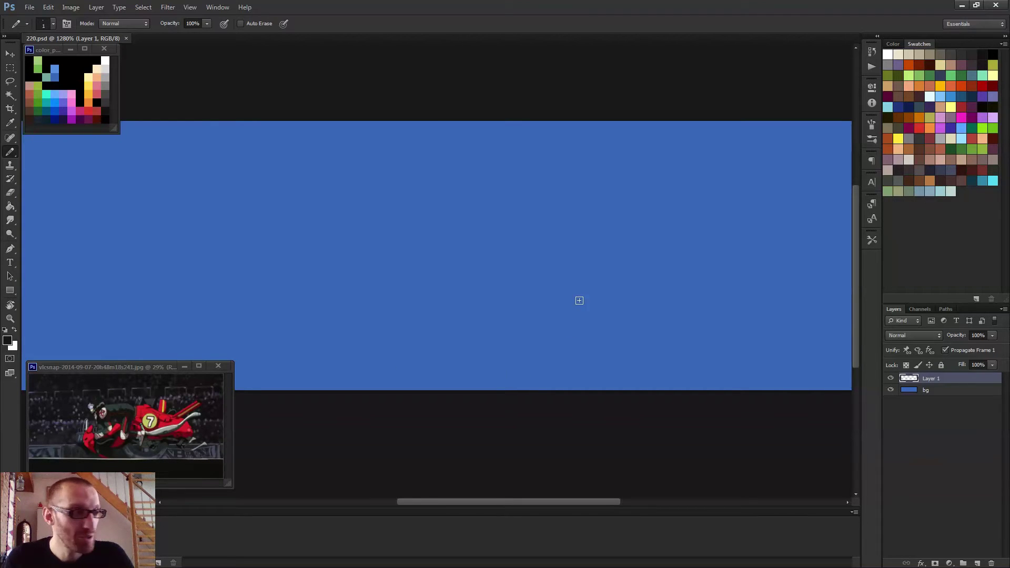
- Paint a filled pixel circle about 10 pixels across in red sampled from the palette, left of the canvas centre on Layer 1
{"action": "scroll", "coordinate": [494, 269], "scroll_direction": "up", "scroll_amount": 1}
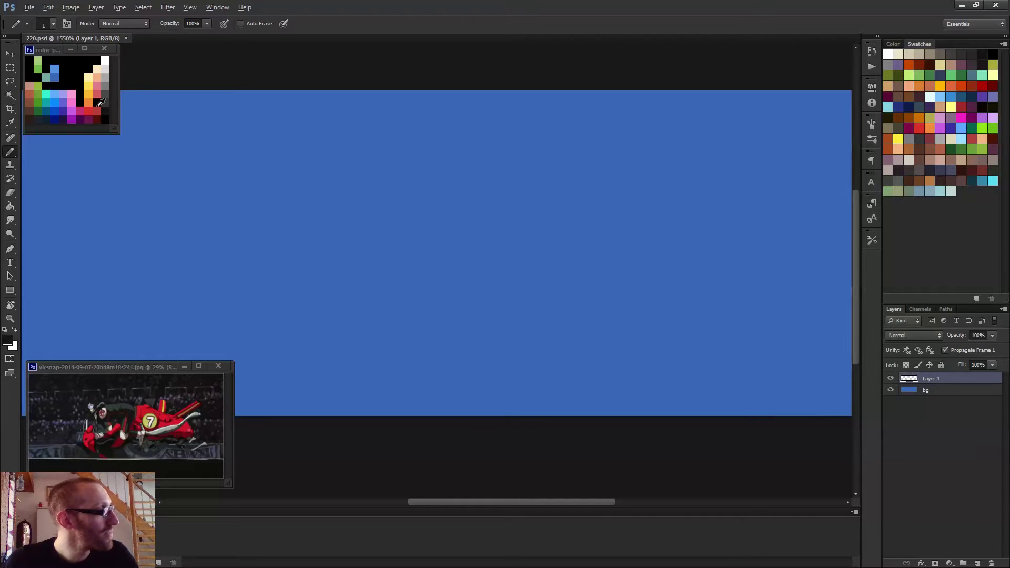
{"action": "left_click", "coordinate": [99, 107], "text": "alt"}
{"action": "mouse_move", "coordinate": [388, 242]}
{"action": "left_mouse_down"}
{"action": "mouse_move", "coordinate": [438, 242]}
{"action": "mouse_move", "coordinate": [385, 251]}
{"action": "mouse_move", "coordinate": [368, 273]}
{"action": "left_mouse_up"}
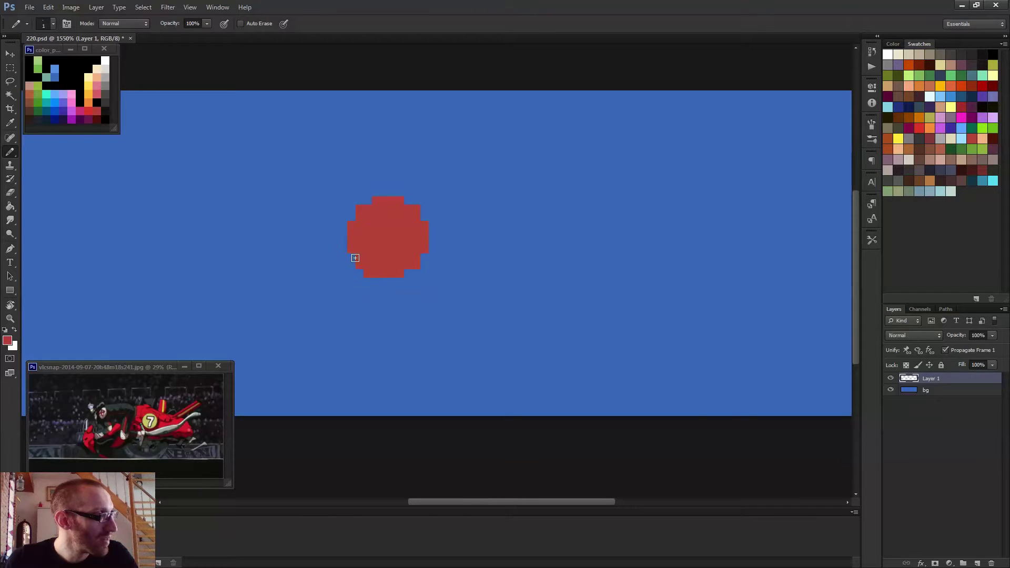
{"action": "left_click", "coordinate": [424, 216]}
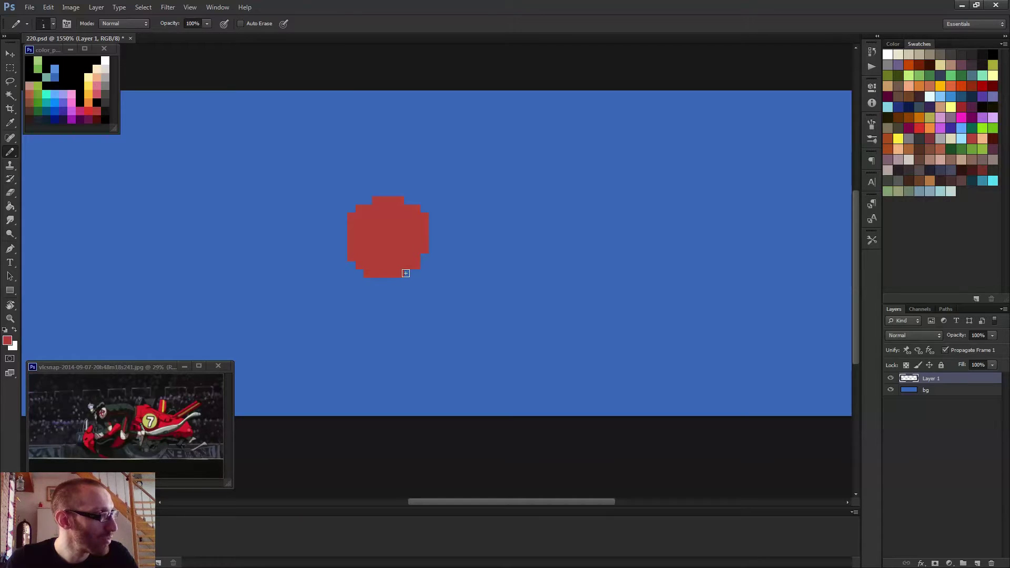
{"action": "scroll", "coordinate": [421, 259], "scroll_direction": "down", "scroll_amount": 3}
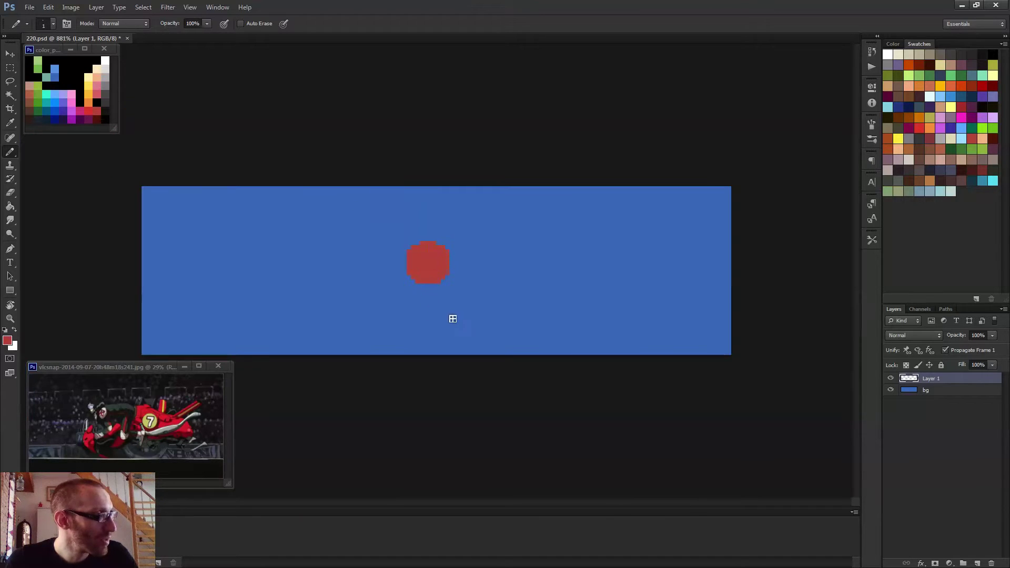
- Move the red circle a few pixels left and slightly up on the canvas
{"action": "scroll", "coordinate": [450, 318], "scroll_direction": "up", "scroll_amount": 2}
{"action": "left_click_drag", "start_coordinate": [421, 255], "coordinate": [380, 247]}
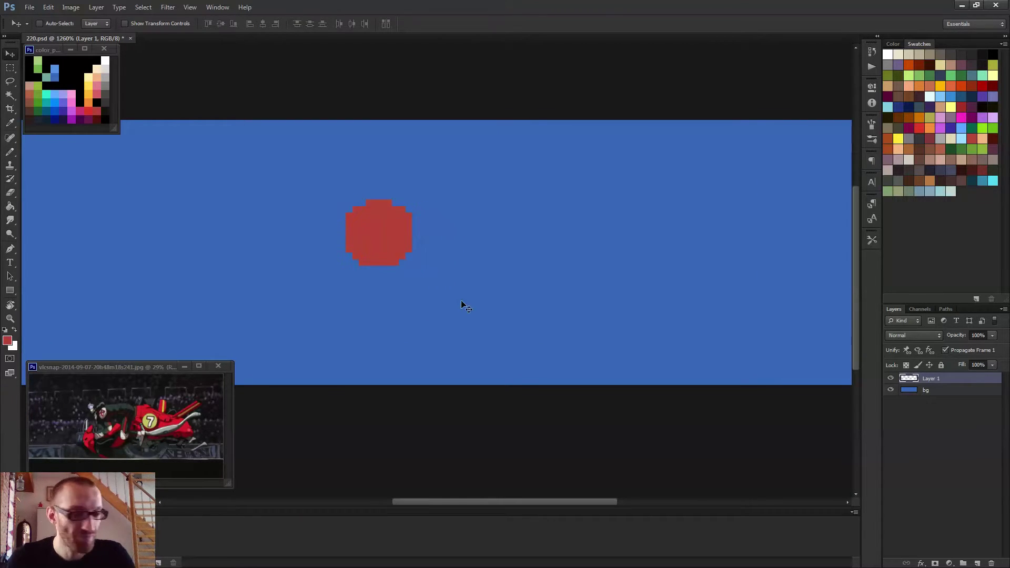
{"action": "scroll", "coordinate": [476, 306], "scroll_direction": "down", "scroll_amount": 3}
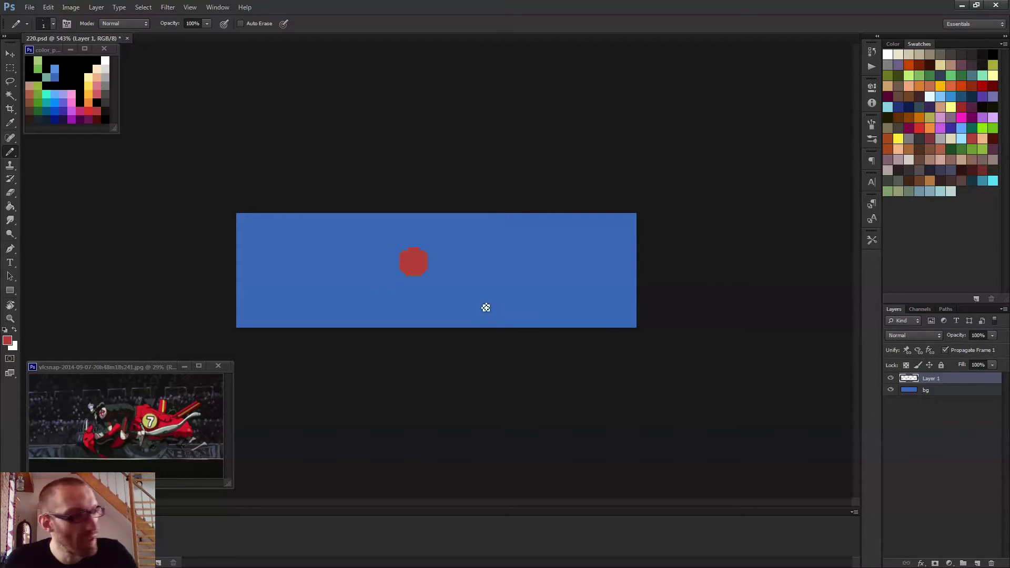
{"action": "scroll", "coordinate": [468, 292], "scroll_direction": "up", "scroll_amount": 4}
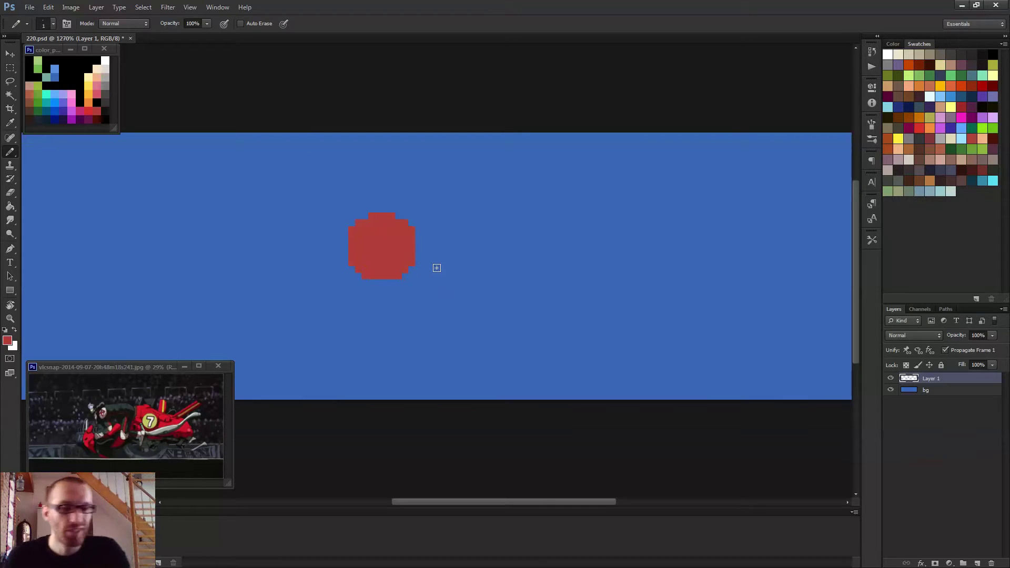
- Paint a filled dark navy torso slanting down to the right from behind the red circle, using the 1-pixel Pencil and the palette colour
{"action": "left_click", "coordinate": [48, 120], "text": "alt"}
{"action": "scroll", "coordinate": [418, 256], "scroll_direction": "up", "scroll_amount": 2}
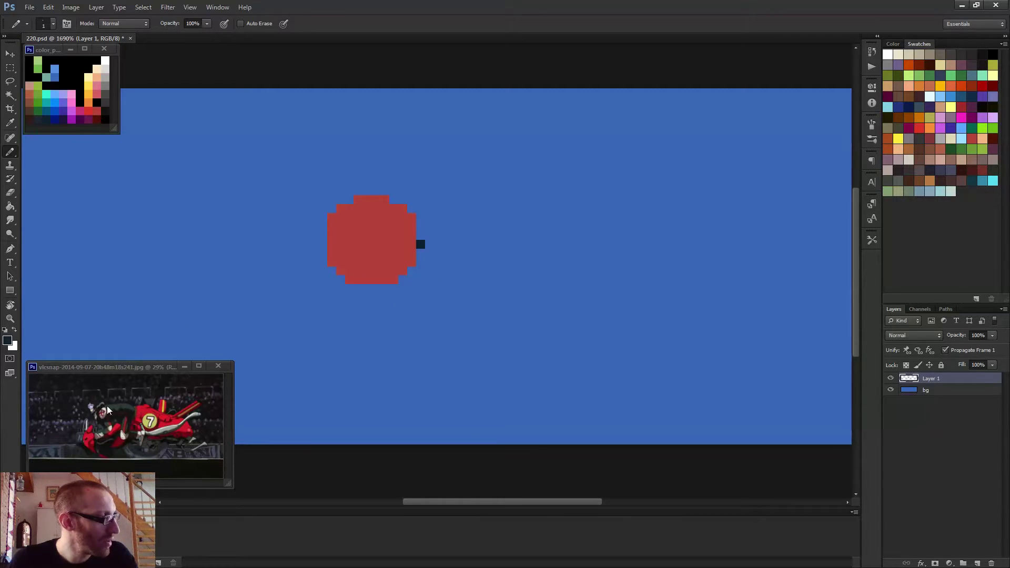
{"action": "key", "text": "ctrl+z"}
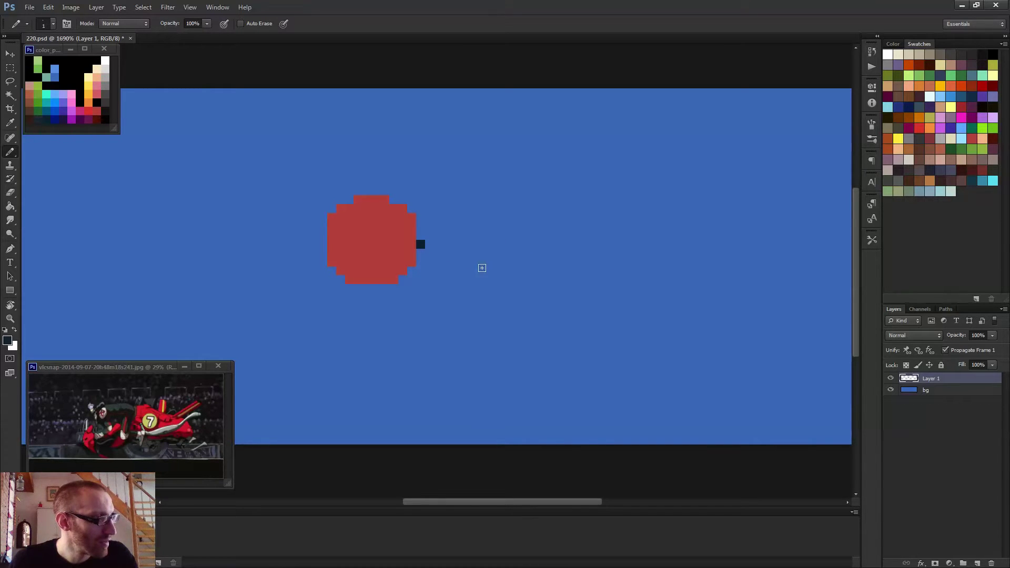
{"action": "left_click", "coordinate": [503, 275], "text": "shift"}
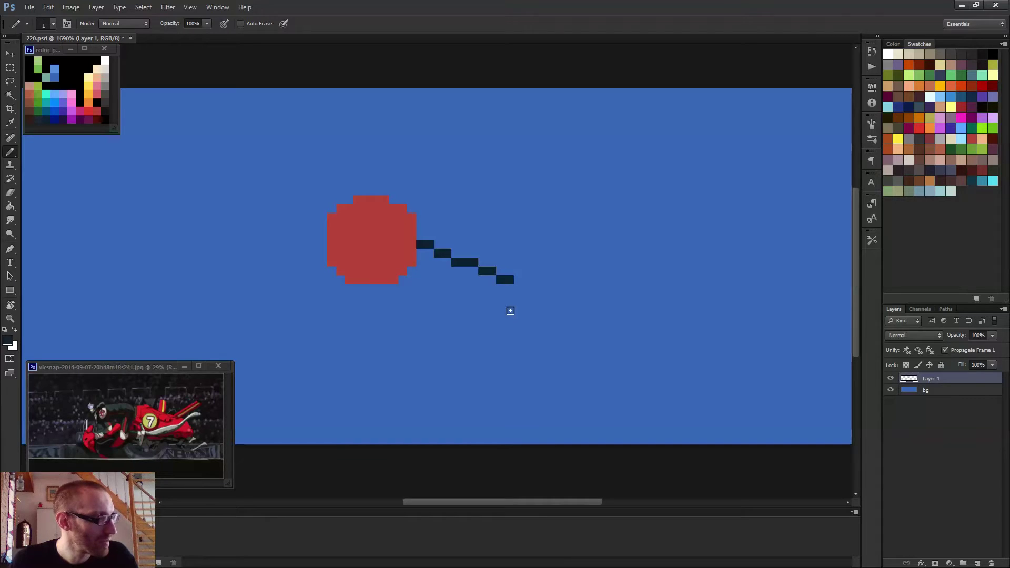
{"action": "mouse_move", "coordinate": [505, 281]}
{"action": "left_mouse_down"}
{"action": "mouse_move", "coordinate": [421, 253]}
{"action": "mouse_move", "coordinate": [410, 277]}
{"action": "mouse_move", "coordinate": [387, 288]}
{"action": "mouse_move", "coordinate": [496, 302]}
{"action": "mouse_move", "coordinate": [509, 288]}
{"action": "mouse_move", "coordinate": [489, 310]}
{"action": "mouse_move", "coordinate": [501, 296]}
{"action": "mouse_move", "coordinate": [440, 283]}
{"action": "mouse_move", "coordinate": [473, 295]}
{"action": "left_mouse_up"}
{"action": "left_click", "coordinate": [420, 235]}
{"action": "scroll", "coordinate": [474, 295], "scroll_direction": "down", "scroll_amount": 5}
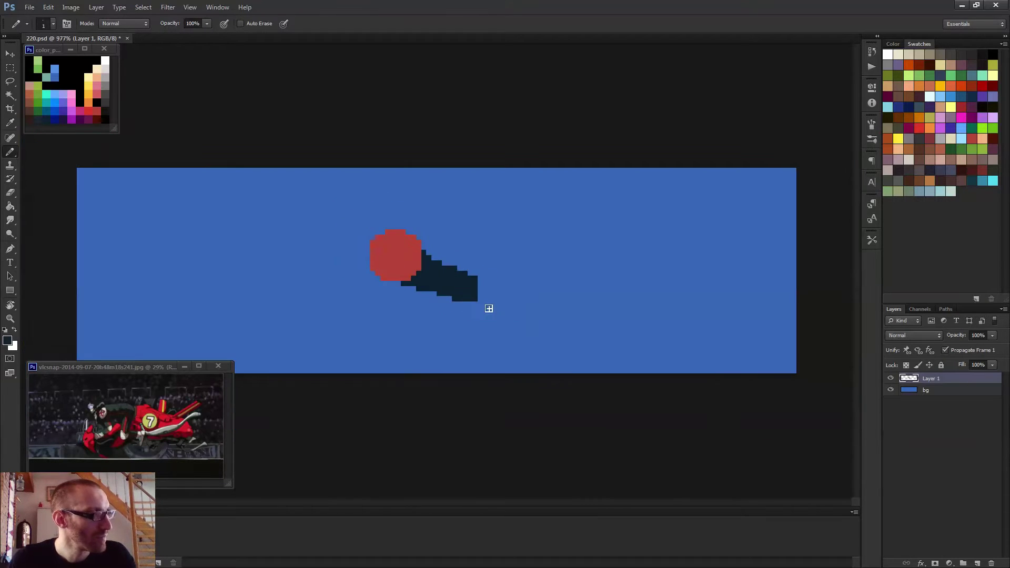
{"action": "scroll", "coordinate": [451, 267], "scroll_direction": "up", "scroll_amount": 3}
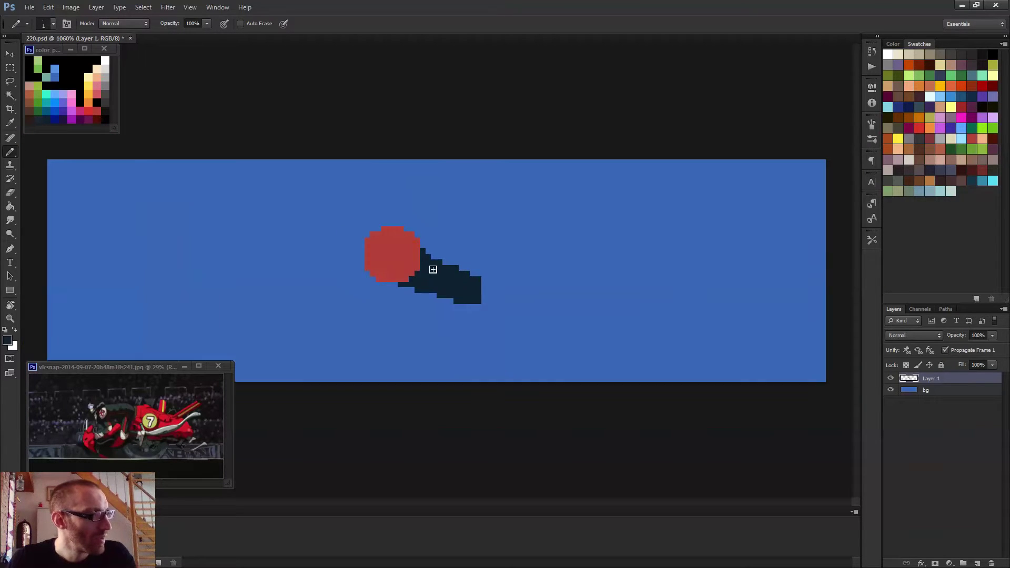
{"action": "scroll", "coordinate": [427, 262], "scroll_direction": "up", "scroll_amount": 2}
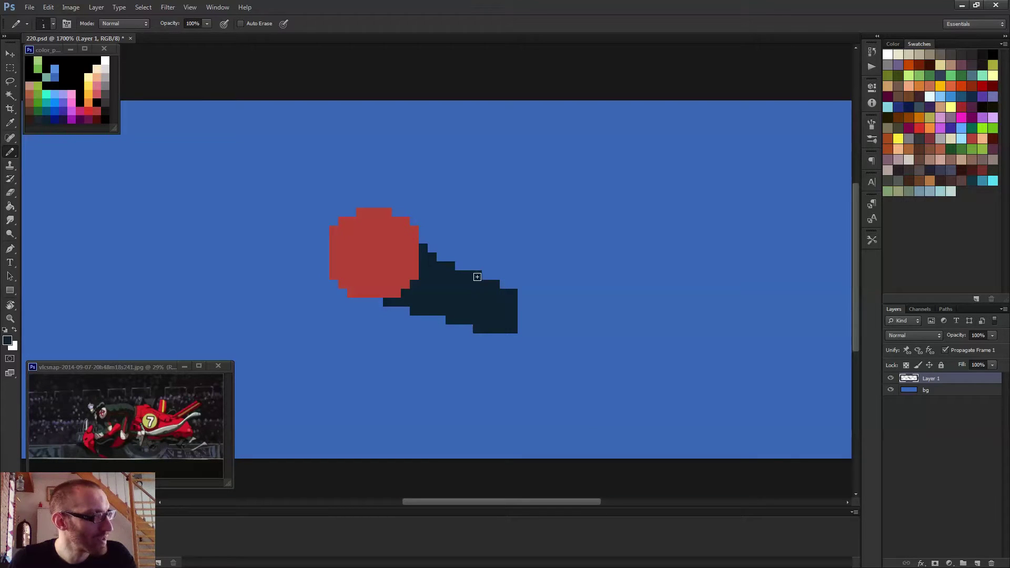
- Shorten the navy torso by selecting its lower-right part and shifting it 2 pixels left, then deselect
{"action": "key", "text": "m"}
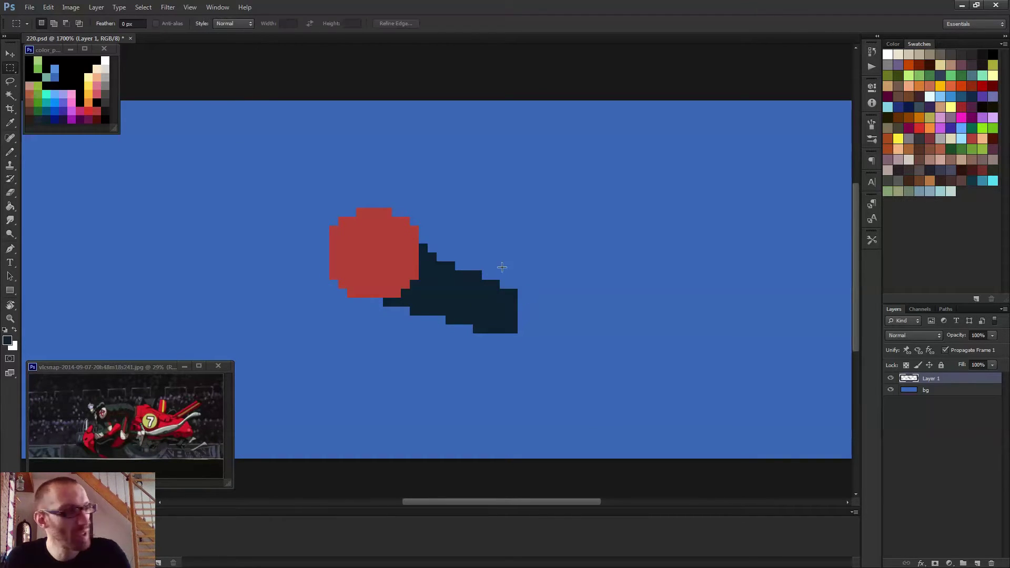
{"action": "left_click_drag", "start_coordinate": [532, 254], "coordinate": [455, 341]}
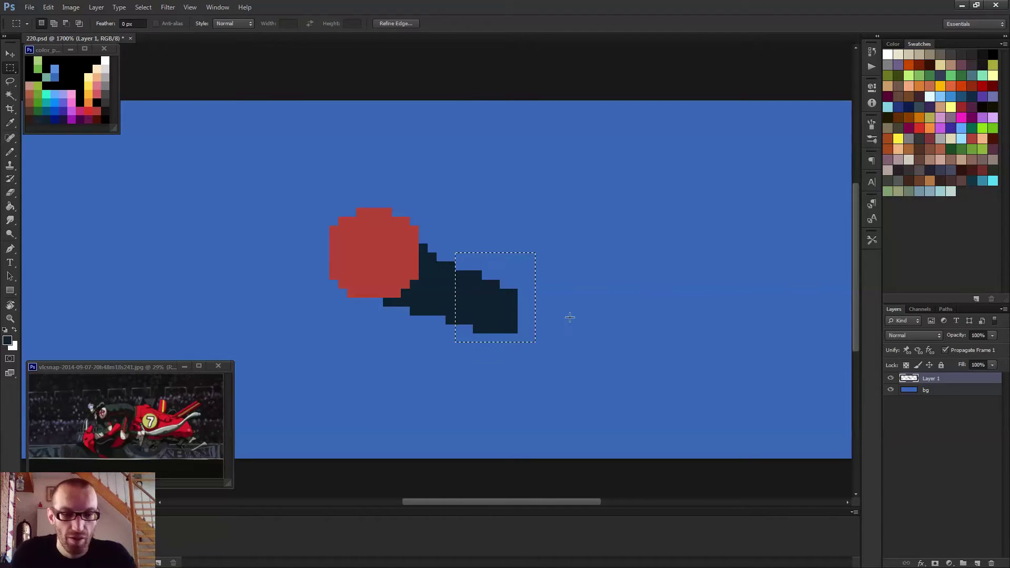
{"action": "key", "text": "v"}
{"action": "key", "text": "Left"}
{"action": "key", "text": "Left"}
{"action": "key", "text": "Up"}
{"action": "key", "text": "Down"}
{"action": "key", "text": "Left"}
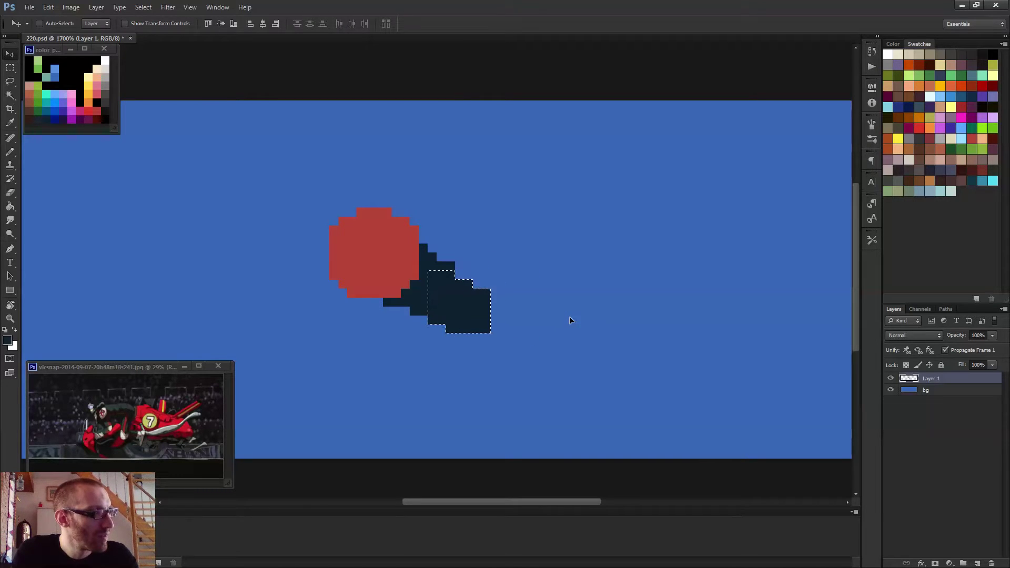
{"action": "key", "text": "Right"}
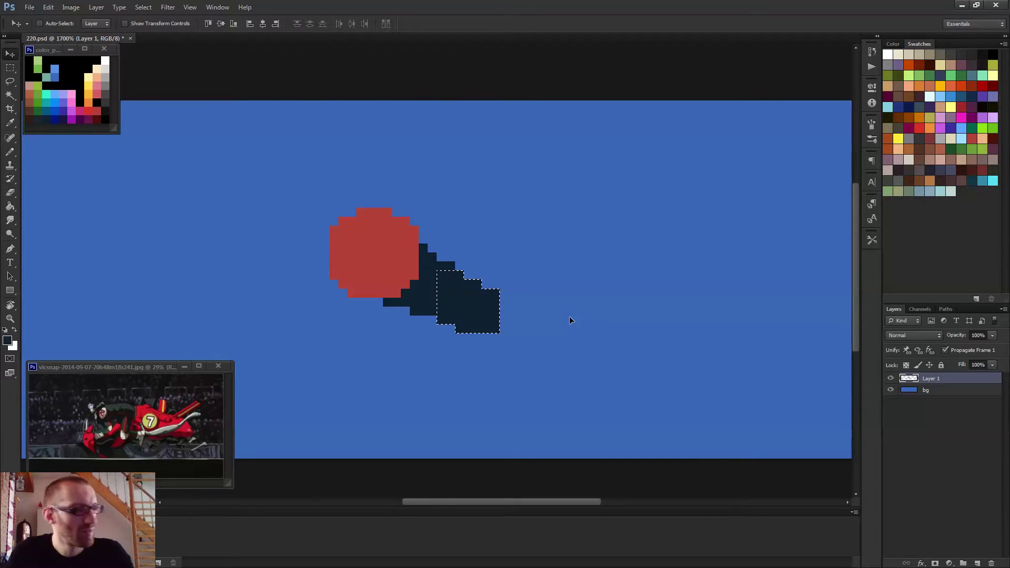
{"action": "key", "text": "ctrl+d"}
{"action": "scroll", "coordinate": [550, 293], "scroll_direction": "down", "scroll_amount": 3}
{"action": "scroll", "coordinate": [547, 295], "scroll_direction": "down", "scroll_amount": 2}
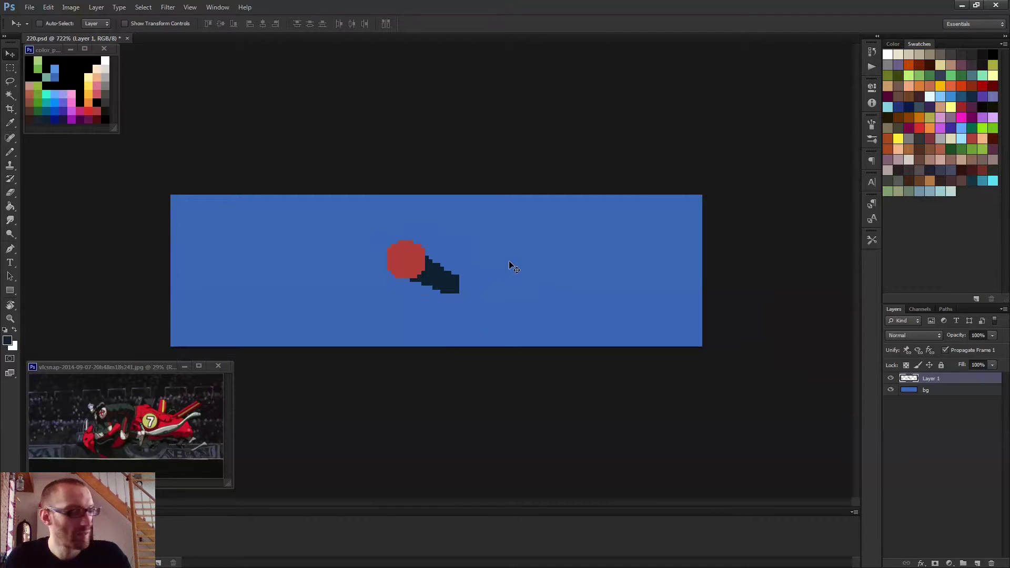
- Round off the torso's lower-right end by adding navy pixels along its right and bottom edges
{"action": "key", "text": "b"}
{"action": "scroll", "coordinate": [503, 264], "scroll_direction": "up", "scroll_amount": 4}
{"action": "scroll", "coordinate": [455, 297], "scroll_direction": "up", "scroll_amount": 1}
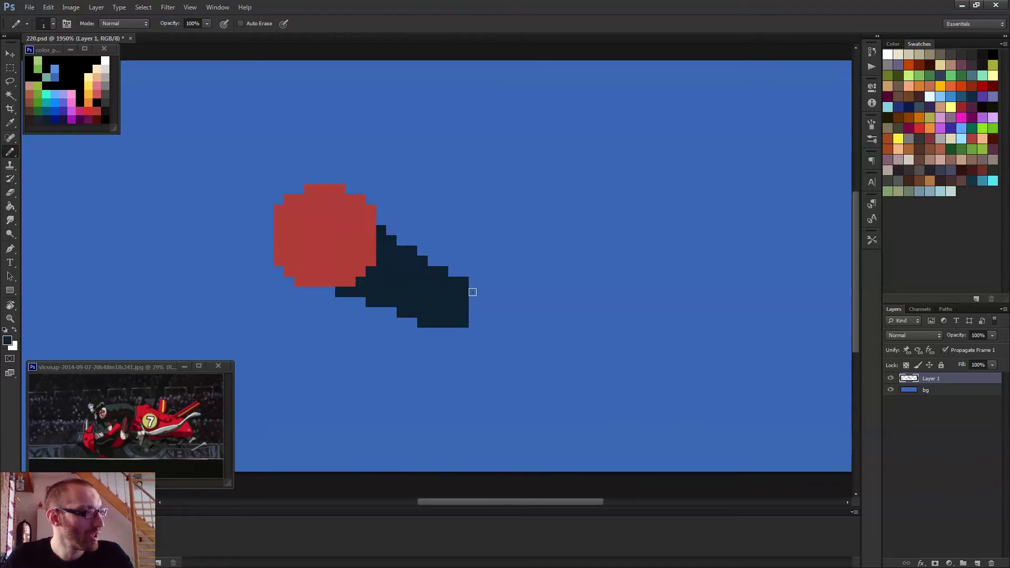
{"action": "mouse_move", "coordinate": [472, 291]}
{"action": "left_mouse_down"}
{"action": "mouse_move", "coordinate": [462, 325]}
{"action": "mouse_move", "coordinate": [430, 331]}
{"action": "left_mouse_up"}
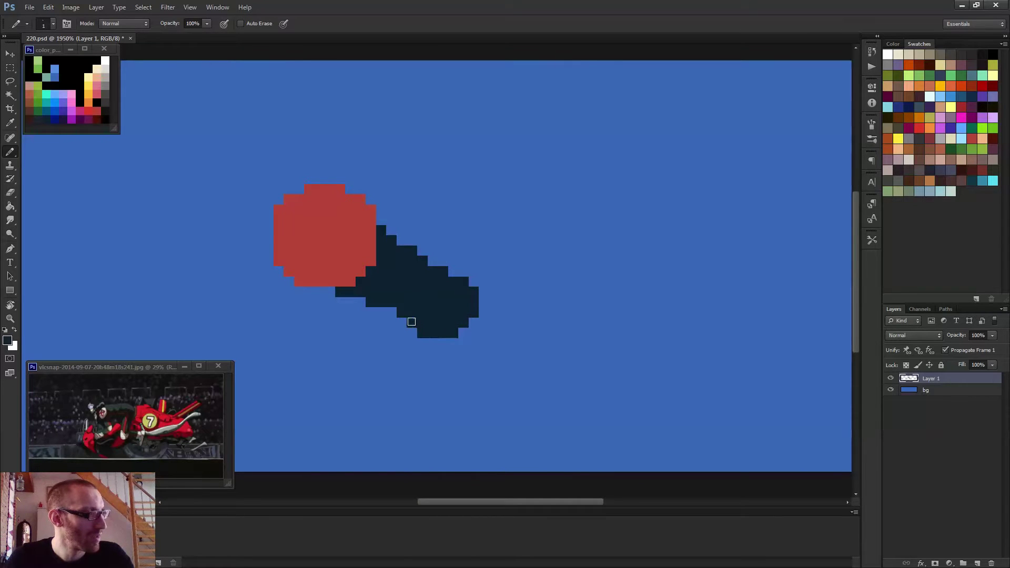
{"action": "scroll", "coordinate": [468, 335], "scroll_direction": "down", "scroll_amount": 13}
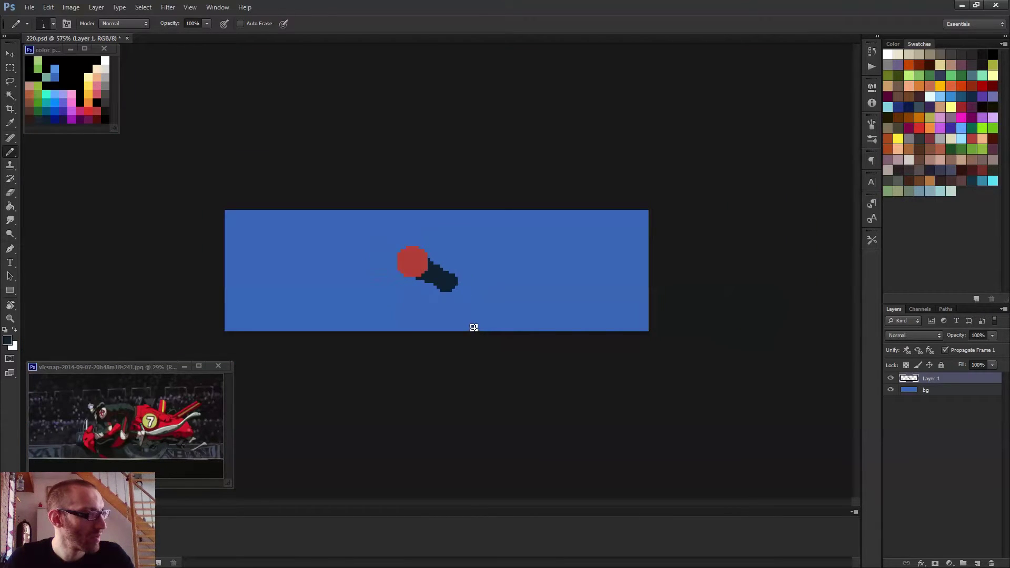
{"action": "scroll", "coordinate": [423, 279], "scroll_direction": "up", "scroll_amount": 10}
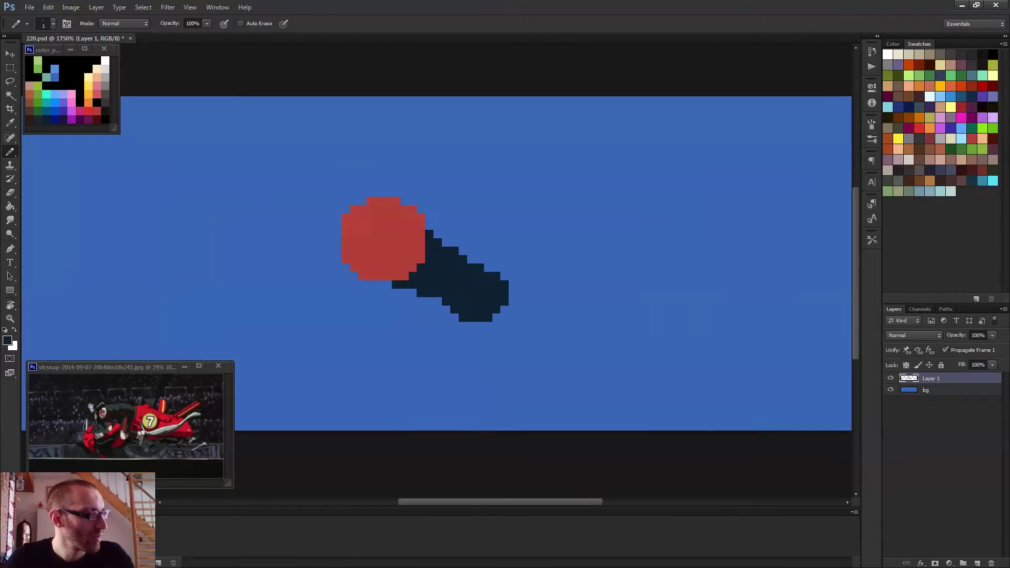
- Paint a dark teal upper arm with a 4-pixel Pencil, from beneath the red circle down to the lower left
{"action": "left_click", "coordinate": [53, 107], "text": "alt"}
{"action": "mouse_move", "coordinate": [399, 280]}
{"action": "left_mouse_down"}
{"action": "mouse_move", "coordinate": [416, 286]}
{"action": "mouse_move", "coordinate": [413, 267]}
{"action": "left_mouse_up"}
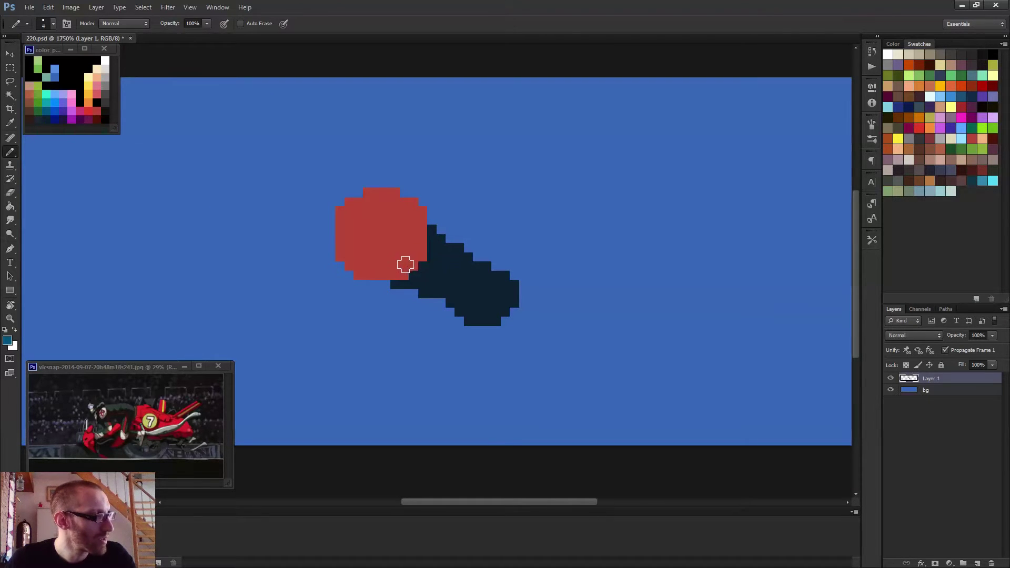
{"action": "left_click", "coordinate": [410, 267]}
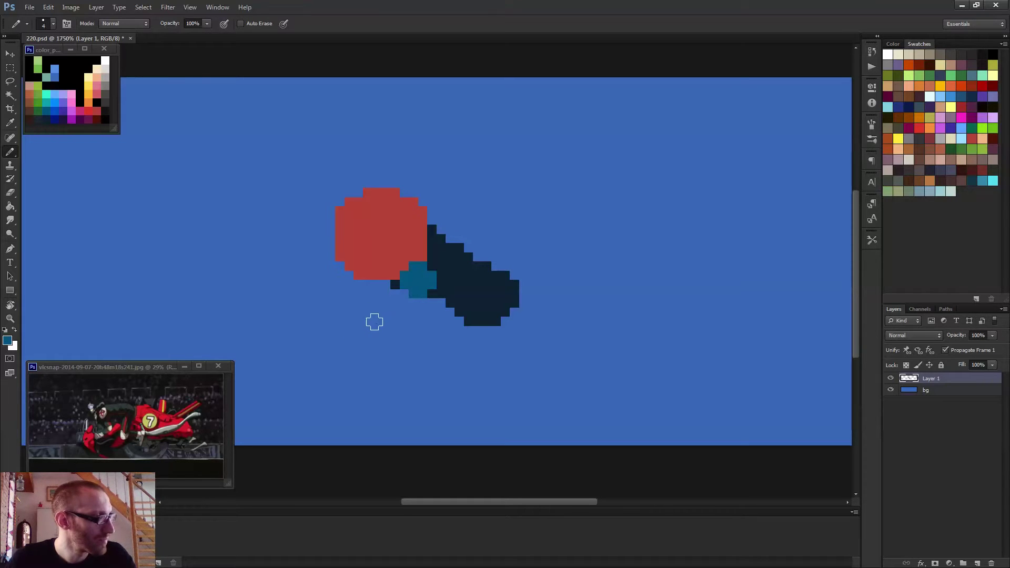
{"action": "left_click", "coordinate": [383, 307], "text": "shift"}
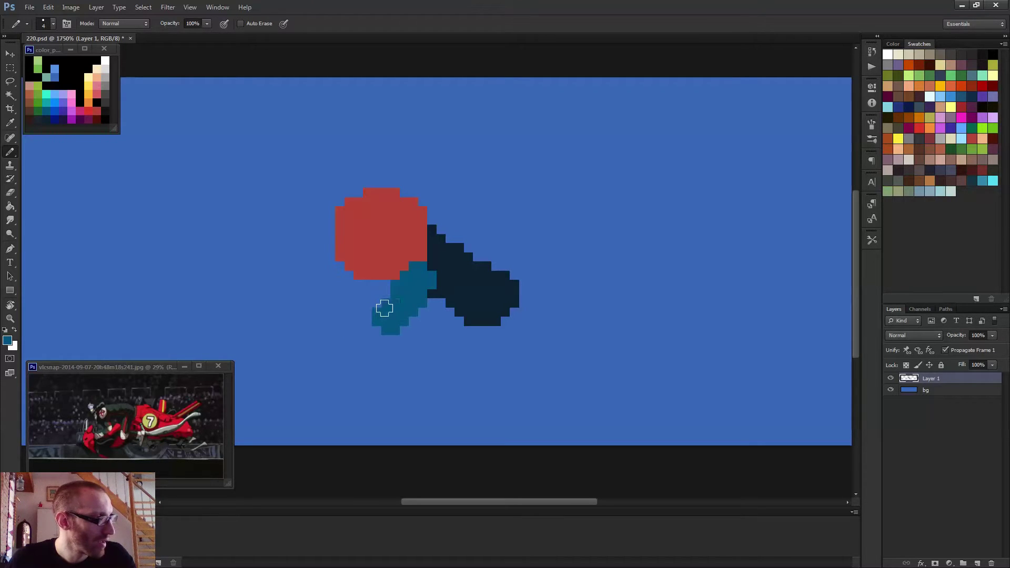
- Try adding a teal forearm running left from the upper arm's lower end, and undo the attempts
{"action": "left_click", "coordinate": [341, 322], "text": "shift"}
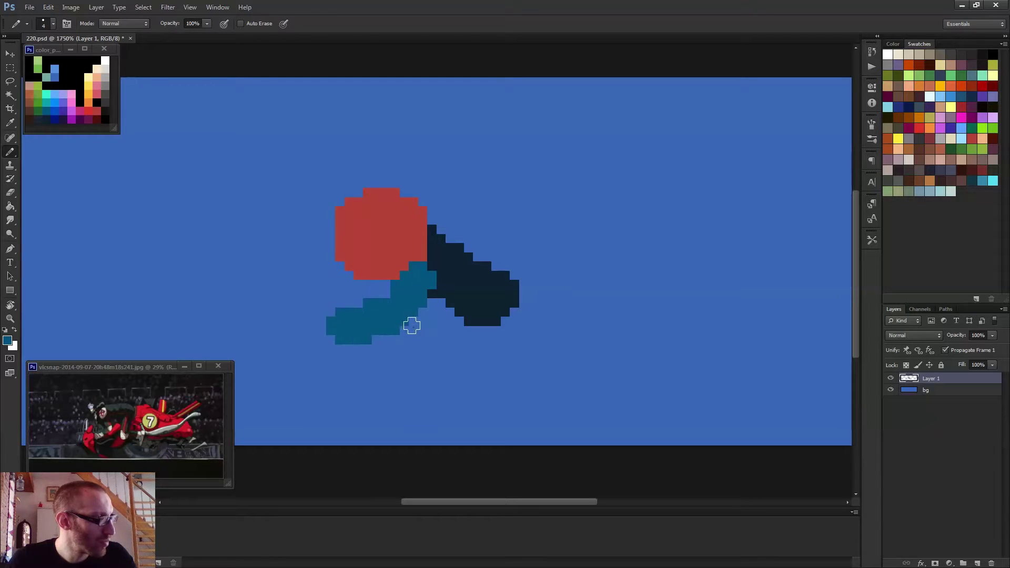
{"action": "scroll", "coordinate": [410, 318], "scroll_direction": "down", "scroll_amount": 3}
{"action": "key", "text": "ctrl+alt+z"}
{"action": "key", "text": "ctrl+alt+z"}
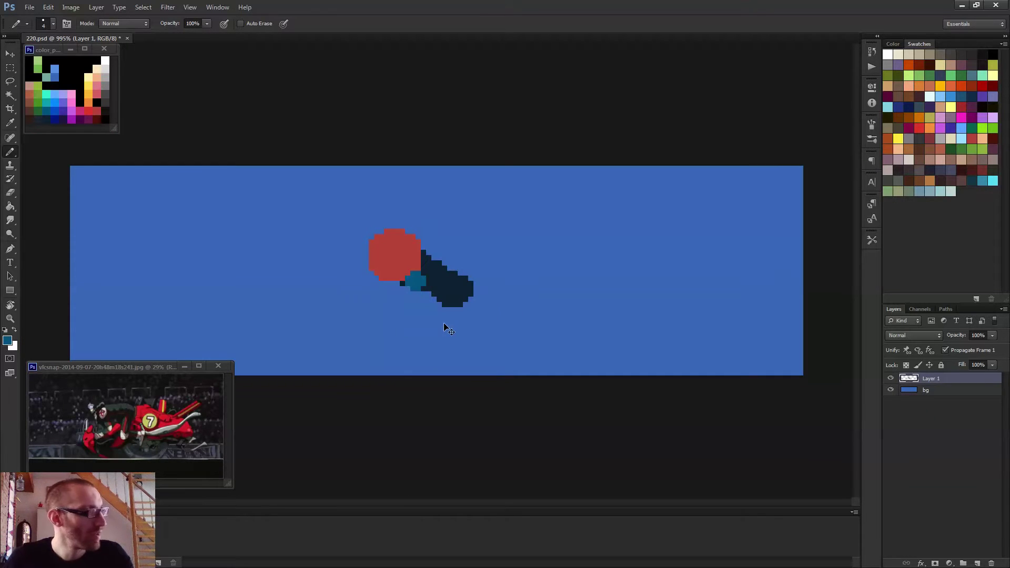
{"action": "scroll", "coordinate": [444, 322], "scroll_direction": "up", "scroll_amount": 3}
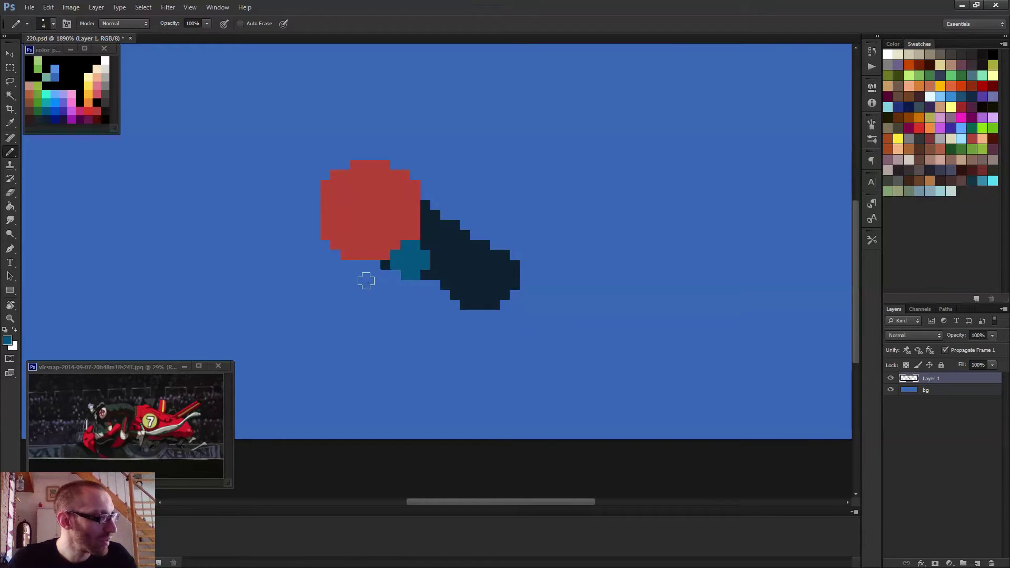
{"action": "key", "text": "ctrl+shift+z"}
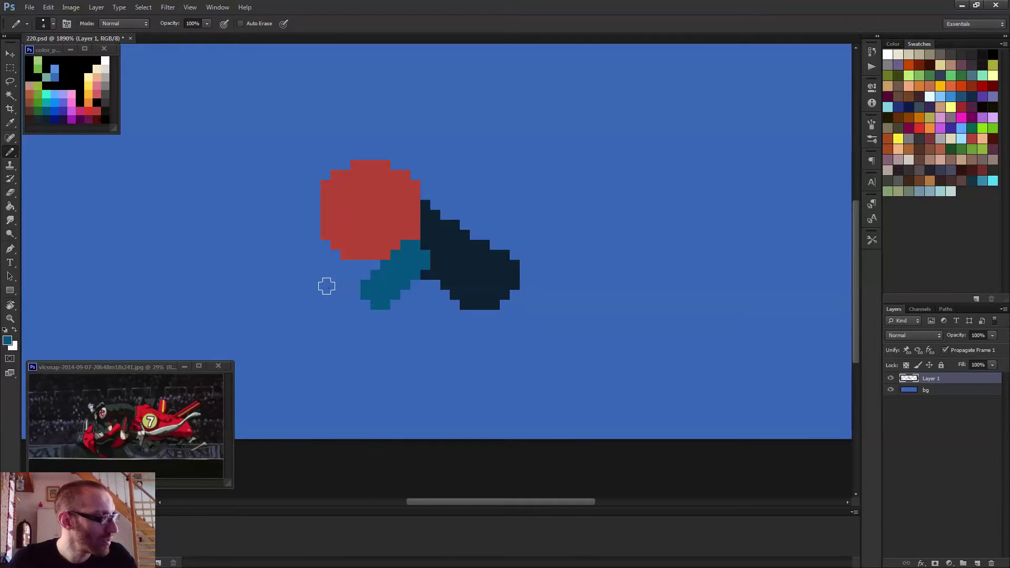
{"action": "left_click", "coordinate": [326, 288], "text": "shift"}
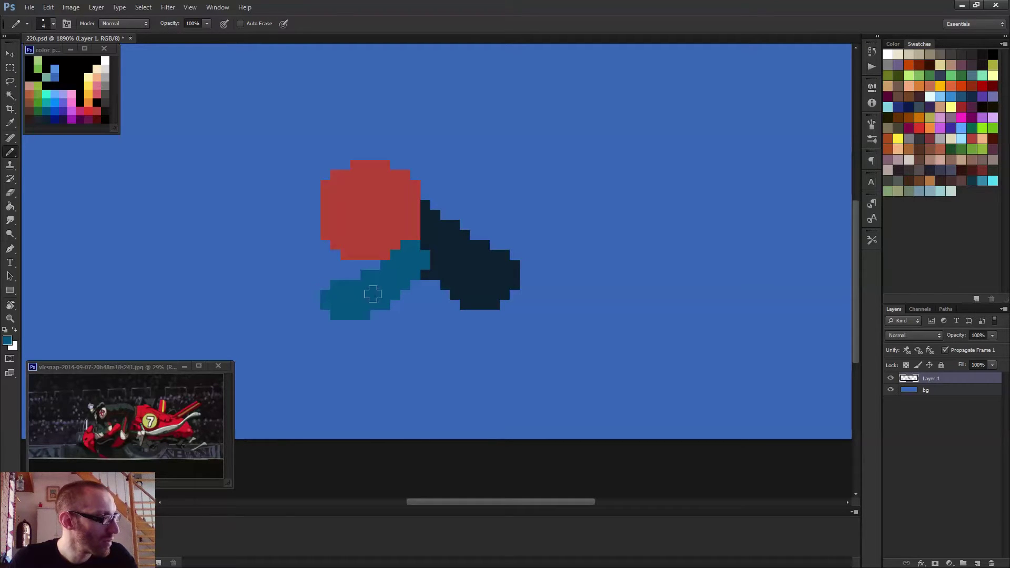
{"action": "scroll", "coordinate": [436, 301], "scroll_direction": "down", "scroll_amount": 2}
{"action": "scroll", "coordinate": [436, 300], "scroll_direction": "down", "scroll_amount": 2}
{"action": "key", "text": "ctrl+z"}
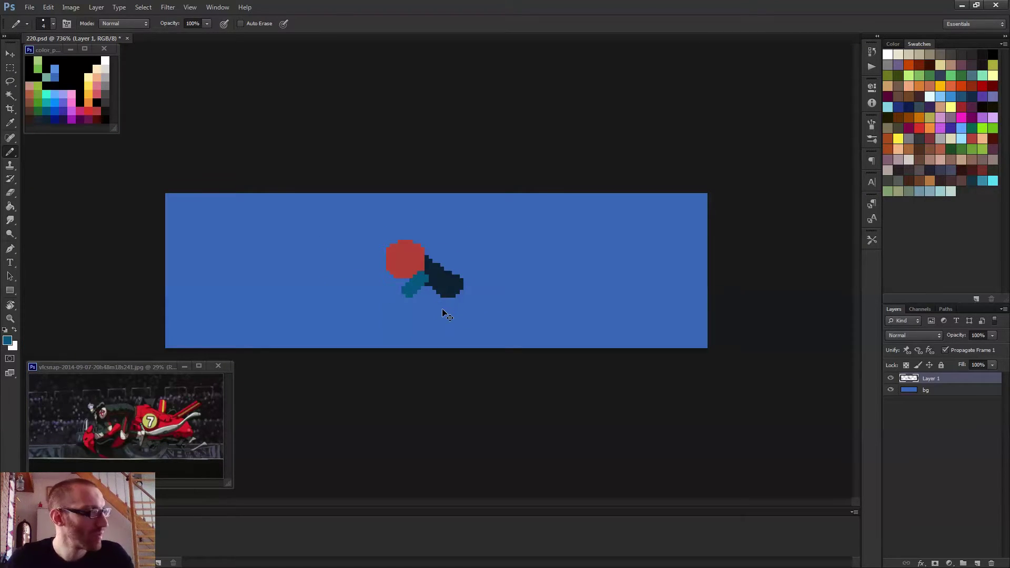
{"action": "scroll", "coordinate": [372, 293], "scroll_direction": "up", "scroll_amount": 2}
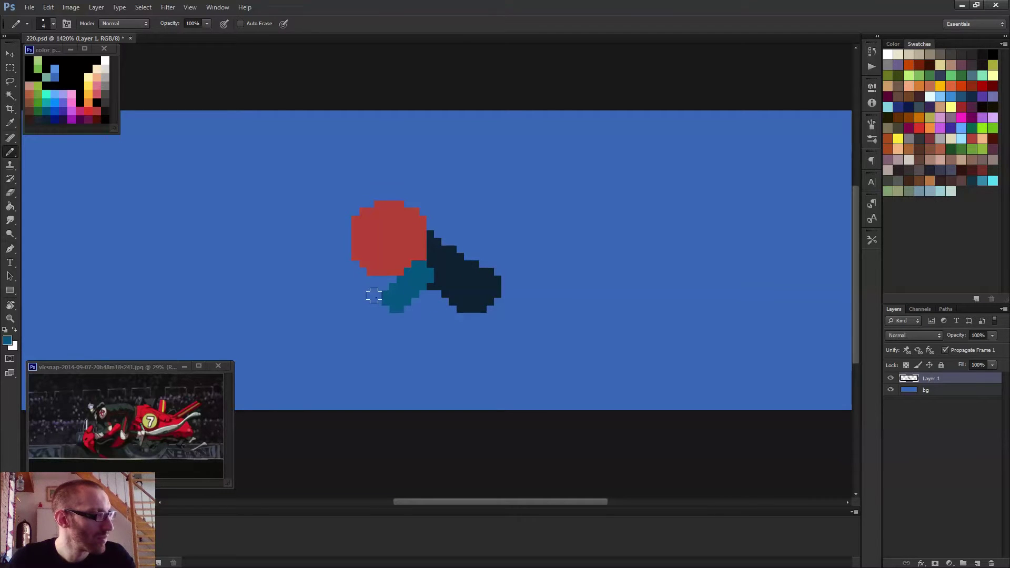
- Extend the teal arm slightly down to the left with one more dab of the 4-pixel Pencil
{"action": "left_click", "coordinate": [374, 295]}
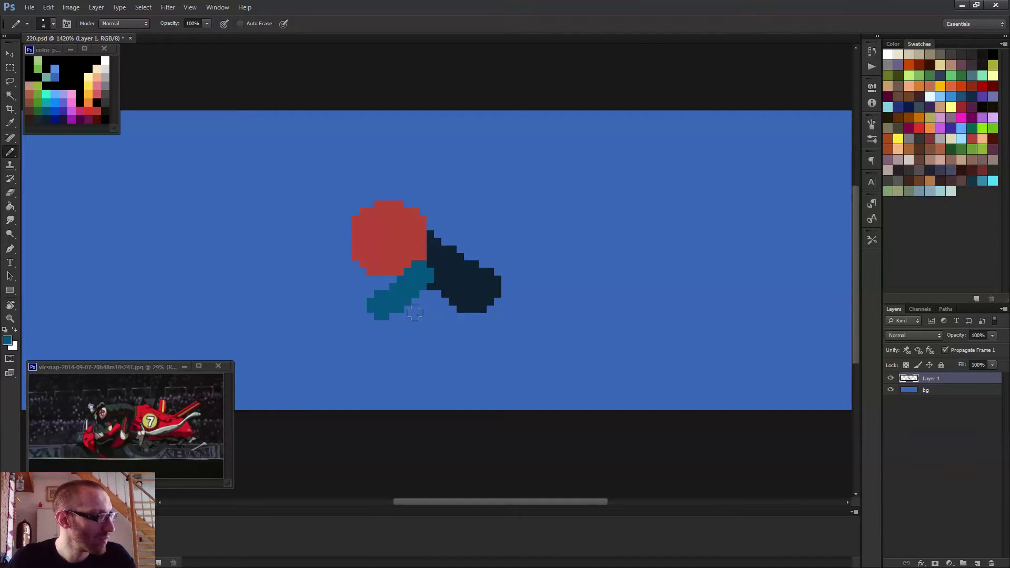
{"action": "scroll", "coordinate": [453, 318], "scroll_direction": "down", "scroll_amount": 2}
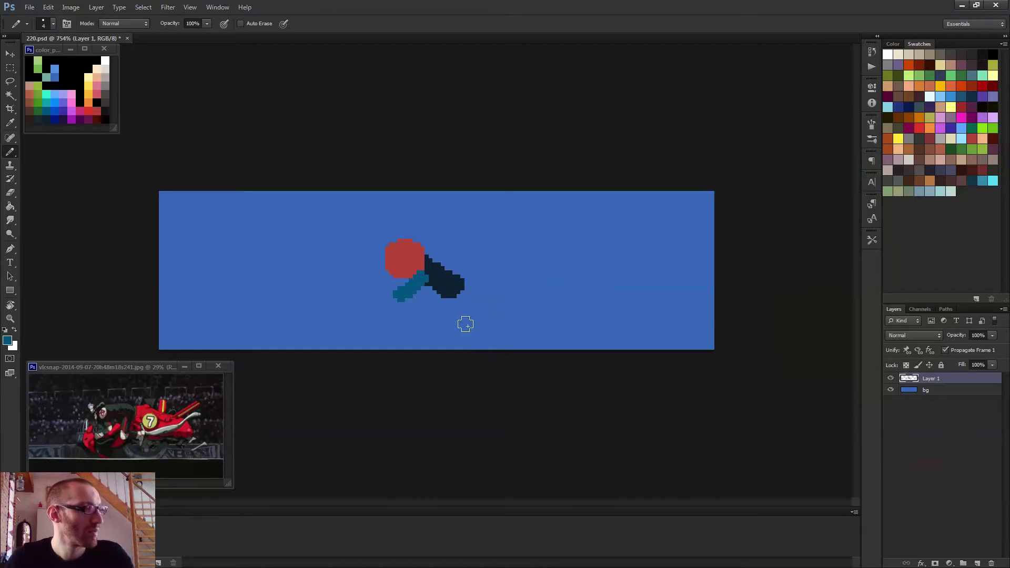
{"action": "scroll", "coordinate": [464, 324], "scroll_direction": "up", "scroll_amount": 3}
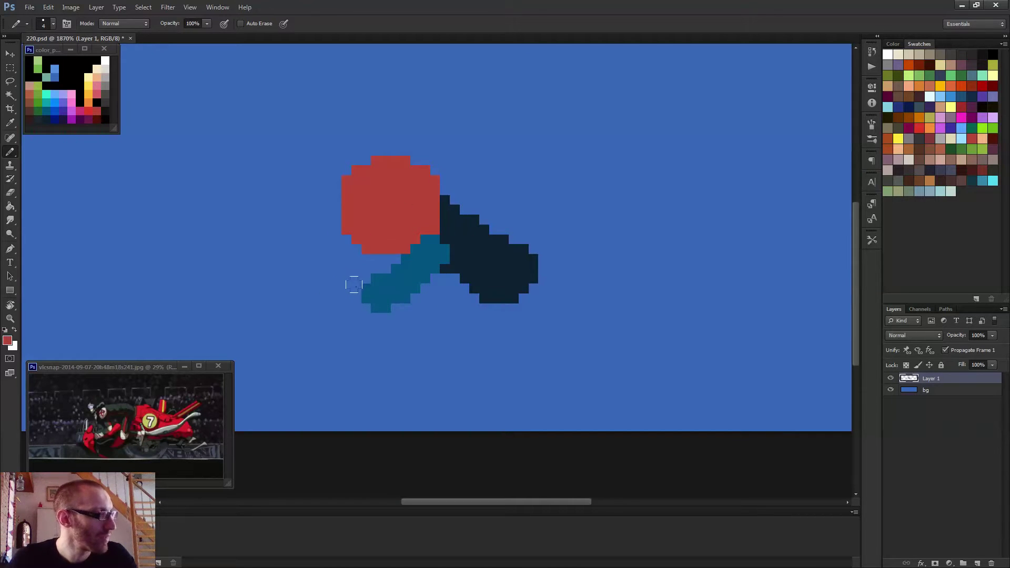
- Paint a small red hand at the teal arm's lower-left end with one dab of the 4-pixel Pencil
{"action": "left_click", "coordinate": [361, 297]}
{"action": "scroll", "coordinate": [466, 332], "scroll_direction": "down", "scroll_amount": 3}
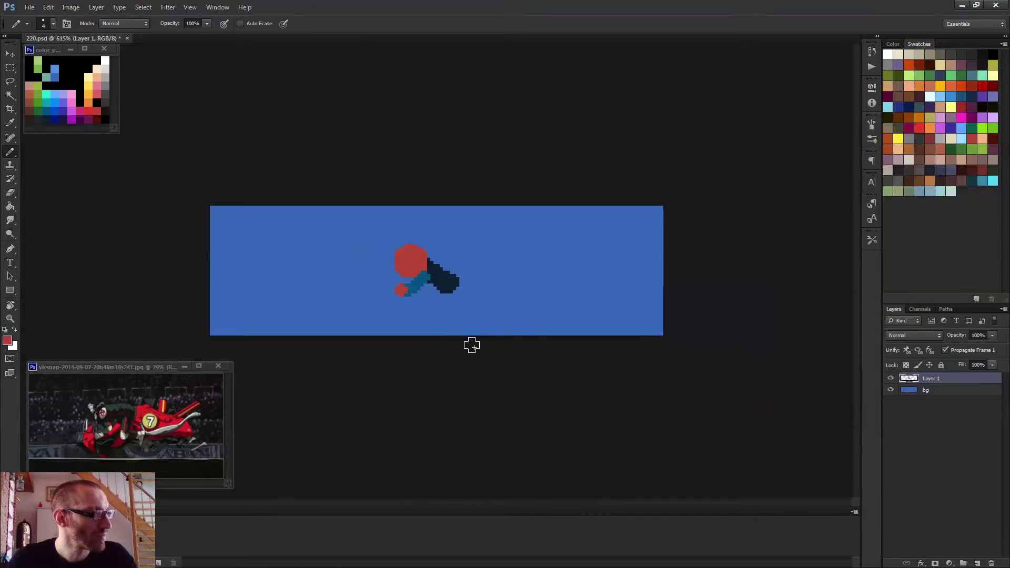
{"action": "scroll", "coordinate": [437, 295], "scroll_direction": "up", "scroll_amount": 3}
- Sample the arm's teal and paint a bent leg from the torso's lower end down to the lower right
{"action": "left_click", "coordinate": [388, 248], "text": "alt"}
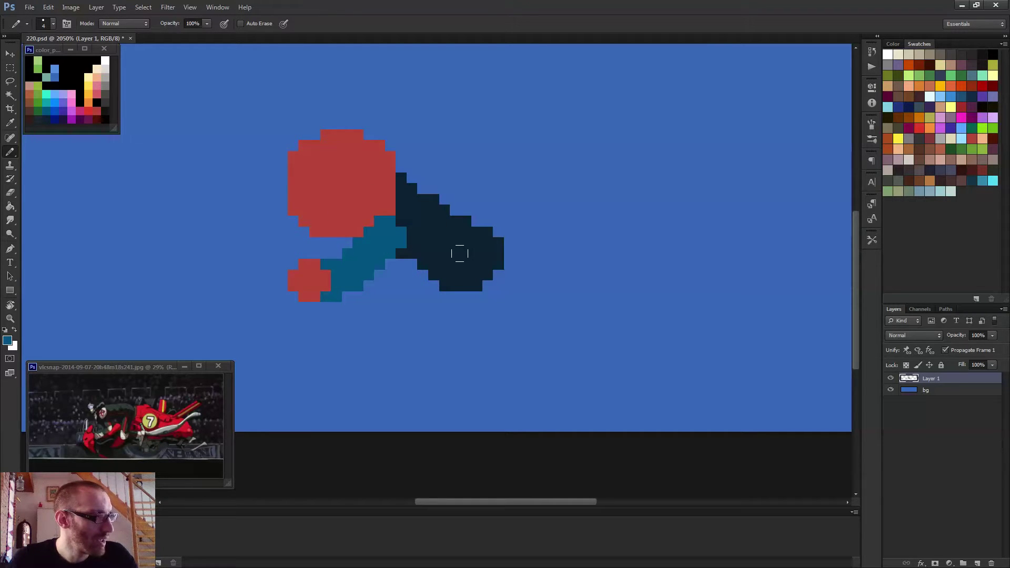
{"action": "left_click", "coordinate": [471, 269]}
{"action": "left_click_drag", "start_coordinate": [434, 289], "coordinate": [485, 307]}
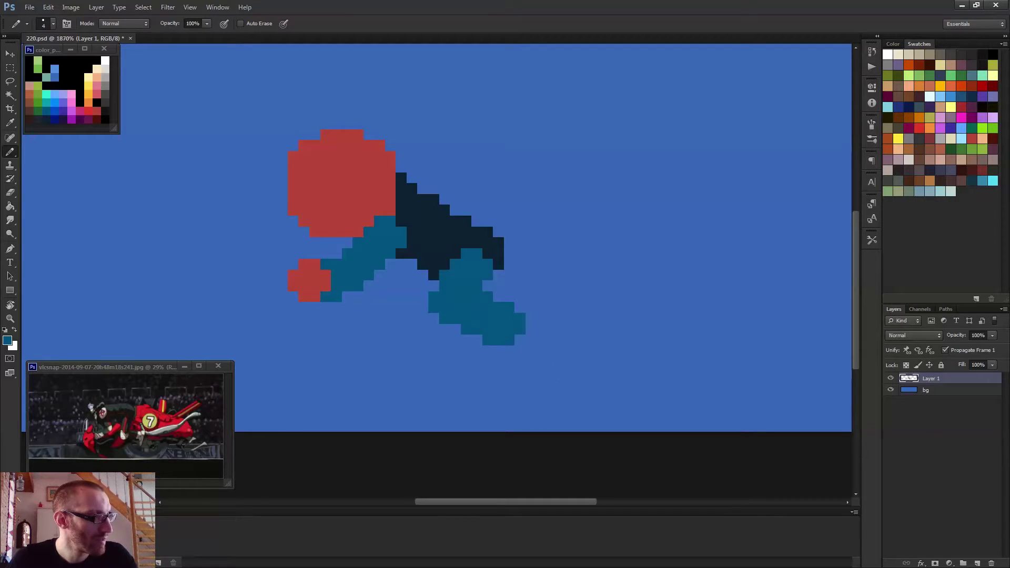
{"action": "scroll", "coordinate": [447, 305], "scroll_direction": "down", "scroll_amount": 5}
{"action": "scroll", "coordinate": [552, 367], "scroll_direction": "down", "scroll_amount": 3}
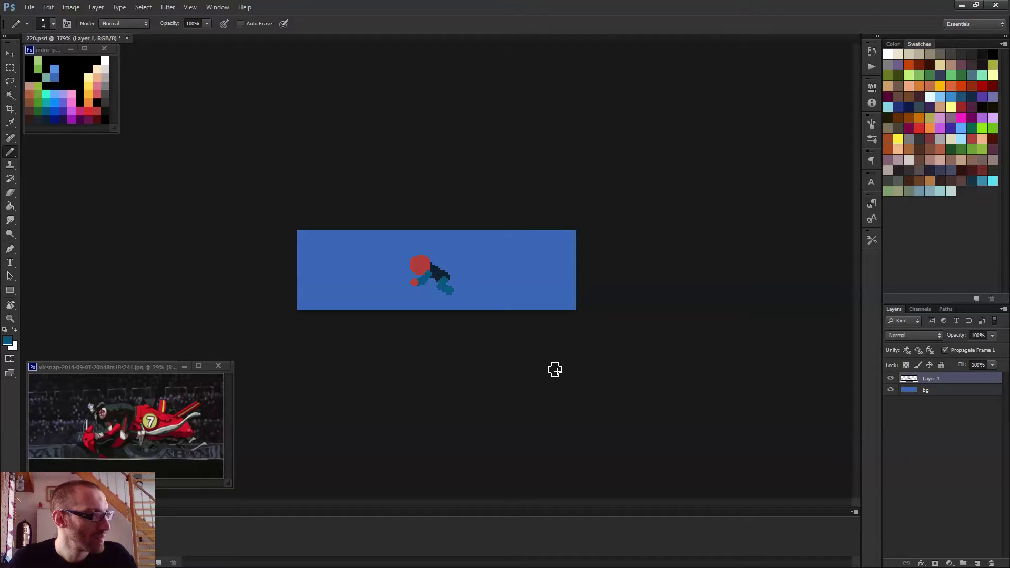
- Sample the torso's navy and paint a shoe along the leg's lower-right end with a 1-pixel Pencil
{"action": "scroll", "coordinate": [555, 369], "scroll_direction": "up", "scroll_amount": 3}
{"action": "left_click", "coordinate": [424, 271], "text": "alt"}
{"action": "scroll", "coordinate": [488, 338], "scroll_direction": "up", "scroll_amount": 2}
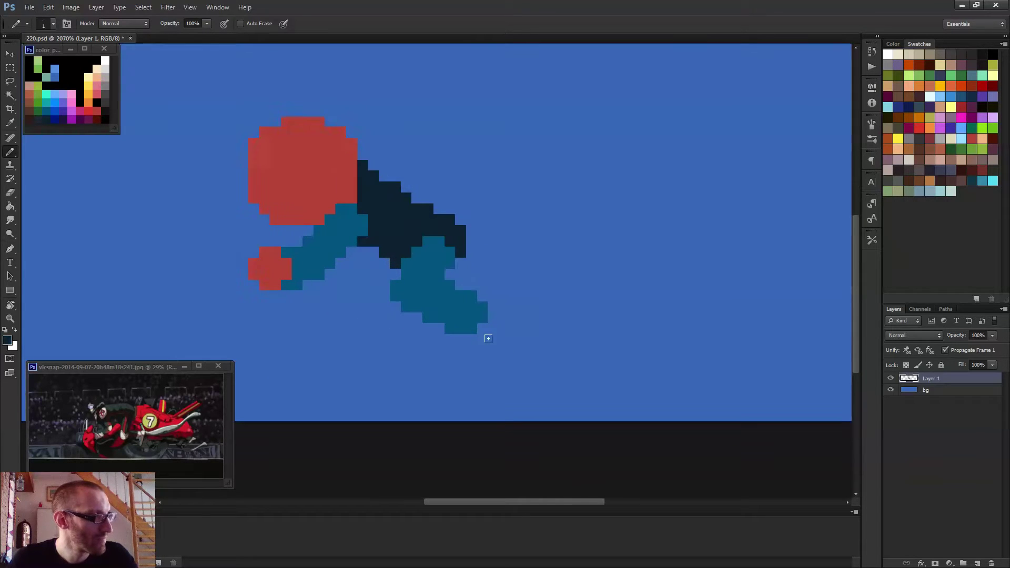
{"action": "mouse_move", "coordinate": [475, 302]}
{"action": "left_mouse_down"}
{"action": "mouse_move", "coordinate": [480, 326]}
{"action": "mouse_move", "coordinate": [459, 339]}
{"action": "left_mouse_up"}
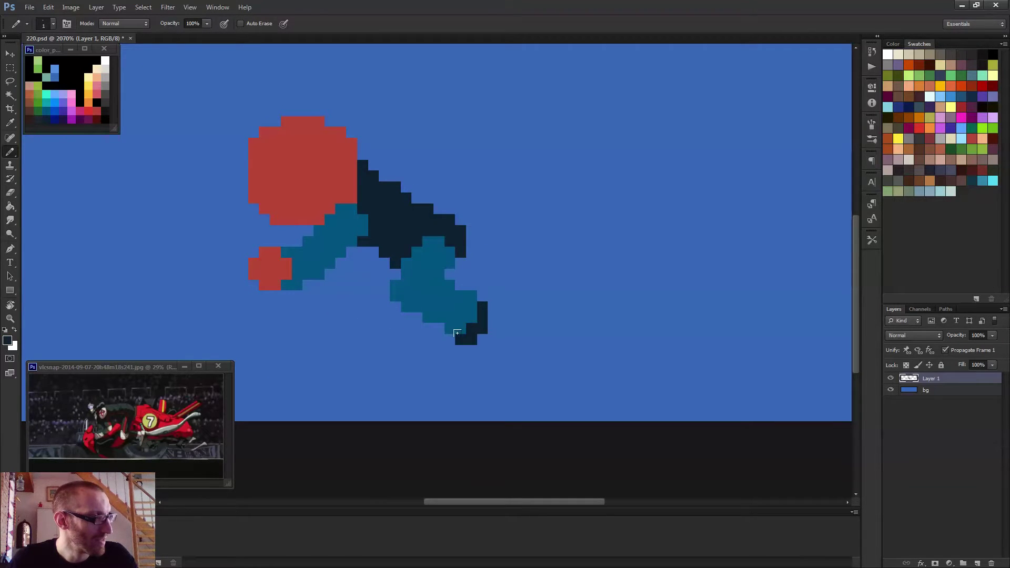
{"action": "scroll", "coordinate": [508, 366], "scroll_direction": "down", "scroll_amount": 2}
{"action": "scroll", "coordinate": [509, 366], "scroll_direction": "down", "scroll_amount": 1}
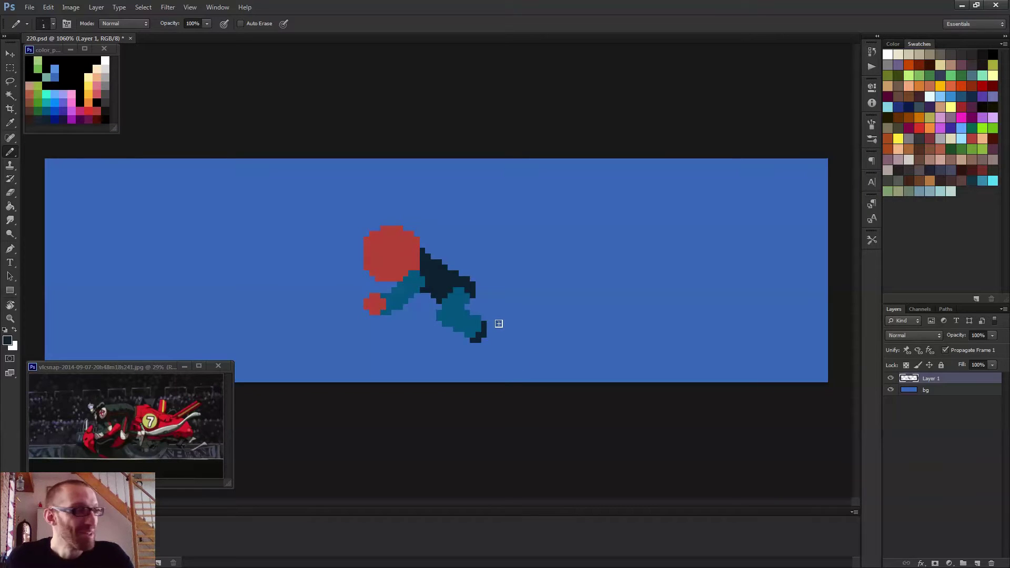
{"action": "scroll", "coordinate": [490, 344], "scroll_direction": "down", "scroll_amount": 1}
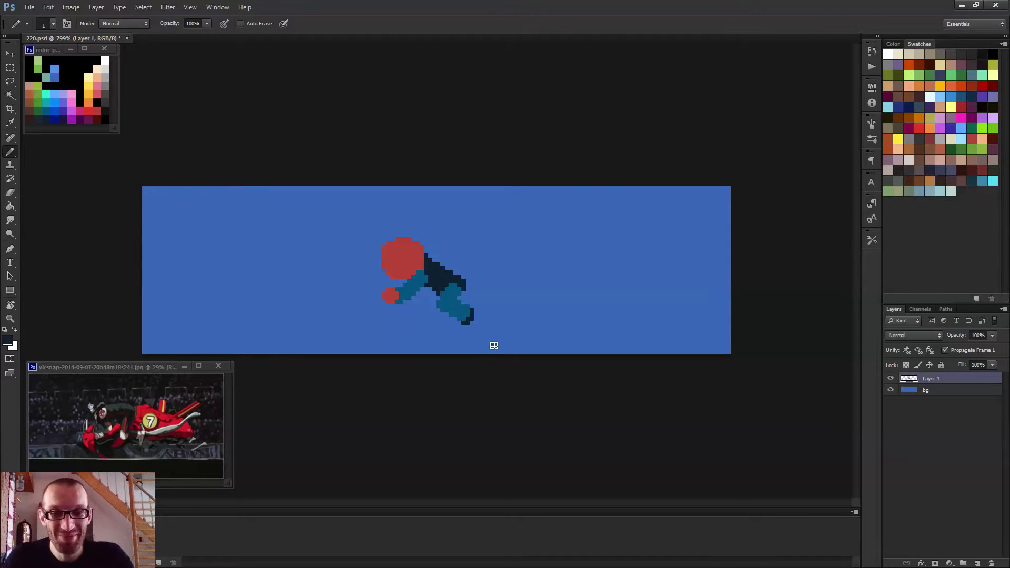
- Mark the crease behind the bent knee with navy pixels, using the 1-pixel Pencil
{"action": "scroll", "coordinate": [489, 344], "scroll_direction": "up", "scroll_amount": 3}
{"action": "left_click", "coordinate": [475, 255], "text": "alt"}
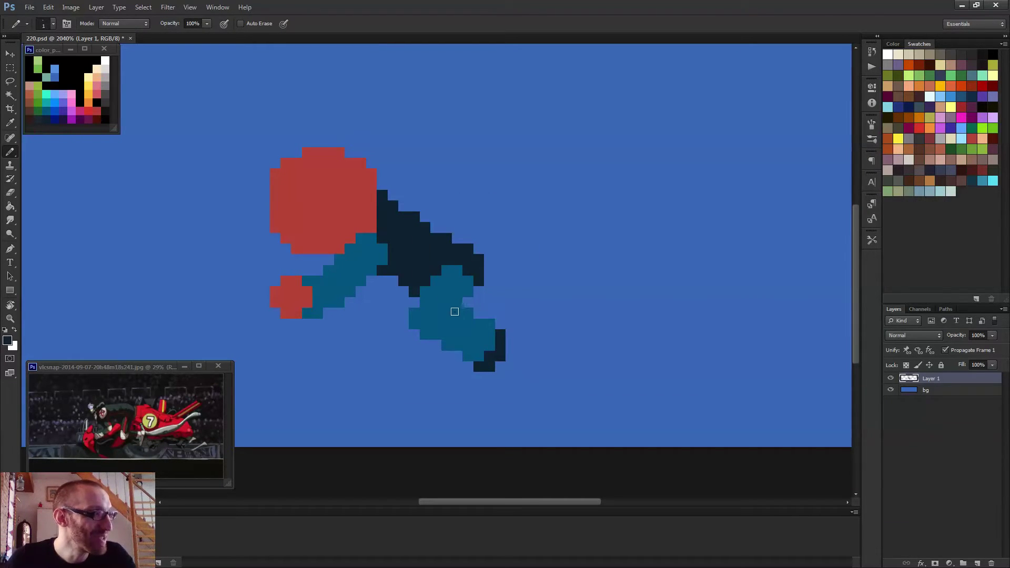
{"action": "left_click", "coordinate": [454, 312]}
{"action": "scroll", "coordinate": [495, 357], "scroll_direction": "down", "scroll_amount": 2}
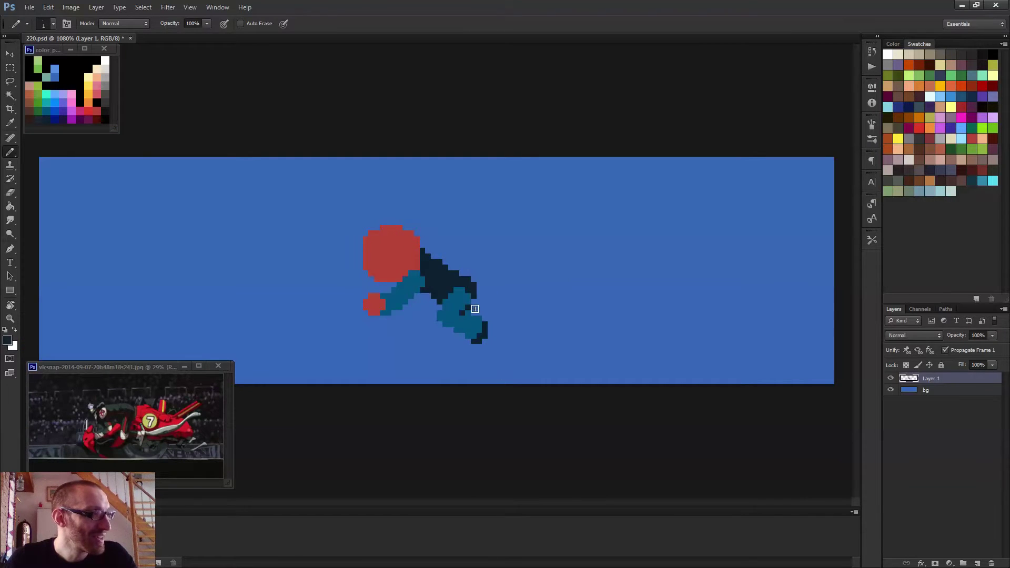
{"action": "scroll", "coordinate": [512, 327], "scroll_direction": "down", "scroll_amount": 4}
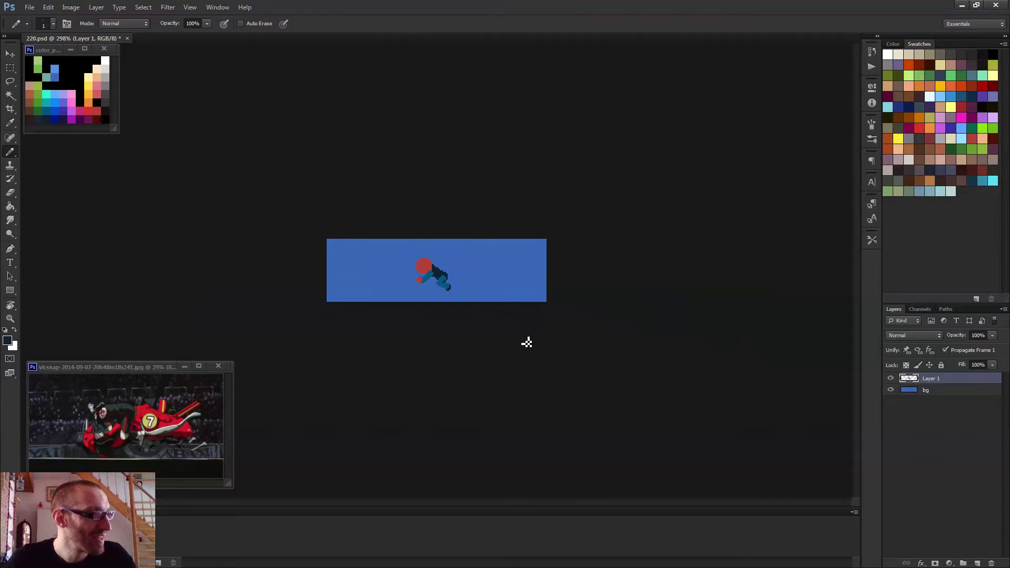
{"action": "scroll", "coordinate": [510, 344], "scroll_direction": "up", "scroll_amount": 5}
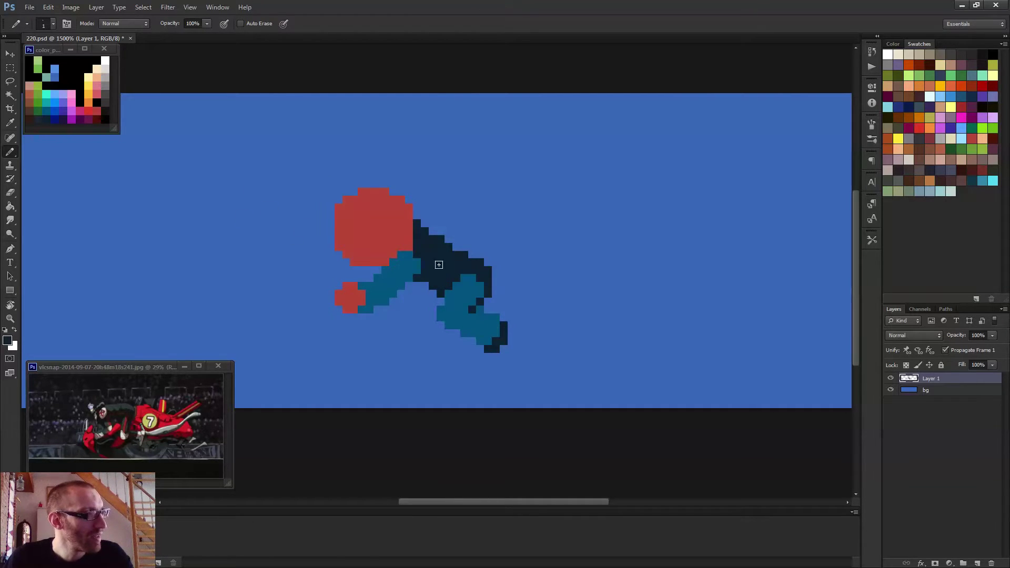
- Add a navy pixel between the head's lower-right edge and the top of the arm
{"action": "scroll", "coordinate": [424, 253], "scroll_direction": "up", "scroll_amount": 1}
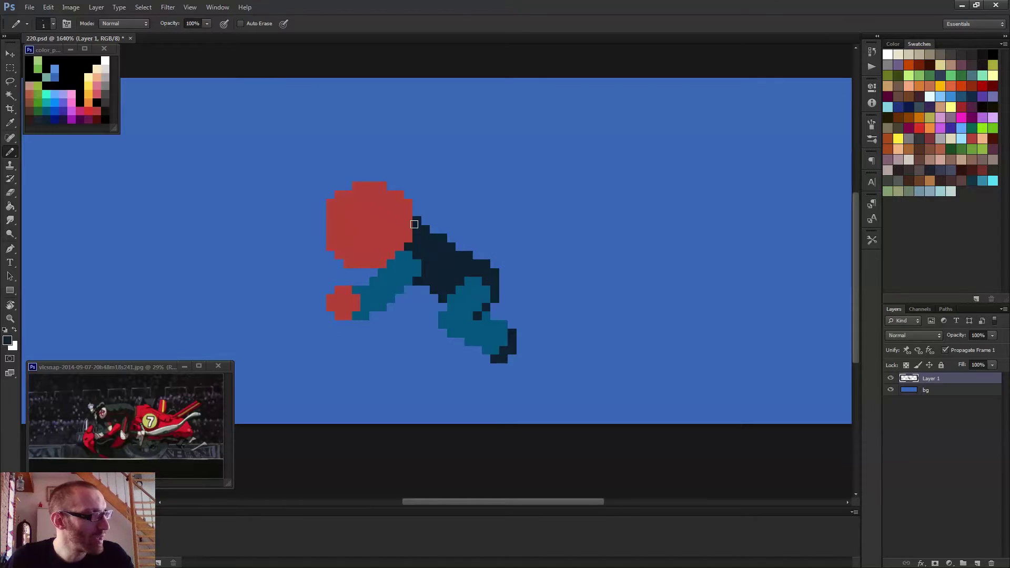
{"action": "scroll", "coordinate": [515, 383], "scroll_direction": "down", "scroll_amount": 4}
{"action": "scroll", "coordinate": [463, 395], "scroll_direction": "up", "scroll_amount": 3}
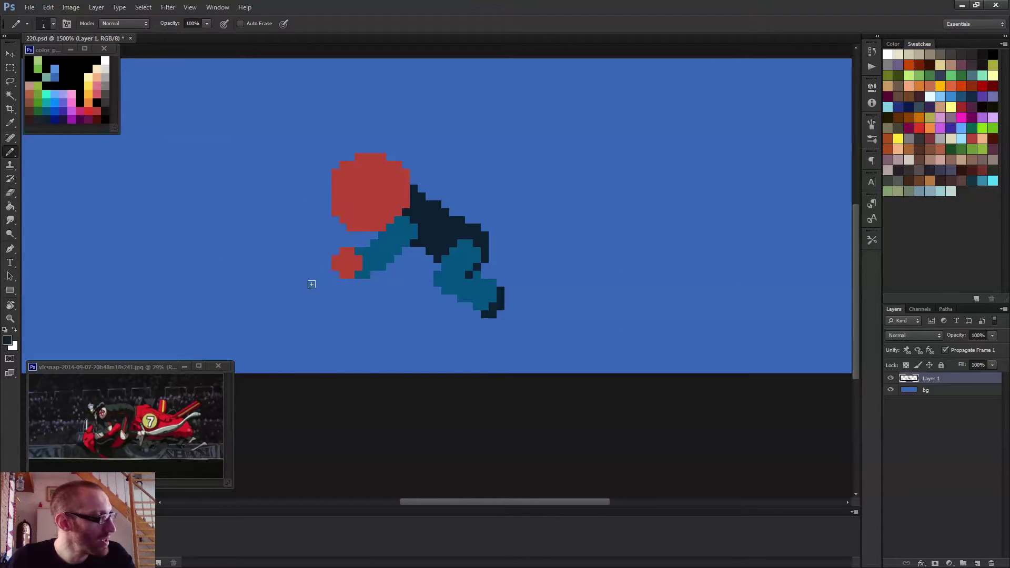
- Paint a curved bright red front piece of the motorcycle beside the hand with a 2-pixel Pencil, and trim its upper end with the Eraser
{"action": "left_click", "coordinate": [92, 110], "text": "alt"}
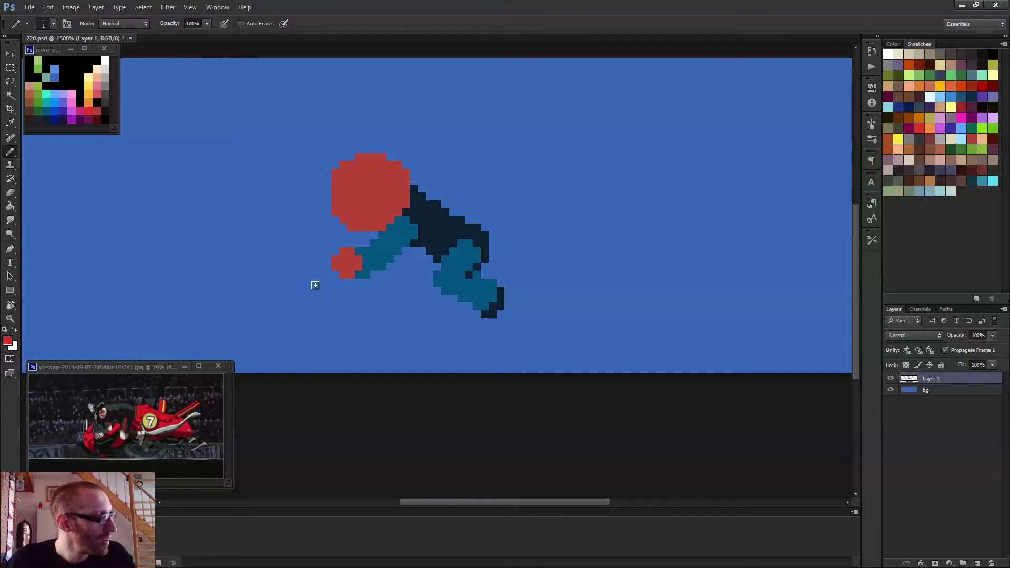
{"action": "right_click", "coordinate": [291, 279], "text": "alt"}
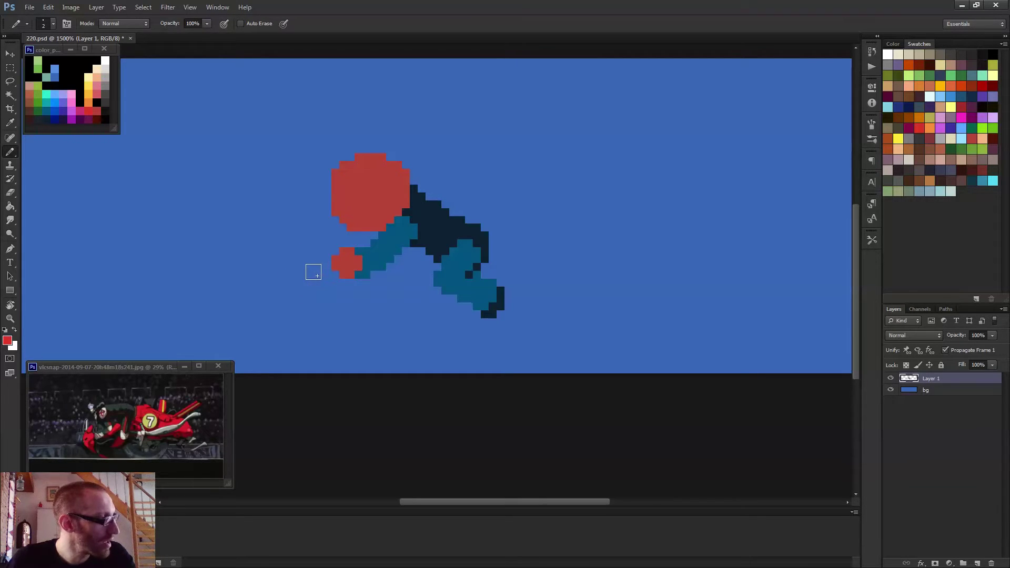
{"action": "mouse_move", "coordinate": [316, 265]}
{"action": "left_mouse_down"}
{"action": "mouse_move", "coordinate": [302, 296]}
{"action": "mouse_move", "coordinate": [306, 286]}
{"action": "mouse_move", "coordinate": [322, 318]}
{"action": "left_mouse_up"}
{"action": "key", "text": "e"}
{"action": "left_click", "coordinate": [304, 259]}
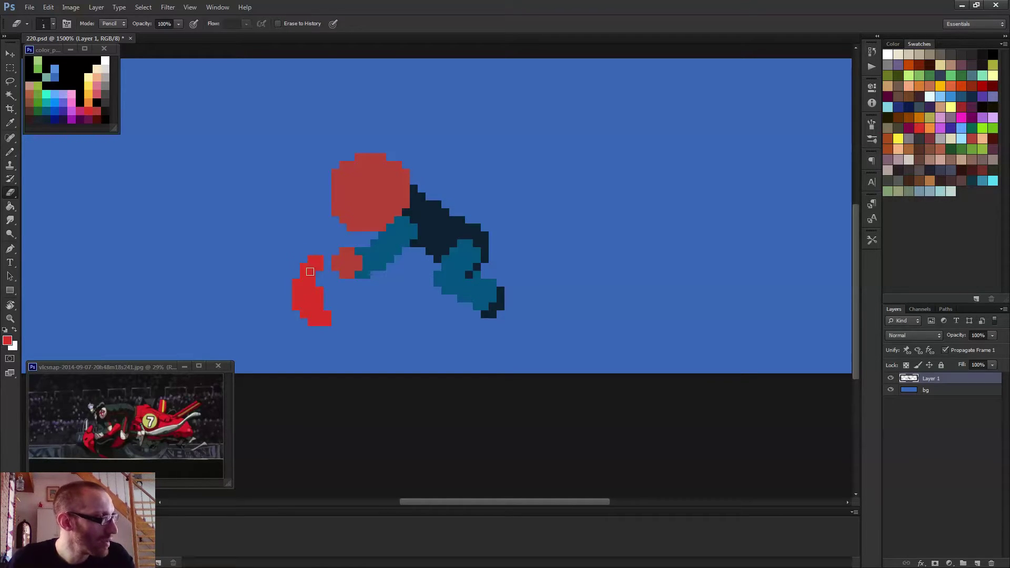
{"action": "left_click", "coordinate": [319, 267]}
- Extend the curved red front piece down to the lower right with small Pencil dabs, finishing at 1 pixel
{"action": "key", "text": "b"}
{"action": "left_click", "coordinate": [318, 297]}
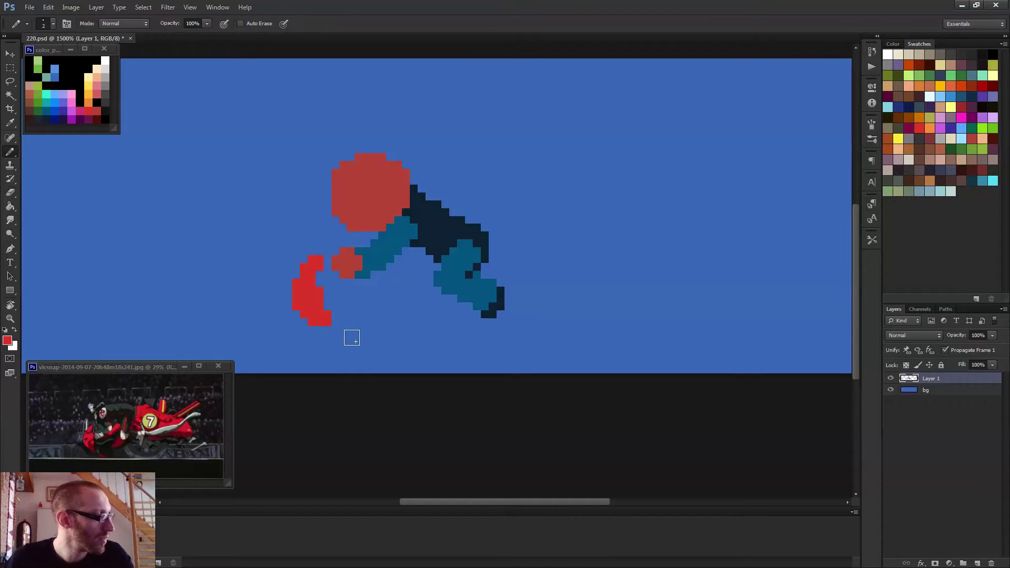
{"action": "left_click", "coordinate": [339, 334]}
{"action": "key", "text": "bracketleft"}
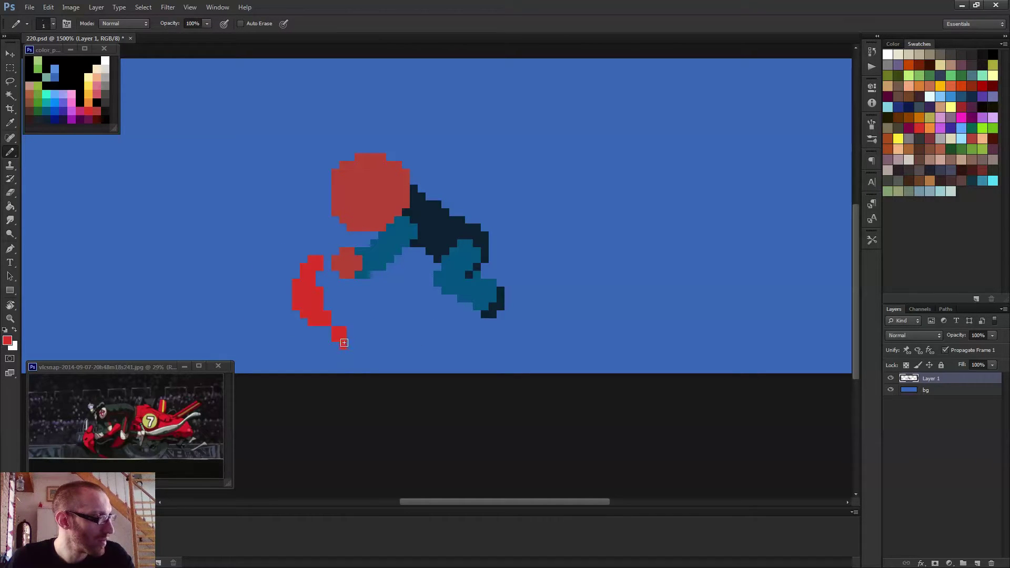
{"action": "scroll", "coordinate": [340, 338], "scroll_direction": "down", "scroll_amount": 3}
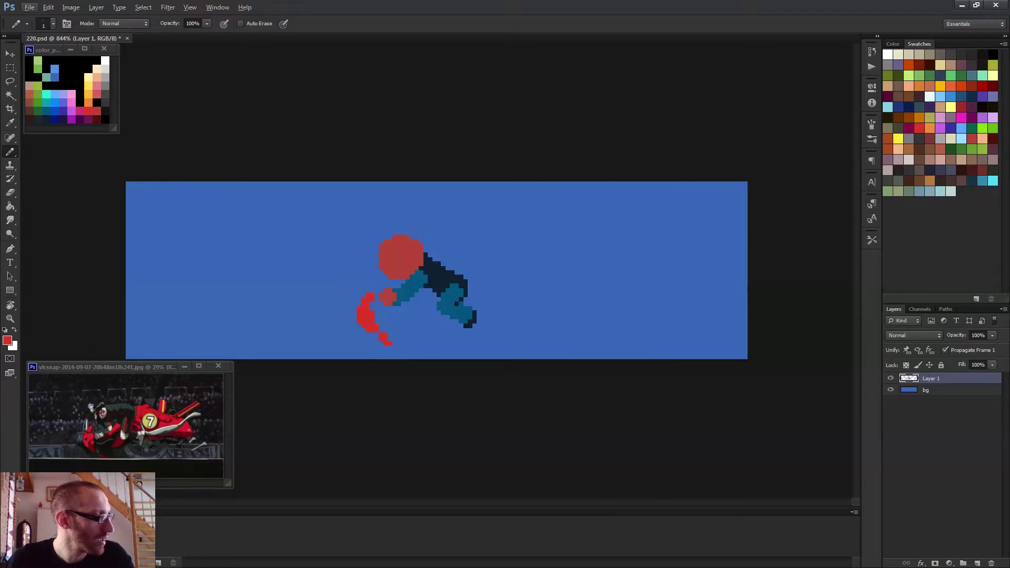
- Paint a slanted bright red strip beneath the arm and a red block below it, using the 1-pixel Pencil
{"action": "scroll", "coordinate": [423, 304], "scroll_direction": "up", "scroll_amount": 3}
{"action": "mouse_move", "coordinate": [393, 318]}
{"action": "left_mouse_down"}
{"action": "mouse_move", "coordinate": [370, 321]}
{"action": "mouse_move", "coordinate": [423, 300]}
{"action": "mouse_move", "coordinate": [404, 313]}
{"action": "mouse_move", "coordinate": [425, 314]}
{"action": "mouse_move", "coordinate": [399, 324]}
{"action": "left_mouse_up"}
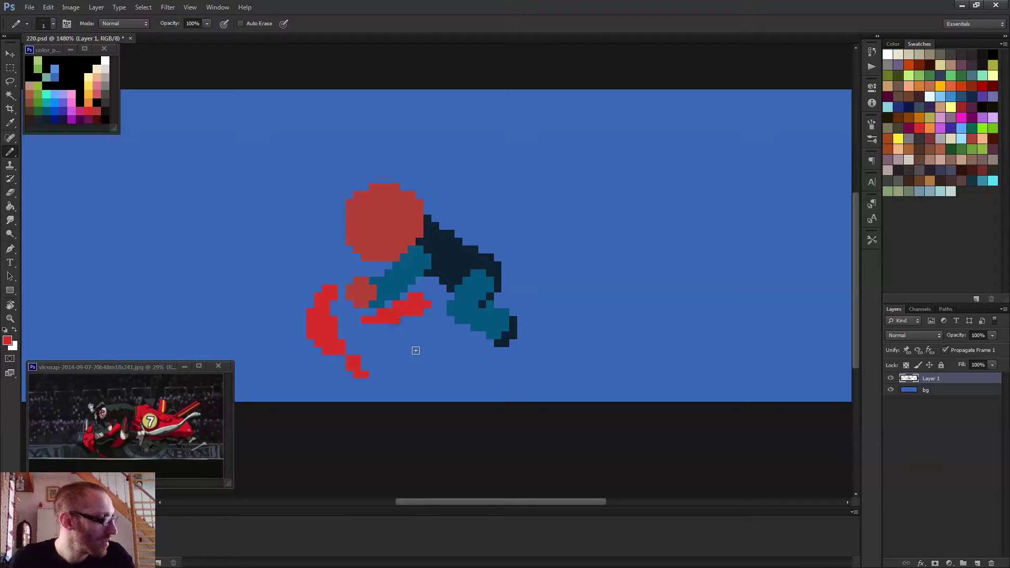
{"action": "scroll", "coordinate": [416, 351], "scroll_direction": "up", "scroll_amount": 3}
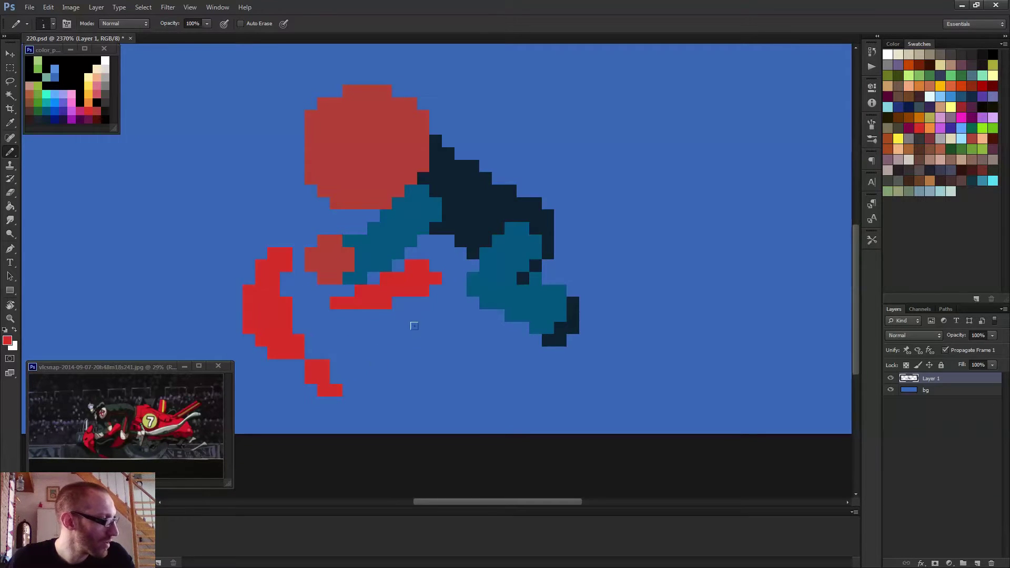
{"action": "mouse_move", "coordinate": [404, 345]}
{"action": "left_mouse_down"}
{"action": "mouse_move", "coordinate": [420, 332]}
{"action": "mouse_move", "coordinate": [443, 337]}
{"action": "left_mouse_up"}
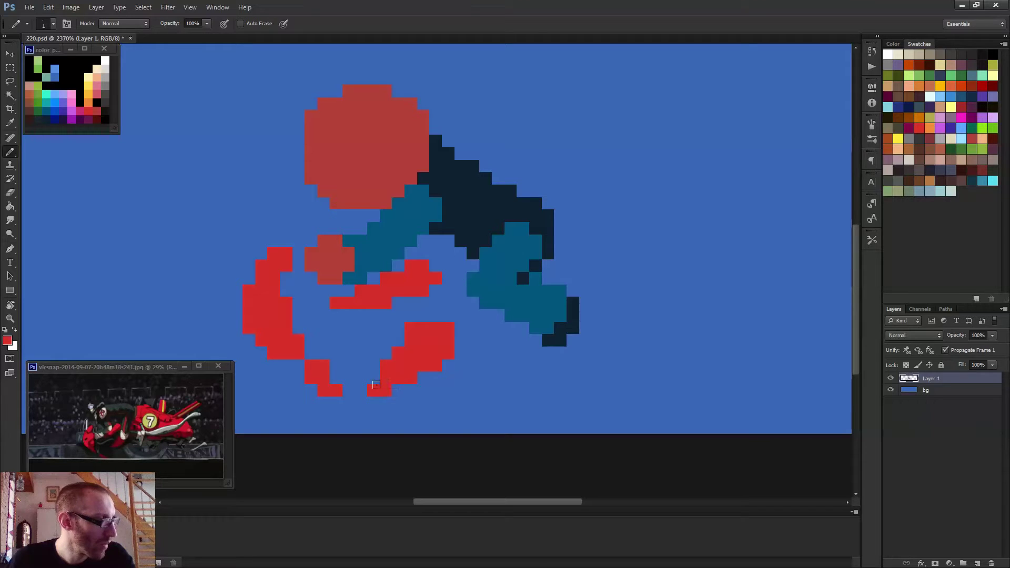
- Trim the lower edge of the red block beneath the slanted strip with the Eraser
{"action": "key", "text": "e"}
{"action": "left_click_drag", "start_coordinate": [444, 379], "coordinate": [418, 383]}
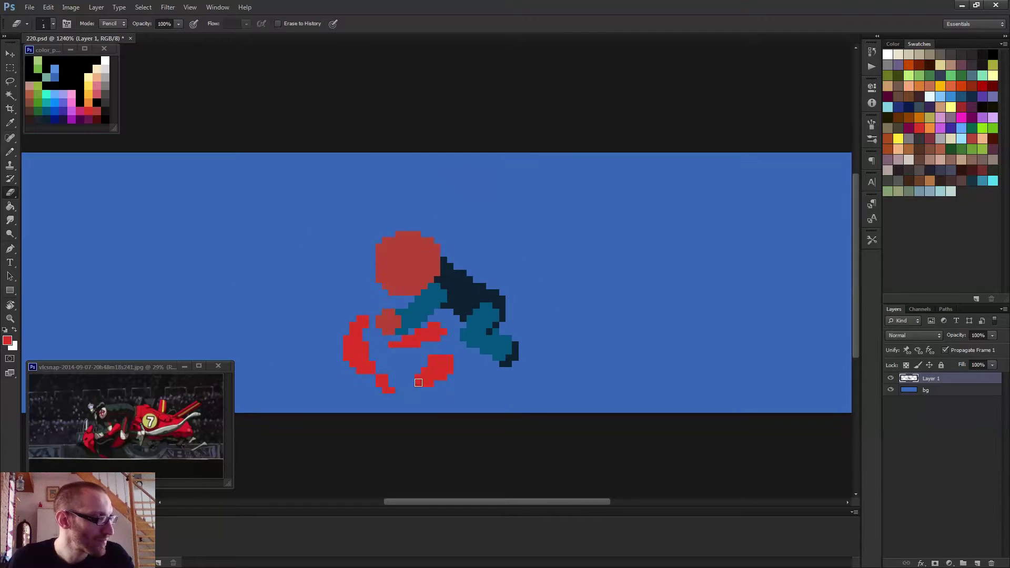
{"action": "key", "text": "b"}
{"action": "scroll", "coordinate": [458, 388], "scroll_direction": "down", "scroll_amount": 3}
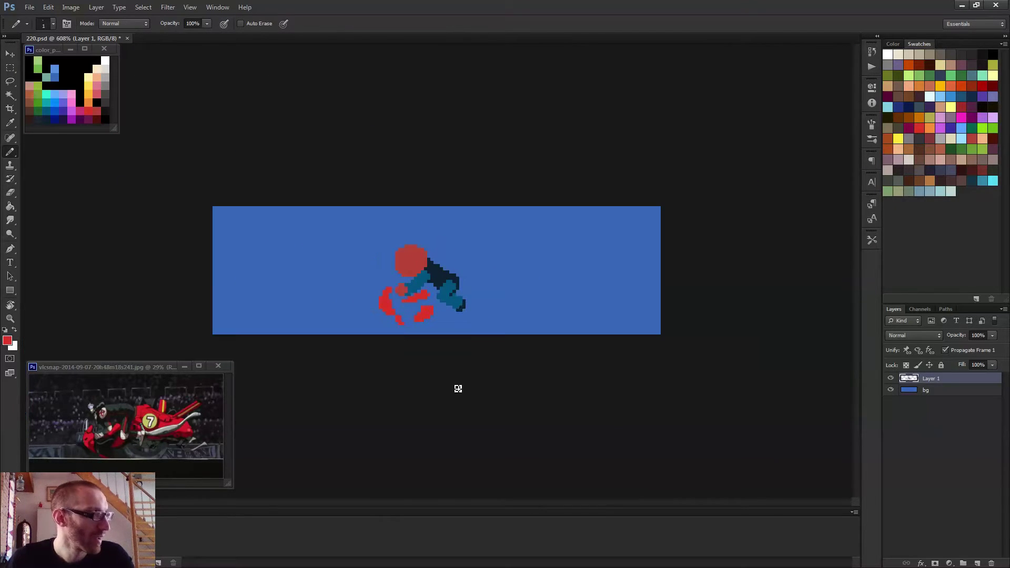
{"action": "scroll", "coordinate": [452, 388], "scroll_direction": "up", "scroll_amount": 3}
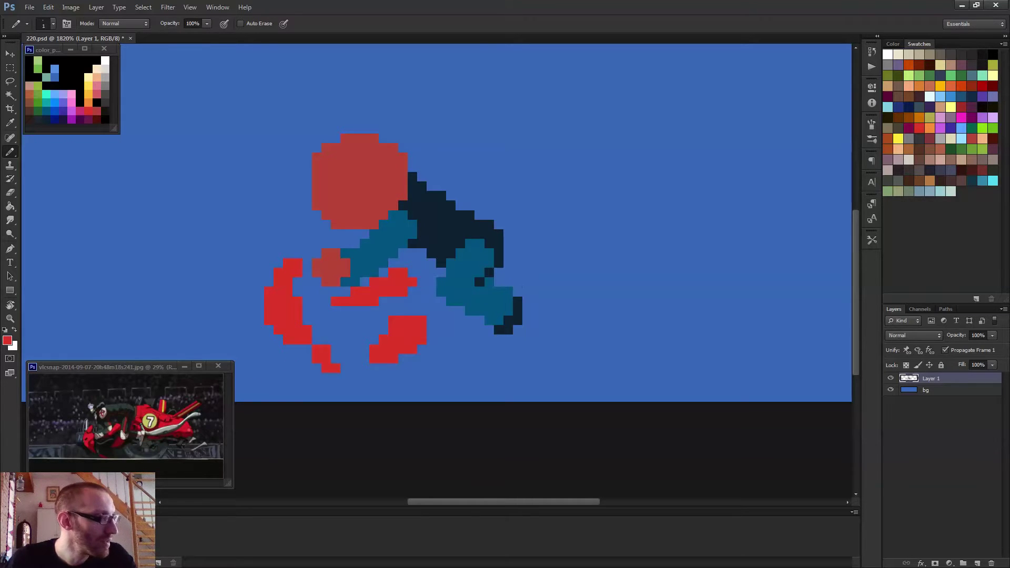
- Outline the motorcycle's rear body in bright red behind the rider's torso and leg, and fill it with the Paint Bucket
{"action": "scroll", "coordinate": [489, 288], "scroll_direction": "up", "scroll_amount": 1}
{"action": "left_click_drag", "start_coordinate": [486, 265], "coordinate": [500, 273]}
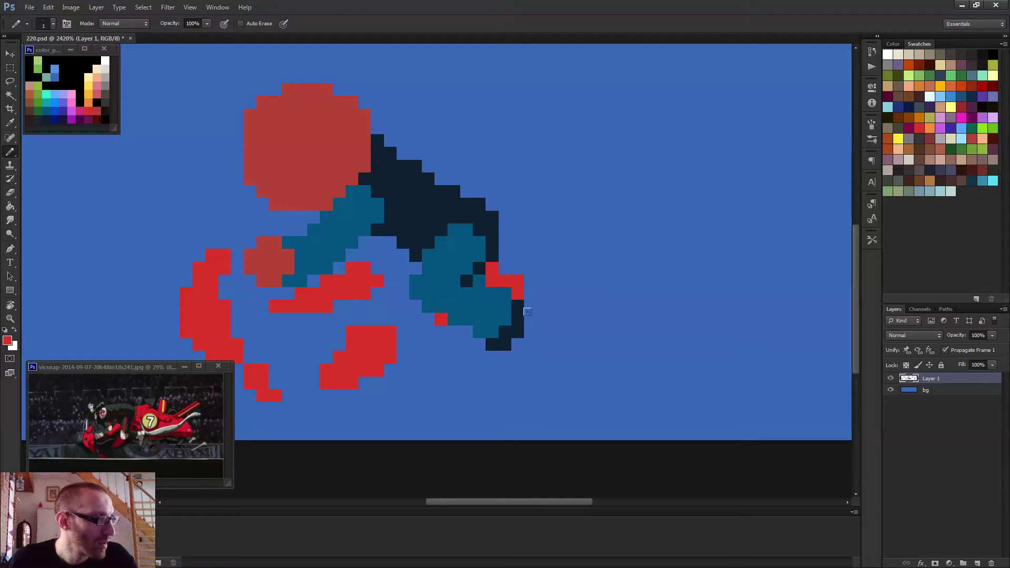
{"action": "left_click_drag", "start_coordinate": [527, 312], "coordinate": [559, 312]}
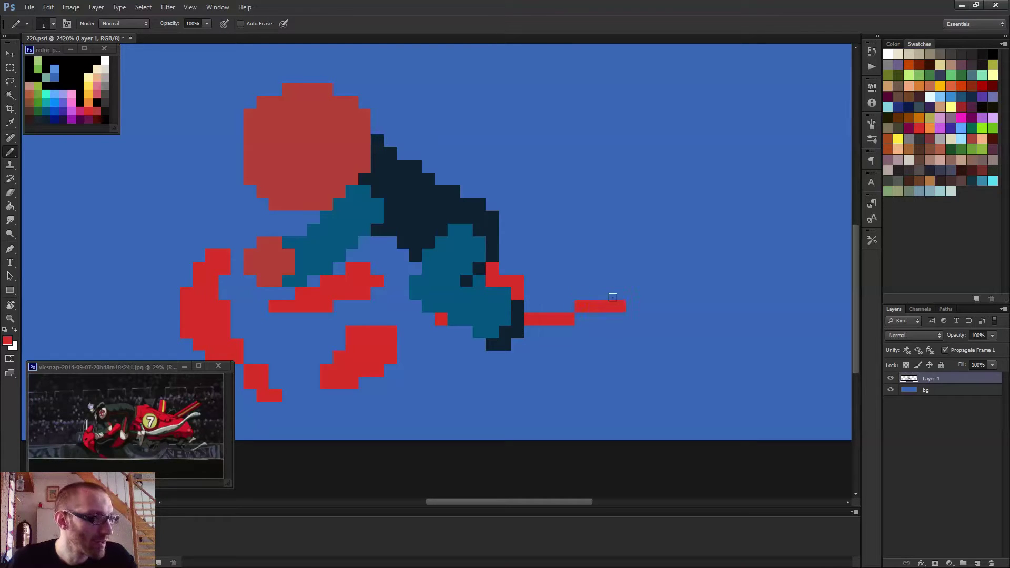
{"action": "mouse_move", "coordinate": [629, 288]}
{"action": "left_mouse_down"}
{"action": "mouse_move", "coordinate": [665, 279]}
{"action": "mouse_move", "coordinate": [670, 245]}
{"action": "mouse_move", "coordinate": [639, 219]}
{"action": "mouse_move", "coordinate": [541, 185]}
{"action": "mouse_move", "coordinate": [497, 199]}
{"action": "mouse_move", "coordinate": [517, 205]}
{"action": "mouse_move", "coordinate": [504, 211]}
{"action": "mouse_move", "coordinate": [500, 263]}
{"action": "left_mouse_up"}
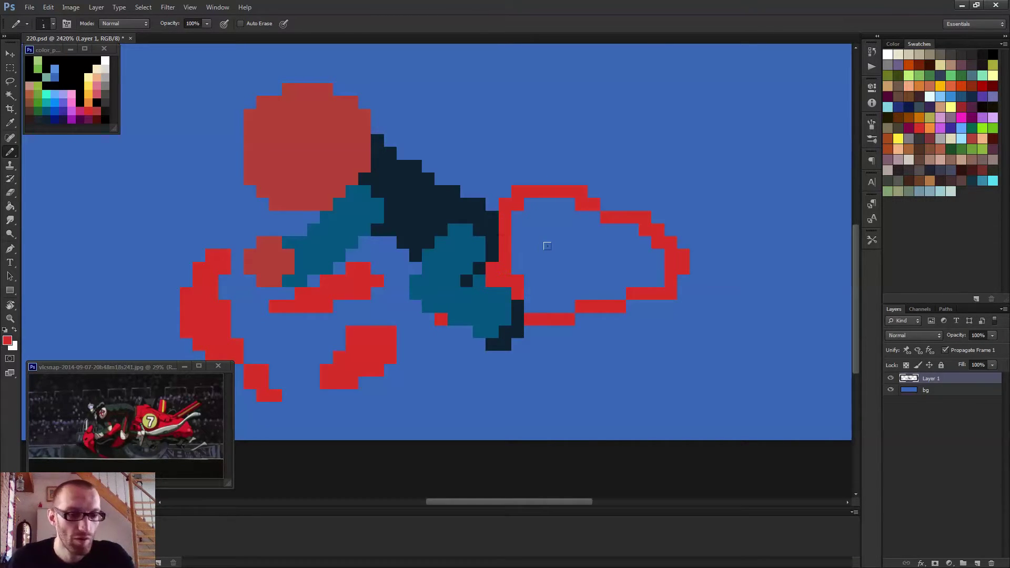
{"action": "key", "text": "g"}
{"action": "left_click", "coordinate": [547, 245]}
{"action": "key", "text": "b"}
{"action": "scroll", "coordinate": [609, 325], "scroll_direction": "down", "scroll_amount": 5}
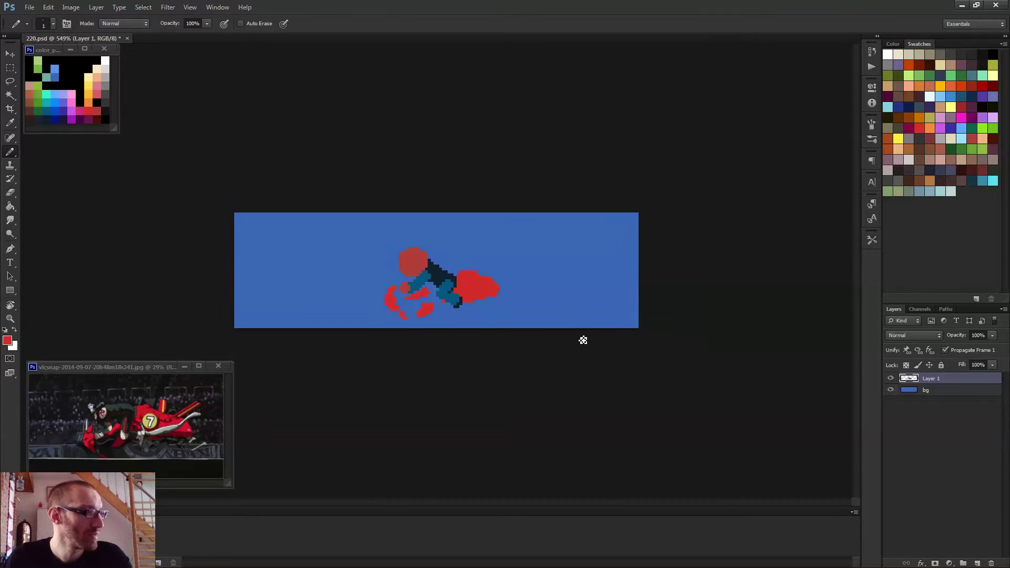
- Smooth the upper-right contour of the red rear body with single Pencil pixels and the Eraser
{"action": "scroll", "coordinate": [463, 286], "scroll_direction": "up", "scroll_amount": 3}
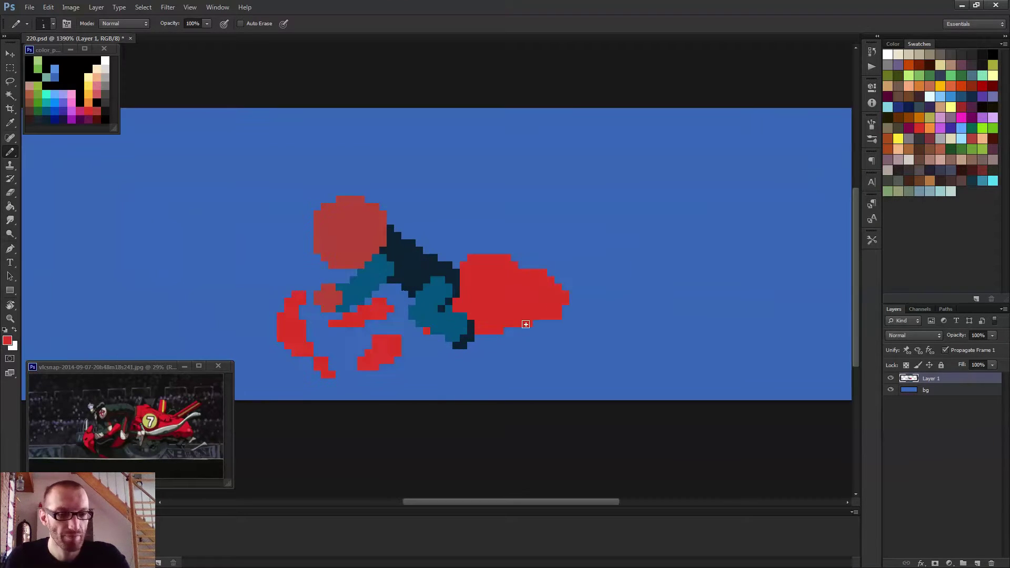
{"action": "scroll", "coordinate": [509, 312], "scroll_direction": "up", "scroll_amount": 1}
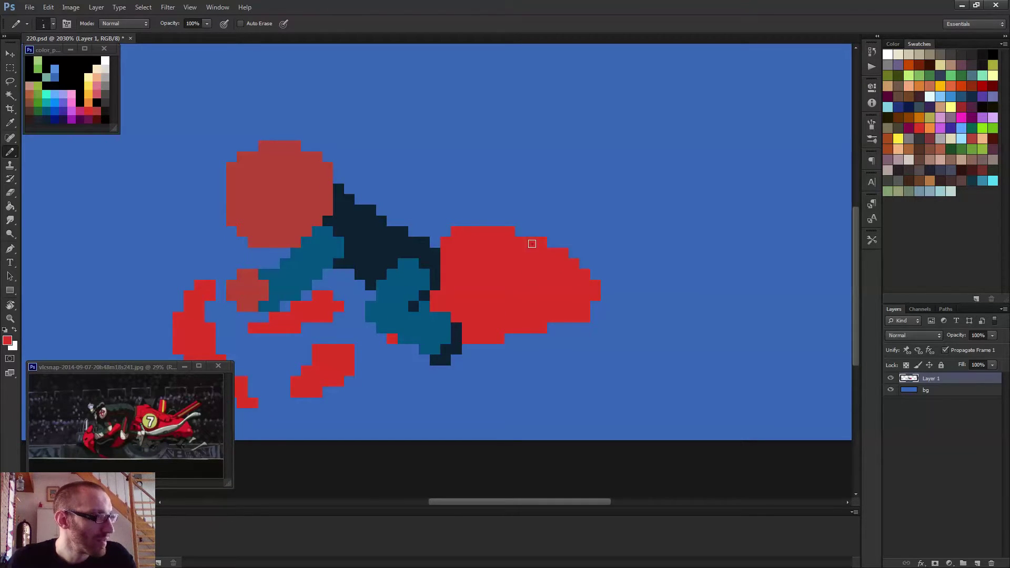
{"action": "key", "text": "e"}
{"action": "scroll", "coordinate": [551, 245], "scroll_direction": "down", "scroll_amount": 1}
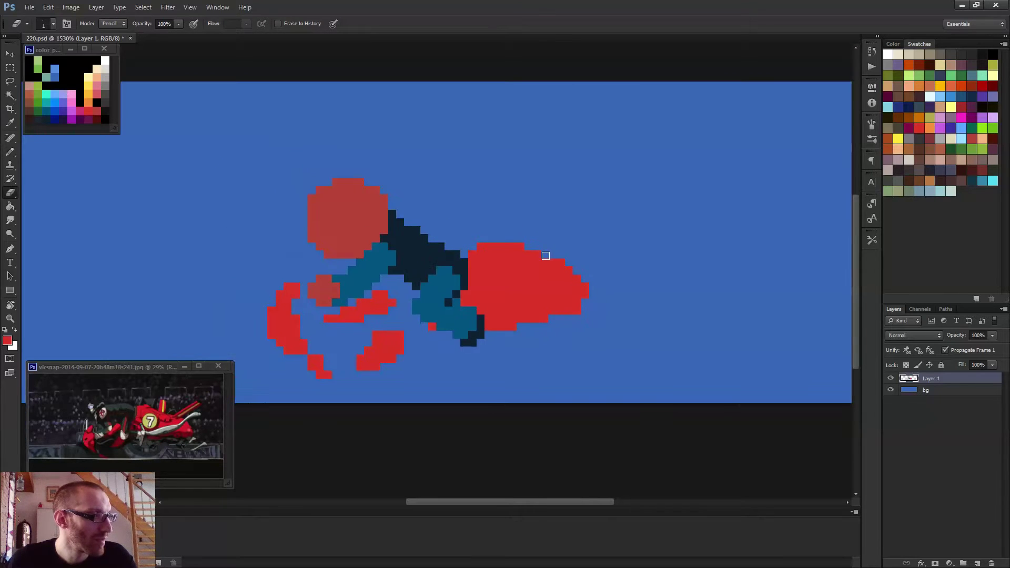
{"action": "key", "text": "b"}
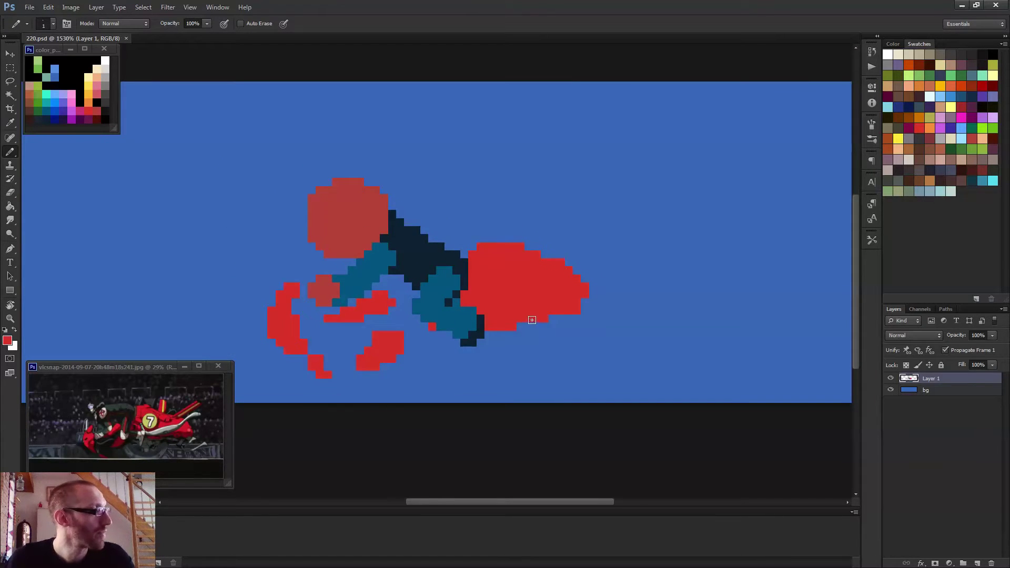
{"action": "scroll", "coordinate": [535, 322], "scroll_direction": "down", "scroll_amount": 1}
{"action": "scroll", "coordinate": [532, 322], "scroll_direction": "up", "scroll_amount": 2}
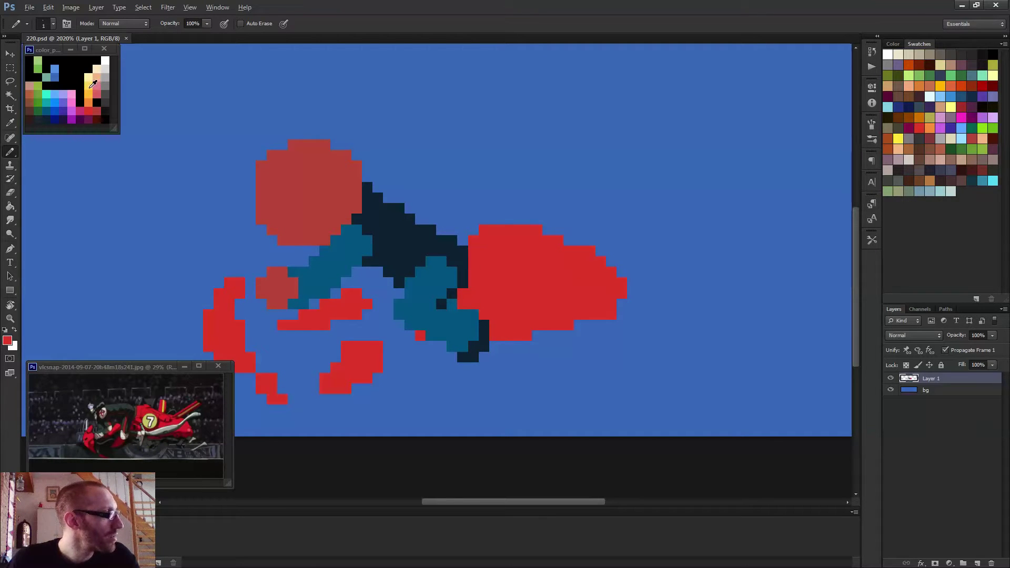
- Stamp a yellow-orange circle on the red rear body beside the rider's torso, using a 5-pixel Pencil
{"action": "left_click", "coordinate": [90, 96], "text": "alt"}
{"action": "right_click", "coordinate": [503, 287], "text": "alt"}
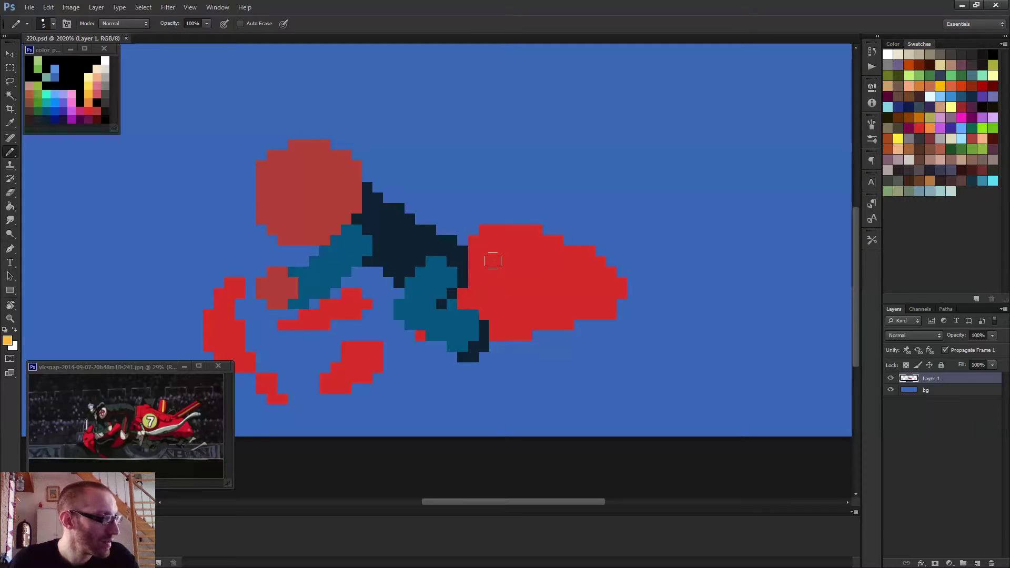
{"action": "left_click", "coordinate": [515, 283]}
{"action": "right_click", "coordinate": [526, 284], "text": "alt"}
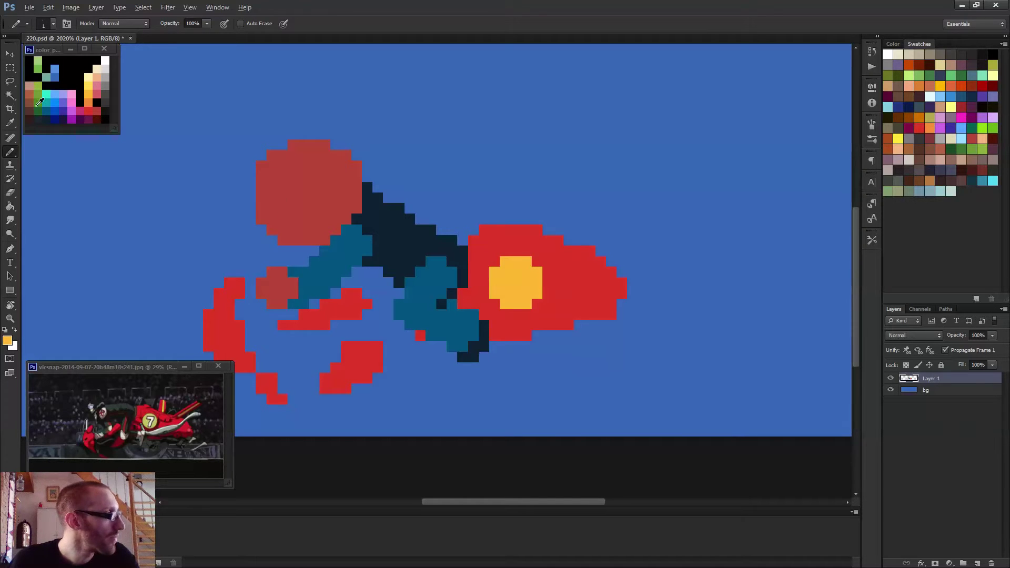
- Paint a brown strip with dark brown edge pixels between the rider's torso and the red rear body, and save the file
{"action": "left_click", "coordinate": [30, 101], "text": "alt"}
{"action": "scroll", "coordinate": [489, 289], "scroll_direction": "up", "scroll_amount": 2}
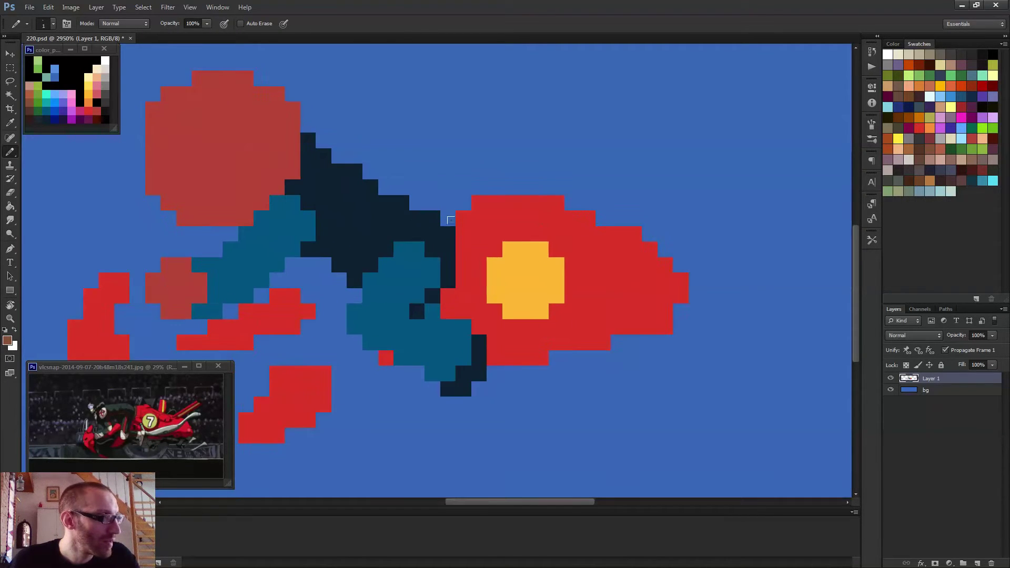
{"action": "left_click", "coordinate": [452, 257]}
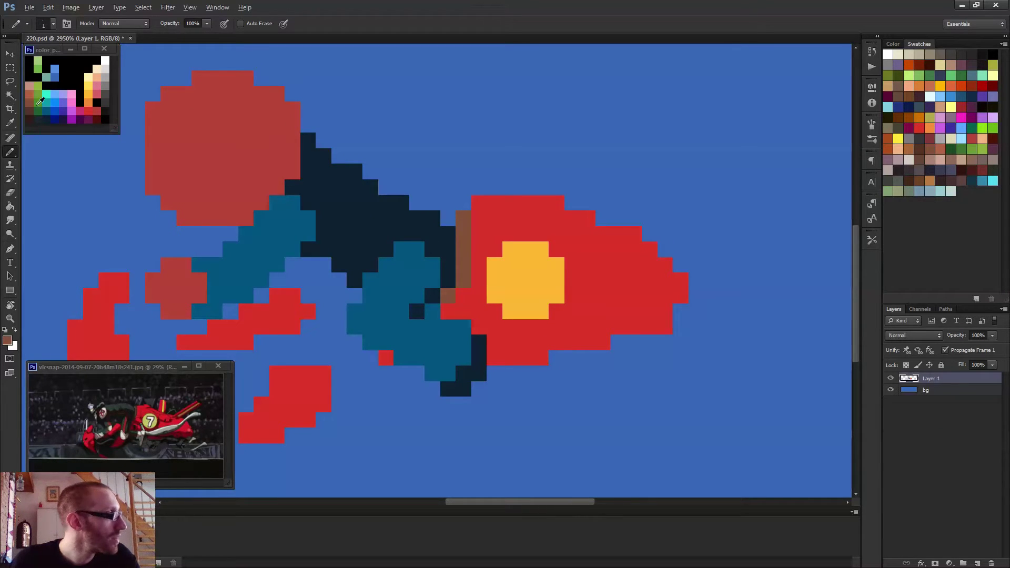
{"action": "left_click", "coordinate": [41, 117], "text": "alt"}
{"action": "left_click", "coordinate": [447, 218]}
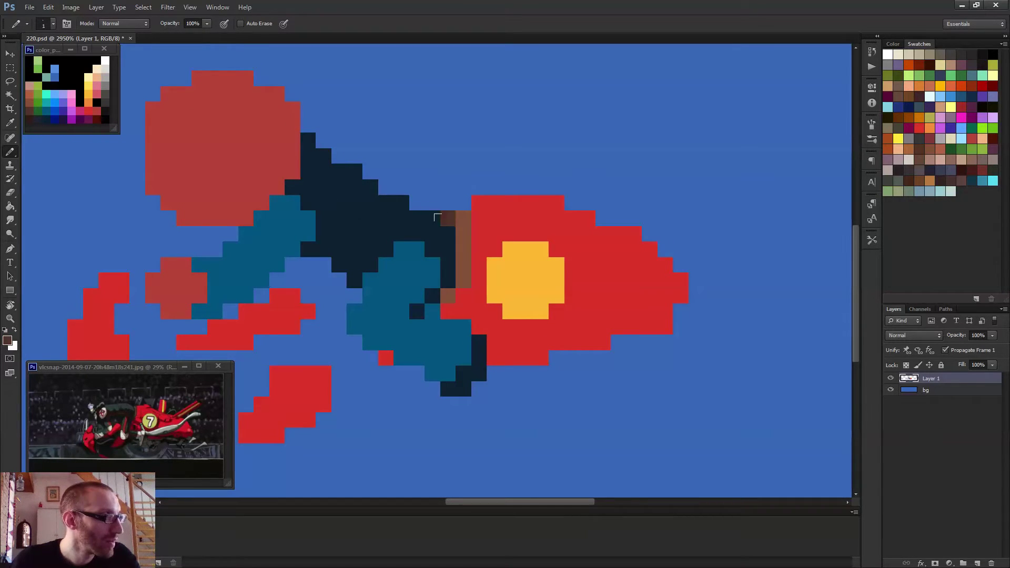
{"action": "mouse_move", "coordinate": [447, 258]}
{"action": "left_mouse_down"}
{"action": "mouse_move", "coordinate": [463, 279]}
{"action": "mouse_move", "coordinate": [448, 296]}
{"action": "left_mouse_up"}
{"action": "scroll", "coordinate": [493, 289], "scroll_direction": "down", "scroll_amount": 5}
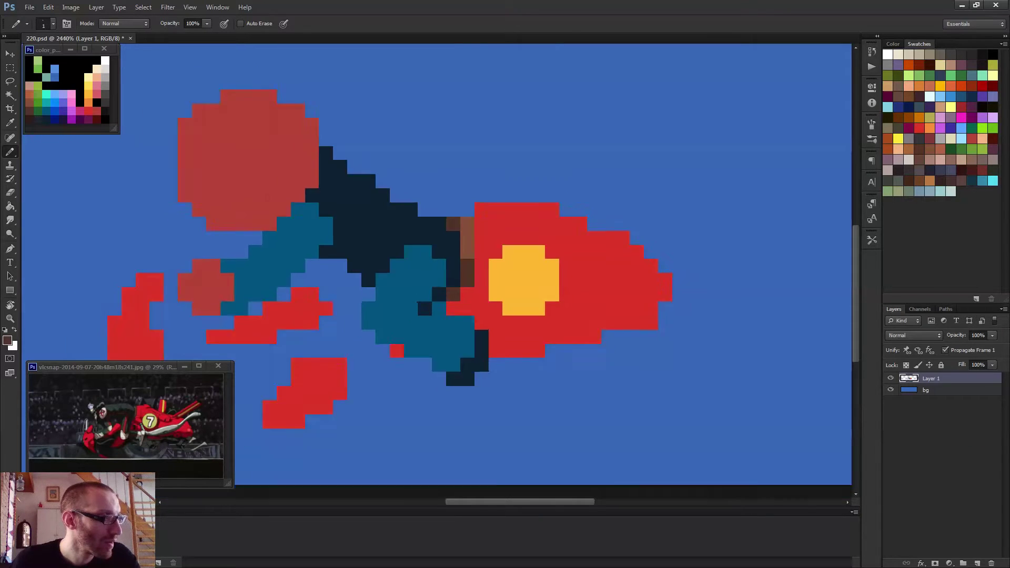
{"action": "key", "text": "ctrl+s"}
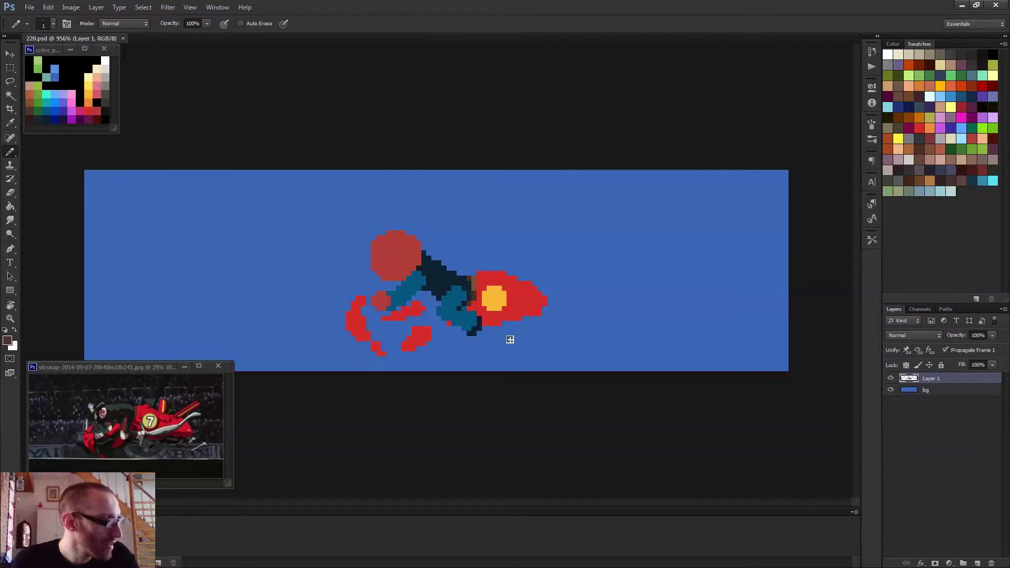
- Add a layer directly above bg and stamp a near-black wheel beneath the rear body with a 13-pixel Pencil
{"action": "left_click", "coordinate": [931, 391]}
{"action": "left_click", "coordinate": [976, 563]}
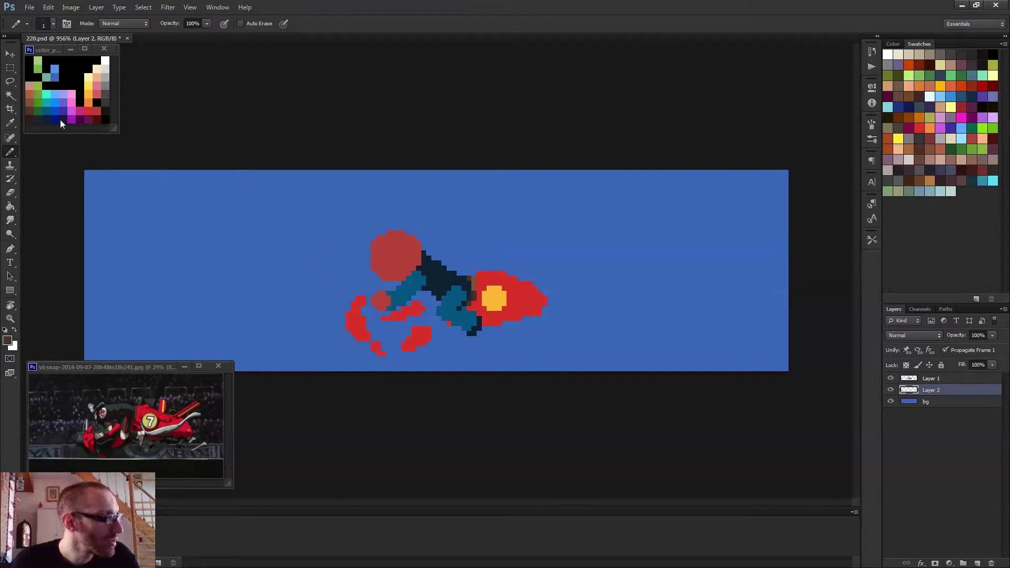
{"action": "left_click", "coordinate": [109, 110], "text": "alt"}
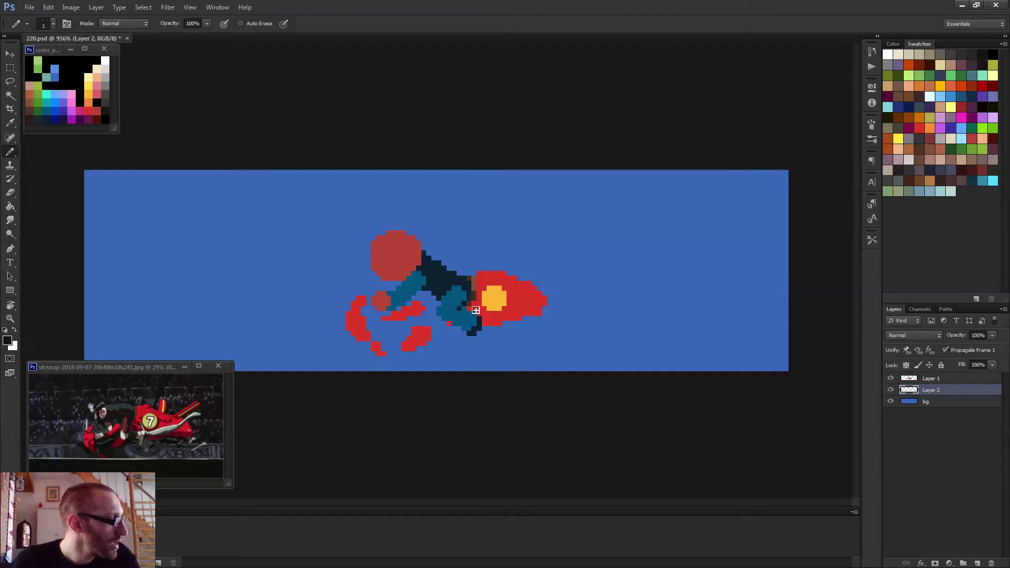
{"action": "left_click_drag", "start_coordinate": [526, 335], "coordinate": [560, 339]}
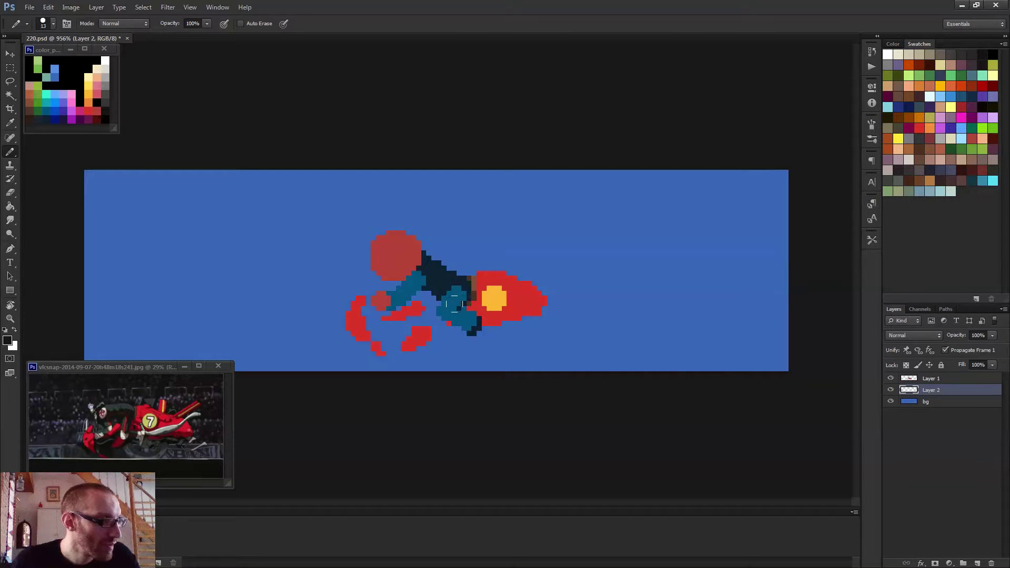
{"action": "left_click", "coordinate": [480, 340]}
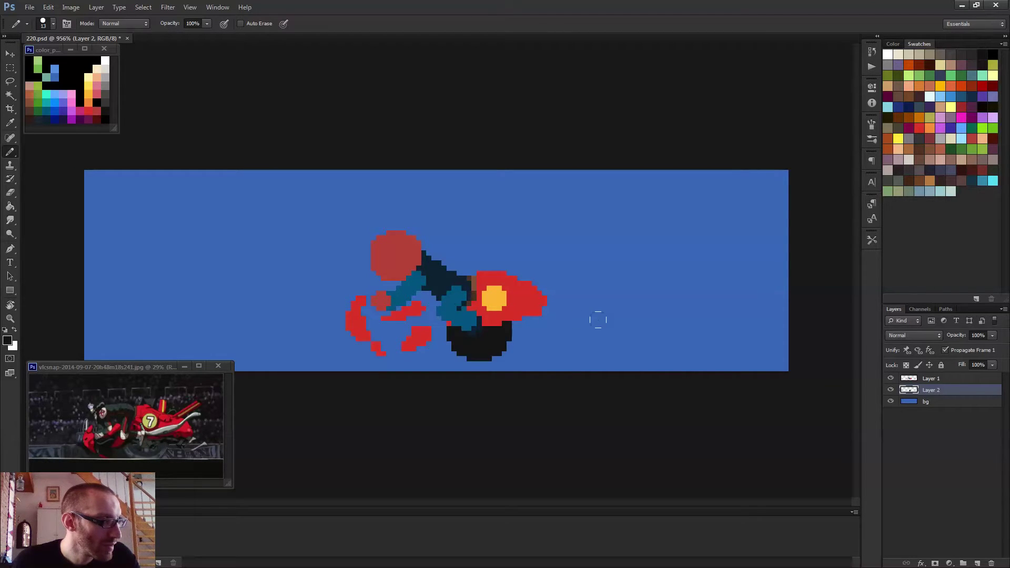
- Enlarge the near-black wheel beneath the rider's leg and rear body, using a 16-pixel Pencil
{"action": "scroll", "coordinate": [597, 318], "scroll_direction": "down", "scroll_amount": 4}
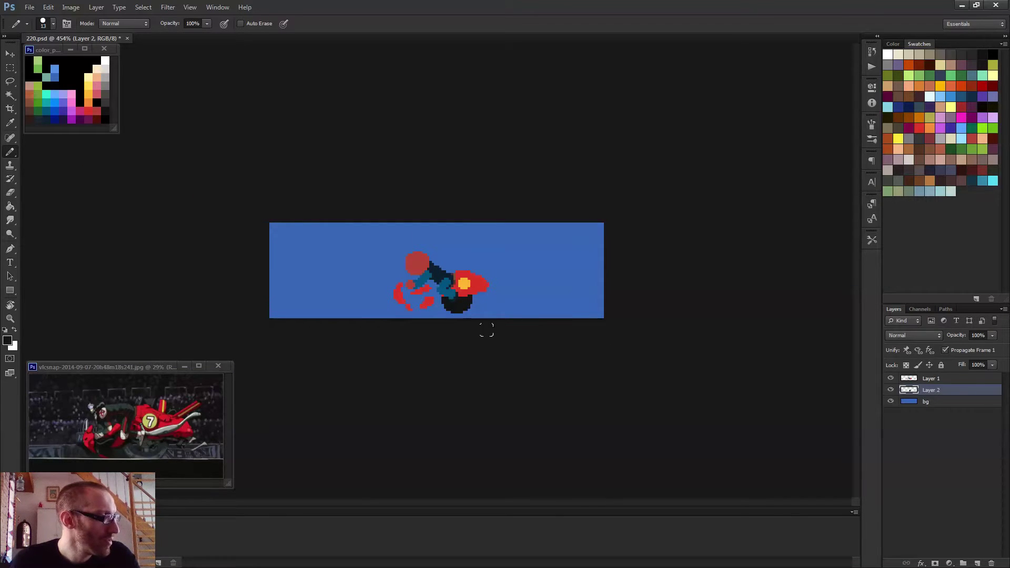
{"action": "scroll", "coordinate": [487, 330], "scroll_direction": "up", "scroll_amount": 5}
{"action": "left_click_drag", "start_coordinate": [476, 334], "coordinate": [487, 336]}
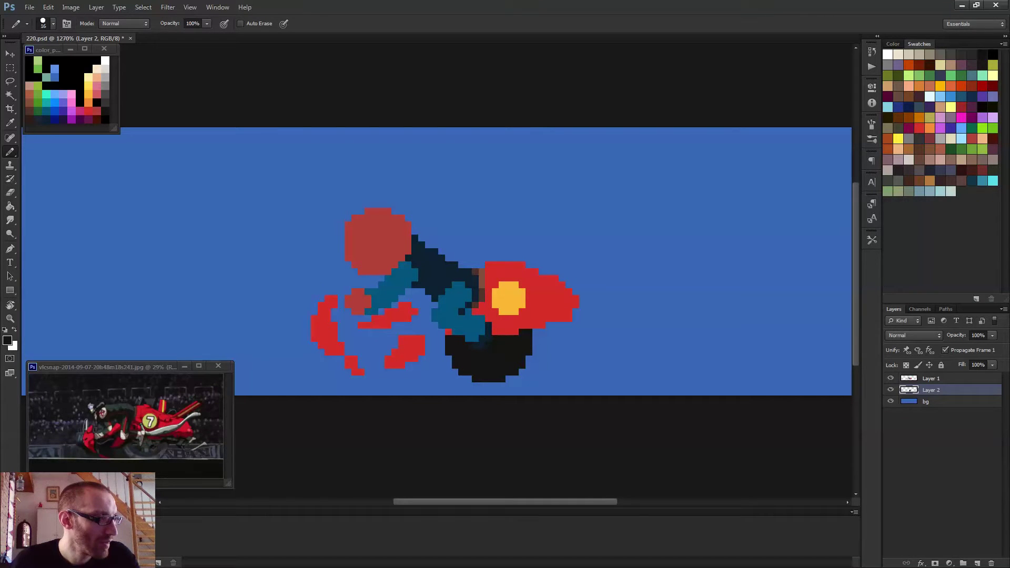
{"action": "scroll", "coordinate": [579, 325], "scroll_direction": "down", "scroll_amount": 4}
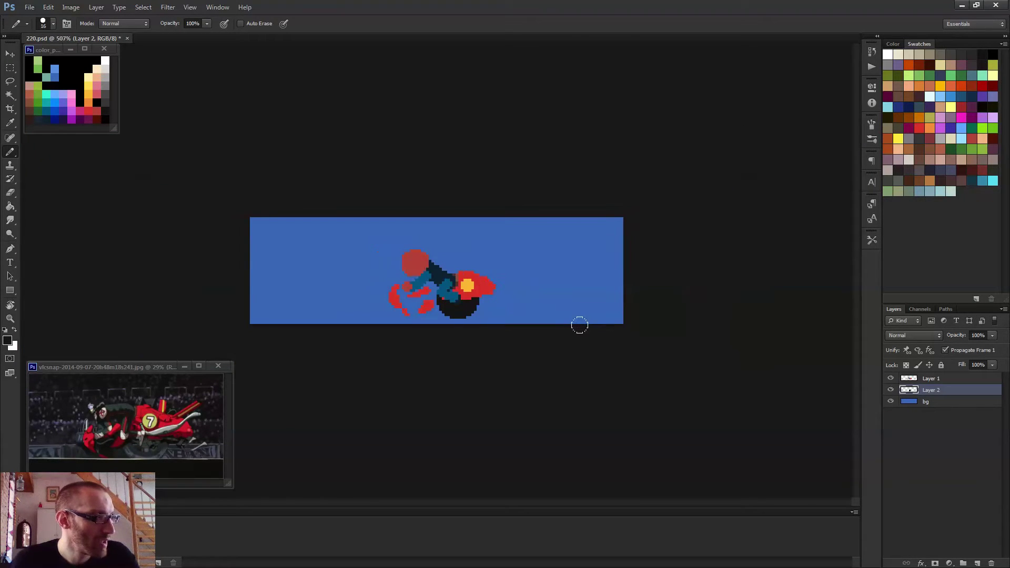
{"action": "scroll", "coordinate": [349, 314], "scroll_direction": "up", "scroll_amount": 5}
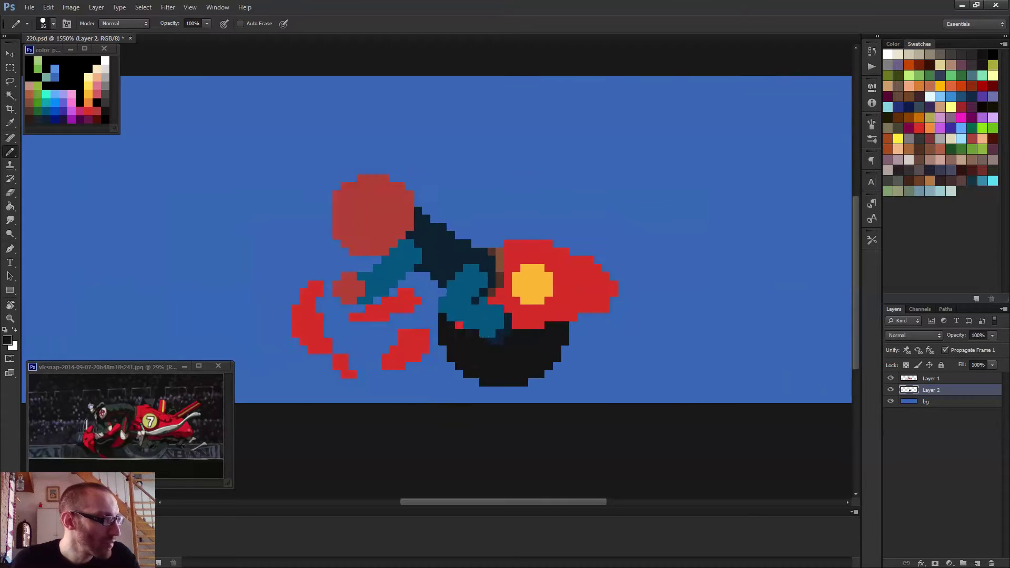
{"action": "left_click_drag", "start_coordinate": [465, 326], "coordinate": [424, 324]}
- Merge the rider and motorcycle layer down into the wheel layer
{"action": "left_click", "coordinate": [935, 379]}
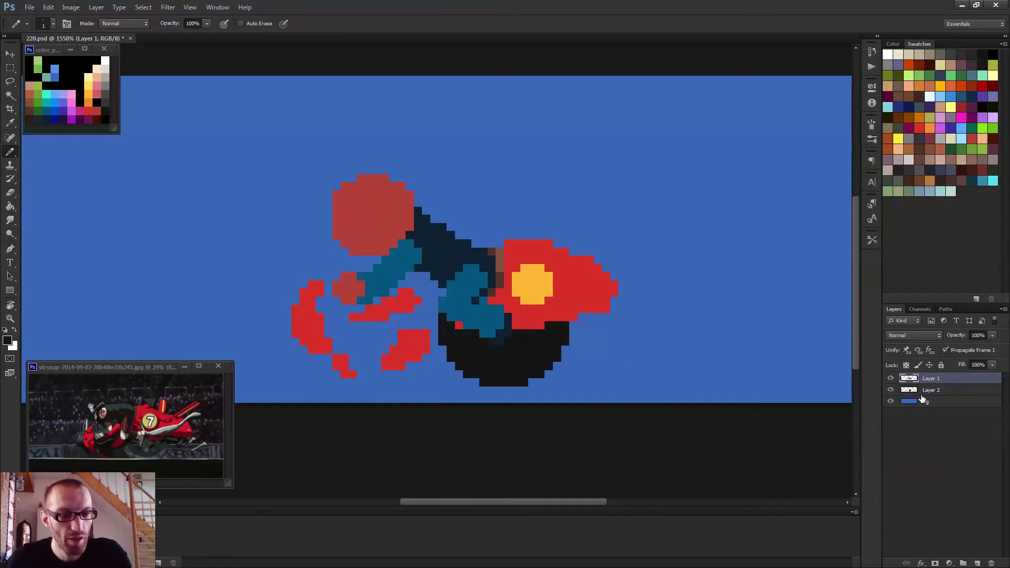
{"action": "key", "text": "ctrl+e"}
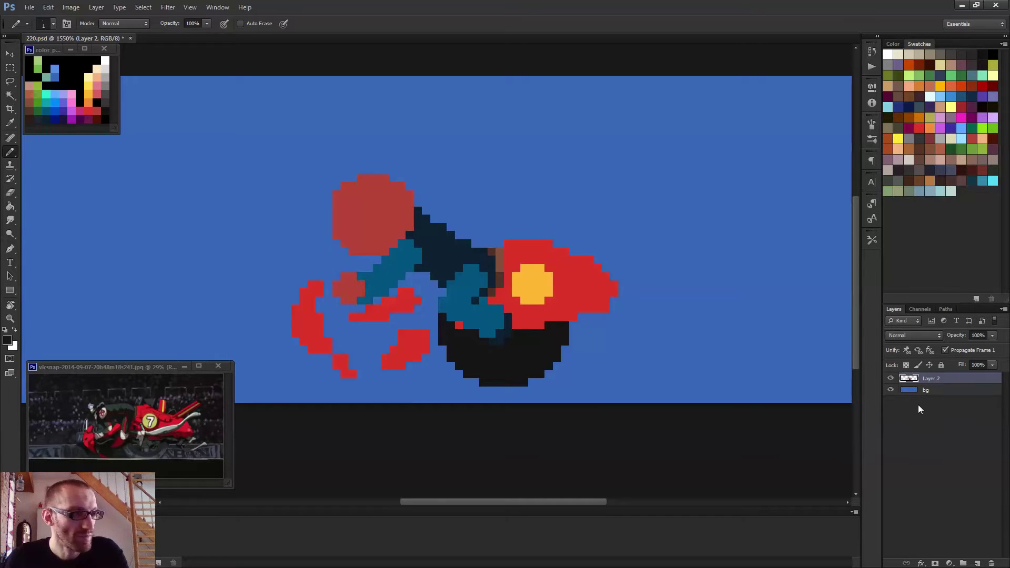
{"action": "scroll", "coordinate": [581, 348], "scroll_direction": "up", "scroll_amount": 3}
{"action": "key", "text": "e"}
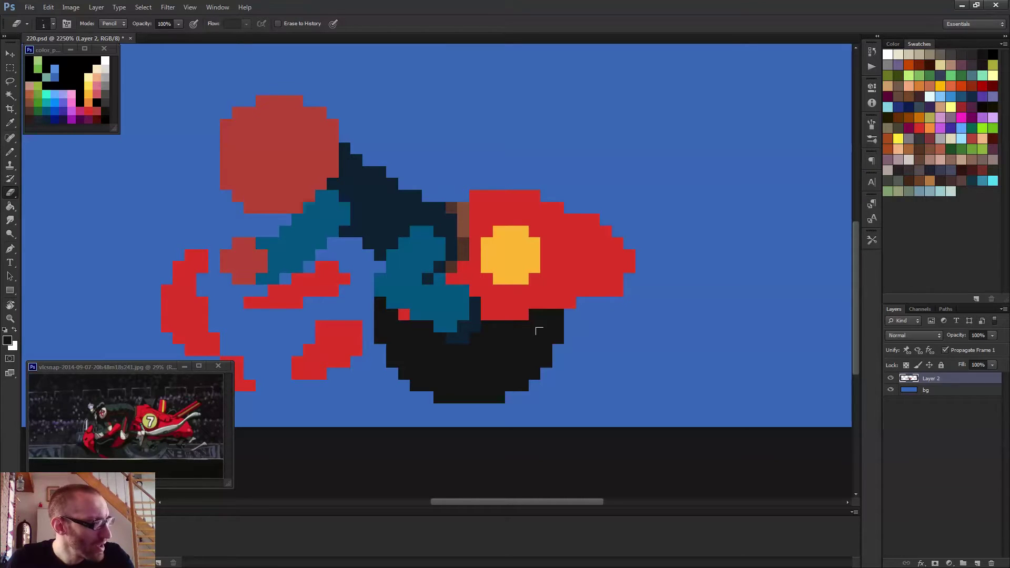
{"action": "key", "text": "b"}
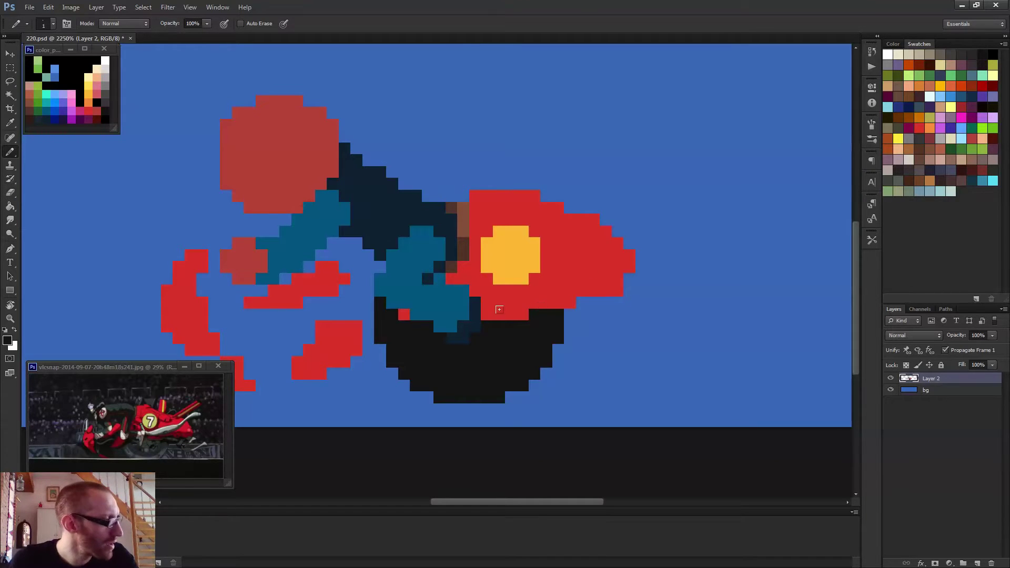
- Nudge the merged rider and motorcycle artwork up by 3 pixels
{"action": "scroll", "coordinate": [505, 343], "scroll_direction": "down", "scroll_amount": 3}
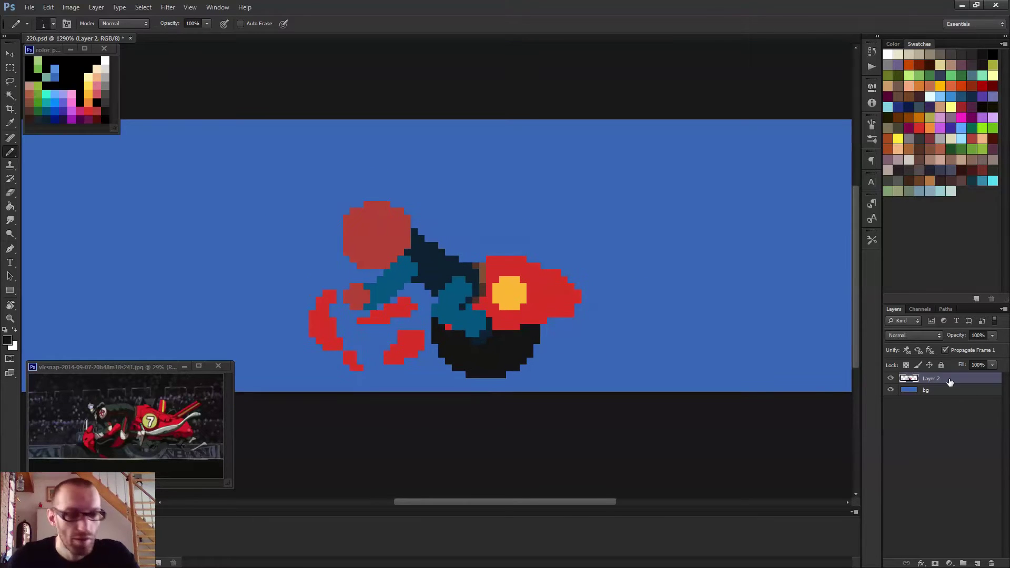
{"action": "key", "text": "v"}
{"action": "key", "text": "Up"}
{"action": "key", "text": "Up"}
{"action": "key", "text": "Up"}
{"action": "key", "text": "m"}
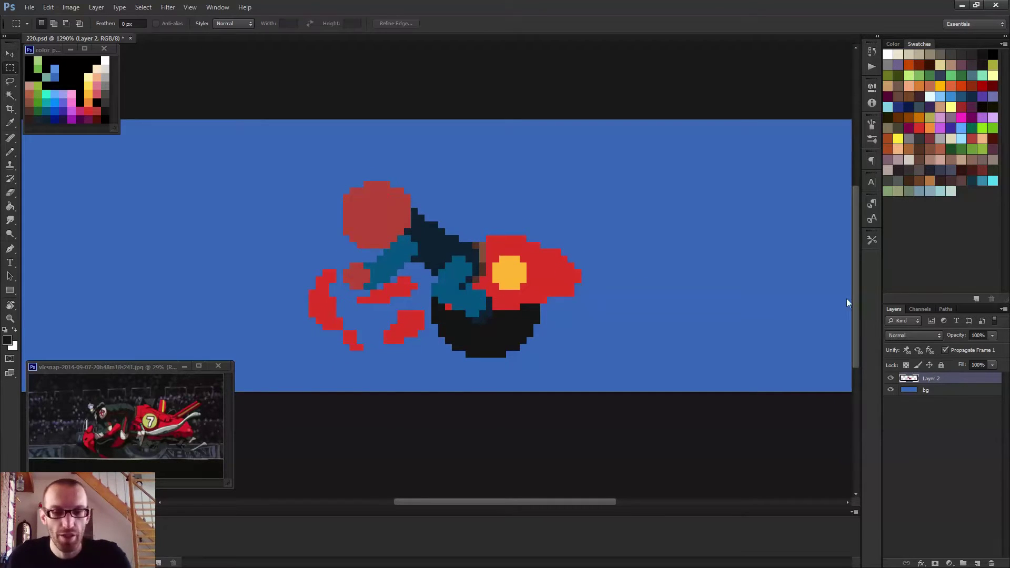
- Check the artwork's placement on the canvas with temporary marquee selections, and nudge it 2 pixels left and 1 pixel down
{"action": "scroll", "coordinate": [846, 298], "scroll_direction": "down", "scroll_amount": 3}
{"action": "left_click_drag", "start_coordinate": [162, 191], "coordinate": [460, 348]}
{"action": "left_click", "coordinate": [449, 278]}
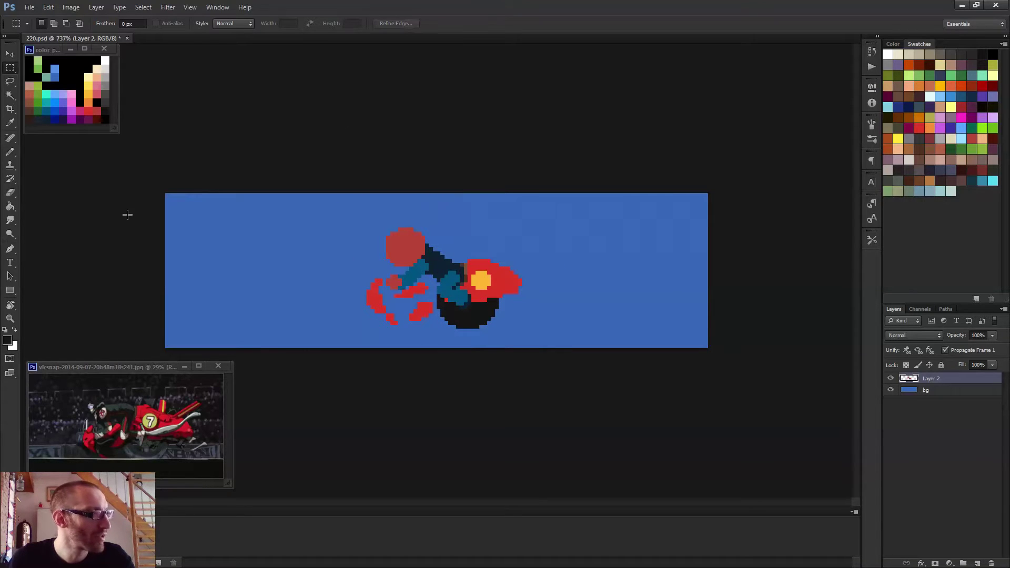
{"action": "left_click_drag", "start_coordinate": [160, 179], "coordinate": [436, 360]}
{"action": "key", "text": "ctrl+d"}
{"action": "key", "text": "v"}
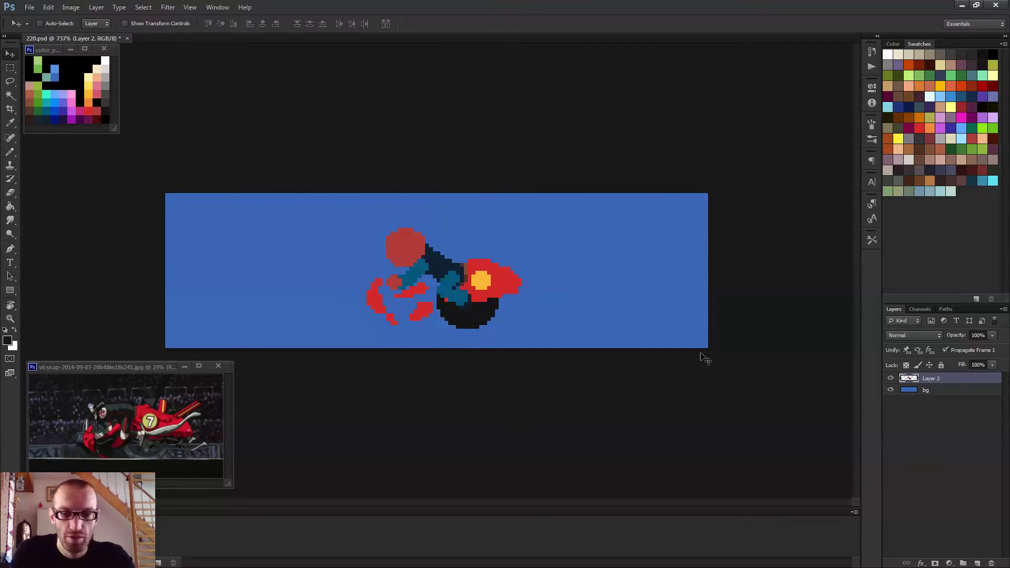
{"action": "key", "text": "Left"}
{"action": "key", "text": "Left"}
{"action": "key", "text": "Down"}
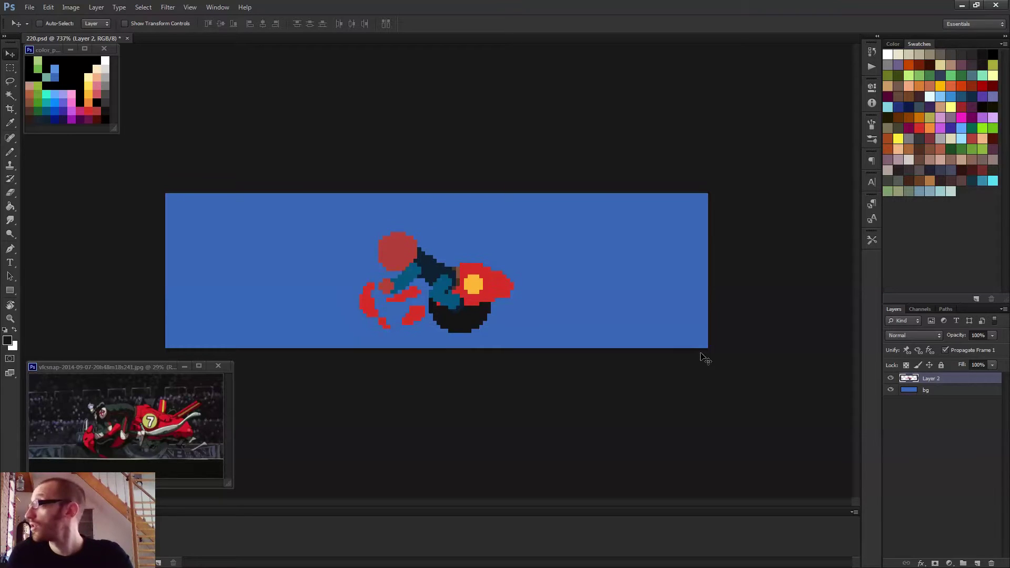
- Add a layer directly above bg and draw a 1-pixel white ground line across the full canvas width just below the wheel
{"action": "key", "text": "b"}
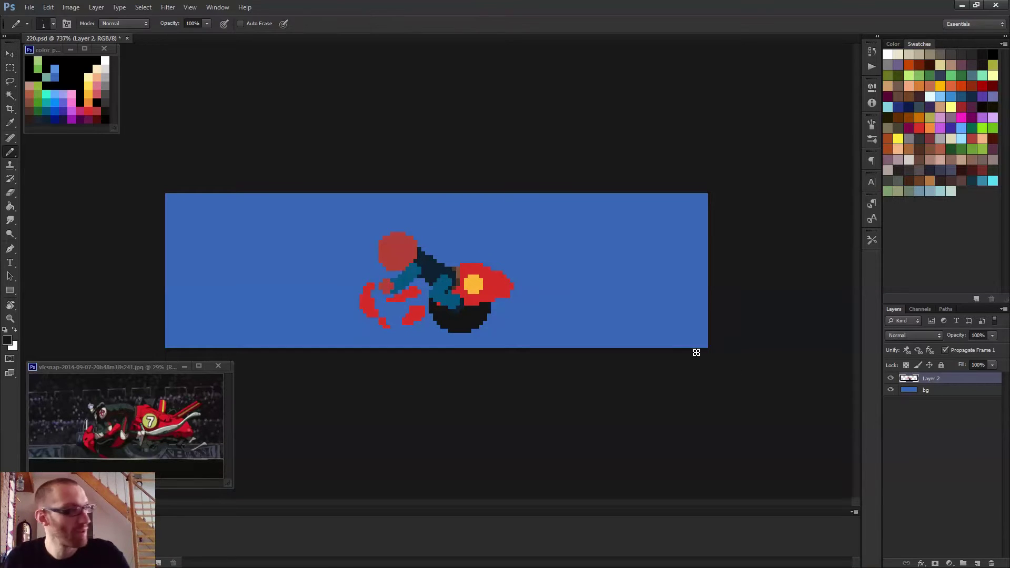
{"action": "left_click", "coordinate": [927, 390]}
{"action": "left_click", "coordinate": [976, 563]}
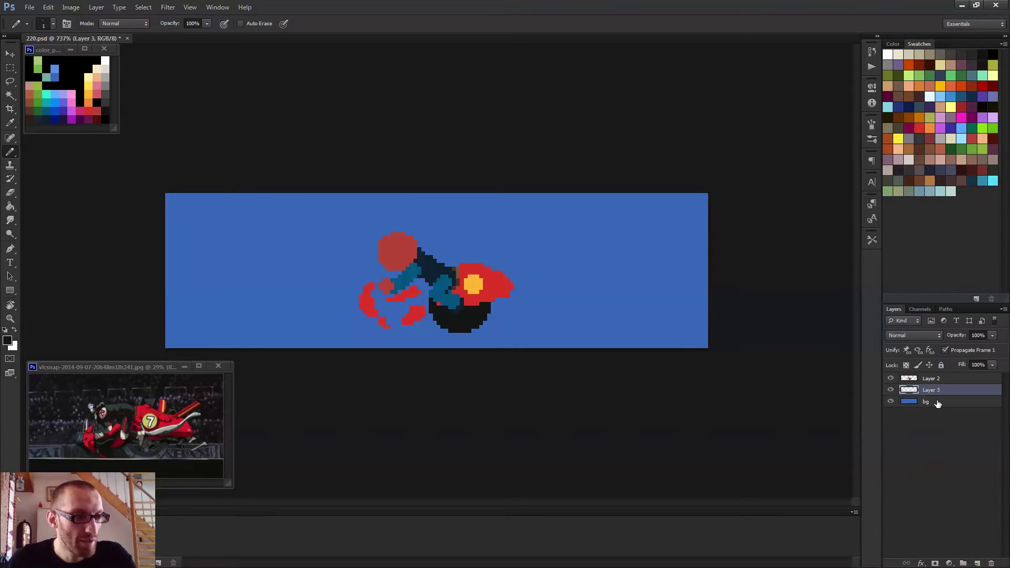
{"action": "left_click", "coordinate": [105, 60], "text": "alt"}
{"action": "left_click_drag", "start_coordinate": [471, 335], "coordinate": [158, 327]}
{"action": "left_click", "coordinate": [710, 335], "text": "shift"}
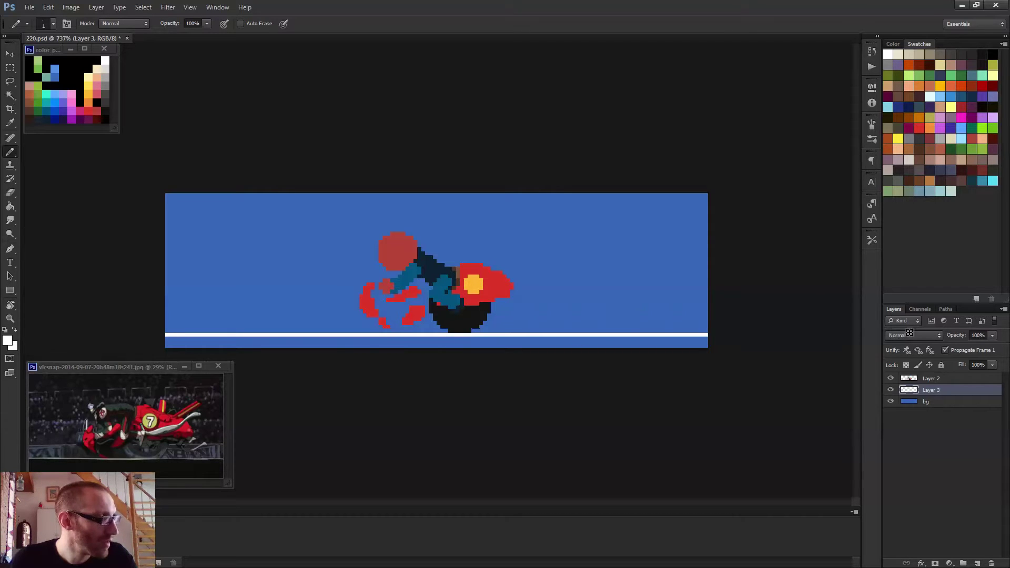
- Fill the strip beneath the white ground line with black on Layer 3, using the Paint Bucket
{"action": "left_click", "coordinate": [938, 379]}
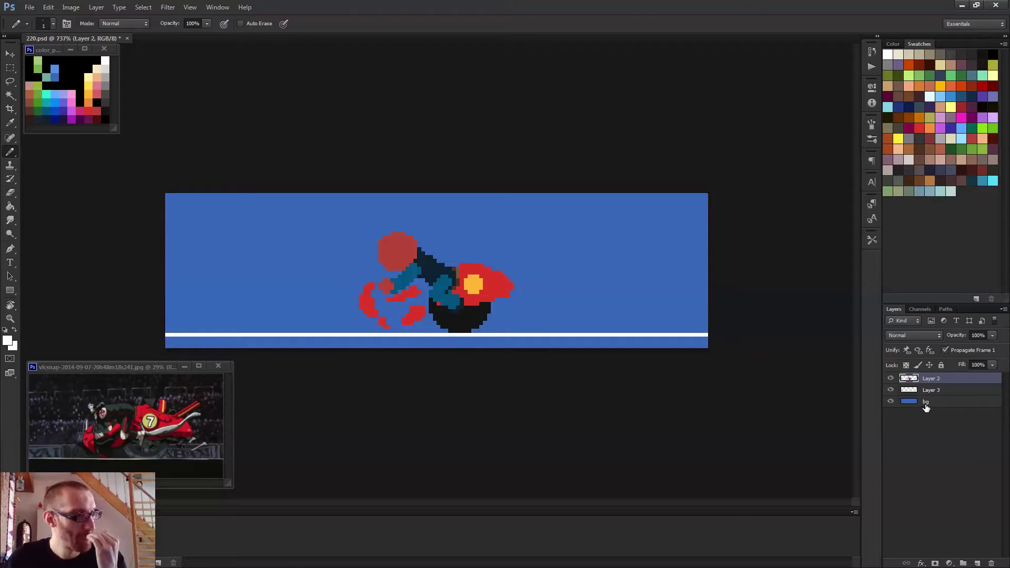
{"action": "left_click", "coordinate": [919, 391]}
{"action": "key", "text": "g"}
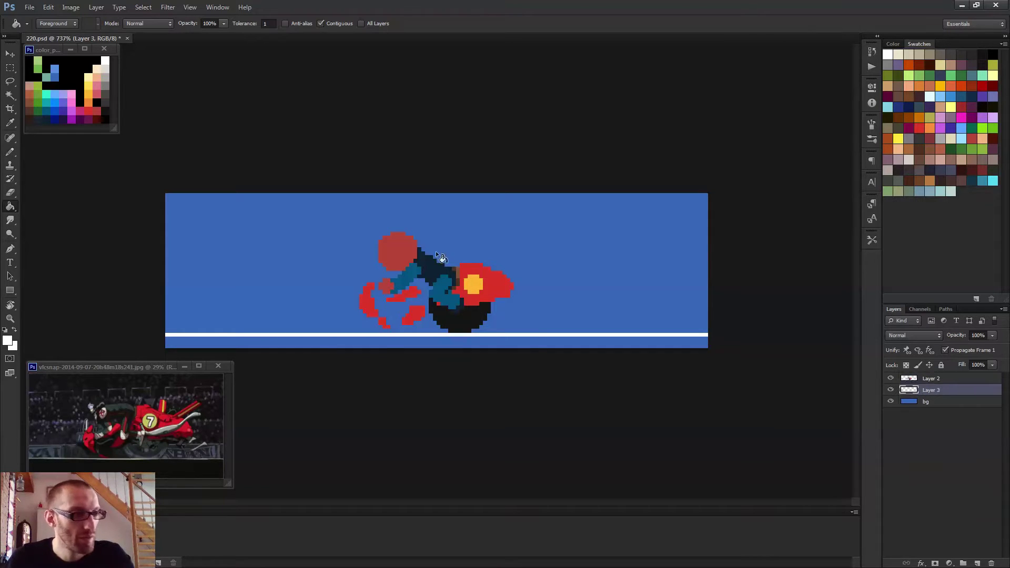
{"action": "left_click", "coordinate": [75, 68], "text": "alt"}
{"action": "left_click", "coordinate": [438, 343]}
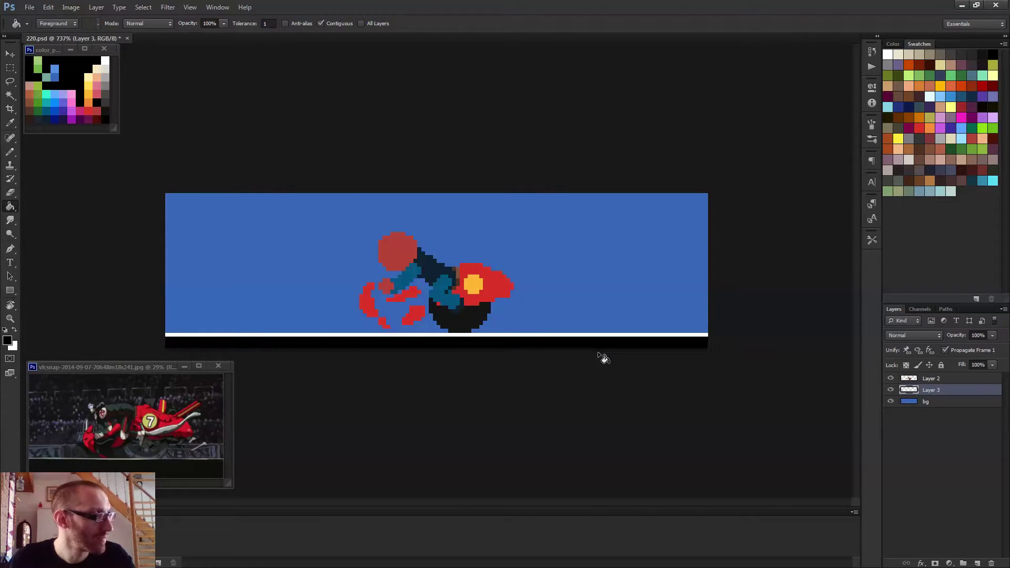
- Paint a black shadow line on Layer 2 along the underside of the red rear body and beside the rider's foot, using the Pencil
{"action": "left_click", "coordinate": [941, 379]}
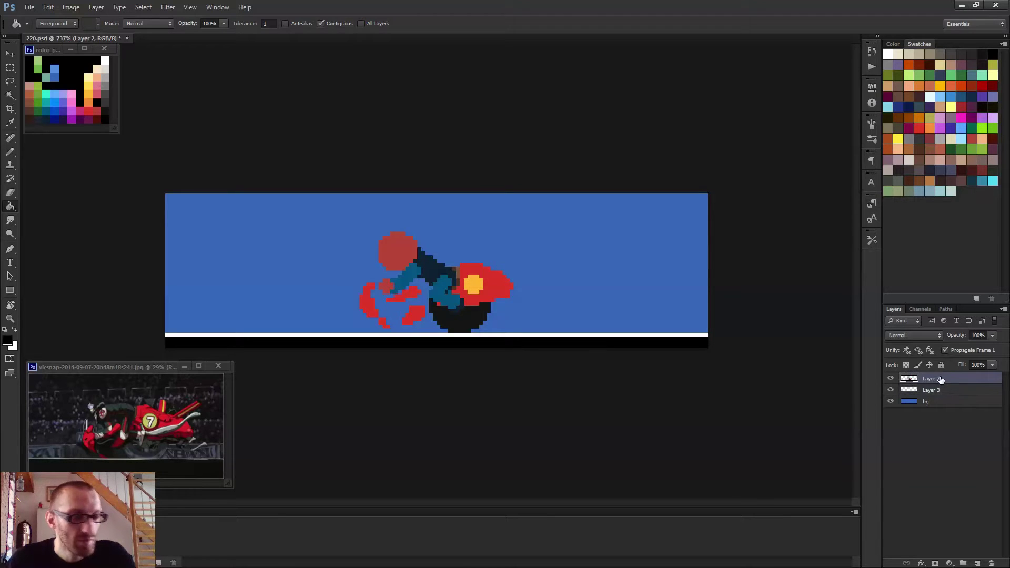
{"action": "key", "text": "b"}
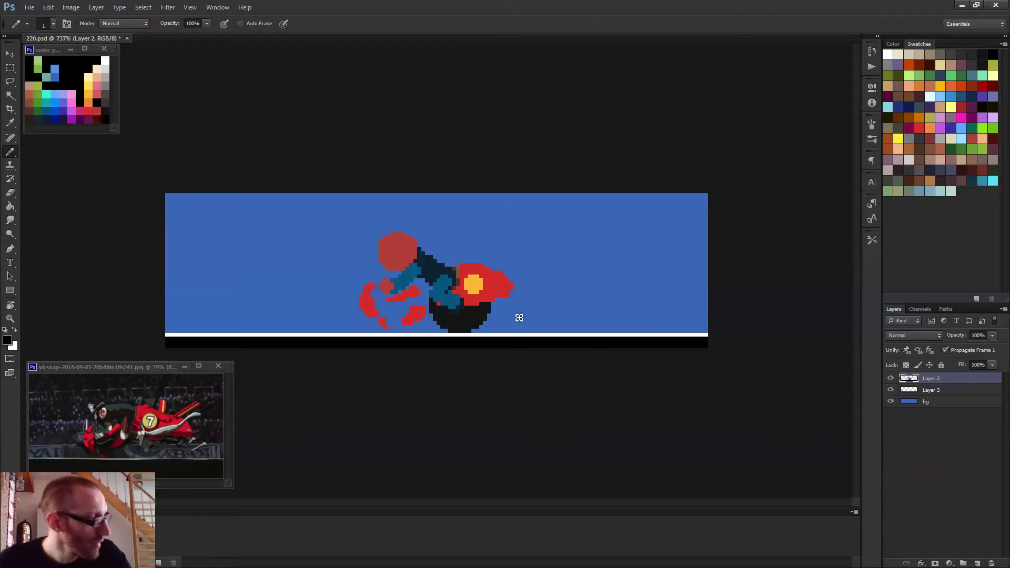
{"action": "scroll", "coordinate": [435, 342], "scroll_direction": "up", "scroll_amount": 4}
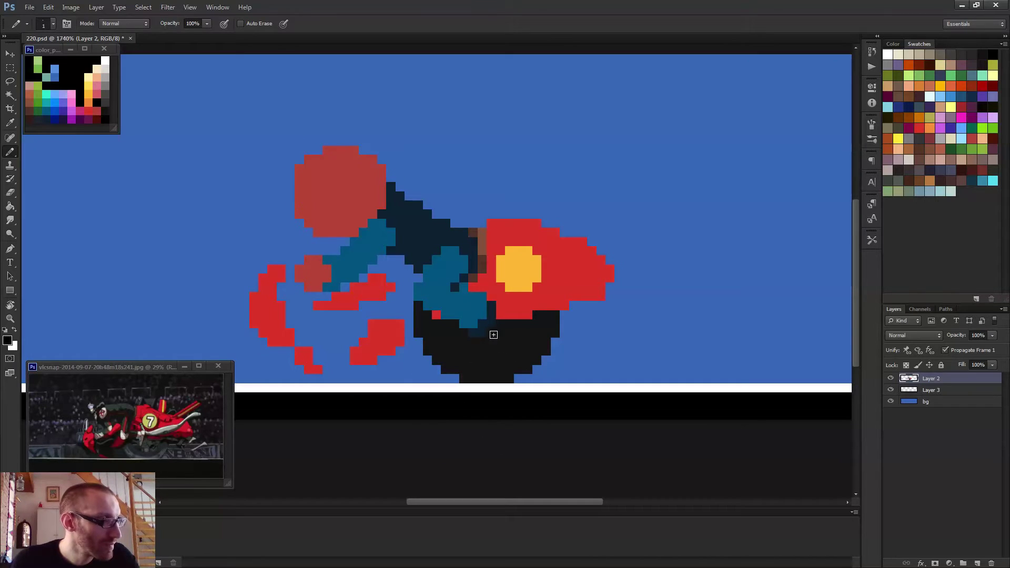
{"action": "mouse_move", "coordinate": [498, 323]}
{"action": "left_mouse_down"}
{"action": "mouse_move", "coordinate": [552, 314]}
{"action": "mouse_move", "coordinate": [520, 322]}
{"action": "left_mouse_up"}
{"action": "left_click", "coordinate": [490, 332]}
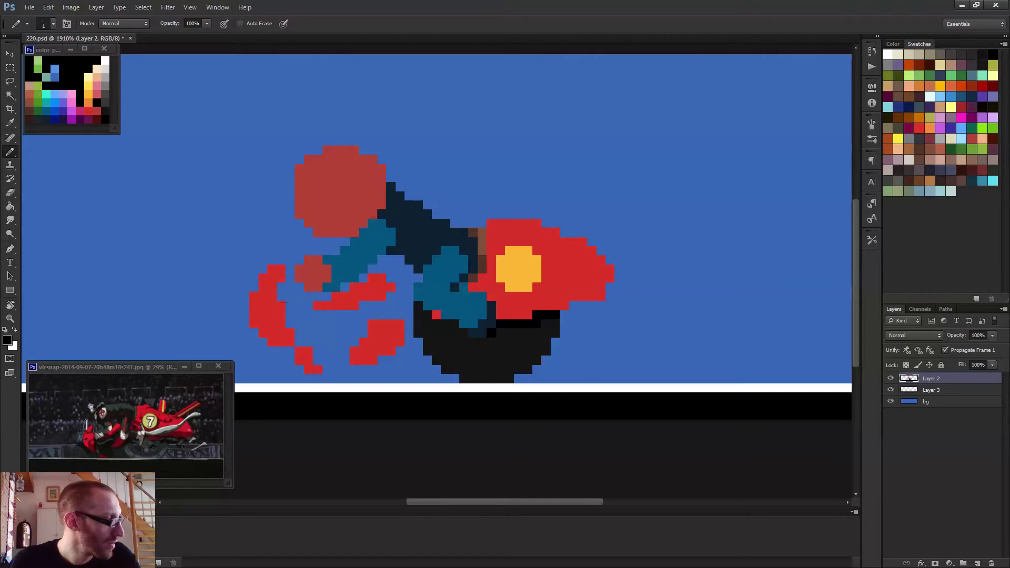
- Draw black Pencil edges beneath the rider's hand and forearm, and between the motorcycle's front section and the wheel
{"action": "scroll", "coordinate": [285, 308], "scroll_direction": "up", "scroll_amount": 2}
{"action": "left_click", "coordinate": [286, 308], "text": "alt"}
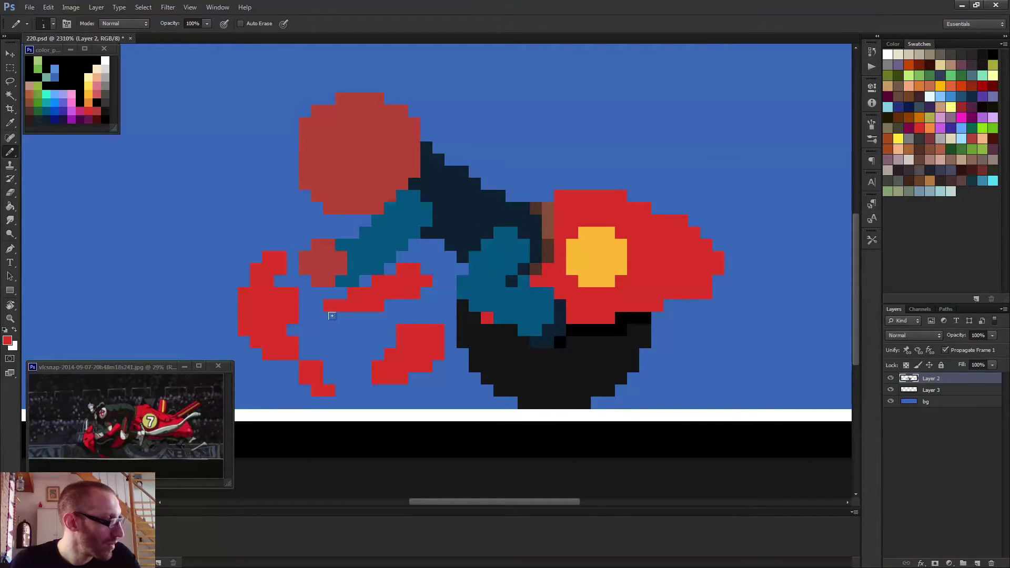
{"action": "left_click", "coordinate": [564, 340], "text": "alt"}
{"action": "left_click_drag", "start_coordinate": [285, 276], "coordinate": [329, 287]}
{"action": "left_click", "coordinate": [360, 277]}
{"action": "left_click", "coordinate": [389, 268]}
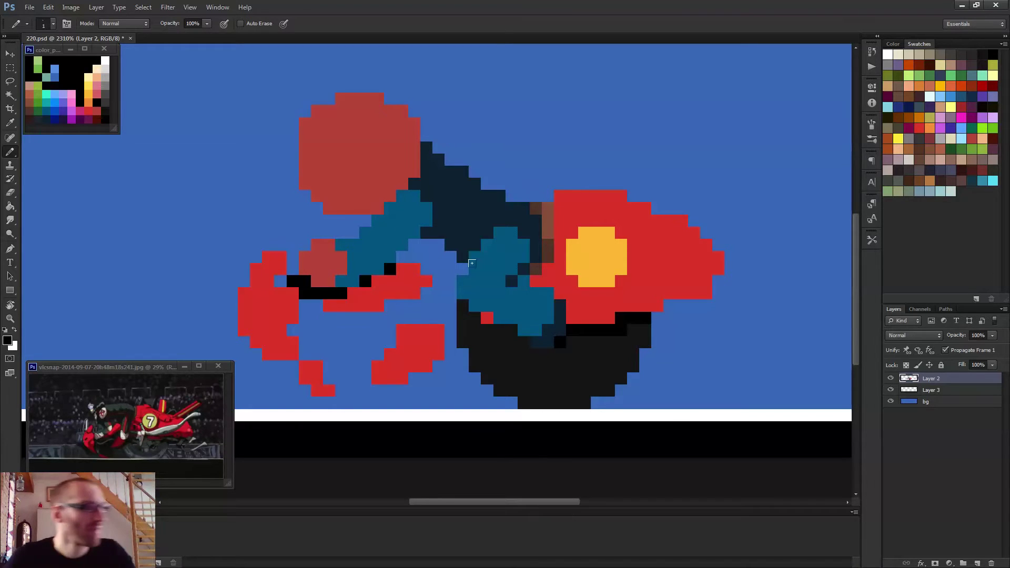
{"action": "mouse_move", "coordinate": [461, 267]}
{"action": "left_mouse_down"}
{"action": "mouse_move", "coordinate": [450, 263]}
{"action": "mouse_move", "coordinate": [438, 286]}
{"action": "mouse_move", "coordinate": [450, 293]}
{"action": "mouse_move", "coordinate": [426, 293]}
{"action": "mouse_move", "coordinate": [441, 300]}
{"action": "mouse_move", "coordinate": [448, 355]}
{"action": "mouse_move", "coordinate": [452, 333]}
{"action": "mouse_move", "coordinate": [515, 330]}
{"action": "mouse_move", "coordinate": [458, 317]}
{"action": "mouse_move", "coordinate": [455, 305]}
{"action": "left_mouse_up"}
- Outline the underside of the motorcycle's front section in black and fill the enclosed gap between the red parts with black
{"action": "left_click", "coordinate": [389, 269], "text": "alt"}
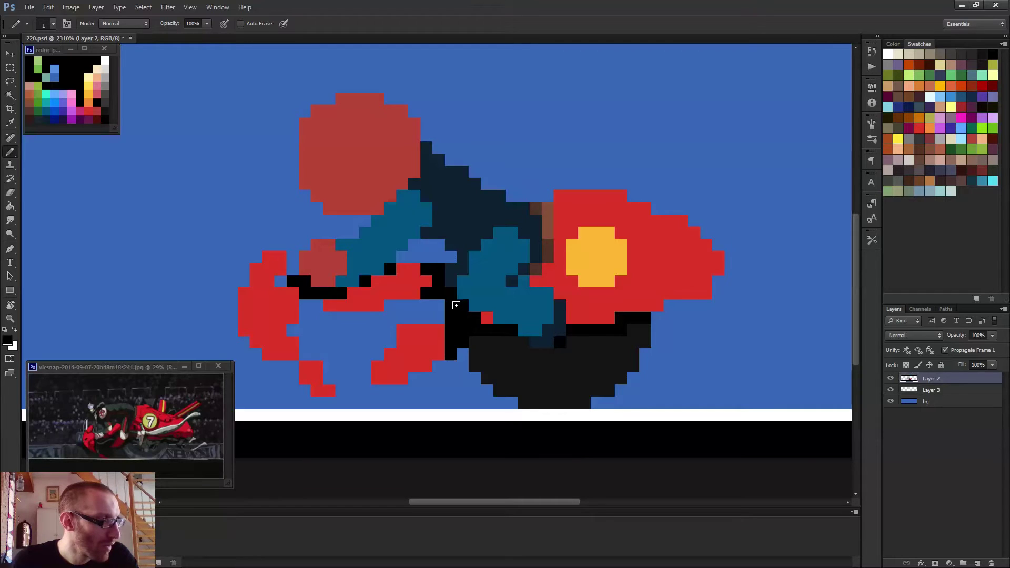
{"action": "mouse_move", "coordinate": [432, 362]}
{"action": "left_mouse_down"}
{"action": "mouse_move", "coordinate": [397, 387]}
{"action": "mouse_move", "coordinate": [417, 373]}
{"action": "mouse_move", "coordinate": [349, 383]}
{"action": "mouse_move", "coordinate": [389, 387]}
{"action": "mouse_move", "coordinate": [401, 386]}
{"action": "mouse_move", "coordinate": [313, 349]}
{"action": "left_mouse_up"}
{"action": "key", "text": "g"}
{"action": "left_click", "coordinate": [358, 344]}
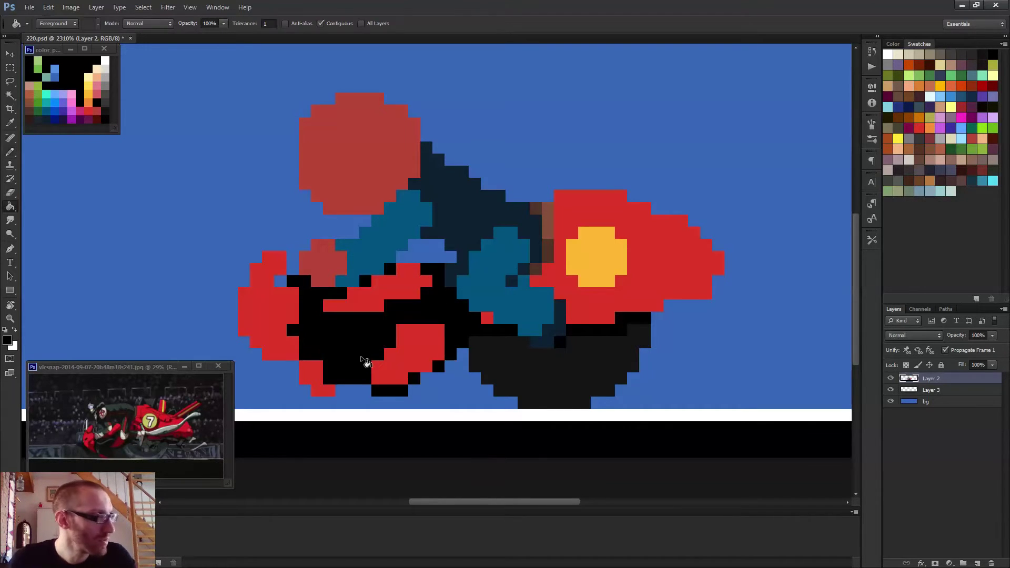
- Paint a thin dark purple accent line across the black area between the red front parts with the Pencil
{"action": "key", "text": "b"}
{"action": "scroll", "coordinate": [387, 365], "scroll_direction": "down", "scroll_amount": 3}
{"action": "scroll", "coordinate": [388, 364], "scroll_direction": "down", "scroll_amount": 3}
{"action": "scroll", "coordinate": [390, 367], "scroll_direction": "up", "scroll_amount": 3}
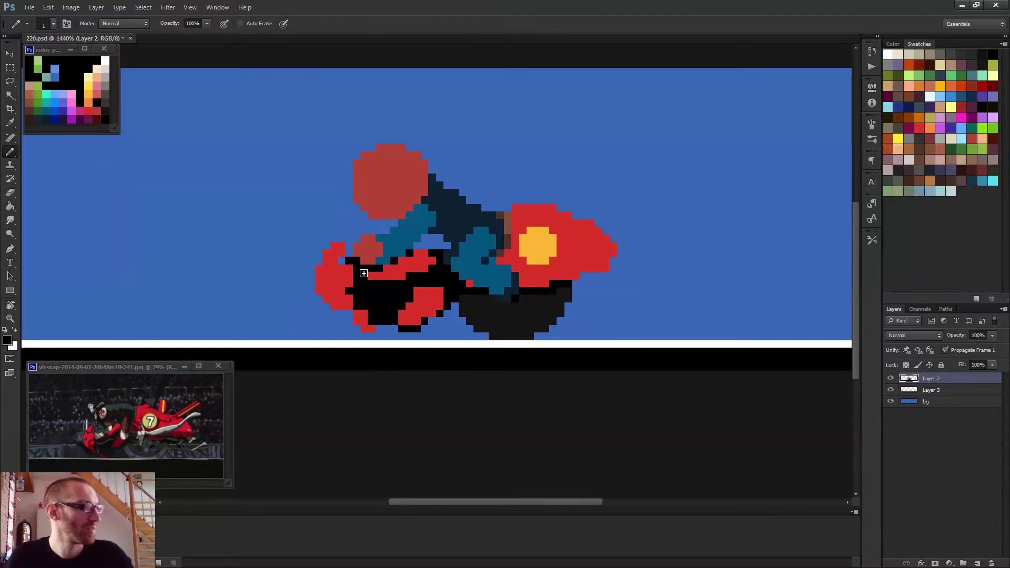
{"action": "left_click", "coordinate": [66, 112], "text": "alt"}
{"action": "left_click", "coordinate": [386, 298]}
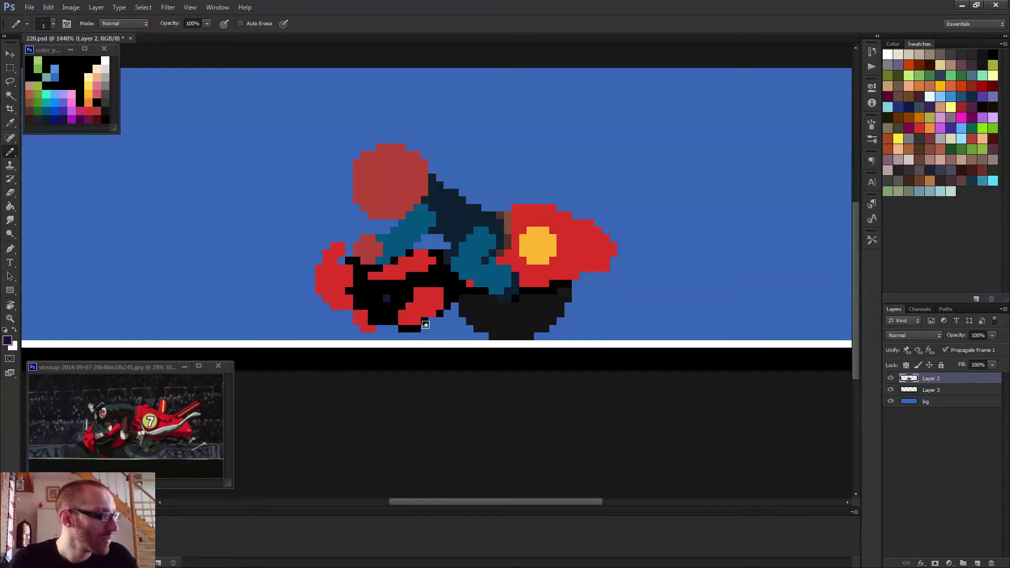
{"action": "scroll", "coordinate": [380, 298], "scroll_direction": "up", "scroll_amount": 2}
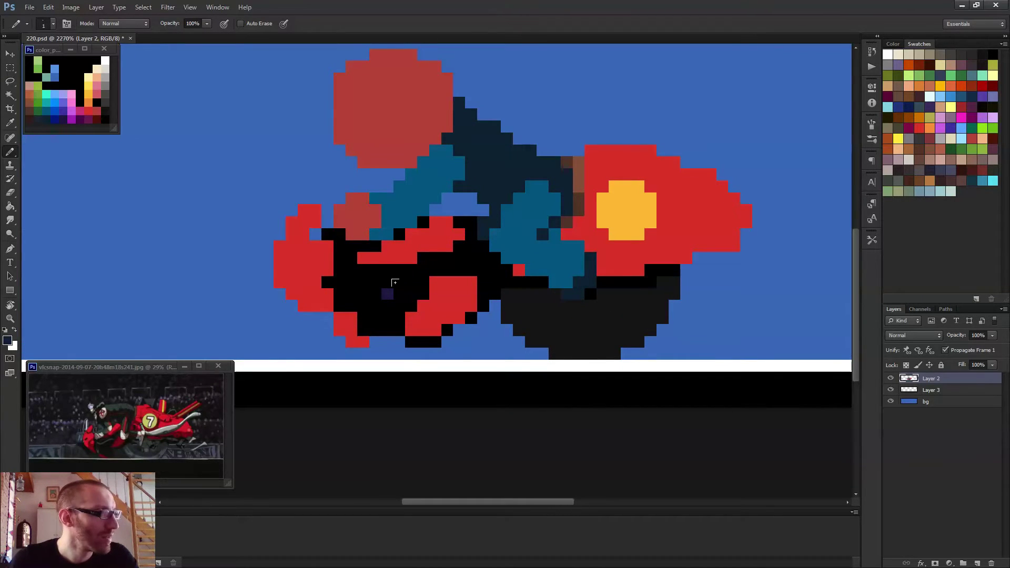
{"action": "mouse_move", "coordinate": [400, 306]}
{"action": "left_mouse_down"}
{"action": "mouse_move", "coordinate": [376, 288]}
{"action": "mouse_move", "coordinate": [351, 295]}
{"action": "left_mouse_up"}
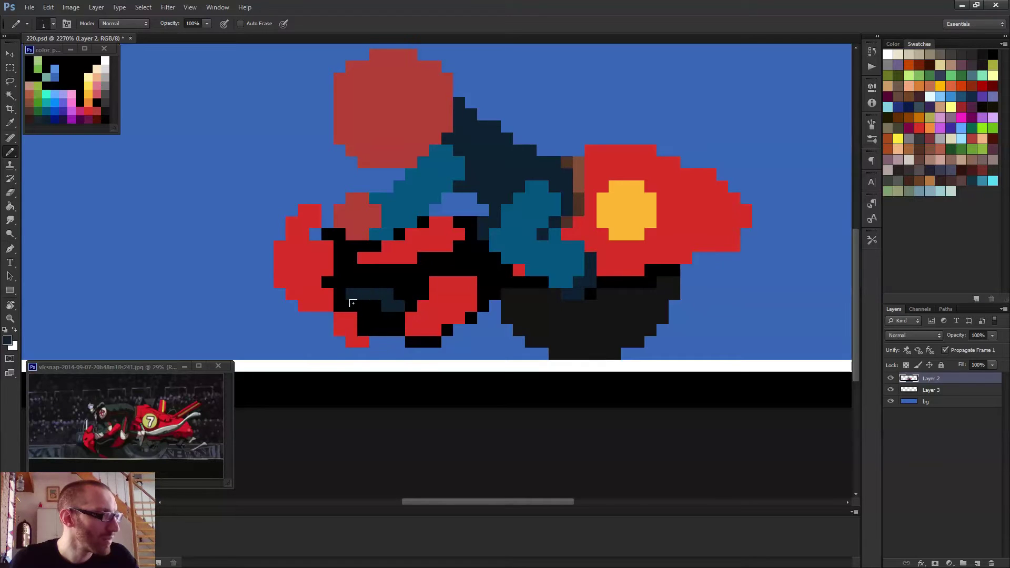
{"action": "scroll", "coordinate": [421, 303], "scroll_direction": "down", "scroll_amount": 5}
{"action": "scroll", "coordinate": [398, 276], "scroll_direction": "up", "scroll_amount": 4}
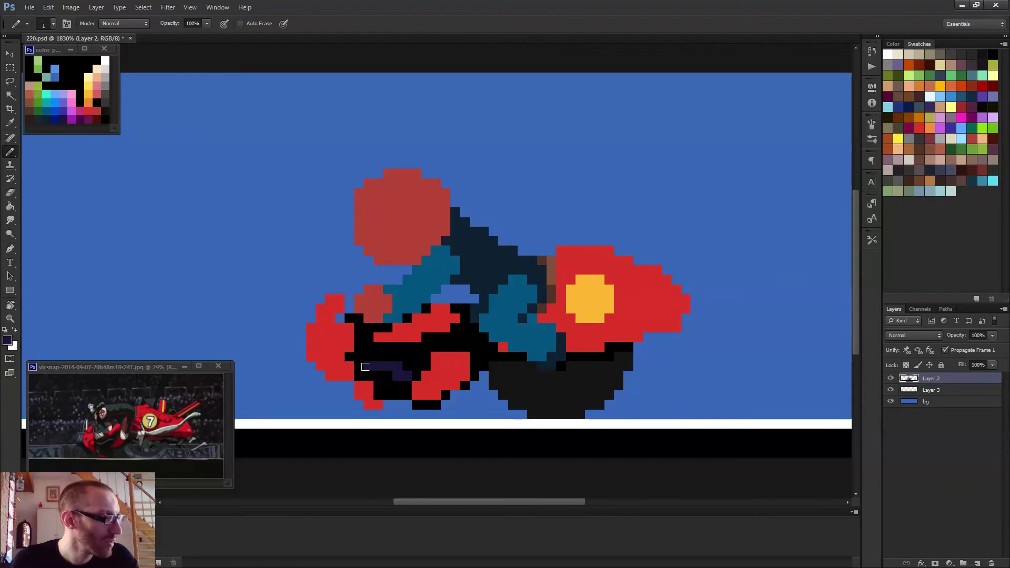
{"action": "mouse_move", "coordinate": [362, 353]}
{"action": "left_mouse_down"}
{"action": "mouse_move", "coordinate": [355, 356]}
{"action": "mouse_move", "coordinate": [413, 371]}
{"action": "left_mouse_up"}
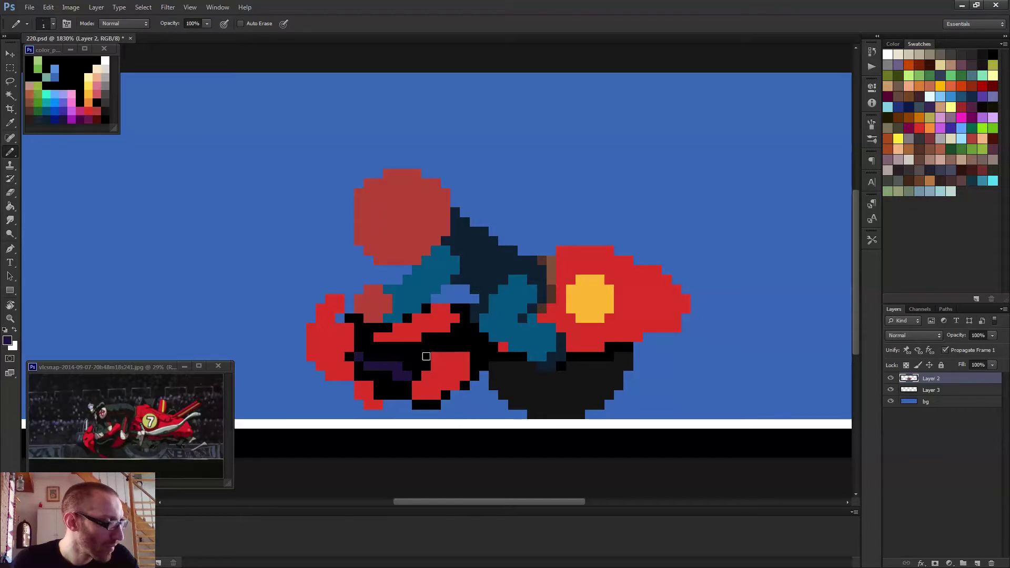
- Fill the small blue gap between the red front fairing and the rider's hand with black pixels
{"action": "scroll", "coordinate": [426, 356], "scroll_direction": "down", "scroll_amount": 5}
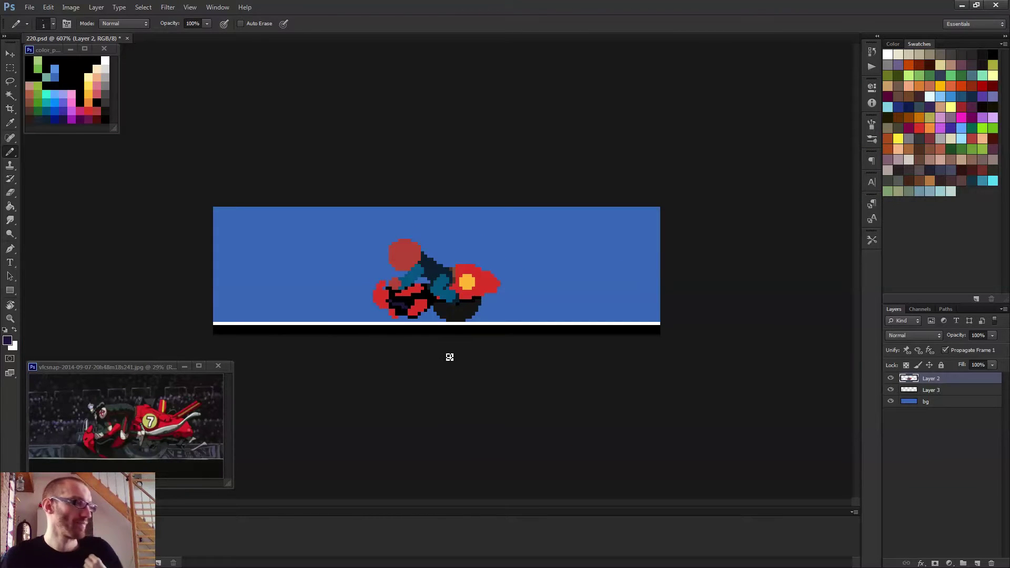
{"action": "scroll", "coordinate": [449, 355], "scroll_direction": "up", "scroll_amount": 3}
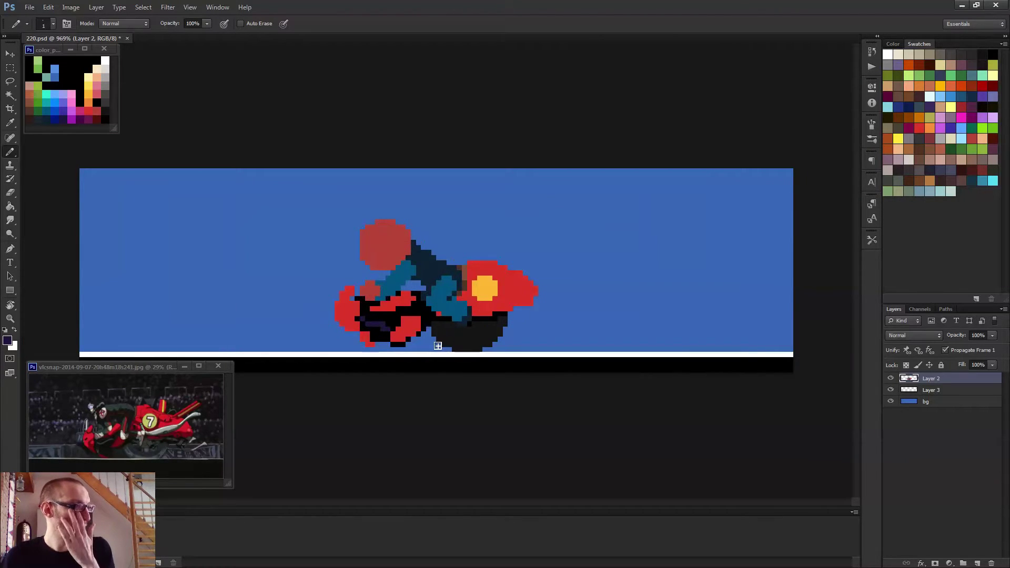
{"action": "scroll", "coordinate": [347, 303], "scroll_direction": "up", "scroll_amount": 3}
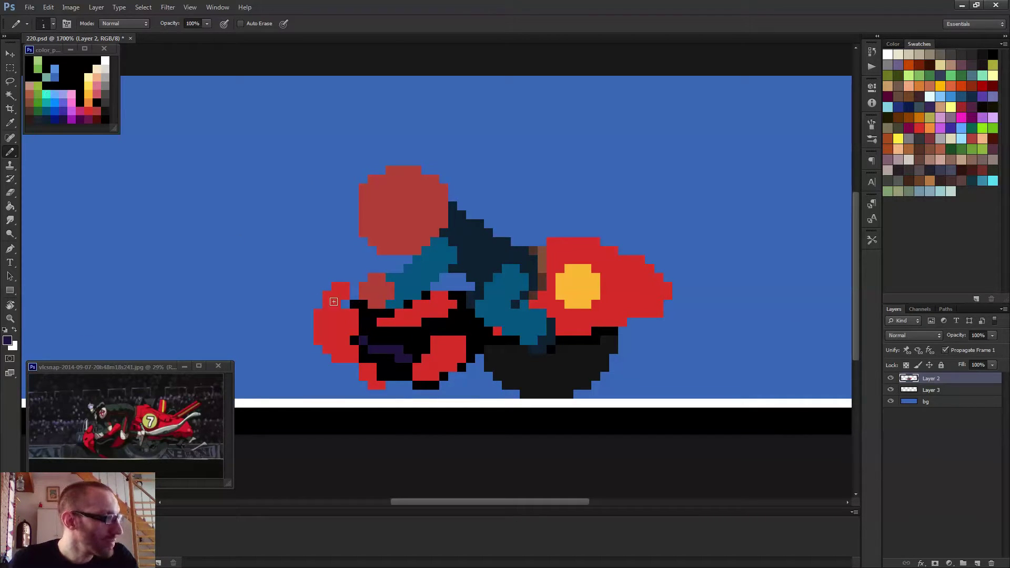
{"action": "left_click", "coordinate": [362, 304], "text": "alt"}
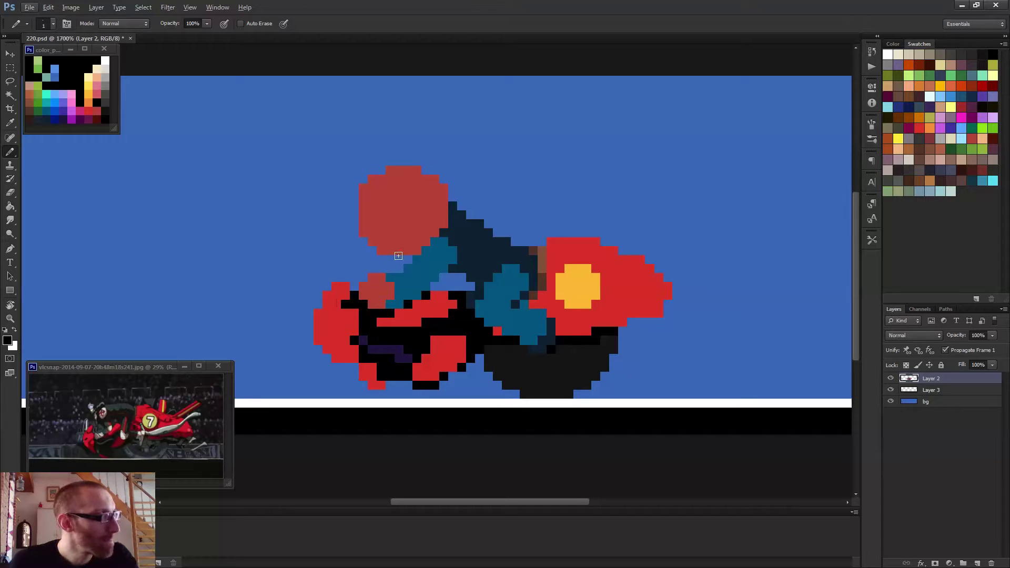
- Examine the rider's head and the motorcycle's overall silhouette against the reference image
{"action": "scroll", "coordinate": [333, 298], "scroll_direction": "down", "scroll_amount": 3}
{"action": "scroll", "coordinate": [333, 299], "scroll_direction": "up", "scroll_amount": 2}
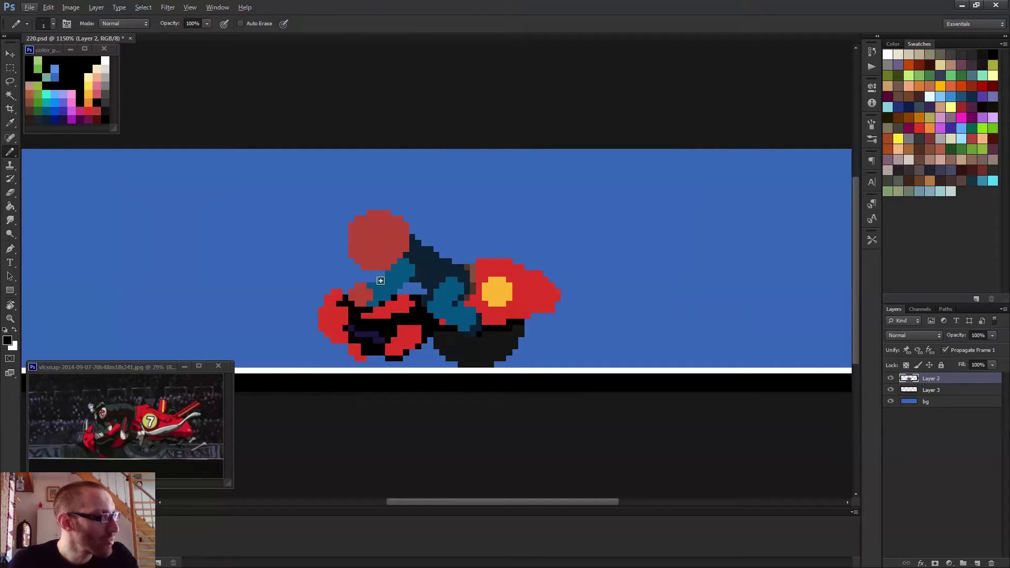
{"action": "scroll", "coordinate": [363, 263], "scroll_direction": "up", "scroll_amount": 3}
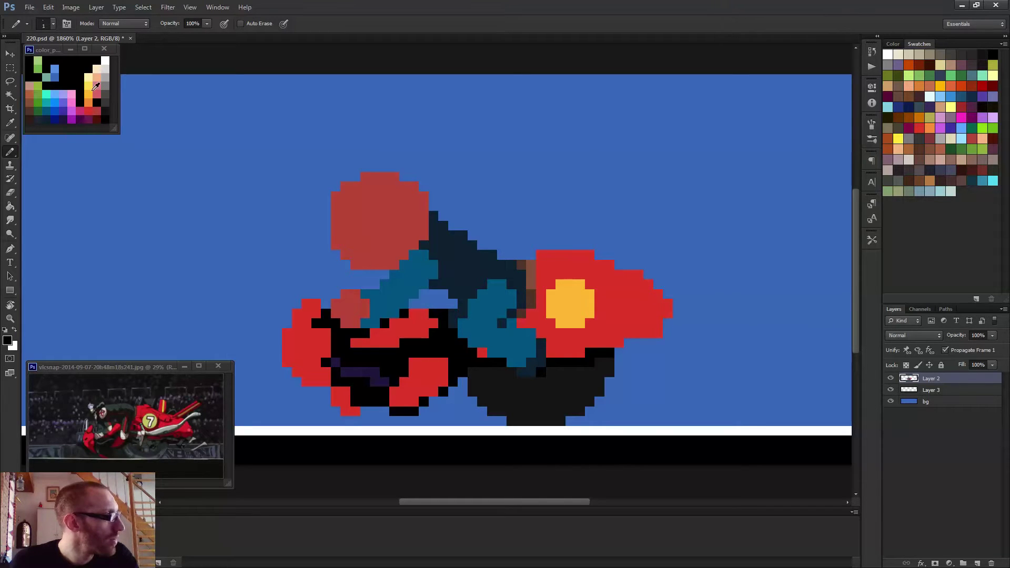
{"action": "scroll", "coordinate": [360, 218], "scroll_direction": "down", "scroll_amount": 3}
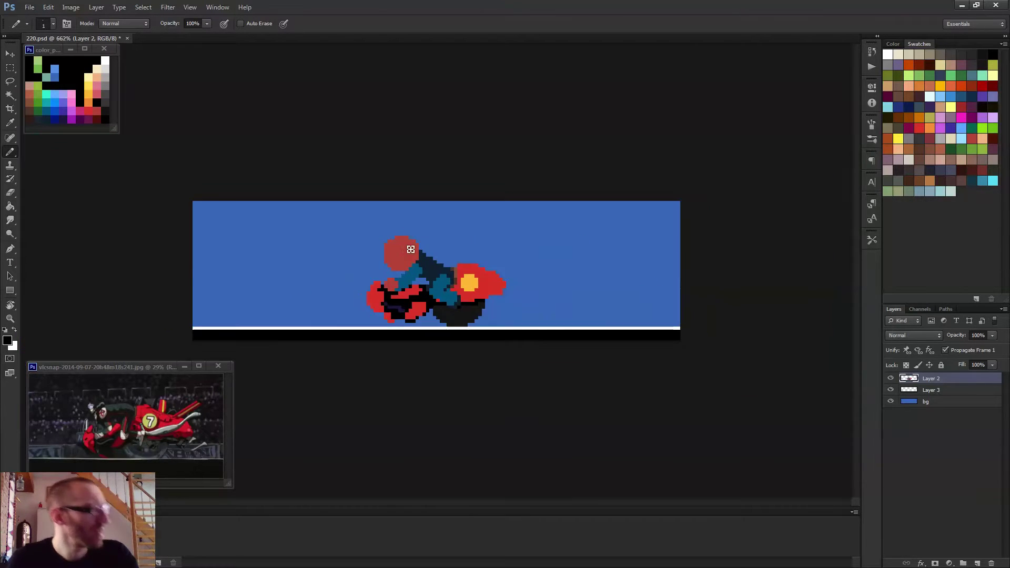
{"action": "scroll", "coordinate": [390, 253], "scroll_direction": "up", "scroll_amount": 2}
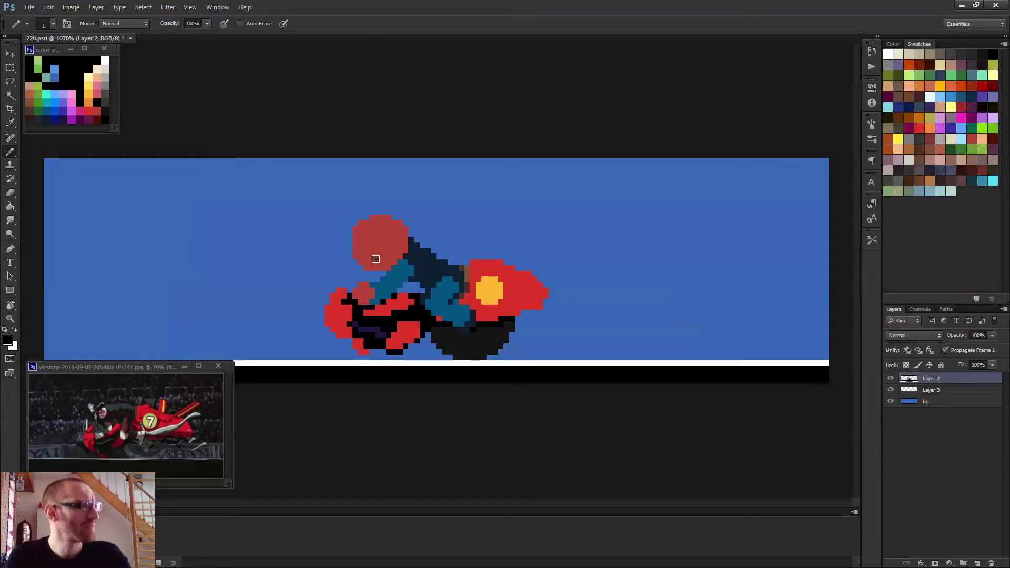
{"action": "key", "text": "e"}
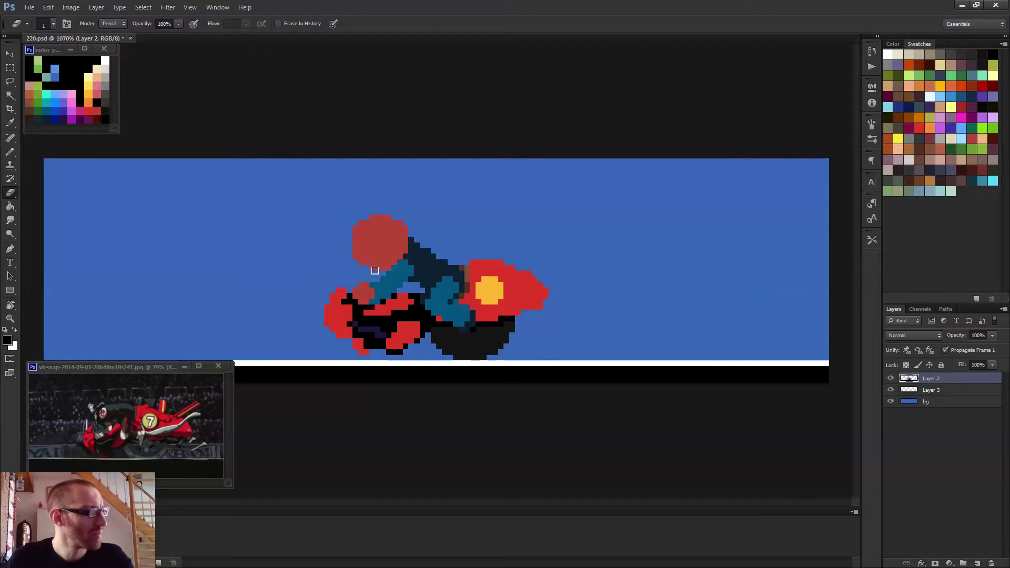
{"action": "key", "text": "b"}
{"action": "left_click", "coordinate": [387, 247], "text": "alt"}
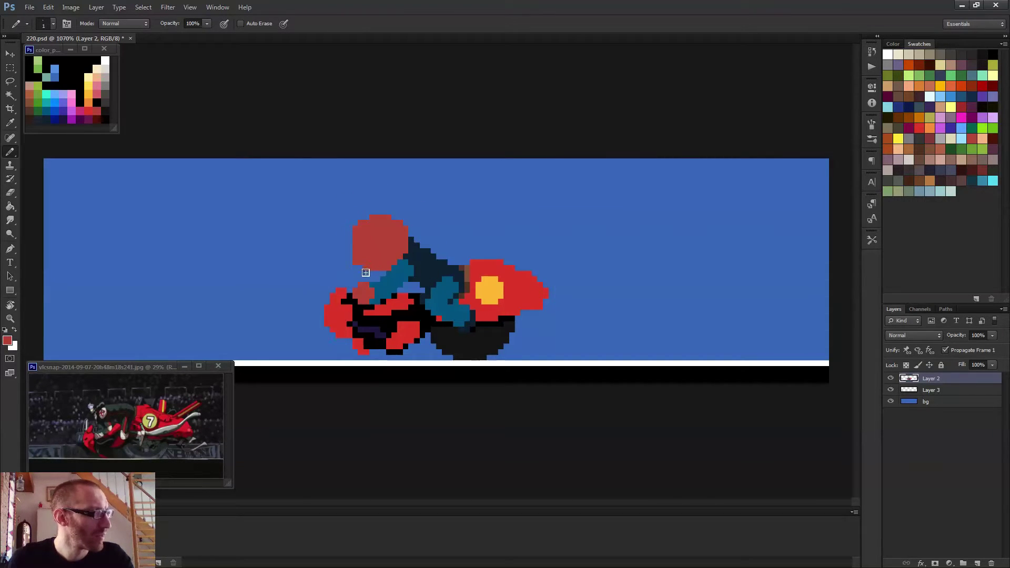
{"action": "scroll", "coordinate": [395, 282], "scroll_direction": "down", "scroll_amount": 2}
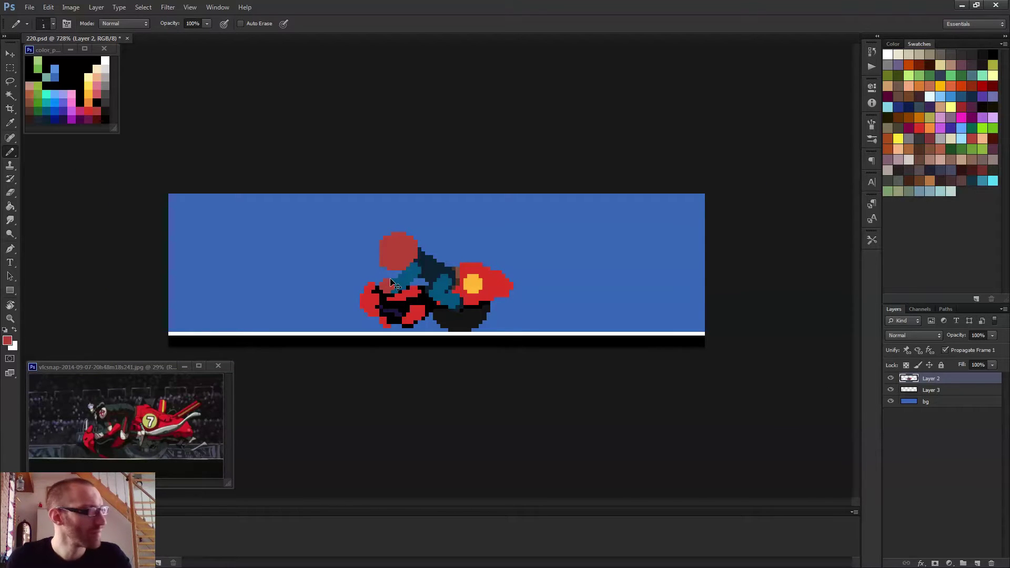
{"action": "scroll", "coordinate": [399, 285], "scroll_direction": "down", "scroll_amount": 1}
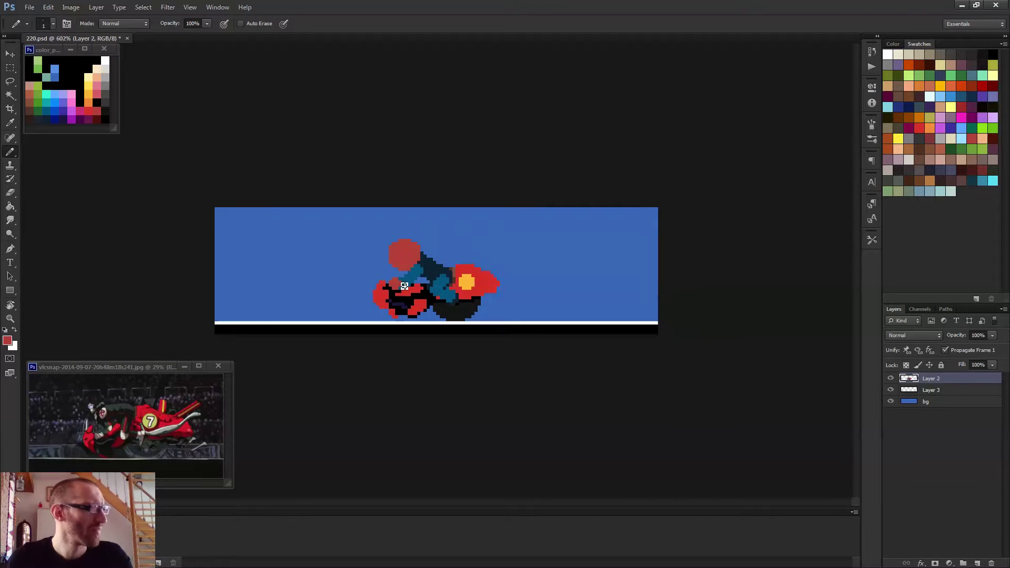
{"action": "scroll", "coordinate": [378, 244], "scroll_direction": "up", "scroll_amount": 4}
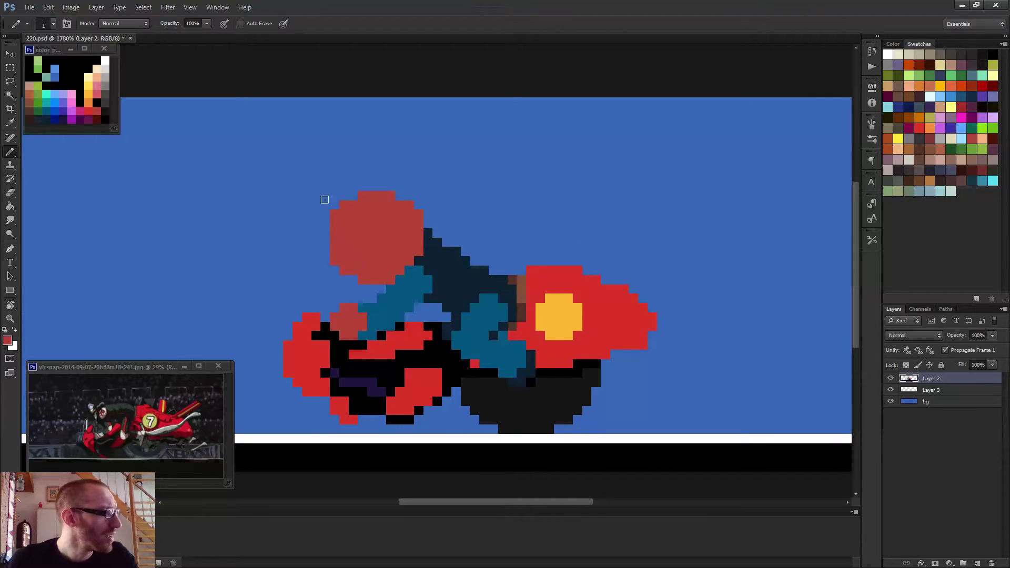
- Paint the top and back of the rider's head black as a helmet, leaving a brick-red face opening at the front
{"action": "key", "text": "d"}
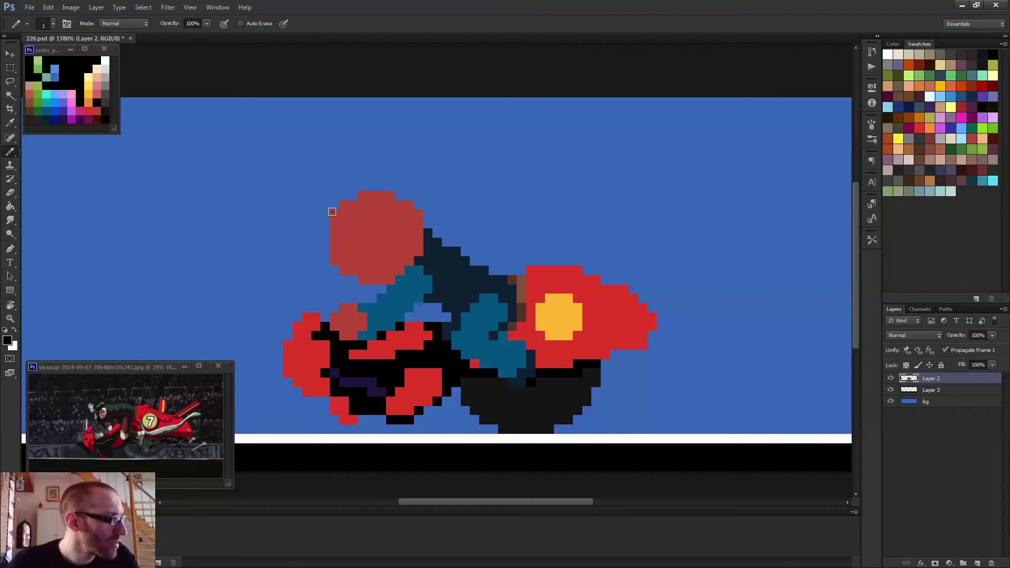
{"action": "mouse_move", "coordinate": [332, 211]}
{"action": "left_mouse_down"}
{"action": "mouse_move", "coordinate": [383, 213]}
{"action": "mouse_move", "coordinate": [370, 221]}
{"action": "mouse_move", "coordinate": [387, 238]}
{"action": "mouse_move", "coordinate": [360, 280]}
{"action": "mouse_move", "coordinate": [400, 270]}
{"action": "left_mouse_up"}
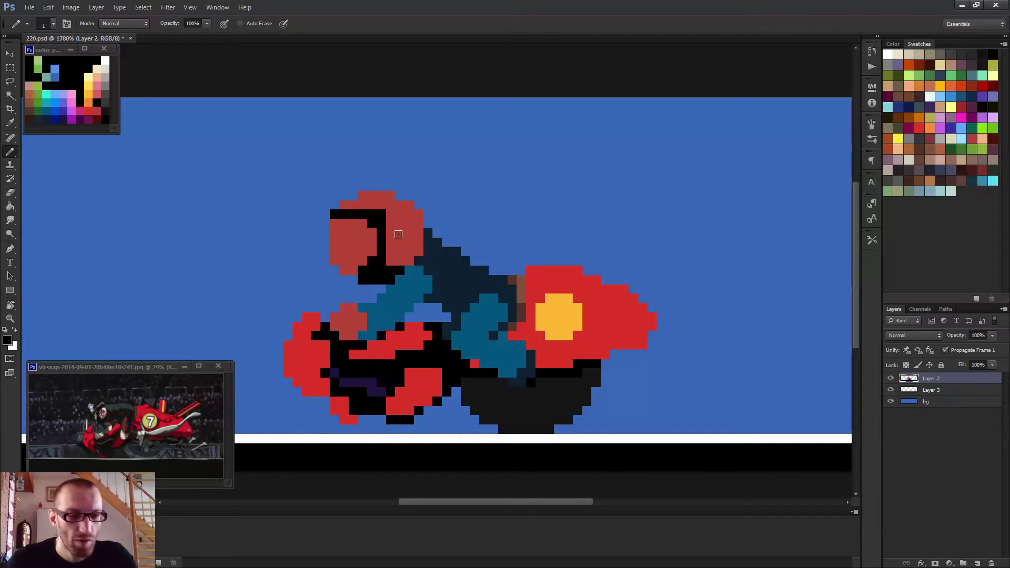
{"action": "left_click", "coordinate": [397, 232]}
- Extend the black helmet by one pixel in front of the face and along its top edge
{"action": "scroll", "coordinate": [423, 249], "scroll_direction": "down", "scroll_amount": 3}
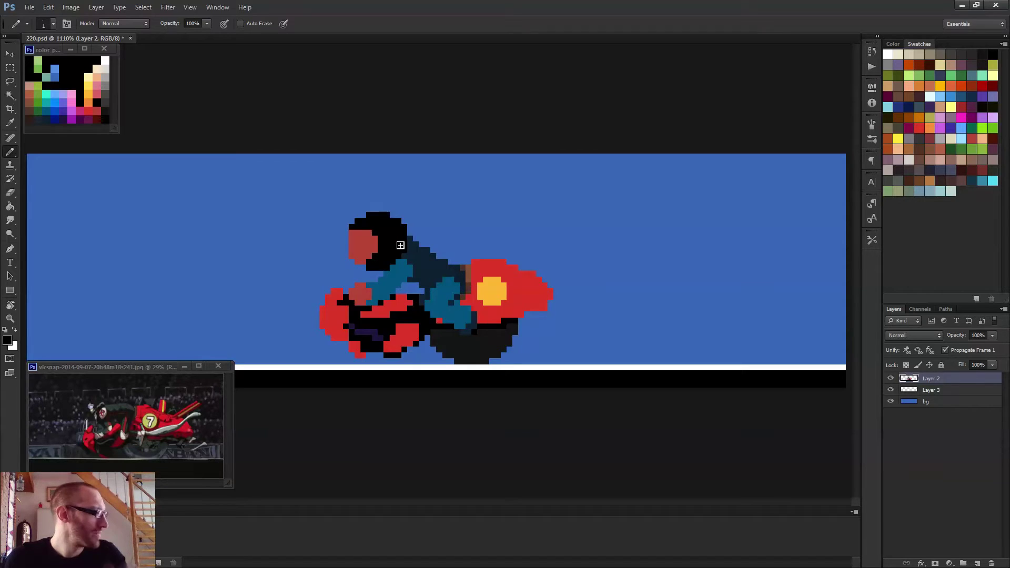
{"action": "scroll", "coordinate": [400, 245], "scroll_direction": "up", "scroll_amount": 3}
{"action": "left_click", "coordinate": [322, 211]}
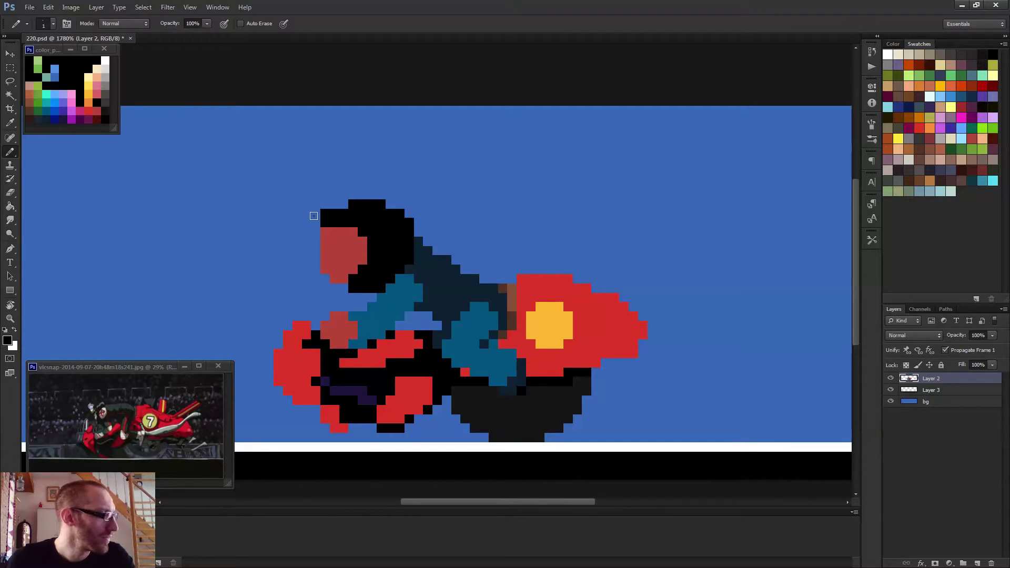
{"action": "left_click_drag", "start_coordinate": [314, 213], "coordinate": [312, 238]}
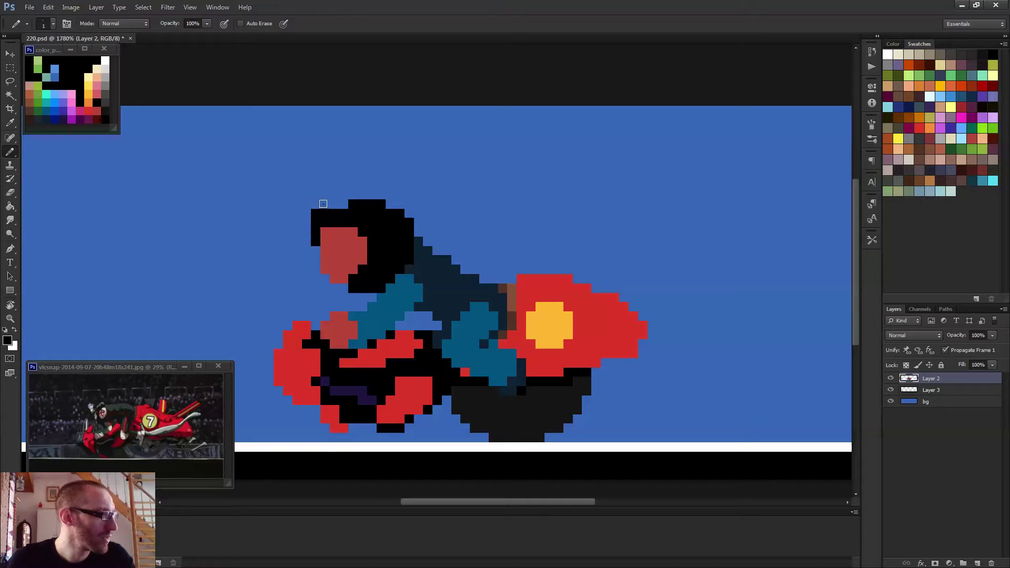
{"action": "mouse_move", "coordinate": [323, 204]}
{"action": "left_mouse_down"}
{"action": "mouse_move", "coordinate": [372, 195]}
{"action": "mouse_move", "coordinate": [343, 199]}
{"action": "mouse_move", "coordinate": [395, 205]}
{"action": "mouse_move", "coordinate": [408, 220]}
{"action": "left_mouse_up"}
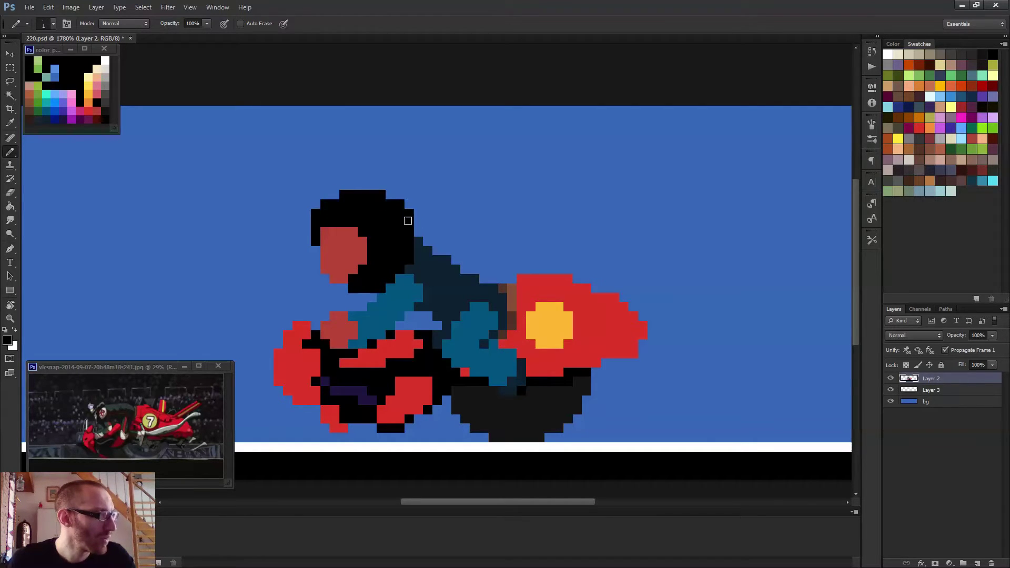
- Erase the black pixels along the helmet's lower front edge and touch up the neck with the torso's dark navy
{"action": "scroll", "coordinate": [399, 198], "scroll_direction": "down", "scroll_amount": 5}
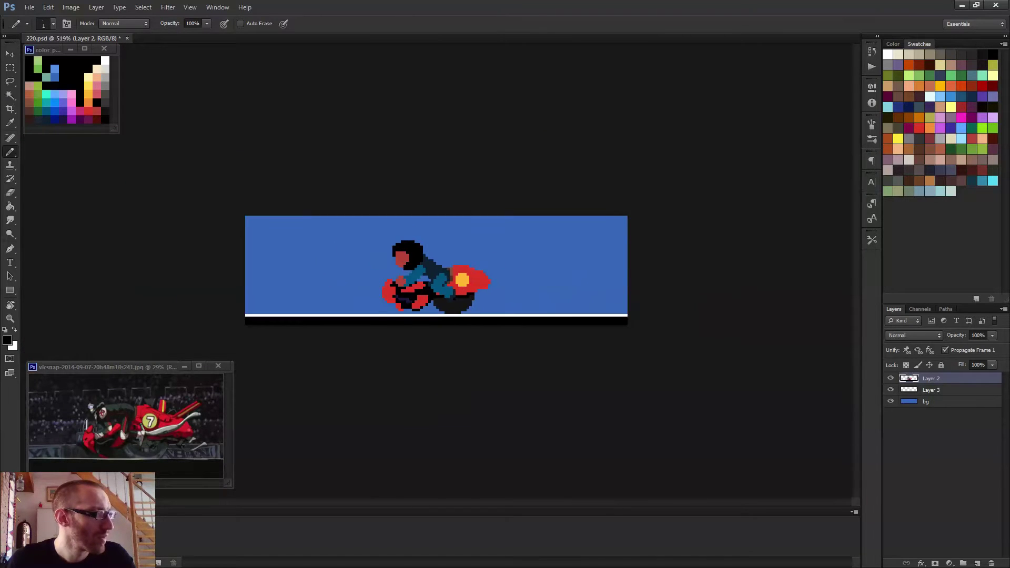
{"action": "scroll", "coordinate": [366, 242], "scroll_direction": "up", "scroll_amount": 3}
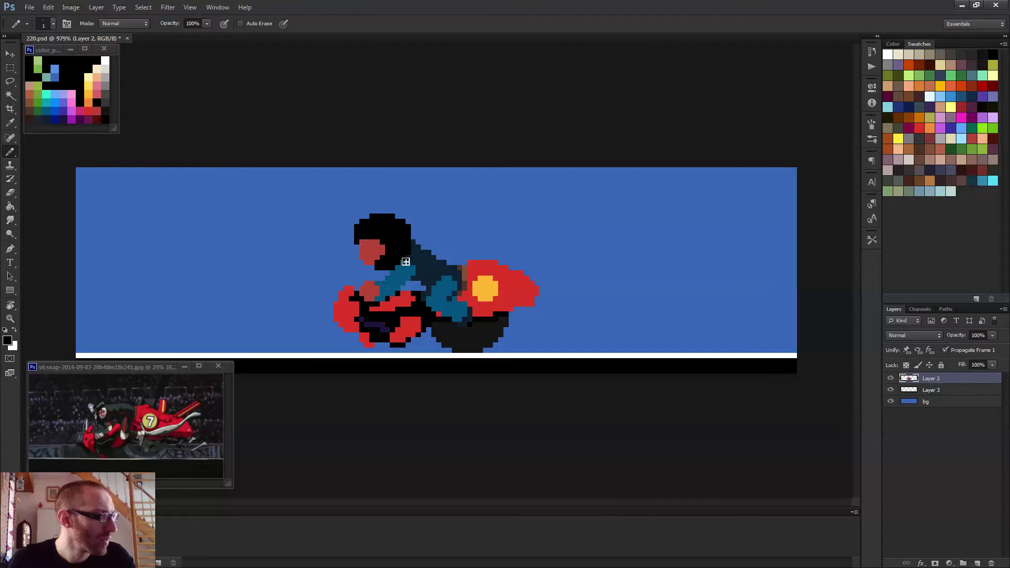
{"action": "scroll", "coordinate": [436, 271], "scroll_direction": "down", "scroll_amount": 2}
{"action": "scroll", "coordinate": [438, 272], "scroll_direction": "up", "scroll_amount": 2}
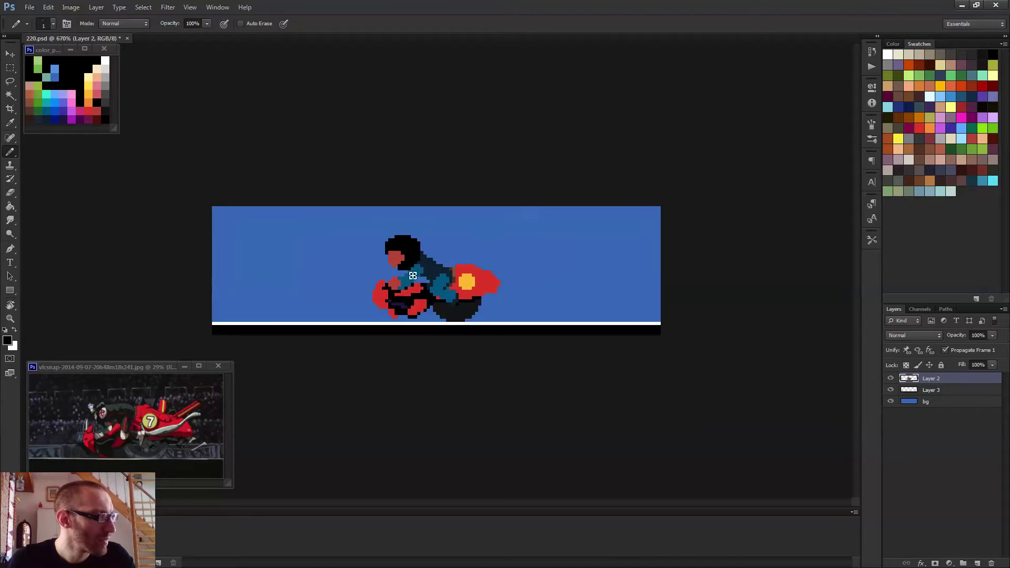
{"action": "scroll", "coordinate": [401, 258], "scroll_direction": "up", "scroll_amount": 2}
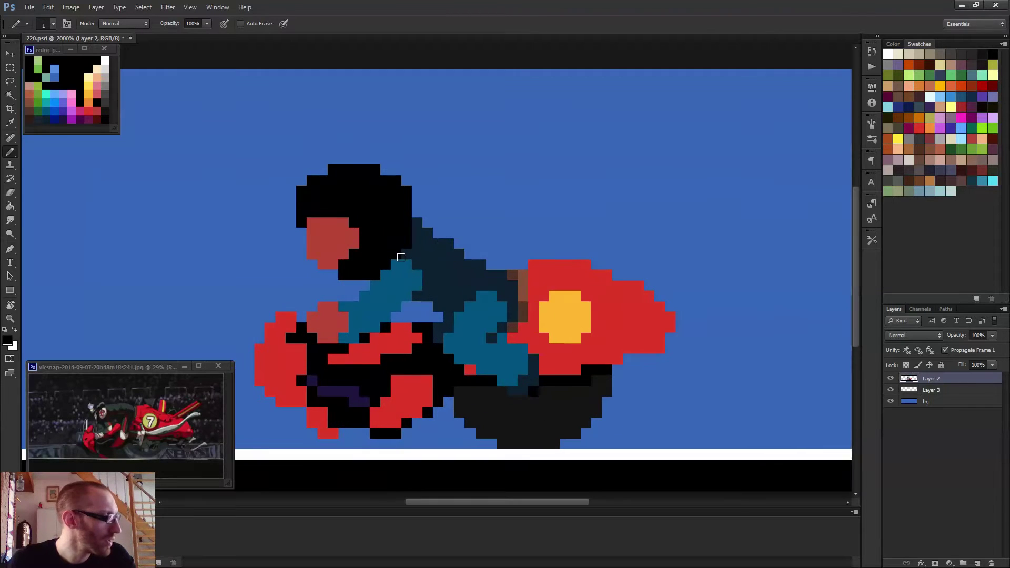
{"action": "left_click", "coordinate": [421, 256], "text": "alt"}
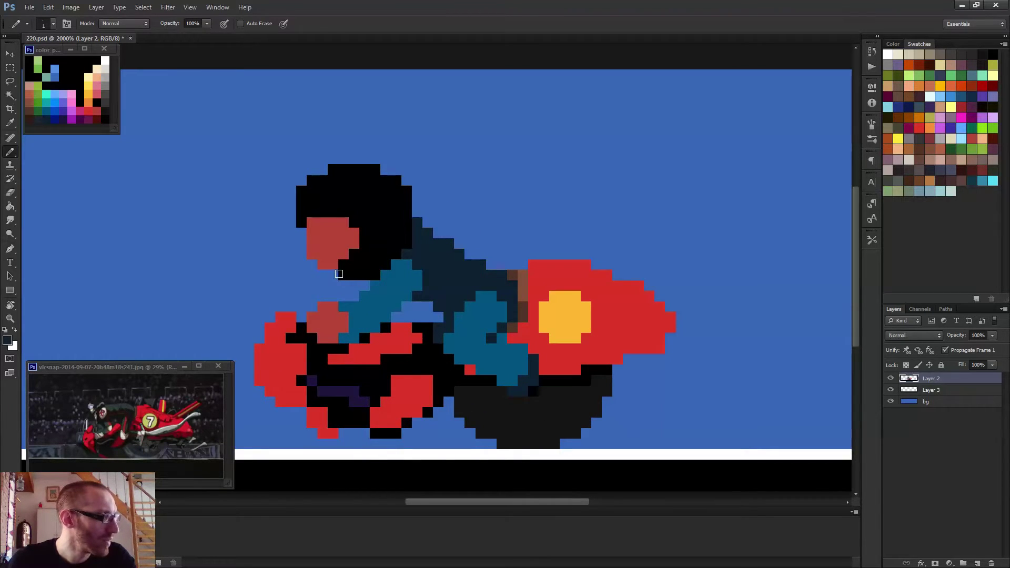
{"action": "key", "text": "e"}
{"action": "mouse_move", "coordinate": [339, 274]}
{"action": "left_mouse_down"}
{"action": "mouse_move", "coordinate": [376, 279]}
{"action": "mouse_move", "coordinate": [403, 254]}
{"action": "mouse_move", "coordinate": [425, 253]}
{"action": "mouse_move", "coordinate": [371, 269]}
{"action": "mouse_move", "coordinate": [400, 243]}
{"action": "mouse_move", "coordinate": [413, 253]}
{"action": "mouse_move", "coordinate": [370, 260]}
{"action": "left_mouse_up"}
{"action": "key", "text": "b"}
{"action": "left_click", "coordinate": [407, 255]}
{"action": "scroll", "coordinate": [412, 290], "scroll_direction": "down", "scroll_amount": 5}
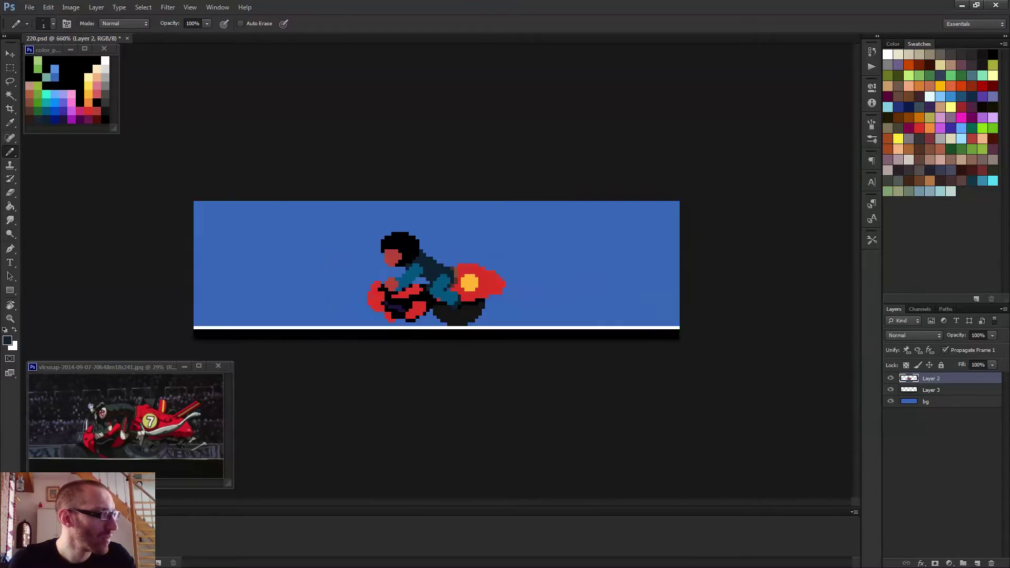
- Paint the upper front of the rider's face opening turquoise as a visor, leaving the brick-red lower edge
{"action": "scroll", "coordinate": [412, 290], "scroll_direction": "up", "scroll_amount": 2}
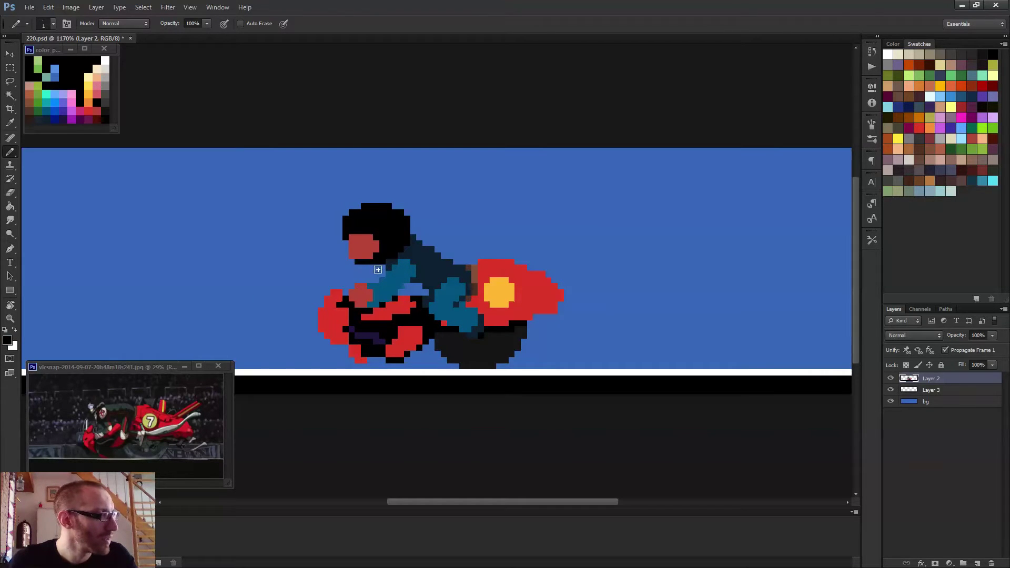
{"action": "scroll", "coordinate": [379, 263], "scroll_direction": "down", "scroll_amount": 2}
{"action": "scroll", "coordinate": [415, 272], "scroll_direction": "down", "scroll_amount": 1}
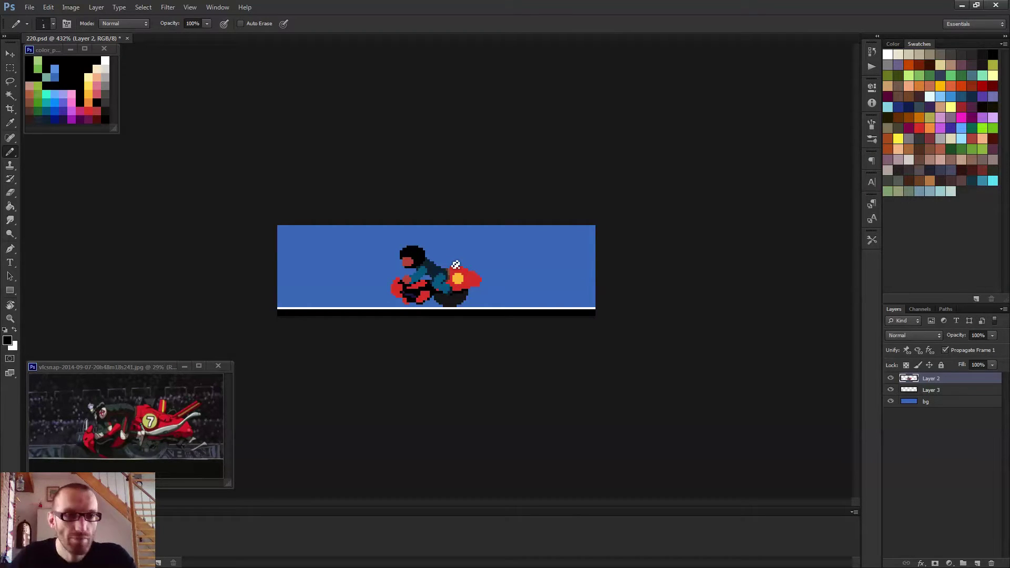
{"action": "scroll", "coordinate": [300, 219], "scroll_direction": "up", "scroll_amount": 5}
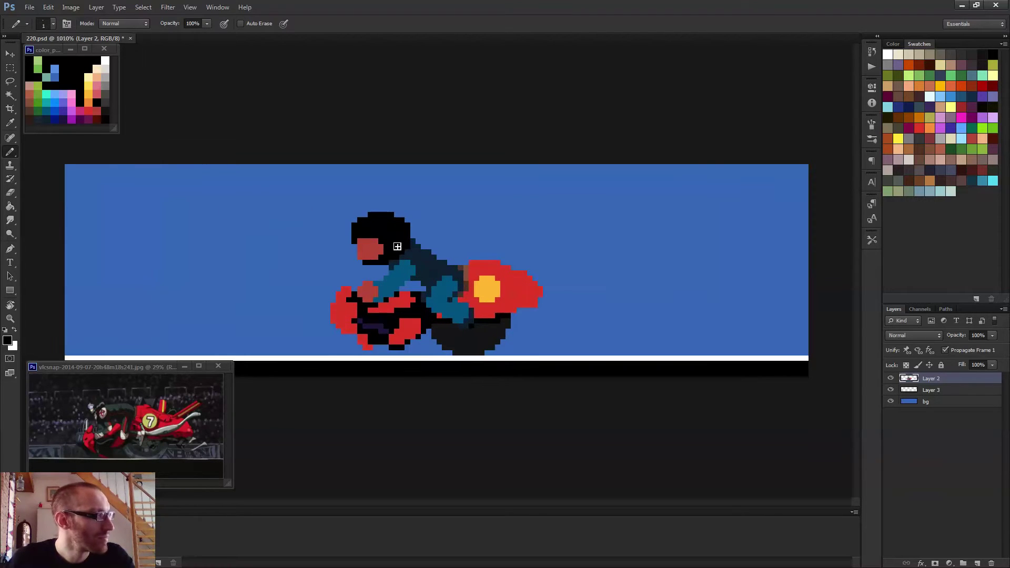
{"action": "scroll", "coordinate": [368, 231], "scroll_direction": "up", "scroll_amount": 1}
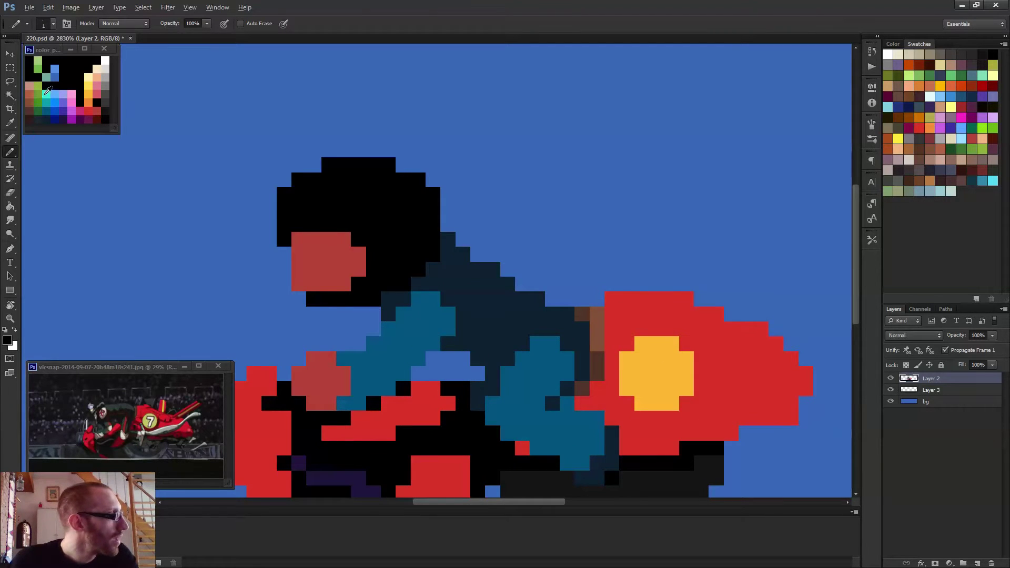
{"action": "scroll", "coordinate": [257, 225], "scroll_direction": "up", "scroll_amount": 1}
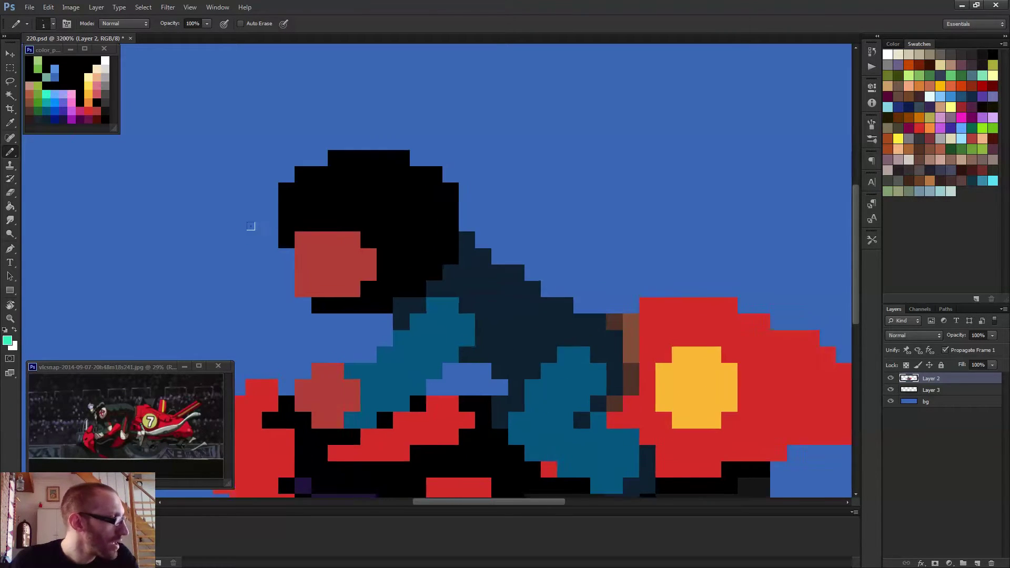
{"action": "mouse_move", "coordinate": [291, 236]}
{"action": "left_mouse_down"}
{"action": "mouse_move", "coordinate": [306, 236]}
{"action": "mouse_move", "coordinate": [316, 246]}
{"action": "mouse_move", "coordinate": [341, 231]}
{"action": "mouse_move", "coordinate": [348, 248]}
{"action": "mouse_move", "coordinate": [316, 263]}
{"action": "left_mouse_up"}
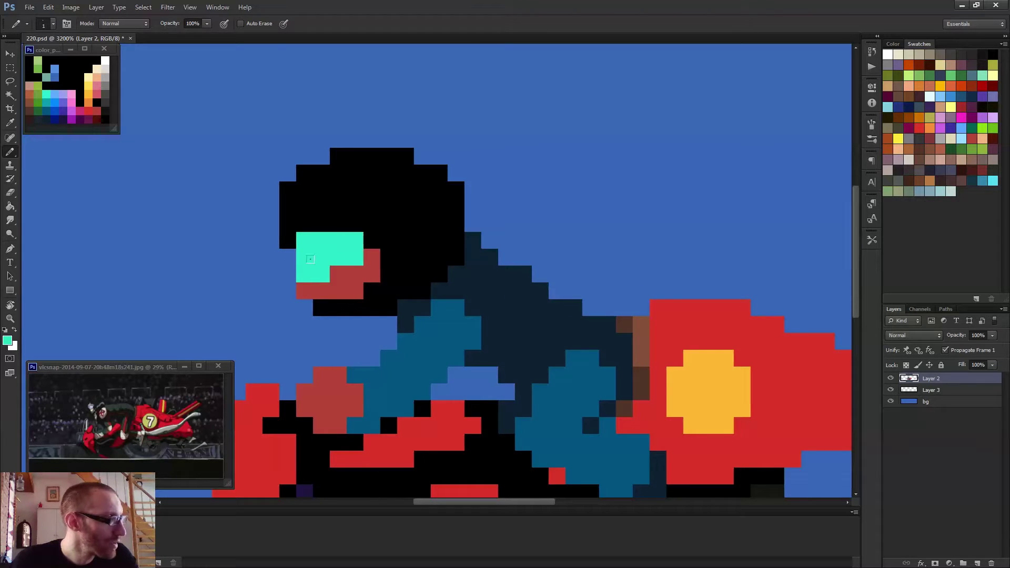
- Trim the rear edge of the visor and face opening by one pixel with the helmet's black
{"action": "scroll", "coordinate": [311, 259], "scroll_direction": "down", "scroll_amount": 5}
{"action": "scroll", "coordinate": [379, 236], "scroll_direction": "up", "scroll_amount": 3}
{"action": "left_click", "coordinate": [379, 237], "text": "alt"}
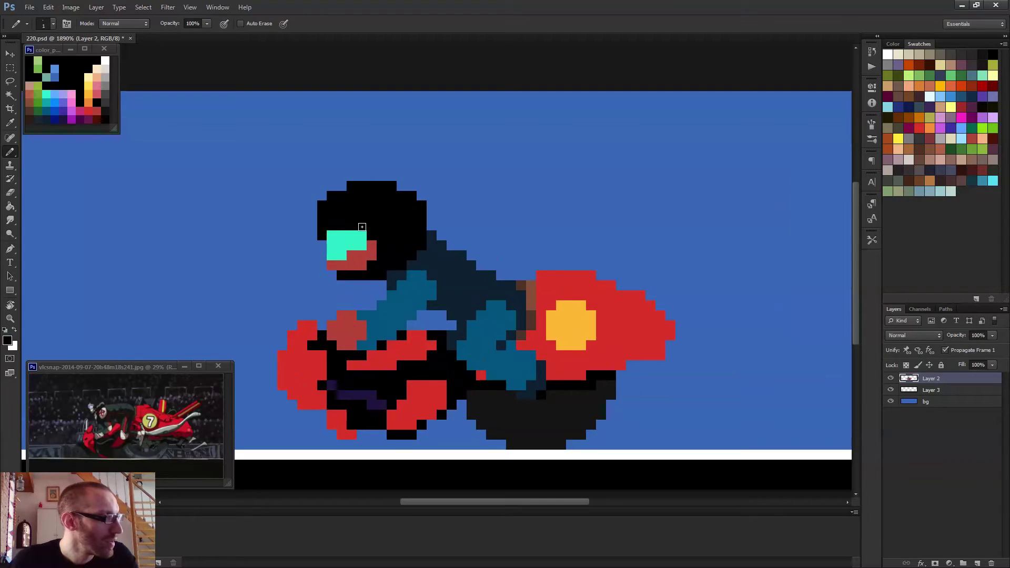
{"action": "left_click_drag", "start_coordinate": [361, 226], "coordinate": [369, 262]}
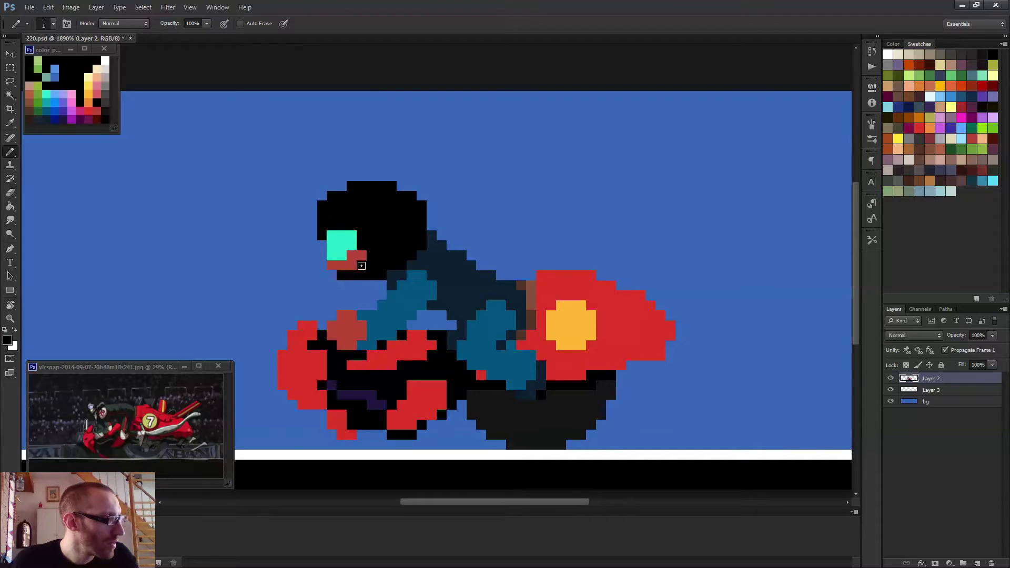
{"action": "scroll", "coordinate": [371, 254], "scroll_direction": "down", "scroll_amount": 6}
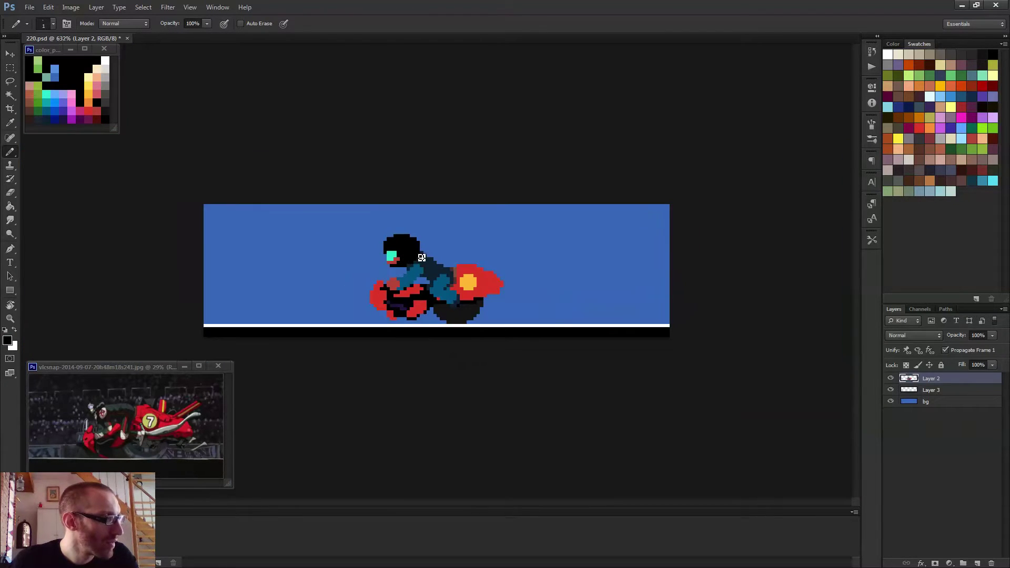
- Extend the turquoise visor one pixel forward and upward, then trim its upper corner with black
{"action": "scroll", "coordinate": [419, 262], "scroll_direction": "up", "scroll_amount": 5}
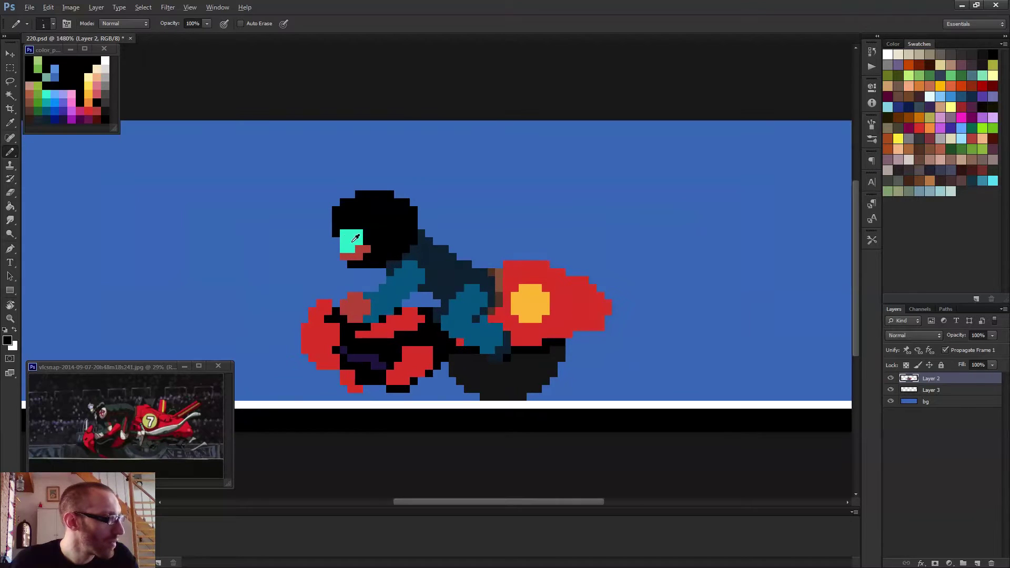
{"action": "left_click", "coordinate": [336, 237], "text": "alt"}
{"action": "left_click_drag", "start_coordinate": [336, 234], "coordinate": [337, 242]}
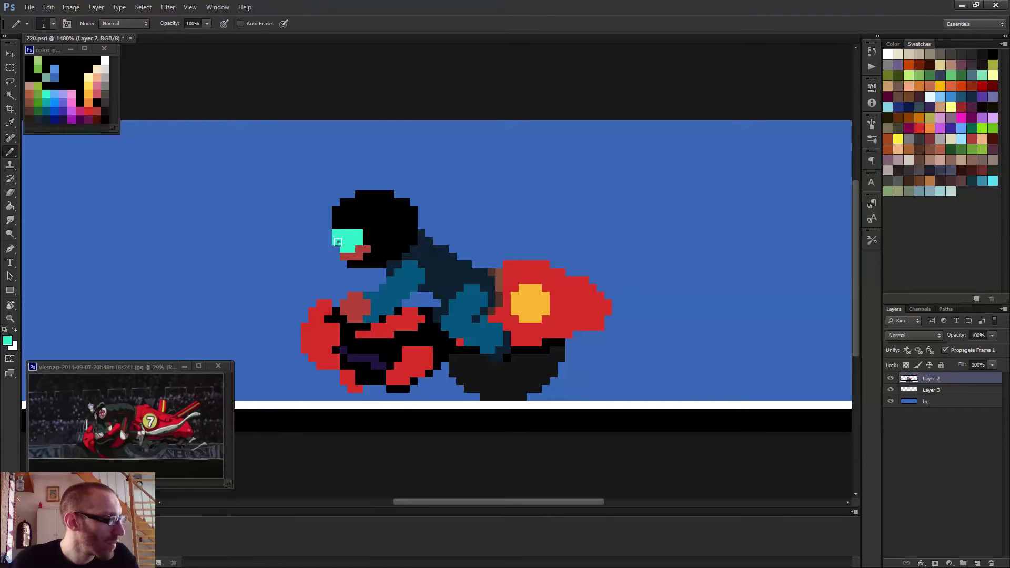
{"action": "left_click", "coordinate": [370, 225], "text": "alt"}
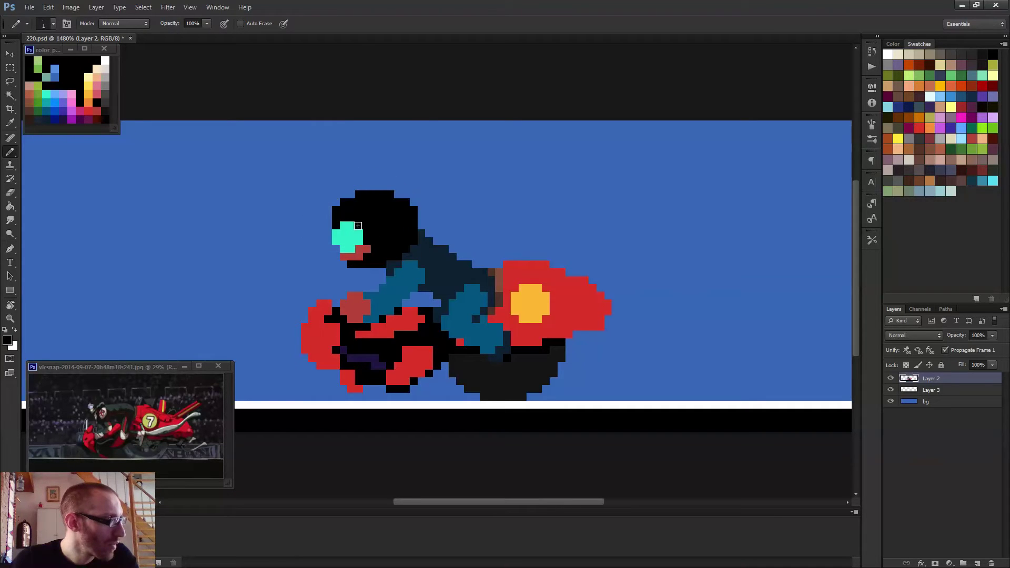
{"action": "left_click", "coordinate": [352, 225]}
{"action": "scroll", "coordinate": [352, 225], "scroll_direction": "down", "scroll_amount": 5}
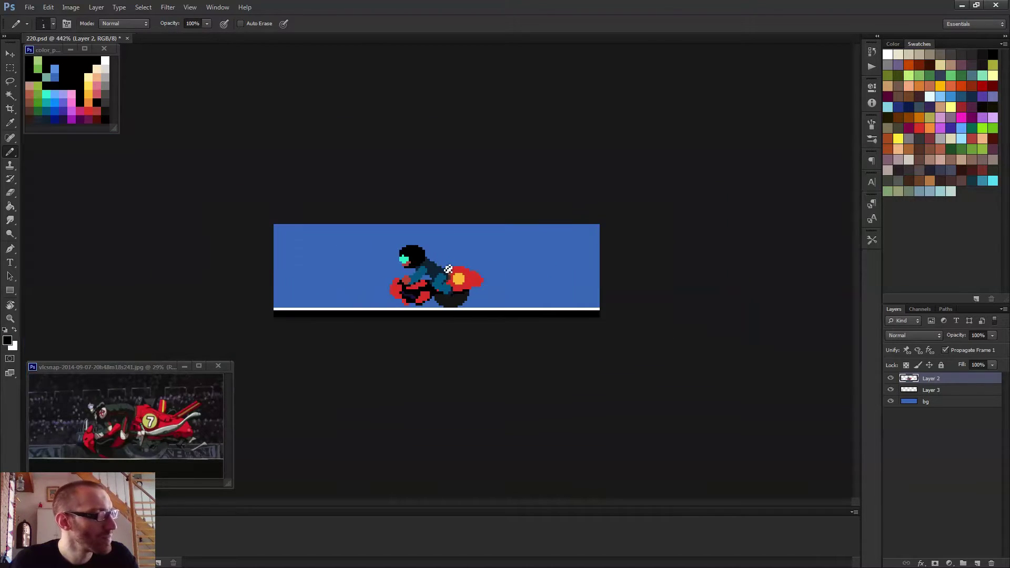
{"action": "scroll", "coordinate": [447, 271], "scroll_direction": "up", "scroll_amount": 5}
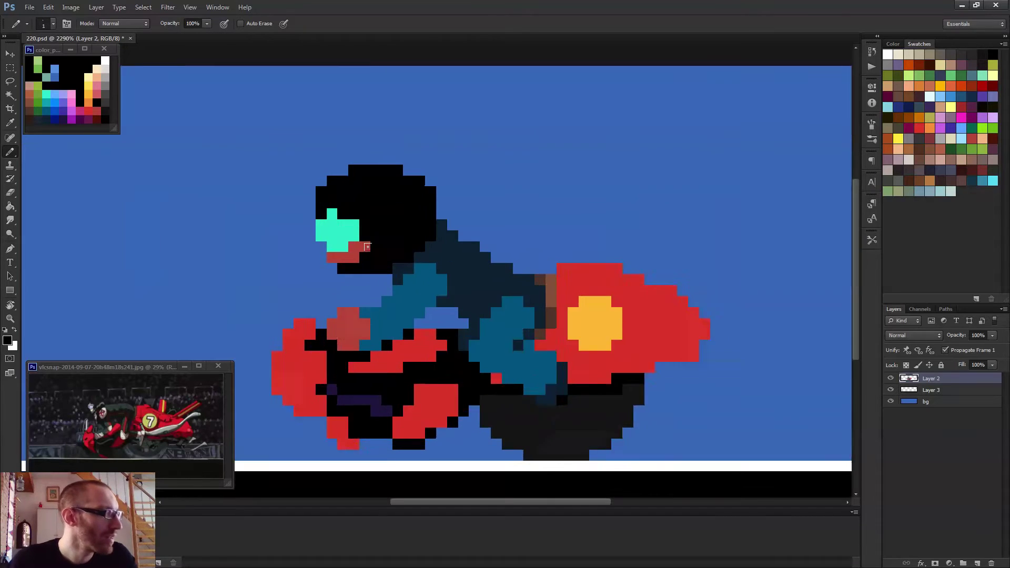
- Paint the front of the lower face and the pixel behind the visor's lower edge in a light peach skin tone
{"action": "left_click", "coordinate": [96, 76], "text": "alt"}
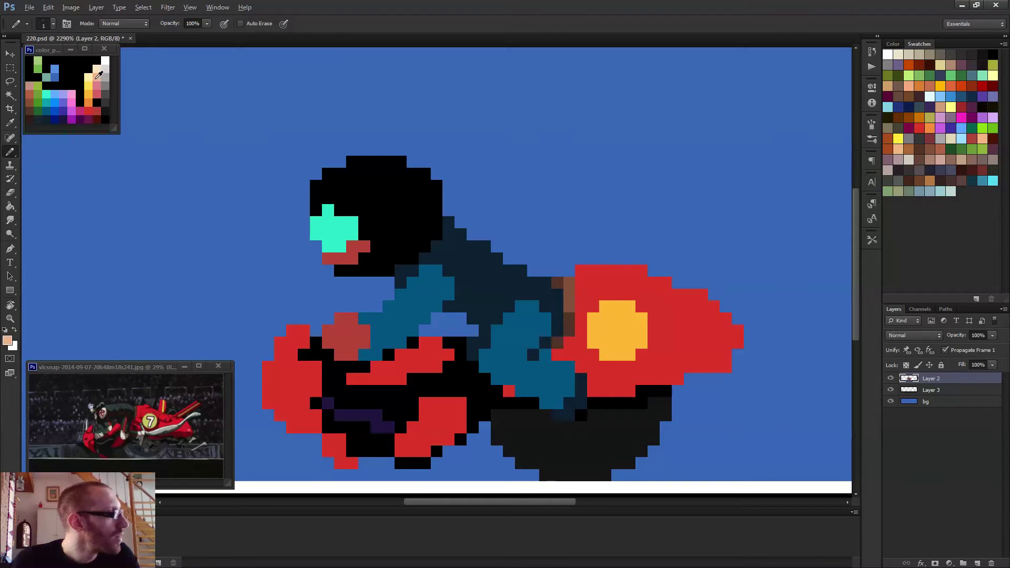
{"action": "left_click_drag", "start_coordinate": [324, 262], "coordinate": [337, 259]}
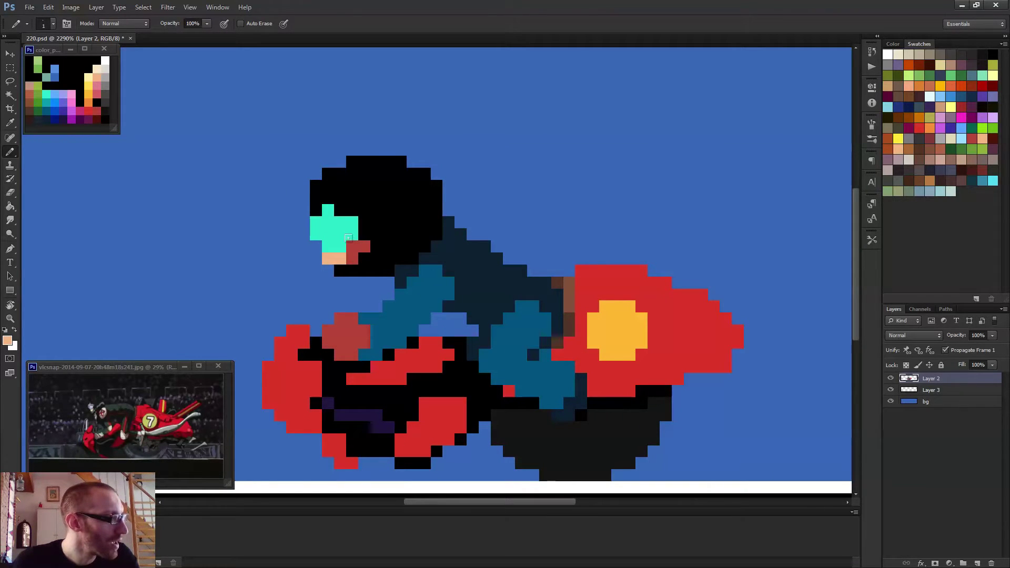
{"action": "left_click", "coordinate": [351, 246]}
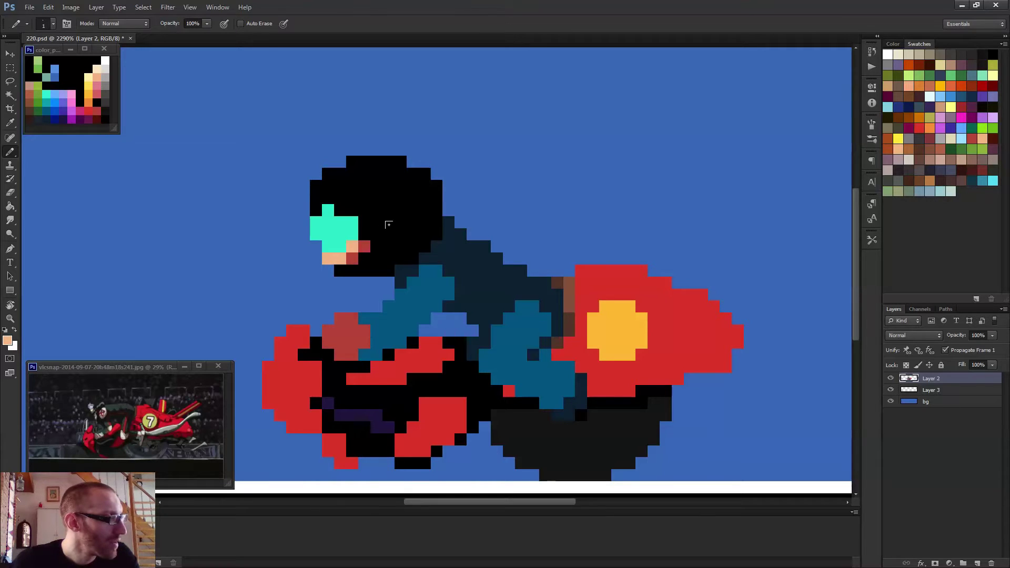
- Add a single white highlight pixel to the visor and shift it one pixel up, restoring turquoise beneath it
{"action": "left_click", "coordinate": [106, 61], "text": "alt"}
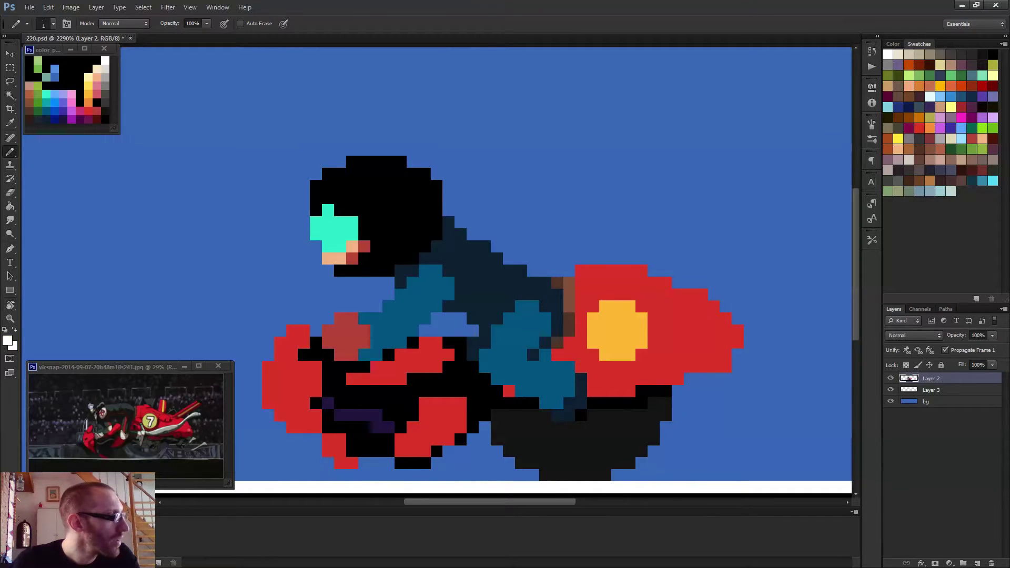
{"action": "left_click", "coordinate": [322, 229]}
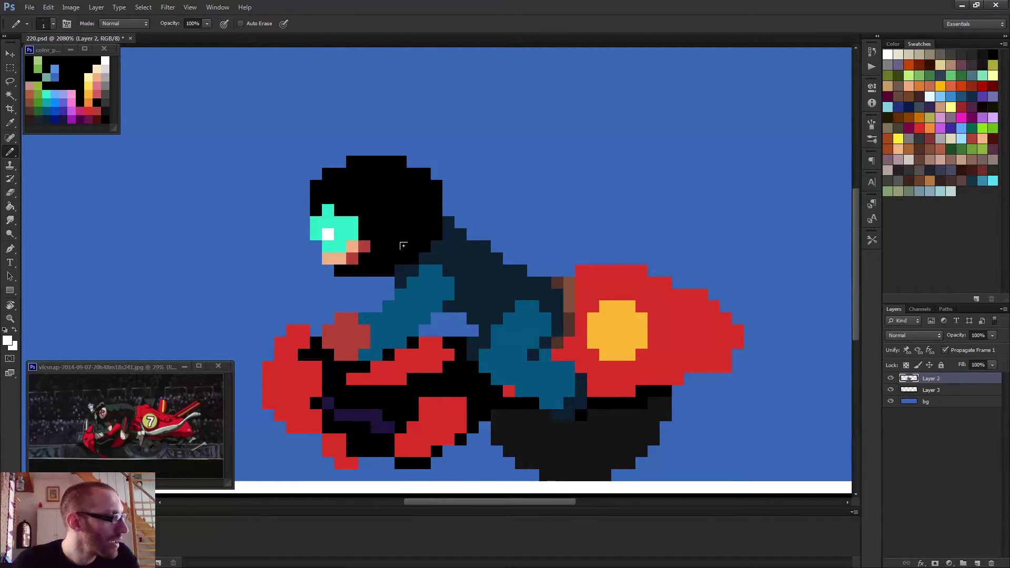
{"action": "scroll", "coordinate": [402, 246], "scroll_direction": "down", "scroll_amount": 5}
{"action": "scroll", "coordinate": [358, 234], "scroll_direction": "up", "scroll_amount": 4}
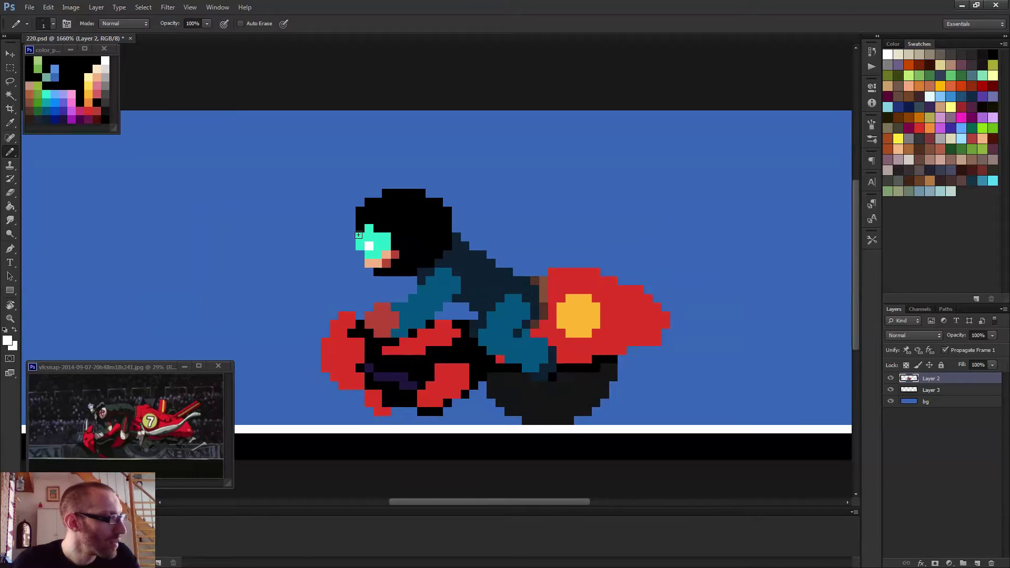
{"action": "left_click", "coordinate": [369, 237]}
{"action": "left_click", "coordinate": [384, 244], "text": "alt"}
{"action": "left_click", "coordinate": [369, 247]}
{"action": "left_click", "coordinate": [369, 237], "text": "alt"}
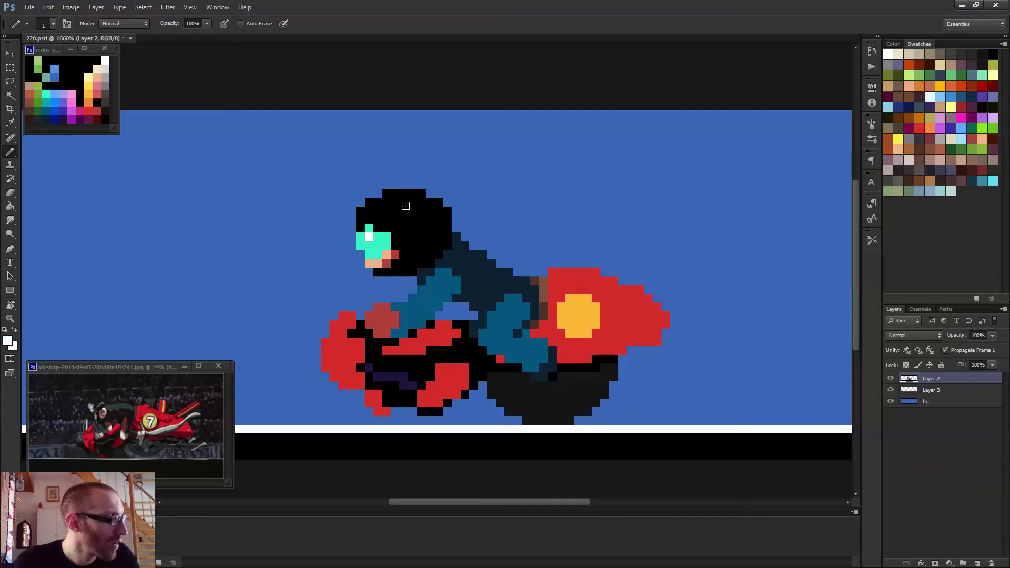
- Place a single white highlight pixel near the top of the black helmet
{"action": "left_click", "coordinate": [406, 205]}
{"action": "scroll", "coordinate": [437, 271], "scroll_direction": "down", "scroll_amount": 3}
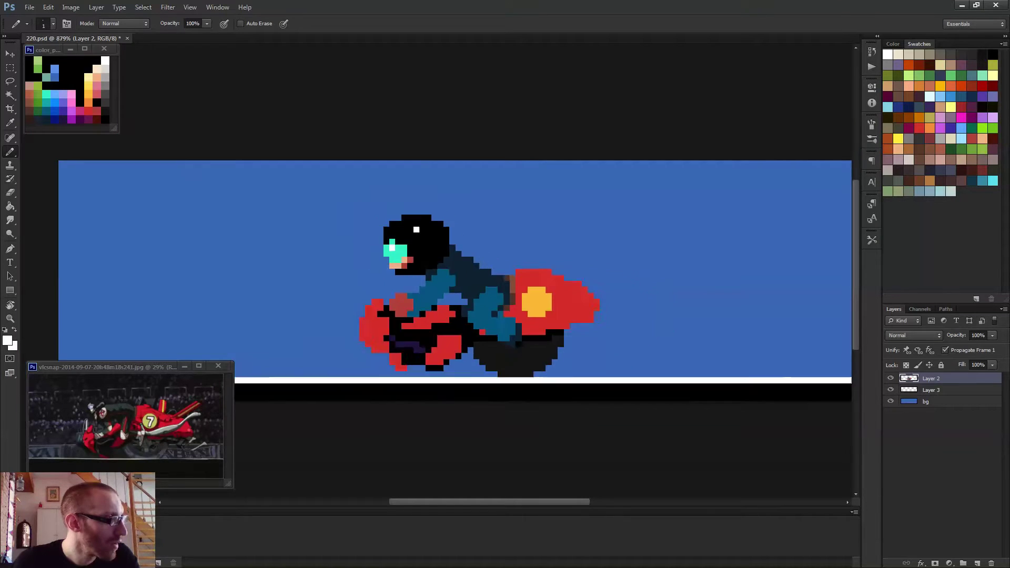
{"action": "scroll", "coordinate": [446, 281], "scroll_direction": "up", "scroll_amount": 4}
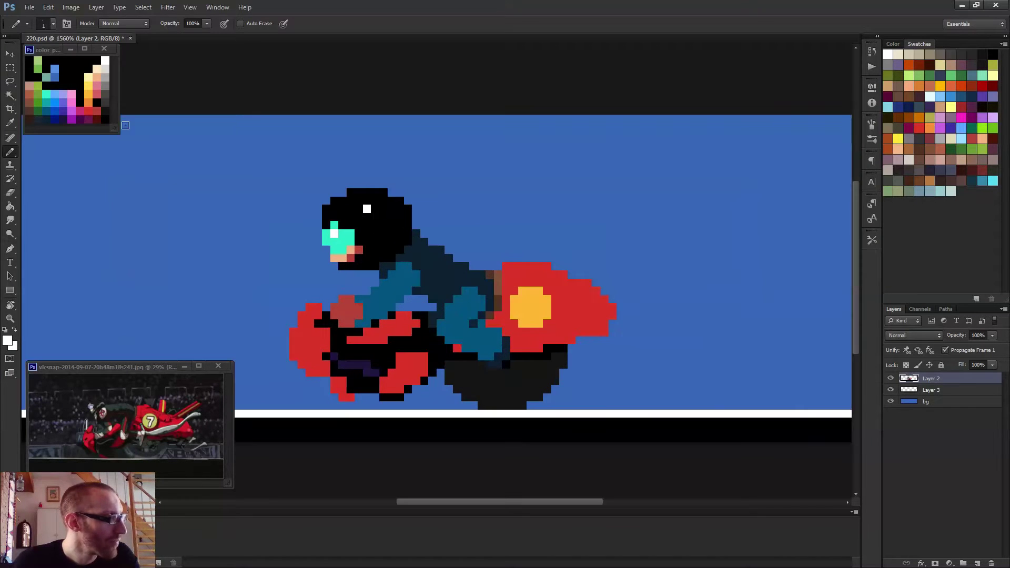
- Paint dark blue patches on the helmet's crown and rear side, keeping a black outline and a black band between them
{"action": "left_click", "coordinate": [58, 118], "text": "alt"}
{"action": "scroll", "coordinate": [389, 195], "scroll_direction": "up", "scroll_amount": 2}
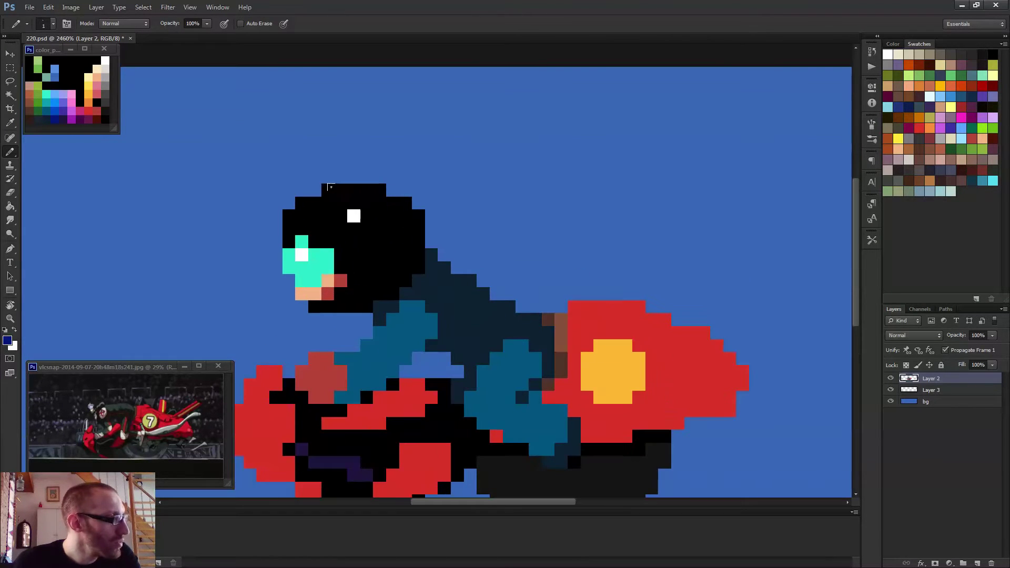
{"action": "mouse_move", "coordinate": [353, 190]}
{"action": "left_mouse_down"}
{"action": "mouse_move", "coordinate": [383, 201]}
{"action": "mouse_move", "coordinate": [313, 195]}
{"action": "mouse_move", "coordinate": [305, 208]}
{"action": "mouse_move", "coordinate": [379, 208]}
{"action": "mouse_move", "coordinate": [386, 218]}
{"action": "mouse_move", "coordinate": [322, 220]}
{"action": "left_mouse_up"}
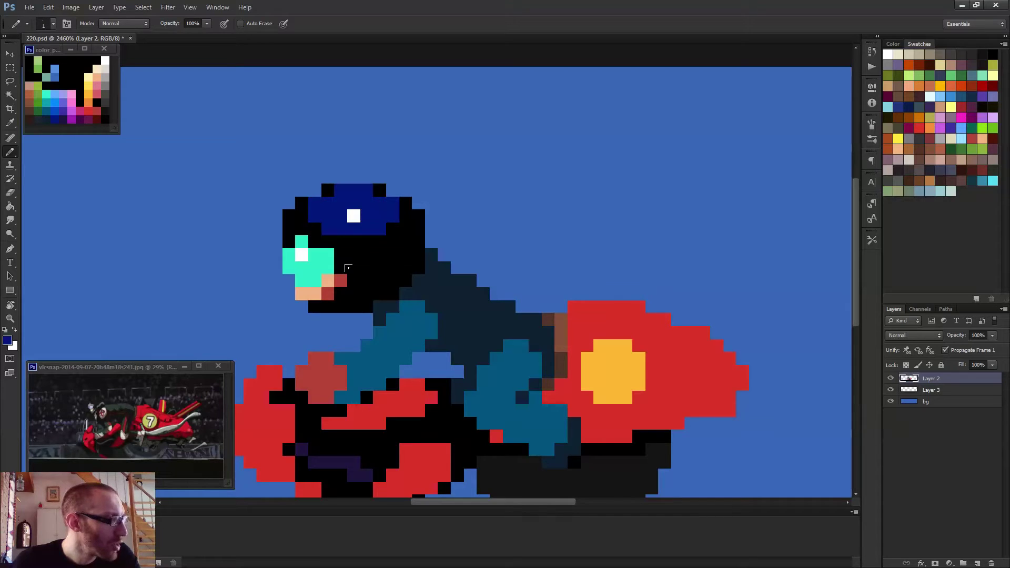
{"action": "mouse_move", "coordinate": [362, 255]}
{"action": "left_mouse_down"}
{"action": "mouse_move", "coordinate": [398, 238]}
{"action": "mouse_move", "coordinate": [400, 254]}
{"action": "mouse_move", "coordinate": [358, 272]}
{"action": "mouse_move", "coordinate": [394, 285]}
{"action": "left_mouse_up"}
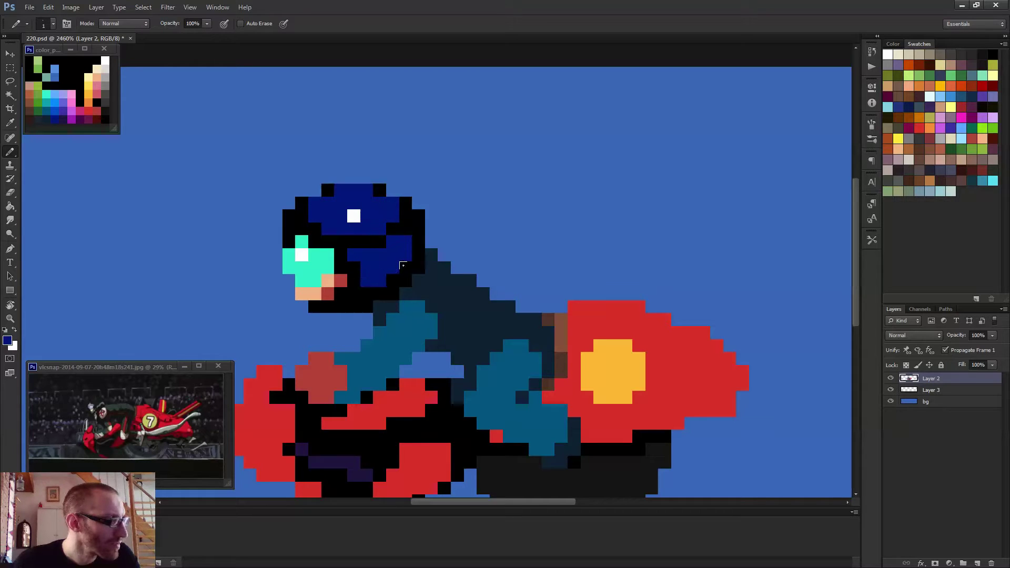
{"action": "scroll", "coordinate": [403, 265], "scroll_direction": "down", "scroll_amount": 10}
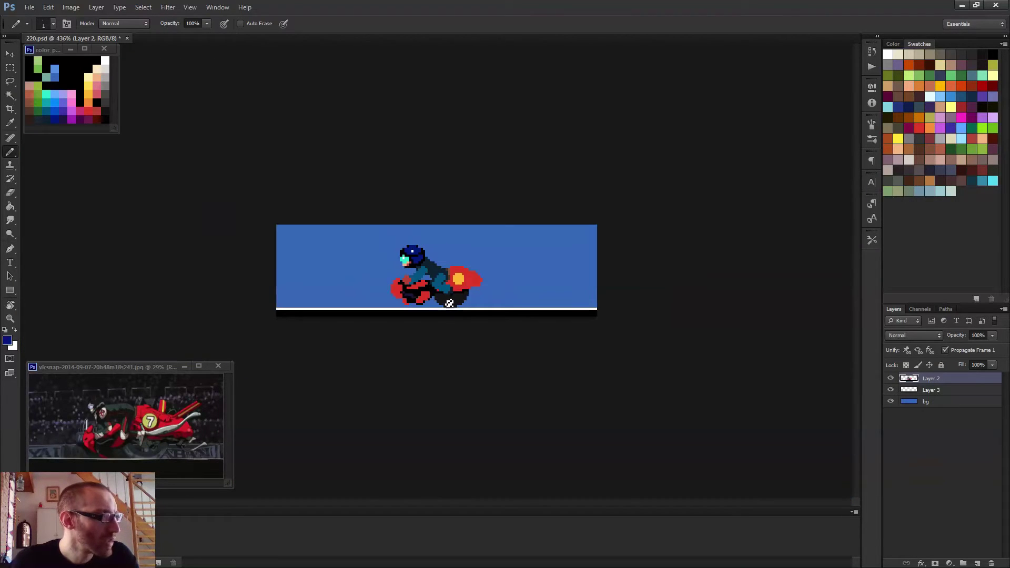
- Add a white highlight to the helmet's dark blue side patch and trim it to one pixel with dark blue
{"action": "scroll", "coordinate": [422, 263], "scroll_direction": "up", "scroll_amount": 6}
{"action": "key", "text": "x"}
{"action": "left_click", "coordinate": [405, 246]}
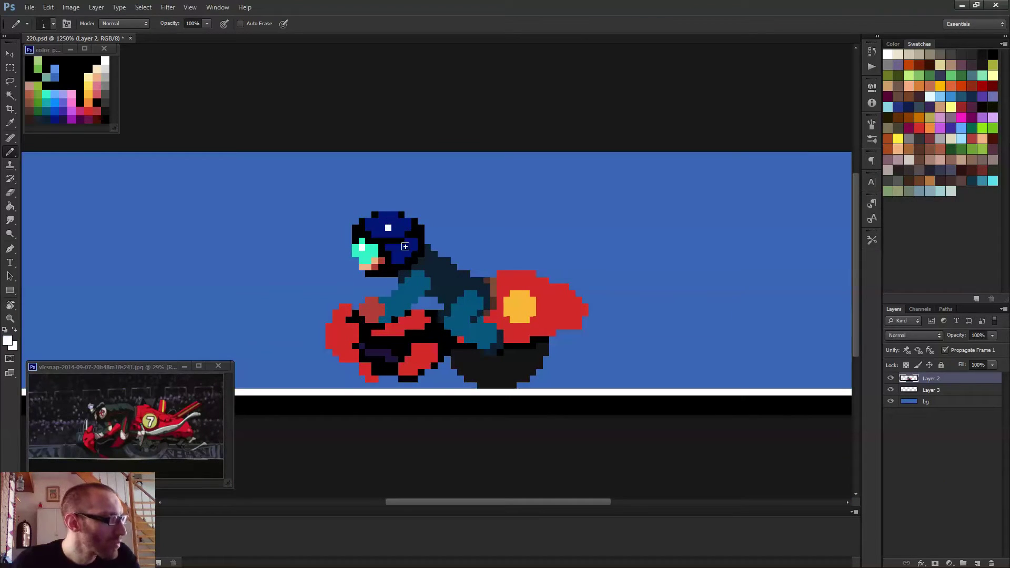
{"action": "scroll", "coordinate": [413, 256], "scroll_direction": "down", "scroll_amount": 4}
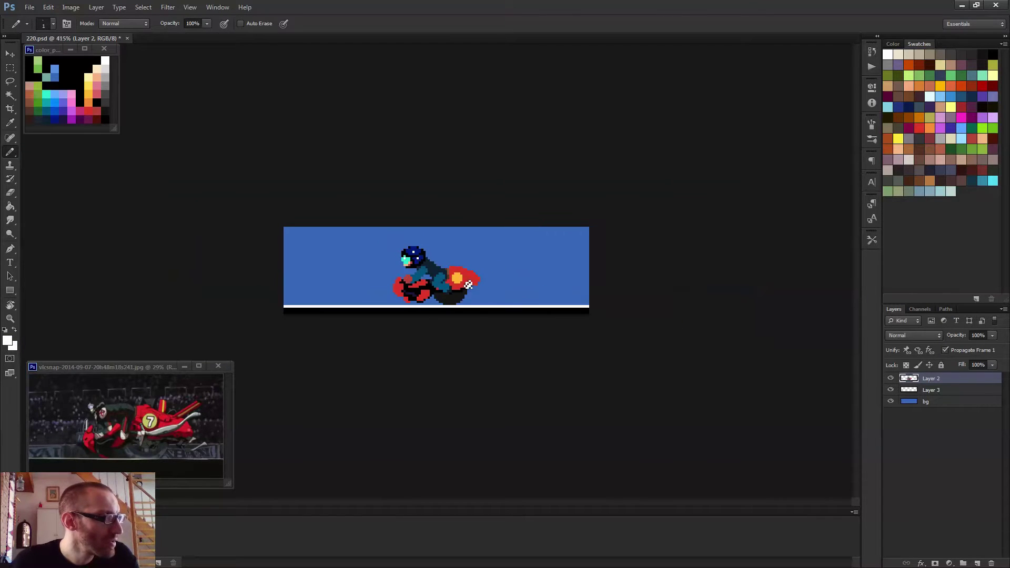
{"action": "scroll", "coordinate": [406, 260], "scroll_direction": "up", "scroll_amount": 2}
{"action": "key", "text": "x"}
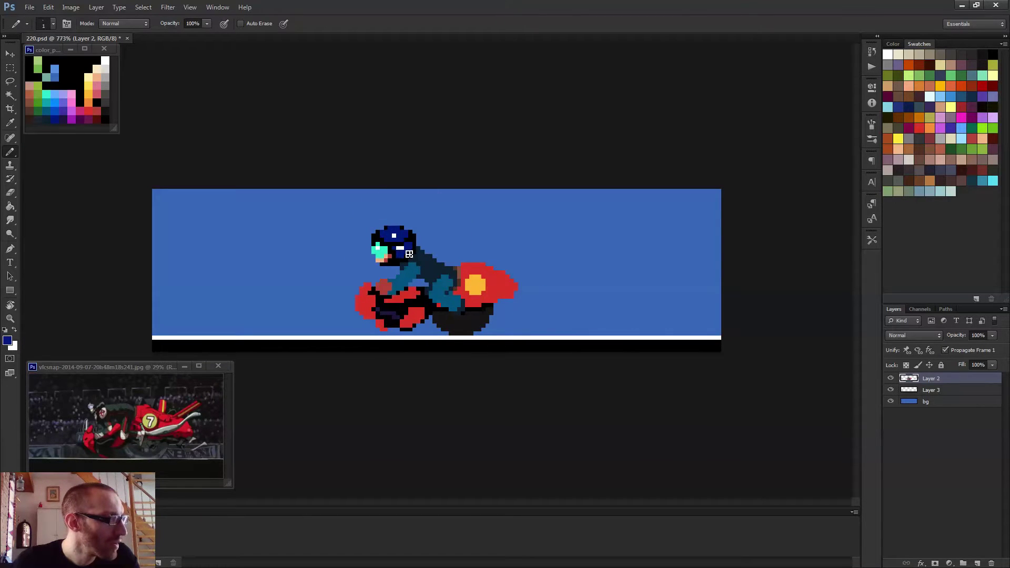
{"action": "scroll", "coordinate": [428, 267], "scroll_direction": "down", "scroll_amount": 2}
{"action": "scroll", "coordinate": [436, 263], "scroll_direction": "up", "scroll_amount": 1}
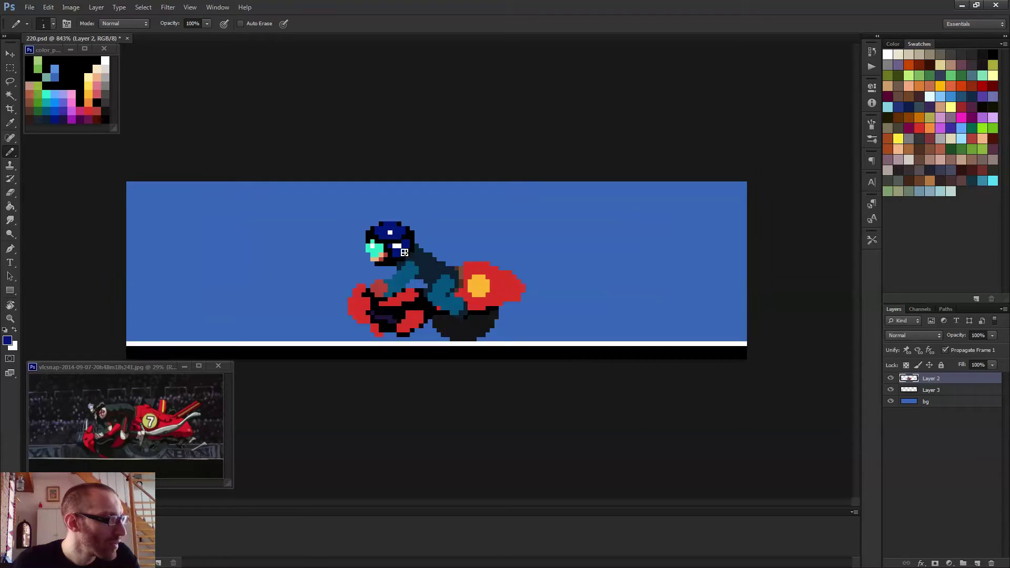
{"action": "scroll", "coordinate": [438, 268], "scroll_direction": "down", "scroll_amount": 3}
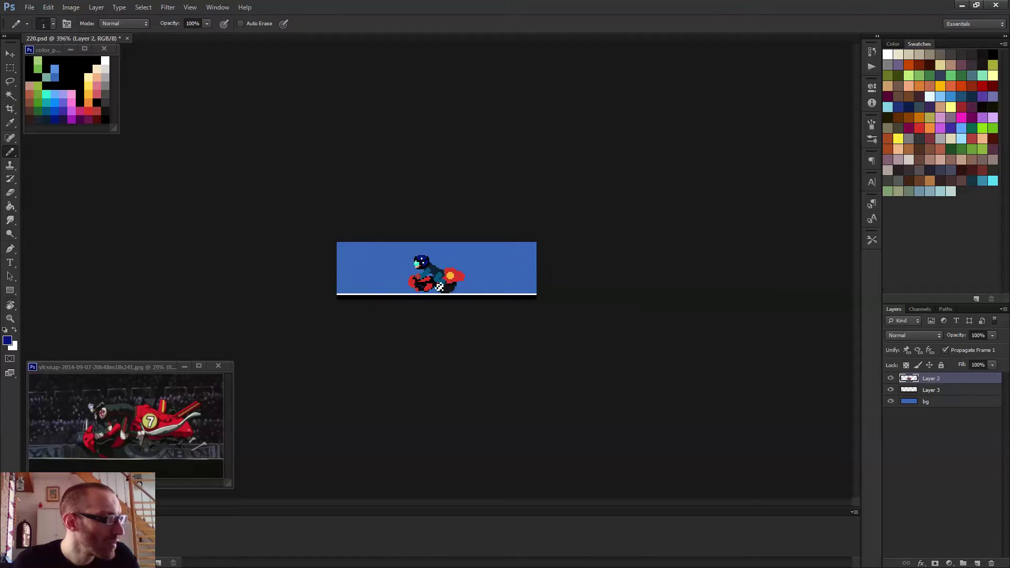
{"action": "scroll", "coordinate": [441, 288], "scroll_direction": "up", "scroll_amount": 7}
- Recolor the two white highlight pixels on the helmet's crown and side turquoise
{"action": "left_click", "coordinate": [55, 94], "text": "alt"}
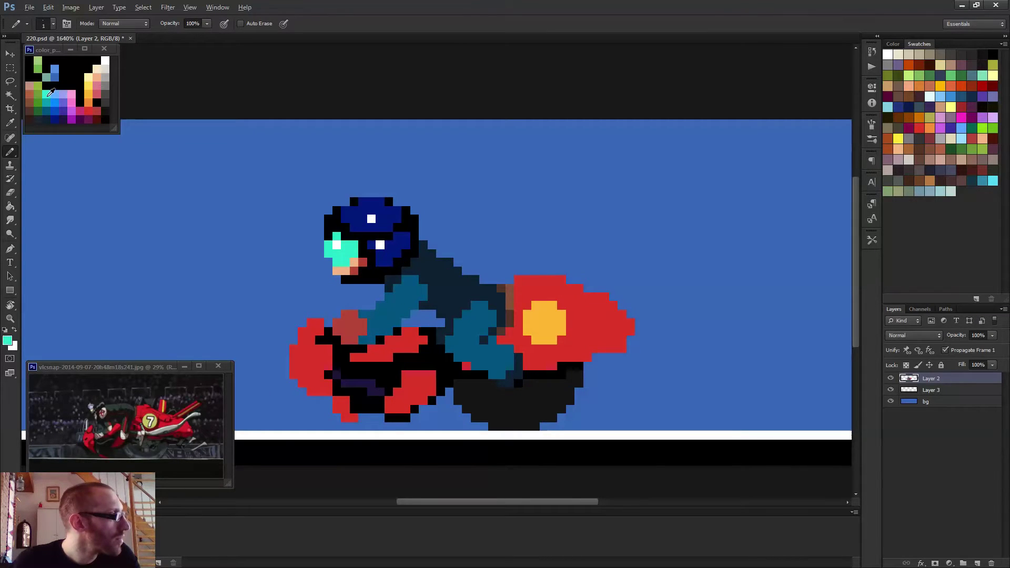
{"action": "left_click", "coordinate": [379, 245]}
{"action": "left_click", "coordinate": [370, 218]}
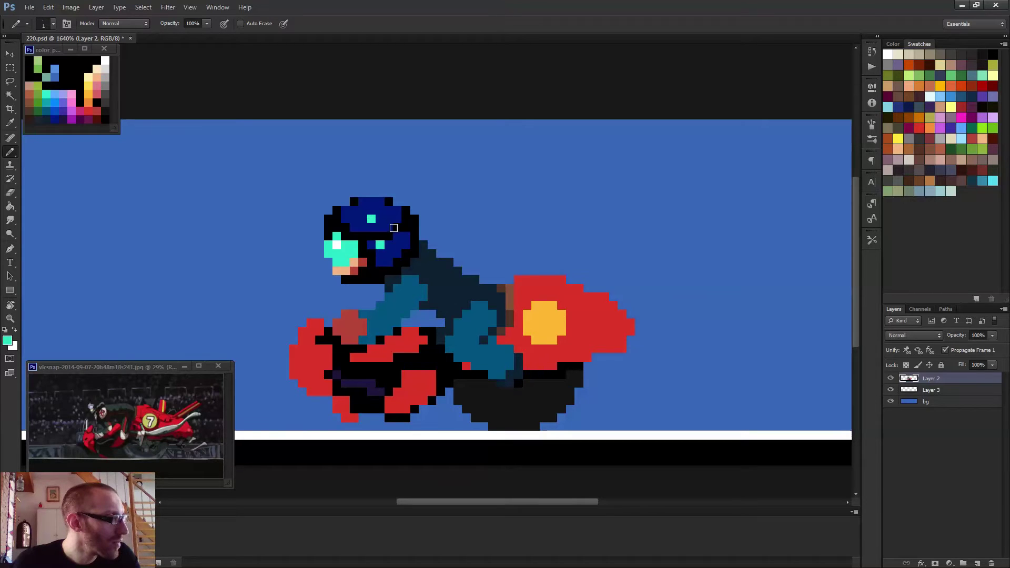
{"action": "scroll", "coordinate": [423, 234], "scroll_direction": "down", "scroll_amount": 5}
{"action": "scroll", "coordinate": [356, 241], "scroll_direction": "up", "scroll_amount": 5}
{"action": "left_click", "coordinate": [342, 237], "text": "alt"}
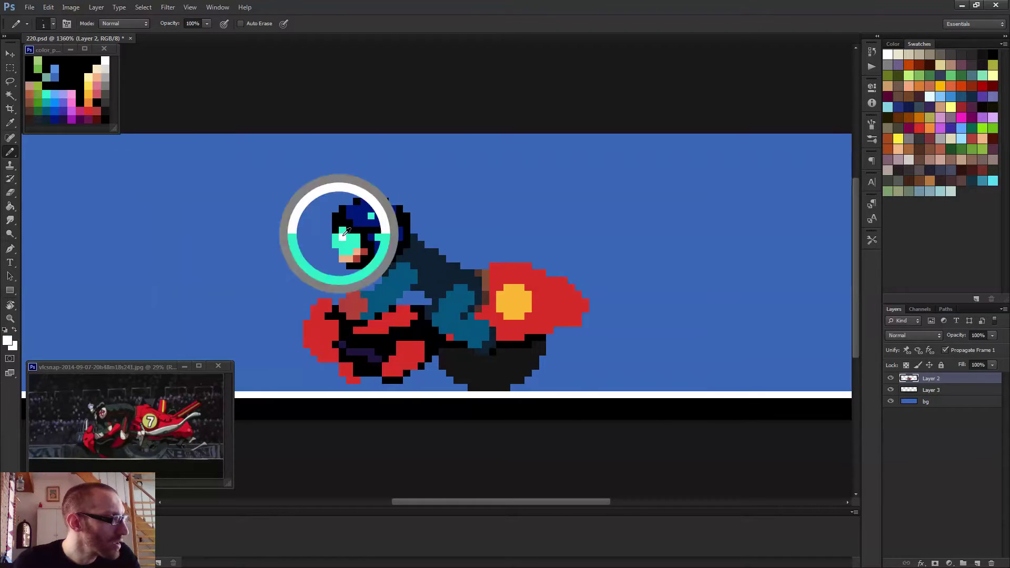
- Recolor the helmet's crown and side highlight pixels white, leave the black above the visor intact, and save the document
{"action": "left_click", "coordinate": [379, 239]}
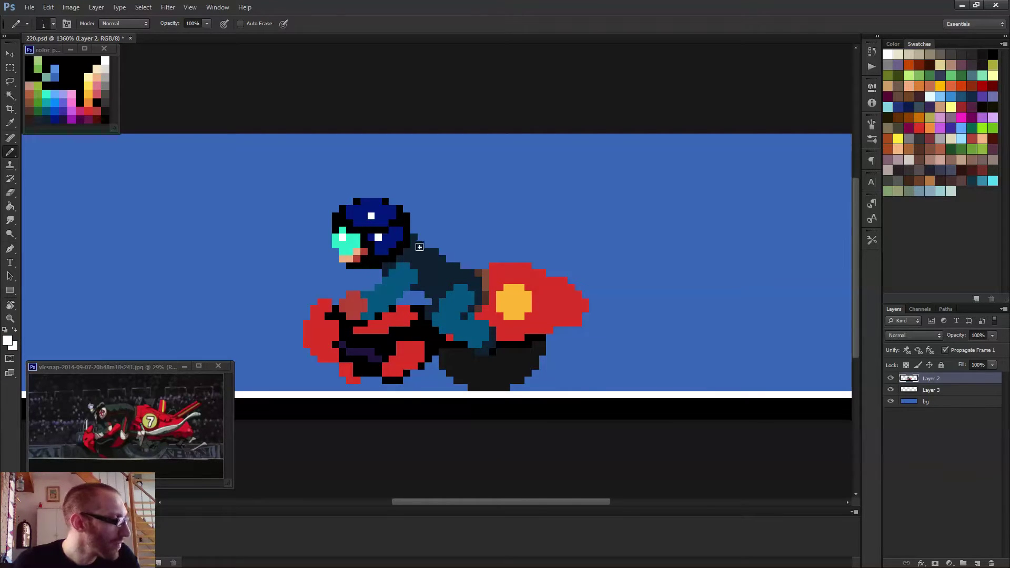
{"action": "left_click", "coordinate": [347, 240], "text": "alt"}
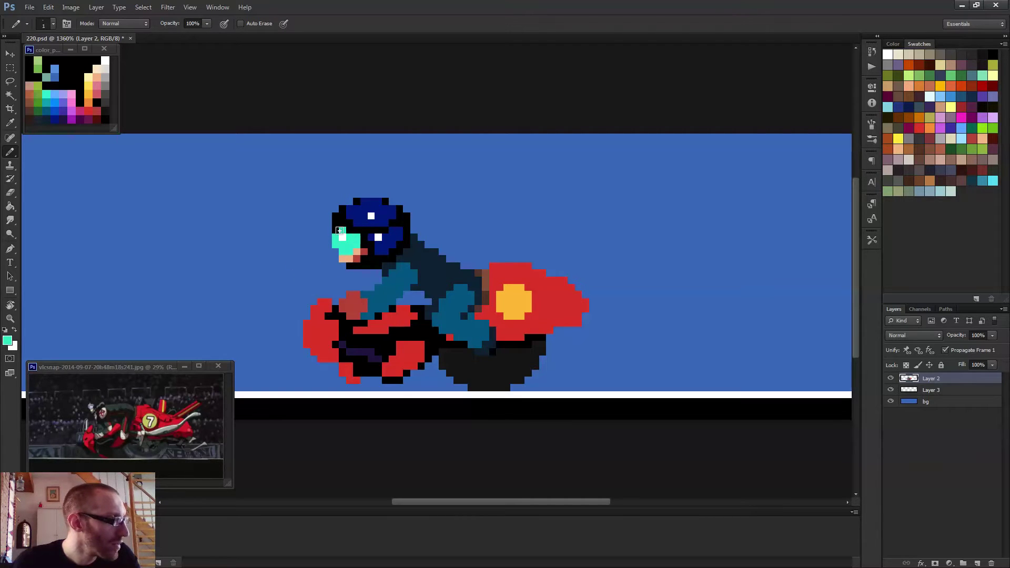
{"action": "left_click", "coordinate": [337, 230]}
{"action": "left_click", "coordinate": [347, 217], "text": "alt"}
{"action": "scroll", "coordinate": [430, 252], "scroll_direction": "down", "scroll_amount": 6, "text": "alt"}
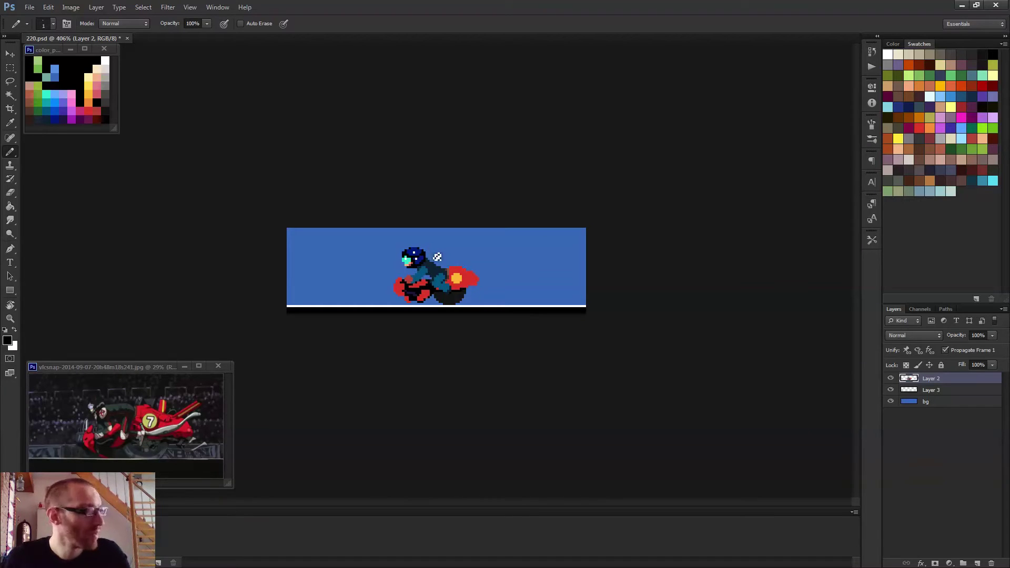
{"action": "key", "text": "ctrl+s"}
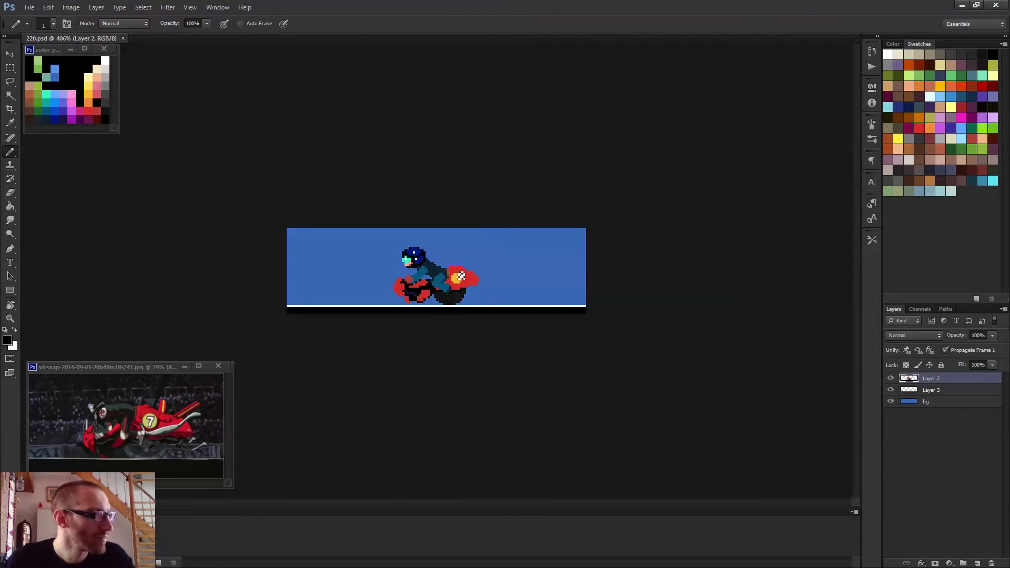
- Extend the rider's dark navy torso with a few pixels beneath the helmet's chin, in front of the blue arm
{"action": "scroll", "coordinate": [435, 268], "scroll_direction": "up", "scroll_amount": 3, "text": "alt"}
{"action": "scroll", "coordinate": [415, 278], "scroll_direction": "up", "scroll_amount": 3, "text": "alt"}
{"action": "left_click", "coordinate": [374, 271]}
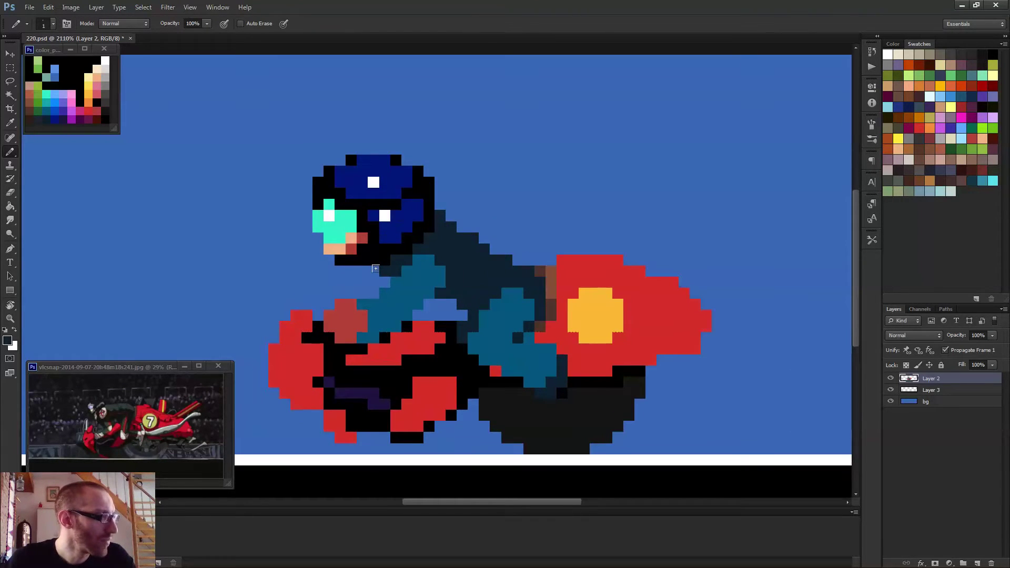
{"action": "left_click", "coordinate": [380, 275]}
{"action": "left_click_drag", "start_coordinate": [379, 275], "coordinate": [372, 293]}
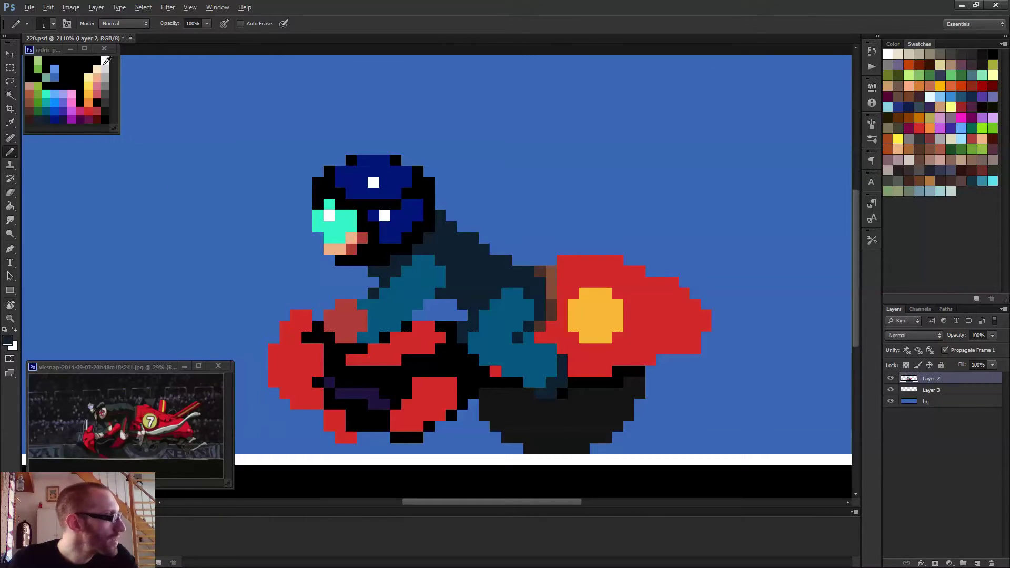
- Repaint the rider's red hand white with the reference palette's white
{"action": "left_click", "coordinate": [105, 62], "text": "alt"}
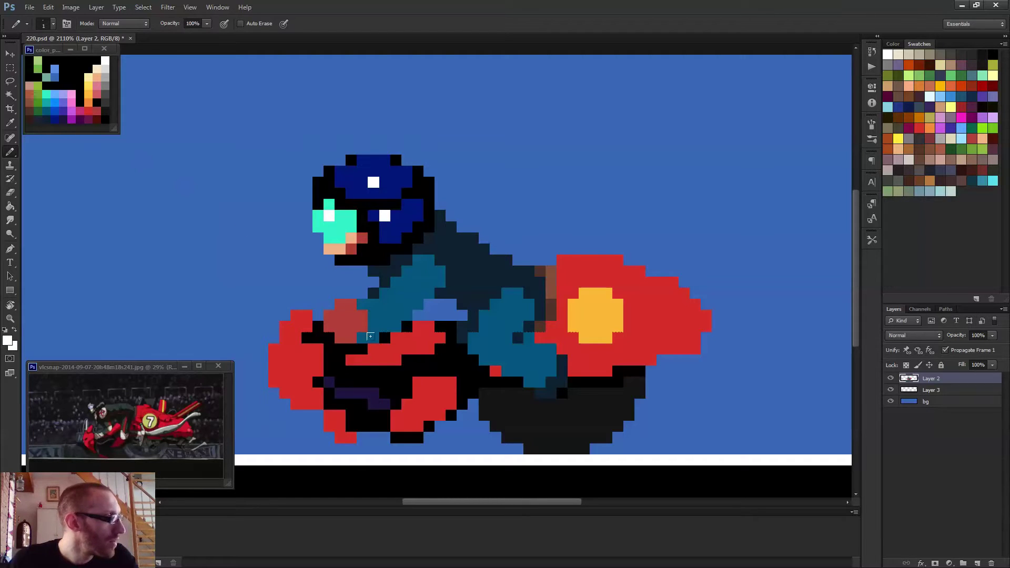
{"action": "mouse_move", "coordinate": [345, 304]}
{"action": "left_mouse_down"}
{"action": "mouse_move", "coordinate": [328, 330]}
{"action": "mouse_move", "coordinate": [346, 339]}
{"action": "mouse_move", "coordinate": [355, 313]}
{"action": "left_mouse_up"}
{"action": "left_click", "coordinate": [353, 314]}
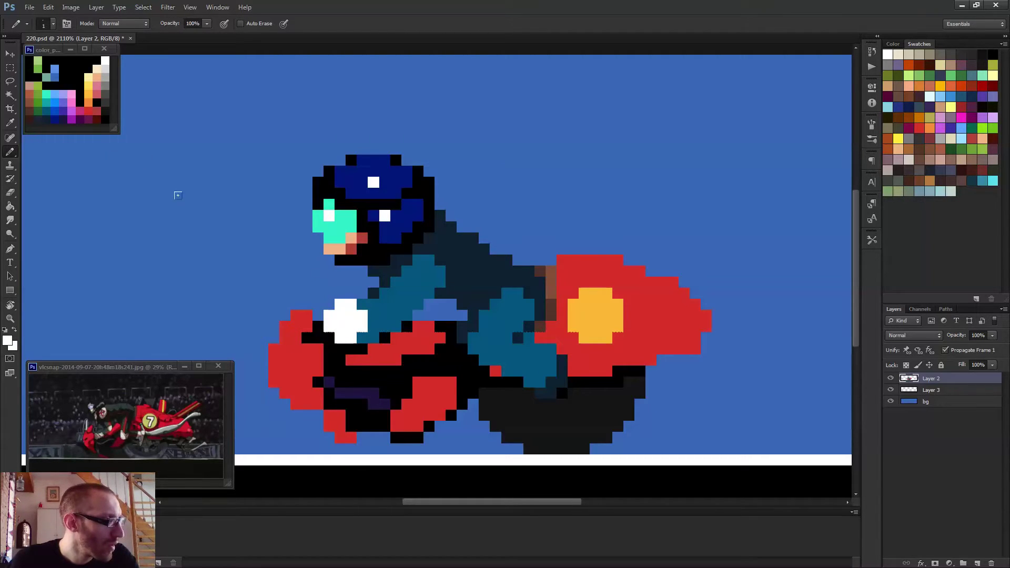
- Shade the wrist side of the white glove with pinkish-tan pixels sampled from the palette, down to its lower rear corner
{"action": "left_click", "coordinate": [32, 83], "text": "alt"}
{"action": "left_click", "coordinate": [362, 304]}
{"action": "left_click", "coordinate": [373, 314]}
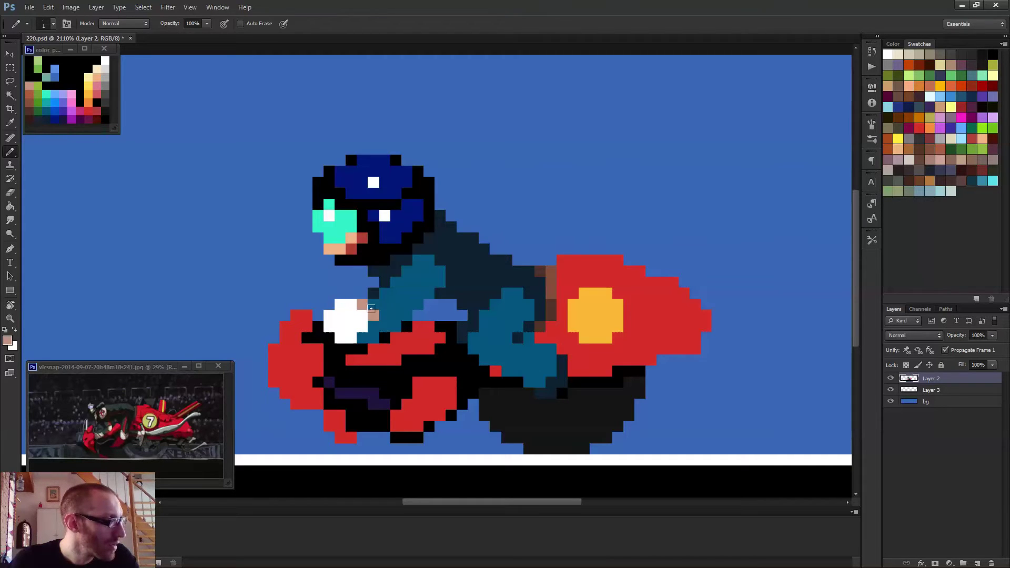
{"action": "left_click", "coordinate": [372, 326]}
{"action": "left_click", "coordinate": [361, 336]}
{"action": "left_click", "coordinate": [373, 337]}
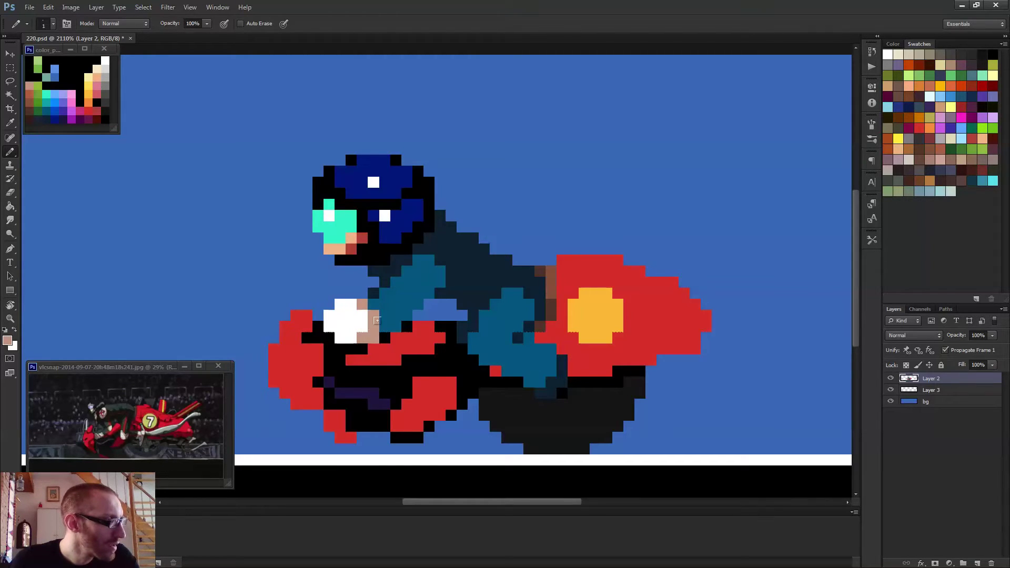
{"action": "left_click", "coordinate": [384, 326]}
{"action": "scroll", "coordinate": [392, 304], "scroll_direction": "down", "scroll_amount": 3}
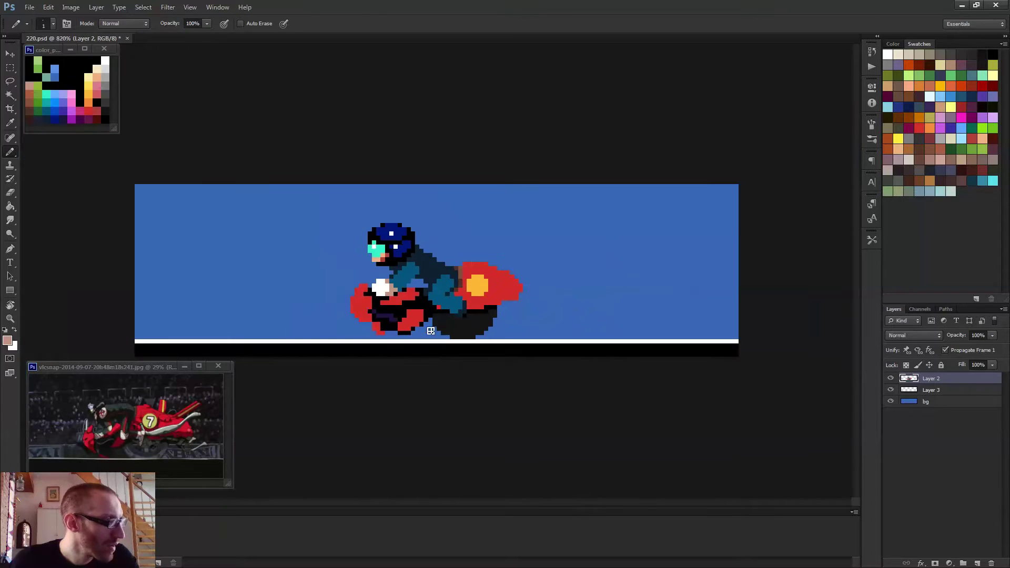
- Continue the tan shading along the glove's lower front edge and underside
{"action": "scroll", "coordinate": [363, 282], "scroll_direction": "up", "scroll_amount": 4}
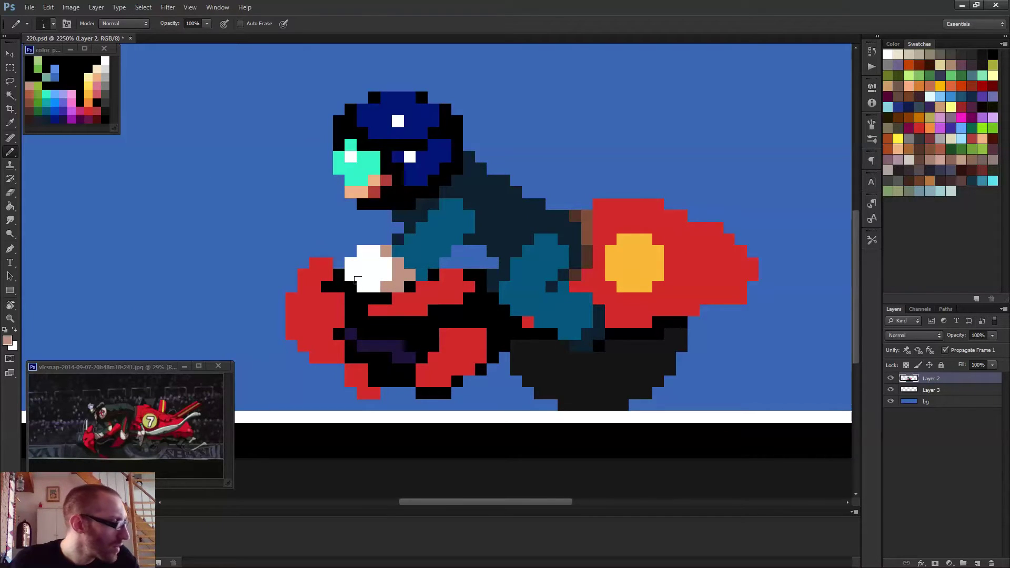
{"action": "left_click", "coordinate": [363, 287]}
{"action": "left_click", "coordinate": [351, 275]}
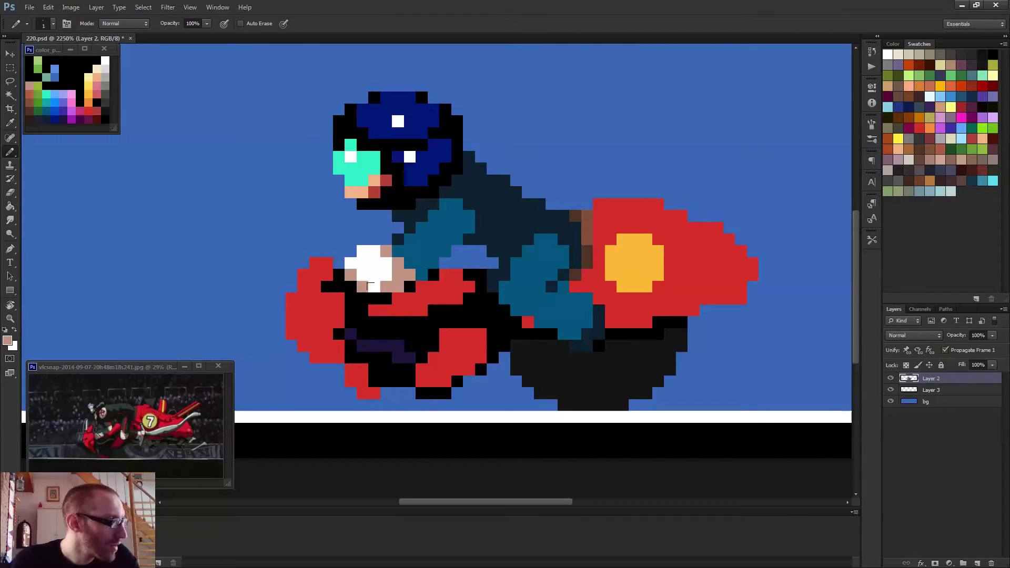
{"action": "scroll", "coordinate": [427, 297], "scroll_direction": "down", "scroll_amount": 3}
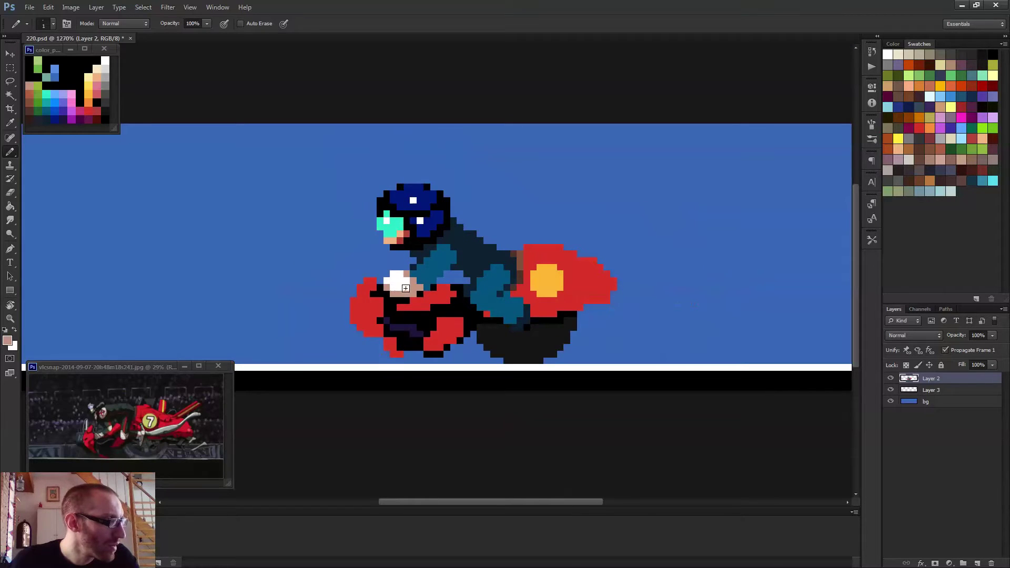
{"action": "scroll", "coordinate": [460, 322], "scroll_direction": "down", "scroll_amount": 2}
{"action": "scroll", "coordinate": [373, 300], "scroll_direction": "up", "scroll_amount": 4}
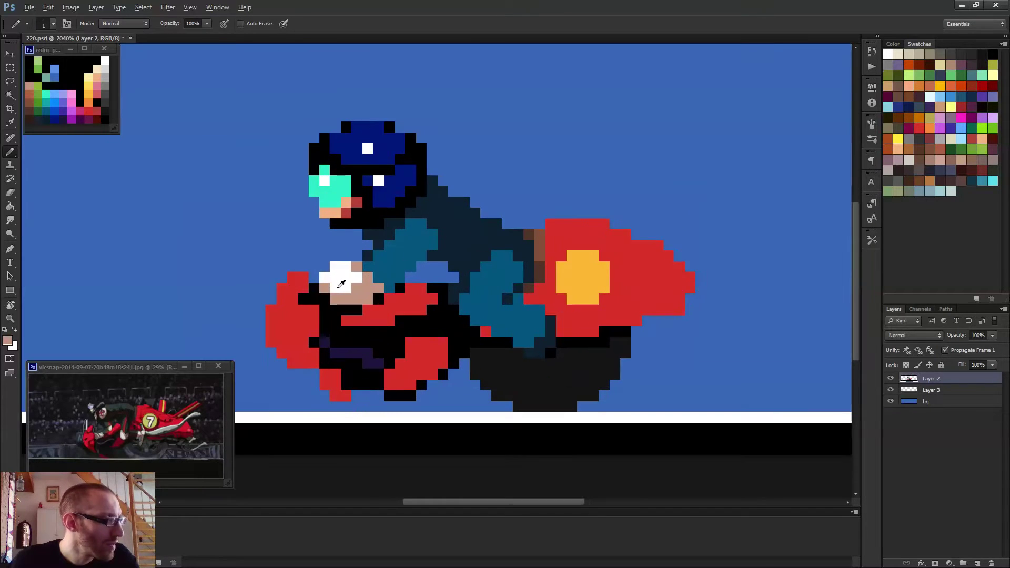
- Paint white pixels back over the tan shading at the glove's bottom edge and rear side to suggest fingers
{"action": "left_click", "coordinate": [344, 288], "text": "alt"}
{"action": "scroll", "coordinate": [391, 271], "scroll_direction": "down", "scroll_amount": 3}
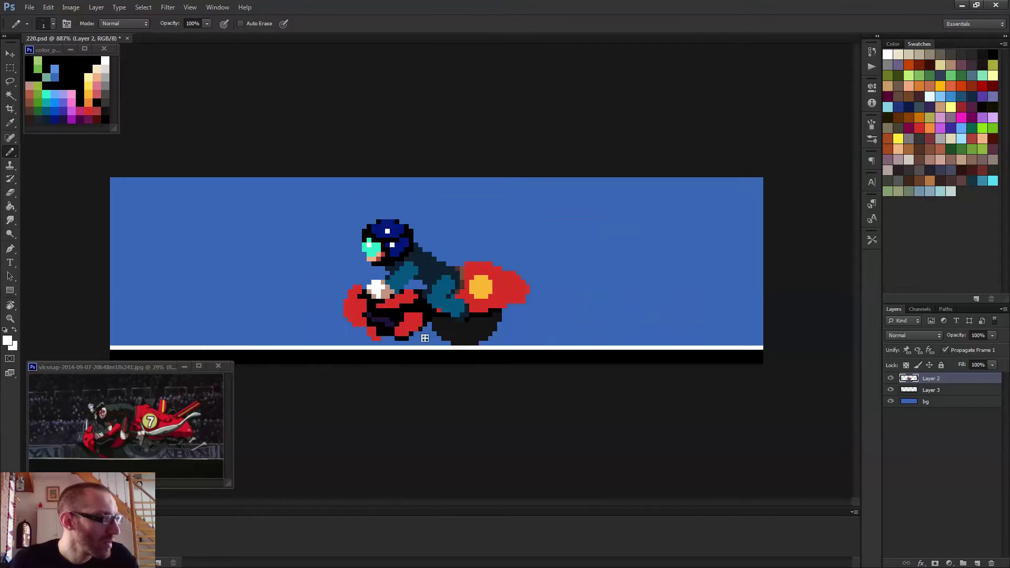
{"action": "scroll", "coordinate": [390, 272], "scroll_direction": "up", "scroll_amount": 4}
{"action": "left_click", "coordinate": [387, 287]}
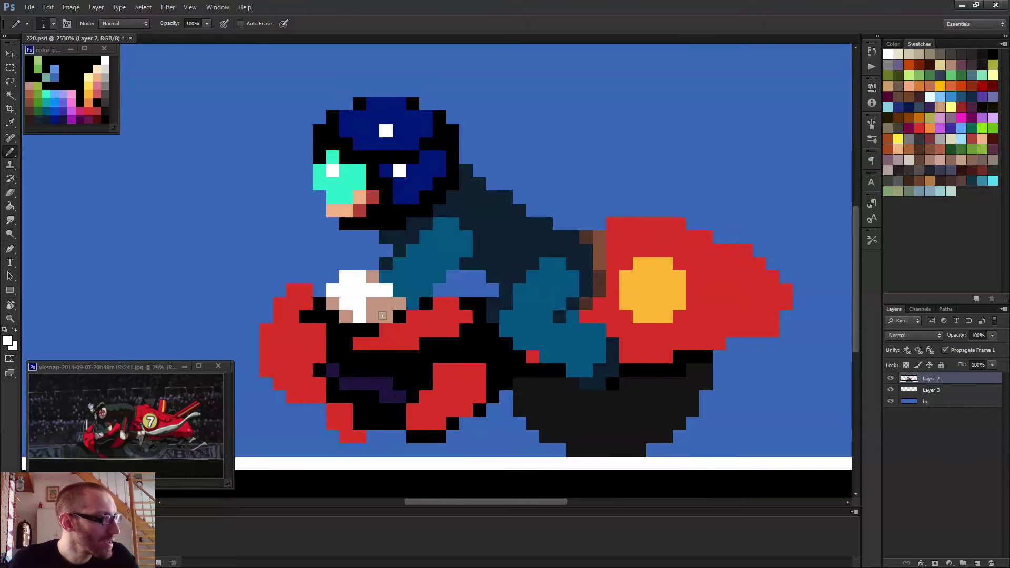
{"action": "scroll", "coordinate": [365, 272], "scroll_direction": "down", "scroll_amount": 4}
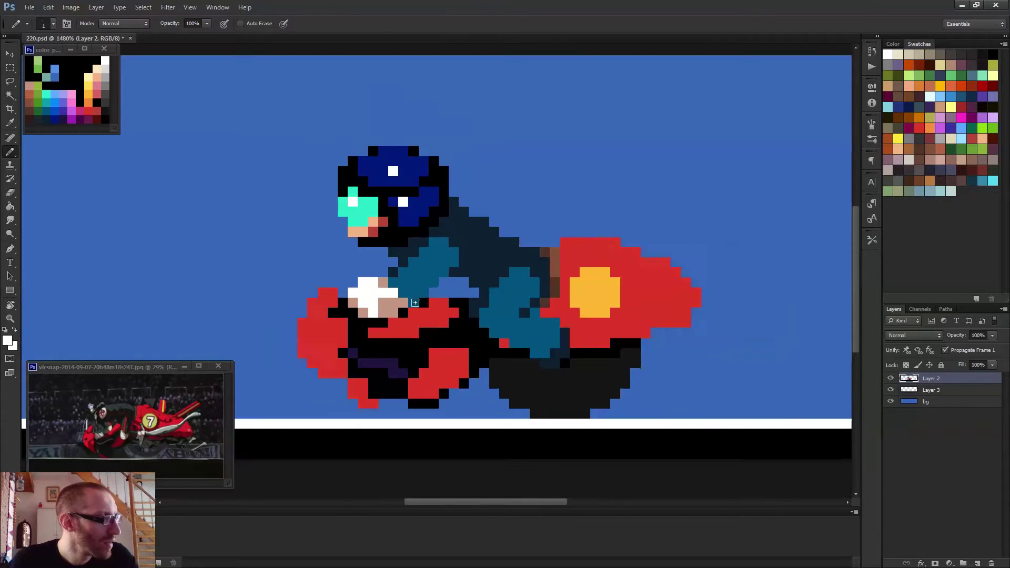
{"action": "scroll", "coordinate": [406, 315], "scroll_direction": "up", "scroll_amount": 2}
{"action": "scroll", "coordinate": [406, 315], "scroll_direction": "up", "scroll_amount": 3}
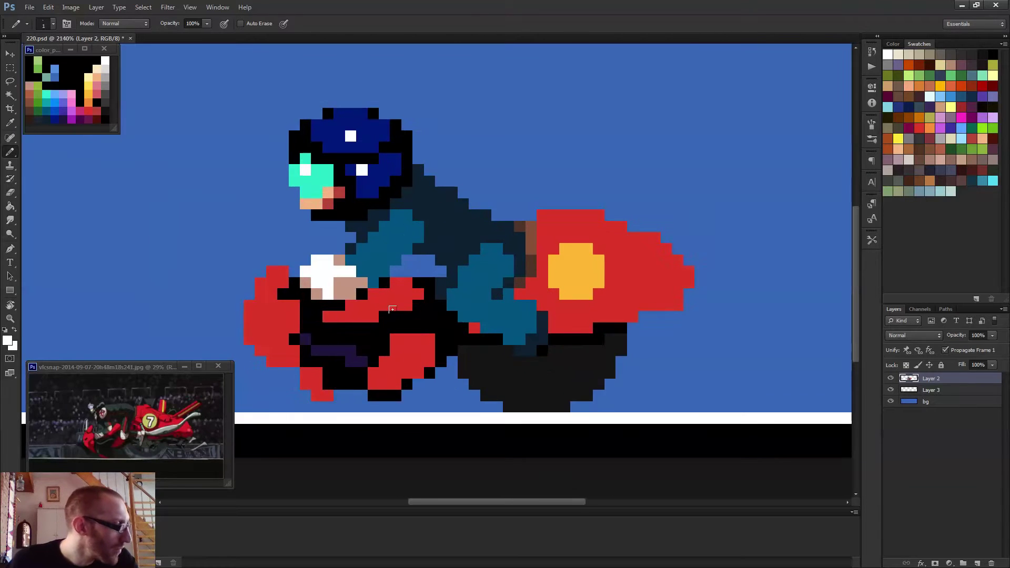
- Paint a two-by-two black patch into the glove's lower rear, keeping a tan pixel at the wrist behind it
{"action": "left_click", "coordinate": [332, 306], "text": "alt"}
{"action": "left_click", "coordinate": [350, 298]}
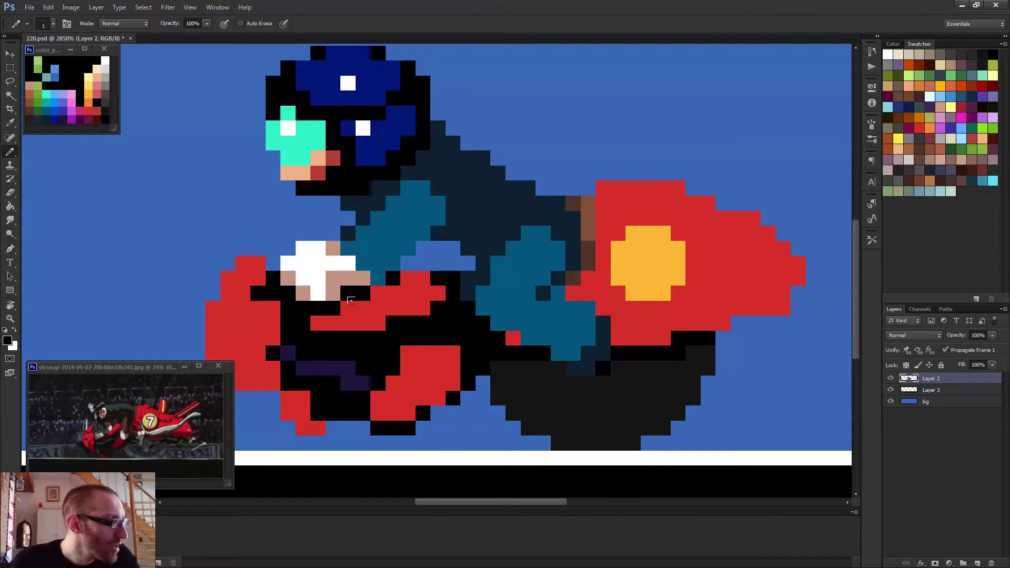
{"action": "left_click", "coordinate": [330, 272]}
{"action": "left_click", "coordinate": [357, 283], "text": "alt"}
{"action": "left_click", "coordinate": [348, 293]}
{"action": "scroll", "coordinate": [350, 291], "scroll_direction": "down", "scroll_amount": 2}
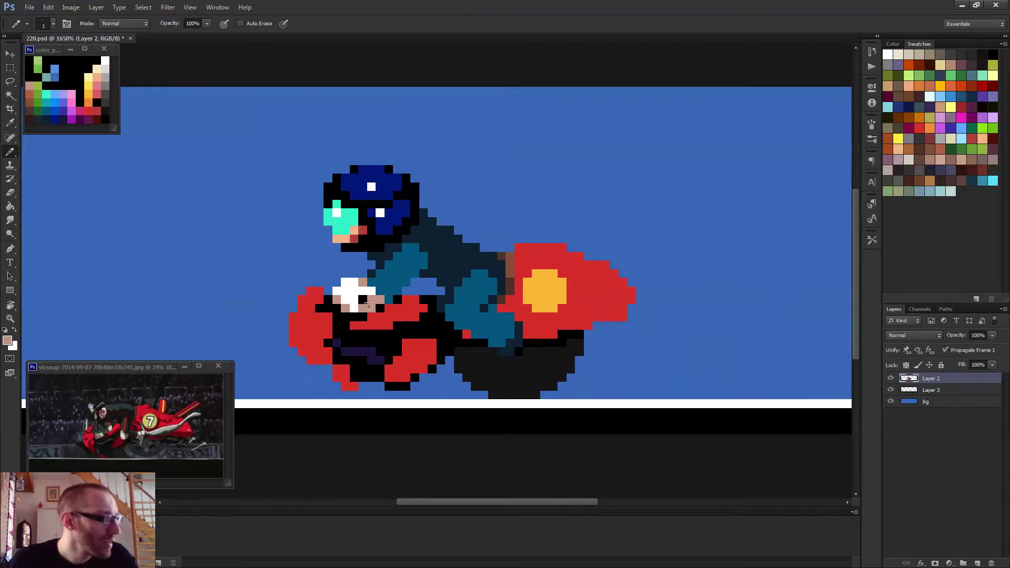
{"action": "left_click", "coordinate": [364, 299], "text": "alt"}
{"action": "left_click", "coordinate": [371, 301]}
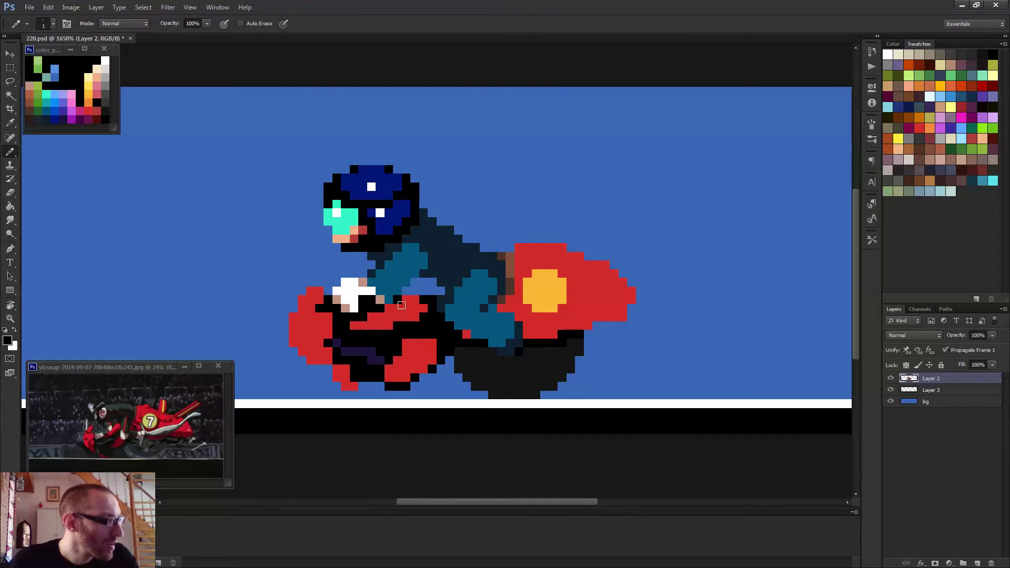
{"action": "scroll", "coordinate": [371, 301], "scroll_direction": "up", "scroll_amount": 2}
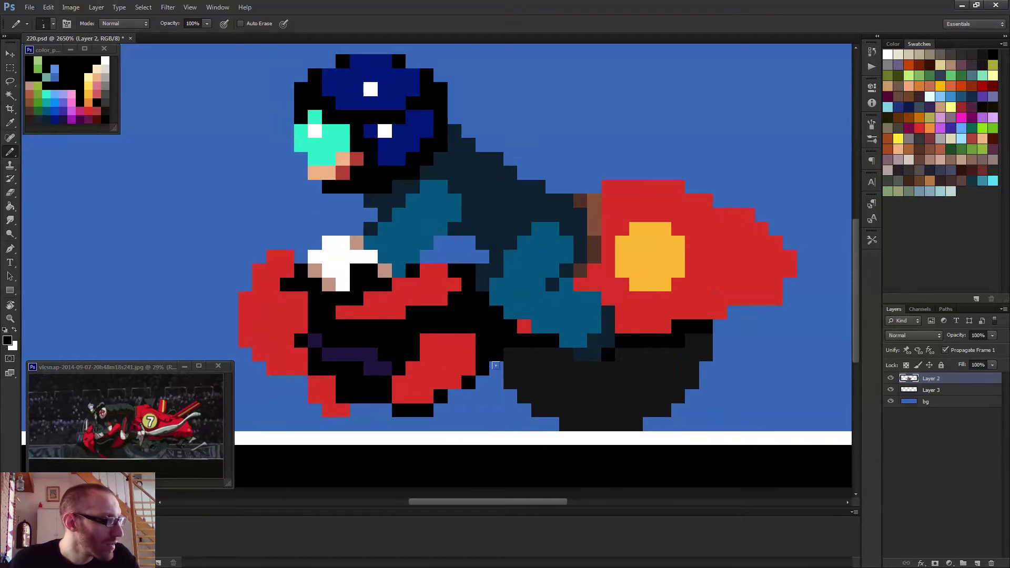
{"action": "scroll", "coordinate": [394, 284], "scroll_direction": "down", "scroll_amount": 2}
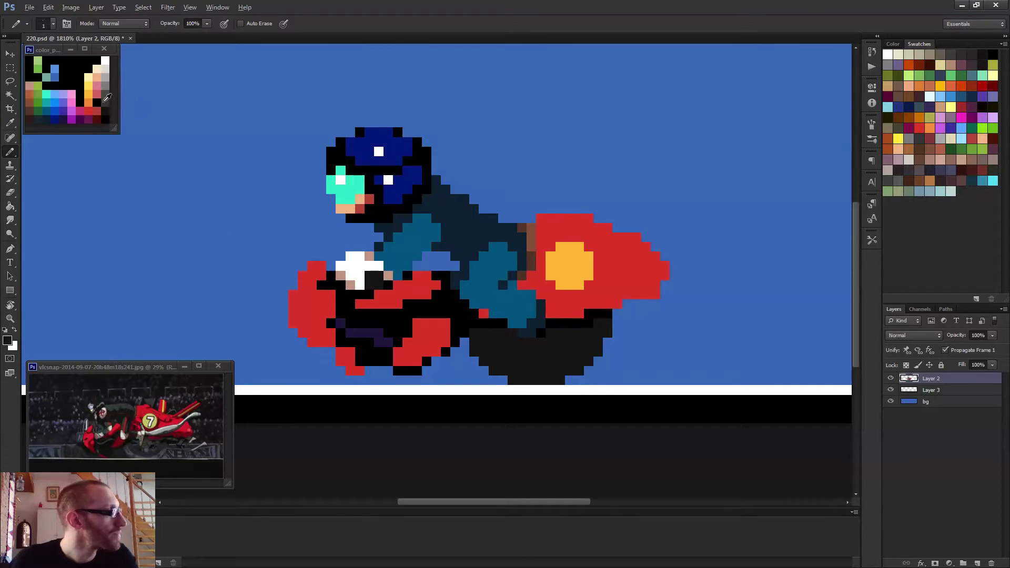
- Recolor the two-by-two patch in the glove dark gray from the palette and add a tan pixel above its rear corner
{"action": "left_click", "coordinate": [107, 98], "text": "alt"}
{"action": "scroll", "coordinate": [378, 280], "scroll_direction": "down", "scroll_amount": 1}
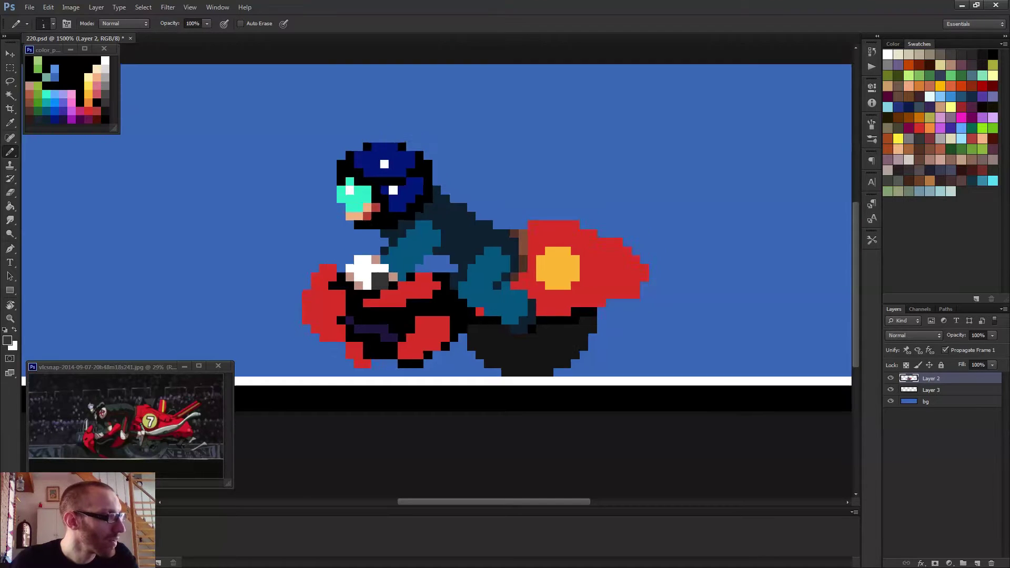
{"action": "scroll", "coordinate": [444, 312], "scroll_direction": "down", "scroll_amount": 4}
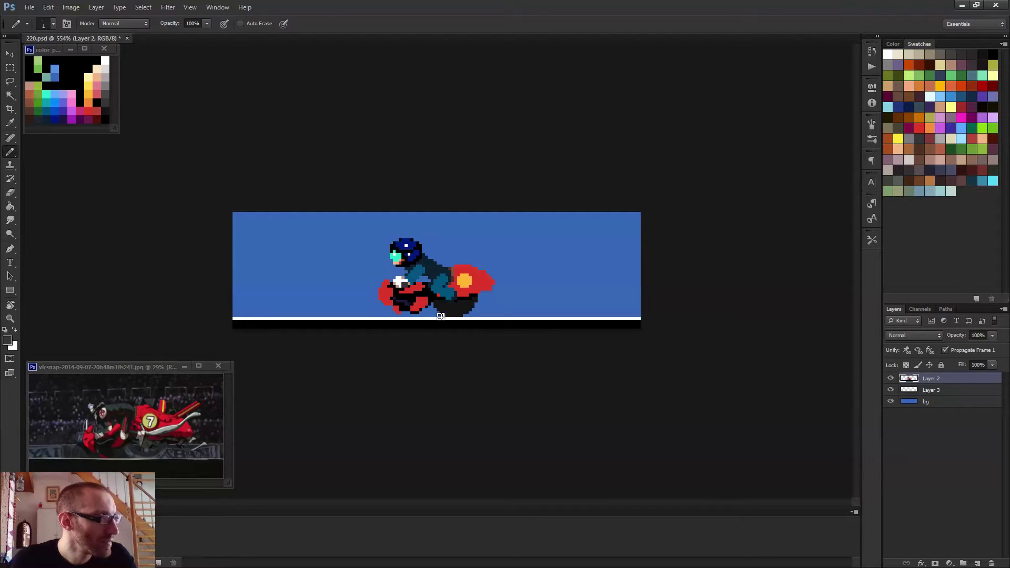
{"action": "scroll", "coordinate": [428, 305], "scroll_direction": "up", "scroll_amount": 4}
{"action": "left_click", "coordinate": [371, 288], "text": "alt"}
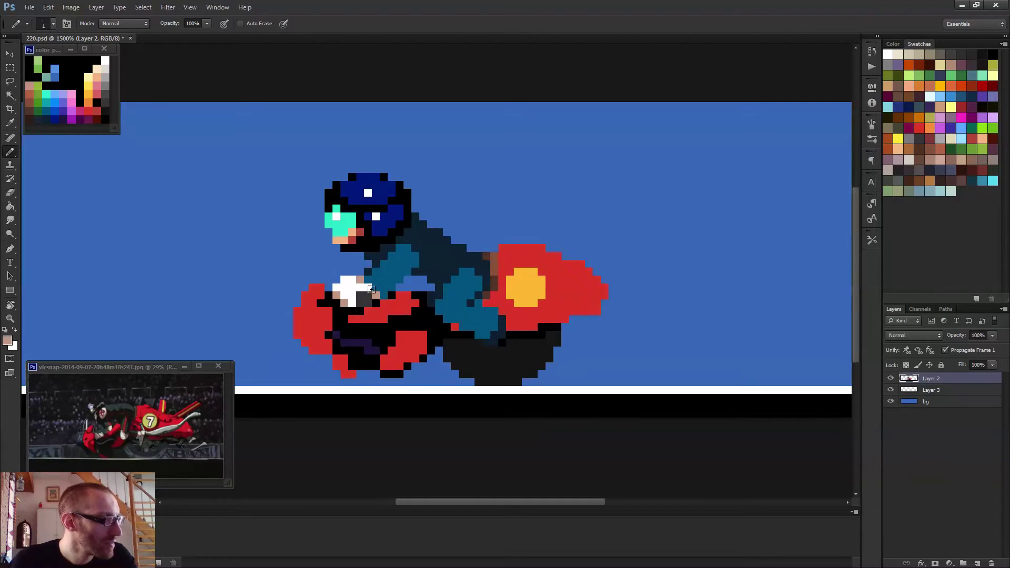
{"action": "left_click", "coordinate": [370, 289]}
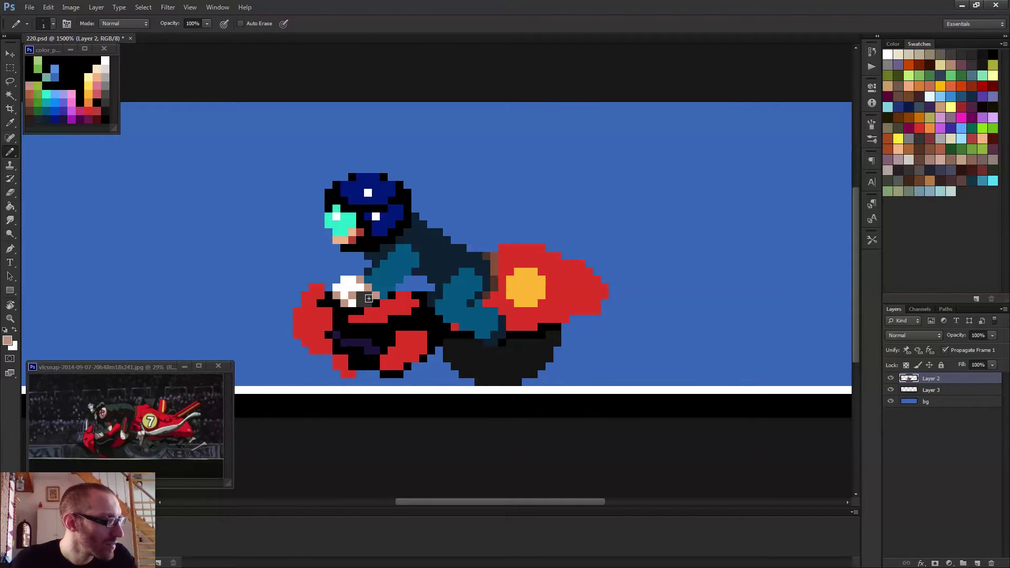
{"action": "scroll", "coordinate": [481, 309], "scroll_direction": "down", "scroll_amount": 4}
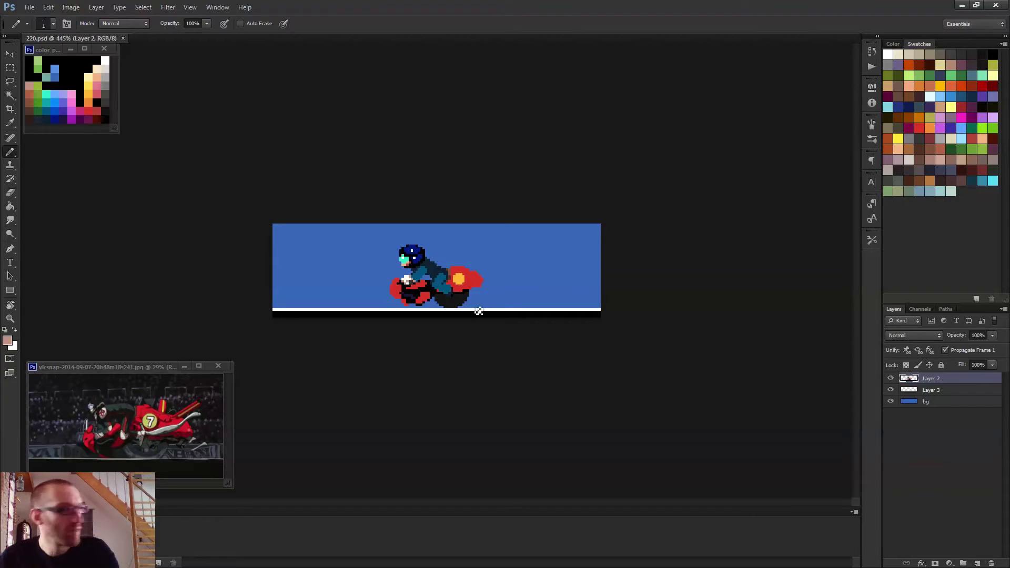
- Paint a dark gray highlight band along the lower curve of the near-black rear wheel
{"action": "scroll", "coordinate": [491, 301], "scroll_direction": "up", "scroll_amount": 4}
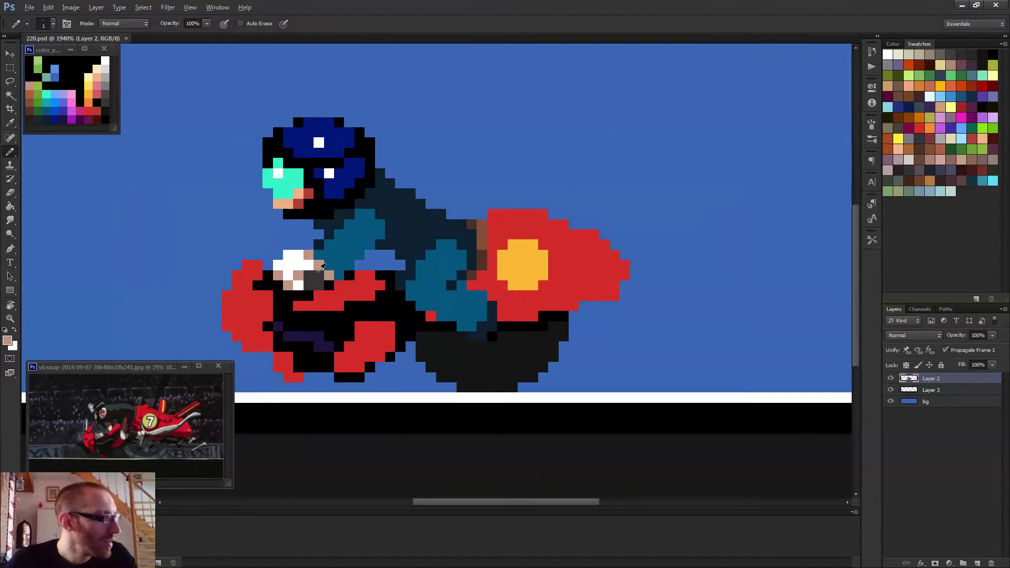
{"action": "scroll", "coordinate": [468, 347], "scroll_direction": "up", "scroll_amount": 2}
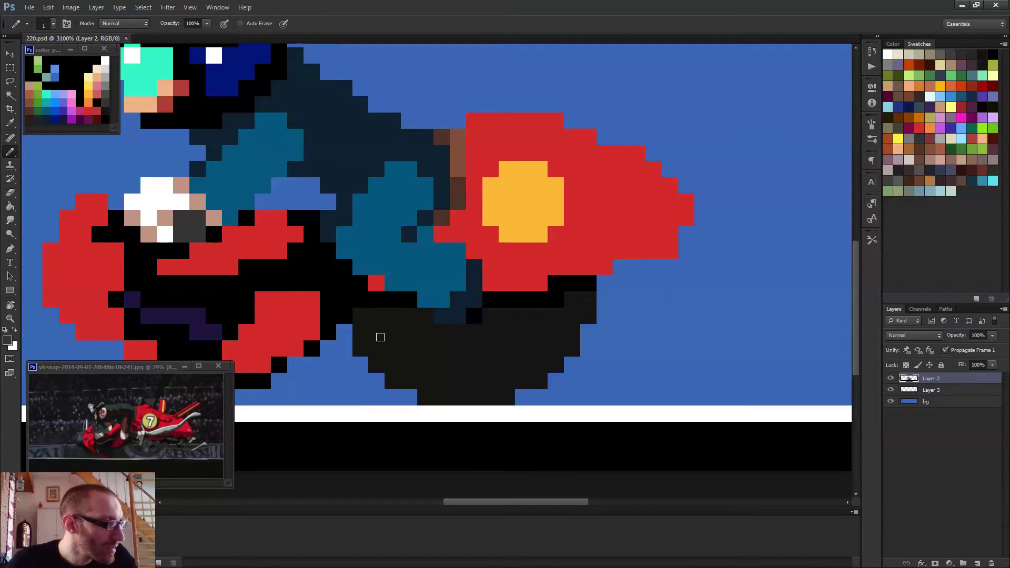
{"action": "left_click", "coordinate": [390, 350]}
{"action": "mouse_move", "coordinate": [389, 352]}
{"action": "left_mouse_down"}
{"action": "mouse_move", "coordinate": [418, 370]}
{"action": "mouse_move", "coordinate": [455, 370]}
{"action": "mouse_move", "coordinate": [538, 345]}
{"action": "left_mouse_up"}
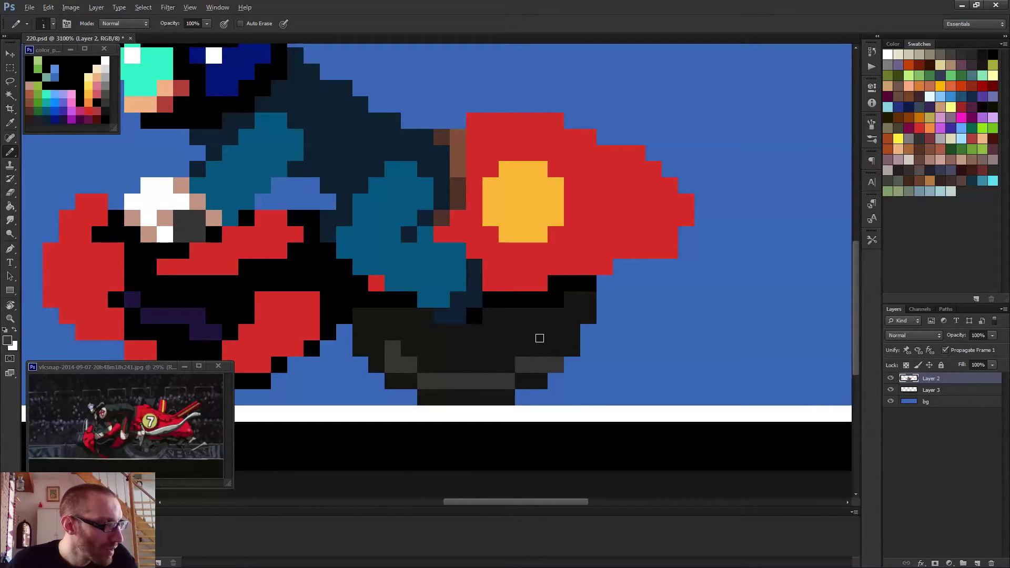
- Trim the ends of the wheel's gray band with the tire color and add one gray pixel higher on its front edge
{"action": "left_click", "coordinate": [539, 338], "text": "alt"}
{"action": "left_click", "coordinate": [556, 364]}
{"action": "left_click", "coordinate": [392, 348]}
{"action": "left_click", "coordinate": [408, 363], "text": "alt"}
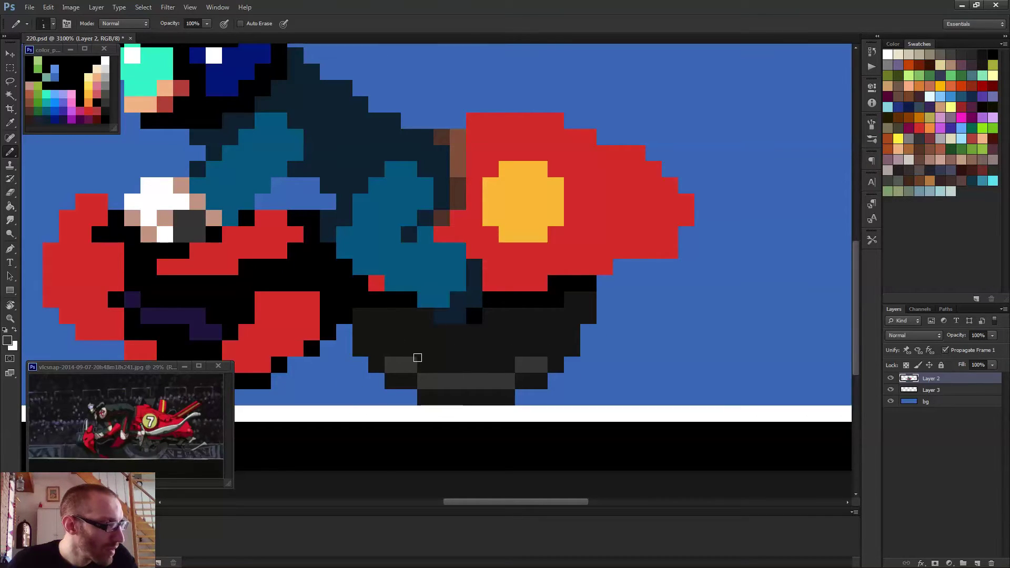
{"action": "left_click", "coordinate": [374, 346]}
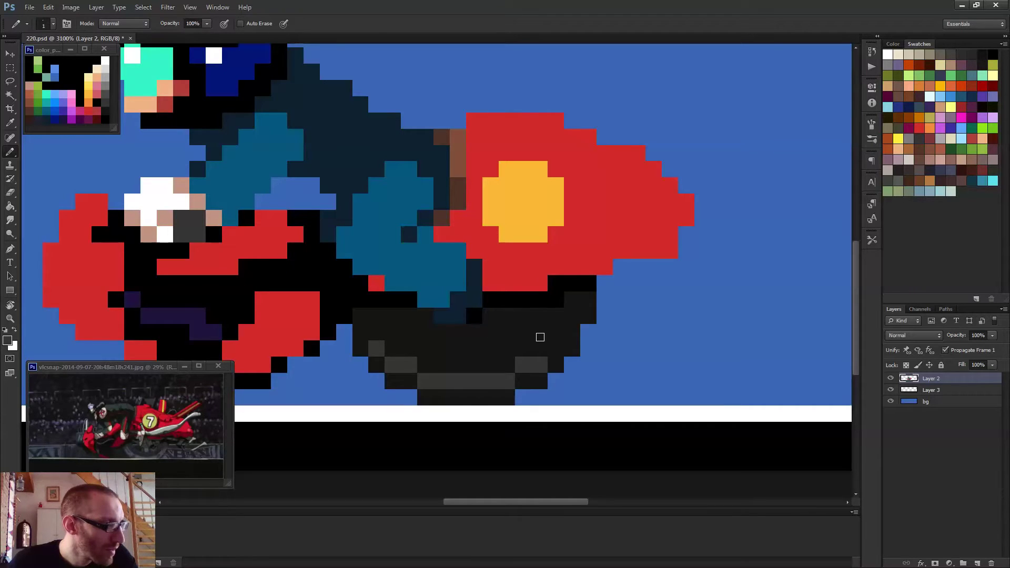
{"action": "scroll", "coordinate": [540, 336], "scroll_direction": "down", "scroll_amount": 6}
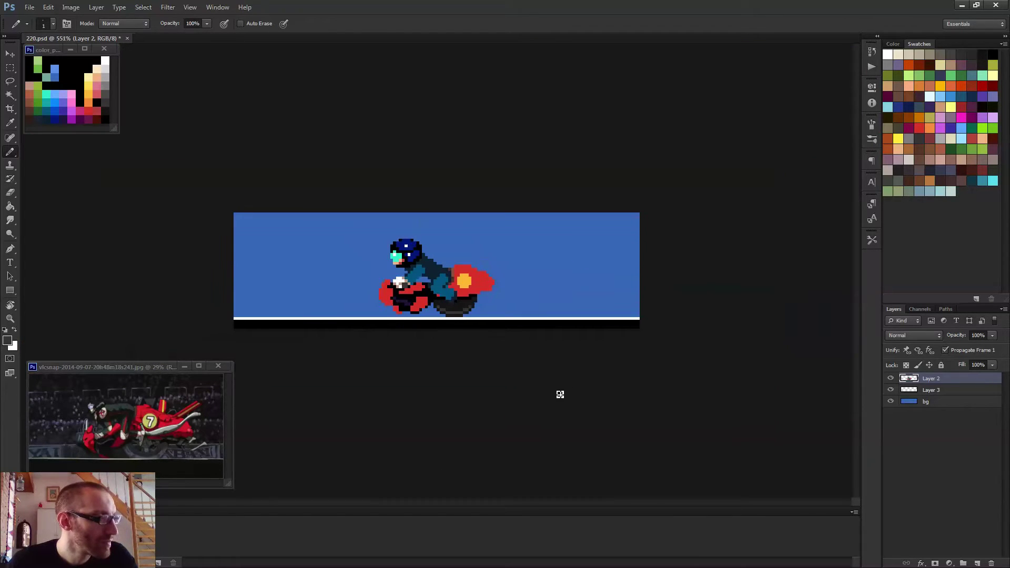
- Paint black patches inside the near-black rear wheel, in its rear, center and front parts, to suggest the hub openings
{"action": "scroll", "coordinate": [445, 336], "scroll_direction": "up", "scroll_amount": 5}
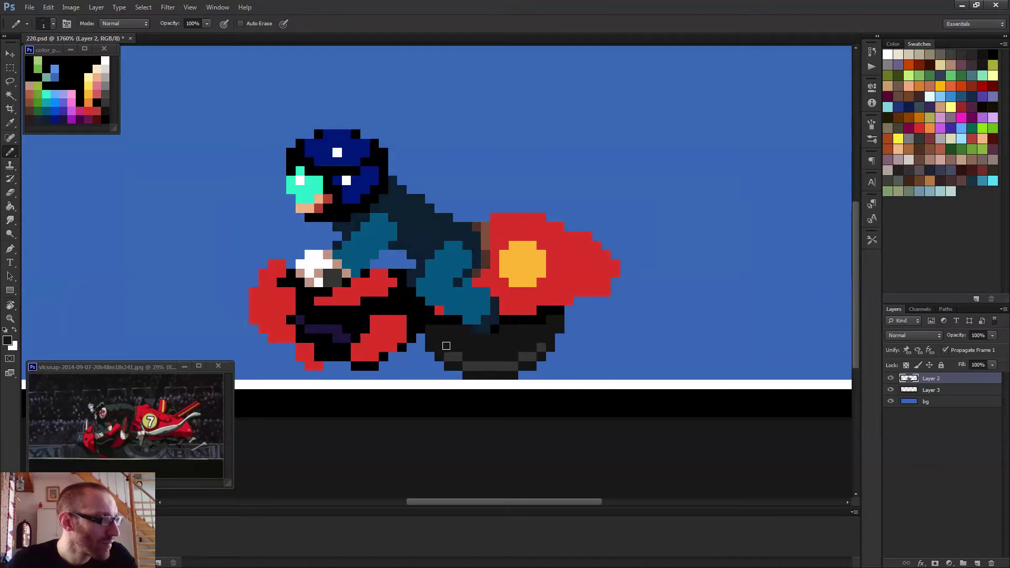
{"action": "scroll", "coordinate": [586, 365], "scroll_direction": "down", "scroll_amount": 2}
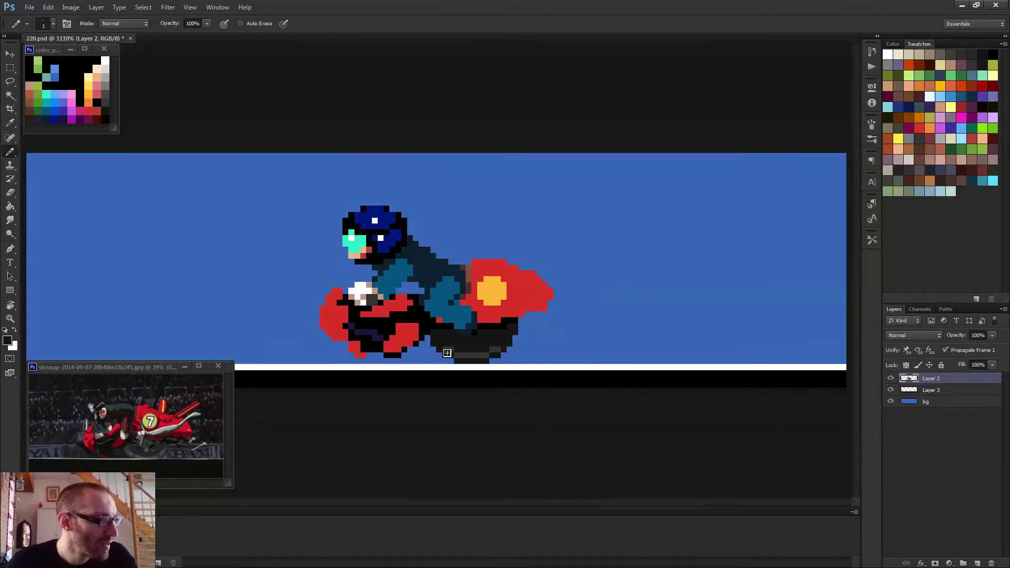
{"action": "scroll", "coordinate": [474, 361], "scroll_direction": "down", "scroll_amount": 2}
{"action": "scroll", "coordinate": [496, 367], "scroll_direction": "down", "scroll_amount": 2}
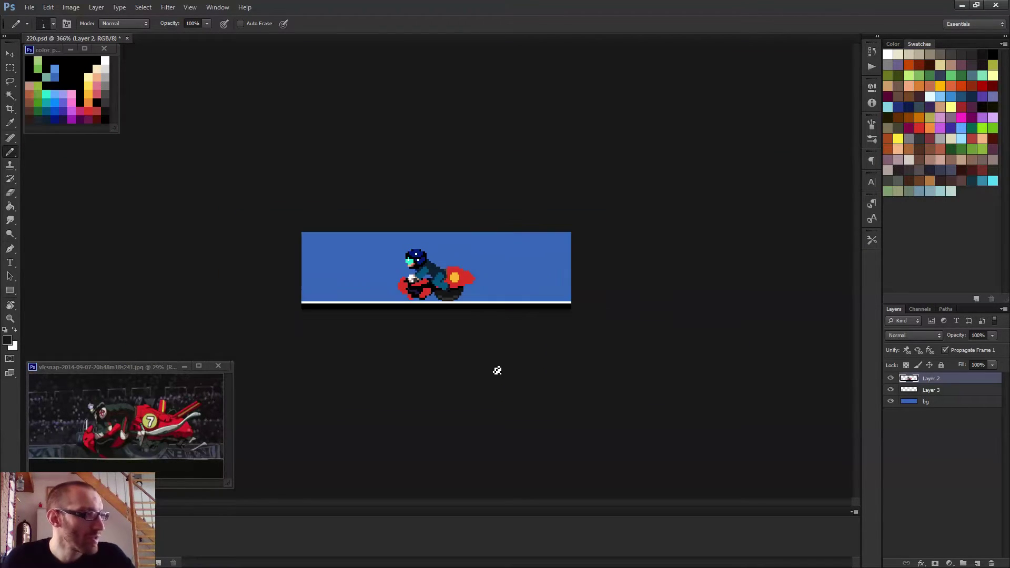
{"action": "scroll", "coordinate": [462, 355], "scroll_direction": "up", "scroll_amount": 2}
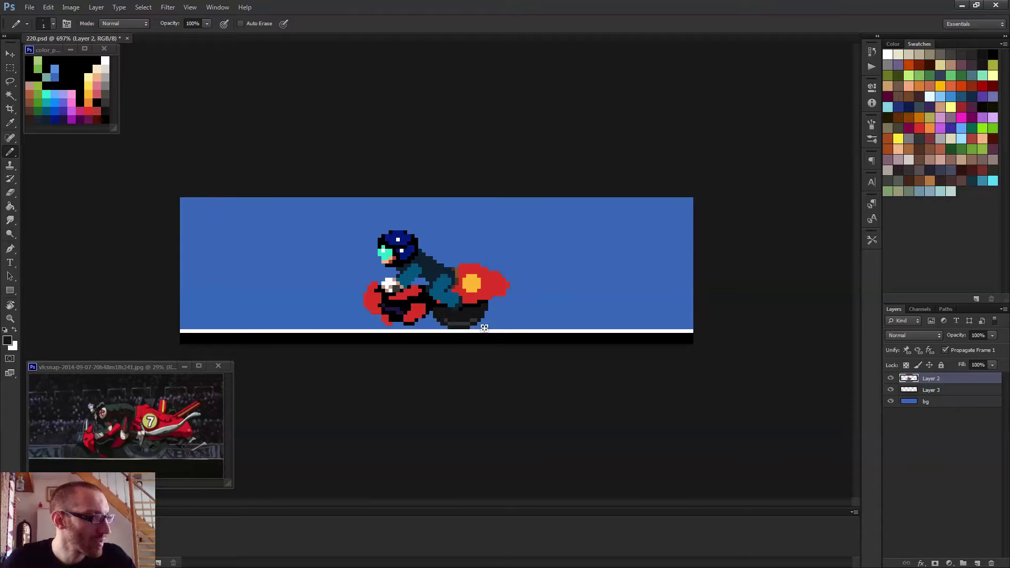
{"action": "scroll", "coordinate": [542, 347], "scroll_direction": "down", "scroll_amount": 2}
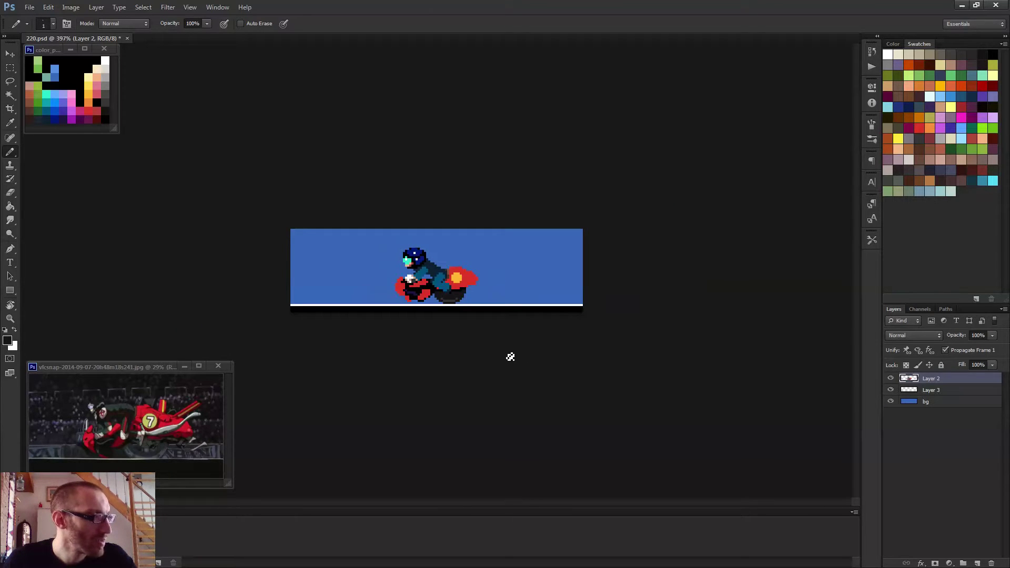
{"action": "scroll", "coordinate": [478, 301], "scroll_direction": "up", "scroll_amount": 6}
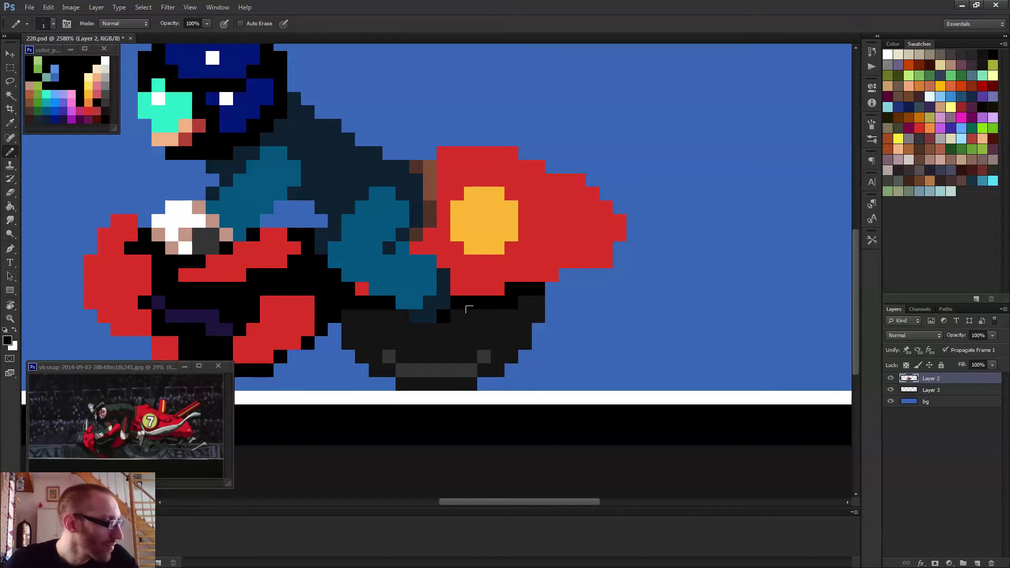
{"action": "mouse_move", "coordinate": [471, 329]}
{"action": "left_mouse_down"}
{"action": "mouse_move", "coordinate": [484, 343]}
{"action": "mouse_move", "coordinate": [497, 330]}
{"action": "left_mouse_up"}
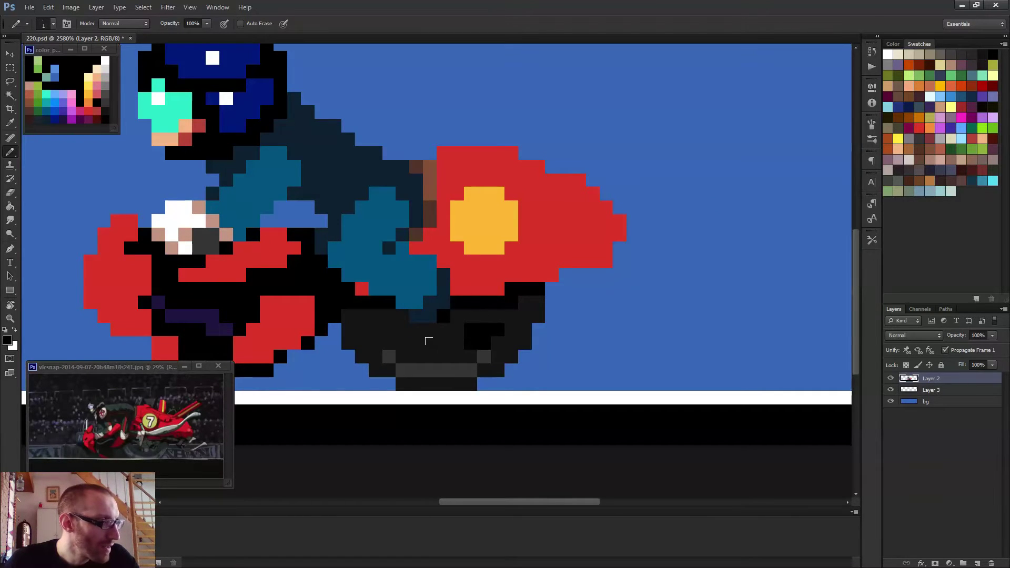
{"action": "mouse_move", "coordinate": [426, 337]}
{"action": "left_mouse_down"}
{"action": "mouse_move", "coordinate": [393, 324]}
{"action": "mouse_move", "coordinate": [418, 324]}
{"action": "mouse_move", "coordinate": [420, 336]}
{"action": "mouse_move", "coordinate": [395, 328]}
{"action": "mouse_move", "coordinate": [412, 344]}
{"action": "left_mouse_up"}
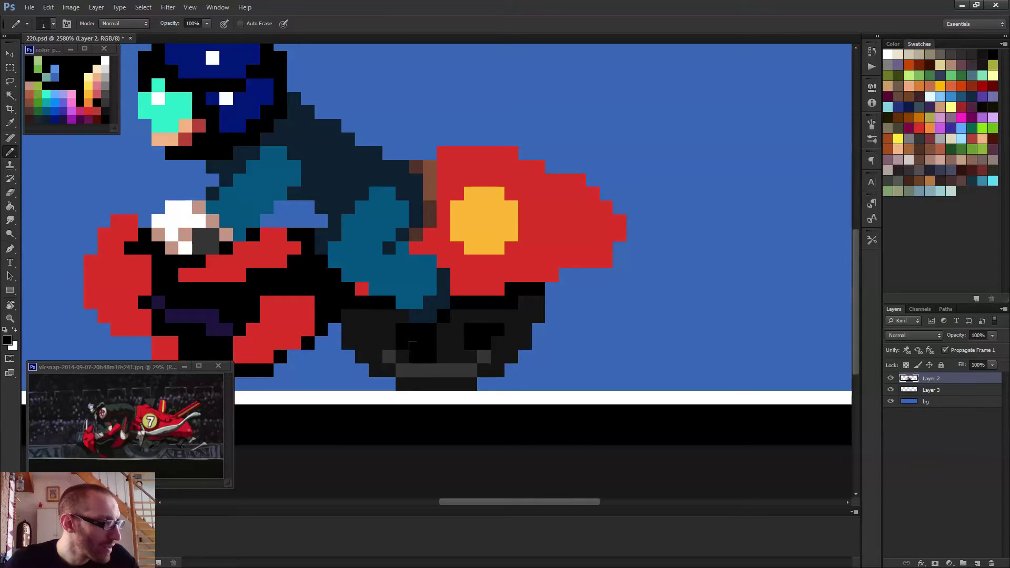
{"action": "left_click", "coordinate": [374, 327]}
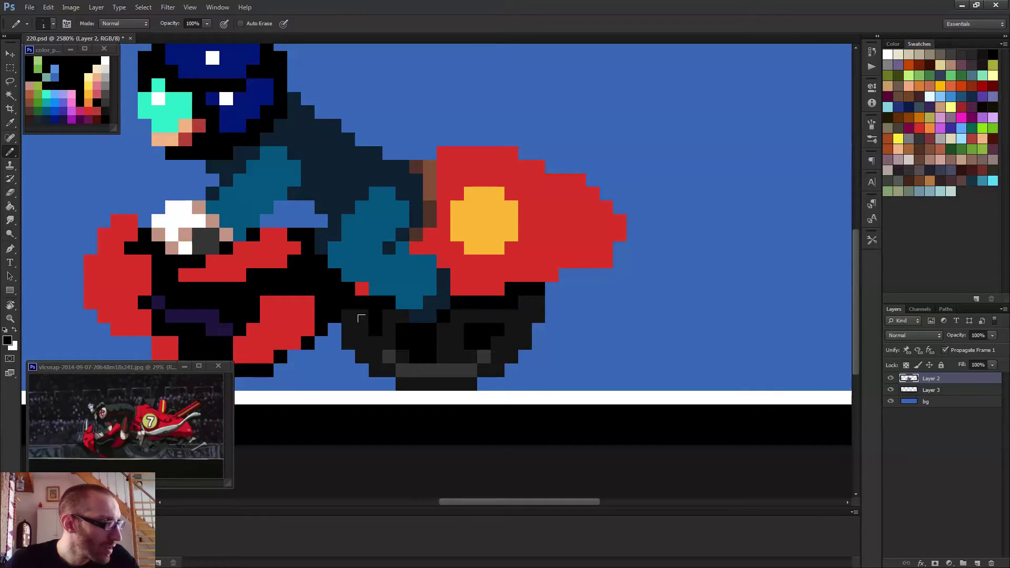
- Check the whole sprite at reduced size and save the document
{"action": "scroll", "coordinate": [358, 314], "scroll_direction": "down", "scroll_amount": 4}
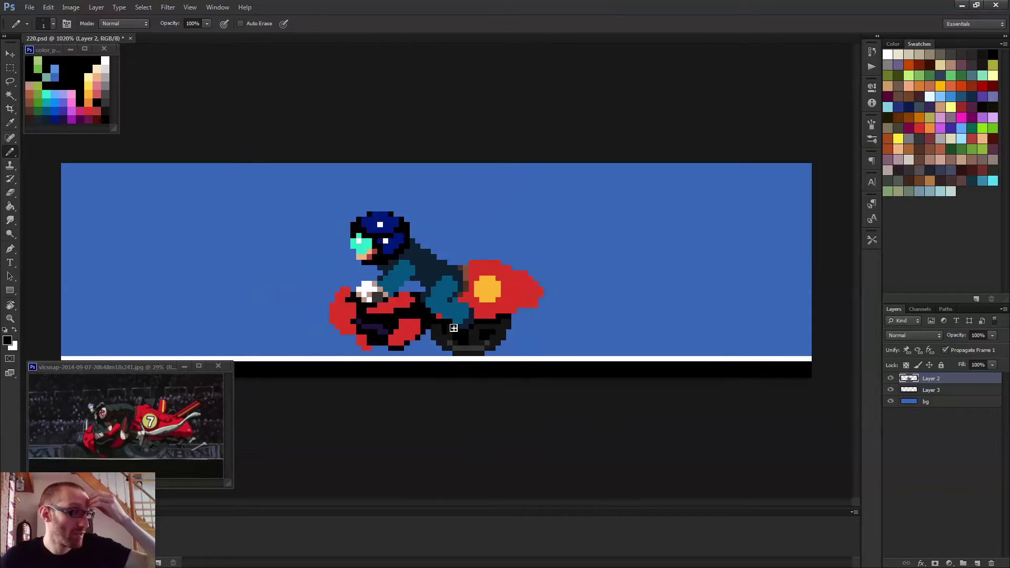
{"action": "scroll", "coordinate": [496, 331], "scroll_direction": "down", "scroll_amount": 1}
{"action": "scroll", "coordinate": [488, 329], "scroll_direction": "up", "scroll_amount": 2}
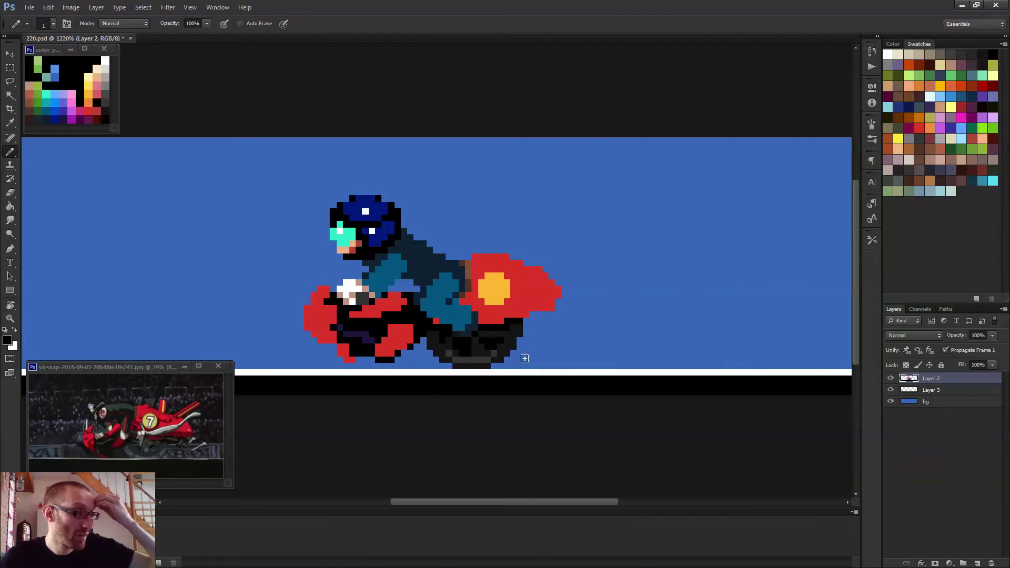
{"action": "scroll", "coordinate": [526, 361], "scroll_direction": "down", "scroll_amount": 1}
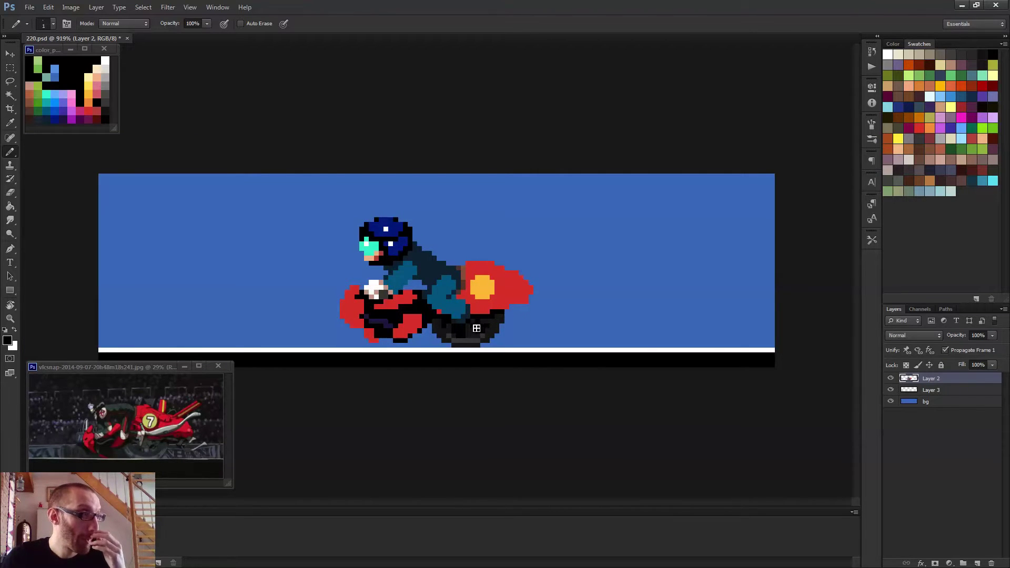
{"action": "scroll", "coordinate": [528, 363], "scroll_direction": "down", "scroll_amount": 3}
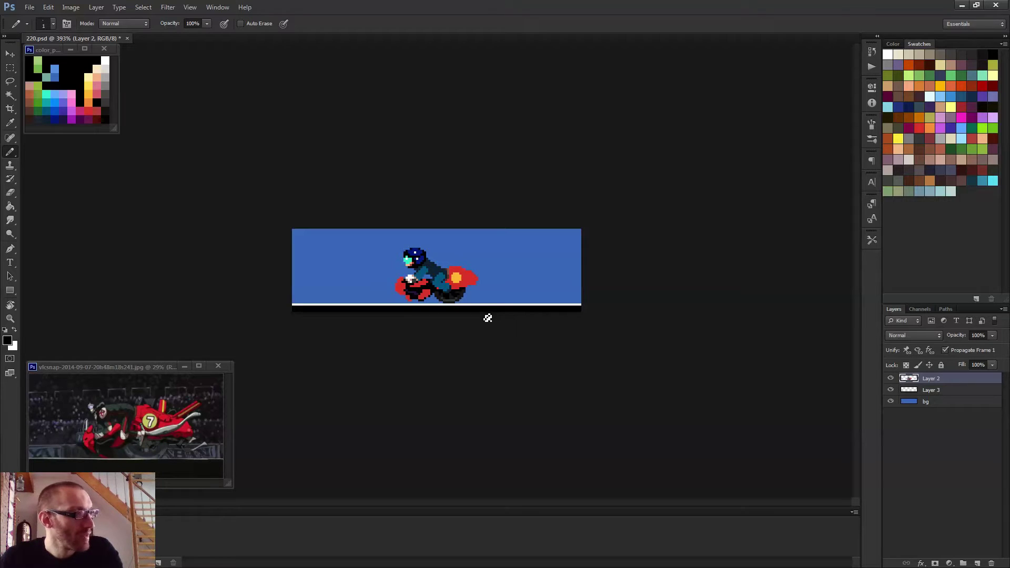
{"action": "scroll", "coordinate": [481, 322], "scroll_direction": "up", "scroll_amount": 2}
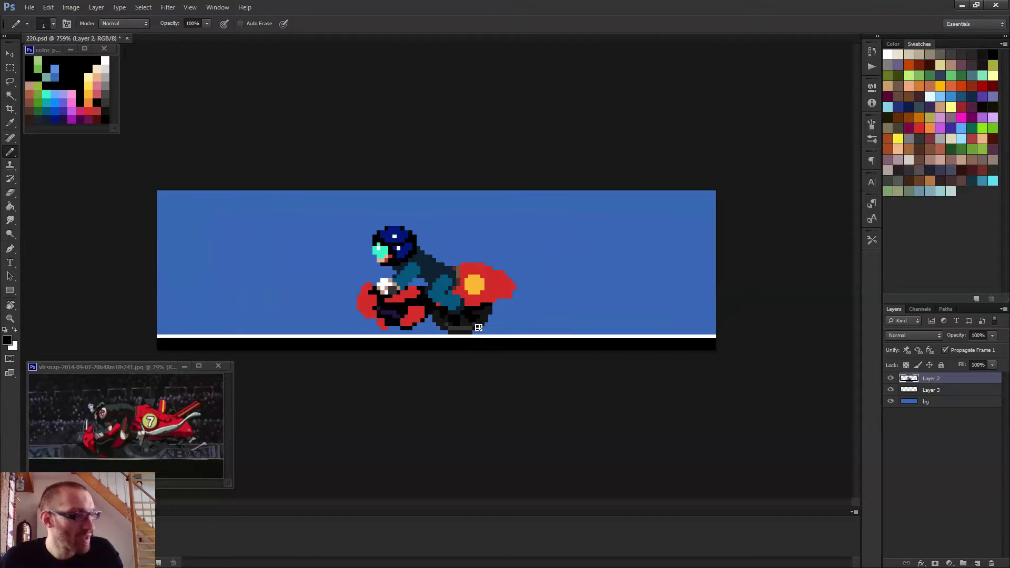
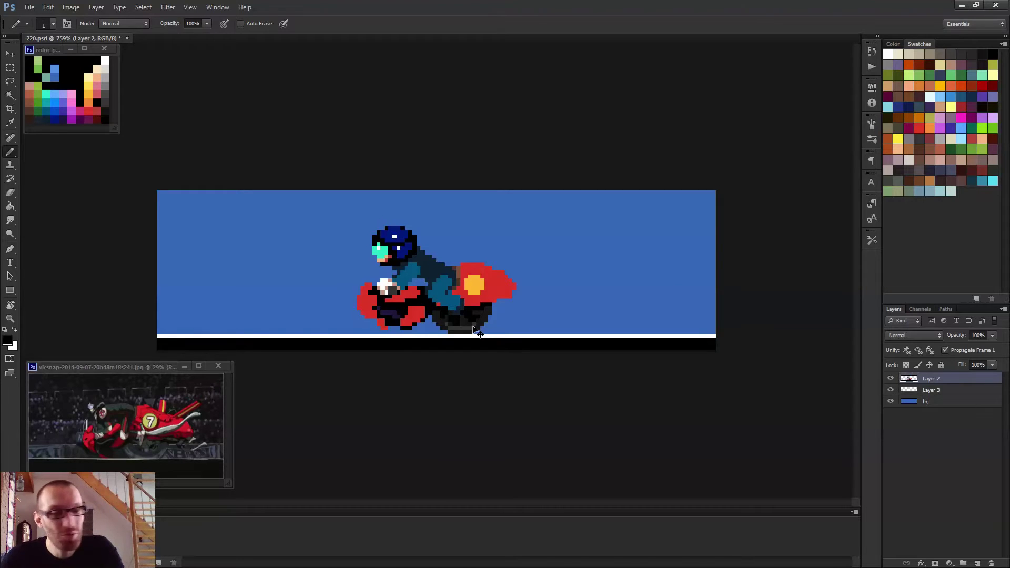
{"action": "key", "text": "ctrl+s"}
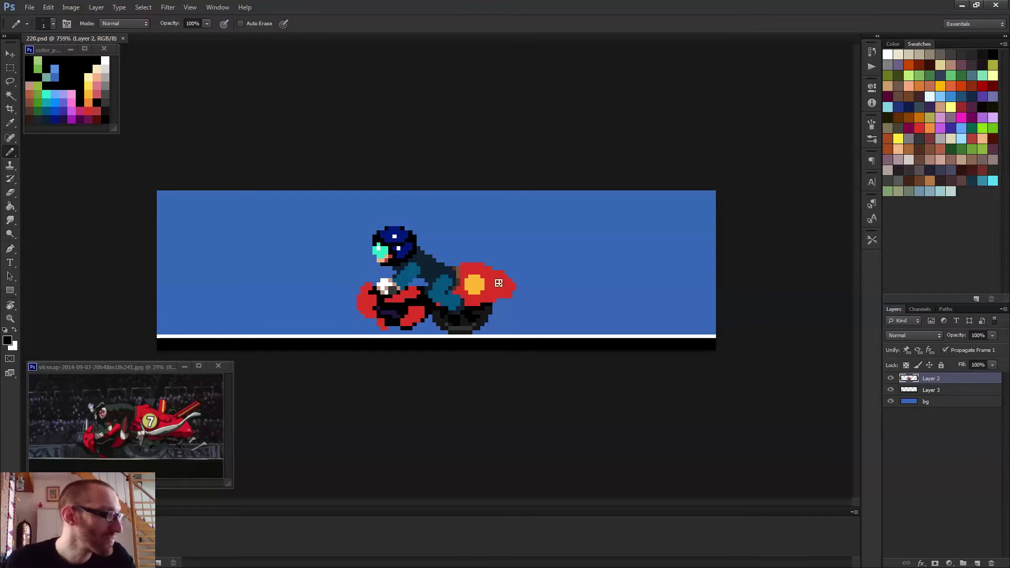
- Stamp a 4 px tan pad on the rider's elbow using the glove's tan, and add white highlight pixels along its upper edge
{"action": "scroll", "coordinate": [498, 282], "scroll_direction": "up", "scroll_amount": 3}
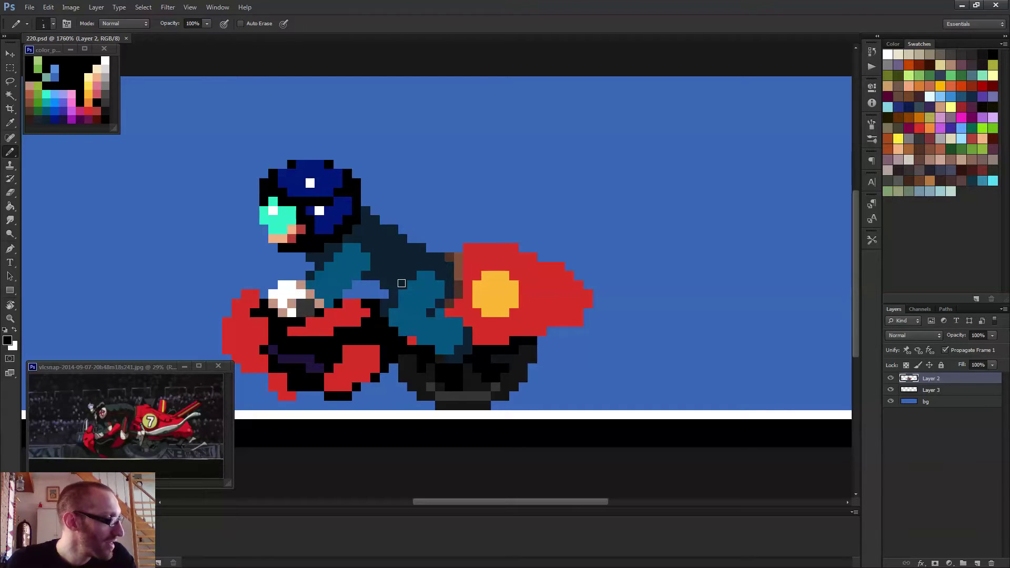
{"action": "left_click", "coordinate": [304, 286], "text": "alt"}
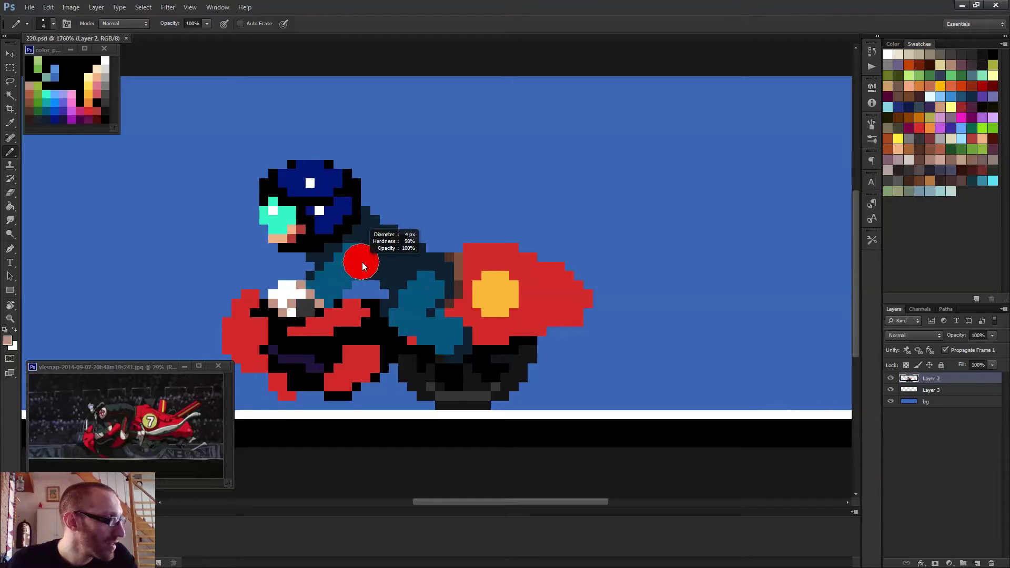
{"action": "left_click", "coordinate": [361, 261]}
{"action": "left_click", "coordinate": [301, 286], "text": "alt"}
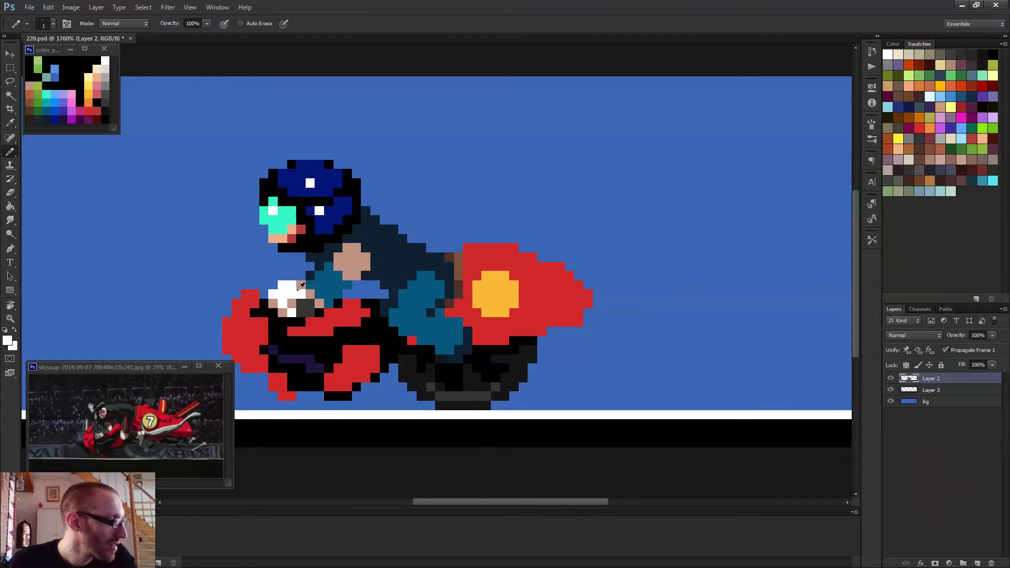
{"action": "left_click_drag", "start_coordinate": [352, 257], "coordinate": [347, 247]}
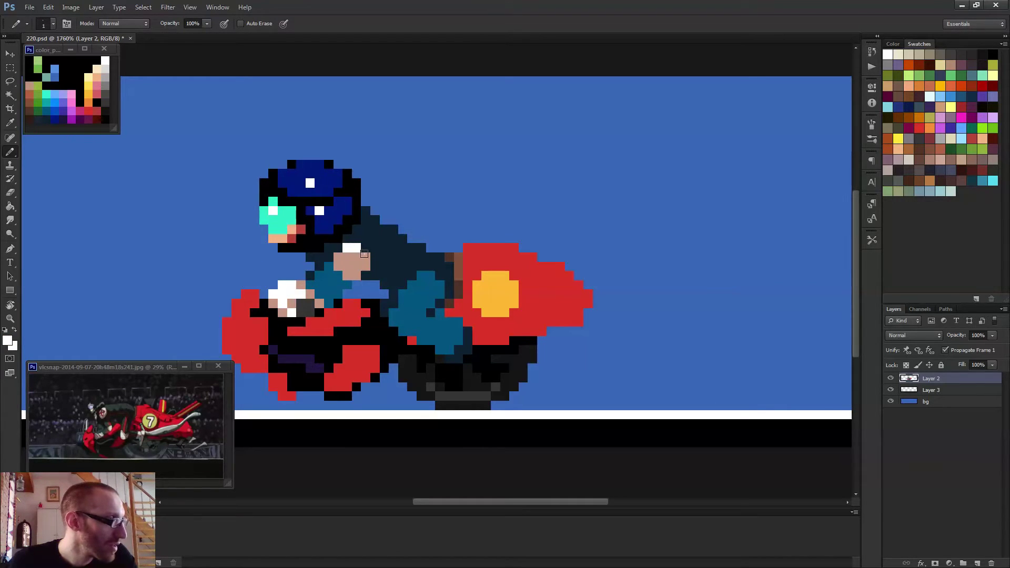
{"action": "left_click", "coordinate": [366, 257]}
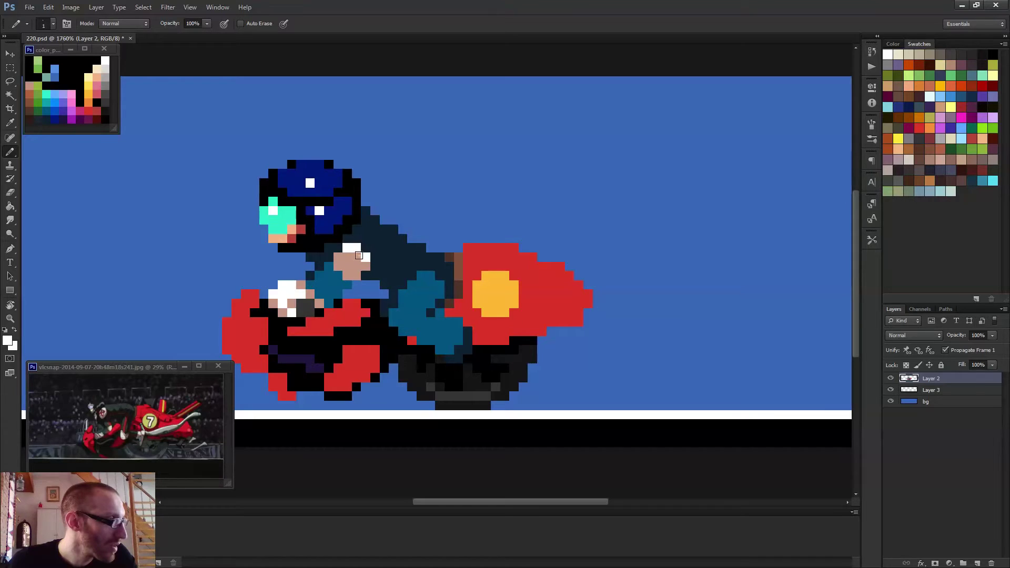
- Fill the middle of the elbow pad with dark red pixels from the palette and make the upper front one purple
{"action": "left_click", "coordinate": [102, 115], "text": "alt"}
{"action": "mouse_move", "coordinate": [355, 256]}
{"action": "left_mouse_down"}
{"action": "mouse_move", "coordinate": [345, 267]}
{"action": "mouse_move", "coordinate": [355, 255]}
{"action": "left_mouse_up"}
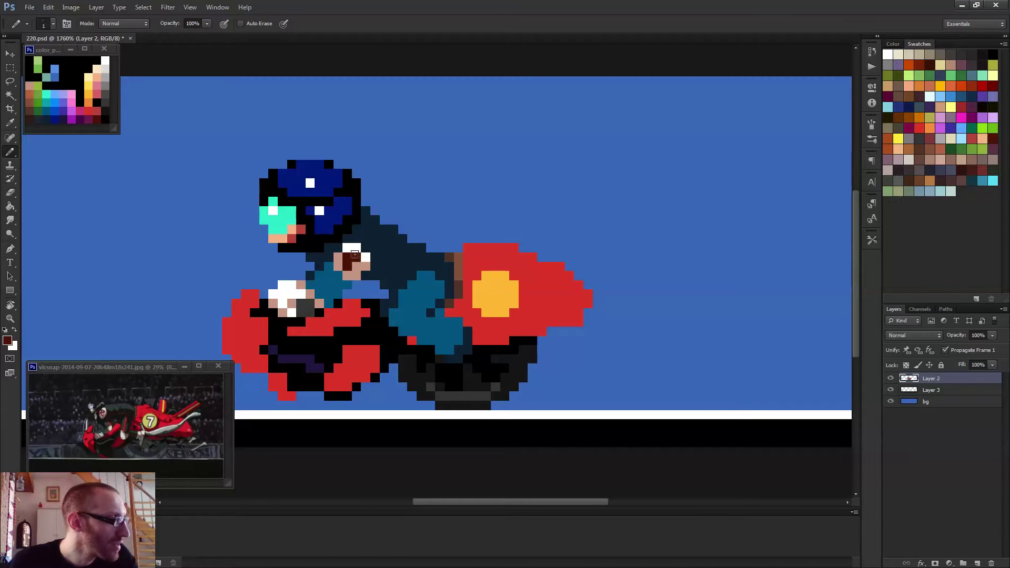
{"action": "scroll", "coordinate": [387, 282], "scroll_direction": "down", "scroll_amount": 1}
{"action": "scroll", "coordinate": [390, 285], "scroll_direction": "up", "scroll_amount": 1}
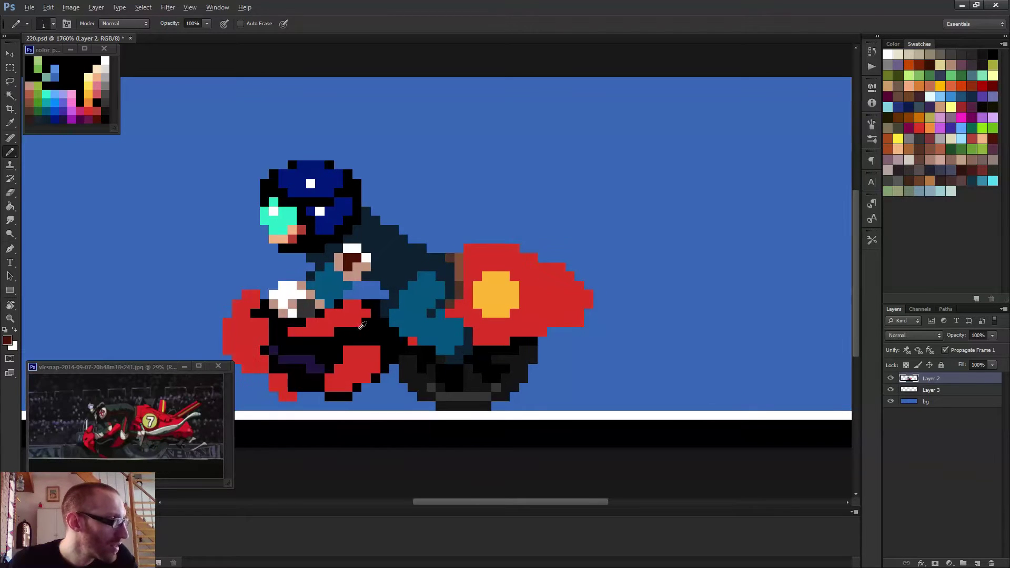
{"action": "left_click", "coordinate": [91, 118], "text": "alt"}
{"action": "scroll", "coordinate": [416, 279], "scroll_direction": "down", "scroll_amount": 2}
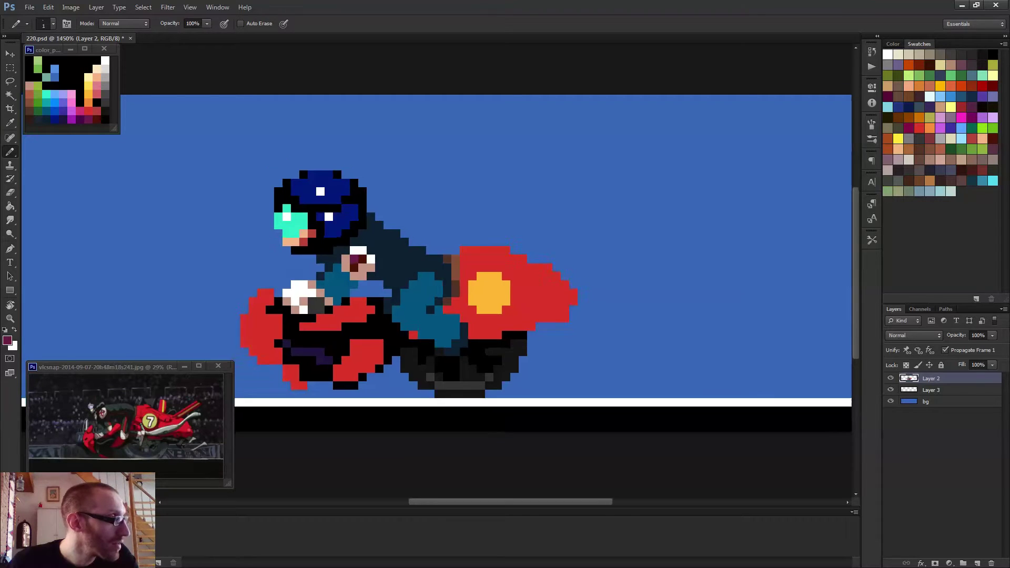
{"action": "scroll", "coordinate": [413, 271], "scroll_direction": "up", "scroll_amount": 2}
- Paint a tan knee pad down the front edge of the rider's bent leg, using the elbow pad's tan
{"action": "left_click", "coordinate": [406, 260], "text": "alt"}
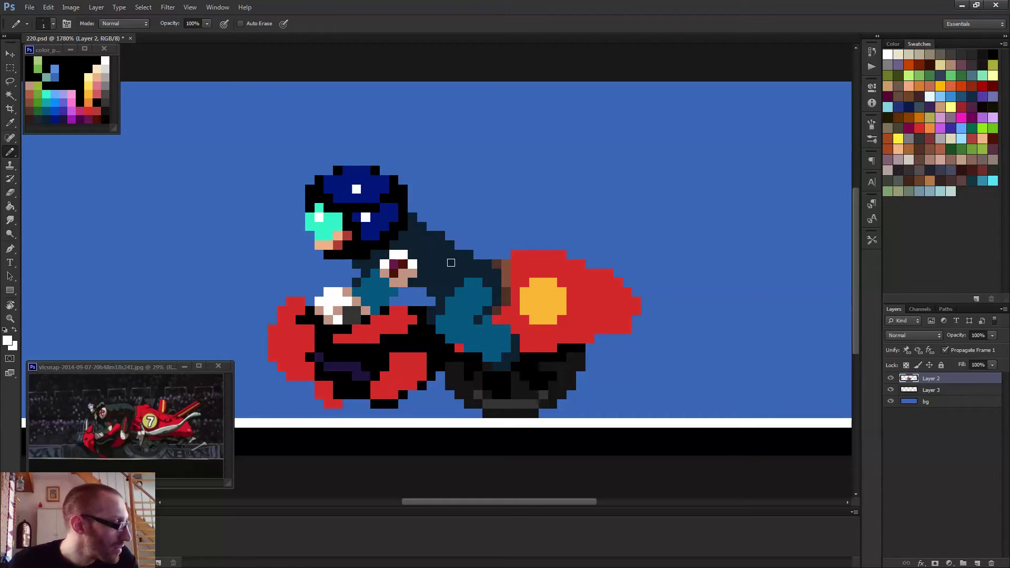
{"action": "scroll", "coordinate": [409, 298], "scroll_direction": "up", "scroll_amount": 2}
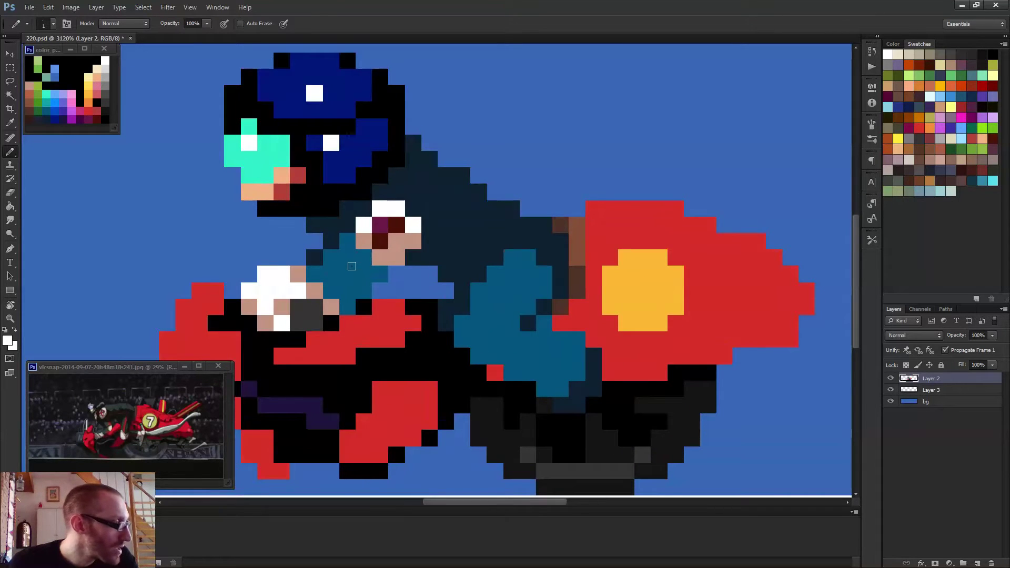
{"action": "left_click", "coordinate": [400, 243], "text": "alt"}
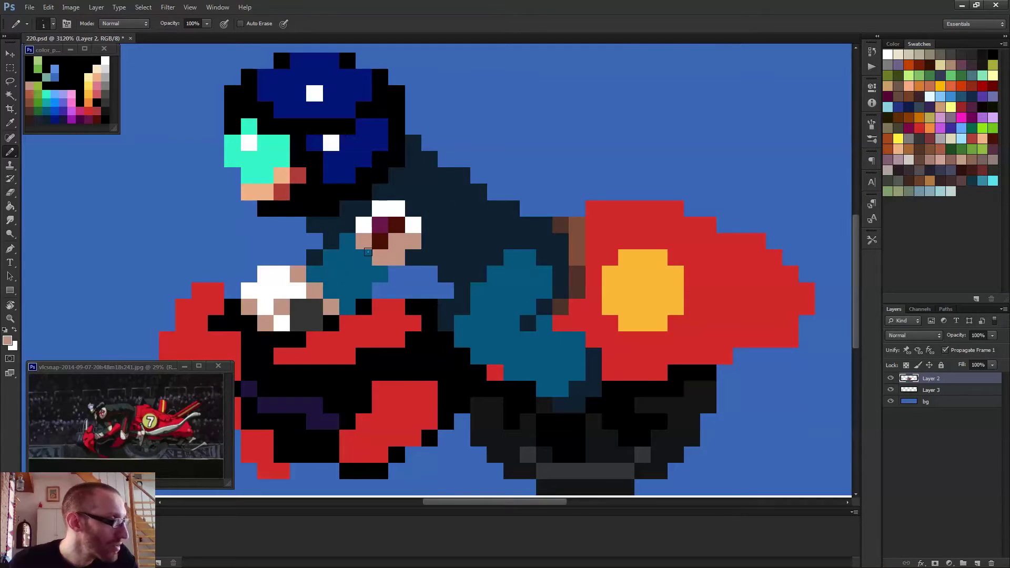
{"action": "mouse_move", "coordinate": [456, 318]}
{"action": "left_mouse_down"}
{"action": "mouse_move", "coordinate": [473, 340]}
{"action": "mouse_move", "coordinate": [485, 316]}
{"action": "mouse_move", "coordinate": [482, 342]}
{"action": "mouse_move", "coordinate": [505, 337]}
{"action": "left_mouse_up"}
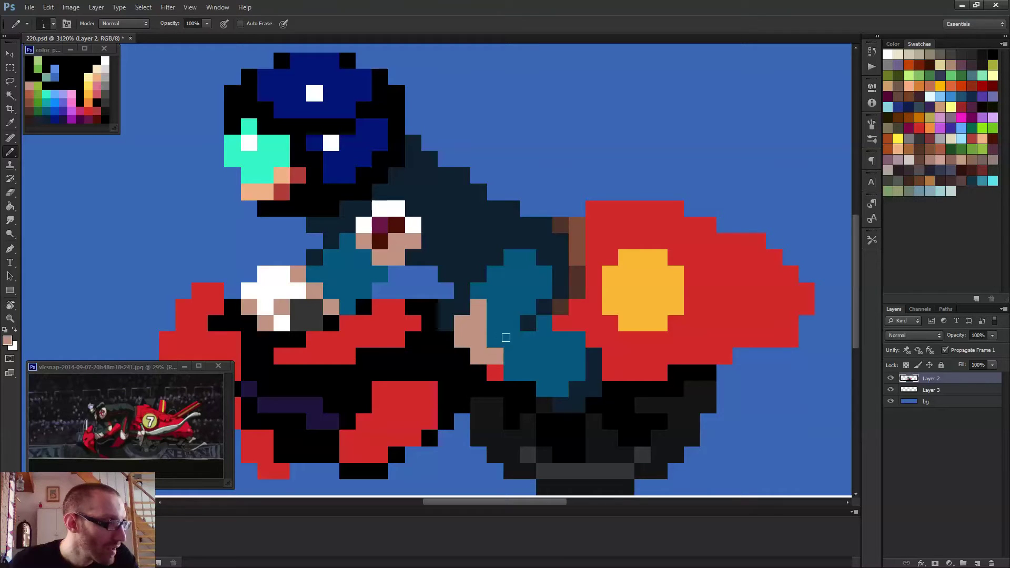
- Shade the teal sleeve just below the elbow pad with the suit's dark navy
{"action": "scroll", "coordinate": [354, 266], "scroll_direction": "down", "scroll_amount": 5}
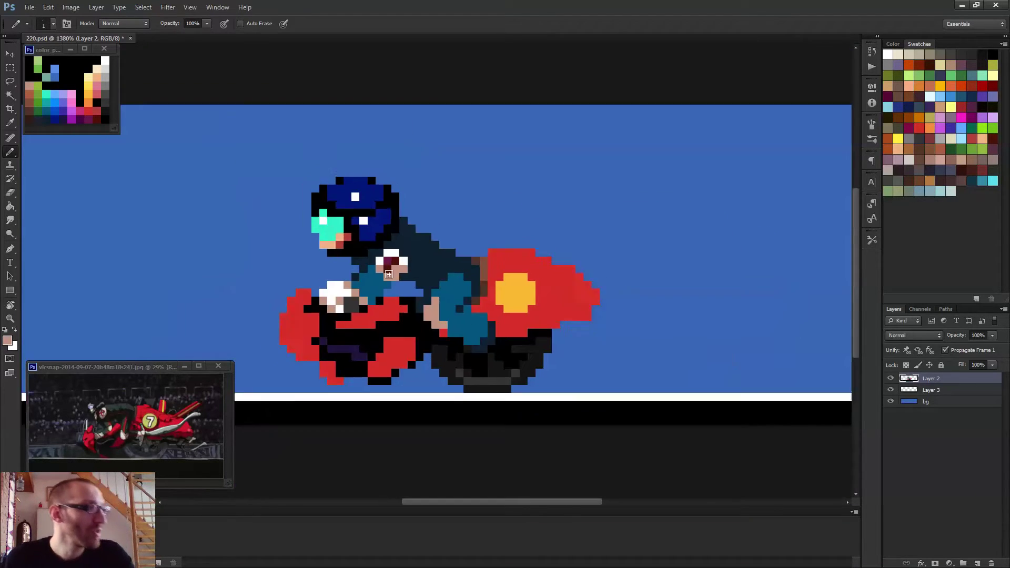
{"action": "scroll", "coordinate": [353, 266], "scroll_direction": "up", "scroll_amount": 2}
{"action": "scroll", "coordinate": [375, 271], "scroll_direction": "up", "scroll_amount": 2}
{"action": "left_click", "coordinate": [352, 275], "text": "alt"}
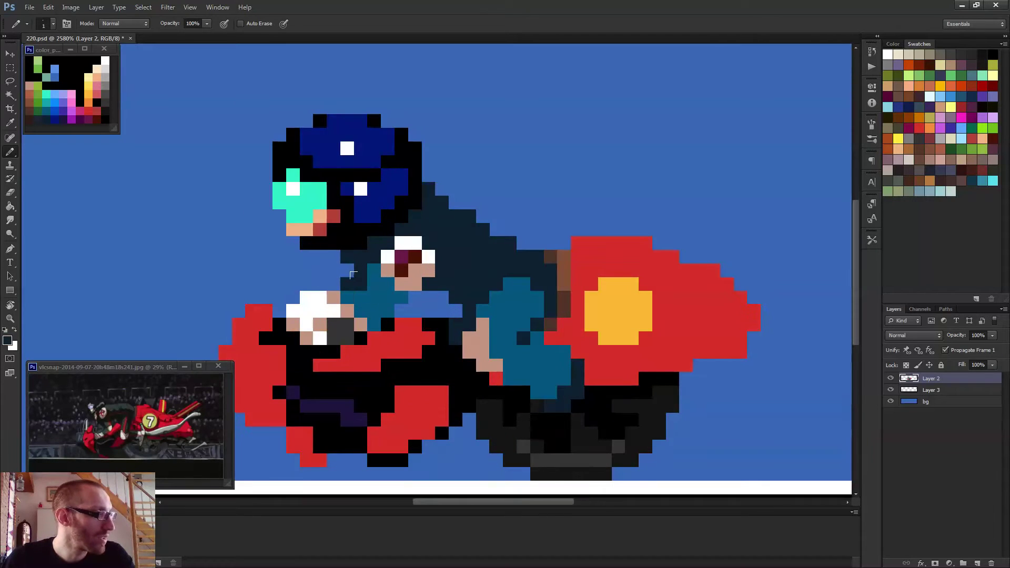
{"action": "scroll", "coordinate": [378, 284], "scroll_direction": "down", "scroll_amount": 5}
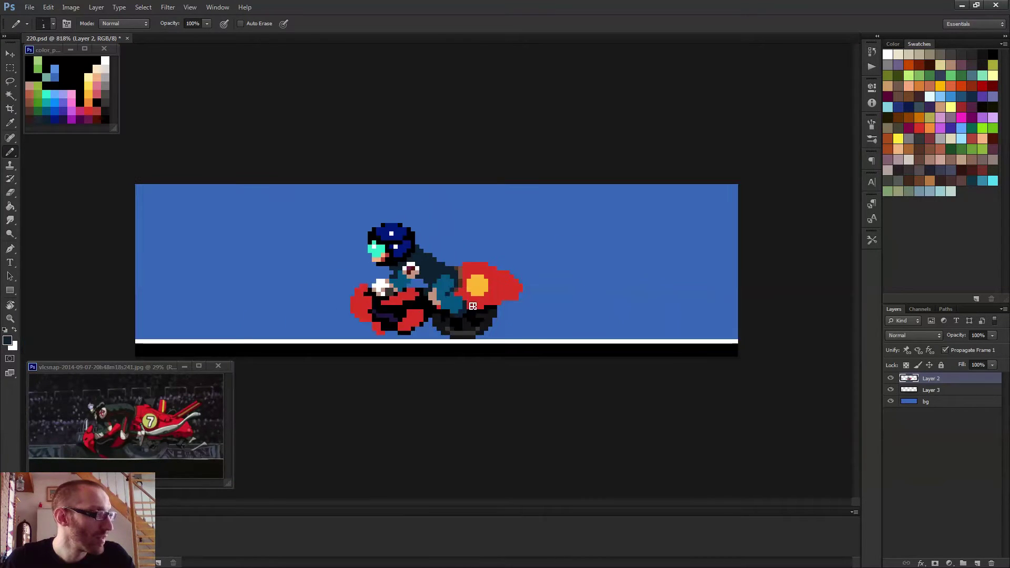
{"action": "scroll", "coordinate": [410, 287], "scroll_direction": "up", "scroll_amount": 3}
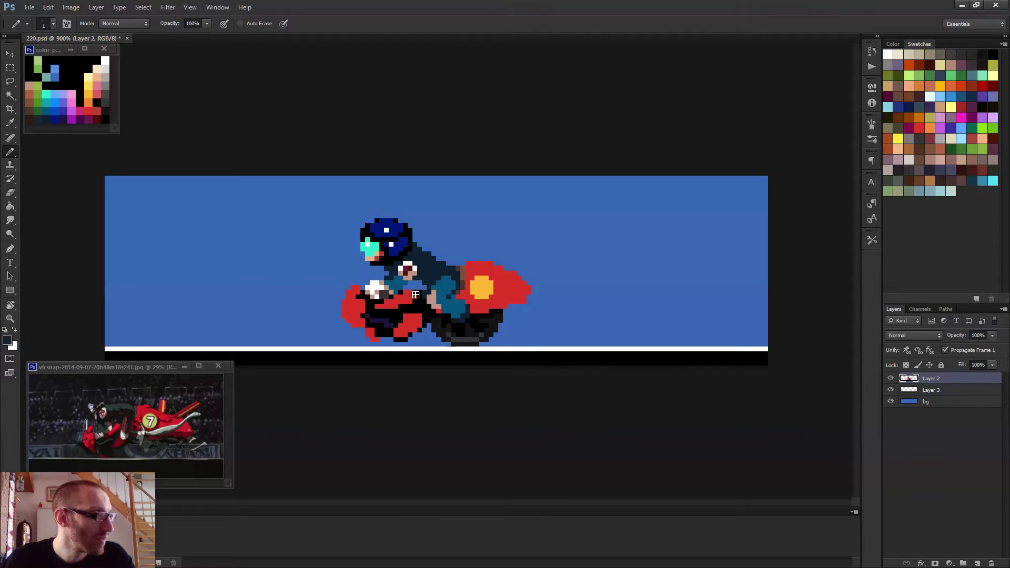
{"action": "left_click_drag", "start_coordinate": [409, 287], "coordinate": [417, 290]}
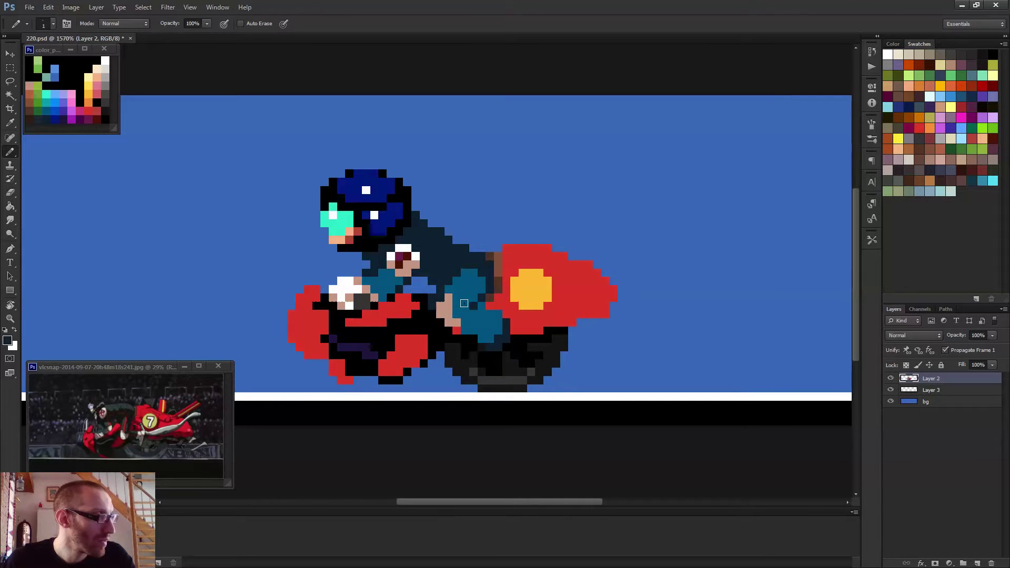
- Reshape the knee pad by repainting its top and back edge pixels teal and adding a tan pixel toward the leg
{"action": "scroll", "coordinate": [466, 305], "scroll_direction": "down", "scroll_amount": 4}
{"action": "scroll", "coordinate": [399, 296], "scroll_direction": "up", "scroll_amount": 6}
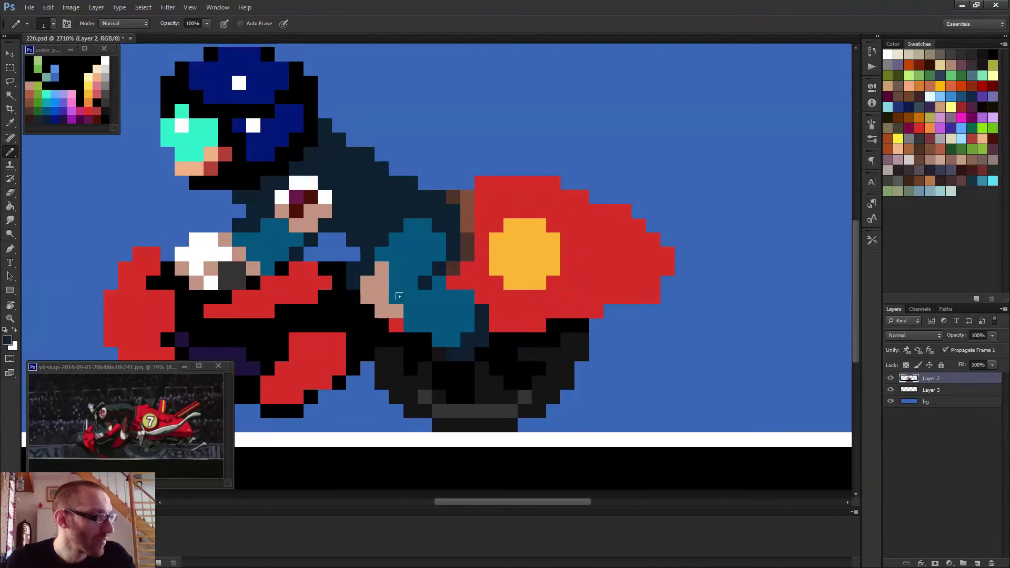
{"action": "left_click", "coordinate": [386, 267], "text": "alt"}
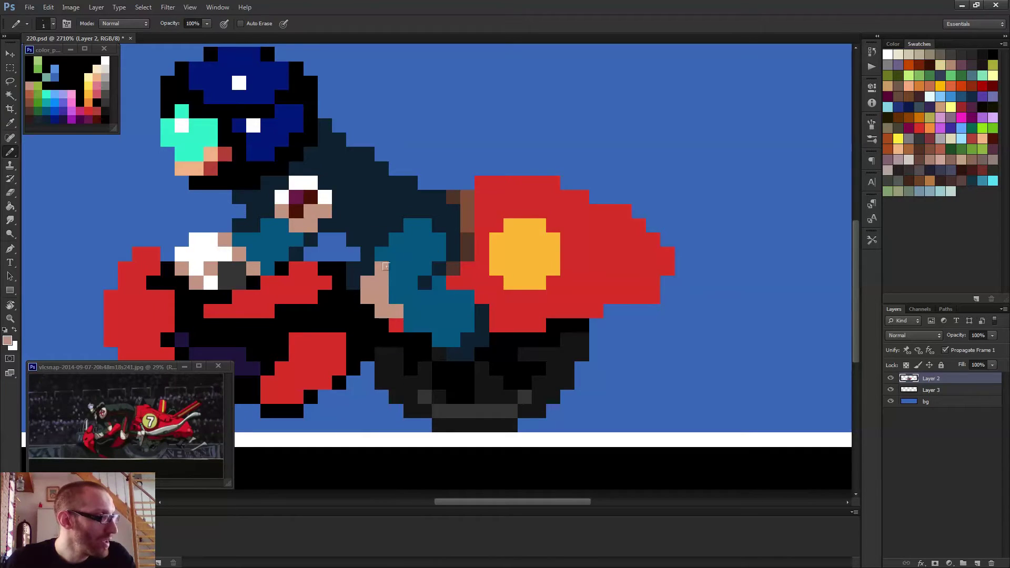
{"action": "left_click", "coordinate": [403, 261], "text": "alt"}
{"action": "left_click_drag", "start_coordinate": [369, 263], "coordinate": [381, 267]}
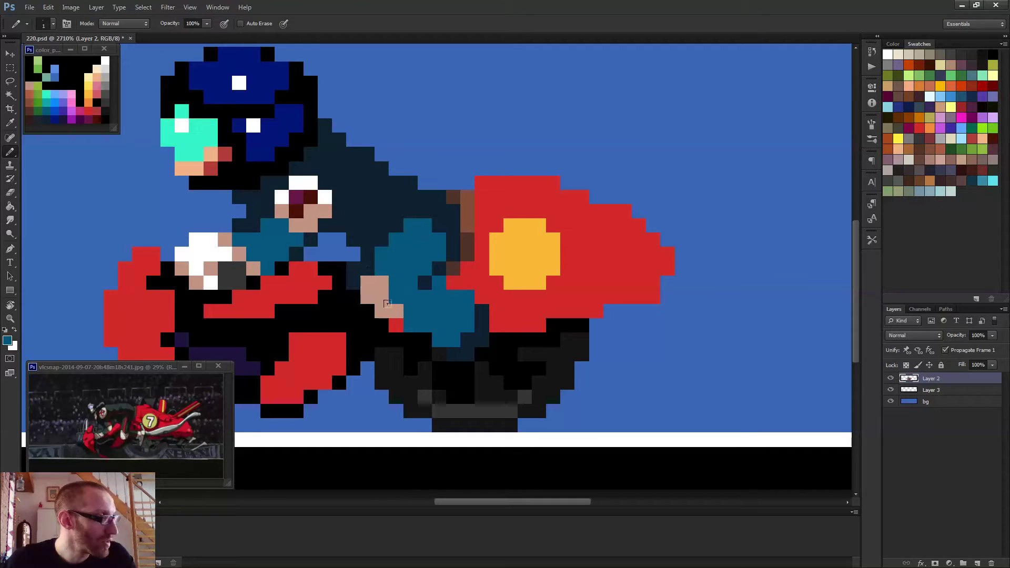
{"action": "left_click", "coordinate": [395, 310]}
{"action": "left_click", "coordinate": [379, 295], "text": "alt"}
{"action": "left_click", "coordinate": [397, 296]}
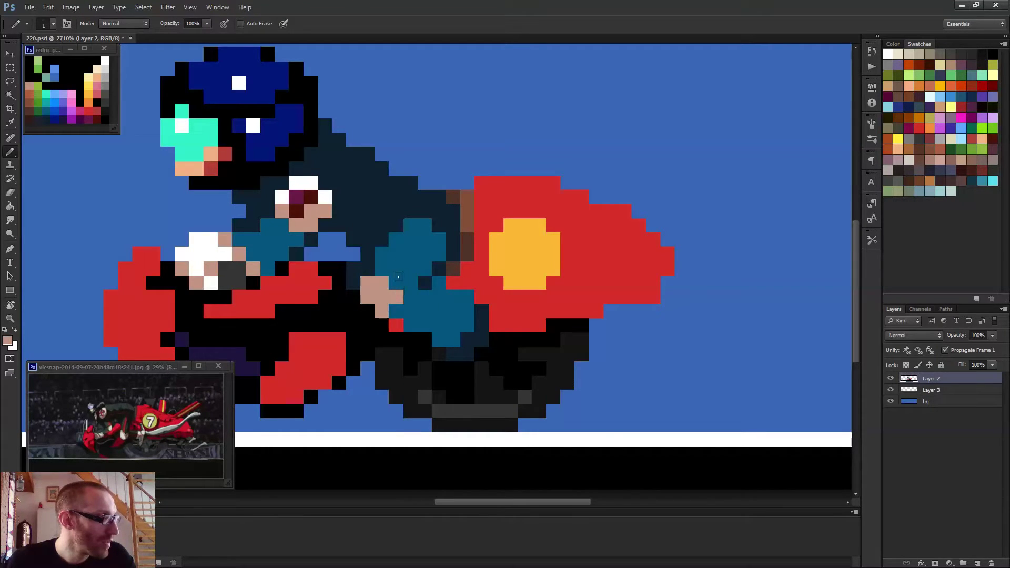
- Add white highlight pixels along the upper edge of the knee pad, using the helmet highlight's white
{"action": "left_click", "coordinate": [242, 82], "text": "alt"}
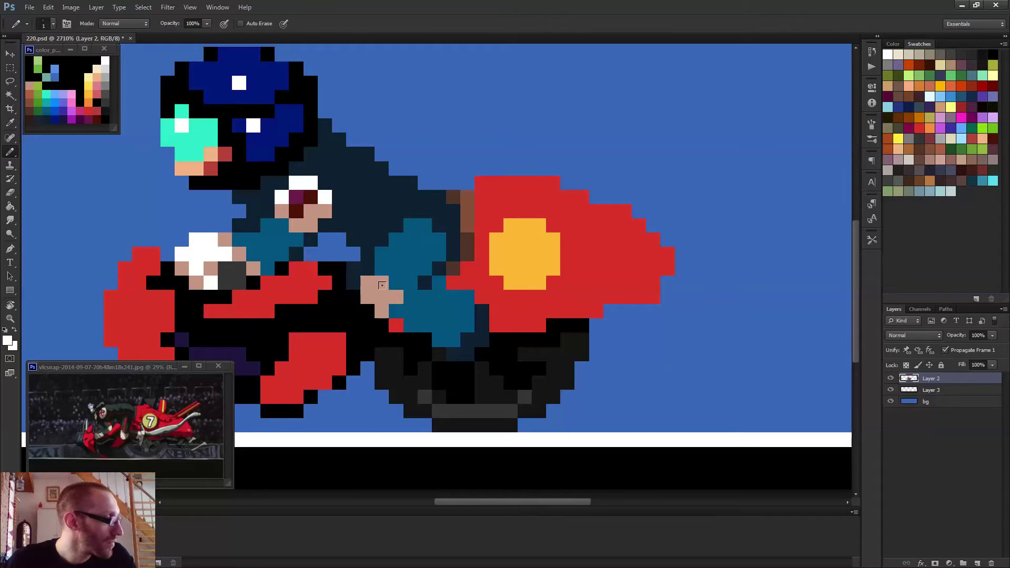
{"action": "left_click_drag", "start_coordinate": [369, 283], "coordinate": [379, 286]}
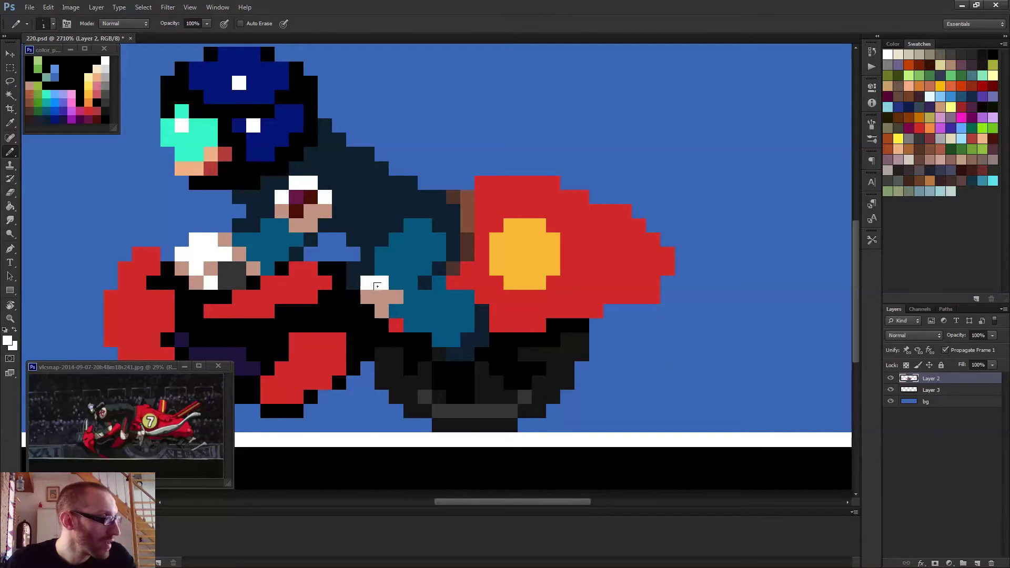
{"action": "scroll", "coordinate": [444, 322], "scroll_direction": "down", "scroll_amount": 8}
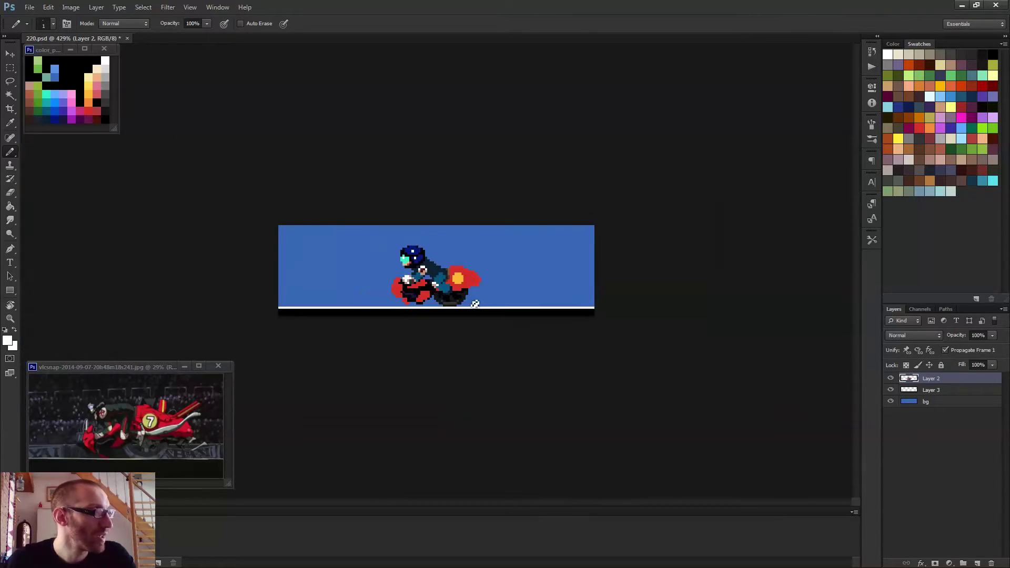
{"action": "scroll", "coordinate": [474, 304], "scroll_direction": "up", "scroll_amount": 3}
{"action": "scroll", "coordinate": [512, 309], "scroll_direction": "down", "scroll_amount": 2}
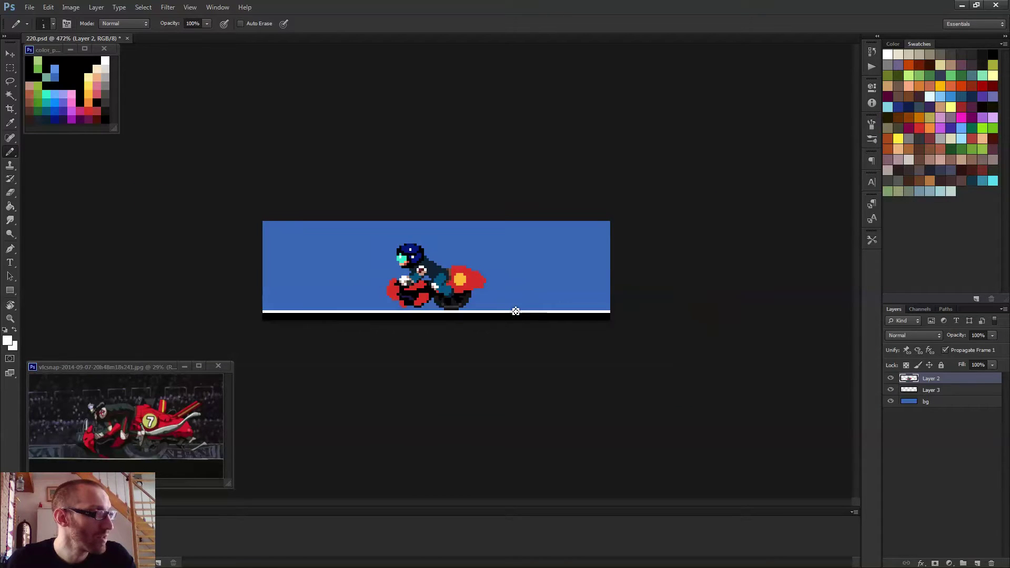
{"action": "scroll", "coordinate": [476, 311], "scroll_direction": "up", "scroll_amount": 4}
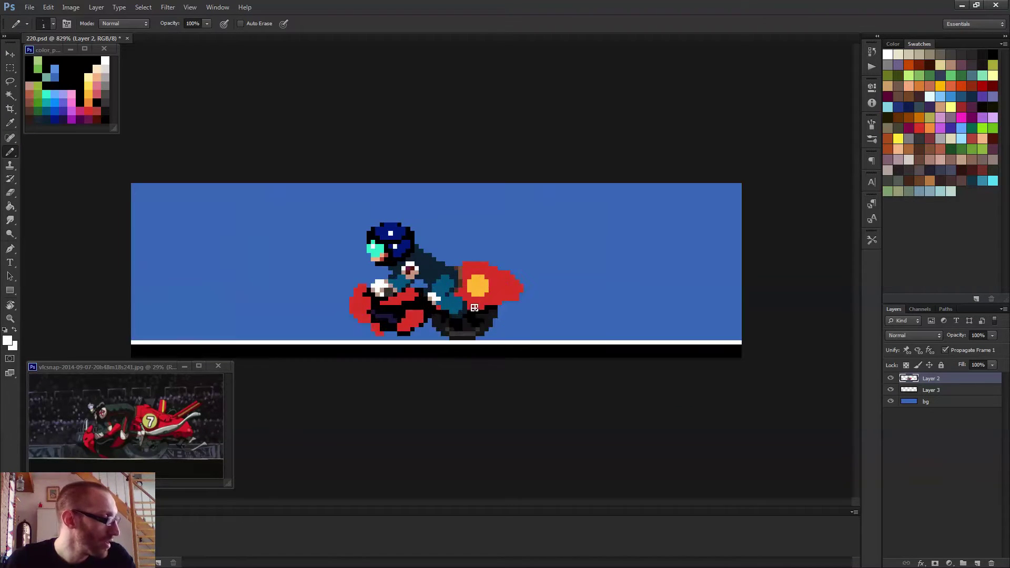
{"action": "scroll", "coordinate": [450, 303], "scroll_direction": "up", "scroll_amount": 3}
- Add a single pixel in the knee pad's tan beside the pad's upper back corner, in the bend of the leg
{"action": "left_click", "coordinate": [398, 339], "text": "alt"}
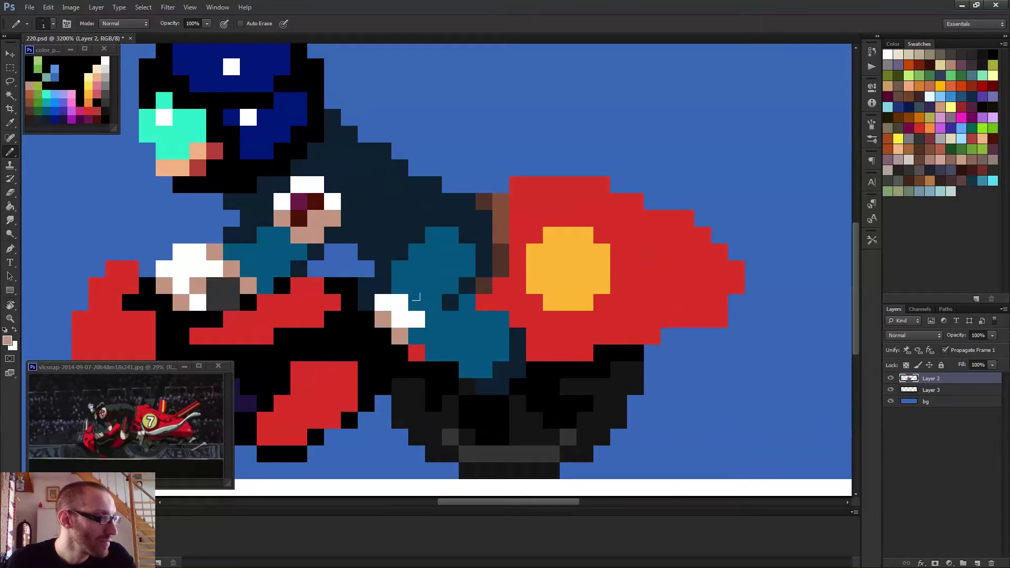
{"action": "left_click", "coordinate": [433, 302]}
{"action": "scroll", "coordinate": [466, 302], "scroll_direction": "down", "scroll_amount": 6}
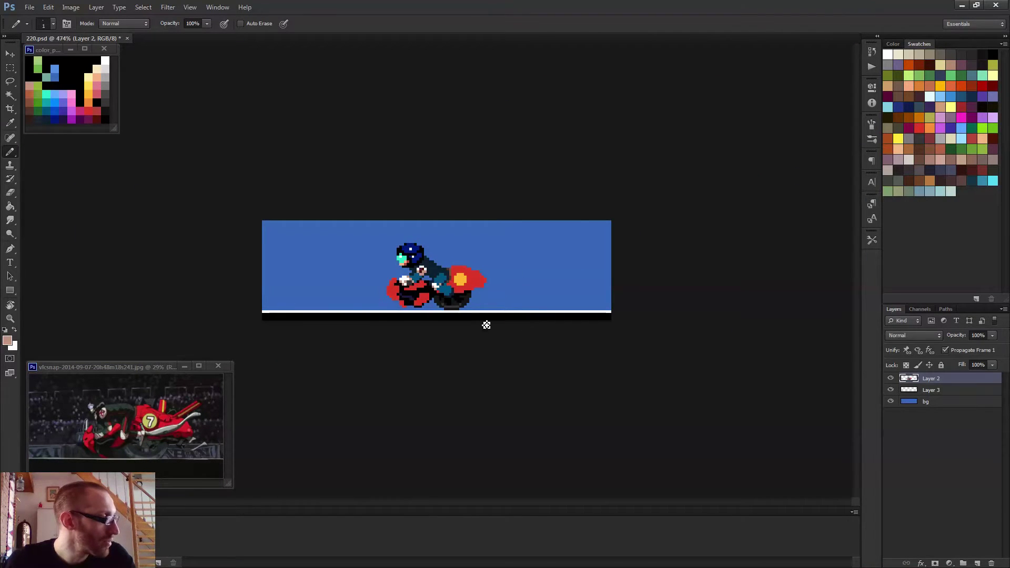
{"action": "scroll", "coordinate": [484, 323], "scroll_direction": "up", "scroll_amount": 6}
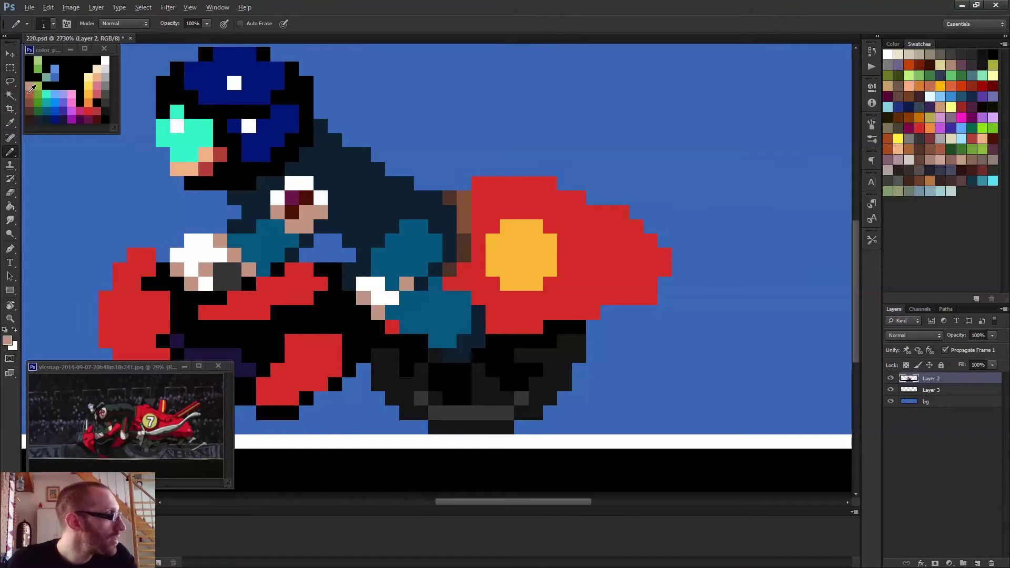
- Paint a tan boot along the back end of the rider's lower leg and make its uppermost pixel white
{"action": "left_click", "coordinate": [32, 90], "text": "alt"}
{"action": "mouse_move", "coordinate": [477, 311]}
{"action": "left_mouse_down"}
{"action": "mouse_move", "coordinate": [443, 341]}
{"action": "mouse_move", "coordinate": [471, 320]}
{"action": "mouse_move", "coordinate": [474, 349]}
{"action": "mouse_move", "coordinate": [442, 349]}
{"action": "mouse_move", "coordinate": [472, 305]}
{"action": "left_mouse_up"}
{"action": "left_click", "coordinate": [379, 314], "text": "alt"}
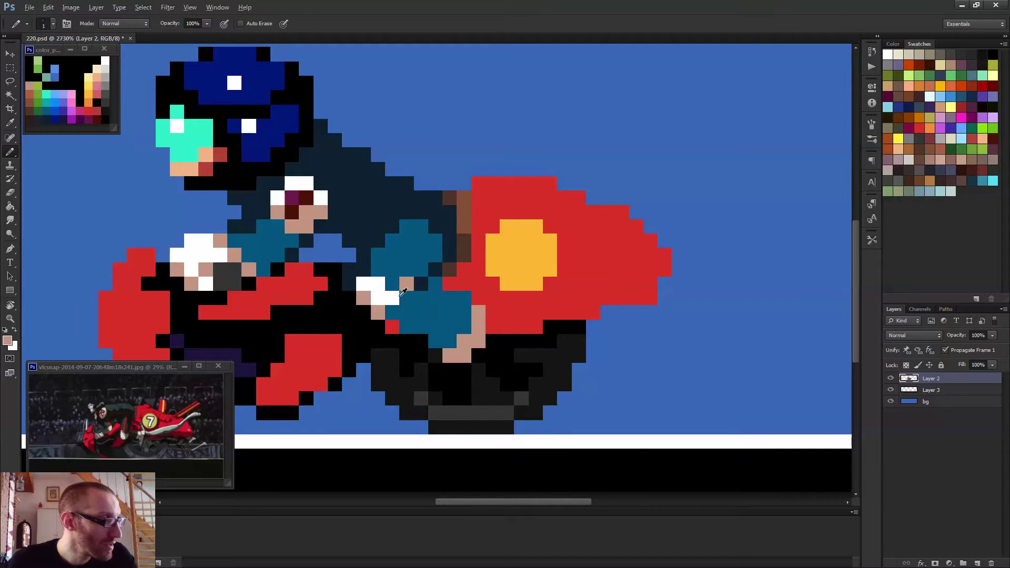
{"action": "left_click", "coordinate": [392, 287], "text": "alt"}
{"action": "left_click", "coordinate": [477, 311]}
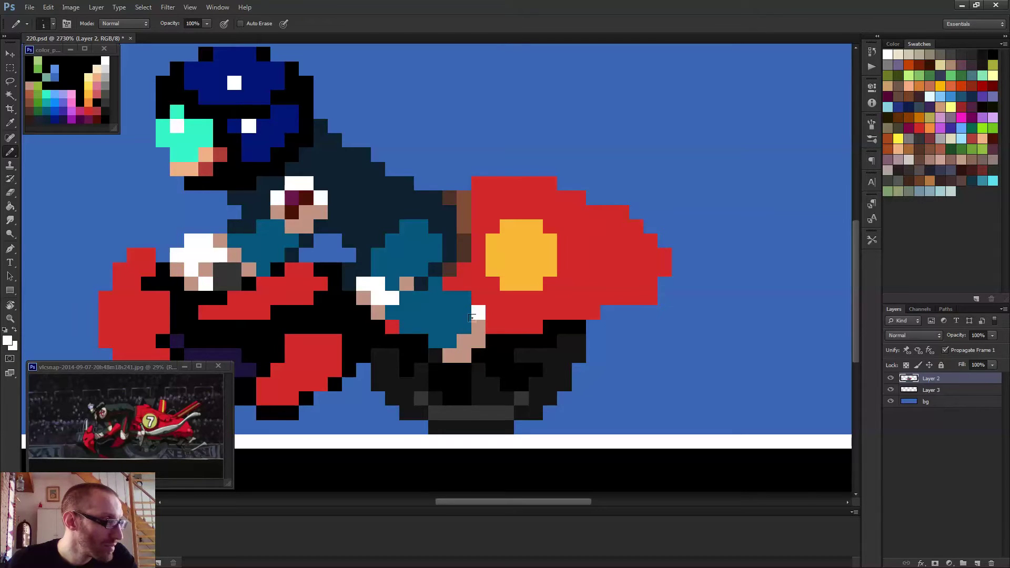
{"action": "scroll", "coordinate": [517, 318], "scroll_direction": "down", "scroll_amount": 5}
{"action": "scroll", "coordinate": [466, 300], "scroll_direction": "up", "scroll_amount": 5}
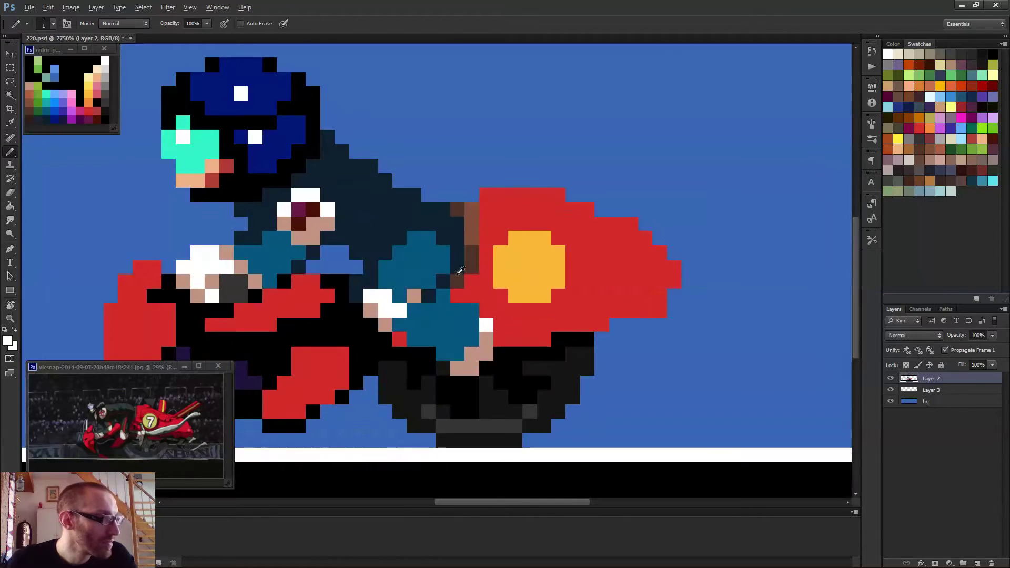
- Shade the teal lower leg with dark navy pixels along the inner edge of the tan boot
{"action": "key", "text": "d"}
{"action": "left_click", "coordinate": [472, 339]}
{"action": "left_click", "coordinate": [457, 353]}
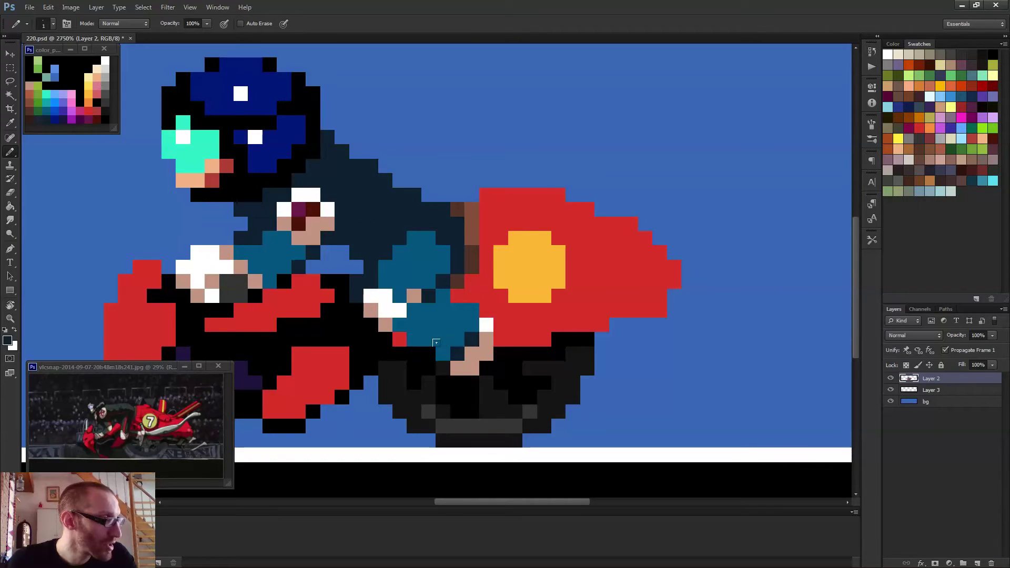
{"action": "left_click", "coordinate": [443, 353]}
{"action": "scroll", "coordinate": [493, 331], "scroll_direction": "down", "scroll_amount": 3}
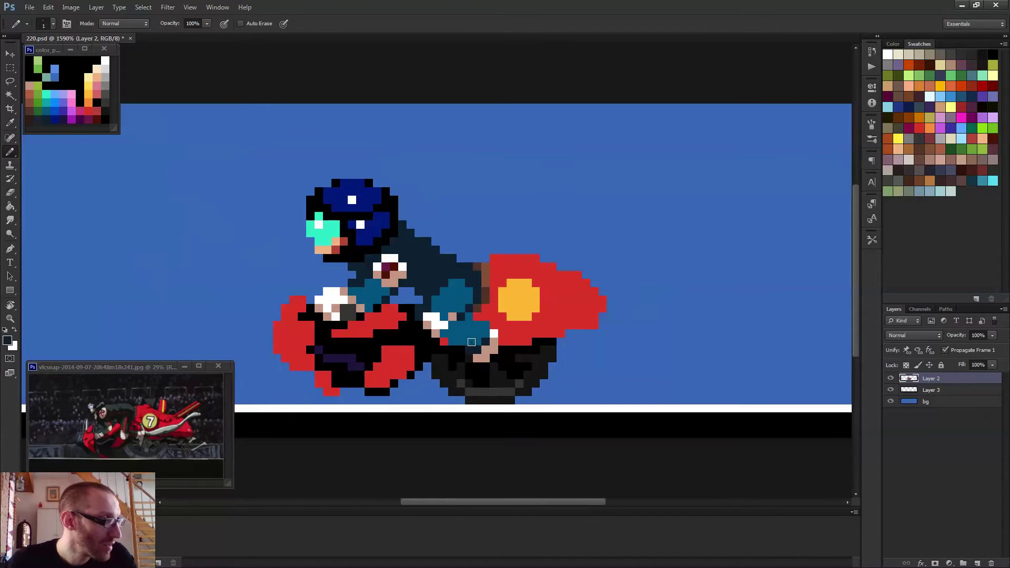
{"action": "left_click", "coordinate": [478, 335], "text": "alt"}
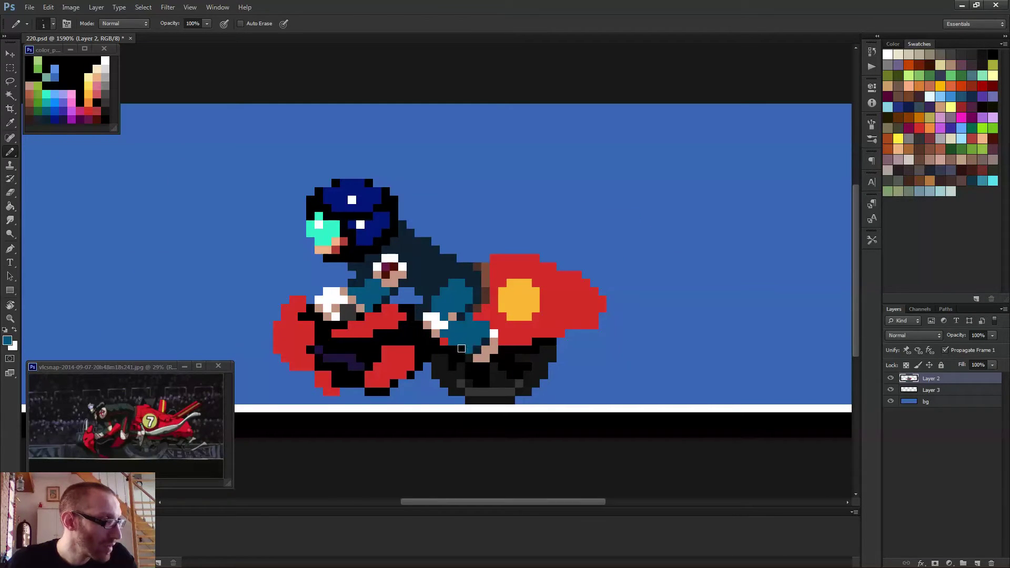
{"action": "scroll", "coordinate": [506, 343], "scroll_direction": "down", "scroll_amount": 3}
{"action": "scroll", "coordinate": [439, 288], "scroll_direction": "up", "scroll_amount": 5}
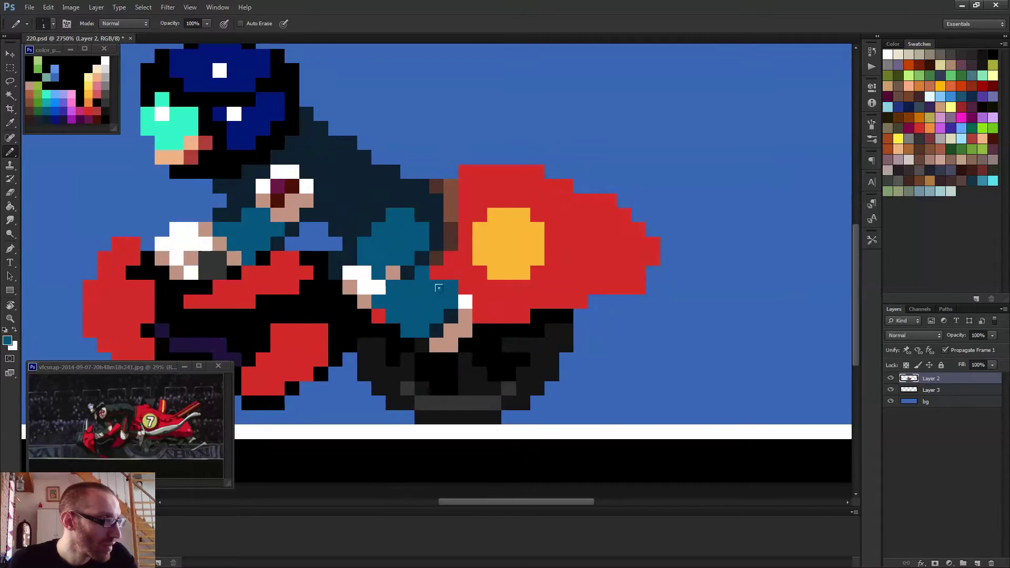
- Trim the upper back edge of the rider's teal lower leg with the motorcycle tail's red
{"action": "left_click", "coordinate": [451, 273], "text": "alt"}
{"action": "left_click", "coordinate": [436, 287]}
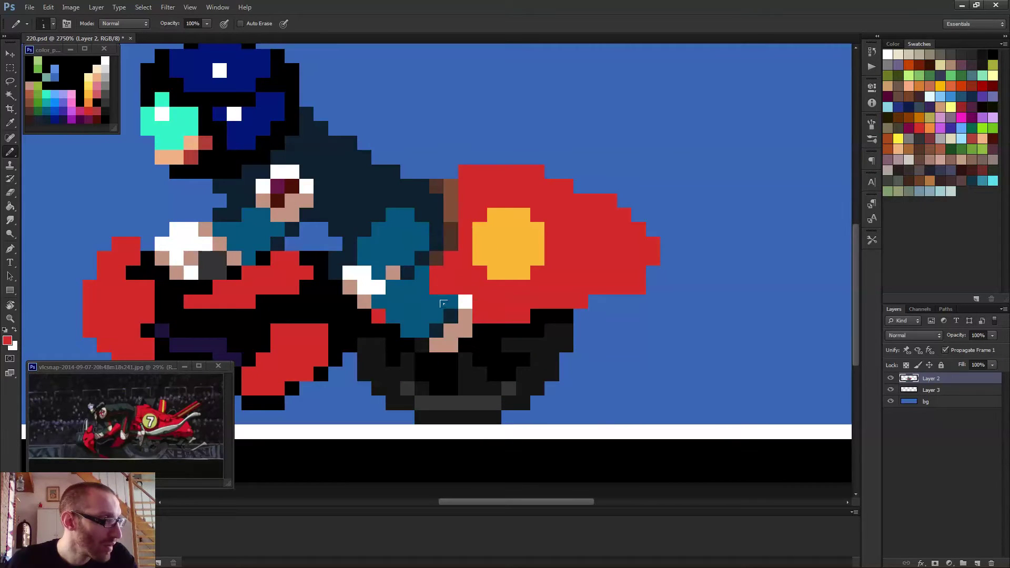
{"action": "left_click", "coordinate": [424, 291], "text": "alt"}
{"action": "scroll", "coordinate": [461, 296], "scroll_direction": "down", "scroll_amount": 4}
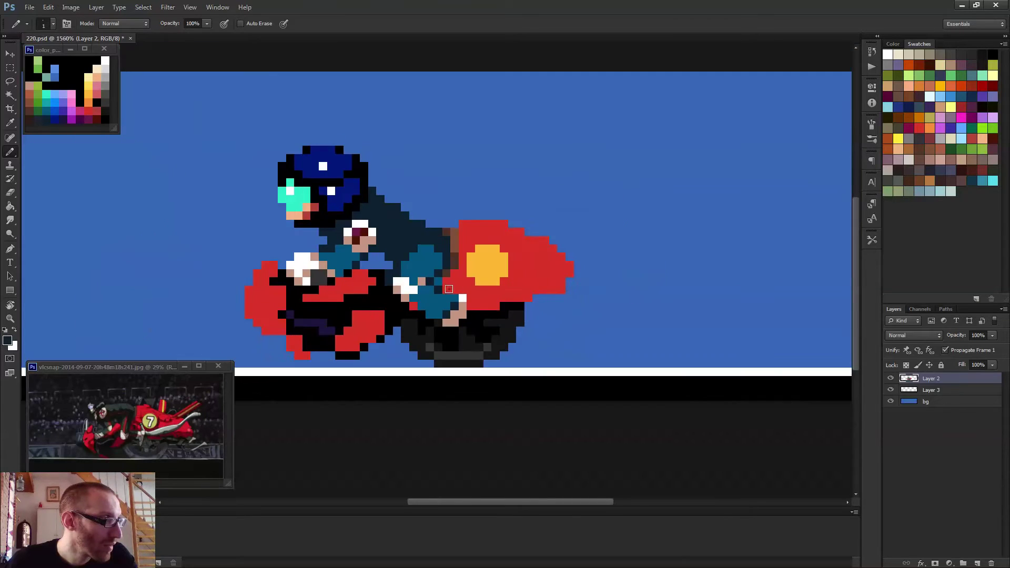
{"action": "scroll", "coordinate": [460, 295], "scroll_direction": "down", "scroll_amount": 2}
{"action": "scroll", "coordinate": [457, 303], "scroll_direction": "up", "scroll_amount": 4}
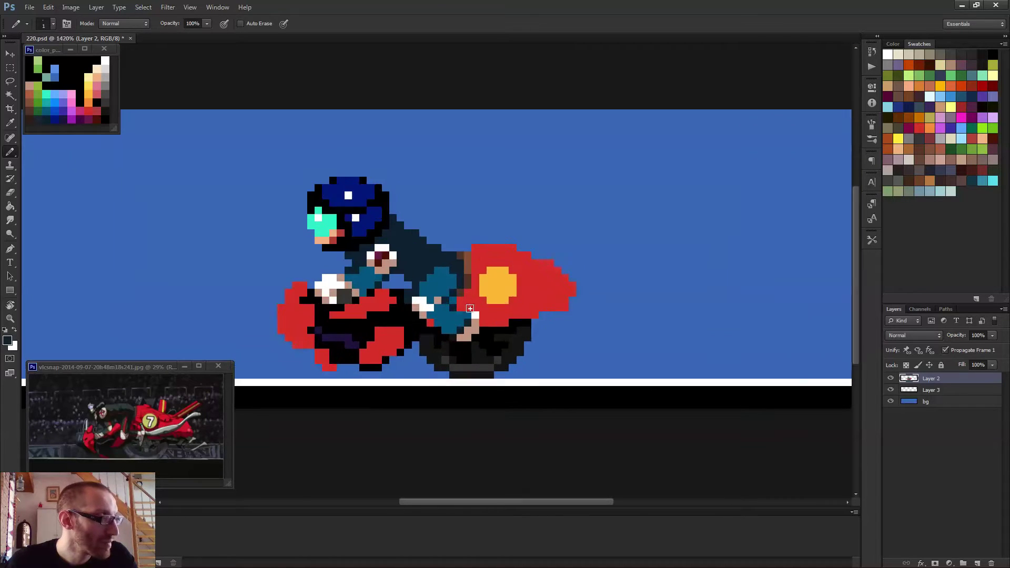
{"action": "left_click", "coordinate": [455, 310], "text": "alt"}
{"action": "left_click", "coordinate": [452, 289], "text": "alt"}
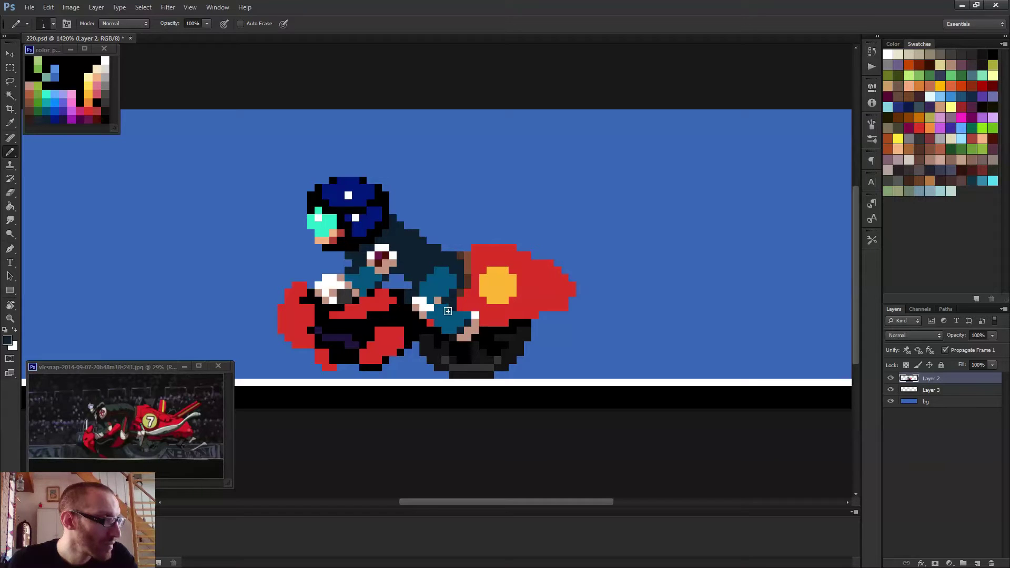
{"action": "scroll", "coordinate": [448, 311], "scroll_direction": "down", "scroll_amount": 5}
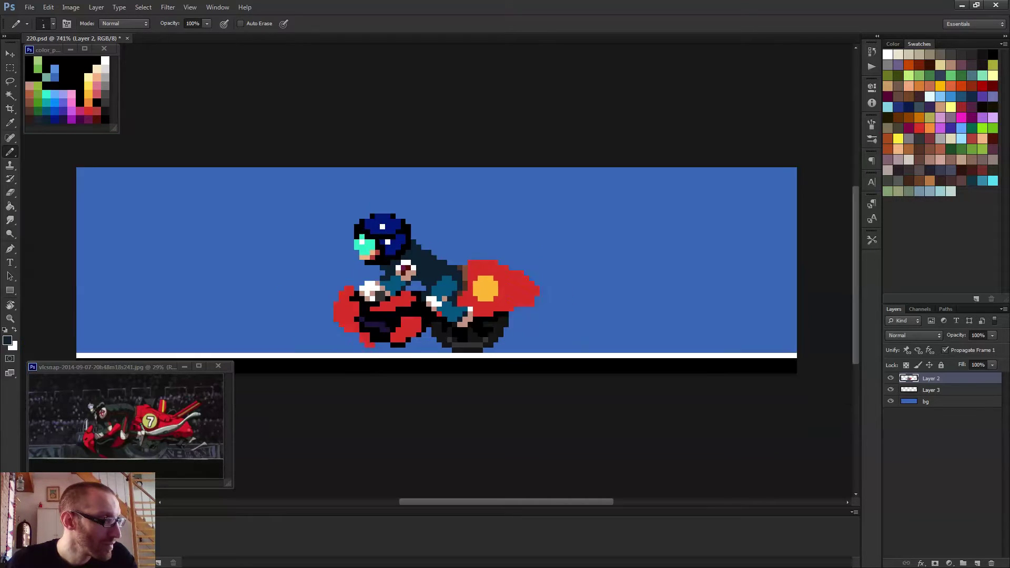
{"action": "scroll", "coordinate": [491, 334], "scroll_direction": "up", "scroll_amount": 3}
{"action": "scroll", "coordinate": [467, 314], "scroll_direction": "up", "scroll_amount": 2}
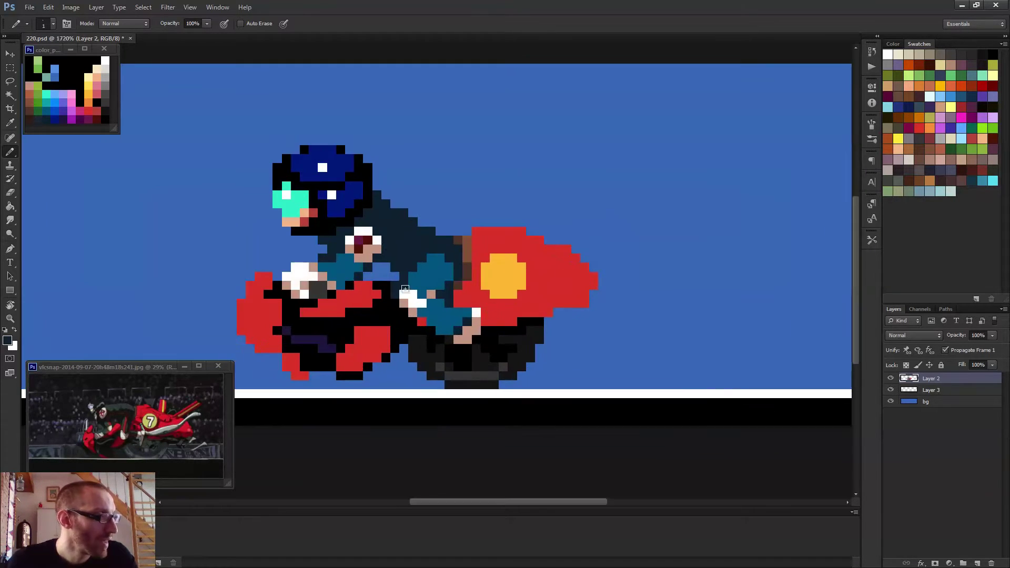
- Paint a small windshield above the motorcycle's front fairing in the visor's turquoise and erase its upper front corner pixel
{"action": "left_click", "coordinate": [304, 196], "text": "alt"}
{"action": "left_click_drag", "start_coordinate": [249, 278], "coordinate": [259, 248]}
{"action": "key", "text": "e"}
{"action": "left_click", "coordinate": [249, 248]}
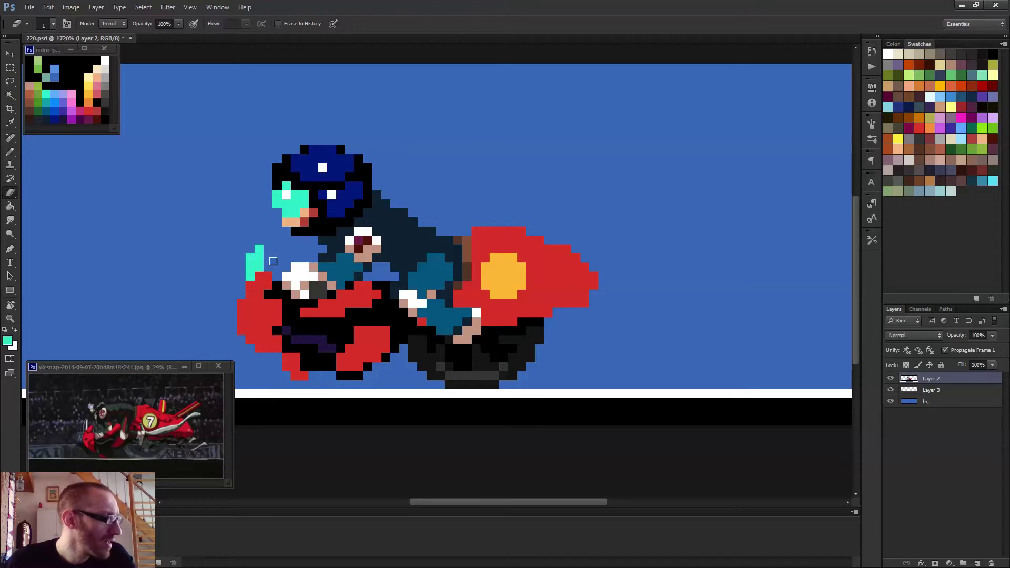
{"action": "scroll", "coordinate": [304, 265], "scroll_direction": "down", "scroll_amount": 5}
{"action": "key", "text": "b"}
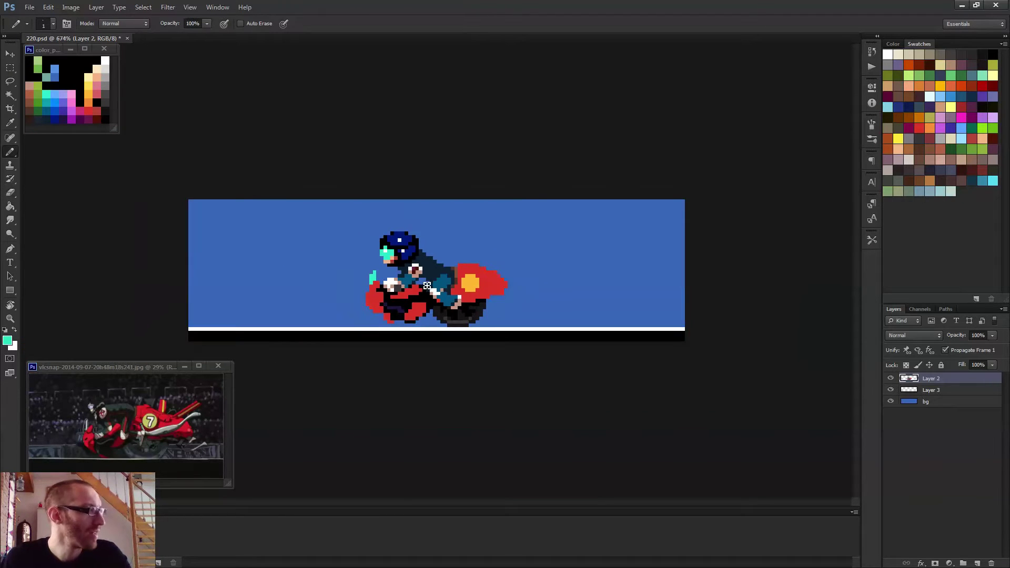
- Shorten the turquoise windshield by erasing its tip pixel and the front pixel below it
{"action": "scroll", "coordinate": [353, 288], "scroll_direction": "up", "scroll_amount": 3}
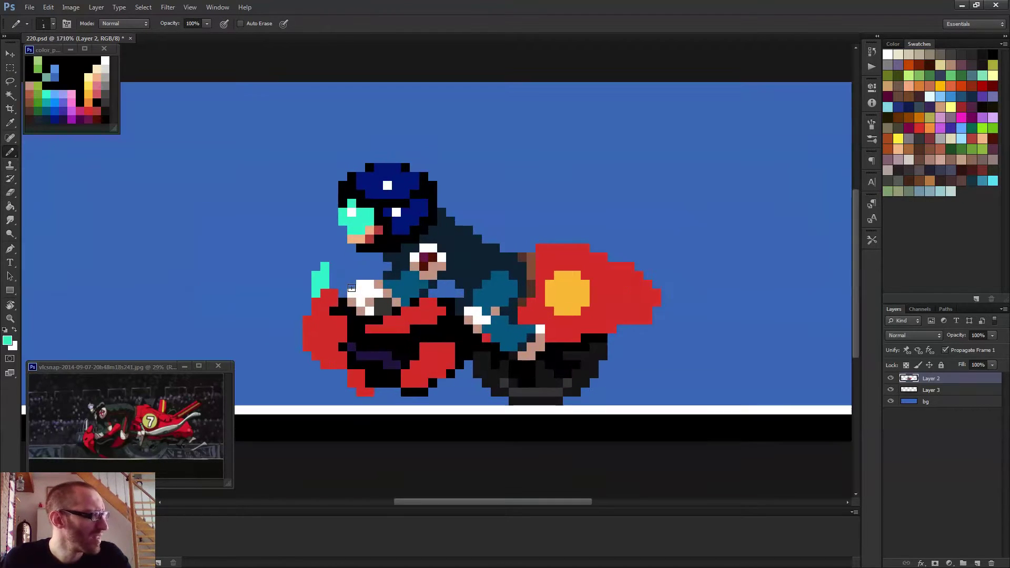
{"action": "key", "text": "e"}
{"action": "left_click", "coordinate": [315, 274]}
{"action": "left_click", "coordinate": [328, 266]}
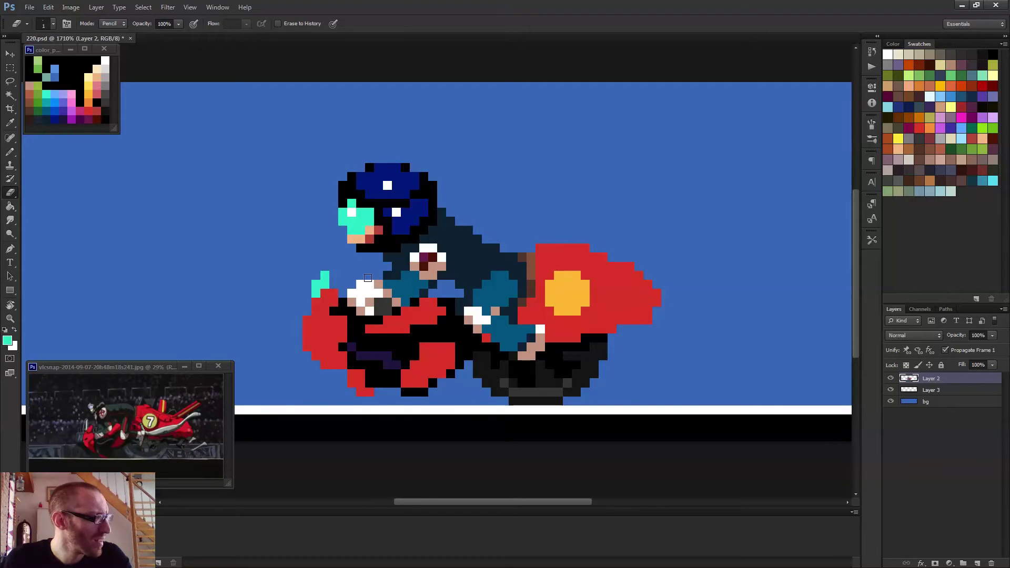
{"action": "key", "text": "b"}
{"action": "scroll", "coordinate": [341, 272], "scroll_direction": "down", "scroll_amount": 3}
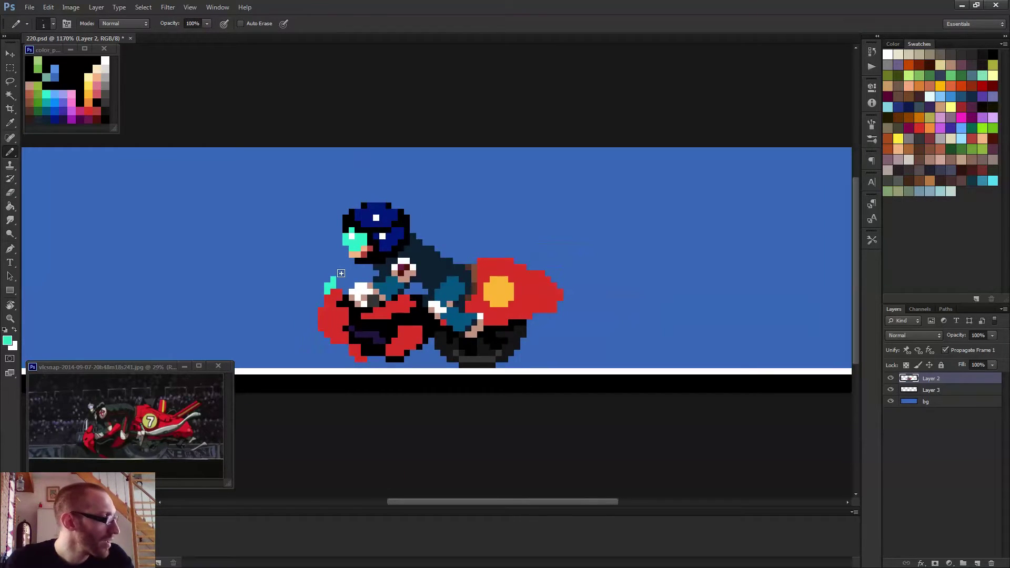
{"action": "scroll", "coordinate": [342, 296], "scroll_direction": "up", "scroll_amount": 3}
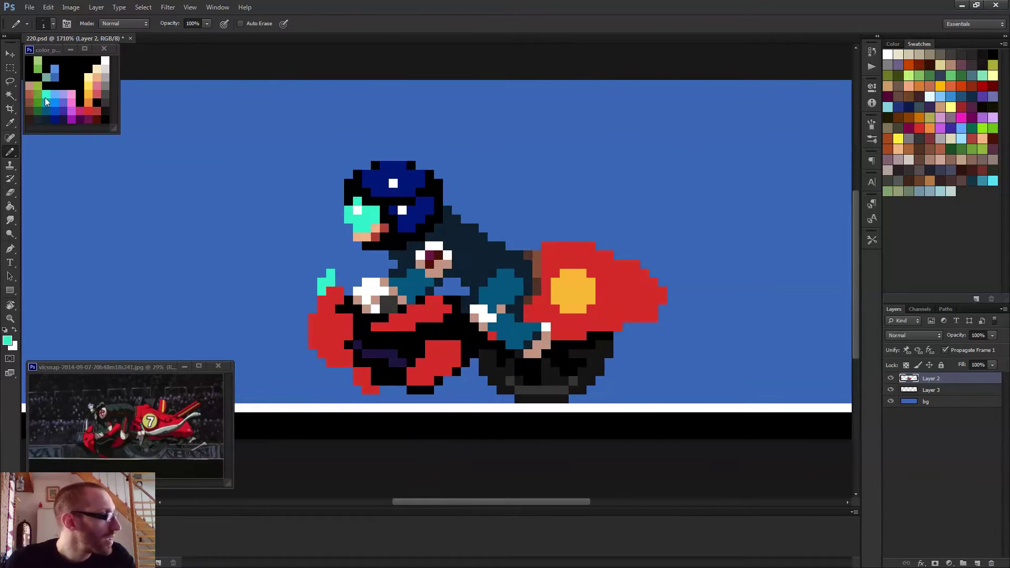
- Shade the red front fairing with dark purple pixels below the windshield and beside its black inner edge
{"action": "left_click", "coordinate": [94, 116], "text": "alt"}
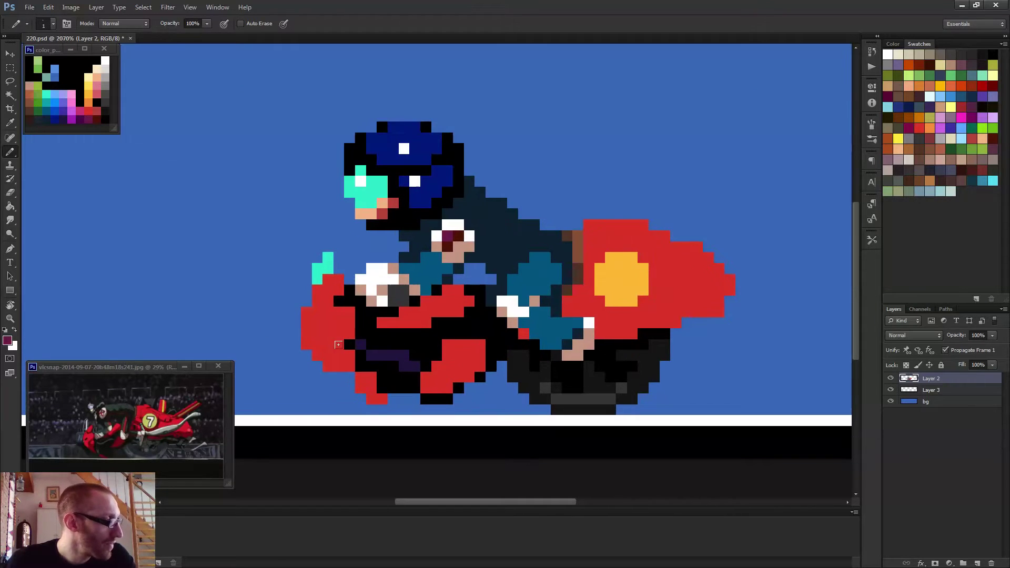
{"action": "scroll", "coordinate": [344, 349], "scroll_direction": "up", "scroll_amount": 1}
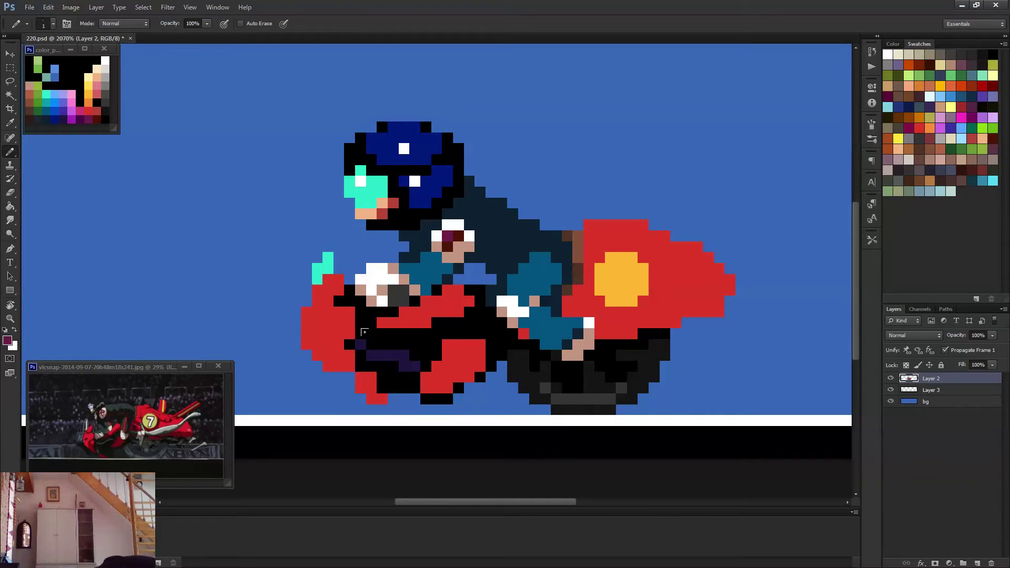
{"action": "left_click", "coordinate": [328, 301]}
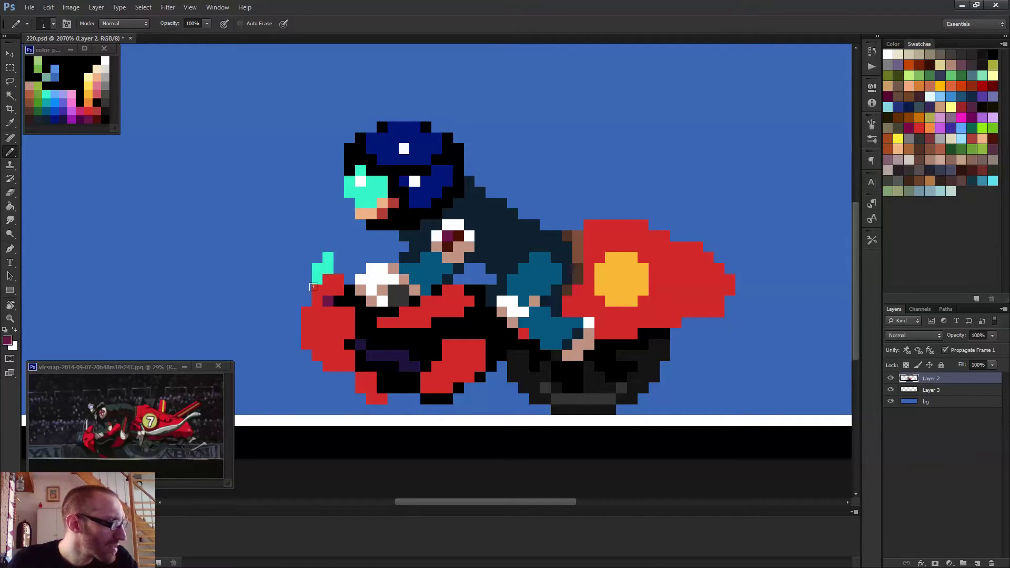
{"action": "left_click", "coordinate": [317, 290]}
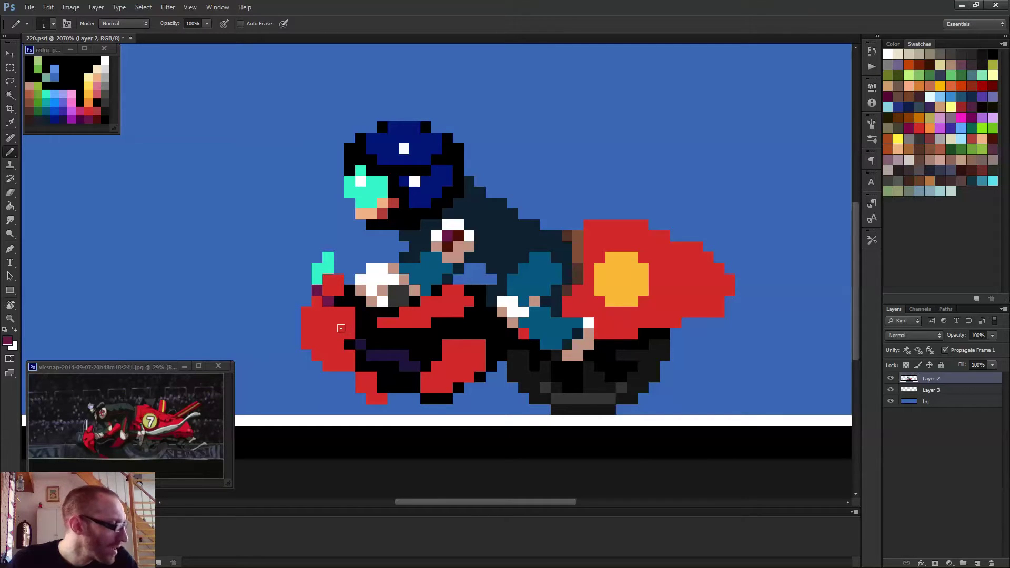
{"action": "left_click", "coordinate": [345, 320]}
{"action": "left_click", "coordinate": [338, 332]}
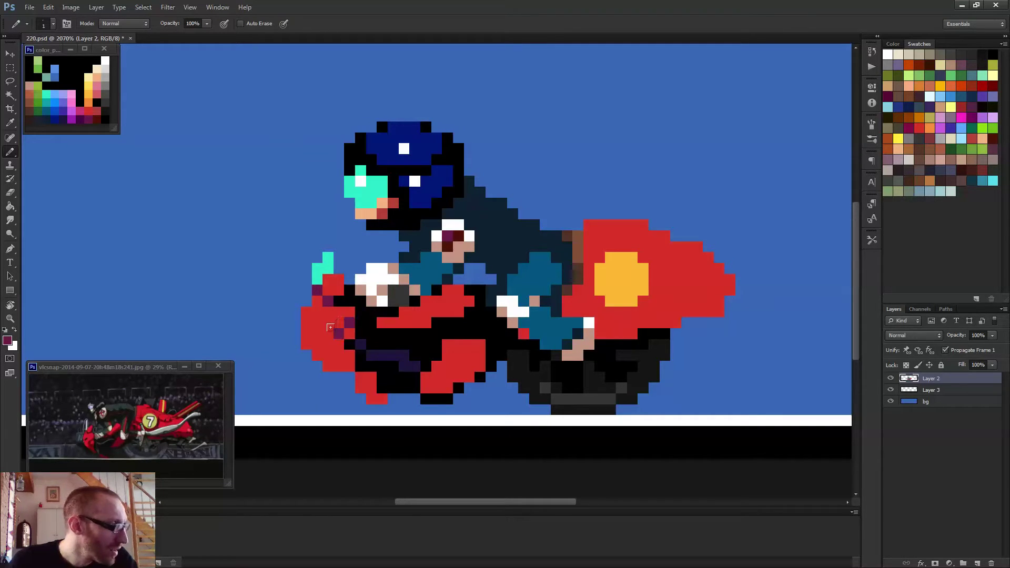
- Extend the dark purple shading down the front fairing's inner edge and along its bottom tip
{"action": "left_click_drag", "start_coordinate": [330, 329], "coordinate": [361, 373]}
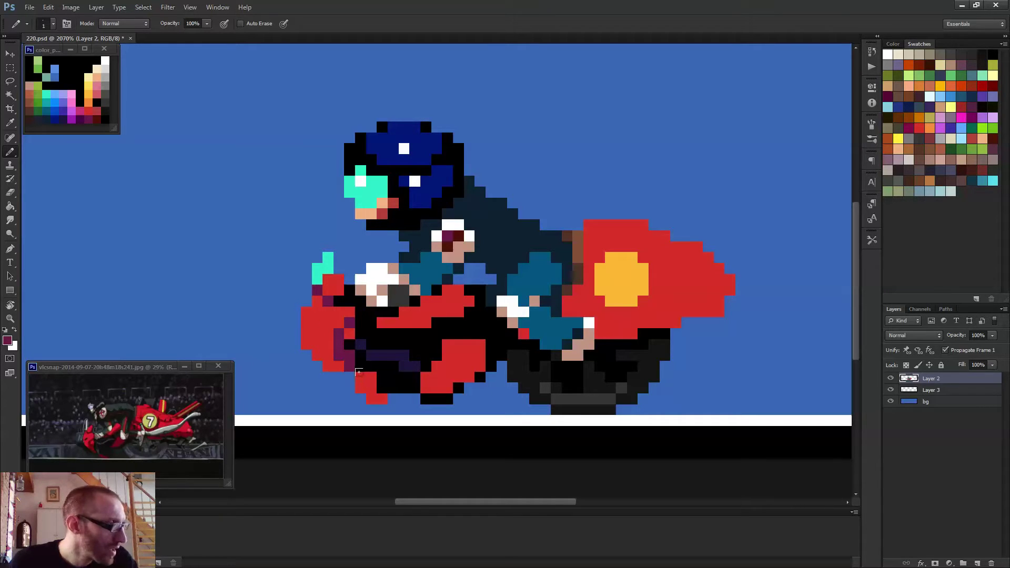
{"action": "left_click", "coordinate": [356, 383]}
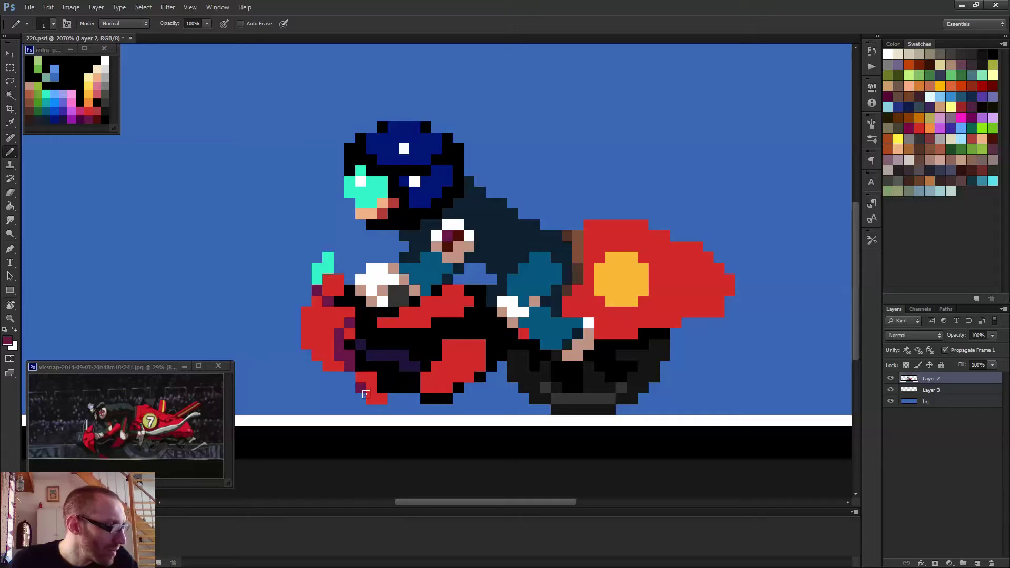
{"action": "left_click_drag", "start_coordinate": [370, 396], "coordinate": [385, 400]}
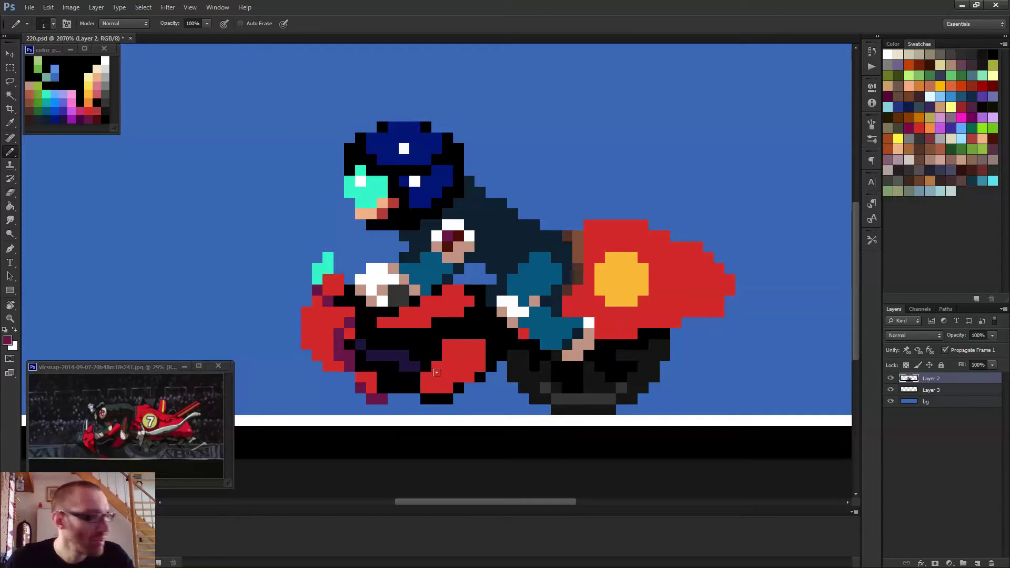
- Draw a dark purple diagonal across the red lower fairing panel and fill the area below it with the same purple
{"action": "left_click_drag", "start_coordinate": [438, 363], "coordinate": [478, 349]}
{"action": "key", "text": "g"}
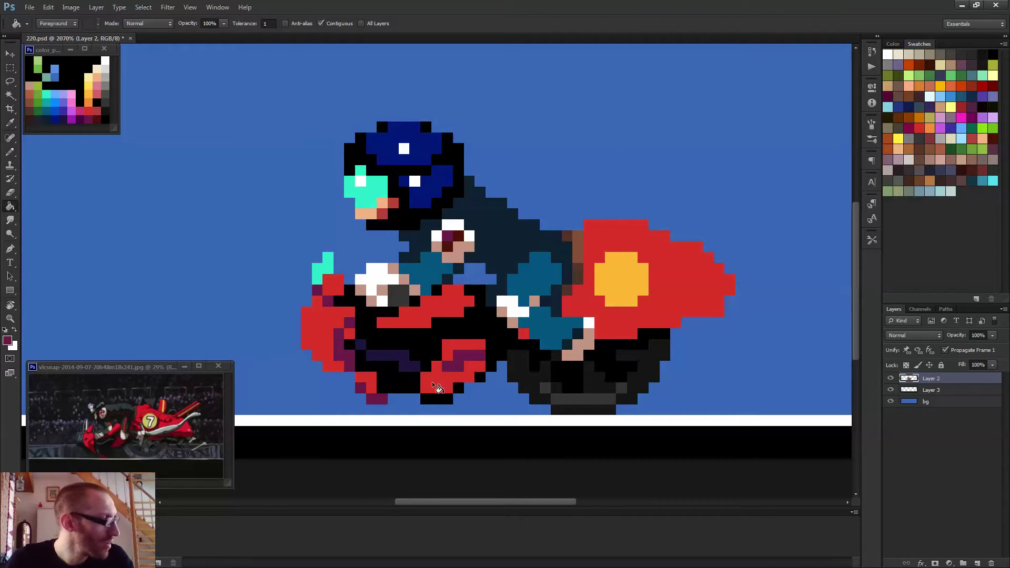
{"action": "left_click", "coordinate": [444, 383]}
{"action": "scroll", "coordinate": [483, 382], "scroll_direction": "down", "scroll_amount": 2}
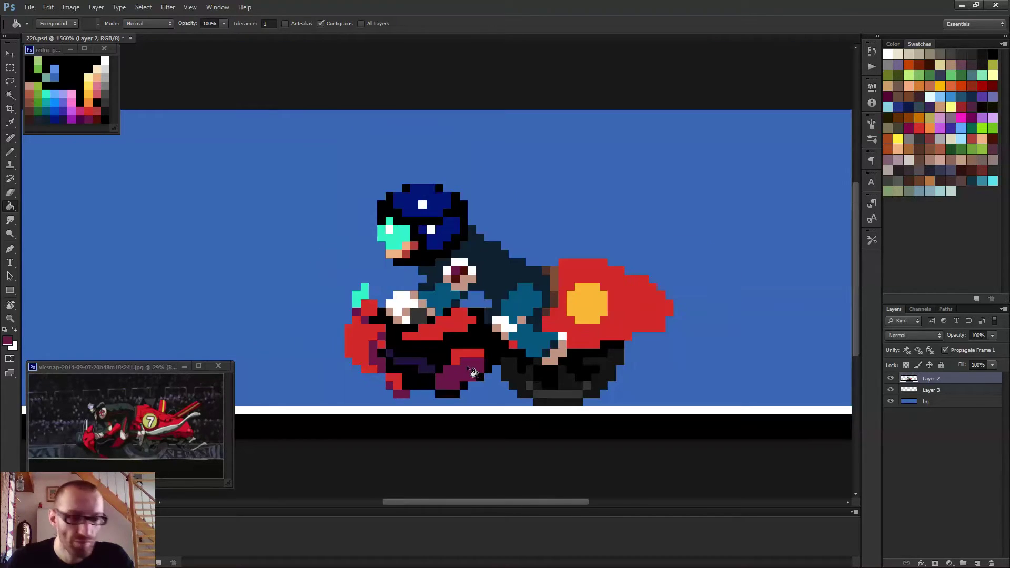
- Shade the front corner of the red tail just behind the rider's teal lower leg with dark purple
{"action": "key", "text": "b"}
{"action": "left_click", "coordinate": [463, 353], "text": "alt"}
{"action": "scroll", "coordinate": [486, 379], "scroll_direction": "down", "scroll_amount": 2}
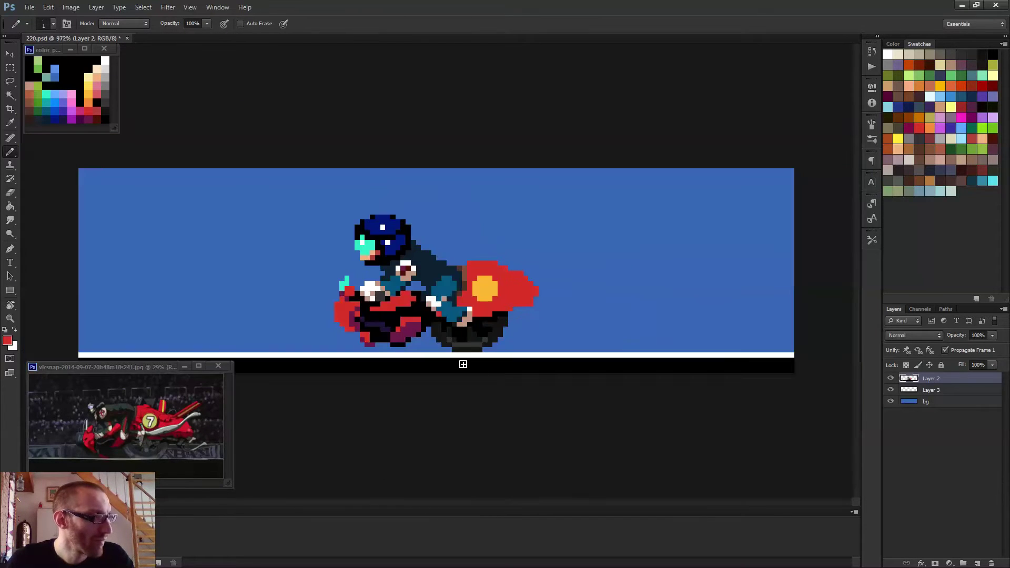
{"action": "scroll", "coordinate": [435, 338], "scroll_direction": "down", "scroll_amount": 2}
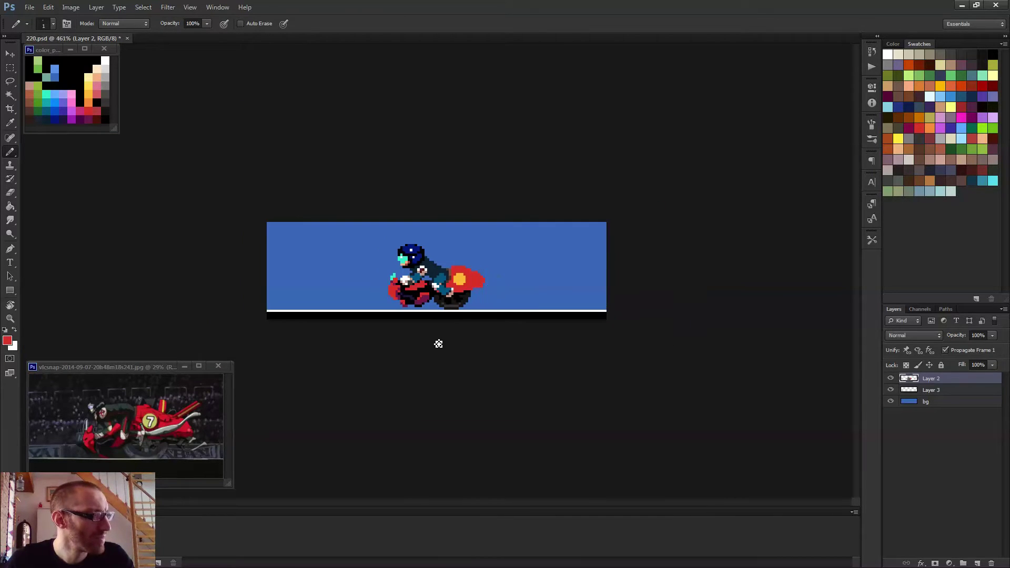
{"action": "scroll", "coordinate": [438, 344], "scroll_direction": "up", "scroll_amount": 2}
{"action": "left_click", "coordinate": [422, 330], "text": "alt"}
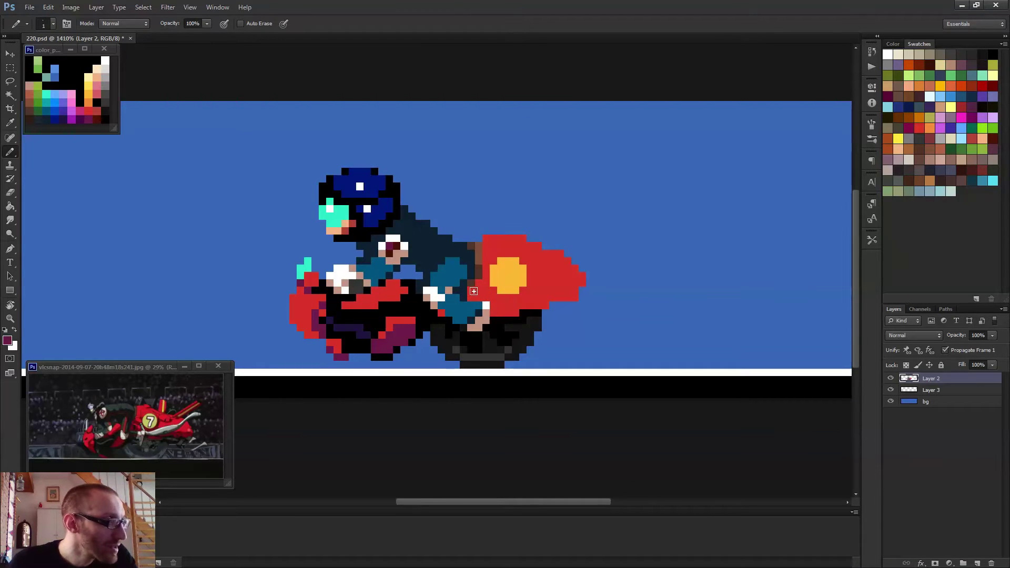
{"action": "mouse_move", "coordinate": [474, 290]}
{"action": "left_mouse_down"}
{"action": "mouse_move", "coordinate": [481, 298]}
{"action": "mouse_move", "coordinate": [479, 289]}
{"action": "left_mouse_up"}
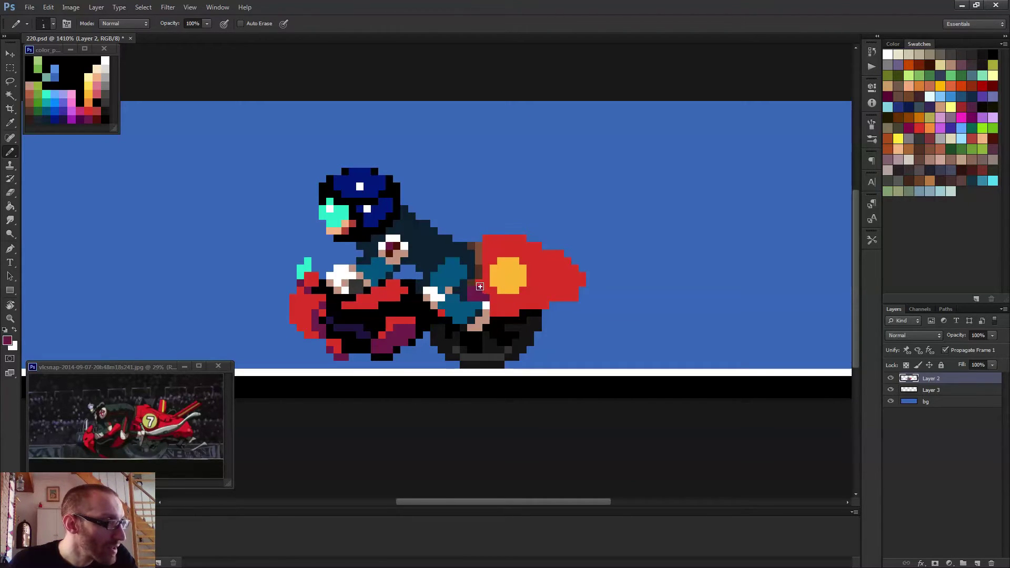
{"action": "left_click", "coordinate": [483, 286], "text": "alt"}
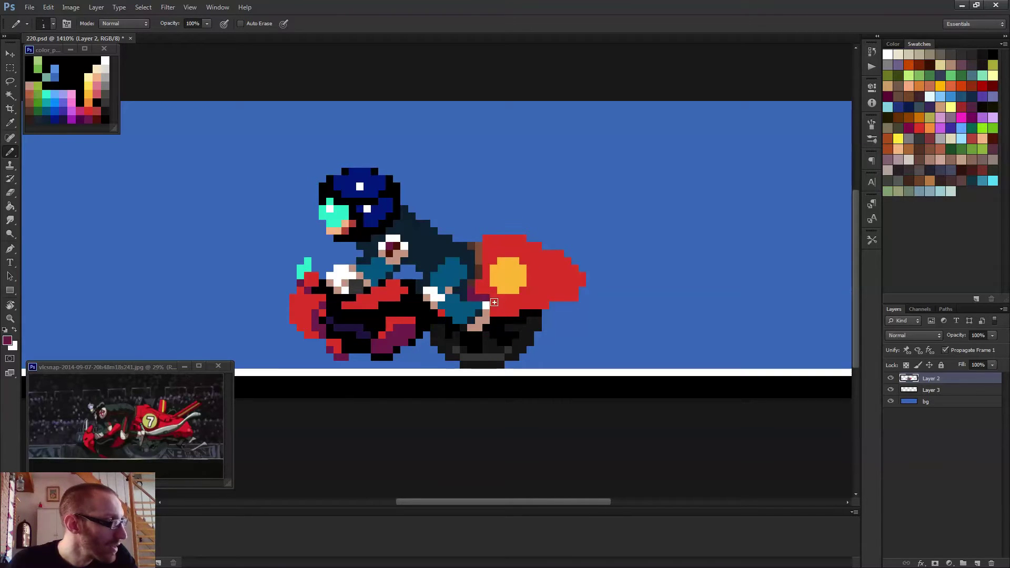
- Shade the underside of the red tail with a dark purple band from the boot to the rear tip
{"action": "mouse_move", "coordinate": [499, 313]}
{"action": "left_mouse_down"}
{"action": "mouse_move", "coordinate": [575, 298]}
{"action": "mouse_move", "coordinate": [542, 295]}
{"action": "mouse_move", "coordinate": [560, 292]}
{"action": "left_mouse_up"}
{"action": "key", "text": "bracketright"}
{"action": "key", "text": "bracketleft"}
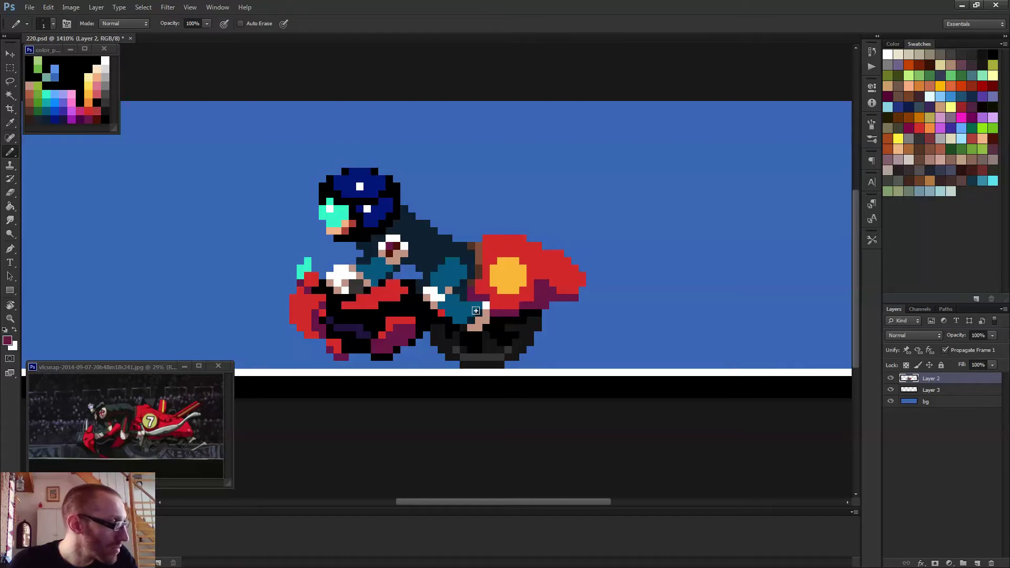
{"action": "mouse_move", "coordinate": [506, 314]}
{"action": "left_mouse_down"}
{"action": "mouse_move", "coordinate": [518, 306]}
{"action": "mouse_move", "coordinate": [506, 307]}
{"action": "left_mouse_up"}
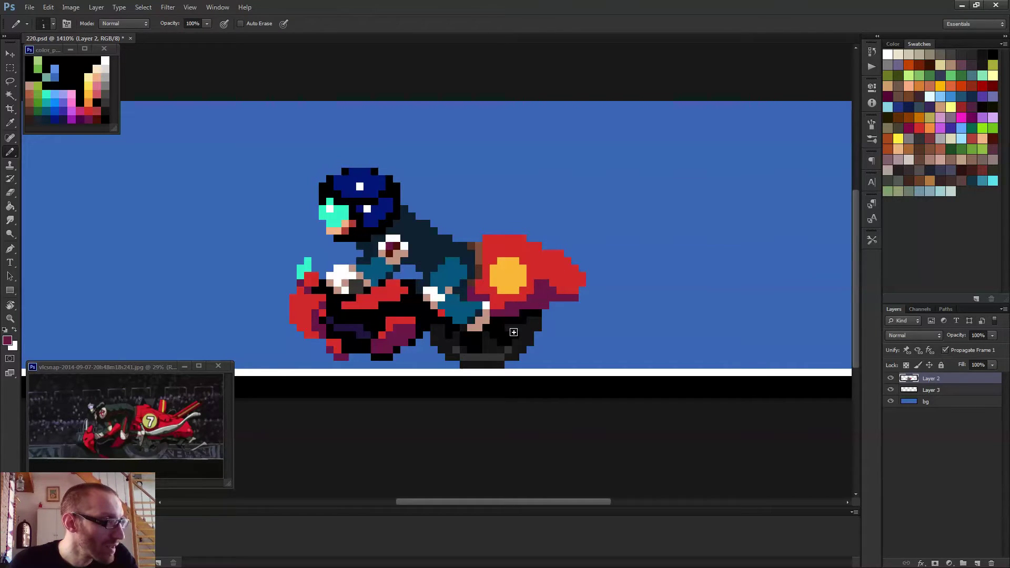
{"action": "left_click", "coordinate": [506, 296], "text": "alt"}
{"action": "scroll", "coordinate": [511, 305], "scroll_direction": "down", "scroll_amount": 5}
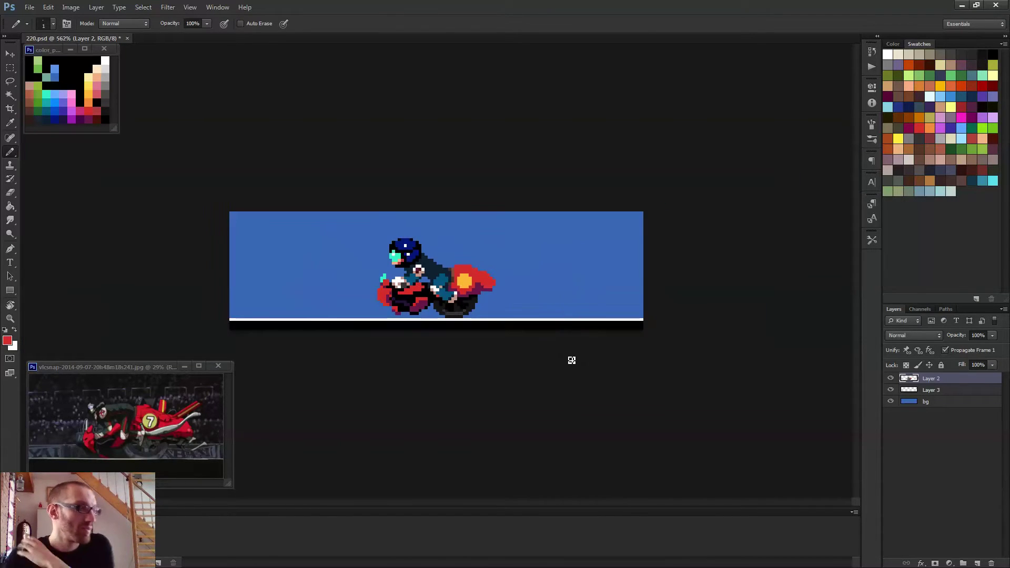
- Set the drawing colour to the dark brown-red from the colour palette image
{"action": "scroll", "coordinate": [579, 352], "scroll_direction": "up", "scroll_amount": 4}
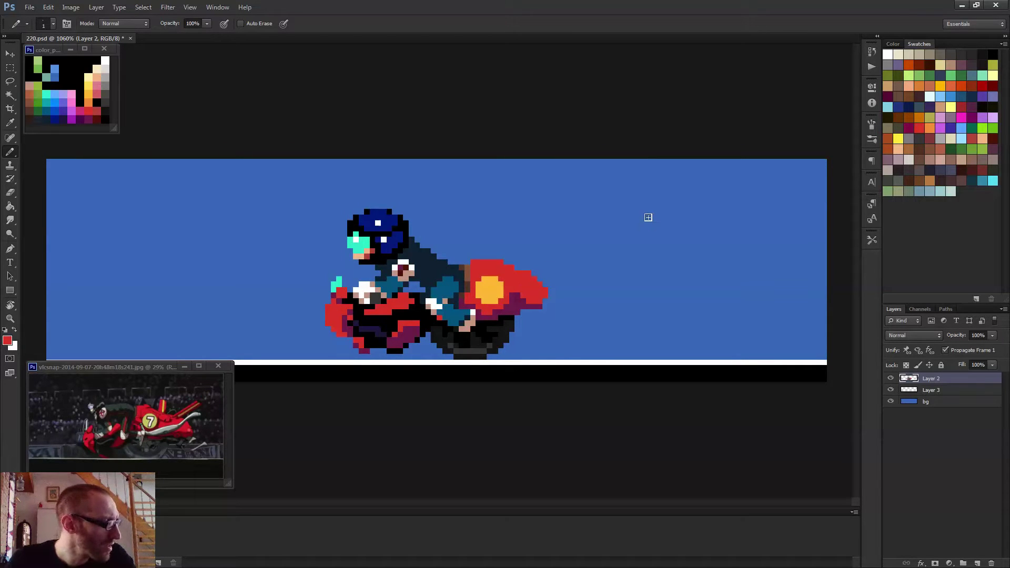
{"action": "scroll", "coordinate": [468, 316], "scroll_direction": "up", "scroll_amount": 3}
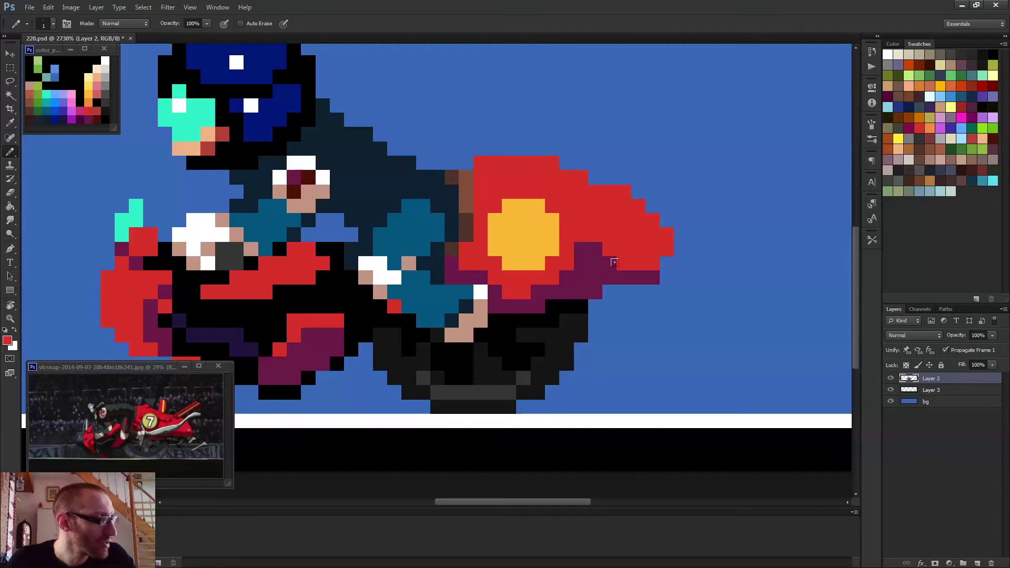
{"action": "left_click", "coordinate": [98, 119], "text": "alt"}
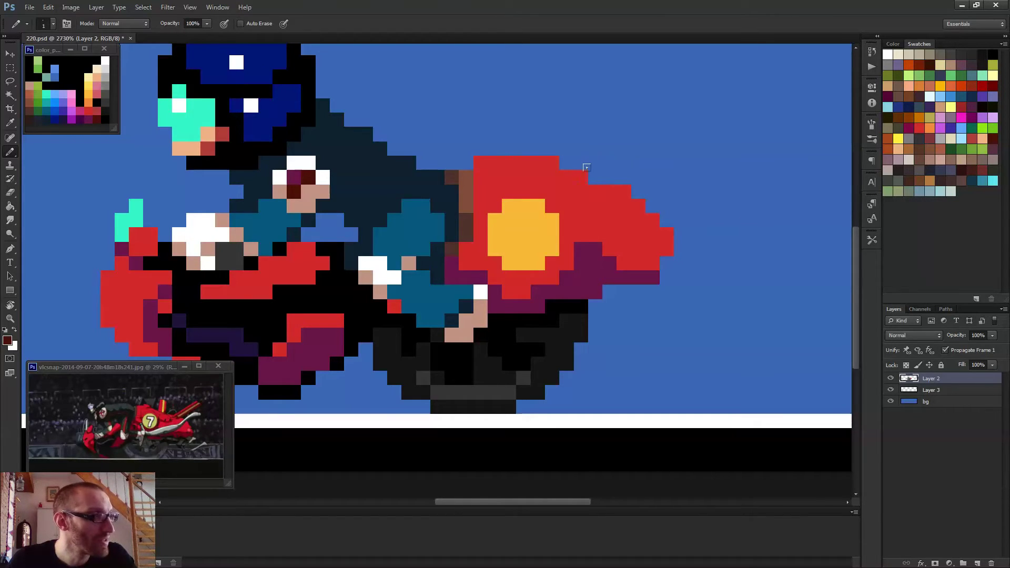
{"action": "key", "text": "alt"}
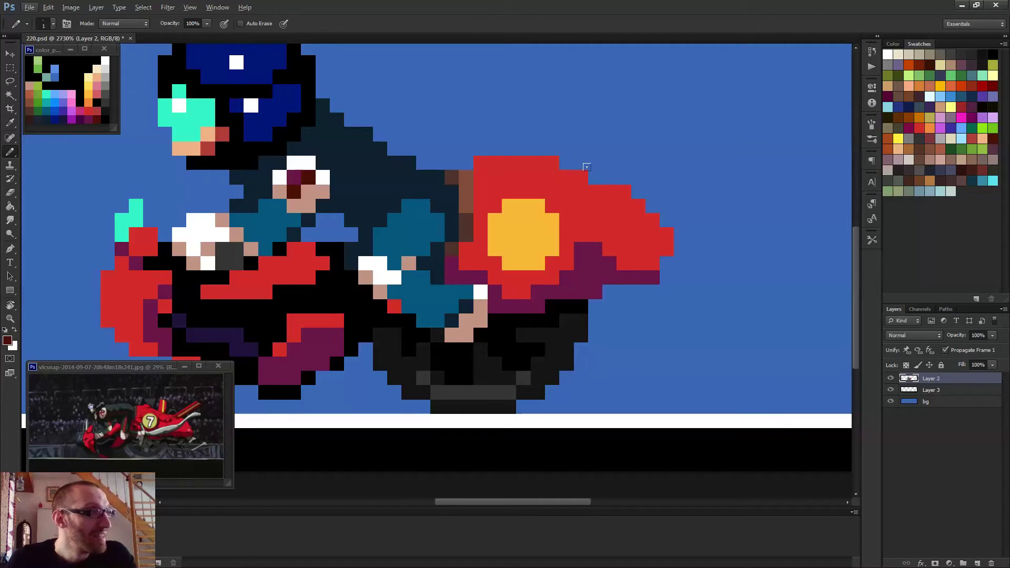
{"action": "scroll", "coordinate": [766, 326], "scroll_direction": "down", "scroll_amount": 2}
- Check what Layer 3 contains by toggling its visibility and rename it as ground
{"action": "left_click", "coordinate": [940, 392]}
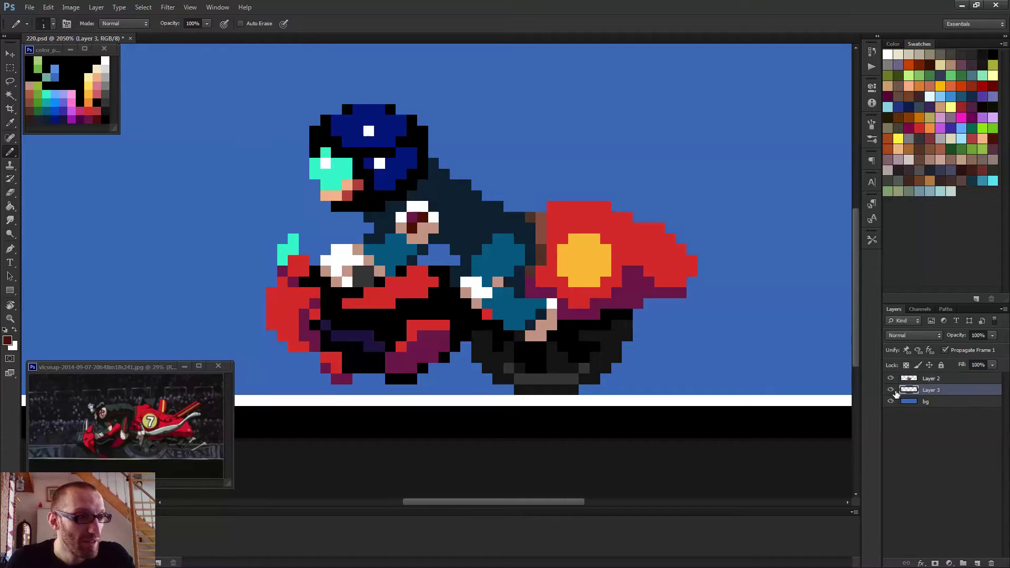
{"action": "left_click", "coordinate": [890, 390]}
{"action": "left_click", "coordinate": [890, 390]}
{"action": "left_click", "coordinate": [927, 383]}
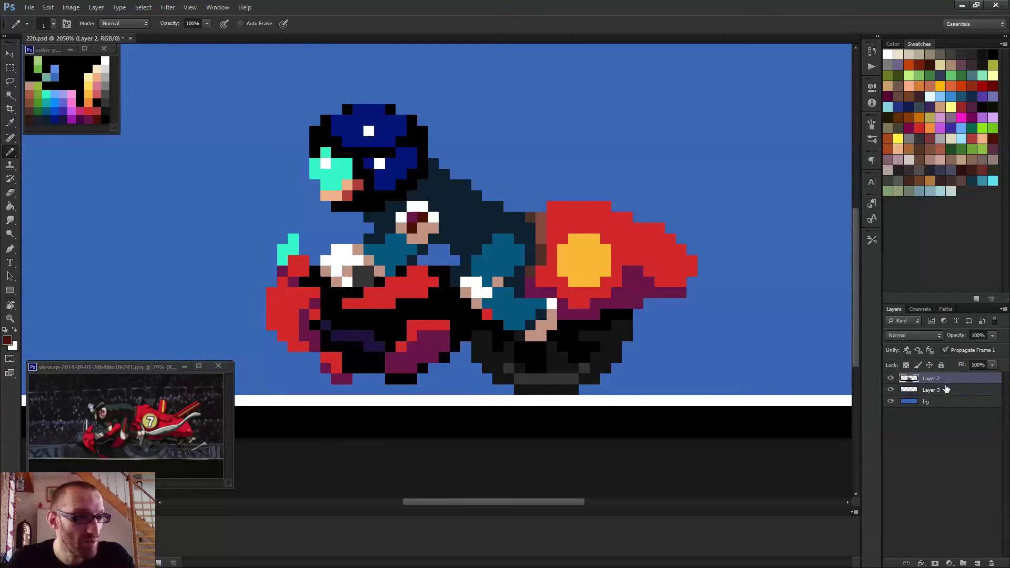
{"action": "left_click", "coordinate": [937, 393]}
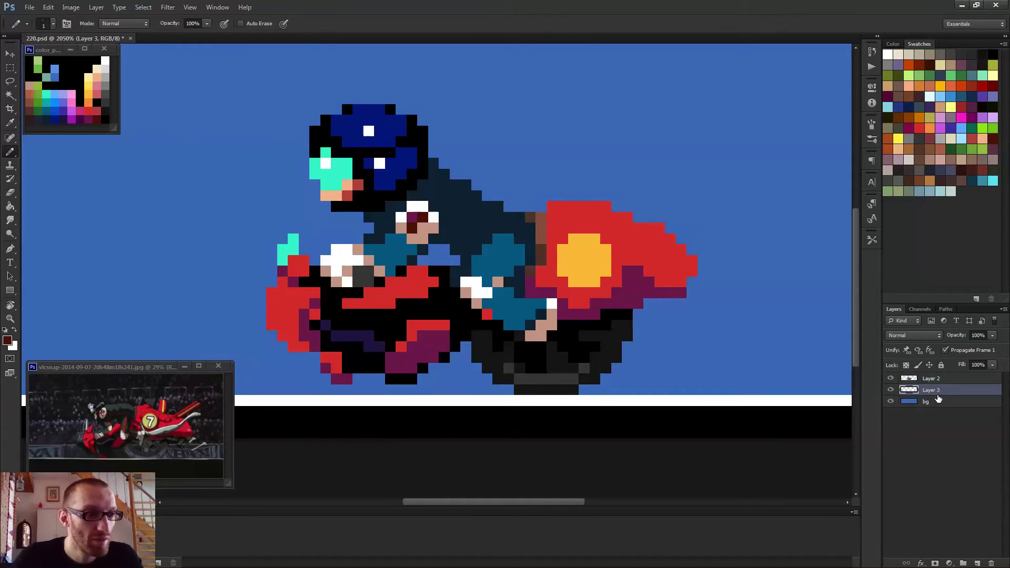
{"action": "double_click", "coordinate": [931, 389]}
{"action": "type", "text": "ground"}
{"action": "key", "text": "Return"}
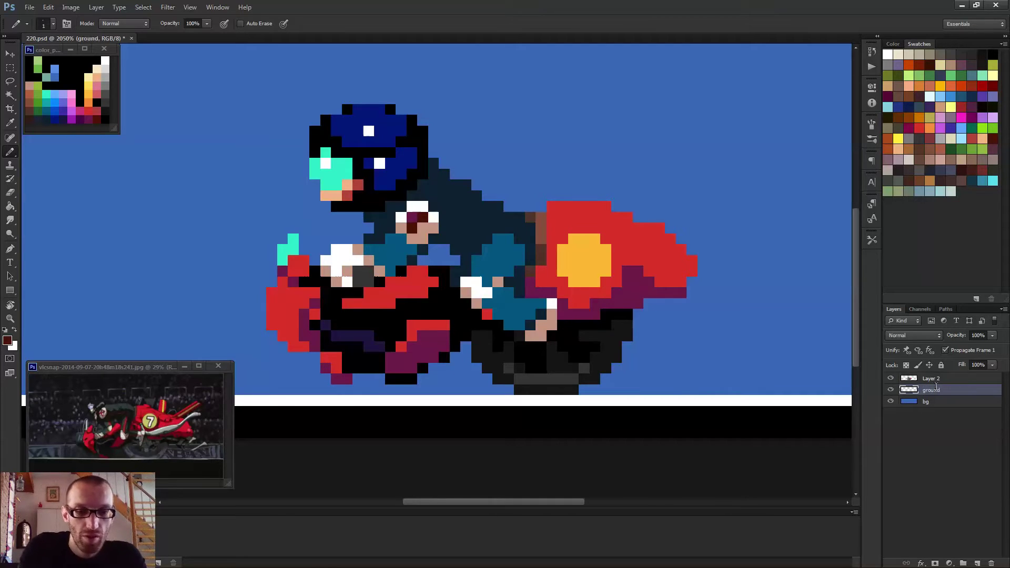
- Add a new layer between the ground layer and Layer 2 and set the pencil size to 3 px
{"action": "left_click", "coordinate": [935, 383]}
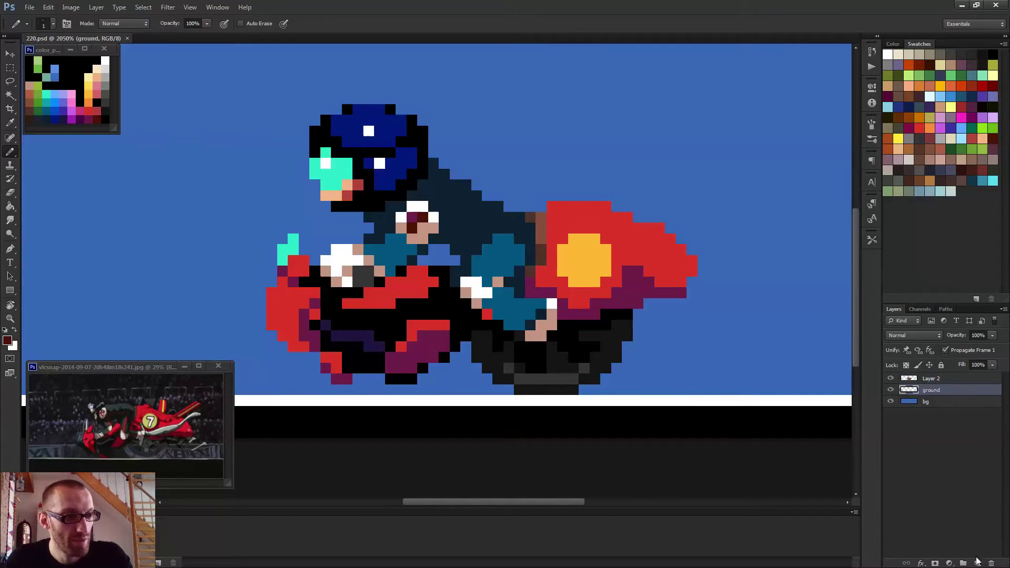
{"action": "left_click", "coordinate": [977, 562], "text": "ctrl"}
{"action": "scroll", "coordinate": [681, 266], "scroll_direction": "up", "scroll_amount": 1}
{"action": "scroll", "coordinate": [642, 263], "scroll_direction": "up", "scroll_amount": 2}
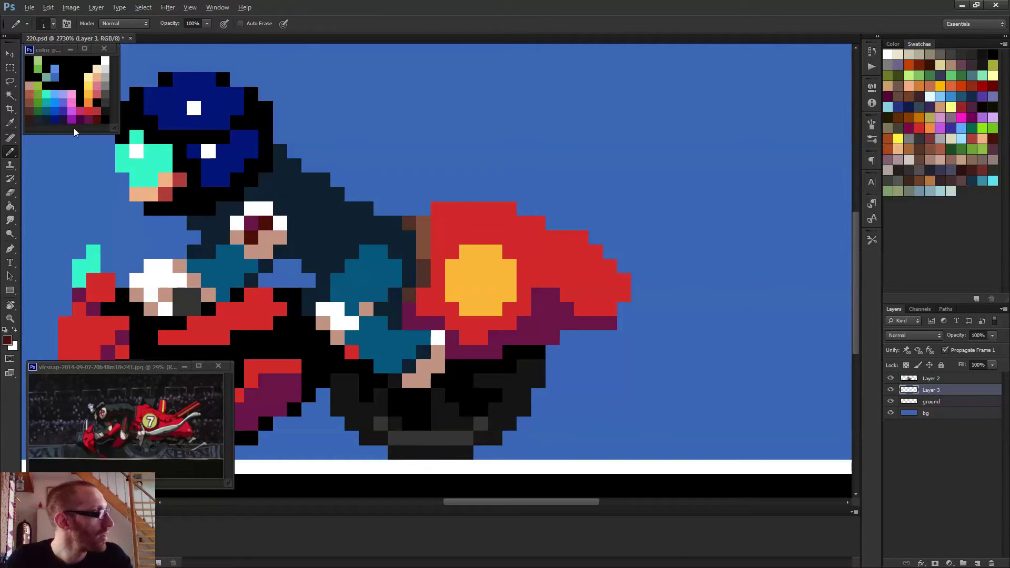
{"action": "right_click", "coordinate": [546, 232], "text": "alt"}
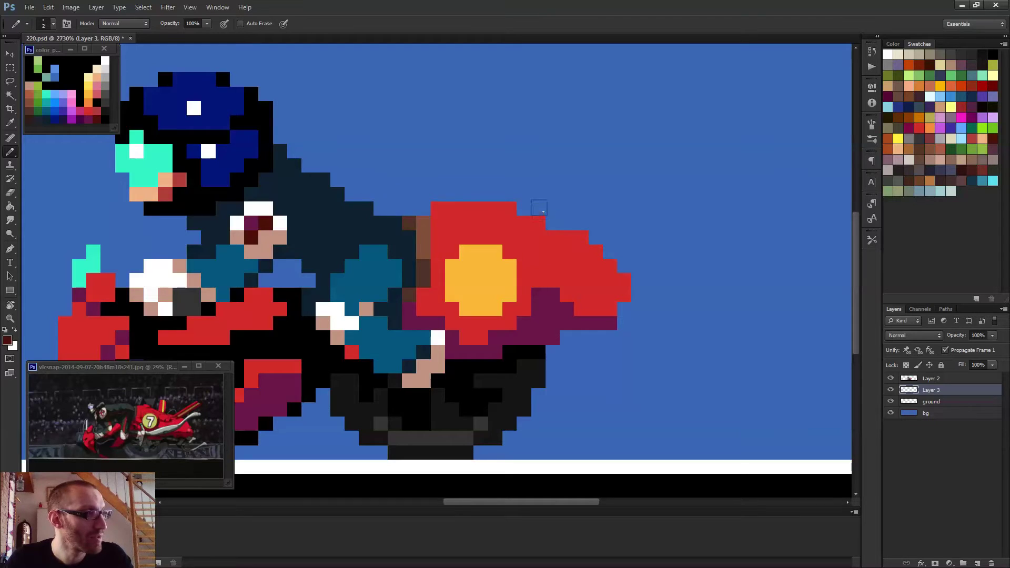
{"action": "right_click", "coordinate": [538, 218], "text": "alt"}
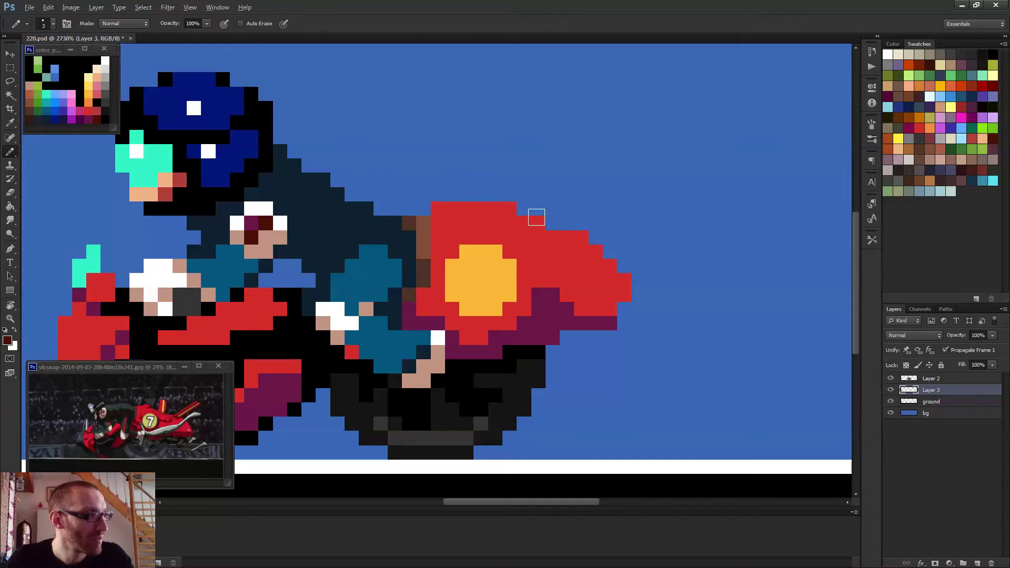
{"action": "right_click", "coordinate": [537, 217], "text": "alt"}
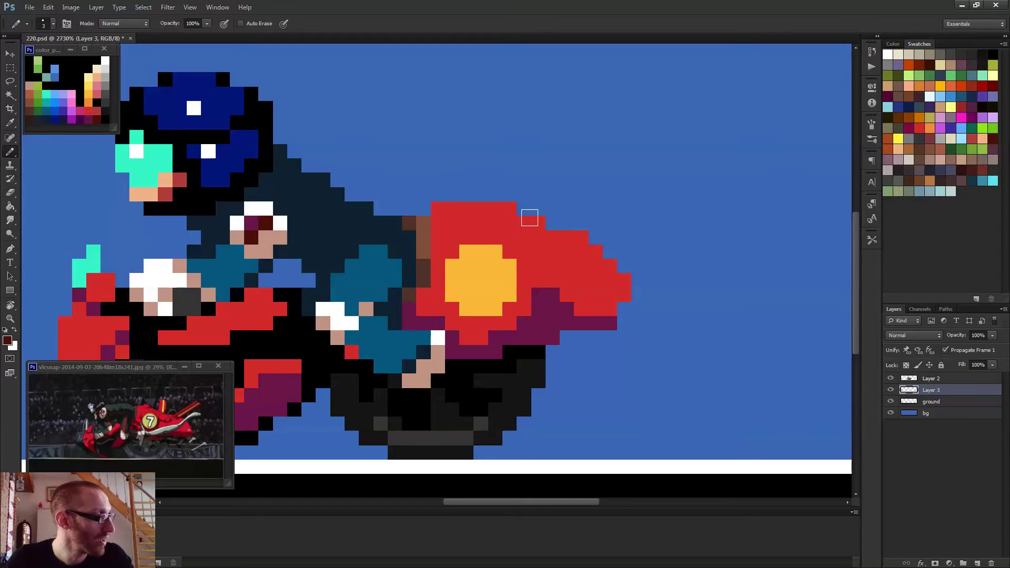
- Try to paint a dark brown-red exhaust pipe rising behind the upper edge of the red tail
{"action": "mouse_move", "coordinate": [541, 219]}
{"action": "left_mouse_down"}
{"action": "mouse_move", "coordinate": [531, 167]}
{"action": "mouse_move", "coordinate": [568, 218]}
{"action": "left_mouse_up"}
{"action": "scroll", "coordinate": [579, 223], "scroll_direction": "down", "scroll_amount": 1}
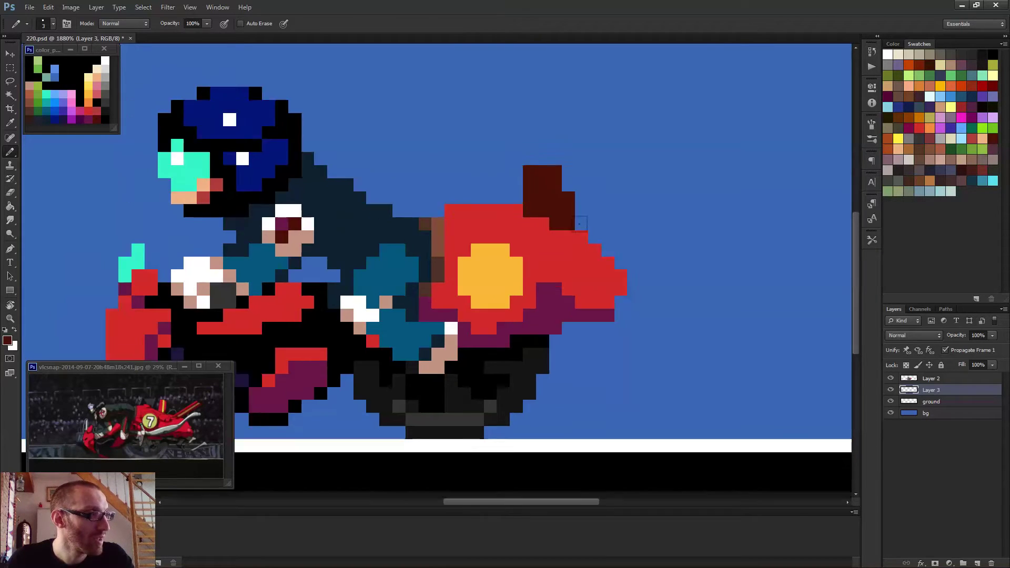
{"action": "scroll", "coordinate": [579, 223], "scroll_direction": "down", "scroll_amount": 2}
{"action": "scroll", "coordinate": [529, 250], "scroll_direction": "up", "scroll_amount": 2}
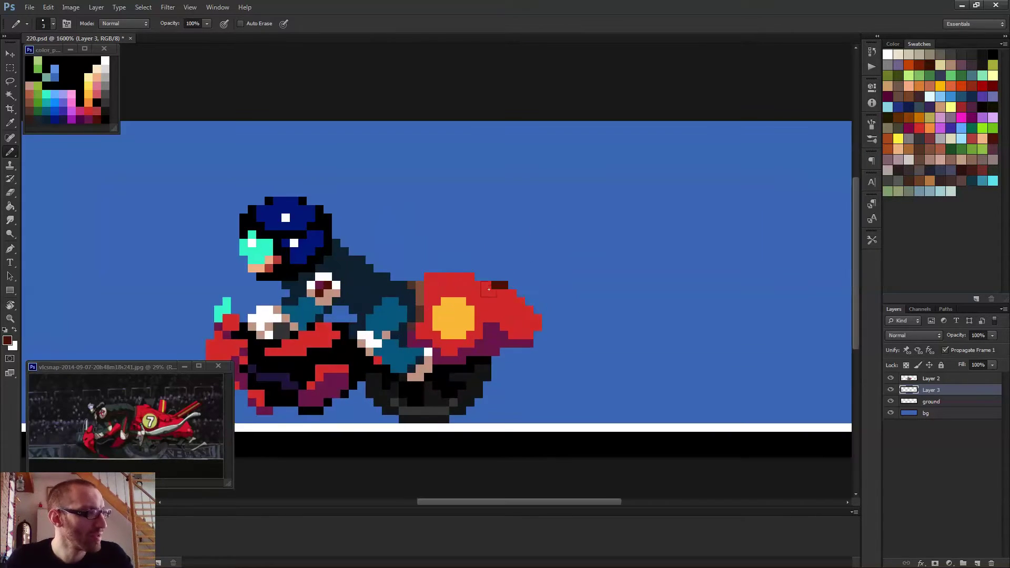
- Paint a short dark brown-red exhaust pipe and a longer purple one angled upward behind the tail, finishing the purple tip with a 1 px pencil
{"action": "mouse_move", "coordinate": [499, 284]}
{"action": "left_mouse_down"}
{"action": "mouse_move", "coordinate": [500, 248]}
{"action": "mouse_move", "coordinate": [487, 272]}
{"action": "left_mouse_up"}
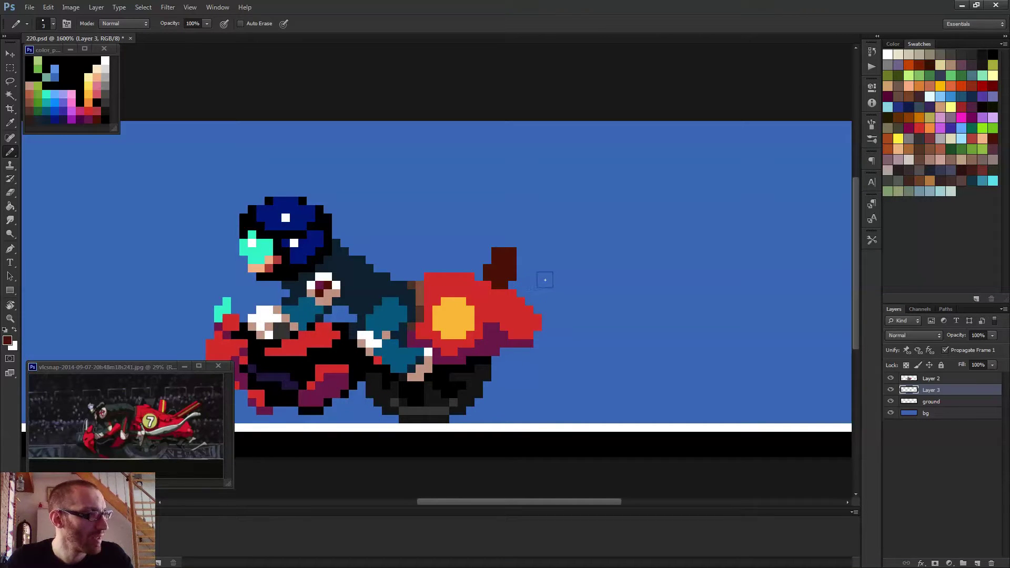
{"action": "left_click", "coordinate": [492, 337], "text": "alt"}
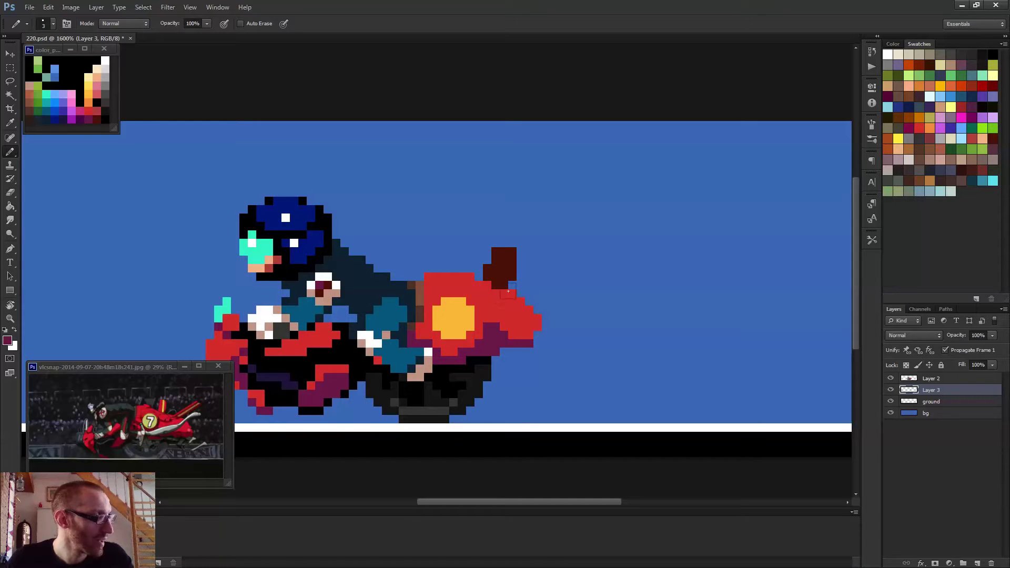
{"action": "left_click_drag", "start_coordinate": [510, 289], "coordinate": [524, 287]}
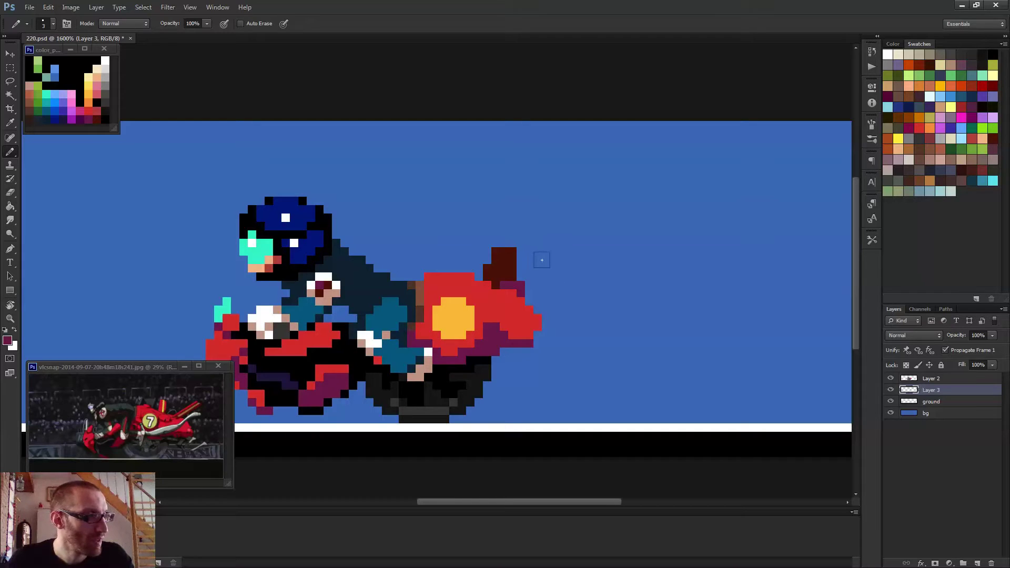
{"action": "left_click", "coordinate": [574, 255], "text": "shift"}
{"action": "key", "text": "bracketleft"}
{"action": "key", "text": "bracketleft"}
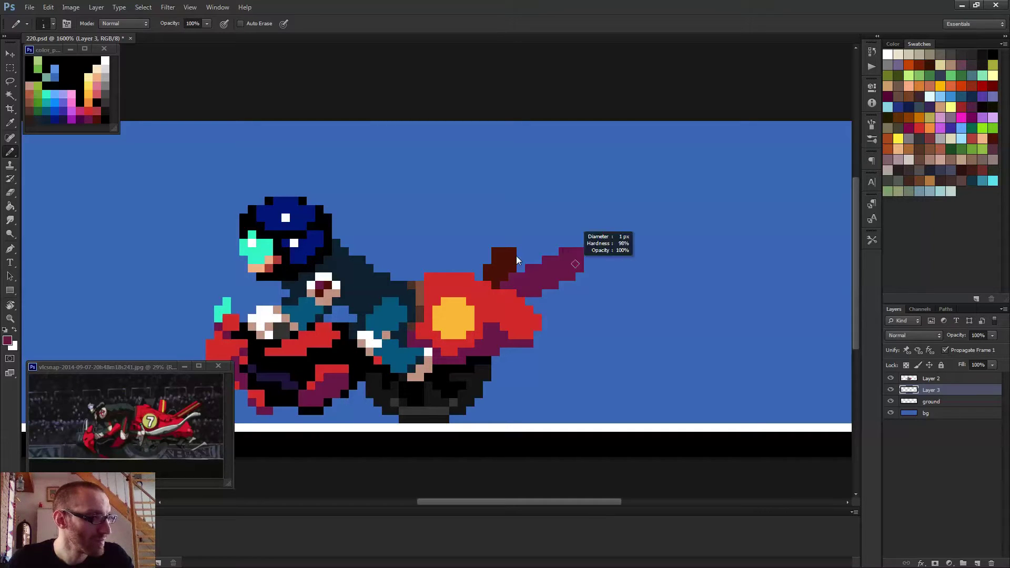
{"action": "left_click", "coordinate": [588, 255]}
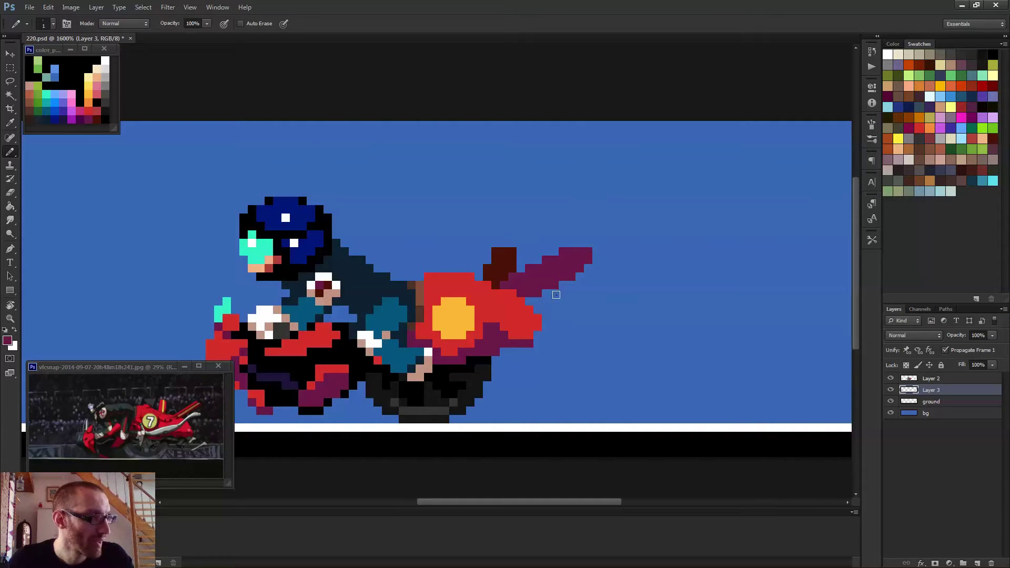
- Merge Layer 2 down into Layer 3 and extend the purple pipe's base onto the red tail
{"action": "left_click", "coordinate": [931, 378]}
{"action": "key", "text": "ctrl+e"}
{"action": "scroll", "coordinate": [563, 290], "scroll_direction": "up", "scroll_amount": 2}
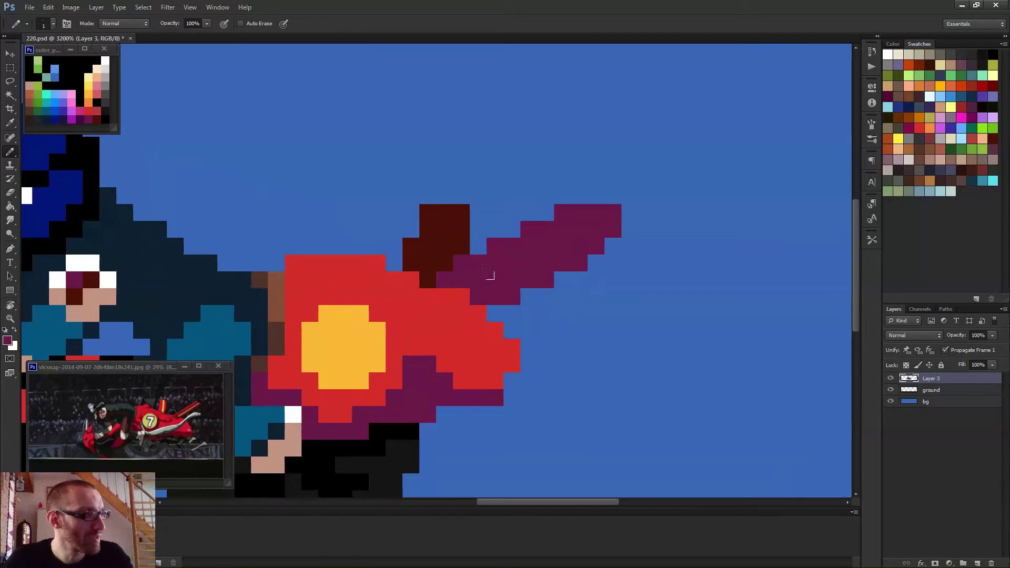
{"action": "mouse_move", "coordinate": [462, 277]}
{"action": "left_mouse_down"}
{"action": "mouse_move", "coordinate": [433, 282]}
{"action": "mouse_move", "coordinate": [432, 292]}
{"action": "mouse_move", "coordinate": [423, 278]}
{"action": "mouse_move", "coordinate": [430, 294]}
{"action": "mouse_move", "coordinate": [476, 308]}
{"action": "left_mouse_up"}
{"action": "scroll", "coordinate": [476, 308], "scroll_direction": "down", "scroll_amount": 2}
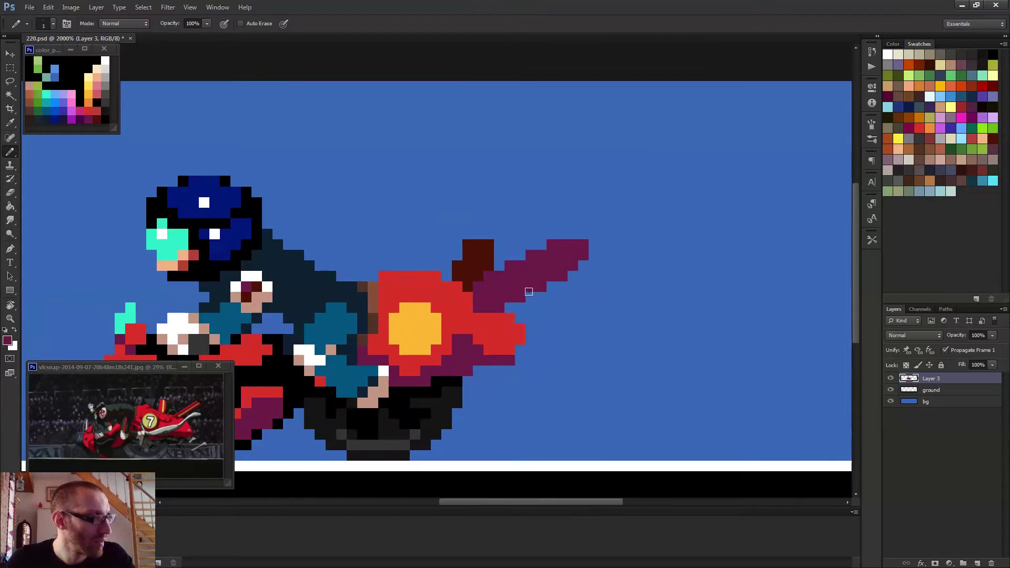
- Paint a red highlight along the upper edge of the purple exhaust pipe using the tail's red
{"action": "scroll", "coordinate": [540, 287], "scroll_direction": "up", "scroll_amount": 1}
{"action": "left_click", "coordinate": [455, 351], "text": "alt"}
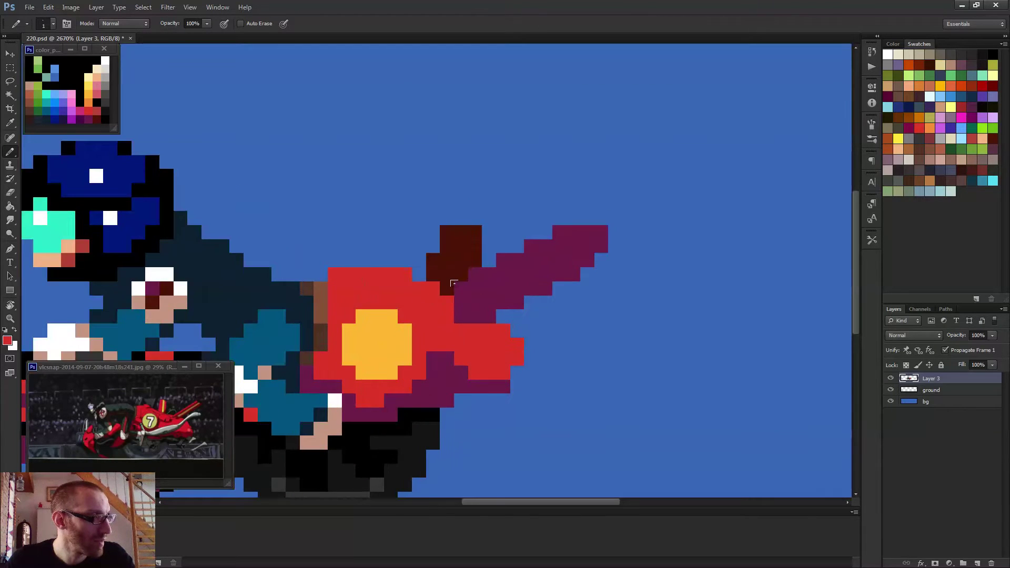
{"action": "mouse_move", "coordinate": [461, 288]}
{"action": "left_mouse_down"}
{"action": "mouse_move", "coordinate": [546, 238]}
{"action": "mouse_move", "coordinate": [552, 223]}
{"action": "mouse_move", "coordinate": [591, 221]}
{"action": "left_mouse_up"}
{"action": "scroll", "coordinate": [566, 282], "scroll_direction": "down", "scroll_amount": 3}
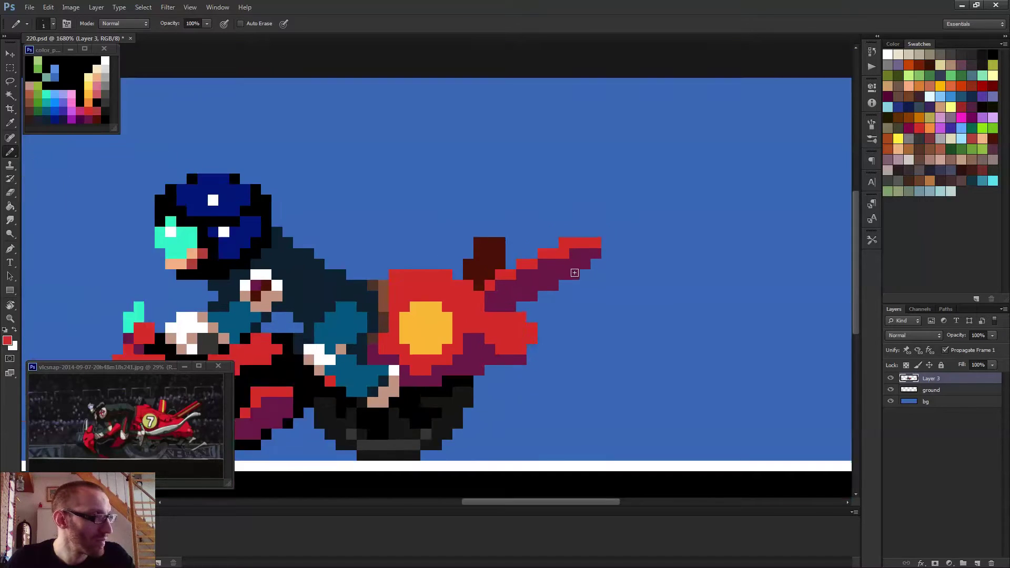
{"action": "scroll", "coordinate": [524, 300], "scroll_direction": "up", "scroll_amount": 2}
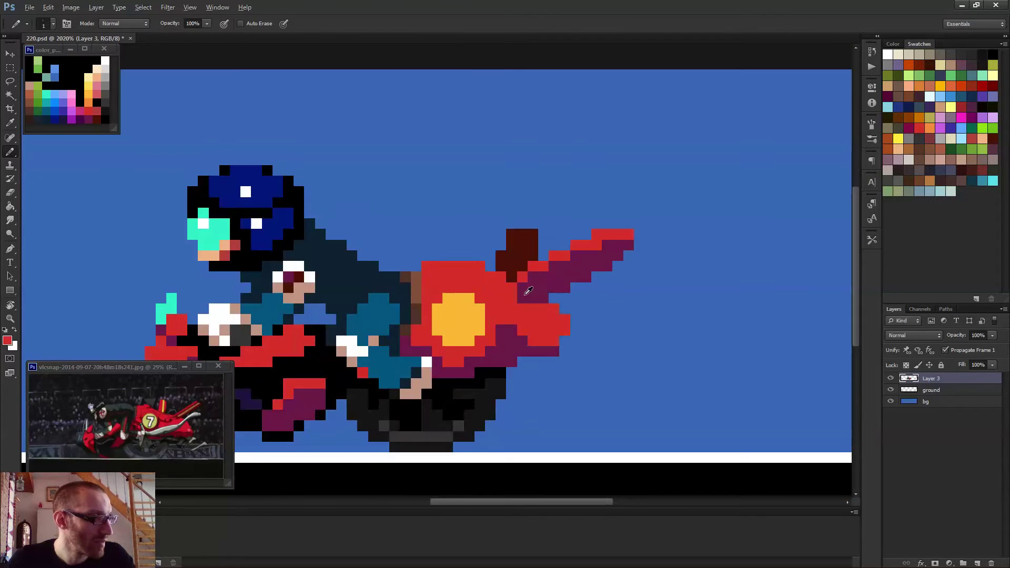
- Add purple shading pixels at the base of the dark brown-red pipe where it meets the tail
{"action": "left_click", "coordinate": [528, 291], "text": "alt"}
{"action": "mouse_move", "coordinate": [498, 283]}
{"action": "left_mouse_down"}
{"action": "mouse_move", "coordinate": [495, 296]}
{"action": "mouse_move", "coordinate": [496, 273]}
{"action": "left_mouse_up"}
{"action": "scroll", "coordinate": [500, 299], "scroll_direction": "down", "scroll_amount": 3}
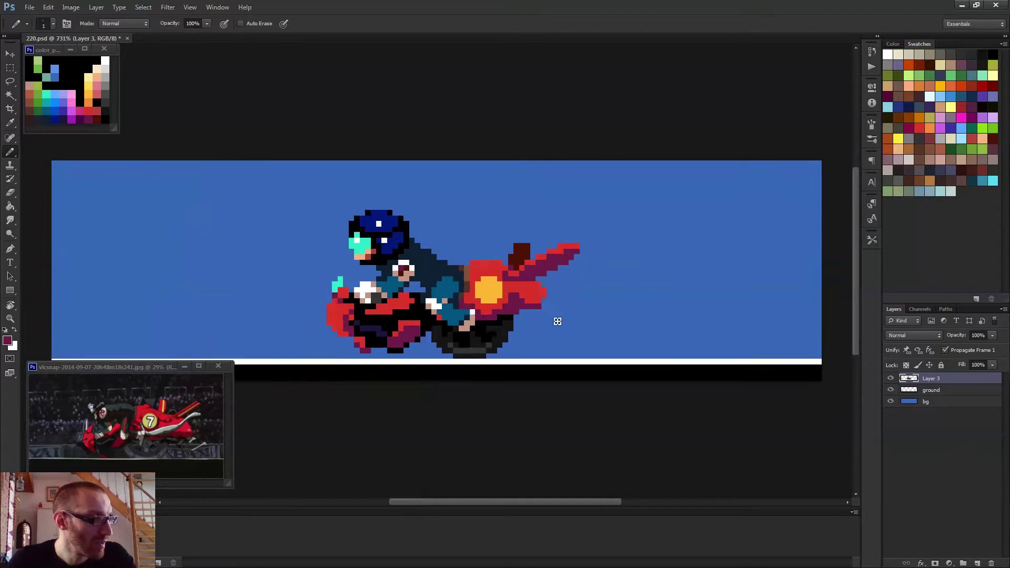
{"action": "scroll", "coordinate": [564, 282], "scroll_direction": "up", "scroll_amount": 2}
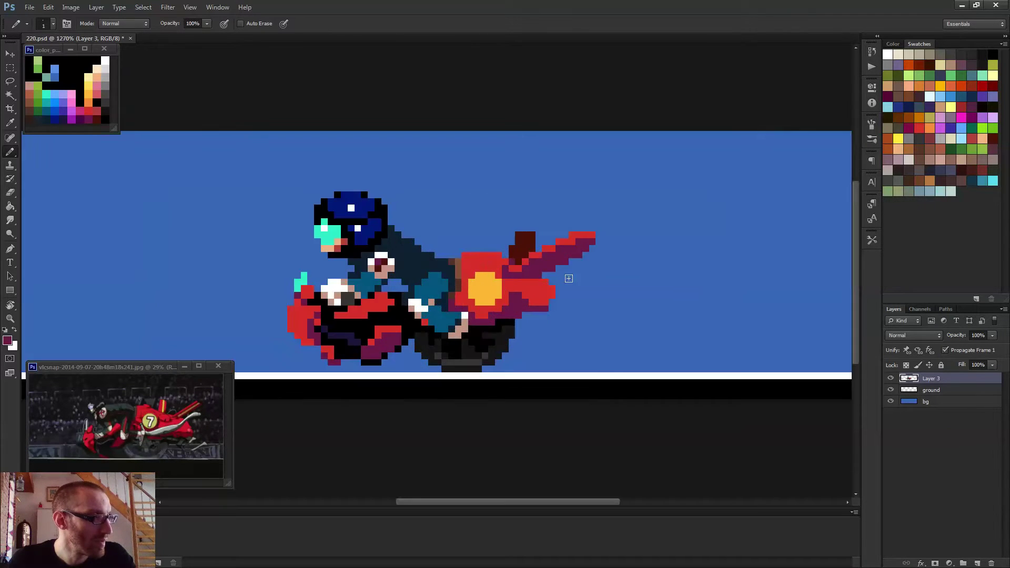
{"action": "scroll", "coordinate": [534, 278], "scroll_direction": "down", "scroll_amount": 2}
{"action": "scroll", "coordinate": [535, 278], "scroll_direction": "up", "scroll_amount": 3}
- Shorten the purple-and-red pipe by selecting its rear part and shifting it 2 px left and 1 px down
{"action": "key", "text": "e"}
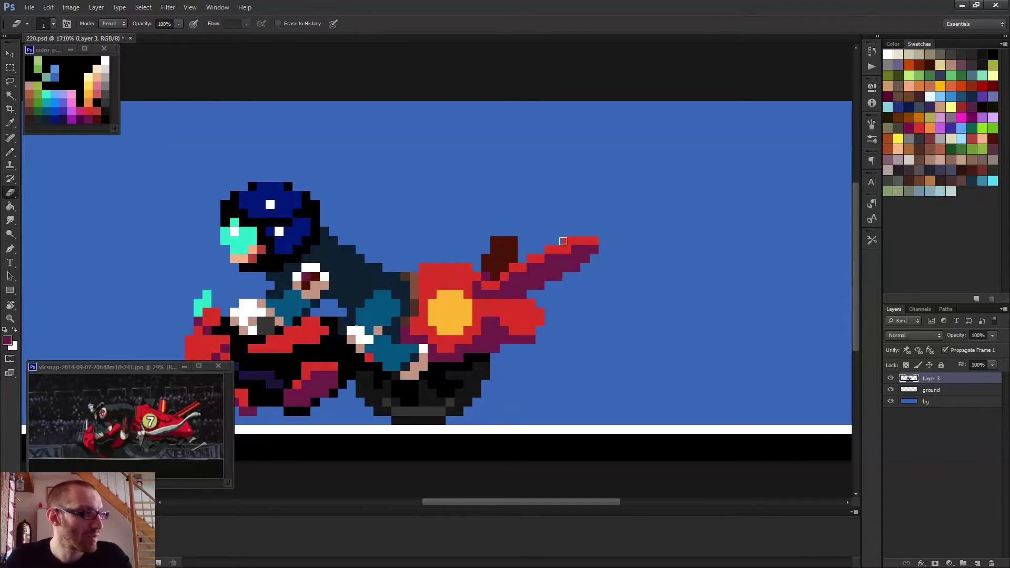
{"action": "key", "text": "m"}
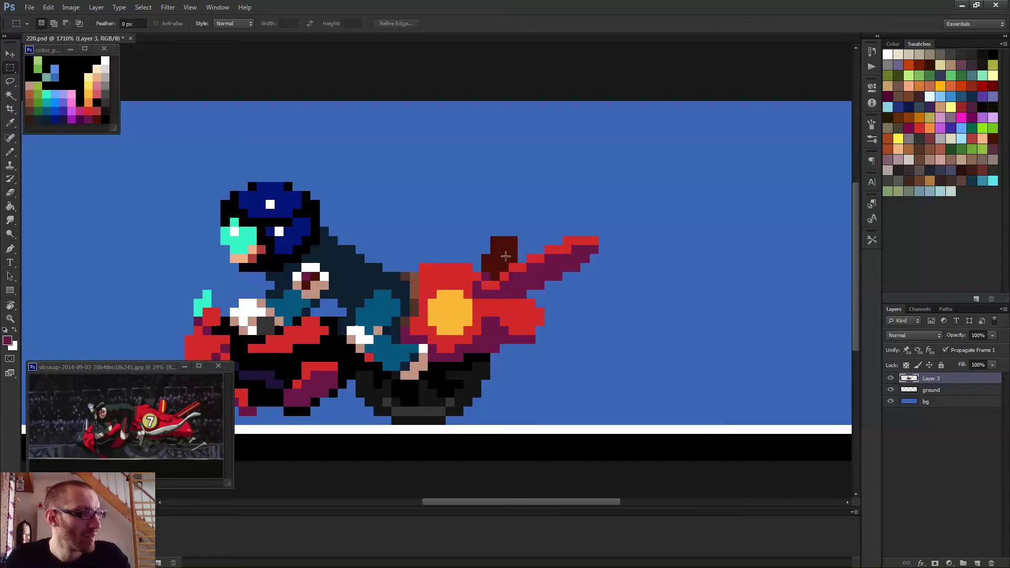
{"action": "left_click_drag", "start_coordinate": [537, 238], "coordinate": [608, 288]}
{"action": "left_click_drag", "start_coordinate": [527, 255], "coordinate": [536, 289]}
{"action": "key", "text": "v"}
{"action": "key", "text": "Left"}
{"action": "key", "text": "Left"}
{"action": "key", "text": "Down"}
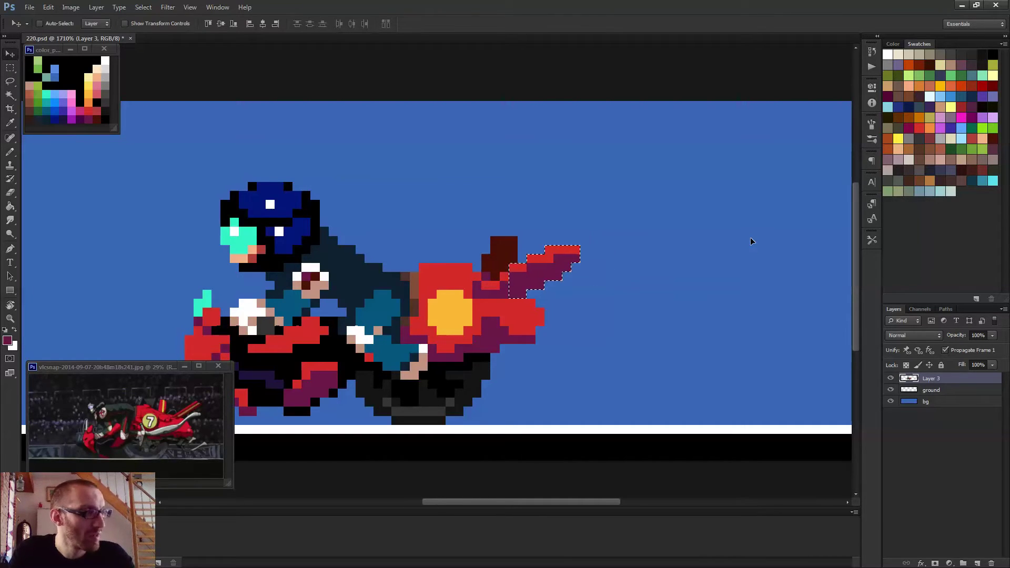
{"action": "key", "text": "ctrl+d"}
{"action": "scroll", "coordinate": [438, 343], "scroll_direction": "down", "scroll_amount": 1}
{"action": "scroll", "coordinate": [439, 340], "scroll_direction": "down", "scroll_amount": 4}
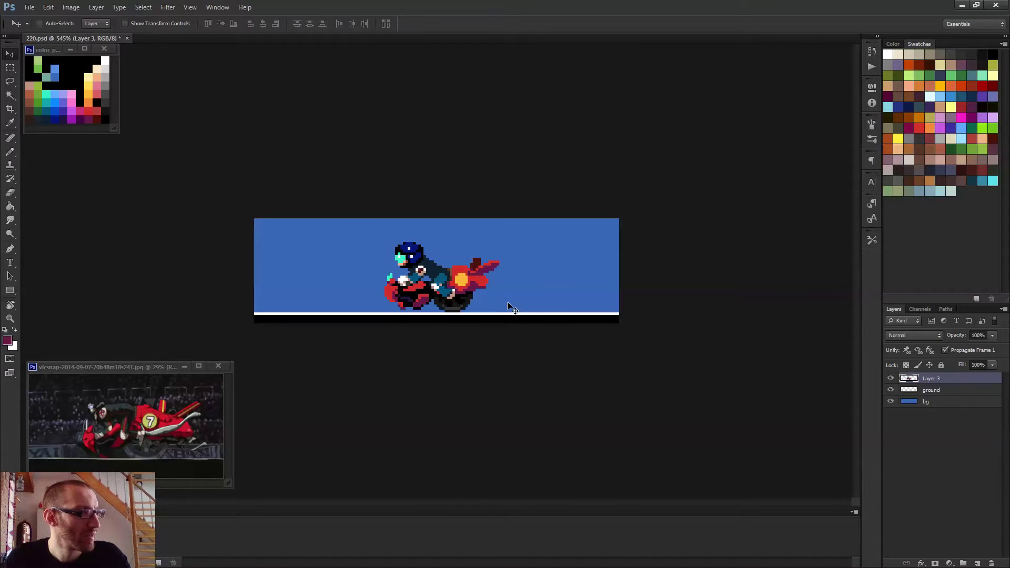
- Extend the tip of the long exhaust pipe with red using the 1 px pencil
{"action": "scroll", "coordinate": [446, 275], "scroll_direction": "up", "scroll_amount": 4}
{"action": "key", "text": "b"}
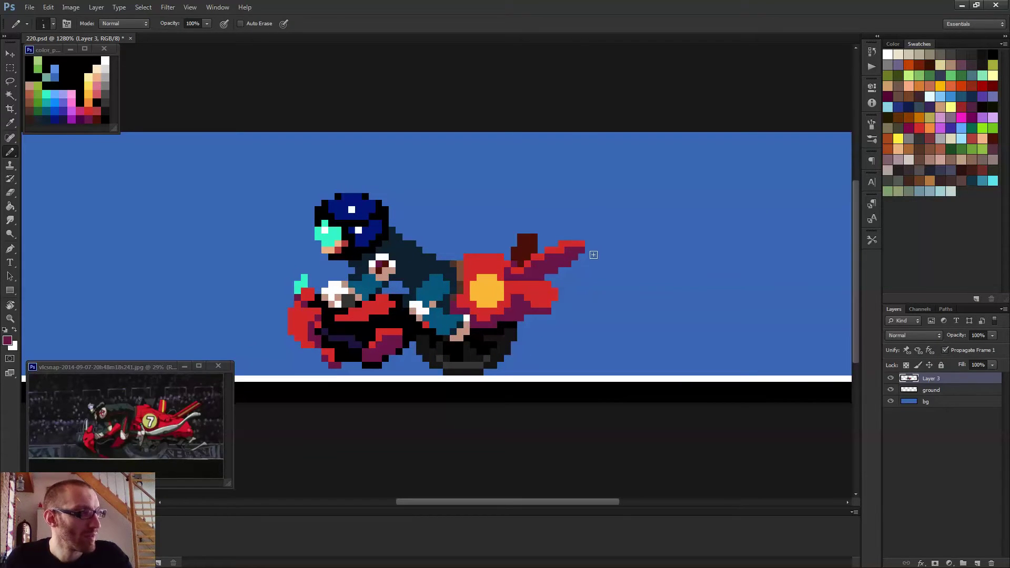
{"action": "left_click", "coordinate": [581, 243], "text": "alt"}
{"action": "left_click", "coordinate": [589, 247]}
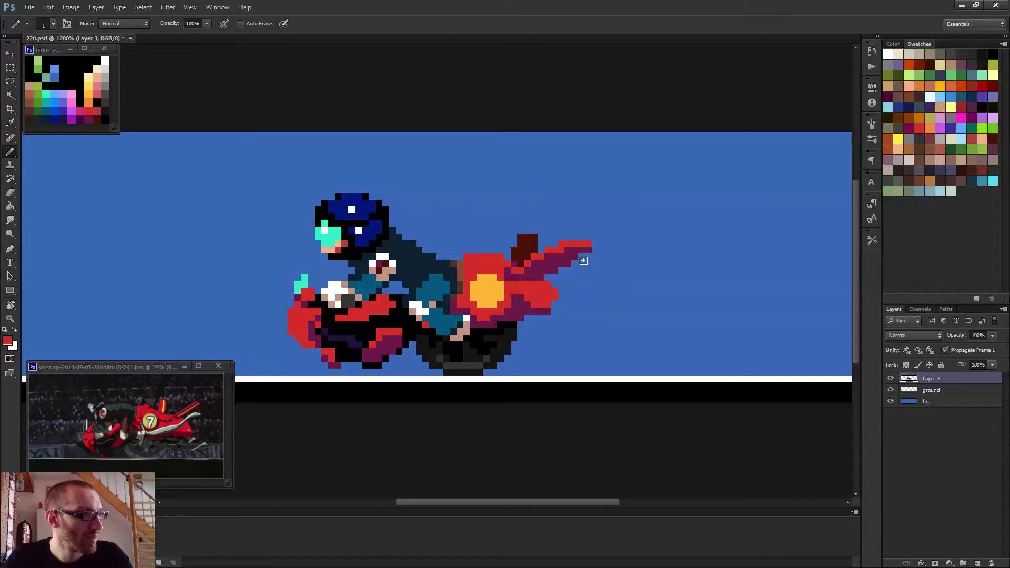
- Erase the extra pixels at the long pipe's tip and trim a pixel from its underside
{"action": "key", "text": "e"}
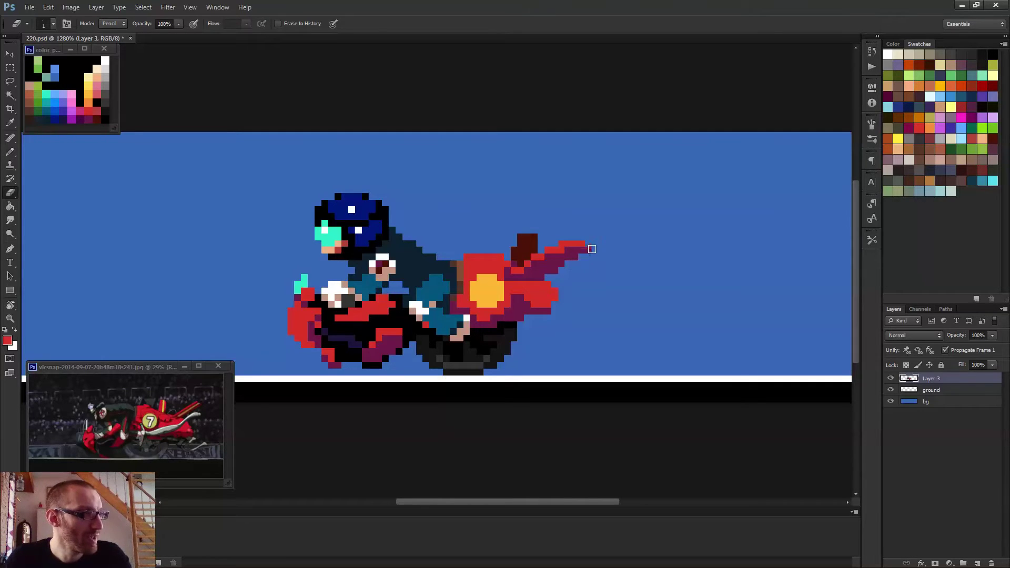
{"action": "left_click", "coordinate": [591, 248]}
{"action": "left_click", "coordinate": [547, 278]}
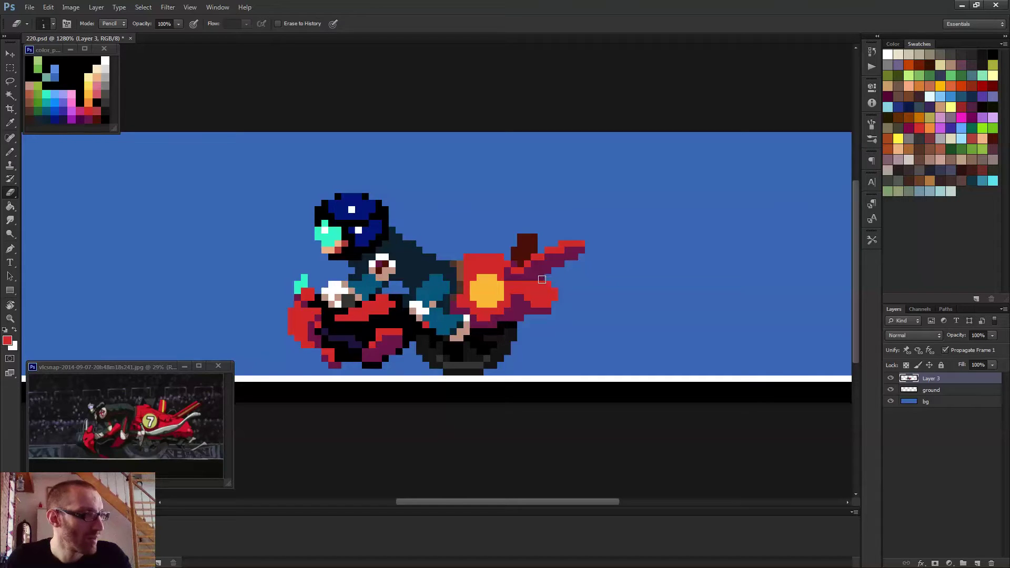
{"action": "scroll", "coordinate": [515, 288], "scroll_direction": "down", "scroll_amount": 2}
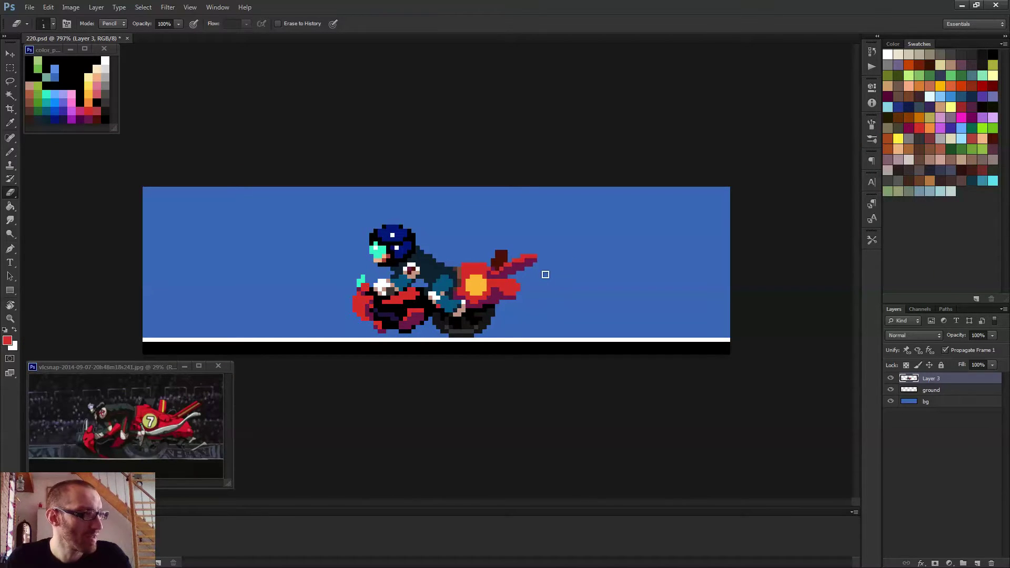
- Retouch the pipes' joint with the tail, adding a purple pixel on the tail edge and extending the red highlight beneath the brown-red pipe
{"action": "key", "text": "b"}
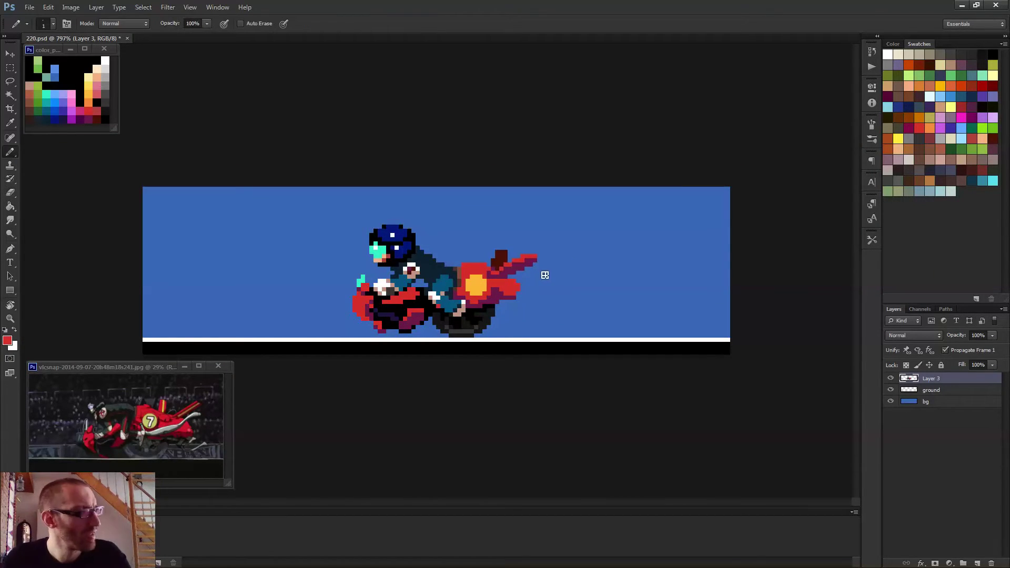
{"action": "scroll", "coordinate": [521, 270], "scroll_direction": "up", "scroll_amount": 3}
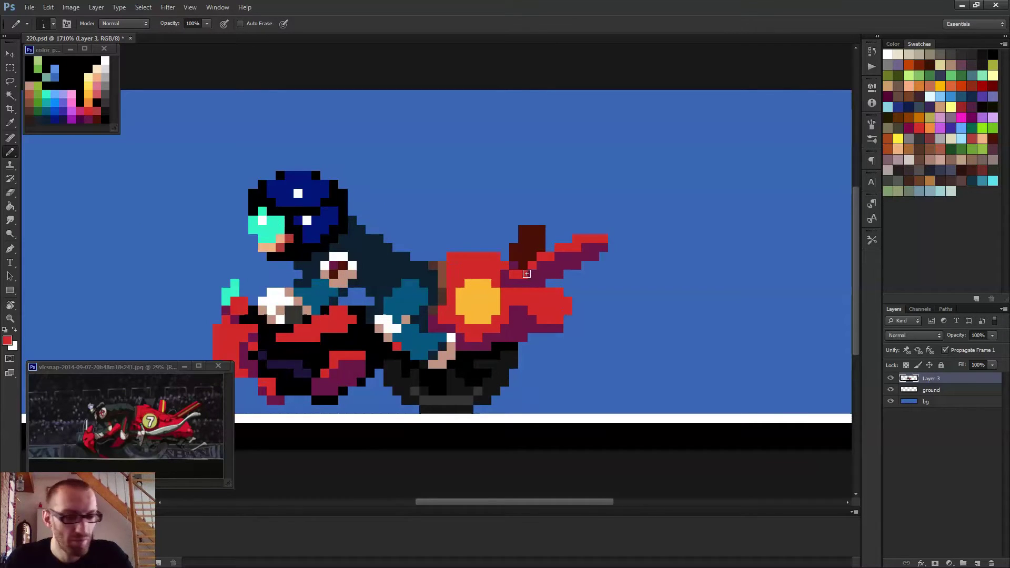
{"action": "scroll", "coordinate": [520, 272], "scroll_direction": "up", "scroll_amount": 2}
{"action": "left_click", "coordinate": [496, 273], "text": "alt"}
{"action": "left_click", "coordinate": [491, 260]}
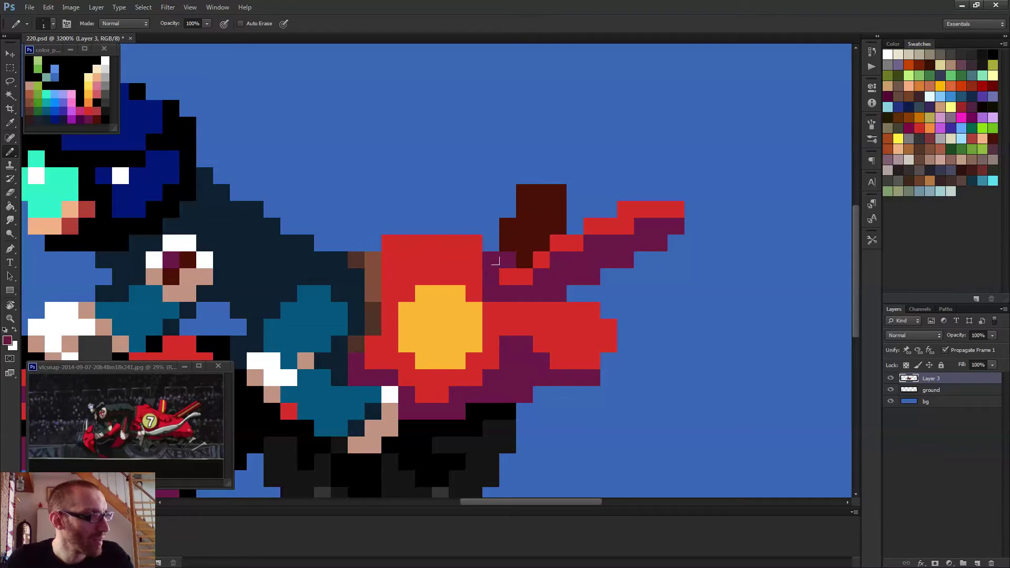
{"action": "left_click", "coordinate": [516, 275], "text": "alt"}
{"action": "left_click", "coordinate": [491, 277]}
{"action": "left_click", "coordinate": [541, 257], "text": "alt"}
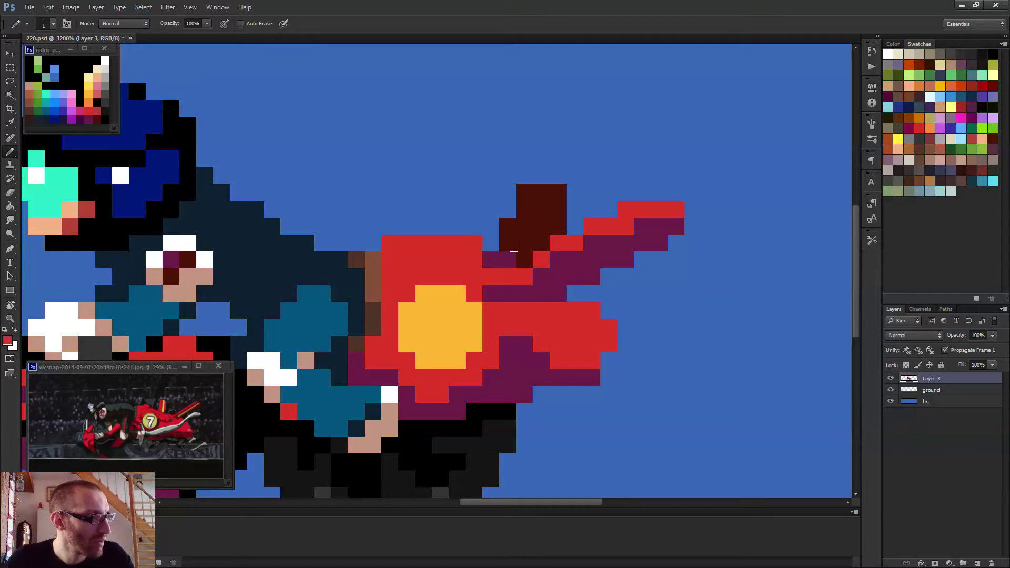
{"action": "left_click", "coordinate": [525, 260]}
{"action": "left_click", "coordinate": [548, 276], "text": "alt"}
{"action": "scroll", "coordinate": [584, 276], "scroll_direction": "down", "scroll_amount": 2}
{"action": "scroll", "coordinate": [599, 287], "scroll_direction": "down", "scroll_amount": 3}
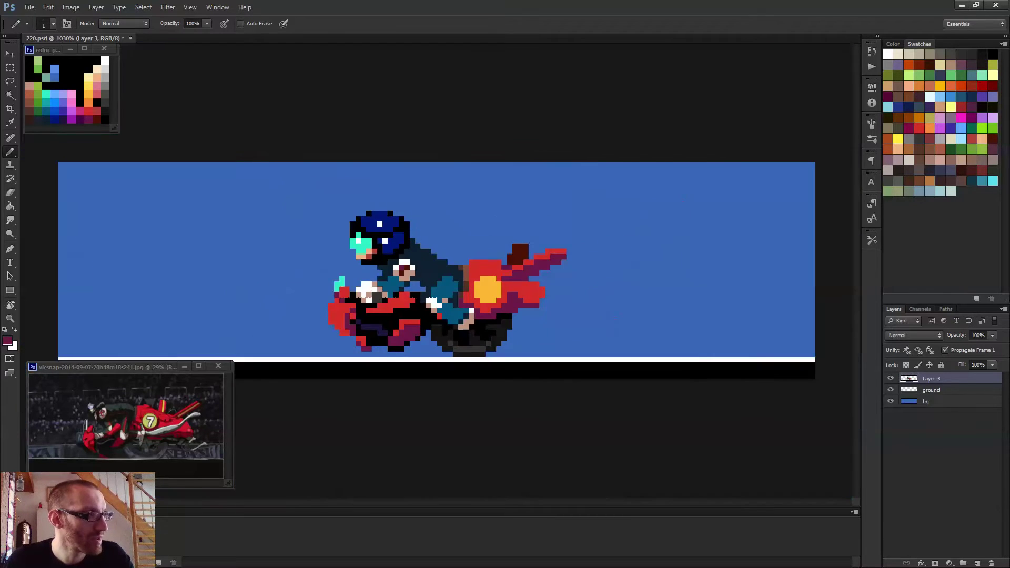
{"action": "scroll", "coordinate": [579, 289], "scroll_direction": "up", "scroll_amount": 3}
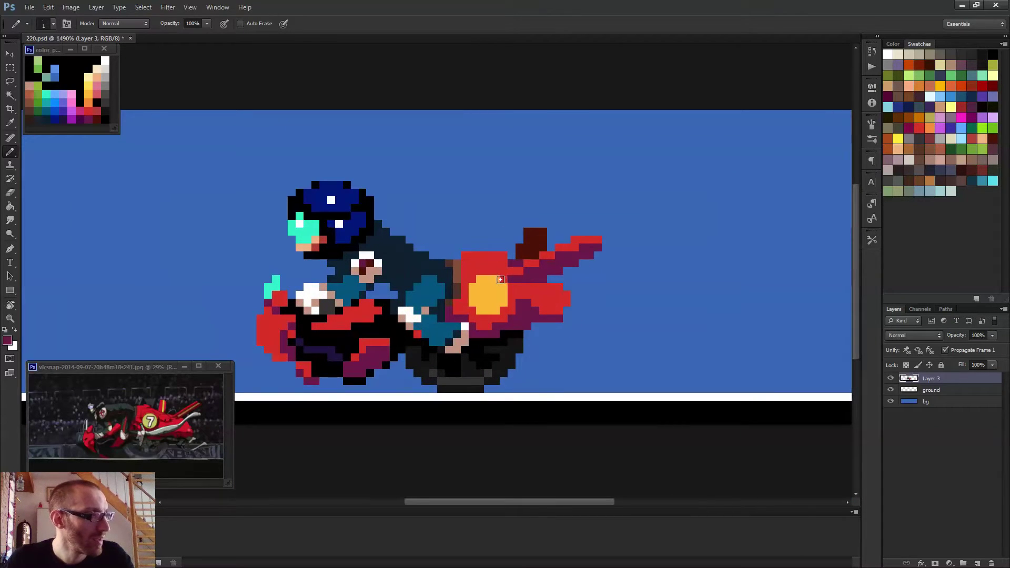
{"action": "scroll", "coordinate": [550, 300], "scroll_direction": "down", "scroll_amount": 4}
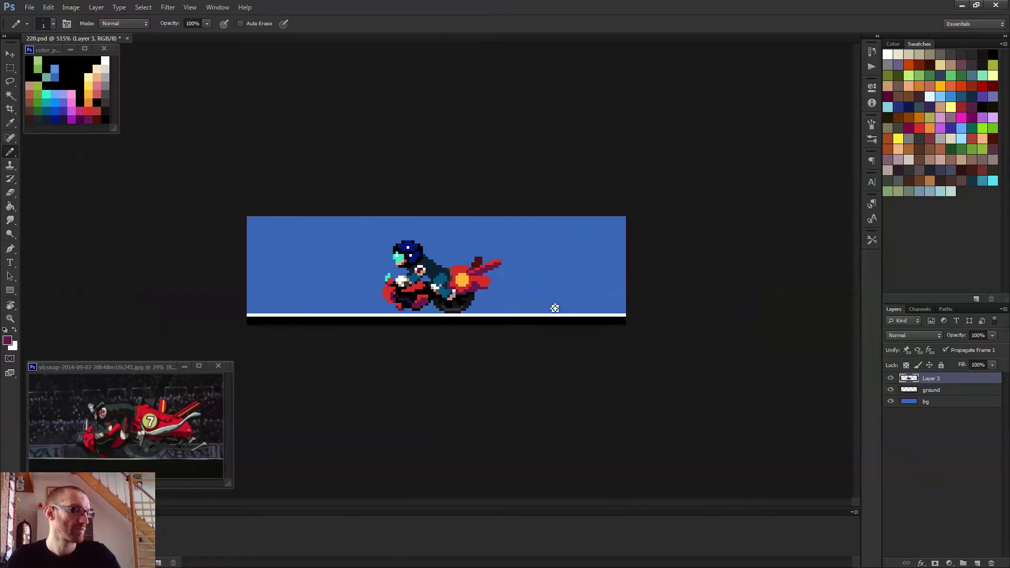
{"action": "scroll", "coordinate": [556, 309], "scroll_direction": "down", "scroll_amount": 1}
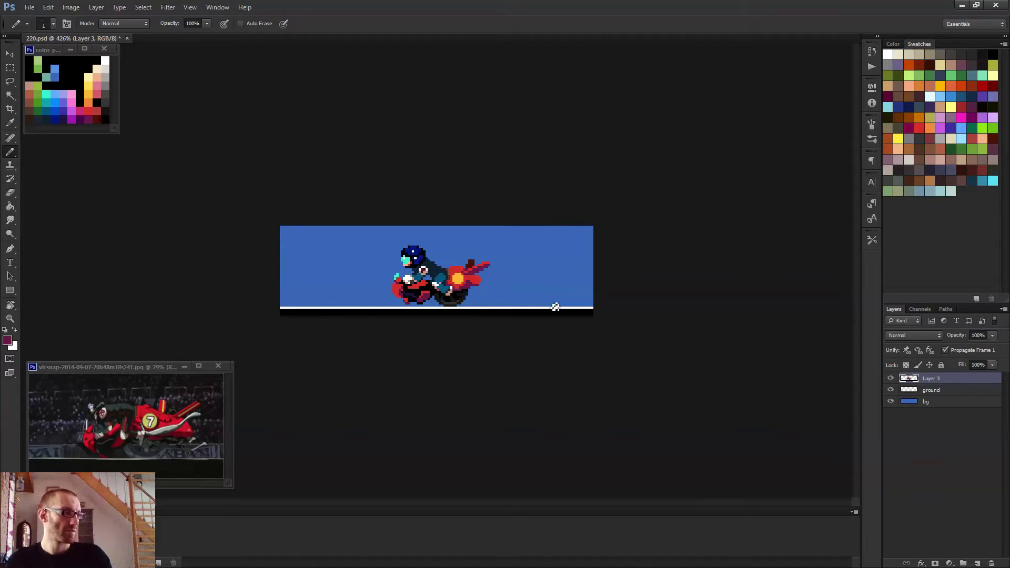
- Select the bike's front fairing with the cyan windscreen and shift it up 2 px, comparing it with the unmoved version
{"action": "scroll", "coordinate": [368, 279], "scroll_direction": "up", "scroll_amount": 5}
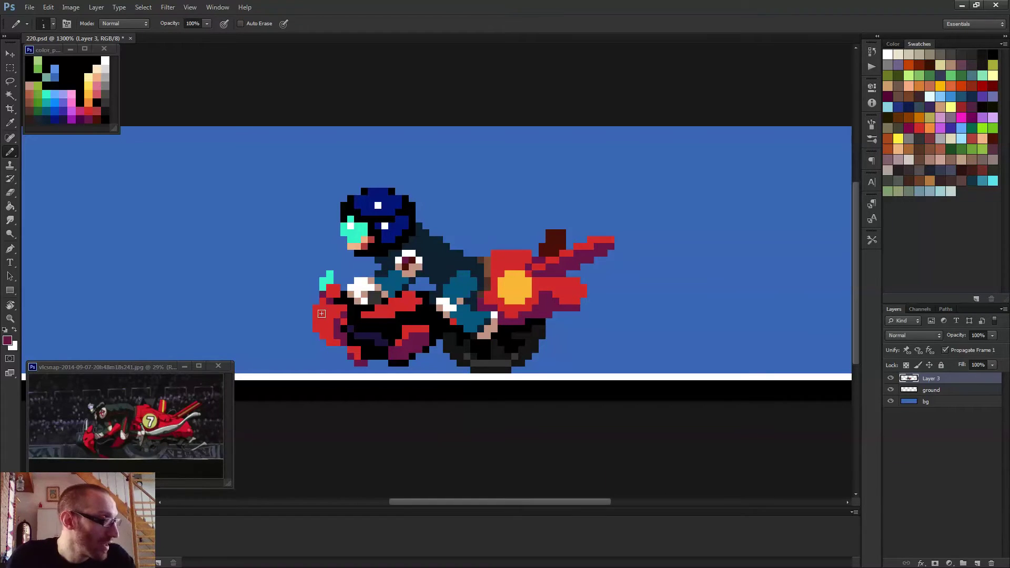
{"action": "key", "text": "m"}
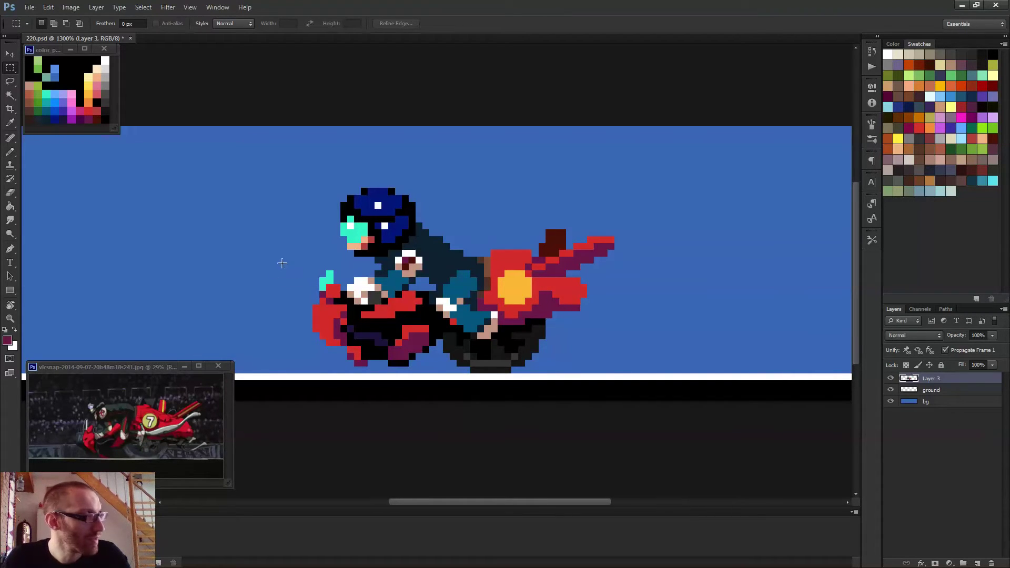
{"action": "left_click_drag", "start_coordinate": [282, 263], "coordinate": [345, 364]}
{"action": "left_click_drag", "start_coordinate": [335, 327], "coordinate": [366, 366]}
{"action": "scroll", "coordinate": [763, 355], "scroll_direction": "down", "scroll_amount": 5}
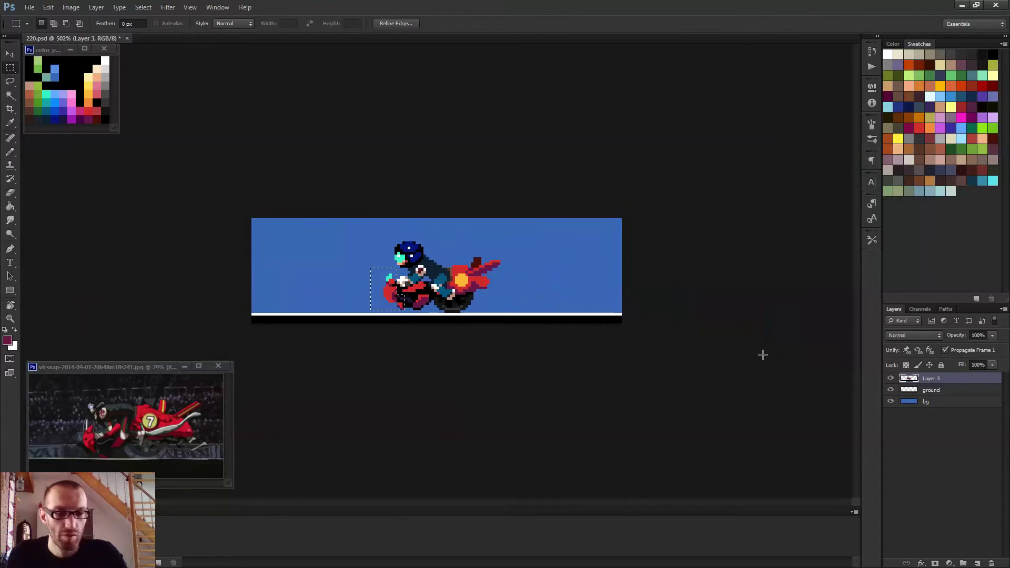
{"action": "key", "text": "v"}
{"action": "key", "text": "Left"}
{"action": "key", "text": "Left"}
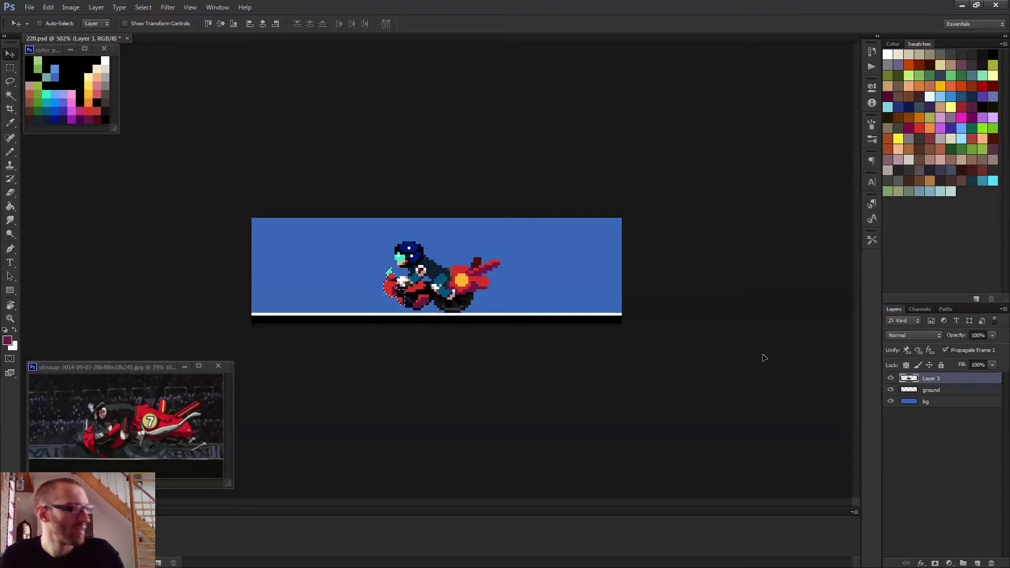
{"action": "key", "text": "ctrl+d"}
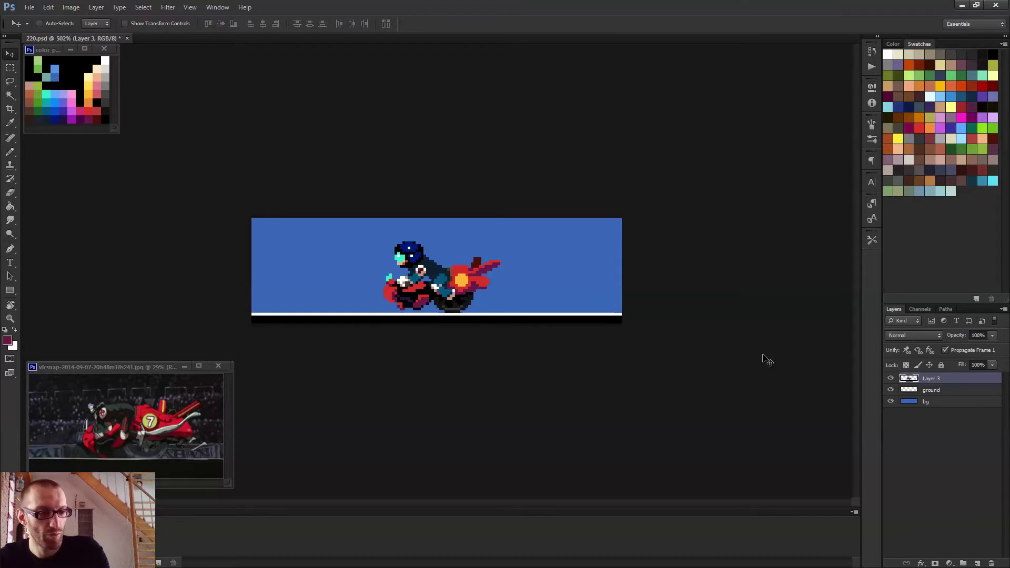
{"action": "key", "text": "ctrl+z"}
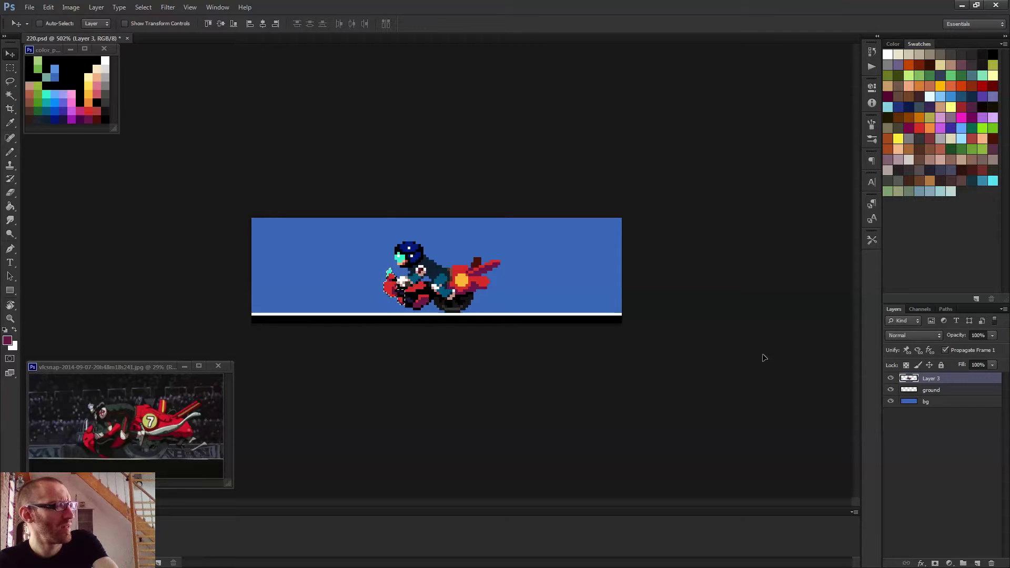
- Reshape the dark indigo streak inside the front fairing with the 1 px pencil, using sampled indigo and black
{"action": "key", "text": "b"}
{"action": "key", "text": "ctrl+plus"}
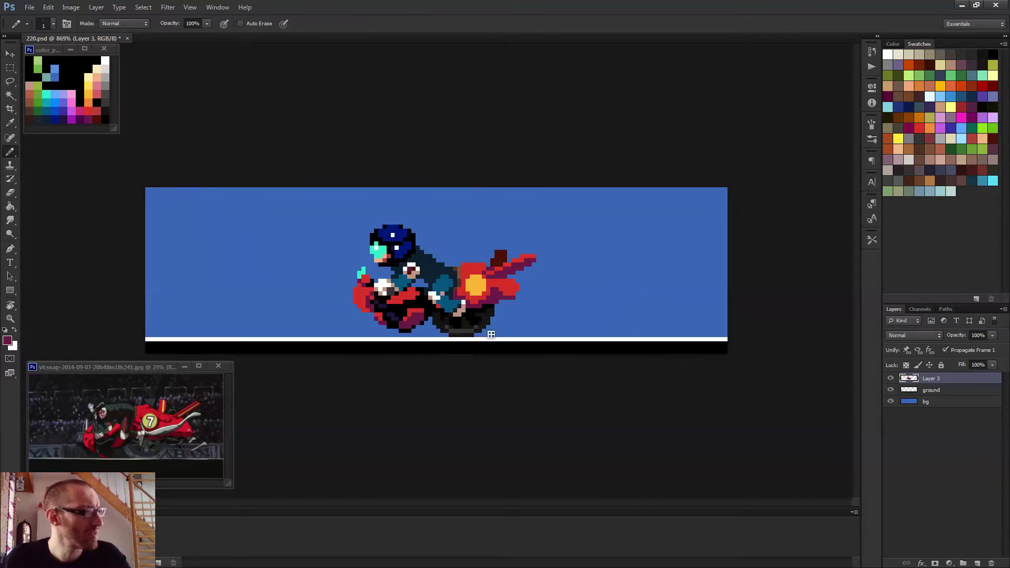
{"action": "scroll", "coordinate": [372, 320], "scroll_direction": "up", "scroll_amount": 4}
{"action": "left_click", "coordinate": [341, 319], "text": "alt"}
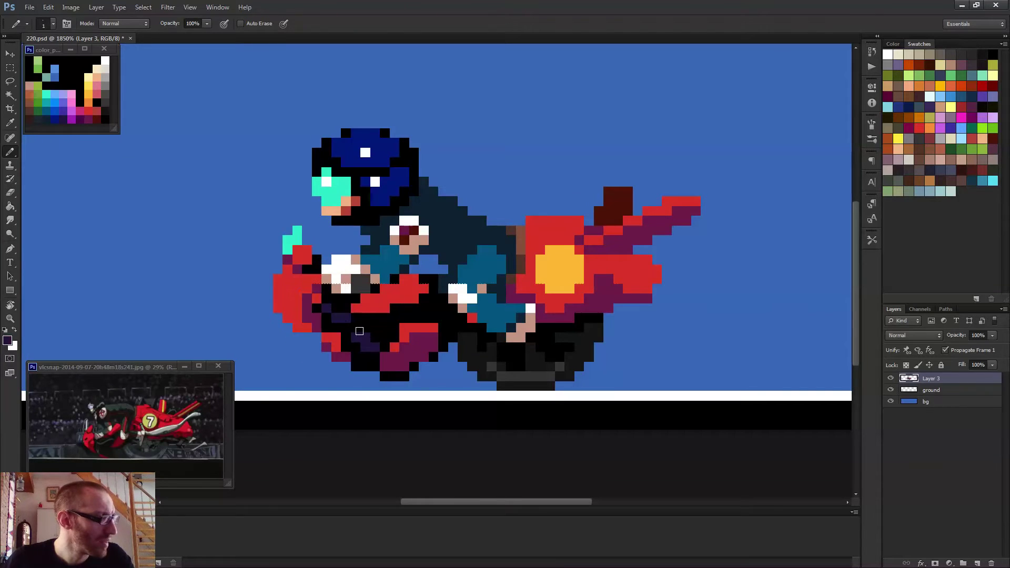
{"action": "left_click", "coordinate": [361, 322], "text": "alt"}
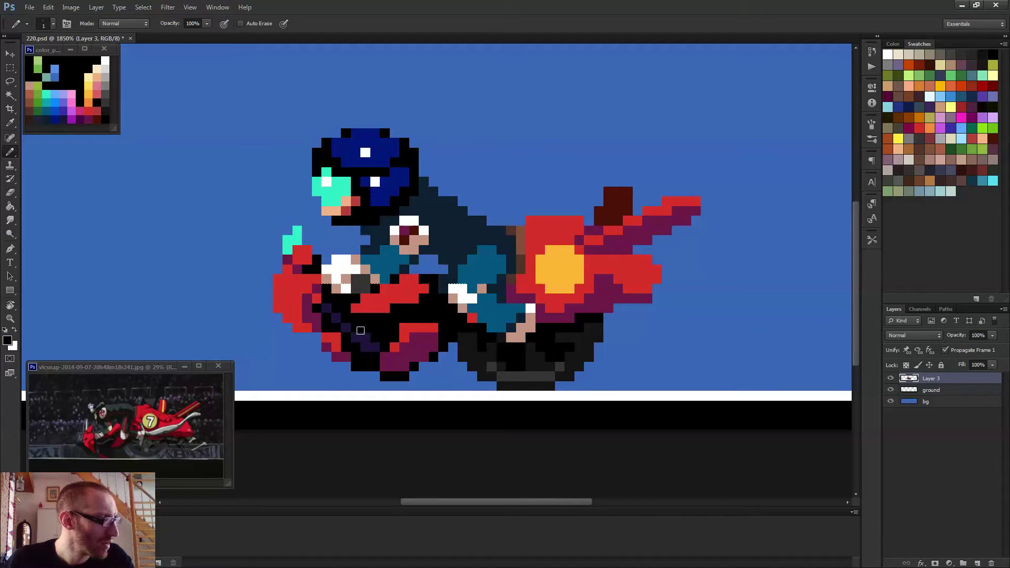
{"action": "left_click", "coordinate": [360, 331], "text": "alt"}
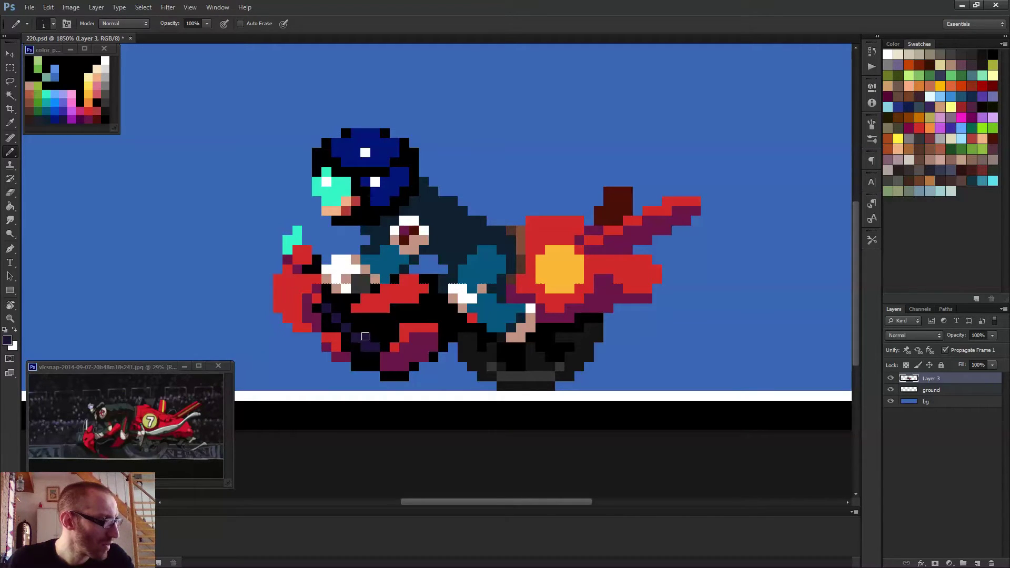
{"action": "mouse_move", "coordinate": [366, 336]}
{"action": "left_mouse_down"}
{"action": "mouse_move", "coordinate": [354, 327]}
{"action": "mouse_move", "coordinate": [389, 338]}
{"action": "mouse_move", "coordinate": [363, 343]}
{"action": "left_mouse_up"}
{"action": "left_click", "coordinate": [383, 344], "text": "alt"}
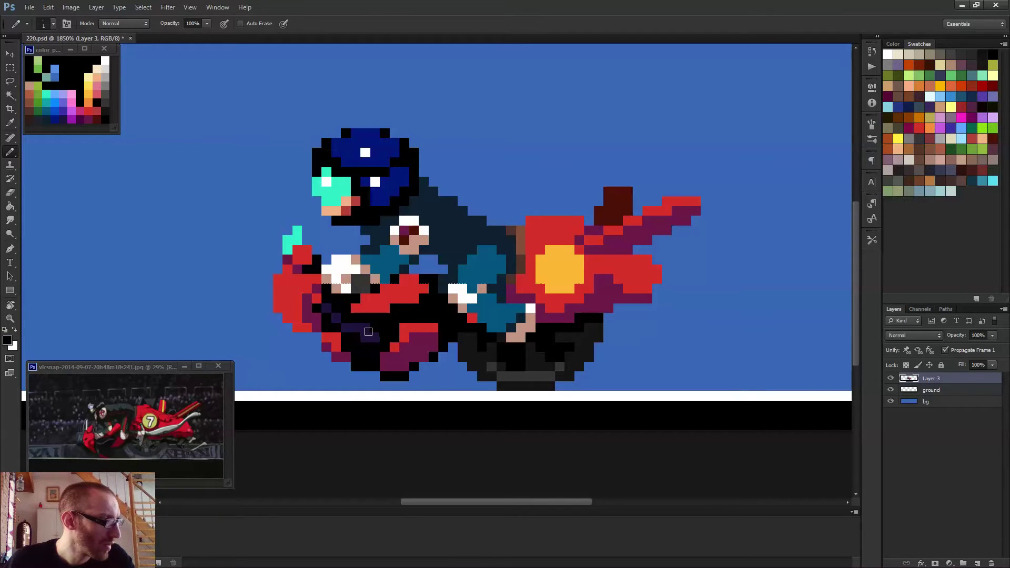
{"action": "left_click", "coordinate": [337, 316], "text": "alt"}
- Outline the lower edge of the front fairing in black and retouch its nose with sampled purple and red
{"action": "scroll", "coordinate": [363, 337], "scroll_direction": "down", "scroll_amount": 3, "text": "alt"}
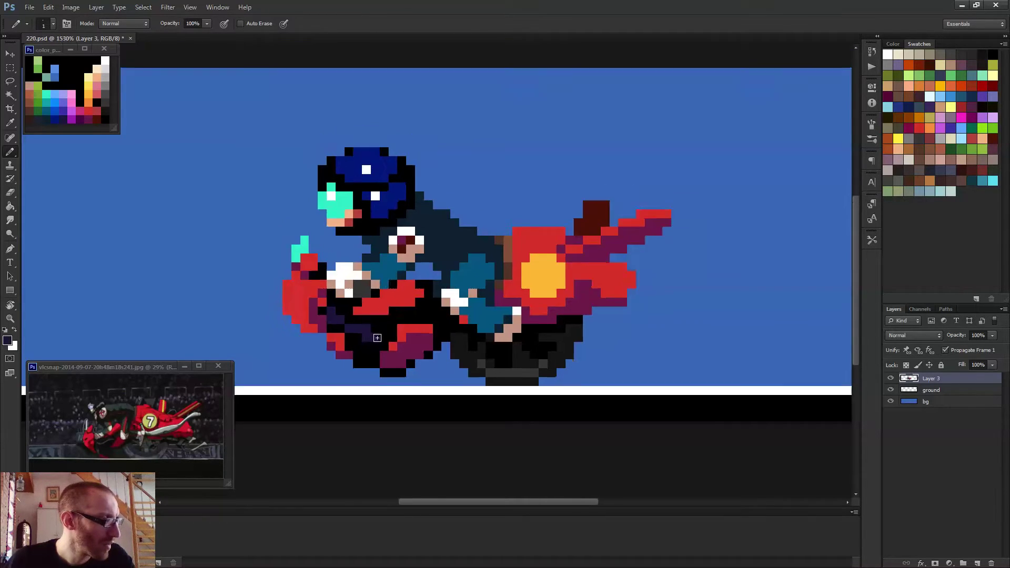
{"action": "scroll", "coordinate": [345, 327], "scroll_direction": "down", "scroll_amount": 2, "text": "alt"}
{"action": "scroll", "coordinate": [345, 327], "scroll_direction": "up", "scroll_amount": 3, "text": "alt"}
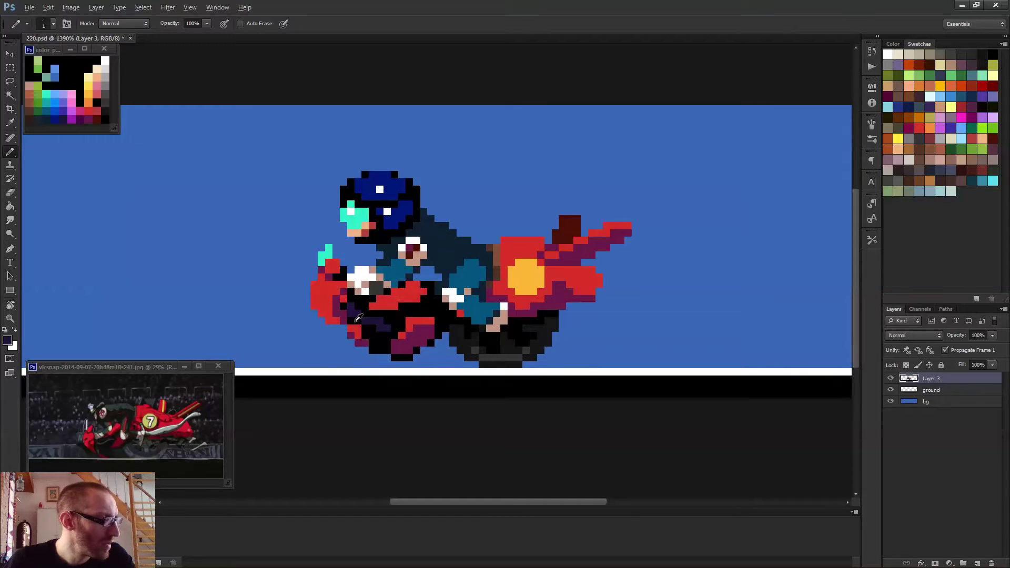
{"action": "left_click_drag", "start_coordinate": [345, 327], "coordinate": [318, 315]}
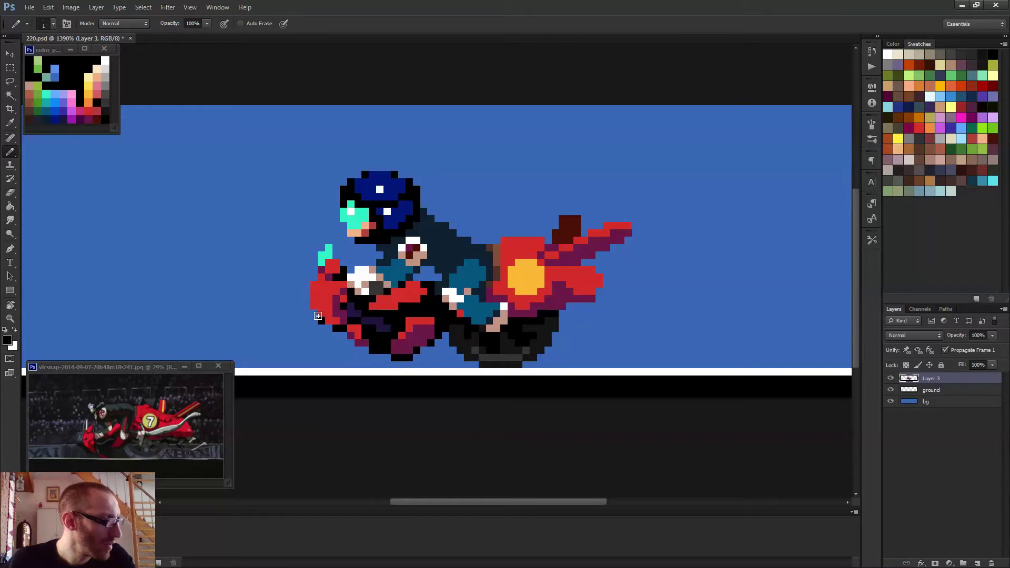
{"action": "left_click", "coordinate": [338, 306], "text": "alt"}
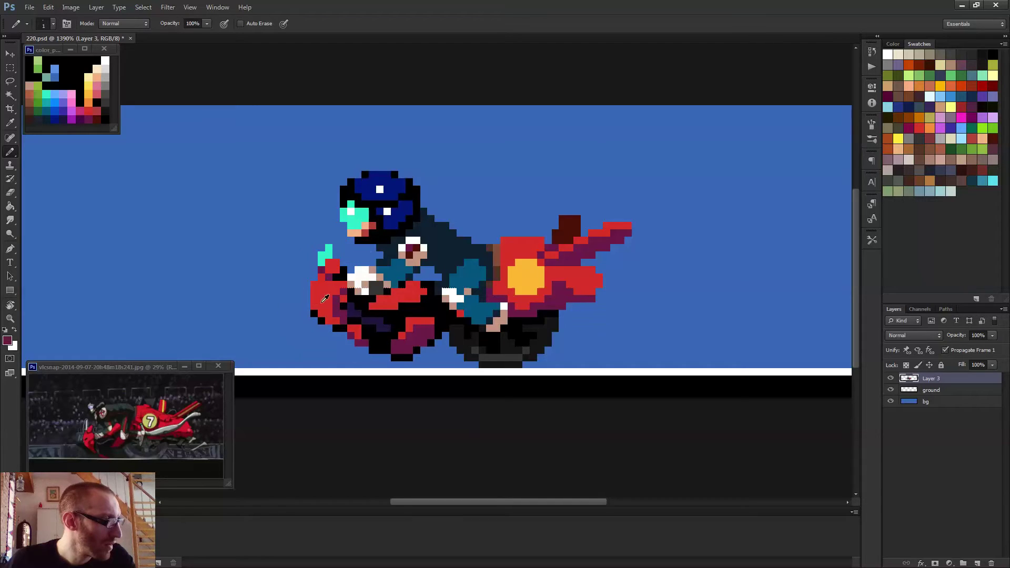
{"action": "left_click", "coordinate": [314, 298]}
{"action": "left_click", "coordinate": [314, 309], "text": "alt"}
{"action": "scroll", "coordinate": [404, 304], "scroll_direction": "down", "scroll_amount": 3}
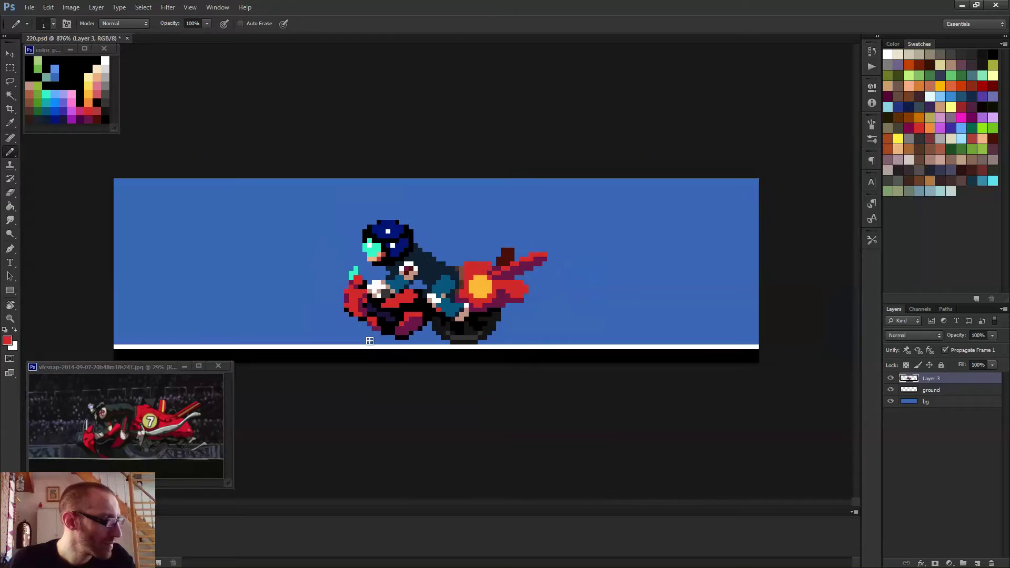
{"action": "left_click", "coordinate": [353, 302], "text": "alt"}
{"action": "scroll", "coordinate": [355, 300], "scroll_direction": "down", "scroll_amount": 3}
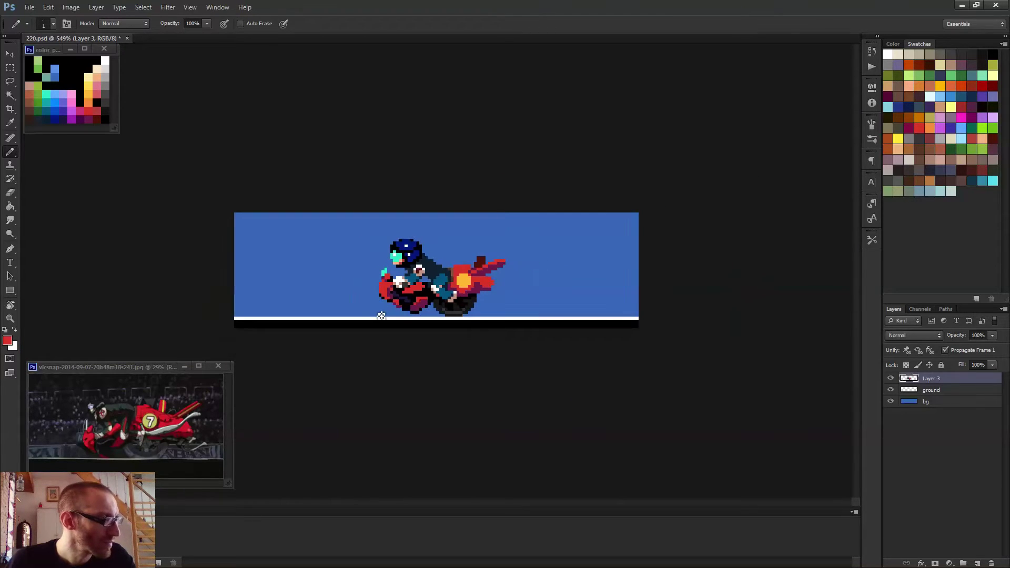
- Erase the surplus edge pixels at the fairing's nose to round it off
{"action": "key", "text": "e"}
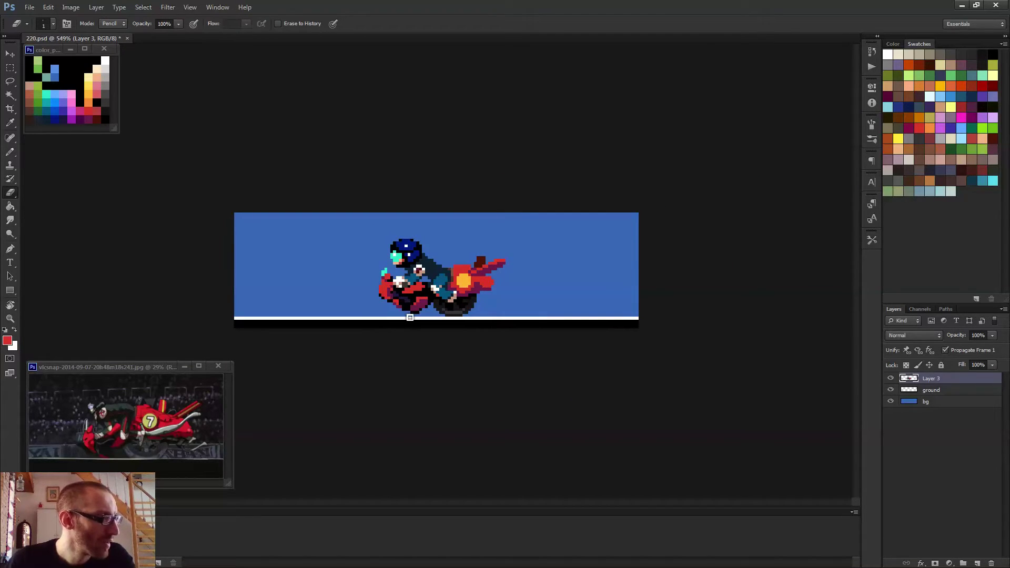
{"action": "scroll", "coordinate": [411, 317], "scroll_direction": "down", "scroll_amount": 2}
{"action": "scroll", "coordinate": [412, 310], "scroll_direction": "up", "scroll_amount": 3}
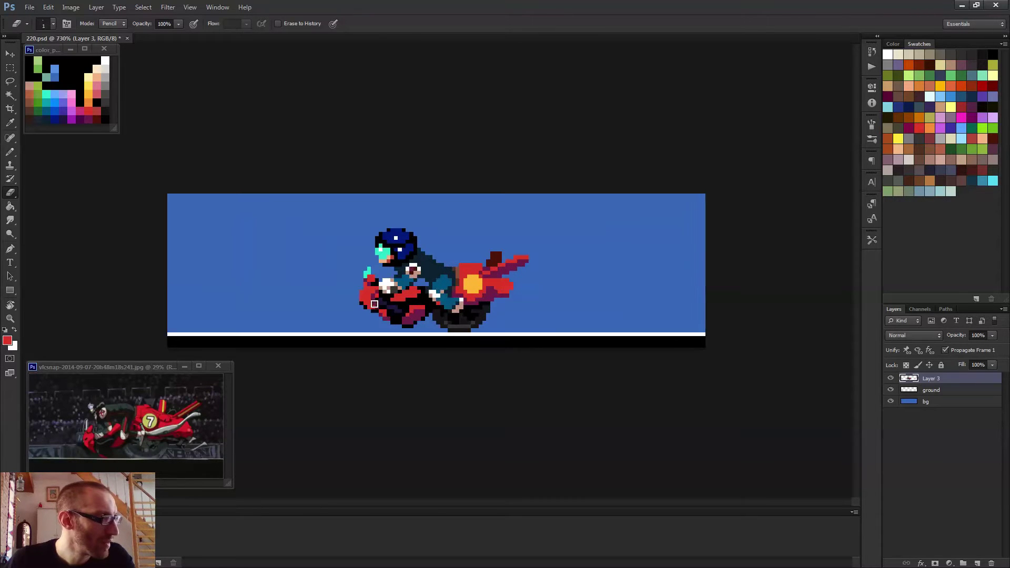
{"action": "key", "text": "b"}
{"action": "scroll", "coordinate": [416, 335], "scroll_direction": "down", "scroll_amount": 2}
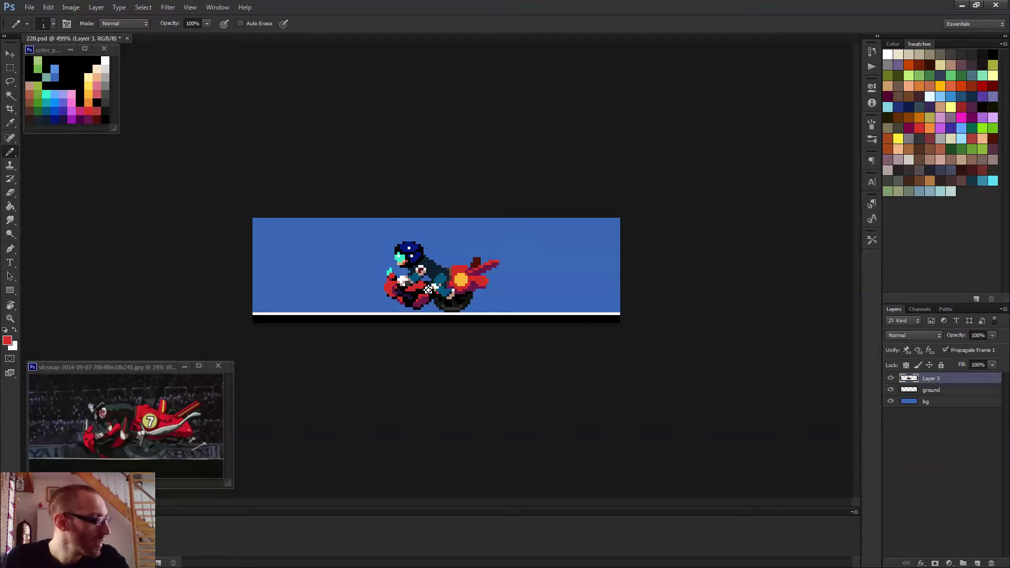
- Draw a dark red diagonal stripe across the rider's torso, from the white-edged patch to the blue thigh
{"action": "scroll", "coordinate": [438, 271], "scroll_direction": "up", "scroll_amount": 3}
{"action": "scroll", "coordinate": [403, 292], "scroll_direction": "up", "scroll_amount": 3}
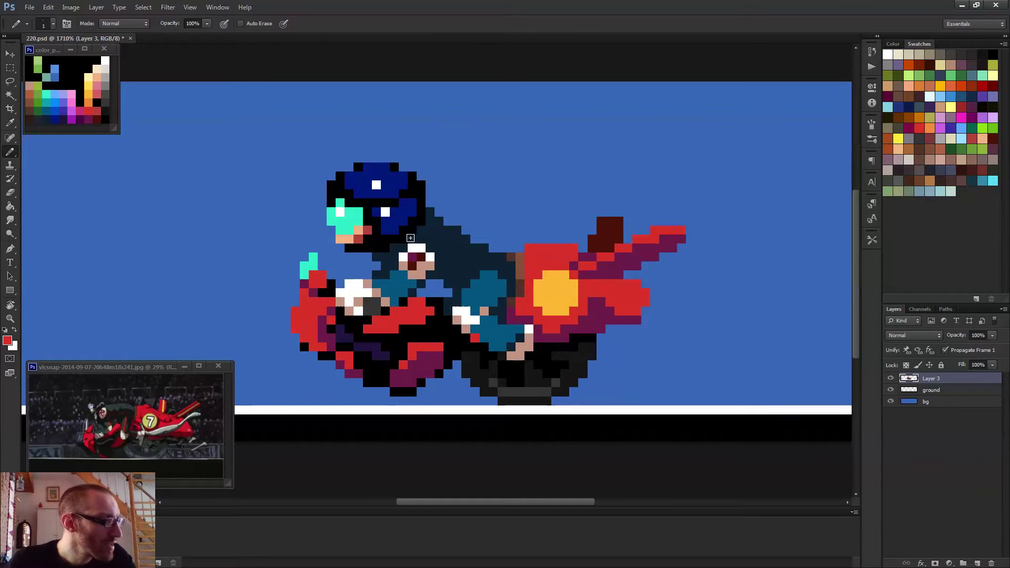
{"action": "left_click", "coordinate": [421, 256], "text": "alt"}
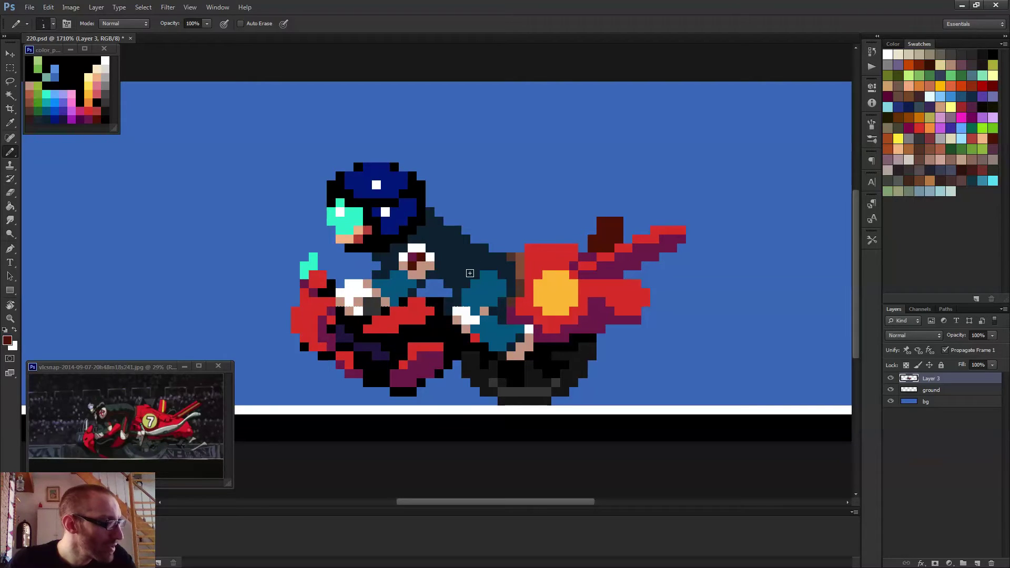
{"action": "left_click", "coordinate": [473, 273]}
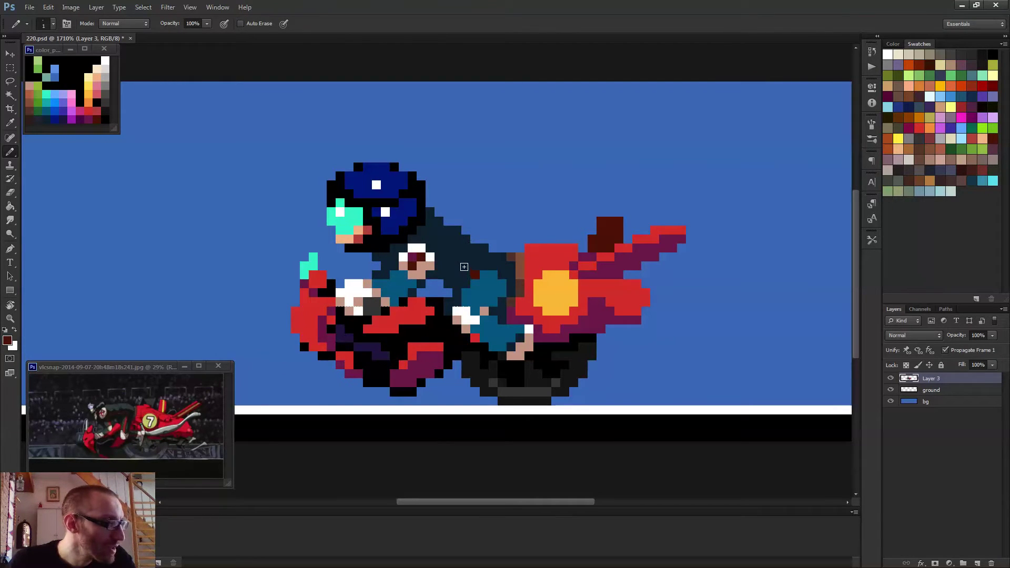
{"action": "left_click_drag", "start_coordinate": [432, 250], "coordinate": [464, 270]}
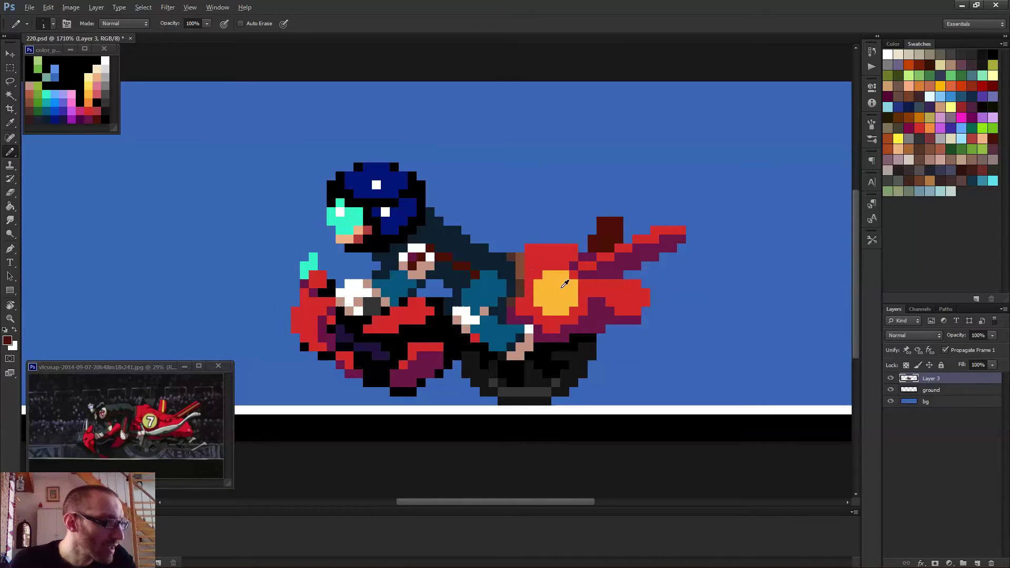
- Continue the suit stripe in bright red diagonally down the rider's blue thigh to the white knee
{"action": "left_click", "coordinate": [544, 255], "text": "alt"}
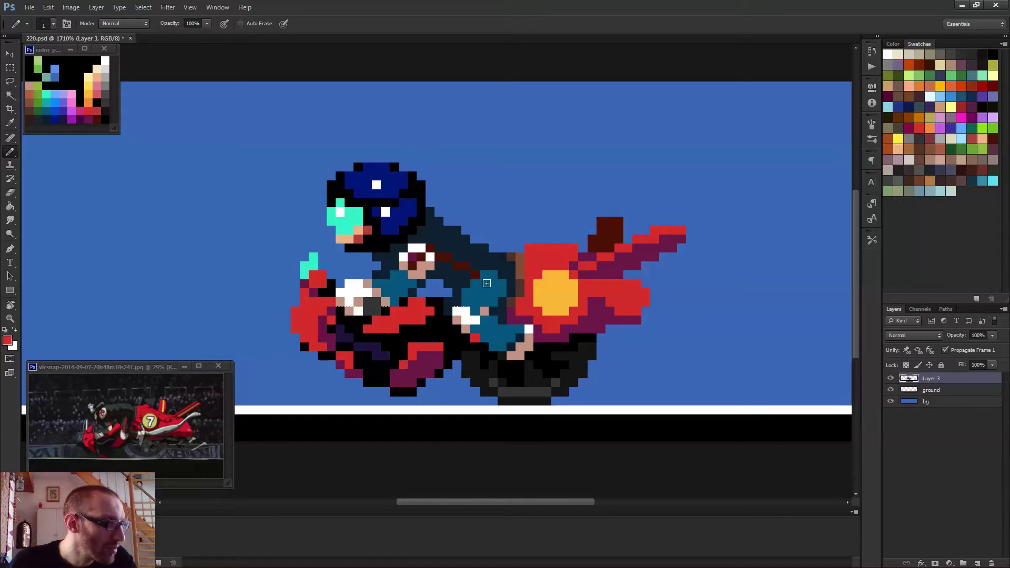
{"action": "left_click", "coordinate": [482, 283]}
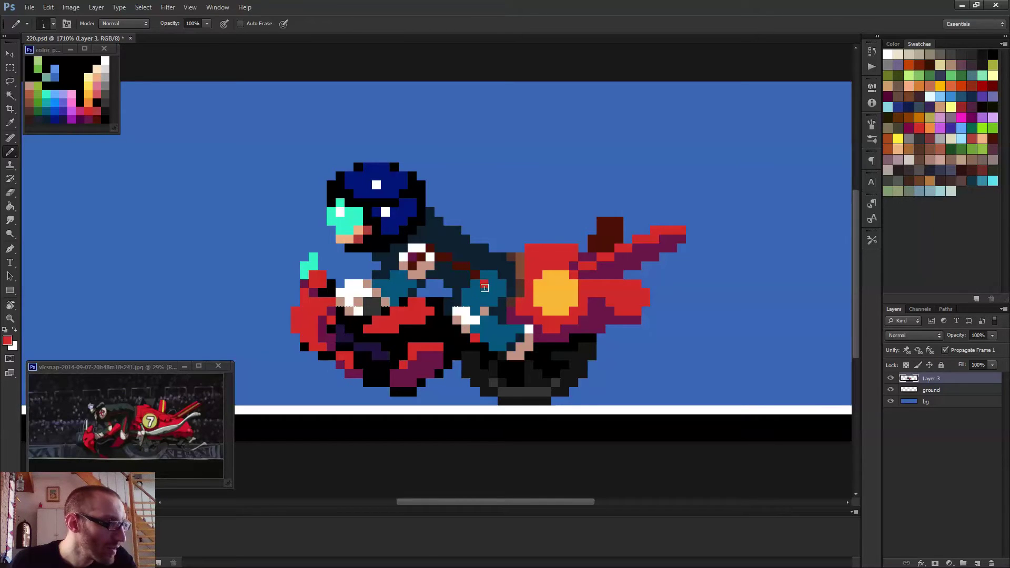
{"action": "left_click", "coordinate": [466, 300]}
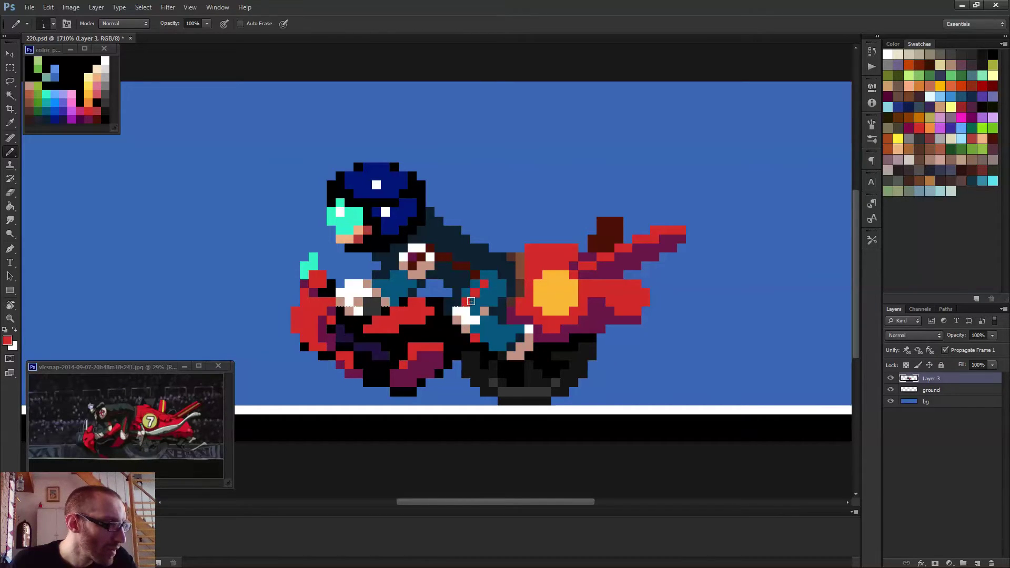
{"action": "left_click", "coordinate": [466, 292]}
{"action": "left_click", "coordinate": [479, 275], "text": "alt"}
{"action": "scroll", "coordinate": [502, 303], "scroll_direction": "down", "scroll_amount": 5}
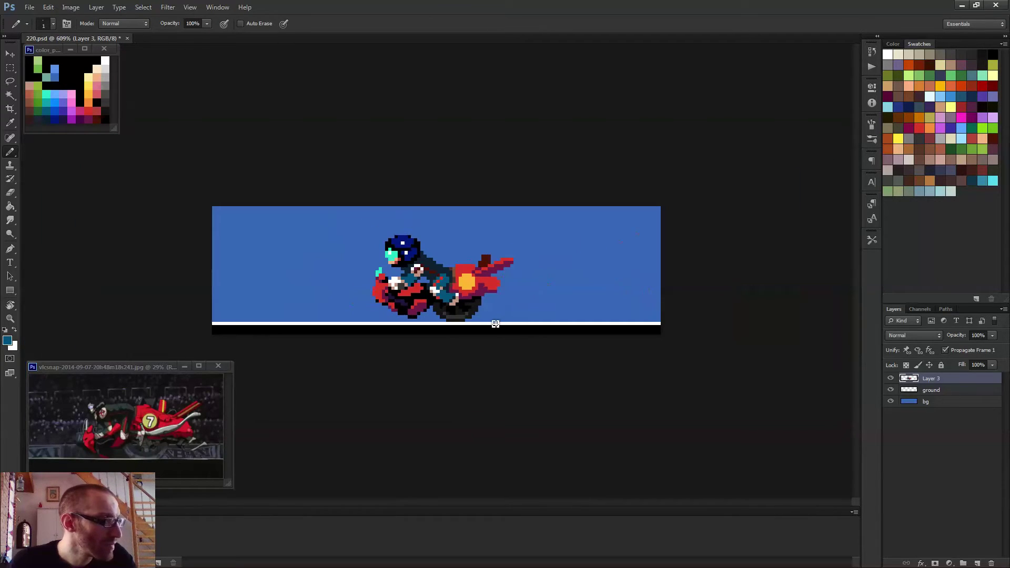
- Add dark red stripe pixels along the rider's blue lower leg and sample the thigh stripe's bright red
{"action": "scroll", "coordinate": [487, 325], "scroll_direction": "up", "scroll_amount": 5}
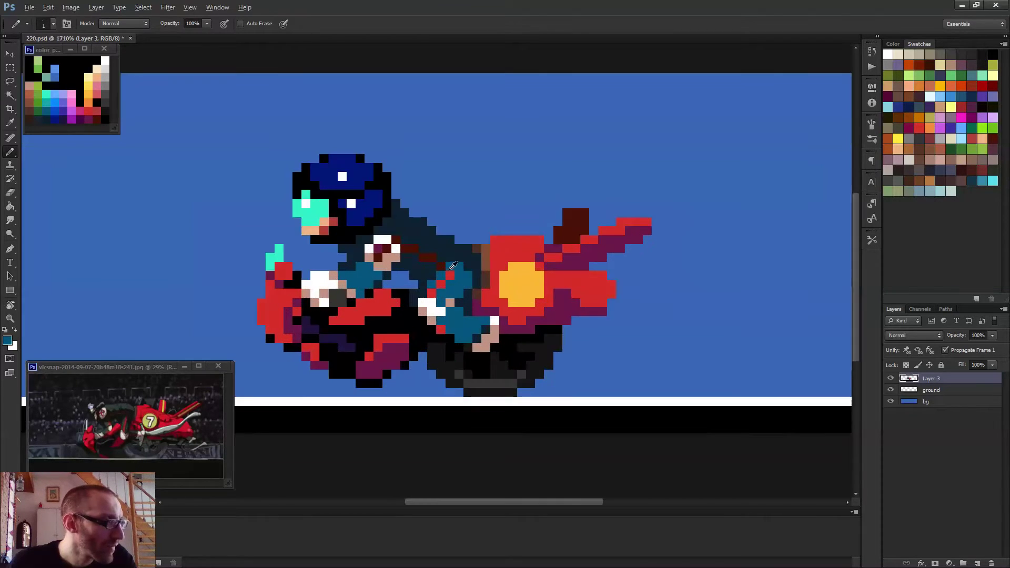
{"action": "left_click", "coordinate": [443, 264], "text": "alt"}
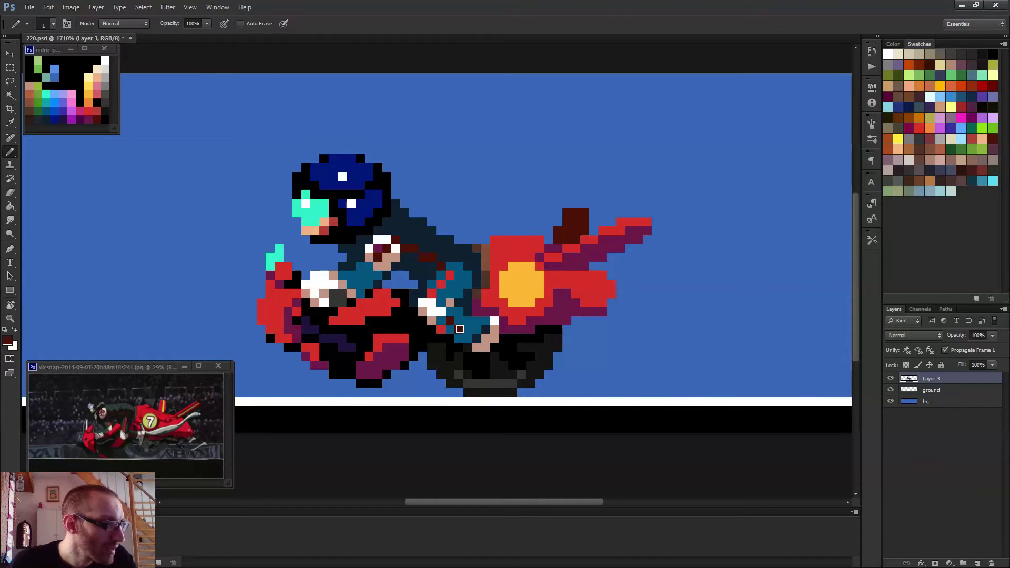
{"action": "scroll", "coordinate": [470, 330], "scroll_direction": "down", "scroll_amount": 2}
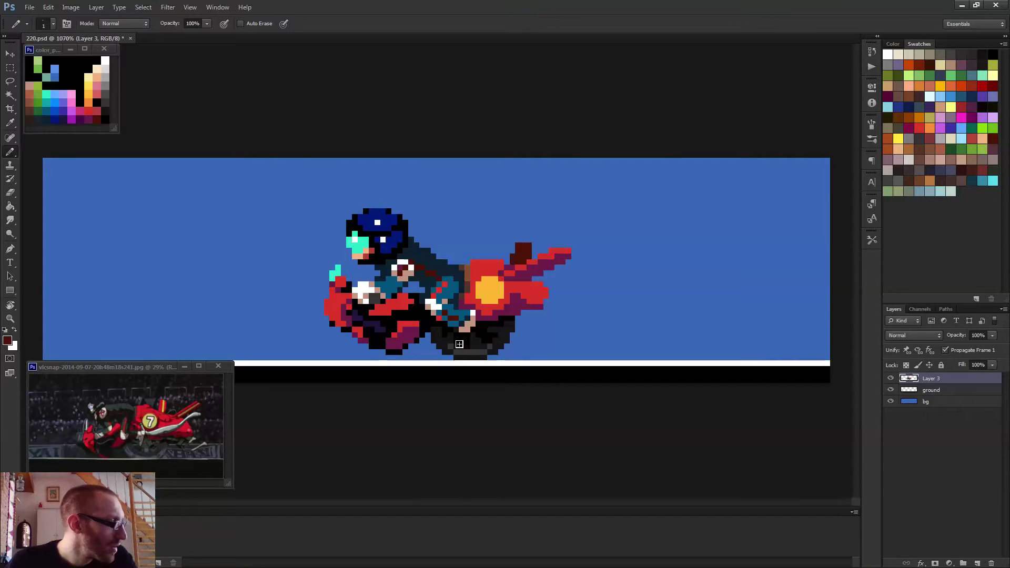
{"action": "scroll", "coordinate": [442, 341], "scroll_direction": "up", "scroll_amount": 4}
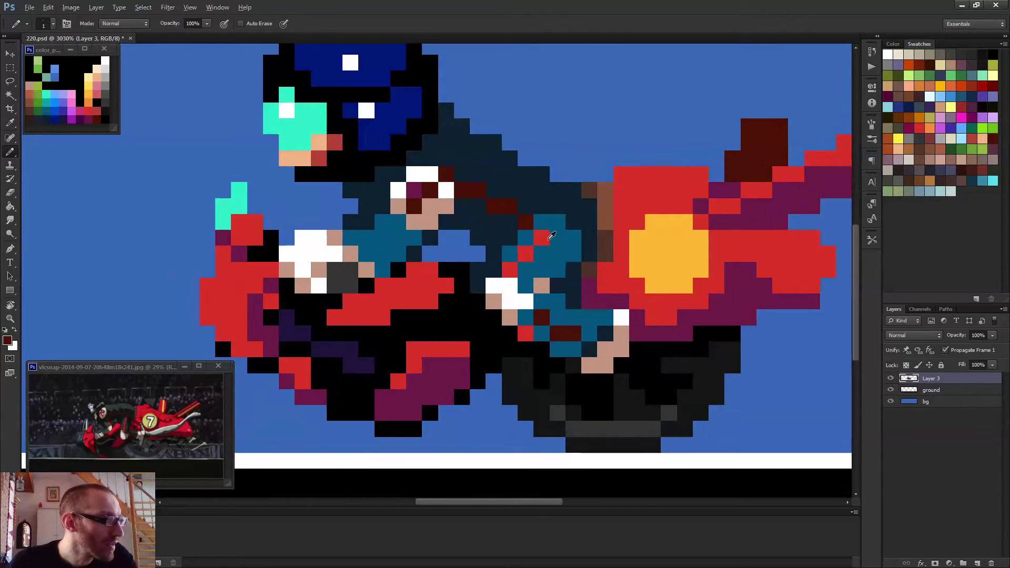
{"action": "left_click", "coordinate": [548, 240], "text": "alt"}
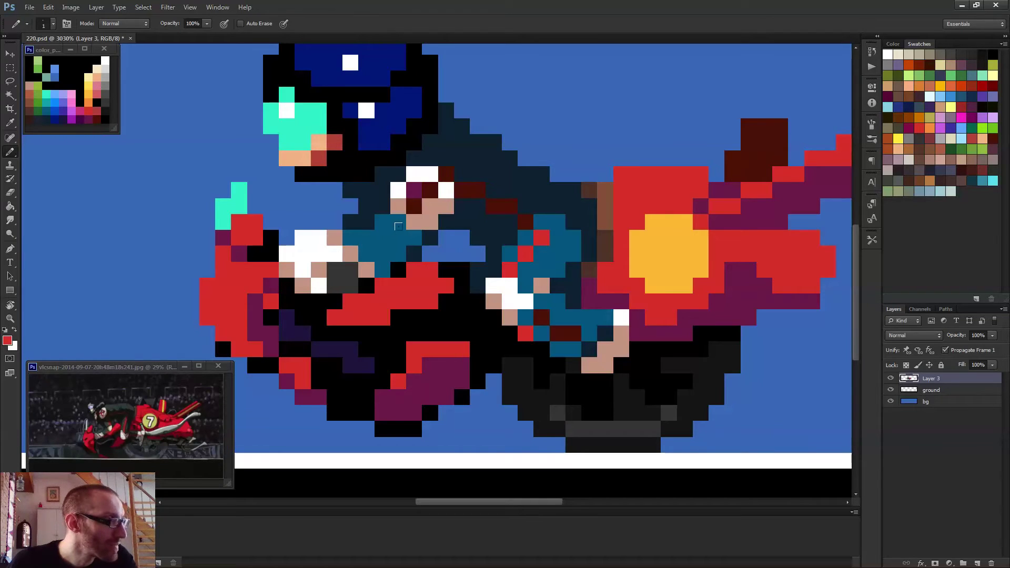
- Paint a dark red stripe along the underside of the rider's front forearm, sampling the colour from the existing torso stripe
{"action": "left_click", "coordinate": [477, 195], "text": "alt"}
{"action": "left_click", "coordinate": [414, 237]}
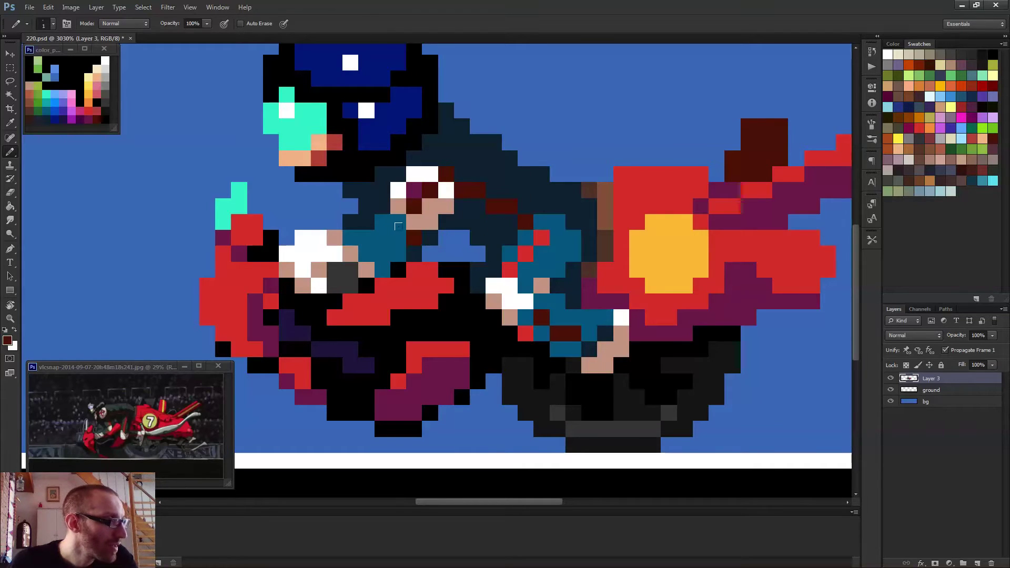
{"action": "left_click", "coordinate": [398, 253]}
{"action": "left_click", "coordinate": [382, 253]}
{"action": "left_click", "coordinate": [366, 252]}
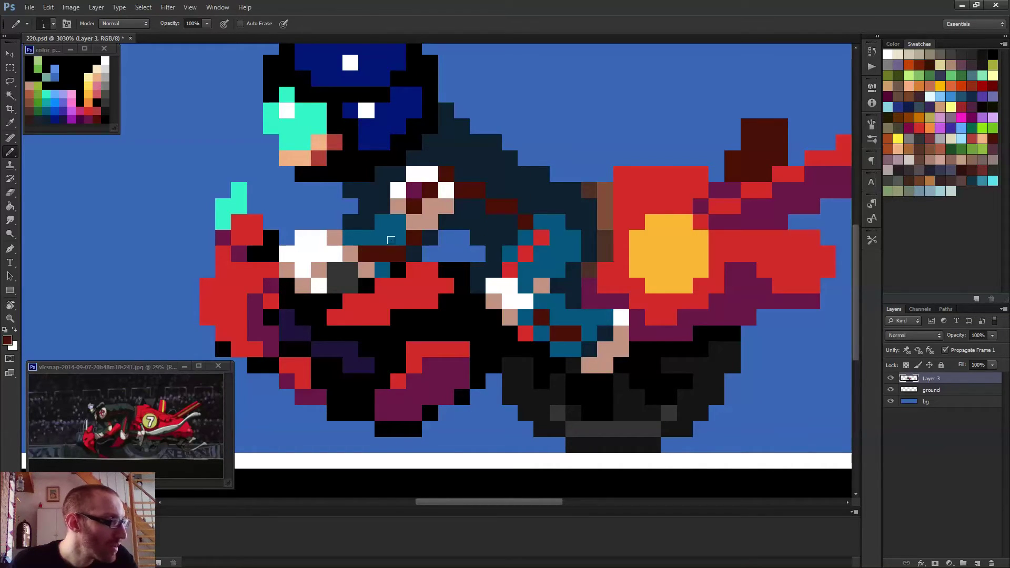
- Paint a teal highlight along the upper edge of the rider's back from the neck to the waist, using the sleeve's colour
{"action": "left_click", "coordinate": [382, 238], "text": "alt"}
{"action": "scroll", "coordinate": [368, 251], "scroll_direction": "down", "scroll_amount": 5}
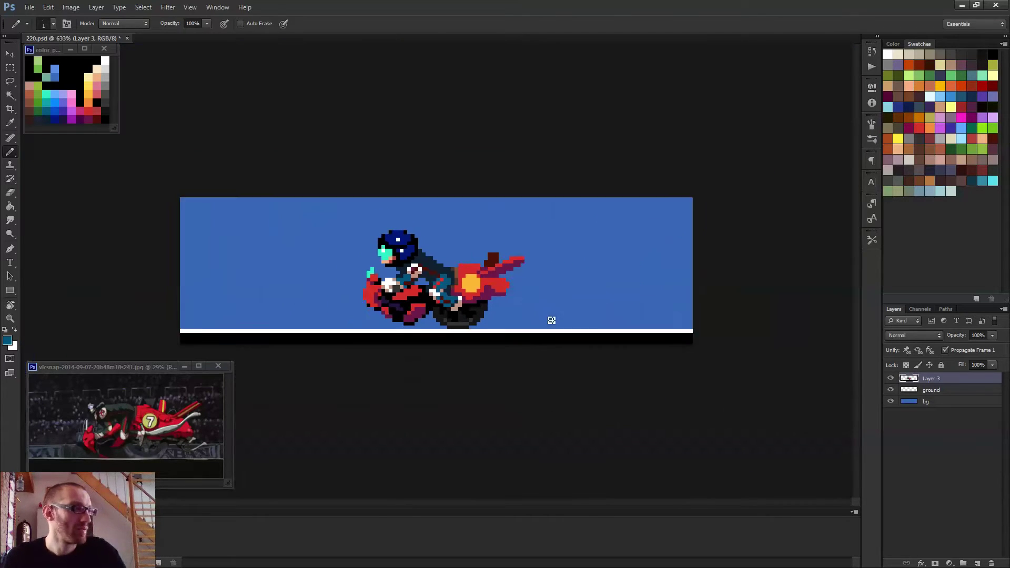
{"action": "scroll", "coordinate": [550, 346], "scroll_direction": "down", "scroll_amount": 2}
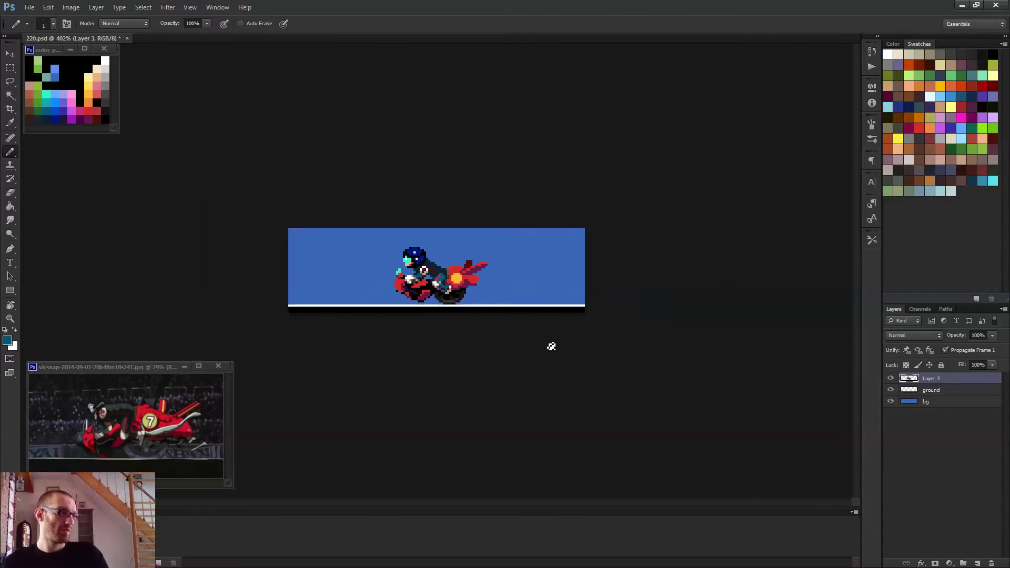
{"action": "scroll", "coordinate": [436, 271], "scroll_direction": "up", "scroll_amount": 8}
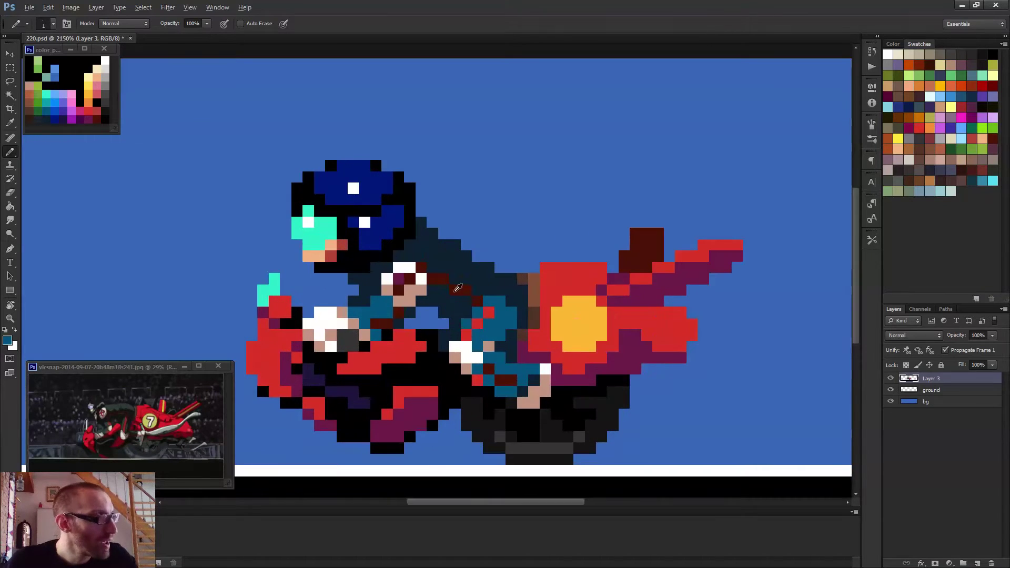
{"action": "mouse_move", "coordinate": [431, 233]}
{"action": "left_mouse_down"}
{"action": "mouse_move", "coordinate": [432, 244]}
{"action": "mouse_move", "coordinate": [448, 245]}
{"action": "mouse_move", "coordinate": [421, 245]}
{"action": "mouse_move", "coordinate": [505, 278]}
{"action": "left_mouse_up"}
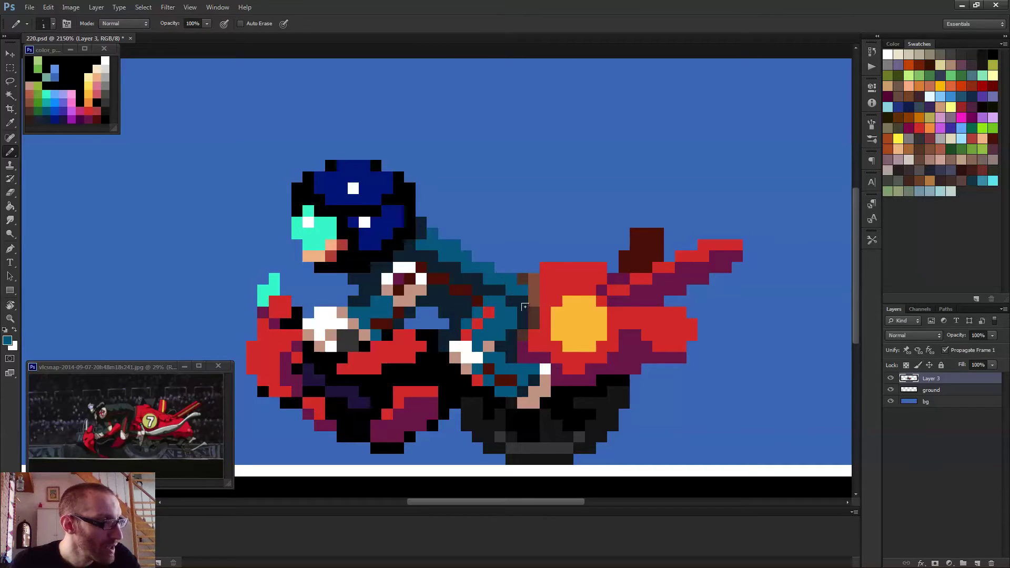
{"action": "scroll", "coordinate": [526, 313], "scroll_direction": "down", "scroll_amount": 5}
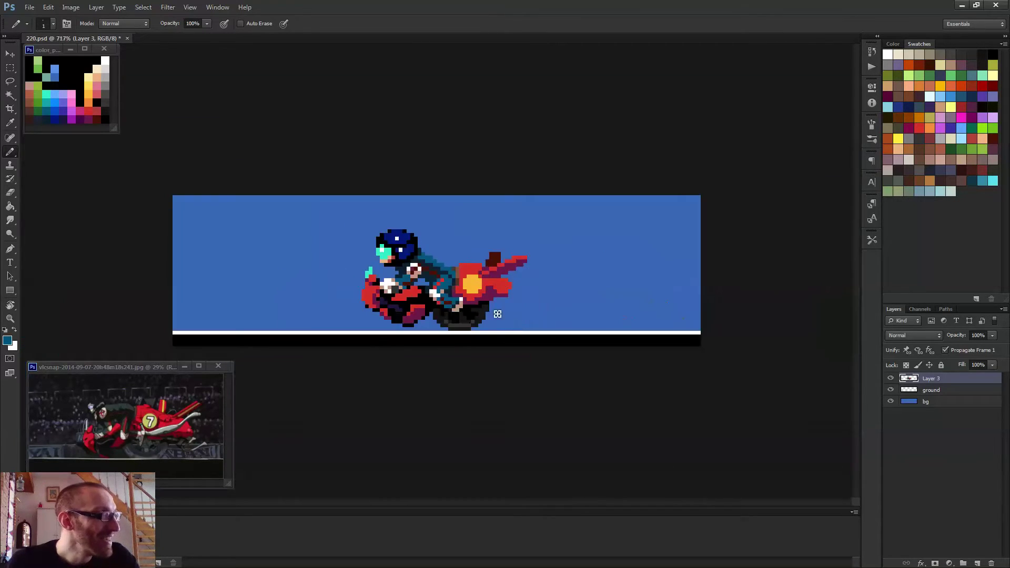
{"action": "scroll", "coordinate": [497, 314], "scroll_direction": "up", "scroll_amount": 4}
- Refine the shading on the rider's lower back and hip with pixels of the suit's dark navy and teal
{"action": "left_click", "coordinate": [431, 245], "text": "alt"}
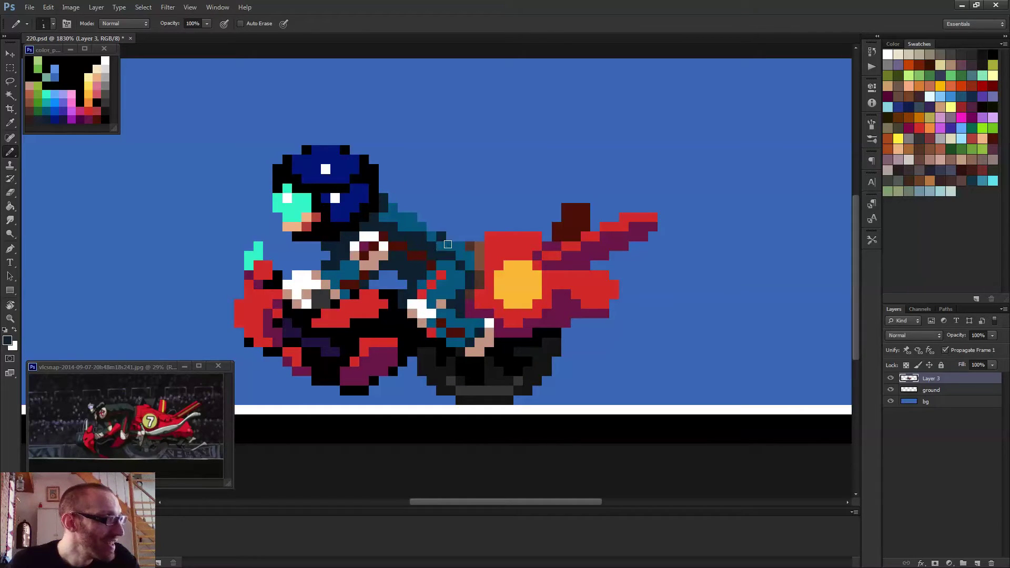
{"action": "scroll", "coordinate": [447, 245], "scroll_direction": "down", "scroll_amount": 2}
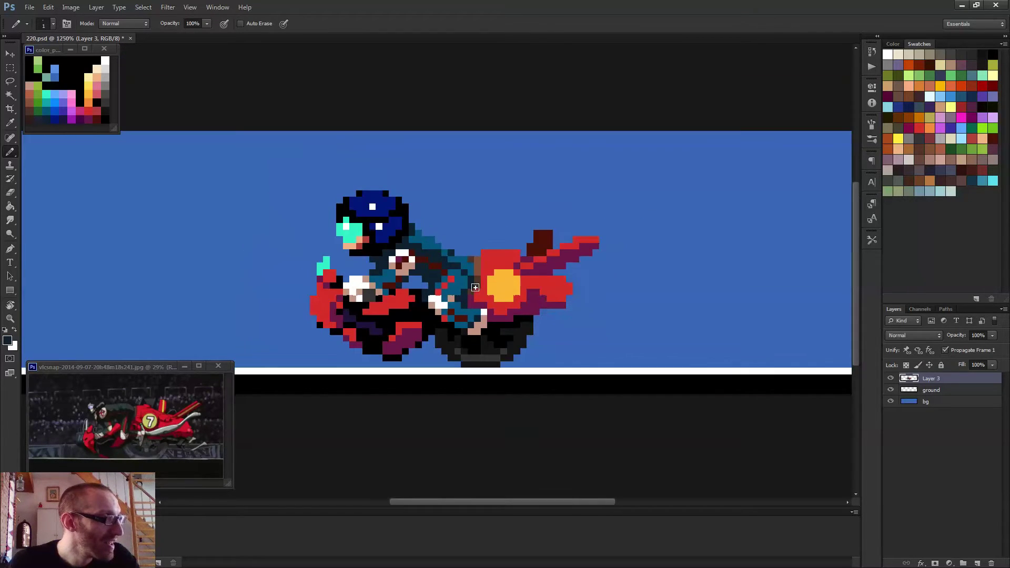
{"action": "left_click", "coordinate": [457, 257], "text": "alt"}
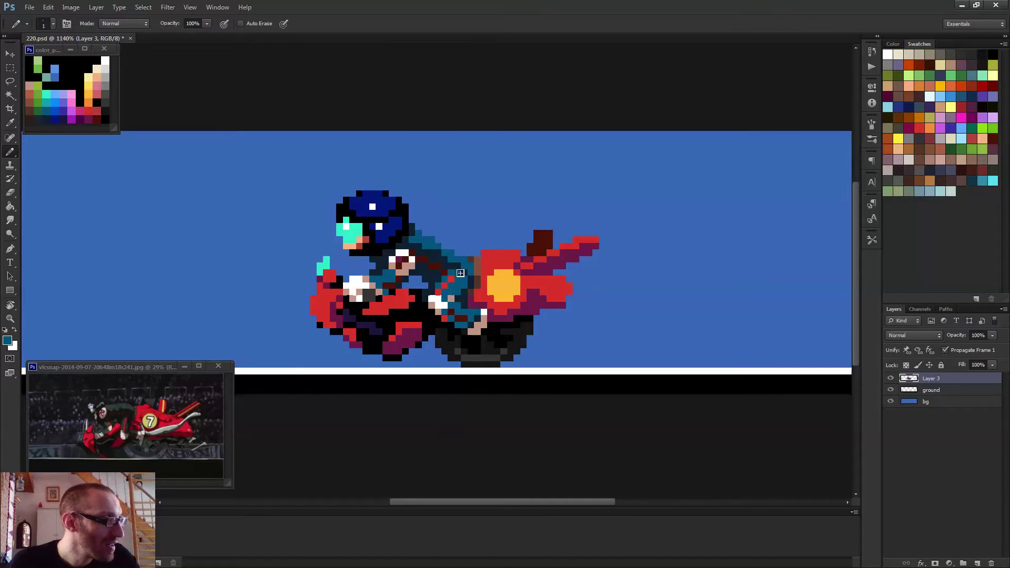
{"action": "scroll", "coordinate": [460, 273], "scroll_direction": "down", "scroll_amount": 5}
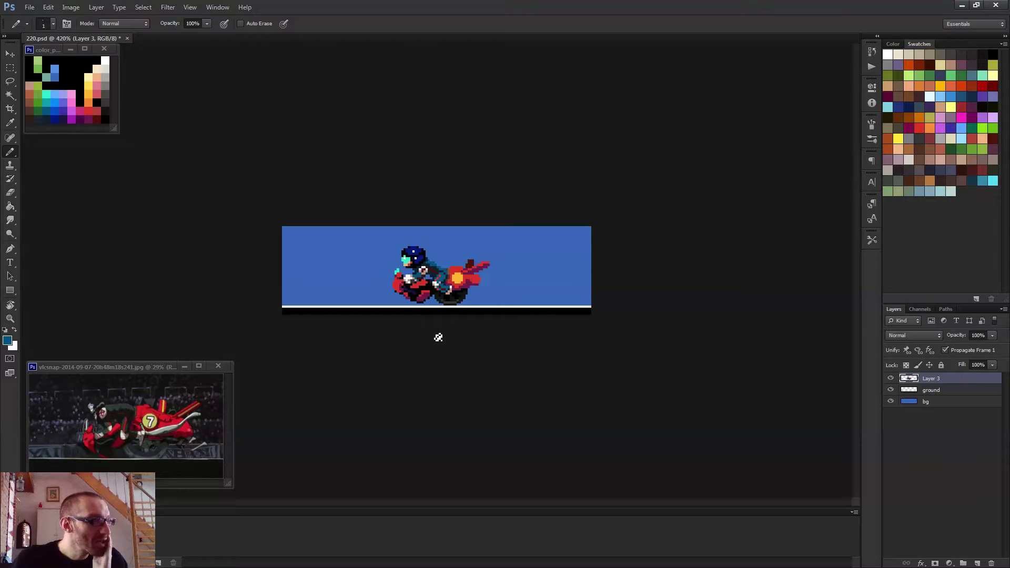
{"action": "scroll", "coordinate": [423, 273], "scroll_direction": "up", "scroll_amount": 5}
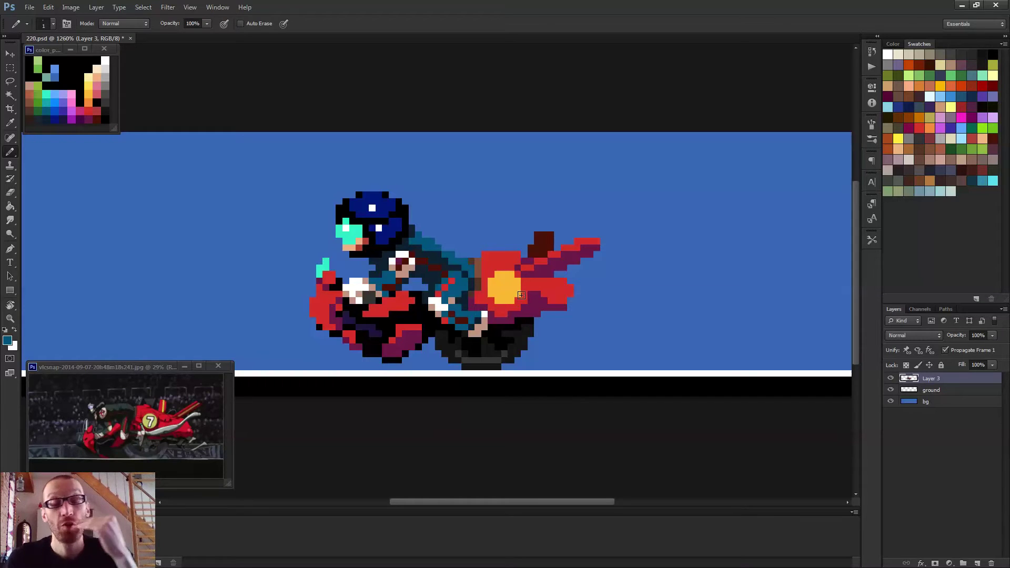
- Draw a white number 7 inside the orange circle on the bike's rear fairing, taking white from the palette image
{"action": "key", "text": "v"}
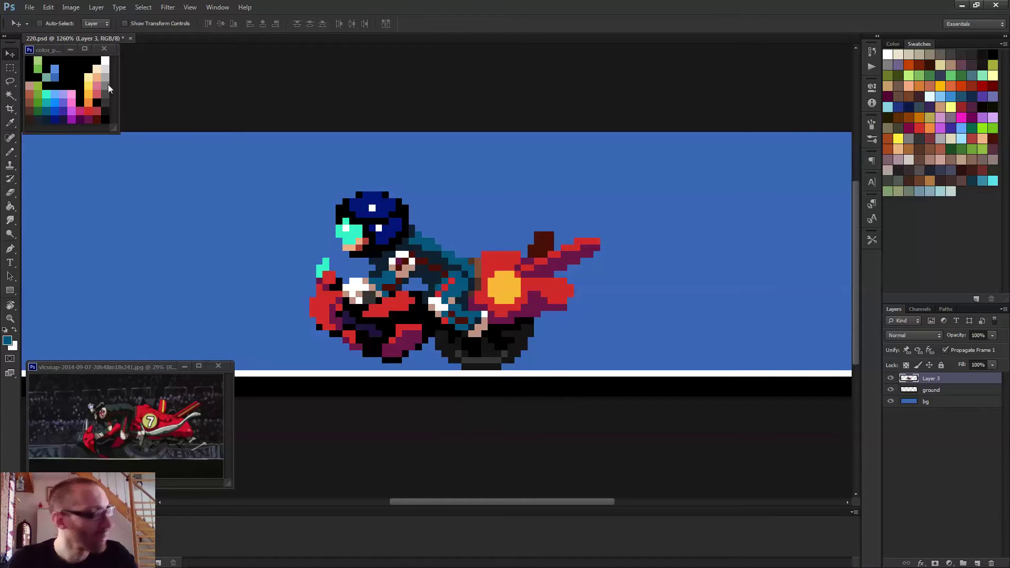
{"action": "key", "text": "b"}
{"action": "left_click", "coordinate": [107, 60], "text": "alt"}
{"action": "scroll", "coordinate": [490, 285], "scroll_direction": "up", "scroll_amount": 2}
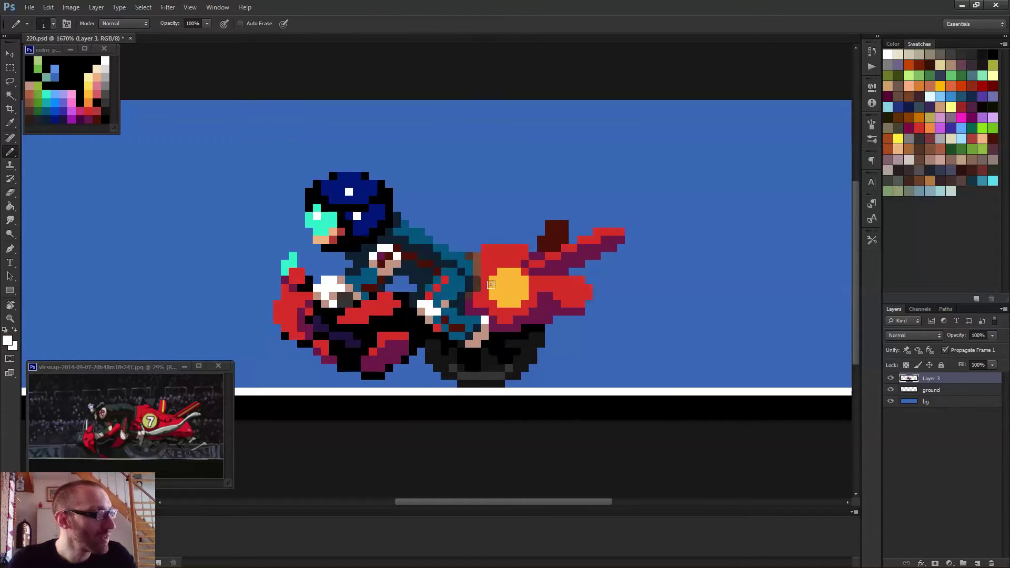
{"action": "scroll", "coordinate": [490, 285], "scroll_direction": "up", "scroll_amount": 1}
{"action": "mouse_move", "coordinate": [501, 278]}
{"action": "left_mouse_down"}
{"action": "mouse_move", "coordinate": [526, 279]}
{"action": "mouse_move", "coordinate": [505, 303]}
{"action": "left_mouse_up"}
{"action": "scroll", "coordinate": [591, 297], "scroll_direction": "down", "scroll_amount": 4}
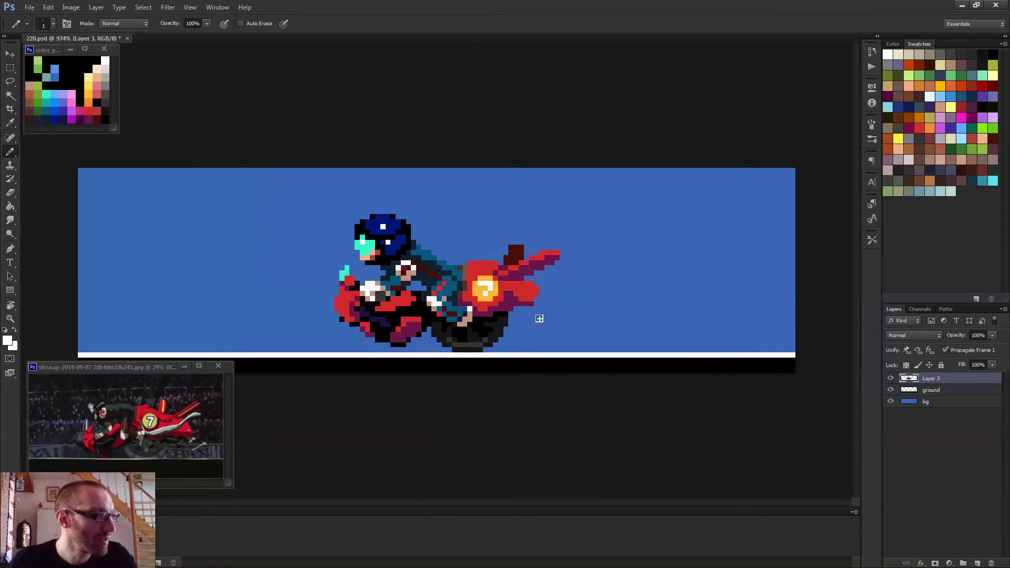
{"action": "scroll", "coordinate": [537, 317], "scroll_direction": "down", "scroll_amount": 4}
{"action": "scroll", "coordinate": [508, 318], "scroll_direction": "down", "scroll_amount": 1}
{"action": "scroll", "coordinate": [507, 317], "scroll_direction": "up", "scroll_amount": 5}
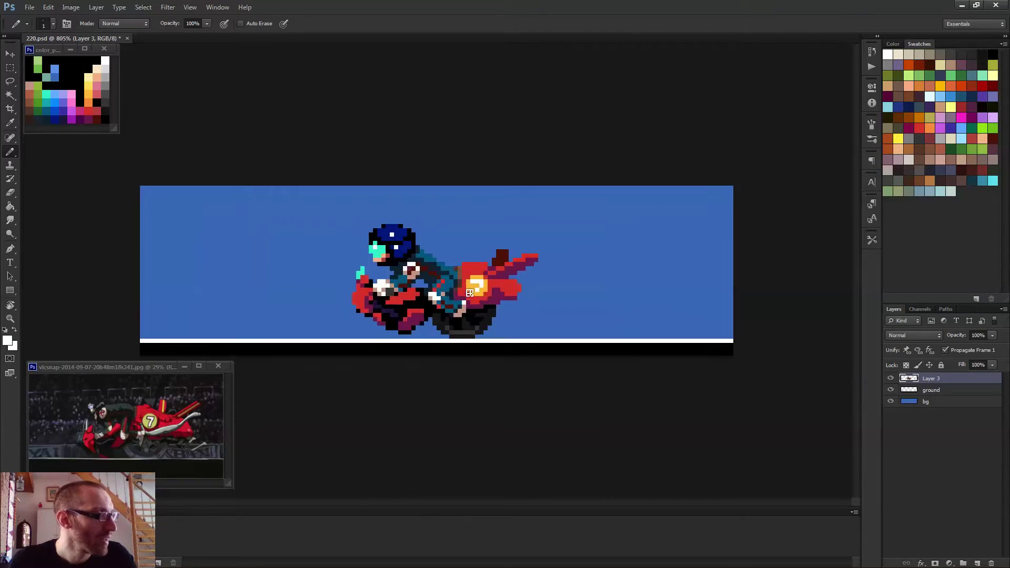
{"action": "scroll", "coordinate": [479, 291], "scroll_direction": "up", "scroll_amount": 1}
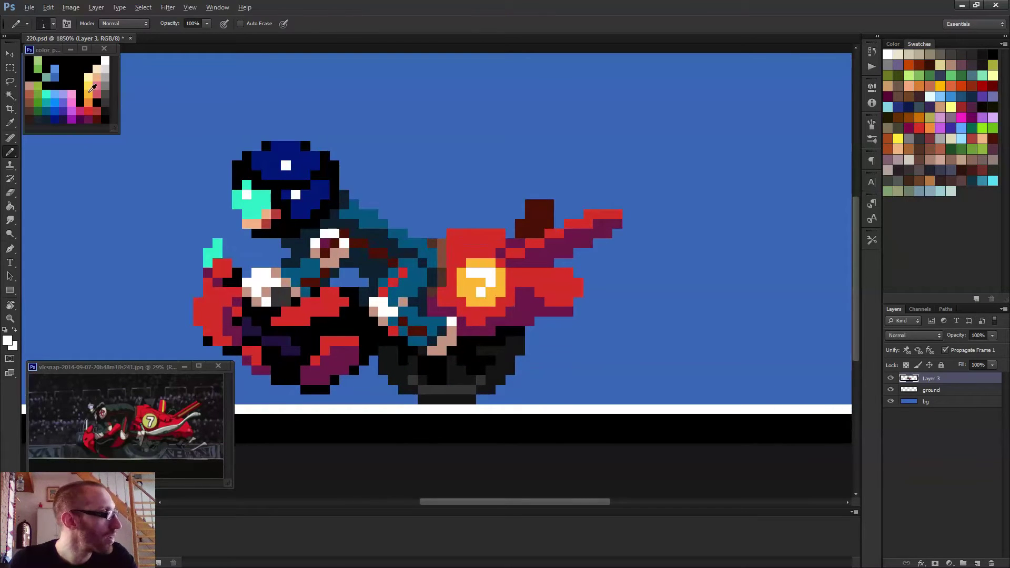
- Draw the number 7 in black inside the orange circle on the rear fairing, taking black from the palette image
{"action": "left_click", "coordinate": [77, 75], "text": "alt"}
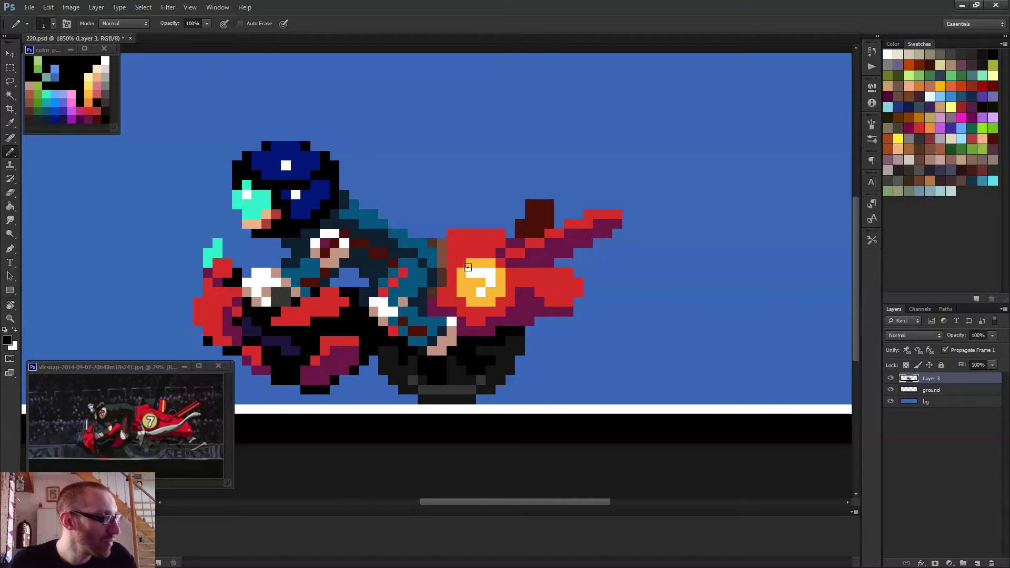
{"action": "mouse_move", "coordinate": [467, 267]}
{"action": "left_mouse_down"}
{"action": "mouse_move", "coordinate": [492, 269]}
{"action": "mouse_move", "coordinate": [477, 295]}
{"action": "left_mouse_up"}
{"action": "scroll", "coordinate": [484, 295], "scroll_direction": "down", "scroll_amount": 3}
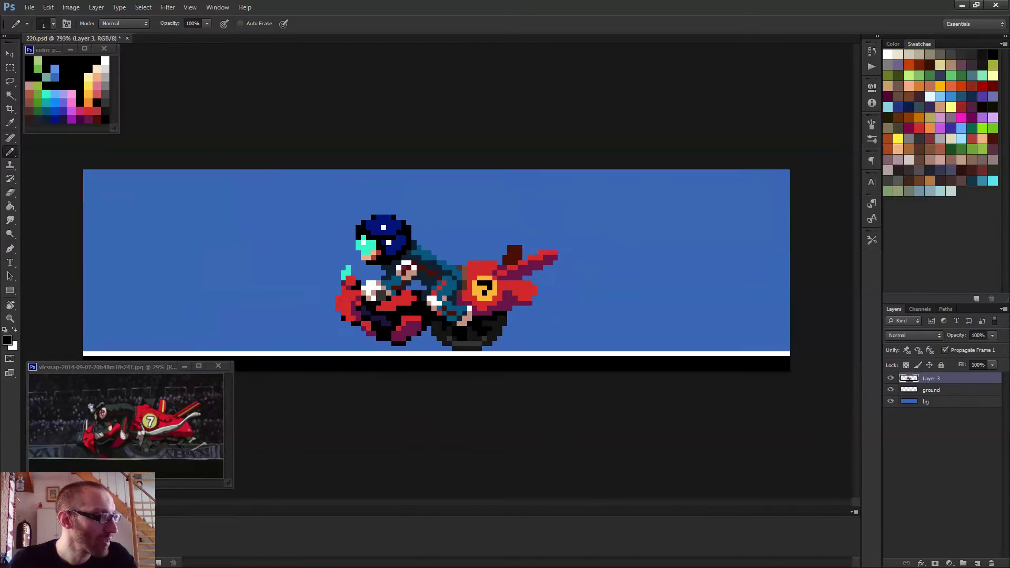
{"action": "scroll", "coordinate": [516, 309], "scroll_direction": "down", "scroll_amount": 3}
{"action": "scroll", "coordinate": [474, 296], "scroll_direction": "up", "scroll_amount": 4}
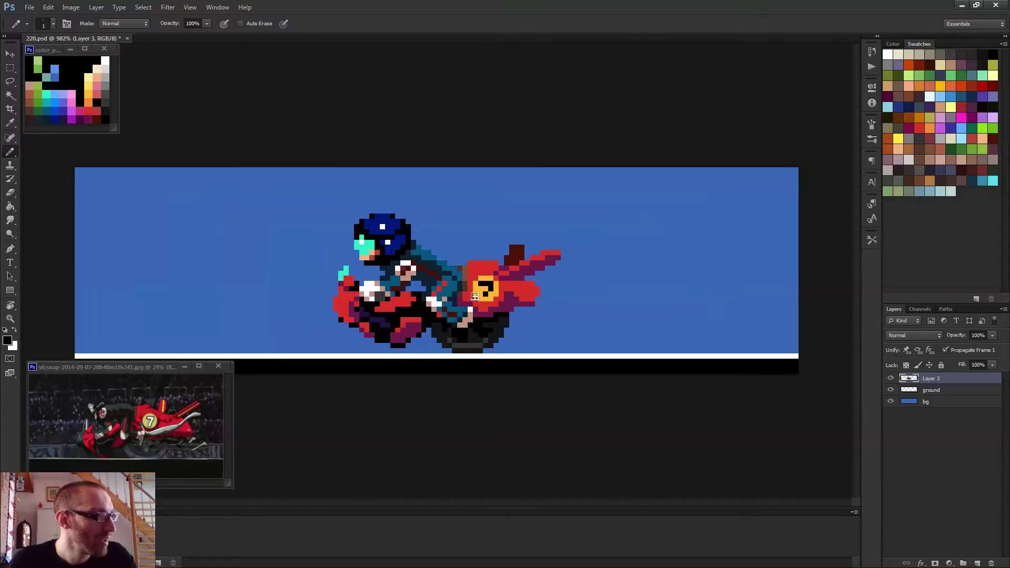
- Try a longer black stem on the 7, and paint the extra pixels back in the circle's orange
{"action": "left_click_drag", "start_coordinate": [475, 297], "coordinate": [485, 301]}
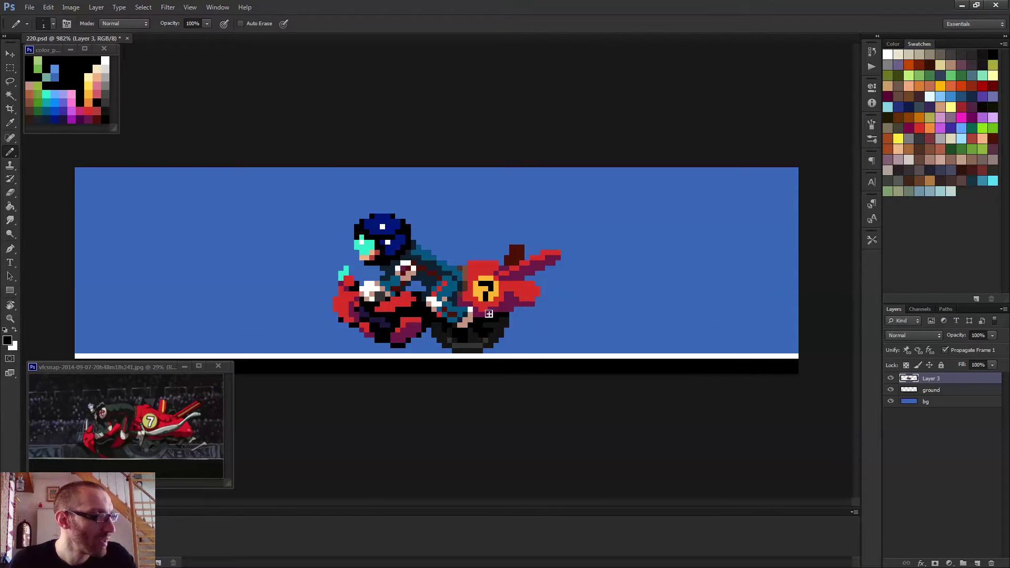
{"action": "left_click", "coordinate": [494, 293], "text": "alt"}
{"action": "scroll", "coordinate": [485, 296], "scroll_direction": "down", "scroll_amount": 3}
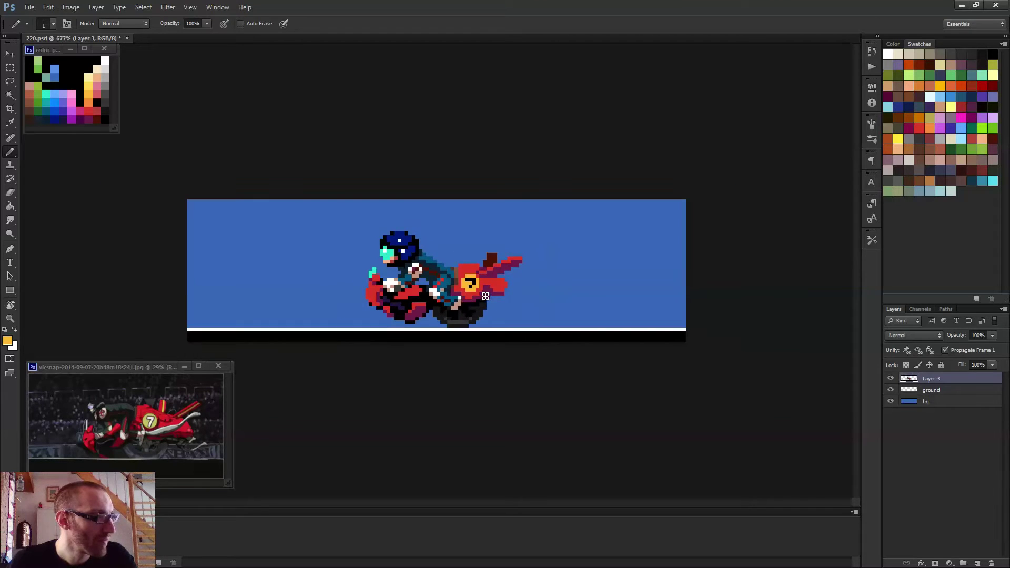
{"action": "scroll", "coordinate": [486, 307], "scroll_direction": "up", "scroll_amount": 3}
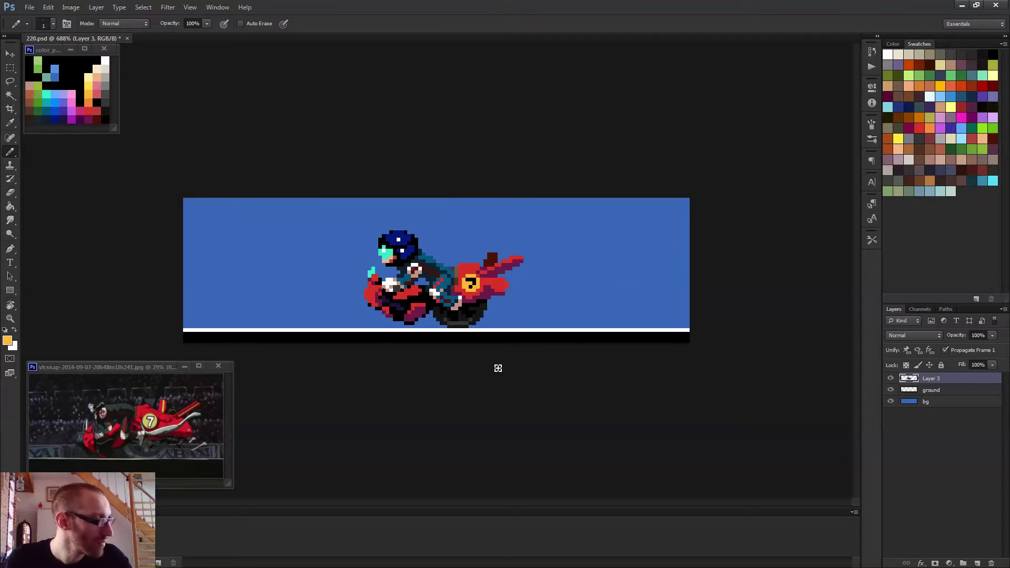
- Paint a light pink highlight along the rear fairing's top edge and front side, keeping the front upper corner pixel red
{"action": "scroll", "coordinate": [496, 367], "scroll_direction": "up", "scroll_amount": 3}
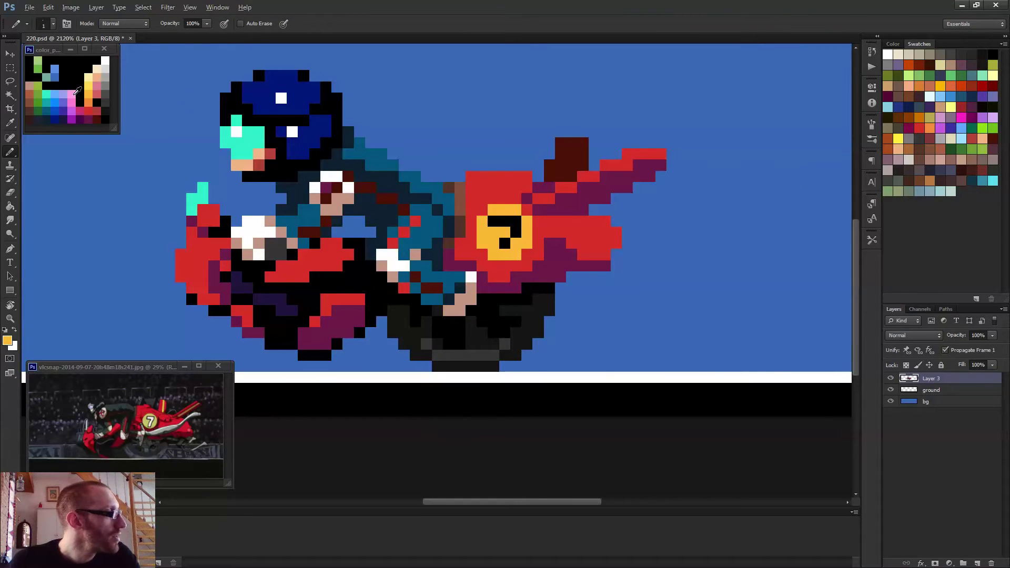
{"action": "left_click_drag", "start_coordinate": [521, 172], "coordinate": [469, 170]}
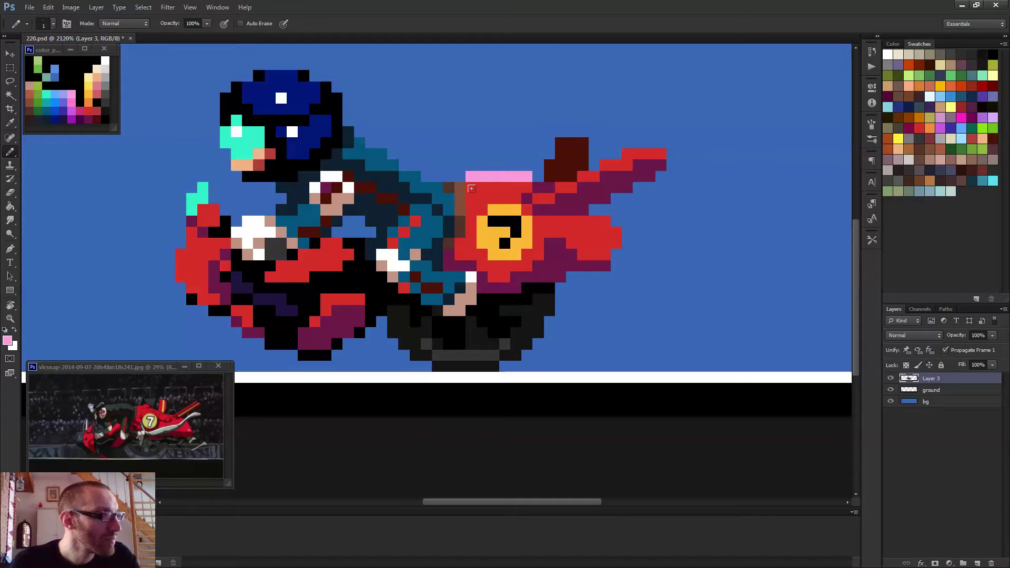
{"action": "left_click", "coordinate": [470, 187]}
{"action": "left_click", "coordinate": [485, 186], "text": "alt"}
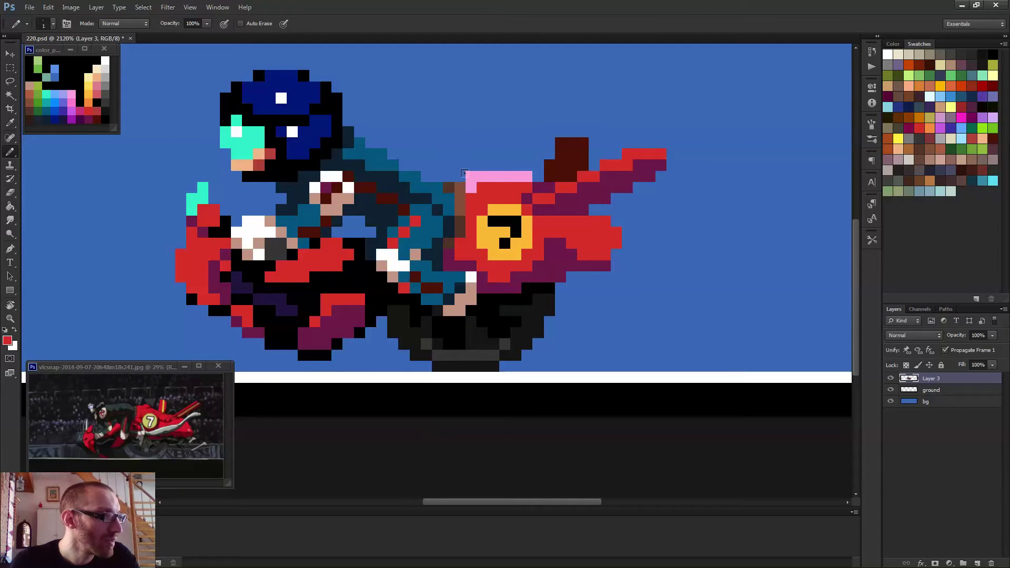
{"action": "left_click", "coordinate": [471, 176]}
- Add light pink highlights to the upper edges of the raised tail fin and the lower tail section
{"action": "left_click", "coordinate": [508, 173], "text": "alt"}
{"action": "mouse_move", "coordinate": [631, 151]}
{"action": "left_mouse_down"}
{"action": "mouse_move", "coordinate": [652, 153]}
{"action": "mouse_move", "coordinate": [617, 164]}
{"action": "left_mouse_up"}
{"action": "left_click", "coordinate": [582, 173]}
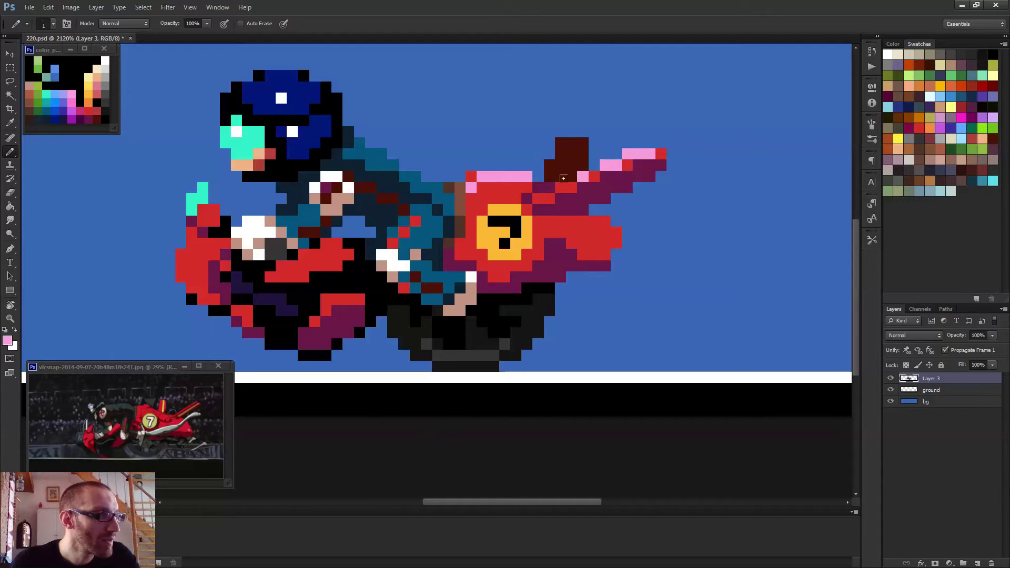
{"action": "left_click", "coordinate": [560, 188]}
{"action": "mouse_move", "coordinate": [548, 221]}
{"action": "left_mouse_down"}
{"action": "mouse_move", "coordinate": [607, 237]}
{"action": "mouse_move", "coordinate": [600, 226]}
{"action": "mouse_move", "coordinate": [610, 242]}
{"action": "mouse_move", "coordinate": [576, 274]}
{"action": "mouse_move", "coordinate": [494, 300]}
{"action": "left_mouse_up"}
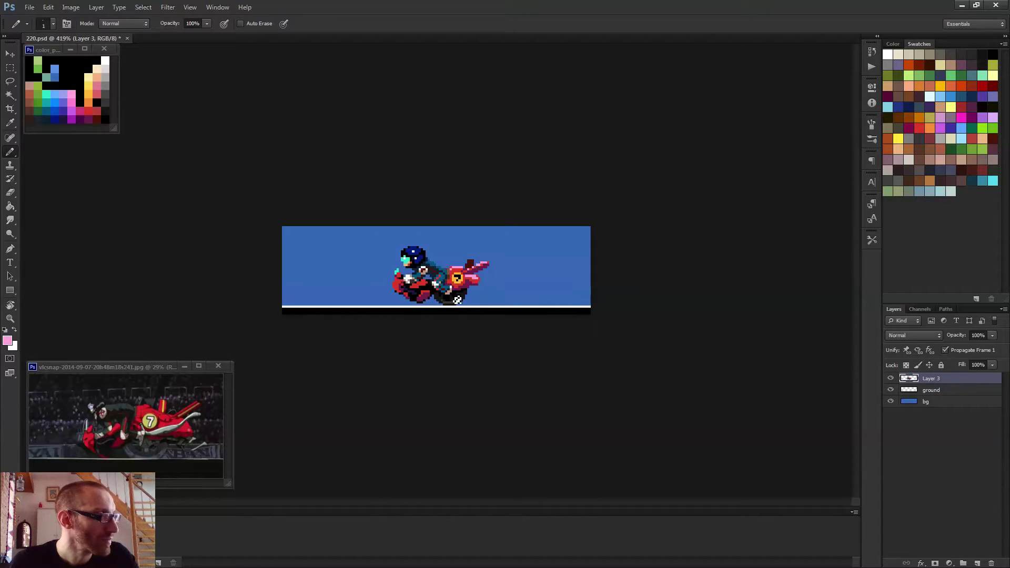
- Add light pink highlight pixels to the leading edge and top of the bike's front fairing
{"action": "scroll", "coordinate": [439, 290], "scroll_direction": "up", "scroll_amount": 8}
{"action": "left_click_drag", "start_coordinate": [339, 295], "coordinate": [321, 315]}
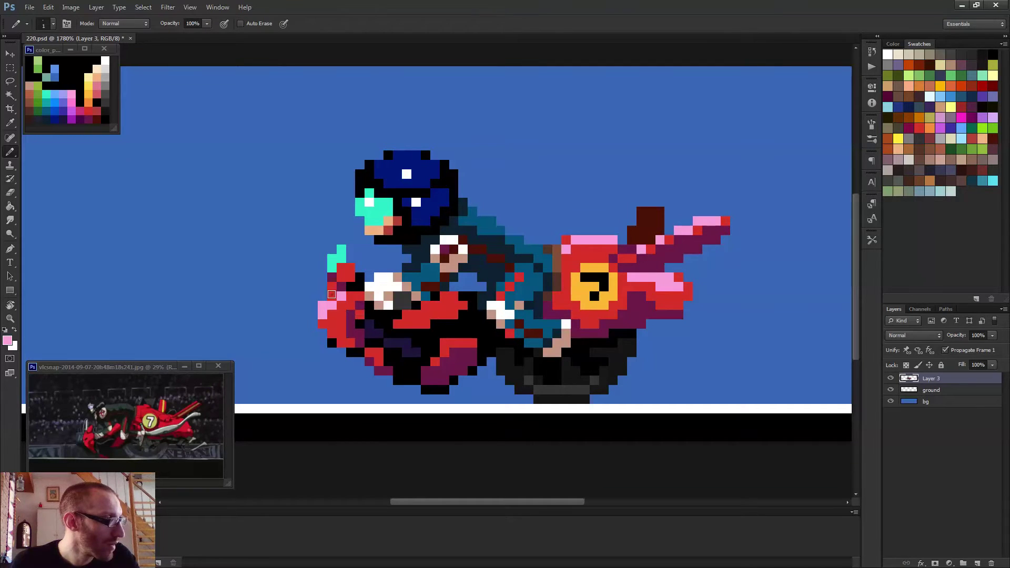
{"action": "left_click", "coordinate": [331, 294]}
{"action": "left_click", "coordinate": [349, 267]}
{"action": "scroll", "coordinate": [347, 269], "scroll_direction": "down", "scroll_amount": 10}
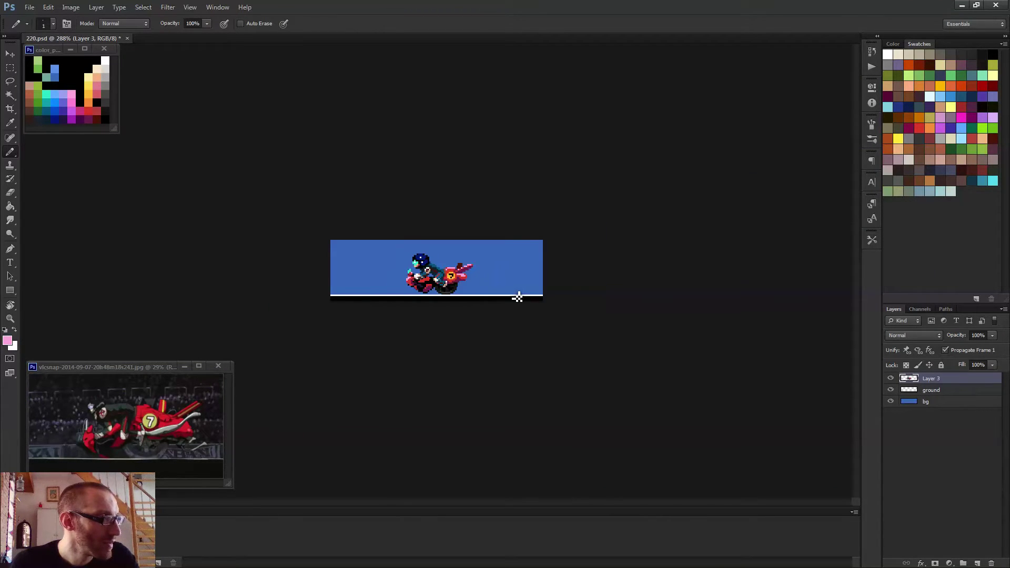
- Thin the pink highlight on the lower tail section by repainting its lower row in the bodywork's red
{"action": "scroll", "coordinate": [429, 271], "scroll_direction": "up", "scroll_amount": 8}
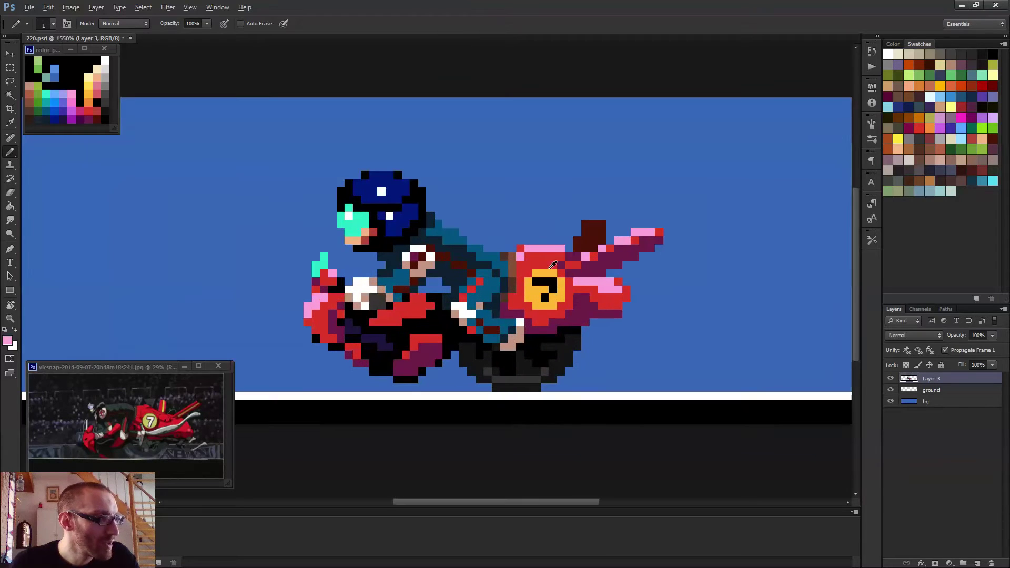
{"action": "left_click", "coordinate": [611, 294], "text": "alt"}
{"action": "left_click_drag", "start_coordinate": [614, 289], "coordinate": [588, 288]}
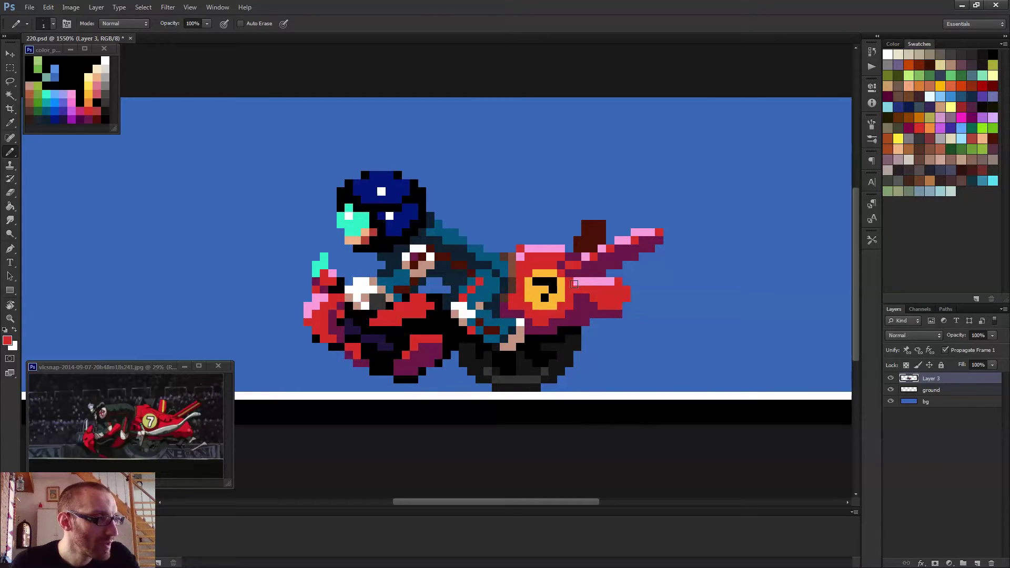
- Reduce the front fairing's highlight with the bodywork's red, and repaint a short pink accent on its leading edge
{"action": "left_click_drag", "start_coordinate": [315, 318], "coordinate": [325, 297]}
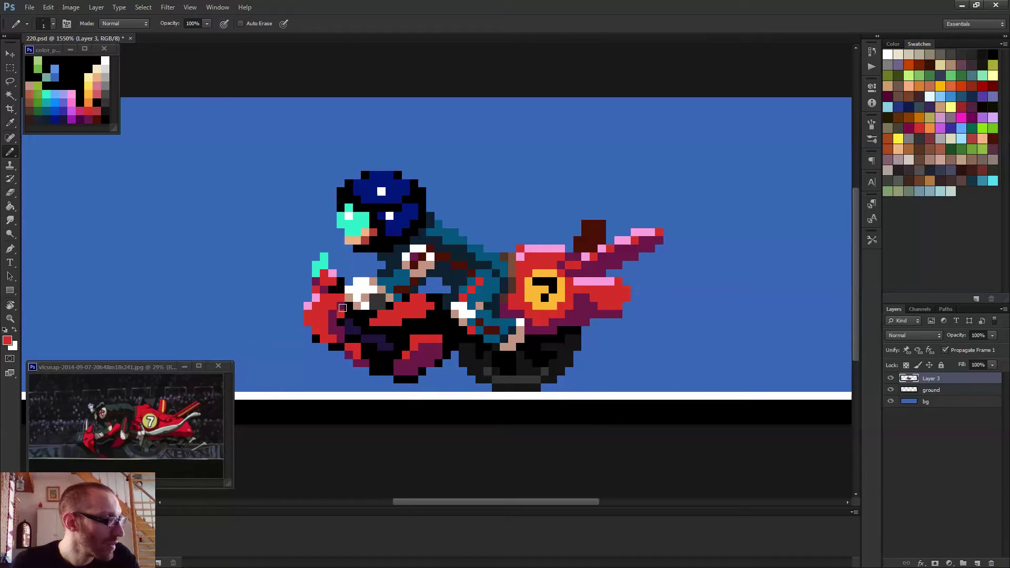
{"action": "left_click", "coordinate": [331, 273]}
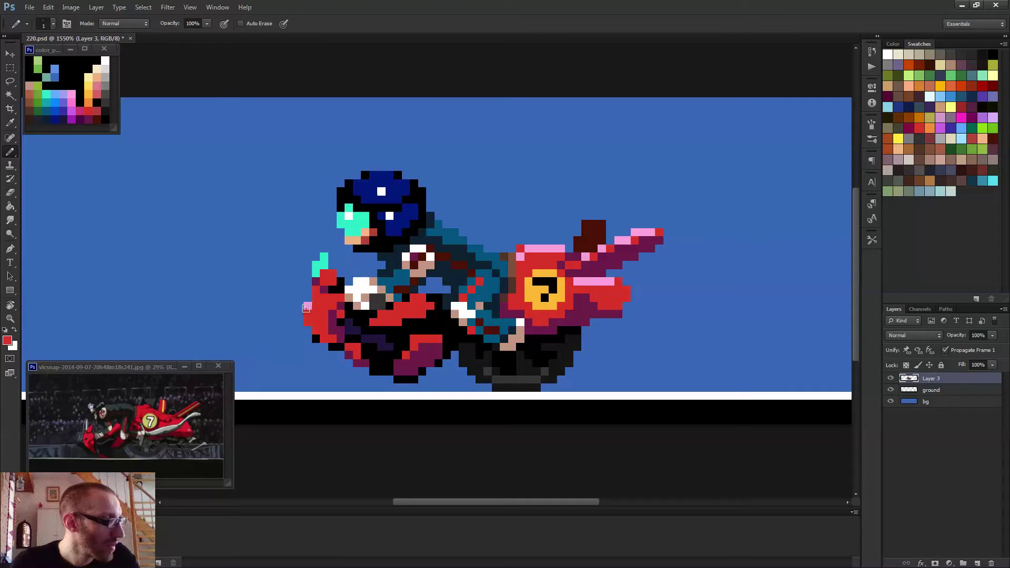
{"action": "left_click", "coordinate": [601, 280], "text": "alt"}
{"action": "left_click_drag", "start_coordinate": [314, 297], "coordinate": [310, 304]}
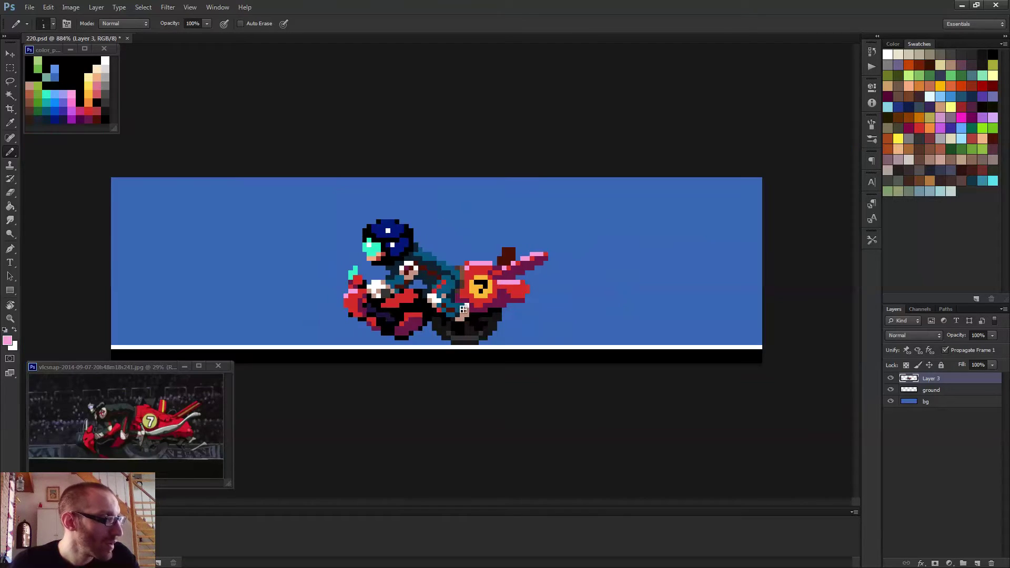
- Repaint the light pink highlights on the rear body, lower tail section and raised tail fin in a stronger pink
{"action": "scroll", "coordinate": [498, 320], "scroll_direction": "down", "scroll_amount": 6}
{"action": "scroll", "coordinate": [502, 323], "scroll_direction": "down", "scroll_amount": 1}
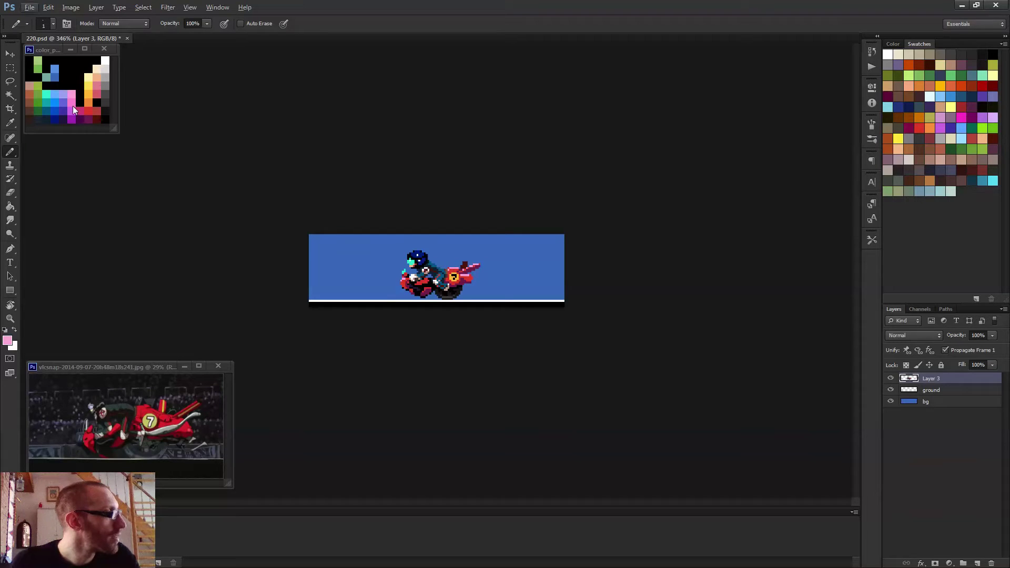
{"action": "scroll", "coordinate": [436, 270], "scroll_direction": "up", "scroll_amount": 3}
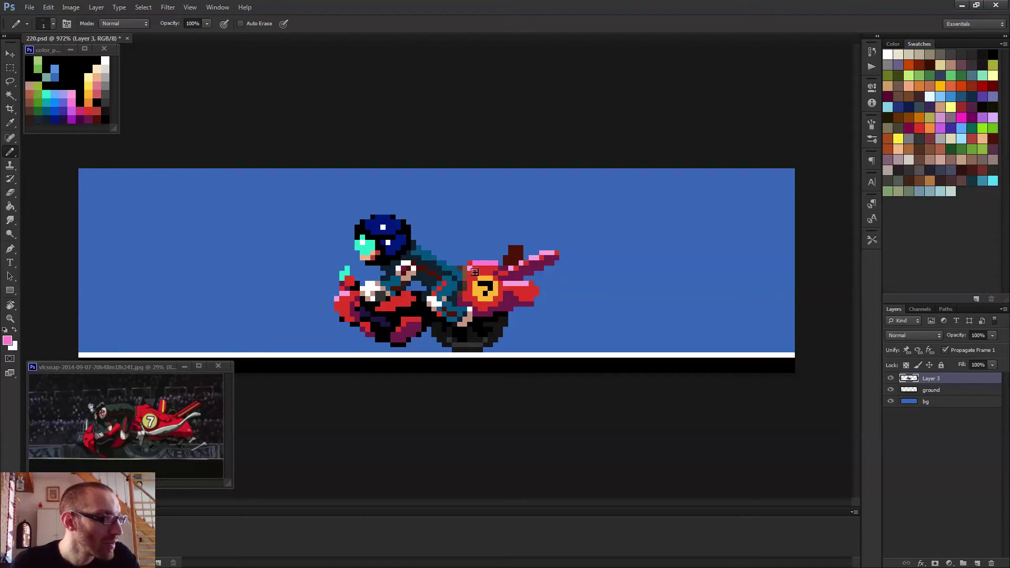
{"action": "scroll", "coordinate": [513, 297], "scroll_direction": "down", "scroll_amount": 2}
{"action": "scroll", "coordinate": [480, 305], "scroll_direction": "up", "scroll_amount": 1}
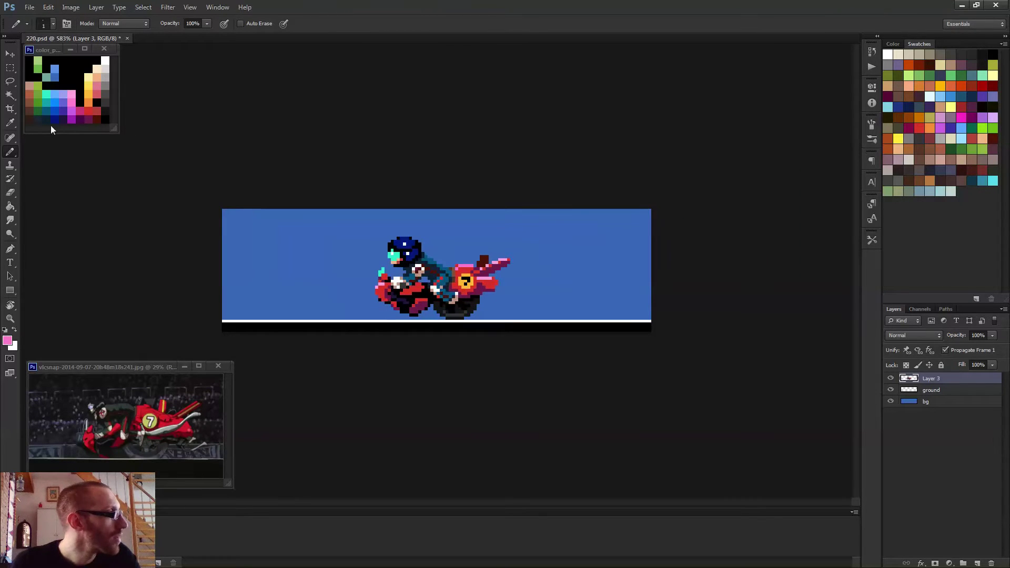
{"action": "left_click", "coordinate": [81, 108], "text": "alt"}
{"action": "scroll", "coordinate": [437, 270], "scroll_direction": "up", "scroll_amount": 2}
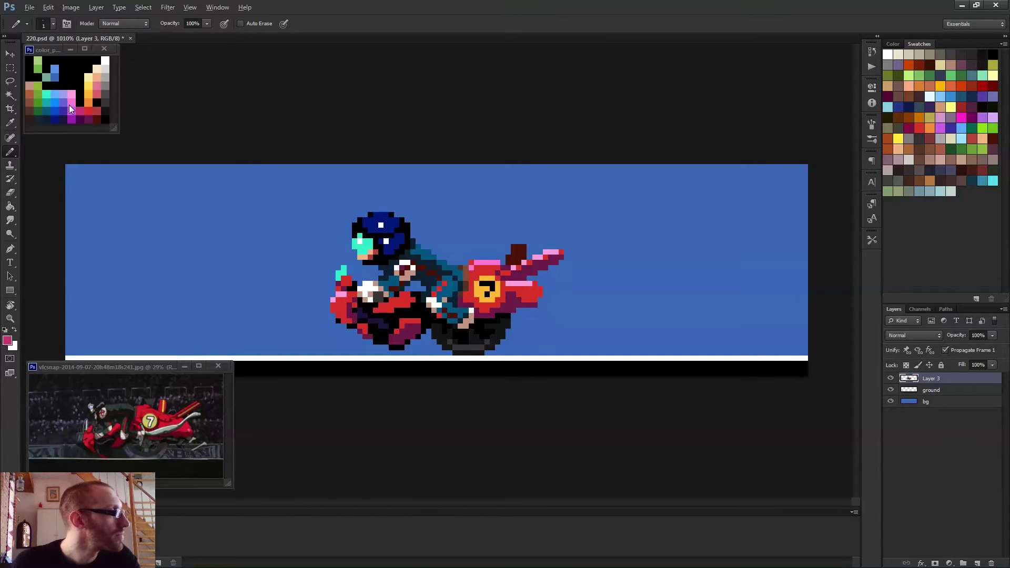
{"action": "scroll", "coordinate": [487, 270], "scroll_direction": "up", "scroll_amount": 2}
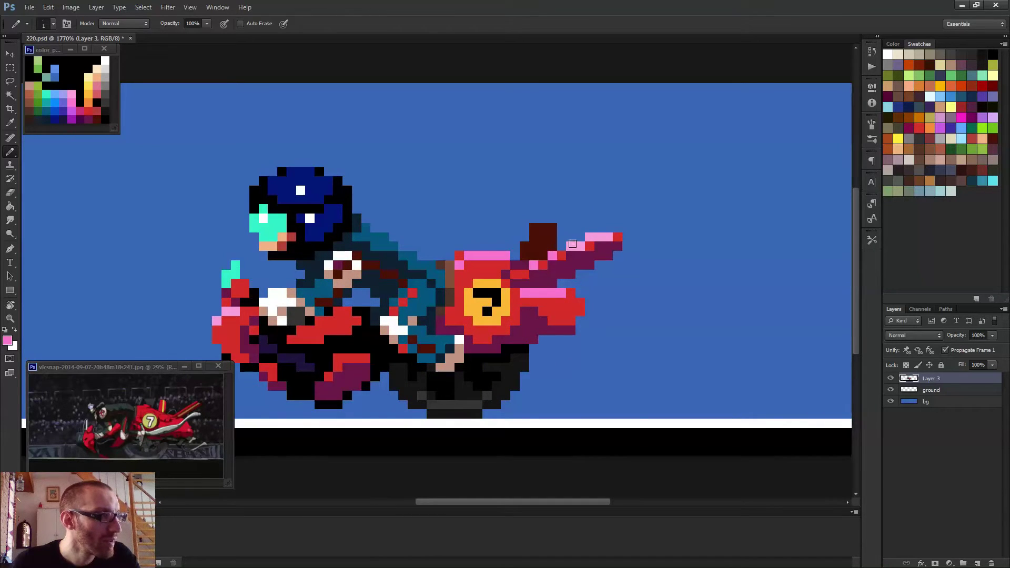
- Remove the pink highlight from the raised tail fin by repainting its upper edge in the bodywork's red
{"action": "left_click", "coordinate": [616, 236], "text": "alt"}
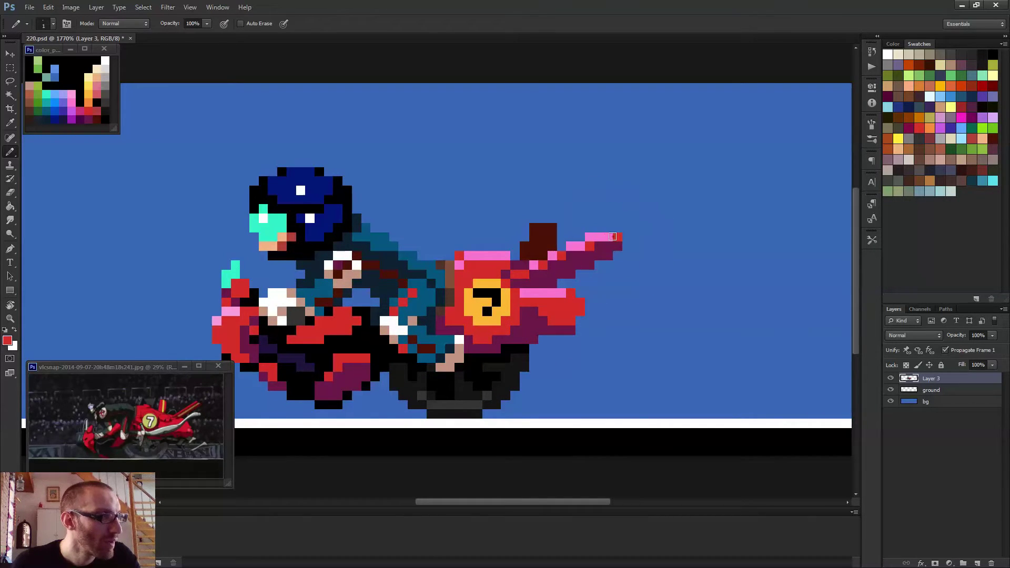
{"action": "left_click", "coordinate": [601, 236]}
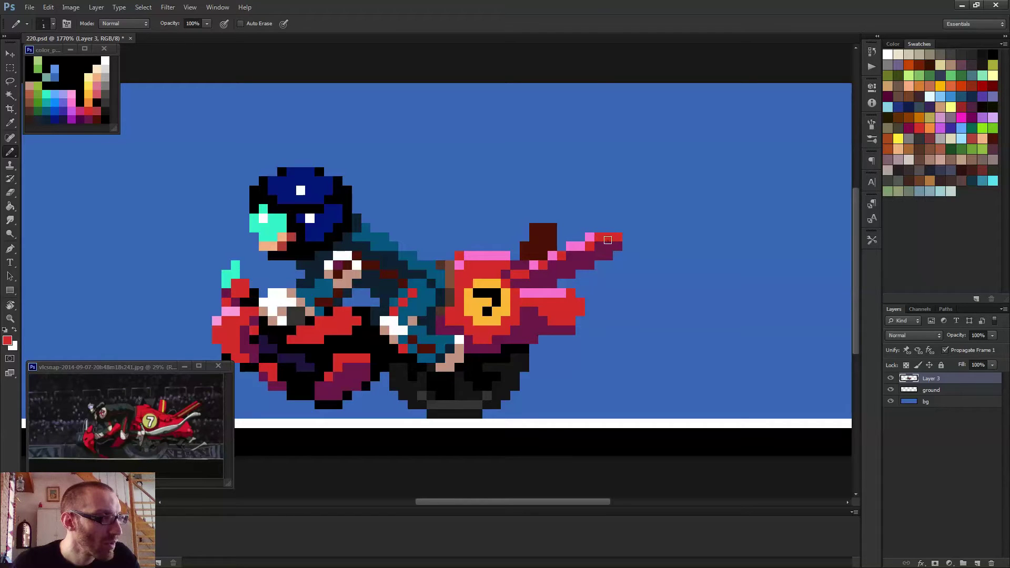
{"action": "left_click_drag", "start_coordinate": [591, 236], "coordinate": [533, 264]}
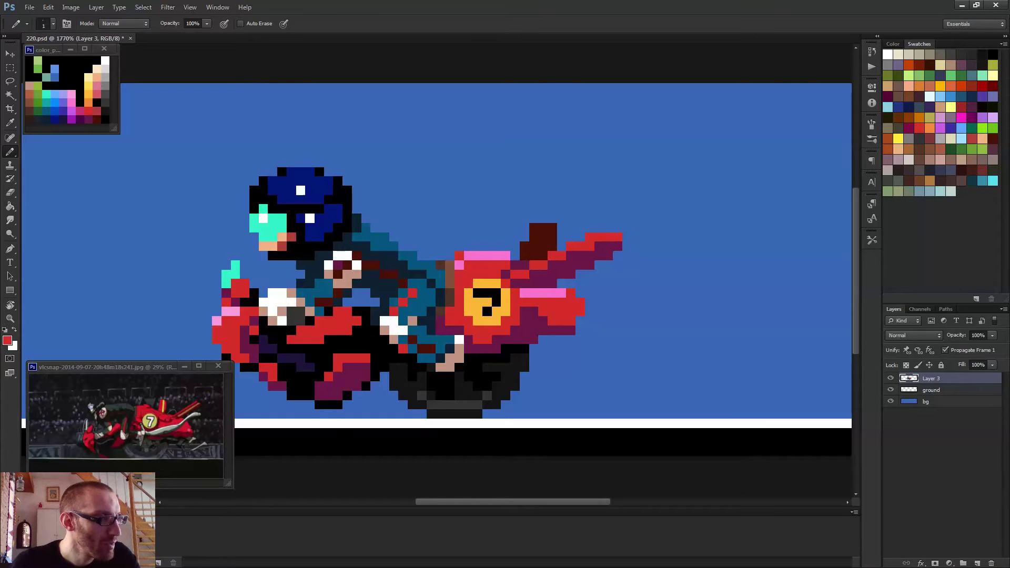
{"action": "scroll", "coordinate": [534, 264], "scroll_direction": "down", "scroll_amount": 2}
{"action": "scroll", "coordinate": [561, 284], "scroll_direction": "up", "scroll_amount": 1}
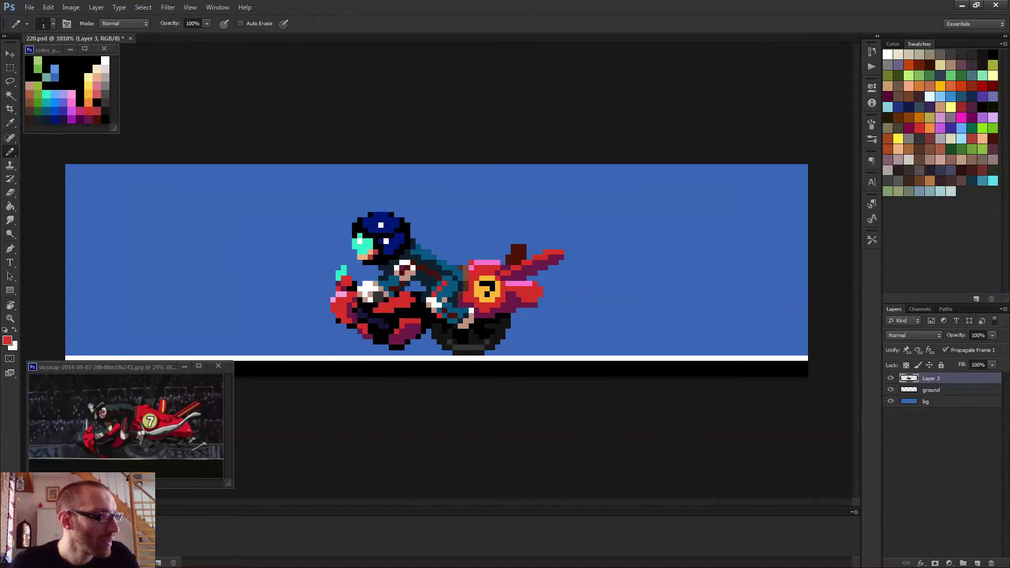
- Try a pink highlight along the upper edge of the yellow number disc
{"action": "scroll", "coordinate": [513, 281], "scroll_direction": "up", "scroll_amount": 1}
{"action": "scroll", "coordinate": [514, 288], "scroll_direction": "up", "scroll_amount": 4}
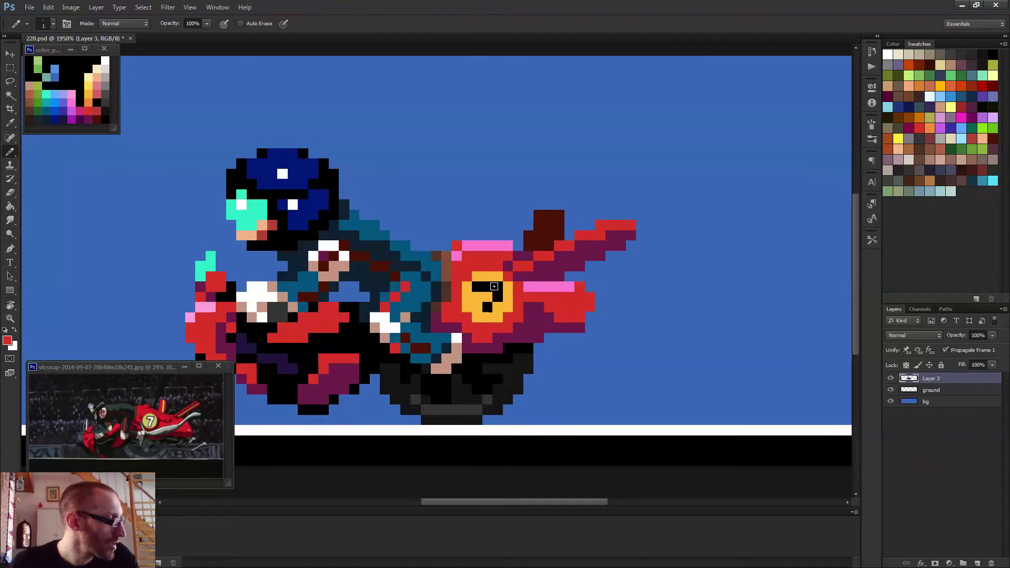
{"action": "left_click", "coordinate": [573, 286], "text": "alt"}
{"action": "left_click_drag", "start_coordinate": [494, 259], "coordinate": [462, 252]}
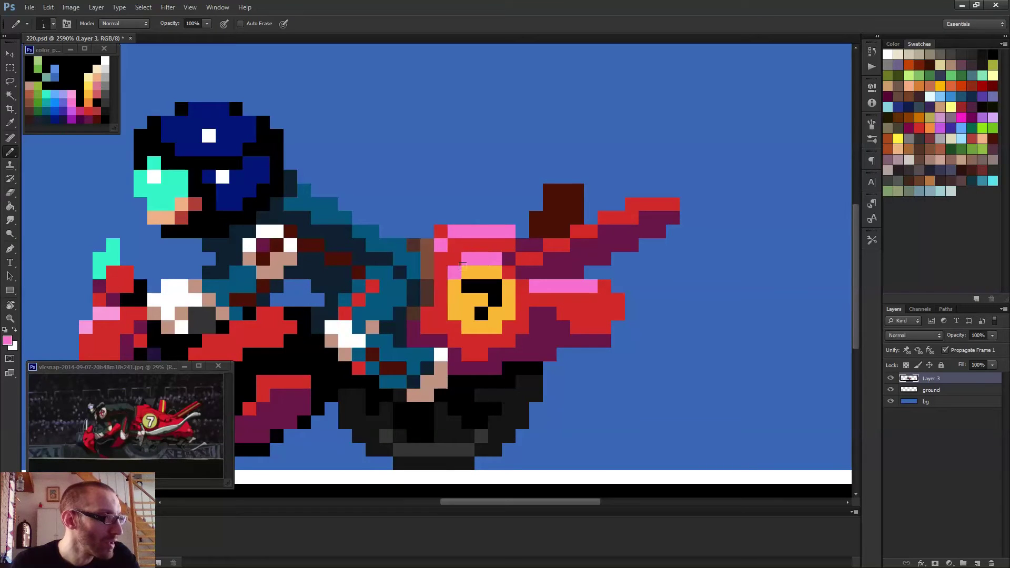
{"action": "scroll", "coordinate": [529, 284], "scroll_direction": "down", "scroll_amount": 3}
{"action": "scroll", "coordinate": [559, 262], "scroll_direction": "down", "scroll_amount": 6}
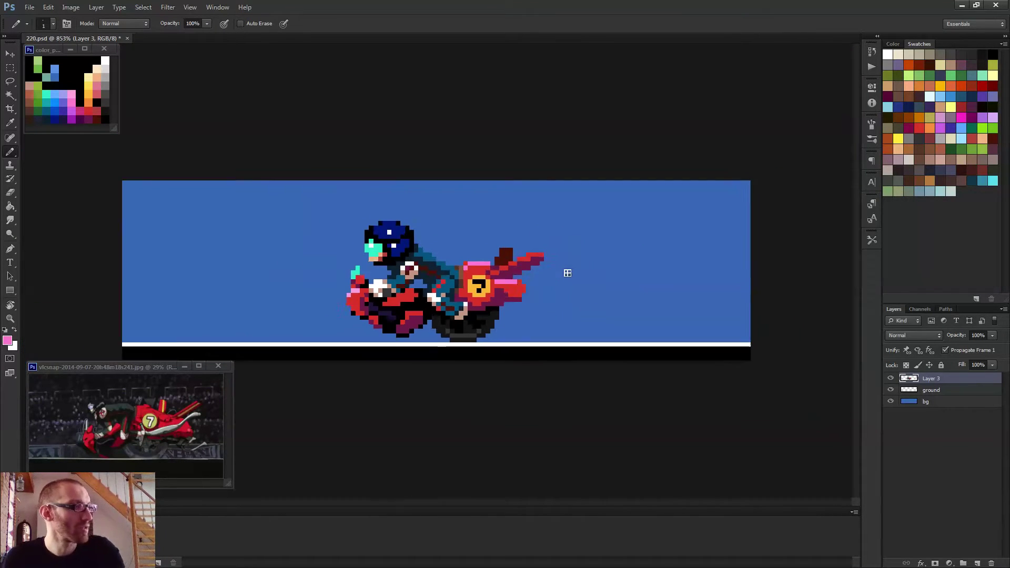
{"action": "scroll", "coordinate": [528, 303], "scroll_direction": "down", "scroll_amount": 1}
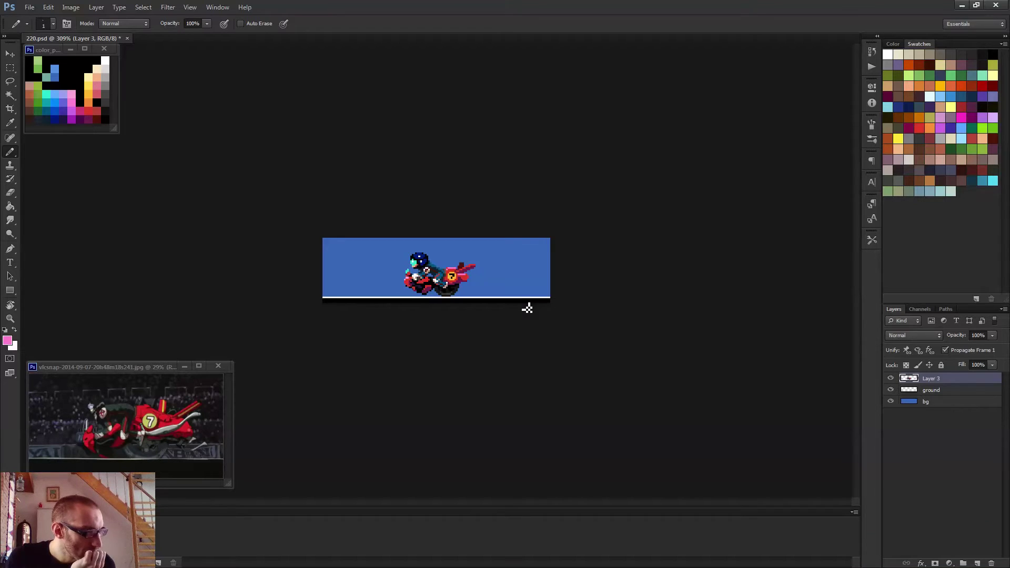
- Cover the helmet's lower white highlight with navy and shift the remaining white pixel up toward the front
{"action": "scroll", "coordinate": [527, 309], "scroll_direction": "up", "scroll_amount": 5}
{"action": "left_click", "coordinate": [390, 245], "text": "alt"}
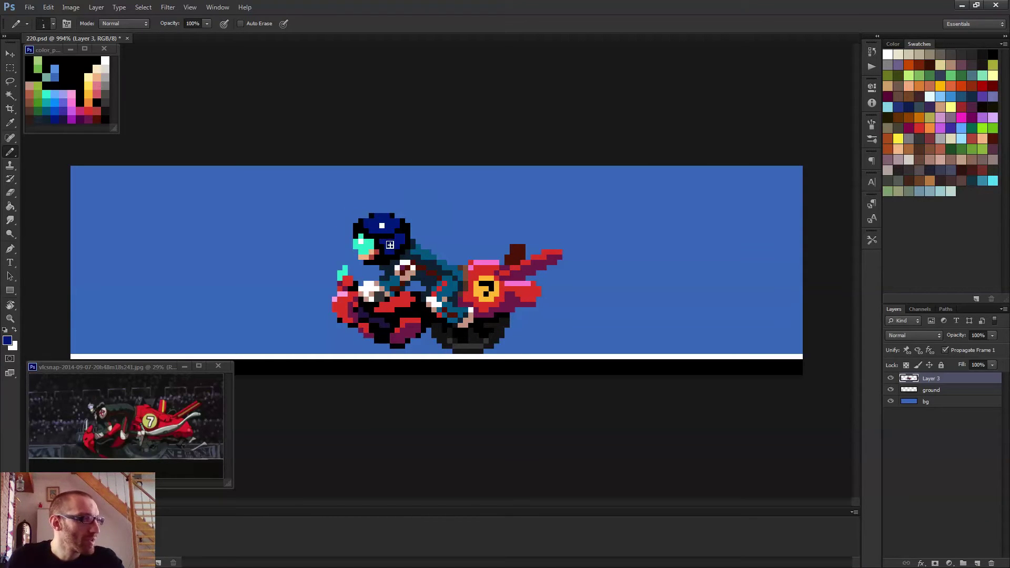
{"action": "scroll", "coordinate": [442, 270], "scroll_direction": "down", "scroll_amount": 5}
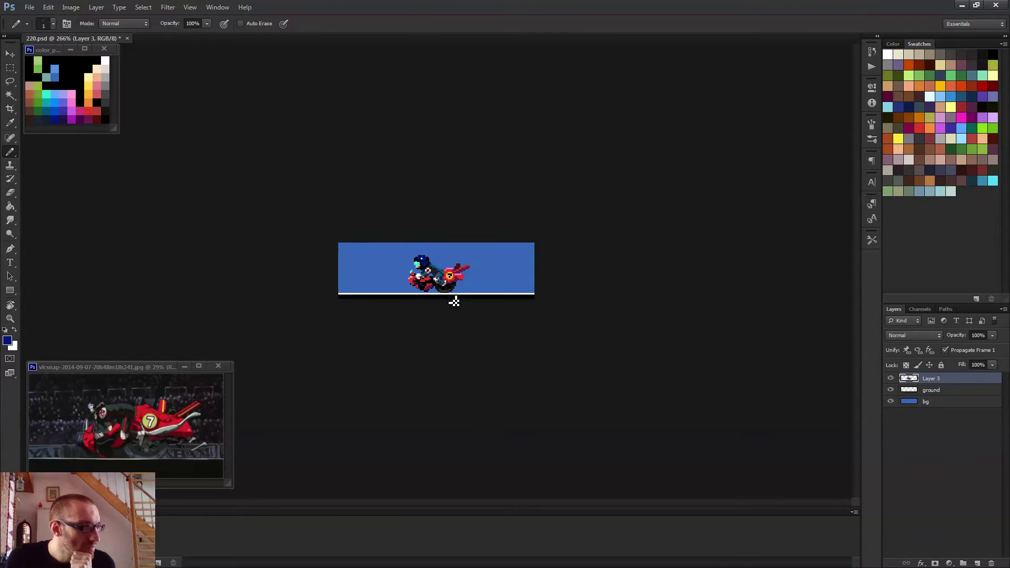
{"action": "scroll", "coordinate": [454, 301], "scroll_direction": "up", "scroll_amount": 5}
{"action": "left_click", "coordinate": [381, 221], "text": "alt"}
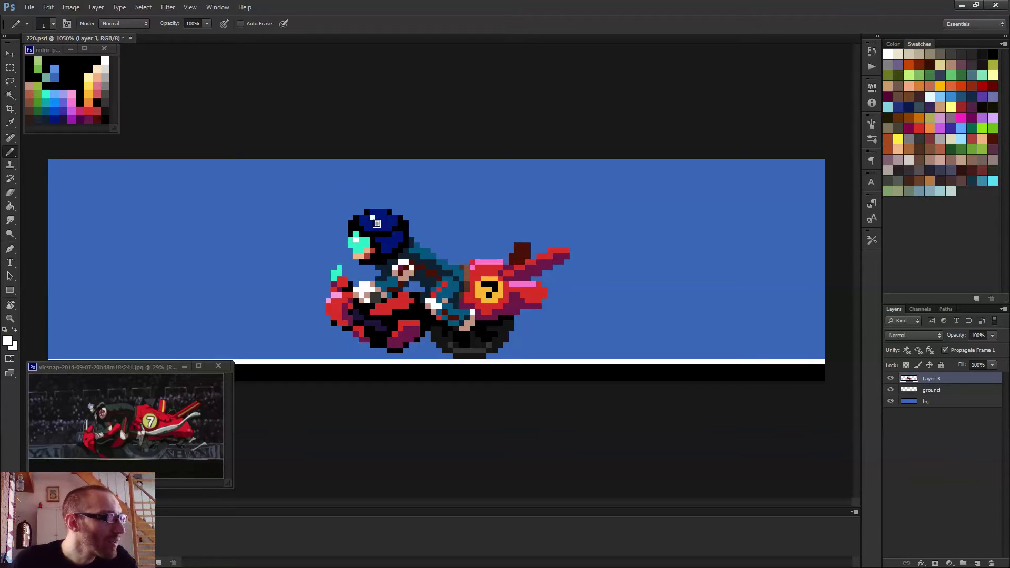
{"action": "left_click", "coordinate": [377, 223], "text": "alt"}
{"action": "scroll", "coordinate": [439, 272], "scroll_direction": "down", "scroll_amount": 4}
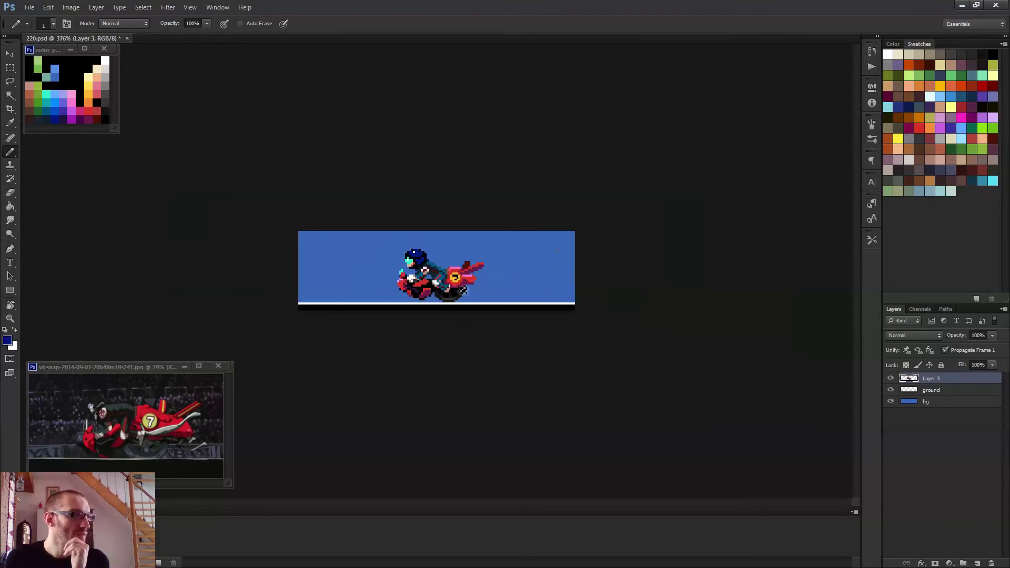
- Shade the top and rear edges of the helmet's turquoise visor with a darker teal
{"action": "scroll", "coordinate": [430, 269], "scroll_direction": "up", "scroll_amount": 4}
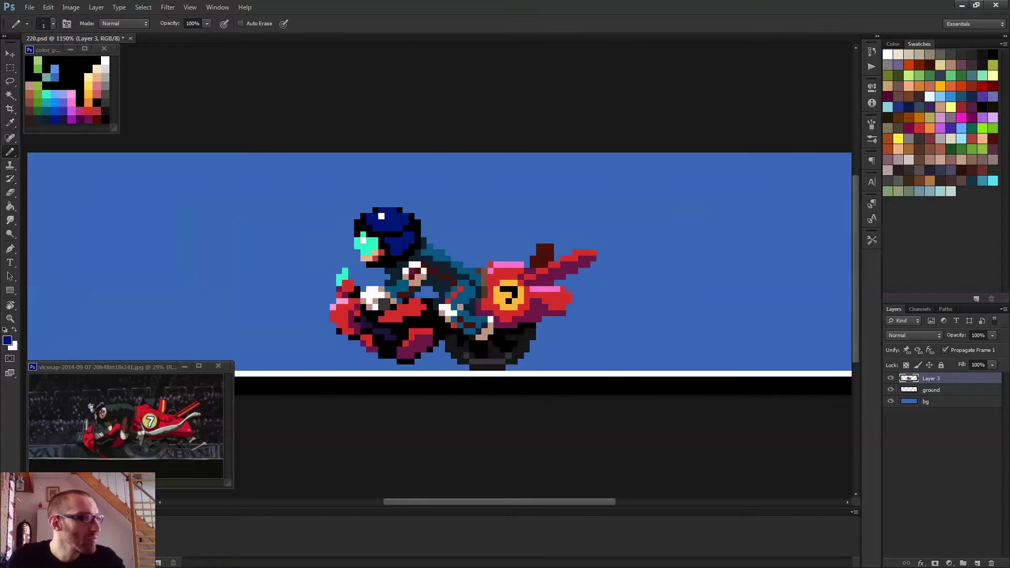
{"action": "left_click", "coordinate": [363, 235], "text": "alt"}
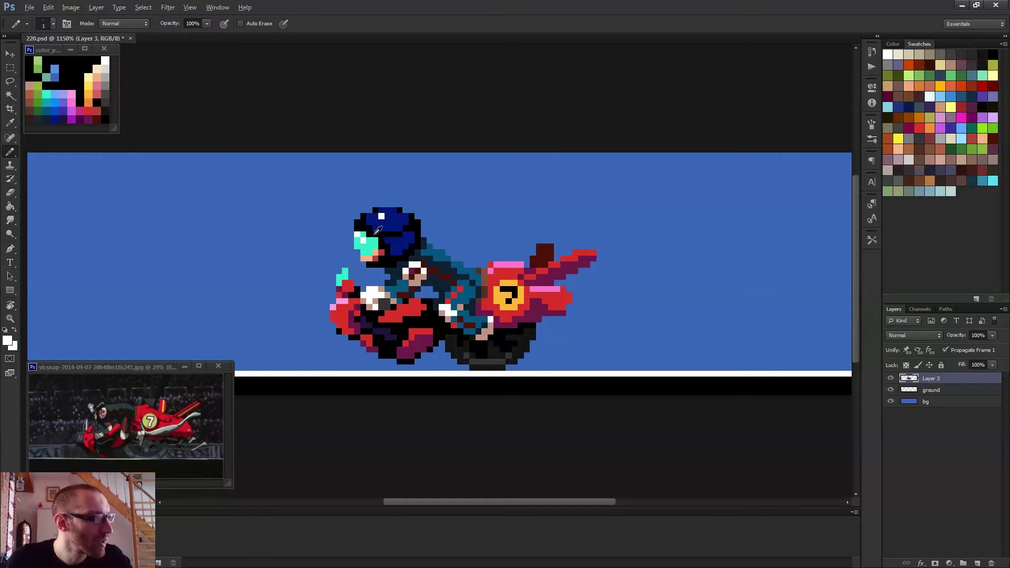
{"action": "left_click", "coordinate": [360, 241], "text": "alt"}
{"action": "scroll", "coordinate": [415, 263], "scroll_direction": "down", "scroll_amount": 5}
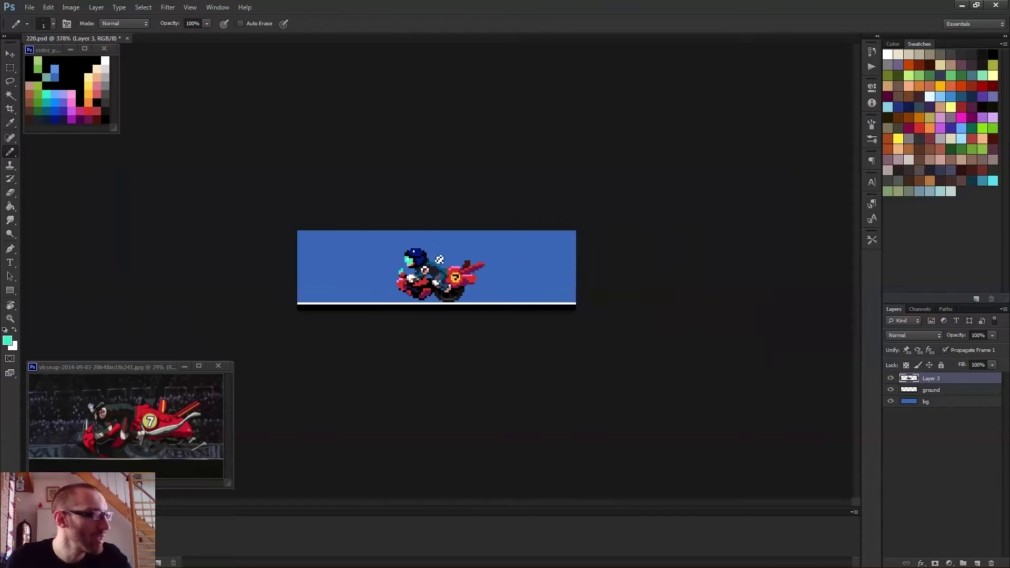
{"action": "scroll", "coordinate": [466, 292], "scroll_direction": "up", "scroll_amount": 5}
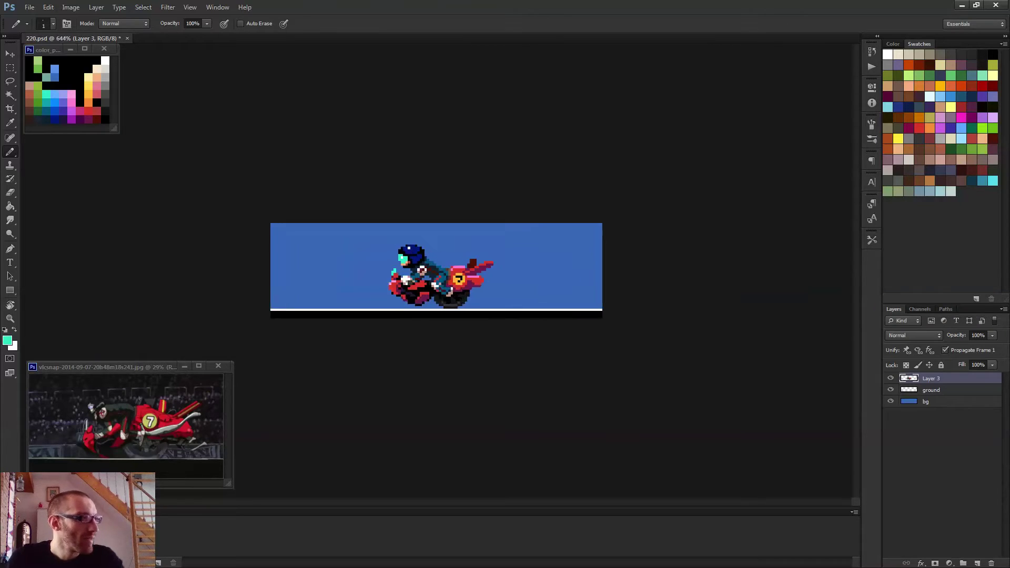
{"action": "left_click", "coordinate": [49, 103], "text": "alt"}
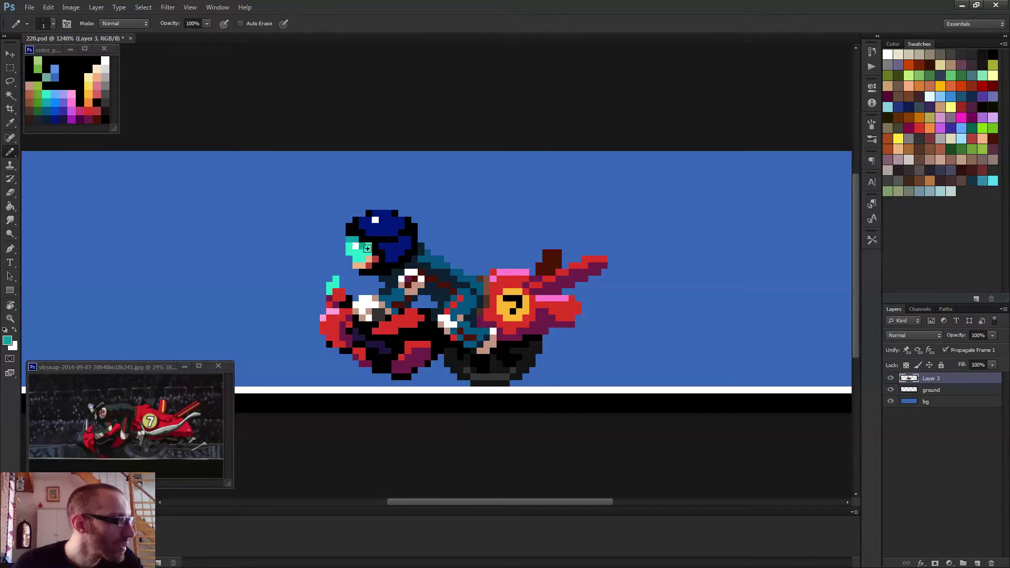
{"action": "scroll", "coordinate": [453, 252], "scroll_direction": "down", "scroll_amount": 4}
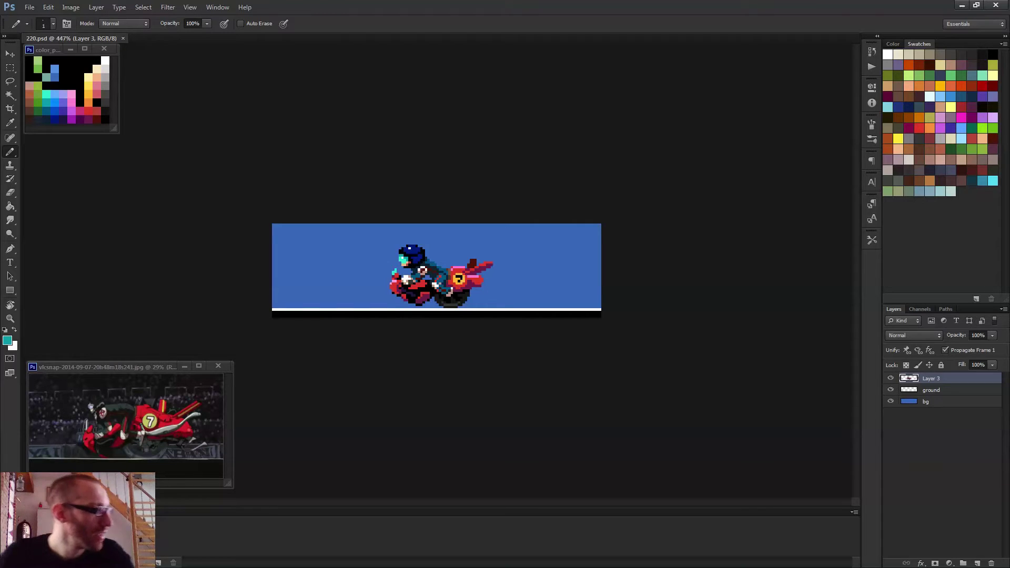
- Shade the lower front part of the red fairing panel beneath the rider's glove with the bike's dark magenta
{"action": "key", "text": "ctrl+plus"}
{"action": "key", "text": "ctrl+plus"}
{"action": "key", "text": "ctrl+plus"}
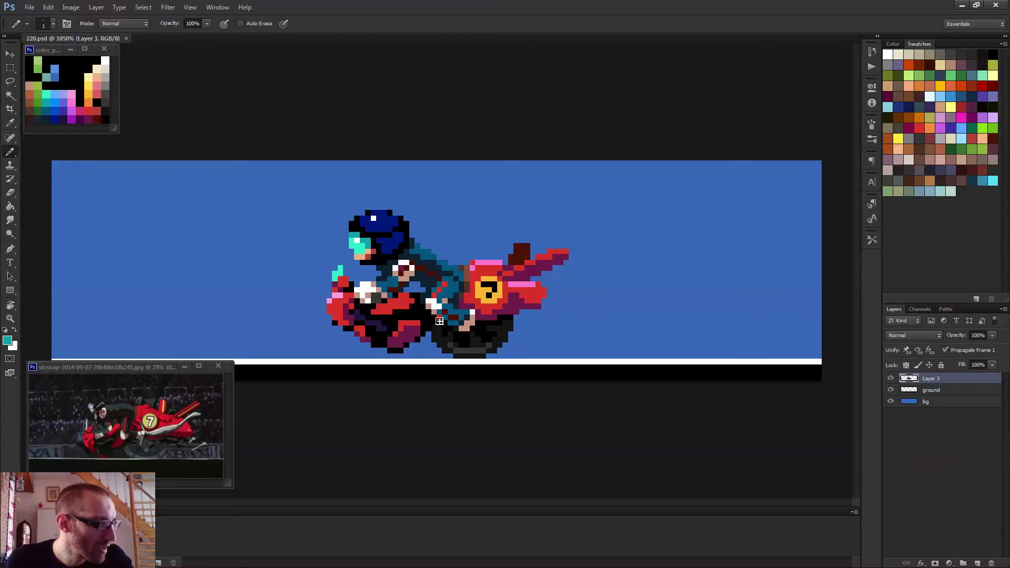
{"action": "scroll", "coordinate": [439, 320], "scroll_direction": "up", "scroll_amount": 5}
{"action": "left_click", "coordinate": [409, 352], "text": "alt"}
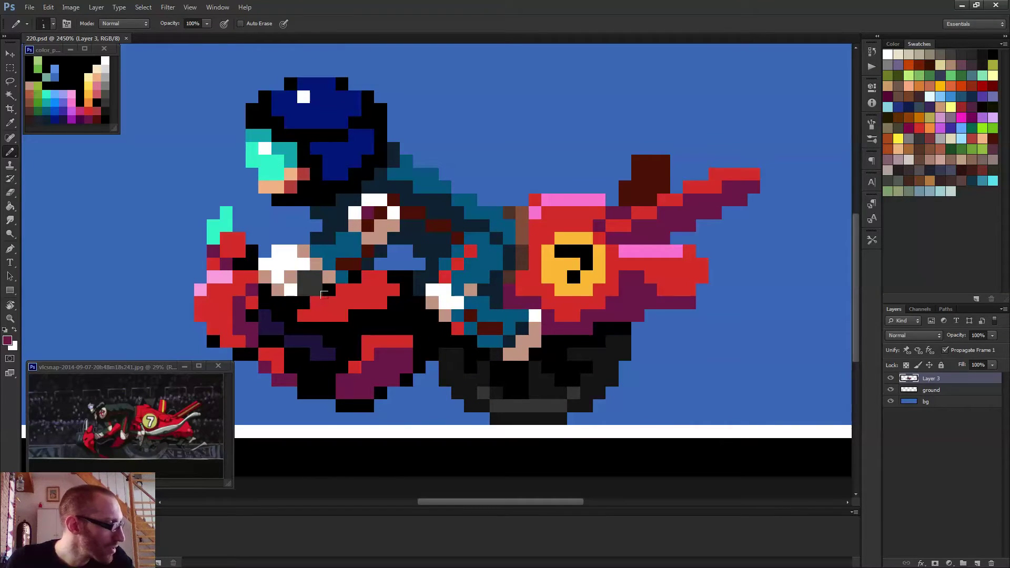
{"action": "mouse_move", "coordinate": [320, 292]}
{"action": "left_mouse_down"}
{"action": "mouse_move", "coordinate": [357, 298]}
{"action": "mouse_move", "coordinate": [339, 316]}
{"action": "mouse_move", "coordinate": [304, 316]}
{"action": "left_mouse_up"}
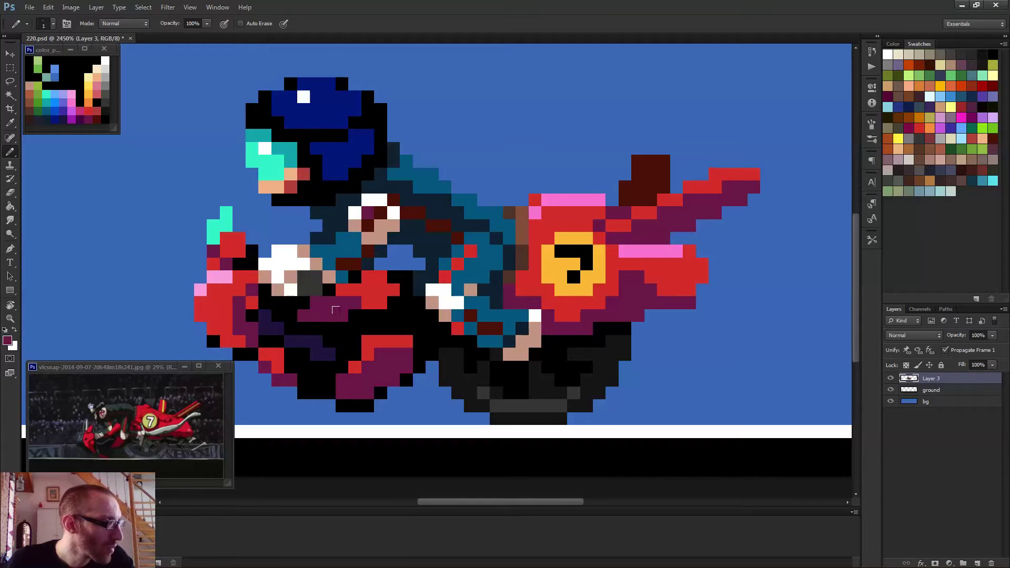
{"action": "scroll", "coordinate": [326, 313], "scroll_direction": "down", "scroll_amount": 4}
{"action": "left_click", "coordinate": [337, 312], "text": "alt"}
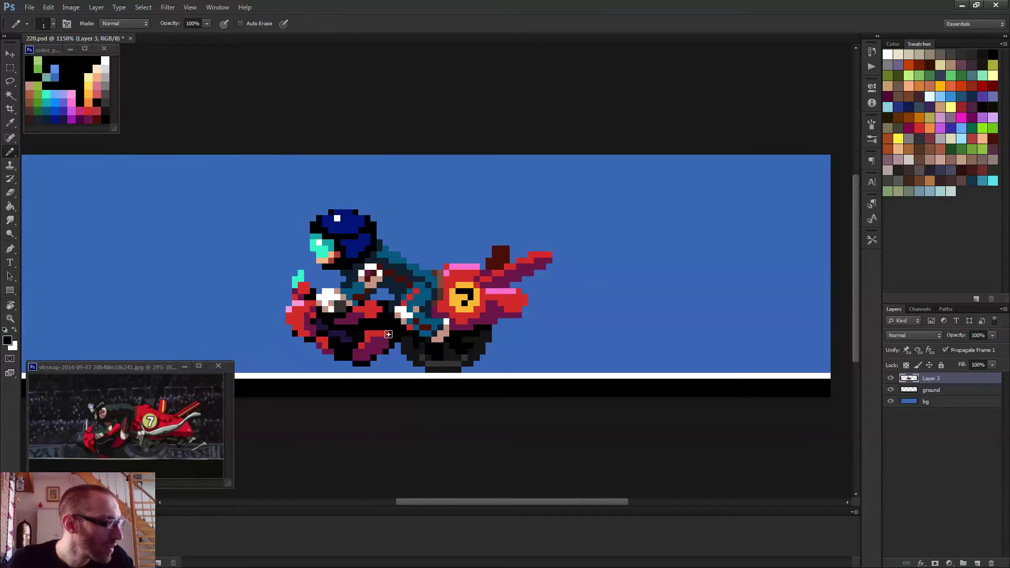
{"action": "scroll", "coordinate": [389, 334], "scroll_direction": "down", "scroll_amount": 3}
{"action": "scroll", "coordinate": [421, 323], "scroll_direction": "down", "scroll_amount": 1}
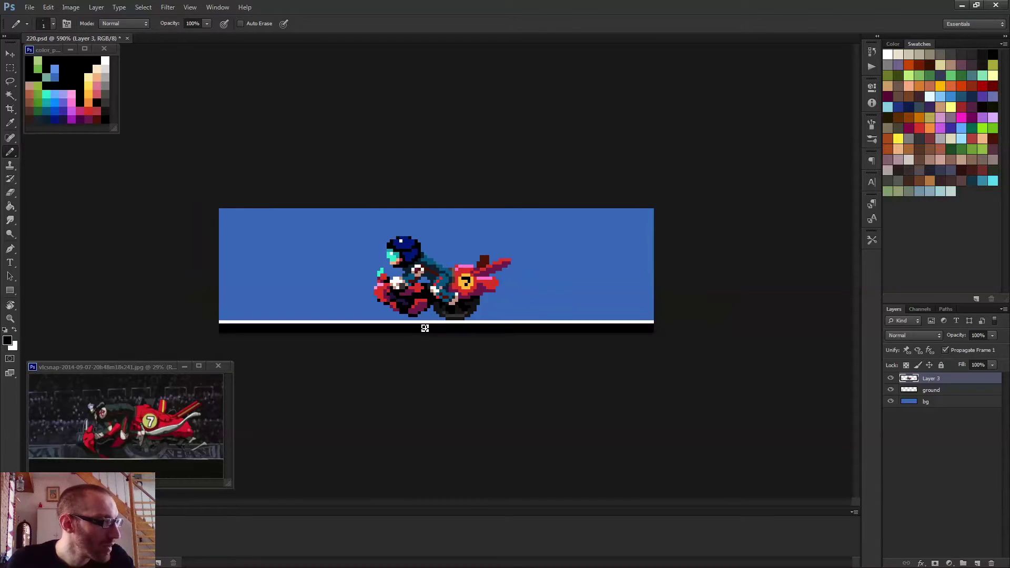
{"action": "scroll", "coordinate": [421, 321], "scroll_direction": "up", "scroll_amount": 2}
{"action": "scroll", "coordinate": [432, 313], "scroll_direction": "down", "scroll_amount": 2}
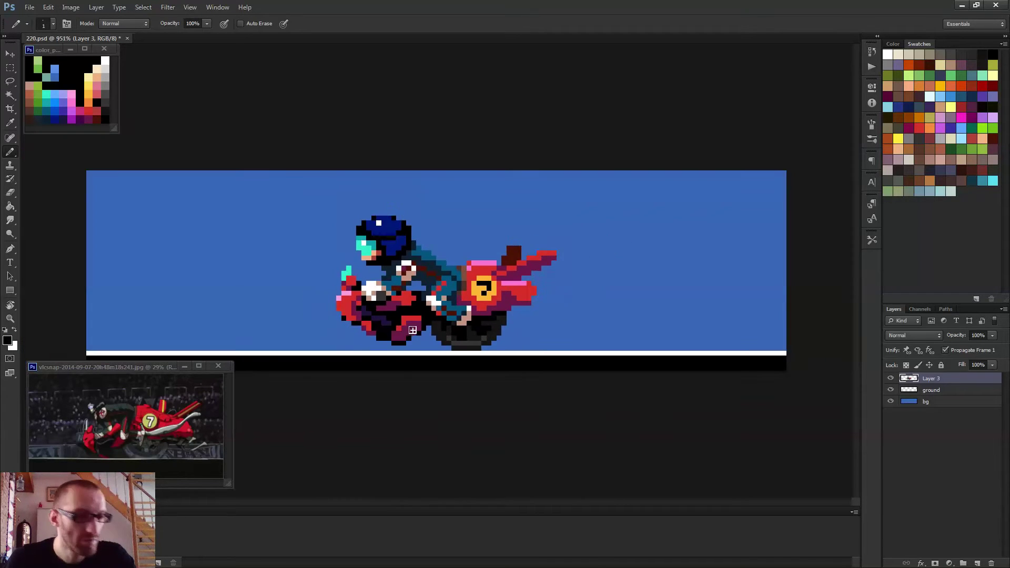
- Touch up the rider's leg with the suit's teal and save the file
{"action": "scroll", "coordinate": [432, 313], "scroll_direction": "down", "scroll_amount": 2}
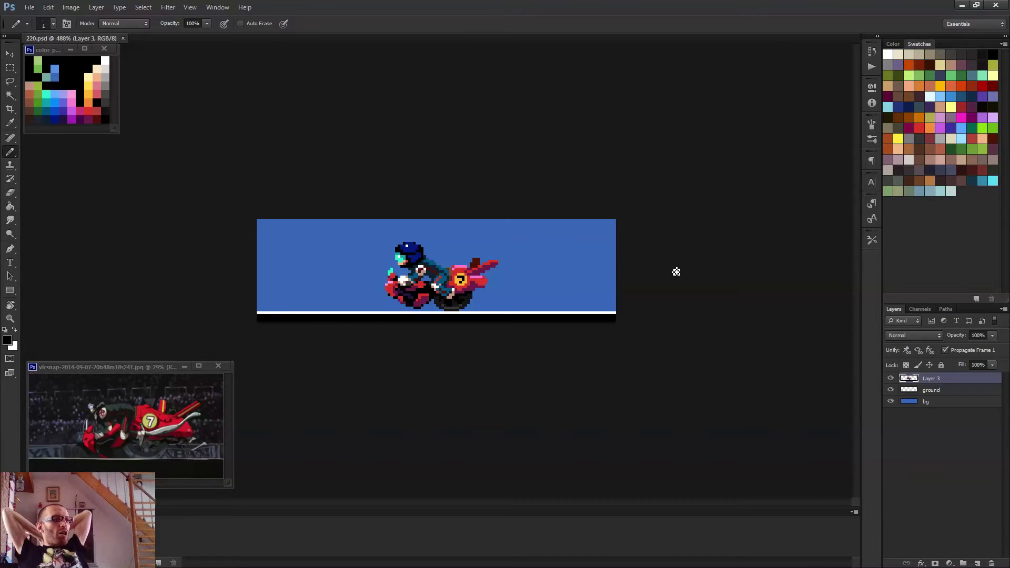
{"action": "scroll", "coordinate": [481, 270], "scroll_direction": "up", "scroll_amount": 2}
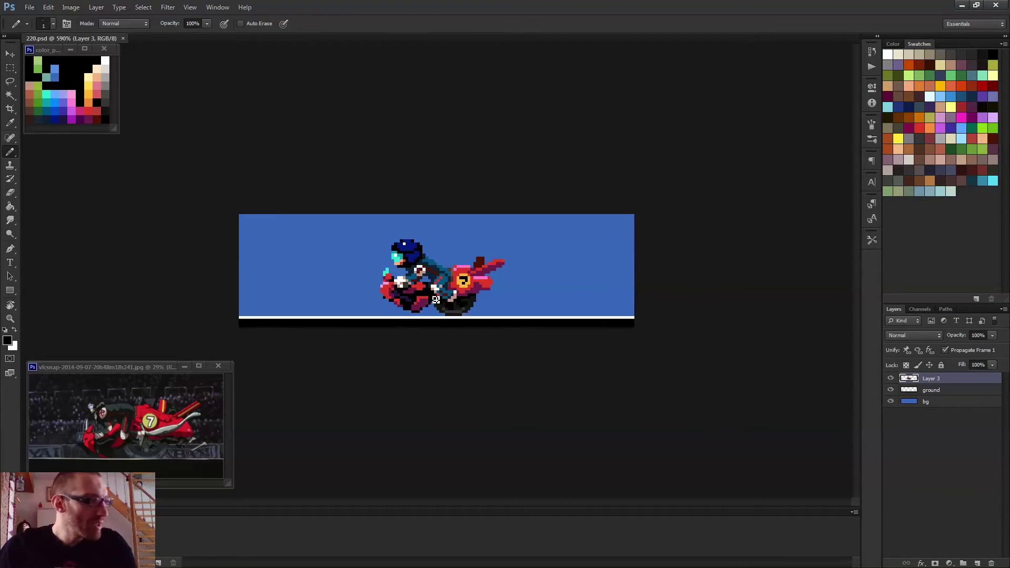
{"action": "left_click", "coordinate": [457, 287], "text": "alt"}
{"action": "left_click", "coordinate": [456, 287]}
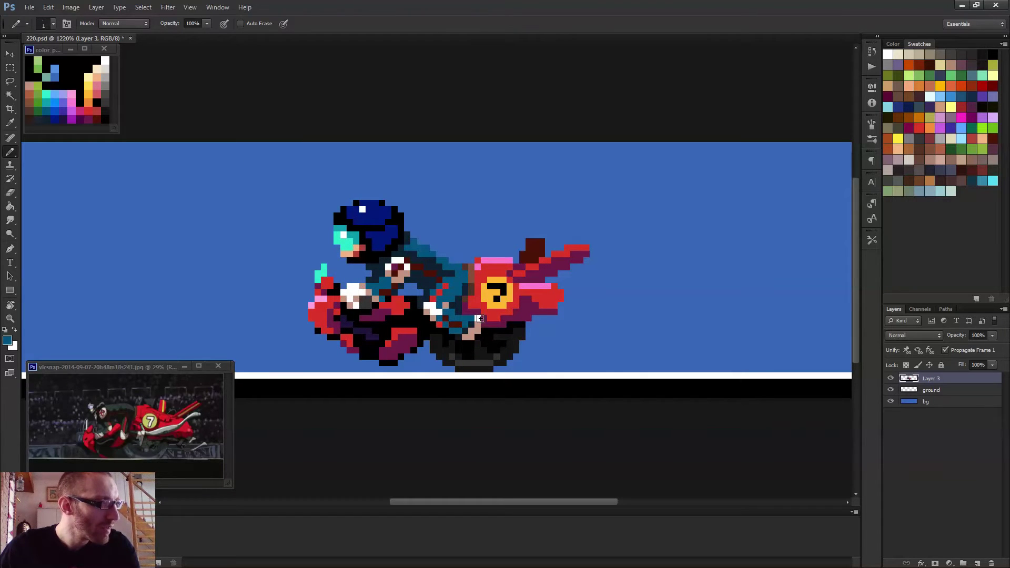
{"action": "scroll", "coordinate": [457, 280], "scroll_direction": "down", "scroll_amount": 3}
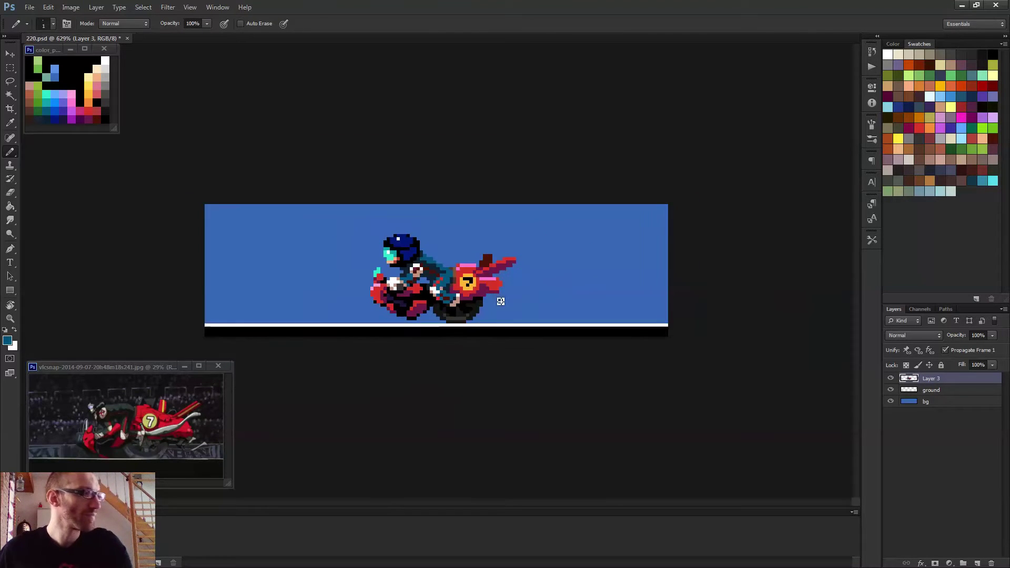
{"action": "scroll", "coordinate": [485, 312], "scroll_direction": "up", "scroll_amount": 2}
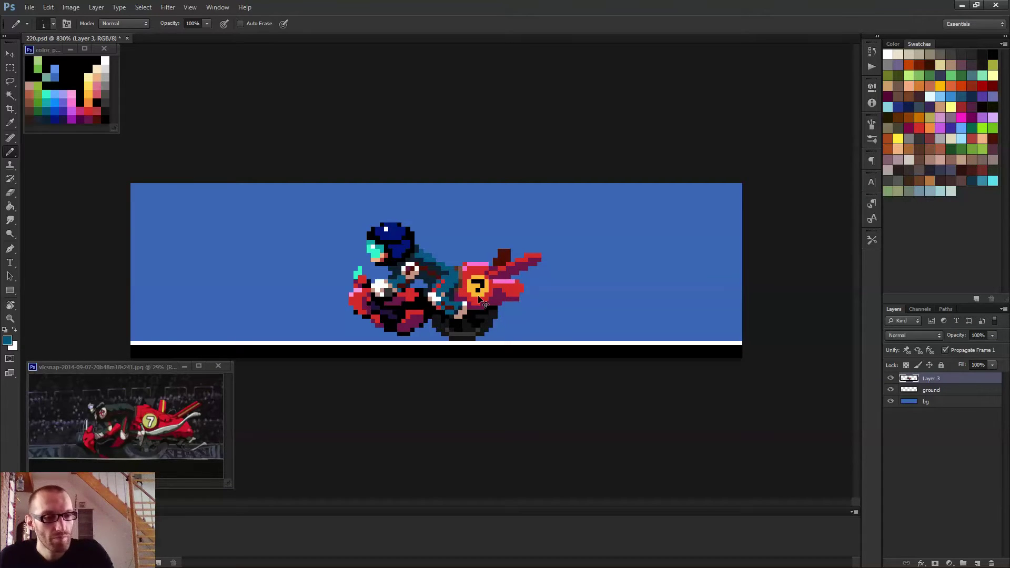
{"action": "key", "text": "ctrl+s"}
{"action": "scroll", "coordinate": [519, 295], "scroll_direction": "down", "scroll_amount": 1}
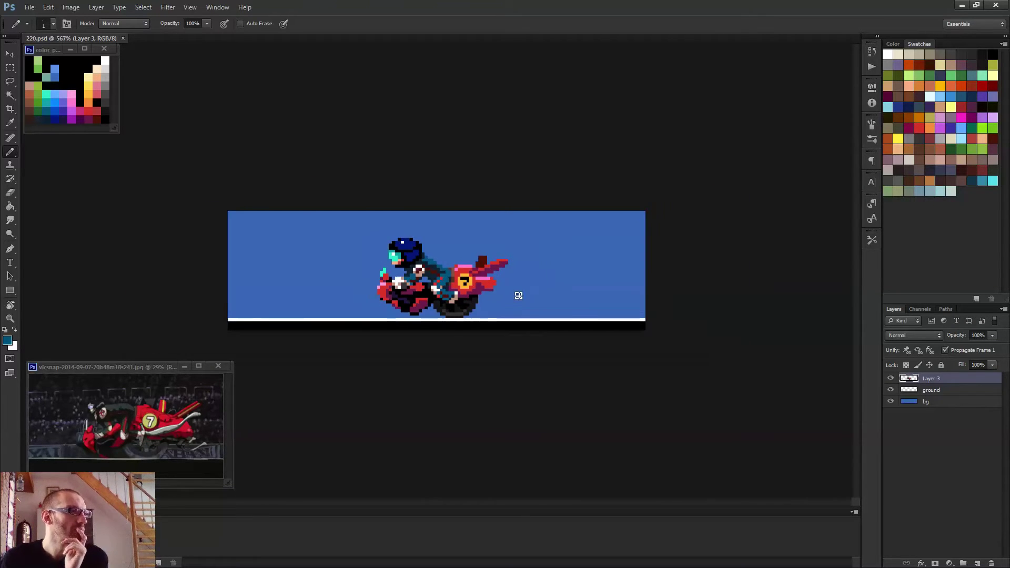
- Touch up the lower front edge of the helmet's upper shell with its navy
{"action": "scroll", "coordinate": [449, 281], "scroll_direction": "up", "scroll_amount": 3}
{"action": "left_click", "coordinate": [364, 216], "text": "alt"}
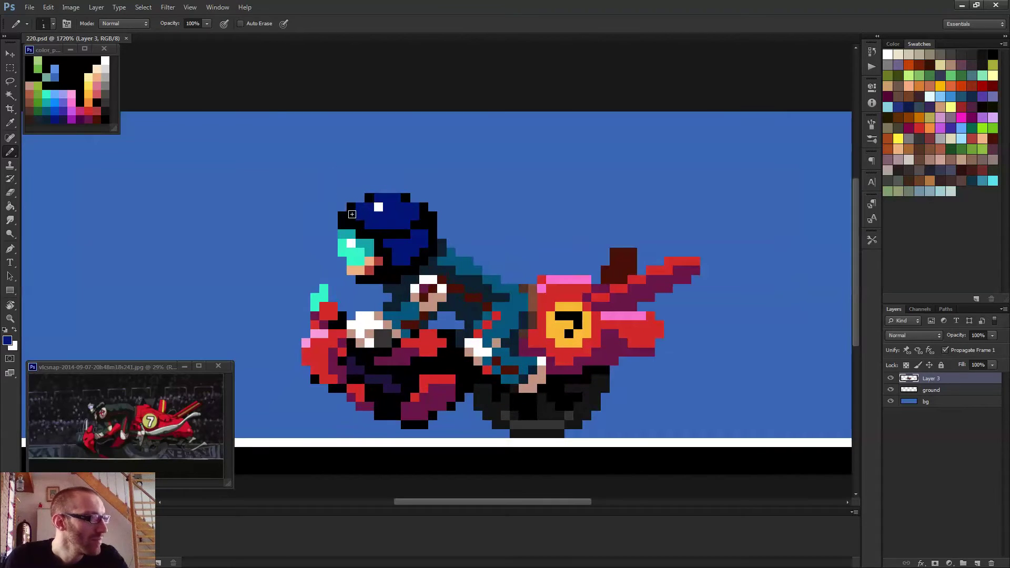
{"action": "left_click", "coordinate": [363, 221]}
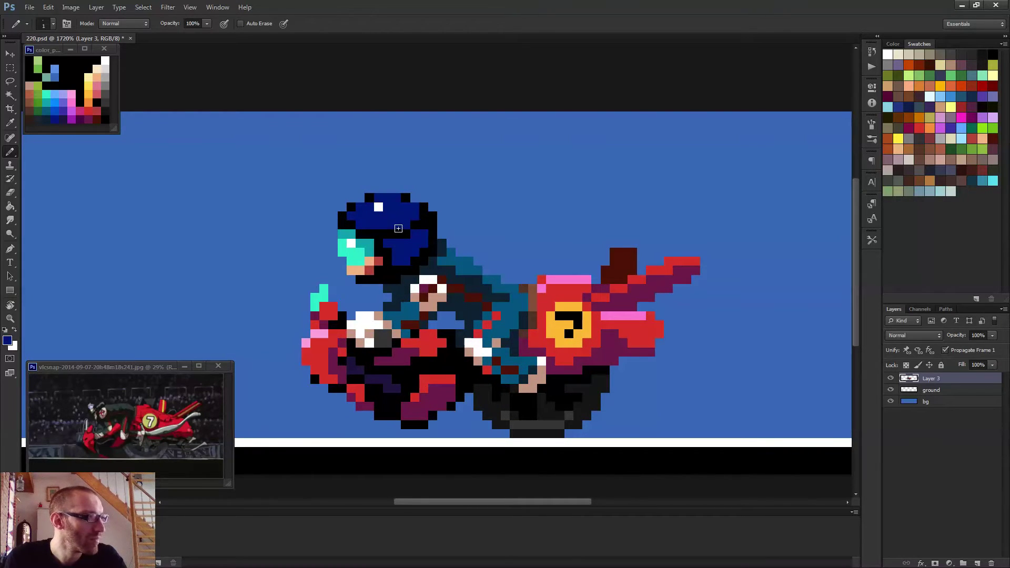
- Sample the helmet outline's black and place a black pixel on the nose of the red front fairing
{"action": "left_click", "coordinate": [350, 221], "text": "alt"}
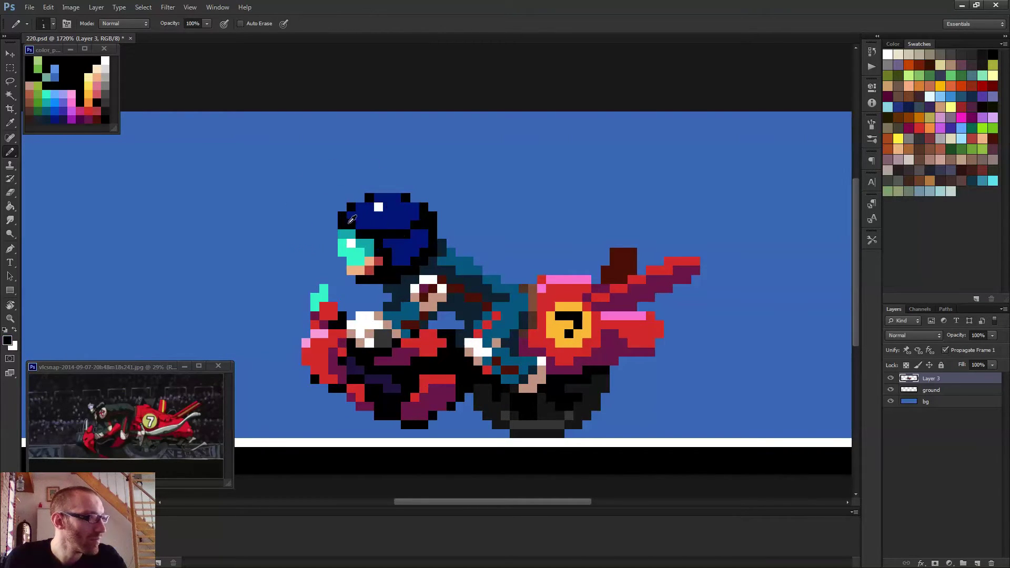
{"action": "scroll", "coordinate": [456, 261], "scroll_direction": "down", "scroll_amount": 4}
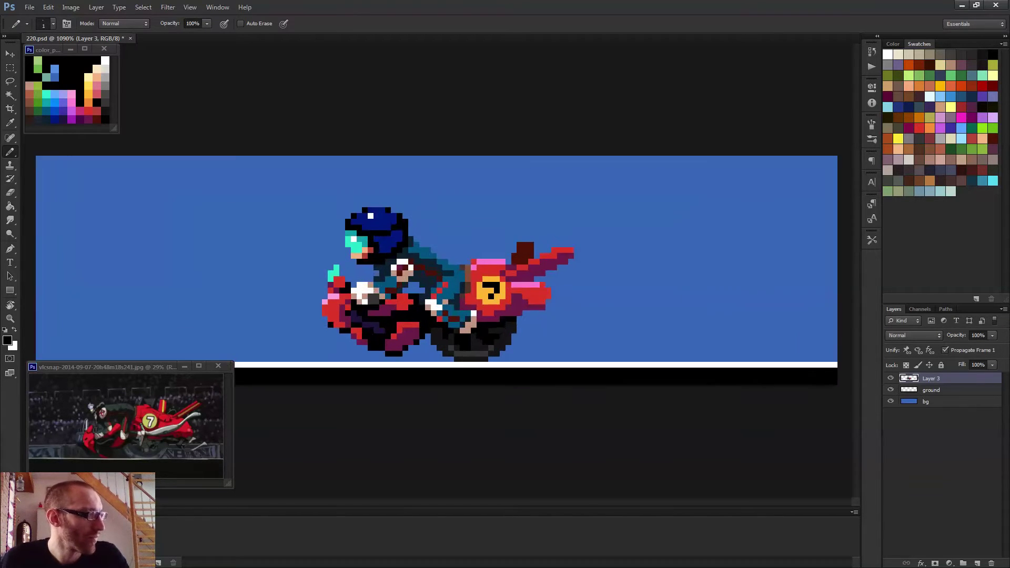
{"action": "scroll", "coordinate": [406, 284], "scroll_direction": "up", "scroll_amount": 4}
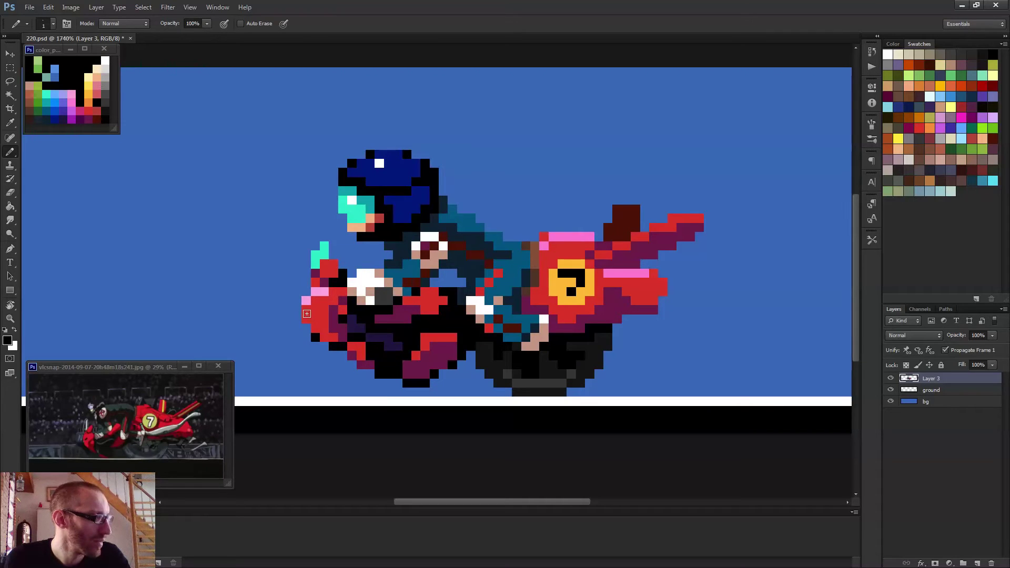
{"action": "scroll", "coordinate": [410, 317], "scroll_direction": "down", "scroll_amount": 3}
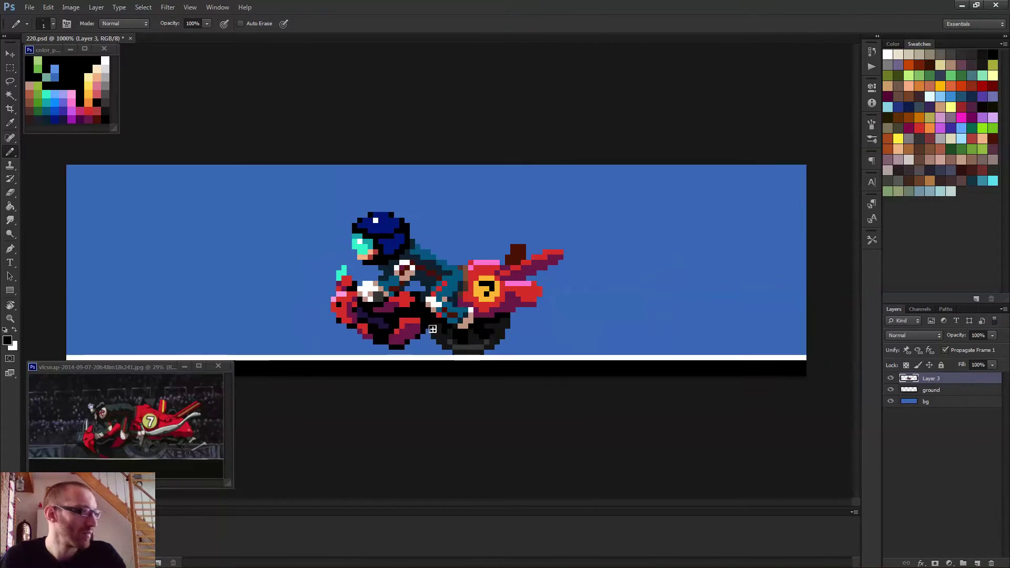
{"action": "scroll", "coordinate": [442, 335], "scroll_direction": "down", "scroll_amount": 1}
{"action": "scroll", "coordinate": [441, 334], "scroll_direction": "up", "scroll_amount": 4}
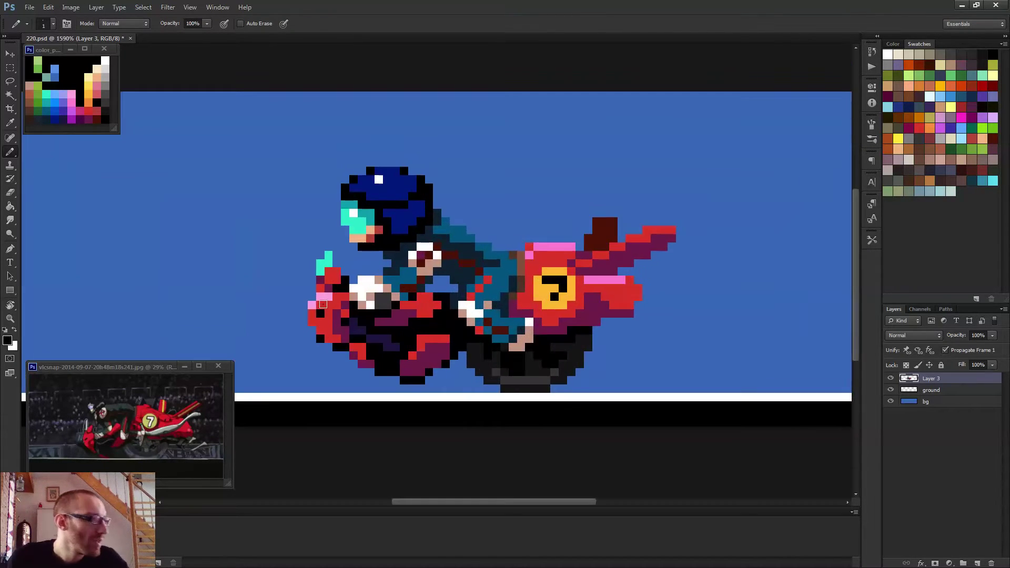
- Add white highlight pixels to the tail's pink strips, the front fairing's pink edge, the windscreen's base and below the nose's black pixel
{"action": "left_click", "coordinate": [378, 178], "text": "alt"}
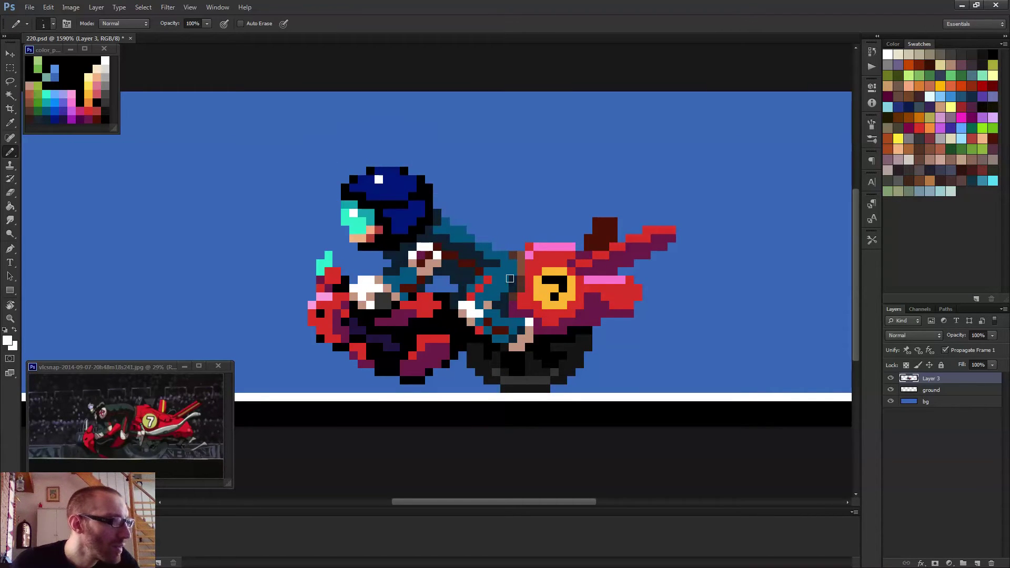
{"action": "left_click", "coordinate": [546, 247]}
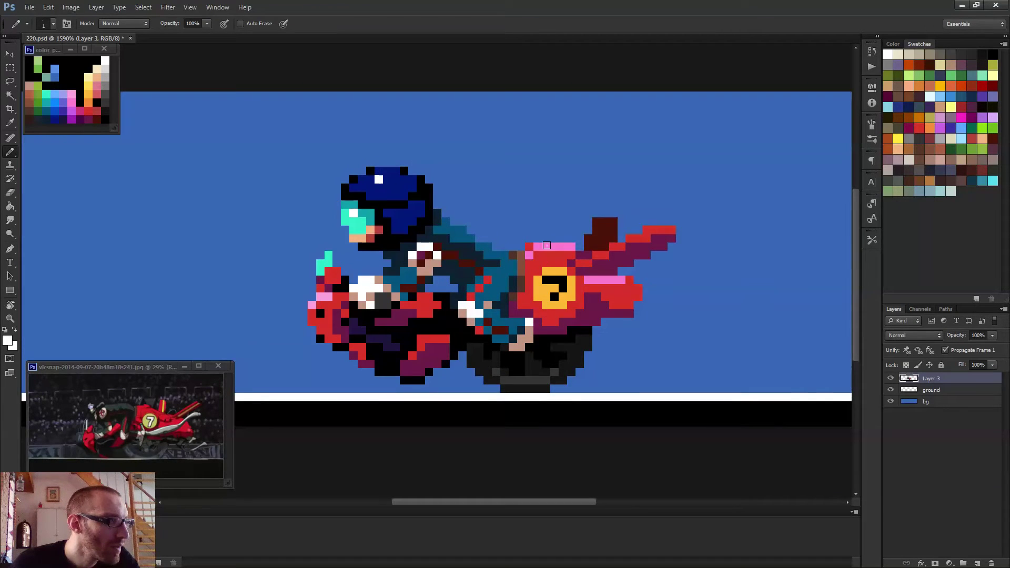
{"action": "left_click", "coordinate": [320, 297]}
{"action": "left_click", "coordinate": [328, 274]}
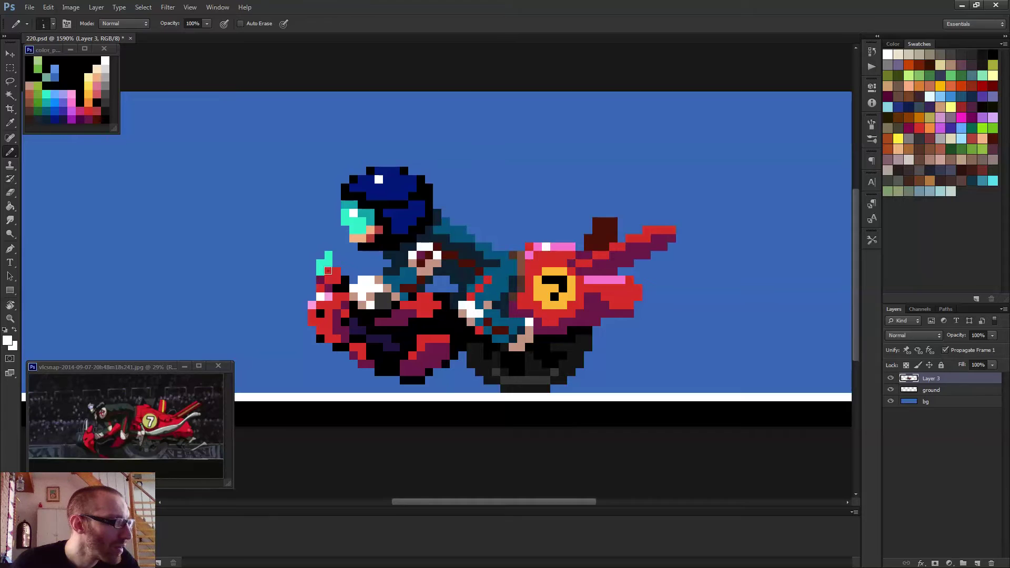
{"action": "left_click", "coordinate": [320, 313]}
{"action": "left_click", "coordinate": [320, 321]}
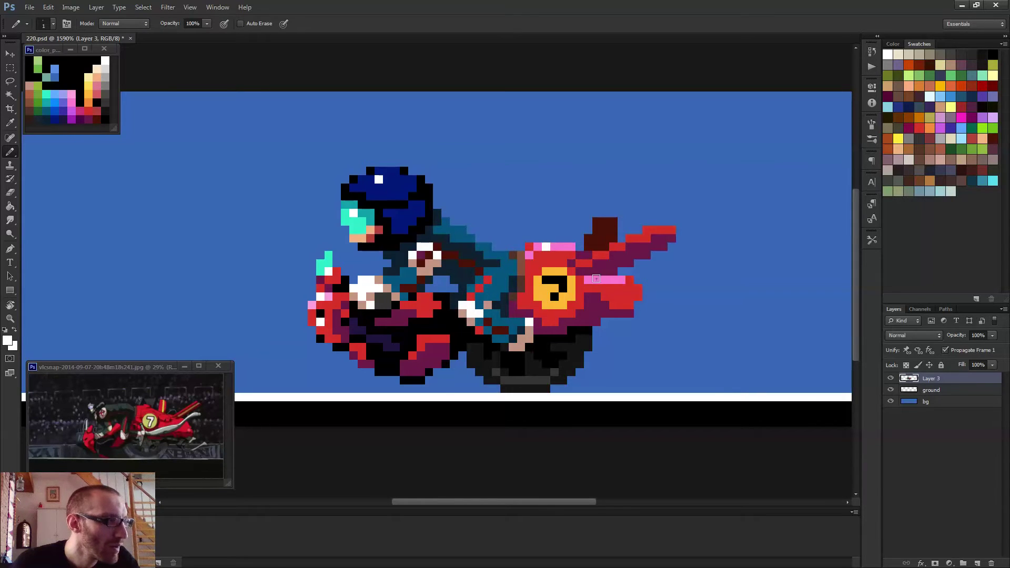
{"action": "scroll", "coordinate": [632, 331], "scroll_direction": "down", "scroll_amount": 6}
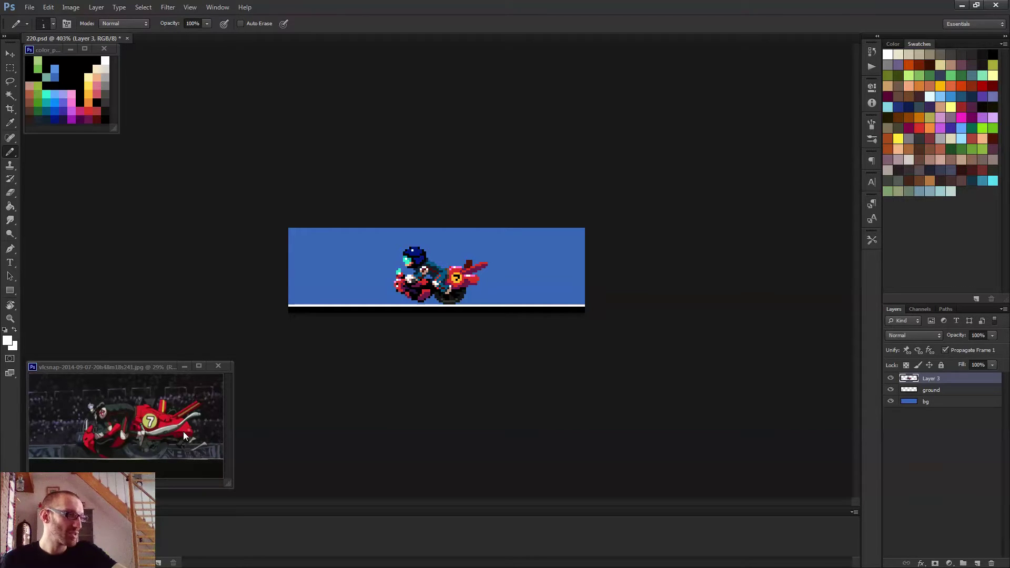
{"action": "key", "text": "ctrl+0"}
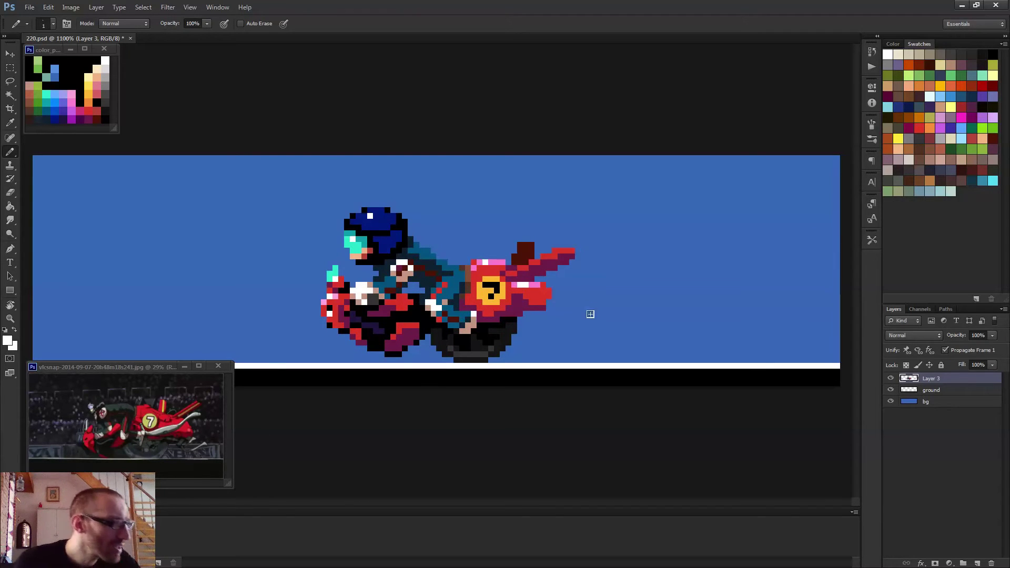
- Paint a small dark grey block beneath the rear end of the tail fairing, behind the wheel
{"action": "scroll", "coordinate": [588, 313], "scroll_direction": "up", "scroll_amount": 3}
{"action": "scroll", "coordinate": [560, 306], "scroll_direction": "up", "scroll_amount": 1}
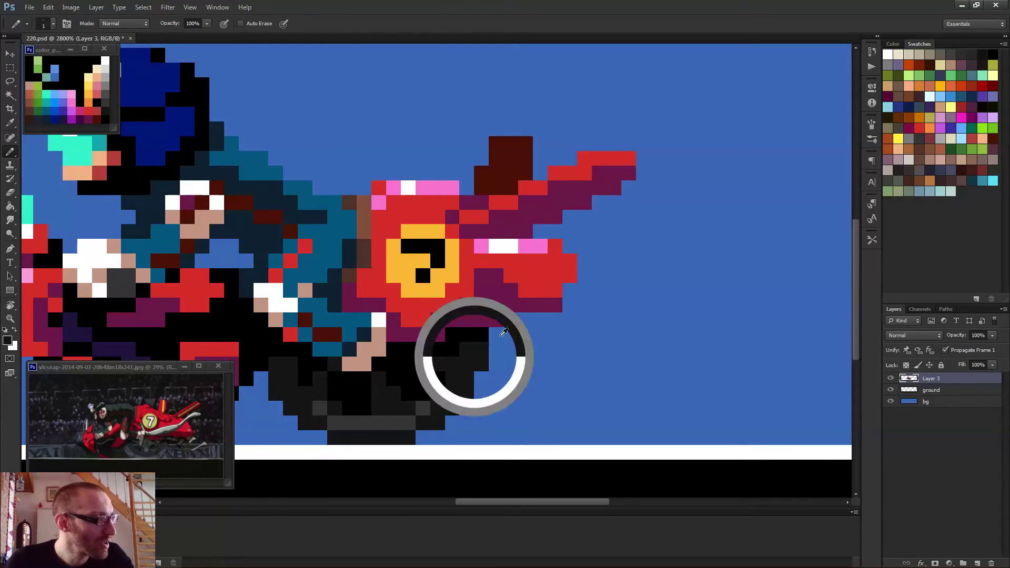
{"action": "mouse_move", "coordinate": [500, 310]}
{"action": "left_mouse_down"}
{"action": "mouse_move", "coordinate": [537, 304]}
{"action": "mouse_move", "coordinate": [512, 296]}
{"action": "mouse_move", "coordinate": [521, 295]}
{"action": "mouse_move", "coordinate": [541, 323]}
{"action": "left_mouse_up"}
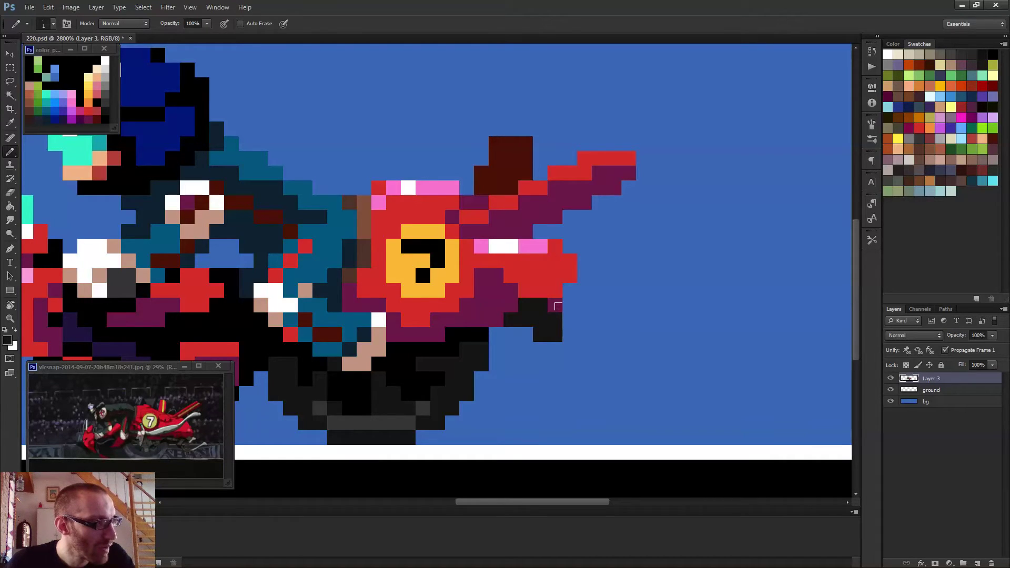
{"action": "left_click", "coordinate": [525, 333]}
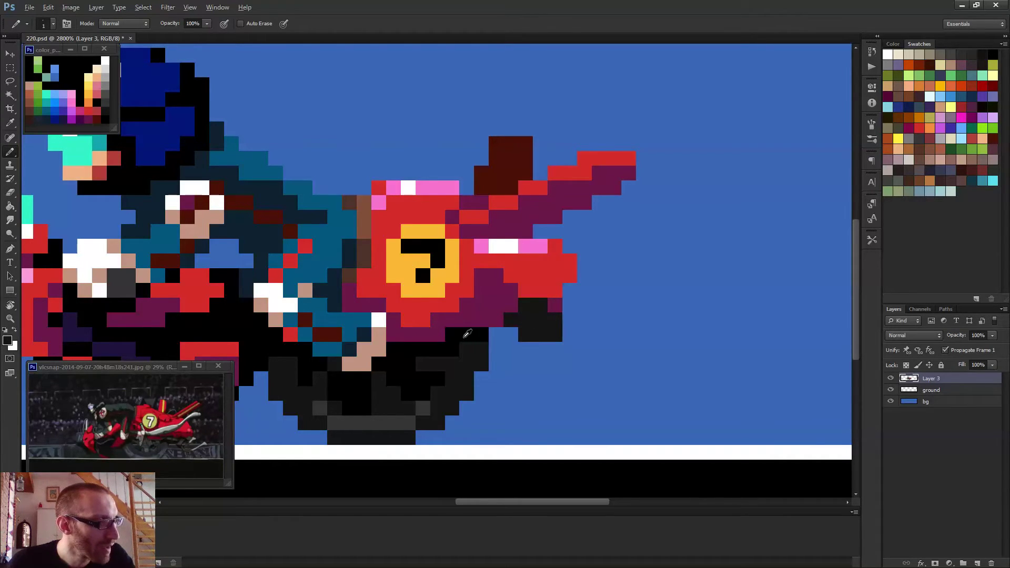
- Shade the dark grey part under the tail with black pixels and add a black pixel at the tail's rear edge
{"action": "left_click", "coordinate": [468, 334], "text": "alt"}
{"action": "left_click_drag", "start_coordinate": [541, 308], "coordinate": [555, 319]}
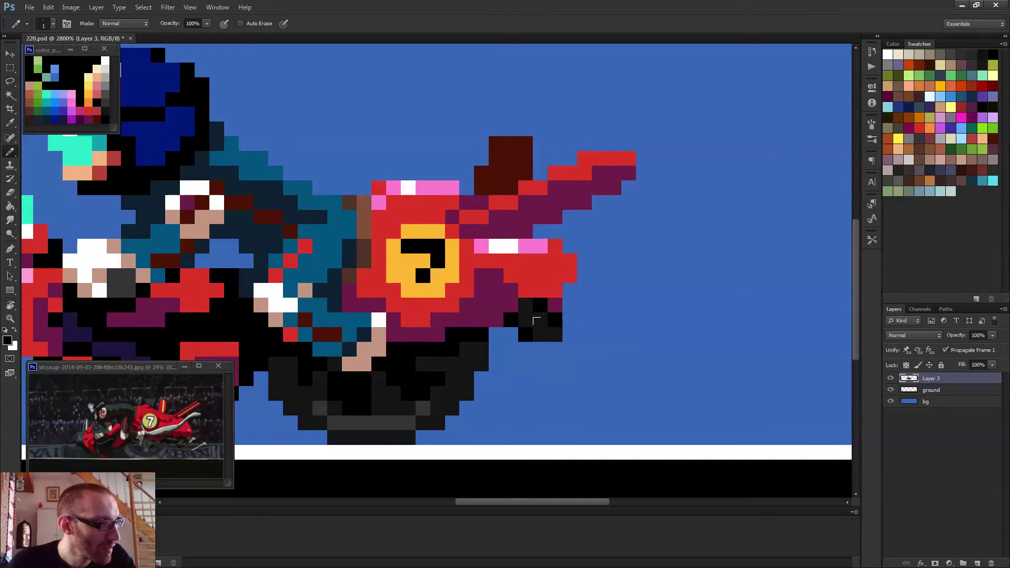
{"action": "left_click", "coordinate": [536, 320], "text": "alt"}
{"action": "left_click", "coordinate": [518, 315]}
{"action": "left_click", "coordinate": [560, 318], "text": "alt"}
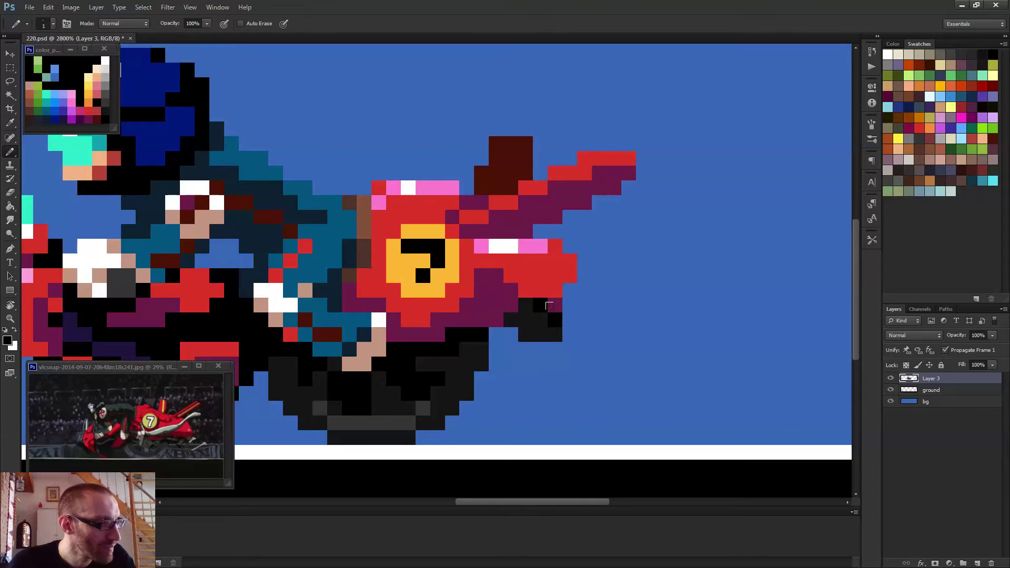
{"action": "left_click", "coordinate": [569, 290]}
{"action": "scroll", "coordinate": [565, 336], "scroll_direction": "down", "scroll_amount": 3}
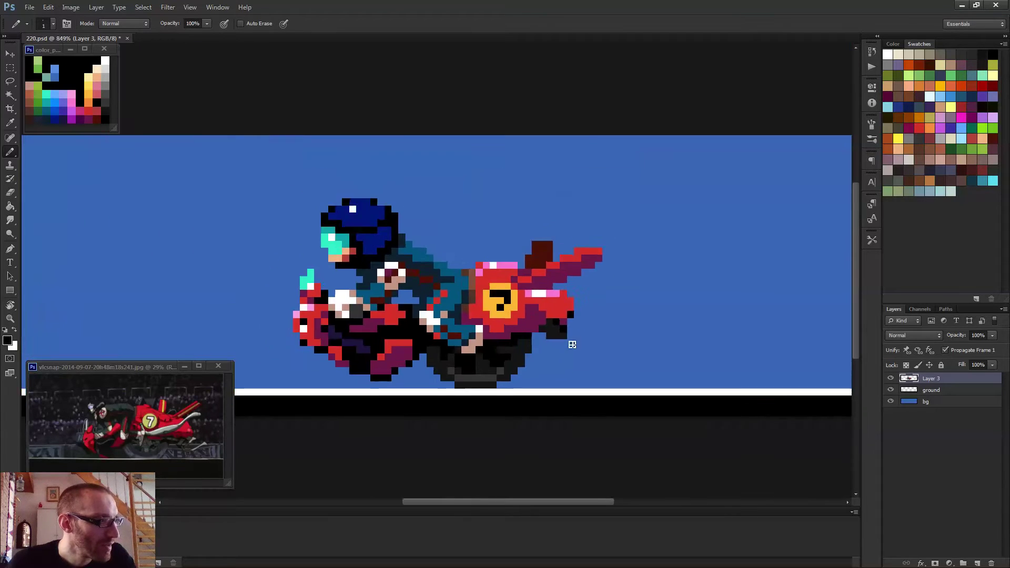
- Add a single pixel of the number plate's amber as a light near the tail's rear end
{"action": "scroll", "coordinate": [559, 342], "scroll_direction": "up", "scroll_amount": 2}
{"action": "scroll", "coordinate": [573, 314], "scroll_direction": "up", "scroll_amount": 2}
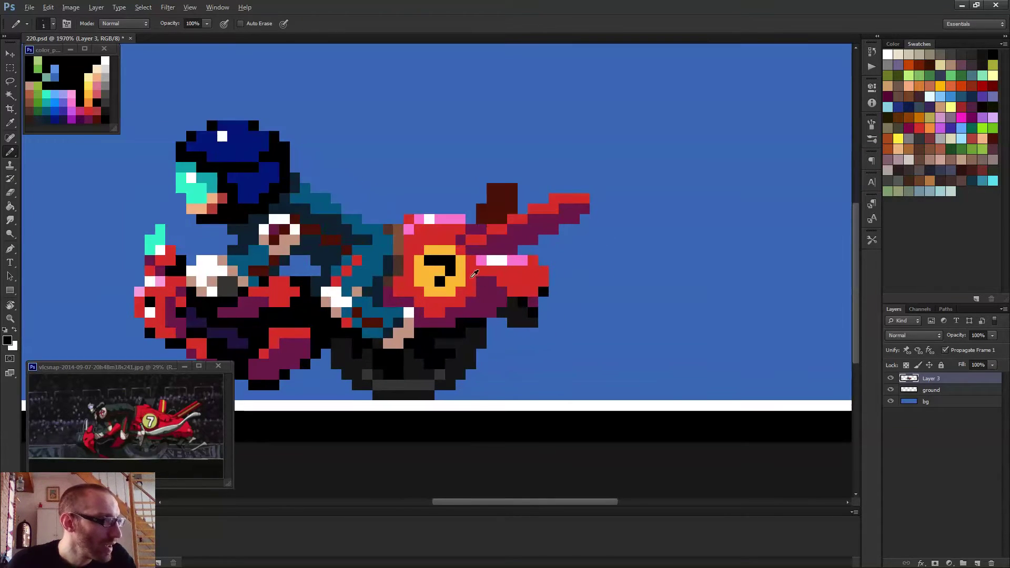
{"action": "left_click", "coordinate": [464, 275], "text": "alt"}
{"action": "left_click", "coordinate": [533, 282]}
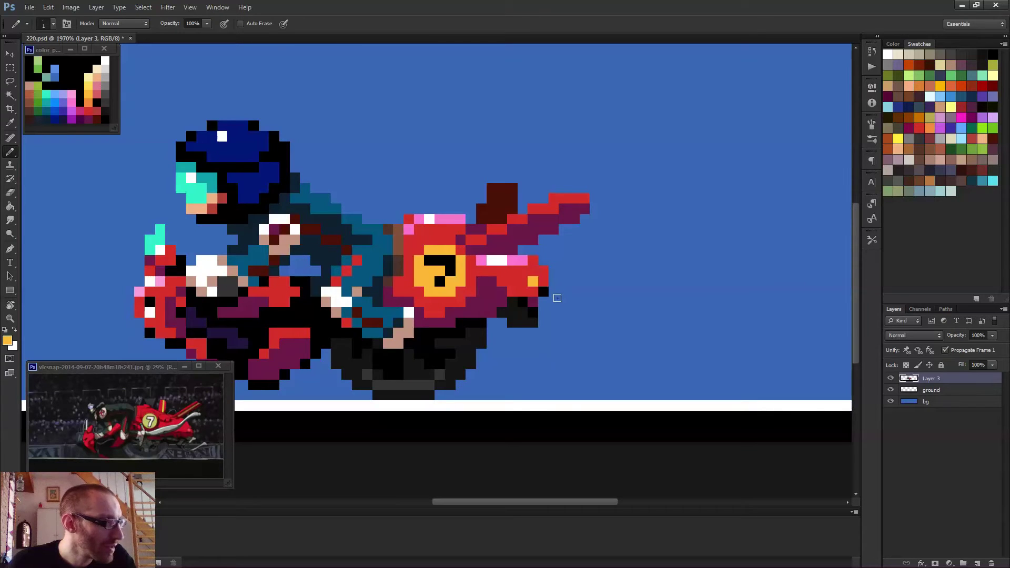
- Add a black pixel just in front of the amber tail light and save the file
{"action": "scroll", "coordinate": [534, 300], "scroll_direction": "up", "scroll_amount": 2}
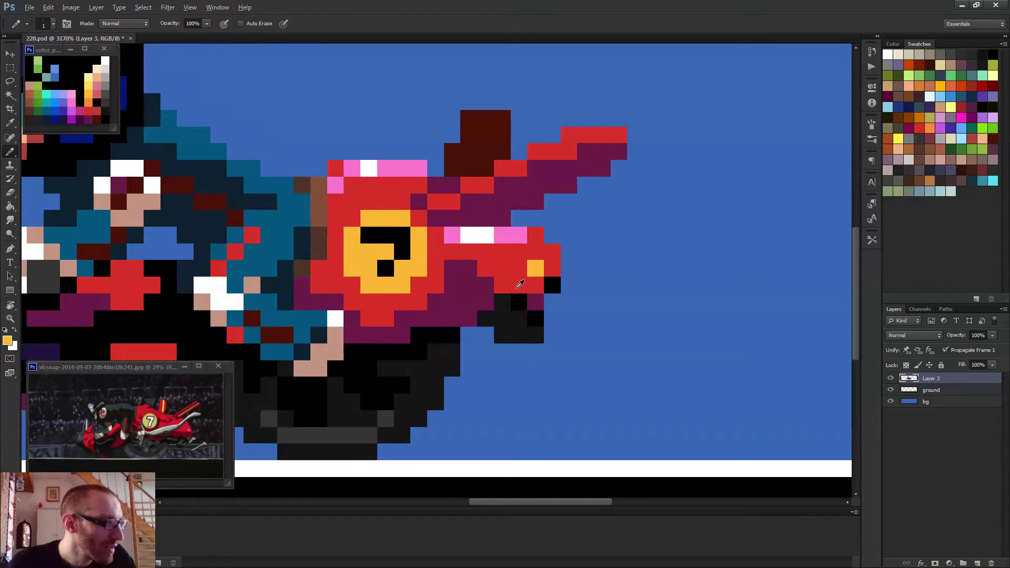
{"action": "key", "text": "alt"}
{"action": "left_click", "coordinate": [521, 298], "text": "alt"}
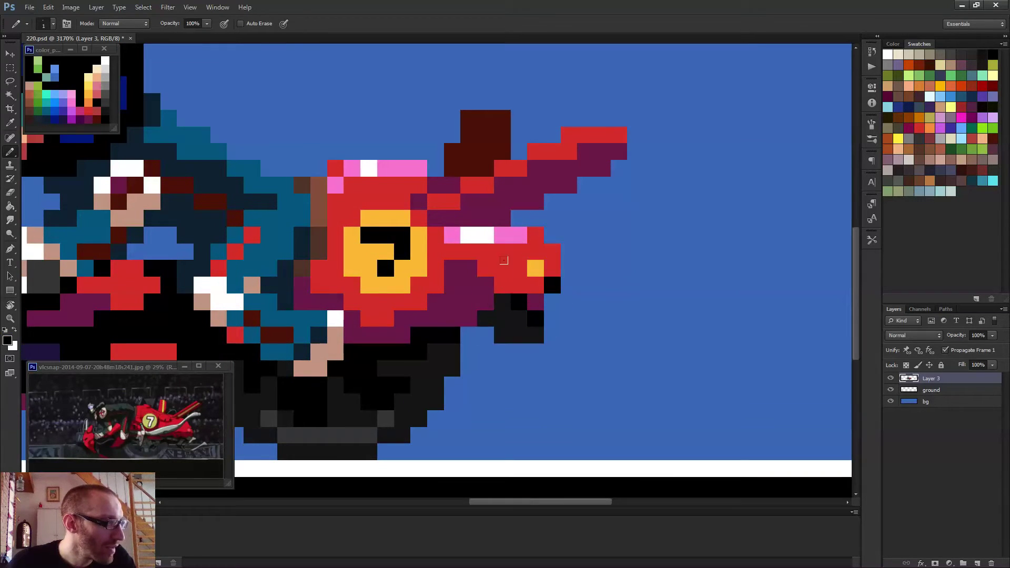
{"action": "left_click", "coordinate": [510, 262]}
{"action": "scroll", "coordinate": [535, 274], "scroll_direction": "down", "scroll_amount": 5}
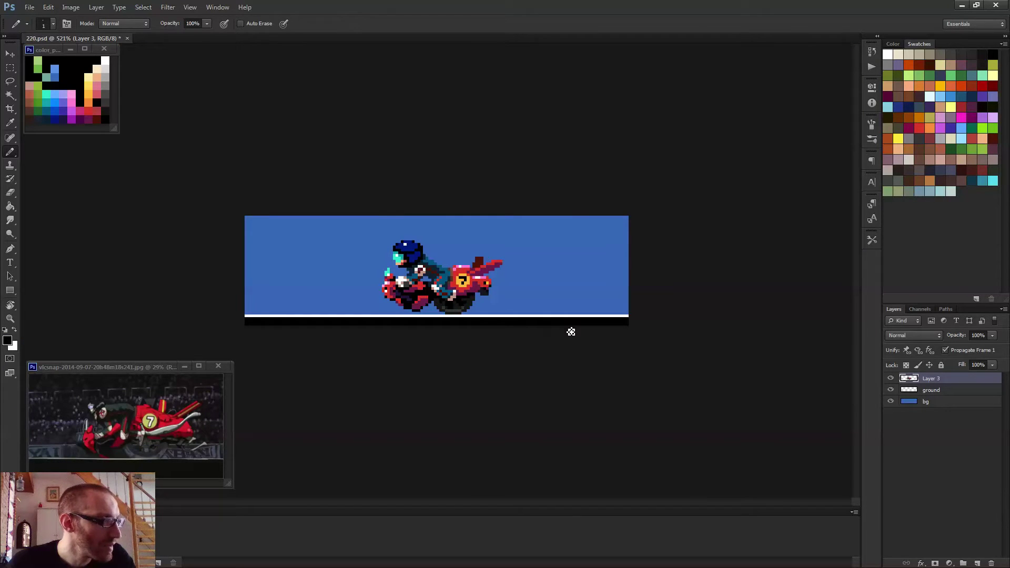
{"action": "scroll", "coordinate": [570, 331], "scroll_direction": "down", "scroll_amount": 2}
{"action": "key", "text": "ctrl+s"}
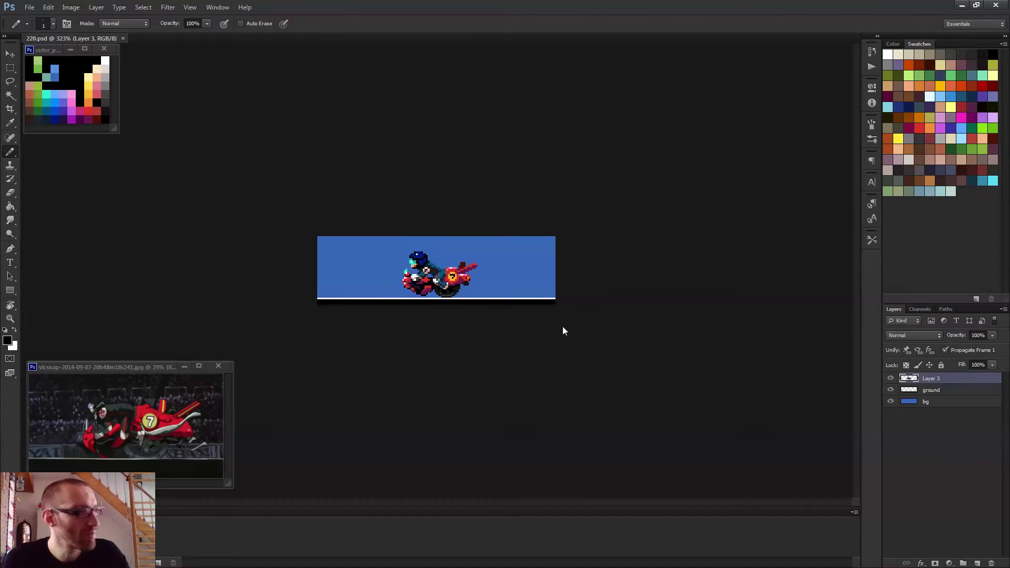
- Refine the underside between the rear wheel and the tail with near-black pixels and save the file
{"action": "scroll", "coordinate": [564, 331], "scroll_direction": "up", "scroll_amount": 4}
{"action": "scroll", "coordinate": [538, 328], "scroll_direction": "up", "scroll_amount": 3}
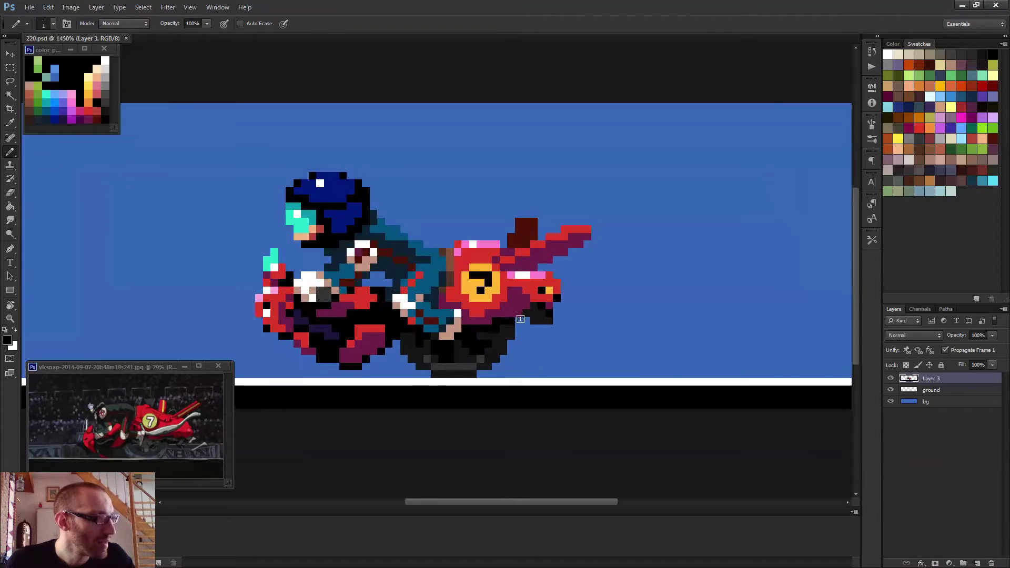
{"action": "left_click_drag", "start_coordinate": [508, 319], "coordinate": [545, 318]}
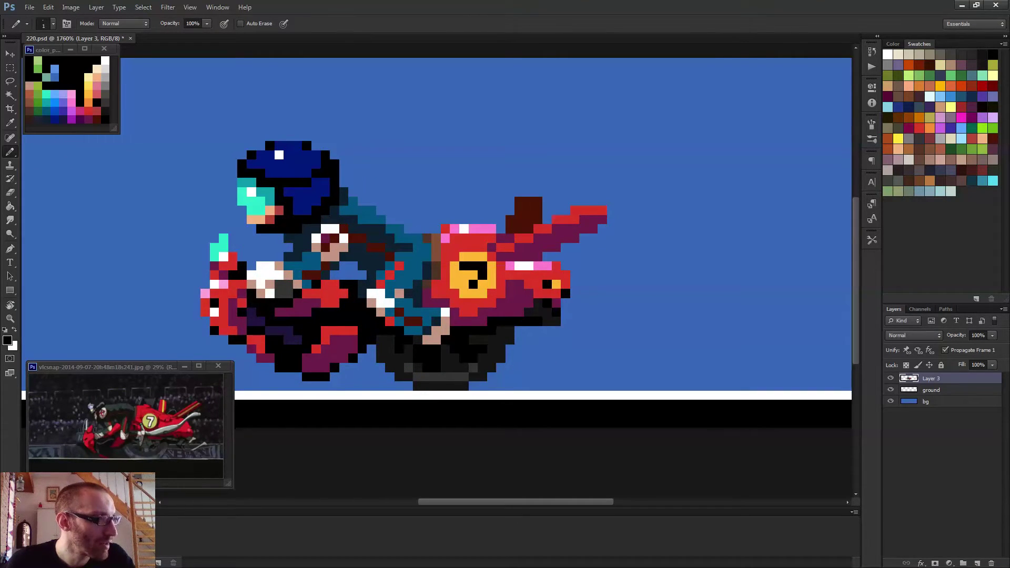
{"action": "scroll", "coordinate": [546, 318], "scroll_direction": "down", "scroll_amount": 2}
{"action": "scroll", "coordinate": [579, 334], "scroll_direction": "down", "scroll_amount": 3}
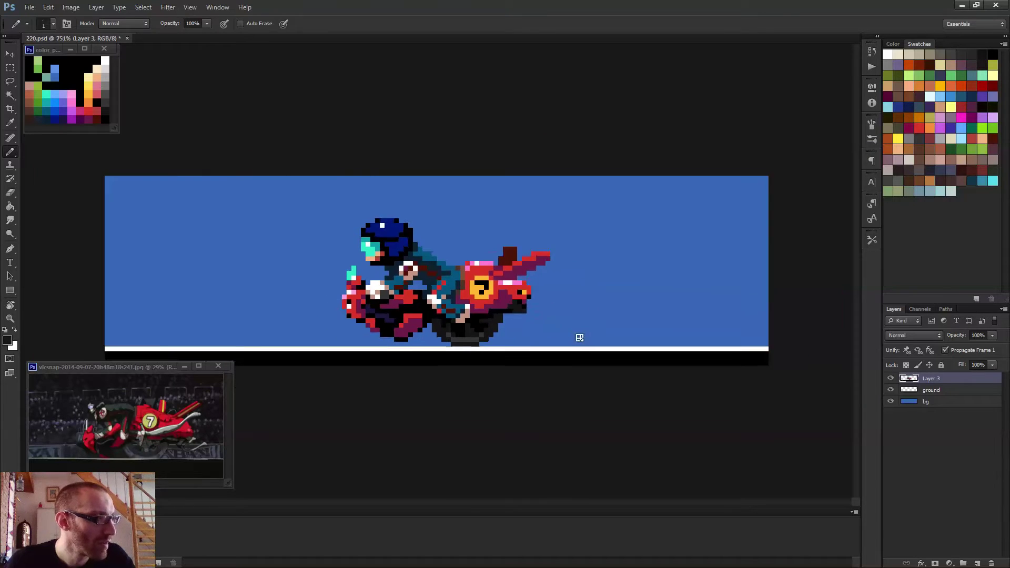
{"action": "scroll", "coordinate": [549, 349], "scroll_direction": "up", "scroll_amount": 2}
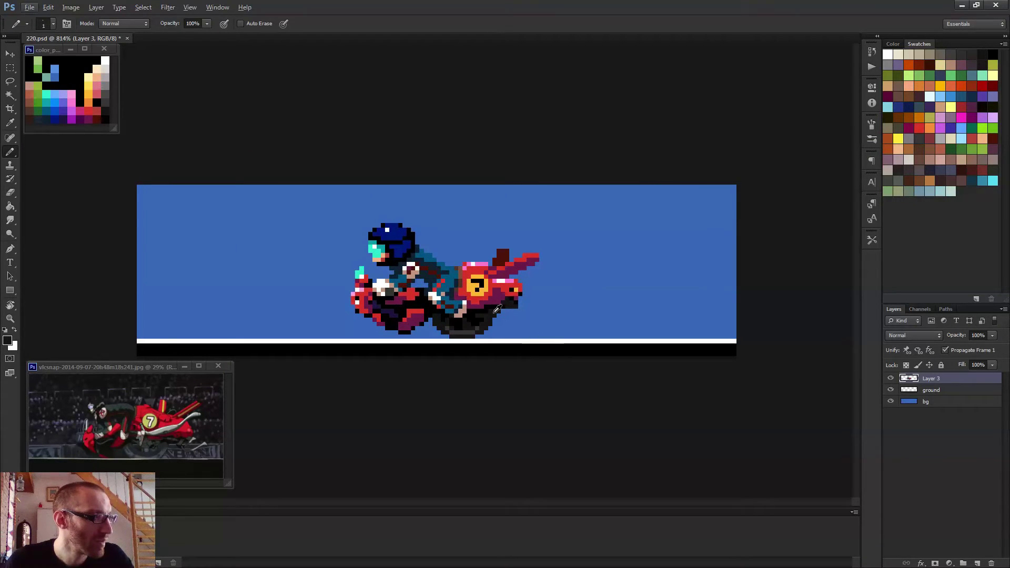
{"action": "scroll", "coordinate": [551, 341], "scroll_direction": "up", "scroll_amount": 3}
{"action": "scroll", "coordinate": [595, 338], "scroll_direction": "down", "scroll_amount": 4}
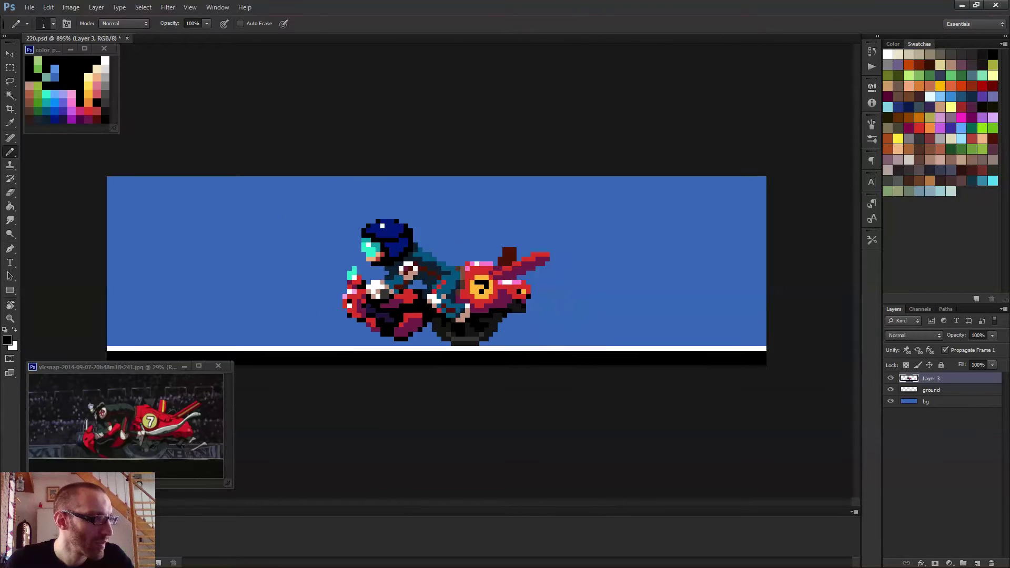
{"action": "scroll", "coordinate": [594, 349], "scroll_direction": "down", "scroll_amount": 2}
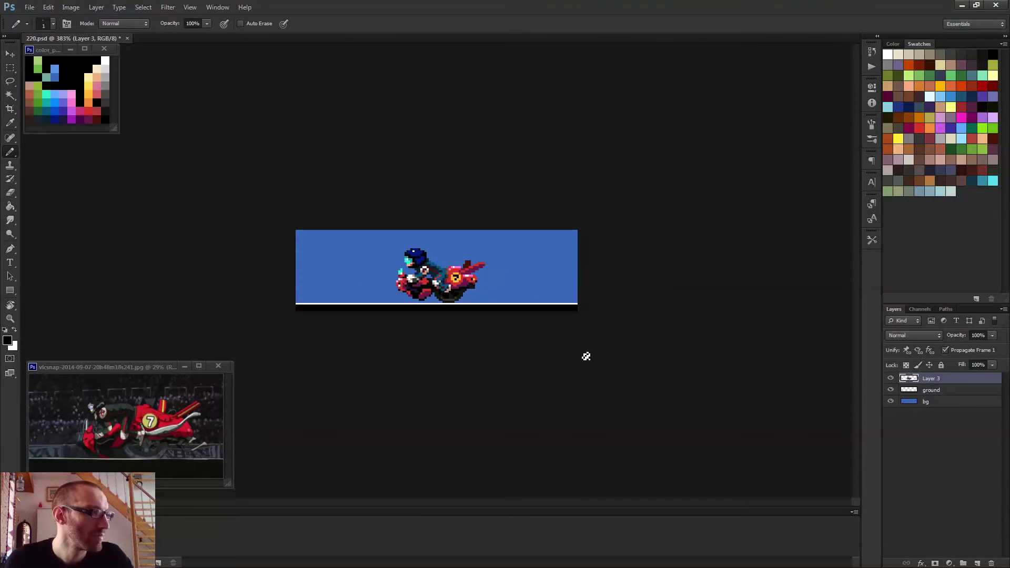
{"action": "key", "text": "ctrl+s"}
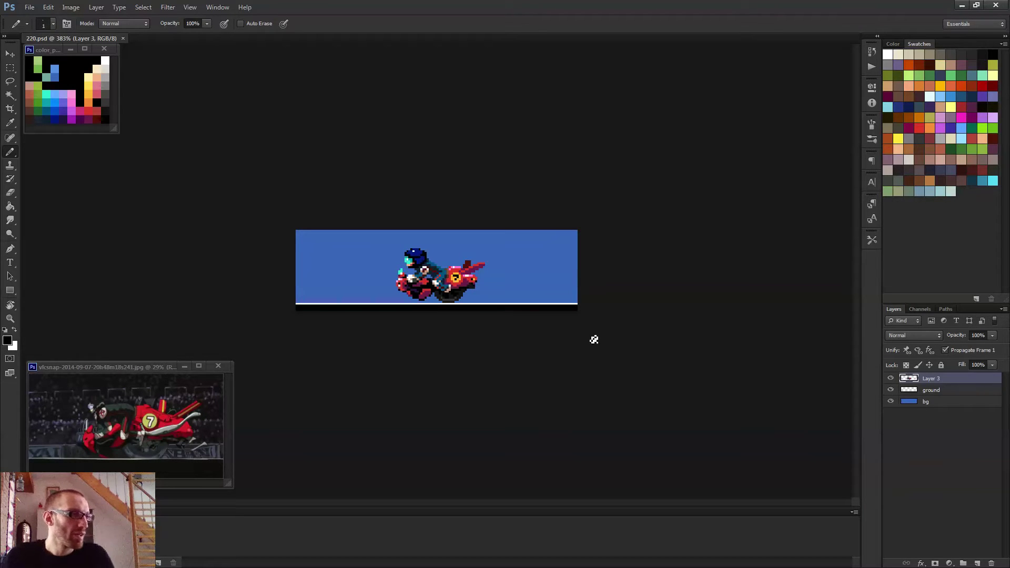
- Widen the white highlight on the pink strip along the top of the tail fairing
{"action": "scroll", "coordinate": [528, 252], "scroll_direction": "up", "scroll_amount": 3}
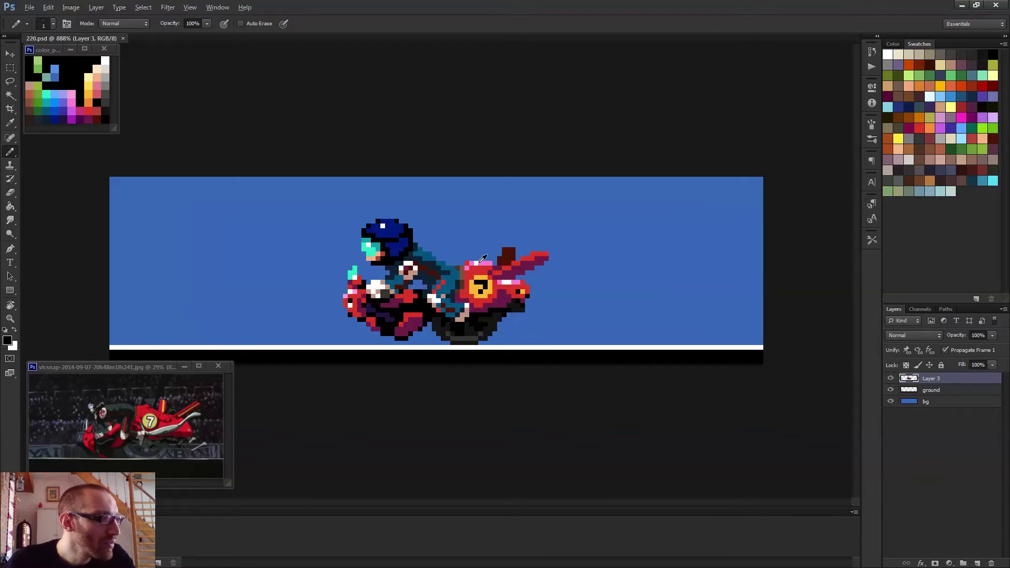
{"action": "key", "text": "x"}
{"action": "left_click", "coordinate": [482, 260]}
{"action": "scroll", "coordinate": [559, 286], "scroll_direction": "down", "scroll_amount": 3}
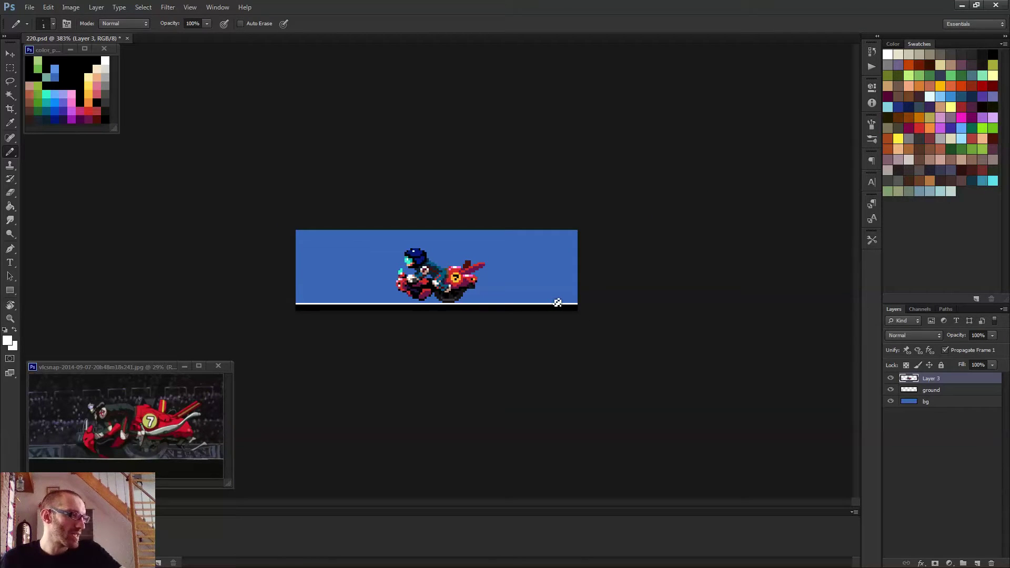
{"action": "scroll", "coordinate": [494, 284], "scroll_direction": "up", "scroll_amount": 3}
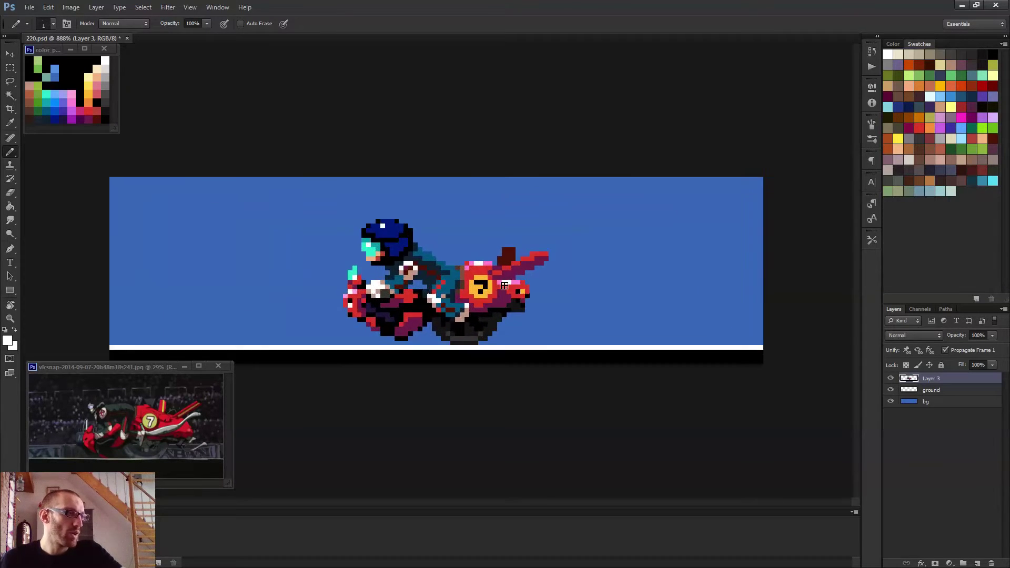
- Thicken the bright red at the rear tip of the upswept tail fin by painting over the purple pixels beneath it
{"action": "scroll", "coordinate": [496, 269], "scroll_direction": "up", "scroll_amount": 3}
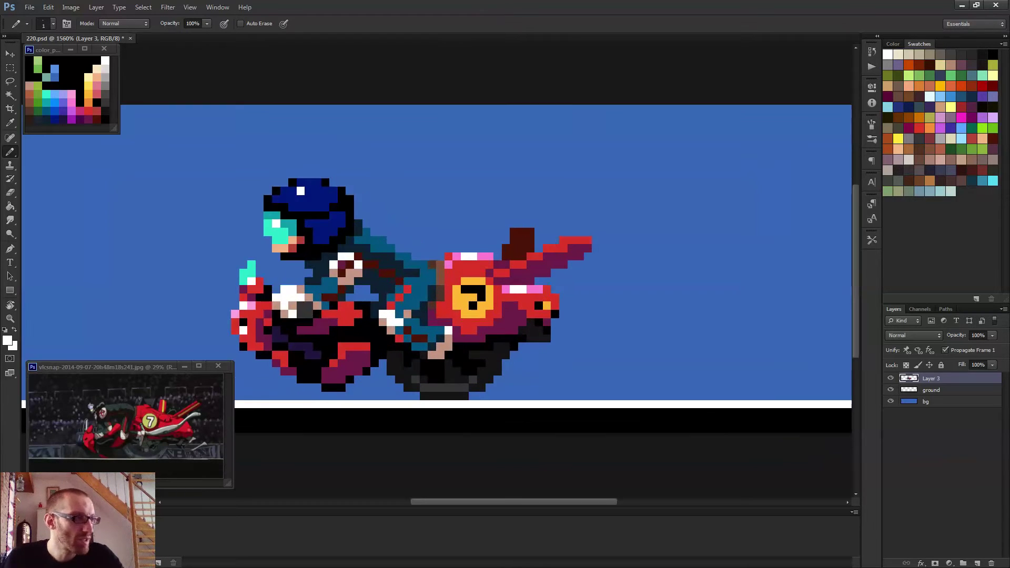
{"action": "left_click", "coordinate": [563, 253], "text": "alt"}
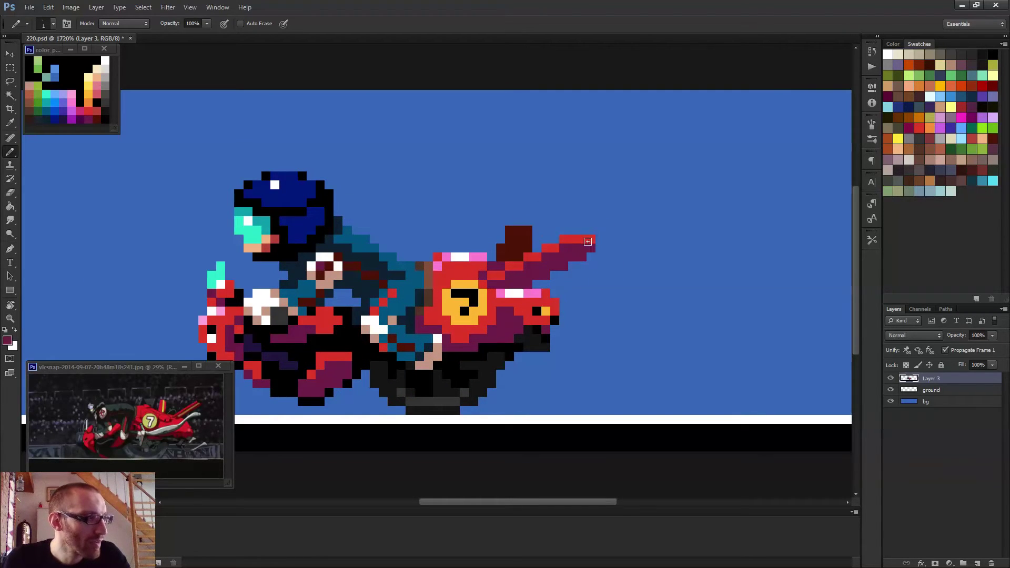
{"action": "left_click", "coordinate": [584, 234], "text": "alt"}
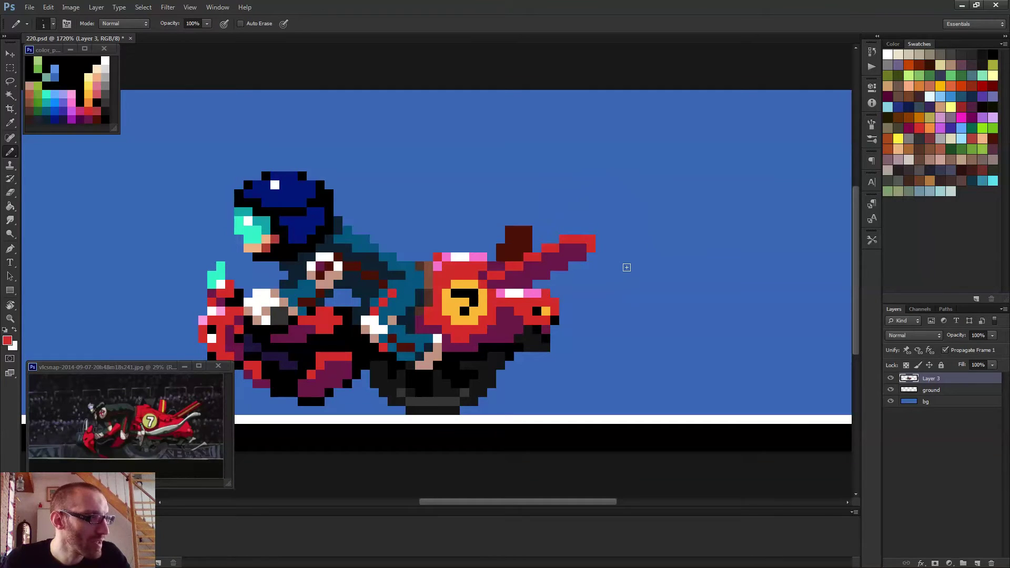
{"action": "left_click_drag", "start_coordinate": [588, 250], "coordinate": [561, 248]}
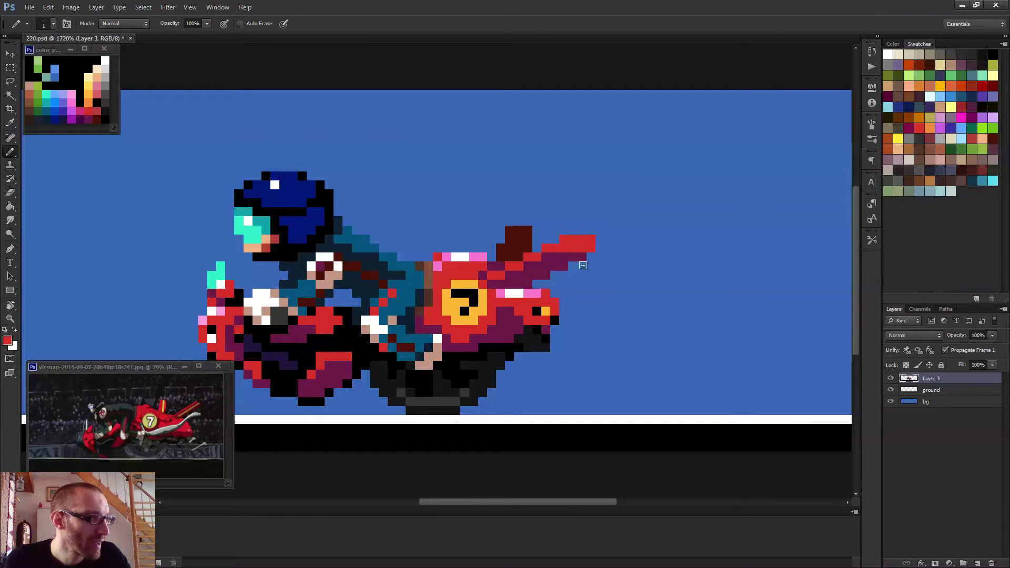
{"action": "scroll", "coordinate": [561, 258], "scroll_direction": "down", "scroll_amount": 5}
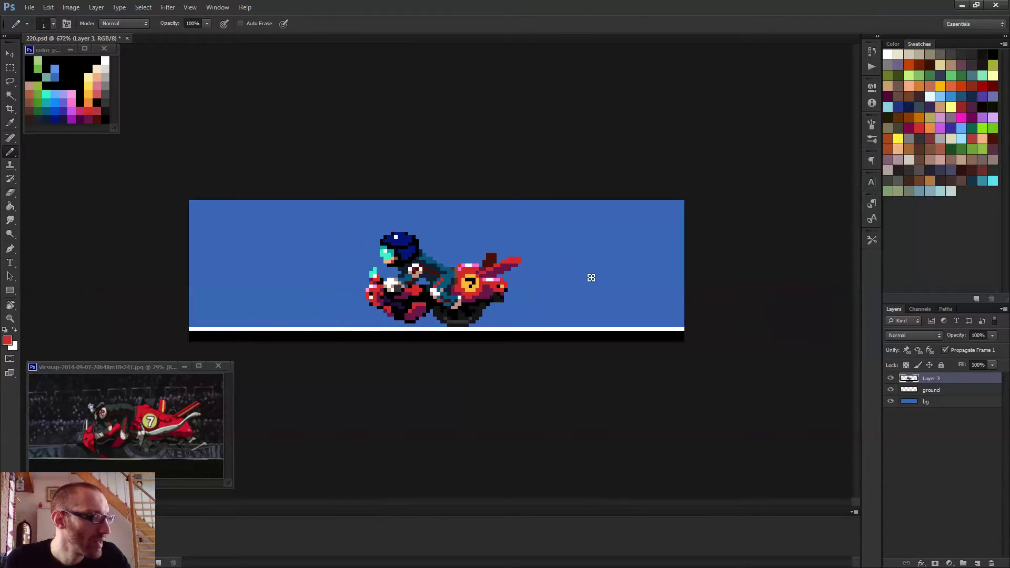
- Touch up the front base of the upright dark brown fin with its own dark brown and save the file
{"action": "scroll", "coordinate": [580, 279], "scroll_direction": "up", "scroll_amount": 3}
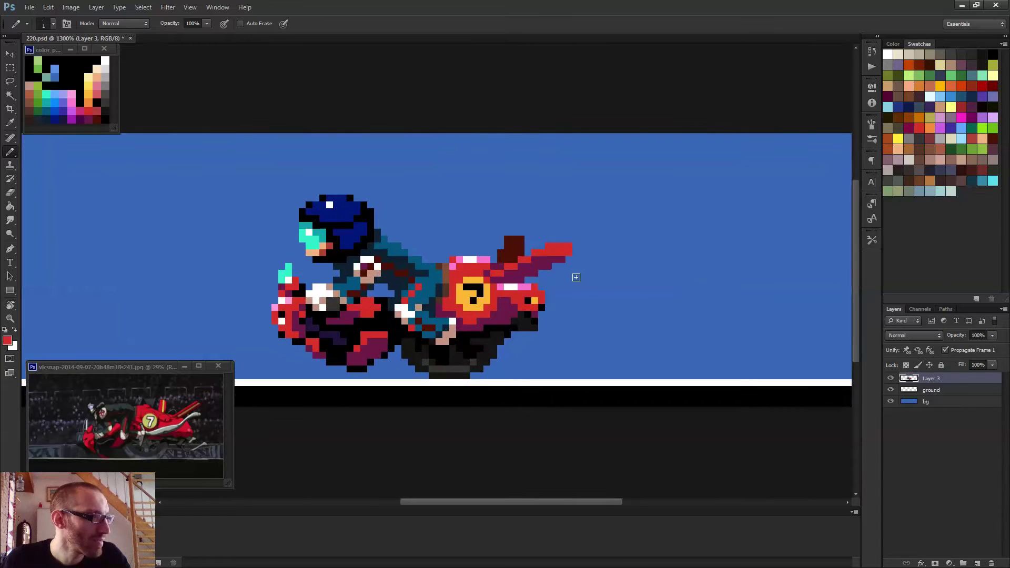
{"action": "scroll", "coordinate": [563, 263], "scroll_direction": "up", "scroll_amount": 2}
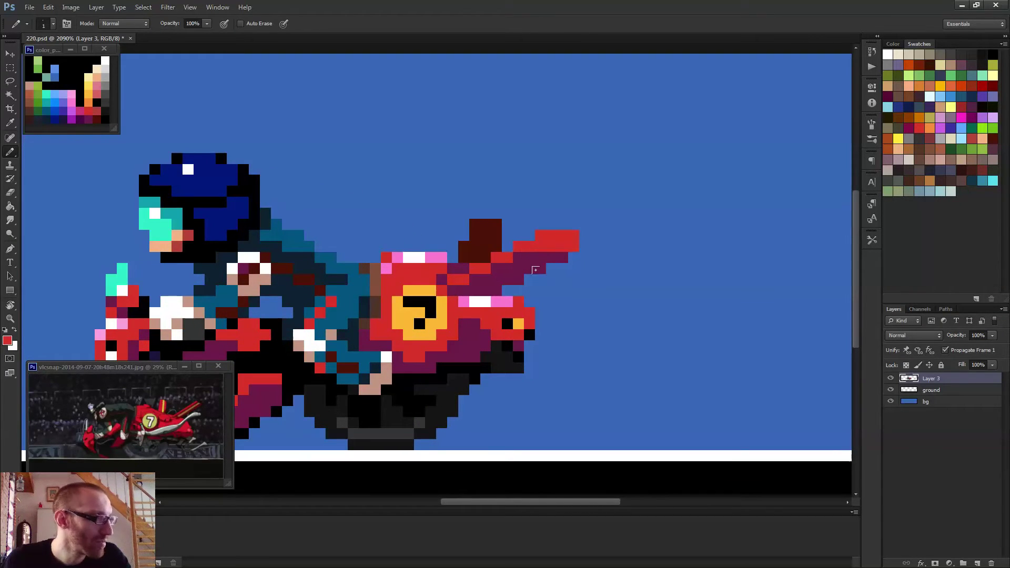
{"action": "scroll", "coordinate": [520, 263], "scroll_direction": "up", "scroll_amount": 2}
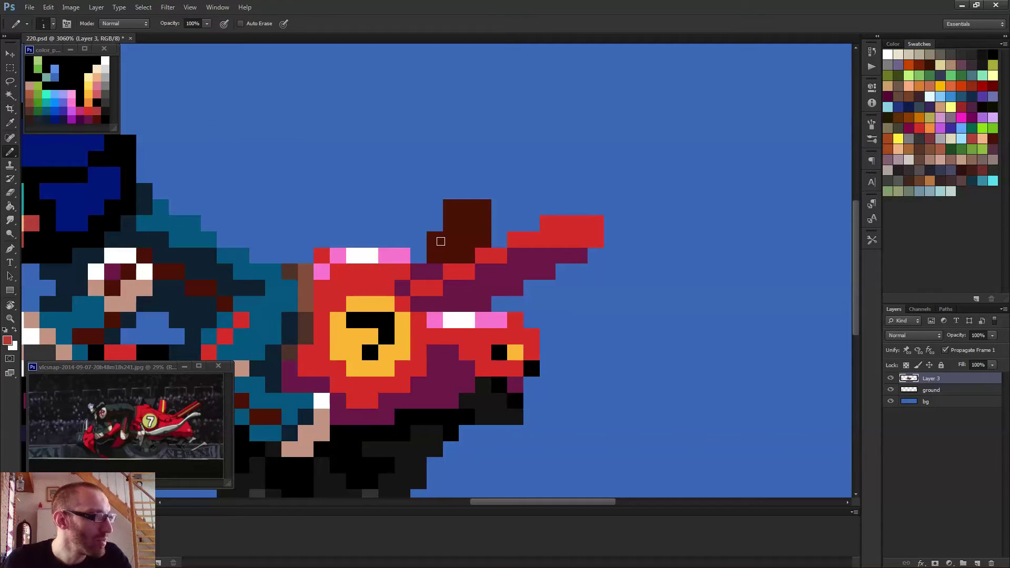
{"action": "left_click", "coordinate": [450, 255]}
{"action": "left_click", "coordinate": [456, 248]}
{"action": "scroll", "coordinate": [457, 244], "scroll_direction": "down", "scroll_amount": 5}
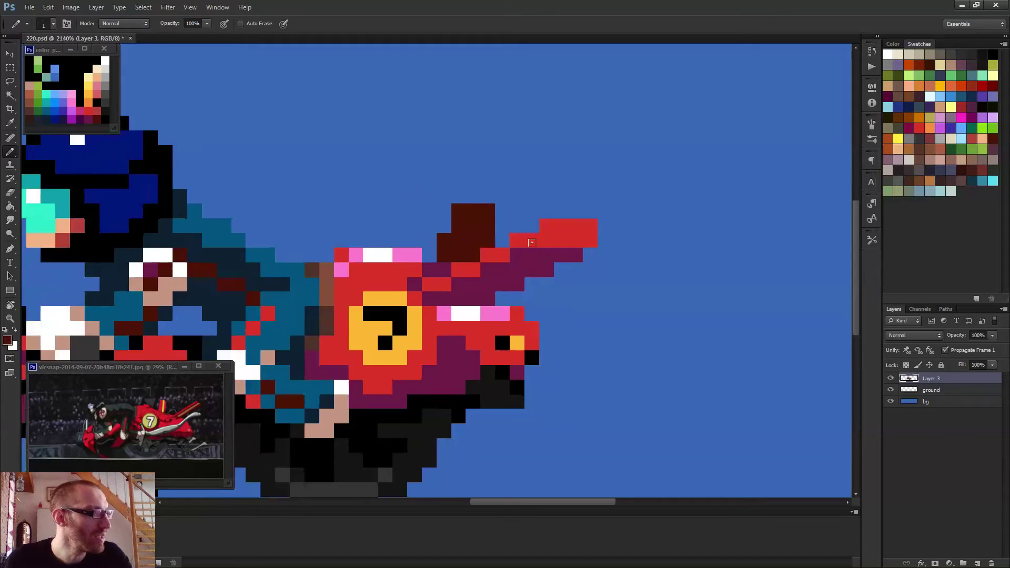
{"action": "scroll", "coordinate": [511, 257], "scroll_direction": "down", "scroll_amount": 1}
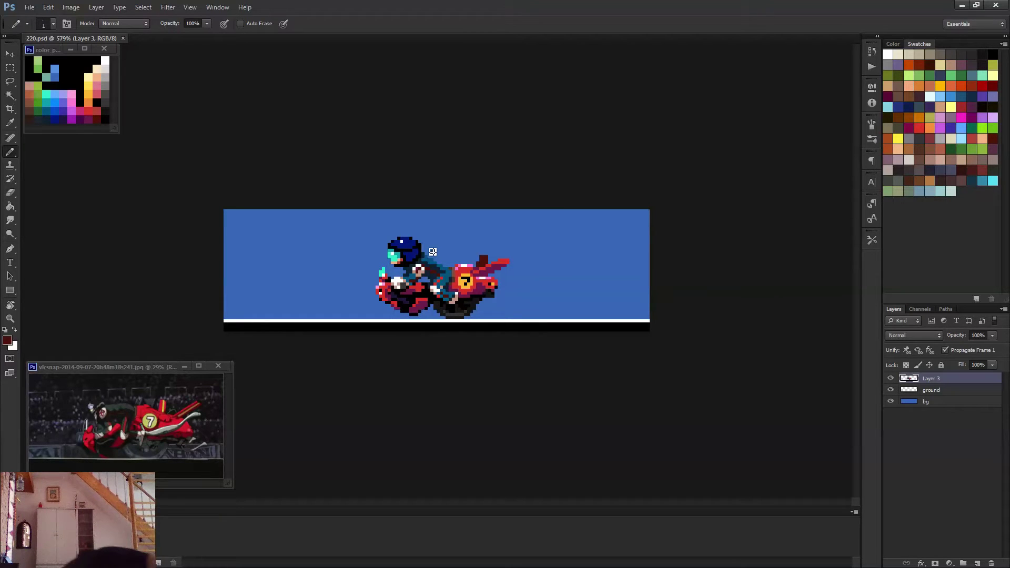
- Paint a white highlight on the windscreen's front edge, replace the white pixel at its base with light pink, and save the file
{"action": "scroll", "coordinate": [441, 285], "scroll_direction": "up", "scroll_amount": 3}
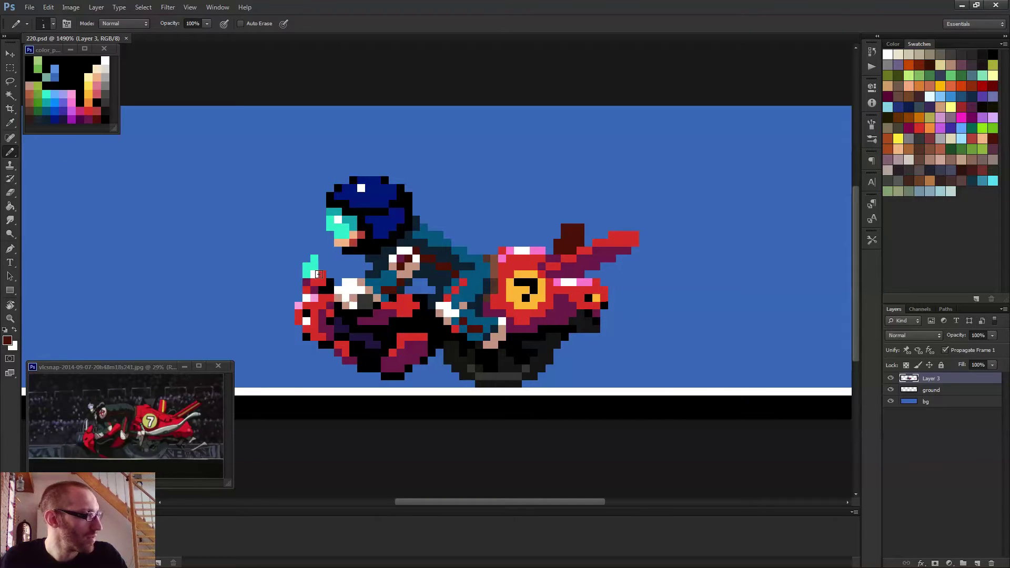
{"action": "left_click", "coordinate": [320, 274], "text": "alt"}
{"action": "left_click", "coordinate": [311, 267]}
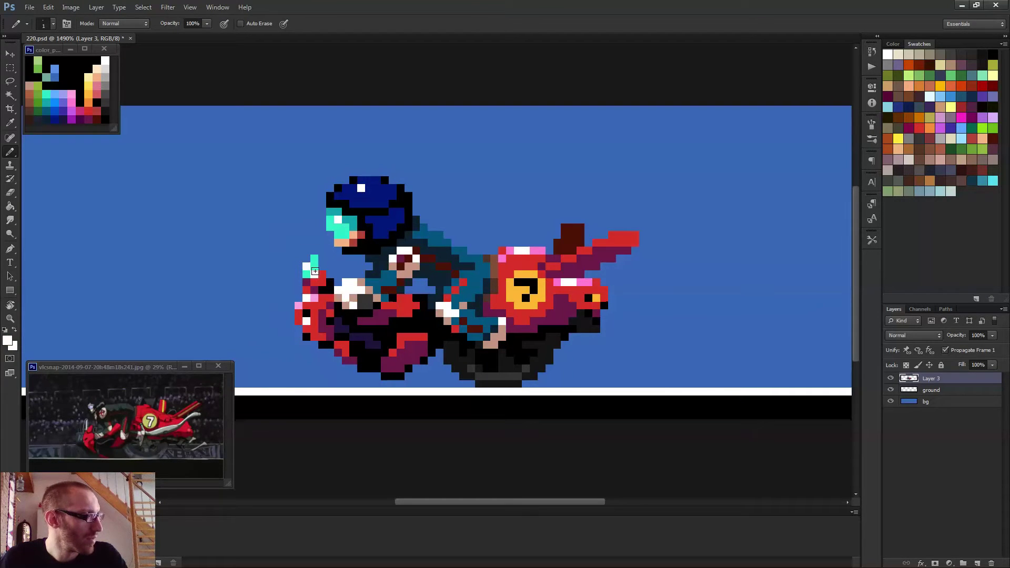
{"action": "left_click", "coordinate": [320, 276]}
{"action": "left_click", "coordinate": [314, 298], "text": "alt"}
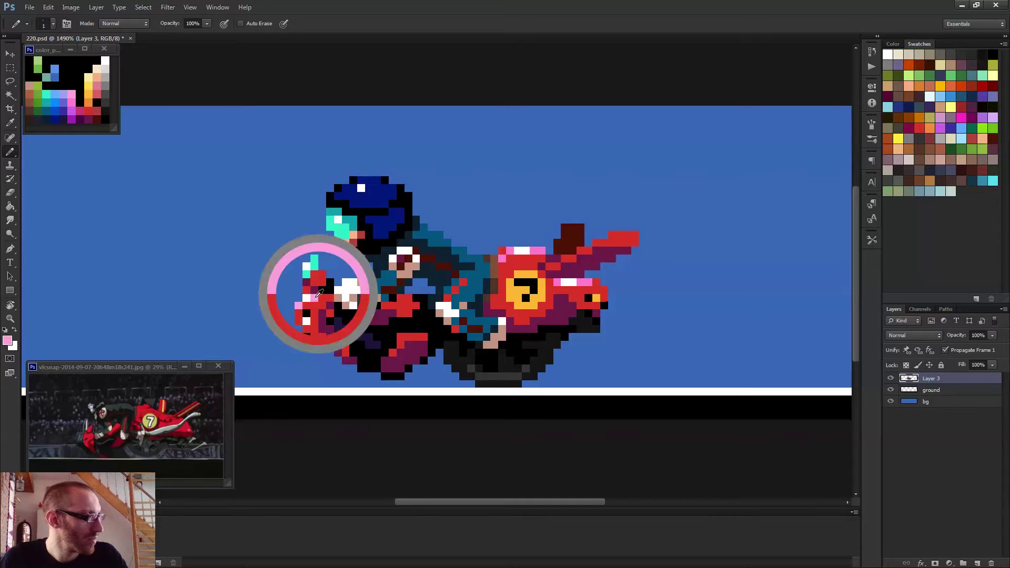
{"action": "left_click", "coordinate": [315, 275]}
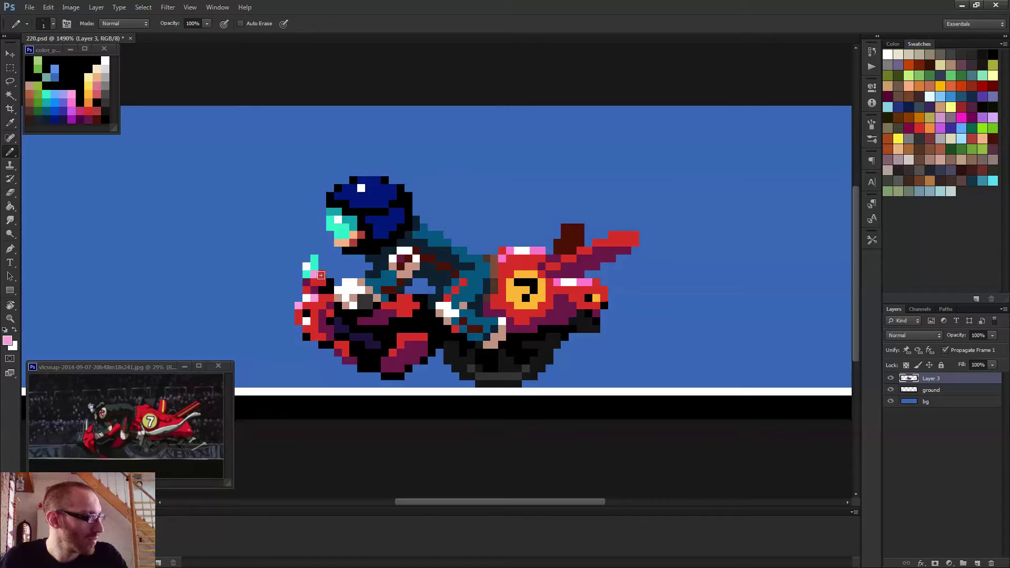
{"action": "scroll", "coordinate": [436, 271], "scroll_direction": "down", "scroll_amount": 5}
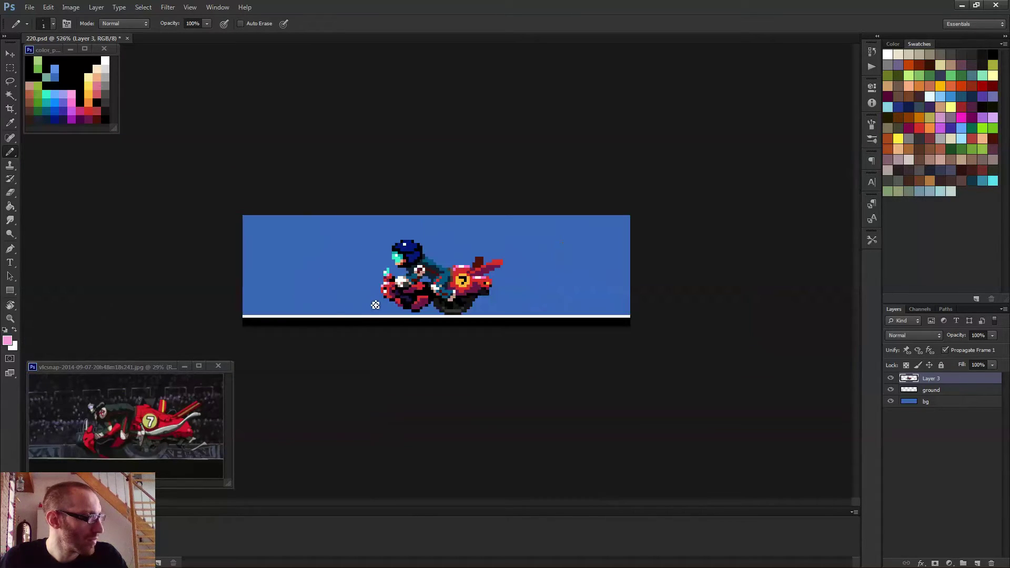
{"action": "scroll", "coordinate": [375, 305], "scroll_direction": "down", "scroll_amount": 2}
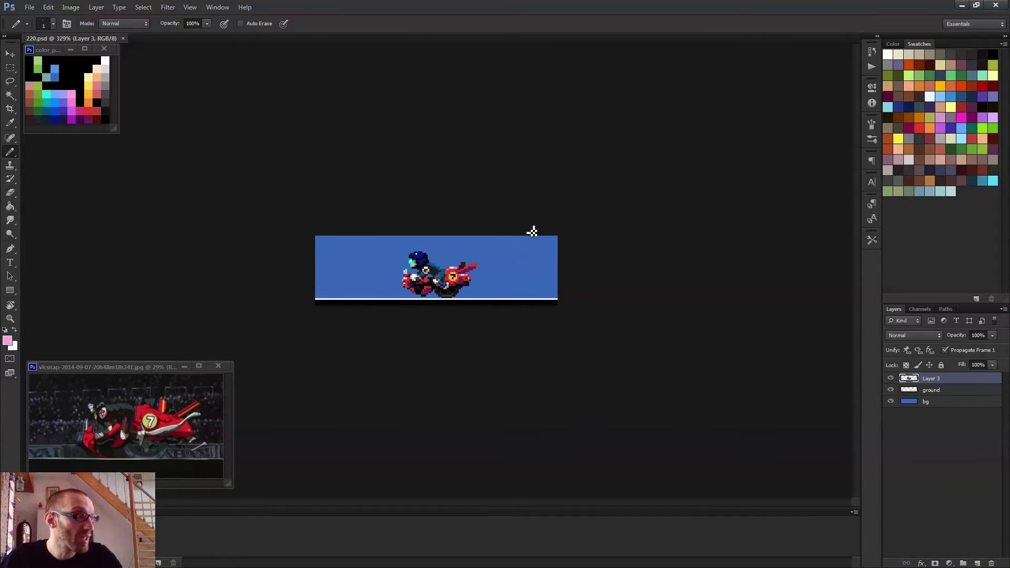
- Try the palette's indigo along the dark strip of the lower front fairing and save the file
{"action": "scroll", "coordinate": [378, 336], "scroll_direction": "up", "scroll_amount": 4}
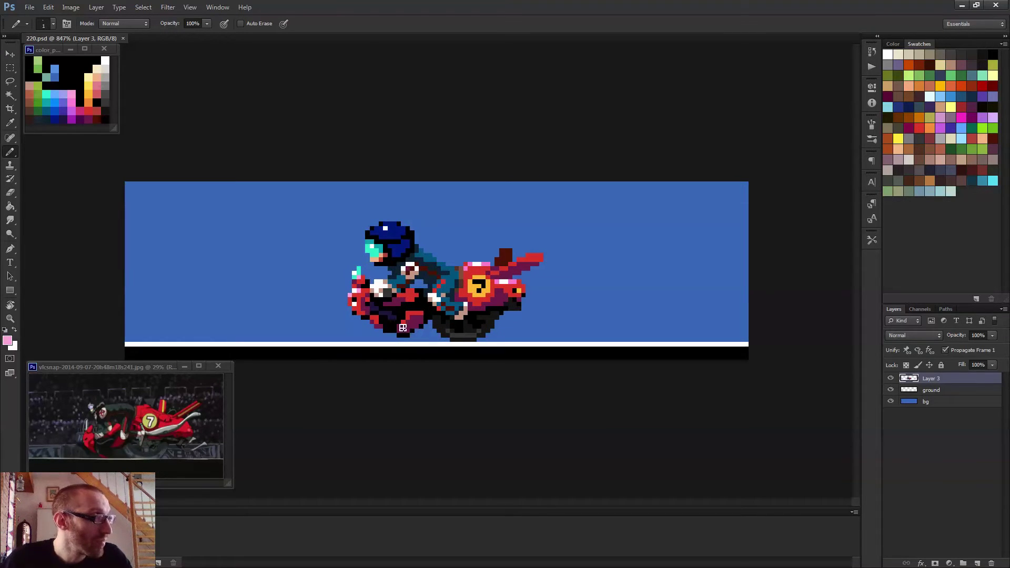
{"action": "scroll", "coordinate": [400, 317], "scroll_direction": "up", "scroll_amount": 1}
{"action": "scroll", "coordinate": [400, 317], "scroll_direction": "up", "scroll_amount": 1}
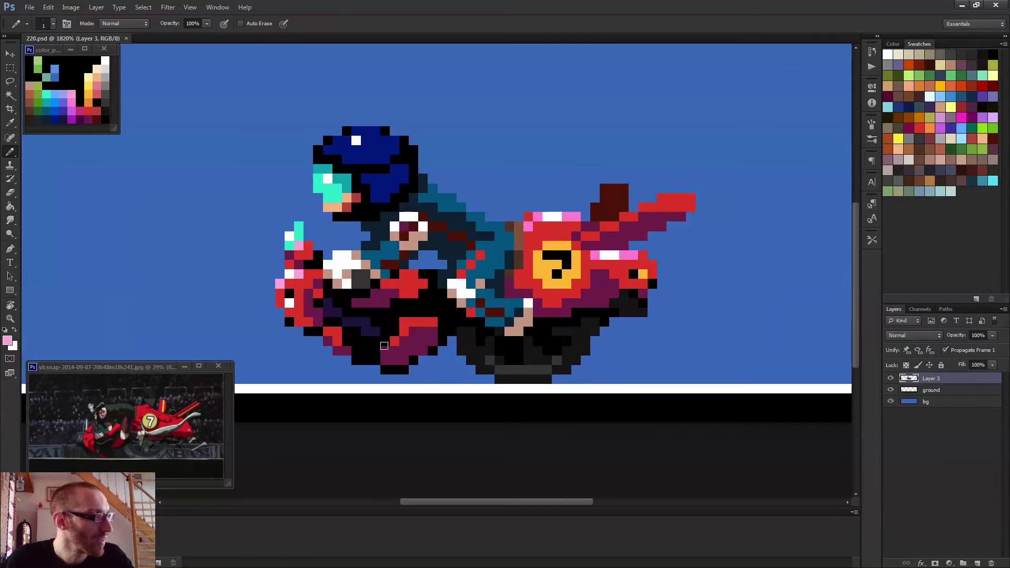
{"action": "left_click", "coordinate": [65, 107], "text": "alt"}
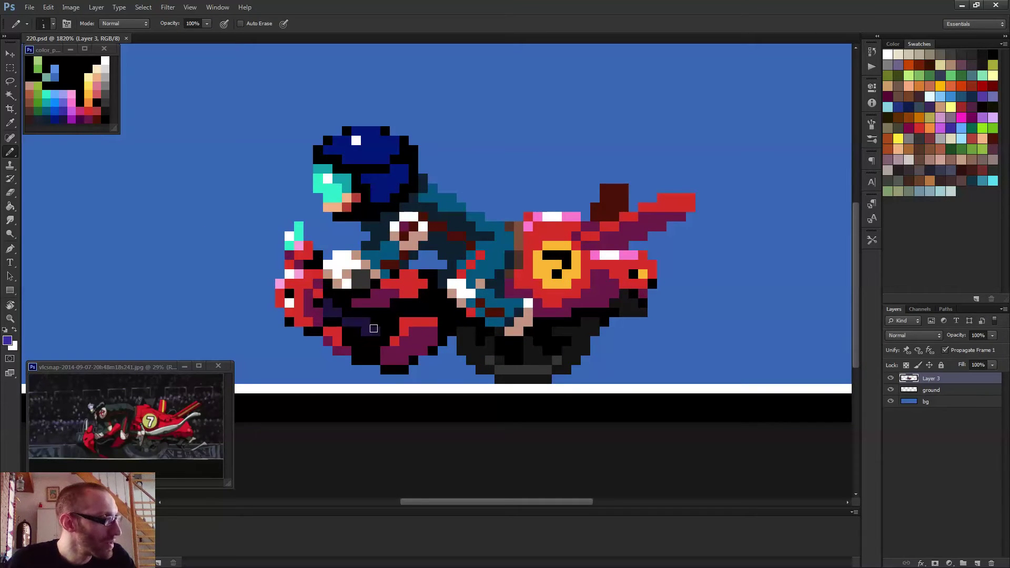
{"action": "left_click_drag", "start_coordinate": [372, 328], "coordinate": [326, 307]}
{"action": "scroll", "coordinate": [384, 320], "scroll_direction": "down", "scroll_amount": 5}
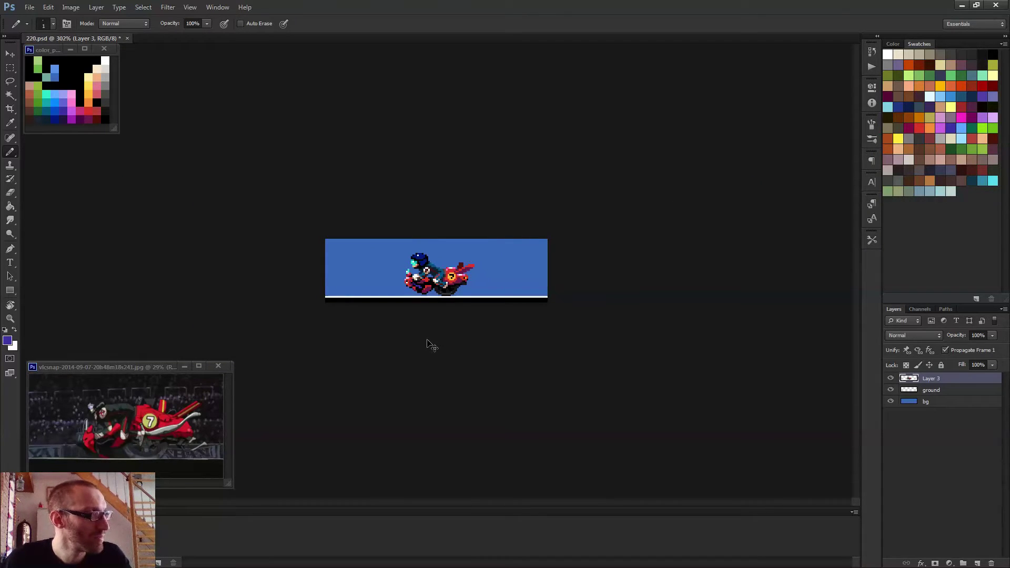
{"action": "key", "text": "ctrl+s"}
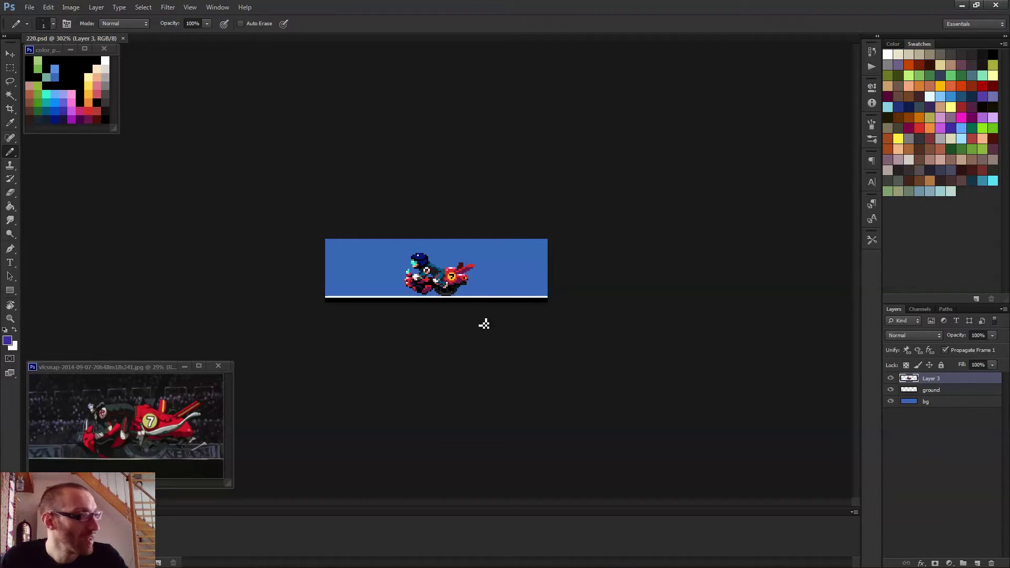
{"action": "scroll", "coordinate": [479, 326], "scroll_direction": "up", "scroll_amount": 3}
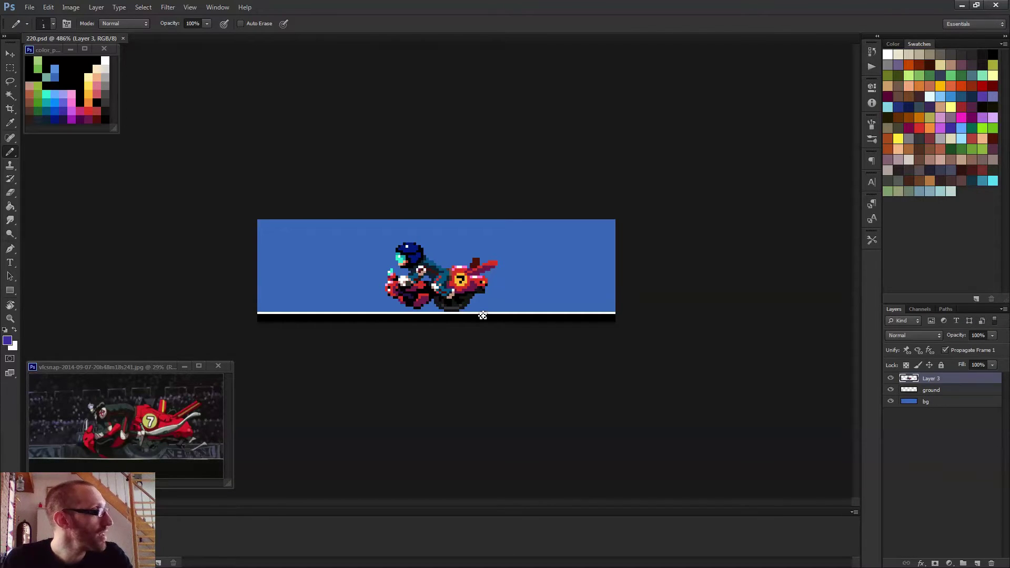
{"action": "scroll", "coordinate": [483, 316], "scroll_direction": "up", "scroll_amount": 2}
{"action": "left_click", "coordinate": [933, 402]}
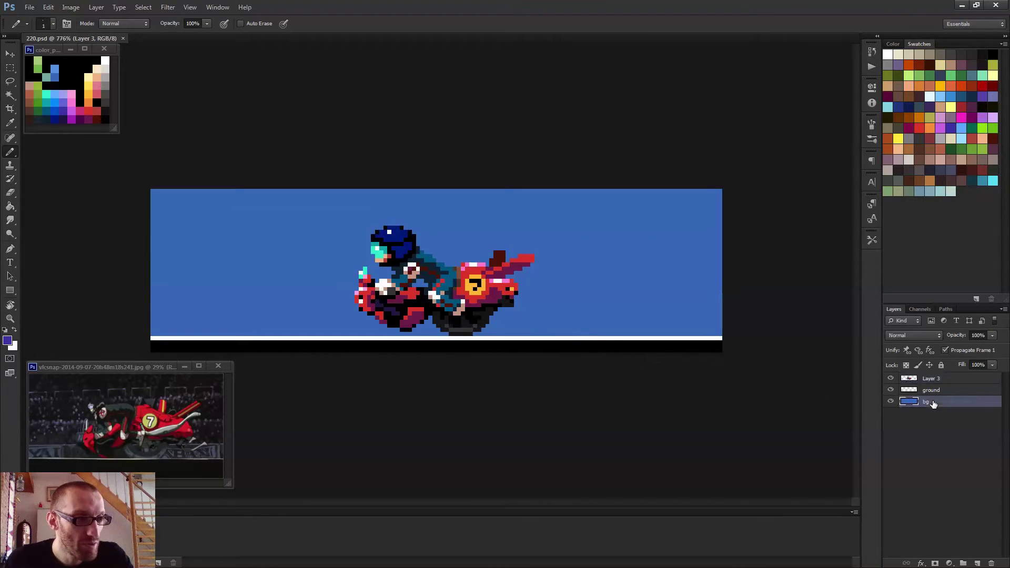
{"action": "left_click", "coordinate": [32, 554]}
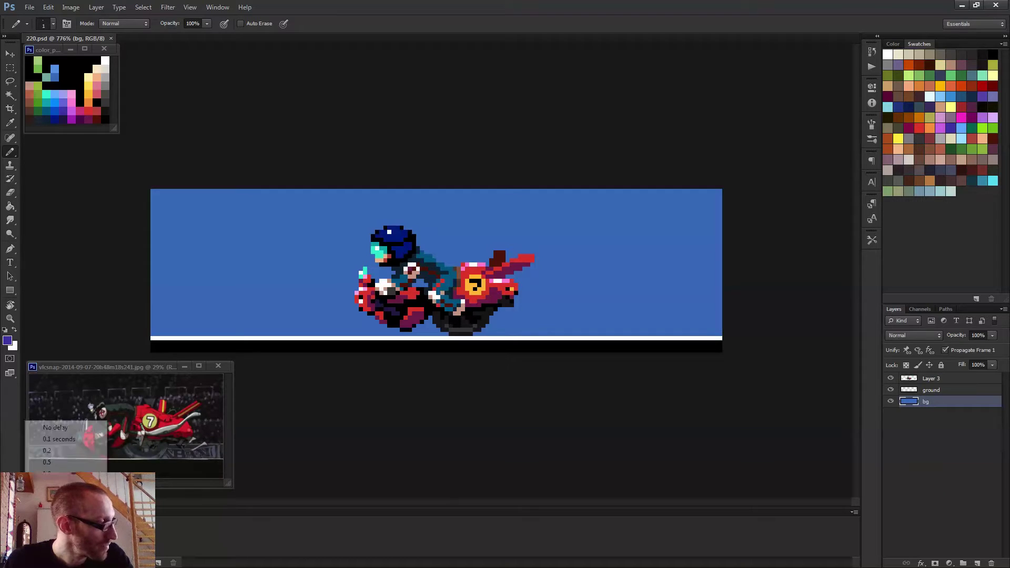
{"action": "key", "text": "Escape"}
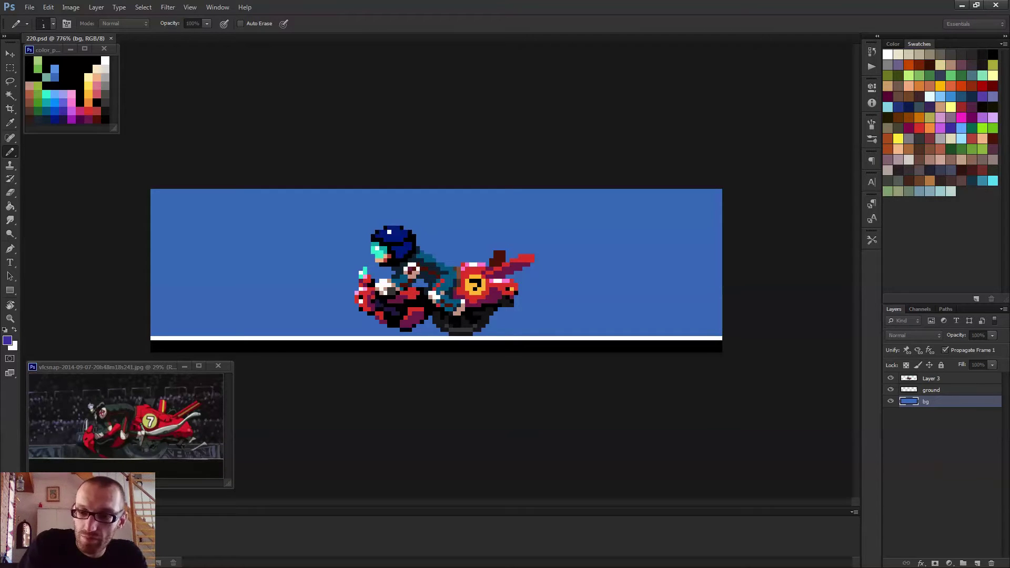
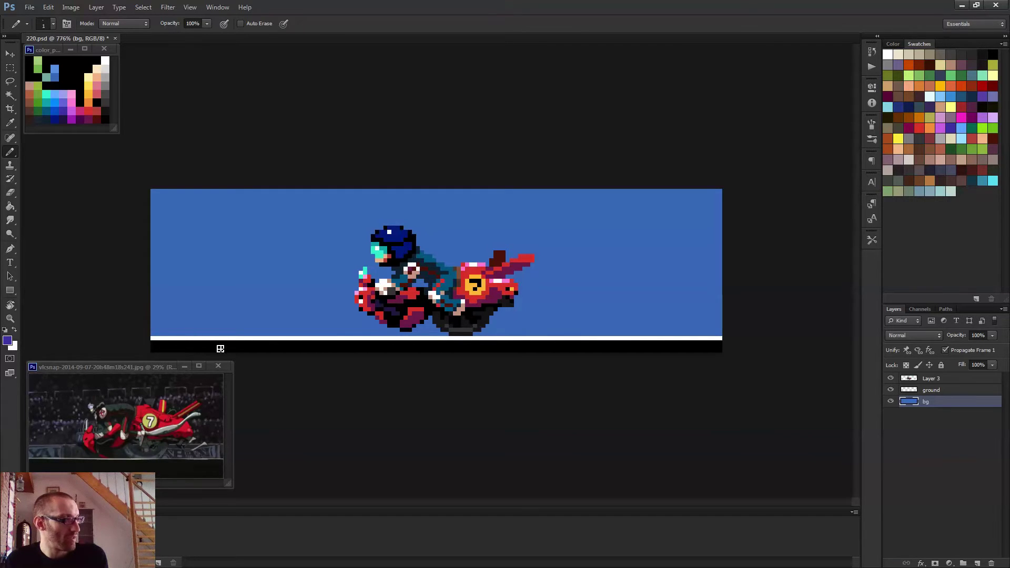
- Merge Layer 3 down into the ground layer and fill the white ground line with the palette's periwinkle blue
{"action": "key", "text": "g"}
{"action": "scroll", "coordinate": [365, 349], "scroll_direction": "up", "scroll_amount": 2}
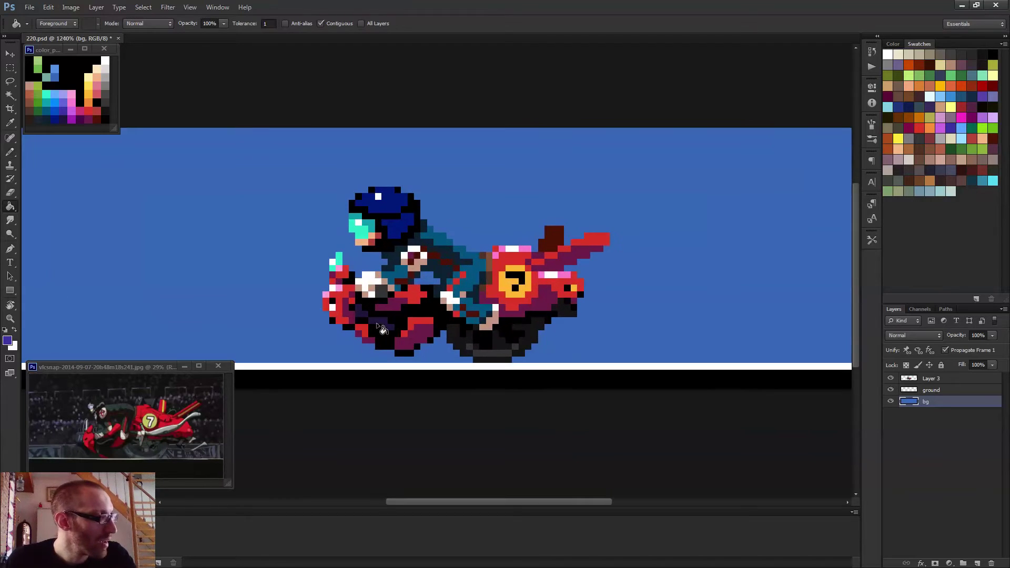
{"action": "left_click_drag", "start_coordinate": [288, 294], "coordinate": [359, 209]}
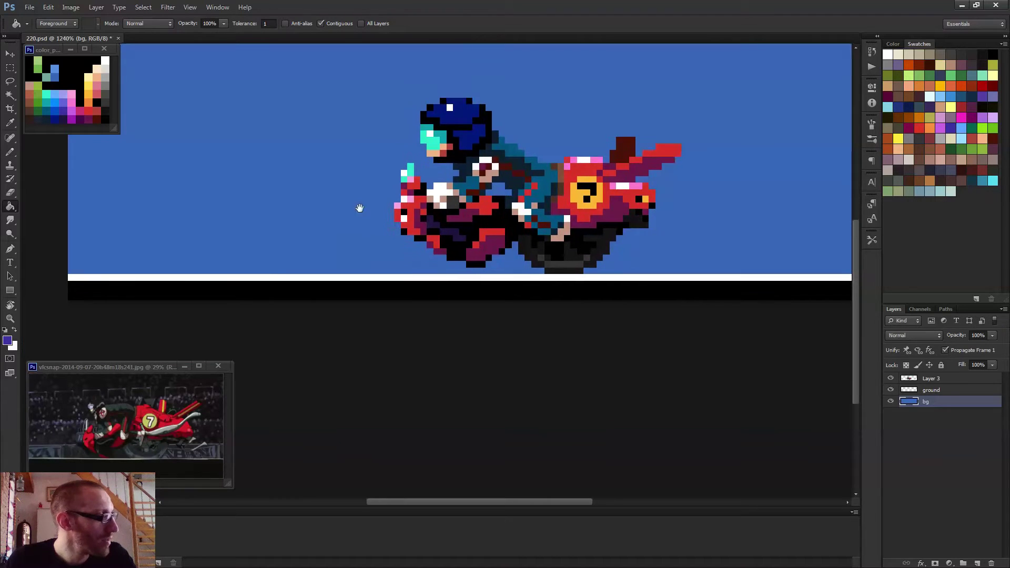
{"action": "left_click", "coordinate": [66, 101], "text": "alt"}
{"action": "left_click", "coordinate": [170, 282]}
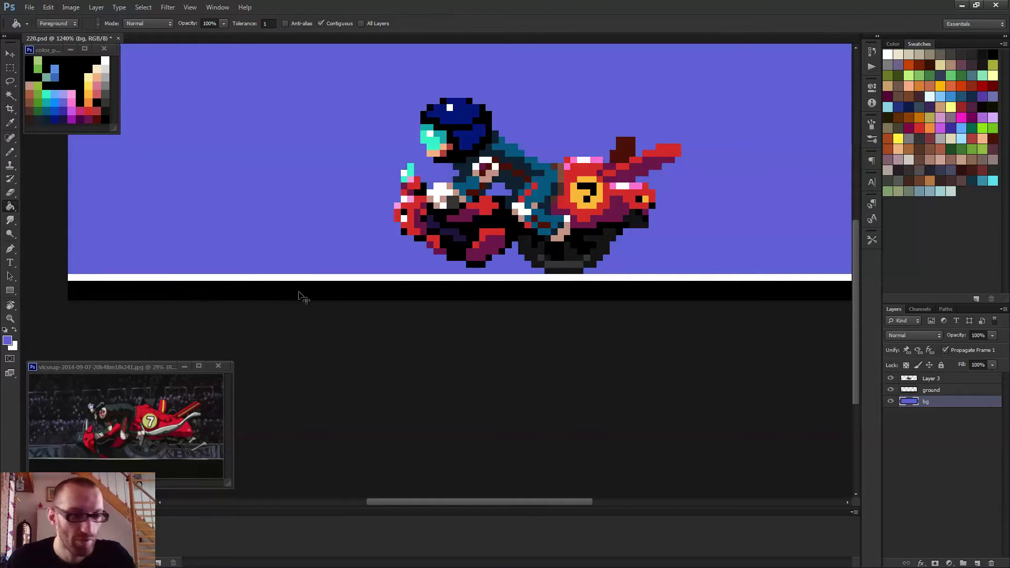
{"action": "key", "text": "ctrl+z"}
{"action": "left_click", "coordinate": [927, 379]}
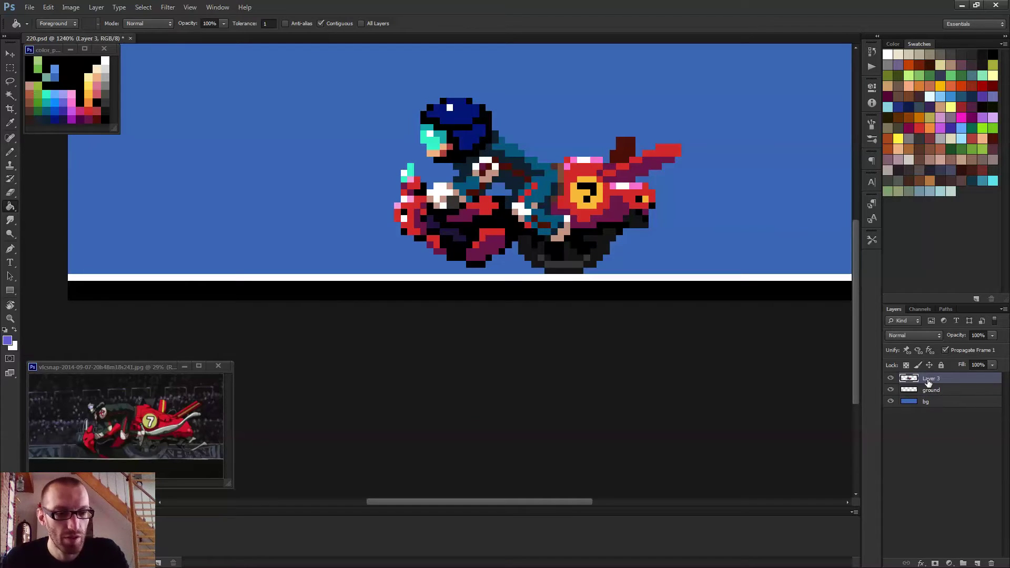
{"action": "key", "text": "ctrl+e"}
{"action": "left_click", "coordinate": [256, 277]}
{"action": "scroll", "coordinate": [350, 335], "scroll_direction": "down", "scroll_amount": 3}
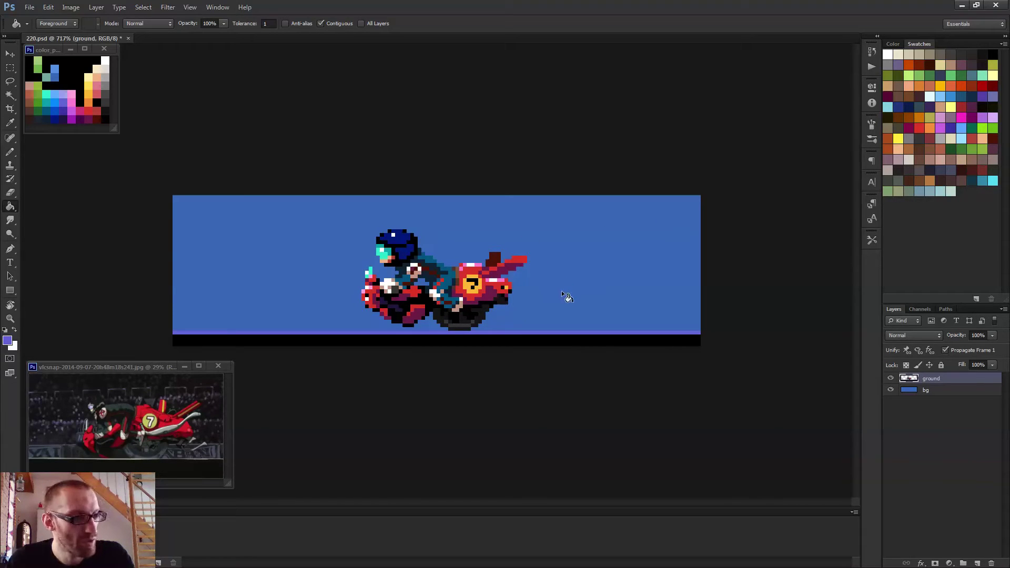
- Try painting a short black gap in the ground line ahead of the motorcycle with the Pencil tool, and undo it
{"action": "key", "text": "b"}
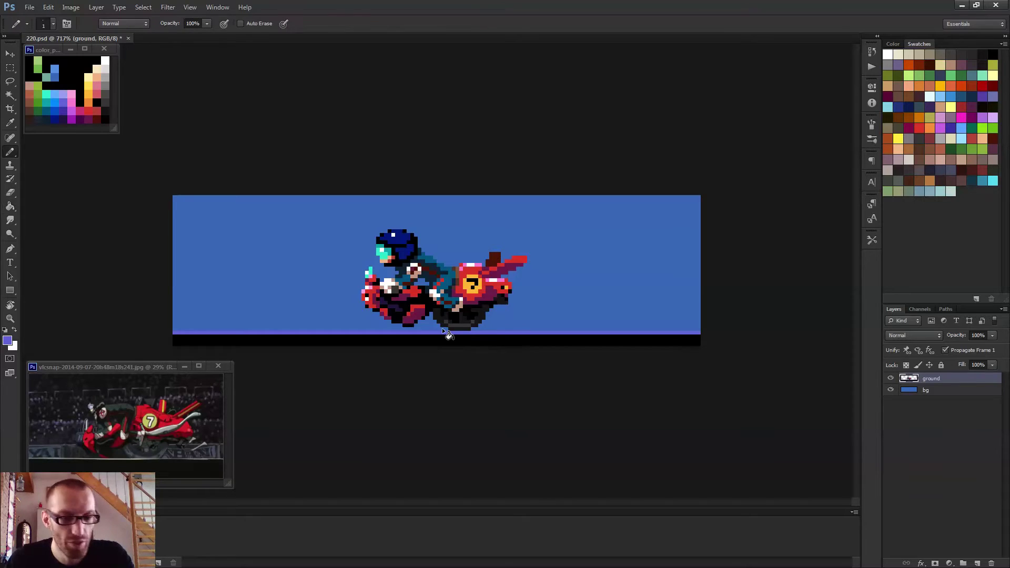
{"action": "scroll", "coordinate": [295, 320], "scroll_direction": "up", "scroll_amount": 3}
{"action": "left_click", "coordinate": [276, 322], "text": "alt"}
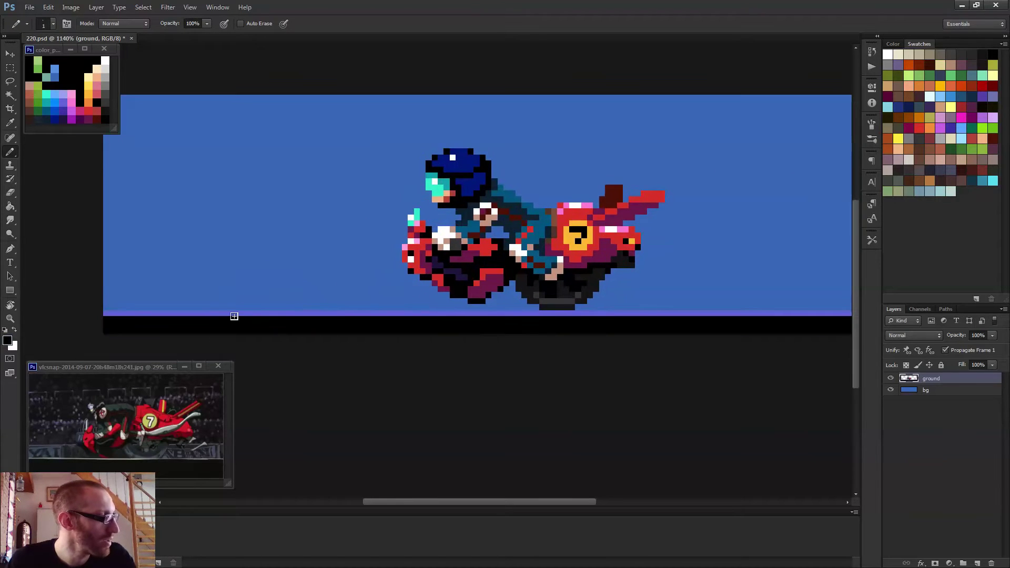
{"action": "left_click", "coordinate": [232, 312]}
{"action": "left_click_drag", "start_coordinate": [235, 313], "coordinate": [249, 313]}
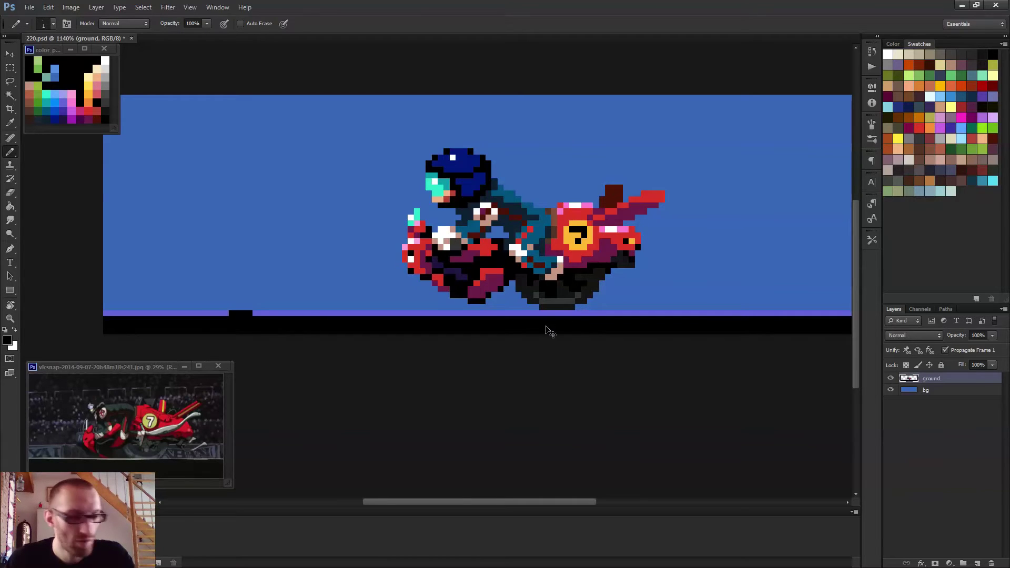
{"action": "key", "text": "ctrl+alt+z"}
{"action": "key", "text": "ctrl+alt+z"}
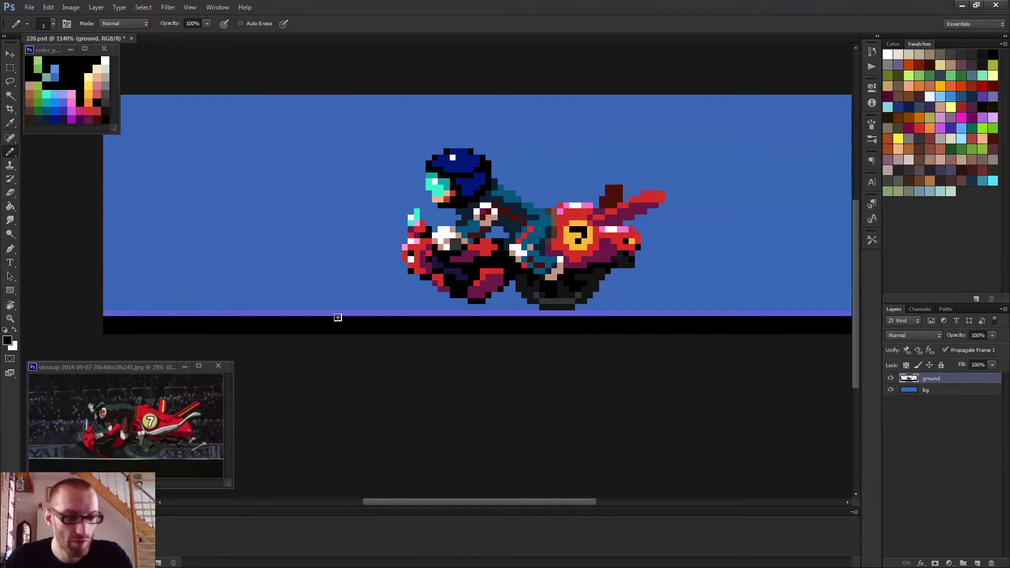
- Restore the ground line's selection and paint irregular black gaps along the whole periwinkle line with the Pencil tool
{"action": "key", "text": "ctrl+alt+z"}
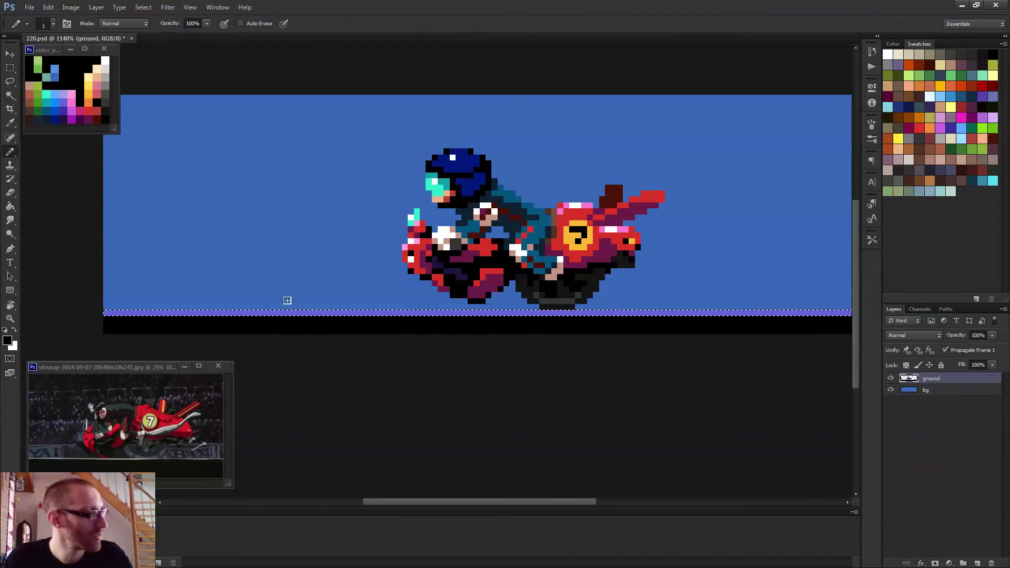
{"action": "scroll", "coordinate": [286, 299], "scroll_direction": "down", "scroll_amount": 3}
{"action": "left_click_drag", "start_coordinate": [247, 339], "coordinate": [243, 338]}
{"action": "left_click_drag", "start_coordinate": [304, 339], "coordinate": [336, 338]}
{"action": "left_click_drag", "start_coordinate": [369, 338], "coordinate": [409, 339]}
{"action": "left_click_drag", "start_coordinate": [431, 338], "coordinate": [439, 338]}
{"action": "left_click_drag", "start_coordinate": [564, 338], "coordinate": [569, 338]}
{"action": "left_click", "coordinate": [581, 338]}
{"action": "left_click", "coordinate": [612, 338]}
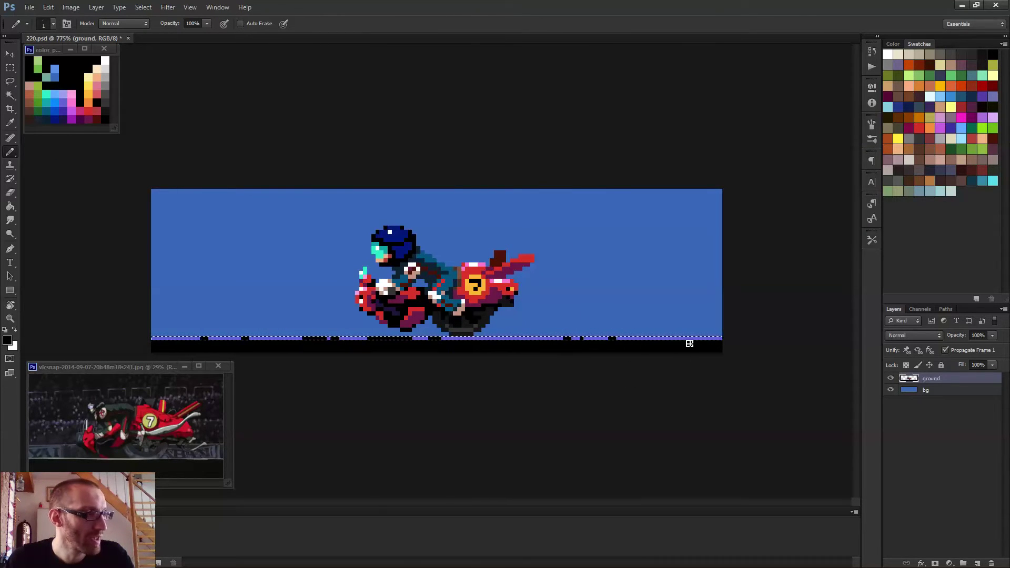
{"action": "left_click_drag", "start_coordinate": [676, 338], "coordinate": [694, 338]}
{"action": "scroll", "coordinate": [613, 342], "scroll_direction": "down", "scroll_amount": 2}
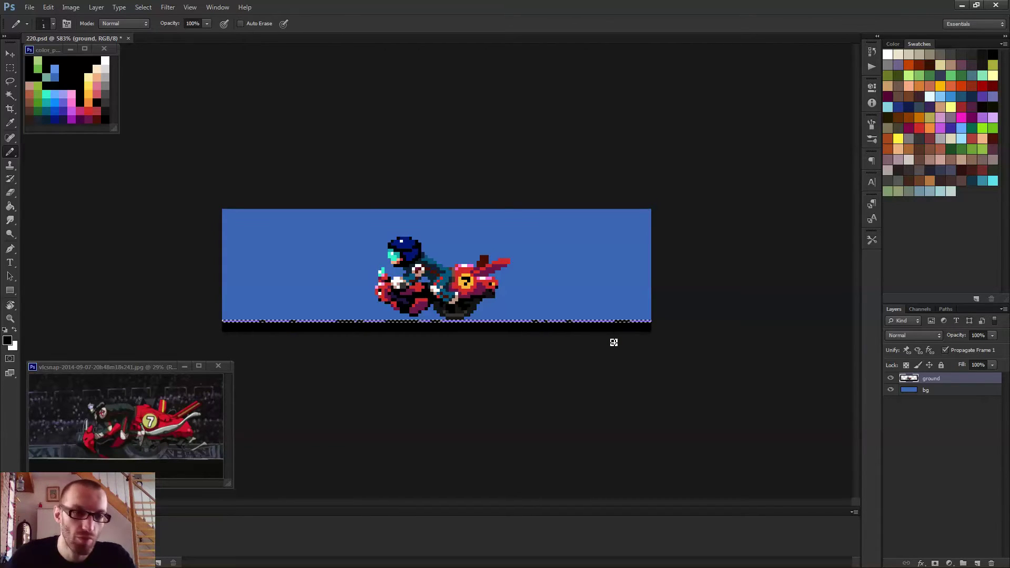
{"action": "scroll", "coordinate": [291, 376], "scroll_direction": "up", "scroll_amount": 3}
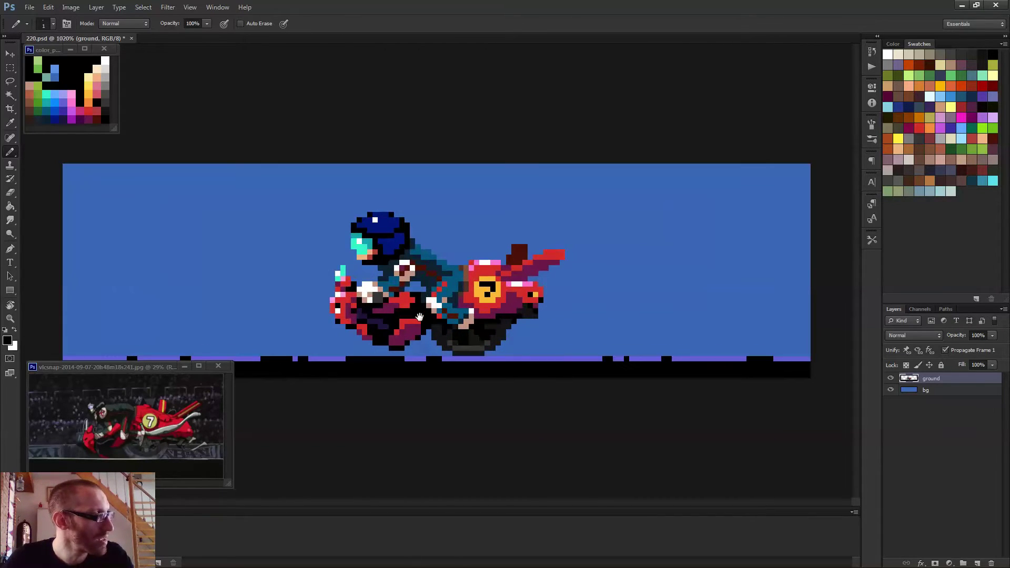
{"action": "left_click", "coordinate": [240, 356]}
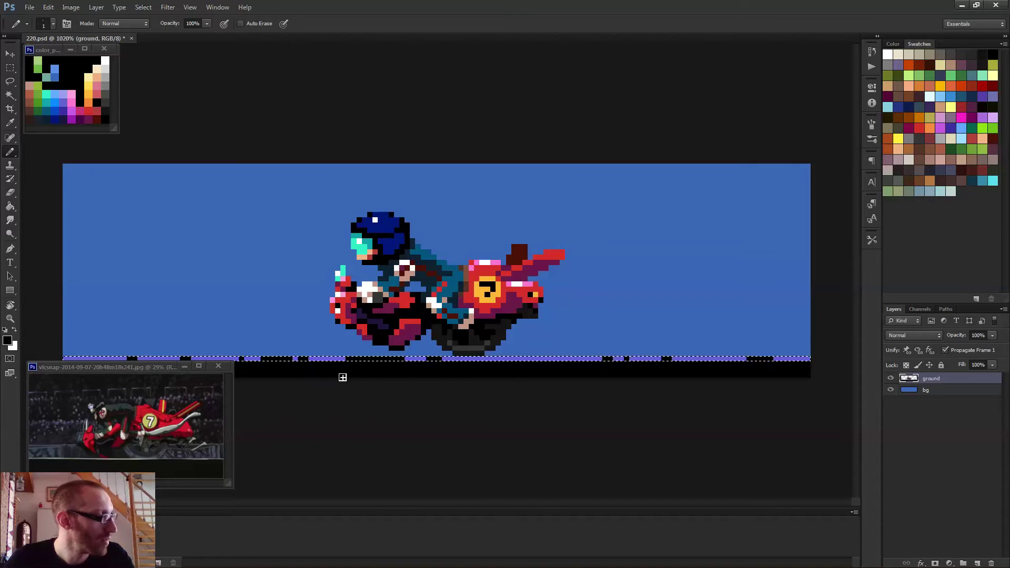
{"action": "scroll", "coordinate": [389, 377], "scroll_direction": "down", "scroll_amount": 2}
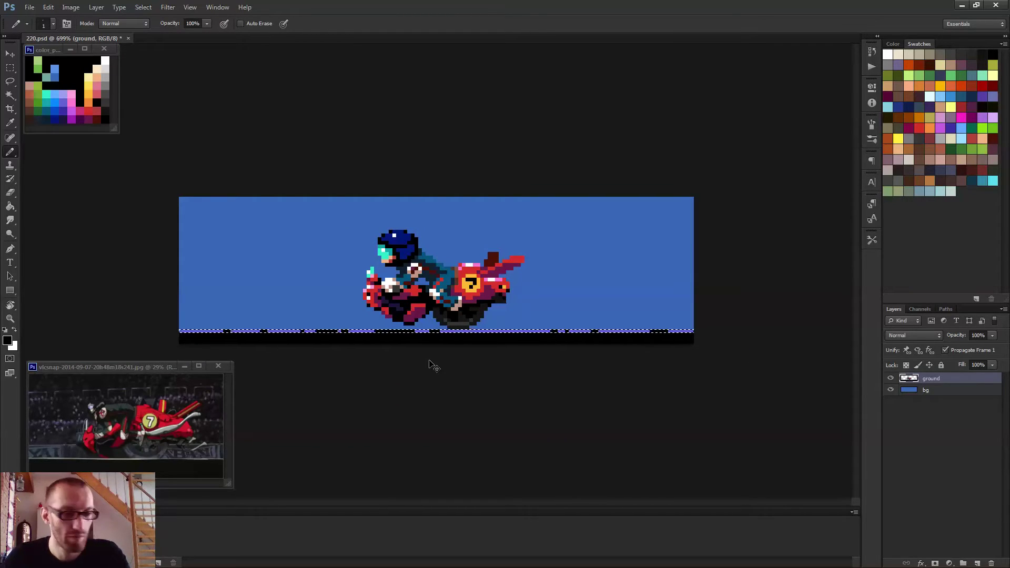
{"action": "scroll", "coordinate": [463, 371], "scroll_direction": "down", "scroll_amount": 2}
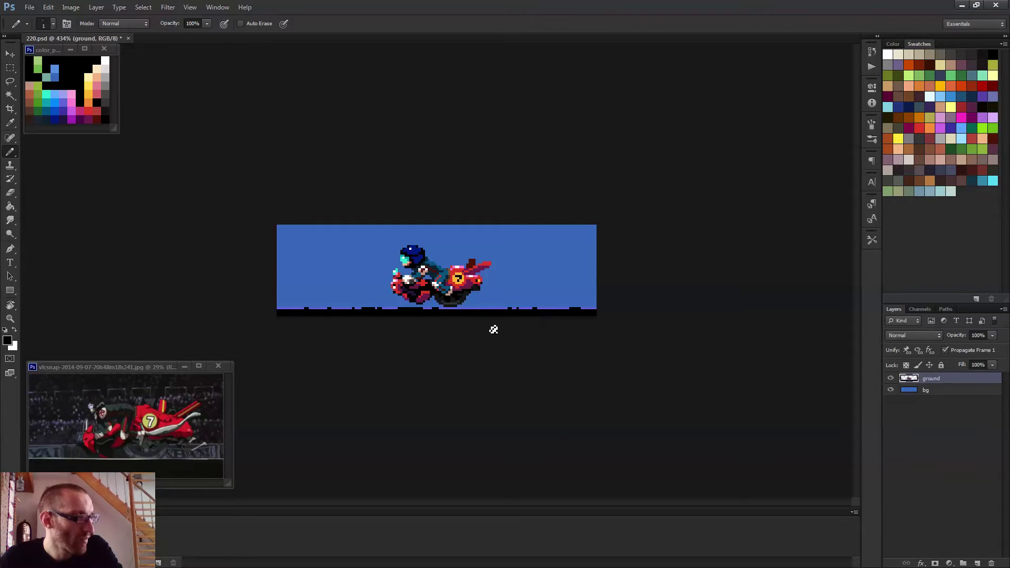
- Paint the ground line solid black beneath the motorcycle's wheels and save the file
{"action": "scroll", "coordinate": [492, 329], "scroll_direction": "up", "scroll_amount": 5}
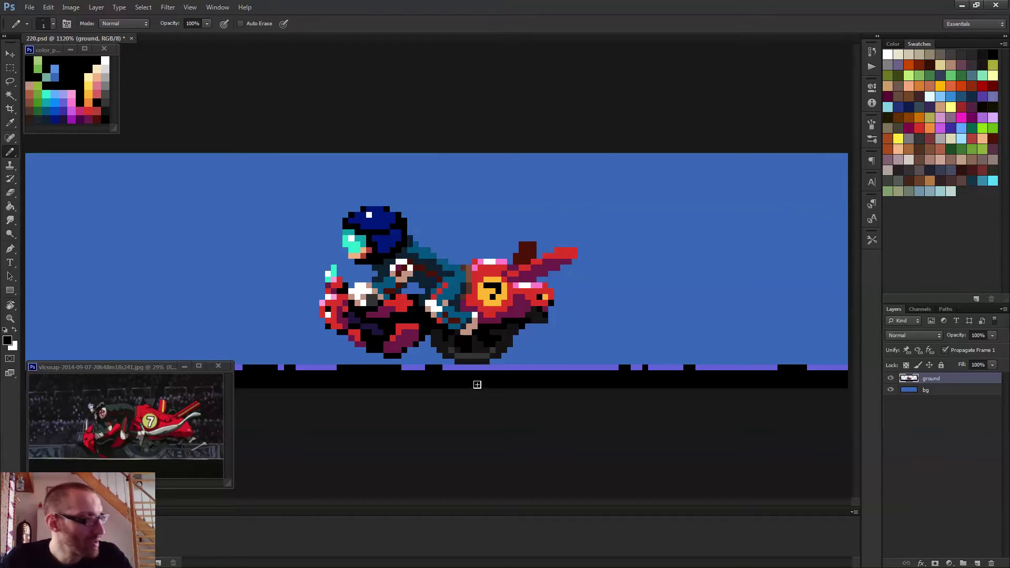
{"action": "left_click_drag", "start_coordinate": [451, 367], "coordinate": [514, 373]}
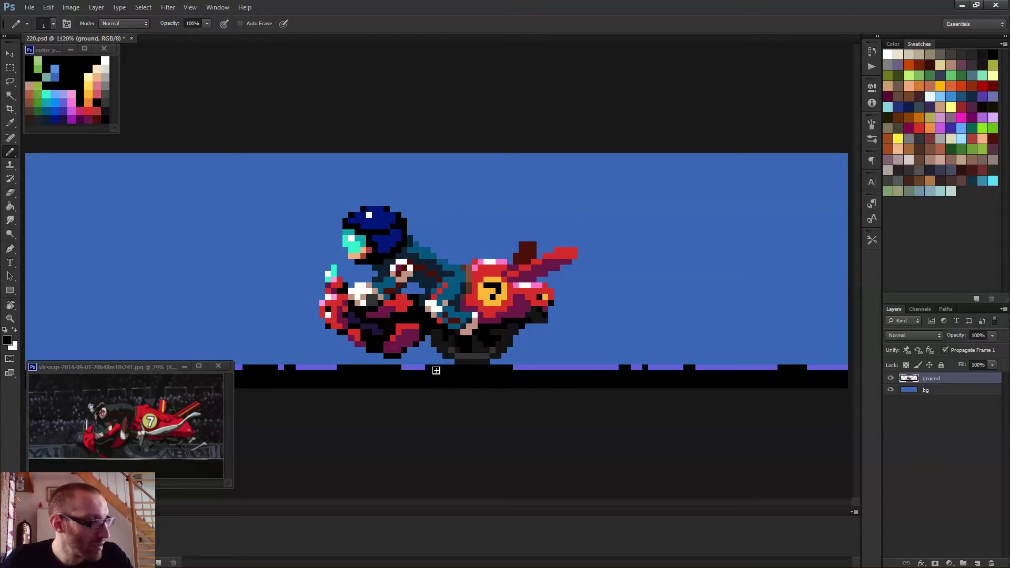
{"action": "left_click_drag", "start_coordinate": [424, 367], "coordinate": [349, 369]}
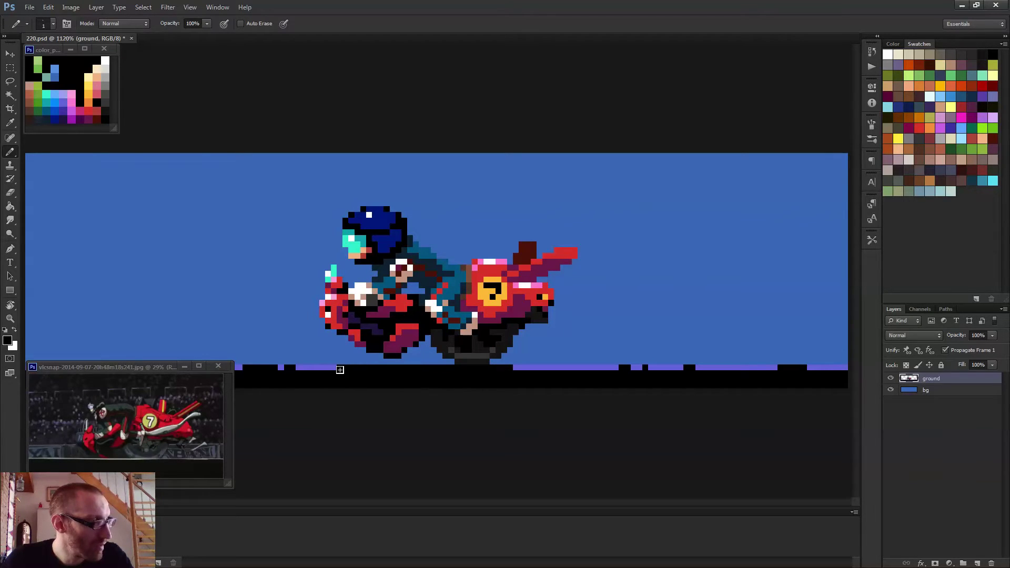
{"action": "scroll", "coordinate": [366, 376], "scroll_direction": "down", "scroll_amount": 3}
{"action": "scroll", "coordinate": [429, 378], "scroll_direction": "down", "scroll_amount": 1}
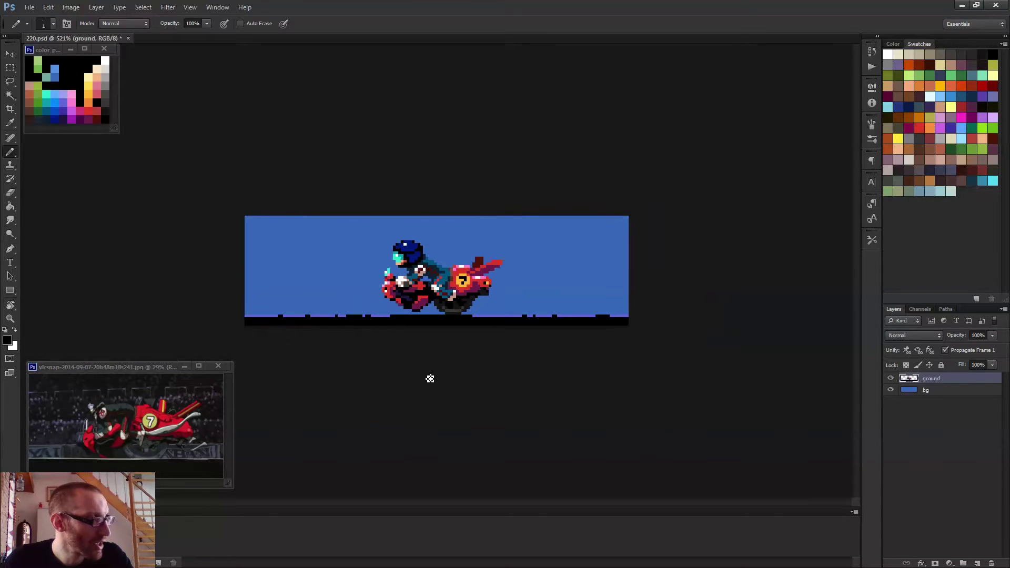
{"action": "key", "text": "ctrl+s"}
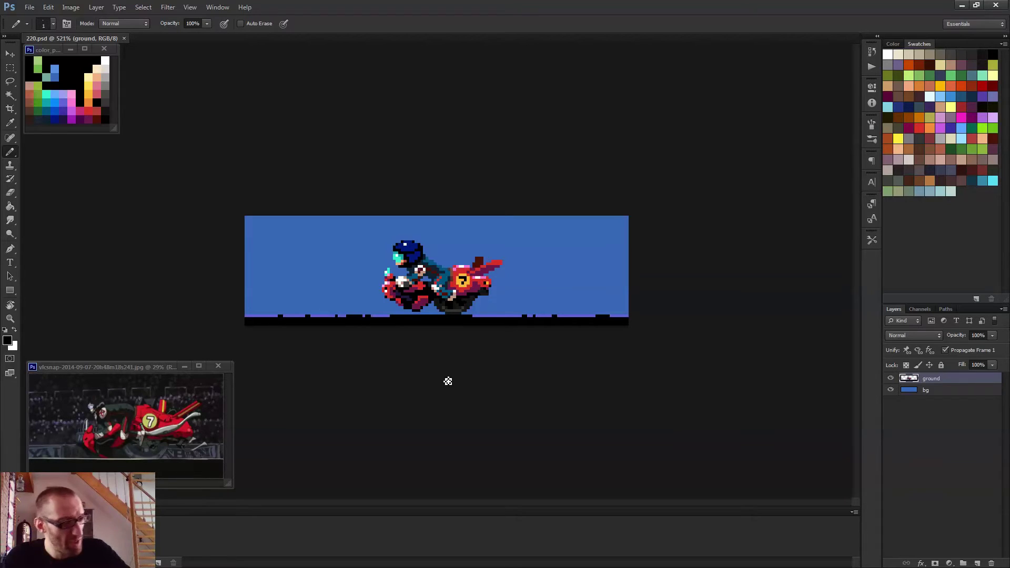
- Paint the entire bg layer with the palette's dark grey using an enlarged Pencil brush
{"action": "left_click", "coordinate": [935, 391]}
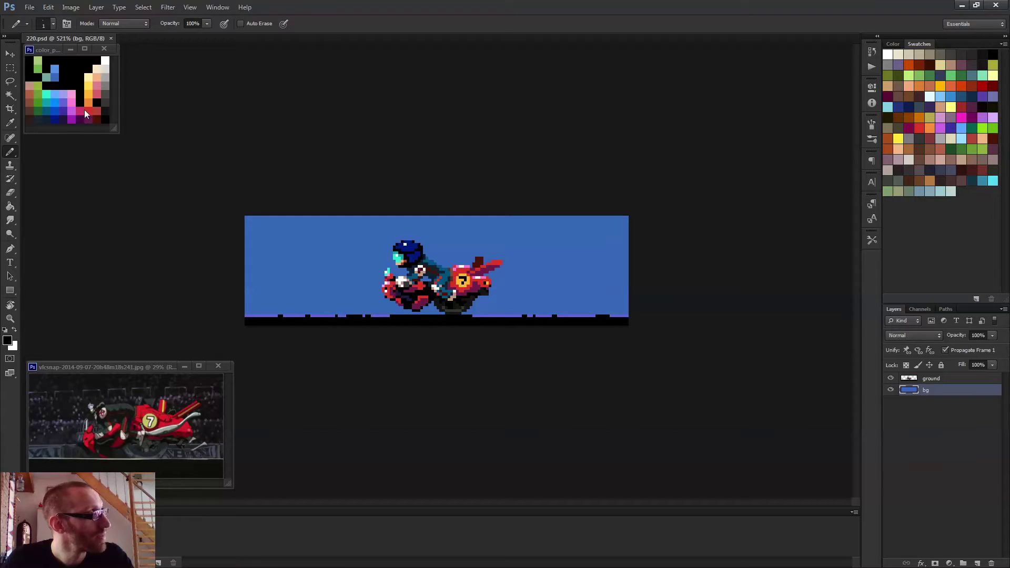
{"action": "left_click", "coordinate": [107, 90], "text": "alt"}
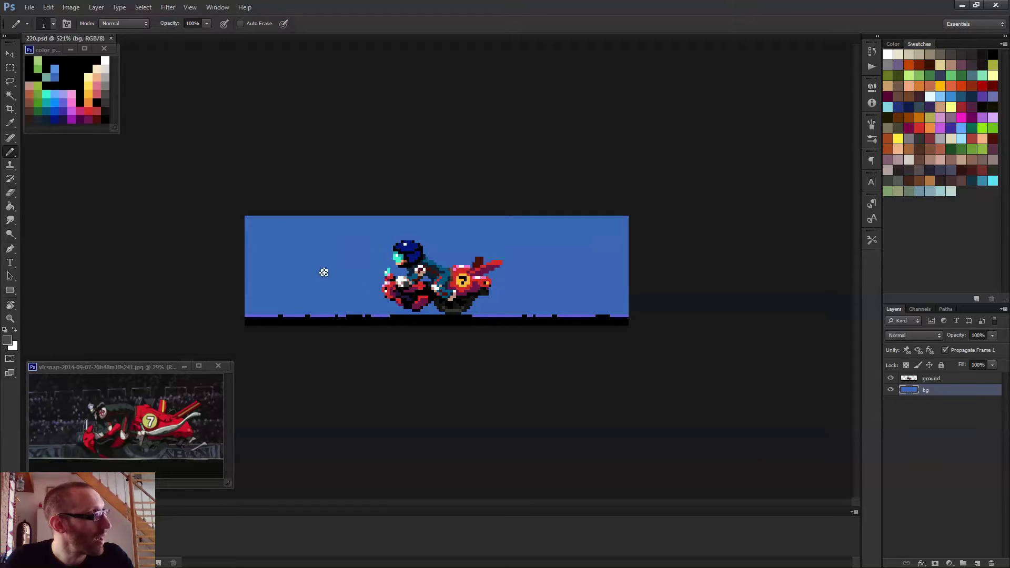
{"action": "right_click", "coordinate": [288, 259], "text": "alt"}
{"action": "mouse_move", "coordinate": [166, 207]}
{"action": "left_mouse_down"}
{"action": "mouse_move", "coordinate": [211, 202]}
{"action": "mouse_move", "coordinate": [643, 221]}
{"action": "mouse_move", "coordinate": [158, 251]}
{"action": "mouse_move", "coordinate": [757, 267]}
{"action": "left_mouse_up"}
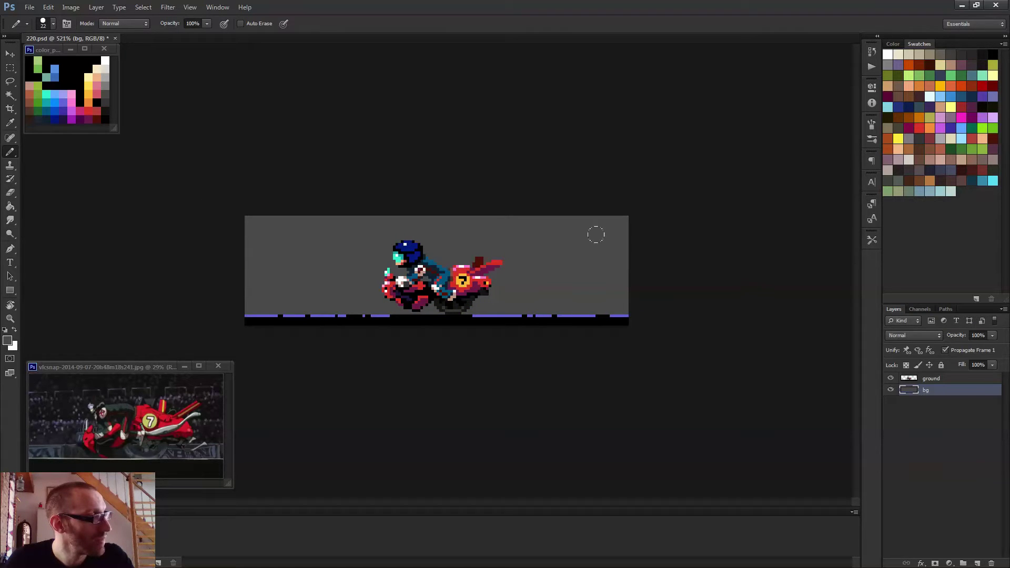
- Paint broad periwinkle blue strokes across the bg layer, leaving uneven dark grey strips along its upper and lower edges
{"action": "left_click", "coordinate": [66, 100], "text": "alt"}
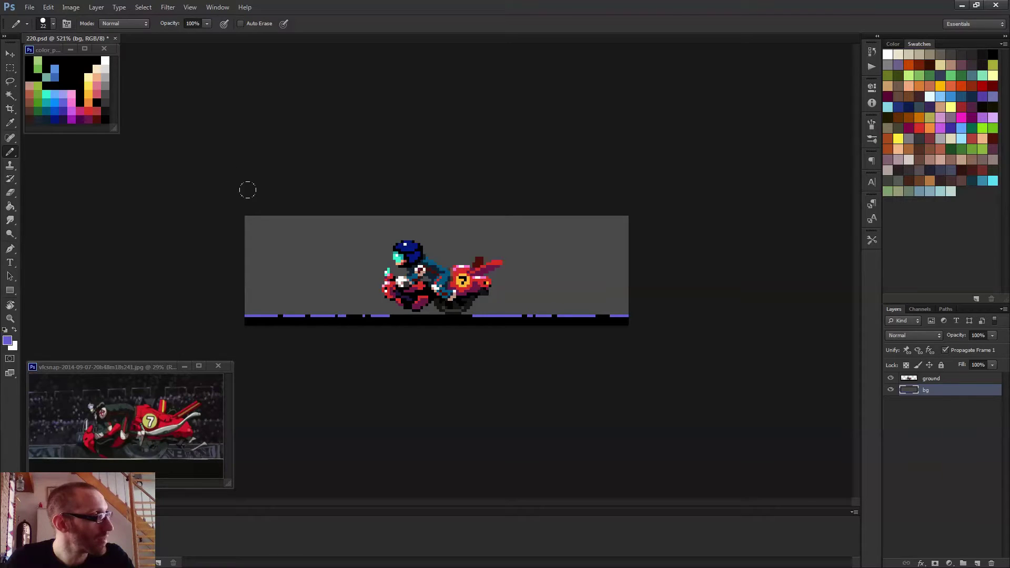
{"action": "mouse_move", "coordinate": [208, 250]}
{"action": "left_mouse_down"}
{"action": "mouse_move", "coordinate": [687, 231]}
{"action": "mouse_move", "coordinate": [120, 247]}
{"action": "mouse_move", "coordinate": [742, 256]}
{"action": "left_mouse_up"}
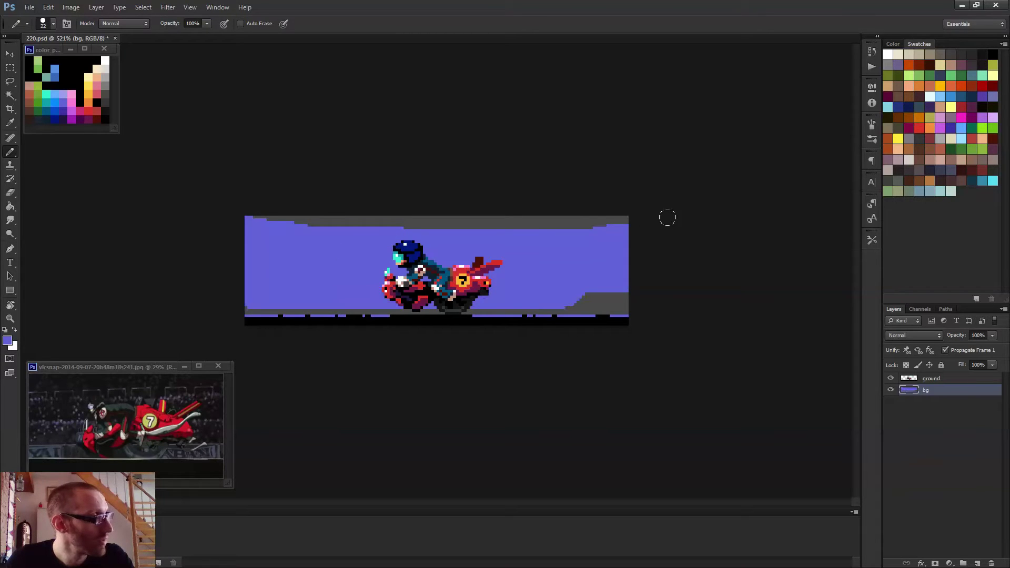
{"action": "left_click_drag", "start_coordinate": [667, 217], "coordinate": [405, 221]}
- Paint light blue horizontal streaks behind the rider and cover part of the dark grey patch behind the motorcycle with periwinkle
{"action": "left_click", "coordinate": [58, 92], "text": "alt"}
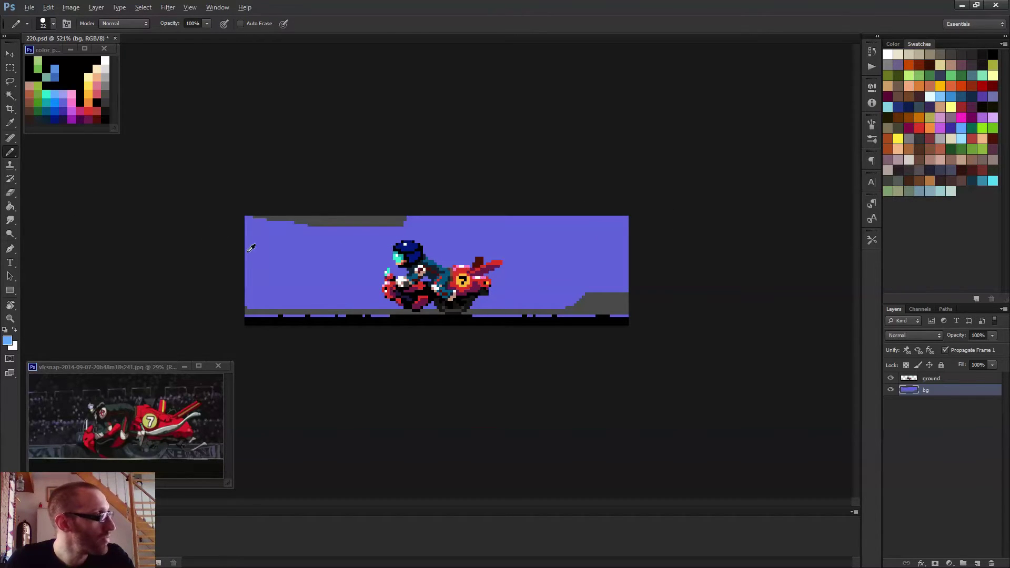
{"action": "mouse_move", "coordinate": [248, 252]}
{"action": "left_mouse_down"}
{"action": "mouse_move", "coordinate": [215, 263]}
{"action": "mouse_move", "coordinate": [620, 275]}
{"action": "mouse_move", "coordinate": [1, 282]}
{"action": "left_mouse_up"}
{"action": "left_click_drag", "start_coordinate": [659, 244], "coordinate": [363, 245]}
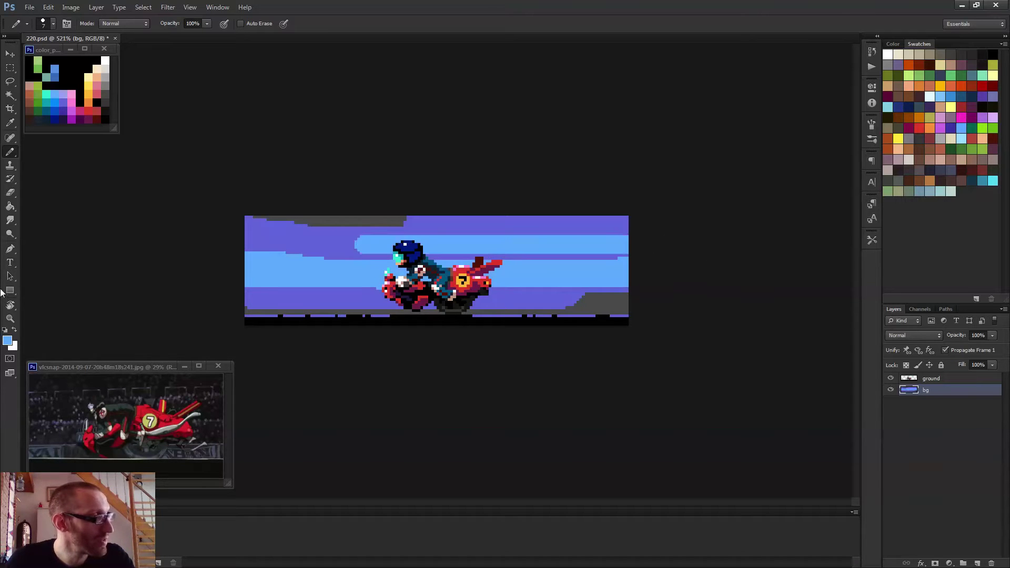
{"action": "scroll", "coordinate": [354, 253], "scroll_direction": "down", "scroll_amount": 3}
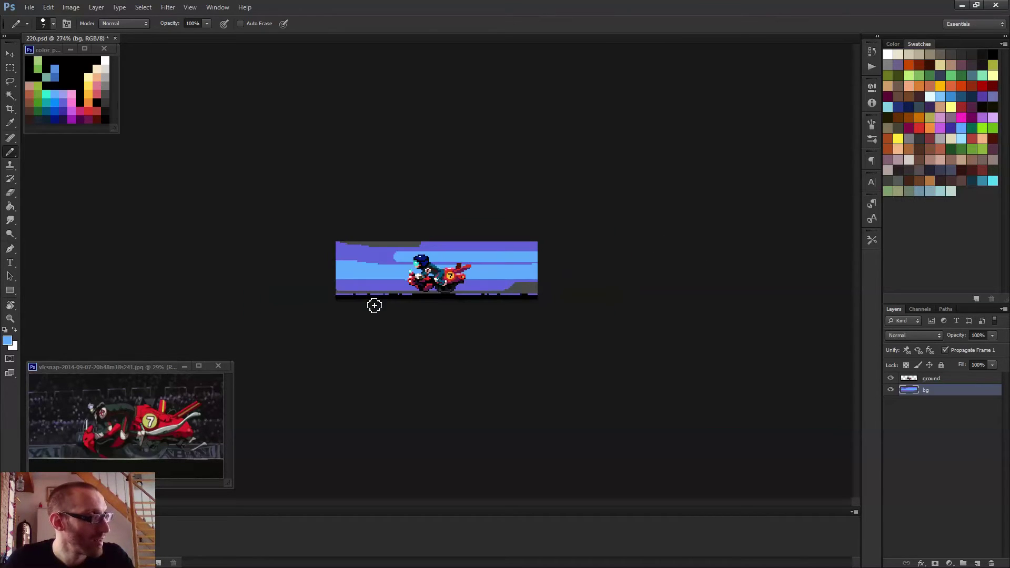
{"action": "scroll", "coordinate": [527, 289], "scroll_direction": "up", "scroll_amount": 3}
{"action": "left_click", "coordinate": [545, 310], "text": "alt"}
{"action": "left_click_drag", "start_coordinate": [550, 310], "coordinate": [784, 299]}
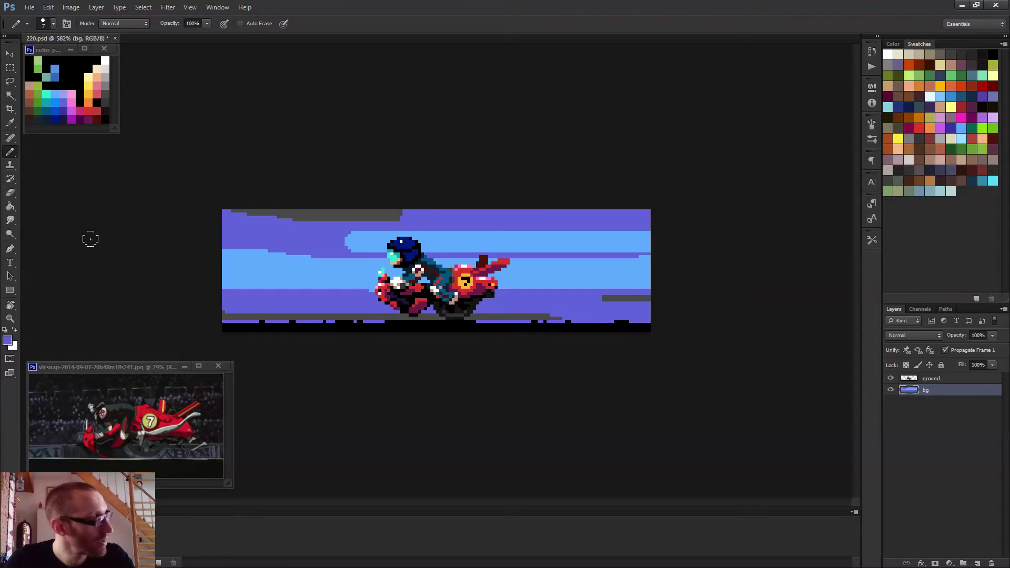
- Try painting thin white speed lines across the sky on both sides of the rider
{"action": "left_click", "coordinate": [107, 61], "text": "alt"}
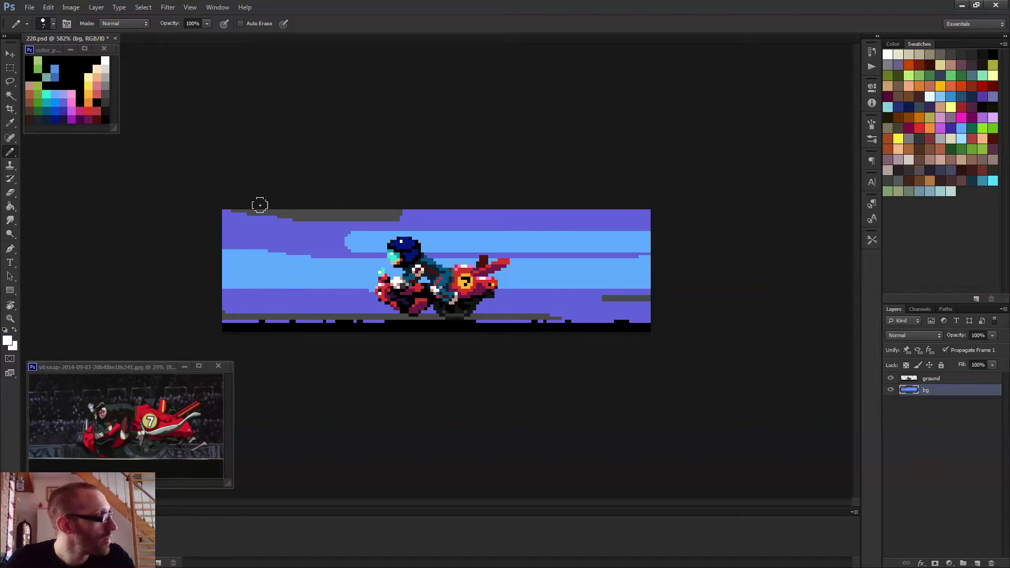
{"action": "left_click_drag", "start_coordinate": [199, 271], "coordinate": [379, 279]}
{"action": "left_click_drag", "start_coordinate": [562, 236], "coordinate": [420, 247]}
{"action": "mouse_move", "coordinate": [388, 249]}
{"action": "left_mouse_down"}
{"action": "mouse_move", "coordinate": [221, 255]}
{"action": "mouse_move", "coordinate": [388, 258]}
{"action": "left_mouse_up"}
{"action": "left_click_drag", "start_coordinate": [489, 257], "coordinate": [650, 268]}
{"action": "left_click_drag", "start_coordinate": [221, 284], "coordinate": [378, 281]}
{"action": "left_click_drag", "start_coordinate": [497, 285], "coordinate": [651, 284]}
{"action": "scroll", "coordinate": [682, 318], "scroll_direction": "down", "scroll_amount": 3}
{"action": "scroll", "coordinate": [642, 320], "scroll_direction": "down", "scroll_amount": 1}
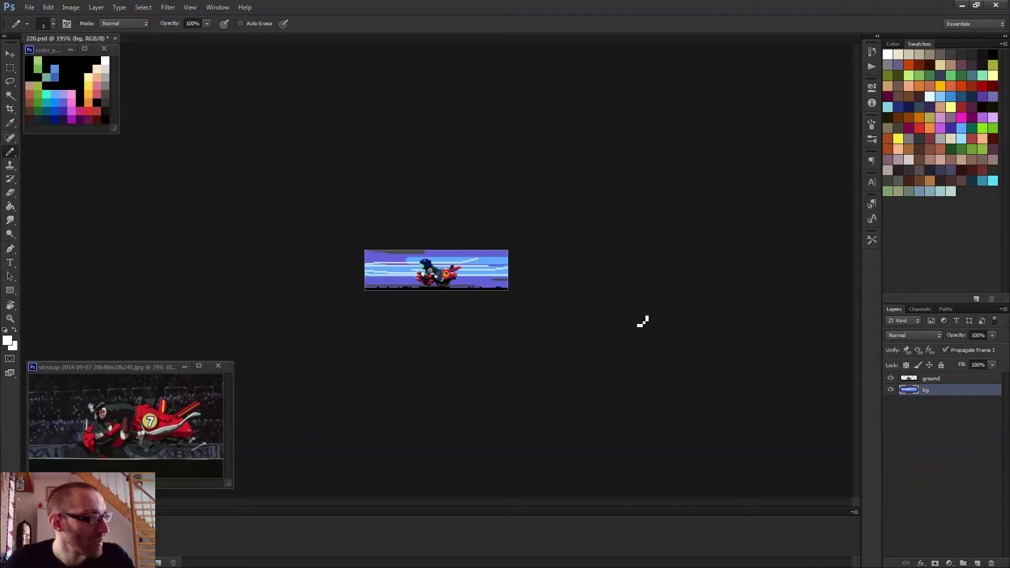
{"action": "scroll", "coordinate": [568, 332], "scroll_direction": "up", "scroll_amount": 4}
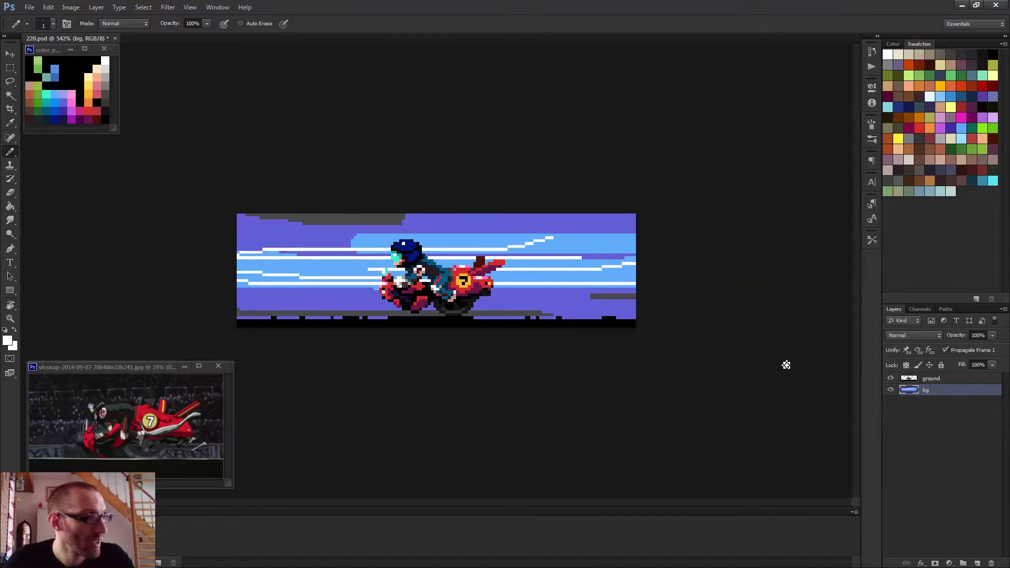
- Undo all of the white speed lines in the background
{"action": "key", "text": "ctrl+alt+z"}
{"action": "key", "text": "ctrl+alt+z"}
{"action": "key", "text": "ctrl+alt+z"}
{"action": "key", "text": "ctrl+alt+z"}
{"action": "key", "text": "ctrl+alt+z"}
{"action": "key", "text": "ctrl+alt+z"}
{"action": "key", "text": "ctrl+alt+z"}
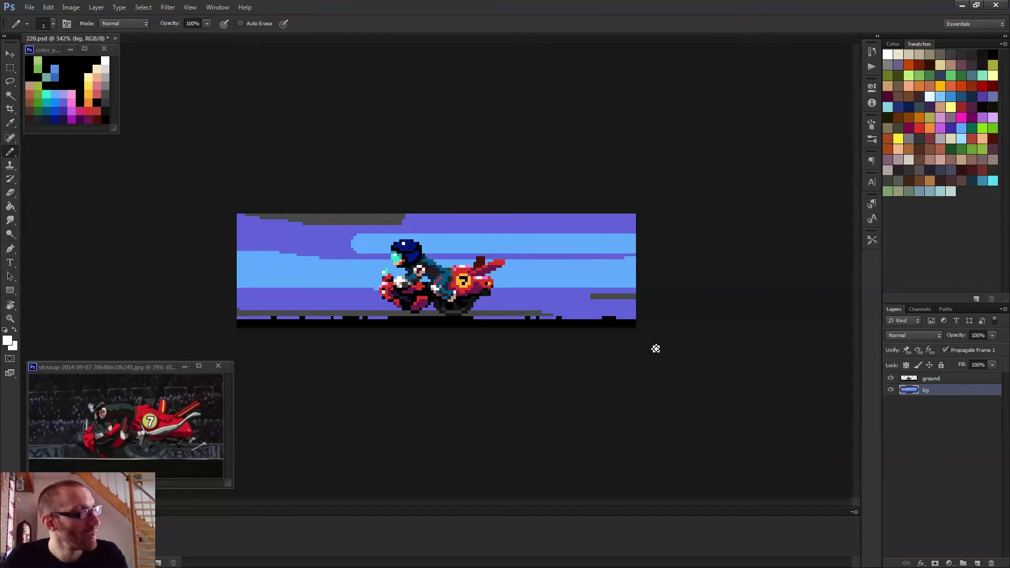
- Fill the remaining dark grey patches of the bg layer with the palette's dark indigo using the Paint Bucket
{"action": "key", "text": "g"}
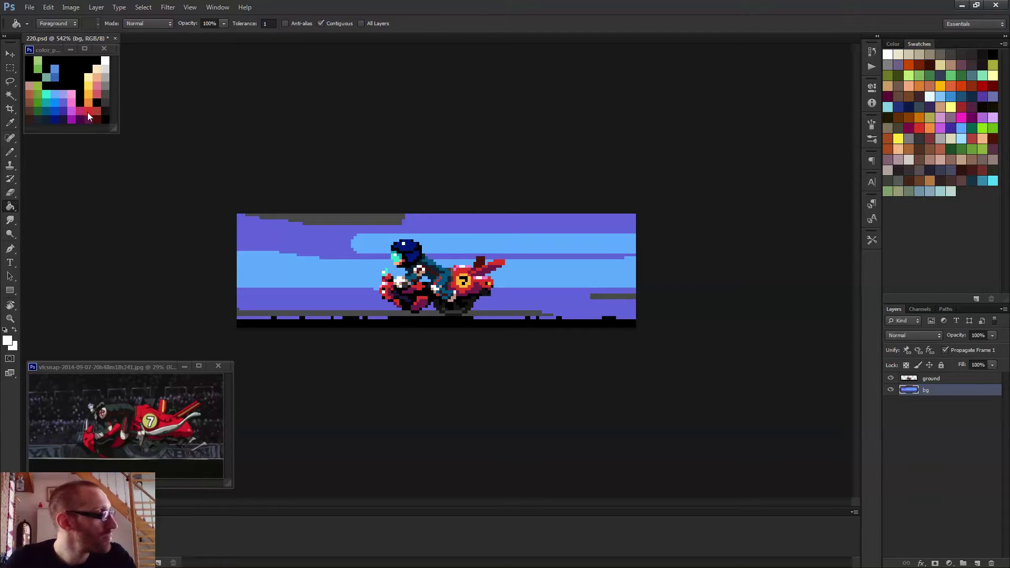
{"action": "left_click", "coordinate": [65, 108], "text": "alt"}
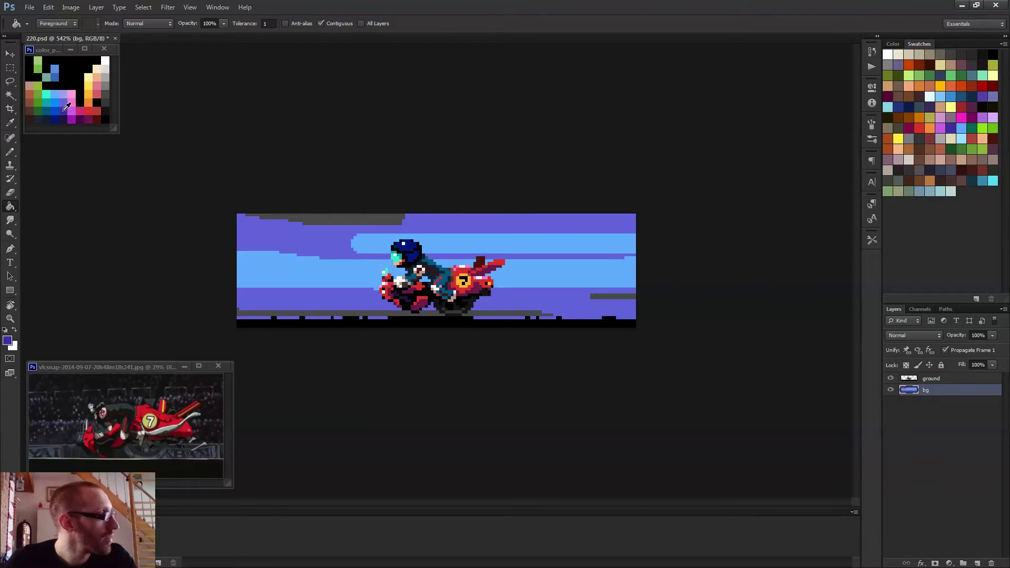
{"action": "left_click", "coordinate": [374, 223]}
{"action": "left_click", "coordinate": [525, 312]}
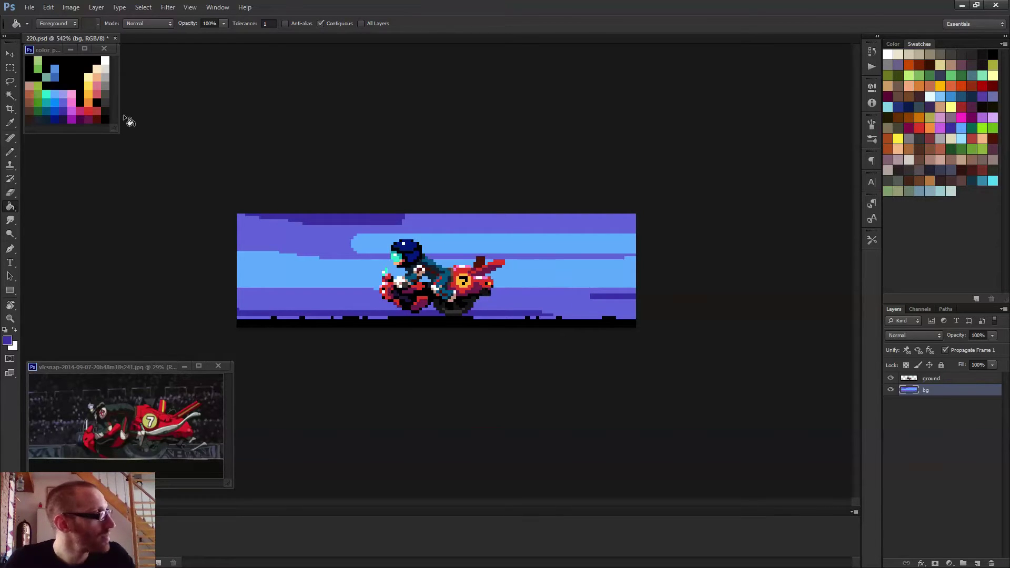
- Try filling the background's light blue streaks with light grey and its periwinkle areas with dark grey
{"action": "left_click", "coordinate": [107, 78], "text": "alt"}
{"action": "left_click", "coordinate": [335, 279]}
{"action": "left_click", "coordinate": [371, 243]}
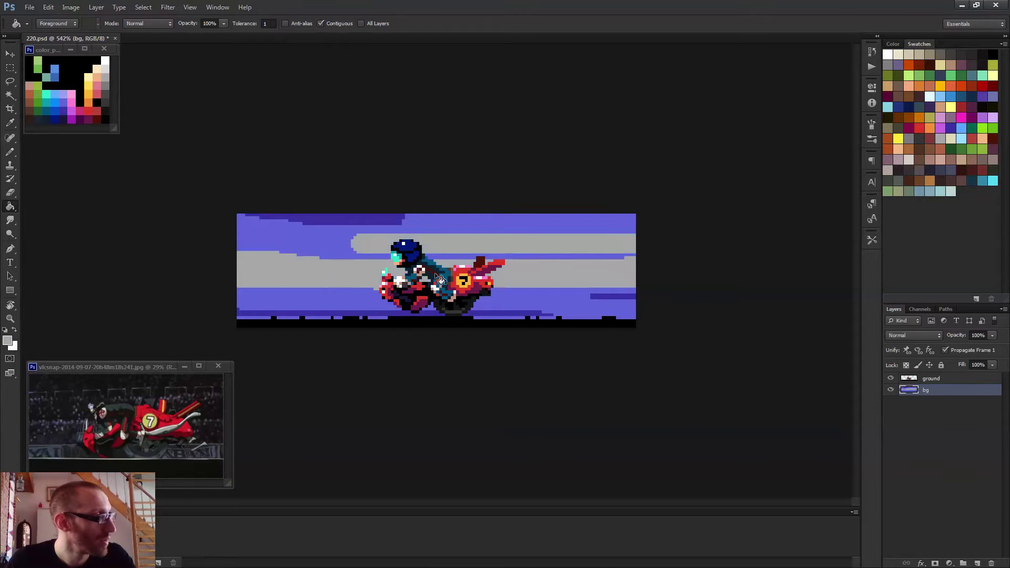
{"action": "scroll", "coordinate": [472, 290], "scroll_direction": "down", "scroll_amount": 3}
{"action": "scroll", "coordinate": [428, 285], "scroll_direction": "up", "scroll_amount": 2}
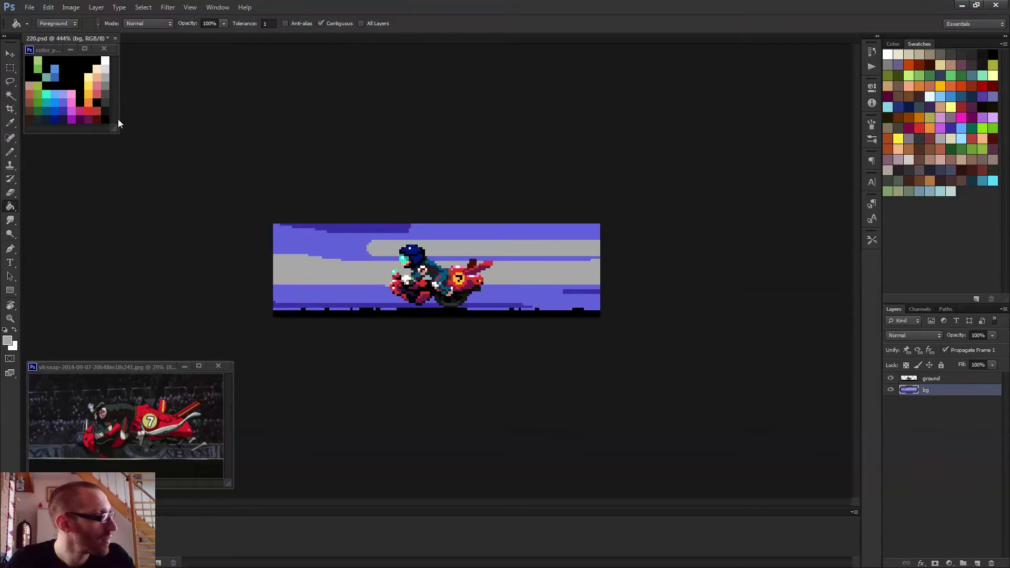
{"action": "left_click", "coordinate": [109, 92], "text": "alt"}
{"action": "left_click", "coordinate": [360, 254]}
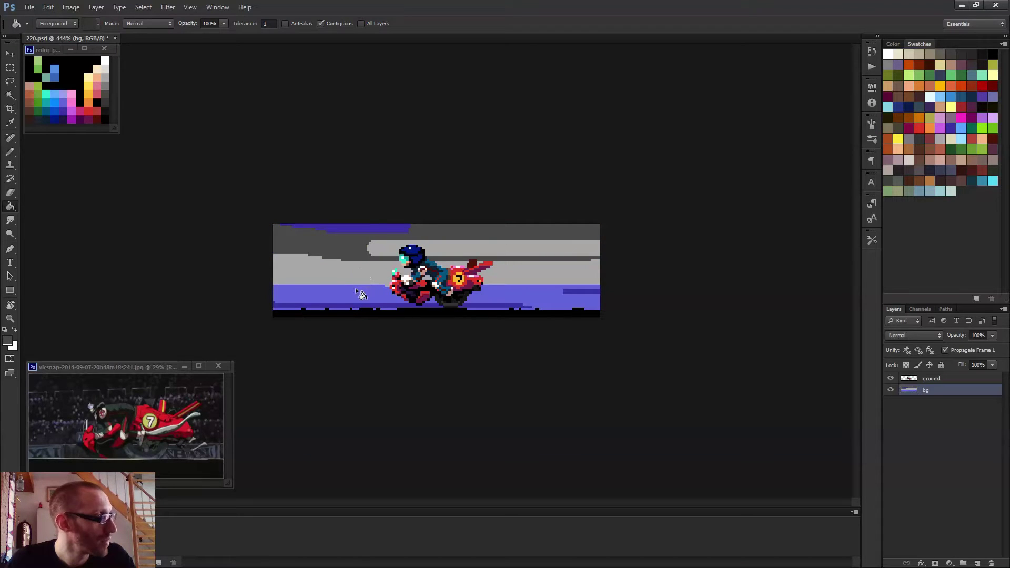
{"action": "left_click", "coordinate": [360, 293]}
{"action": "scroll", "coordinate": [575, 315], "scroll_direction": "down", "scroll_amount": 3}
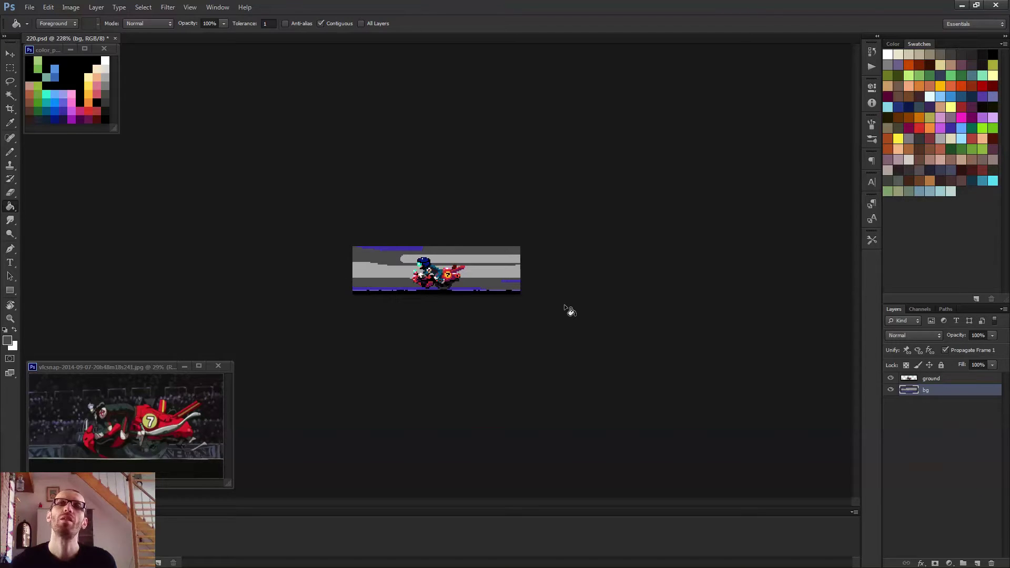
- Undo the grey fills on the bg layer's streaks and periwinkle areas
{"action": "key", "text": "ctrl+alt+z"}
{"action": "key", "text": "ctrl+alt+z"}
{"action": "key", "text": "ctrl+alt+z"}
{"action": "key", "text": "ctrl+alt+z"}
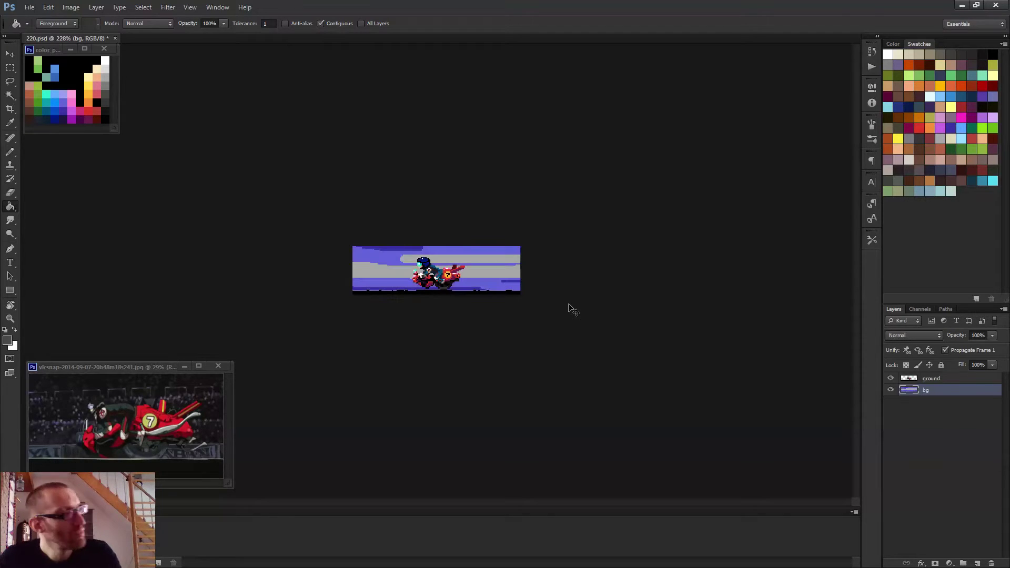
{"action": "scroll", "coordinate": [520, 329], "scroll_direction": "up", "scroll_amount": 4}
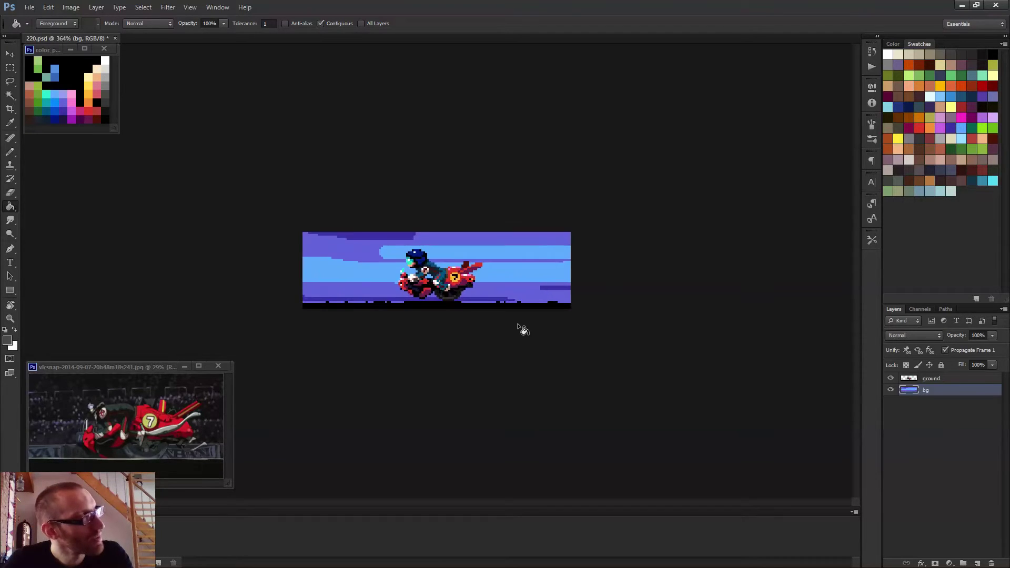
{"action": "scroll", "coordinate": [521, 329], "scroll_direction": "up", "scroll_amount": 2}
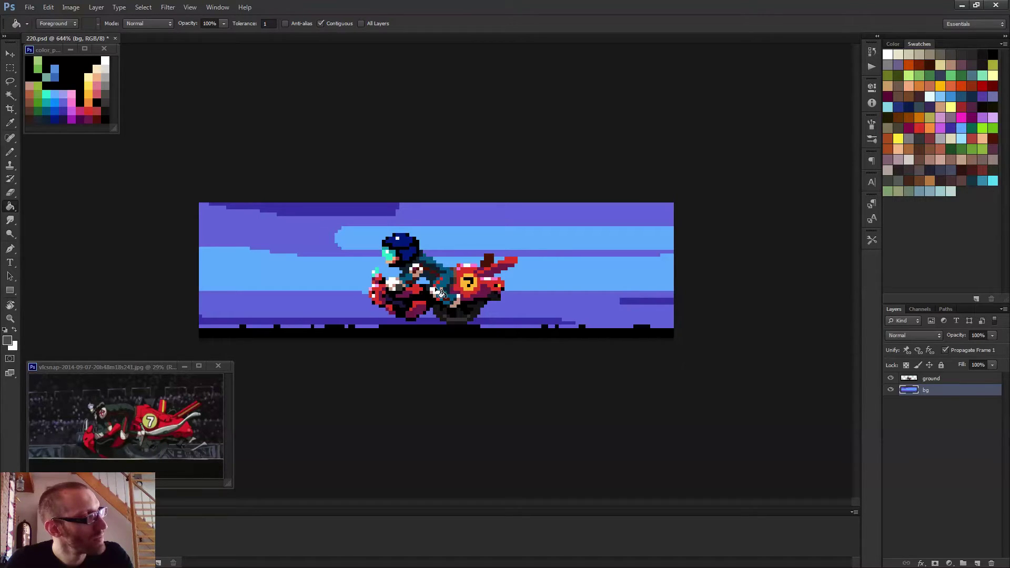
- Try filling the light blue streaks on the bg layer with the palette's light green using the Paint Bucket
{"action": "key", "text": "b"}
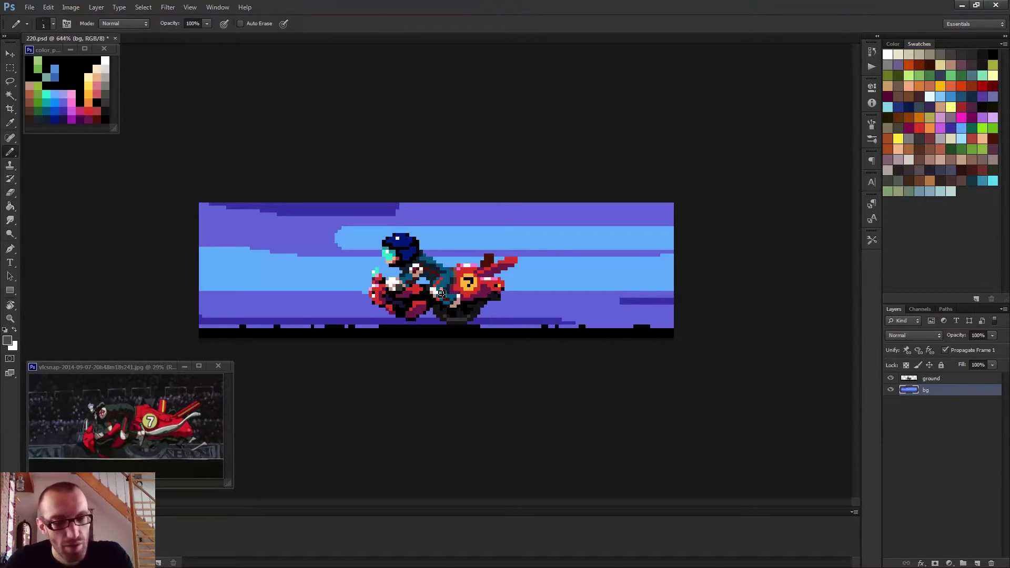
{"action": "left_click", "coordinate": [57, 97], "text": "alt"}
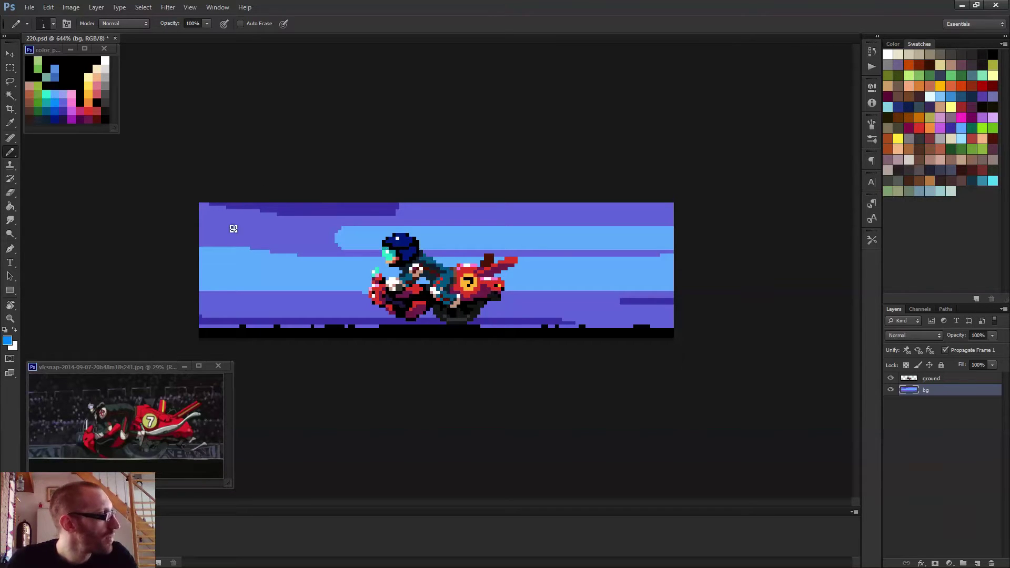
{"action": "left_click", "coordinate": [37, 61], "text": "alt"}
{"action": "key", "text": "g"}
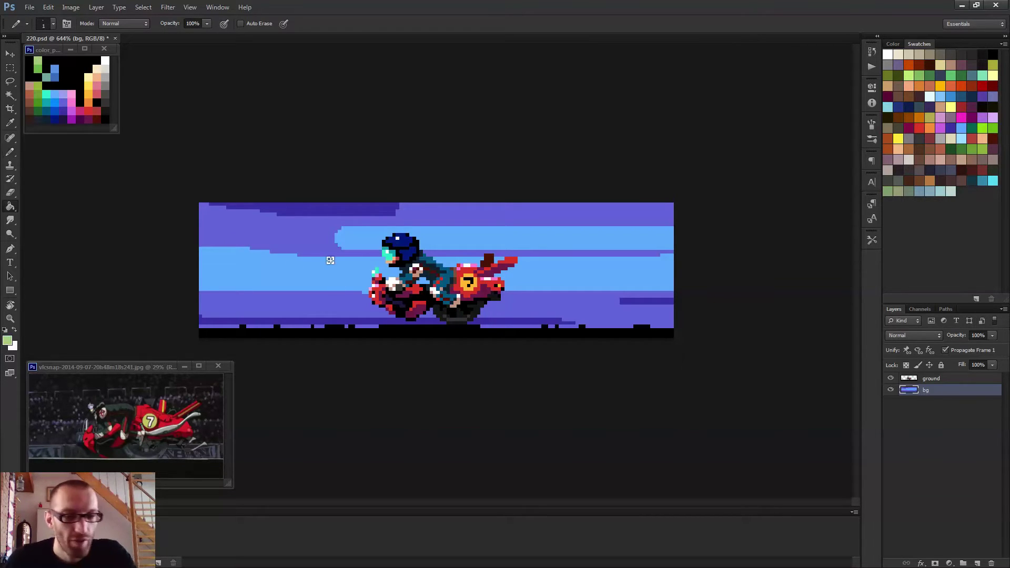
{"action": "left_click", "coordinate": [355, 239]}
{"action": "left_click", "coordinate": [327, 273]}
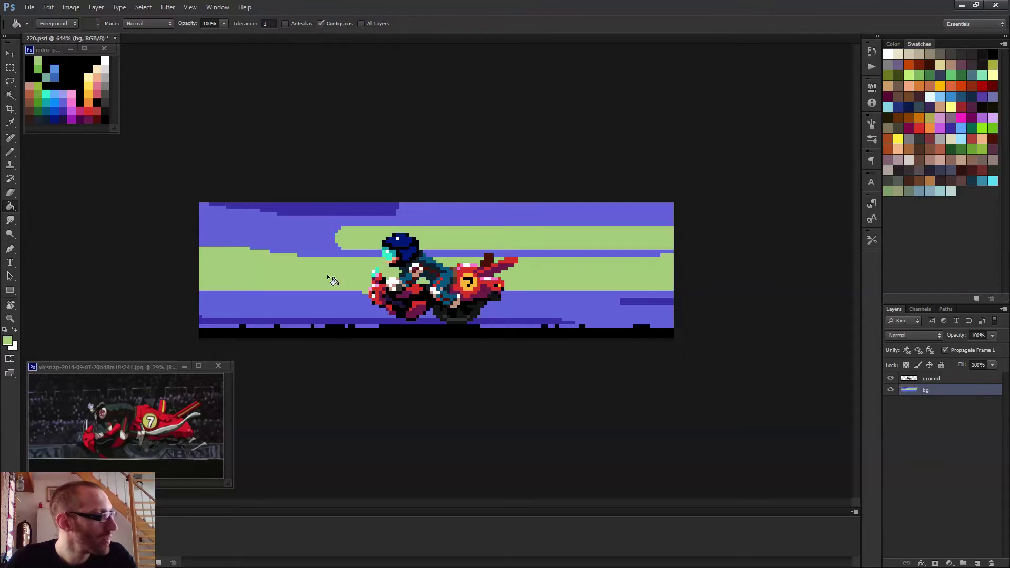
- Try filling the large periwinkle areas above and below the background streaks with the palette's medium green
{"action": "left_click", "coordinate": [40, 69], "text": "alt"}
{"action": "left_click", "coordinate": [257, 232]}
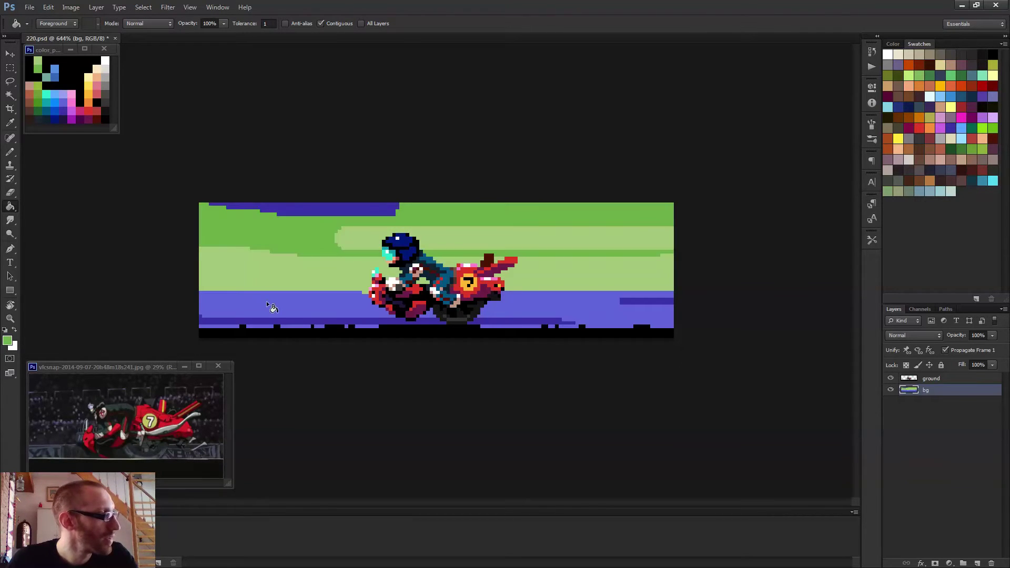
{"action": "left_click", "coordinate": [266, 301]}
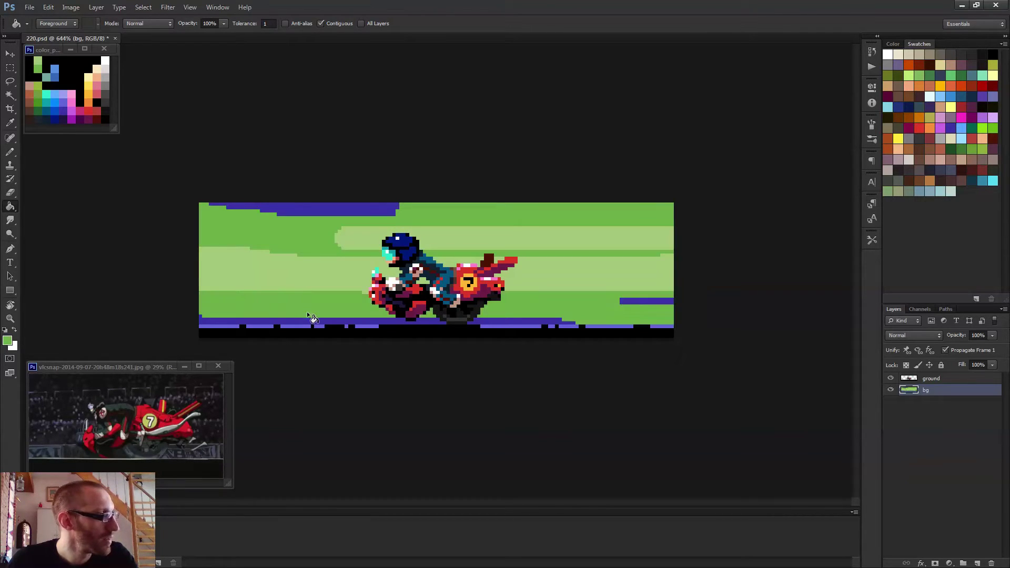
- Try filling the three indigo patches of the bg layer with the palette's dark bluish green
{"action": "left_click", "coordinate": [43, 105], "text": "alt"}
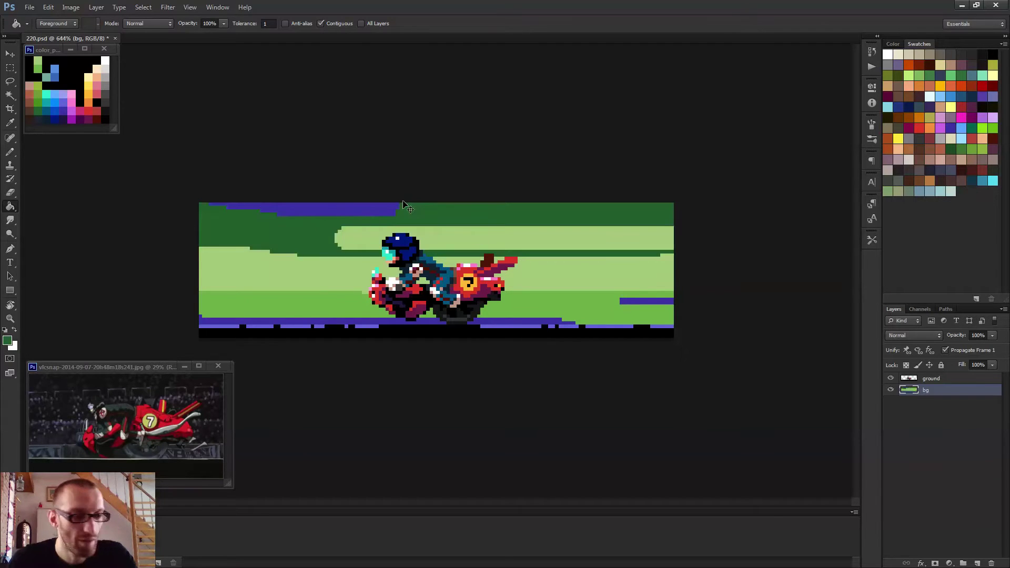
{"action": "left_click", "coordinate": [373, 209]}
{"action": "left_click", "coordinate": [652, 301]}
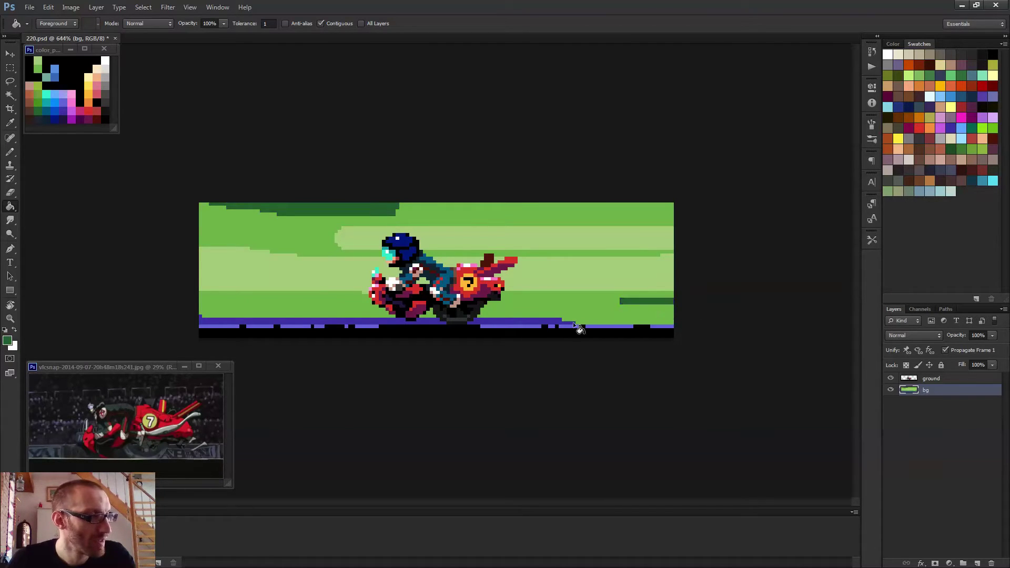
{"action": "left_click", "coordinate": [535, 318]}
{"action": "scroll", "coordinate": [623, 297], "scroll_direction": "down", "scroll_amount": 4}
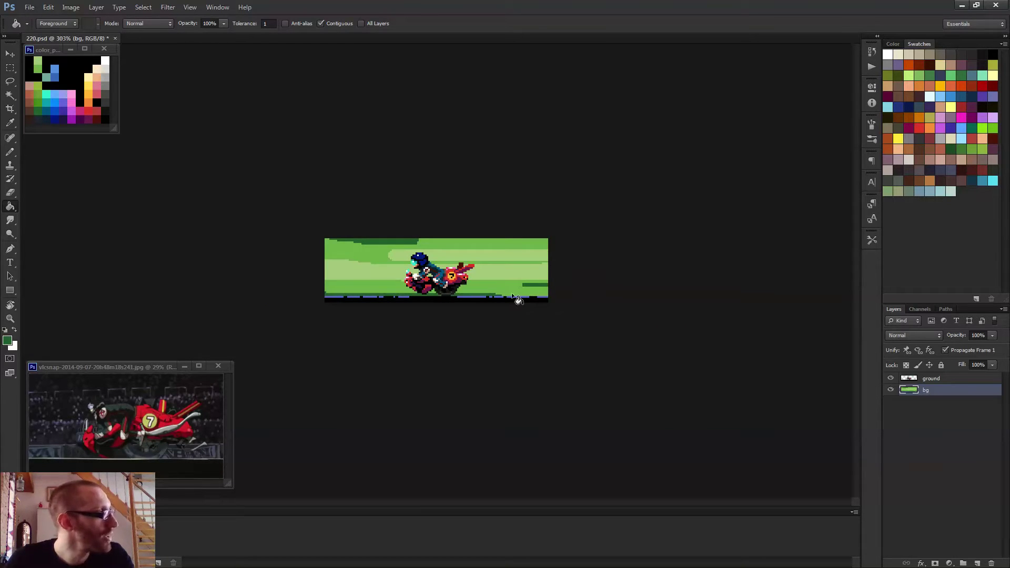
- Try recolouring the background's dark green patches with the palette's more saturated grass green
{"action": "scroll", "coordinate": [513, 295], "scroll_direction": "up", "scroll_amount": 5}
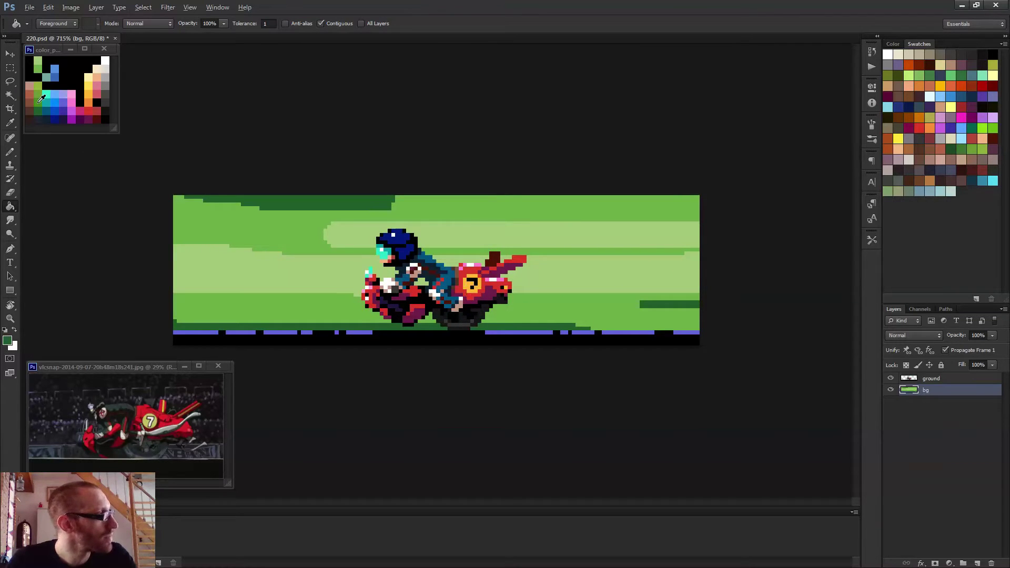
{"action": "left_click", "coordinate": [338, 209]}
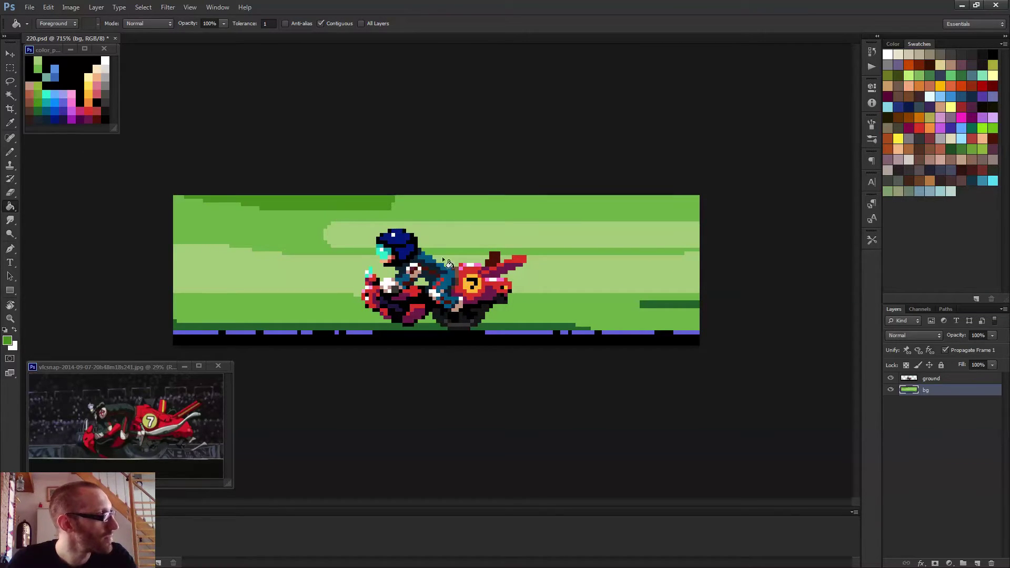
{"action": "left_click", "coordinate": [560, 325]}
{"action": "scroll", "coordinate": [597, 339], "scroll_direction": "down", "scroll_amount": 5}
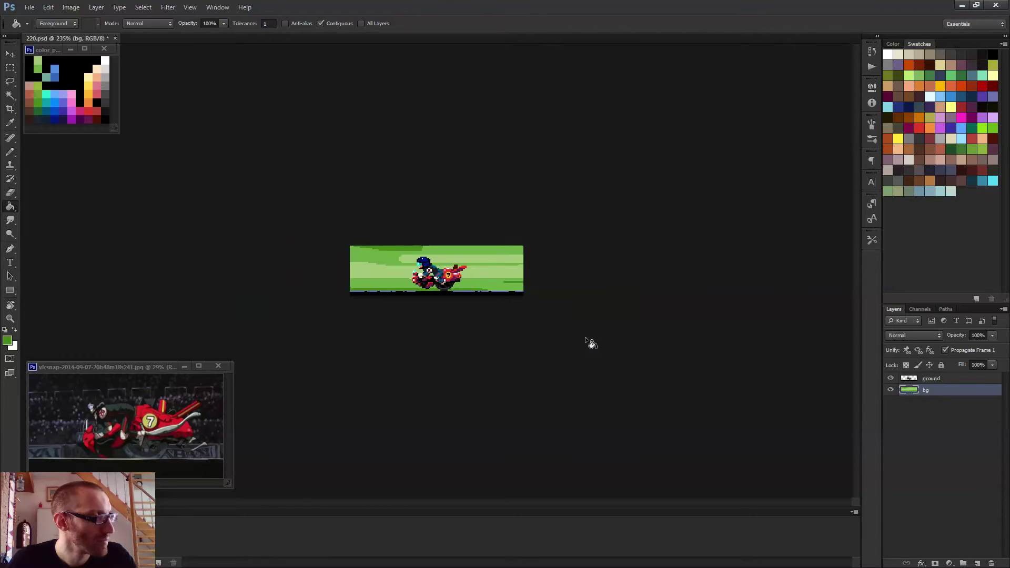
{"action": "scroll", "coordinate": [553, 336], "scroll_direction": "up", "scroll_amount": 4}
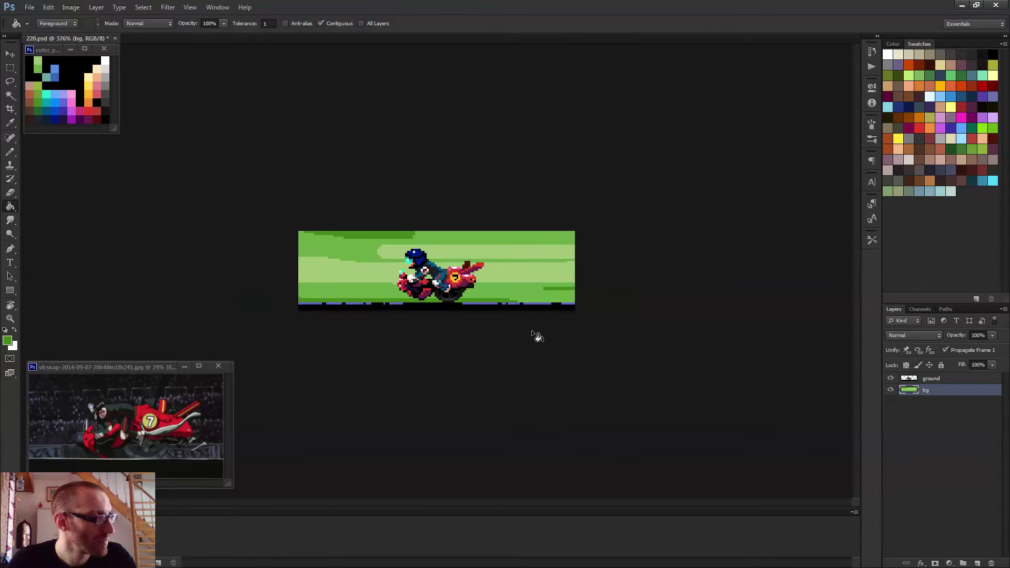
- Fill the darkest patches of the bg layer with the palette's very dark navy
{"action": "left_click", "coordinate": [48, 117], "text": "alt"}
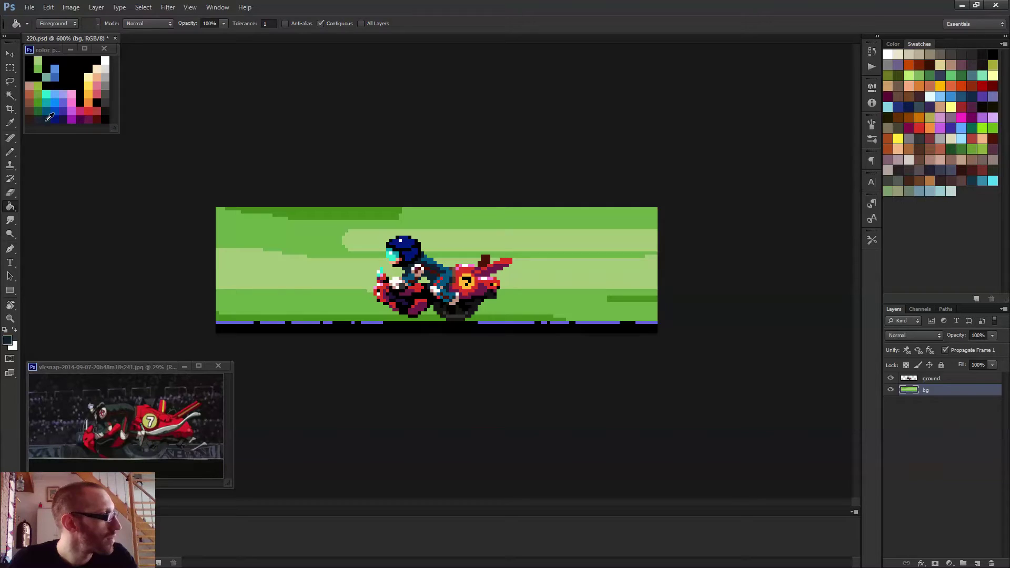
{"action": "left_click", "coordinate": [306, 317]}
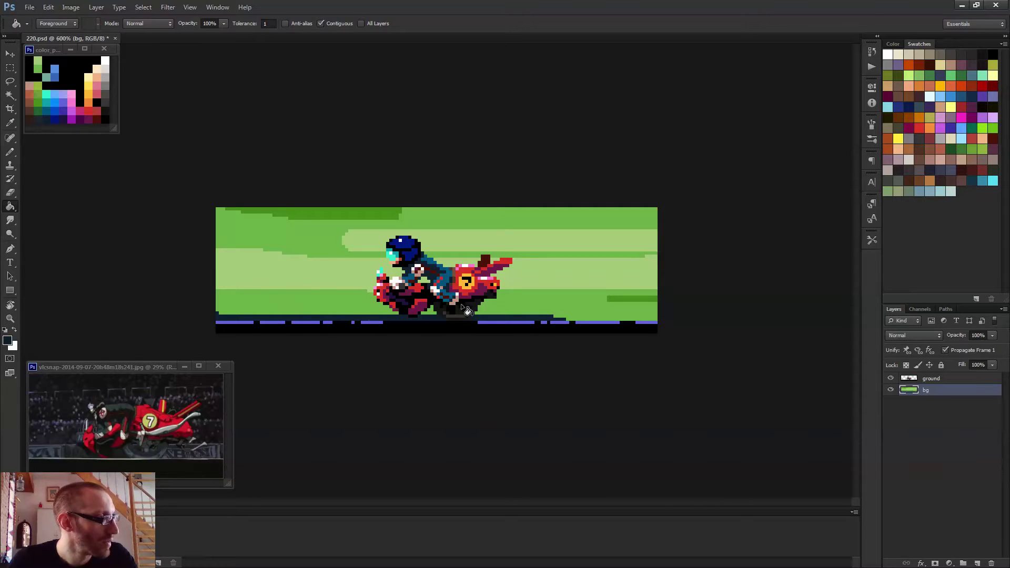
{"action": "left_click", "coordinate": [362, 214]}
- Fill the medium green areas above and below the background streaks with the palette's dark teal blue
{"action": "left_click", "coordinate": [52, 114], "text": "alt"}
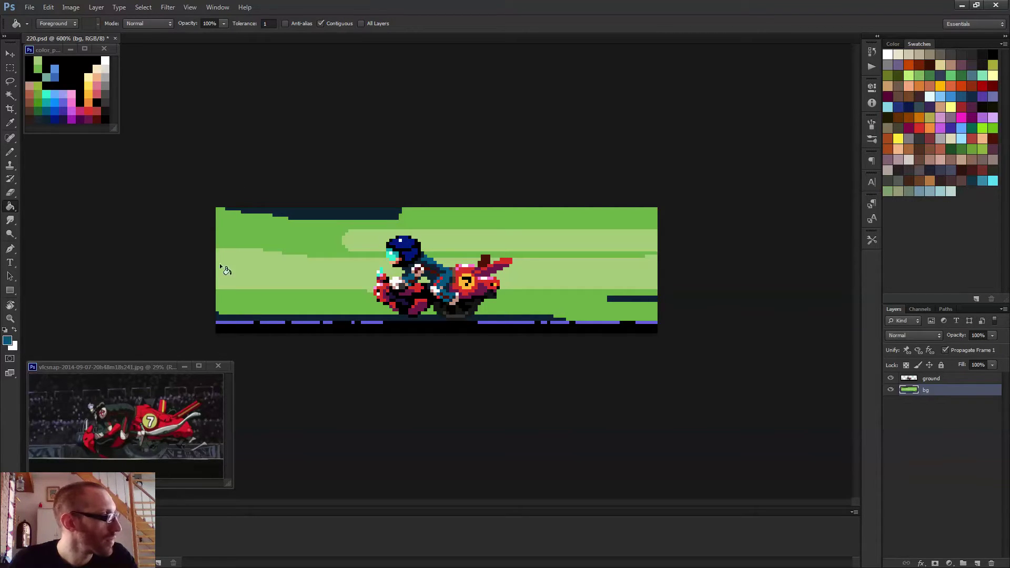
{"action": "left_click", "coordinate": [267, 302]}
{"action": "left_click", "coordinate": [288, 244]}
{"action": "scroll", "coordinate": [427, 239], "scroll_direction": "down", "scroll_amount": 4}
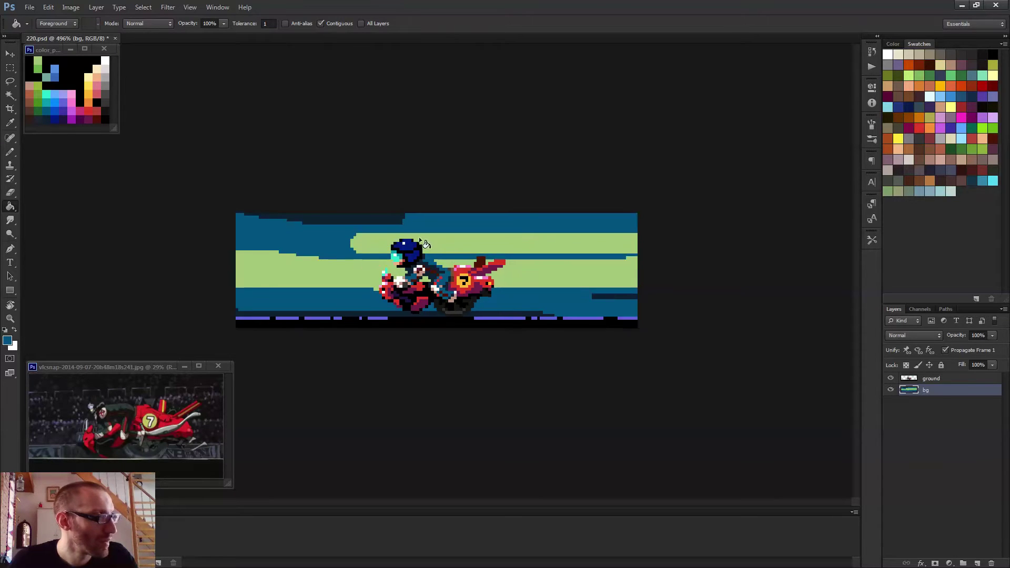
{"action": "scroll", "coordinate": [416, 239], "scroll_direction": "up", "scroll_amount": 3}
- Fill both light green streaks of the background with the palette's light blue
{"action": "left_click", "coordinate": [57, 93], "text": "alt"}
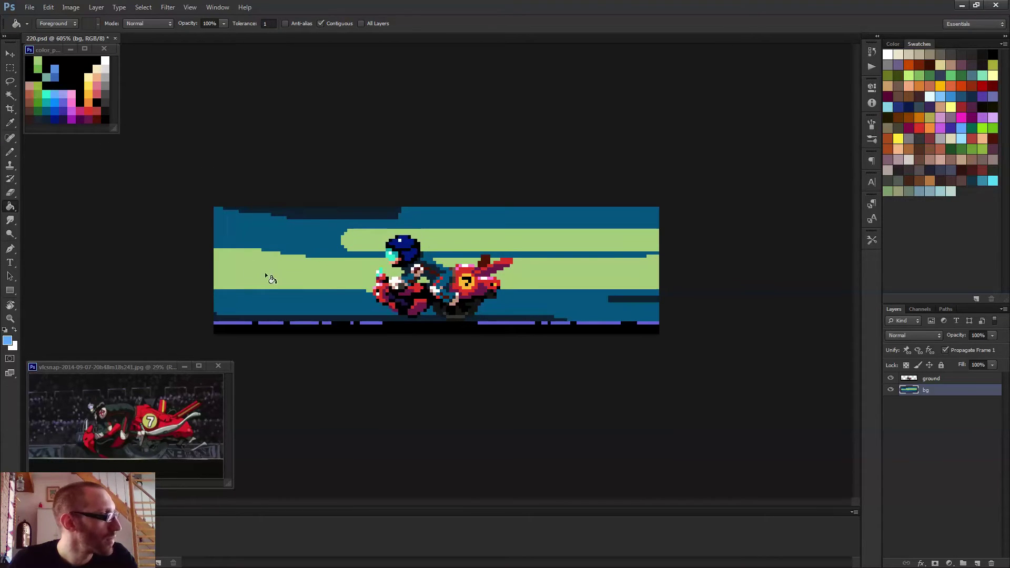
{"action": "left_click", "coordinate": [271, 279]}
{"action": "left_click", "coordinate": [365, 248]}
{"action": "scroll", "coordinate": [347, 268], "scroll_direction": "down", "scroll_amount": 3}
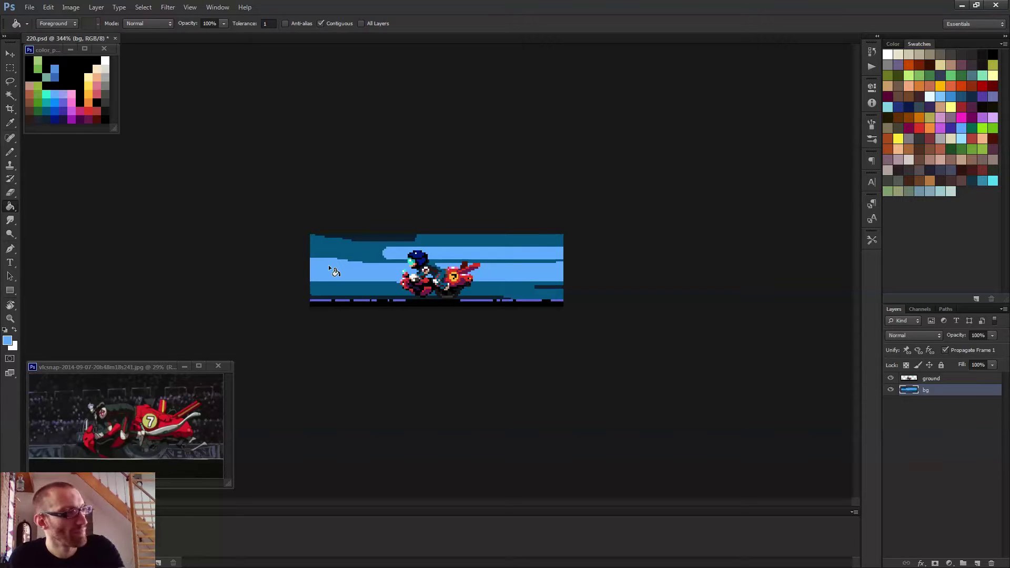
{"action": "scroll", "coordinate": [332, 265], "scroll_direction": "up", "scroll_amount": 3}
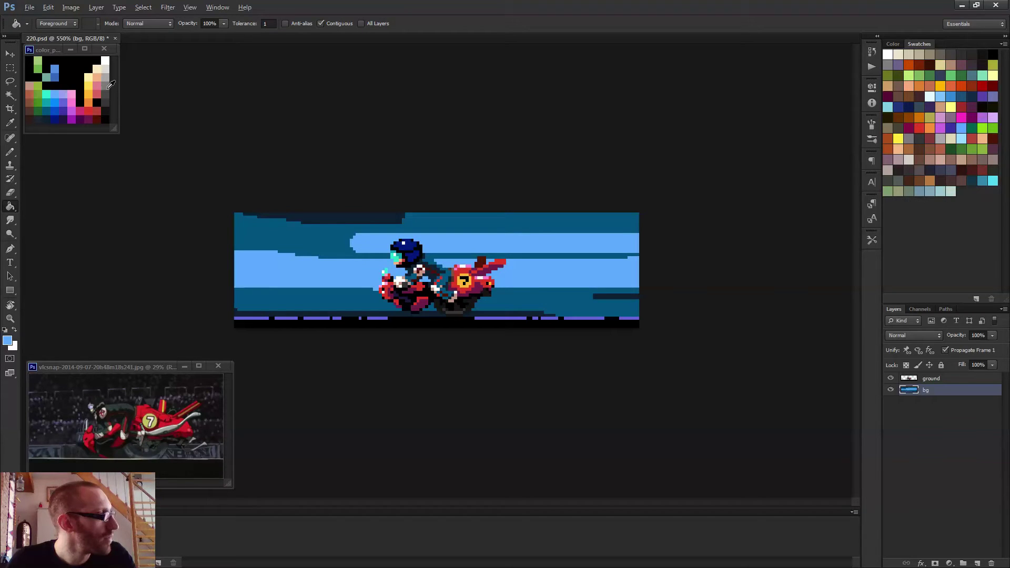
- Try medium grey on both light blue background streaks, and refill them with light blue
{"action": "left_click", "coordinate": [351, 247]}
{"action": "left_click", "coordinate": [351, 276]}
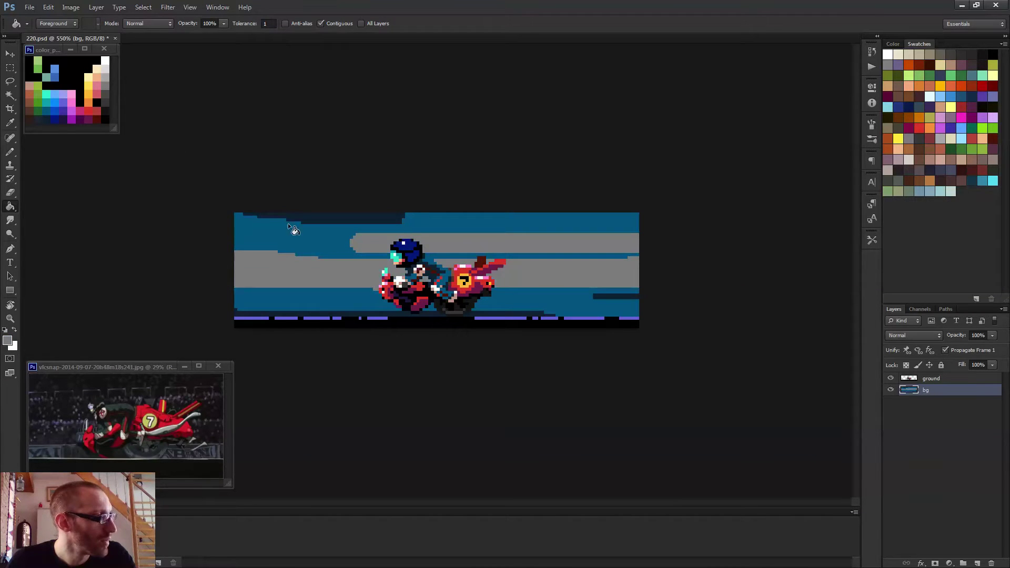
{"action": "scroll", "coordinate": [292, 229], "scroll_direction": "down", "scroll_amount": 3}
{"action": "scroll", "coordinate": [183, 189], "scroll_direction": "up", "scroll_amount": 3}
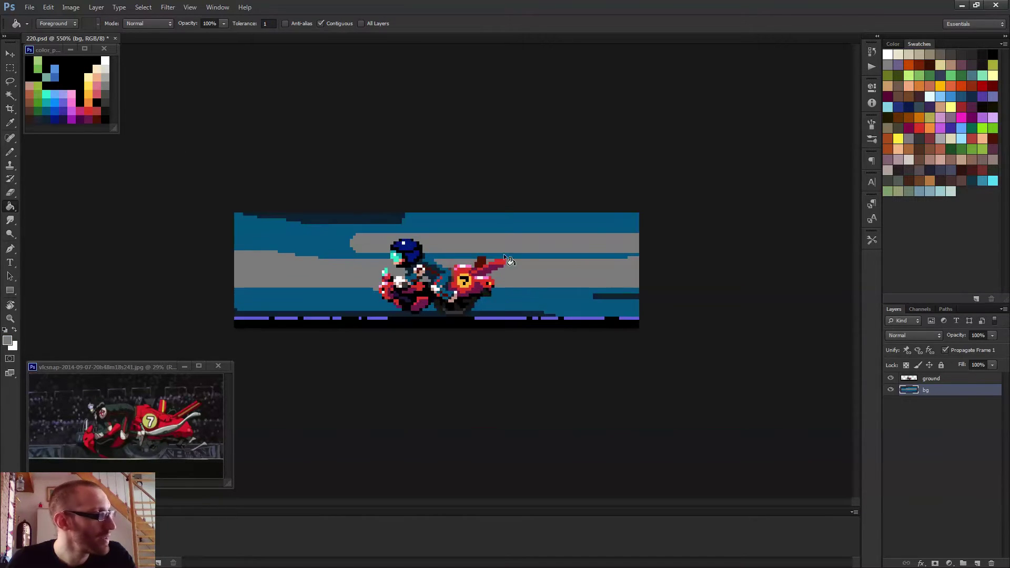
{"action": "left_click", "coordinate": [59, 91], "text": "alt"}
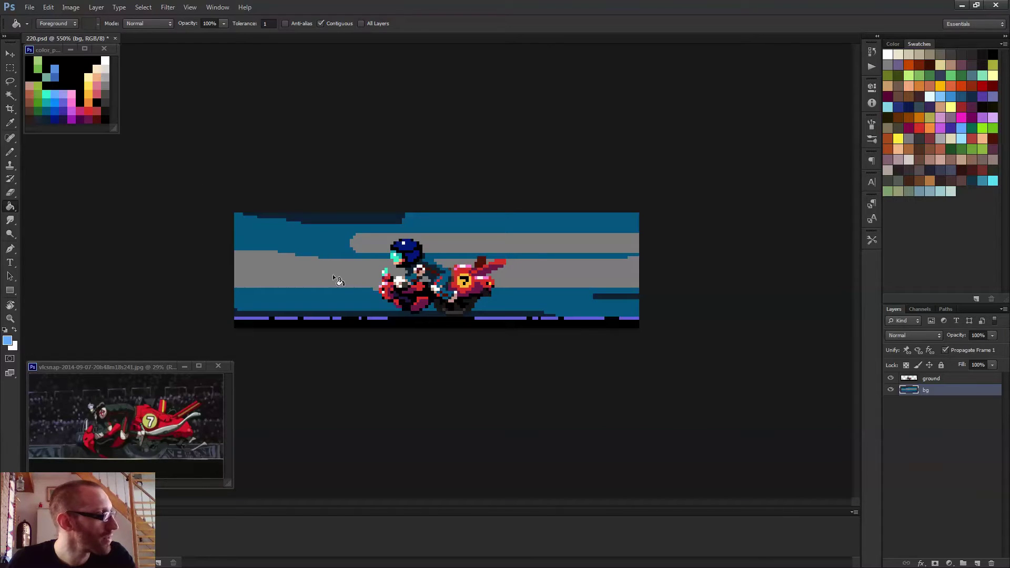
{"action": "left_click", "coordinate": [332, 274]}
{"action": "left_click", "coordinate": [360, 242]}
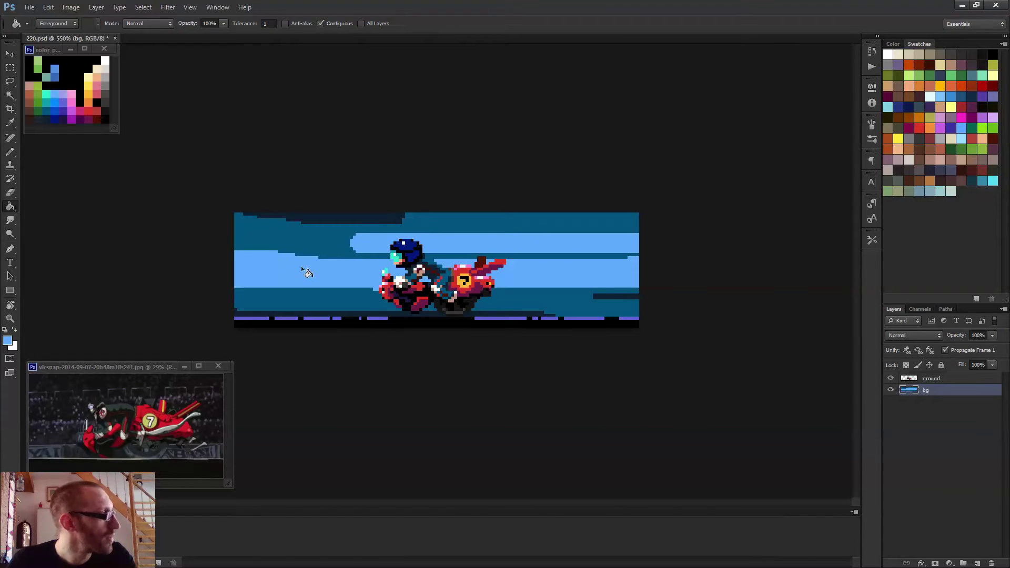
- Try the palette's lilac on the background streaks, and return them to light blue
{"action": "left_click", "coordinate": [65, 93], "text": "alt"}
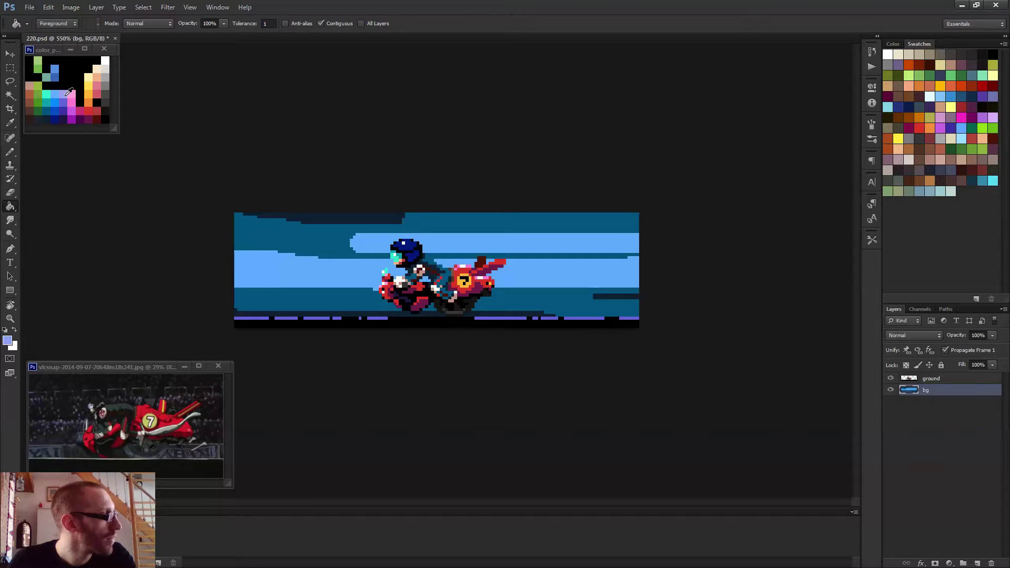
{"action": "left_click", "coordinate": [341, 282]}
{"action": "scroll", "coordinate": [375, 252], "scroll_direction": "down", "scroll_amount": 3}
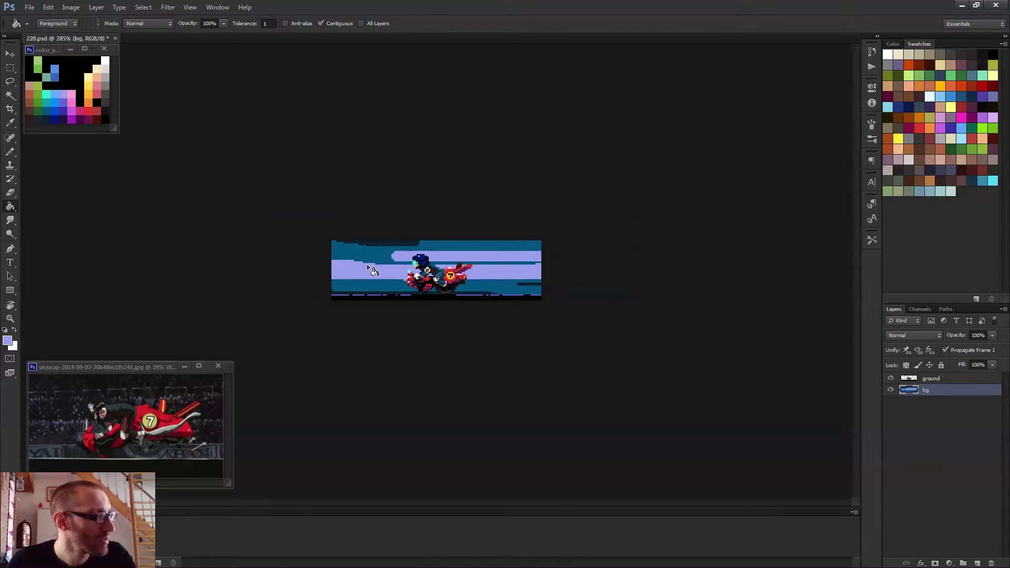
{"action": "scroll", "coordinate": [367, 264], "scroll_direction": "up", "scroll_amount": 3}
{"action": "left_click", "coordinate": [57, 90], "text": "alt"}
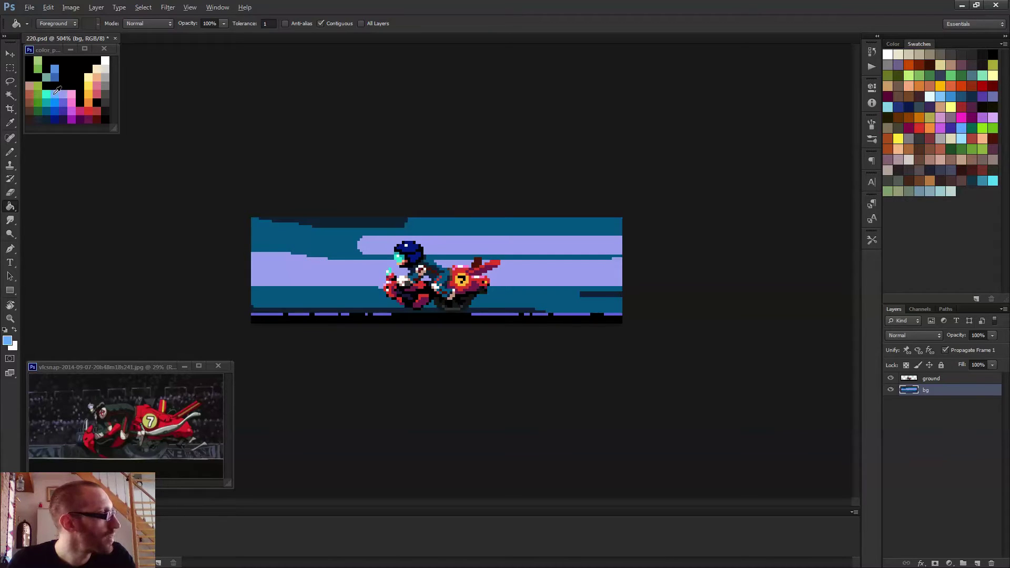
{"action": "left_click", "coordinate": [370, 251]}
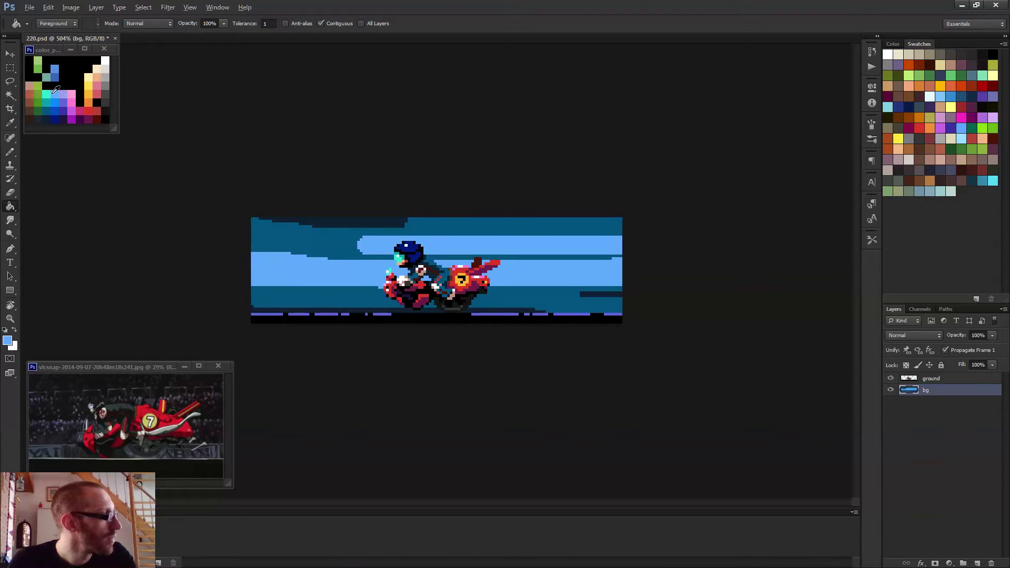
- Try filling both light blue background streaks with the palette's turquoise
{"action": "left_click", "coordinate": [47, 94], "text": "alt"}
{"action": "left_click", "coordinate": [370, 251]}
{"action": "left_click", "coordinate": [347, 271]}
{"action": "scroll", "coordinate": [436, 270], "scroll_direction": "down", "scroll_amount": 3}
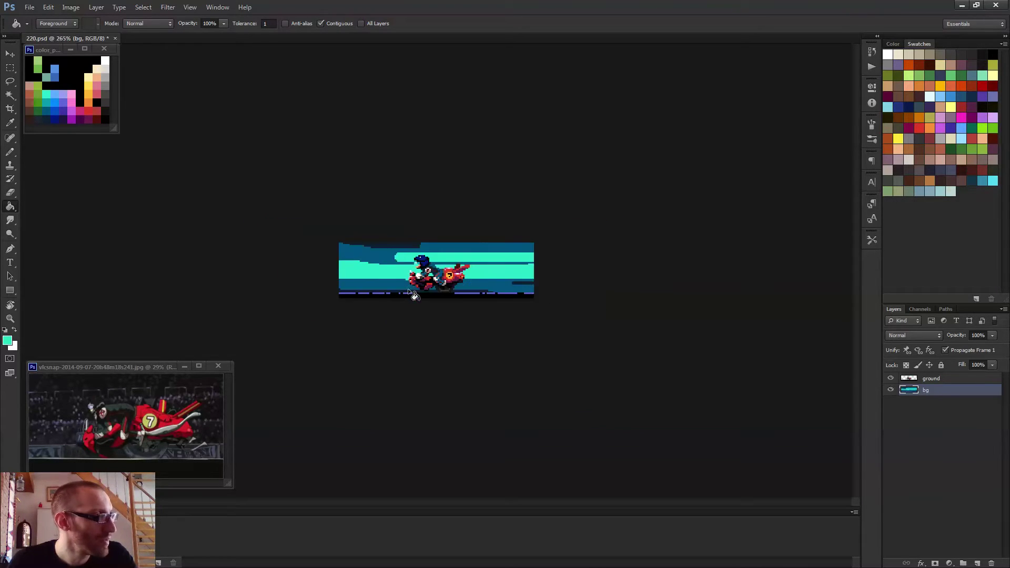
{"action": "scroll", "coordinate": [414, 295], "scroll_direction": "up", "scroll_amount": 5}
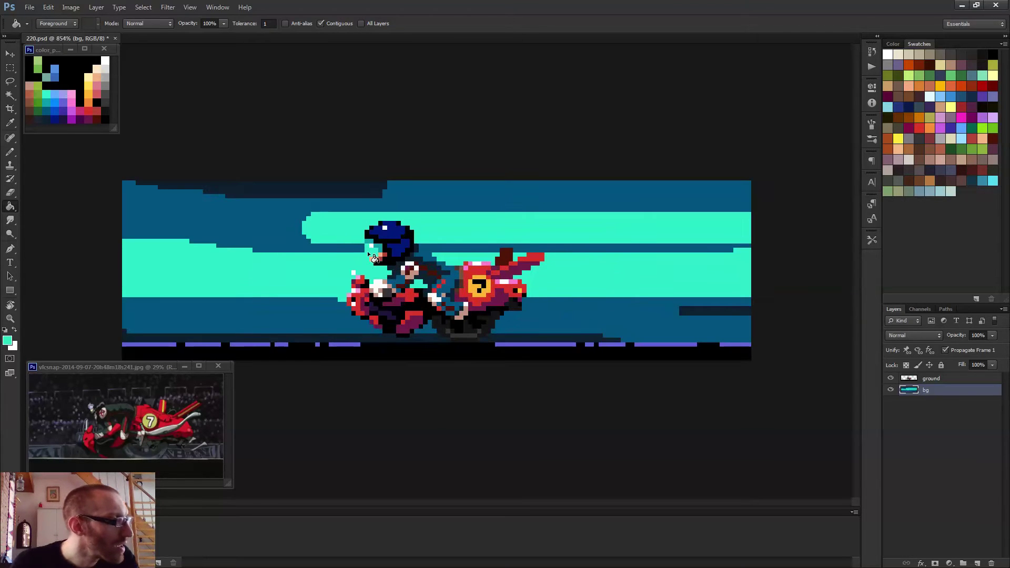
- Undo both turquoise fills on the background streaks
{"action": "key", "text": "ctrl+alt+z"}
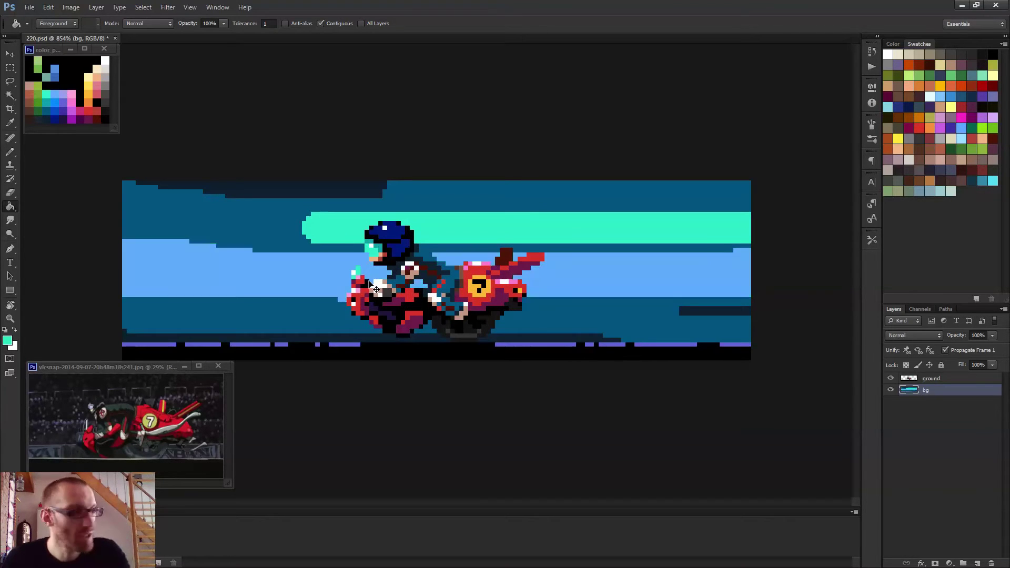
{"action": "key", "text": "ctrl+alt+z"}
{"action": "scroll", "coordinate": [416, 288], "scroll_direction": "down", "scroll_amount": 3}
{"action": "scroll", "coordinate": [415, 288], "scroll_direction": "down", "scroll_amount": 4}
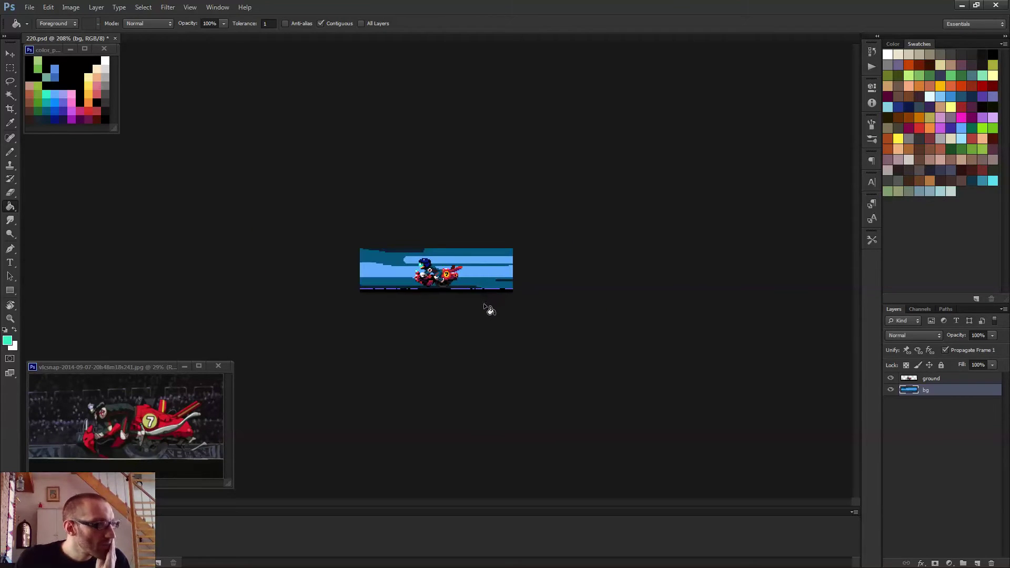
- Duplicate the bg layer and fill the copy's three darkest streaks with the palette's red
{"action": "left_click_drag", "start_coordinate": [936, 391], "coordinate": [976, 562]}
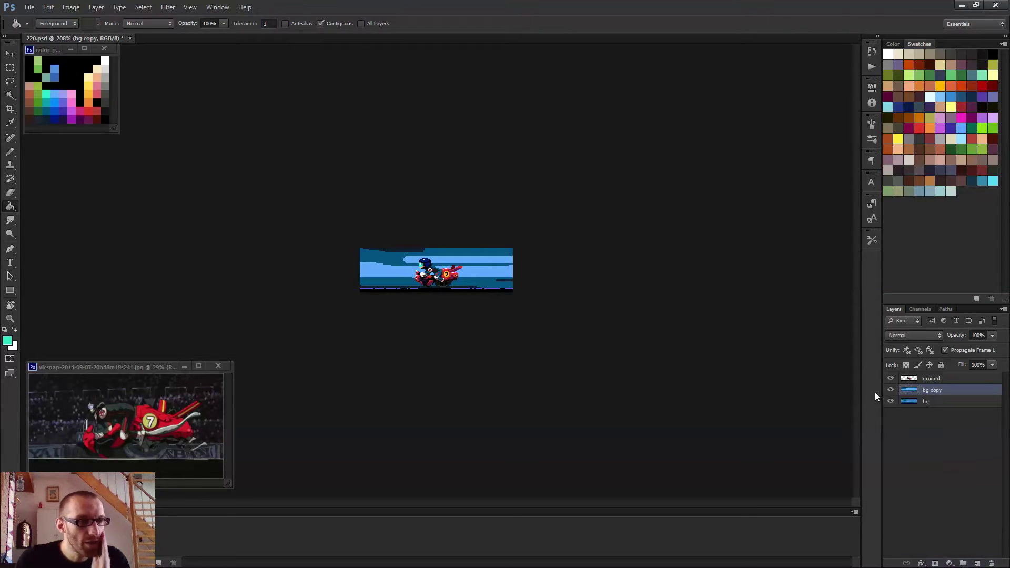
{"action": "scroll", "coordinate": [437, 273], "scroll_direction": "up", "scroll_amount": 4}
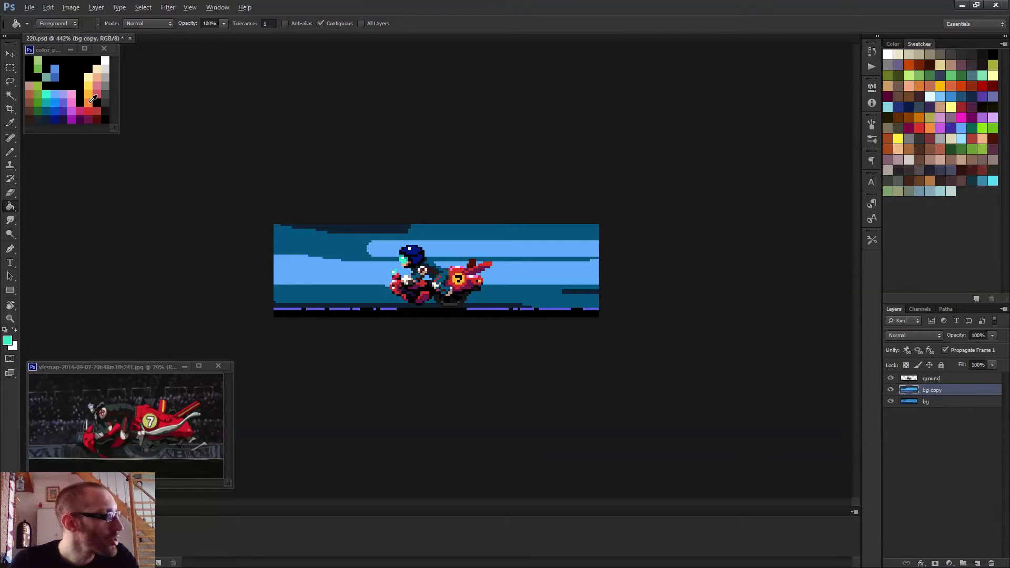
{"action": "left_click", "coordinate": [90, 101], "text": "alt"}
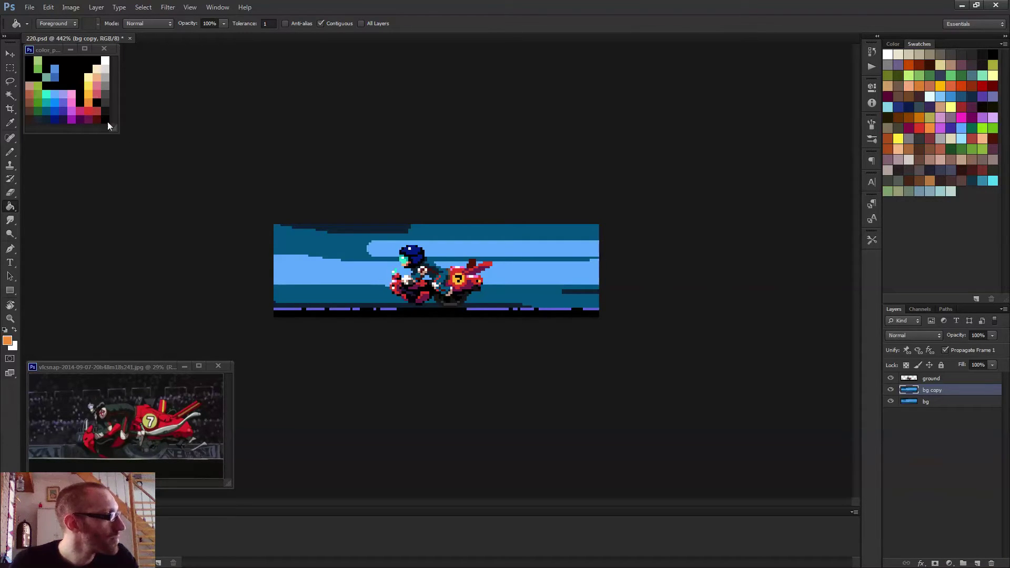
{"action": "left_click", "coordinate": [98, 113], "text": "alt"}
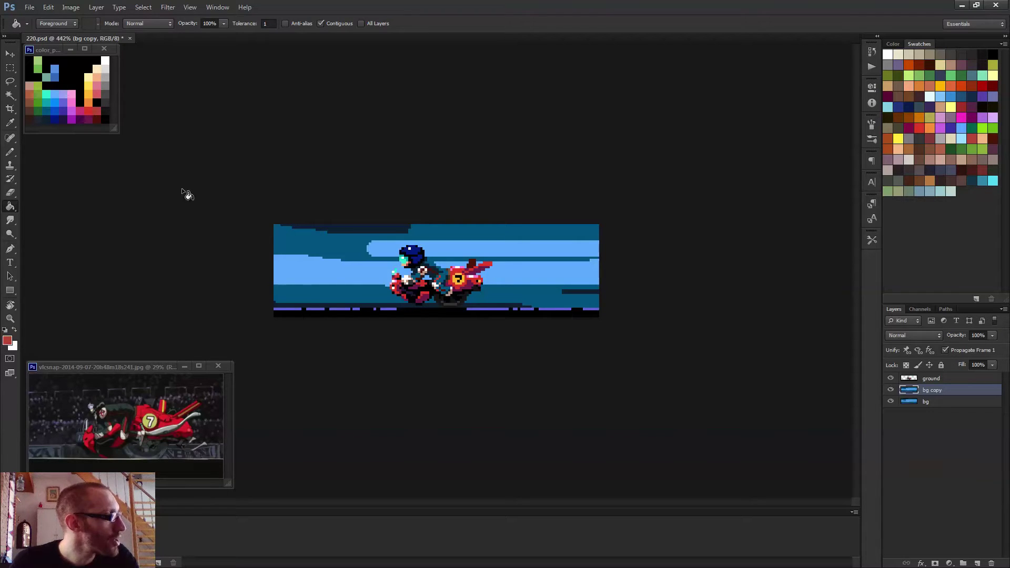
{"action": "left_click", "coordinate": [586, 291]}
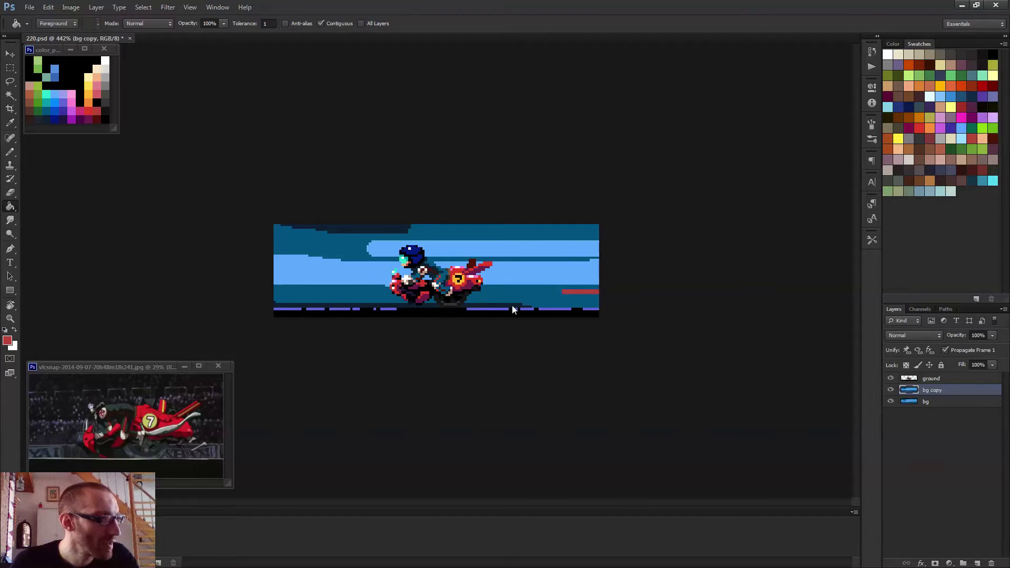
{"action": "left_click", "coordinate": [512, 305]}
{"action": "left_click", "coordinate": [383, 230]}
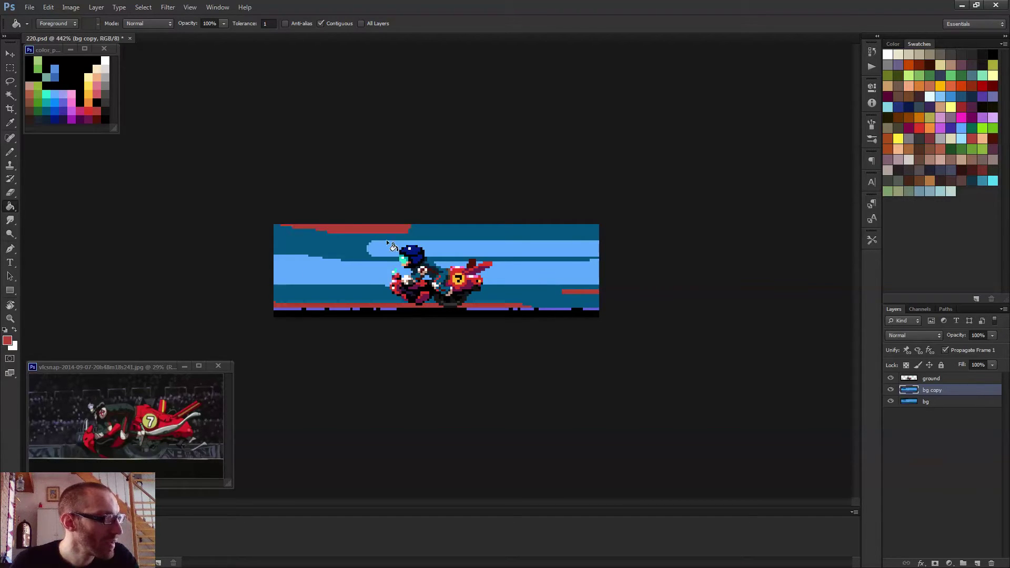
- Try the palette's orange on the teal background bands and amber on both light blue streaks
{"action": "left_click", "coordinate": [87, 101], "text": "alt"}
{"action": "left_click", "coordinate": [336, 295]}
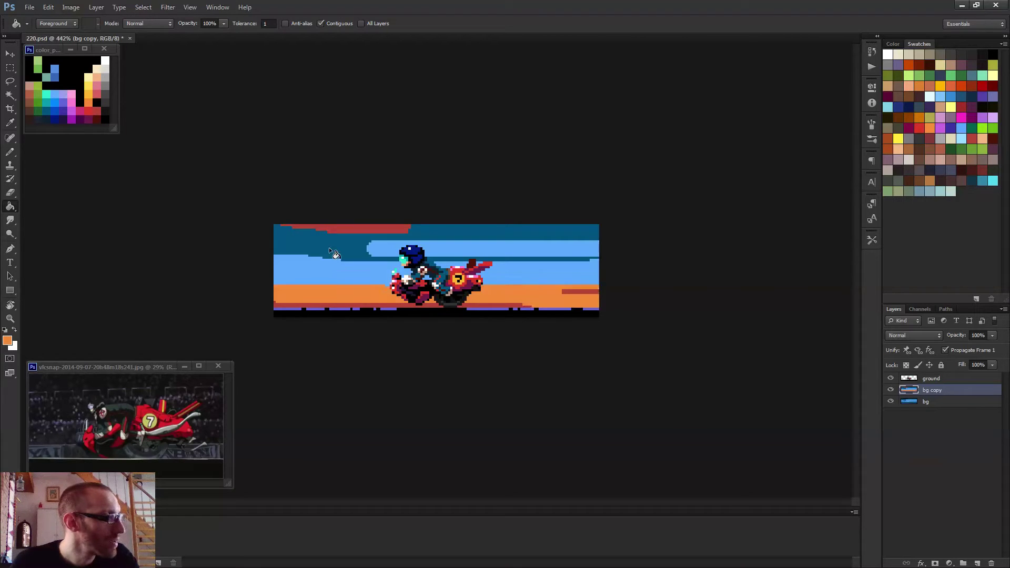
{"action": "left_click", "coordinate": [329, 248]}
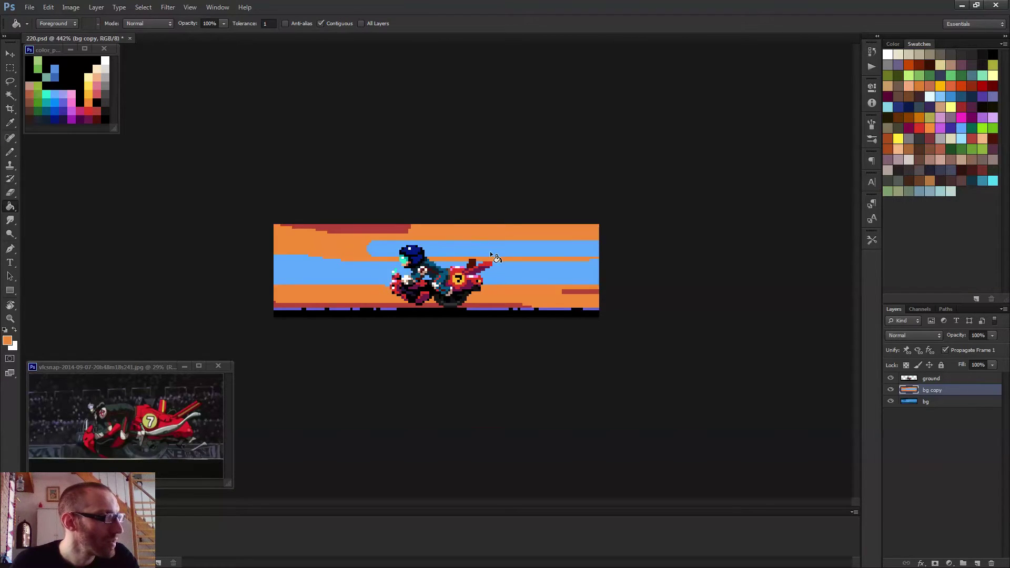
{"action": "left_click", "coordinate": [92, 93], "text": "alt"}
{"action": "left_click", "coordinate": [389, 251]}
{"action": "left_click", "coordinate": [374, 270]}
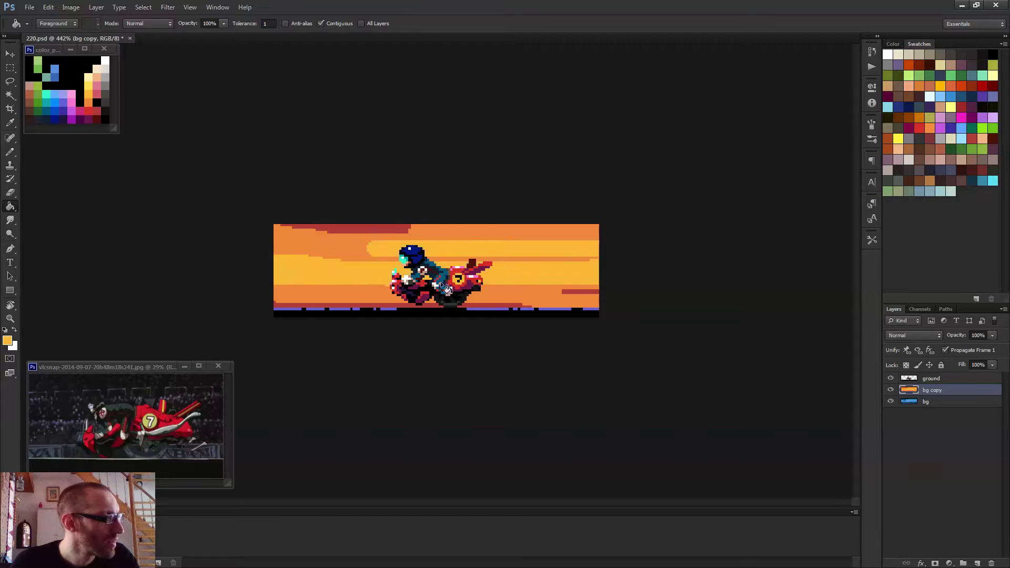
{"action": "scroll", "coordinate": [474, 289], "scroll_direction": "down", "scroll_amount": 5}
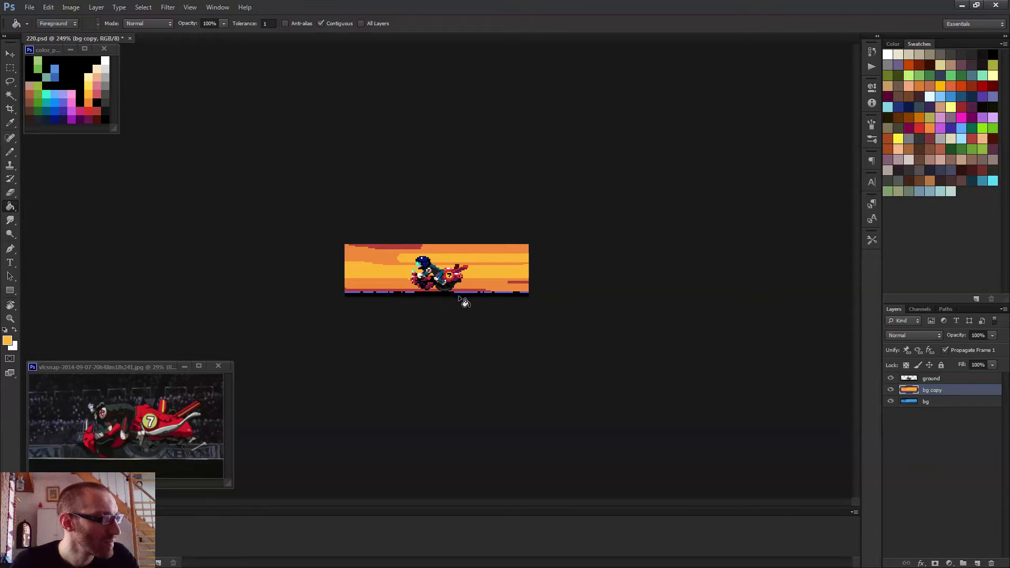
{"action": "scroll", "coordinate": [458, 302], "scroll_direction": "up", "scroll_amount": 5}
{"action": "scroll", "coordinate": [441, 301], "scroll_direction": "up", "scroll_amount": 2}
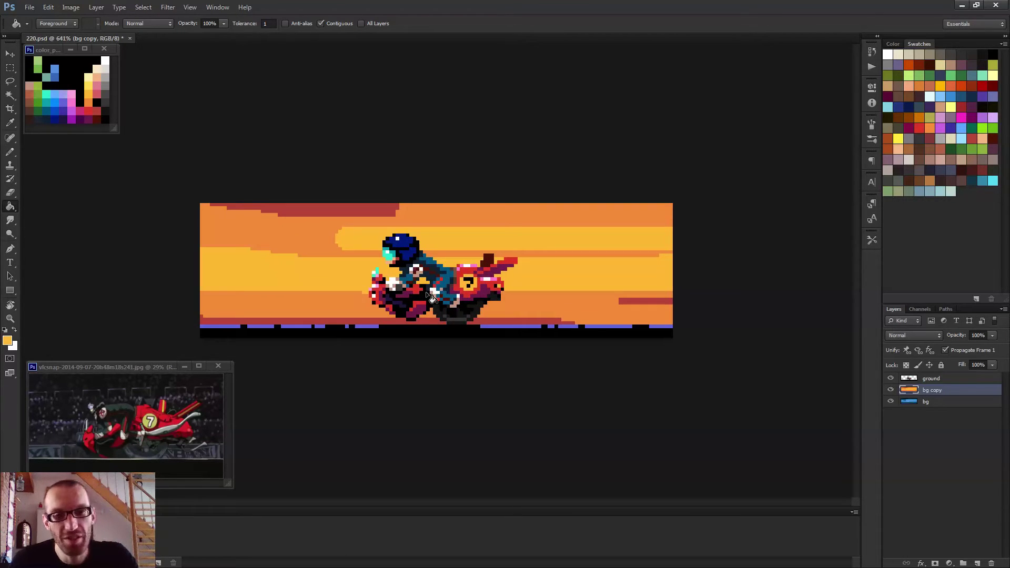
- Try yellow on the two amber streaks and amber on the surrounding orange bands
{"action": "left_click", "coordinate": [92, 83], "text": "alt"}
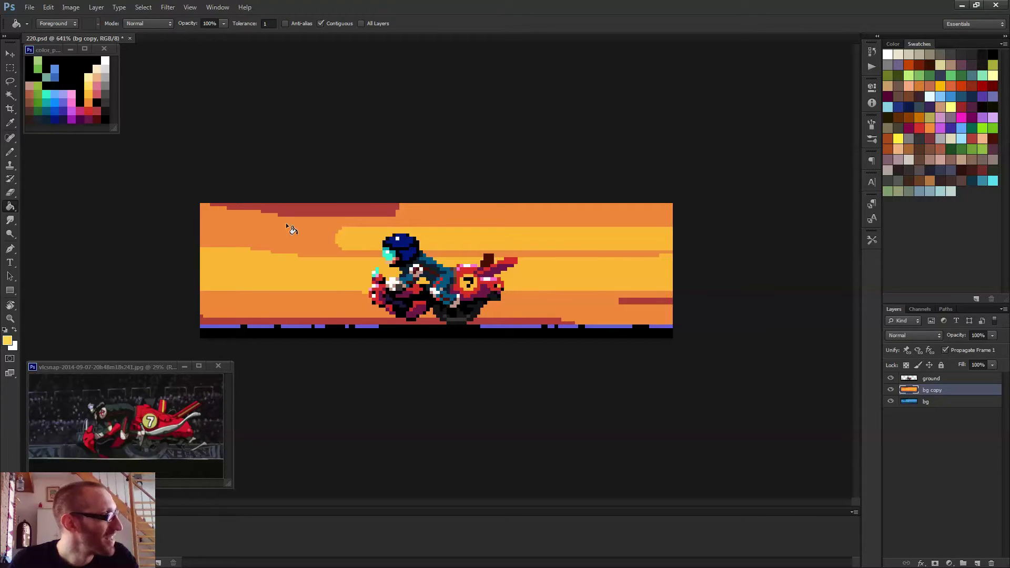
{"action": "left_click", "coordinate": [342, 239]}
{"action": "left_click", "coordinate": [334, 281]}
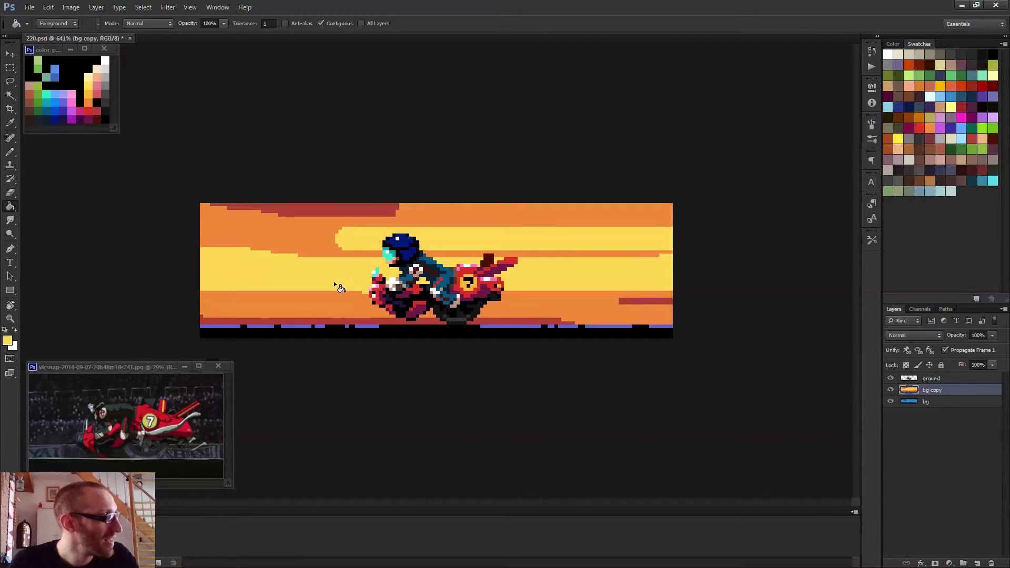
{"action": "left_click", "coordinate": [88, 89], "text": "alt"}
{"action": "left_click", "coordinate": [267, 244]}
{"action": "left_click", "coordinate": [299, 302]}
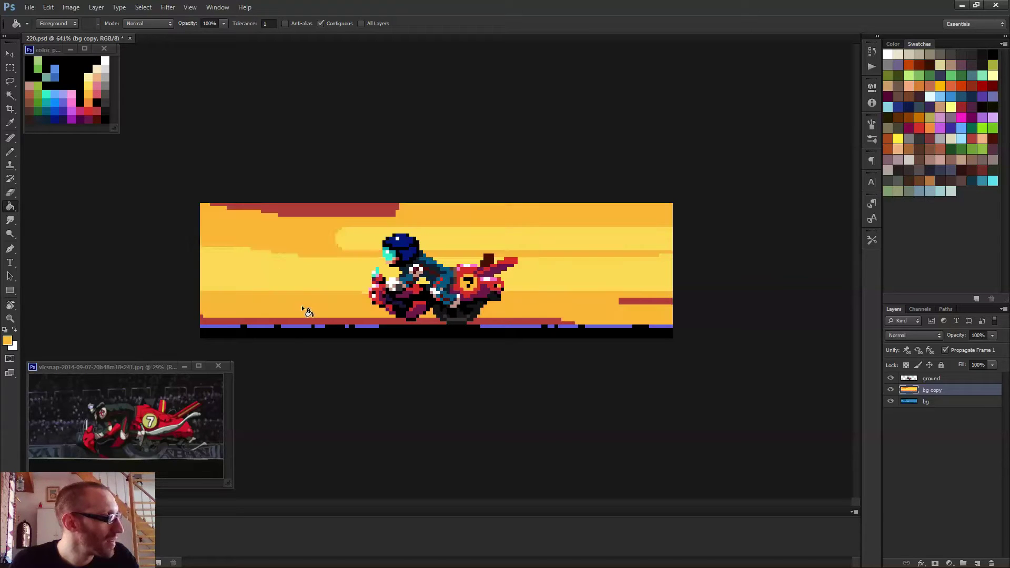
- Try the palette's pale yellow on both light background streaks
{"action": "left_click", "coordinate": [93, 72], "text": "alt"}
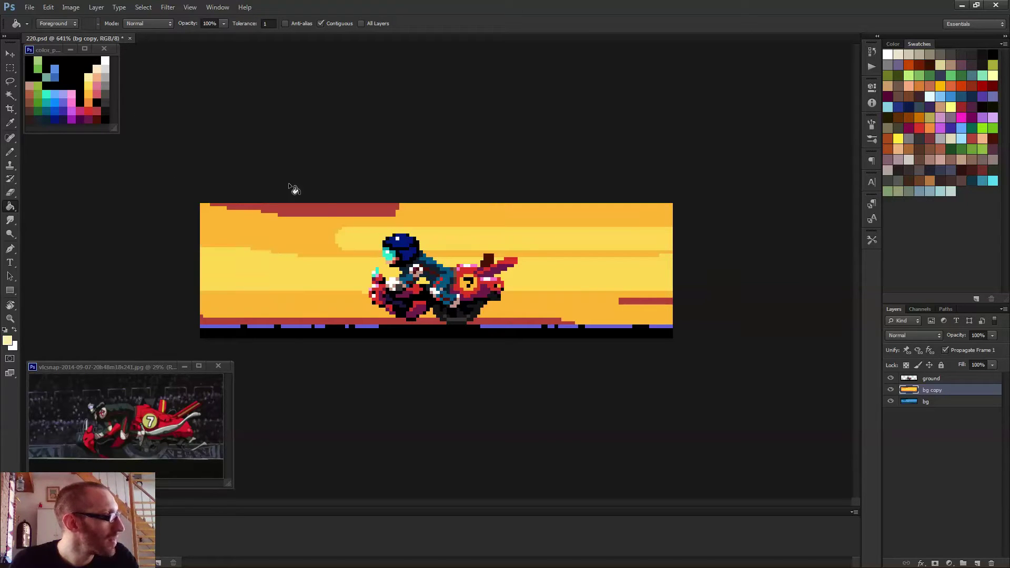
{"action": "left_click", "coordinate": [344, 235]}
{"action": "left_click", "coordinate": [322, 277]}
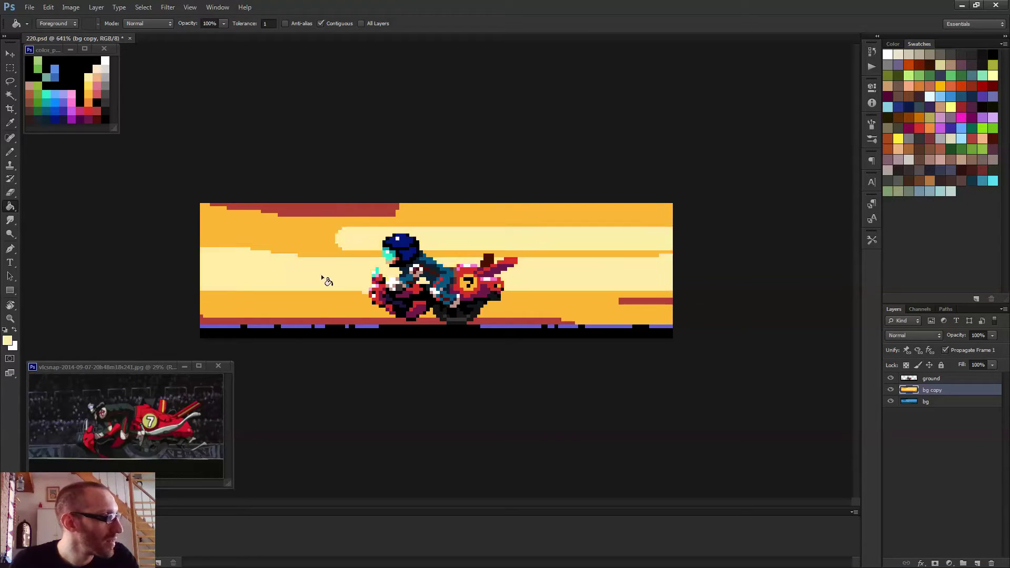
- Try the palette's orange on the three red accent streaks, and compare the copy with the original blue background
{"action": "left_click", "coordinate": [92, 102], "text": "alt"}
{"action": "left_click", "coordinate": [317, 209]}
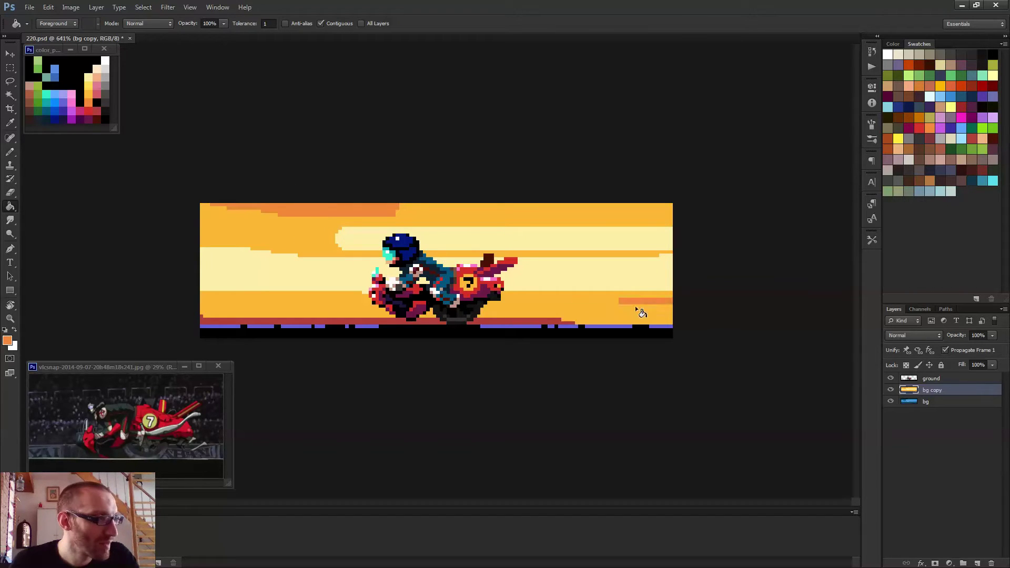
{"action": "left_click", "coordinate": [547, 321]}
{"action": "scroll", "coordinate": [587, 291], "scroll_direction": "down", "scroll_amount": 3}
{"action": "scroll", "coordinate": [587, 292], "scroll_direction": "down", "scroll_amount": 3}
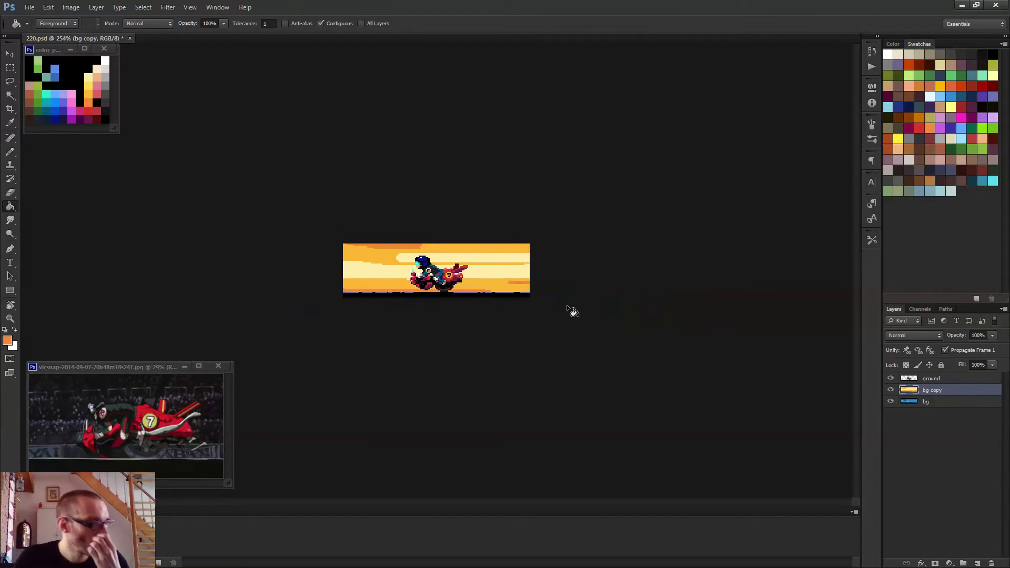
{"action": "left_click", "coordinate": [890, 390]}
{"action": "left_click", "coordinate": [890, 390]}
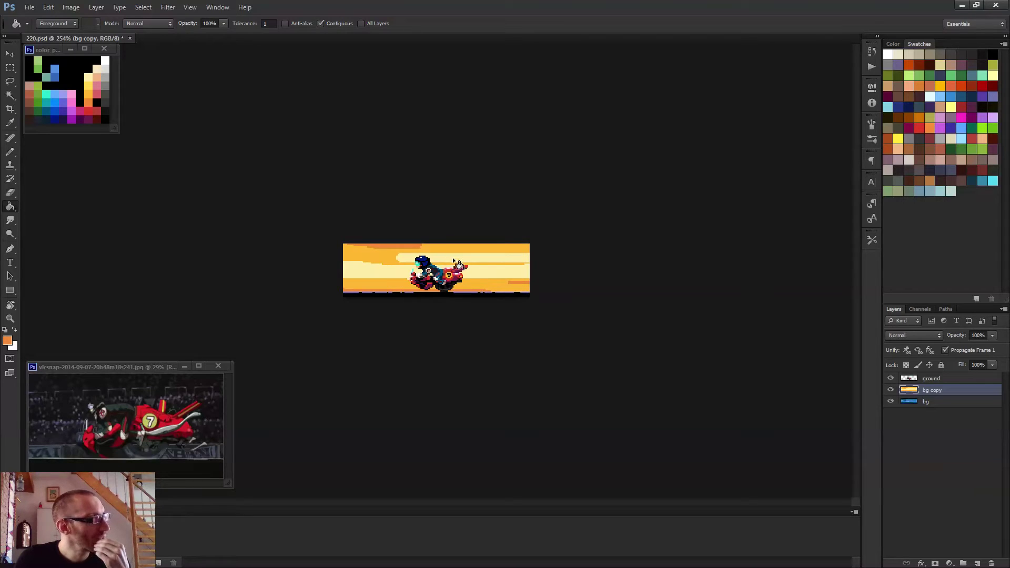
- Fill the three orange accent streaks with the palette's dark brown
{"action": "scroll", "coordinate": [446, 258], "scroll_direction": "up", "scroll_amount": 4}
{"action": "scroll", "coordinate": [426, 264], "scroll_direction": "up", "scroll_amount": 1}
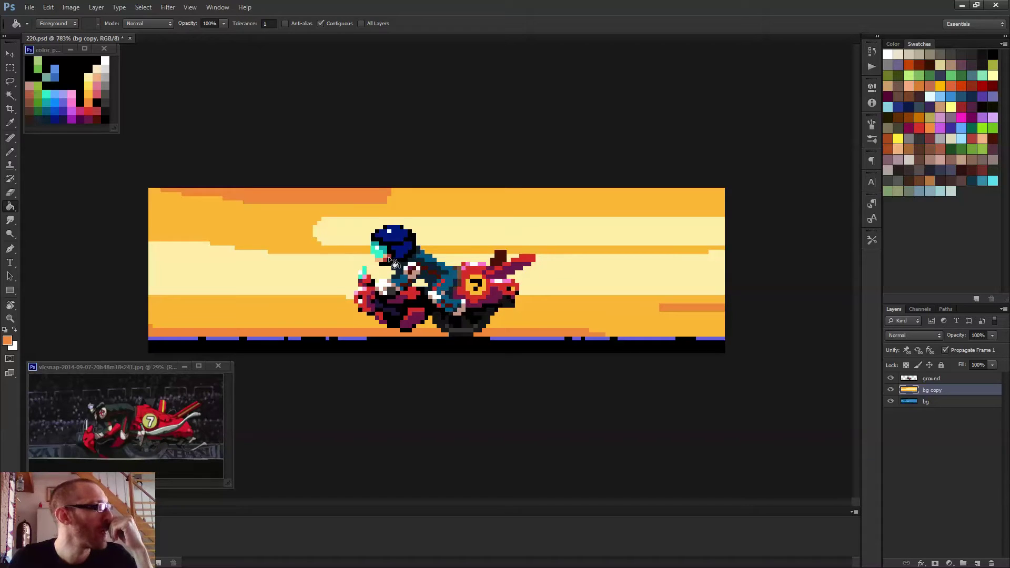
{"action": "left_click", "coordinate": [32, 117], "text": "alt"}
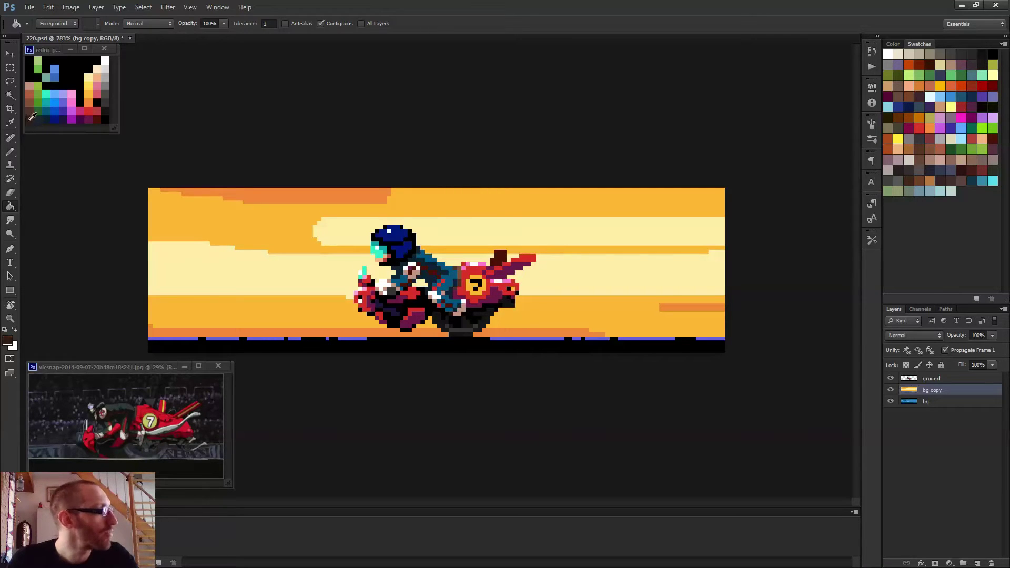
{"action": "left_click", "coordinate": [680, 309]}
{"action": "left_click", "coordinate": [588, 334]}
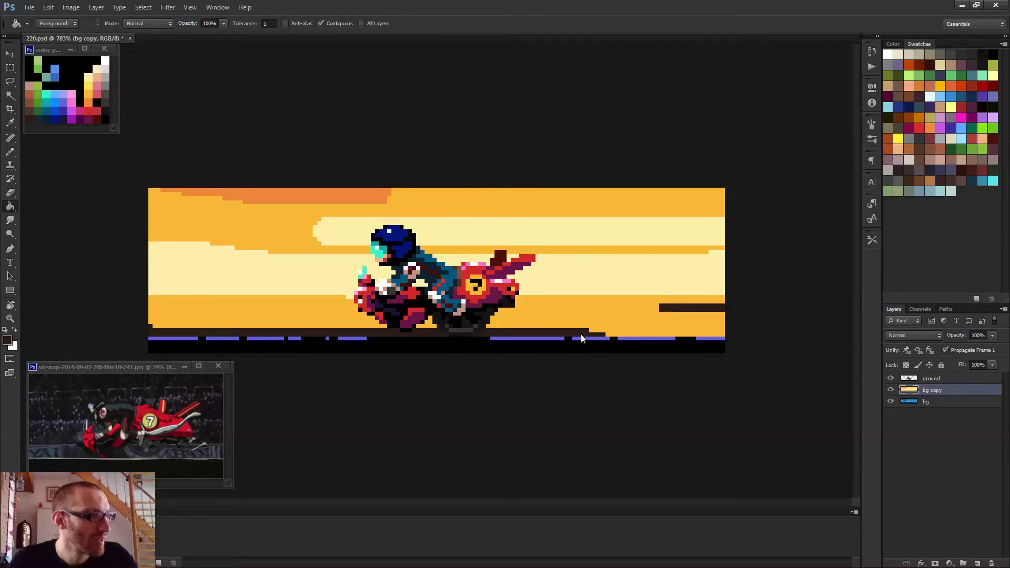
{"action": "left_click", "coordinate": [346, 198]}
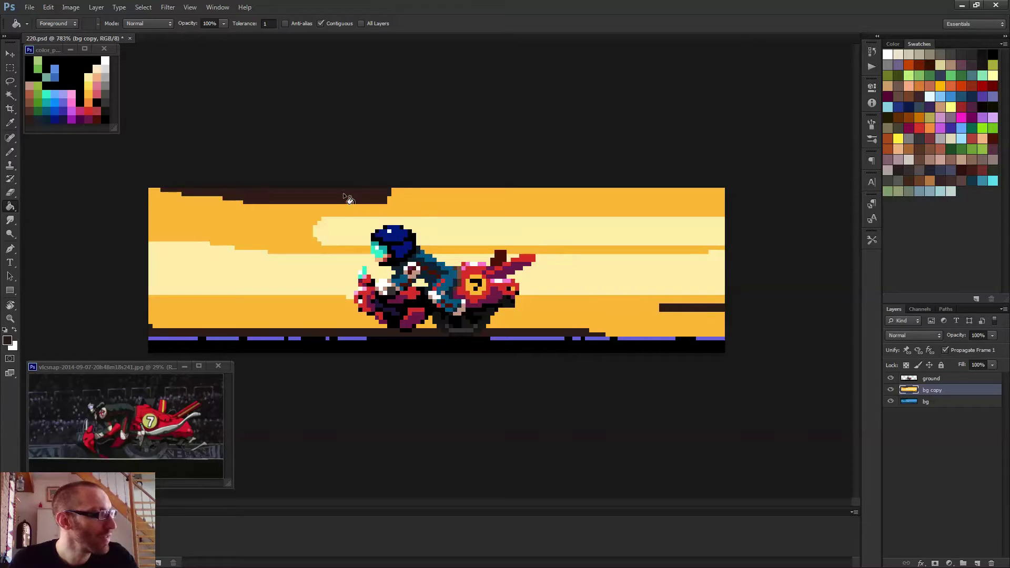
- Fill the amber background bands with the palette's medium brown, and compare the copy with the original blue background
{"action": "left_click", "coordinate": [30, 99], "text": "alt"}
{"action": "left_click", "coordinate": [236, 317]}
{"action": "left_click", "coordinate": [258, 256]}
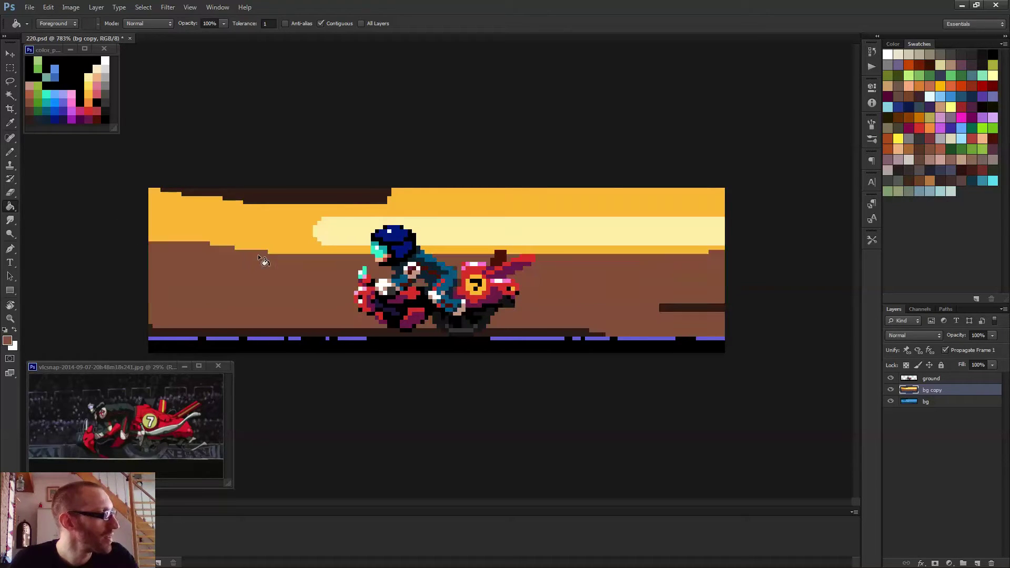
{"action": "key", "text": "ctrl+z"}
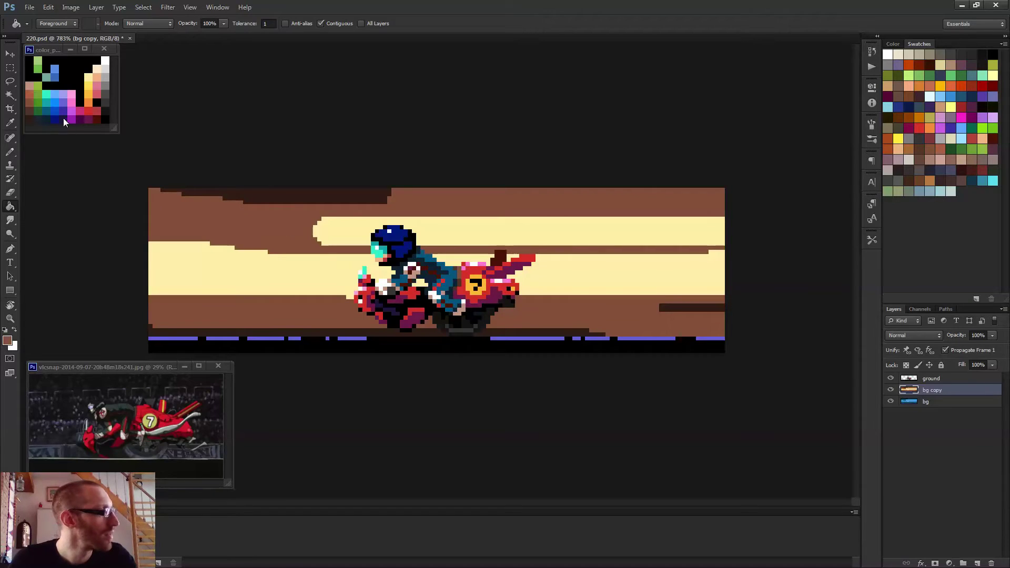
{"action": "scroll", "coordinate": [229, 200], "scroll_direction": "down", "scroll_amount": 5}
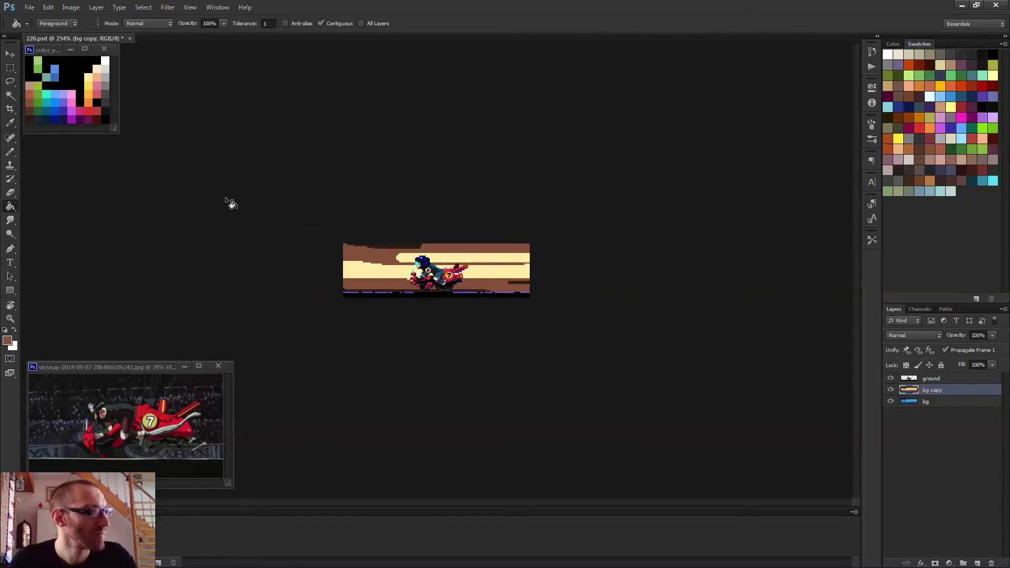
{"action": "left_click", "coordinate": [892, 390]}
{"action": "left_click", "coordinate": [892, 390]}
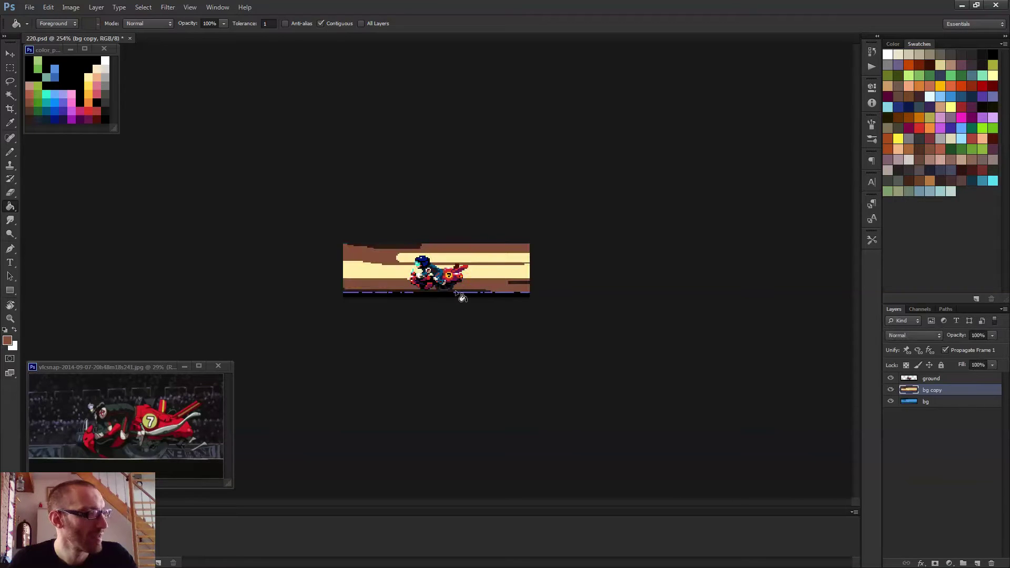
- Try the palette's dusty pink on both pale yellow background streaks
{"action": "scroll", "coordinate": [412, 284], "scroll_direction": "up", "scroll_amount": 2}
{"action": "scroll", "coordinate": [411, 284], "scroll_direction": "up", "scroll_amount": 2}
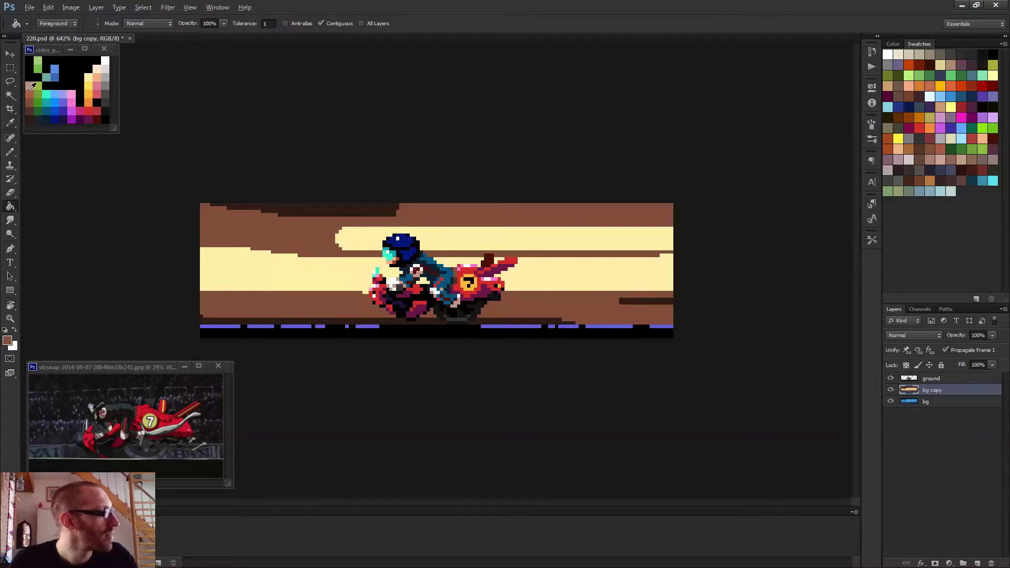
{"action": "left_click", "coordinate": [285, 273]}
{"action": "left_click", "coordinate": [361, 238]}
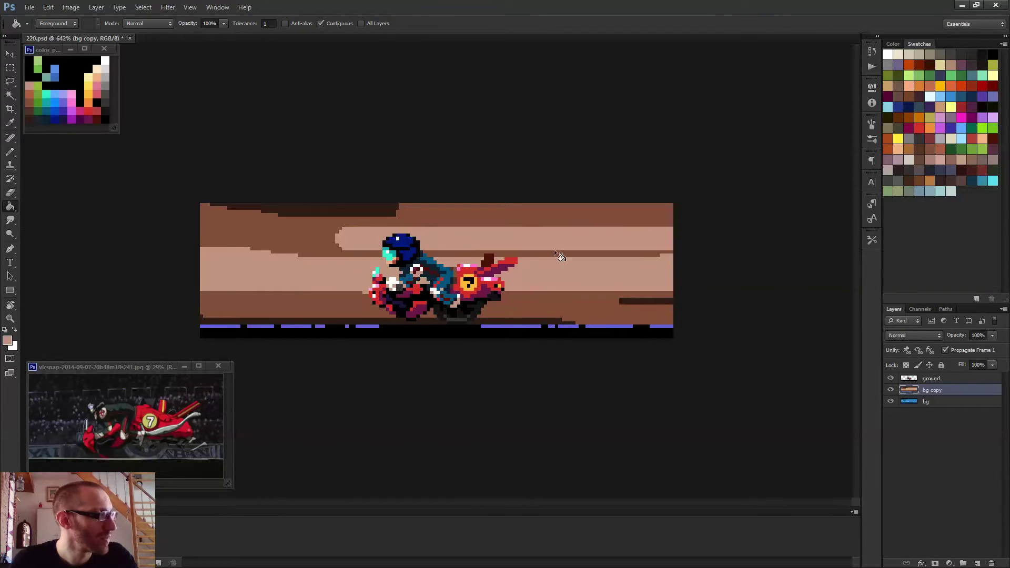
{"action": "scroll", "coordinate": [554, 250], "scroll_direction": "down", "scroll_amount": 4}
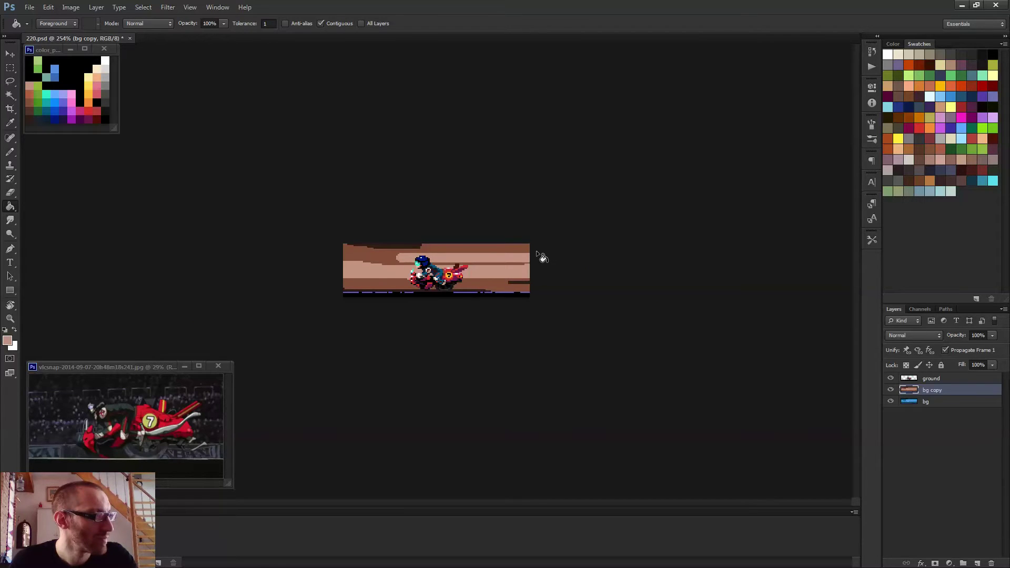
- Fill both dusty pink background streaks with the palette's yellow
{"action": "scroll", "coordinate": [498, 261], "scroll_direction": "up", "scroll_amount": 2}
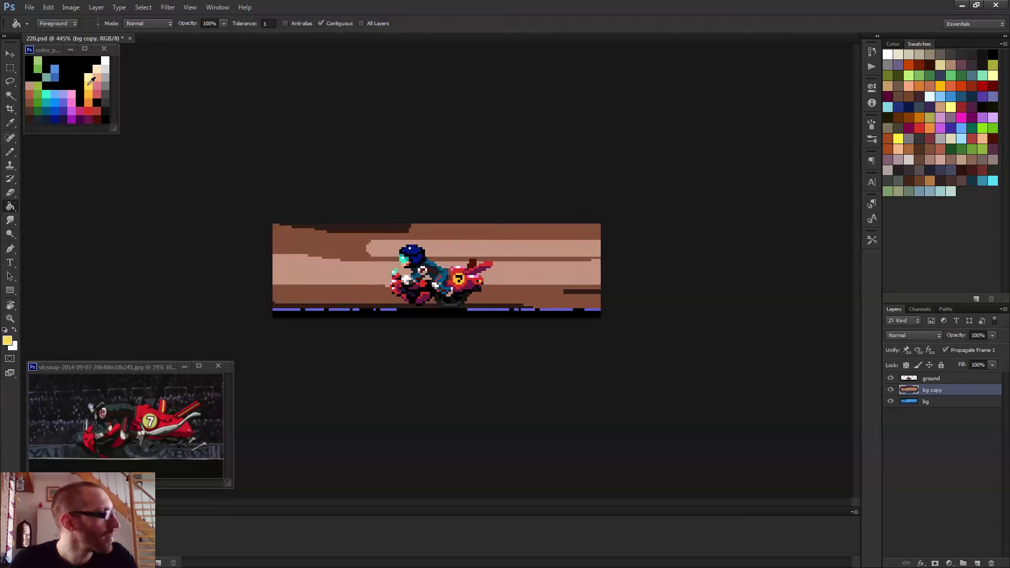
{"action": "left_click", "coordinate": [392, 254]}
{"action": "left_click", "coordinate": [372, 268]}
{"action": "scroll", "coordinate": [301, 234], "scroll_direction": "down", "scroll_amount": 2}
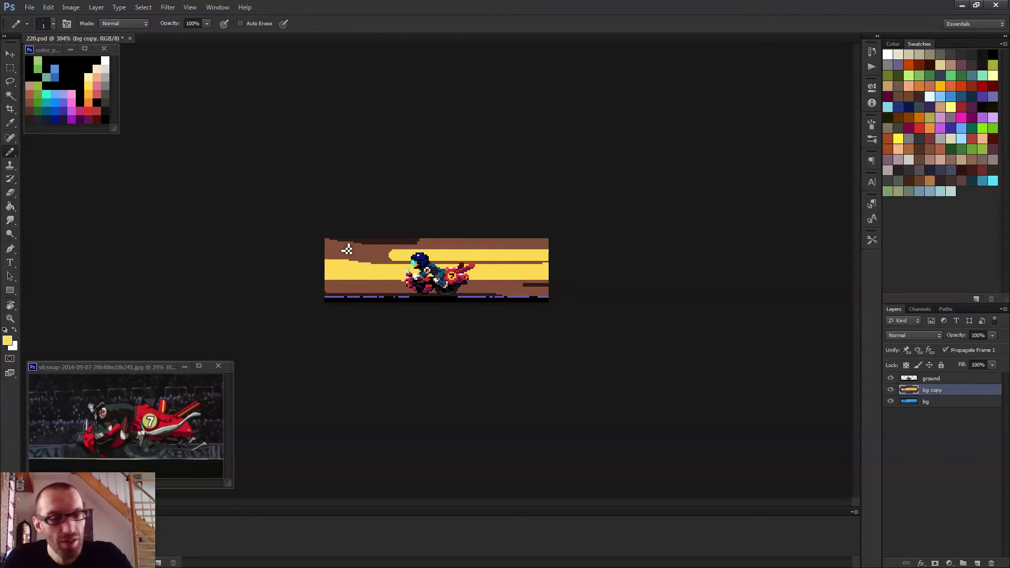
{"action": "scroll", "coordinate": [339, 239], "scroll_direction": "up", "scroll_amount": 2}
{"action": "scroll", "coordinate": [340, 267], "scroll_direction": "up", "scroll_amount": 1}
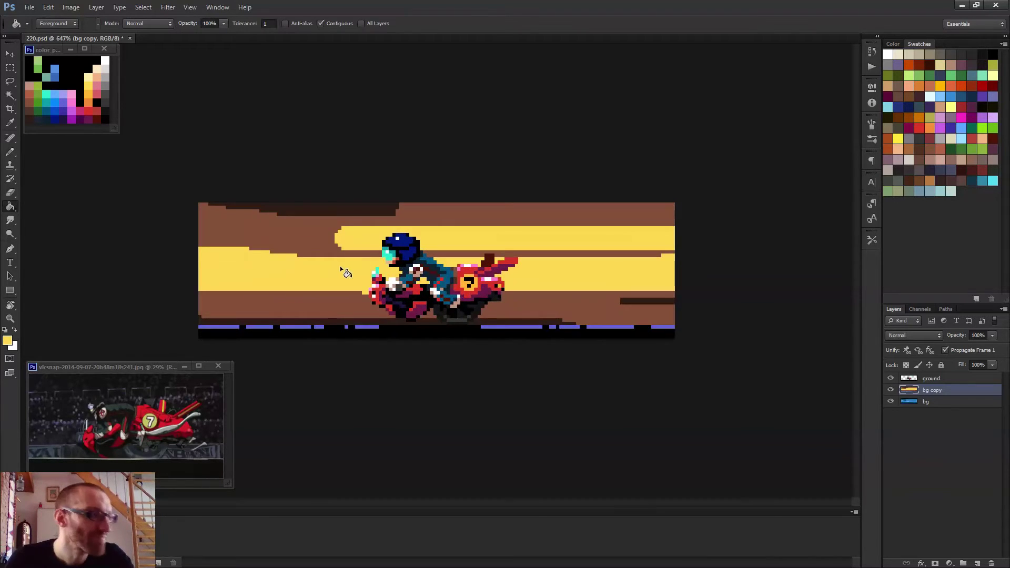
- Try the palette's light blue, pale yellow and yellow on both background streaks
{"action": "left_click", "coordinate": [99, 120], "text": "alt"}
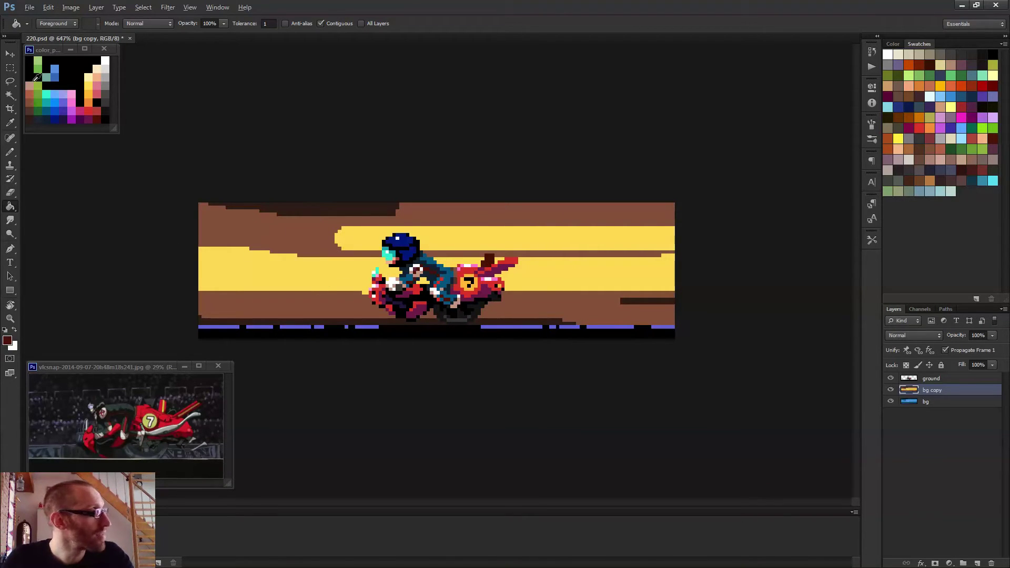
{"action": "left_click", "coordinate": [379, 248]}
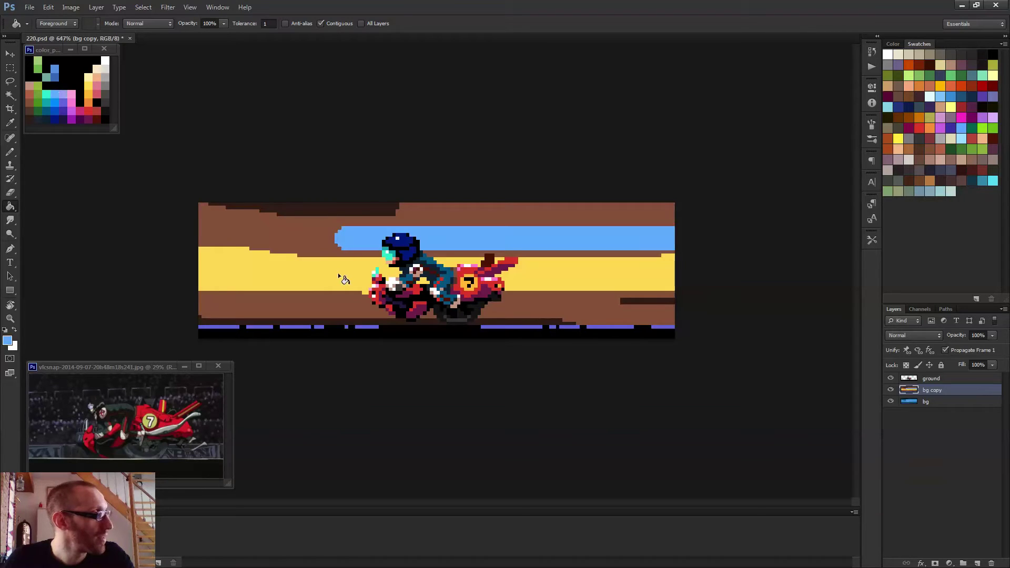
{"action": "left_click", "coordinate": [338, 272]}
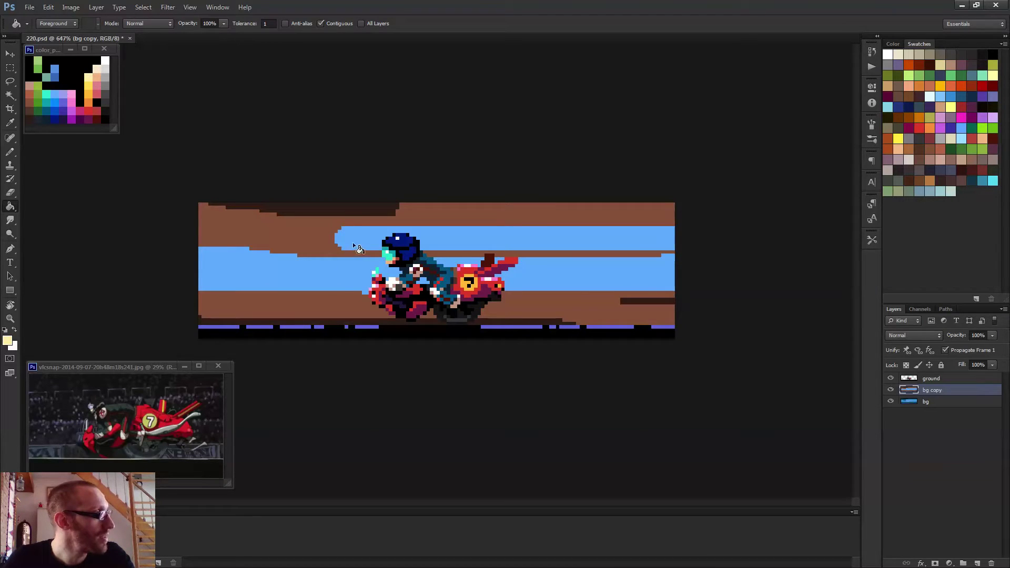
{"action": "key", "text": "ctrl+alt+z"}
{"action": "key", "text": "ctrl+alt+z"}
{"action": "key", "text": "ctrl+minus"}
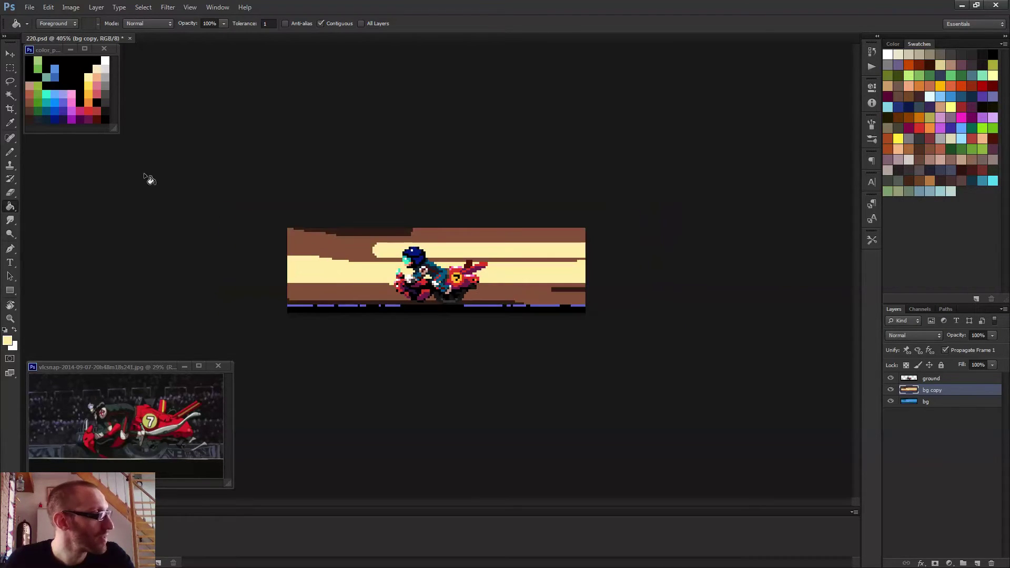
{"action": "left_click", "coordinate": [91, 83], "text": "alt"}
{"action": "left_click", "coordinate": [329, 274]}
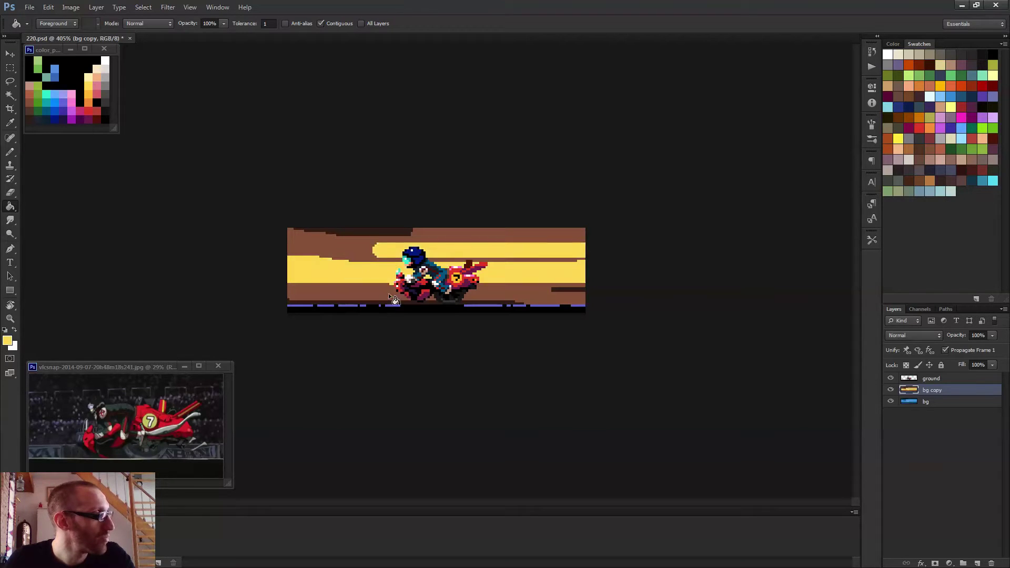
- Fill both yellow background streaks with the palette's dusty pink and check the sprite at a reduced size
{"action": "left_click", "coordinate": [31, 85], "text": "alt"}
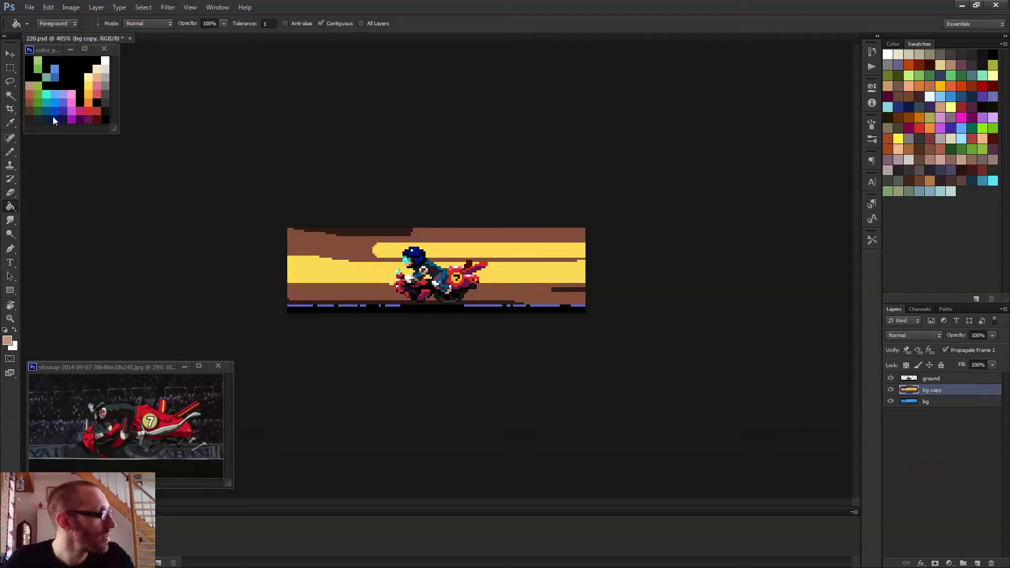
{"action": "left_click", "coordinate": [332, 275]}
{"action": "left_click", "coordinate": [391, 255]}
{"action": "scroll", "coordinate": [394, 288], "scroll_direction": "down", "scroll_amount": 2}
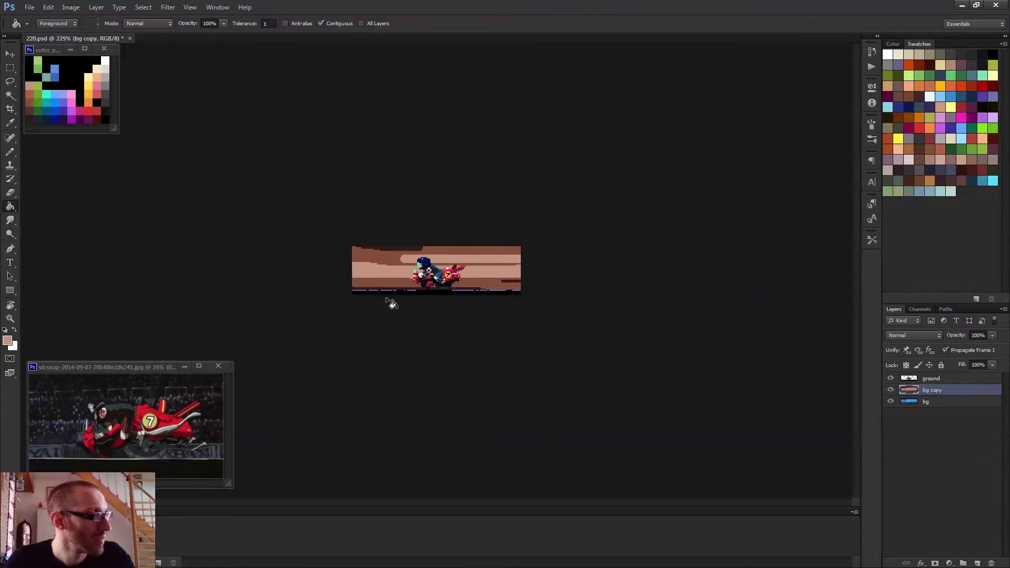
{"action": "scroll", "coordinate": [390, 302], "scroll_direction": "down", "scroll_amount": 1}
{"action": "scroll", "coordinate": [456, 238], "scroll_direction": "up", "scroll_amount": 4}
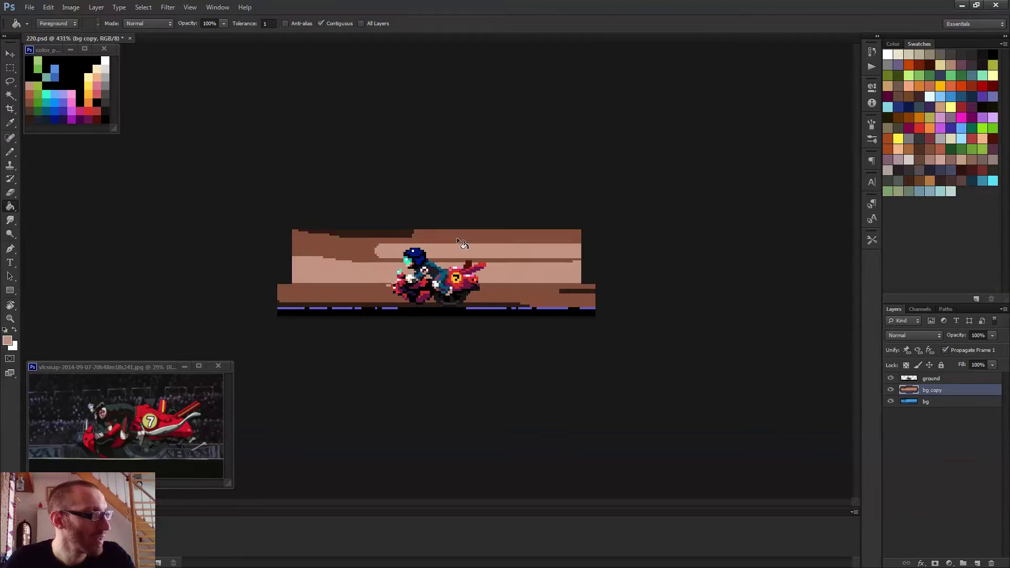
- Delete the original blue bg layer and keep the brown bg copy layer shown behind the rider
{"action": "left_click", "coordinate": [890, 390]}
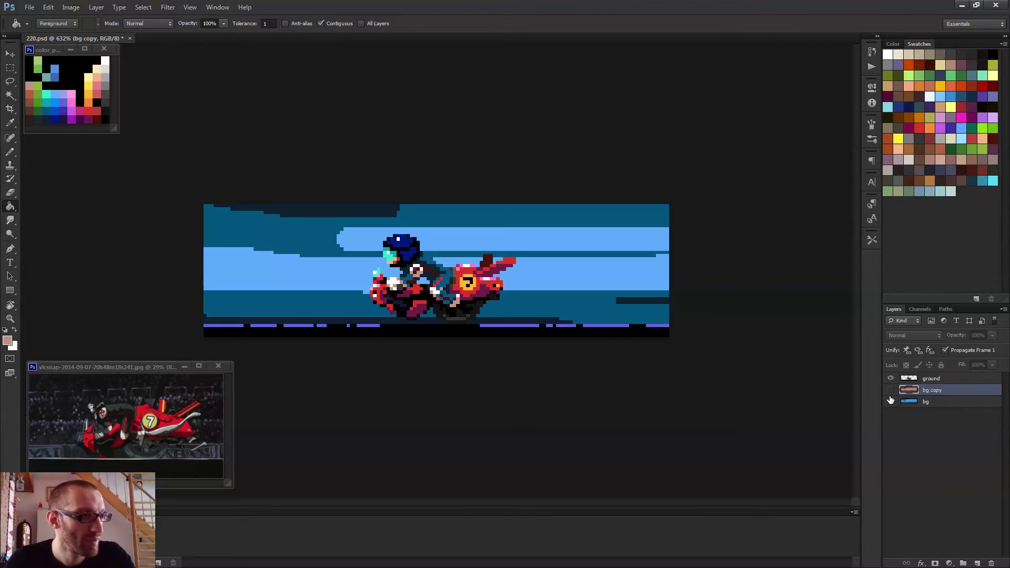
{"action": "left_click_drag", "start_coordinate": [937, 403], "coordinate": [991, 562]}
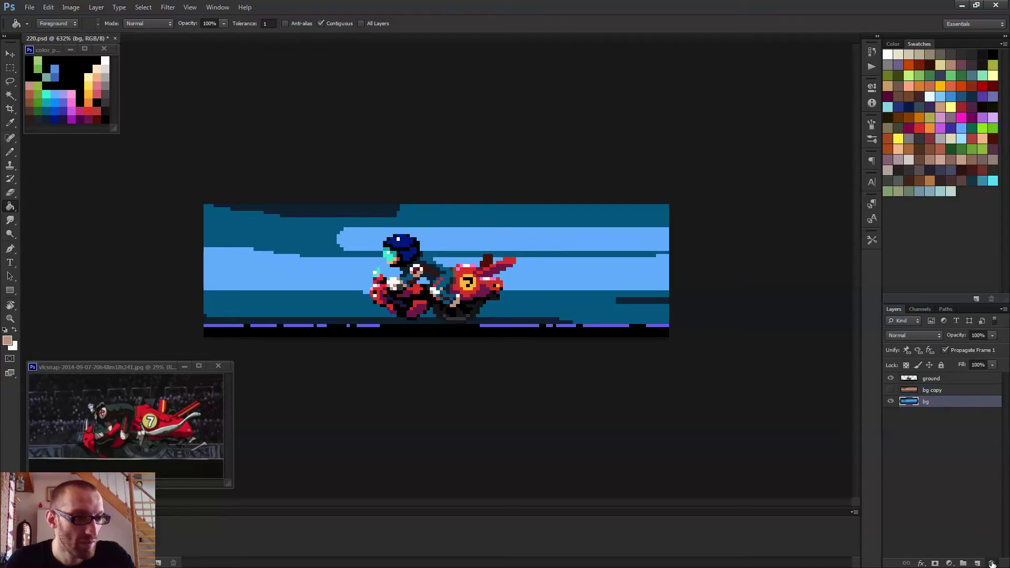
{"action": "left_click", "coordinate": [890, 392]}
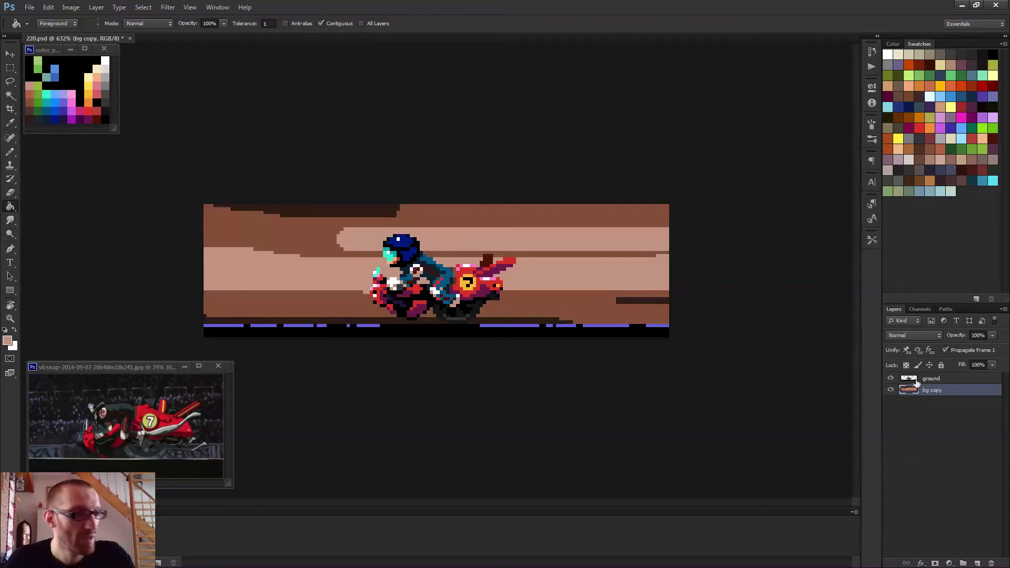
- Extend the sampled dark brown band along the whole upper edge of the background with an enlarged Pencil, keeping its lower edge ragged
{"action": "key", "text": "ctrl+0"}
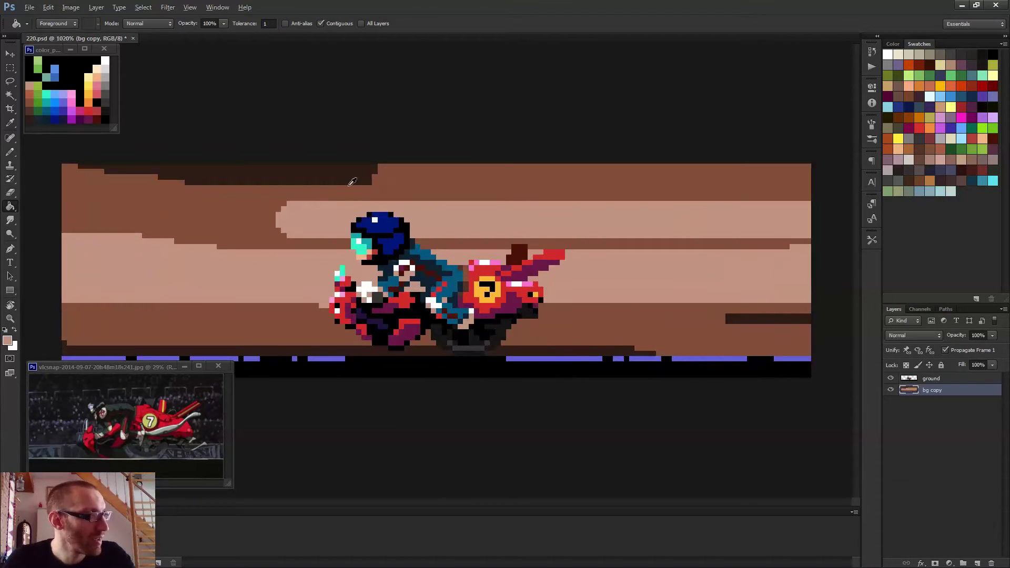
{"action": "left_click", "coordinate": [353, 181], "text": "alt"}
{"action": "key", "text": "b"}
{"action": "key", "text": "bracketright"}
{"action": "key", "text": "bracketright"}
{"action": "key", "text": "bracketright"}
{"action": "key", "text": "bracketright"}
{"action": "key", "text": "bracketright"}
{"action": "key", "text": "bracketright"}
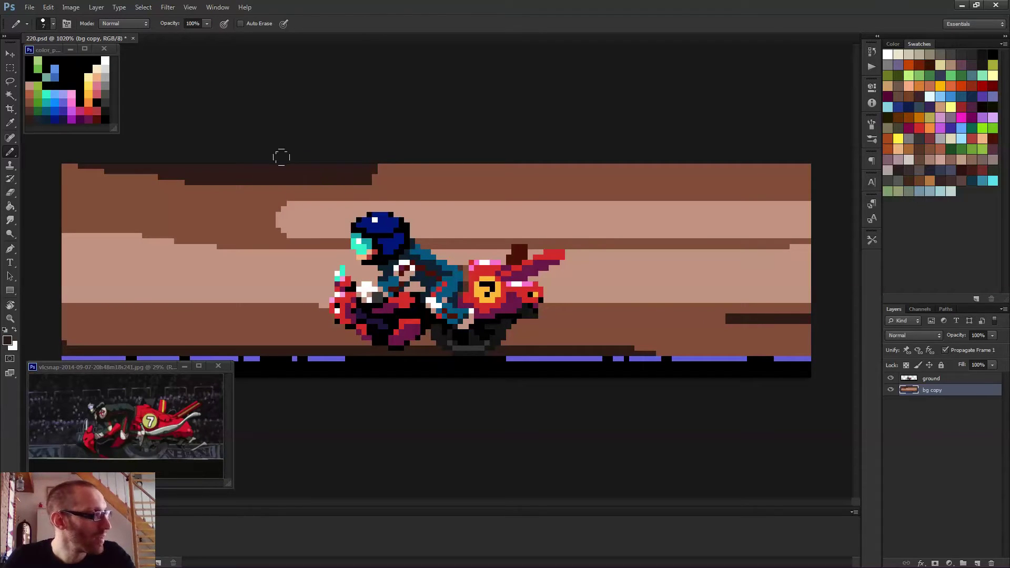
{"action": "left_click_drag", "start_coordinate": [284, 169], "coordinate": [744, 169]}
{"action": "left_click_drag", "start_coordinate": [806, 159], "coordinate": [604, 163]}
{"action": "right_click", "coordinate": [804, 178], "text": "alt"}
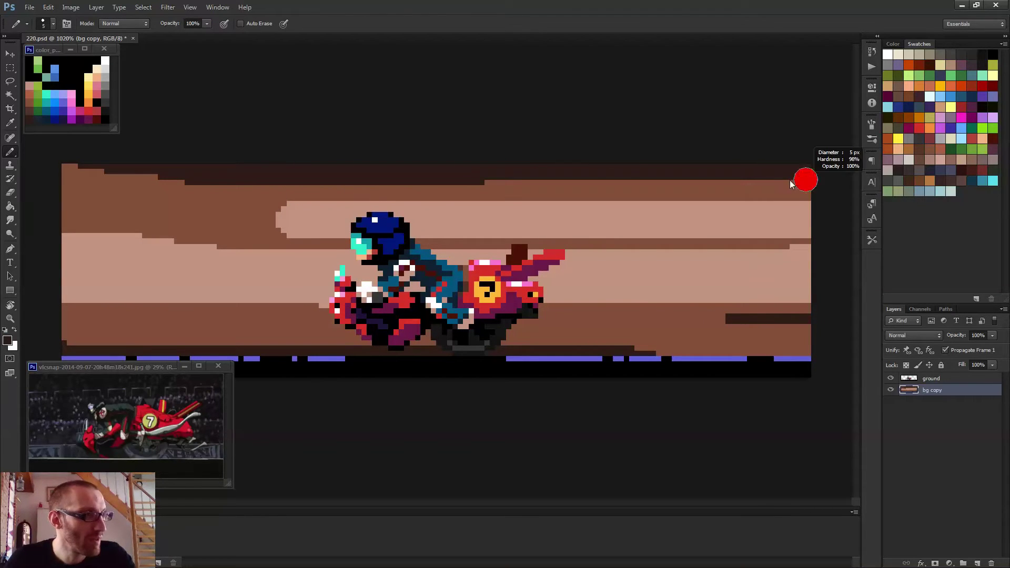
{"action": "left_click_drag", "start_coordinate": [804, 178], "coordinate": [607, 182]}
{"action": "left_click_drag", "start_coordinate": [138, 182], "coordinate": [40, 180]}
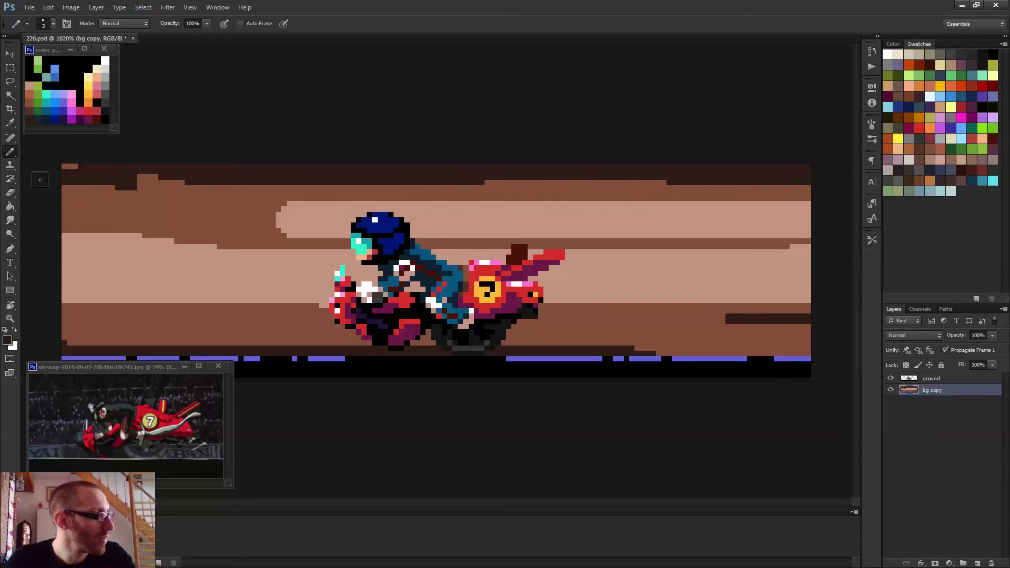
- Draw thin dark brown streaks with a 1 px Pencil at the background's left end and along the upper band's edge
{"action": "right_click", "coordinate": [147, 211], "text": "alt"}
{"action": "mouse_move", "coordinate": [100, 204]}
{"action": "left_mouse_down"}
{"action": "mouse_move", "coordinate": [153, 204]}
{"action": "mouse_move", "coordinate": [13, 200]}
{"action": "mouse_move", "coordinate": [131, 215]}
{"action": "left_mouse_up"}
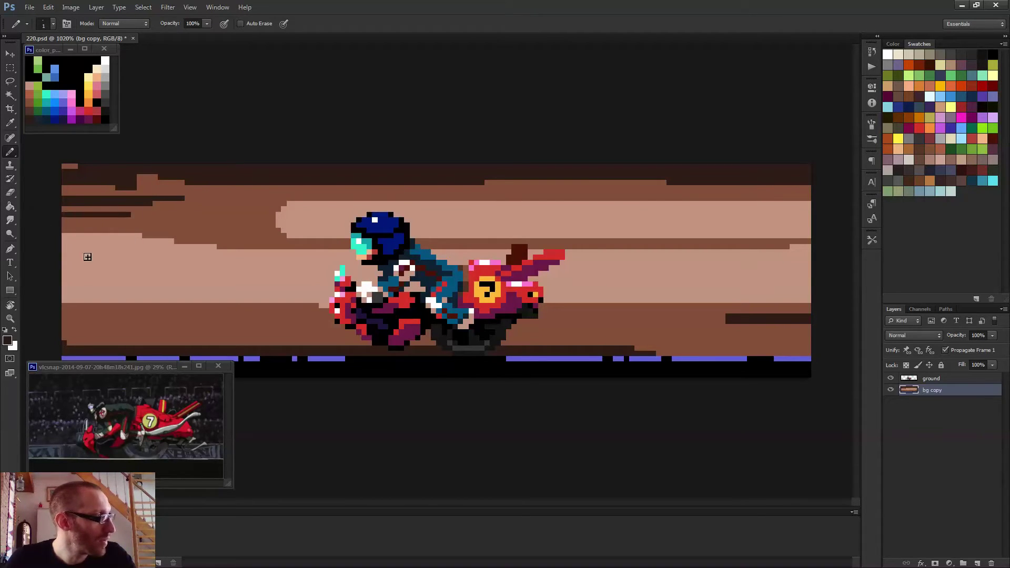
{"action": "left_click_drag", "start_coordinate": [50, 342], "coordinate": [159, 352]}
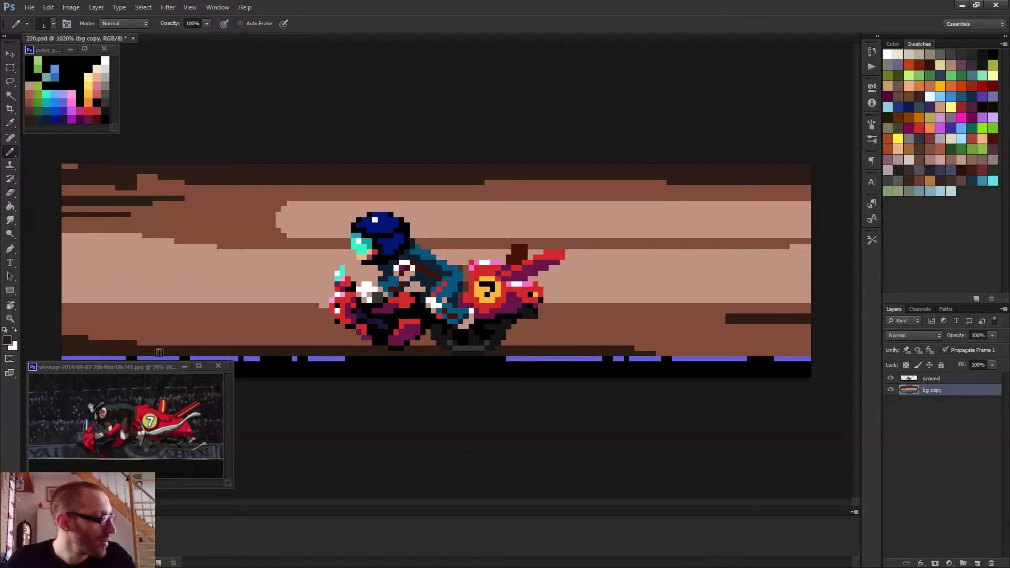
{"action": "key", "text": "ctrl+minus"}
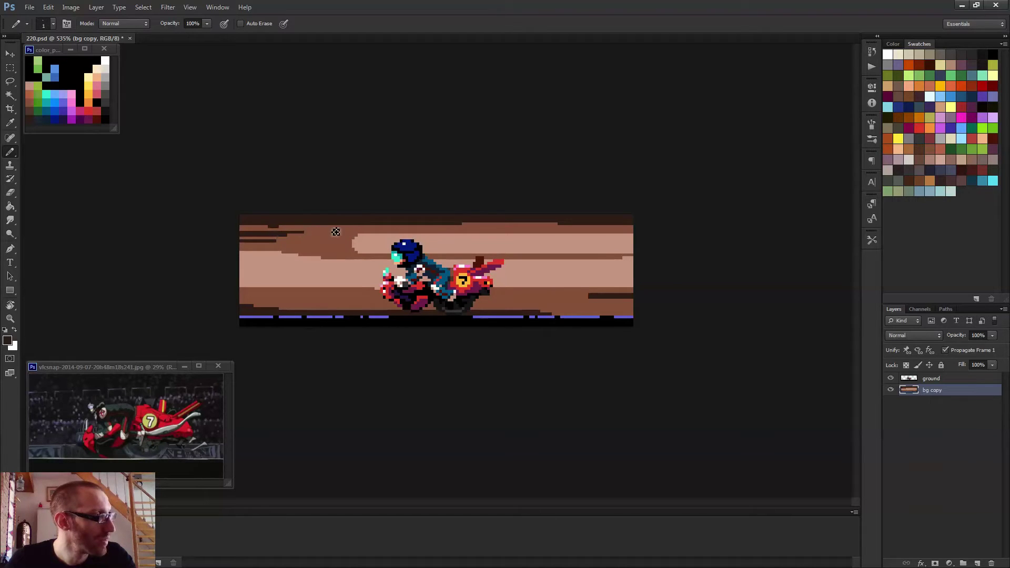
{"action": "left_click_drag", "start_coordinate": [285, 233], "coordinate": [320, 234]}
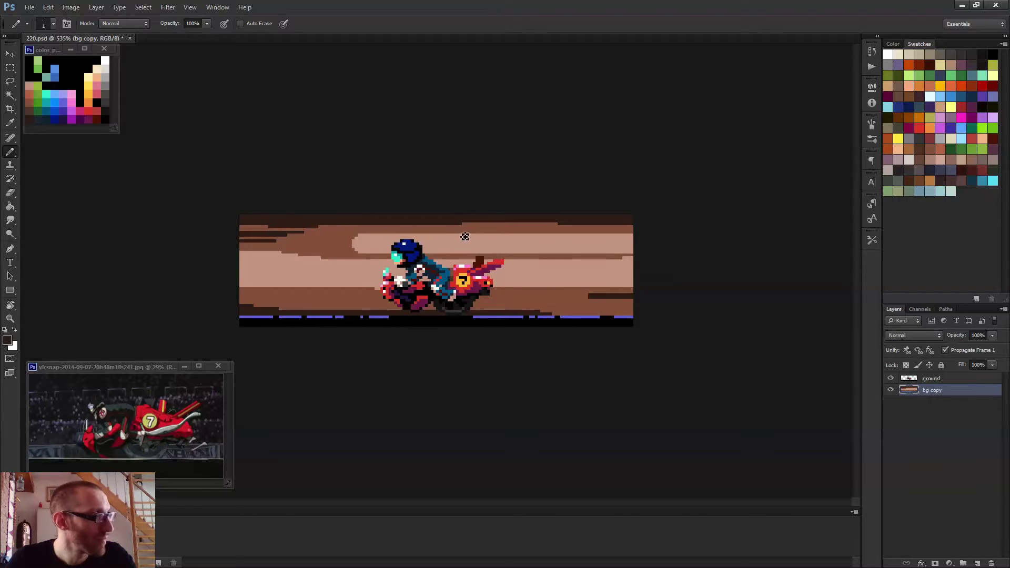
{"action": "left_click_drag", "start_coordinate": [599, 232], "coordinate": [726, 238]}
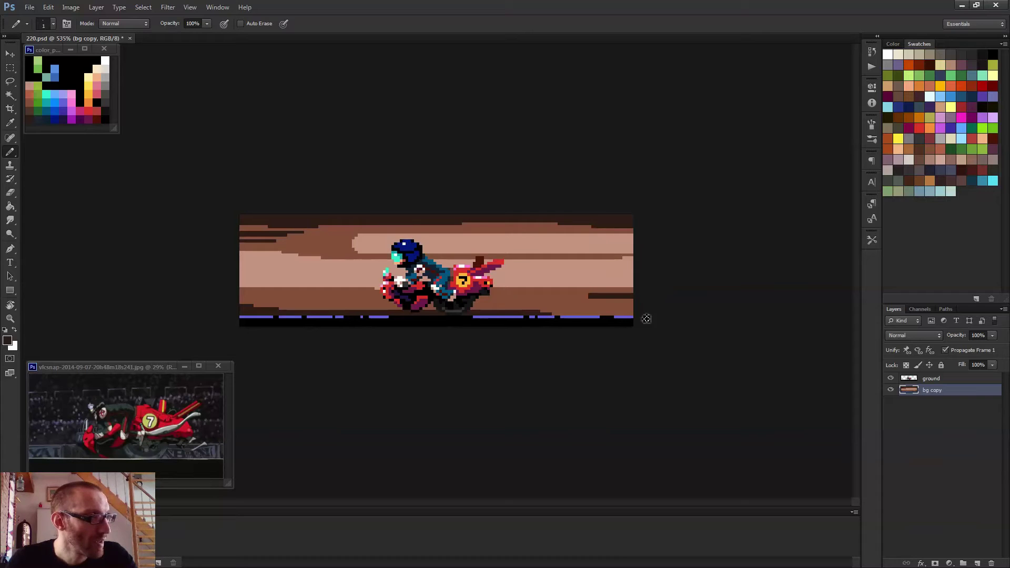
- Add thin dark brown streaks across the lower brown background band on both sides of the motorcycle
{"action": "left_click_drag", "start_coordinate": [602, 304], "coordinate": [558, 304]}
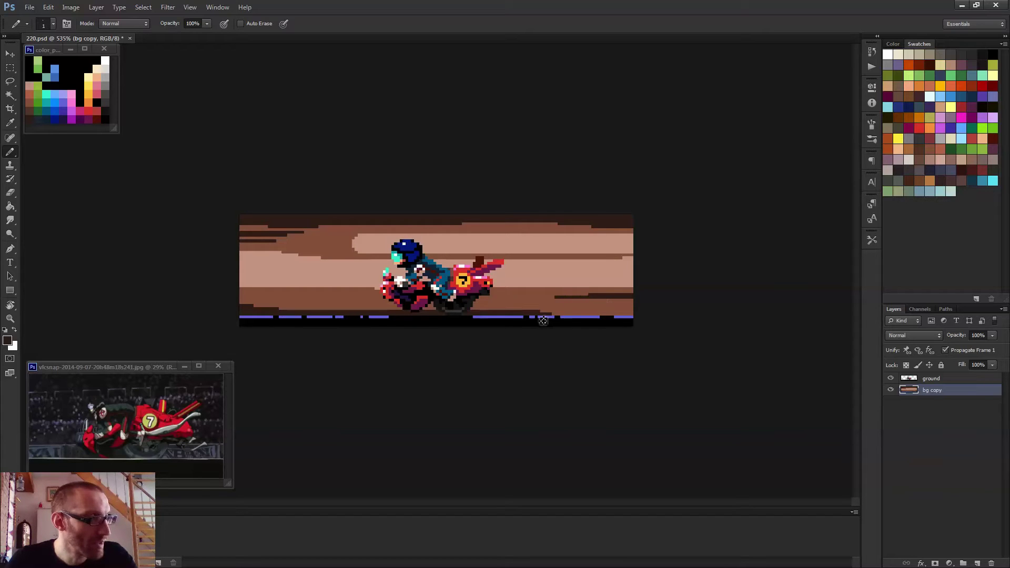
{"action": "mouse_move", "coordinate": [638, 316]}
{"action": "left_mouse_down"}
{"action": "mouse_move", "coordinate": [579, 319]}
{"action": "mouse_move", "coordinate": [642, 314]}
{"action": "mouse_move", "coordinate": [602, 314]}
{"action": "left_mouse_up"}
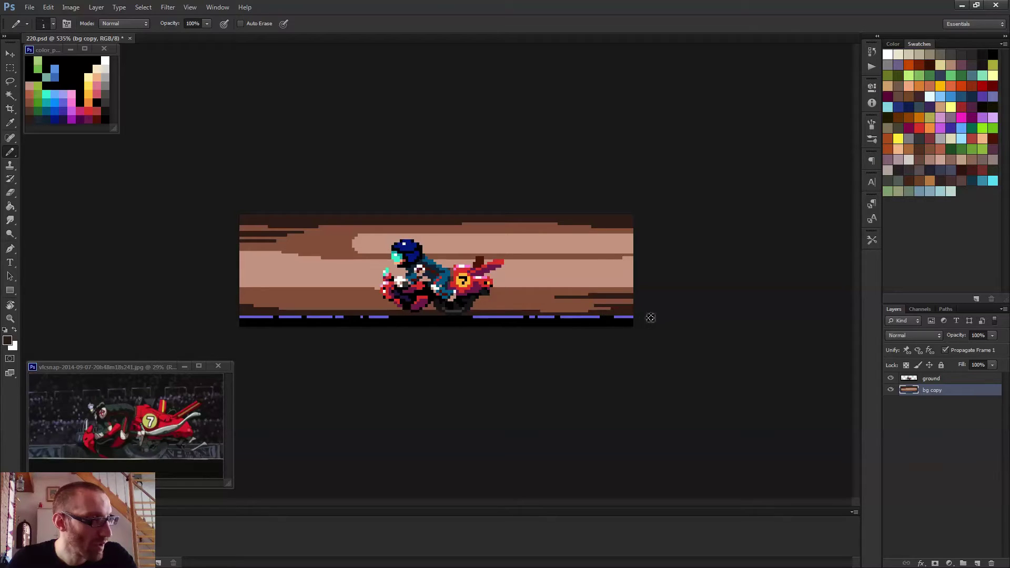
{"action": "left_click_drag", "start_coordinate": [480, 315], "coordinate": [542, 315]}
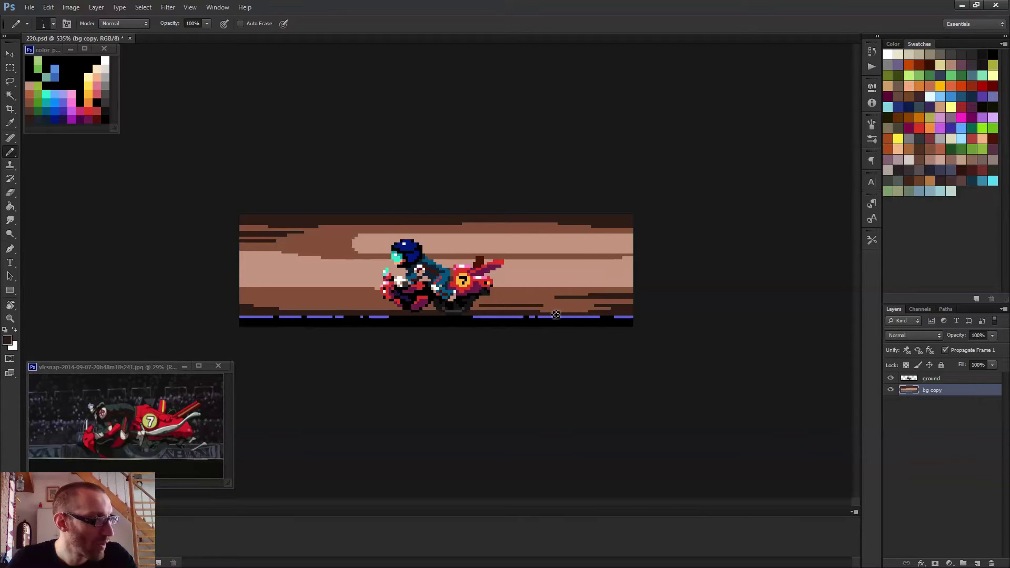
{"action": "left_click_drag", "start_coordinate": [392, 312], "coordinate": [306, 309]}
{"action": "key", "text": "ctrl+plus"}
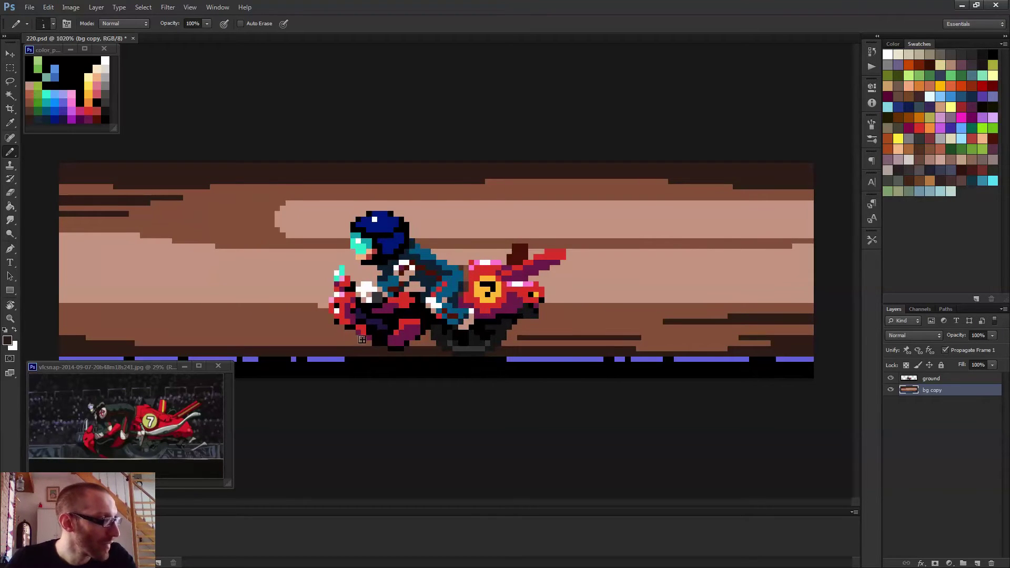
{"action": "left_click_drag", "start_coordinate": [368, 342], "coordinate": [279, 342]}
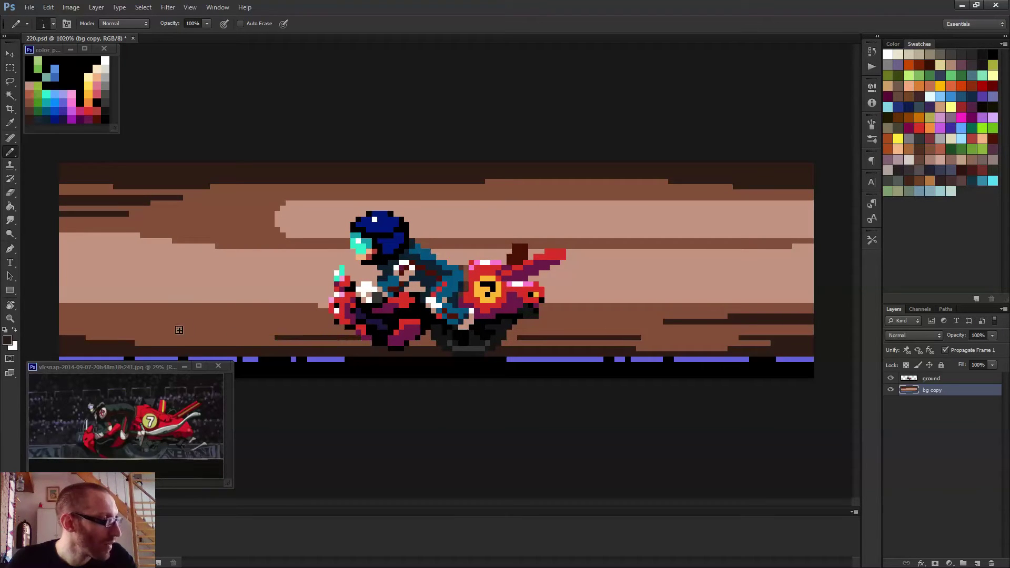
{"action": "mouse_move", "coordinate": [71, 322]}
{"action": "left_mouse_down"}
{"action": "mouse_move", "coordinate": [60, 322]}
{"action": "mouse_move", "coordinate": [118, 322]}
{"action": "left_mouse_up"}
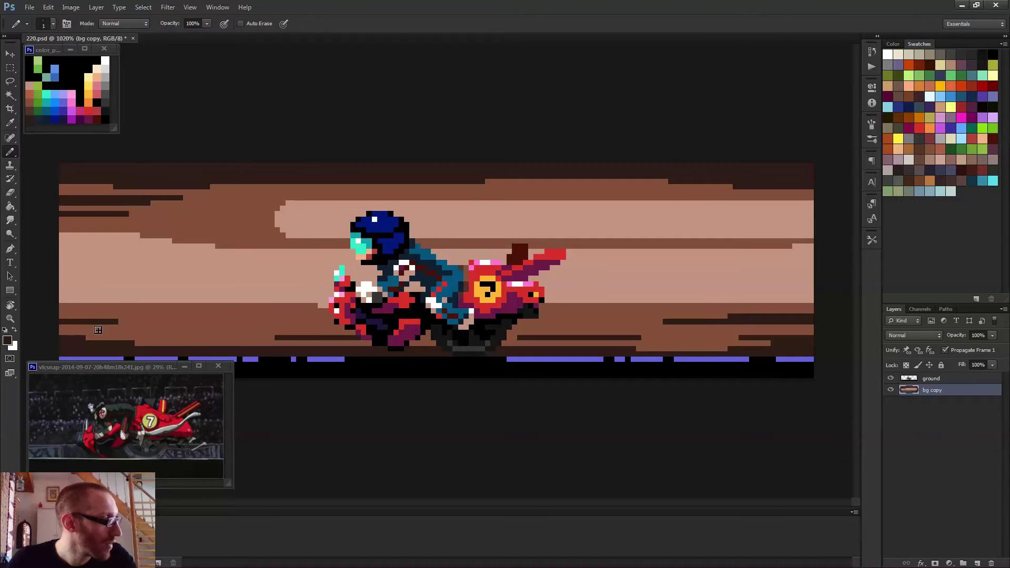
{"action": "key", "text": "ctrl+minus"}
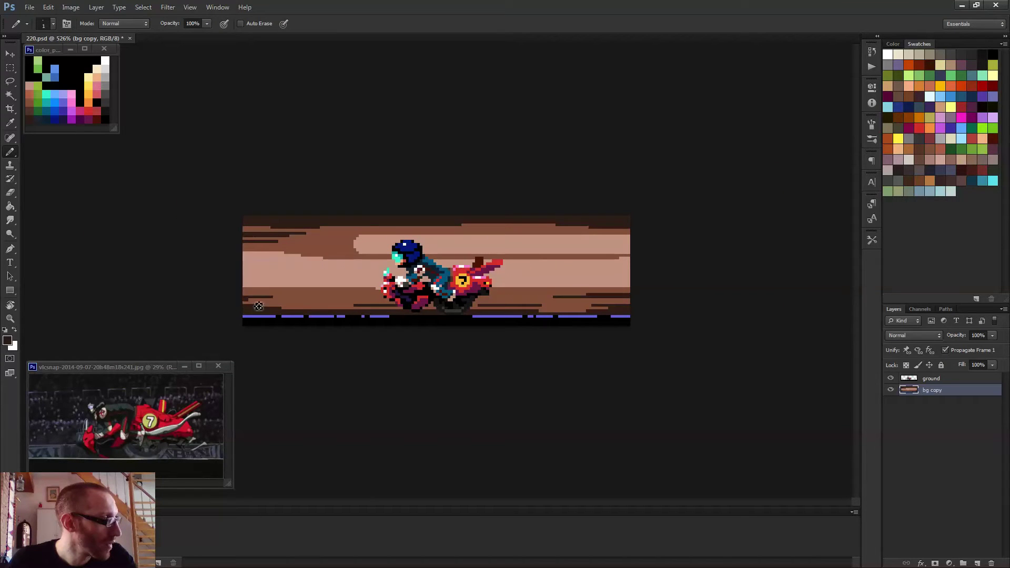
{"action": "key", "text": "ctrl+minus"}
{"action": "key", "text": "ctrl+minus"}
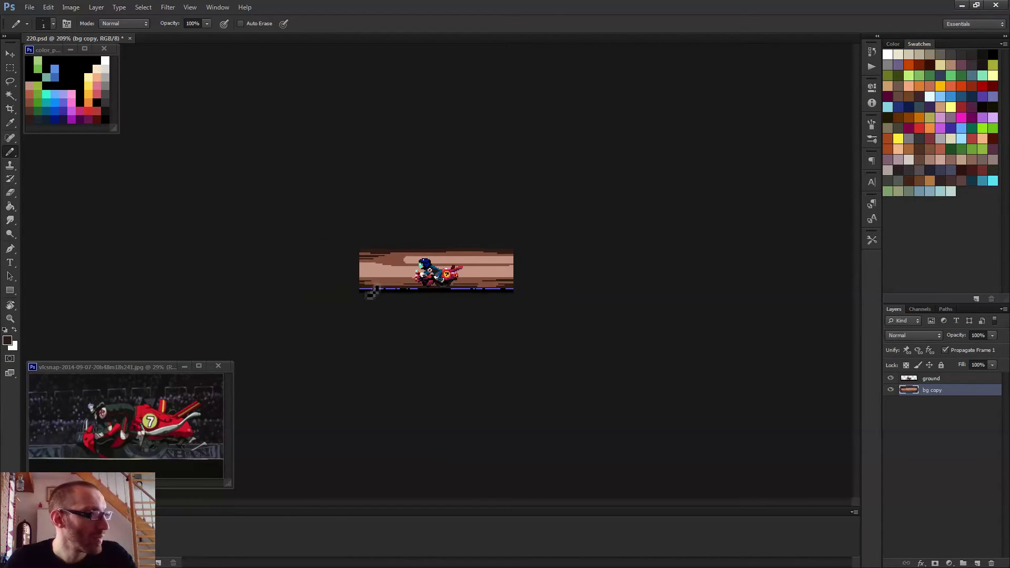
- Break up the left tip of the upper dusty pink streak with thin strokes in the sampled dusty pink and medium brown
{"action": "key", "text": "ctrl+plus"}
{"action": "key", "text": "ctrl+plus"}
{"action": "left_click", "coordinate": [340, 248], "text": "alt"}
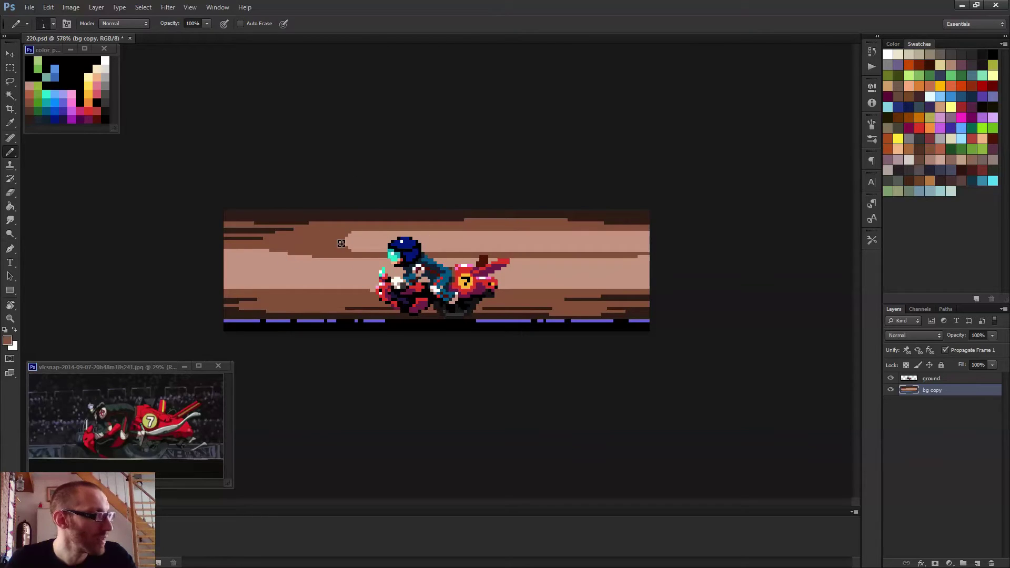
{"action": "left_click", "coordinate": [354, 241], "text": "alt"}
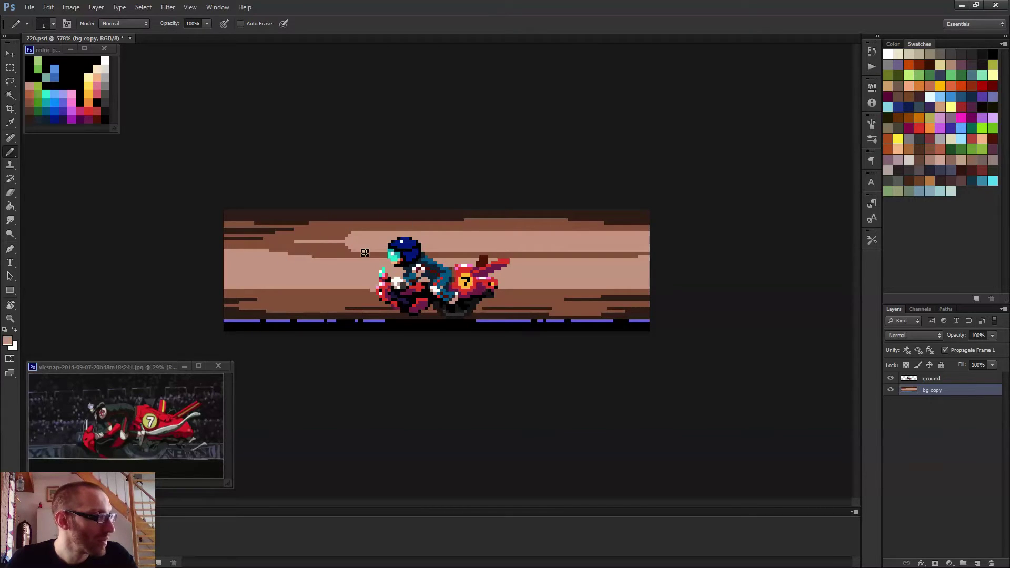
{"action": "mouse_move", "coordinate": [347, 244]}
{"action": "left_mouse_down"}
{"action": "mouse_move", "coordinate": [311, 244]}
{"action": "mouse_move", "coordinate": [325, 243]}
{"action": "left_mouse_up"}
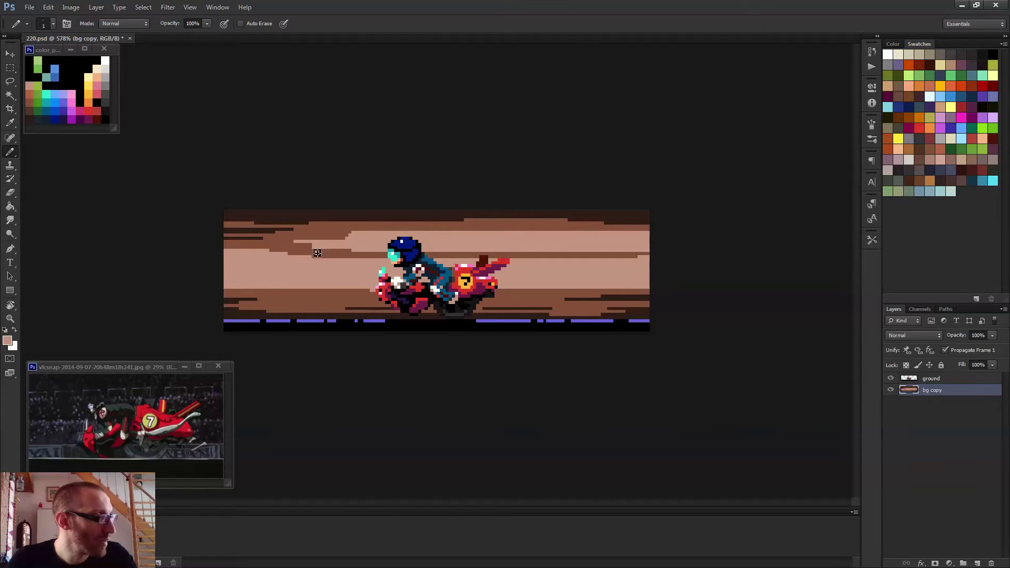
{"action": "left_click", "coordinate": [308, 255], "text": "alt"}
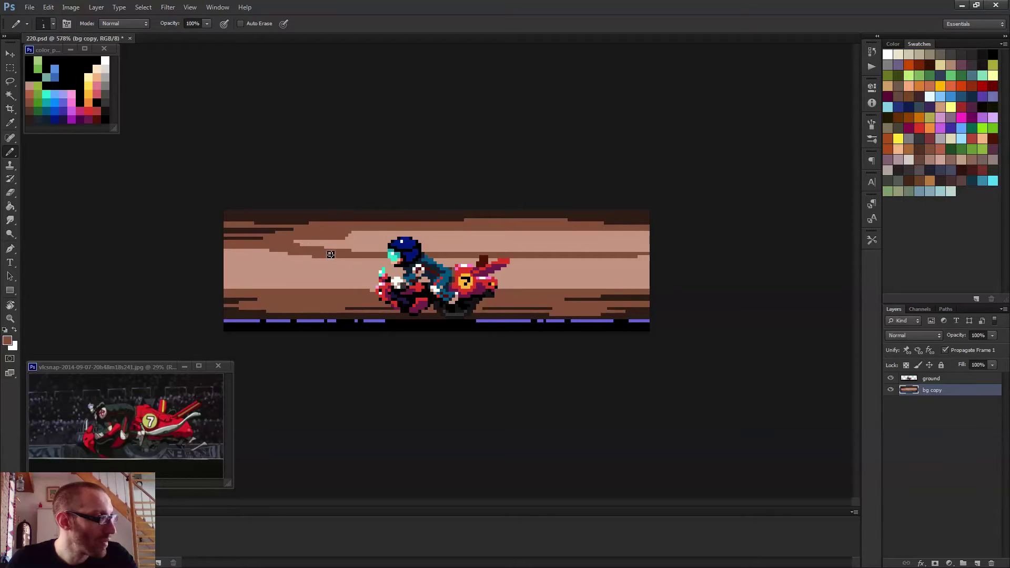
{"action": "left_click", "coordinate": [326, 247], "text": "alt"}
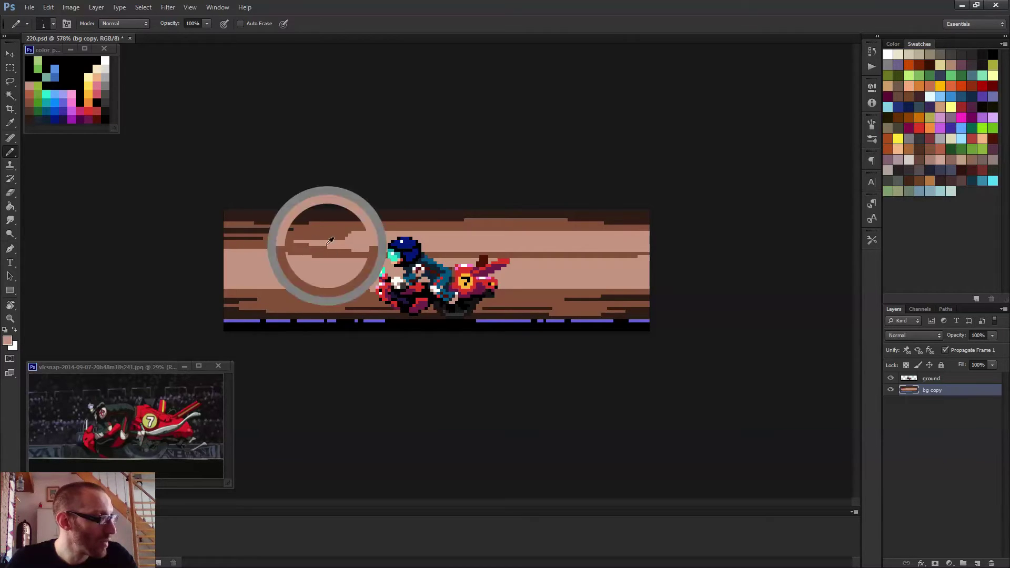
{"action": "left_click_drag", "start_coordinate": [290, 241], "coordinate": [273, 242]}
{"action": "left_click_drag", "start_coordinate": [351, 236], "coordinate": [298, 236]}
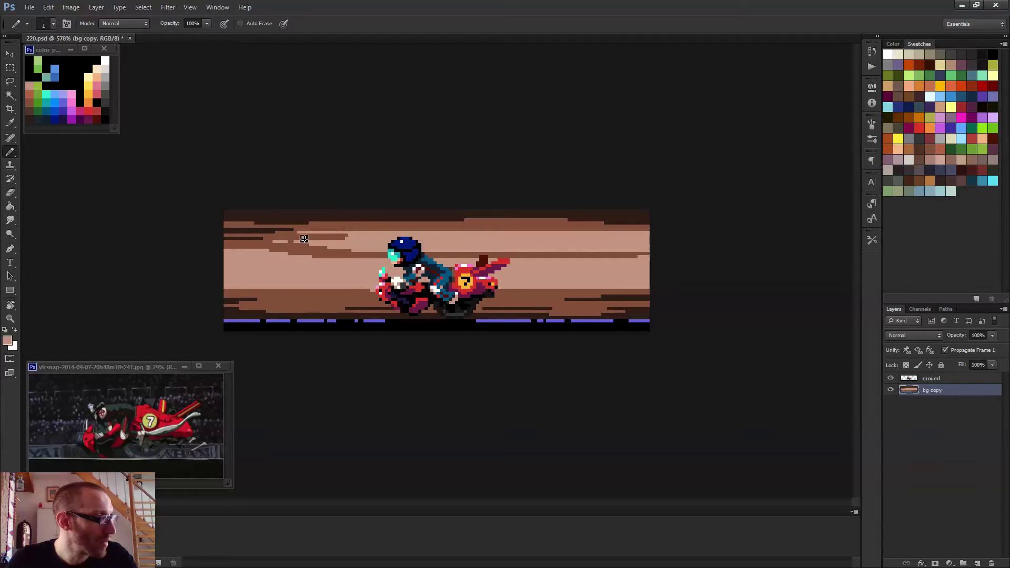
{"action": "scroll", "coordinate": [350, 244], "scroll_direction": "down", "scroll_amount": 5}
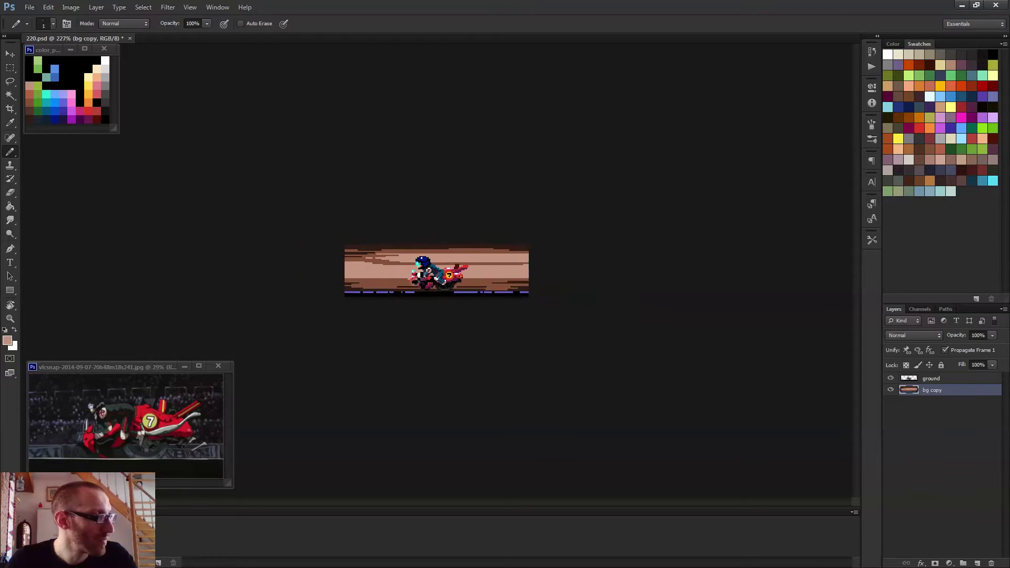
- Draw thin streaks in the sampled medium brown across the dusty pink band above and behind the motorcycle's tail
{"action": "scroll", "coordinate": [430, 281], "scroll_direction": "up", "scroll_amount": 5}
{"action": "left_click", "coordinate": [505, 225], "text": "alt"}
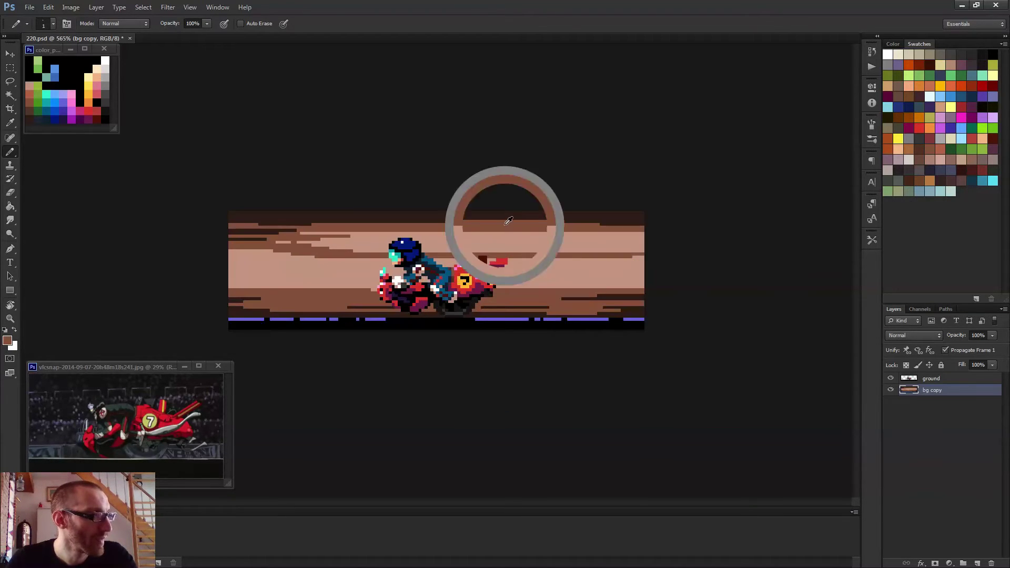
{"action": "left_click_drag", "start_coordinate": [483, 243], "coordinate": [555, 242]}
{"action": "left_click", "coordinate": [581, 242], "text": "shift"}
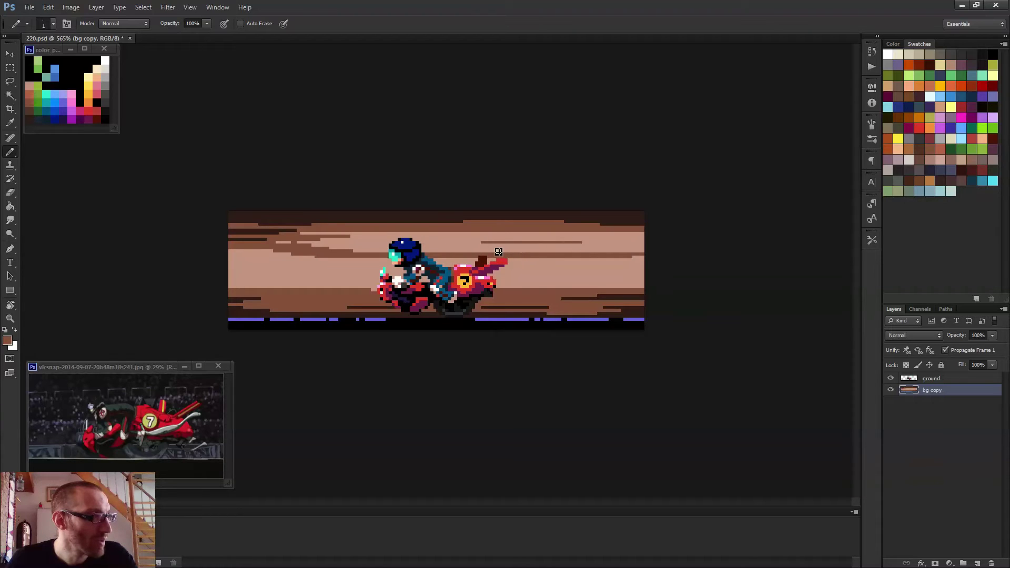
{"action": "left_click_drag", "start_coordinate": [490, 244], "coordinate": [642, 244]}
{"action": "left_click", "coordinate": [564, 238], "text": "shift"}
{"action": "key", "text": "ctrl+z"}
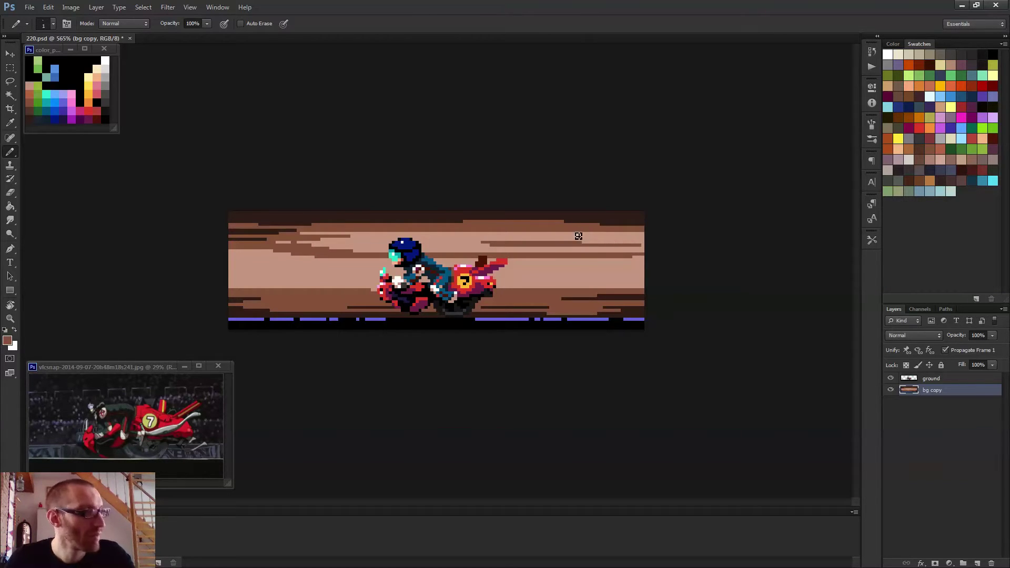
{"action": "left_click", "coordinate": [687, 241], "text": "shift"}
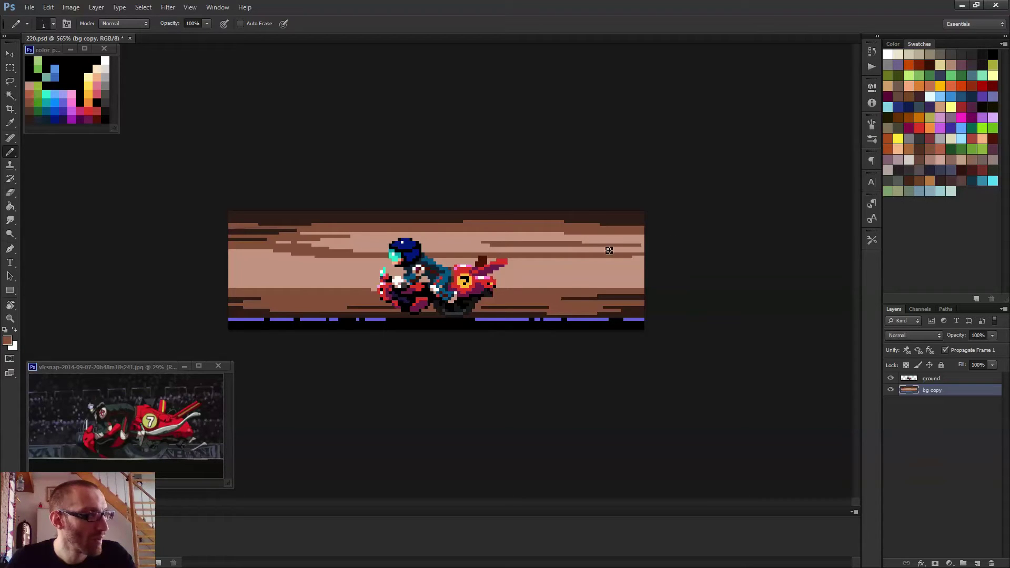
{"action": "scroll", "coordinate": [632, 246], "scroll_direction": "down", "scroll_amount": 2}
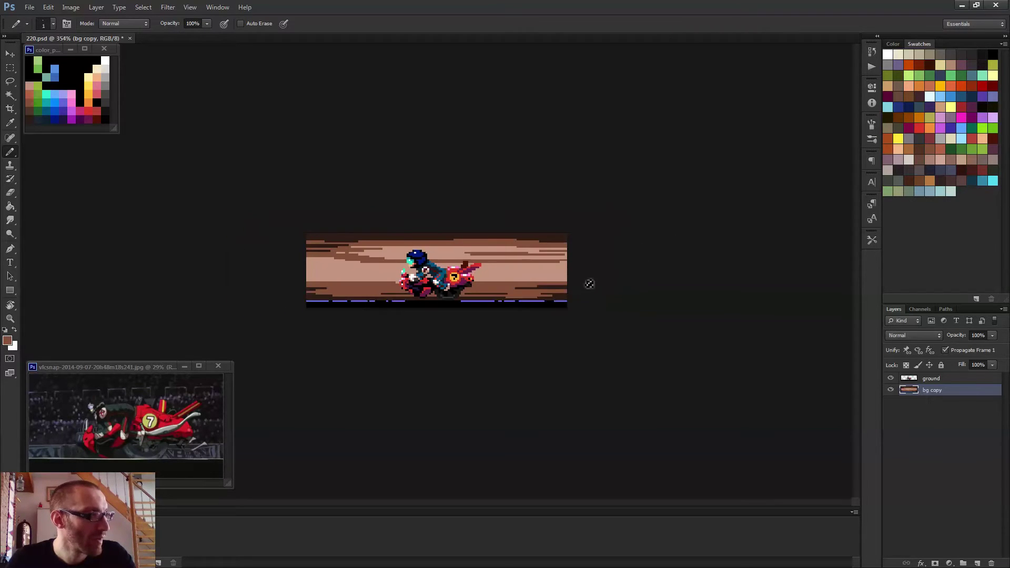
- Refine the streaks in front of the helmet with sampled dusty pink and medium brown, adding a short brown dash
{"action": "scroll", "coordinate": [521, 258], "scroll_direction": "up", "scroll_amount": 2}
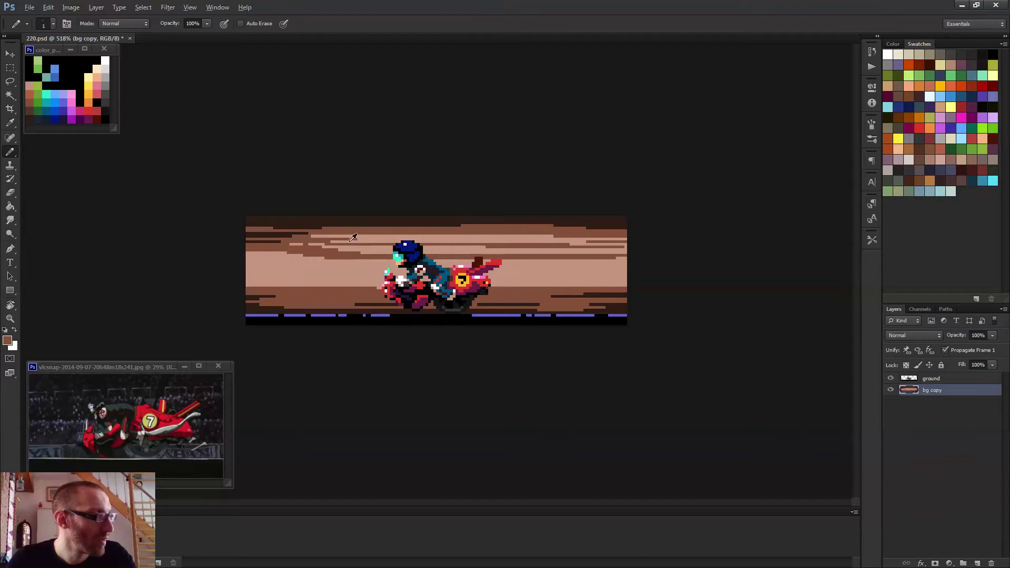
{"action": "left_click", "coordinate": [334, 255], "text": "alt"}
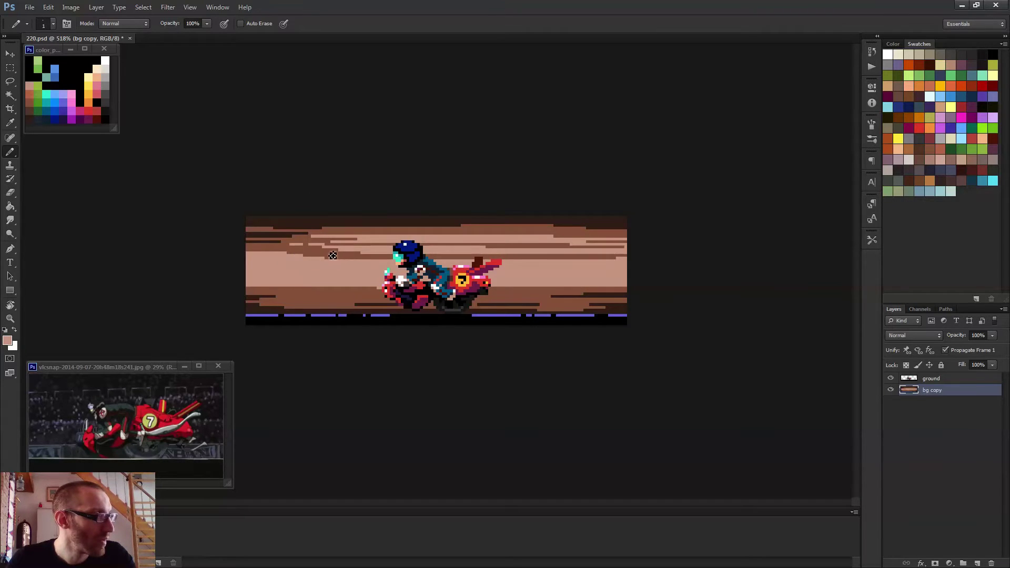
{"action": "left_click", "coordinate": [382, 251], "text": "alt"}
{"action": "scroll", "coordinate": [377, 252], "scroll_direction": "down", "scroll_amount": 3}
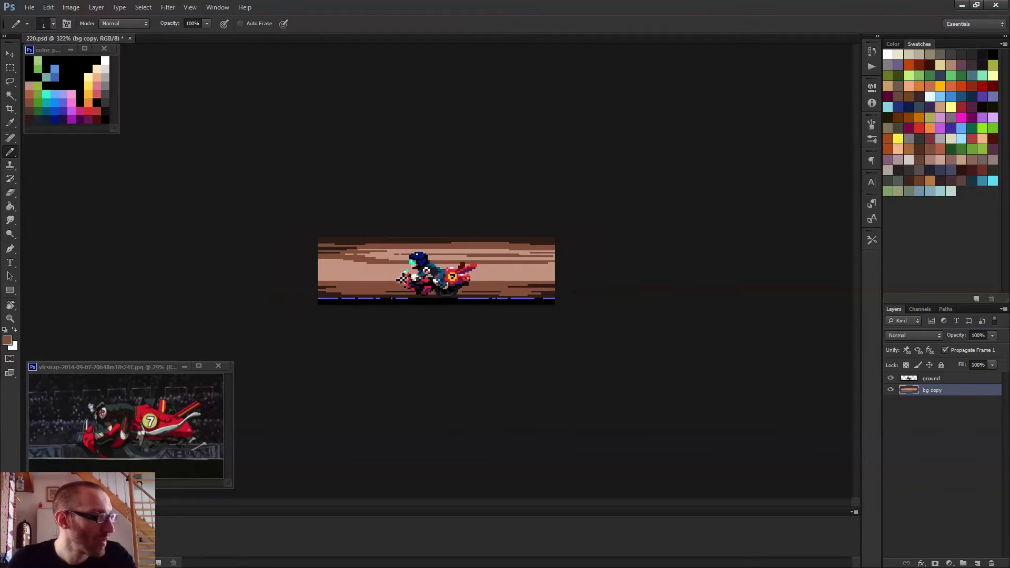
- Hide and show the bg copy layer to check the sprite against the streaked background
{"action": "scroll", "coordinate": [445, 298], "scroll_direction": "down", "scroll_amount": 3}
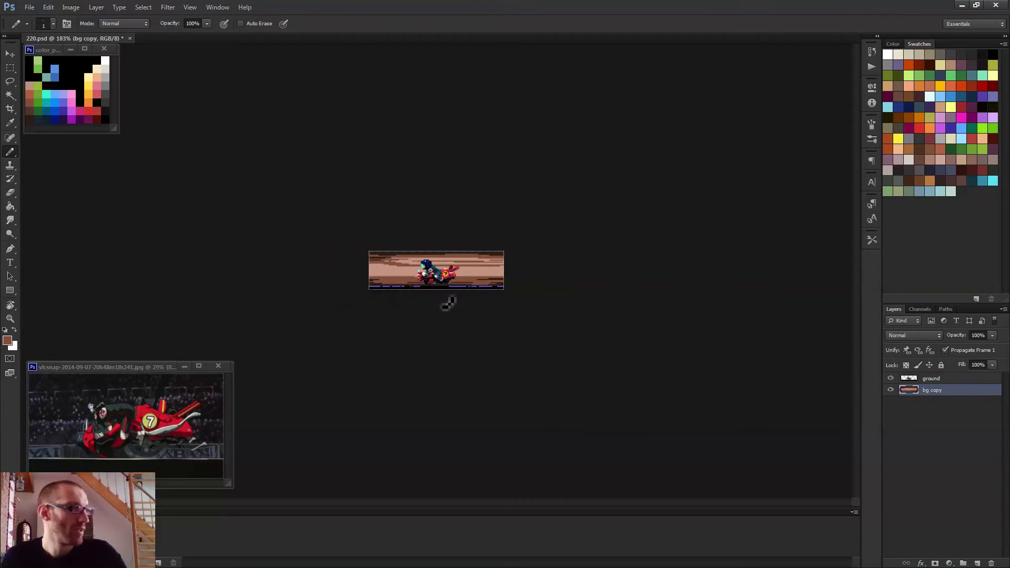
{"action": "scroll", "coordinate": [446, 305], "scroll_direction": "up", "scroll_amount": 2}
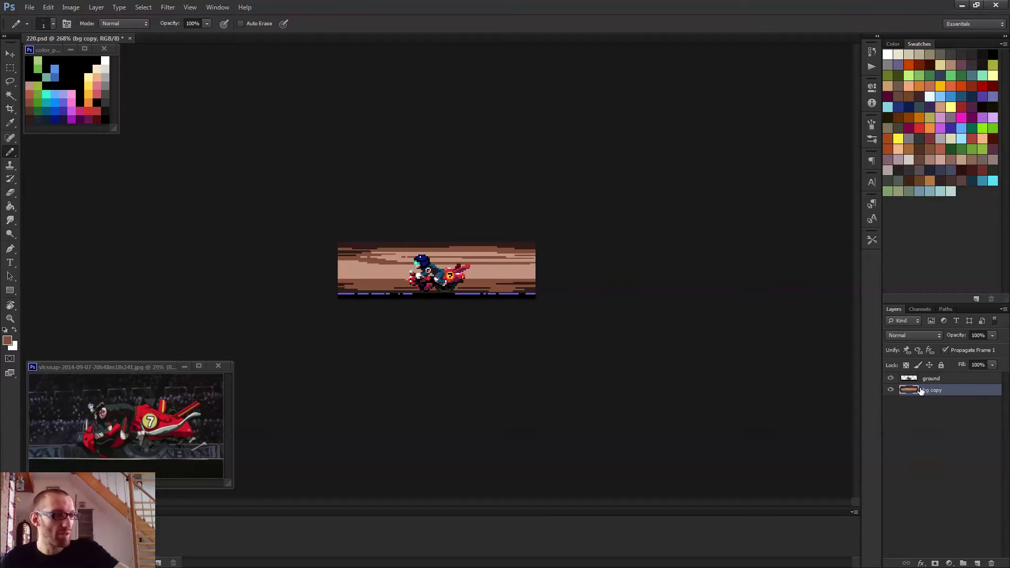
{"action": "left_click", "coordinate": [890, 390]}
{"action": "left_click", "coordinate": [890, 389]}
- Add broken medium brown streaks to the dusty pink band ahead of the motorcycle and extend the lower brown band's edge upward there
{"action": "left_click_drag", "start_coordinate": [429, 270], "coordinate": [638, 330]}
{"action": "scroll", "coordinate": [269, 297], "scroll_direction": "up", "scroll_amount": 1}
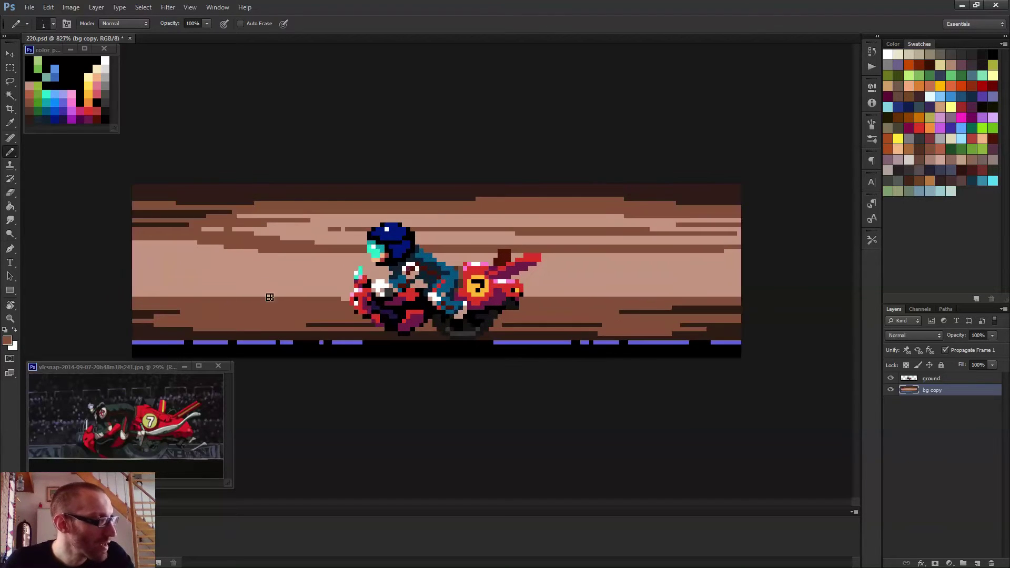
{"action": "left_click_drag", "start_coordinate": [137, 273], "coordinate": [218, 274]}
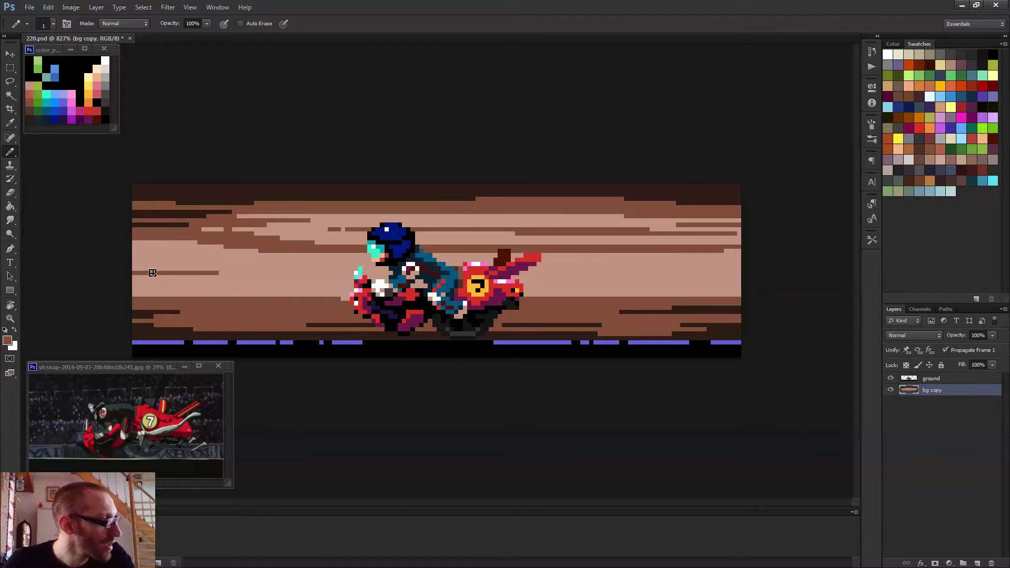
{"action": "mouse_move", "coordinate": [140, 274]}
{"action": "left_mouse_down"}
{"action": "mouse_move", "coordinate": [242, 273]}
{"action": "mouse_move", "coordinate": [246, 282]}
{"action": "mouse_move", "coordinate": [258, 273]}
{"action": "mouse_move", "coordinate": [275, 283]}
{"action": "mouse_move", "coordinate": [248, 273]}
{"action": "left_mouse_up"}
{"action": "left_click", "coordinate": [275, 282], "text": "alt"}
{"action": "left_click", "coordinate": [222, 298], "text": "alt"}
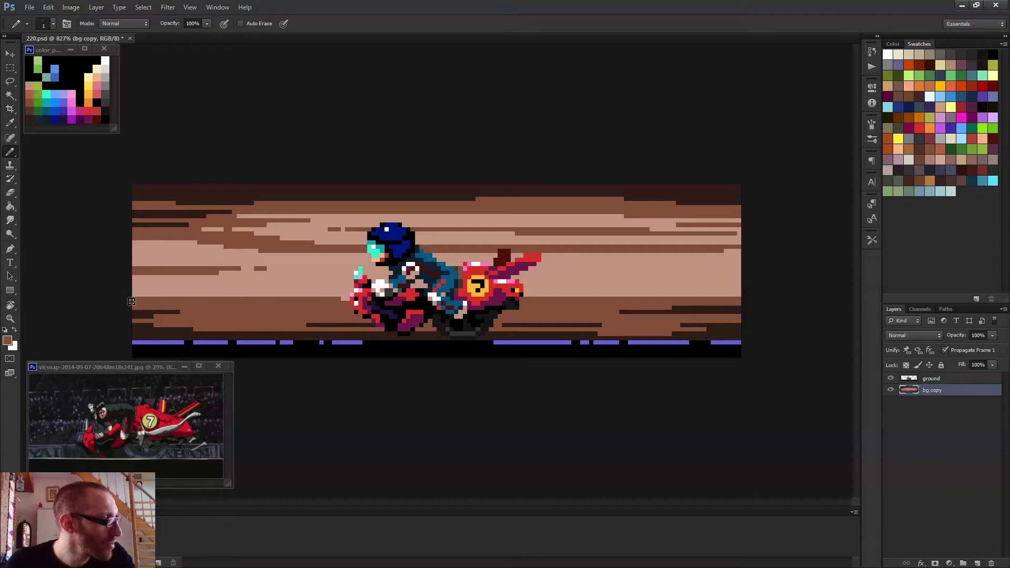
{"action": "left_click_drag", "start_coordinate": [134, 301], "coordinate": [314, 300]}
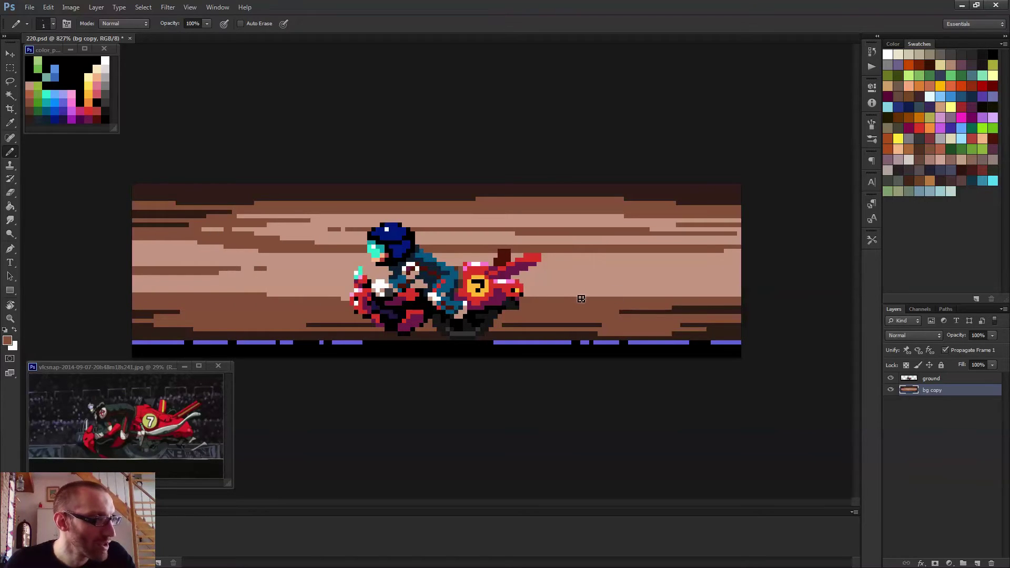
- Step the lower brown band's edge upward behind the motorcycle and draw medium brown streaks across the dusty pink area above it
{"action": "mouse_move", "coordinate": [573, 298]}
{"action": "left_mouse_down"}
{"action": "mouse_move", "coordinate": [783, 299]}
{"action": "mouse_move", "coordinate": [759, 285]}
{"action": "mouse_move", "coordinate": [747, 298]}
{"action": "mouse_move", "coordinate": [664, 293]}
{"action": "left_mouse_up"}
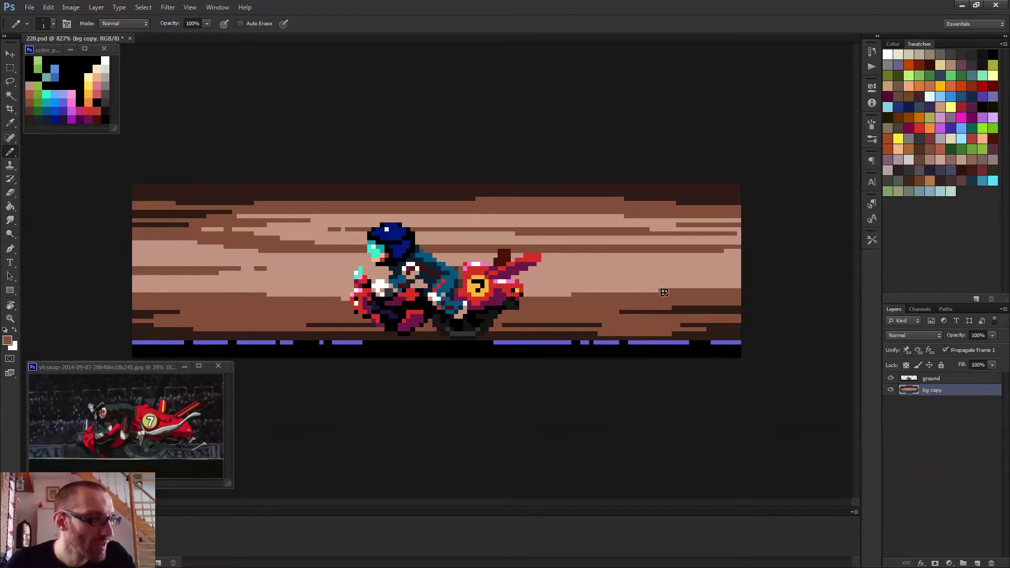
{"action": "left_click_drag", "start_coordinate": [597, 264], "coordinate": [788, 266]}
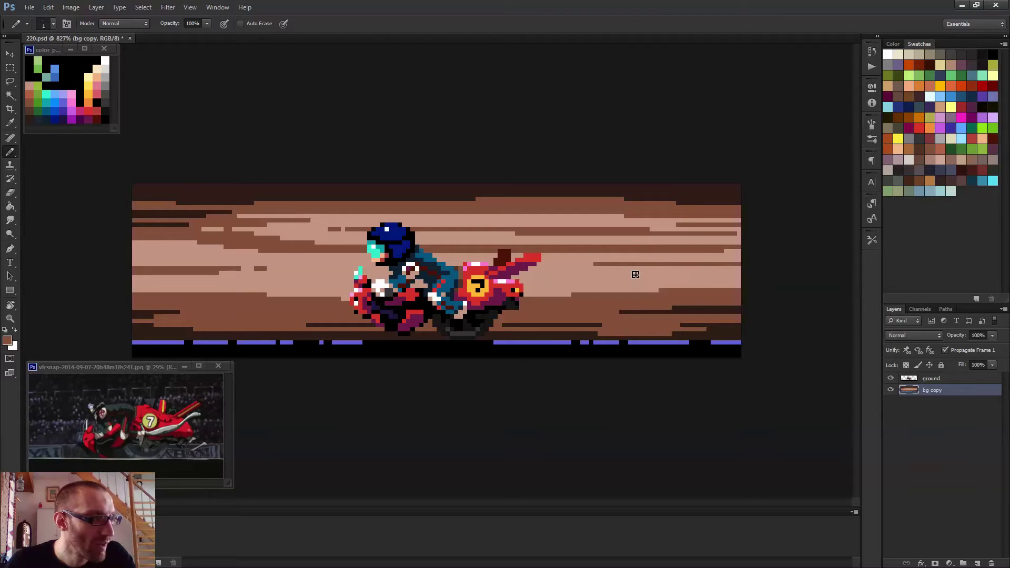
{"action": "left_click_drag", "start_coordinate": [631, 269], "coordinate": [802, 272]}
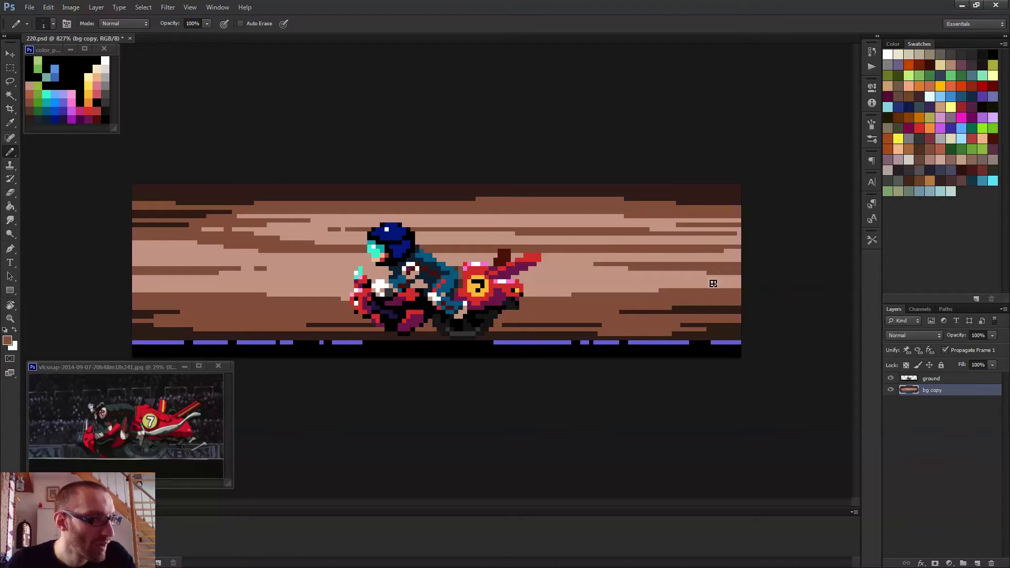
{"action": "scroll", "coordinate": [613, 293], "scroll_direction": "down", "scroll_amount": 6}
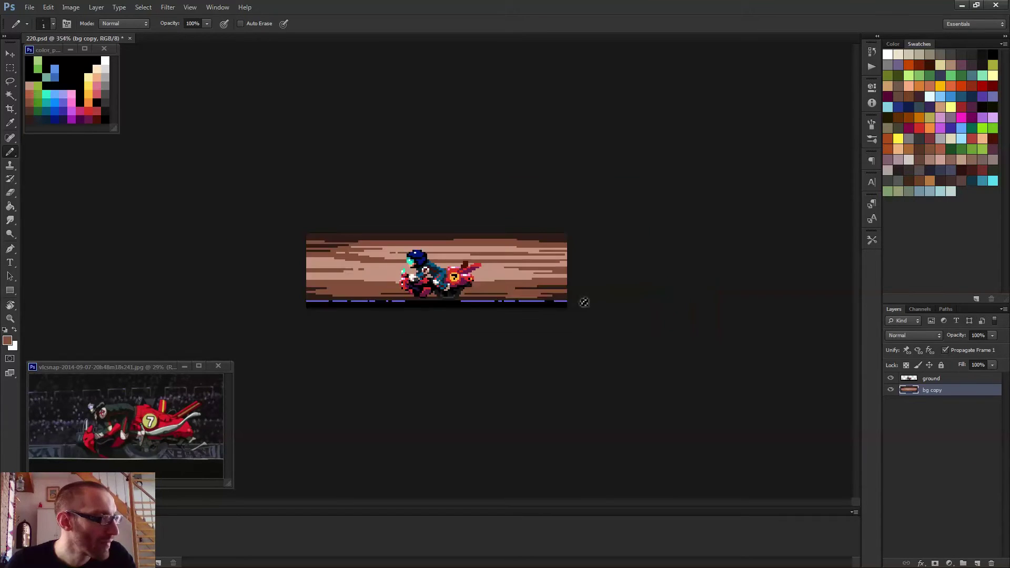
{"action": "scroll", "coordinate": [584, 301], "scroll_direction": "up", "scroll_amount": 3}
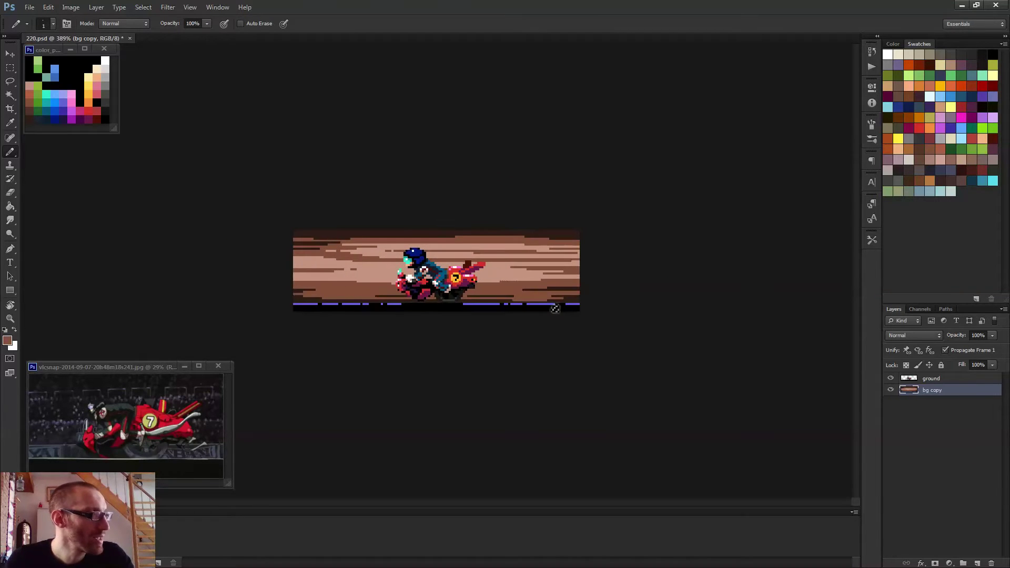
{"action": "scroll", "coordinate": [435, 271], "scroll_direction": "up", "scroll_amount": 1}
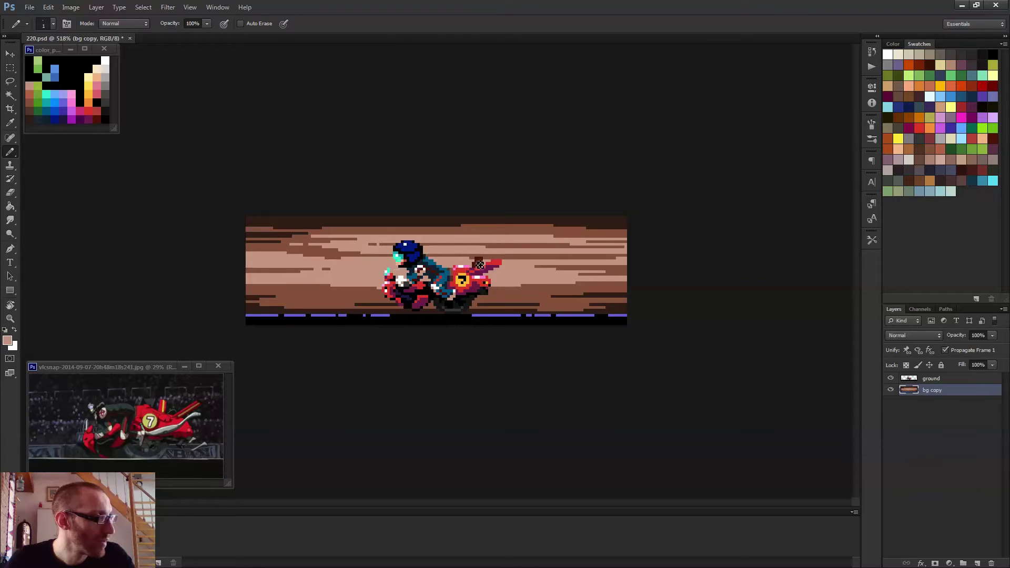
{"action": "scroll", "coordinate": [583, 273], "scroll_direction": "down", "scroll_amount": 2}
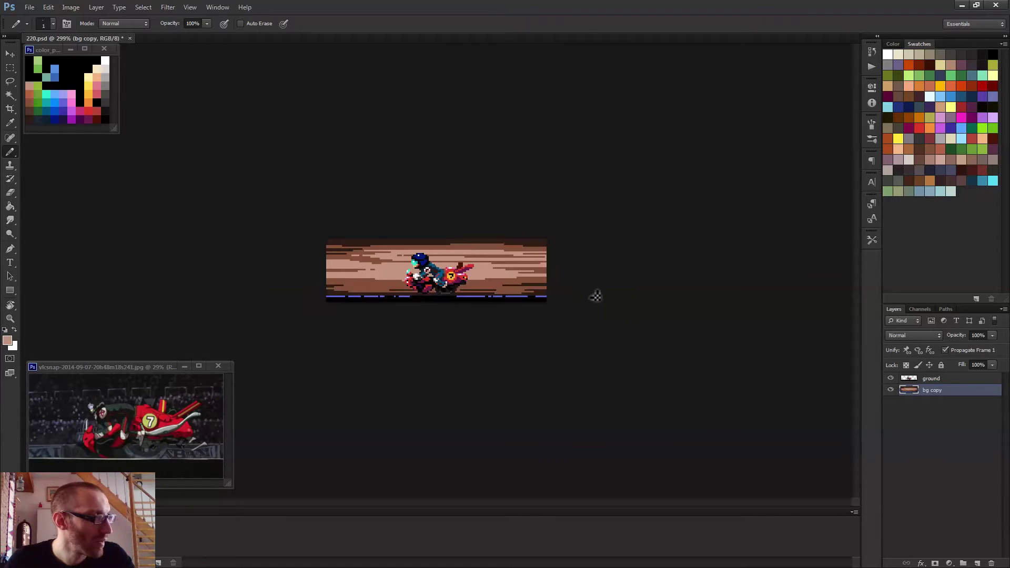
{"action": "key", "text": "ctrl+u"}
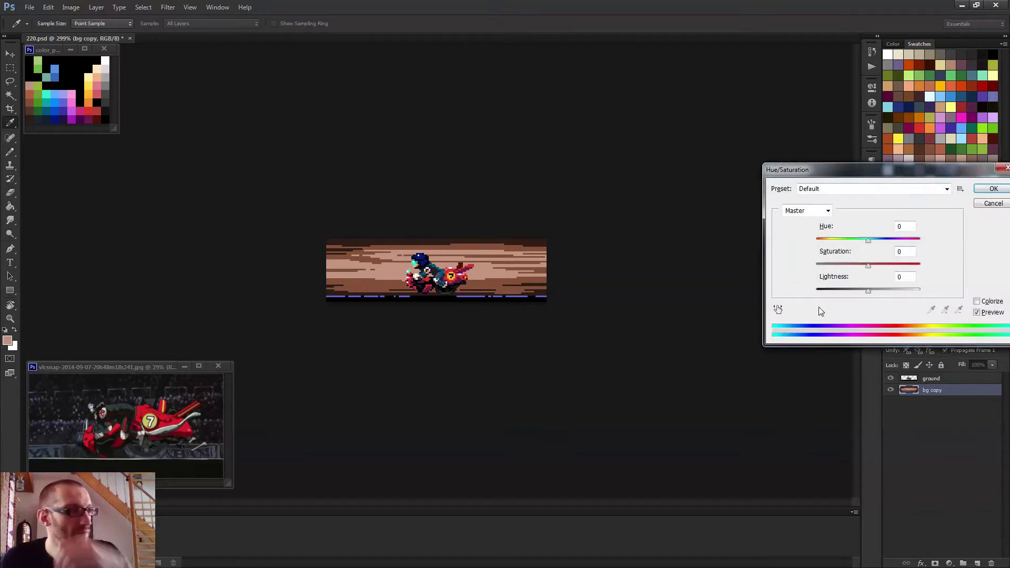
{"action": "left_click_drag", "start_coordinate": [908, 166], "coordinate": [734, 116]}
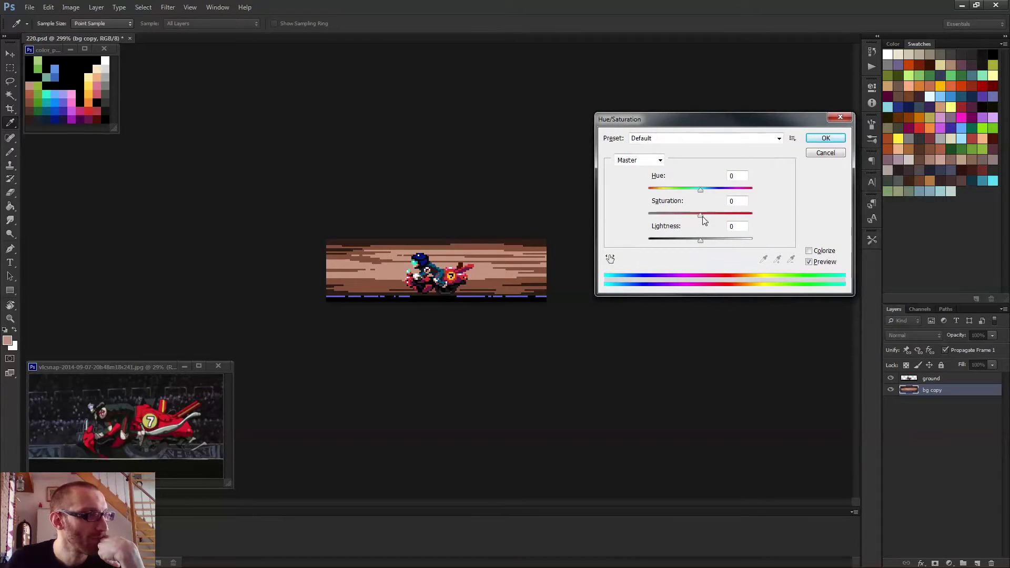
{"action": "left_click_drag", "start_coordinate": [693, 215], "coordinate": [654, 216]}
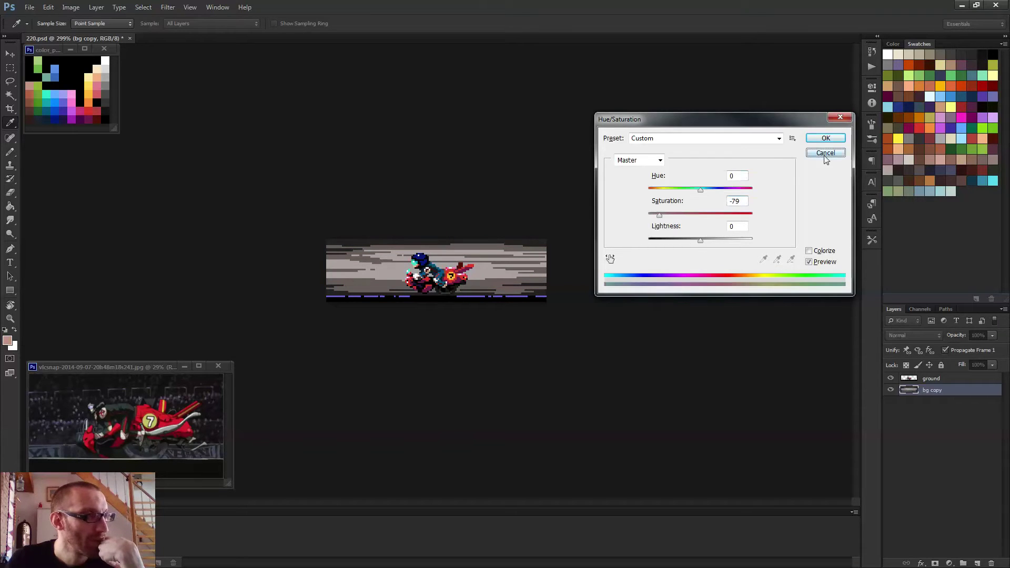
{"action": "left_click", "coordinate": [827, 153]}
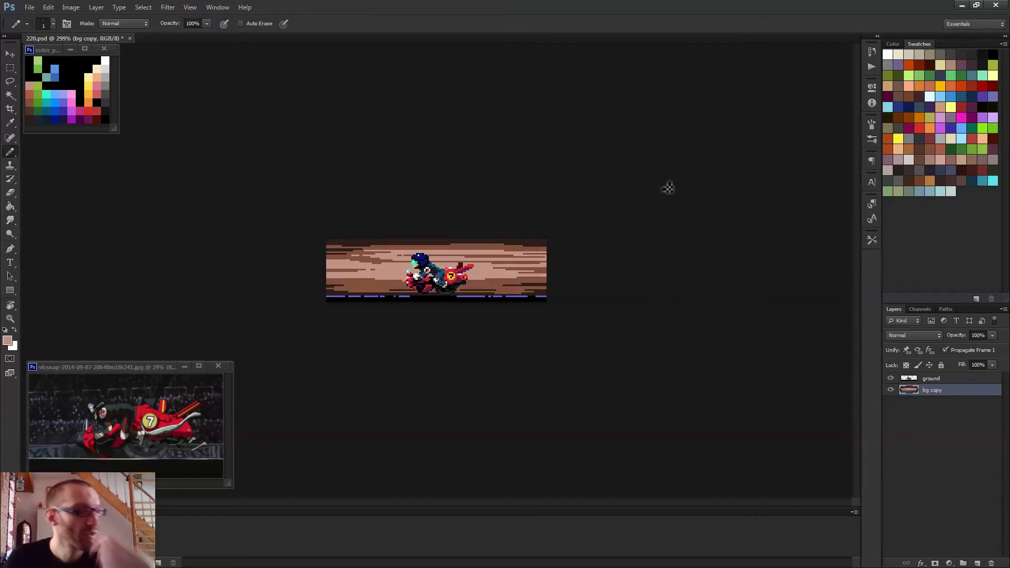
- Lower the bg copy layer's contrast to -67 with the legacy Brightness/Contrast adjustment
{"action": "left_click", "coordinate": [71, 7]}
{"action": "mouse_move", "coordinate": [111, 33]}
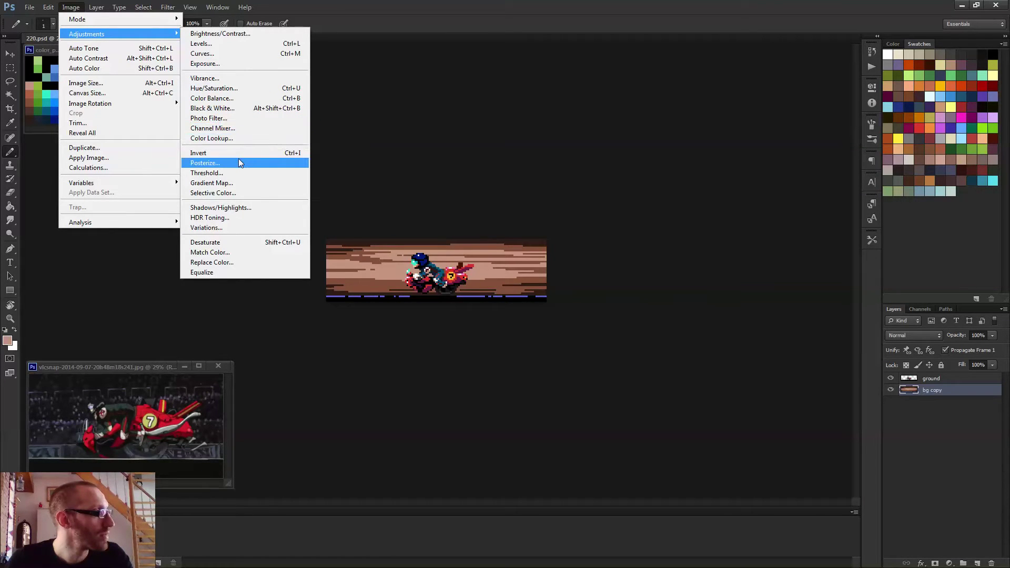
{"action": "left_click", "coordinate": [242, 33]}
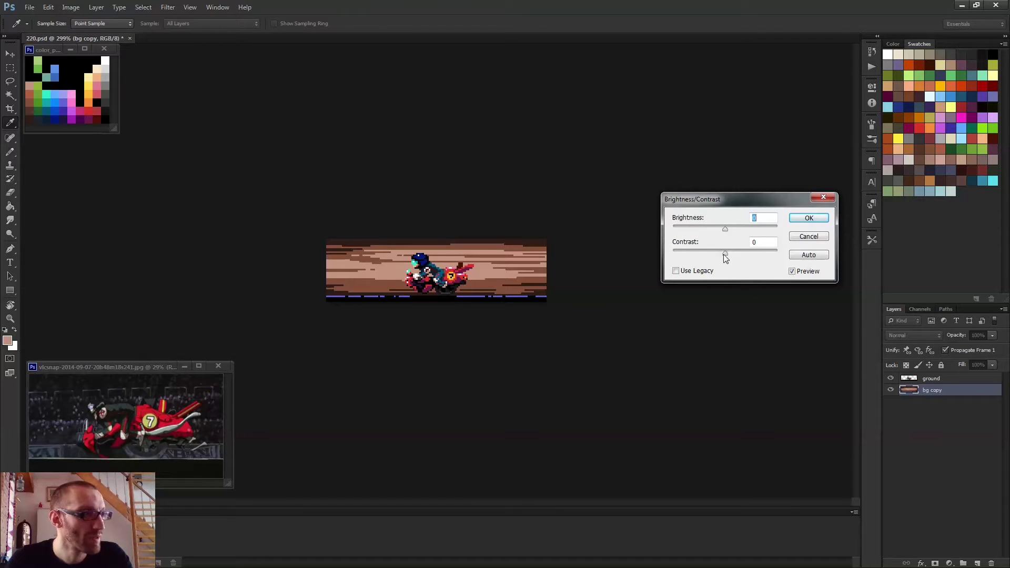
{"action": "left_click_drag", "start_coordinate": [724, 253], "coordinate": [689, 255]}
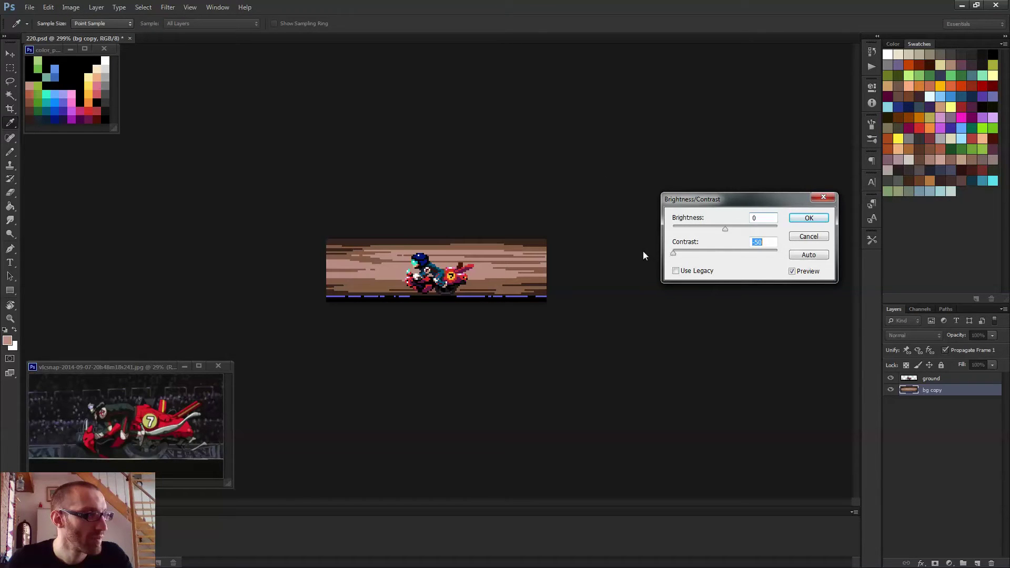
{"action": "left_click", "coordinate": [697, 270]}
{"action": "left_click_drag", "start_coordinate": [723, 251], "coordinate": [690, 253]}
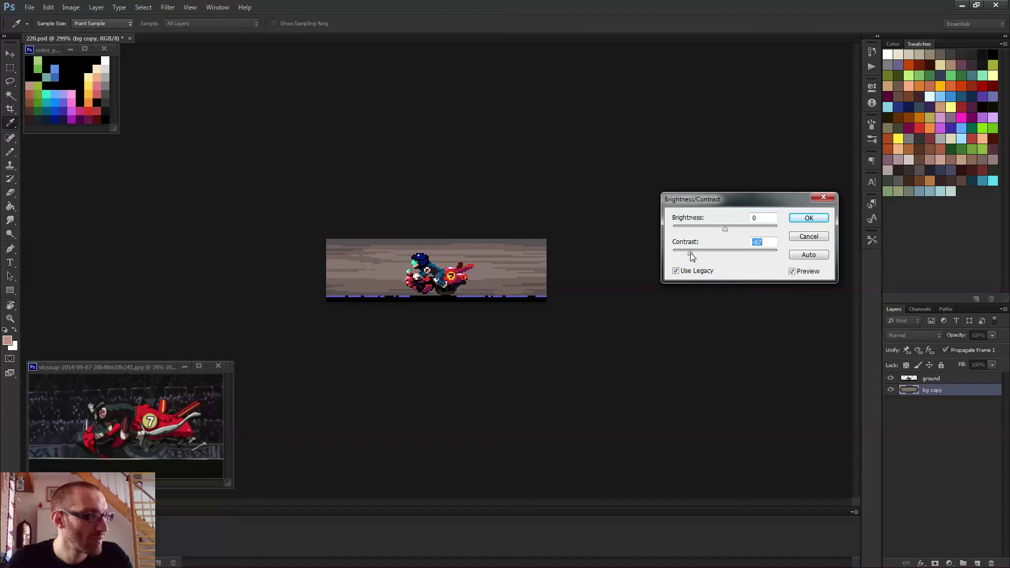
{"action": "left_click", "coordinate": [808, 219]}
- Turn the bg copy layer muted purple with Hue/Saturation, setting the hue to -128 and raising the saturation
{"action": "key", "text": "ctrl+u"}
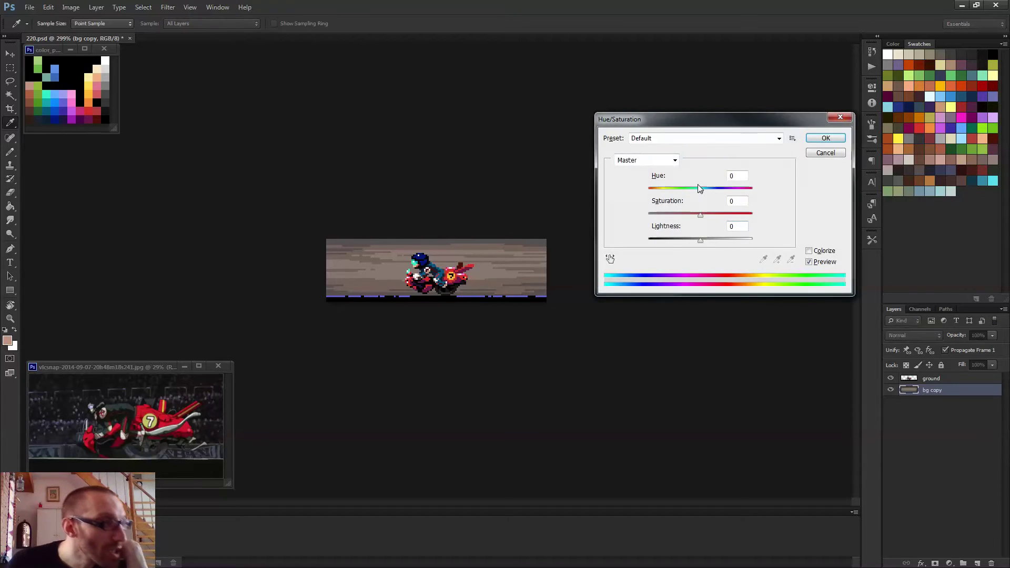
{"action": "left_click_drag", "start_coordinate": [700, 189], "coordinate": [661, 192]}
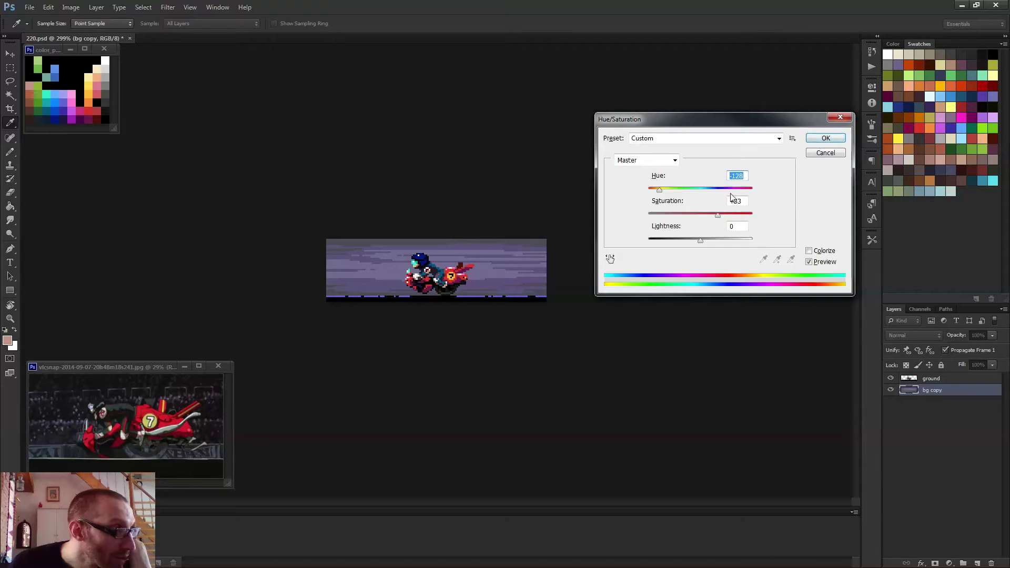
{"action": "left_click_drag", "start_coordinate": [716, 216], "coordinate": [726, 217]}
{"action": "left_click", "coordinate": [825, 137]}
- Sample the medium purple of the background and set the foreground colour to the darker purple 353056
{"action": "key", "text": "b"}
{"action": "scroll", "coordinate": [569, 284], "scroll_direction": "up", "scroll_amount": 5}
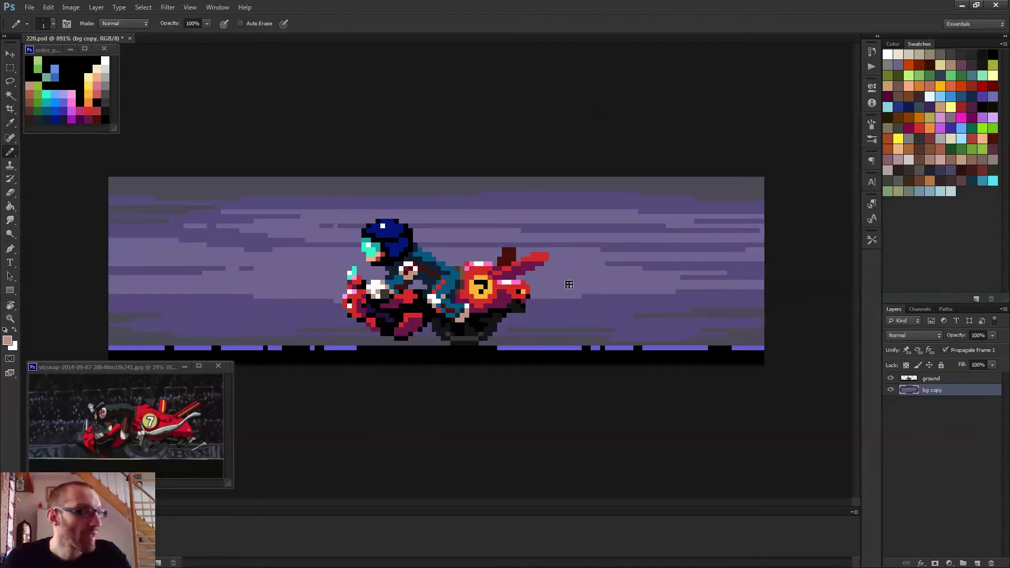
{"action": "key", "text": "g"}
{"action": "left_click", "coordinate": [655, 303], "text": "alt"}
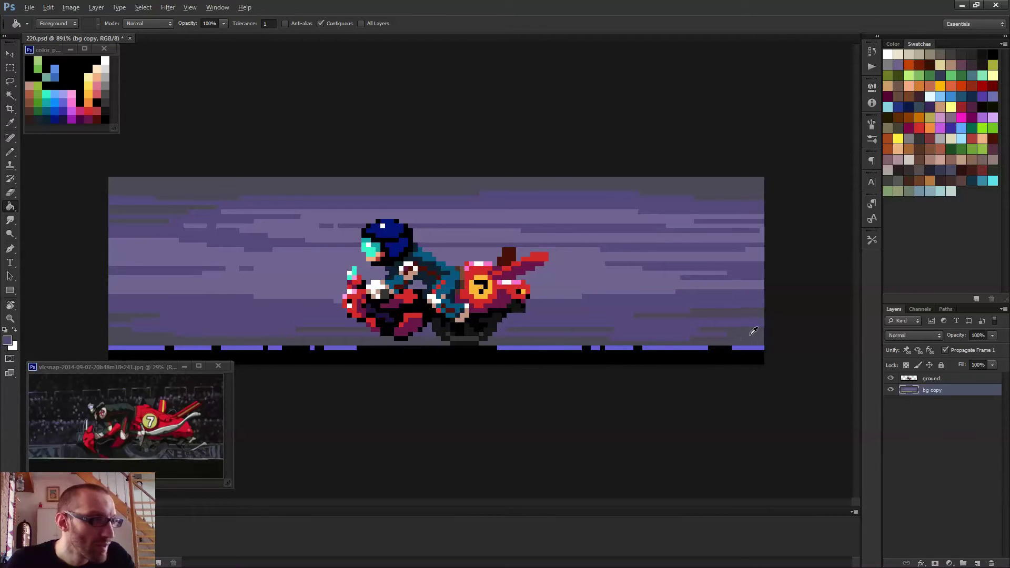
{"action": "left_click", "coordinate": [7, 340]}
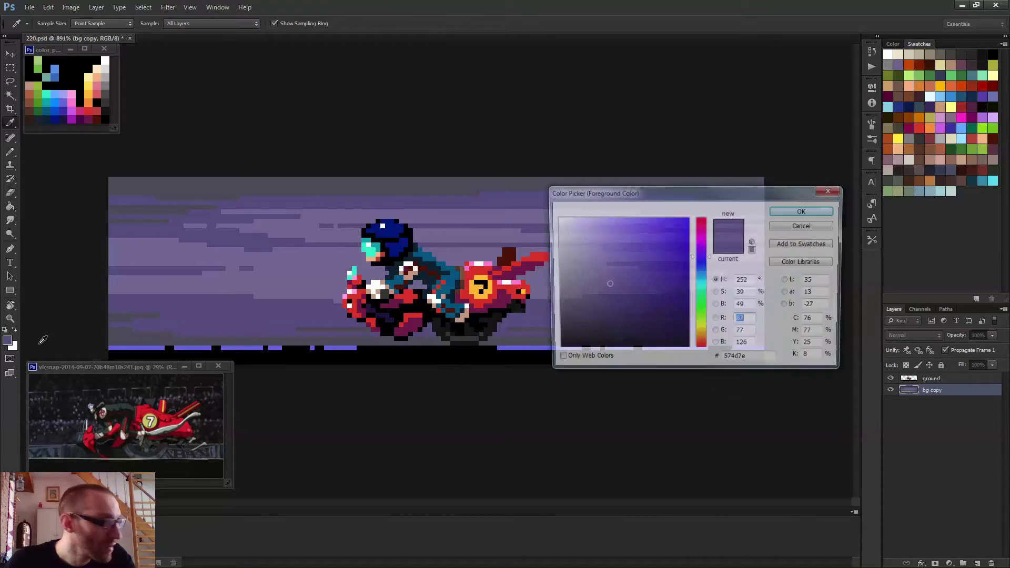
{"action": "left_click", "coordinate": [539, 337]}
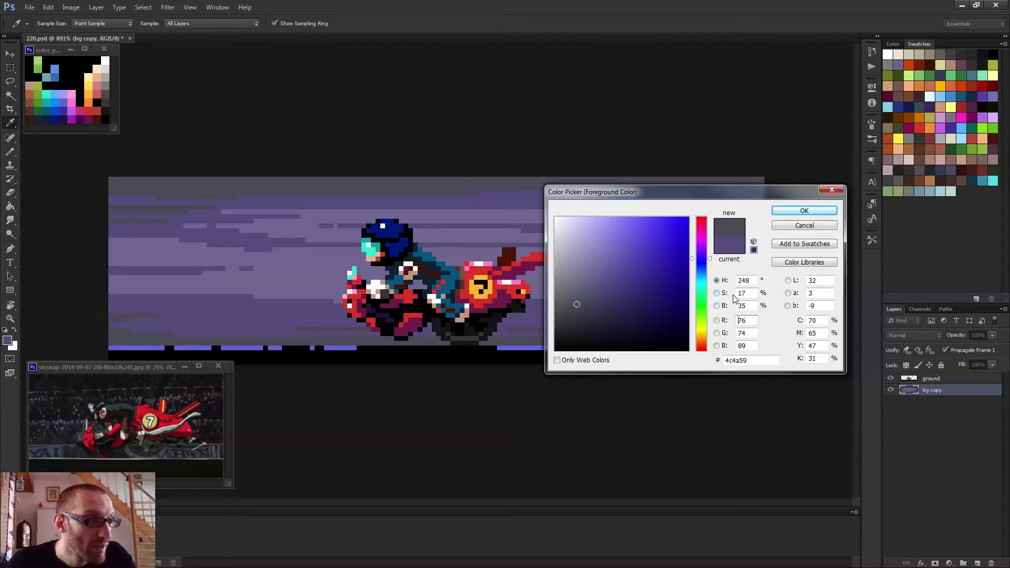
{"action": "left_click", "coordinate": [613, 306]}
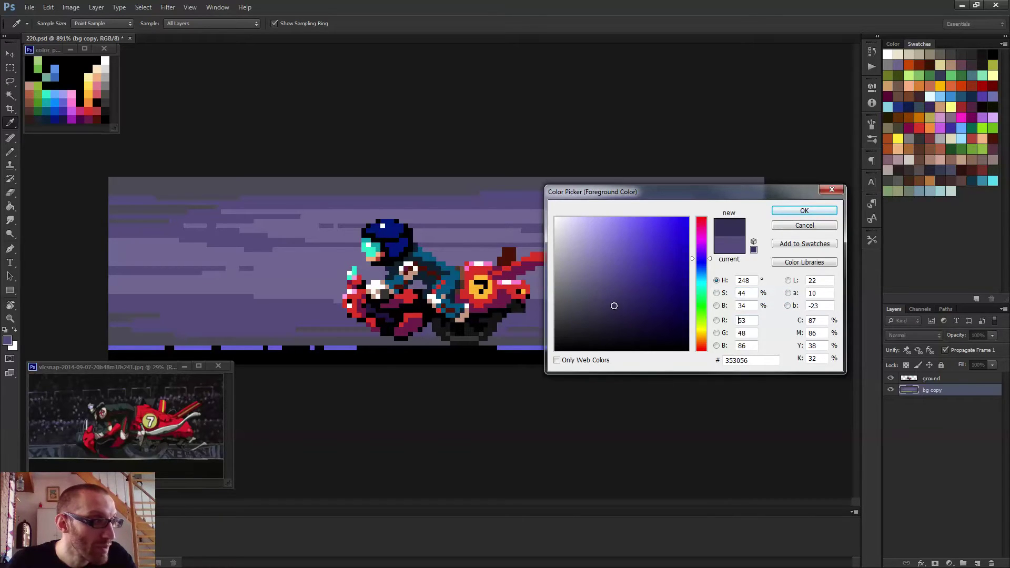
{"action": "left_click", "coordinate": [804, 211]}
- Fill the dark grey bands and streaks along the background's upper and lower edges with the dark purple
{"action": "key", "text": "g"}
{"action": "left_click", "coordinate": [680, 201]}
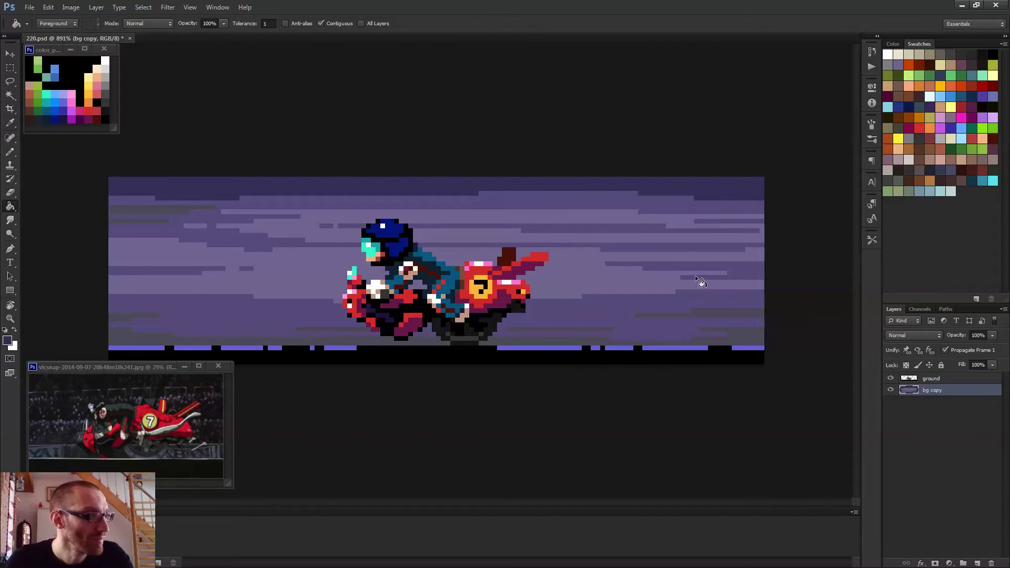
{"action": "left_click", "coordinate": [742, 335]}
{"action": "left_click", "coordinate": [741, 314]}
{"action": "left_click", "coordinate": [601, 330]}
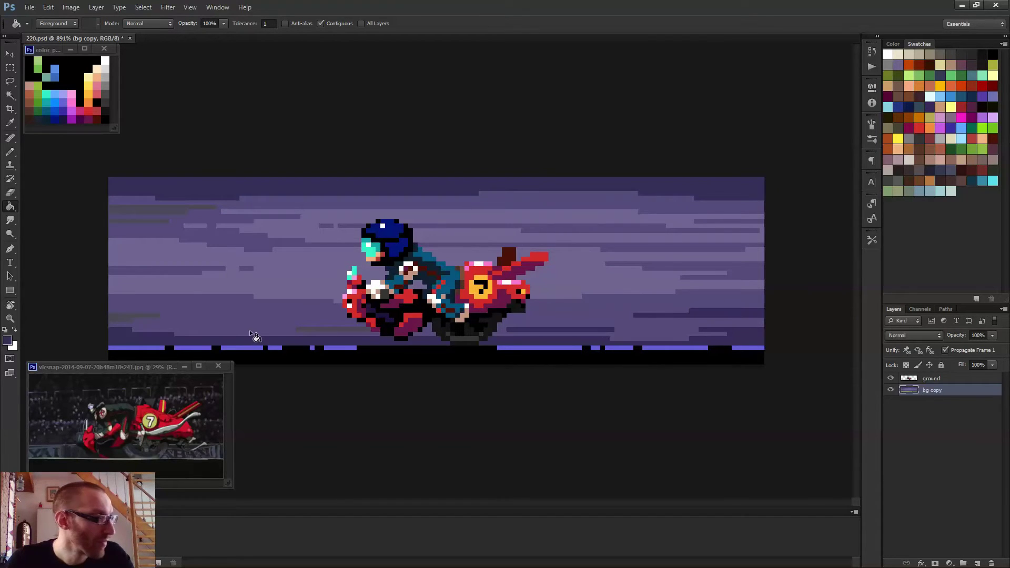
{"action": "left_click", "coordinate": [311, 328]}
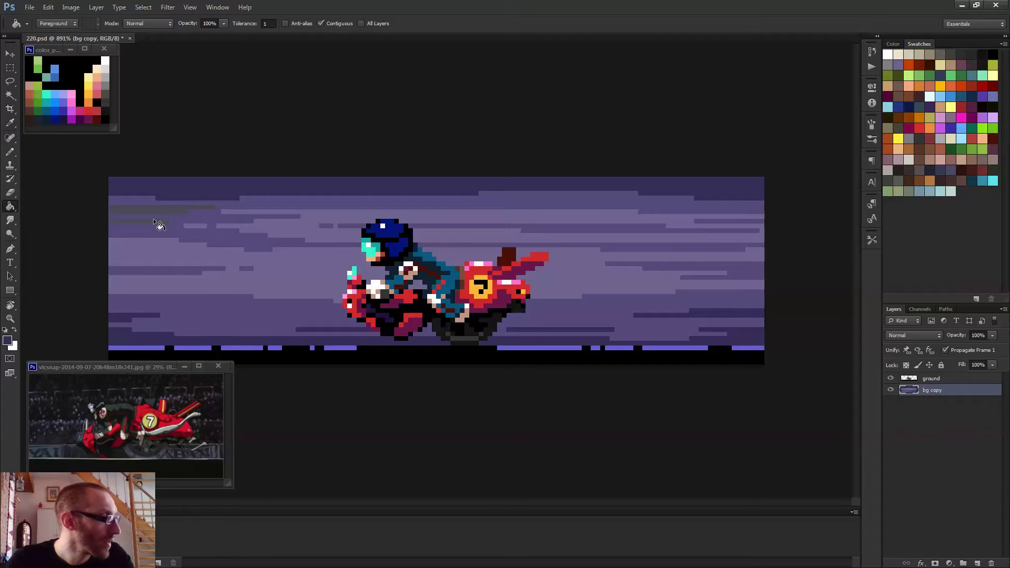
{"action": "left_click", "coordinate": [170, 207]}
{"action": "scroll", "coordinate": [332, 257], "scroll_direction": "down", "scroll_amount": 5}
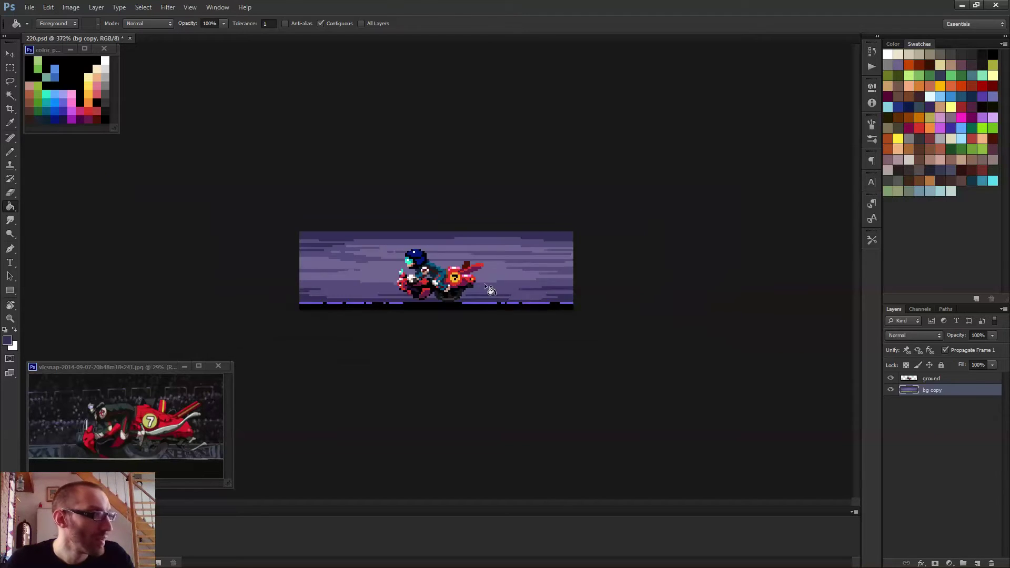
- Rename the bg copy layer to bg and duplicate it as a second animation frame layer
{"action": "scroll", "coordinate": [479, 290], "scroll_direction": "down", "scroll_amount": 2}
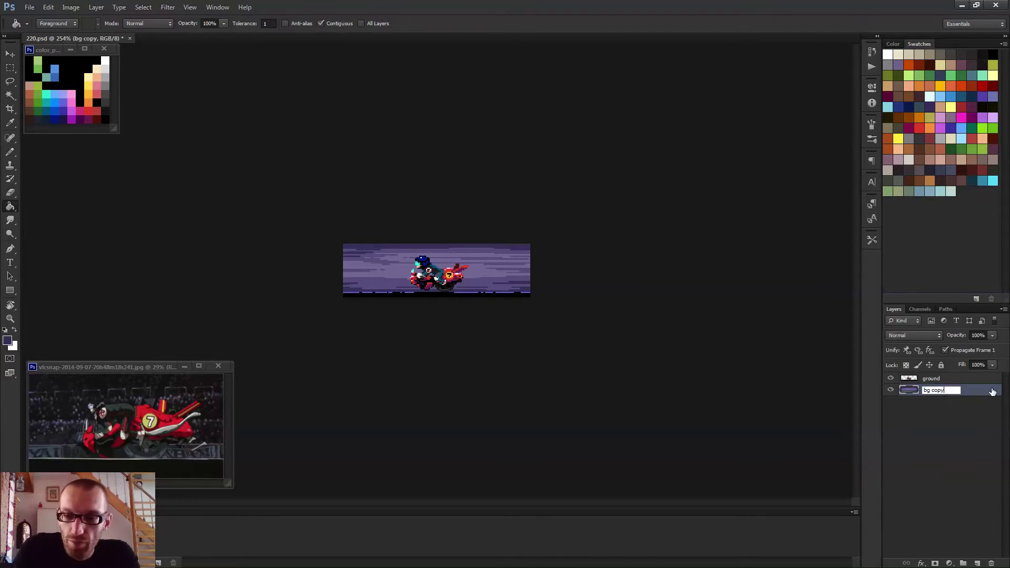
{"action": "key", "text": "Return"}
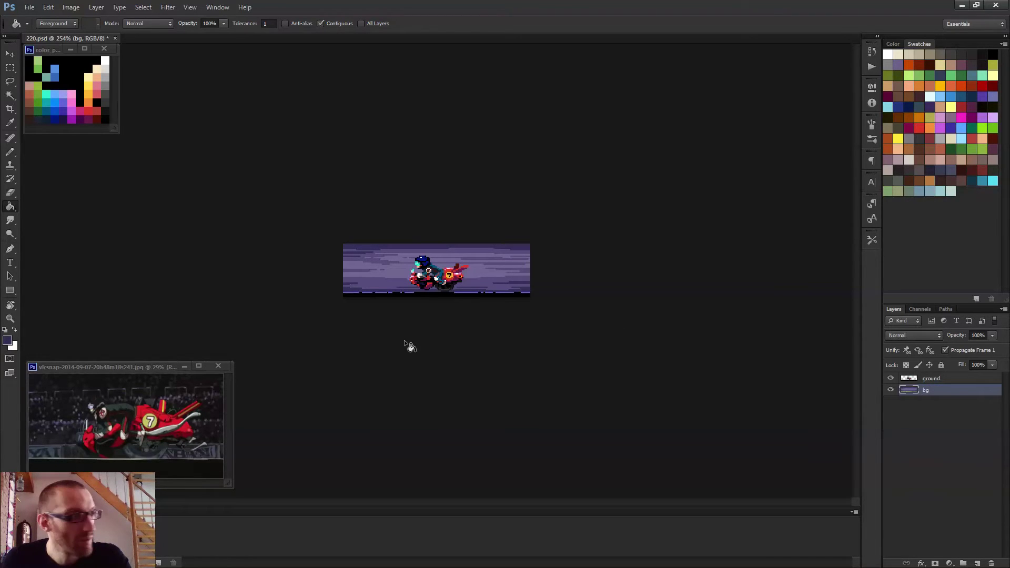
{"action": "key", "text": "F2"}
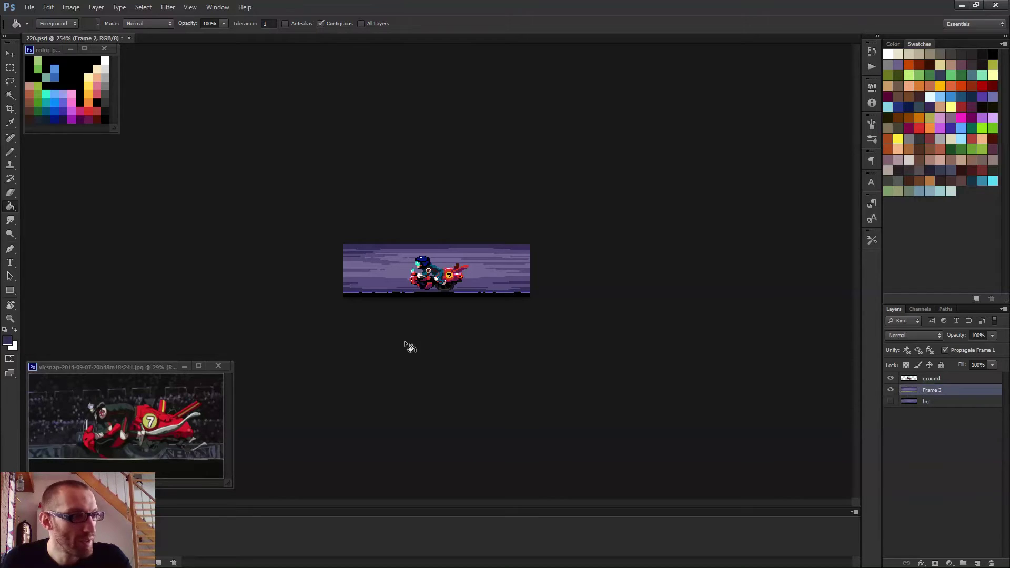
- Shift the Frame 2 background 14 pixels to the left, leaving an empty strip behind the motorcycle
{"action": "scroll", "coordinate": [423, 302], "scroll_direction": "up", "scroll_amount": 5}
{"action": "key", "text": "b"}
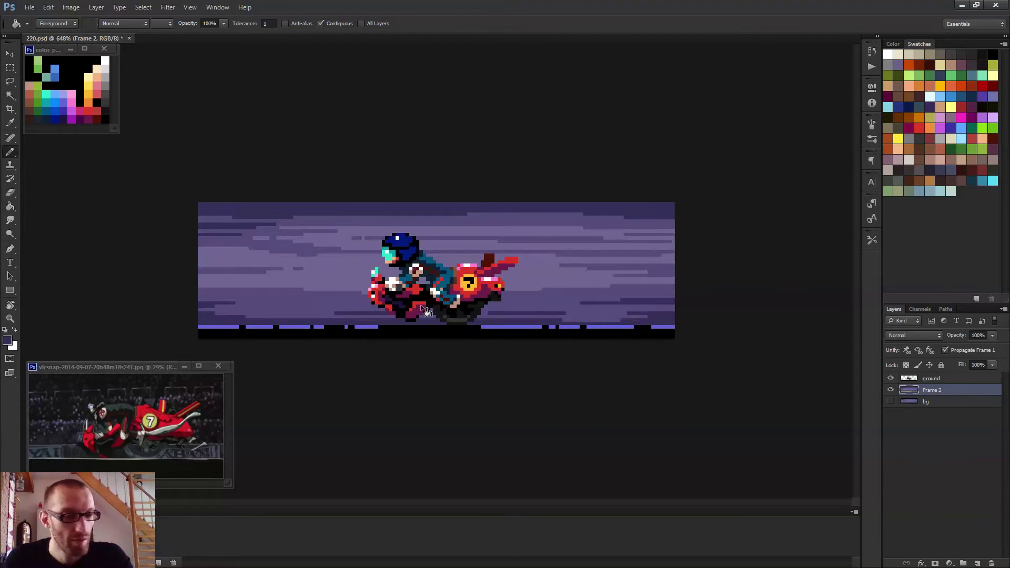
{"action": "key", "text": "v"}
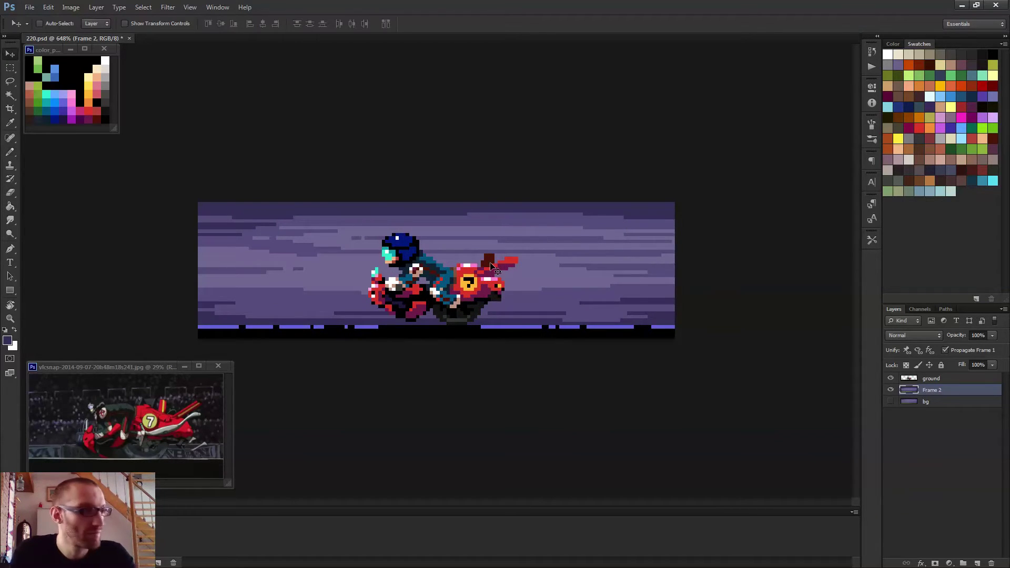
{"action": "key", "text": "Left"}
{"action": "key", "text": "Left"}
{"action": "key", "text": "Left"}
{"action": "key", "text": "Left"}
{"action": "key", "text": "Left"}
{"action": "key", "text": "Left"}
{"action": "key", "text": "Left"}
{"action": "key", "text": "Left"}
{"action": "key", "text": "Left"}
{"action": "key", "text": "Left"}
{"action": "key", "text": "Left"}
{"action": "key", "text": "Left"}
{"action": "key", "text": "Left"}
{"action": "key", "text": "Left"}
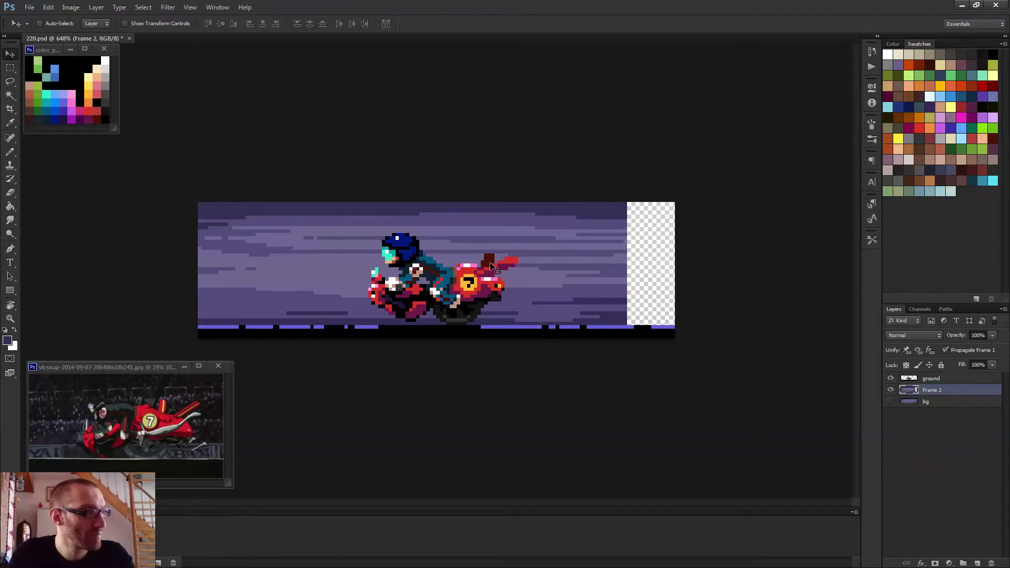
- Extend the dark purple upper band across the empty strip with a one-pixel boundary line and a fill above it
{"action": "key", "text": "b"}
{"action": "scroll", "coordinate": [443, 269], "scroll_direction": "up", "scroll_amount": 3}
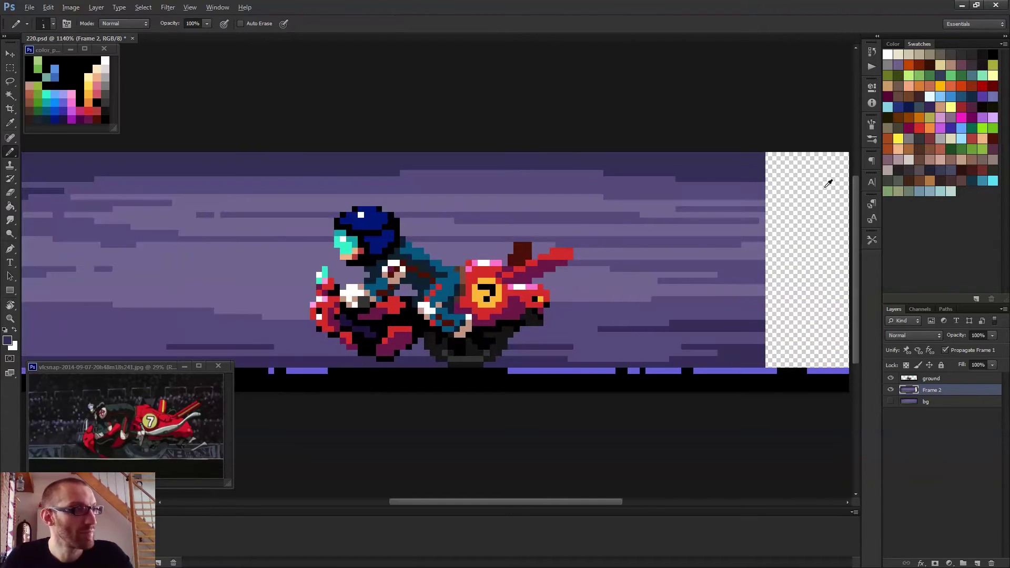
{"action": "mouse_move", "coordinate": [766, 174]}
{"action": "left_mouse_down"}
{"action": "mouse_move", "coordinate": [629, 168]}
{"action": "mouse_move", "coordinate": [767, 179]}
{"action": "left_mouse_up"}
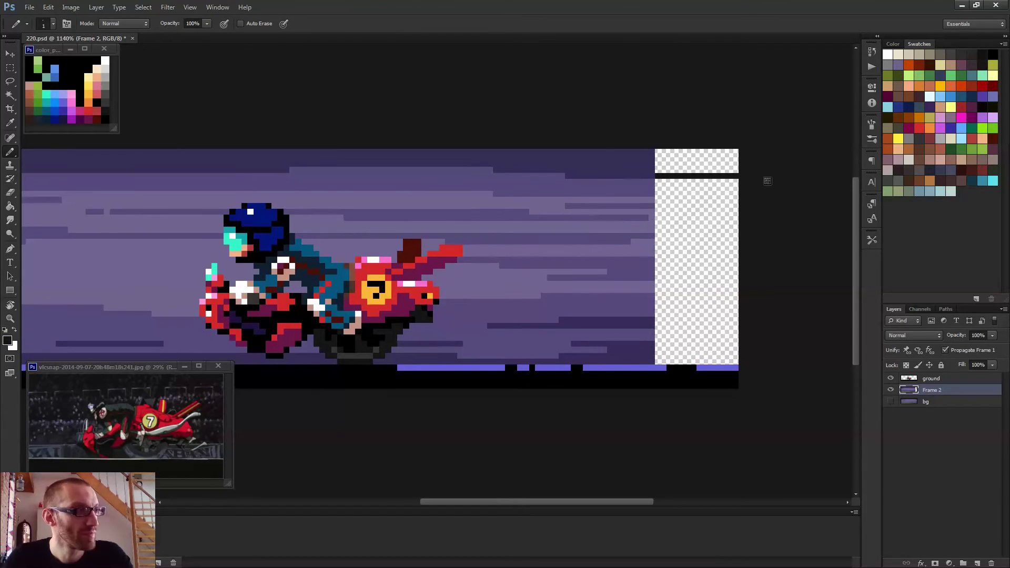
{"action": "left_click", "coordinate": [640, 167], "text": "alt"}
{"action": "left_click_drag", "start_coordinate": [655, 179], "coordinate": [751, 178]}
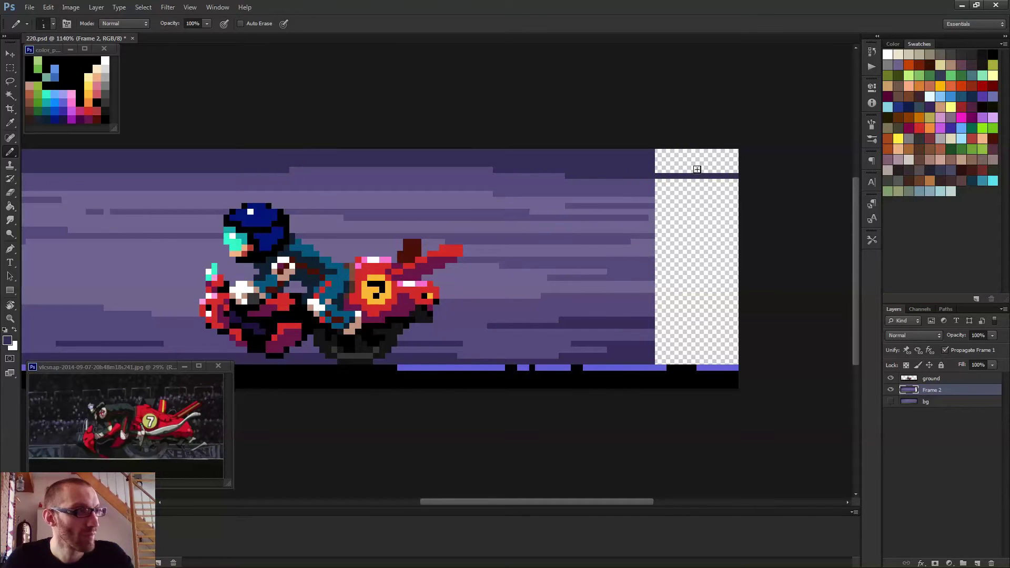
{"action": "key", "text": "g"}
{"action": "left_click", "coordinate": [697, 169]}
- Continue the medium purple band below the dark one across the empty strip, carrying a streak into its lower edge
{"action": "key", "text": "b"}
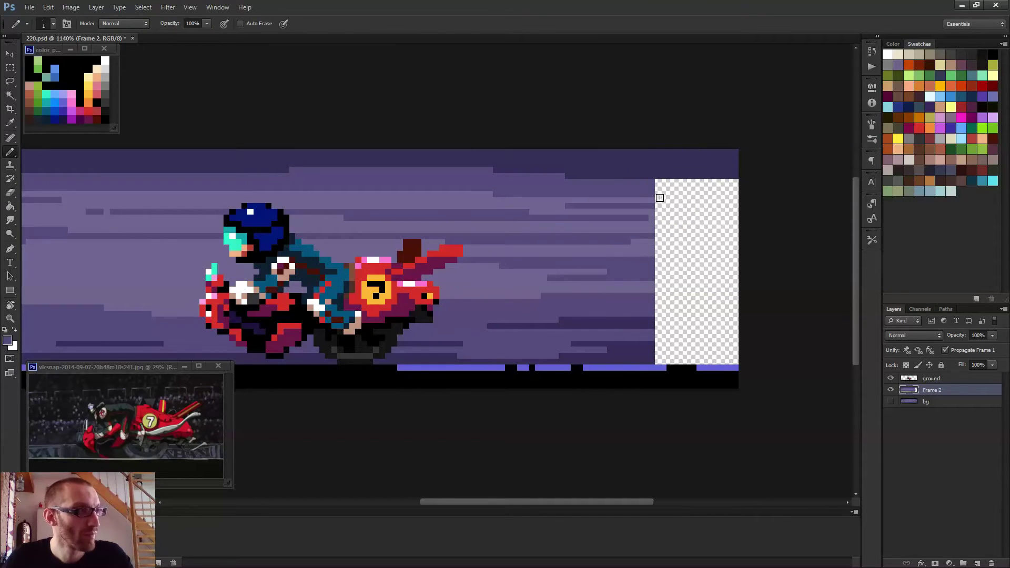
{"action": "left_click_drag", "start_coordinate": [657, 193], "coordinate": [741, 193]}
{"action": "key", "text": "g"}
{"action": "left_click", "coordinate": [705, 190]}
{"action": "key", "text": "b"}
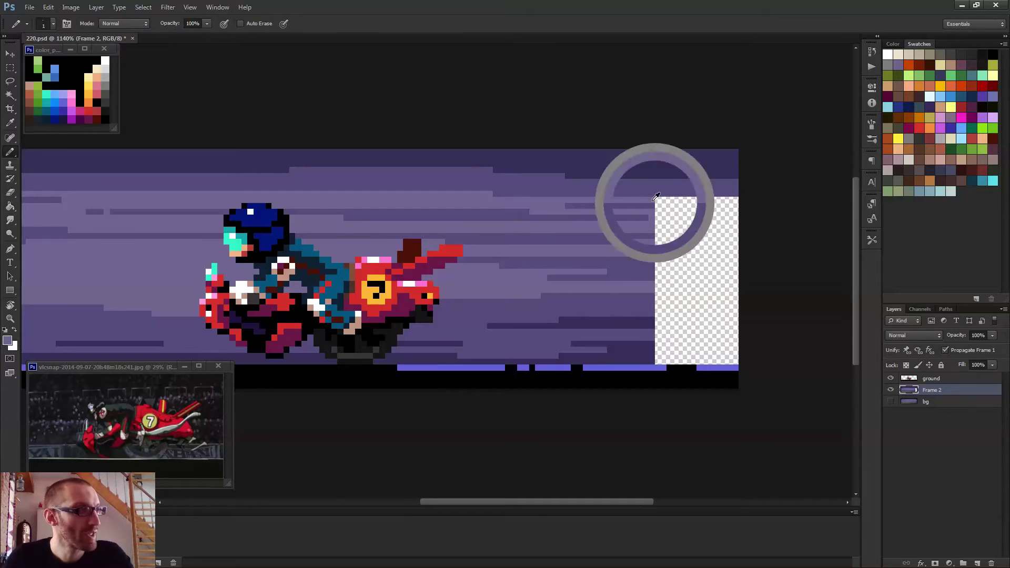
{"action": "left_click_drag", "start_coordinate": [657, 200], "coordinate": [740, 206]}
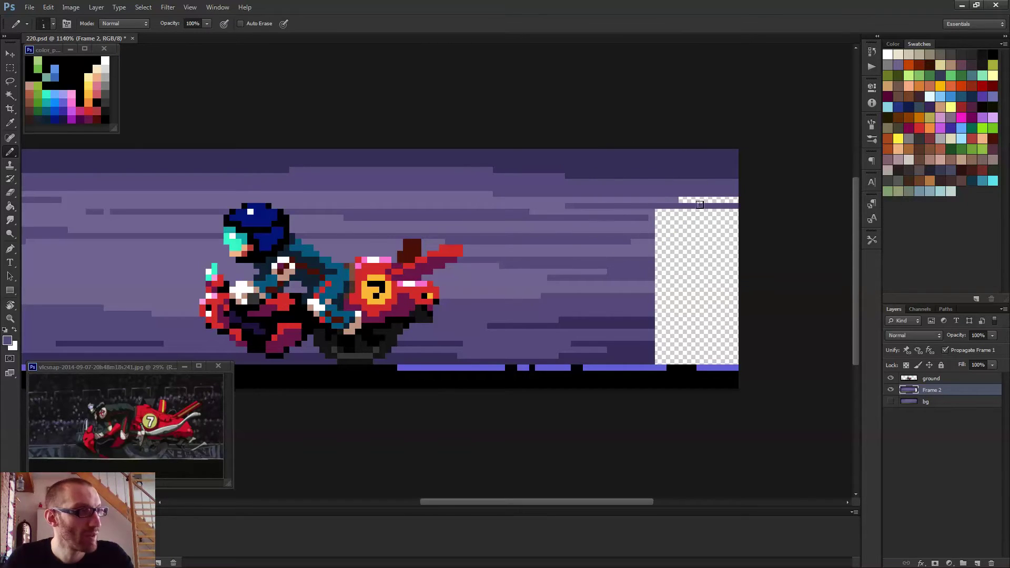
{"action": "key", "text": "g"}
{"action": "left_click", "coordinate": [683, 201]}
- Fill the next rows of the empty strip with light purple, down to the level of the medium purple streak
{"action": "key", "text": "b"}
{"action": "left_click_drag", "start_coordinate": [657, 212], "coordinate": [738, 212]}
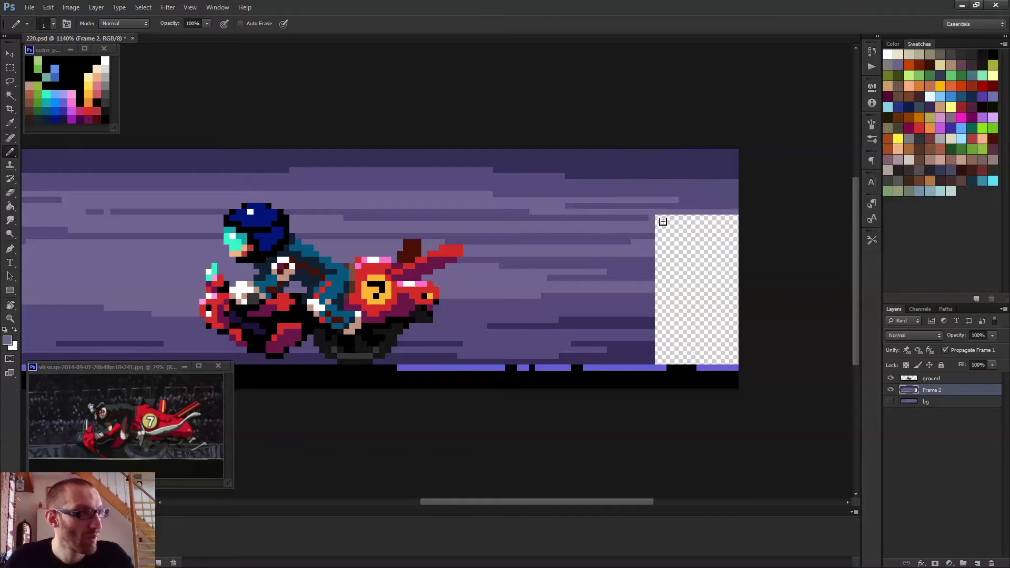
{"action": "left_click_drag", "start_coordinate": [654, 231], "coordinate": [742, 231]}
{"action": "key", "text": "g"}
{"action": "left_click", "coordinate": [674, 224]}
{"action": "key", "text": "b"}
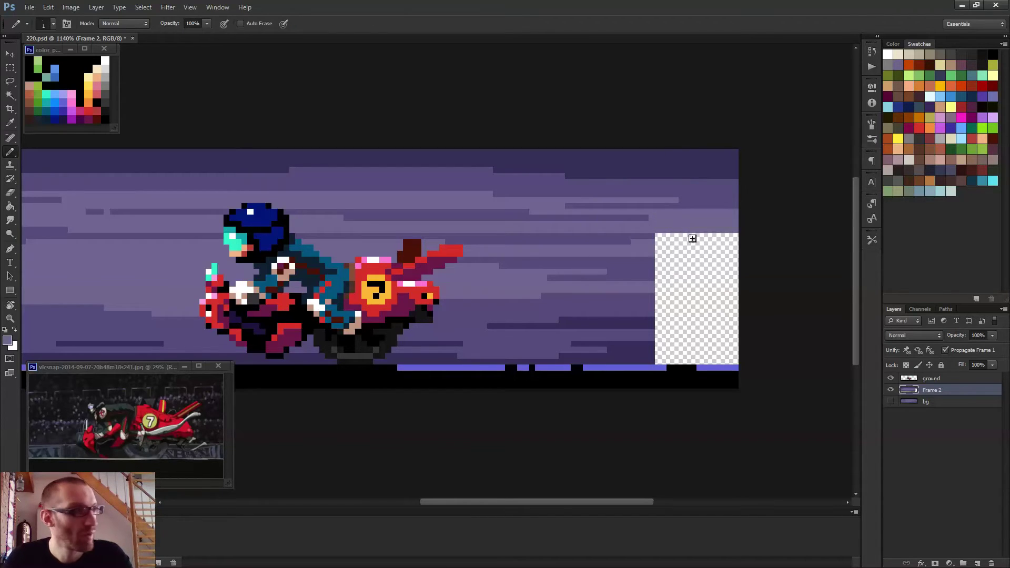
- Draw a stepped light purple streak into the strip, and fill the gap above it and the remaining area with medium purple
{"action": "left_click_drag", "start_coordinate": [661, 245], "coordinate": [746, 249]}
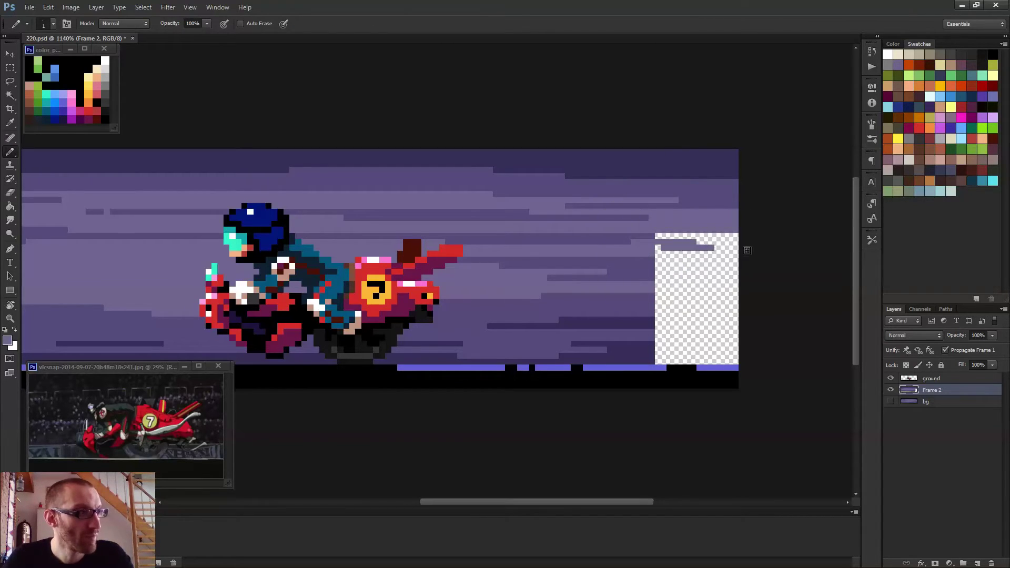
{"action": "left_click_drag", "start_coordinate": [660, 259], "coordinate": [700, 254]}
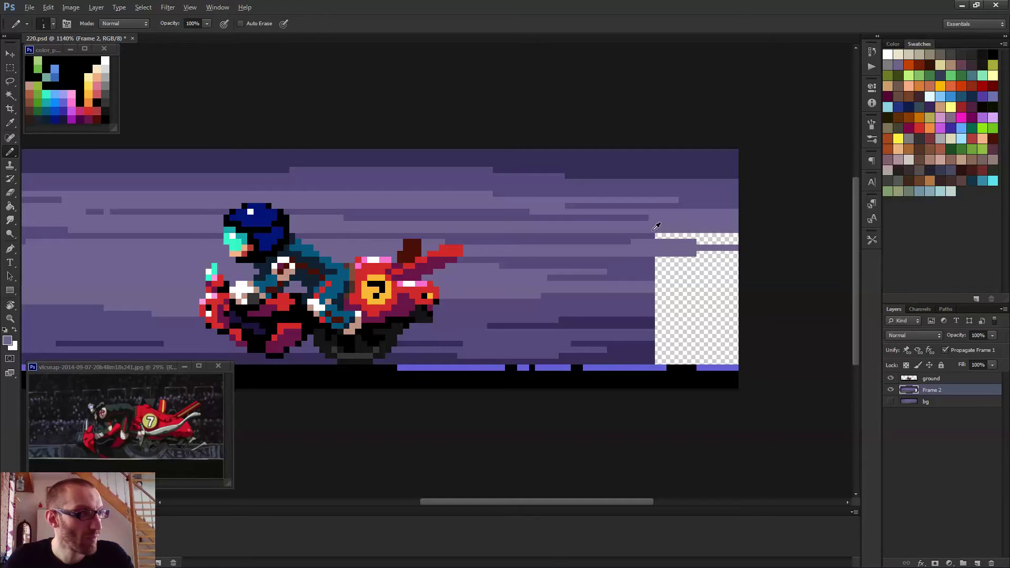
{"action": "left_click", "coordinate": [667, 246], "text": "alt"}
{"action": "key", "text": "g"}
{"action": "left_click", "coordinate": [730, 239]}
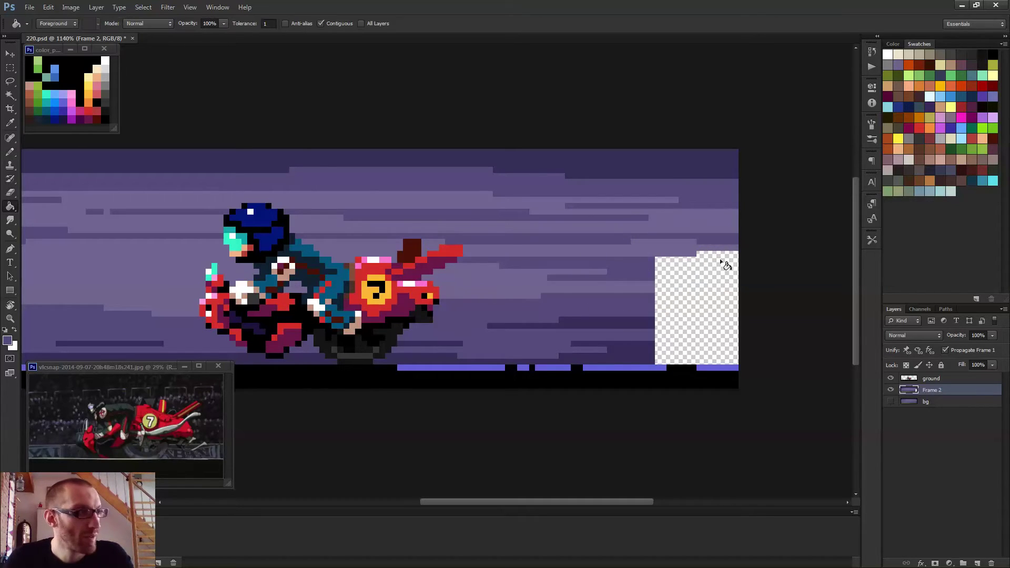
{"action": "left_click", "coordinate": [715, 287]}
- Add a thin light purple streak with broken pixels above it to the medium purple area behind the motorcycle
{"action": "key", "text": "b"}
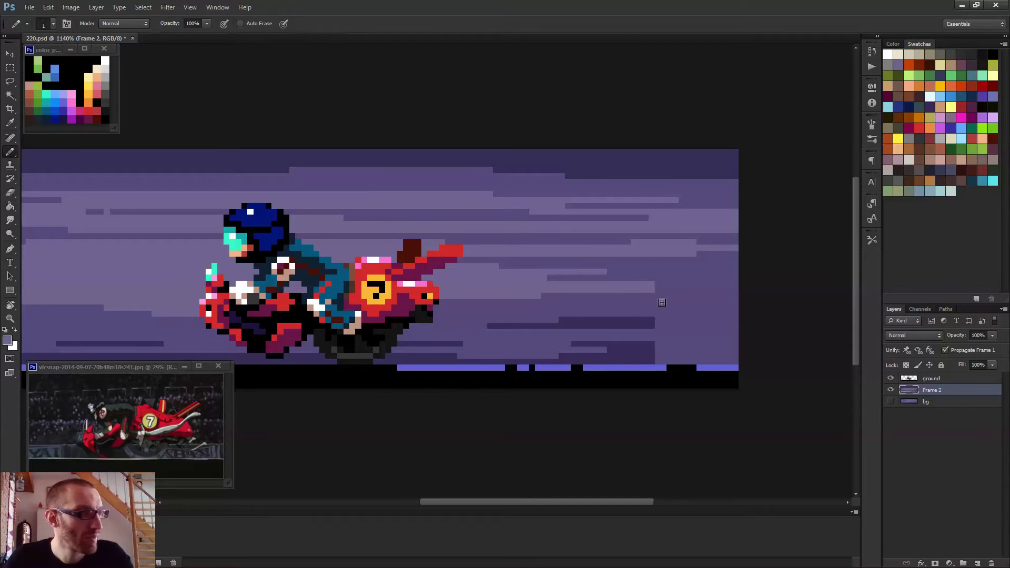
{"action": "mouse_move", "coordinate": [659, 291]}
{"action": "left_mouse_down"}
{"action": "mouse_move", "coordinate": [747, 291]}
{"action": "mouse_move", "coordinate": [704, 278]}
{"action": "left_mouse_up"}
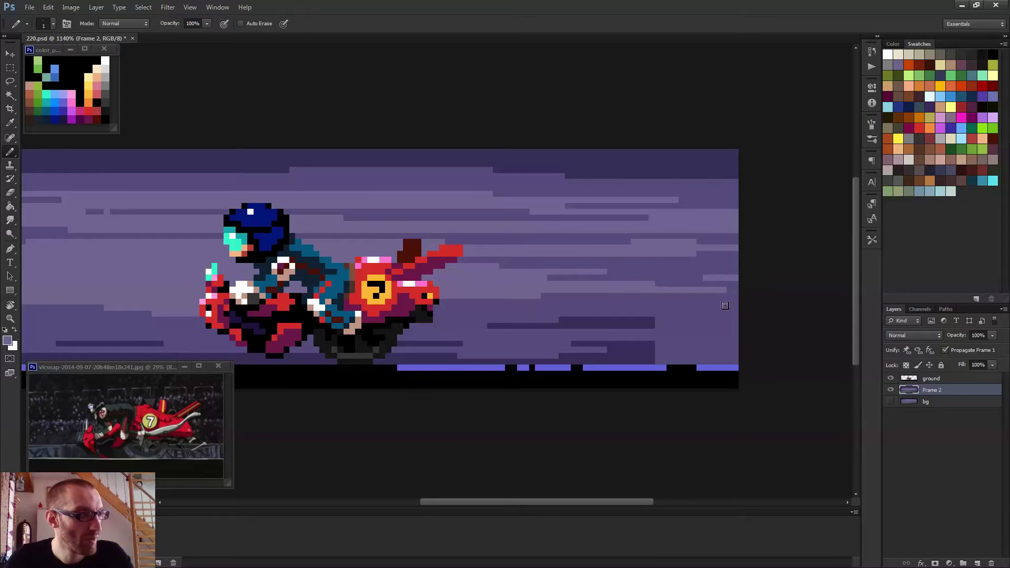
{"action": "left_click", "coordinate": [684, 278]}
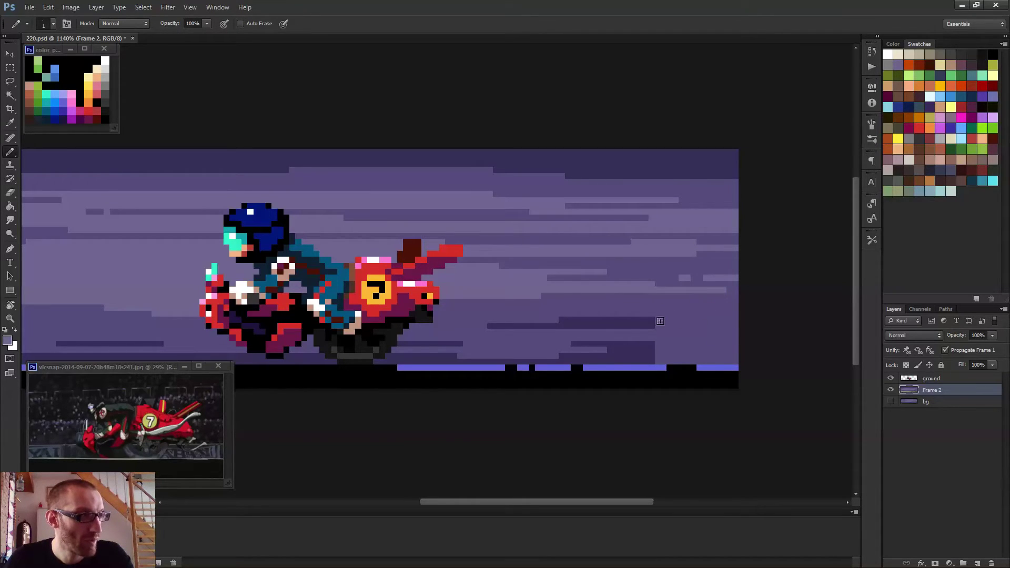
- Extend the lower dark purple streak and the dark band above the ground across the new strip
{"action": "left_click", "coordinate": [651, 324], "text": "alt"}
{"action": "left_click_drag", "start_coordinate": [651, 325], "coordinate": [771, 329]}
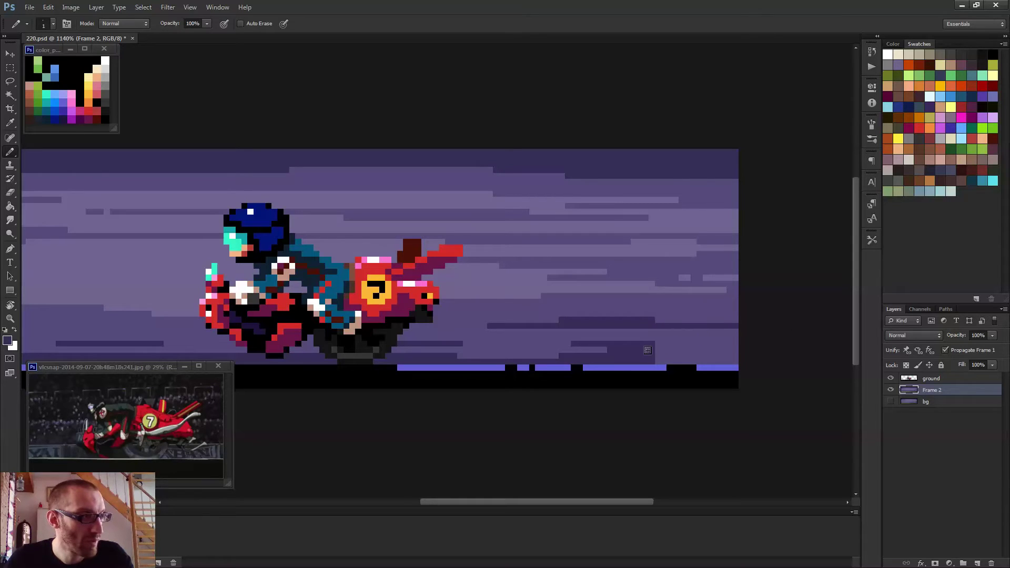
{"action": "left_click_drag", "start_coordinate": [653, 343], "coordinate": [773, 344]}
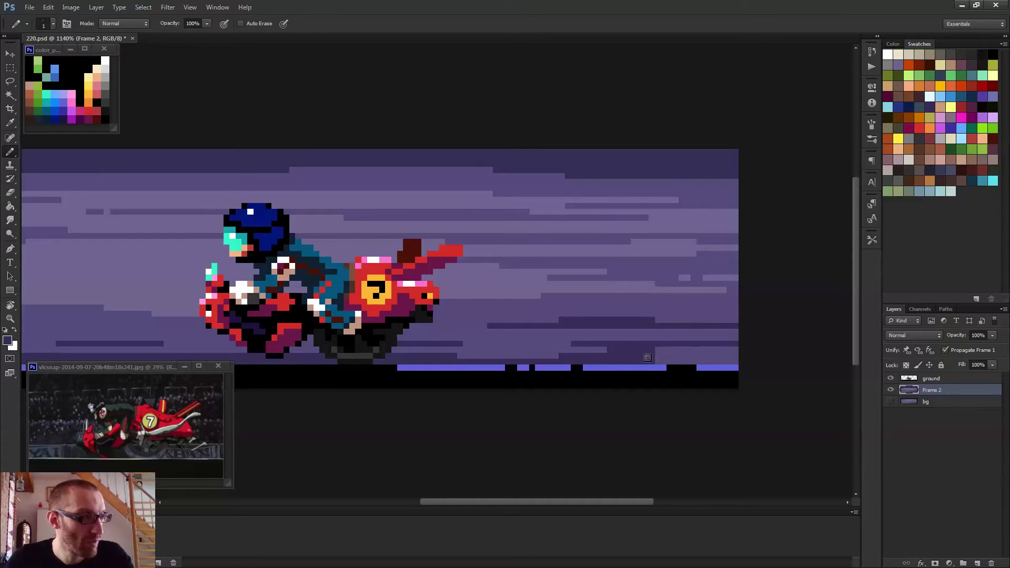
{"action": "left_click_drag", "start_coordinate": [652, 349], "coordinate": [754, 352]}
{"action": "left_click_drag", "start_coordinate": [656, 355], "coordinate": [714, 356]}
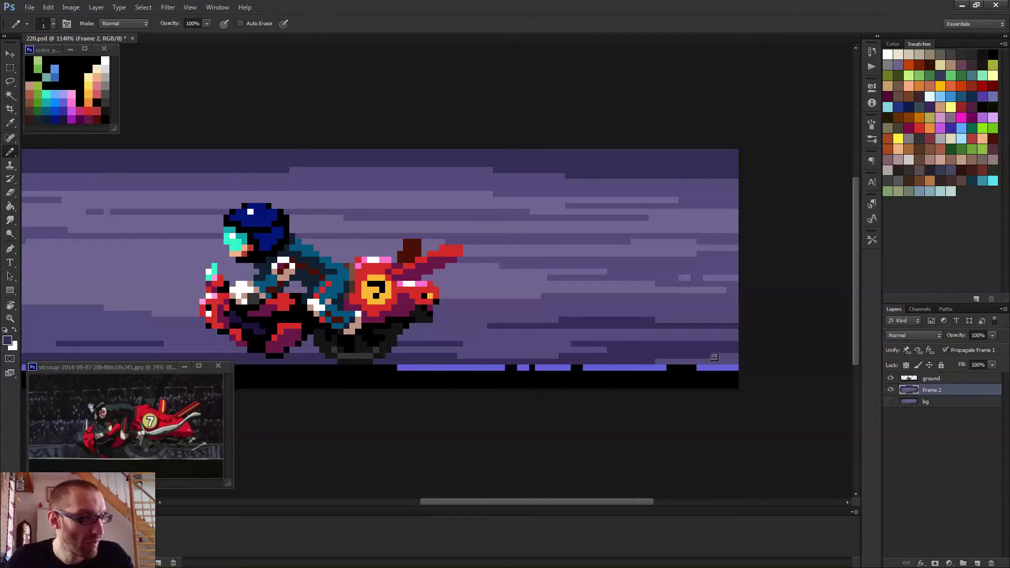
- Duplicate the finished Frame 2 background as a third animation frame layer
{"action": "scroll", "coordinate": [714, 369], "scroll_direction": "down", "scroll_amount": 4}
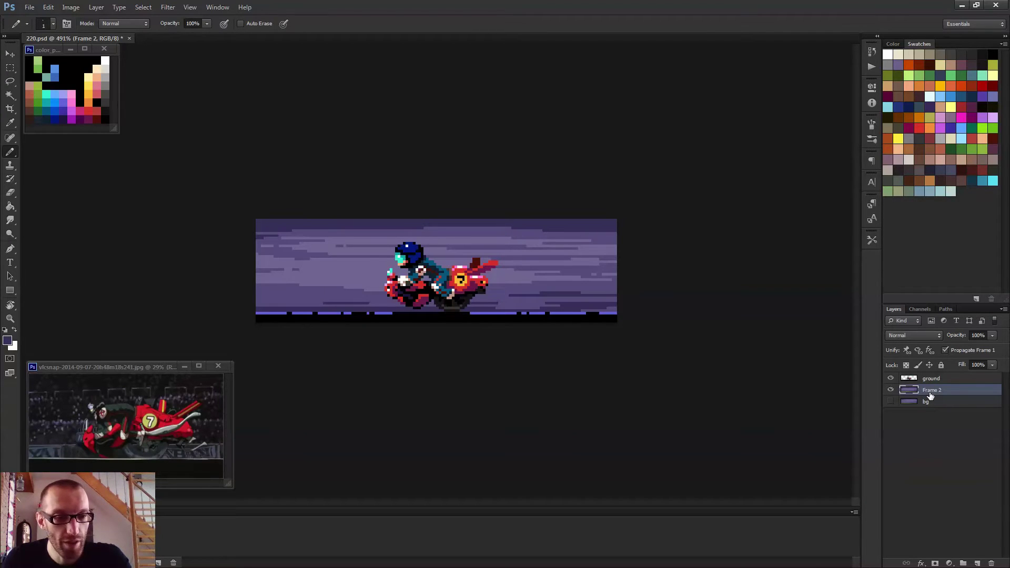
{"action": "key", "text": "ctrl+j"}
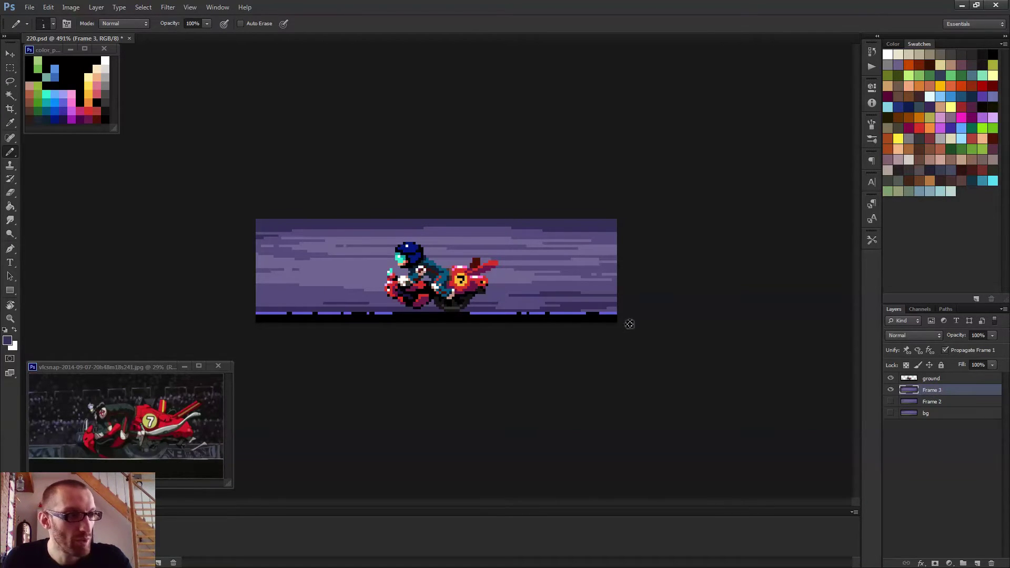
{"action": "scroll", "coordinate": [615, 312], "scroll_direction": "up", "scroll_amount": 2}
{"action": "scroll", "coordinate": [613, 311], "scroll_direction": "down", "scroll_amount": 5}
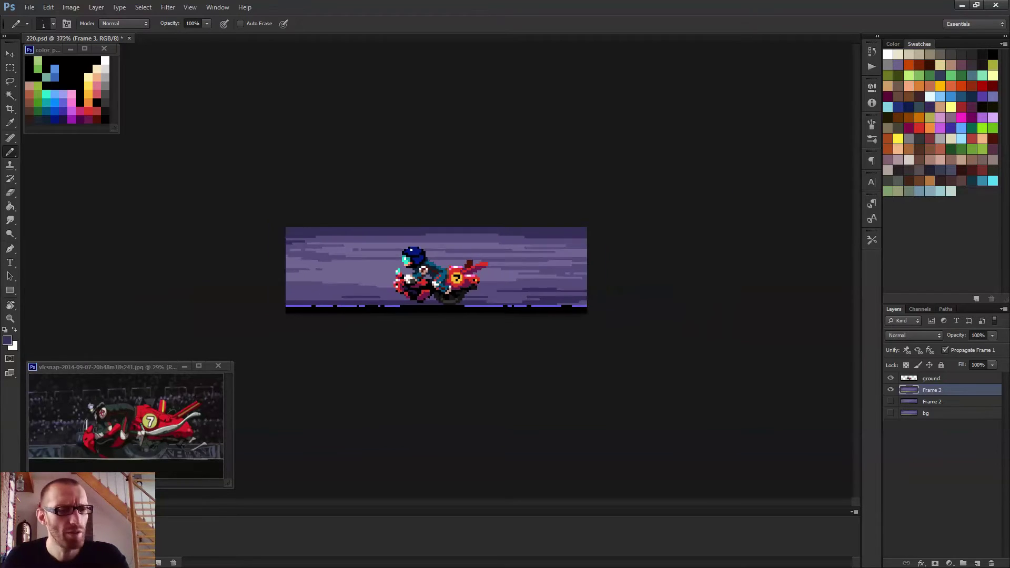
- Move the bg layer directly above Frame 2, and shift the Frame 3 background right to open an empty strip in front of the motorcycle
{"action": "key", "text": "space"}
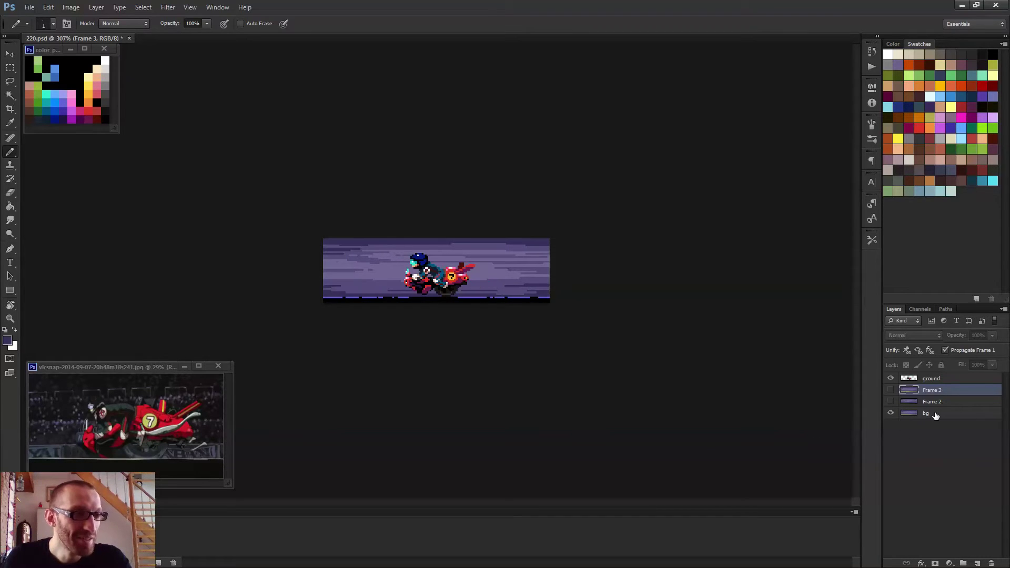
{"action": "left_click_drag", "start_coordinate": [929, 413], "coordinate": [925, 401]}
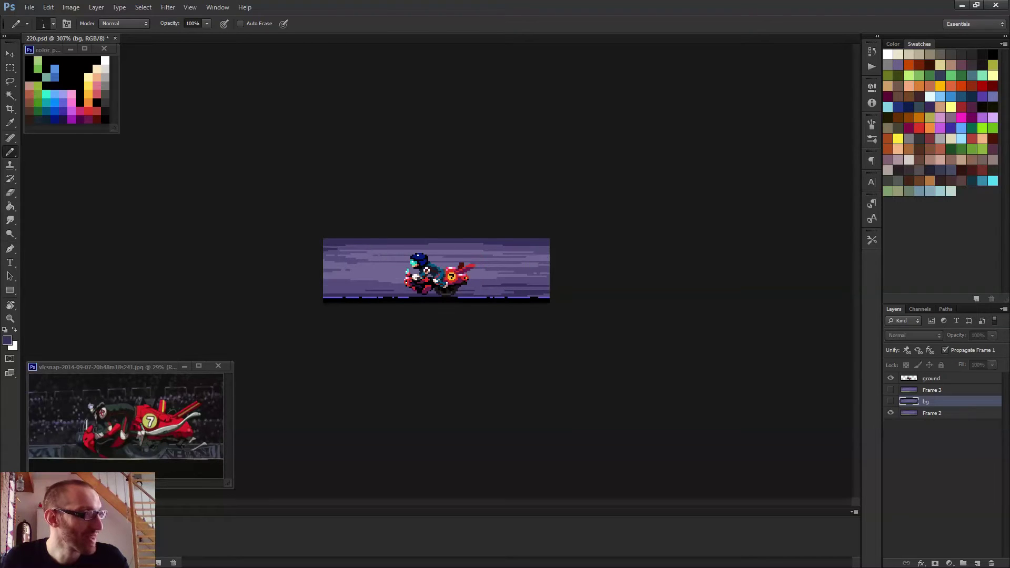
{"action": "left_click", "coordinate": [935, 392]}
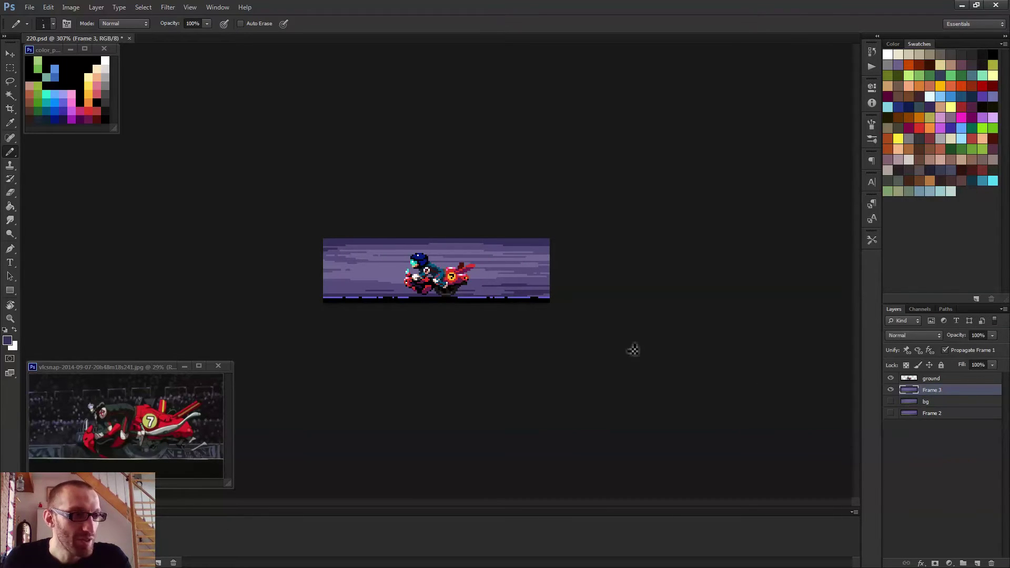
{"action": "scroll", "coordinate": [633, 349], "scroll_direction": "up", "scroll_amount": 3}
{"action": "key", "text": "v"}
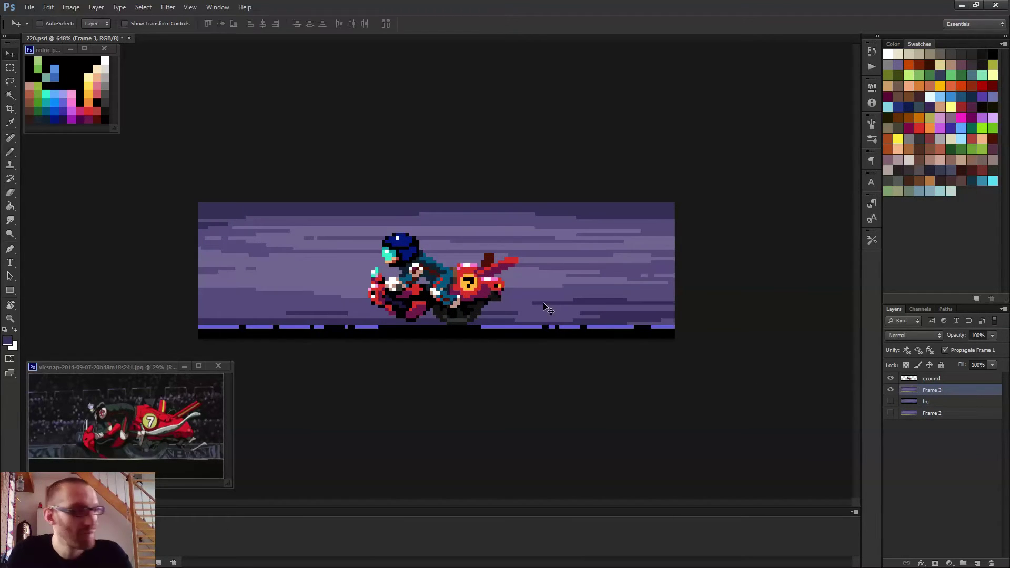
{"action": "key", "text": "shift+Right"}
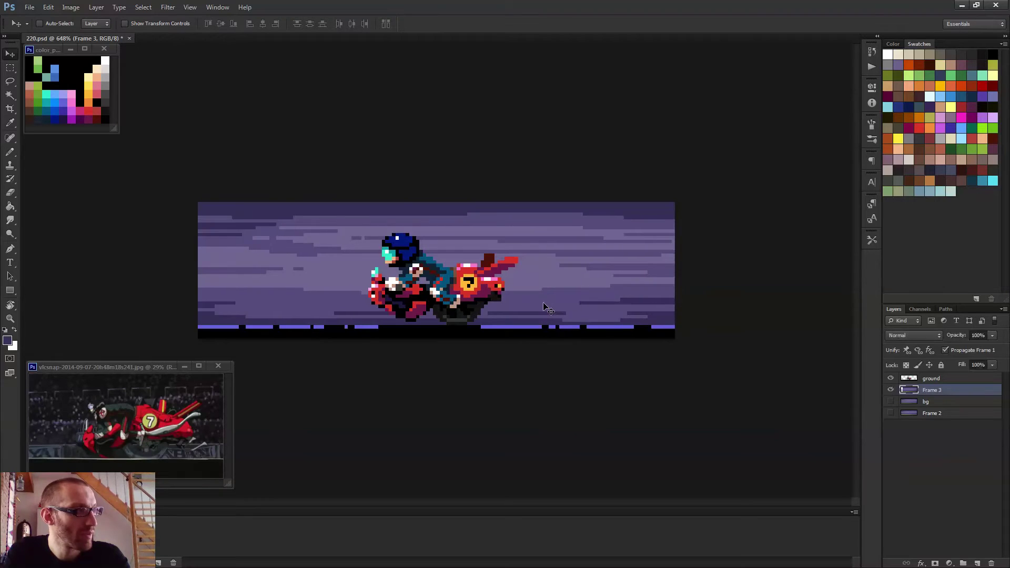
- Extend the dark band above the ground and the medium purple area over it across the empty strip
{"action": "key", "text": "b"}
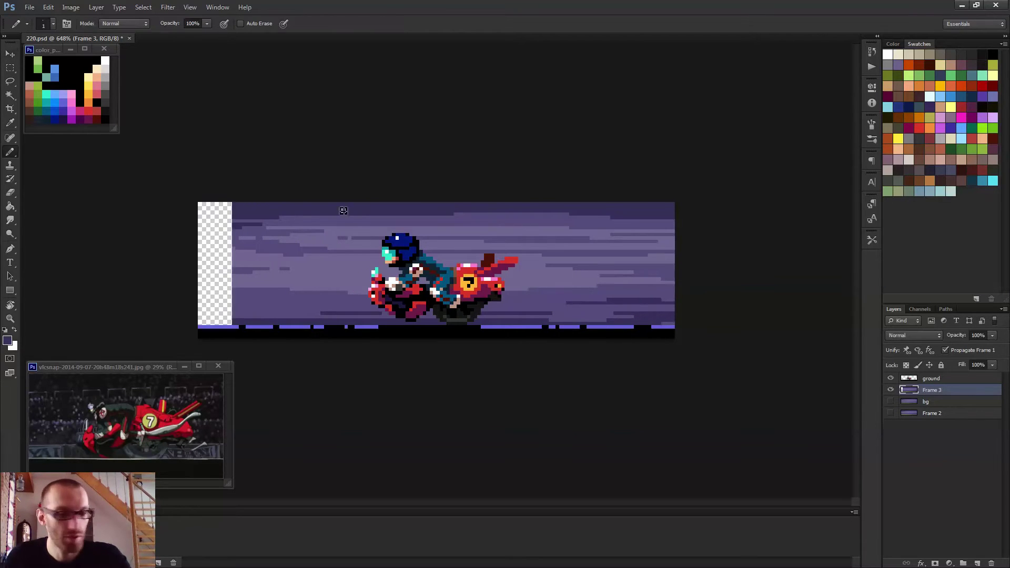
{"action": "scroll", "coordinate": [438, 271], "scroll_direction": "up", "scroll_amount": 2}
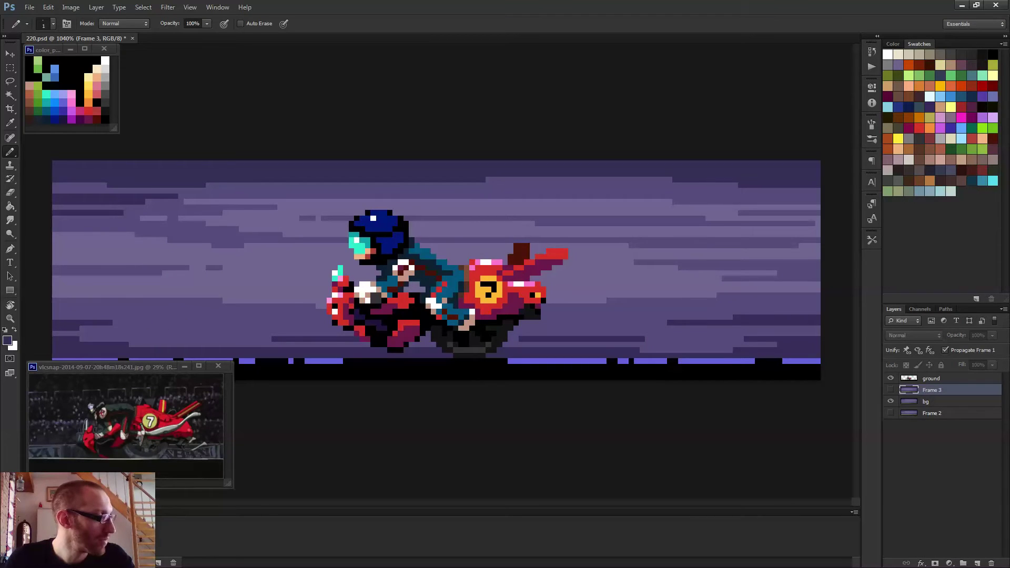
{"action": "mouse_move", "coordinate": [124, 352]}
{"action": "left_mouse_down"}
{"action": "mouse_move", "coordinate": [44, 355]}
{"action": "mouse_move", "coordinate": [108, 366]}
{"action": "mouse_move", "coordinate": [112, 356]}
{"action": "mouse_move", "coordinate": [56, 359]}
{"action": "left_mouse_up"}
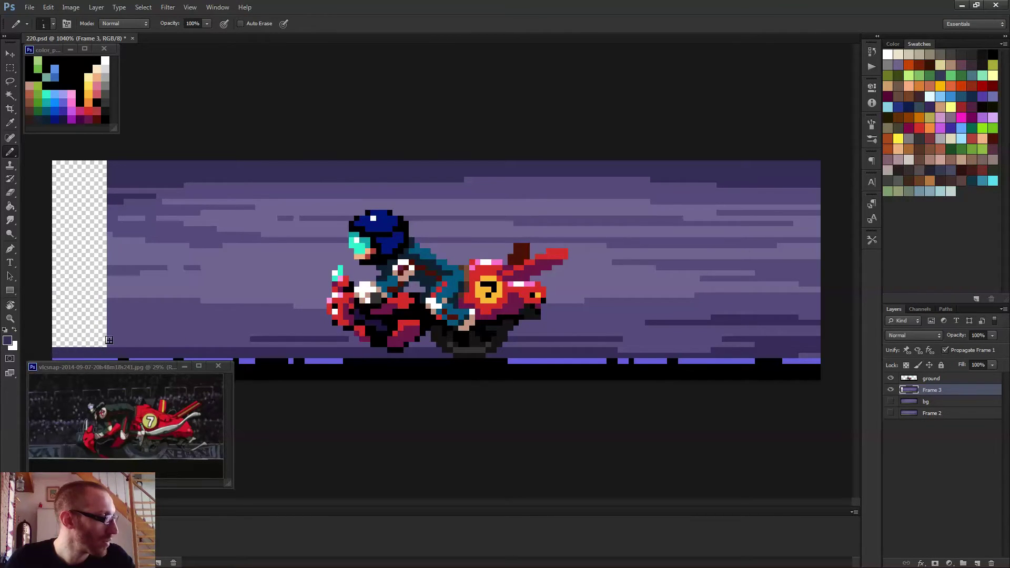
{"action": "left_click", "coordinate": [104, 300]}
- Outline the light purple streak in the middle of the strip and fill the gap inside it
{"action": "mouse_move", "coordinate": [84, 304]}
{"action": "left_mouse_down"}
{"action": "mouse_move", "coordinate": [61, 302]}
{"action": "mouse_move", "coordinate": [112, 285]}
{"action": "mouse_move", "coordinate": [46, 284]}
{"action": "mouse_move", "coordinate": [86, 293]}
{"action": "mouse_move", "coordinate": [100, 273]}
{"action": "mouse_move", "coordinate": [57, 277]}
{"action": "mouse_move", "coordinate": [110, 278]}
{"action": "mouse_move", "coordinate": [66, 278]}
{"action": "mouse_move", "coordinate": [116, 263]}
{"action": "mouse_move", "coordinate": [45, 274]}
{"action": "mouse_move", "coordinate": [108, 260]}
{"action": "mouse_move", "coordinate": [112, 241]}
{"action": "mouse_move", "coordinate": [55, 242]}
{"action": "left_mouse_up"}
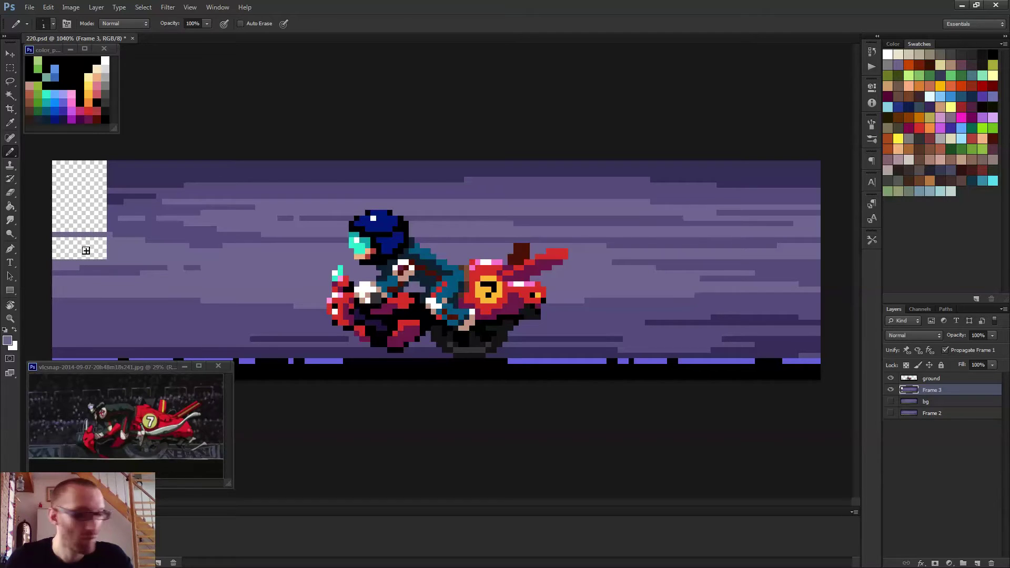
{"action": "key", "text": "g"}
{"action": "left_click", "coordinate": [104, 252]}
{"action": "key", "text": "b"}
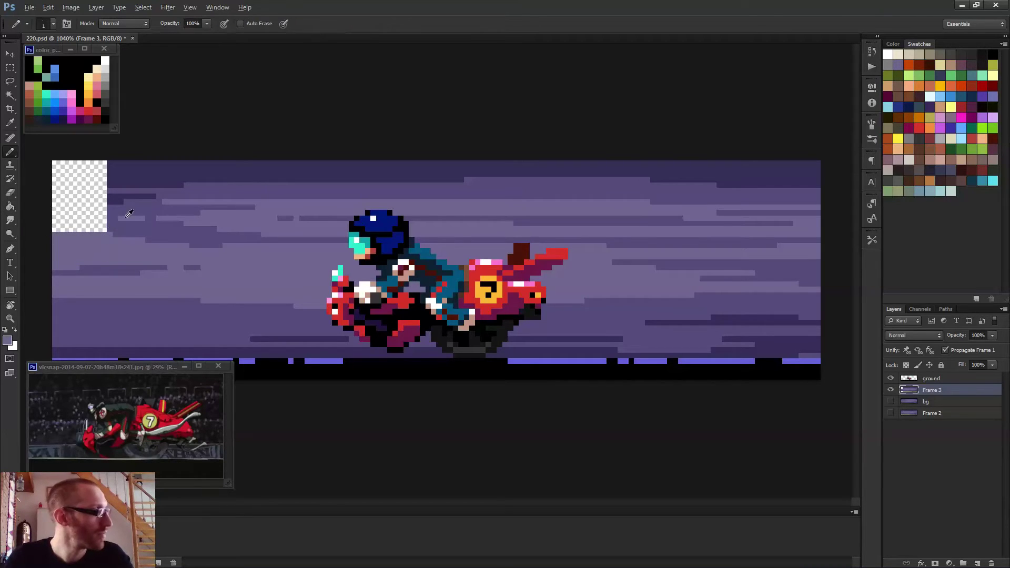
- Continue the medium purple edge above the light streak and fill the remaining upper part of the strip with that colour
{"action": "left_click", "coordinate": [117, 227], "text": "alt"}
{"action": "left_click_drag", "start_coordinate": [104, 230], "coordinate": [54, 230]}
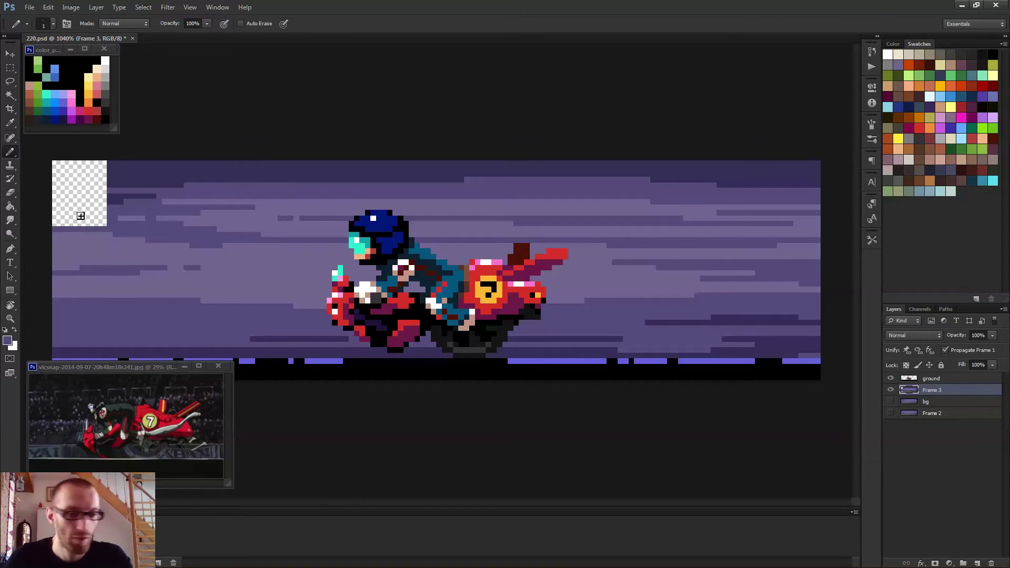
{"action": "key", "text": "g"}
{"action": "left_click", "coordinate": [81, 216]}
{"action": "key", "text": "b"}
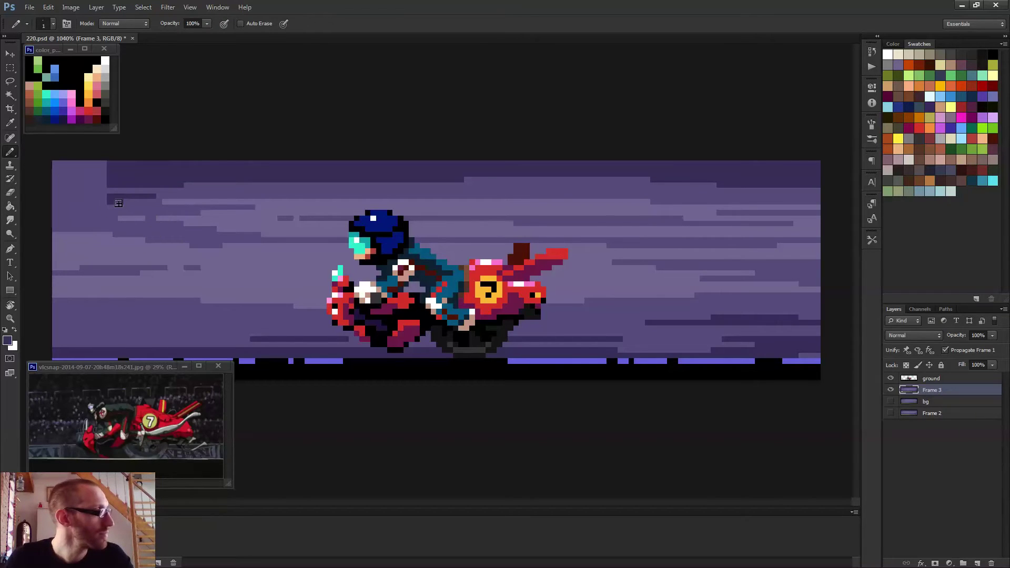
- Extend the upper dark purple streak and the dark band along the sky's top edge across the strip
{"action": "mouse_move", "coordinate": [119, 204]}
{"action": "left_mouse_down"}
{"action": "mouse_move", "coordinate": [58, 203]}
{"action": "mouse_move", "coordinate": [117, 201]}
{"action": "mouse_move", "coordinate": [49, 201]}
{"action": "left_mouse_up"}
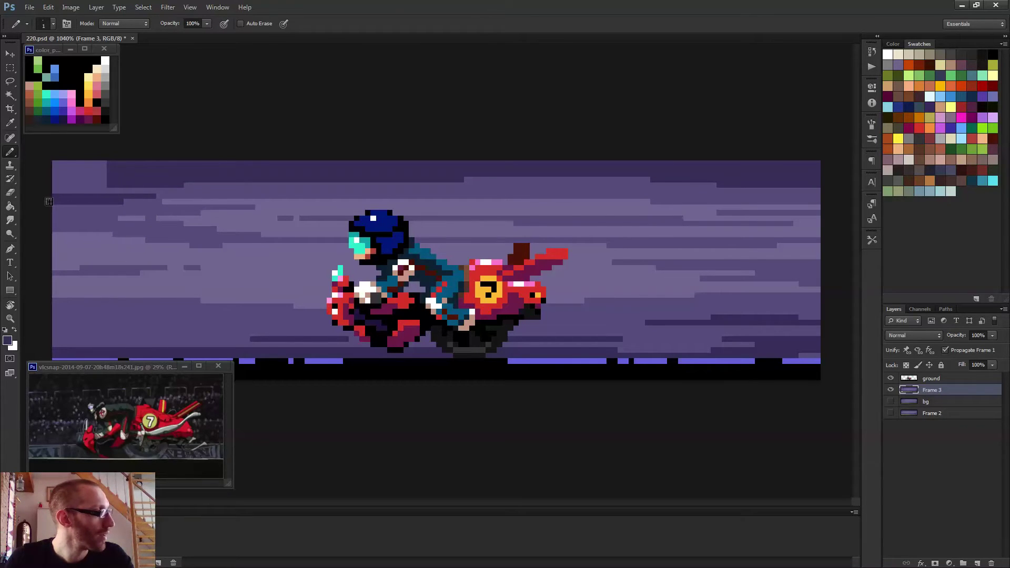
{"action": "left_click_drag", "start_coordinate": [110, 180], "coordinate": [55, 181]}
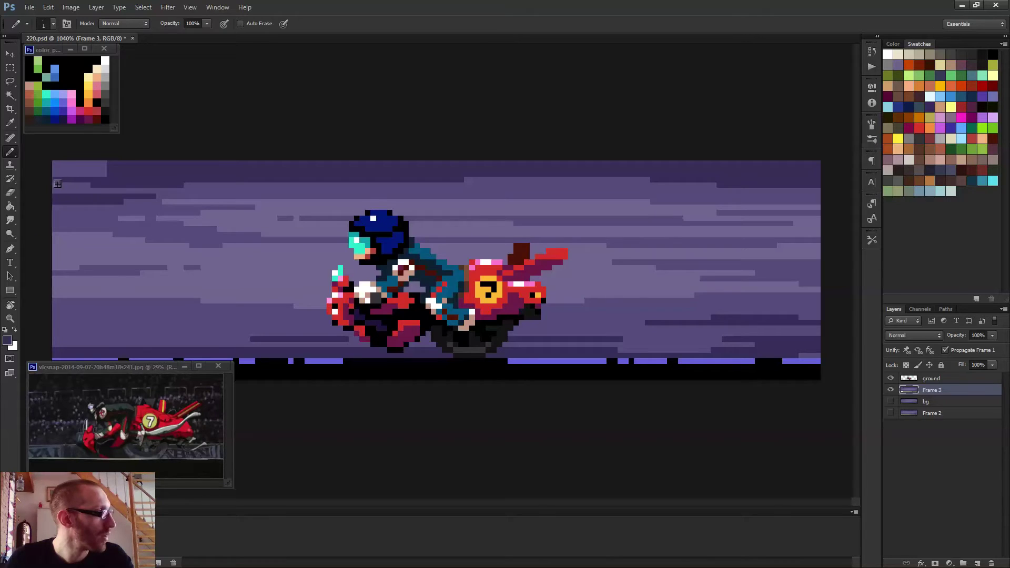
{"action": "key", "text": "g"}
{"action": "left_click", "coordinate": [94, 174]}
{"action": "key", "text": "b"}
- Preview the animation, and shift the Frame 3 background further right in two moves to open a wider empty strip
{"action": "scroll", "coordinate": [166, 244], "scroll_direction": "down", "scroll_amount": 6}
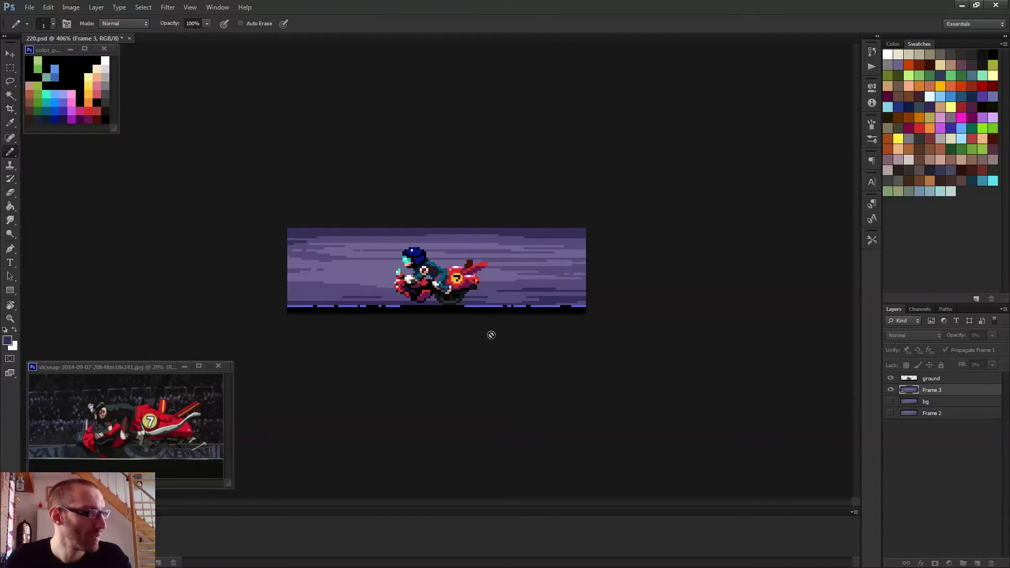
{"action": "scroll", "coordinate": [495, 344], "scroll_direction": "down", "scroll_amount": 1}
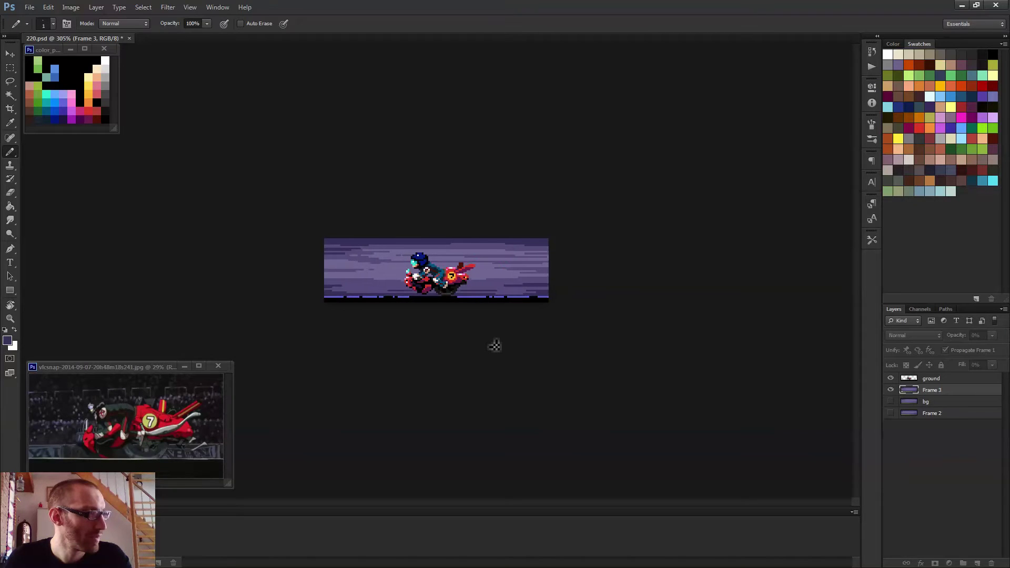
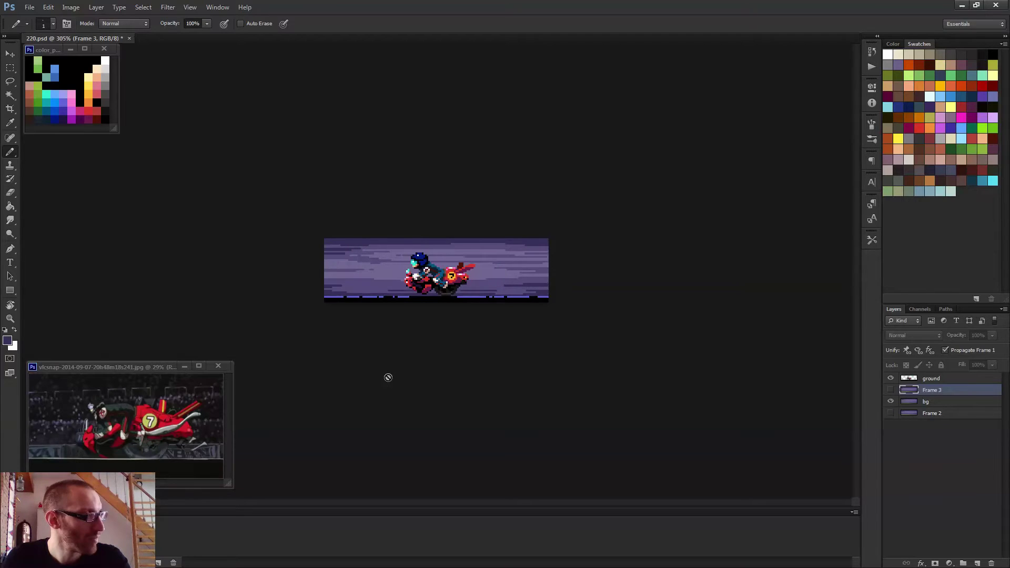
{"action": "key", "text": "space"}
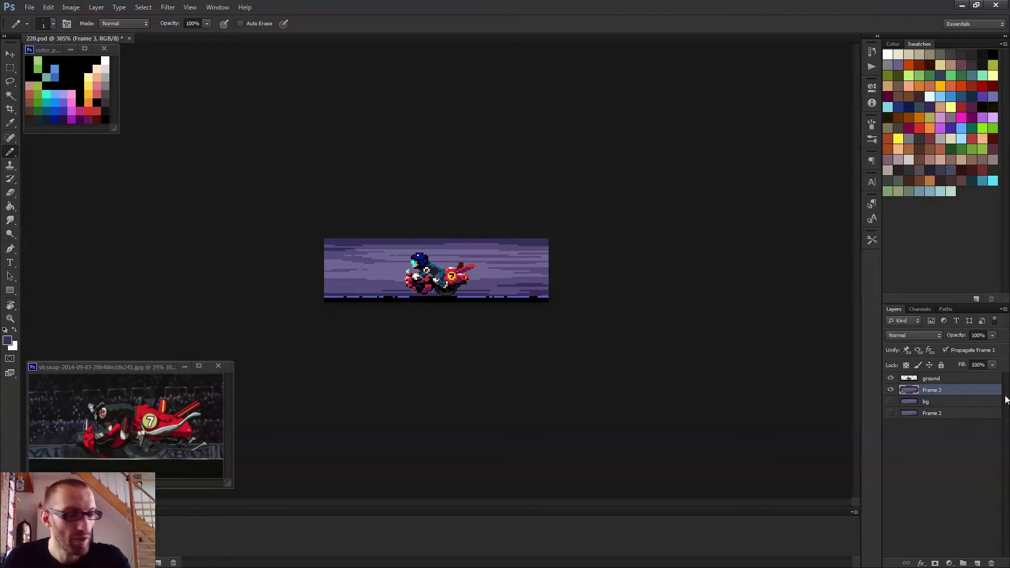
{"action": "key", "text": "v"}
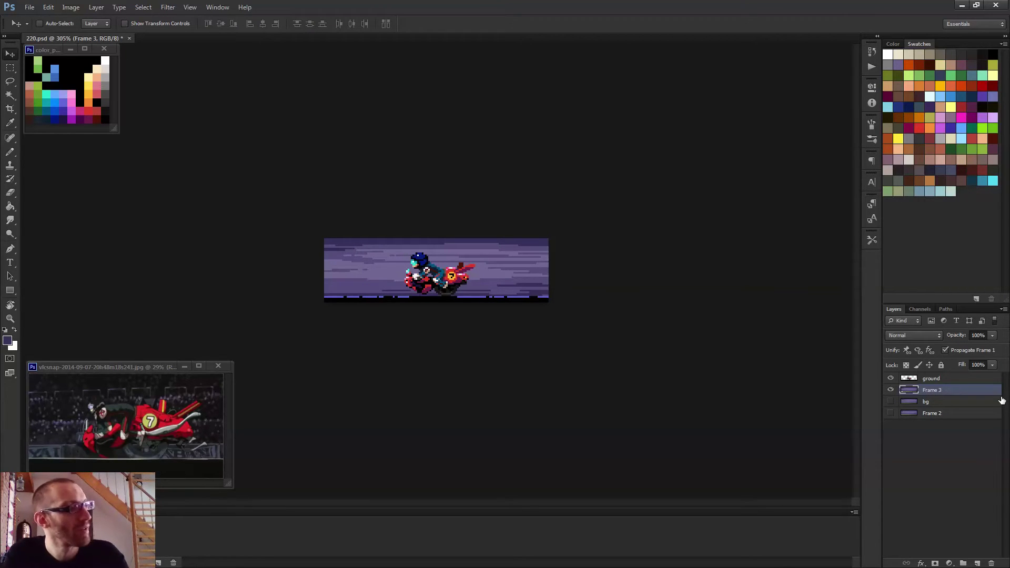
{"action": "key", "text": "shift+Right"}
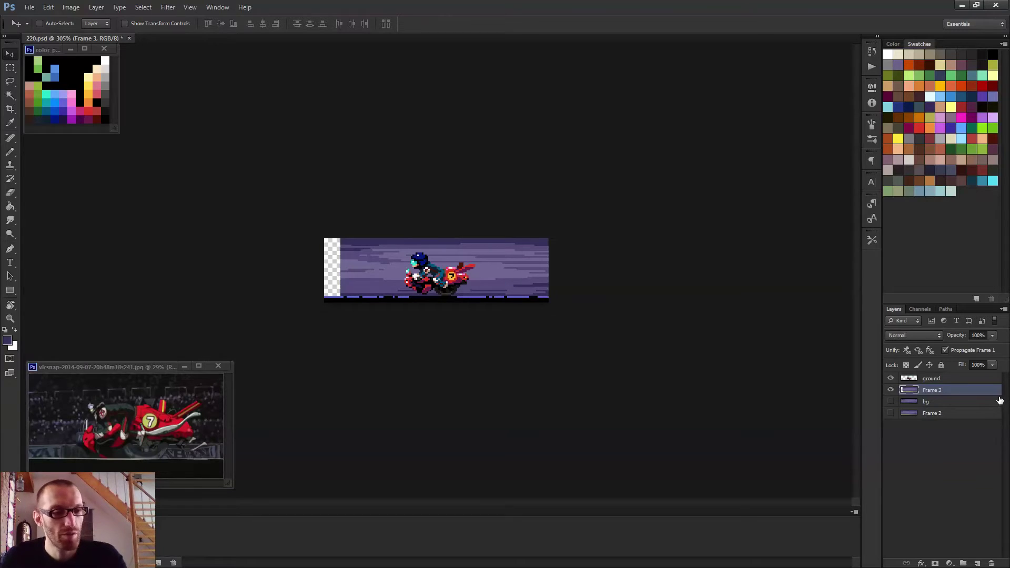
{"action": "key", "text": "space"}
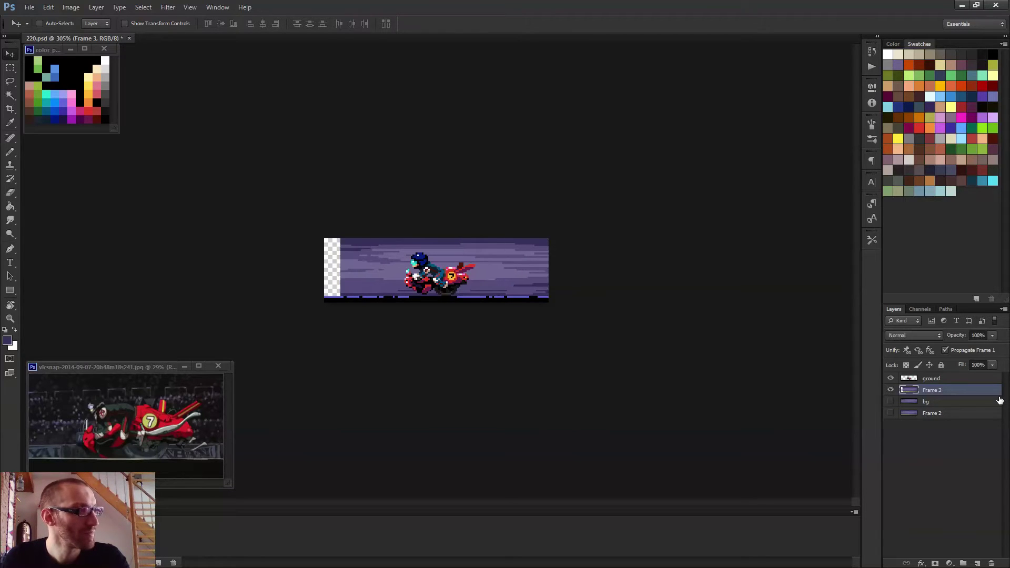
{"action": "key", "text": "shift+Right"}
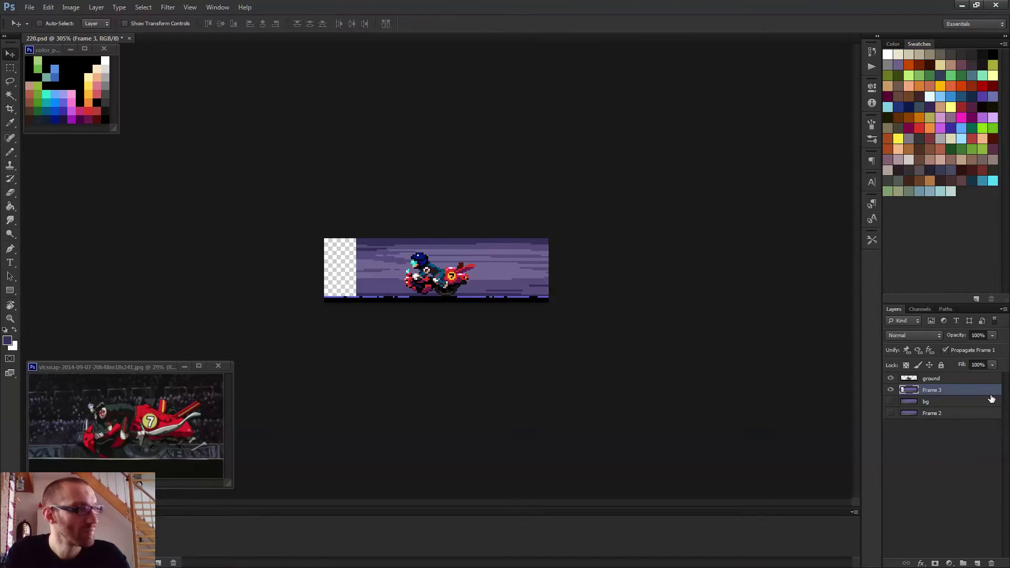
{"action": "key", "text": "space"}
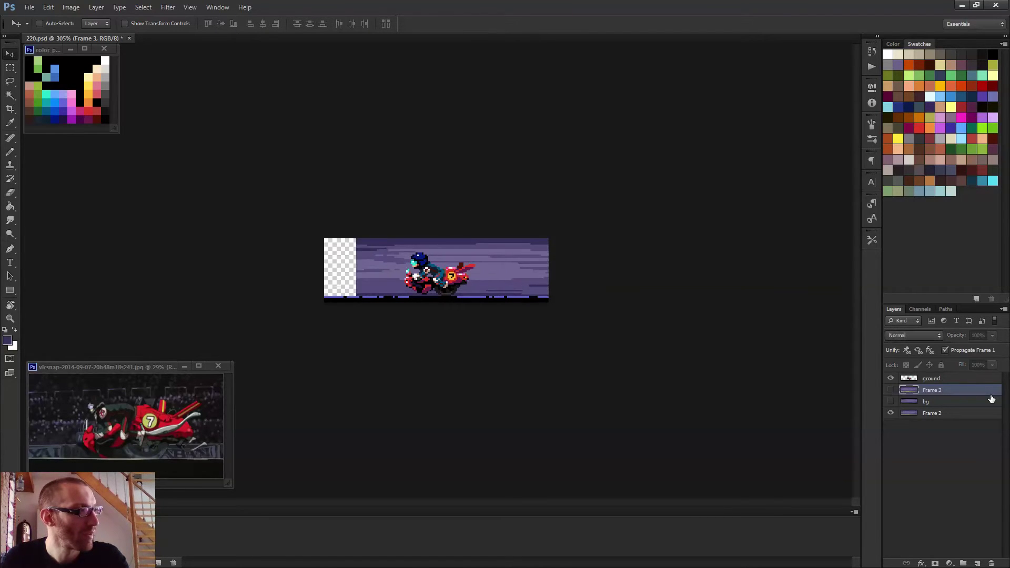
- Fill the wide empty strip with medium purple, and extend the dark band above the ground across it
{"action": "key", "text": "g"}
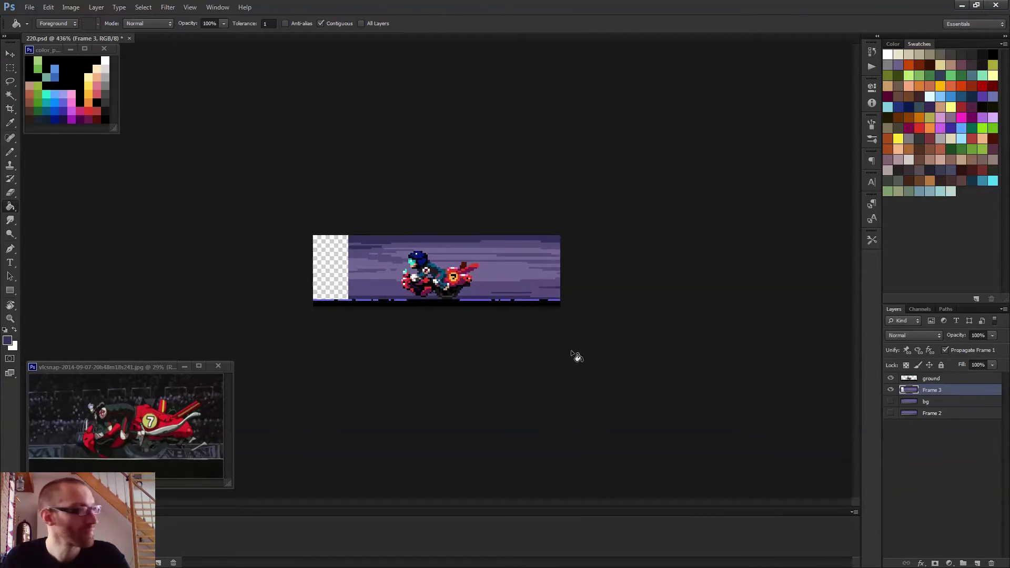
{"action": "scroll", "coordinate": [577, 356], "scroll_direction": "up", "scroll_amount": 3}
{"action": "left_click", "coordinate": [315, 307], "text": "alt"}
{"action": "left_click", "coordinate": [243, 293]}
{"action": "key", "text": "b"}
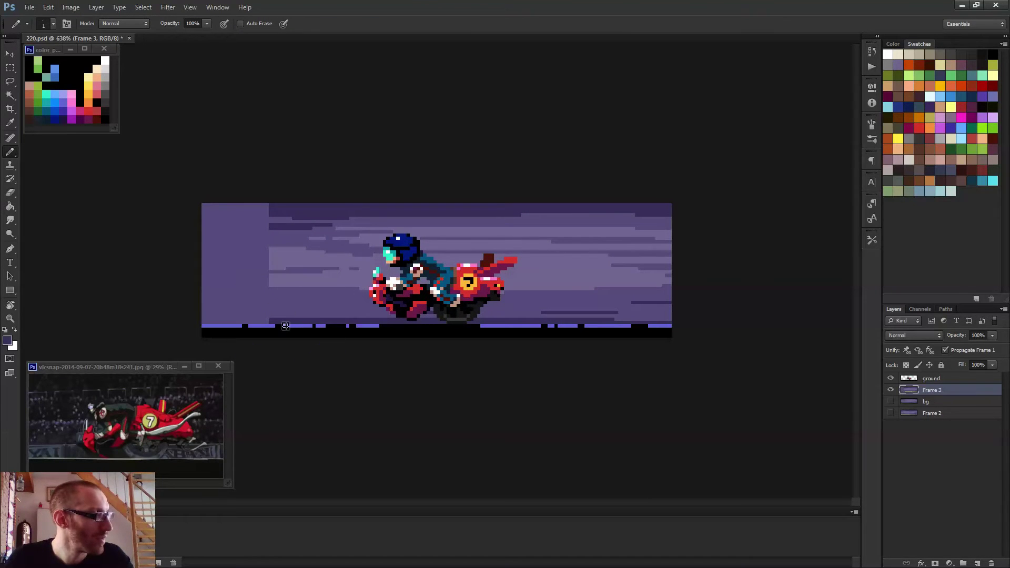
{"action": "left_click_drag", "start_coordinate": [266, 324], "coordinate": [190, 338]}
{"action": "left_click_drag", "start_coordinate": [282, 328], "coordinate": [231, 328]}
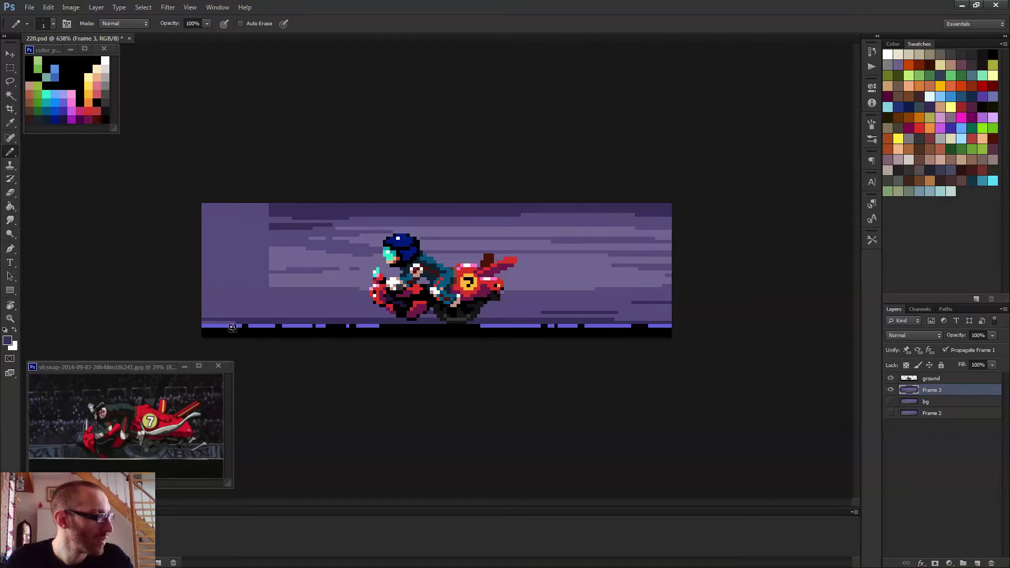
- Extend the lower edge of the light purple streak across the newly filled strip
{"action": "left_click", "coordinate": [281, 282], "text": "alt"}
{"action": "left_click_drag", "start_coordinate": [264, 282], "coordinate": [173, 285]}
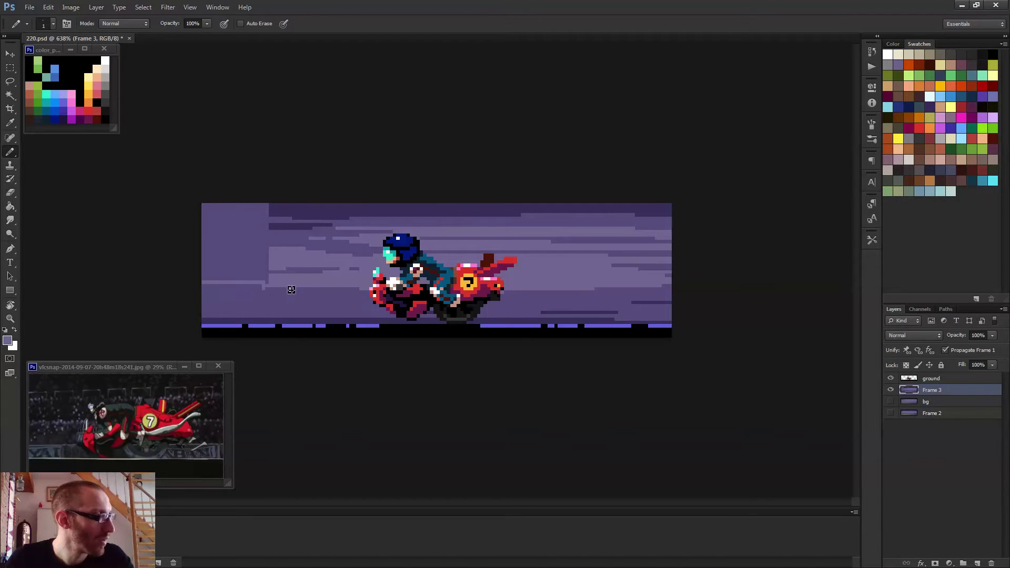
- Paint light and mid-purple speed streaks across the middle of the blank left end of the Frame 3 background
{"action": "left_click_drag", "start_coordinate": [262, 279], "coordinate": [163, 286]}
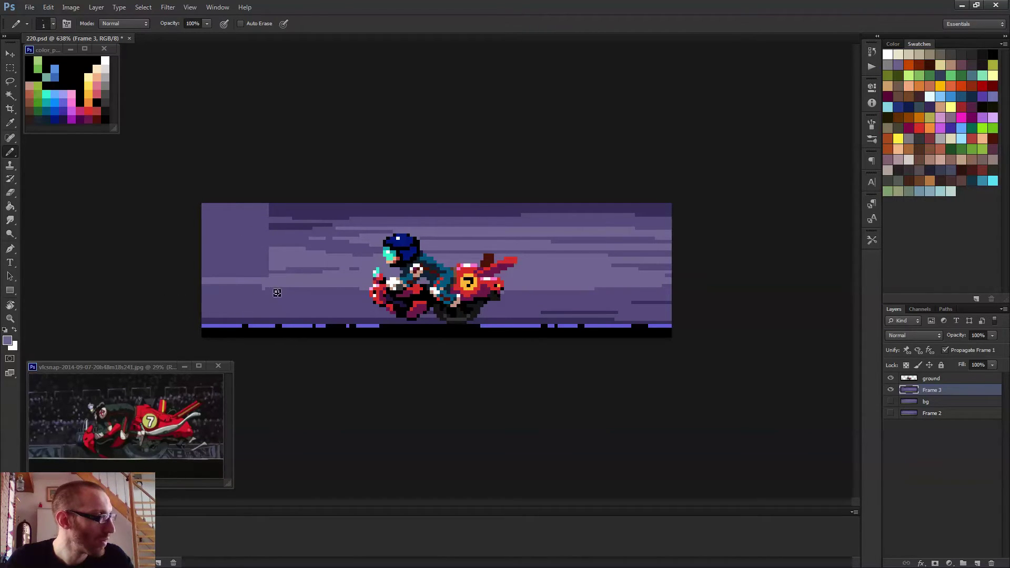
{"action": "left_click_drag", "start_coordinate": [247, 286], "coordinate": [187, 291]}
{"action": "left_click", "coordinate": [260, 289], "text": "alt"}
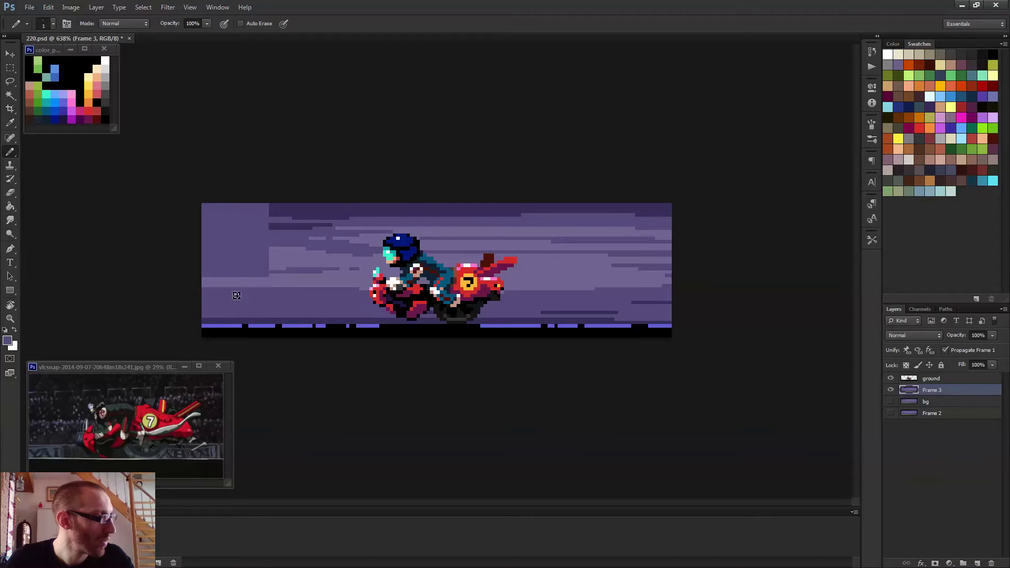
{"action": "mouse_move", "coordinate": [273, 291]}
{"action": "left_mouse_down"}
{"action": "mouse_move", "coordinate": [191, 294]}
{"action": "mouse_move", "coordinate": [235, 281]}
{"action": "mouse_move", "coordinate": [206, 279]}
{"action": "left_mouse_up"}
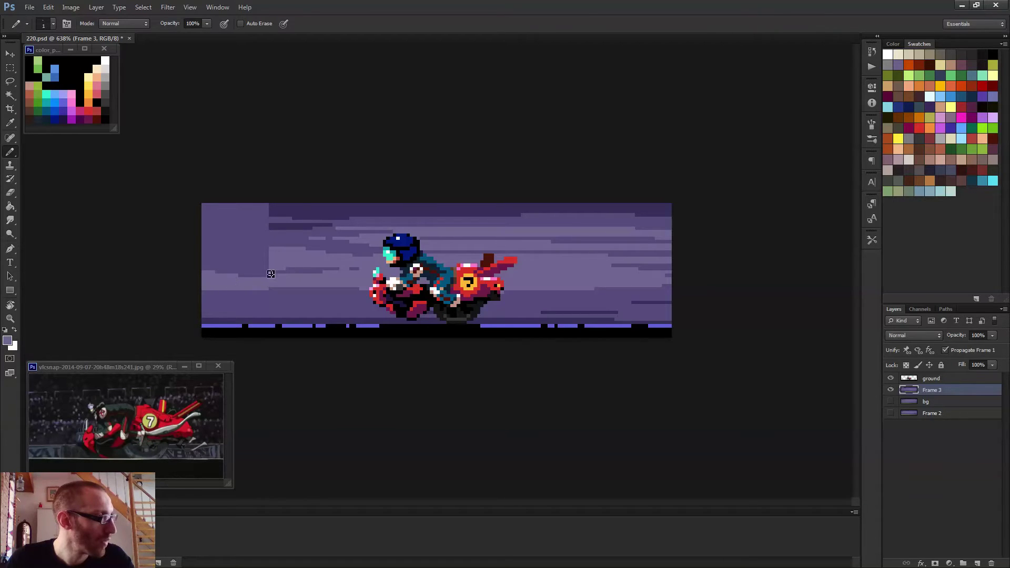
{"action": "left_click_drag", "start_coordinate": [275, 268], "coordinate": [146, 263]}
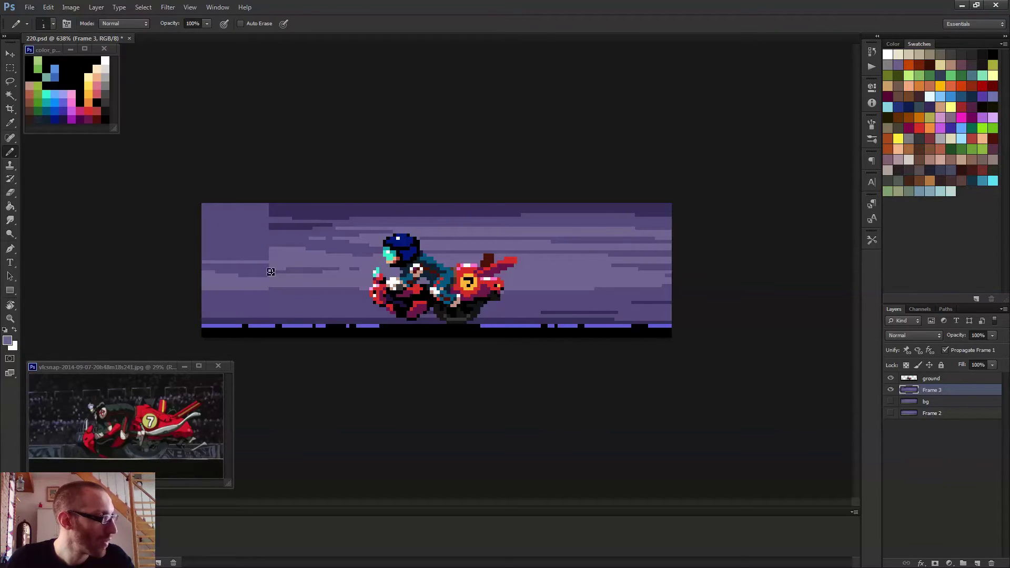
{"action": "left_click_drag", "start_coordinate": [266, 273], "coordinate": [198, 261]}
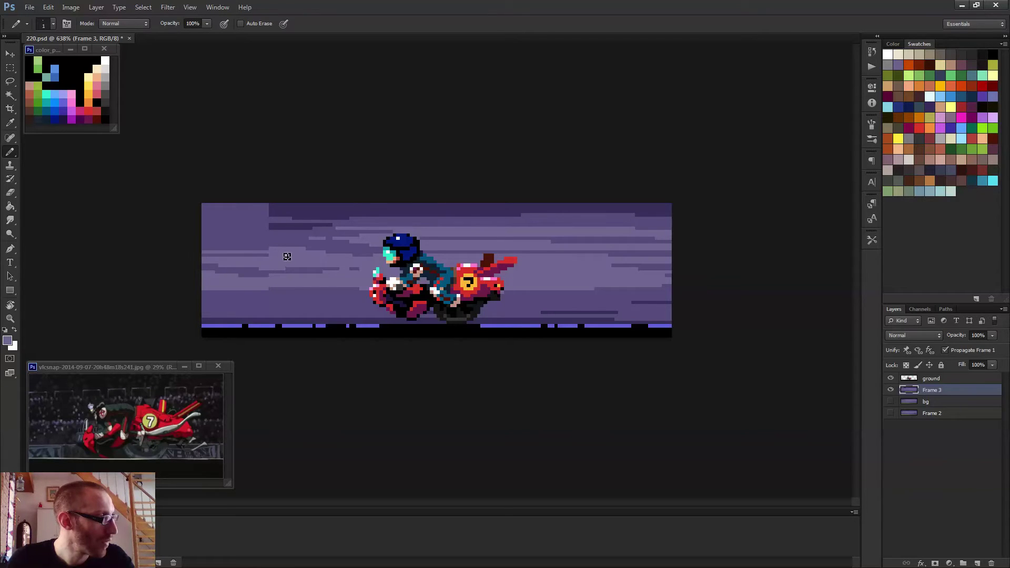
{"action": "left_click_drag", "start_coordinate": [286, 252], "coordinate": [231, 252]}
- Add dark purple streaks to the upper left end of Frame 3 and fill the remaining blank corner with the dark purple
{"action": "left_click", "coordinate": [288, 233], "text": "alt"}
{"action": "mouse_move", "coordinate": [289, 233]}
{"action": "left_mouse_down"}
{"action": "mouse_move", "coordinate": [199, 238]}
{"action": "mouse_move", "coordinate": [285, 232]}
{"action": "mouse_move", "coordinate": [207, 232]}
{"action": "mouse_move", "coordinate": [267, 225]}
{"action": "left_mouse_up"}
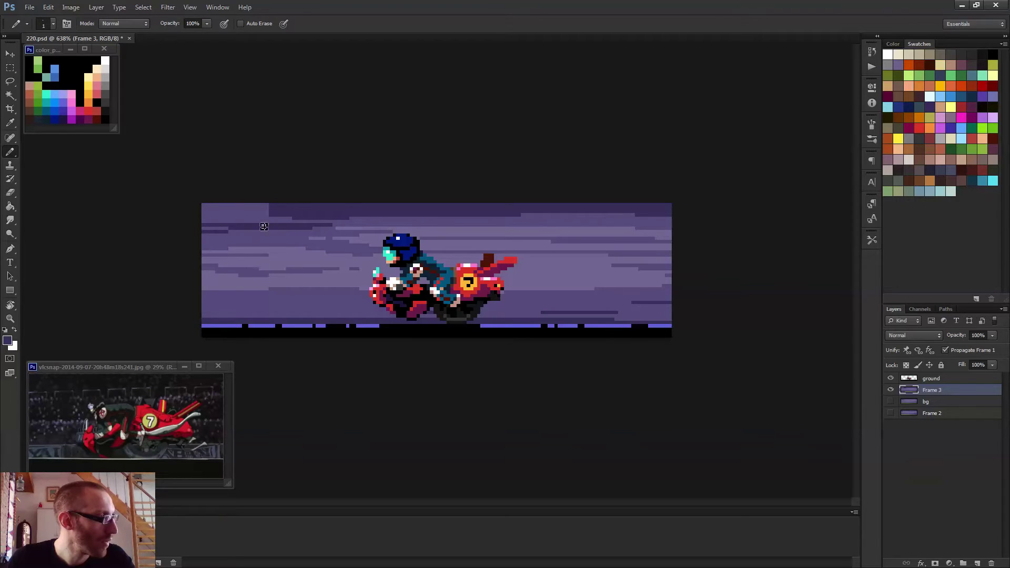
{"action": "left_click_drag", "start_coordinate": [203, 228], "coordinate": [219, 228]}
{"action": "left_click_drag", "start_coordinate": [278, 215], "coordinate": [245, 215]}
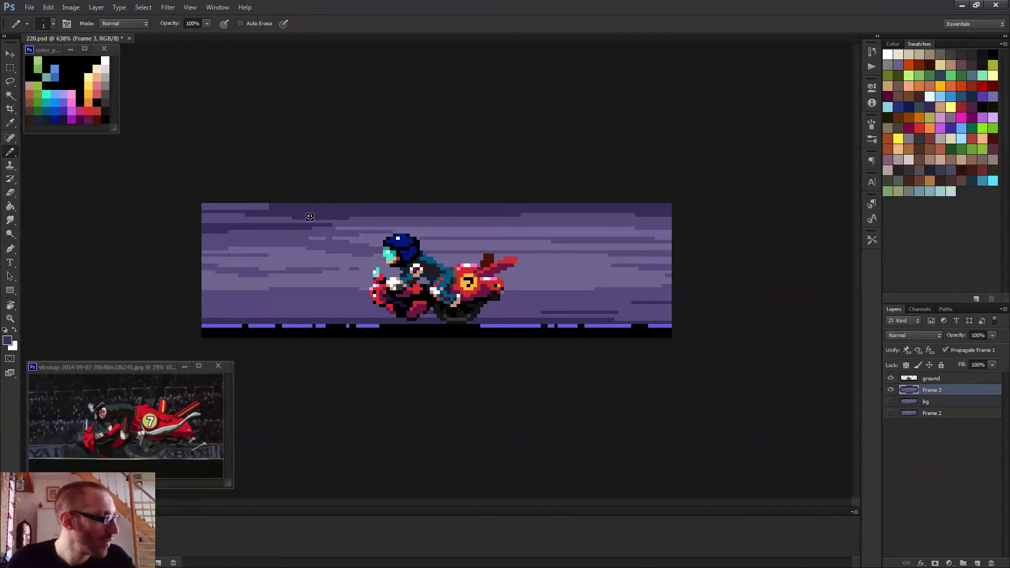
{"action": "key", "text": "g"}
{"action": "scroll", "coordinate": [661, 242], "scroll_direction": "down", "scroll_amount": 4}
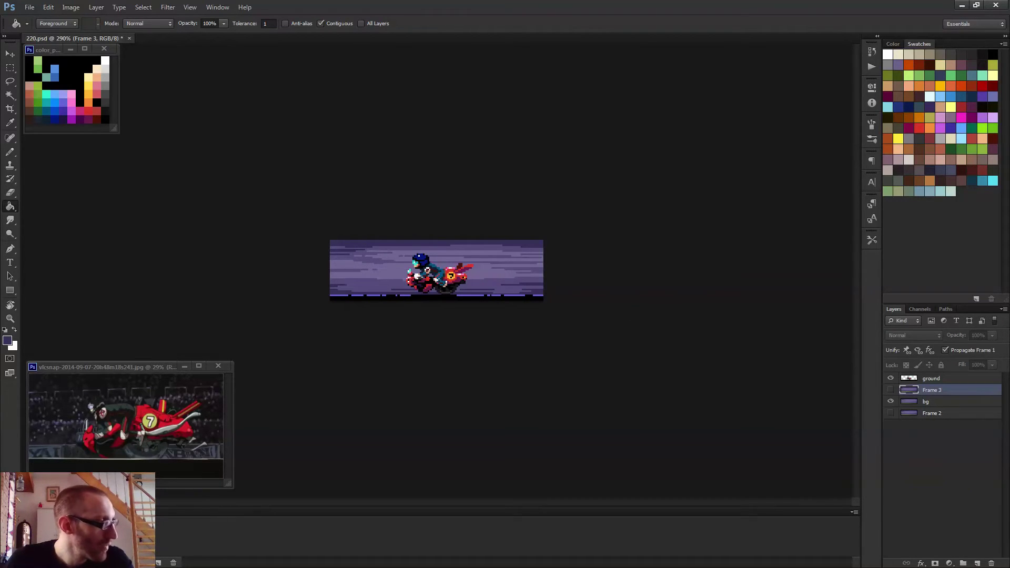
- On the bg layer, shift the short mid-purple streak in front of the bike's windshield slightly to the right
{"action": "left_click", "coordinate": [926, 401]}
{"action": "key", "text": "ctrl+0"}
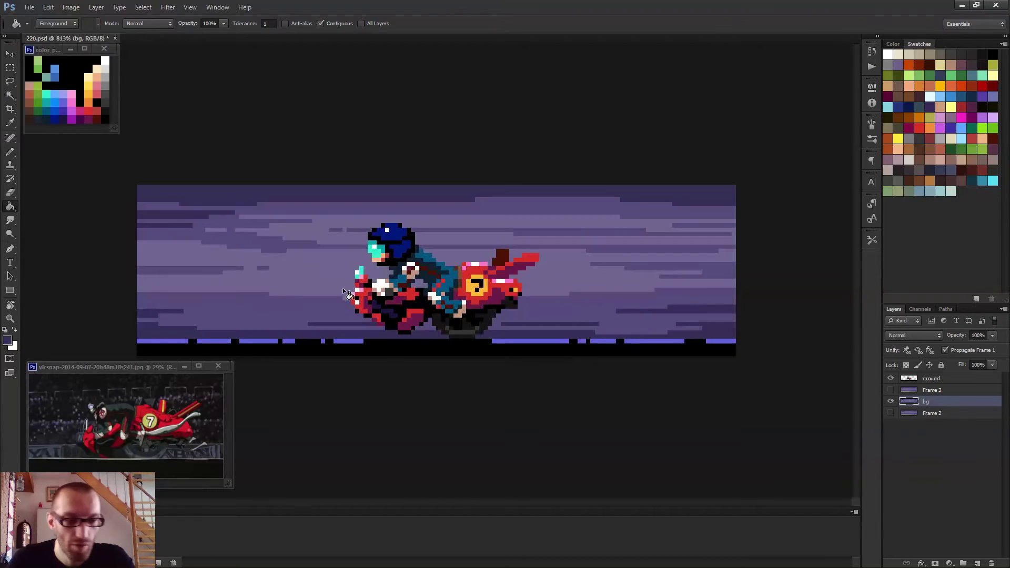
{"action": "key", "text": "b"}
{"action": "scroll", "coordinate": [312, 299], "scroll_direction": "up", "scroll_amount": 3}
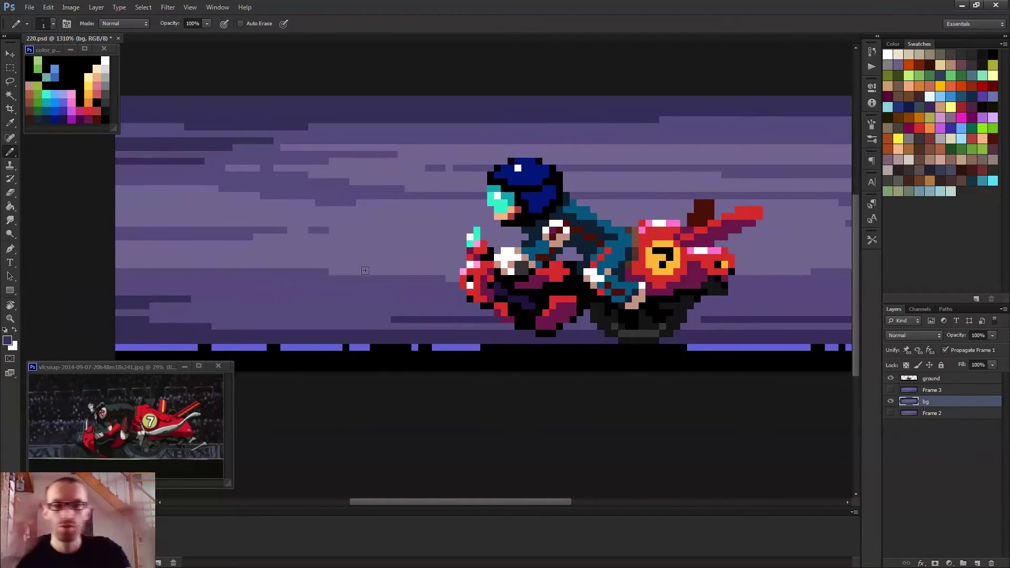
{"action": "key", "text": "space"}
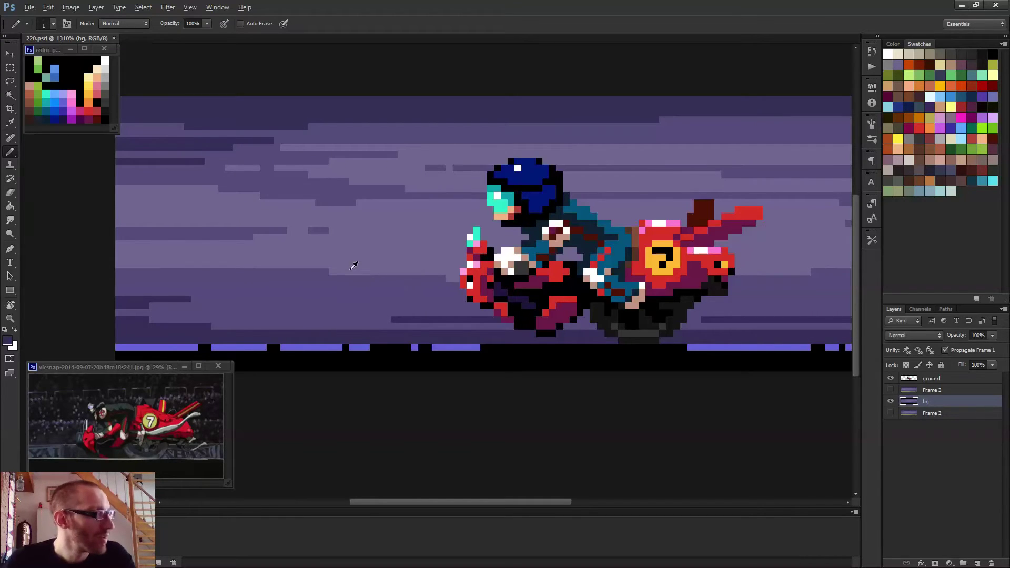
{"action": "left_click", "coordinate": [319, 230], "text": "alt"}
{"action": "mouse_move", "coordinate": [330, 230]}
{"action": "left_mouse_down"}
{"action": "mouse_move", "coordinate": [352, 234]}
{"action": "mouse_move", "coordinate": [300, 233]}
{"action": "left_mouse_up"}
{"action": "left_click", "coordinate": [311, 230], "text": "alt"}
{"action": "left_click", "coordinate": [347, 270], "text": "alt"}
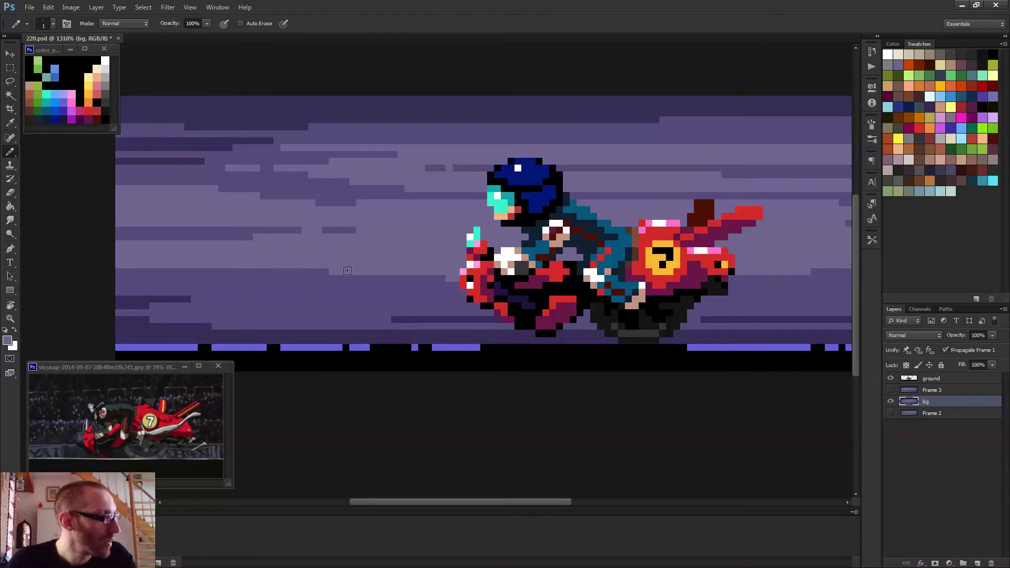
- Reshape the light band's lower edge at the left of bg and lengthen the dark streaks near the ground
{"action": "mouse_move", "coordinate": [326, 272]}
{"action": "left_mouse_down"}
{"action": "mouse_move", "coordinate": [297, 292]}
{"action": "mouse_move", "coordinate": [181, 300]}
{"action": "mouse_move", "coordinate": [226, 299]}
{"action": "left_mouse_up"}
{"action": "left_click", "coordinate": [176, 290], "text": "alt"}
{"action": "left_click_drag", "start_coordinate": [155, 307], "coordinate": [245, 327]}
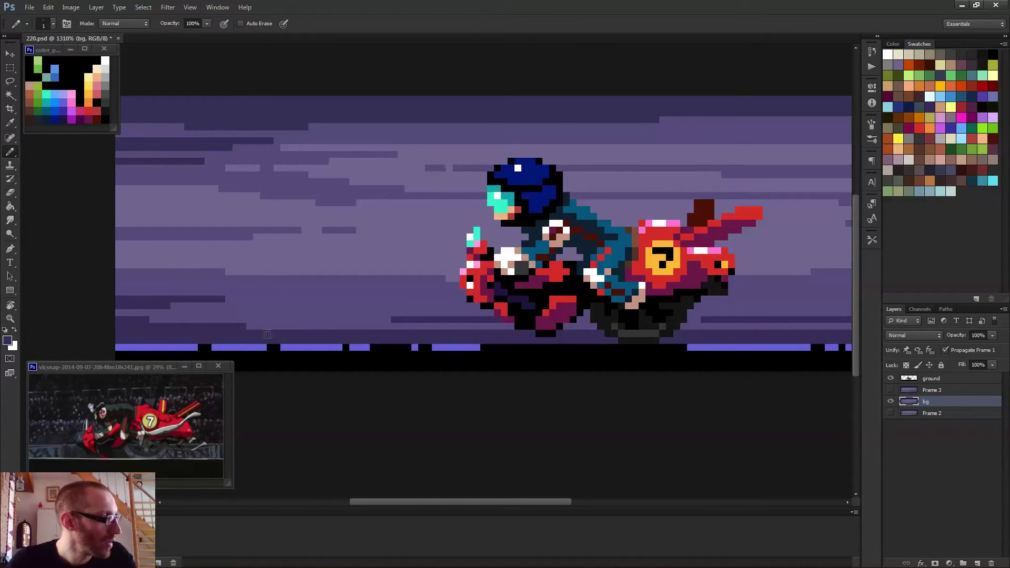
{"action": "left_click", "coordinate": [396, 317], "text": "alt"}
{"action": "left_click_drag", "start_coordinate": [393, 319], "coordinate": [357, 319]}
- Reshape the stepped mid-purple streaks ahead of the rider's helmet on the bg layer
{"action": "mouse_move", "coordinate": [396, 230]}
{"action": "left_mouse_down"}
{"action": "mouse_move", "coordinate": [257, 226]}
{"action": "mouse_move", "coordinate": [331, 266]}
{"action": "left_mouse_up"}
{"action": "left_click", "coordinate": [310, 226], "text": "alt"}
{"action": "left_click_drag", "start_coordinate": [310, 226], "coordinate": [379, 226]}
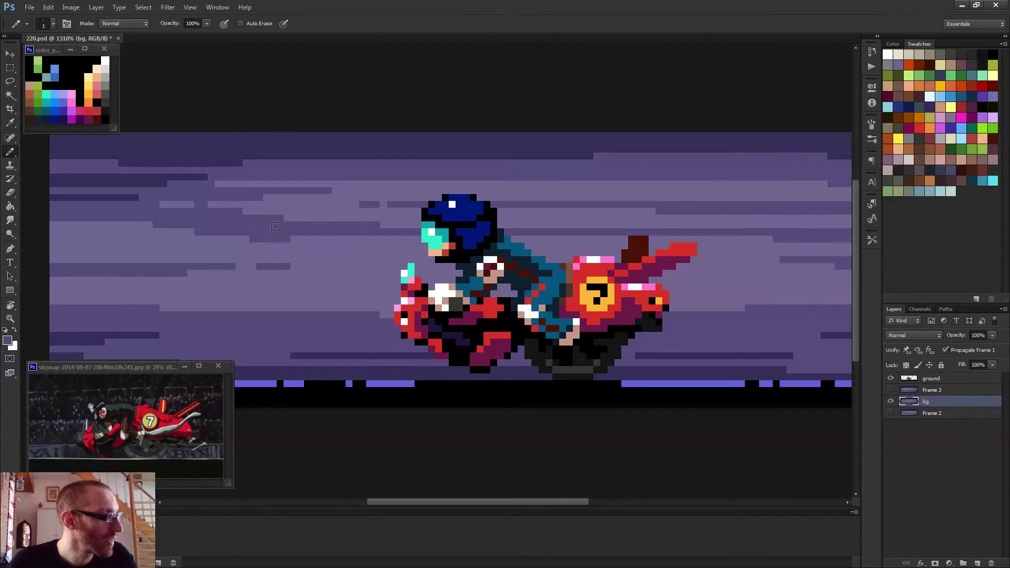
{"action": "left_click_drag", "start_coordinate": [284, 217], "coordinate": [310, 218]}
{"action": "left_click_drag", "start_coordinate": [244, 211], "coordinate": [272, 209]}
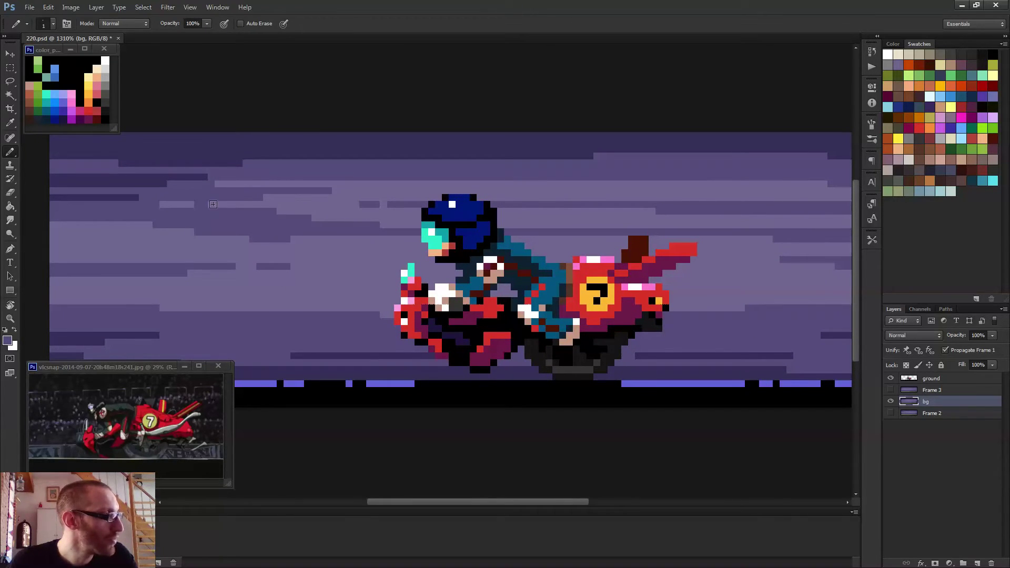
- Rework the upper streaks ahead of the helmet with sampled light and mid purples, shifting their ends to the right
{"action": "left_click", "coordinate": [178, 208], "text": "alt"}
{"action": "mouse_move", "coordinate": [187, 205]}
{"action": "left_mouse_down"}
{"action": "mouse_move", "coordinate": [207, 187]}
{"action": "mouse_move", "coordinate": [387, 197]}
{"action": "left_mouse_up"}
{"action": "left_click", "coordinate": [208, 187], "text": "alt"}
{"action": "left_click", "coordinate": [366, 194], "text": "alt"}
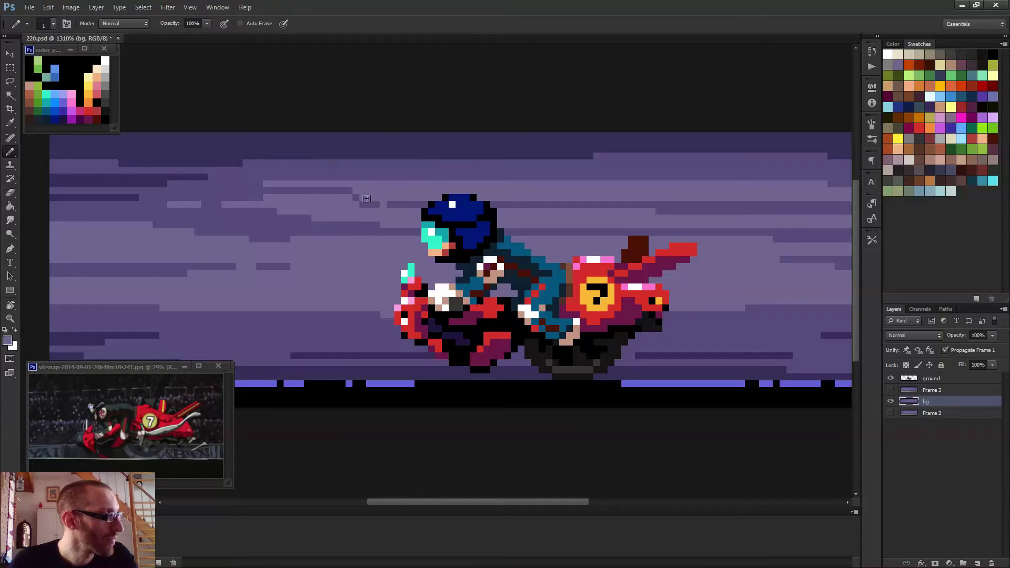
{"action": "left_click", "coordinate": [374, 206], "text": "alt"}
{"action": "mouse_move", "coordinate": [363, 205]}
{"action": "left_mouse_down"}
{"action": "mouse_move", "coordinate": [351, 205]}
{"action": "mouse_move", "coordinate": [392, 208]}
{"action": "mouse_move", "coordinate": [383, 236]}
{"action": "left_mouse_up"}
{"action": "left_click", "coordinate": [384, 208], "text": "alt"}
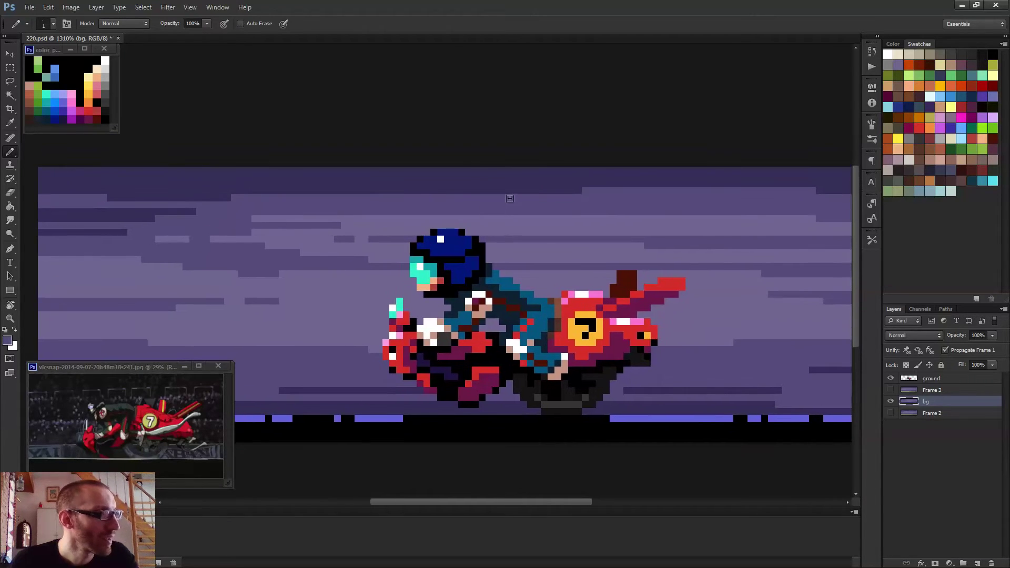
- Extend the dark top band to the right and add a long light purple streak above and behind the helmet
{"action": "left_click", "coordinate": [516, 184], "text": "alt"}
{"action": "left_click_drag", "start_coordinate": [576, 198], "coordinate": [628, 192]}
{"action": "key", "text": "ctrl+z"}
{"action": "left_click", "coordinate": [582, 220], "text": "alt"}
{"action": "left_click_drag", "start_coordinate": [528, 214], "coordinate": [741, 214]}
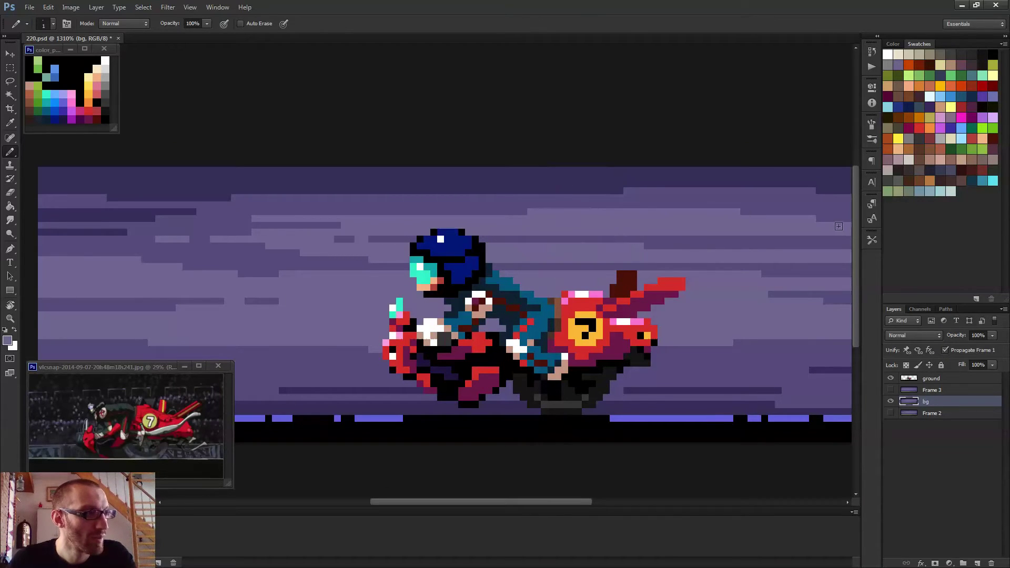
- Rework the light and mid-purple streak ends in the upper right part of the bg layer
{"action": "left_click_drag", "start_coordinate": [615, 269], "coordinate": [413, 278]}
{"action": "left_click_drag", "start_coordinate": [502, 255], "coordinate": [440, 257]}
{"action": "mouse_move", "coordinate": [618, 232]}
{"action": "left_mouse_down"}
{"action": "mouse_move", "coordinate": [653, 228]}
{"action": "mouse_move", "coordinate": [704, 244]}
{"action": "mouse_move", "coordinate": [684, 246]}
{"action": "mouse_move", "coordinate": [672, 240]}
{"action": "mouse_move", "coordinate": [737, 241]}
{"action": "left_mouse_up"}
{"action": "left_click", "coordinate": [702, 242], "text": "alt"}
{"action": "left_click", "coordinate": [675, 238], "text": "alt"}
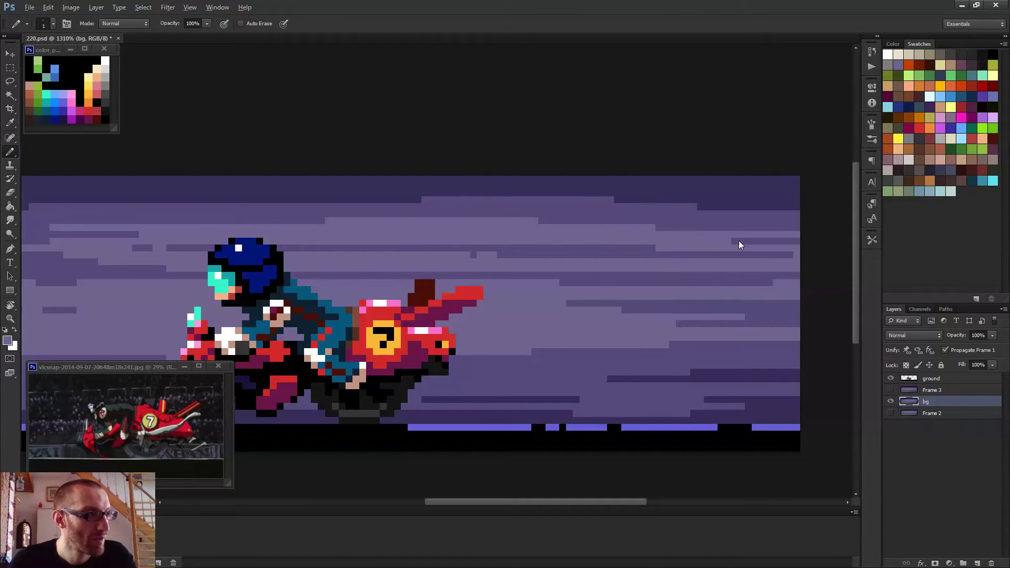
{"action": "left_click", "coordinate": [637, 241], "text": "alt"}
{"action": "left_click_drag", "start_coordinate": [658, 248], "coordinate": [702, 252]}
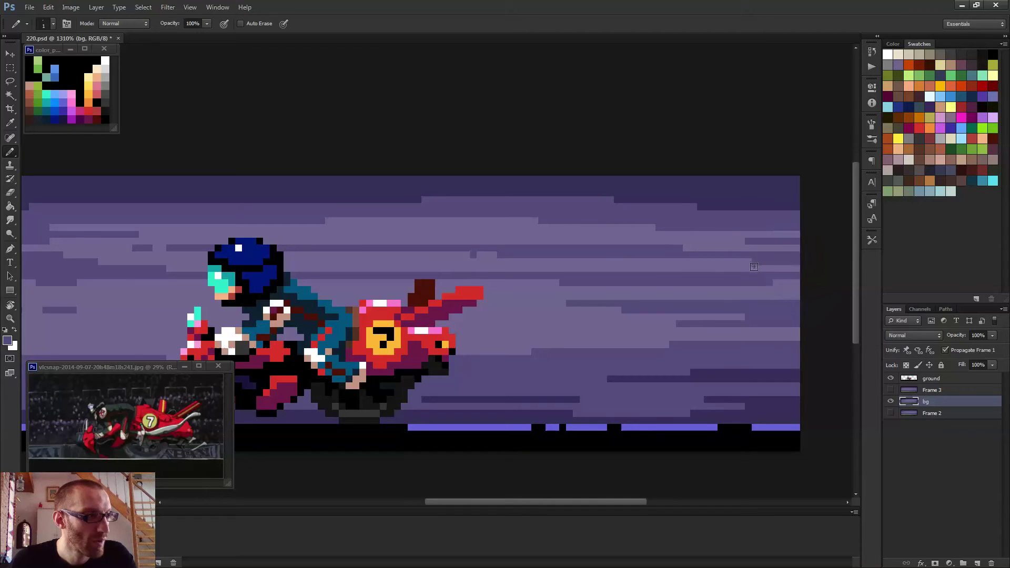
- Reshape the mid-purple streaks at the right edge and paint mid-purple over the light band's lower edge behind the bike's tail
{"action": "left_click_drag", "start_coordinate": [738, 284], "coordinate": [811, 284]}
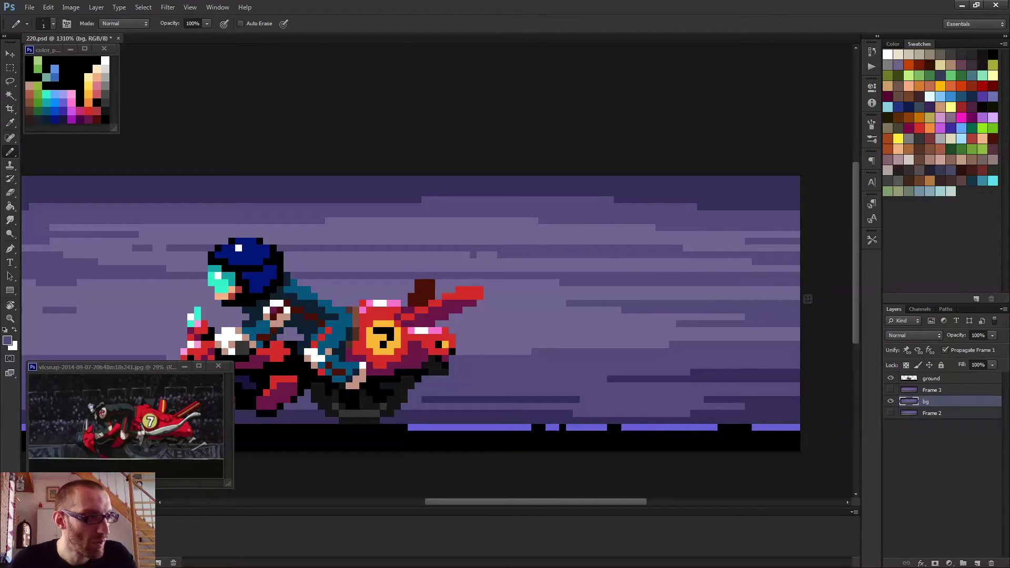
{"action": "mouse_move", "coordinate": [739, 320]}
{"action": "left_mouse_down"}
{"action": "mouse_move", "coordinate": [593, 314]}
{"action": "mouse_move", "coordinate": [551, 279]}
{"action": "mouse_move", "coordinate": [594, 289]}
{"action": "left_mouse_up"}
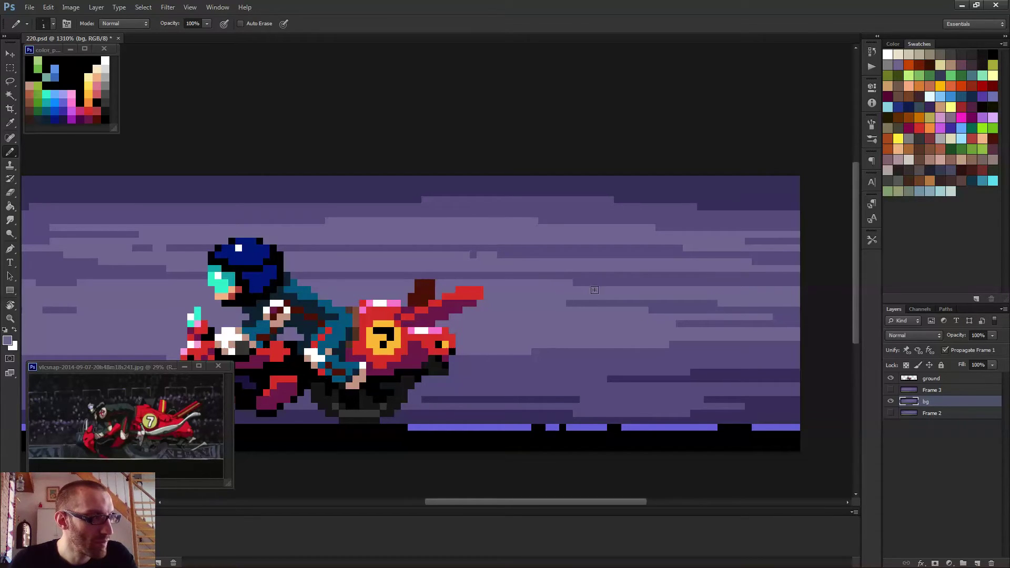
{"action": "left_click", "coordinate": [532, 363], "text": "alt"}
{"action": "left_click_drag", "start_coordinate": [530, 351], "coordinate": [445, 348]}
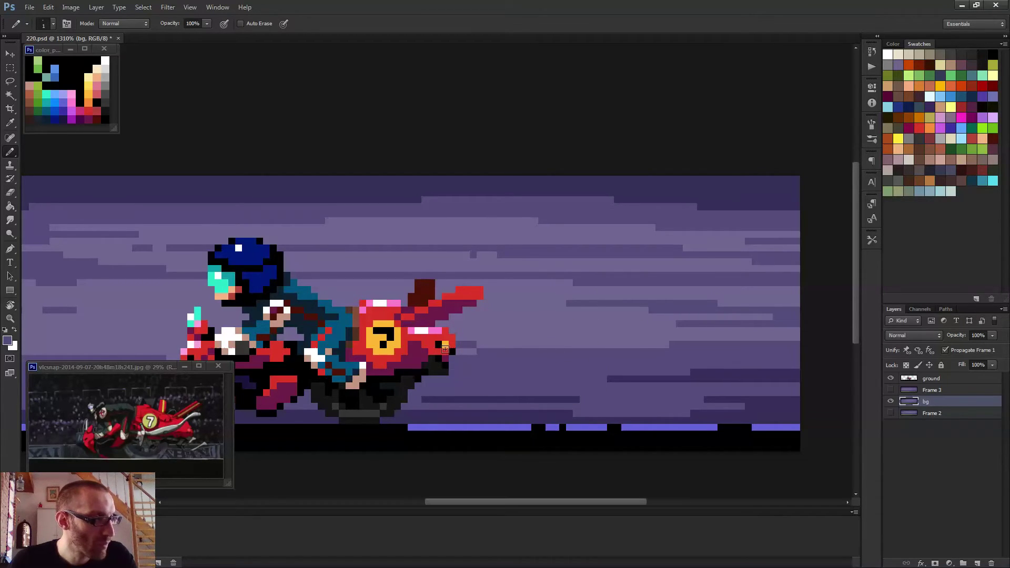
- Raise the light band's lower edge behind the bike and reshape the dark streaks in the lower right of bg
{"action": "mouse_move", "coordinate": [588, 347]}
{"action": "left_mouse_down"}
{"action": "mouse_move", "coordinate": [461, 349]}
{"action": "mouse_move", "coordinate": [485, 339]}
{"action": "mouse_move", "coordinate": [687, 346]}
{"action": "mouse_move", "coordinate": [714, 377]}
{"action": "mouse_move", "coordinate": [703, 368]}
{"action": "mouse_move", "coordinate": [793, 367]}
{"action": "left_mouse_up"}
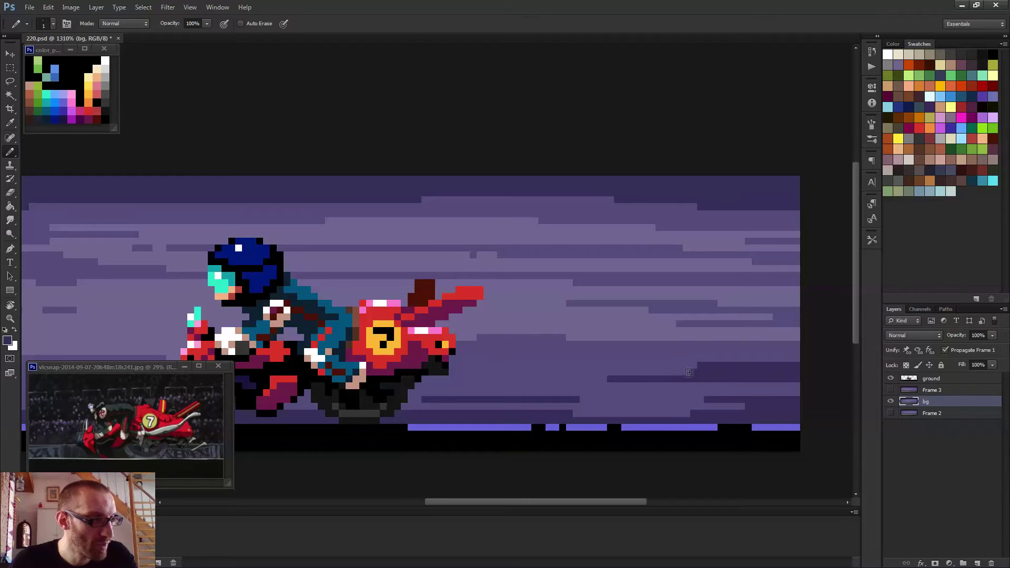
{"action": "mouse_move", "coordinate": [689, 372]}
{"action": "left_mouse_down"}
{"action": "mouse_move", "coordinate": [567, 383]}
{"action": "mouse_move", "coordinate": [554, 400]}
{"action": "mouse_move", "coordinate": [613, 400]}
{"action": "mouse_move", "coordinate": [558, 409]}
{"action": "mouse_move", "coordinate": [609, 414]}
{"action": "left_mouse_up"}
{"action": "left_click", "coordinate": [611, 387], "text": "alt"}
{"action": "left_click", "coordinate": [556, 411], "text": "alt"}
{"action": "left_click", "coordinate": [716, 411], "text": "alt"}
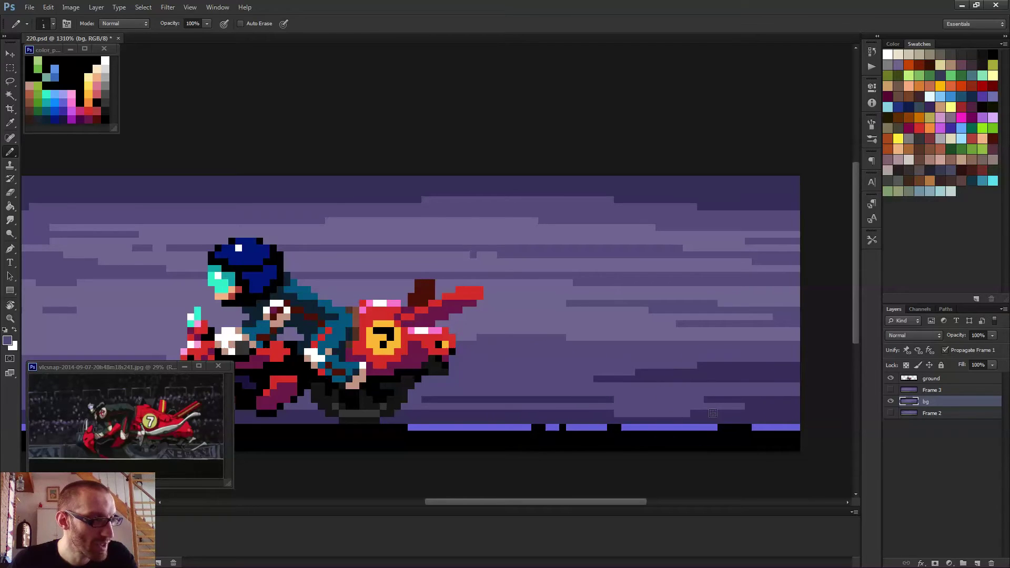
{"action": "left_click_drag", "start_coordinate": [709, 414], "coordinate": [679, 414]}
{"action": "left_click", "coordinate": [697, 407], "text": "alt"}
{"action": "left_click_drag", "start_coordinate": [745, 400], "coordinate": [771, 399]}
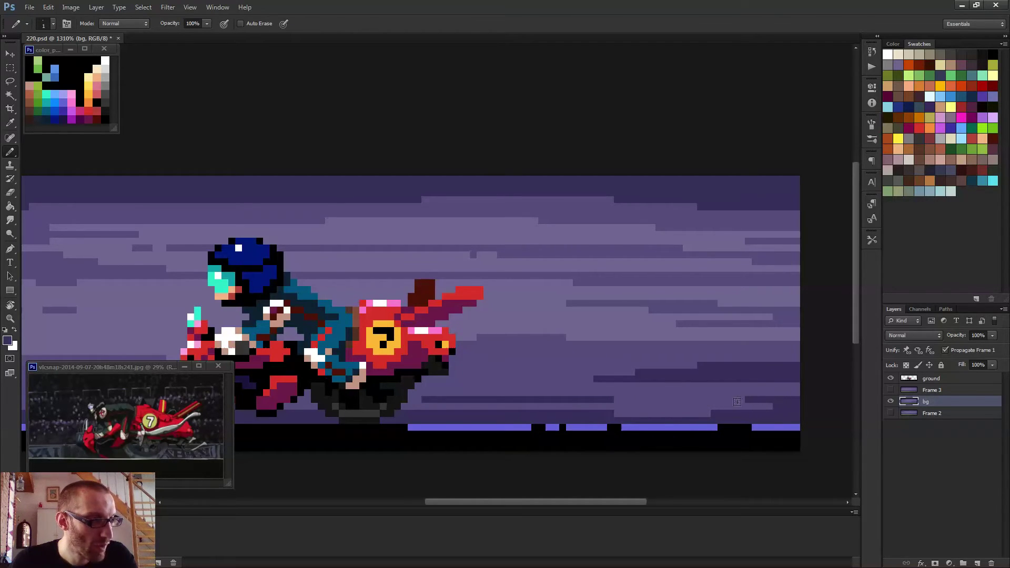
- Play back the frame animation to check the motion of the background streaks
{"action": "scroll", "coordinate": [746, 401], "scroll_direction": "down", "scroll_amount": 3, "text": "alt"}
{"action": "scroll", "coordinate": [703, 295], "scroll_direction": "down", "scroll_amount": 2, "text": "alt"}
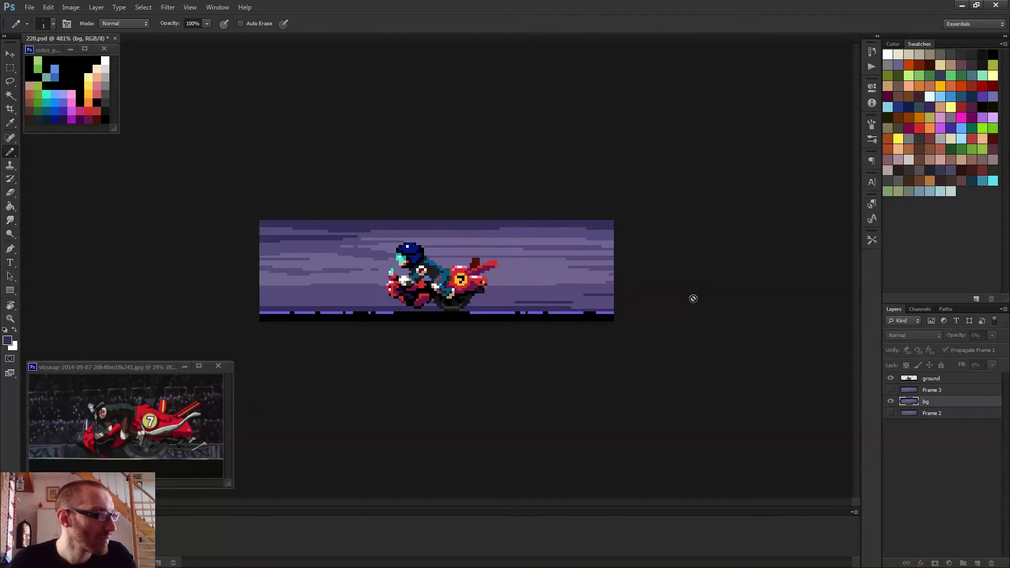
{"action": "key", "text": "space"}
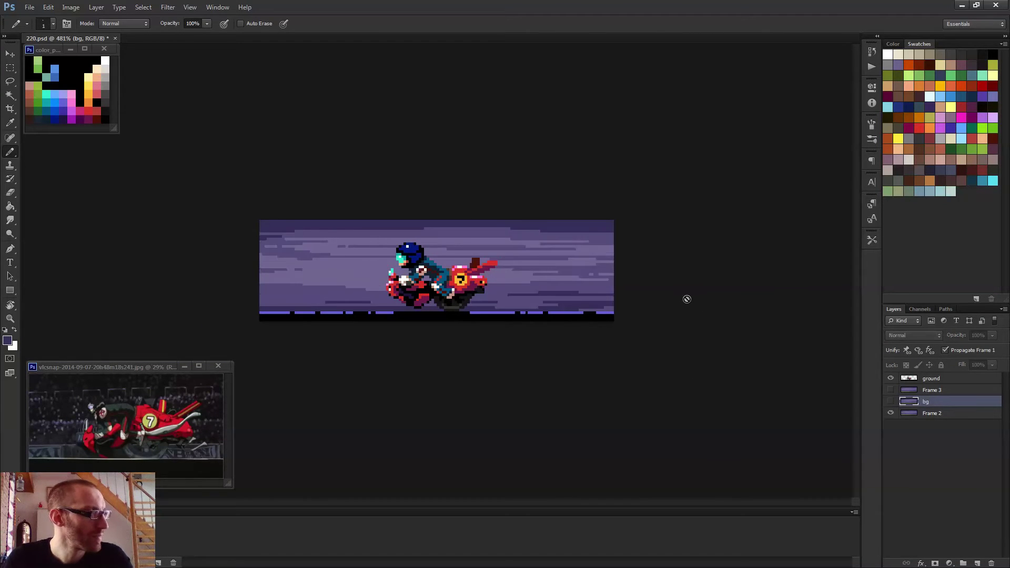
{"action": "key", "text": "space"}
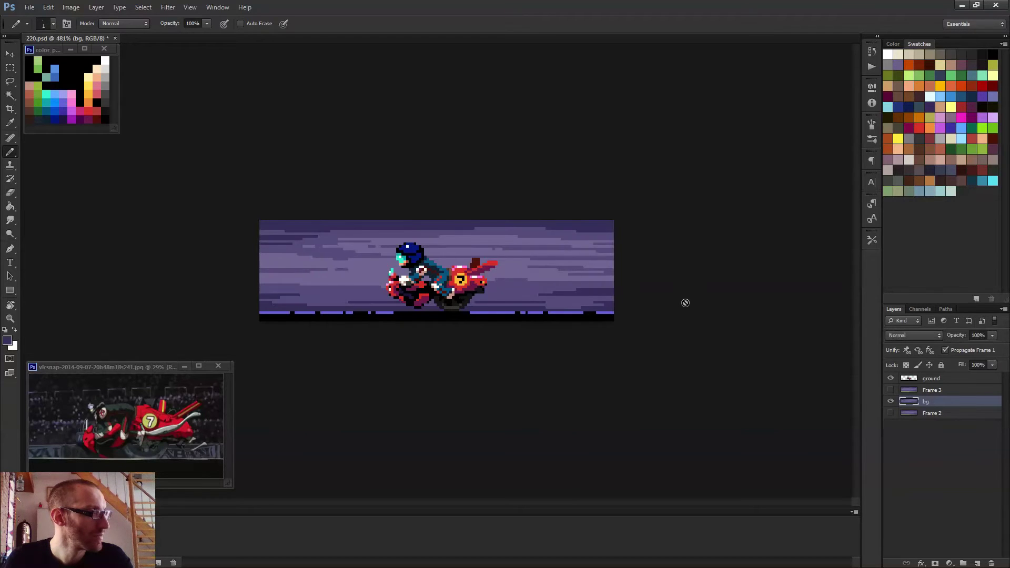
- On Frame 3, trim the dark top band's lower edge with mid-purple and reshape the dark streaks beneath it
{"action": "left_click", "coordinate": [936, 391]}
{"action": "scroll", "coordinate": [415, 263], "scroll_direction": "up", "scroll_amount": 5}
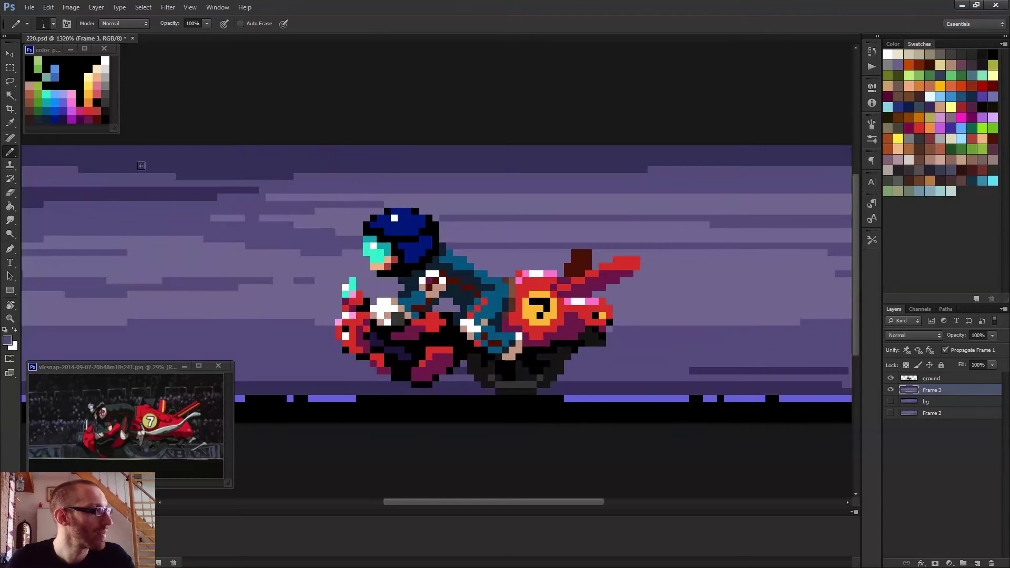
{"action": "mouse_move", "coordinate": [73, 170]}
{"action": "left_mouse_down"}
{"action": "mouse_move", "coordinate": [528, 159]}
{"action": "mouse_move", "coordinate": [633, 172]}
{"action": "mouse_move", "coordinate": [550, 172]}
{"action": "mouse_move", "coordinate": [615, 183]}
{"action": "mouse_move", "coordinate": [604, 178]}
{"action": "mouse_move", "coordinate": [696, 177]}
{"action": "left_mouse_up"}
{"action": "left_click_drag", "start_coordinate": [630, 175], "coordinate": [758, 179]}
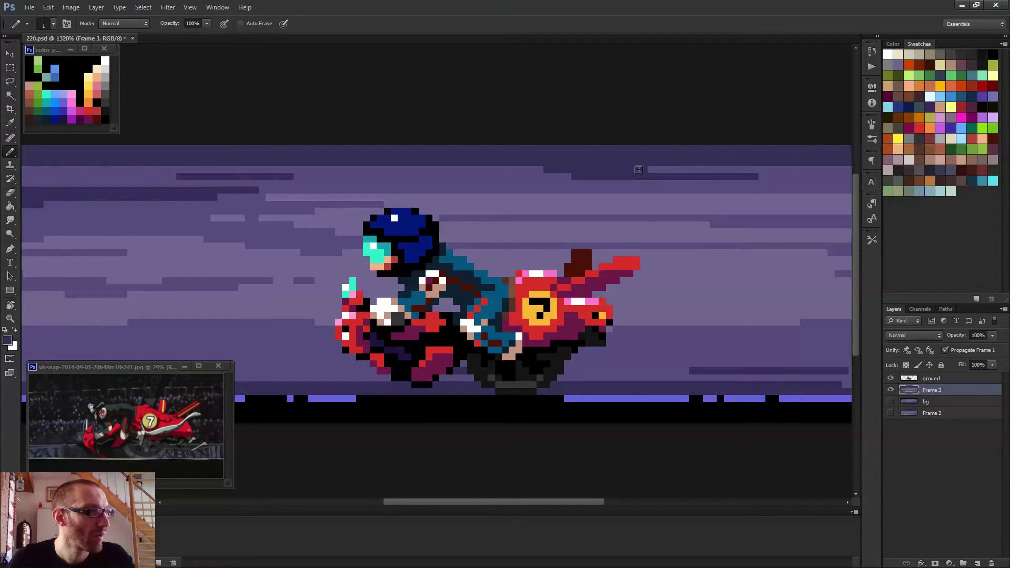
{"action": "left_click_drag", "start_coordinate": [657, 171], "coordinate": [715, 171]}
{"action": "left_click", "coordinate": [310, 173], "text": "alt"}
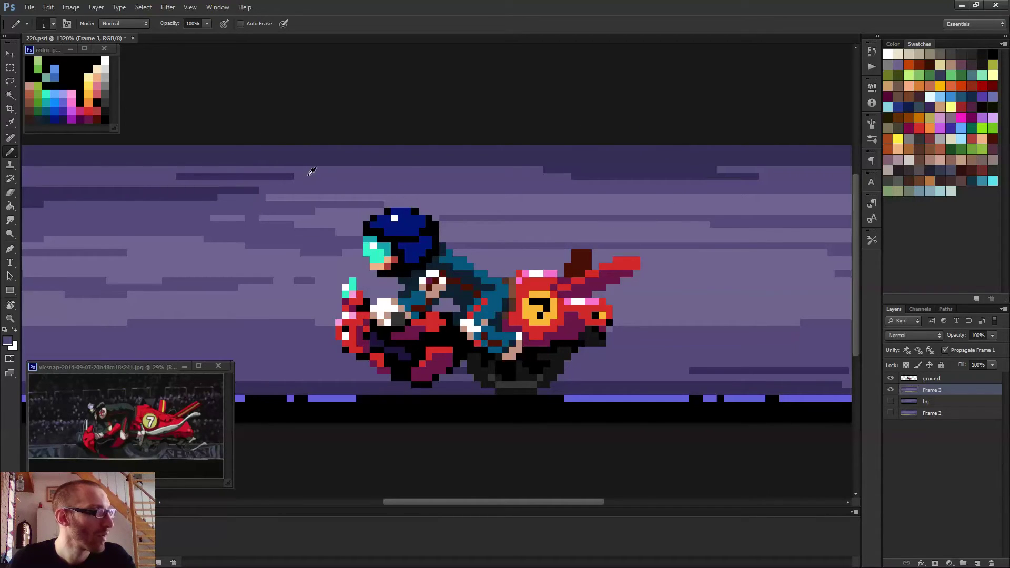
- Lengthen the dark upper-left streak on Frame 3 and repaint the light streaks around the helmet with mid-purple
{"action": "left_click", "coordinate": [182, 188], "text": "alt"}
{"action": "left_click", "coordinate": [196, 194]}
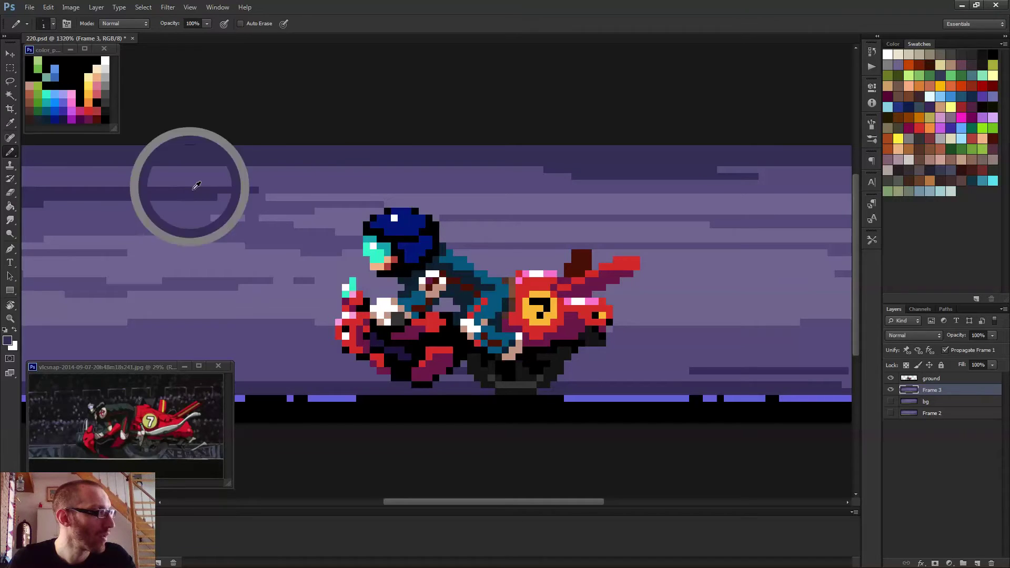
{"action": "mouse_move", "coordinate": [196, 194]}
{"action": "left_mouse_down"}
{"action": "mouse_move", "coordinate": [335, 187]}
{"action": "mouse_move", "coordinate": [233, 187]}
{"action": "mouse_move", "coordinate": [320, 190]}
{"action": "left_mouse_up"}
{"action": "left_click_drag", "start_coordinate": [212, 197], "coordinate": [575, 197]}
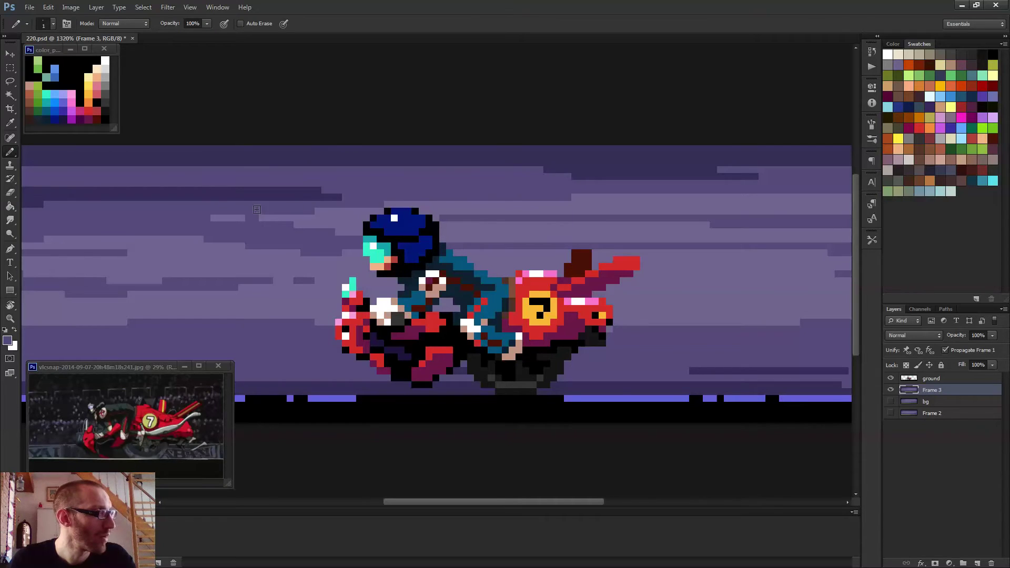
{"action": "left_click_drag", "start_coordinate": [217, 219], "coordinate": [508, 205]}
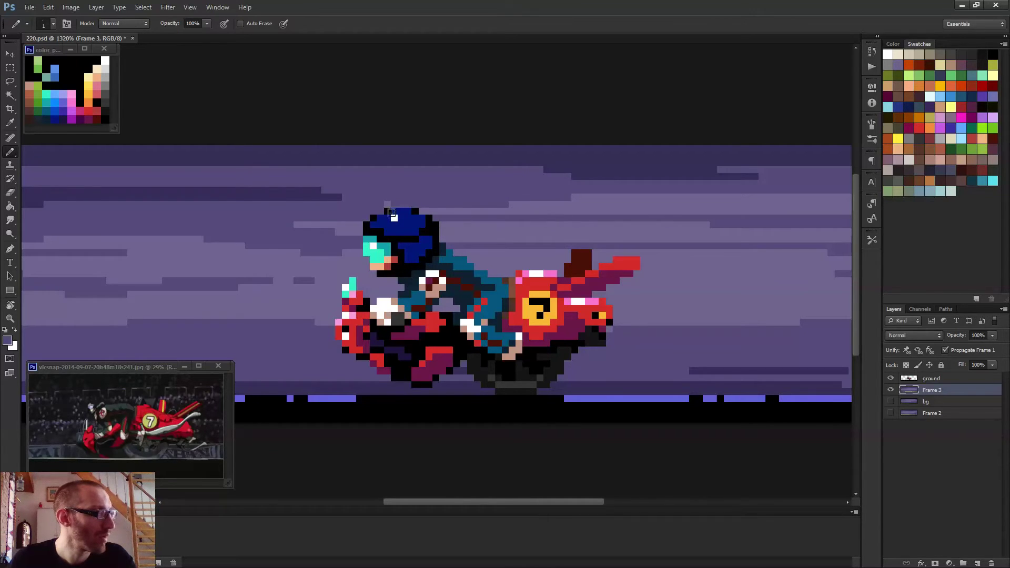
- On Frame 3, repaint the mid-purple and light streaks between the helmet and the bike's tail, and check the motion in playback
{"action": "left_click_drag", "start_coordinate": [641, 213], "coordinate": [800, 214]}
{"action": "mouse_move", "coordinate": [722, 228]}
{"action": "left_mouse_down"}
{"action": "mouse_move", "coordinate": [590, 227]}
{"action": "mouse_move", "coordinate": [706, 224]}
{"action": "mouse_move", "coordinate": [725, 230]}
{"action": "mouse_move", "coordinate": [690, 233]}
{"action": "mouse_move", "coordinate": [738, 235]}
{"action": "left_mouse_up"}
{"action": "mouse_move", "coordinate": [578, 230]}
{"action": "left_mouse_down"}
{"action": "mouse_move", "coordinate": [491, 232]}
{"action": "mouse_move", "coordinate": [667, 241]}
{"action": "left_mouse_up"}
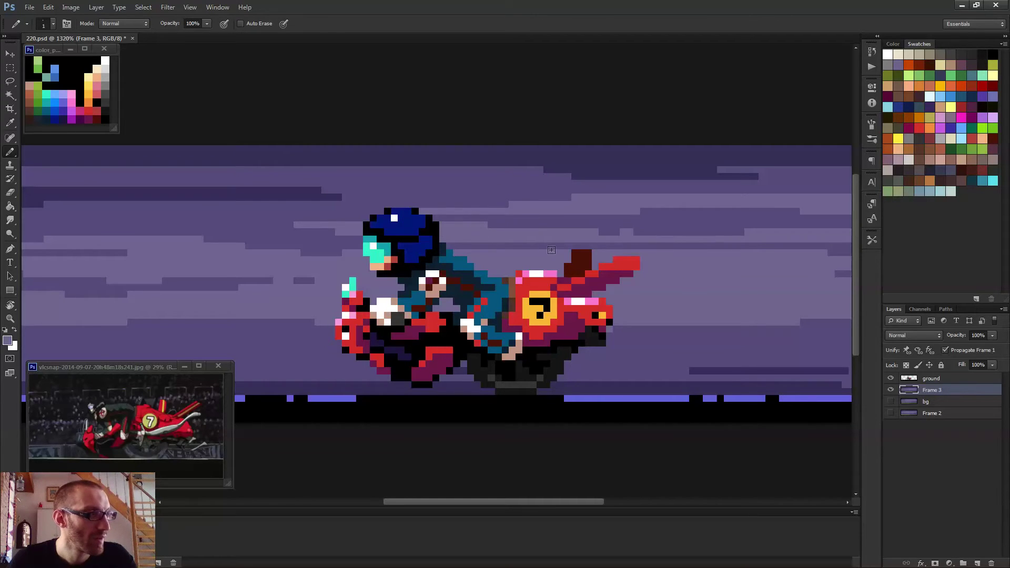
{"action": "mouse_move", "coordinate": [463, 255]}
{"action": "left_mouse_down"}
{"action": "mouse_move", "coordinate": [758, 257]}
{"action": "mouse_move", "coordinate": [520, 278]}
{"action": "mouse_move", "coordinate": [505, 265]}
{"action": "mouse_move", "coordinate": [614, 260]}
{"action": "left_mouse_up"}
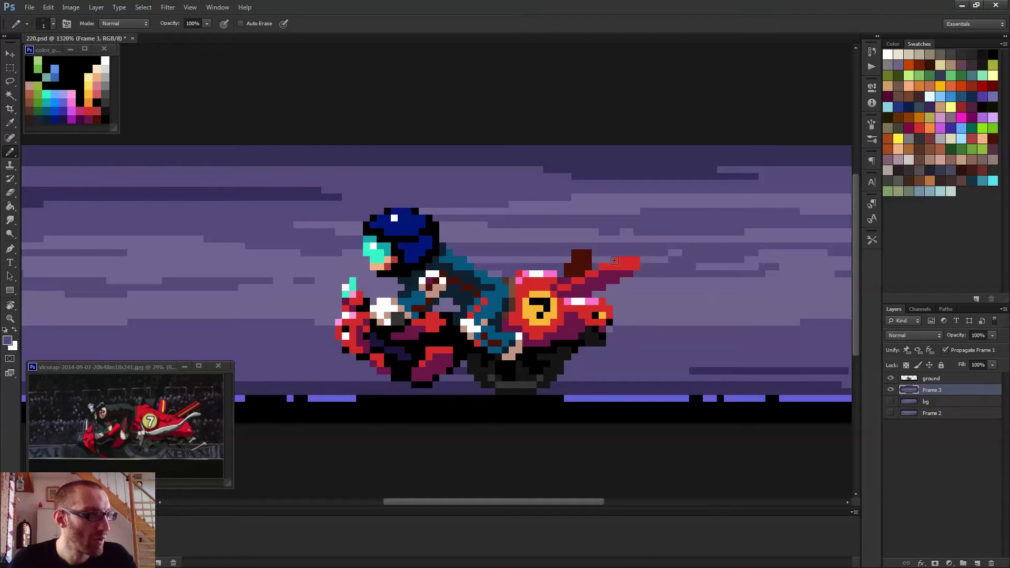
{"action": "scroll", "coordinate": [743, 281], "scroll_direction": "down", "scroll_amount": 5}
{"action": "key", "text": "space"}
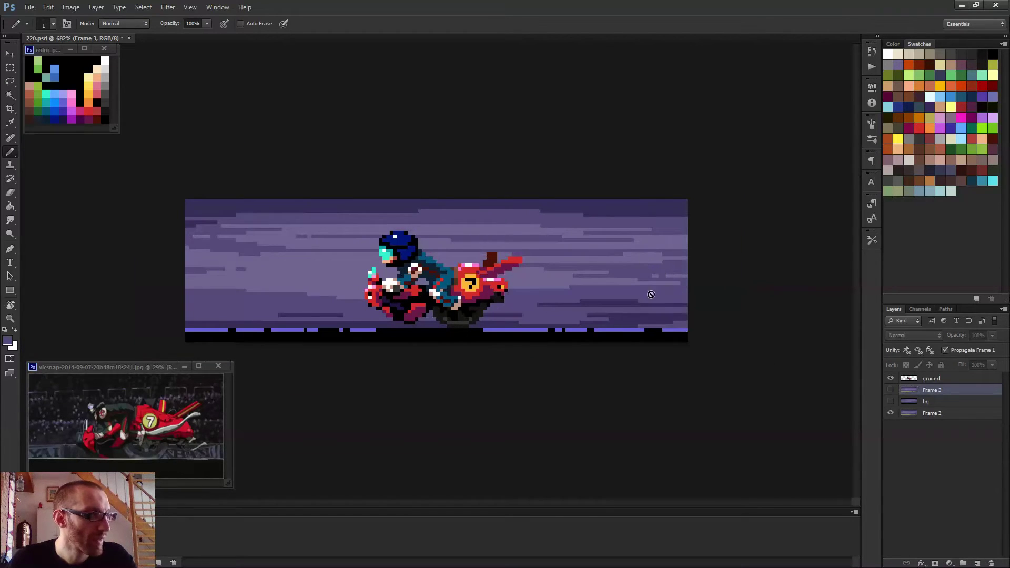
{"action": "key", "text": "space"}
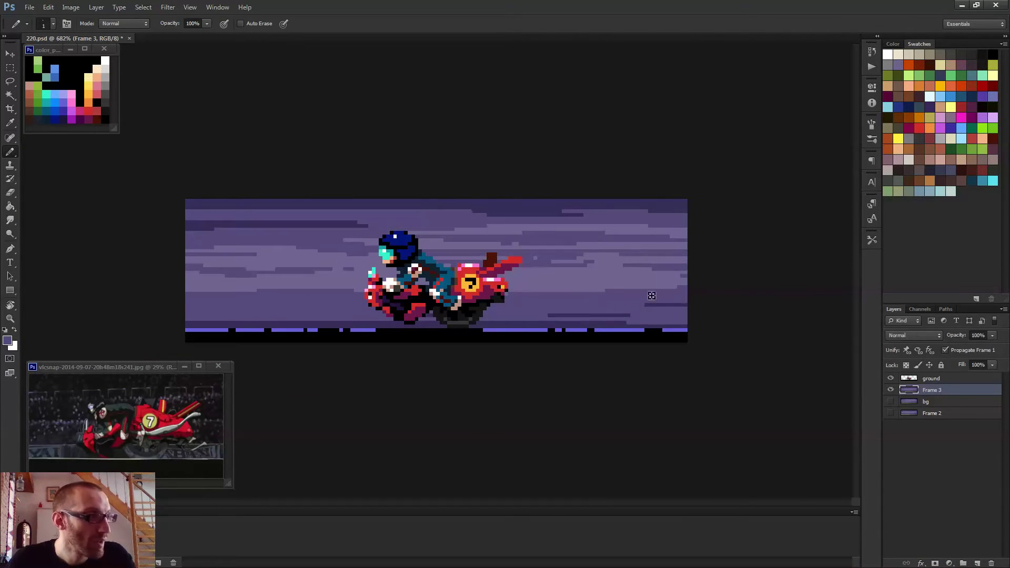
- Thicken the dark streaks in Frame 3's lower right and trim the dark bottom strip behind the rear wheel with mid-purple
{"action": "scroll", "coordinate": [688, 343], "scroll_direction": "up", "scroll_amount": 3}
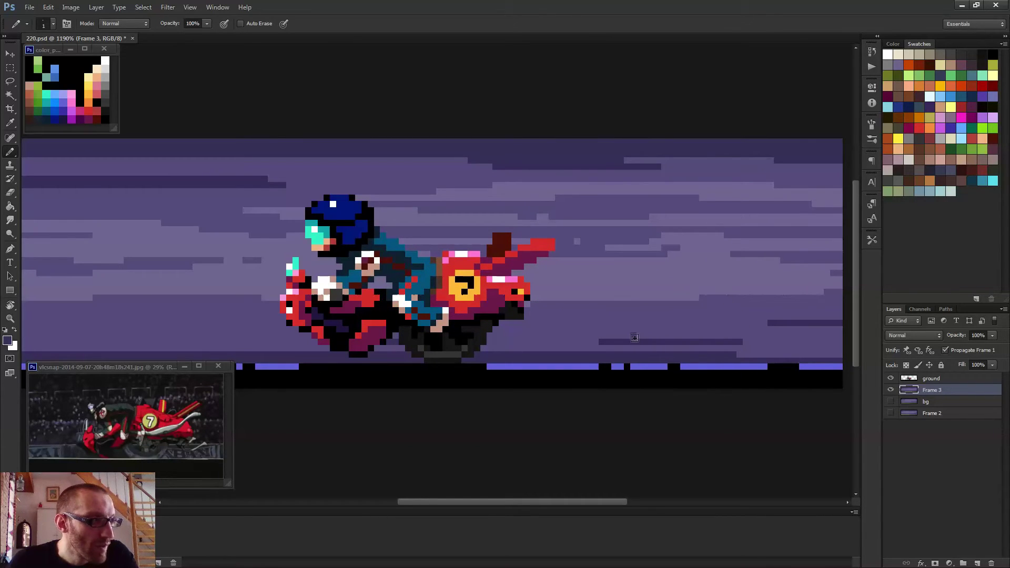
{"action": "mouse_move", "coordinate": [634, 338]}
{"action": "left_mouse_down"}
{"action": "mouse_move", "coordinate": [875, 337]}
{"action": "mouse_move", "coordinate": [774, 335]}
{"action": "mouse_move", "coordinate": [841, 328]}
{"action": "left_mouse_up"}
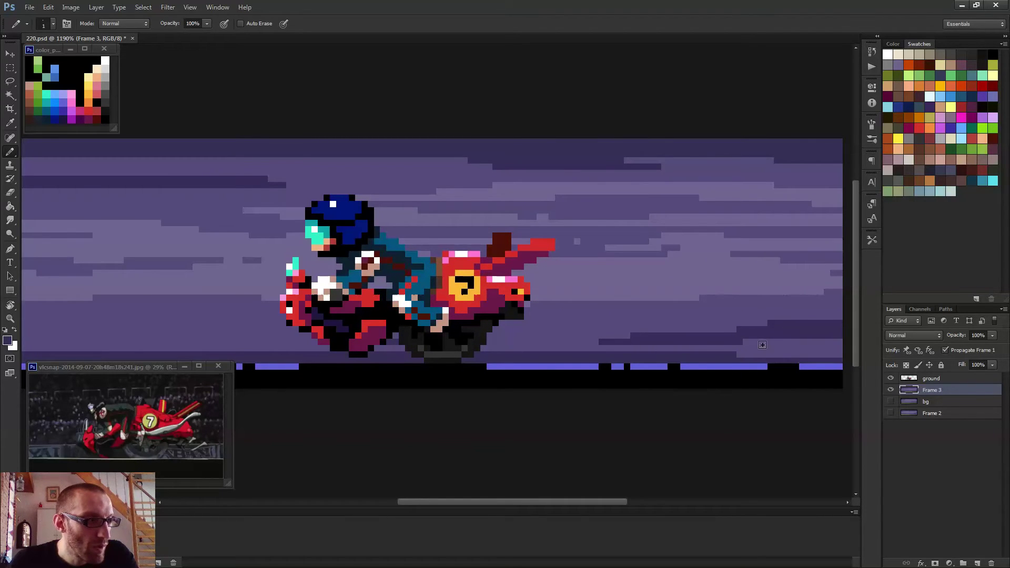
{"action": "left_click", "coordinate": [747, 353], "text": "alt"}
{"action": "left_click_drag", "start_coordinate": [736, 357], "coordinate": [518, 356]}
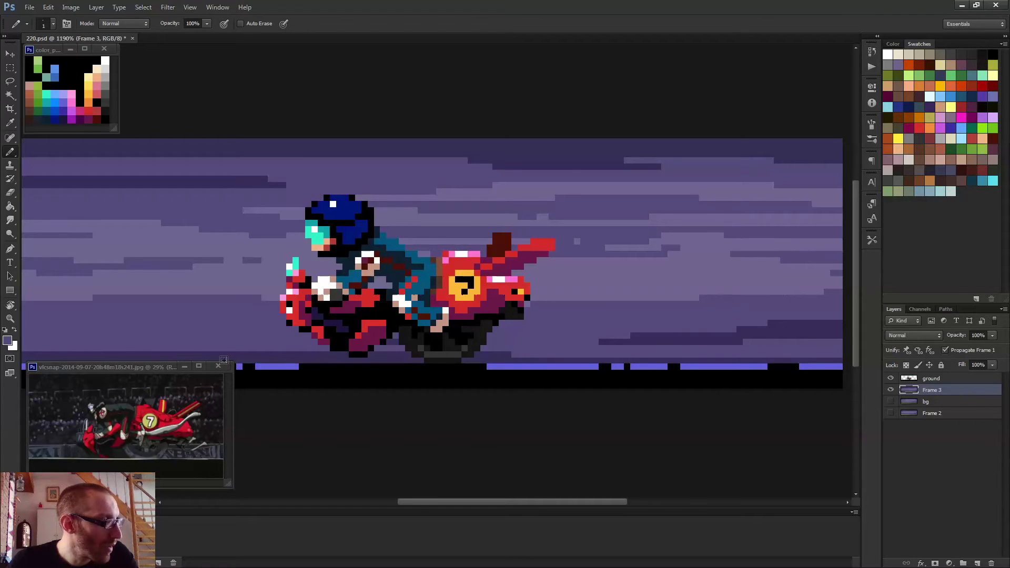
- Paint a cluster of dark horizontal streaks above the ground in front of the bike in Frame 3's lower left
{"action": "left_click_drag", "start_coordinate": [224, 360], "coordinate": [515, 334]}
{"action": "left_click", "coordinate": [457, 321], "text": "alt"}
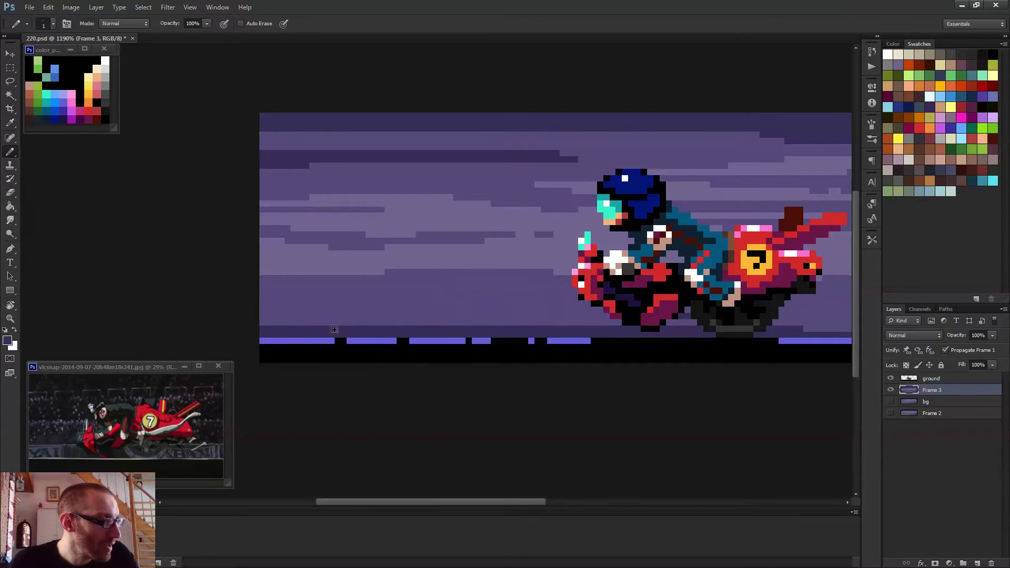
{"action": "mouse_move", "coordinate": [405, 323]}
{"action": "left_mouse_down"}
{"action": "mouse_move", "coordinate": [547, 323]}
{"action": "mouse_move", "coordinate": [334, 315]}
{"action": "mouse_move", "coordinate": [372, 297]}
{"action": "mouse_move", "coordinate": [541, 296]}
{"action": "left_mouse_up"}
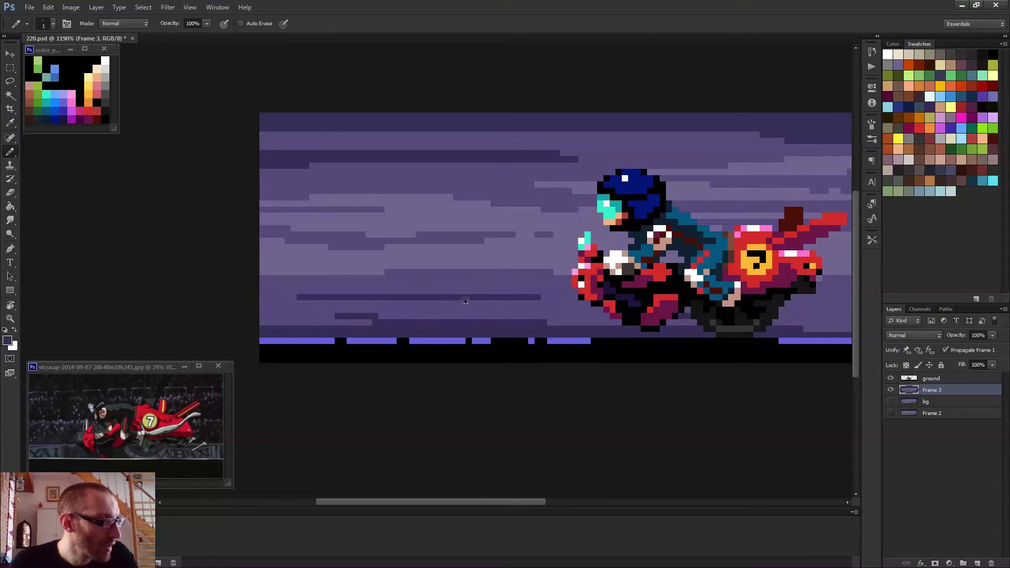
{"action": "mouse_move", "coordinate": [444, 303]}
{"action": "left_mouse_down"}
{"action": "mouse_move", "coordinate": [318, 311]}
{"action": "mouse_move", "coordinate": [425, 317]}
{"action": "left_mouse_up"}
{"action": "left_click_drag", "start_coordinate": [352, 319], "coordinate": [225, 311]}
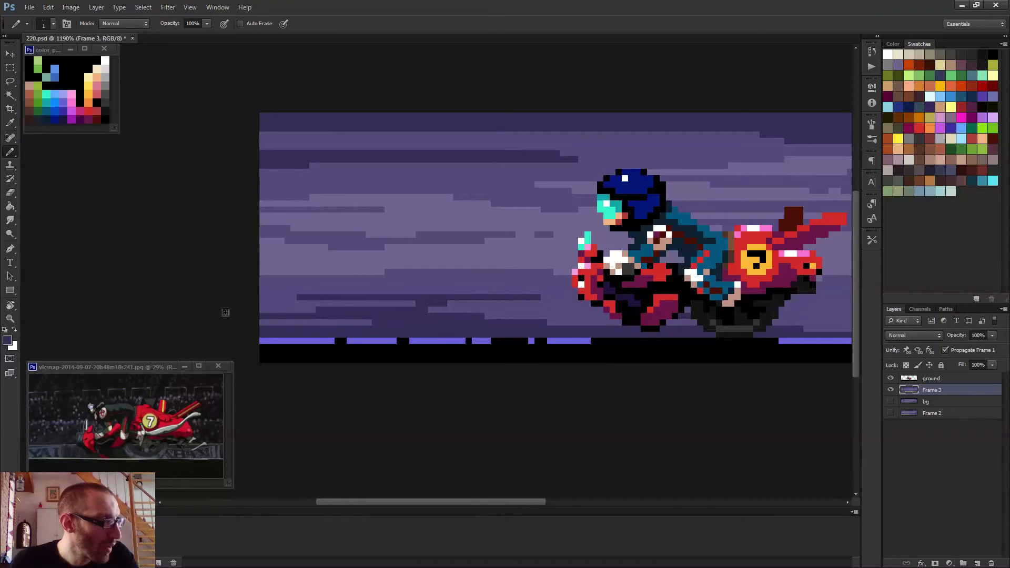
{"action": "left_click_drag", "start_coordinate": [421, 304], "coordinate": [245, 298]}
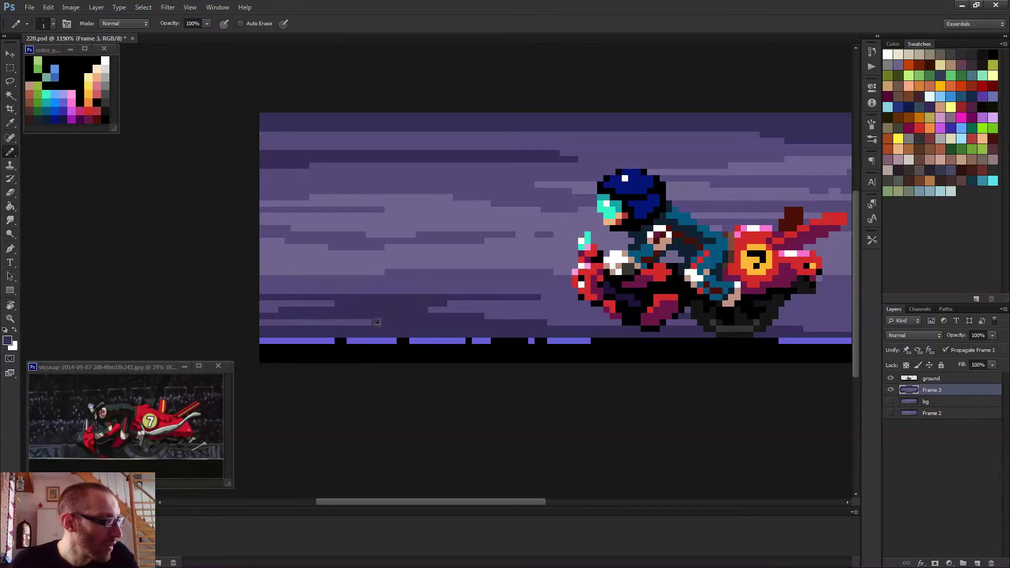
- Play back the frame animation to check the dark ground streaks, and look over Frame 2
{"action": "scroll", "coordinate": [337, 310], "scroll_direction": "down", "scroll_amount": 5}
{"action": "key", "text": "space"}
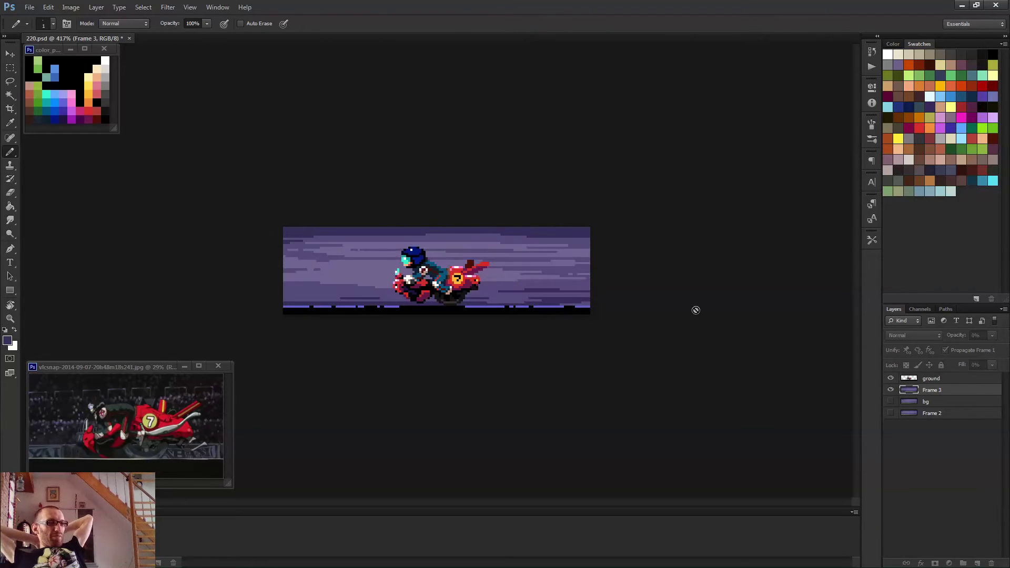
{"action": "left_click", "coordinate": [925, 416]}
{"action": "key", "text": "ctrl+plus"}
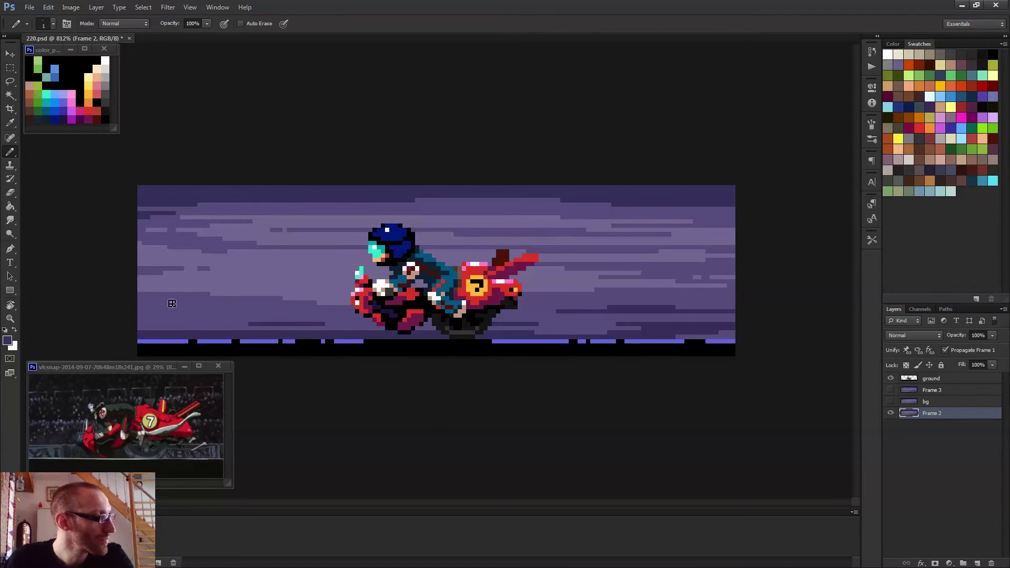
{"action": "key", "text": "space"}
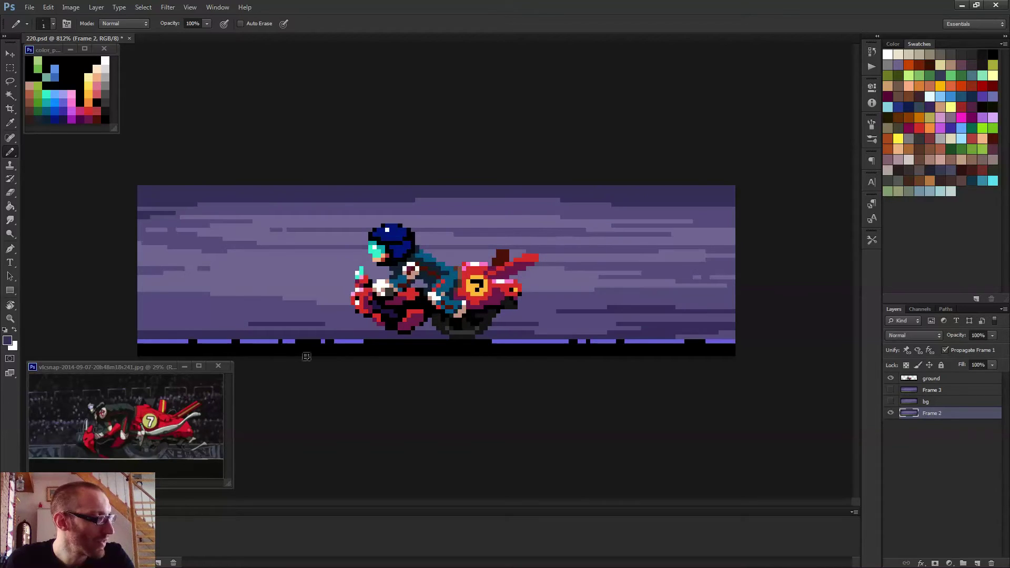
- Duplicate the ground layer for the bg and Frame 3 animation frames, and place Layer 1 below Layer 2
{"action": "left_click", "coordinate": [929, 379]}
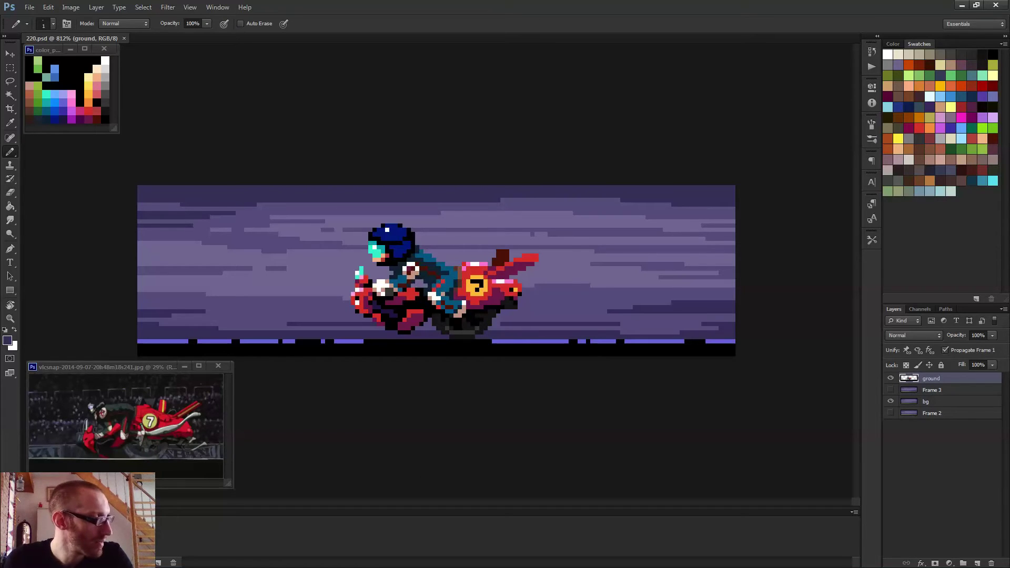
{"action": "key", "text": "ctrl+j"}
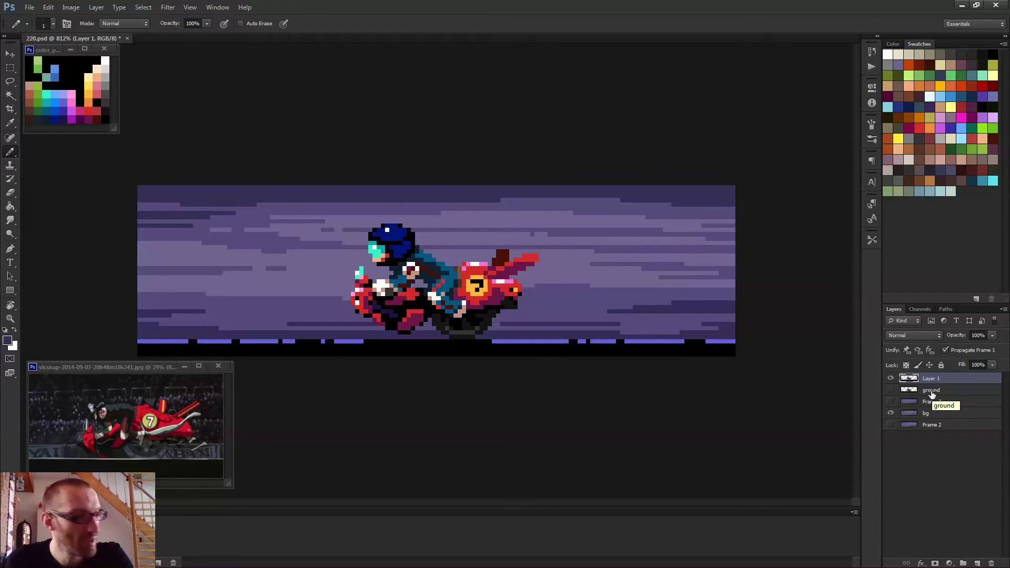
{"action": "key", "text": "space"}
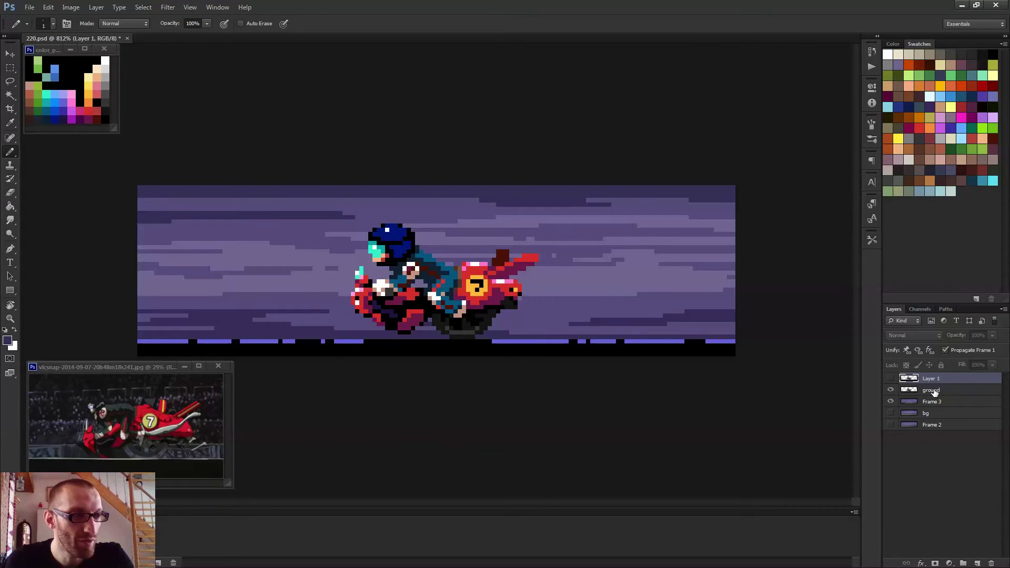
{"action": "left_click", "coordinate": [934, 391]}
{"action": "key", "text": "ctrl+j"}
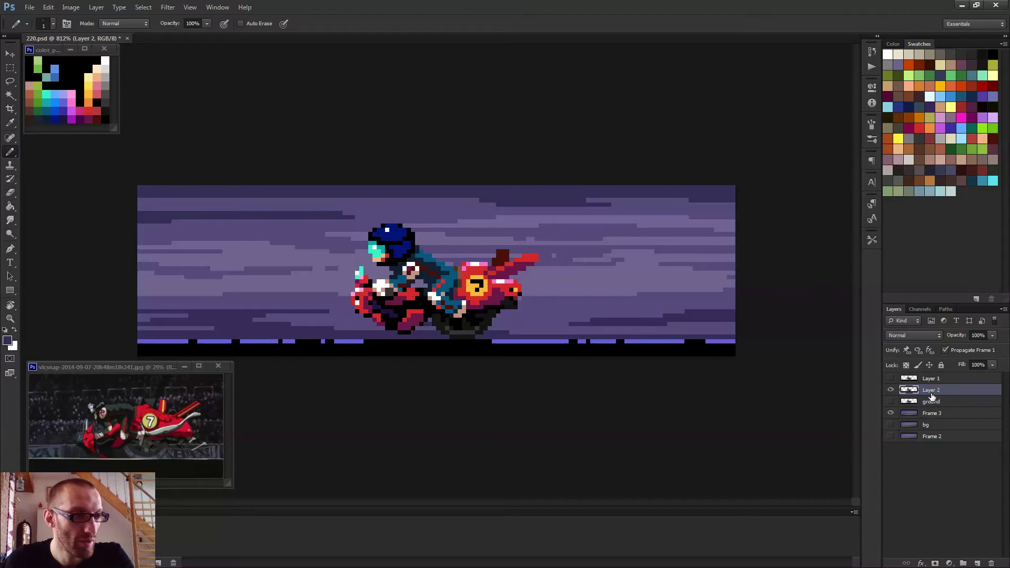
{"action": "key", "text": "space"}
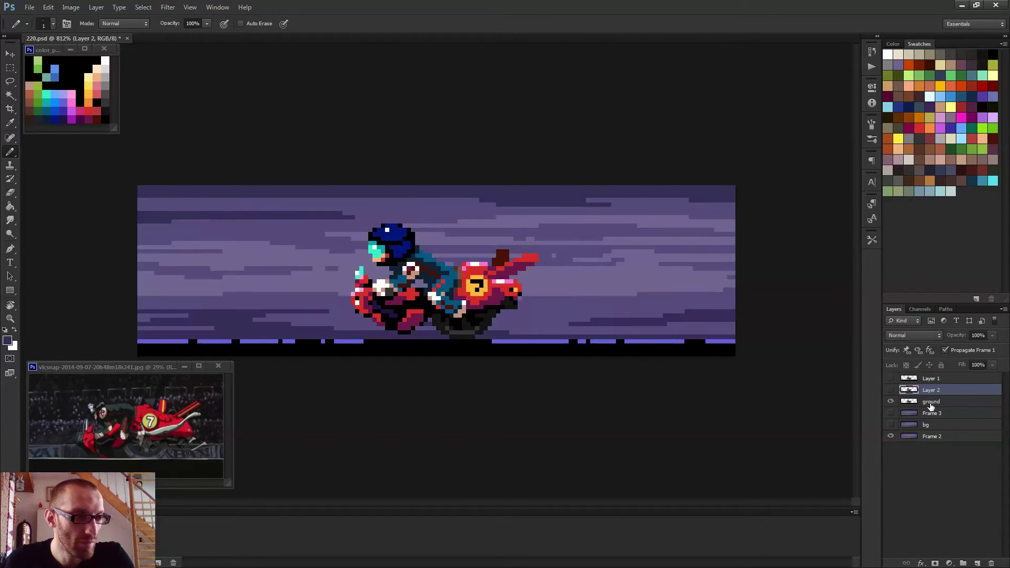
{"action": "left_click_drag", "start_coordinate": [931, 378], "coordinate": [936, 397]}
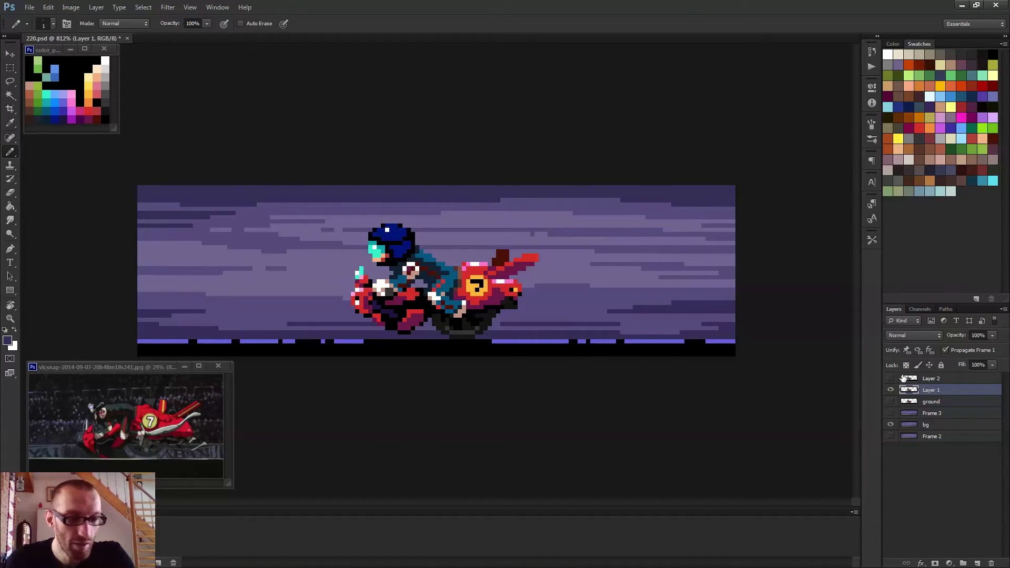
- Close the reference photo, fit the colour palette image to its window, and return to 220.psd
{"action": "left_click", "coordinate": [218, 366]}
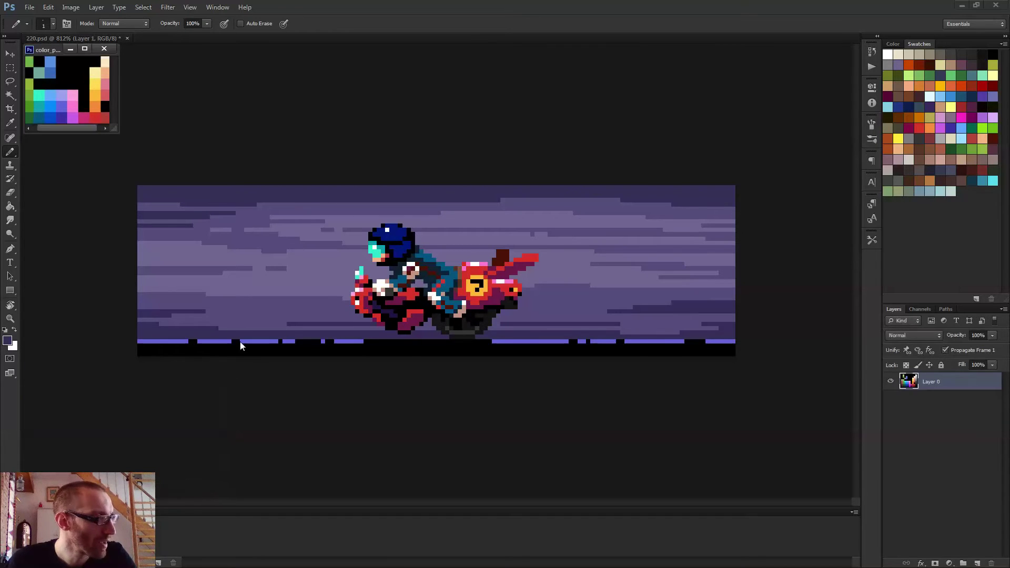
{"action": "key", "text": "ctrl+0"}
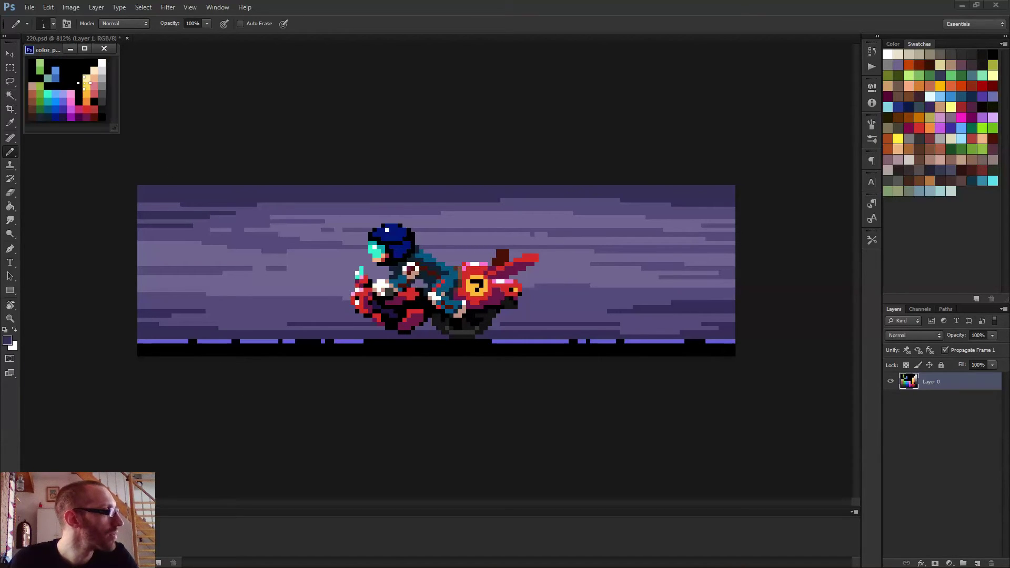
{"action": "left_click", "coordinate": [135, 222]}
{"action": "scroll", "coordinate": [120, 234], "scroll_direction": "up", "scroll_amount": 3}
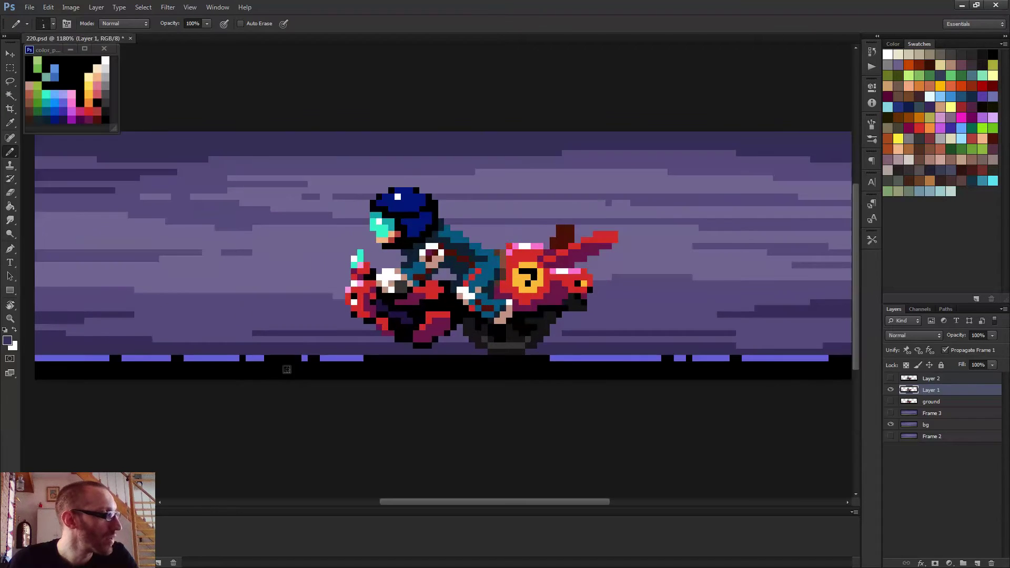
{"action": "left_click_drag", "start_coordinate": [427, 344], "coordinate": [639, 356]}
{"action": "scroll", "coordinate": [437, 341], "scroll_direction": "down", "scroll_amount": 3}
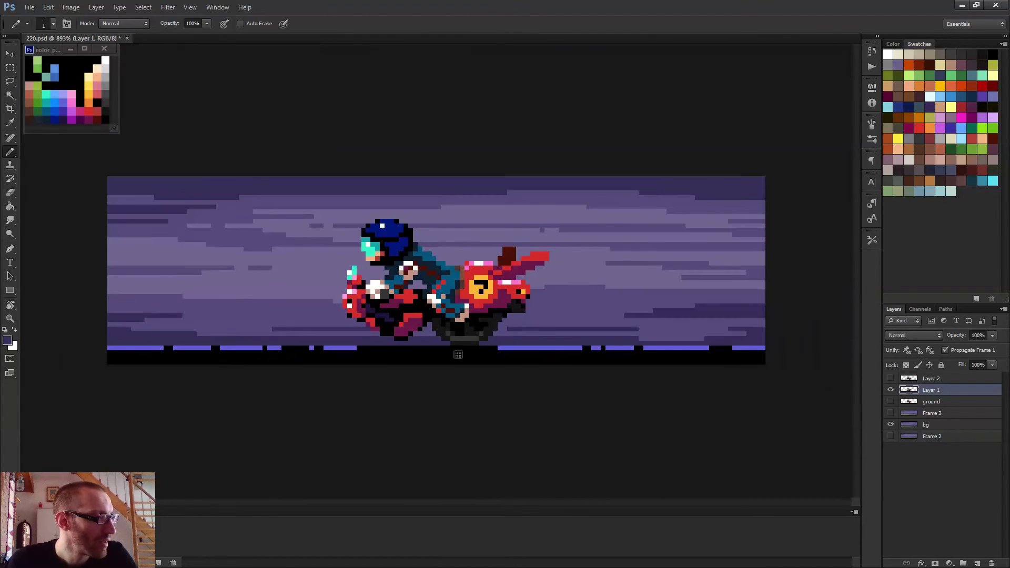
{"action": "scroll", "coordinate": [199, 340], "scroll_direction": "up", "scroll_amount": 1}
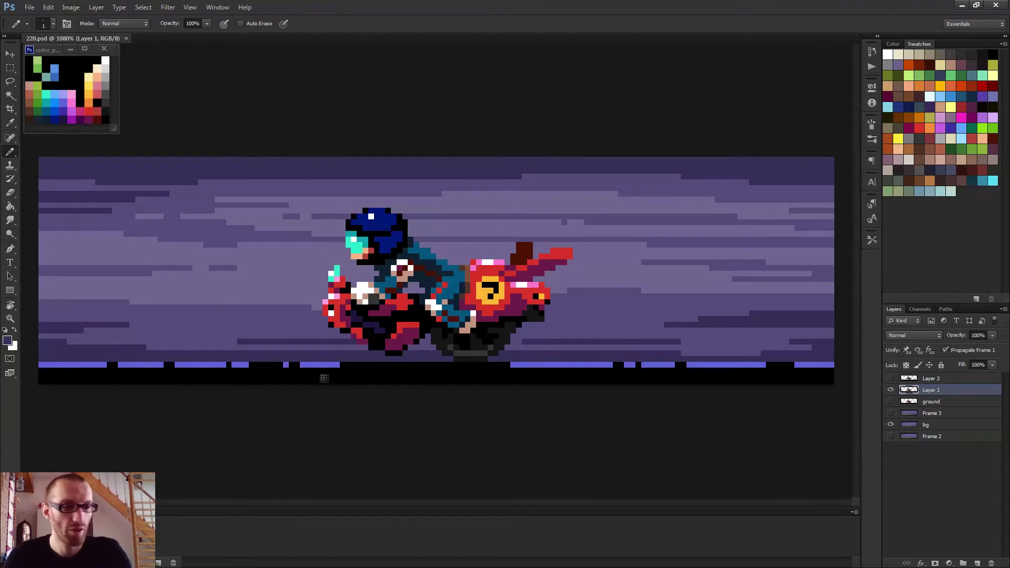
{"action": "key", "text": "space"}
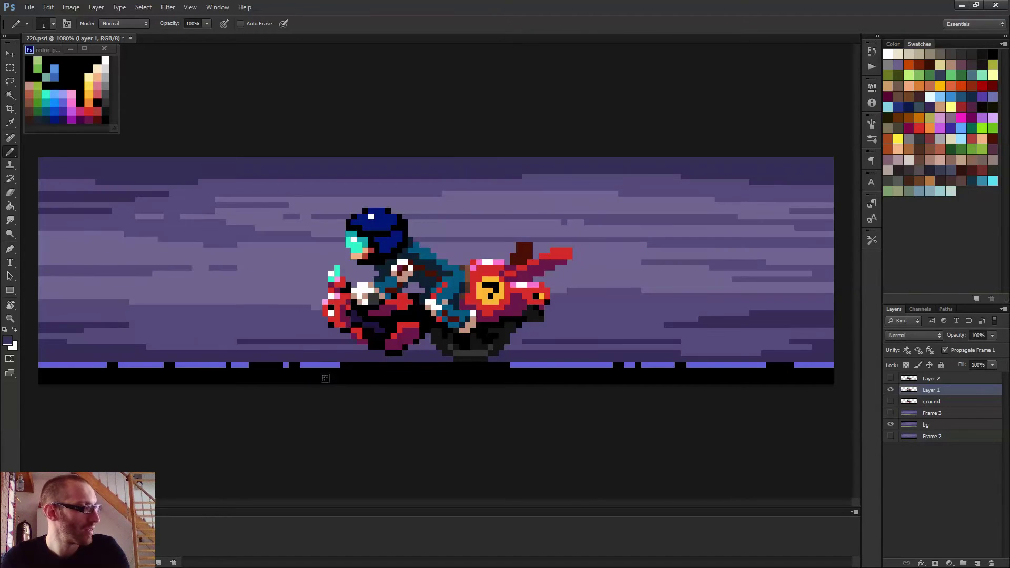
{"action": "scroll", "coordinate": [128, 353], "scroll_direction": "up", "scroll_amount": 1}
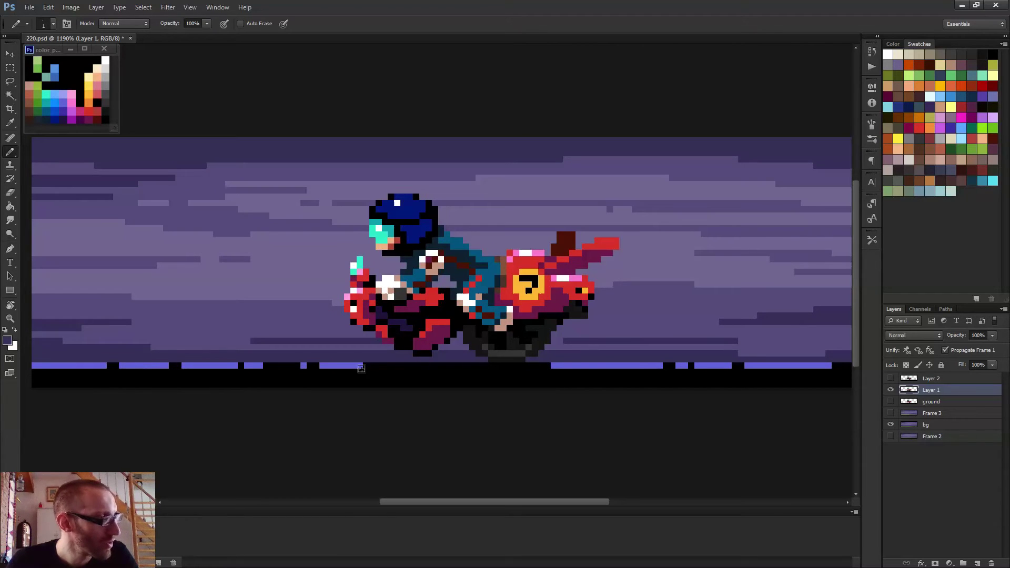
{"action": "scroll", "coordinate": [232, 364], "scroll_direction": "down", "scroll_amount": 2}
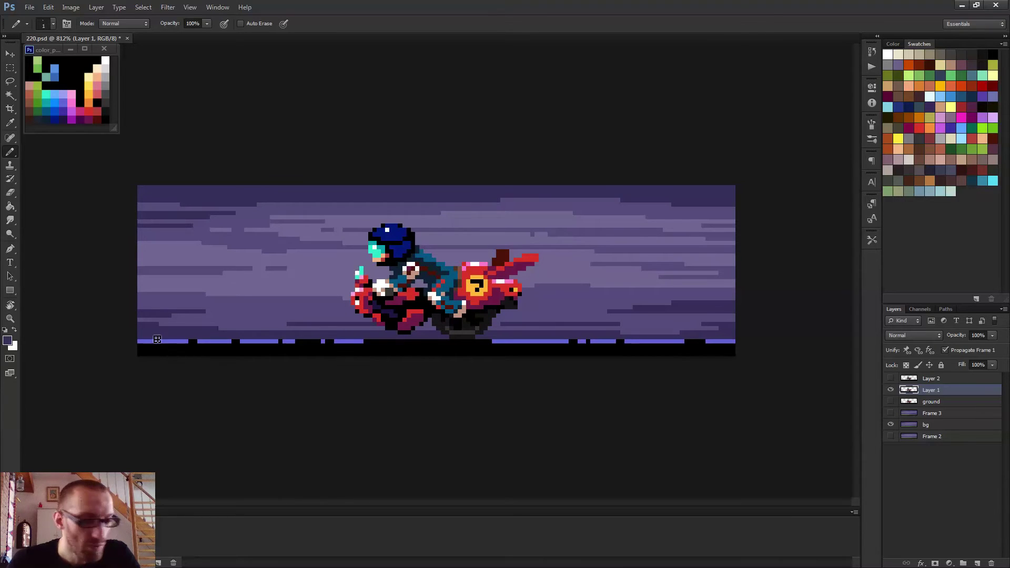
- On Layer 1, select the dashed purple ground line across the full canvas width and shift it 20 pixels to the right
{"action": "key", "text": "m"}
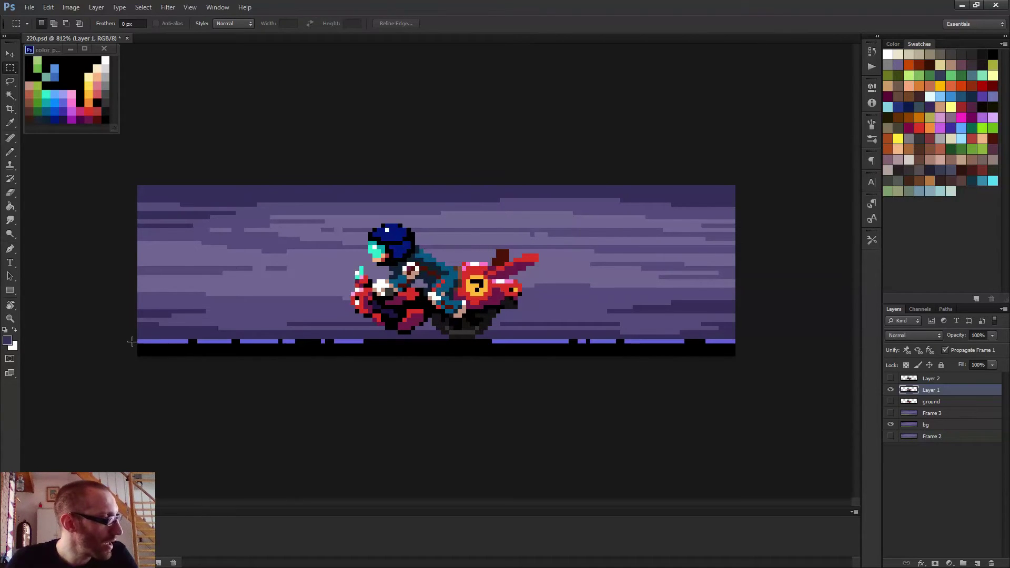
{"action": "left_click_drag", "start_coordinate": [132, 341], "coordinate": [779, 341]}
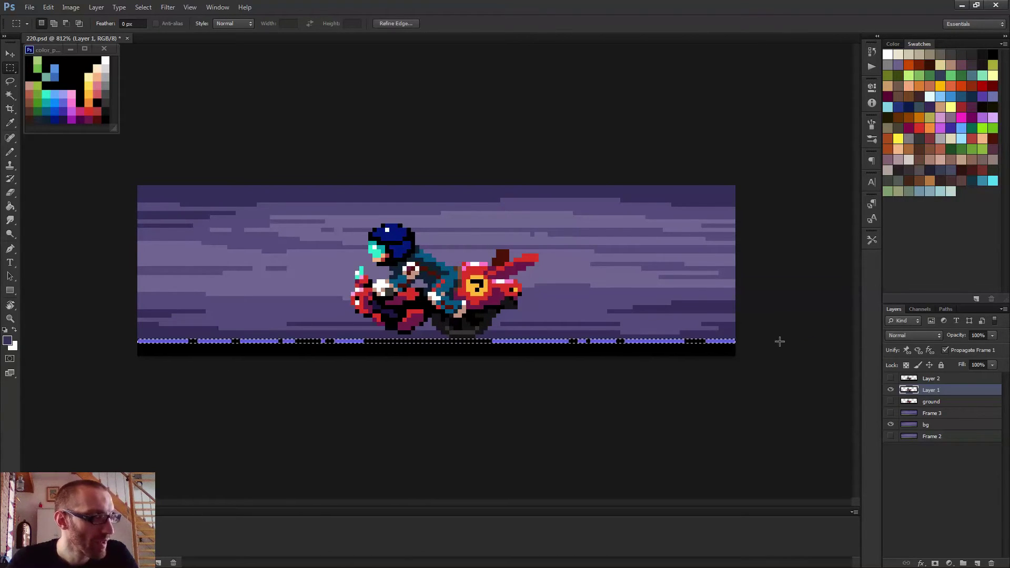
{"action": "key", "text": "v"}
{"action": "key", "text": "shift+Right"}
{"action": "key", "text": "shift+Right"}
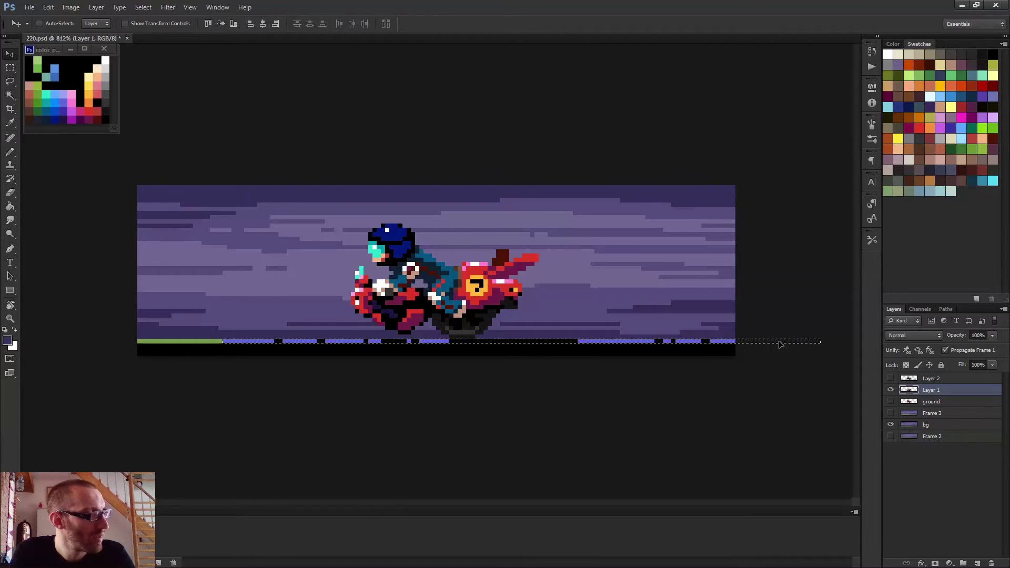
{"action": "key", "text": "ctrl+d"}
- Cover the exposed green strip at the ground line's left end with black and draw a purple dash over it
{"action": "key", "text": "b"}
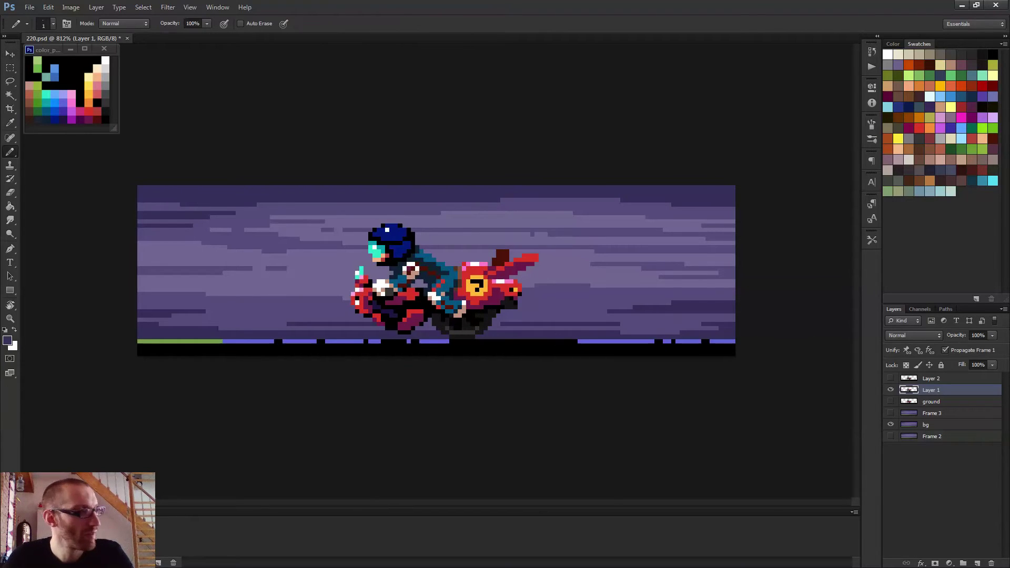
{"action": "key", "text": "ctrl+plus"}
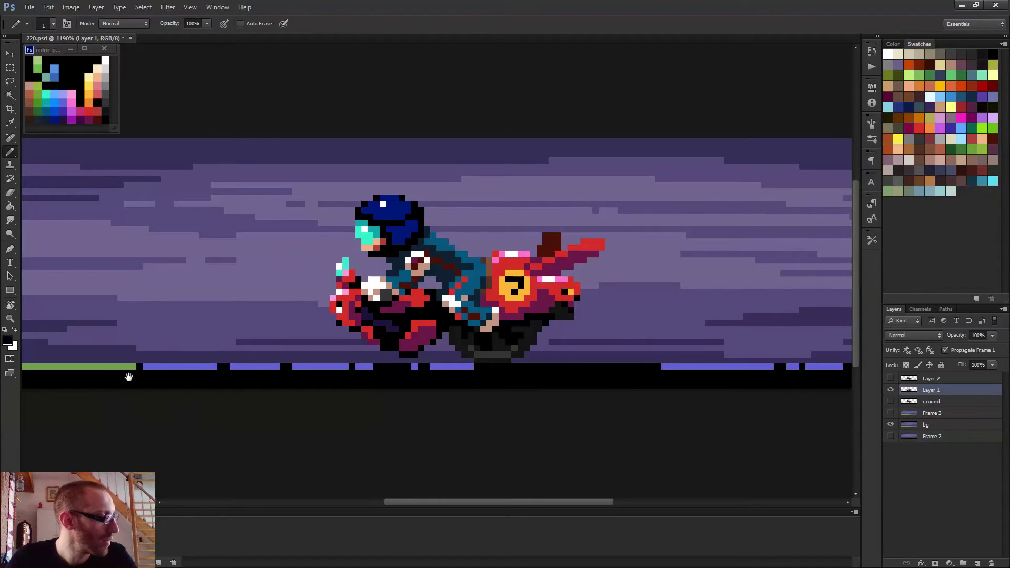
{"action": "left_click_drag", "start_coordinate": [128, 377], "coordinate": [288, 376]}
{"action": "key", "text": "ctrl+z"}
{"action": "left_click", "coordinate": [337, 359], "text": "alt"}
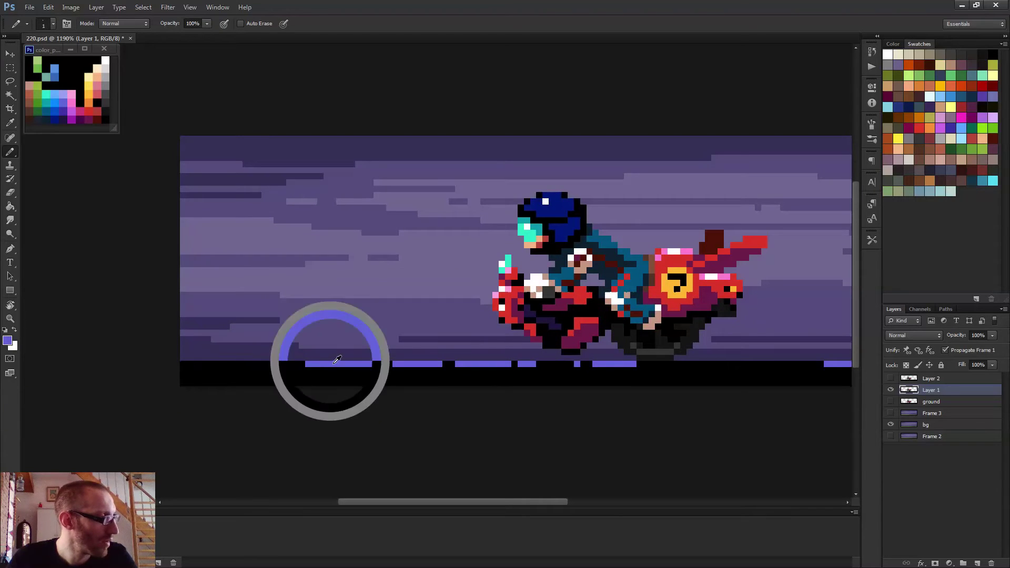
{"action": "left_click_drag", "start_coordinate": [202, 364], "coordinate": [268, 364]}
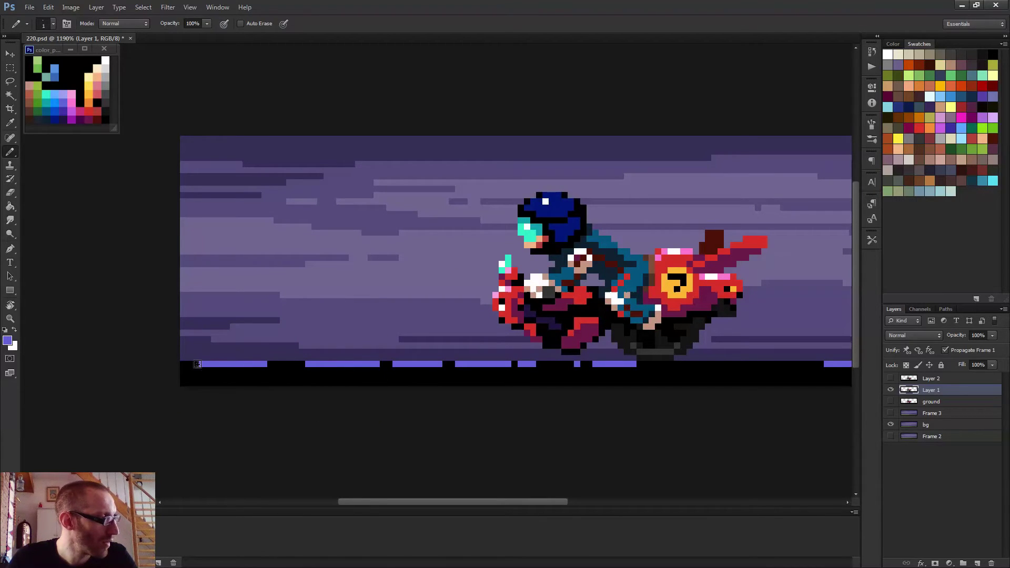
- Preview the animation, and on Layer 2 in the third frame select the full dashed ground line and shift it 40 pixels to the right
{"action": "scroll", "coordinate": [357, 397], "scroll_direction": "down", "scroll_amount": 5}
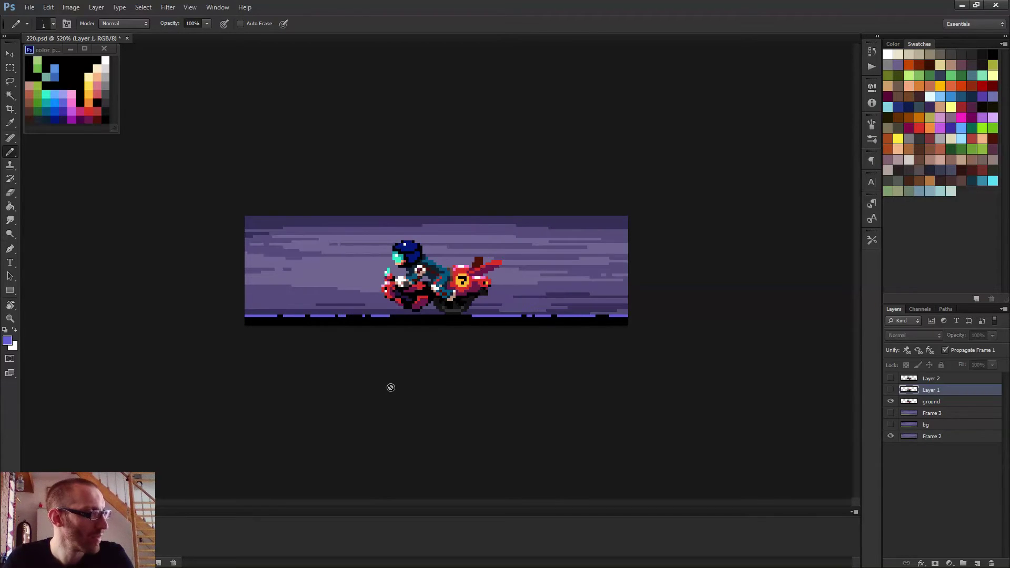
{"action": "key", "text": "space"}
{"action": "key", "text": "space"}
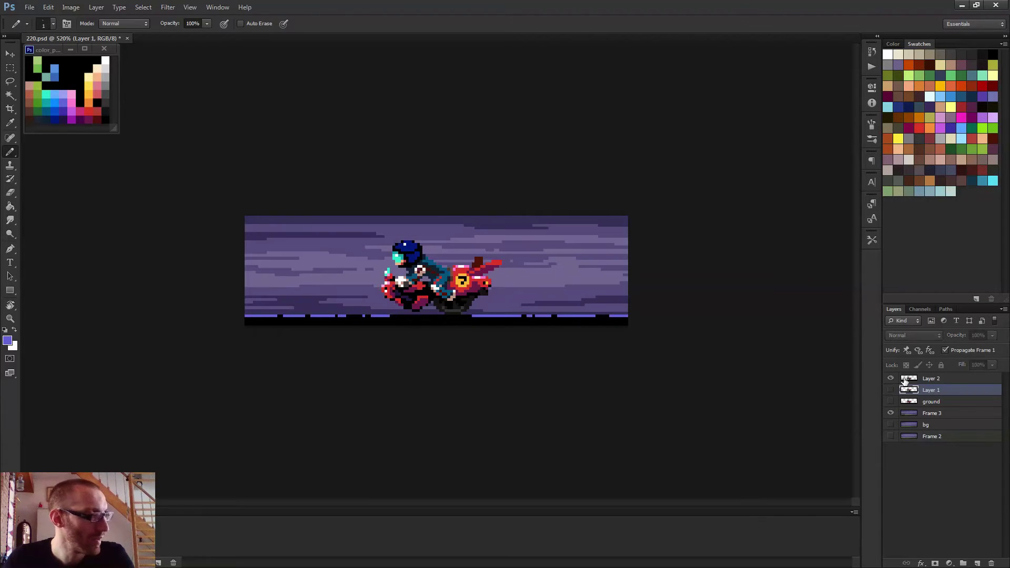
{"action": "left_click", "coordinate": [937, 378]}
{"action": "scroll", "coordinate": [402, 318], "scroll_direction": "up", "scroll_amount": 2}
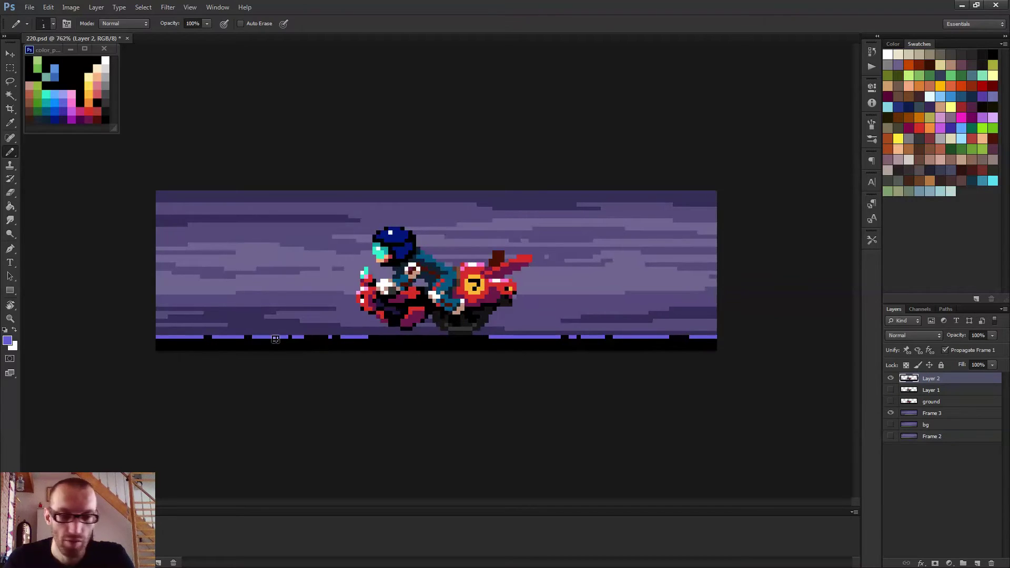
{"action": "key", "text": "m"}
{"action": "left_click_drag", "start_coordinate": [151, 336], "coordinate": [751, 330]}
{"action": "key", "text": "v"}
{"action": "key", "text": "shift+Right"}
{"action": "key", "text": "shift+Right"}
{"action": "key", "text": "shift+Right"}
{"action": "key", "text": "shift+Right"}
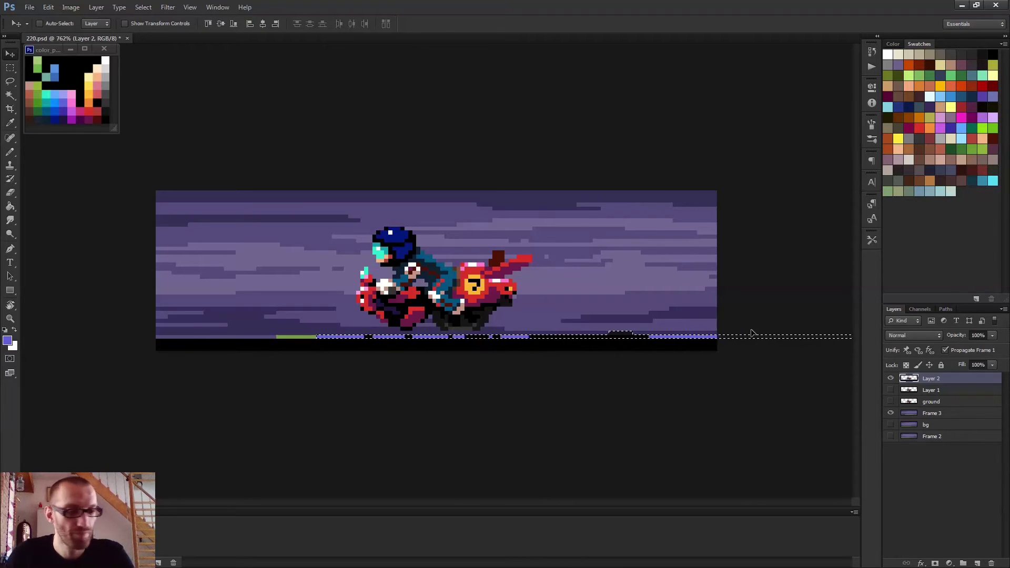
- Deselect the line and paint over the exposed green strip left of the shifted dashes in black on Layer 2
{"action": "key", "text": "ctrl+d"}
{"action": "key", "text": "g"}
{"action": "left_click", "coordinate": [336, 348], "text": "alt"}
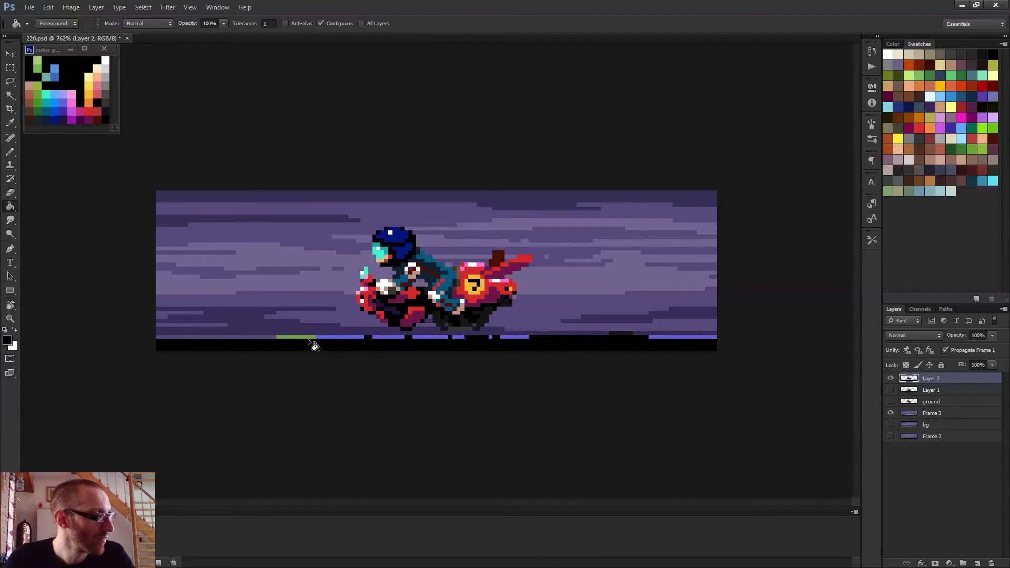
{"action": "left_click", "coordinate": [307, 338]}
{"action": "key", "text": "ctrl+z"}
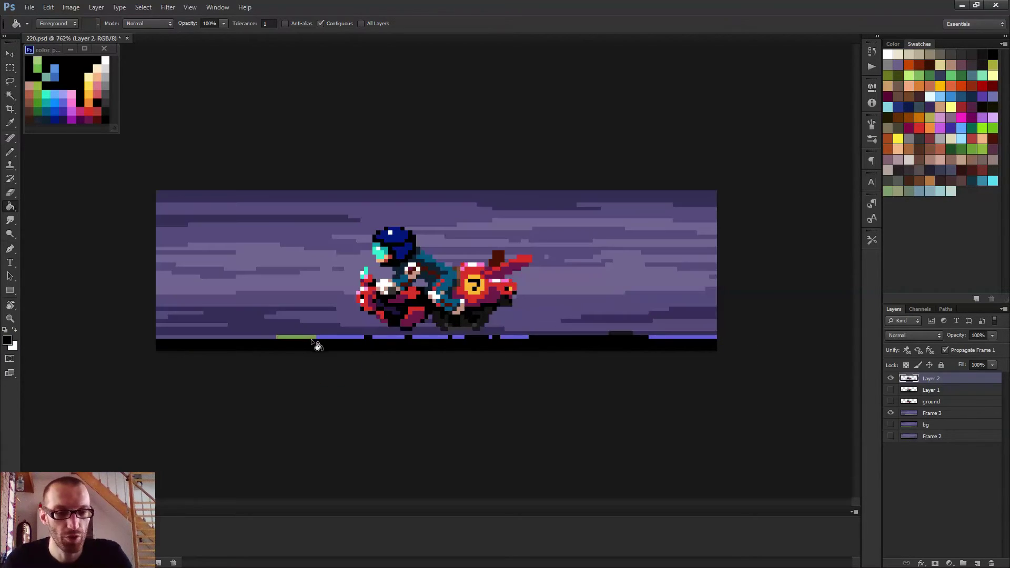
{"action": "key", "text": "b"}
{"action": "left_click_drag", "start_coordinate": [322, 336], "coordinate": [129, 337]}
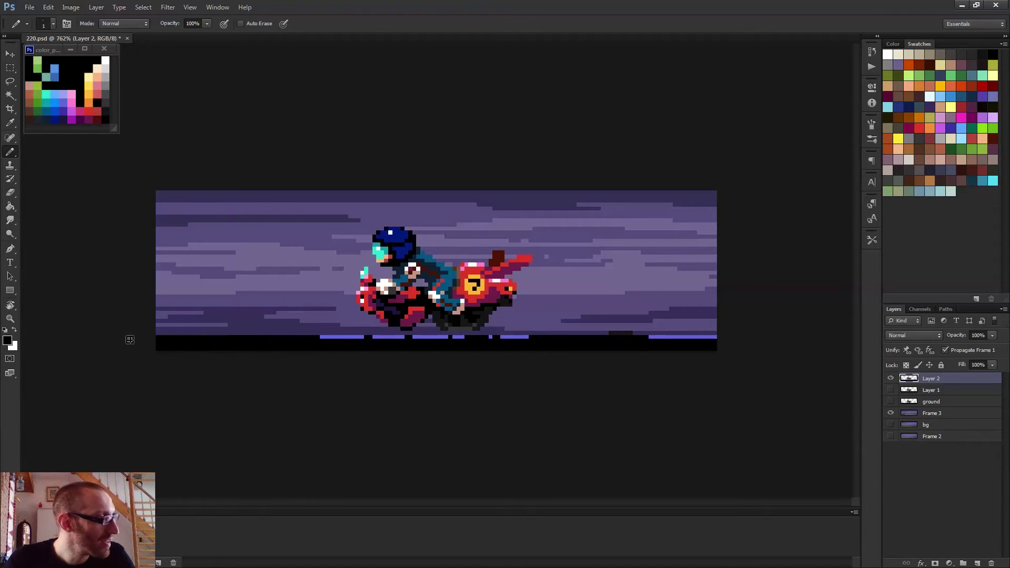
- Draw purple dashes of varying length across the empty left part of Layer 2's ground line and play the animation
{"action": "left_click", "coordinate": [324, 336], "text": "alt"}
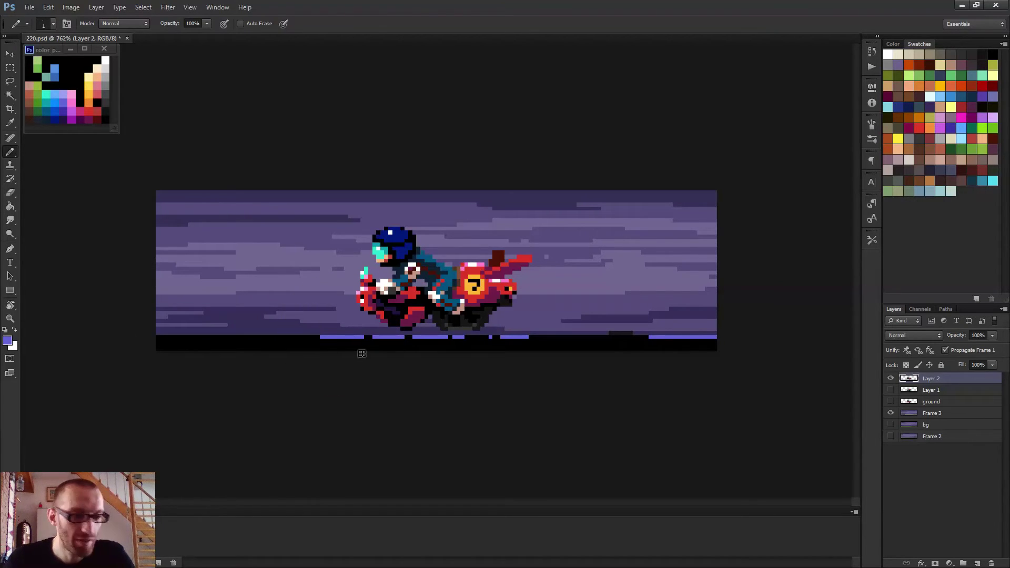
{"action": "key", "text": "Right"}
{"action": "key", "text": "Right"}
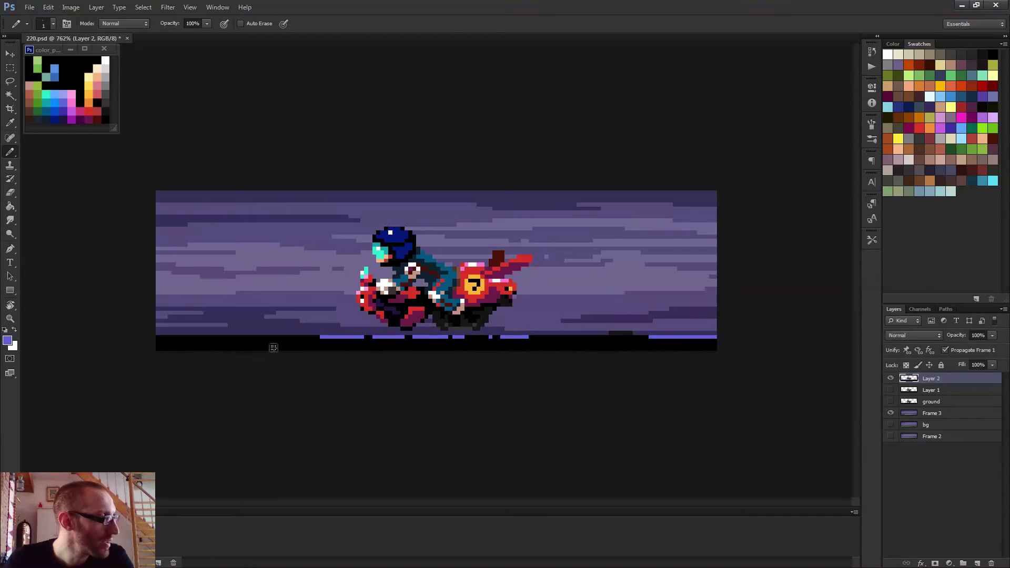
{"action": "left_click_drag", "start_coordinate": [294, 343], "coordinate": [162, 341]}
{"action": "key", "text": "ctrl+minus"}
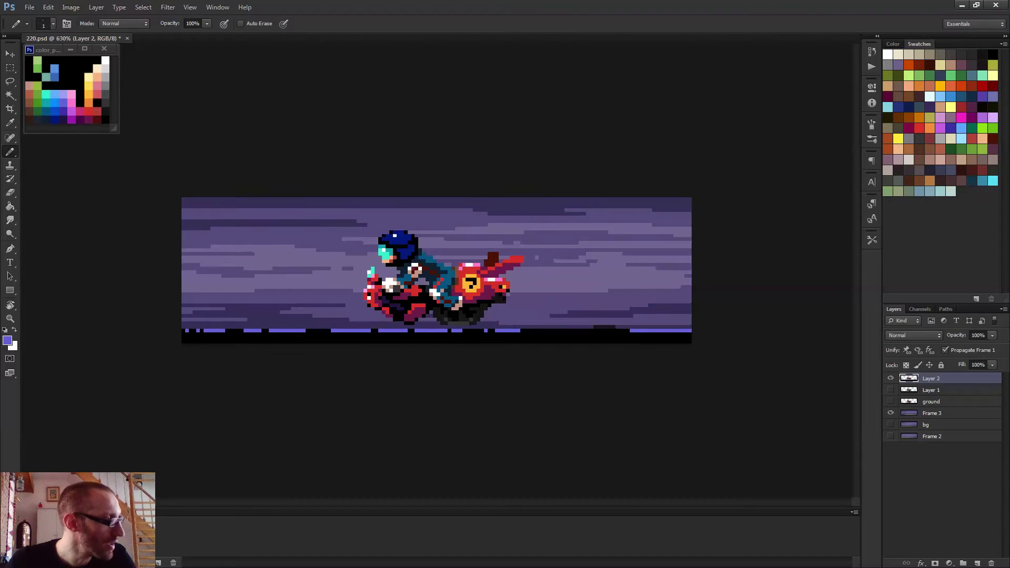
{"action": "scroll", "coordinate": [293, 356], "scroll_direction": "down", "scroll_amount": 2}
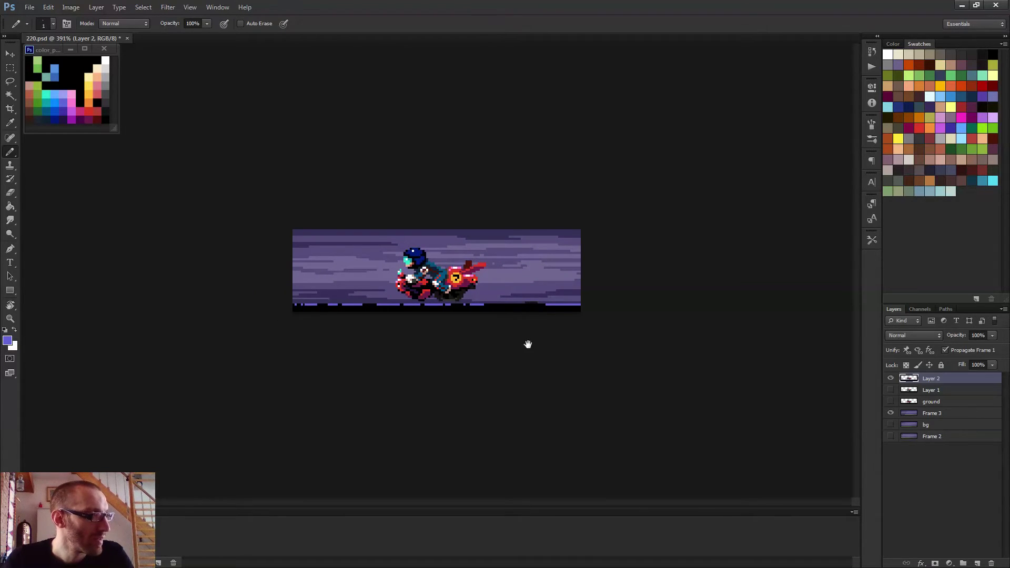
{"action": "key", "text": "space"}
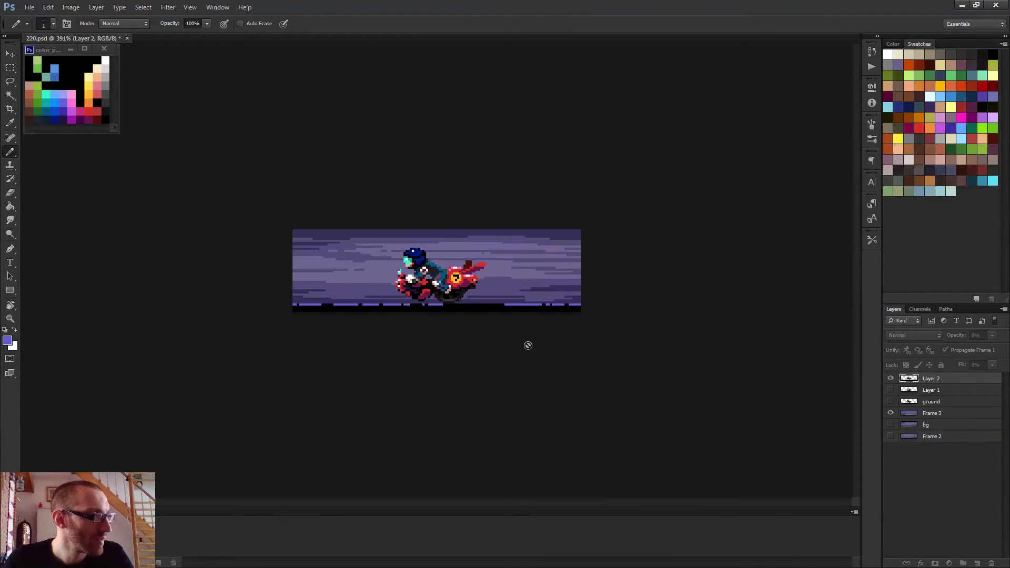
{"action": "scroll", "coordinate": [515, 339], "scroll_direction": "down", "scroll_amount": 2}
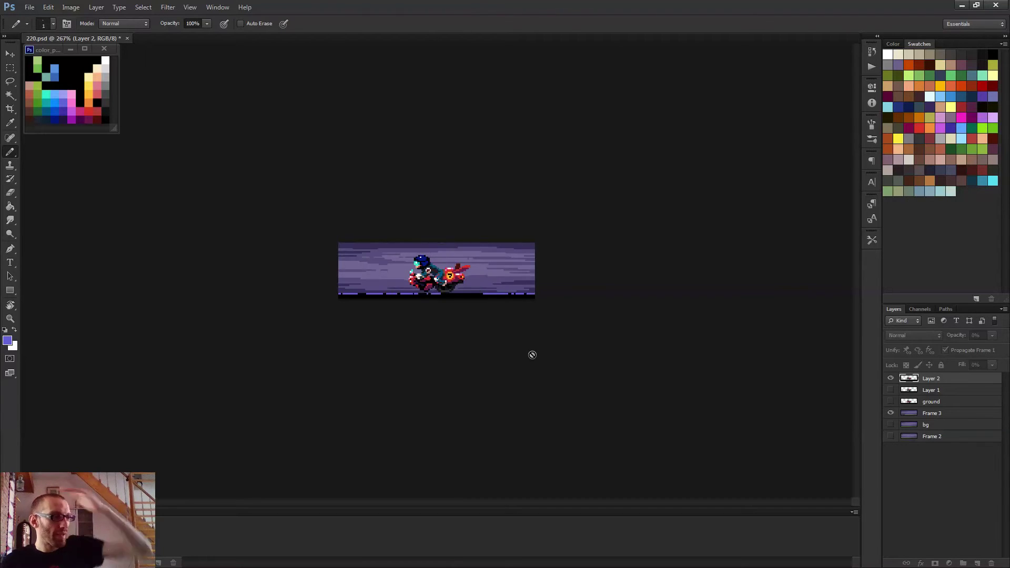
{"action": "key", "text": "space"}
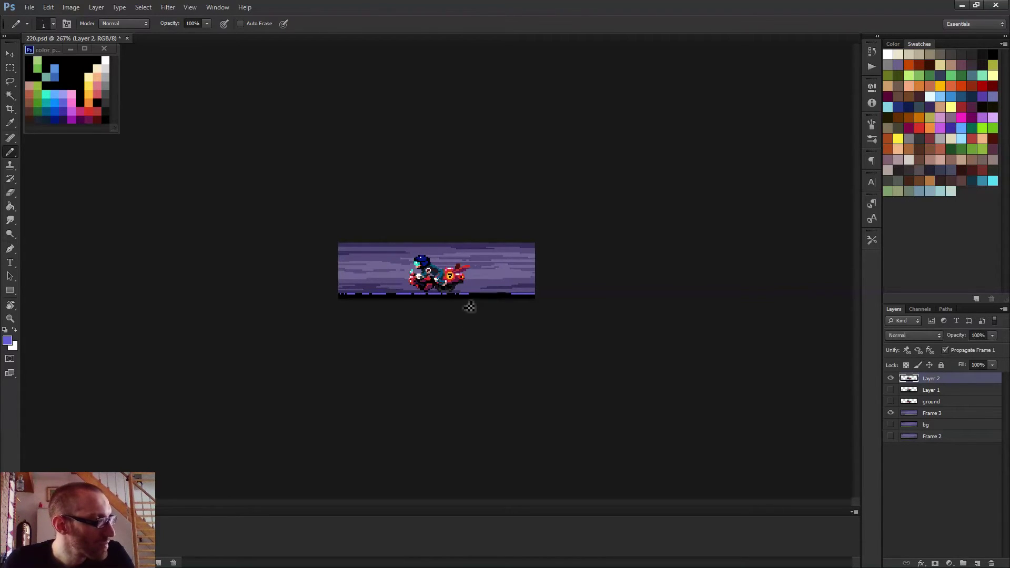
- Fill the black ground strip on the ground layer with dark indigo sampled from the colour palette image
{"action": "scroll", "coordinate": [460, 322], "scroll_direction": "up", "scroll_amount": 5}
{"action": "key", "text": "g"}
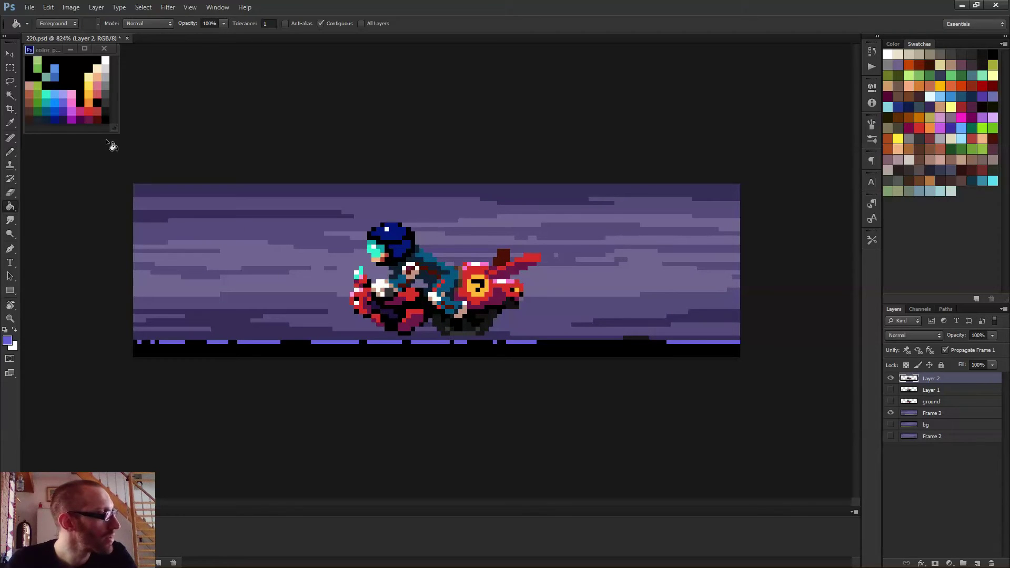
{"action": "left_click", "coordinate": [62, 118], "text": "alt"}
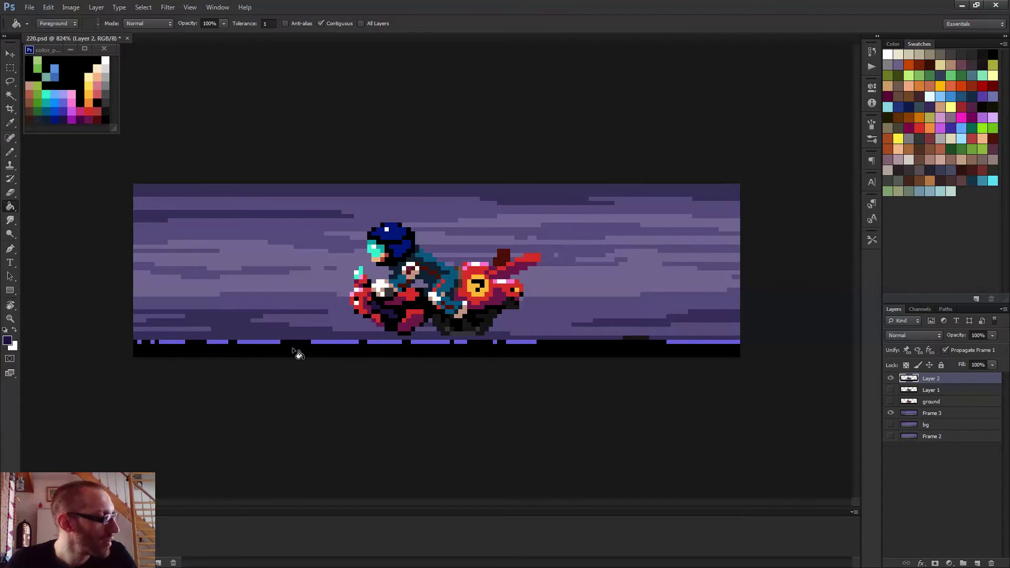
{"action": "left_click", "coordinate": [926, 402]}
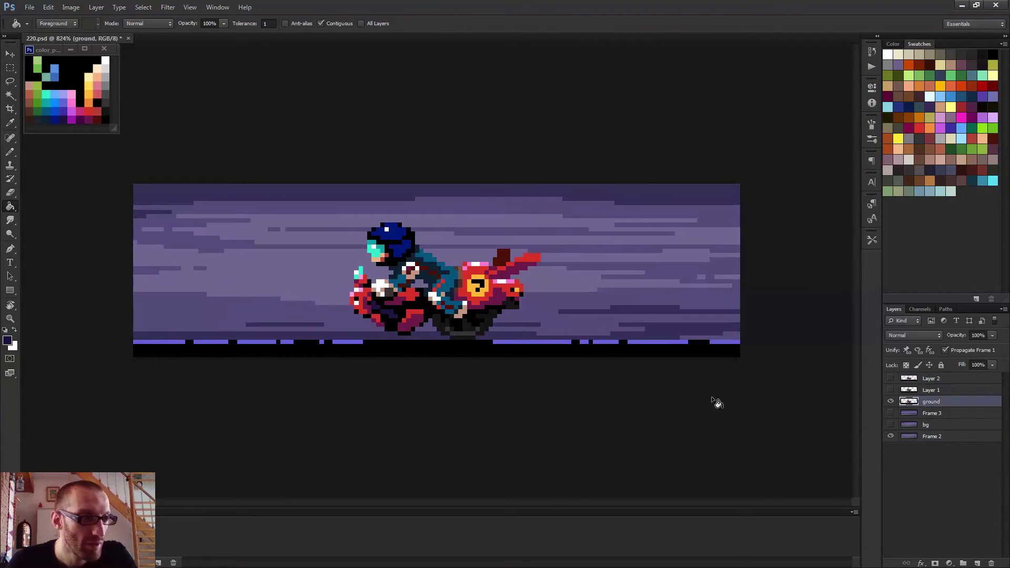
{"action": "left_click", "coordinate": [430, 350]}
{"action": "scroll", "coordinate": [437, 351], "scroll_direction": "down", "scroll_amount": 4}
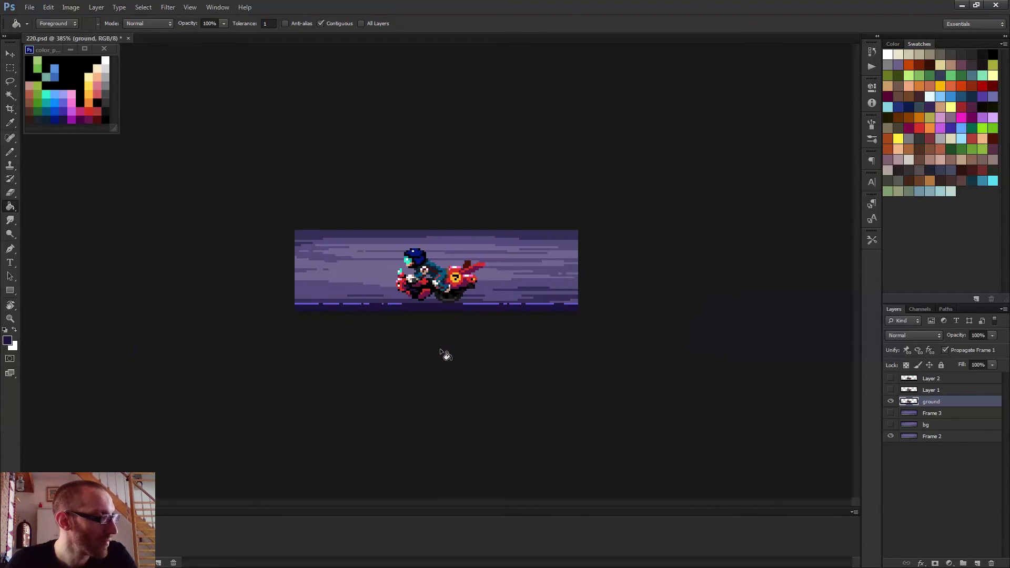
- Fill the black ground strips on Layer 1 and Layer 2 with the same dark indigo in their own frames and play the animation
{"action": "left_click", "coordinate": [173, 527]}
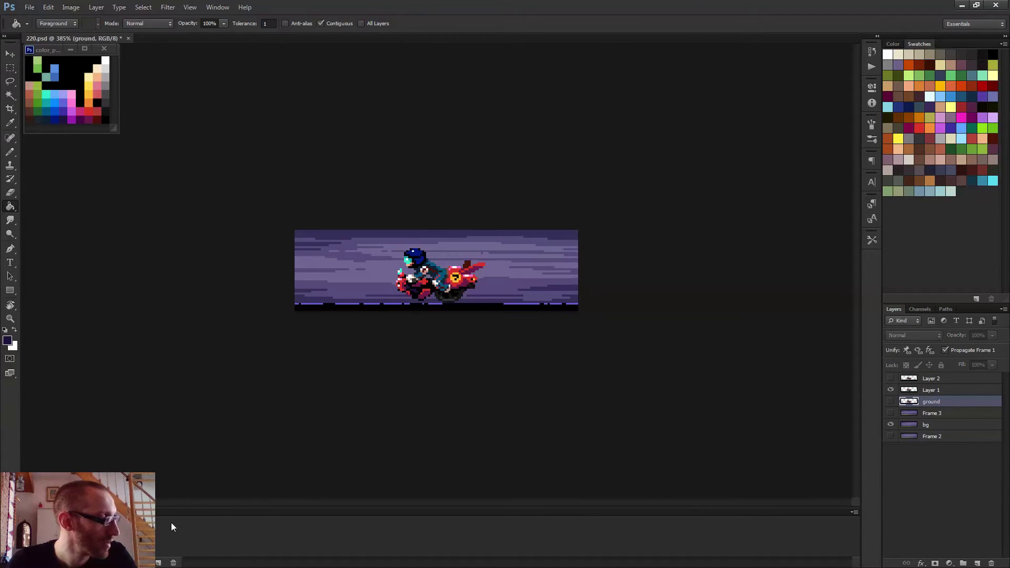
{"action": "left_click", "coordinate": [929, 389]}
{"action": "left_click", "coordinate": [433, 308]}
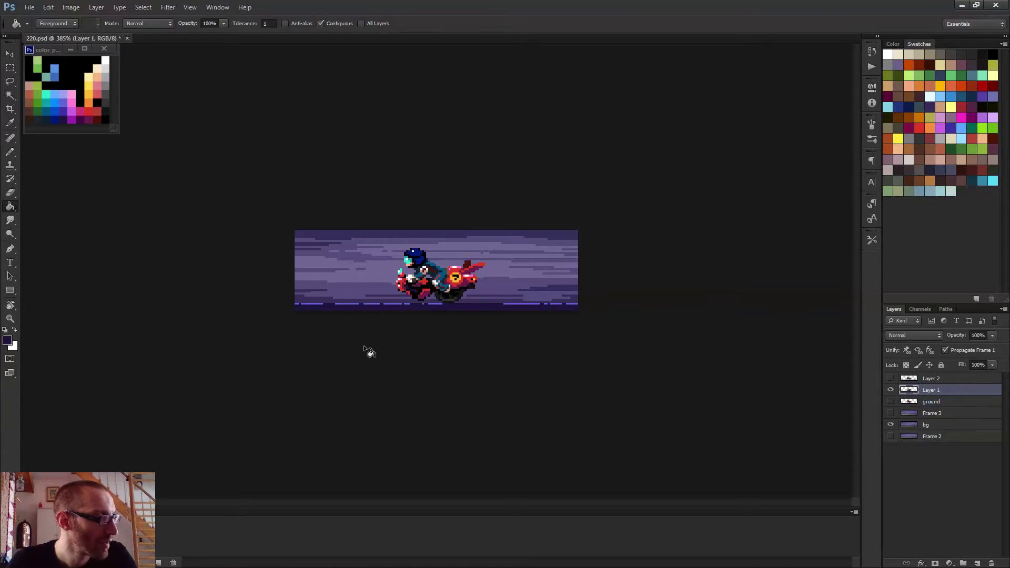
{"action": "left_click", "coordinate": [232, 523]}
{"action": "left_click", "coordinate": [947, 379]}
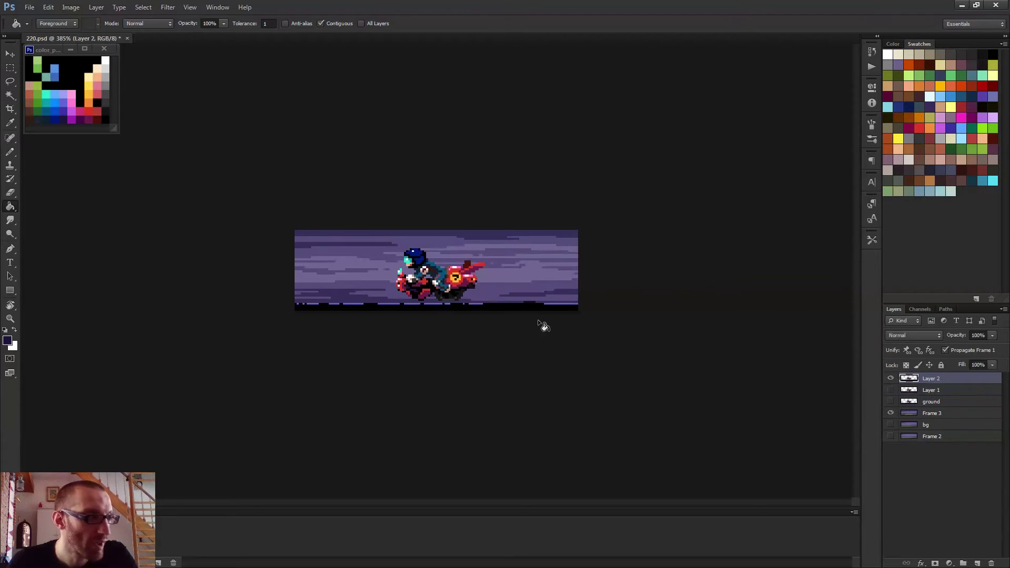
{"action": "left_click", "coordinate": [513, 310]}
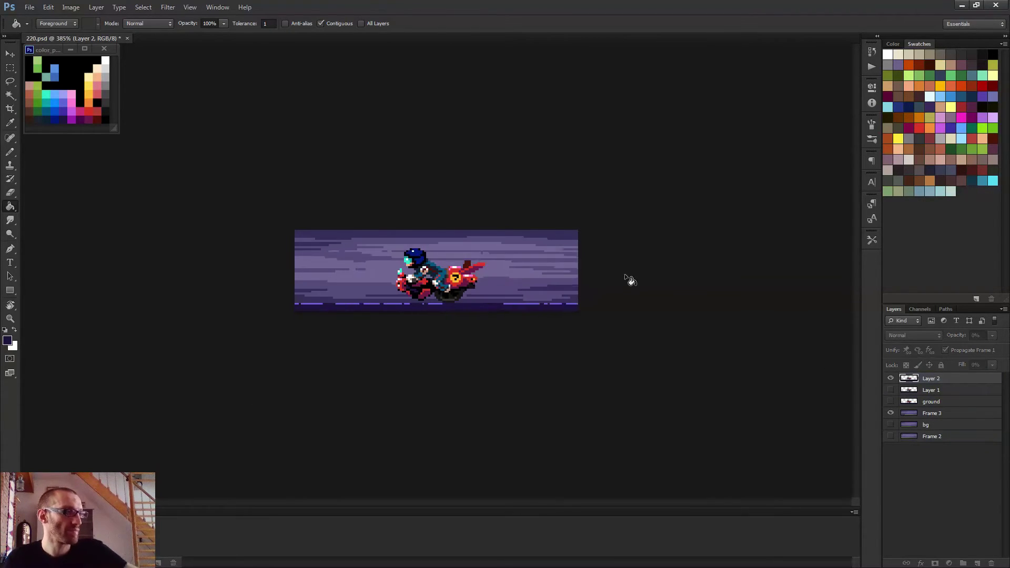
{"action": "scroll", "coordinate": [629, 279], "scroll_direction": "down", "scroll_amount": 2}
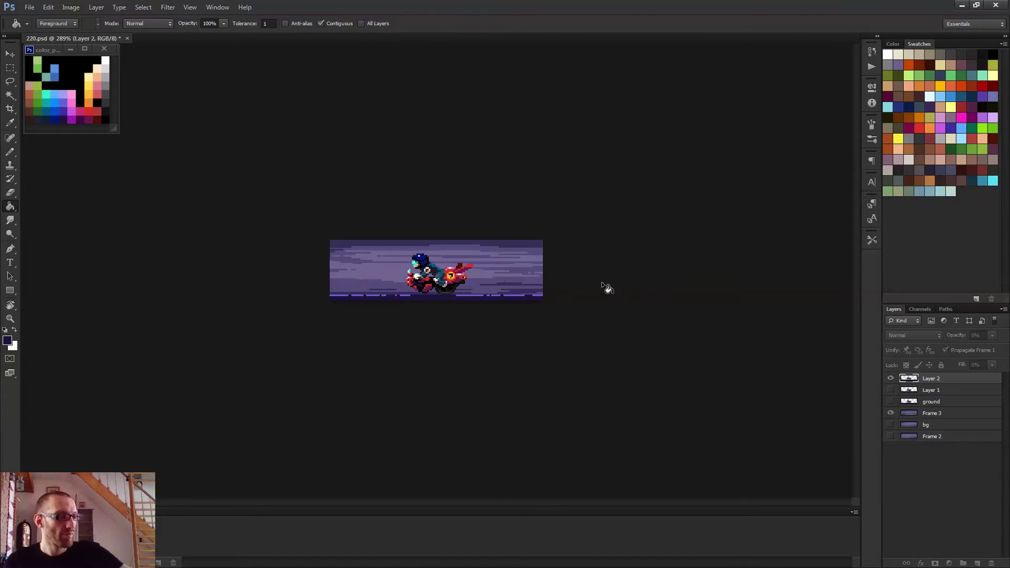
{"action": "key", "text": "space"}
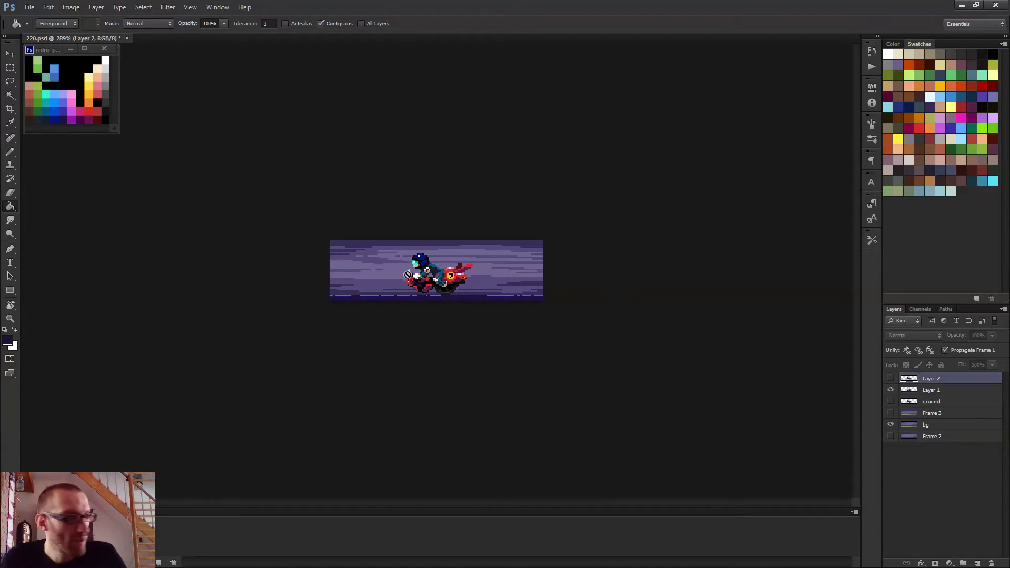
- Refill the ground strips on the ground layer, Layer 1 and Layer 2 with dark navy blue from the palette and play the animation
{"action": "left_click", "coordinate": [48, 119]}
{"action": "left_click", "coordinate": [78, 534]}
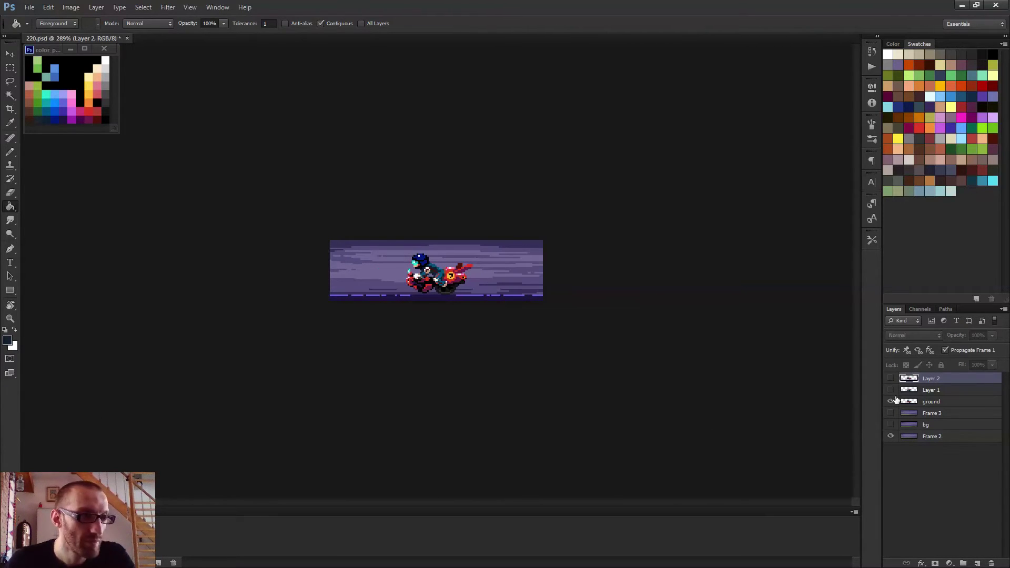
{"action": "left_click", "coordinate": [905, 401]}
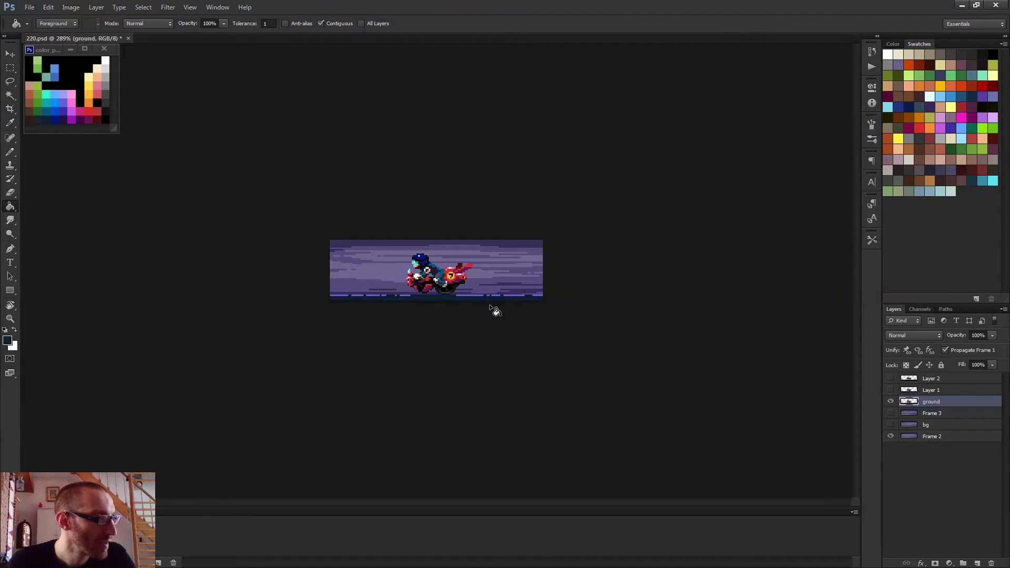
{"action": "key", "text": "space"}
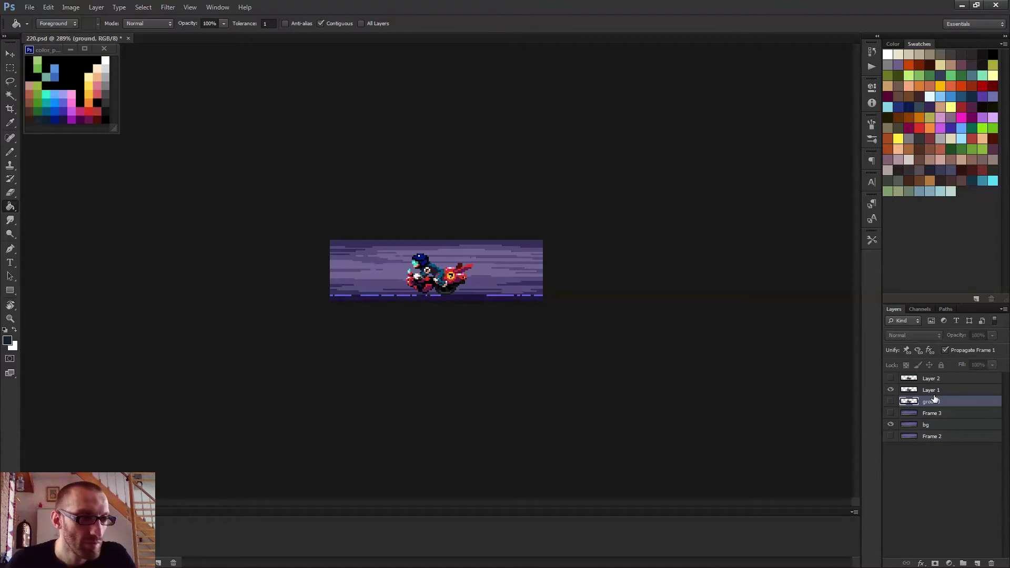
{"action": "left_click", "coordinate": [932, 390]}
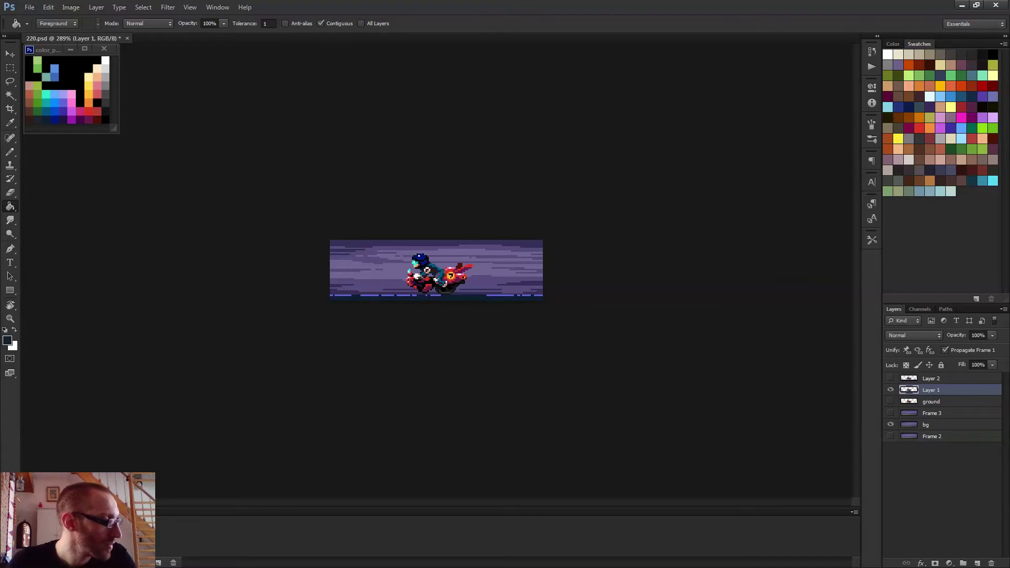
{"action": "left_click", "coordinate": [963, 378]}
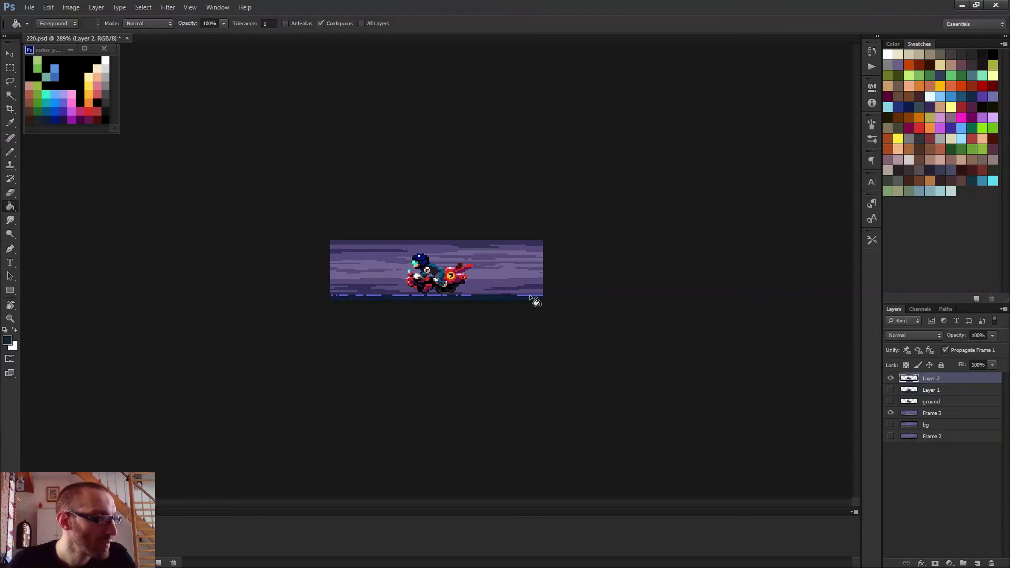
{"action": "key", "text": "space"}
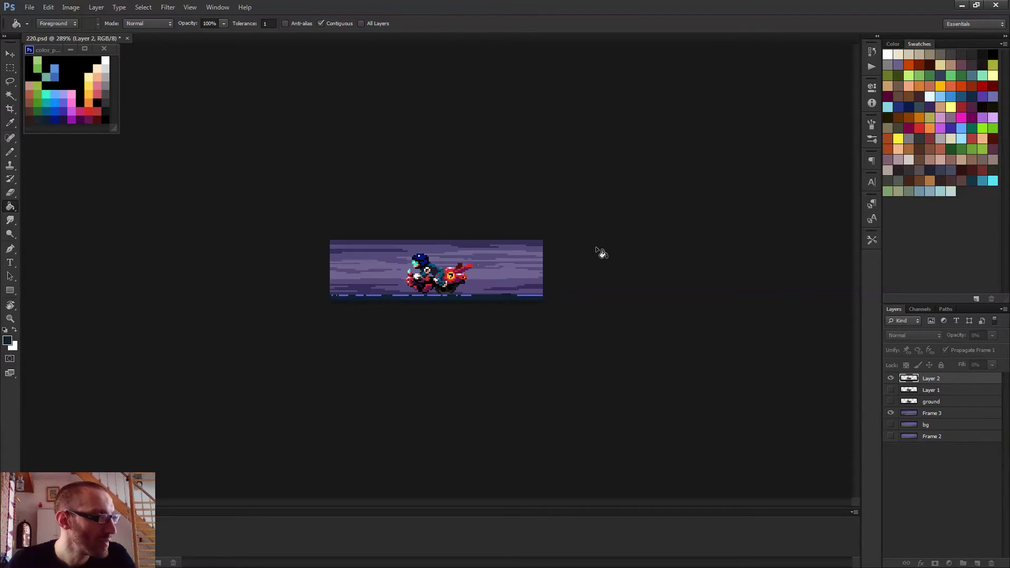
- Recolour the dashes on the left half of the ground layer's ground line with dark indigo from the colour palette image
{"action": "scroll", "coordinate": [424, 302], "scroll_direction": "up", "scroll_amount": 5}
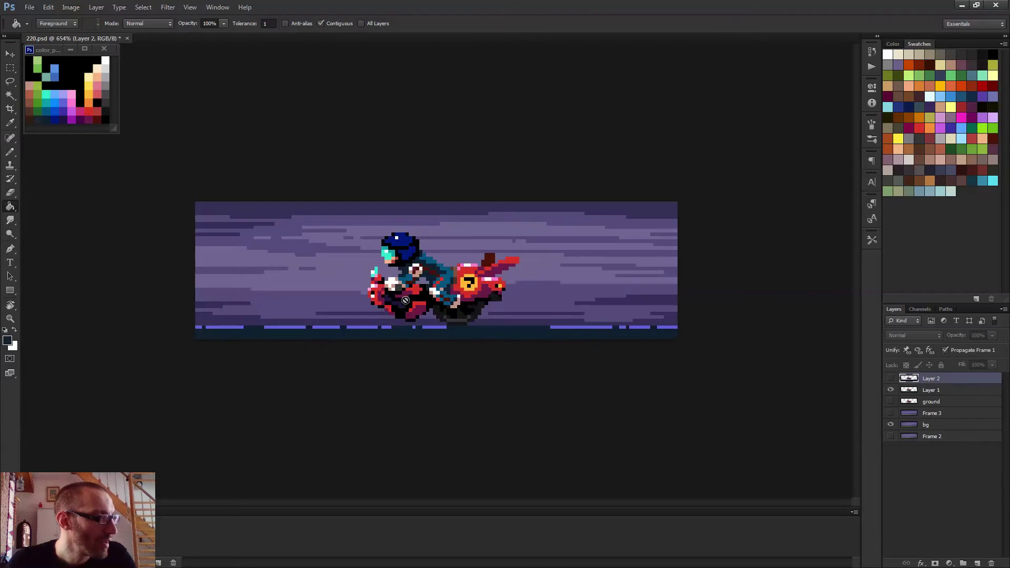
{"action": "left_click", "coordinate": [928, 403]}
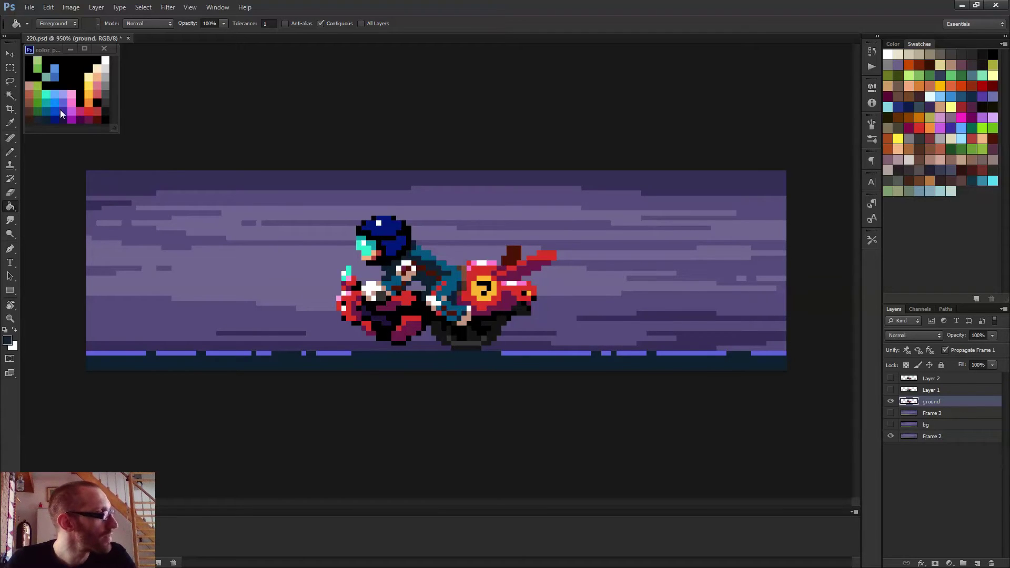
{"action": "left_click", "coordinate": [129, 353]}
{"action": "left_click", "coordinate": [176, 353]}
{"action": "left_click", "coordinate": [226, 353]}
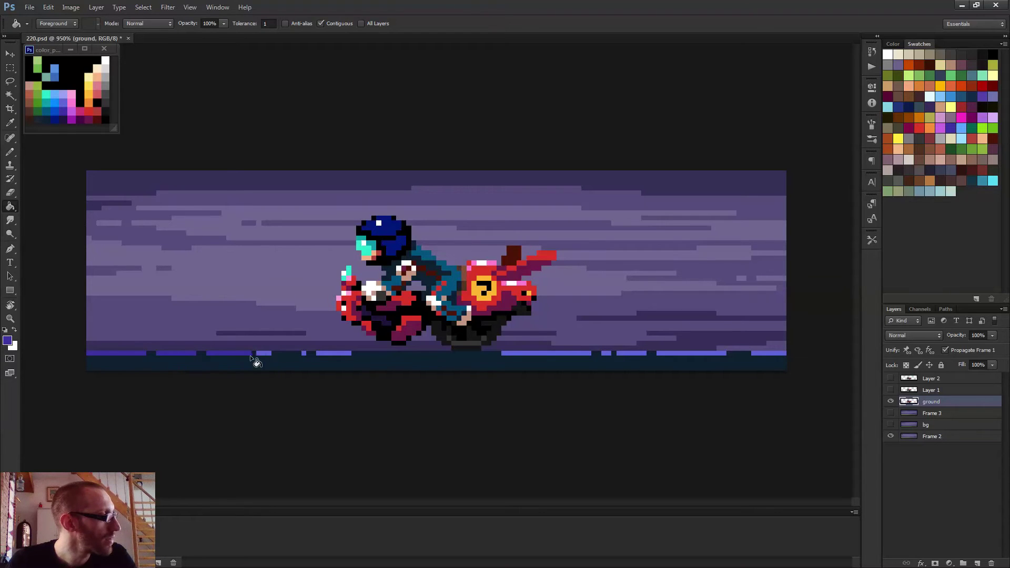
{"action": "scroll", "coordinate": [279, 357], "scroll_direction": "down", "scroll_amount": 3}
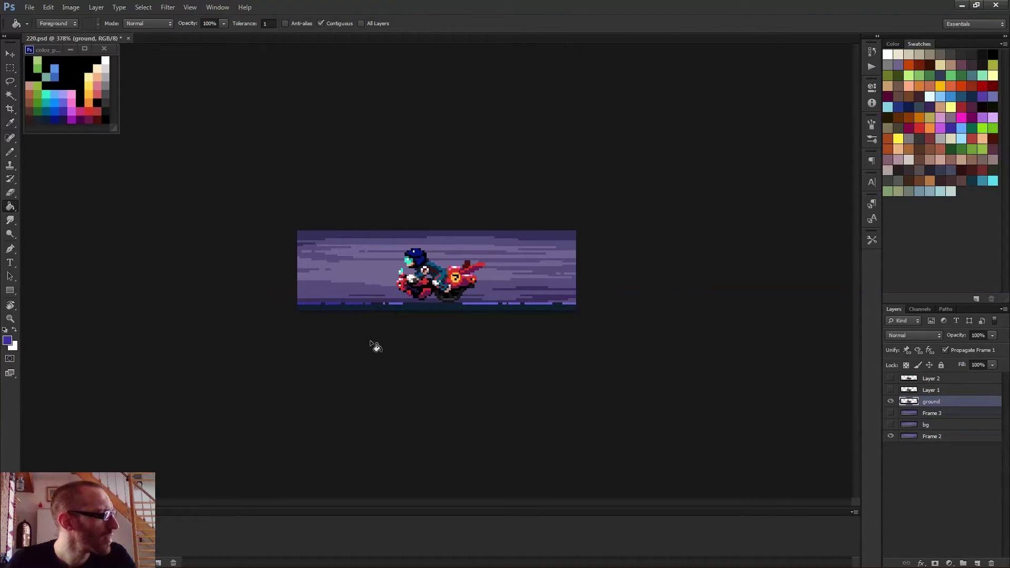
{"action": "scroll", "coordinate": [374, 345], "scroll_direction": "up", "scroll_amount": 2}
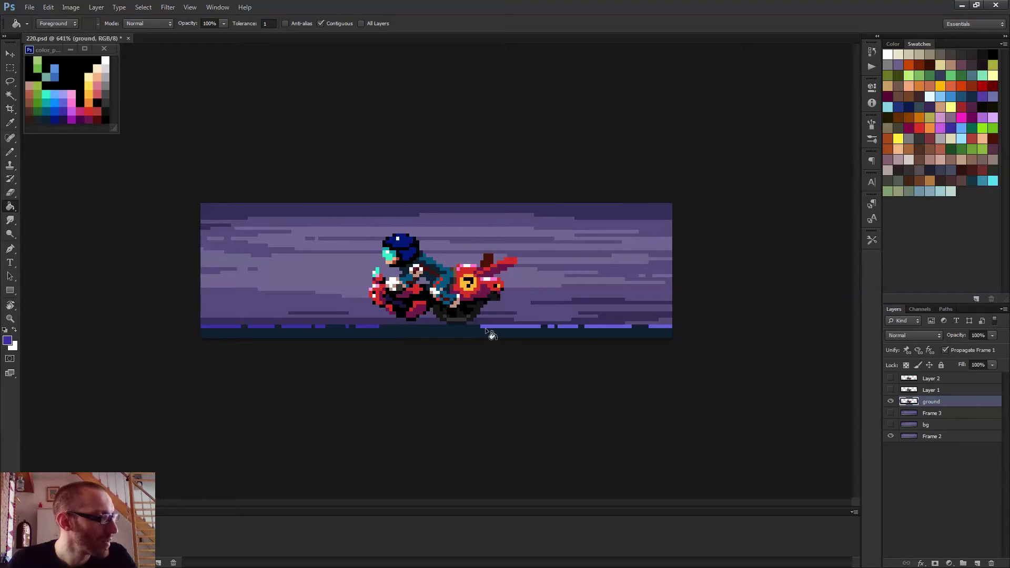
- Fill the remaining light purple dashes behind the motorcycle on the ground layer with the same dark indigo
{"action": "left_click", "coordinate": [568, 335]}
{"action": "key", "text": "ctrl+z"}
{"action": "scroll", "coordinate": [561, 333], "scroll_direction": "up", "scroll_amount": 3}
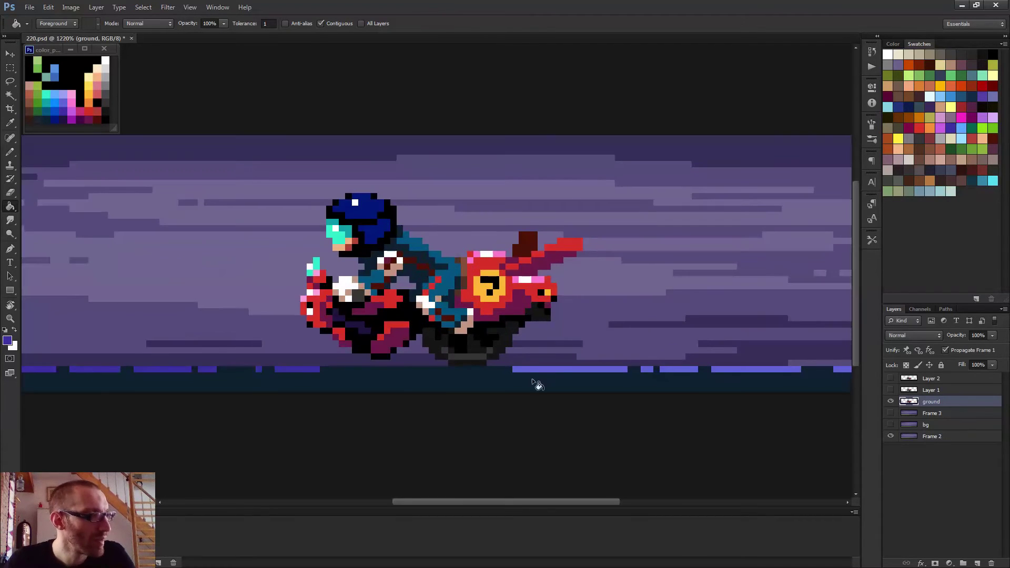
{"action": "left_click", "coordinate": [559, 370]}
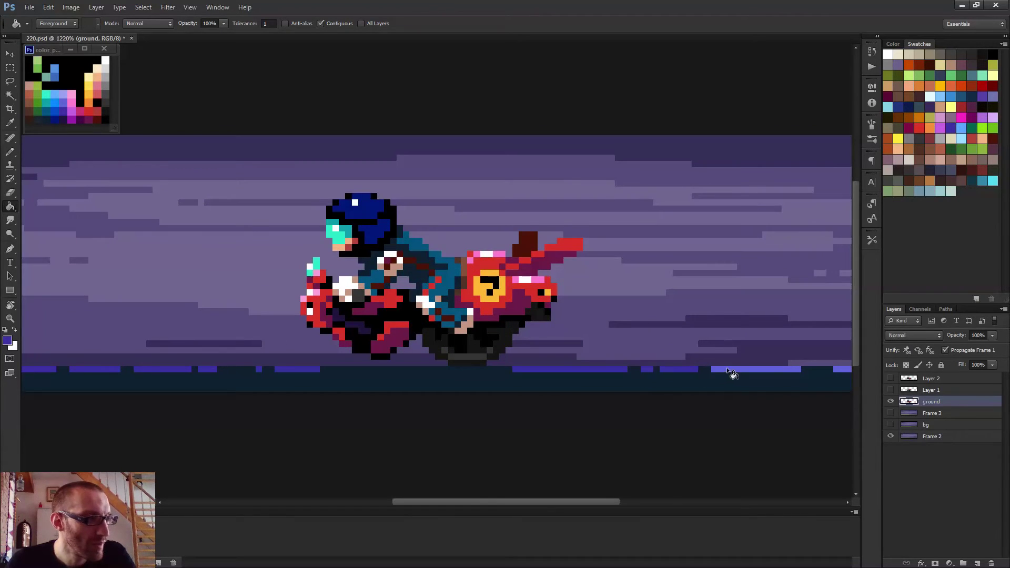
{"action": "left_click_drag", "start_coordinate": [742, 364], "coordinate": [518, 353]}
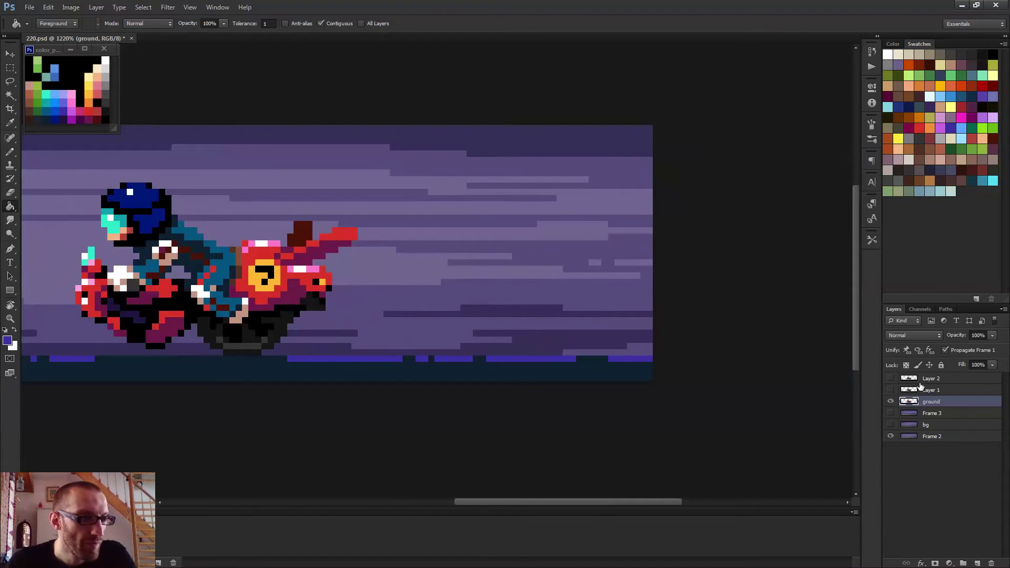
- Show Layer 1's frame and fill the ground-line dashes behind the motorcycle on Layer 1 with dark indigo
{"action": "left_click", "coordinate": [928, 391]}
{"action": "key", "text": "Right"}
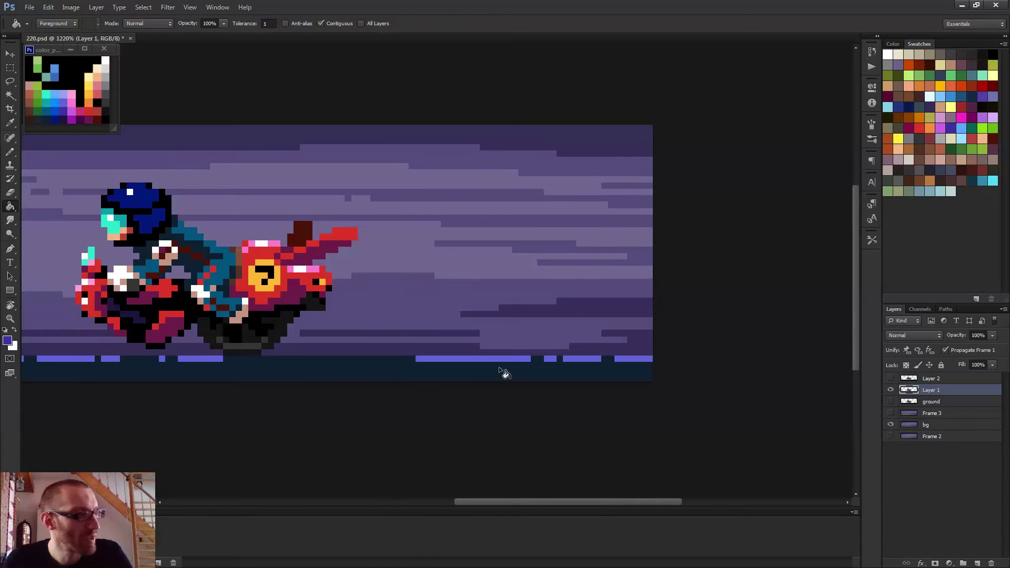
{"action": "left_click", "coordinate": [634, 359]}
{"action": "left_click", "coordinate": [581, 359]}
{"action": "left_click", "coordinate": [552, 360]}
{"action": "left_click", "coordinate": [528, 359]}
- Fill the dashes below and ahead of the motorcycle on Layer 1 with dark indigo, up to the left canvas edge
{"action": "left_click_drag", "start_coordinate": [339, 363], "coordinate": [546, 338]}
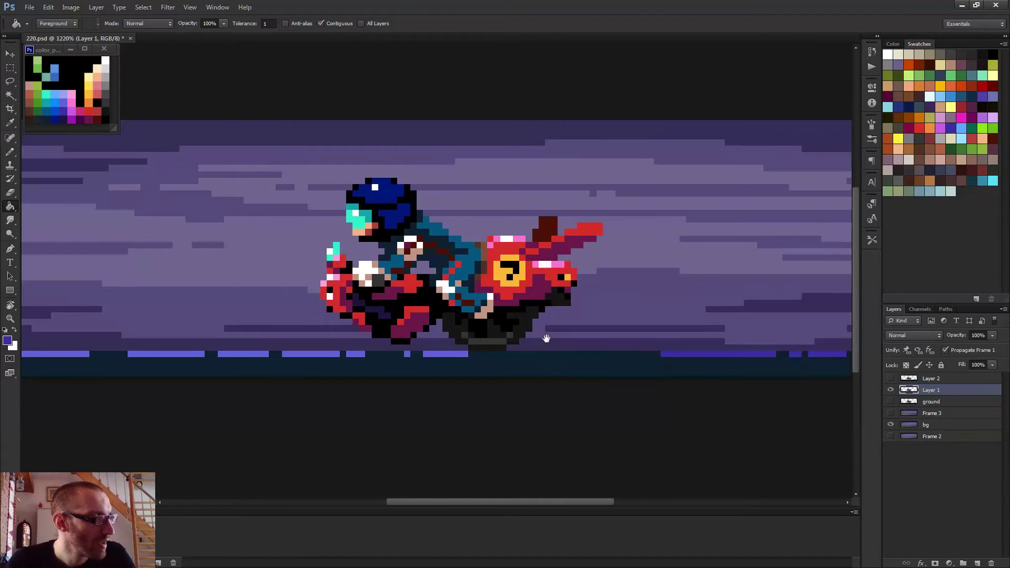
{"action": "left_click", "coordinate": [442, 359]}
{"action": "left_click", "coordinate": [407, 359]}
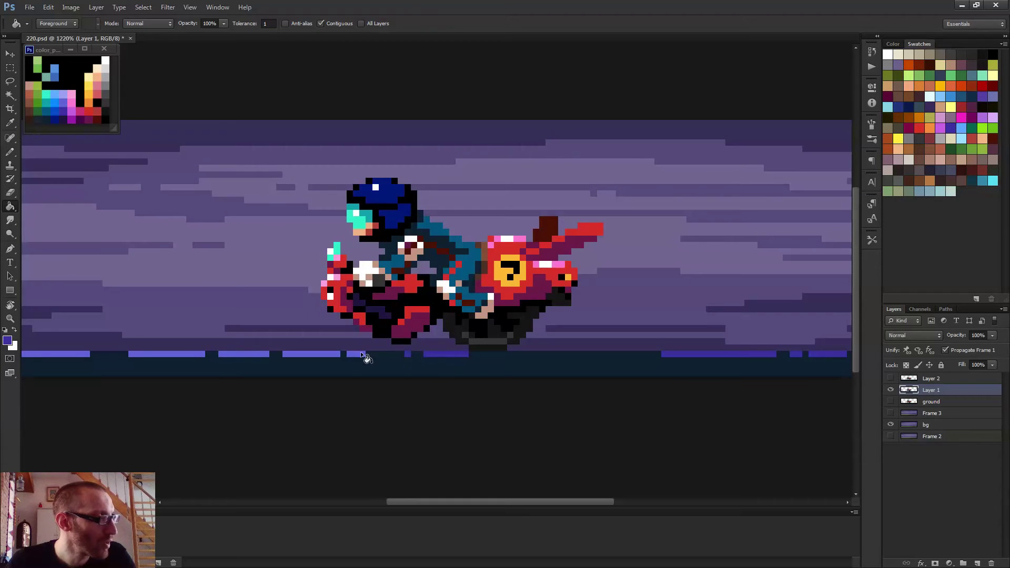
{"action": "left_click", "coordinate": [362, 359]}
{"action": "left_click", "coordinate": [318, 359]}
{"action": "left_click", "coordinate": [263, 359]}
{"action": "left_click", "coordinate": [184, 359]}
{"action": "left_click_drag", "start_coordinate": [102, 359], "coordinate": [254, 358]}
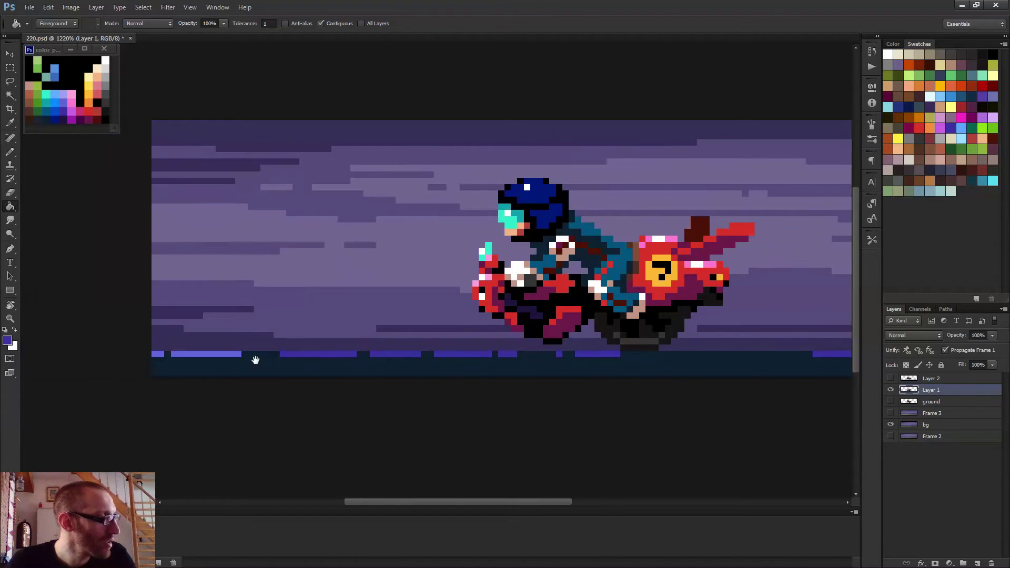
{"action": "left_click", "coordinate": [197, 359]}
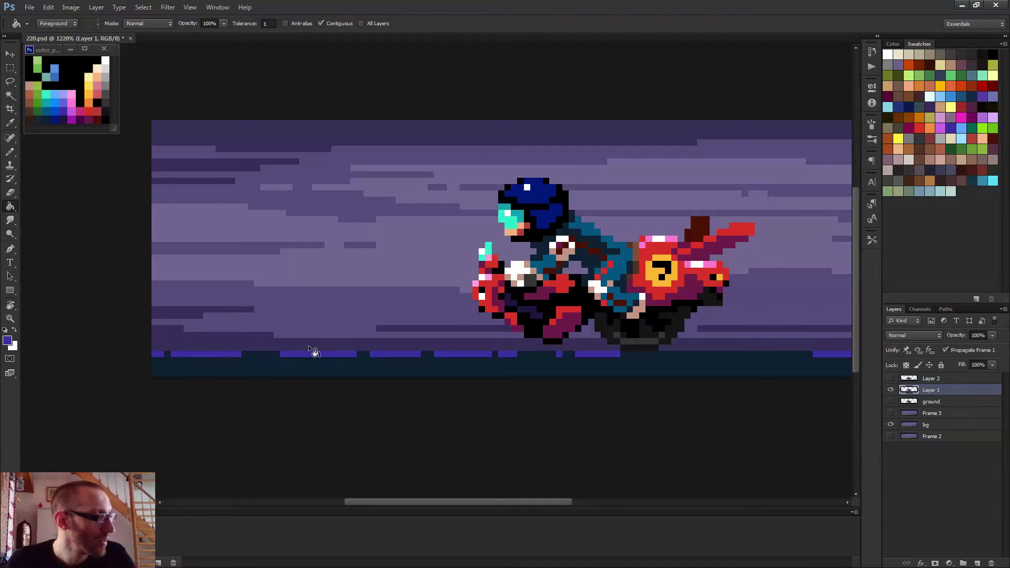
- Show Layer 2's frame and fill the ground-line dashes ahead of the motorcycle on Layer 2 with dark indigo
{"action": "key", "text": "Right"}
{"action": "left_click", "coordinate": [933, 379]}
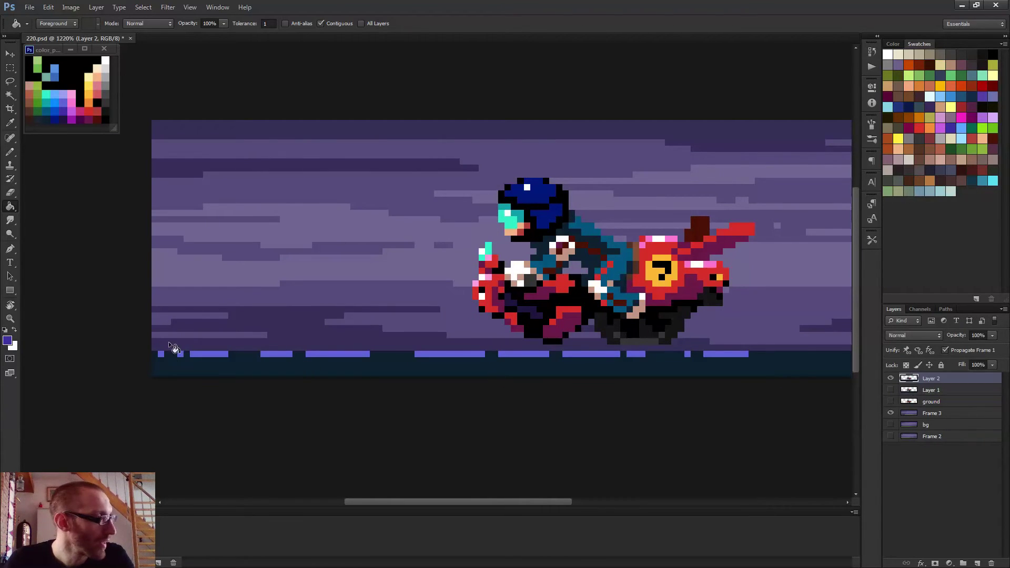
{"action": "left_click", "coordinate": [161, 354]}
{"action": "left_click", "coordinate": [180, 355]}
{"action": "left_click", "coordinate": [209, 354]}
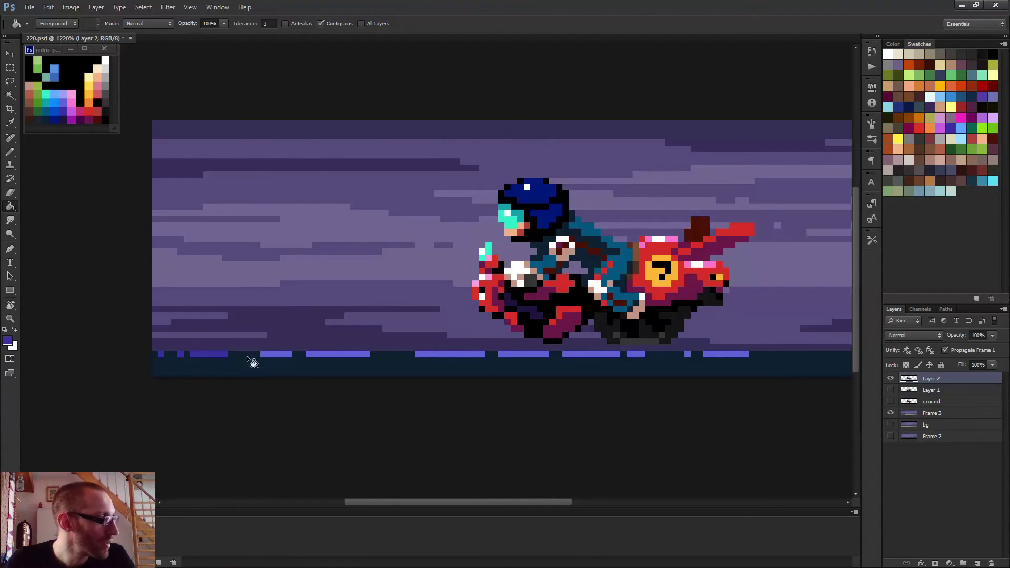
{"action": "left_click", "coordinate": [285, 354]}
{"action": "left_click", "coordinate": [331, 354]}
{"action": "left_click", "coordinate": [424, 352]}
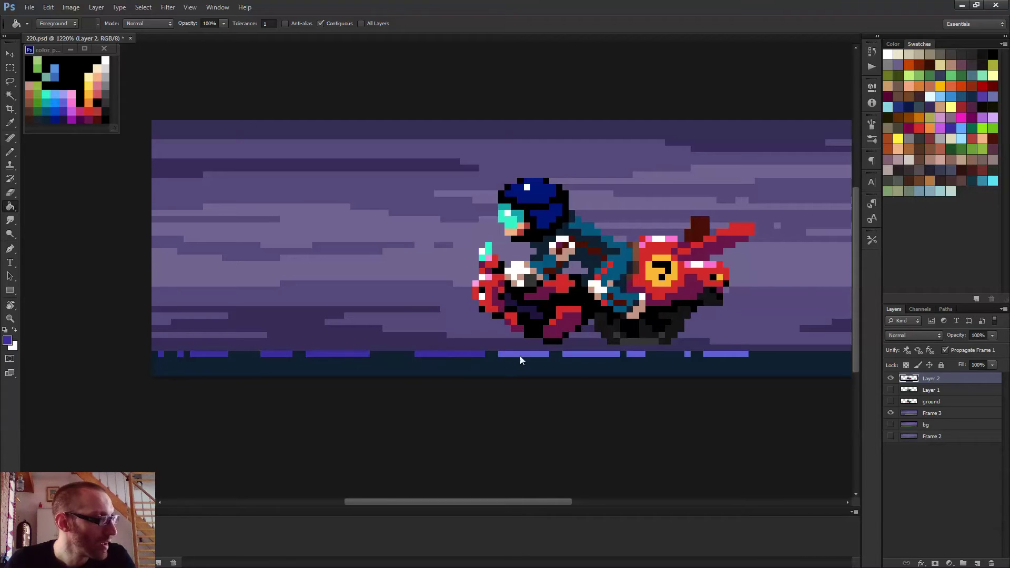
- Fill the remaining dashes under and behind the motorcycle on Layer 2 with dark indigo and play the animation
{"action": "left_click", "coordinate": [579, 355]}
{"action": "left_click", "coordinate": [639, 354]}
{"action": "left_click", "coordinate": [687, 354]}
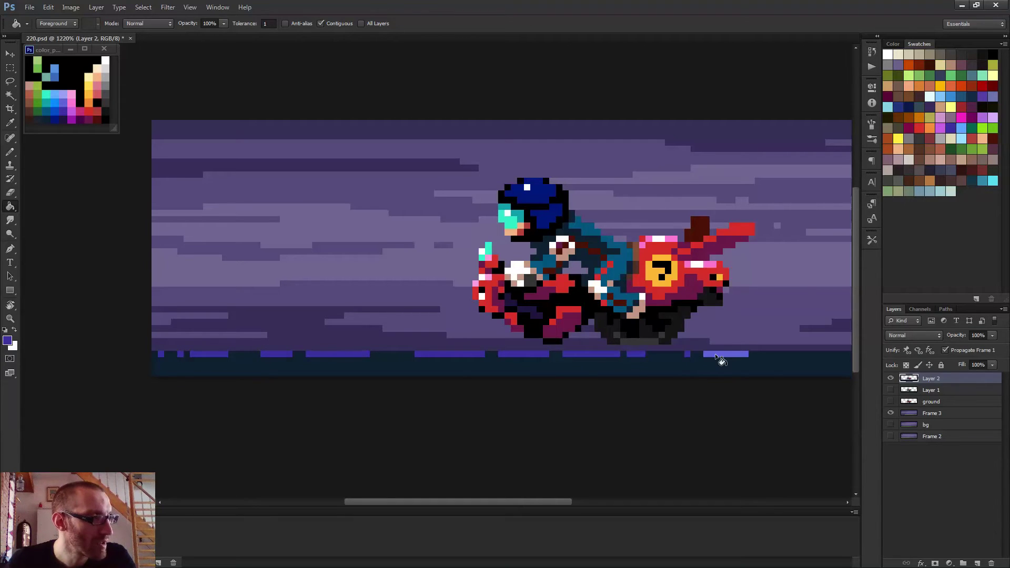
{"action": "left_click_drag", "start_coordinate": [784, 354], "coordinate": [462, 335]}
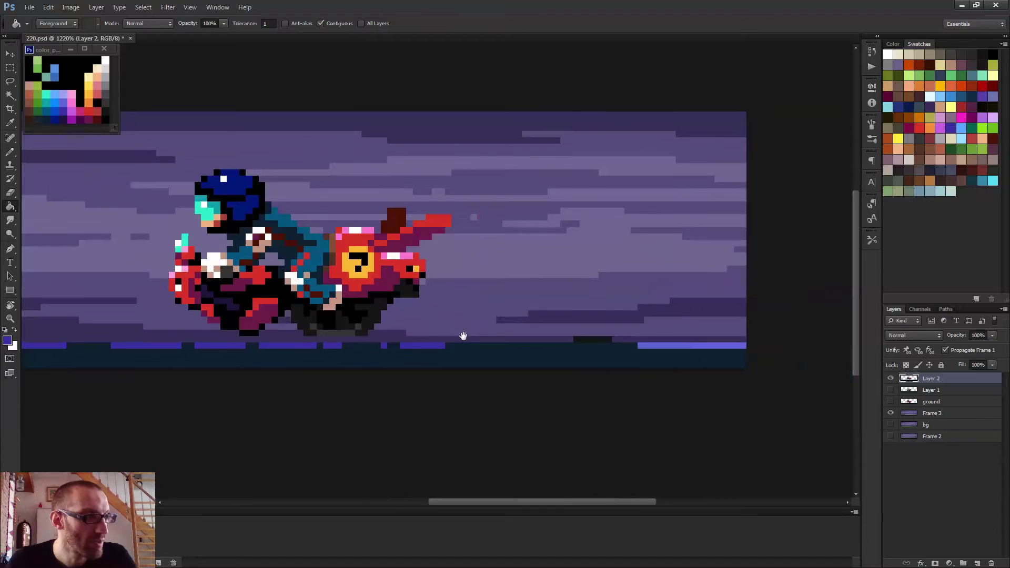
{"action": "left_click", "coordinate": [687, 356]}
{"action": "scroll", "coordinate": [553, 341], "scroll_direction": "down", "scroll_amount": 2}
{"action": "scroll", "coordinate": [554, 341], "scroll_direction": "down", "scroll_amount": 2}
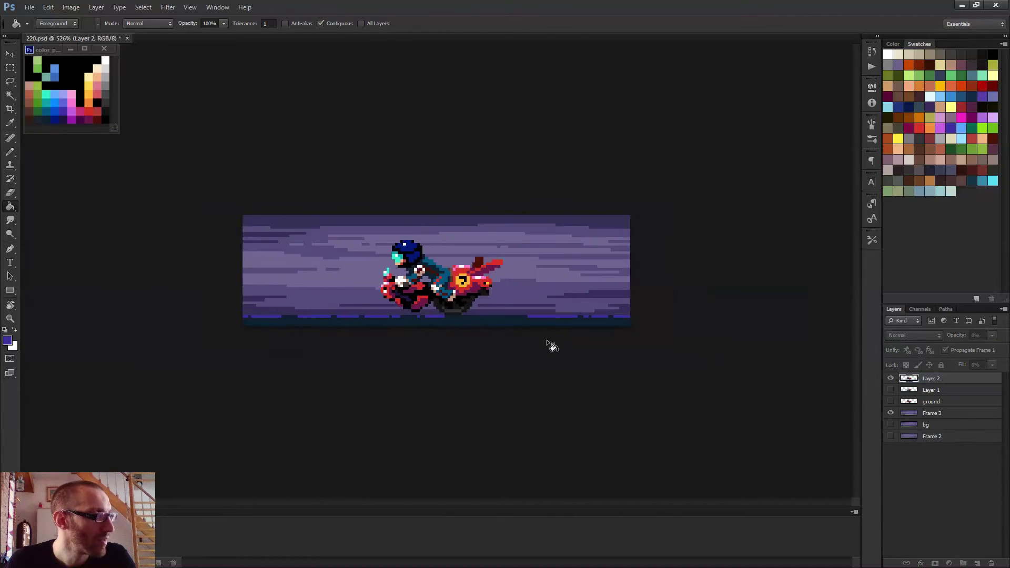
{"action": "scroll", "coordinate": [505, 368], "scroll_direction": "down", "scroll_amount": 2}
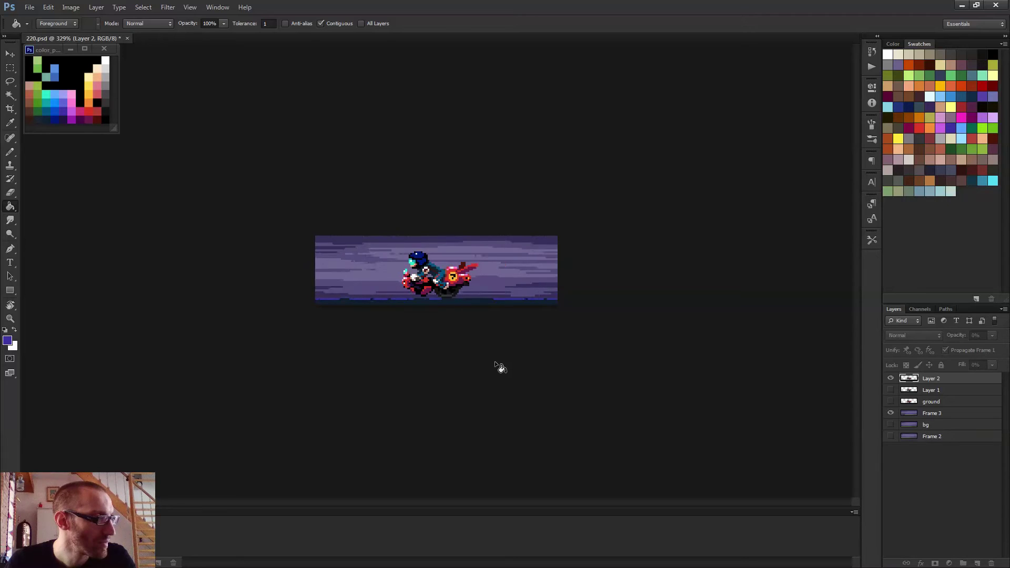
{"action": "key", "text": "space"}
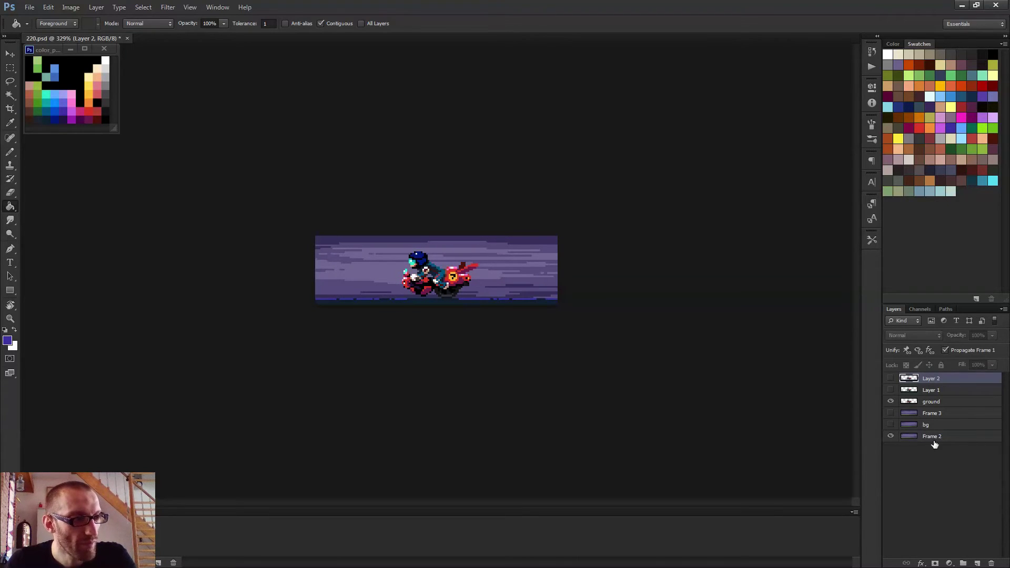
- Add a Hue/Saturation adjustment layer directly above the Frame 3 background layer, keeping the default name and options
{"action": "left_click", "coordinate": [931, 413]}
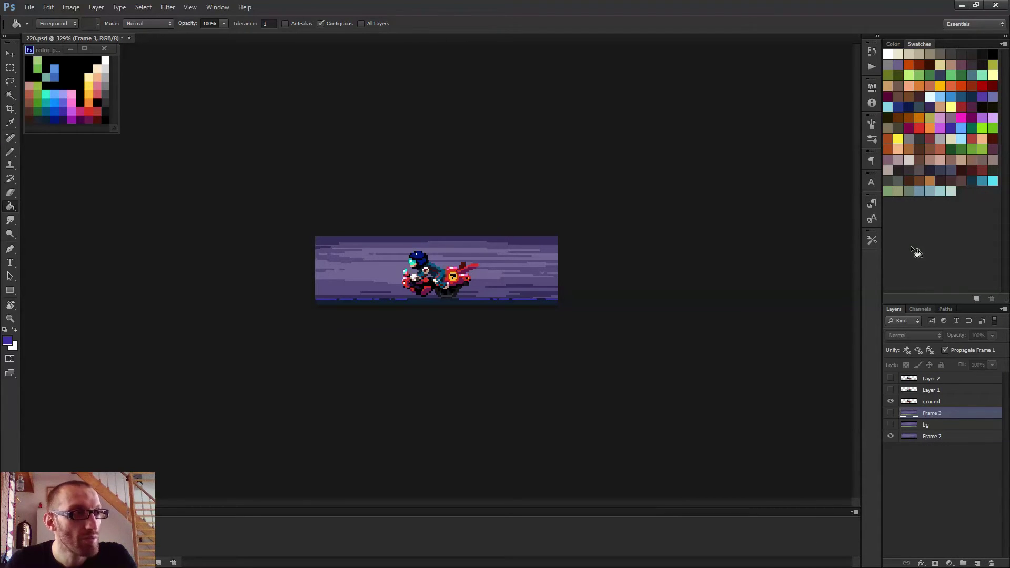
{"action": "left_click", "coordinate": [870, 140]}
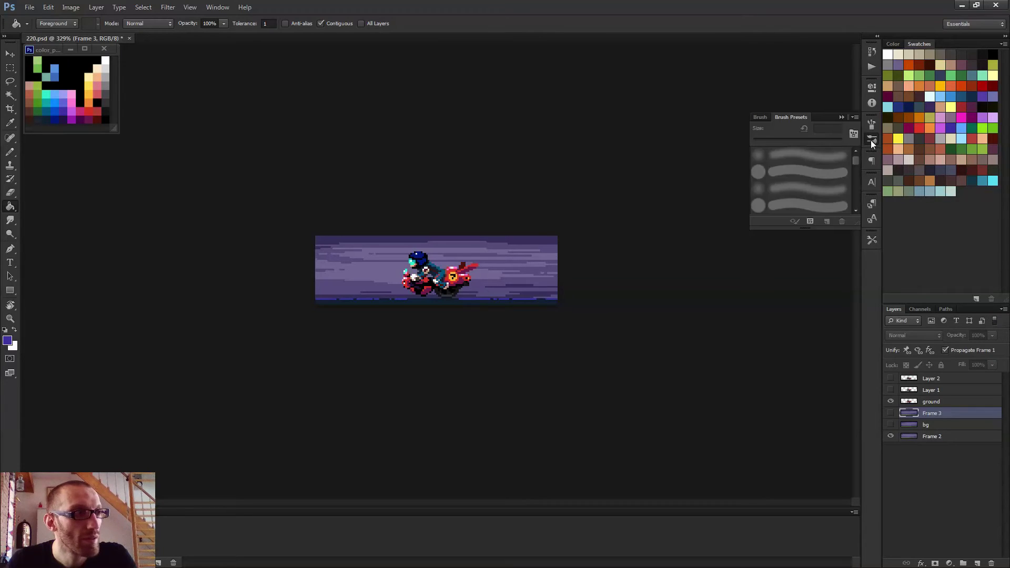
{"action": "left_click", "coordinate": [870, 140]}
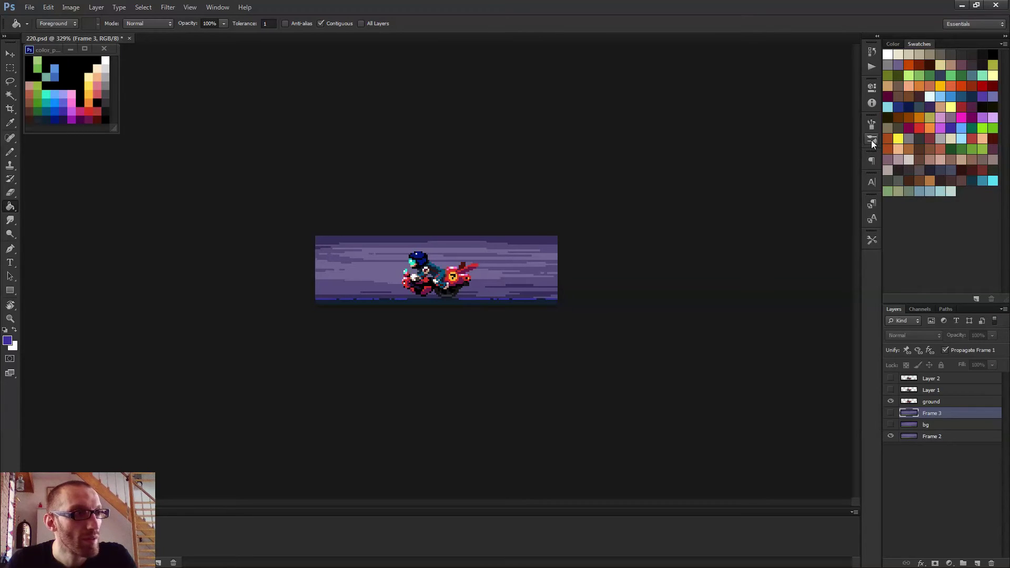
{"action": "left_click", "coordinate": [871, 88]}
{"action": "left_click", "coordinate": [871, 87]}
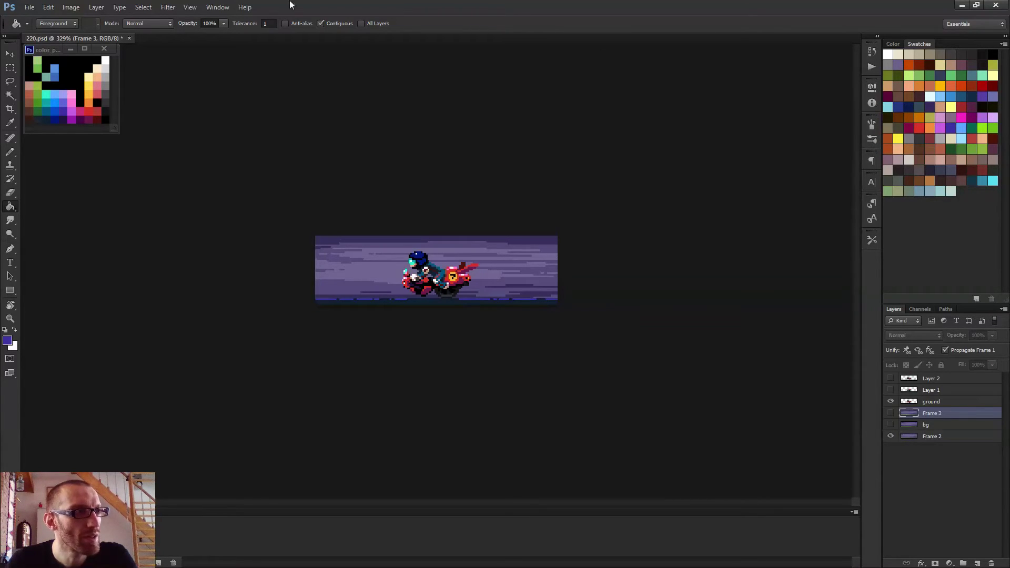
{"action": "left_click", "coordinate": [119, 7]}
{"action": "mouse_move", "coordinate": [96, 8]}
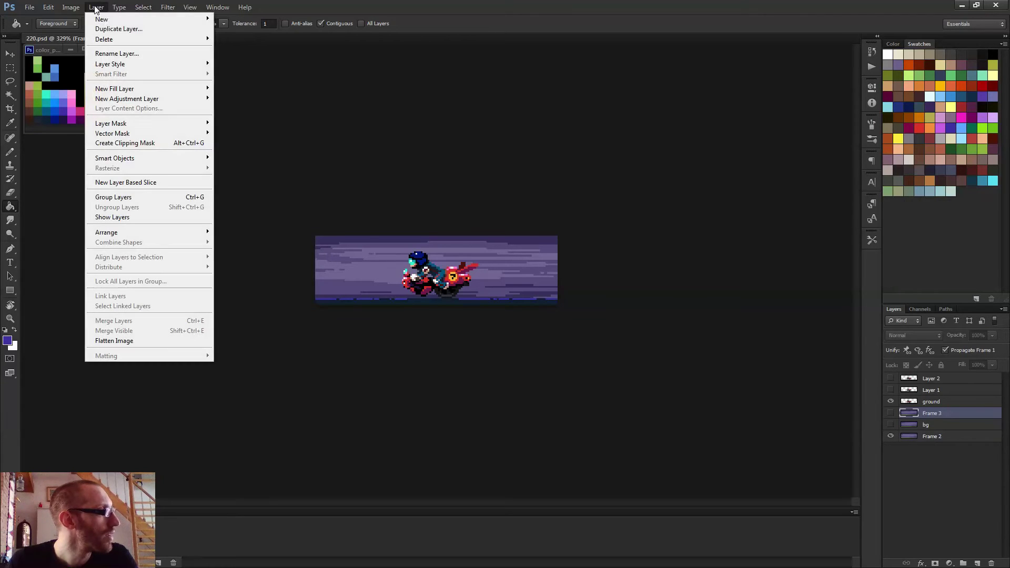
{"action": "mouse_move", "coordinate": [189, 103]}
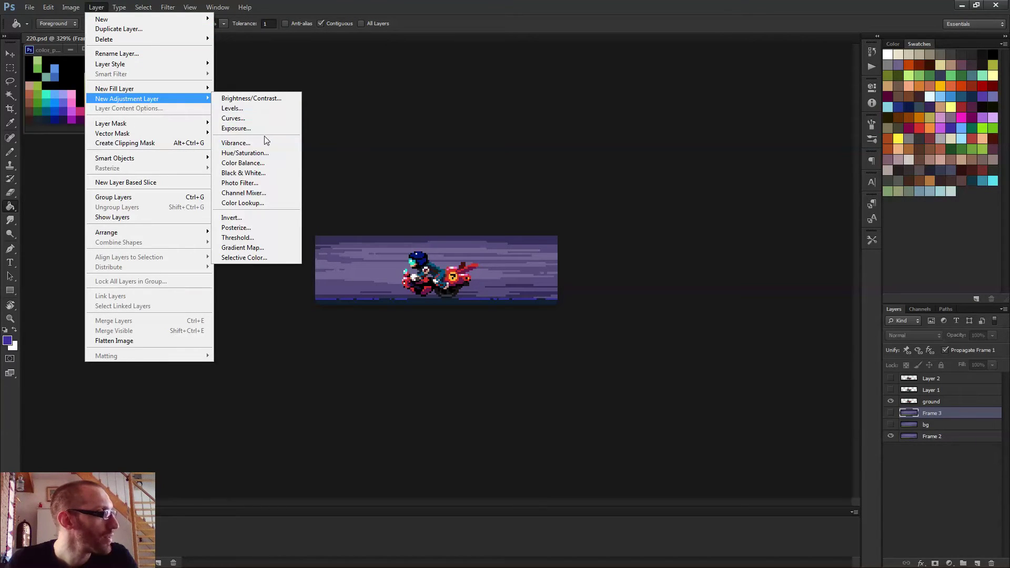
{"action": "left_click", "coordinate": [247, 153]}
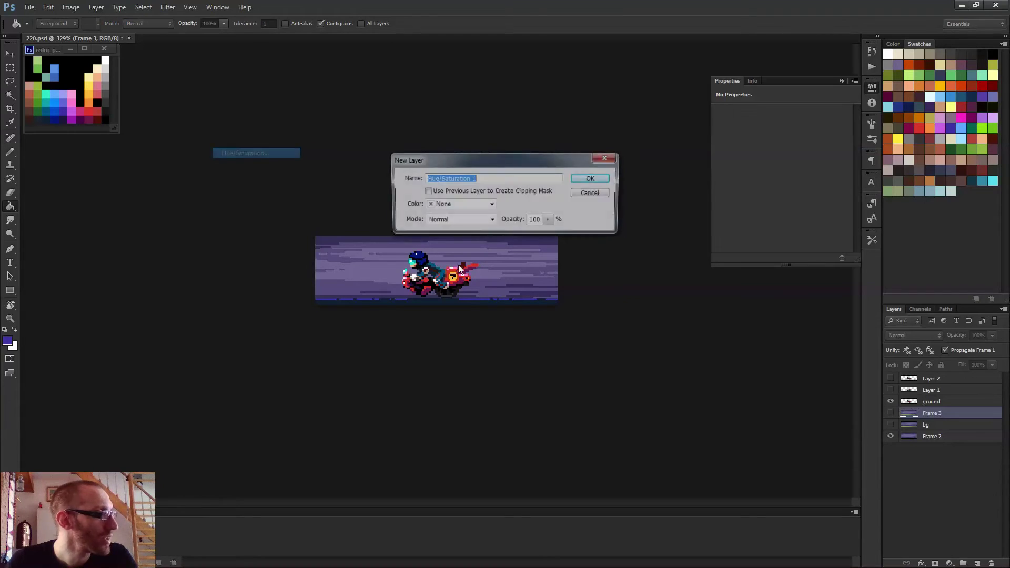
{"action": "left_click", "coordinate": [592, 179]}
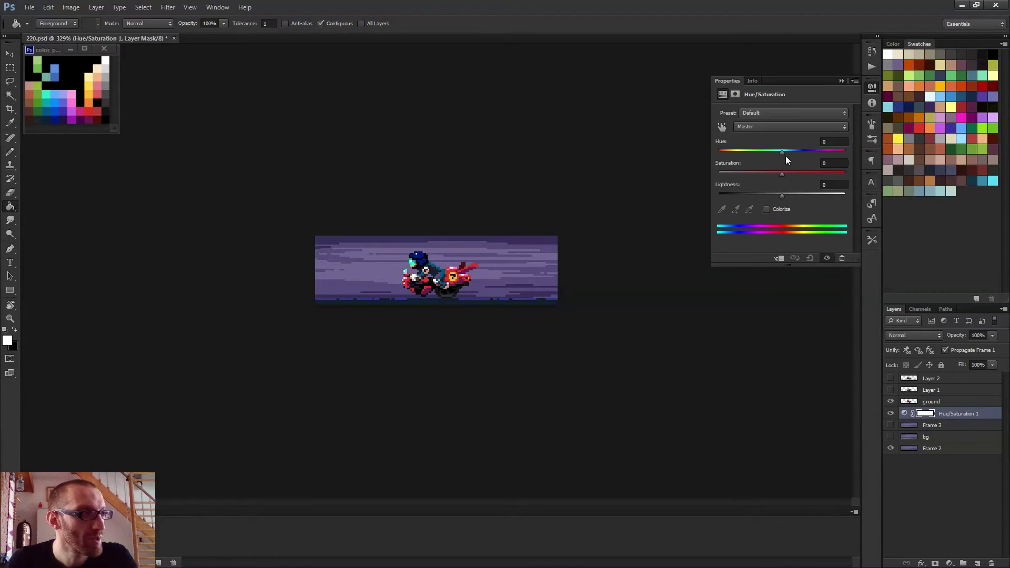
- Try a reddish-brown background with the adjustment layer's hue at +129 and saturation at -44
{"action": "left_click_drag", "start_coordinate": [780, 152], "coordinate": [831, 149]}
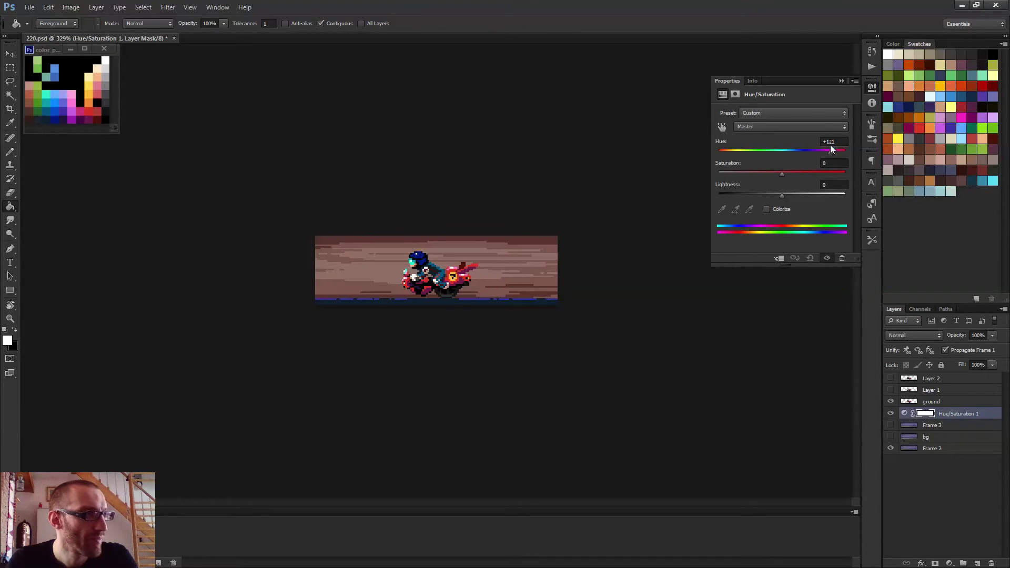
{"action": "left_click_drag", "start_coordinate": [830, 149], "coordinate": [832, 150]}
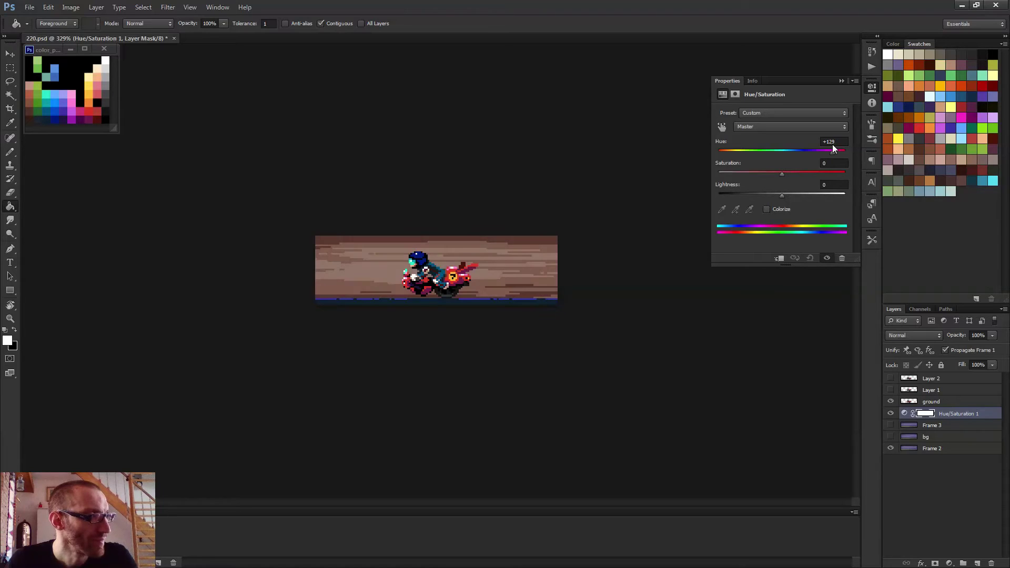
{"action": "left_click_drag", "start_coordinate": [782, 173], "coordinate": [754, 176]}
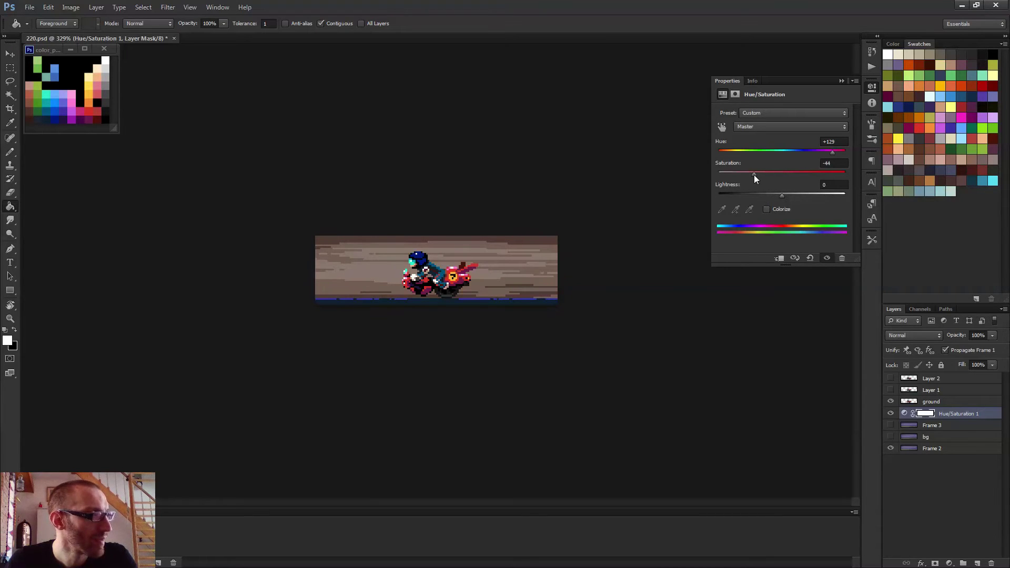
- Darken the background to a muted blue-grey with hue -30, saturation -26 and lightness -65 on the adjustment layer
{"action": "left_click_drag", "start_coordinate": [833, 152], "coordinate": [745, 153]}
{"action": "left_click_drag", "start_coordinate": [781, 196], "coordinate": [740, 197]}
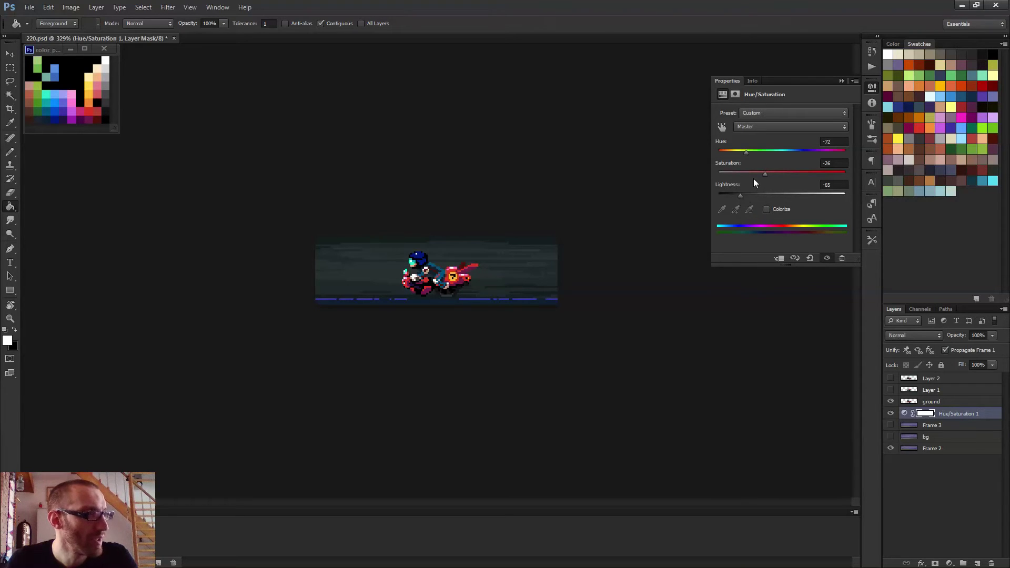
{"action": "scroll", "coordinate": [444, 333], "scroll_direction": "down", "scroll_amount": 3}
{"action": "scroll", "coordinate": [444, 336], "scroll_direction": "up", "scroll_amount": 3}
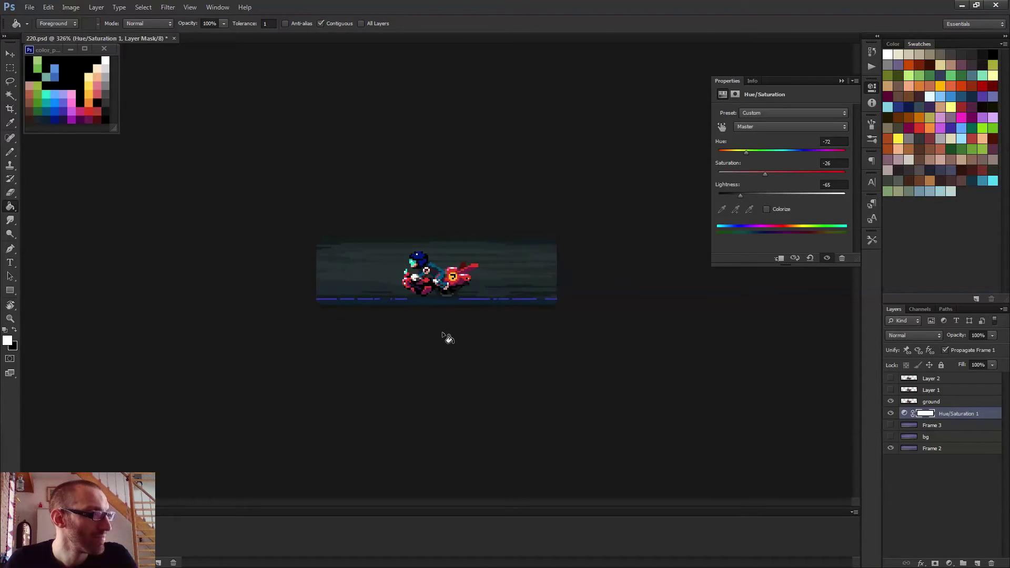
{"action": "left_click_drag", "start_coordinate": [745, 154], "coordinate": [750, 151]}
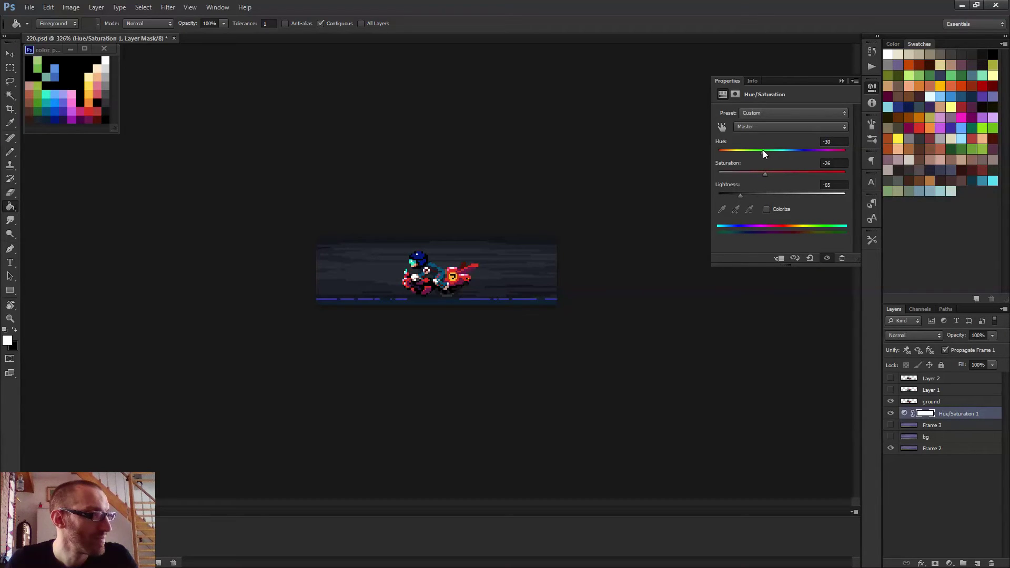
- Collapse the adjustment layer's settings and play the animation with the darkened background
{"action": "left_click", "coordinate": [842, 80]}
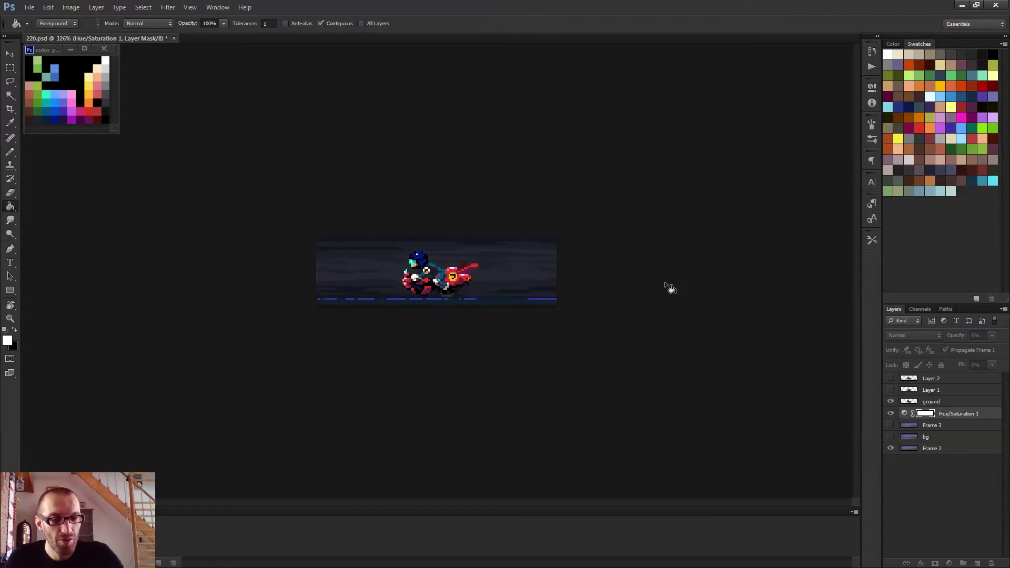
{"action": "key", "text": "space"}
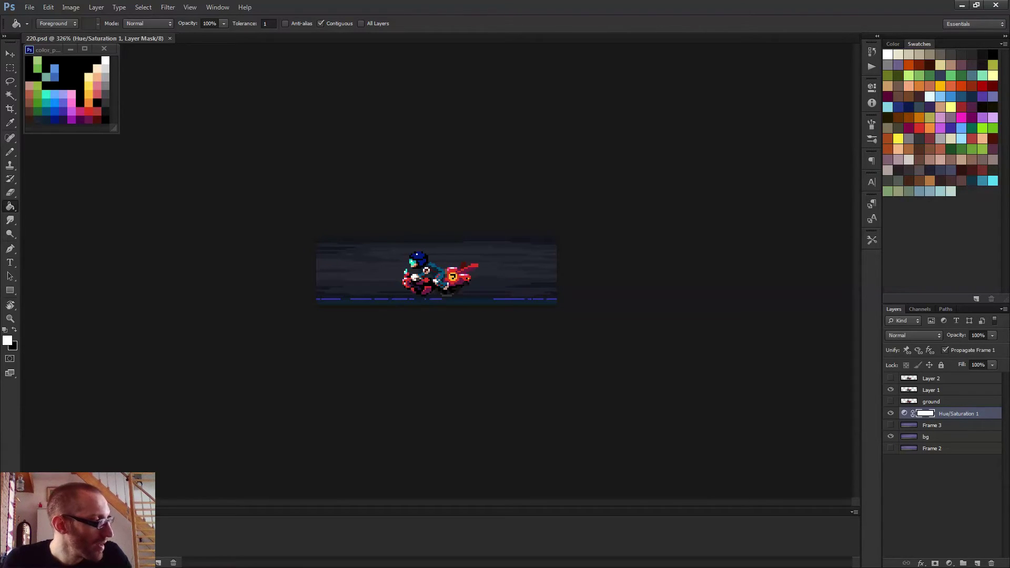
{"action": "scroll", "coordinate": [502, 305], "scroll_direction": "up", "scroll_amount": 5}
- With the Pencil on Layer 1, extend the black spoke toward the front edge of the motorcycle's rear wheel
{"action": "key", "text": "b"}
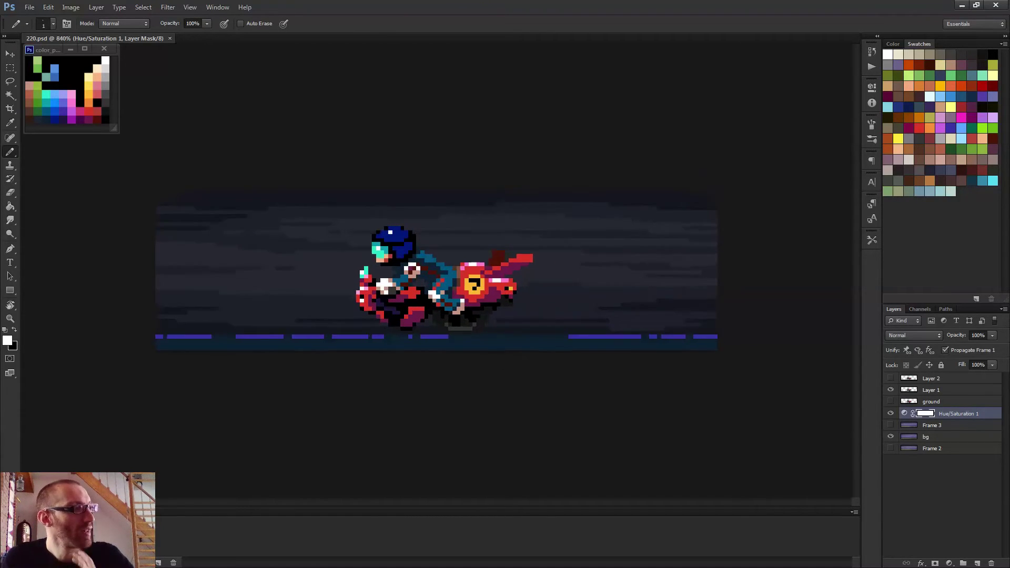
{"action": "scroll", "coordinate": [452, 305], "scroll_direction": "up", "scroll_amount": 5}
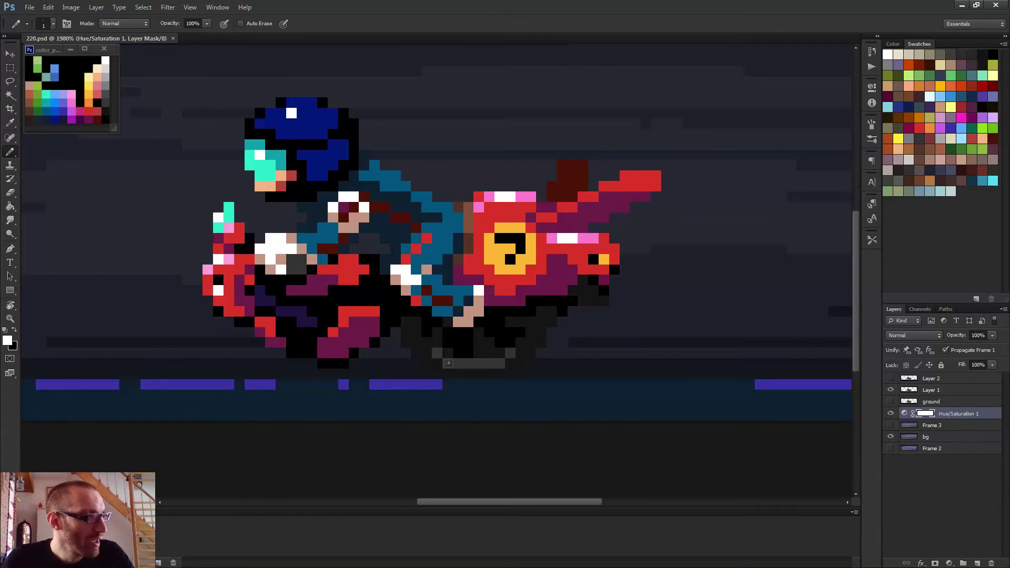
{"action": "left_click", "coordinate": [931, 391]}
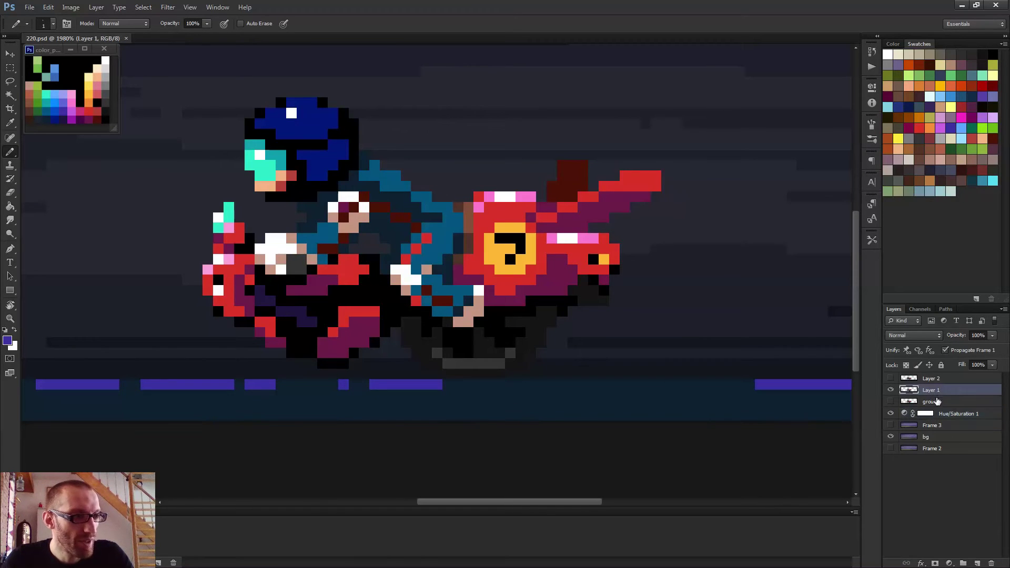
{"action": "scroll", "coordinate": [426, 379], "scroll_direction": "up", "scroll_amount": 3}
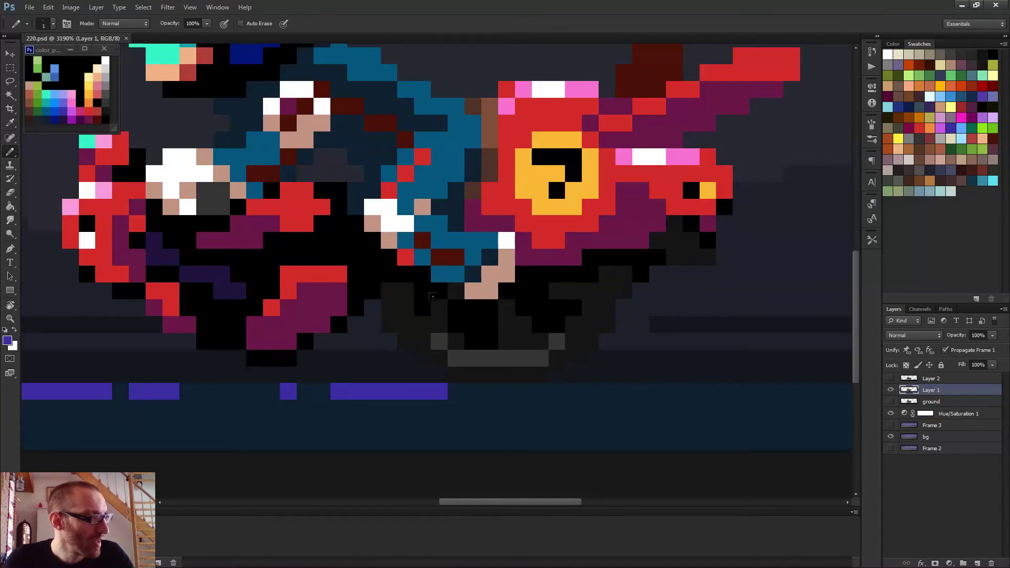
{"action": "left_click", "coordinate": [507, 330], "text": "alt"}
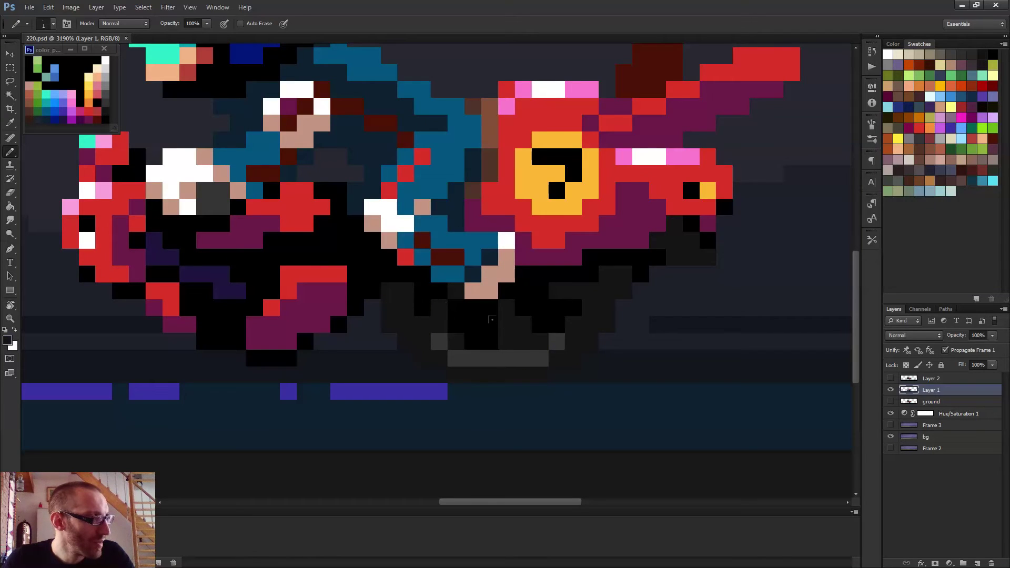
{"action": "left_click", "coordinate": [483, 319], "text": "alt"}
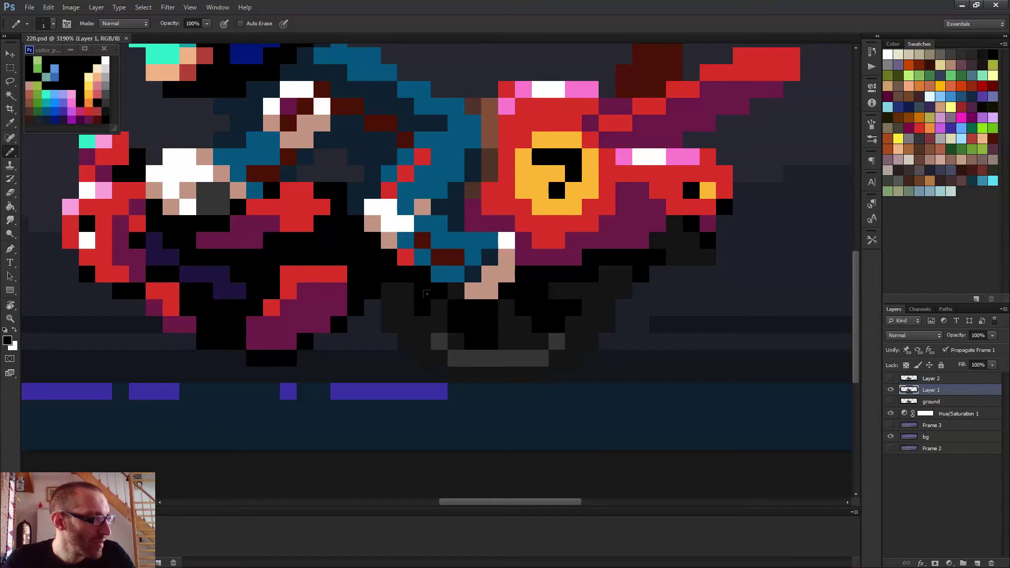
{"action": "left_click", "coordinate": [431, 315], "text": "alt"}
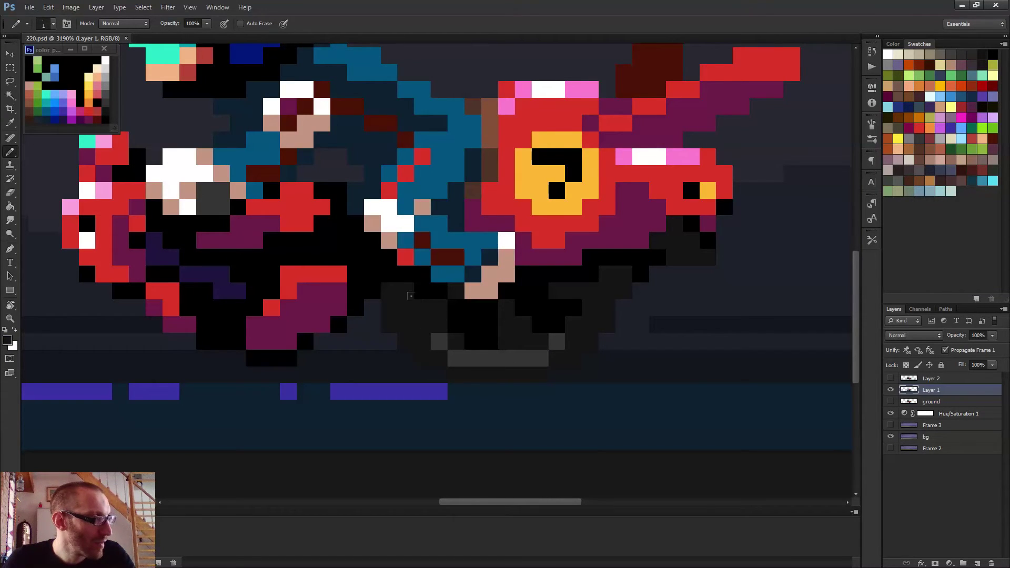
{"action": "left_click", "coordinate": [439, 307]}
{"action": "left_click", "coordinate": [423, 307]}
{"action": "left_click", "coordinate": [440, 325]}
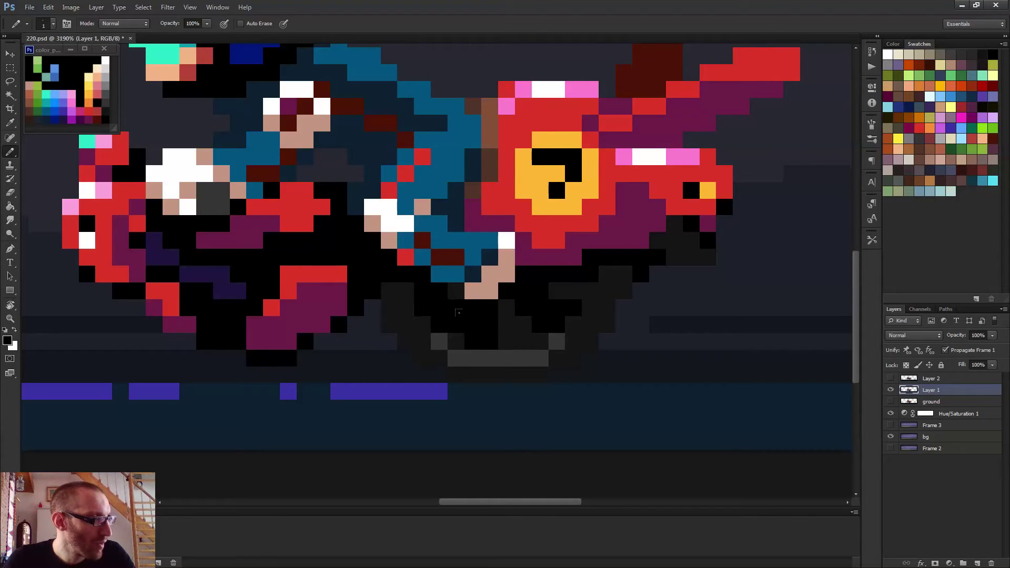
- Break up the centre of the rear wheel on Layer 1 with dark grey and black pixels
{"action": "left_click", "coordinate": [515, 333], "text": "alt"}
{"action": "left_click_drag", "start_coordinate": [472, 341], "coordinate": [490, 309]}
{"action": "left_click", "coordinate": [465, 316], "text": "alt"}
{"action": "left_click", "coordinate": [490, 307]}
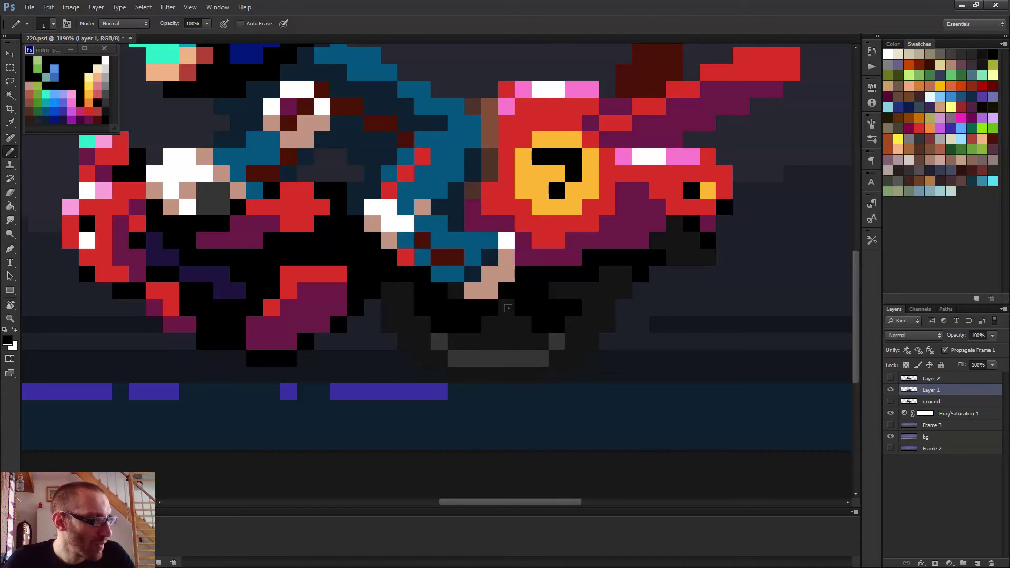
{"action": "left_click_drag", "start_coordinate": [523, 325], "coordinate": [506, 324]}
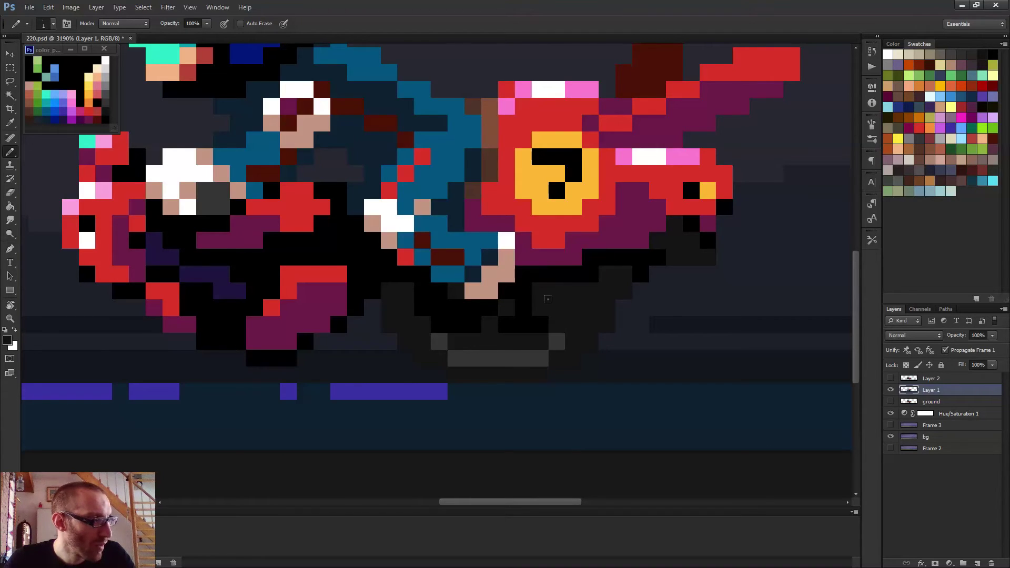
- Rework the spoke pixels on the back side of the rear wheel on Layer 1 and play the animation
{"action": "left_click", "coordinate": [539, 317], "text": "alt"}
{"action": "mouse_move", "coordinate": [573, 291]}
{"action": "left_mouse_down"}
{"action": "mouse_move", "coordinate": [589, 291]}
{"action": "mouse_move", "coordinate": [589, 307]}
{"action": "left_mouse_up"}
{"action": "left_click", "coordinate": [559, 287]}
{"action": "left_click", "coordinate": [606, 274]}
{"action": "scroll", "coordinate": [600, 392], "scroll_direction": "down", "scroll_amount": 5}
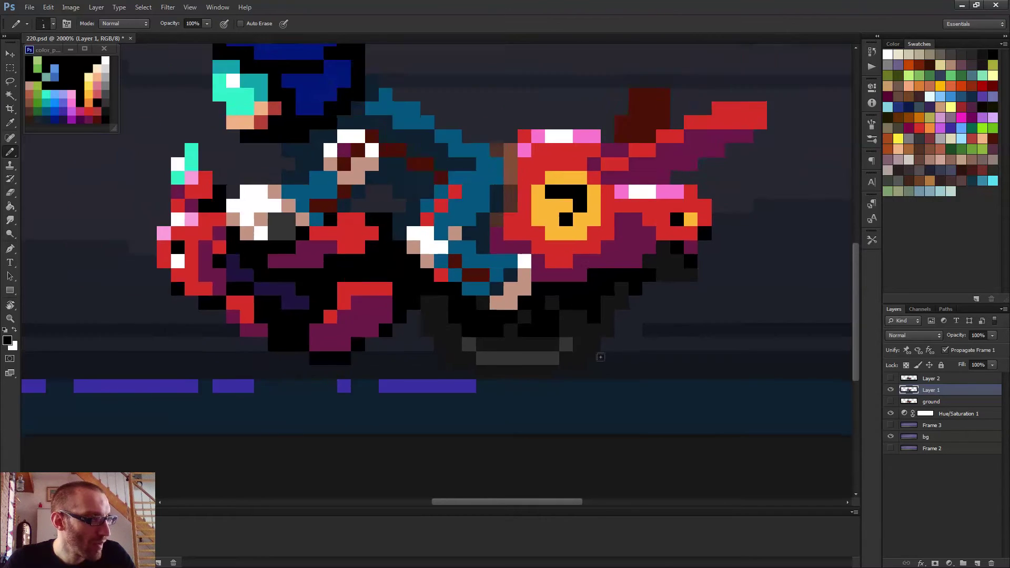
{"action": "key", "text": "space"}
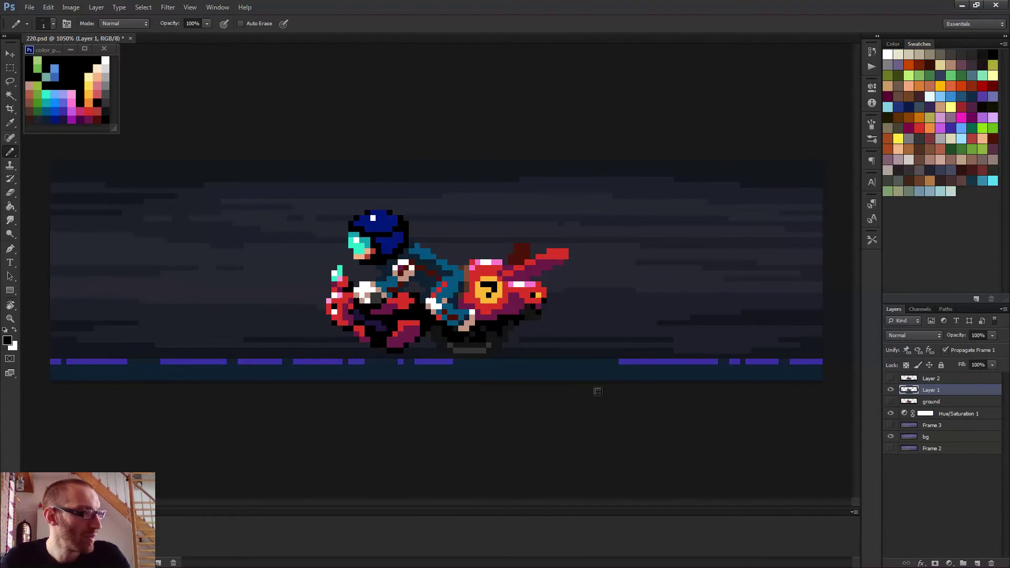
{"action": "scroll", "coordinate": [525, 379], "scroll_direction": "up", "scroll_amount": 4}
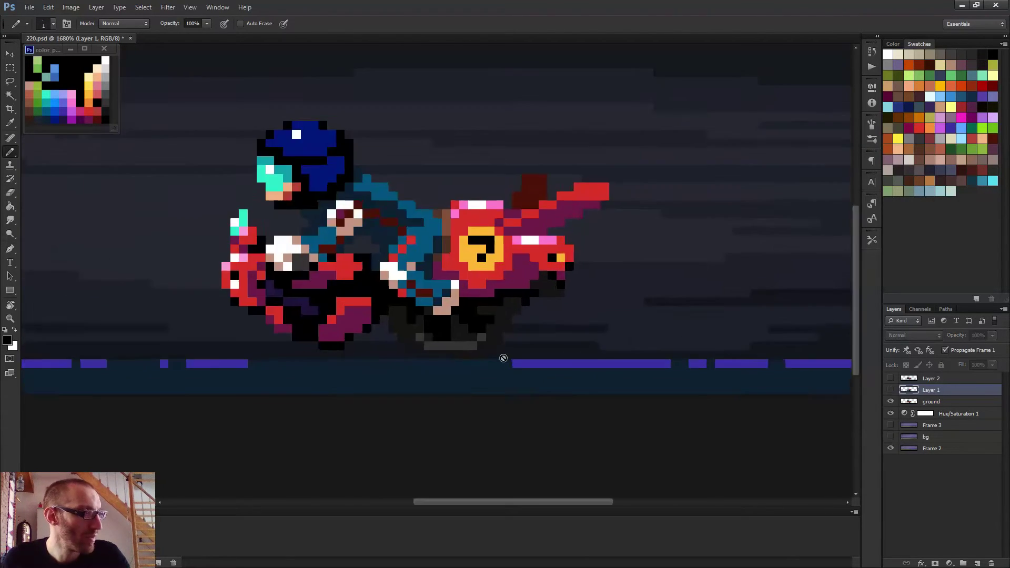
{"action": "left_click", "coordinate": [489, 304]}
{"action": "key", "text": "Return"}
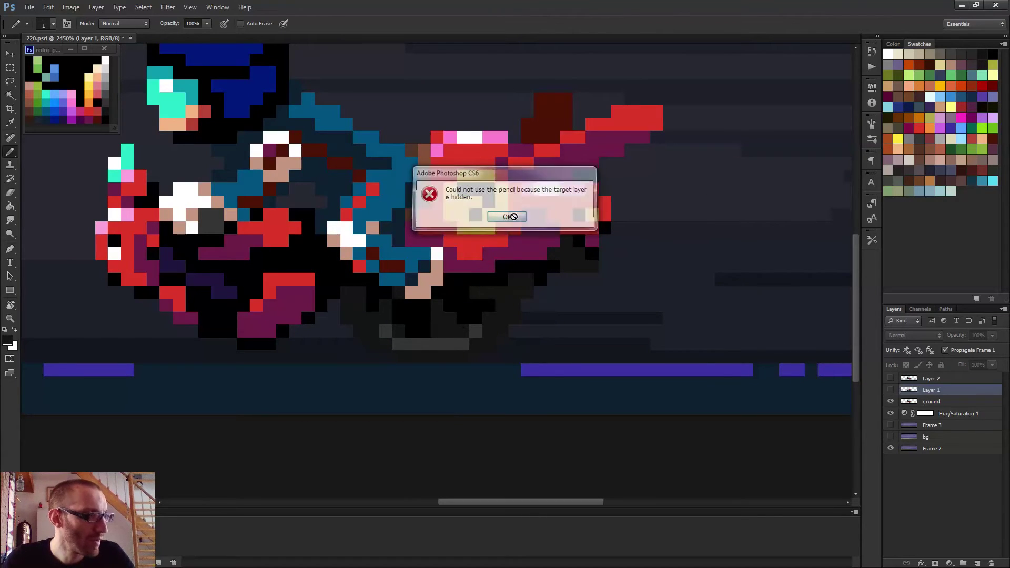
{"action": "key", "text": "space"}
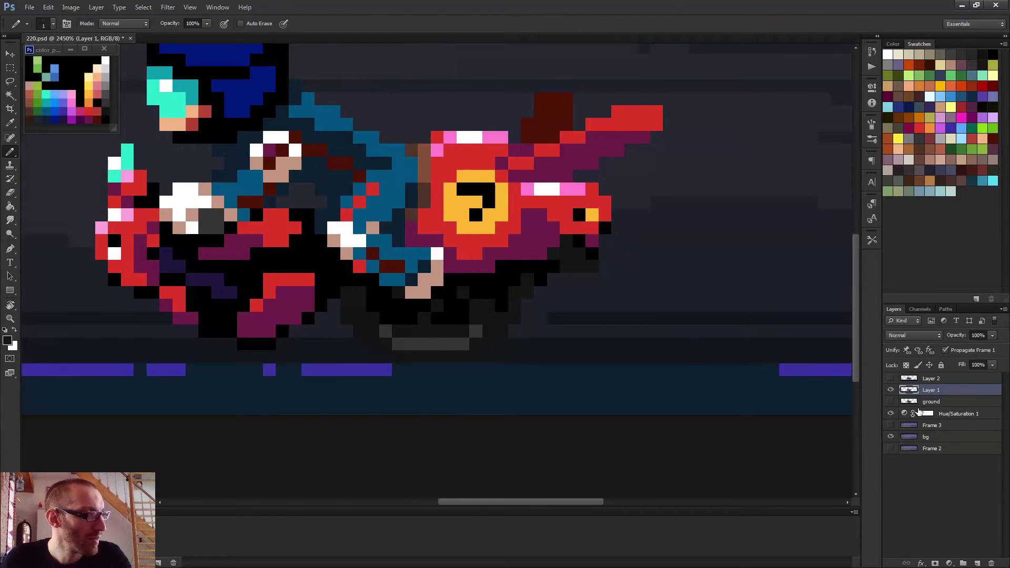
{"action": "key", "text": "space"}
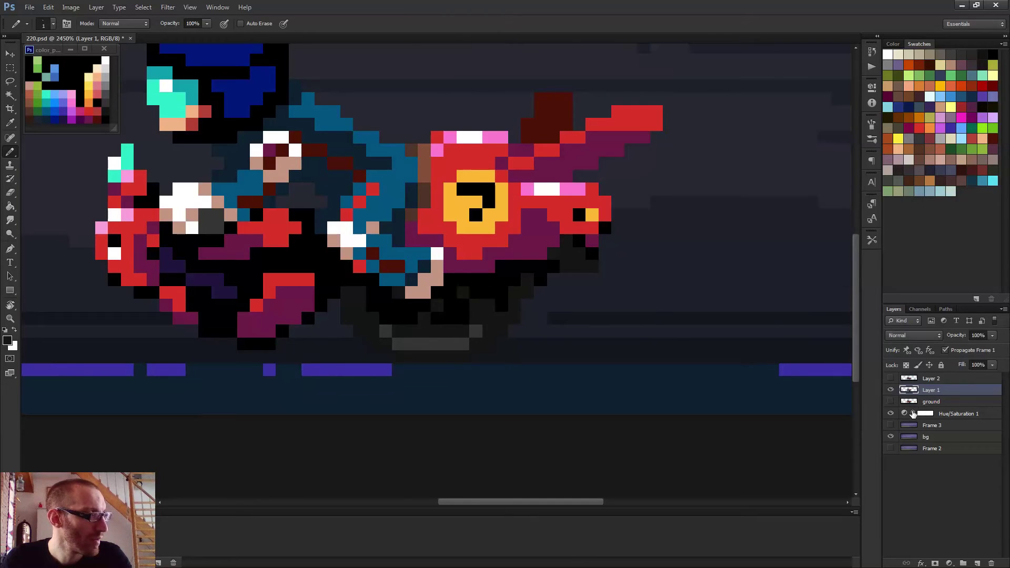
- On Layer 2, repaint the rear wheel's back half with black along the upper edge and dark grey below
{"action": "left_click", "coordinate": [934, 379]}
{"action": "scroll", "coordinate": [435, 270], "scroll_direction": "up", "scroll_amount": 1}
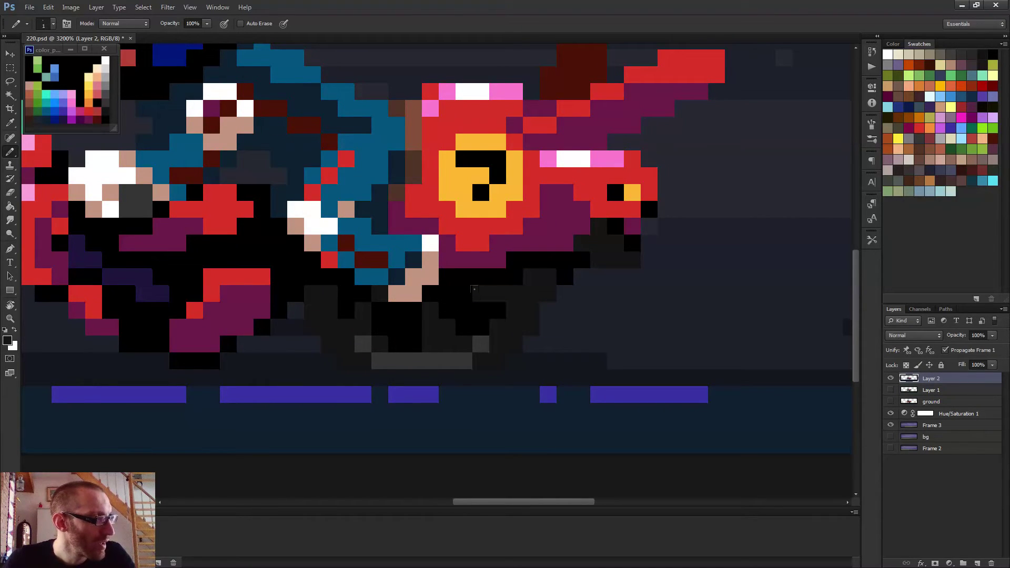
{"action": "key", "text": "space"}
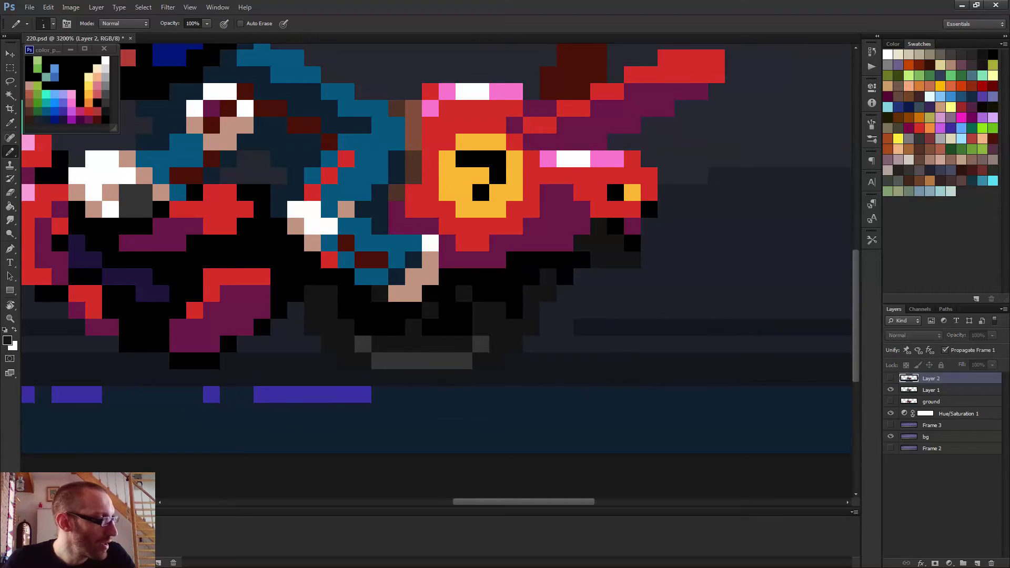
{"action": "key", "text": "space"}
{"action": "mouse_move", "coordinate": [497, 295]}
{"action": "left_mouse_down"}
{"action": "mouse_move", "coordinate": [531, 294]}
{"action": "mouse_move", "coordinate": [522, 267]}
{"action": "left_mouse_up"}
{"action": "left_click", "coordinate": [508, 314], "text": "alt"}
{"action": "mouse_move", "coordinate": [502, 311]}
{"action": "left_mouse_down"}
{"action": "mouse_move", "coordinate": [458, 289]}
{"action": "mouse_move", "coordinate": [467, 301]}
{"action": "mouse_move", "coordinate": [457, 320]}
{"action": "mouse_move", "coordinate": [436, 305]}
{"action": "mouse_move", "coordinate": [428, 322]}
{"action": "mouse_move", "coordinate": [420, 316]}
{"action": "mouse_move", "coordinate": [481, 327]}
{"action": "left_mouse_up"}
{"action": "left_click", "coordinate": [462, 317], "text": "alt"}
{"action": "left_click", "coordinate": [501, 309], "text": "alt"}
{"action": "left_click", "coordinate": [455, 332], "text": "alt"}
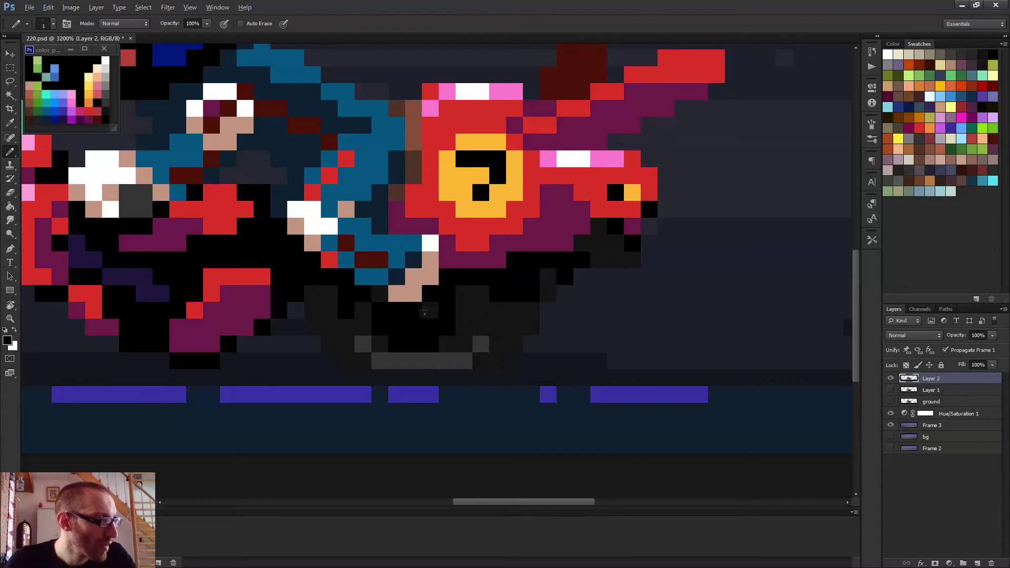
- Paint a black spoke in the rear wheel's front half on Layer 2, leaving dark grey pixels at its centre
{"action": "mouse_move", "coordinate": [392, 322]}
{"action": "left_mouse_down"}
{"action": "mouse_move", "coordinate": [400, 303]}
{"action": "mouse_move", "coordinate": [350, 305]}
{"action": "mouse_move", "coordinate": [360, 283]}
{"action": "left_mouse_up"}
{"action": "left_click", "coordinate": [387, 312], "text": "alt"}
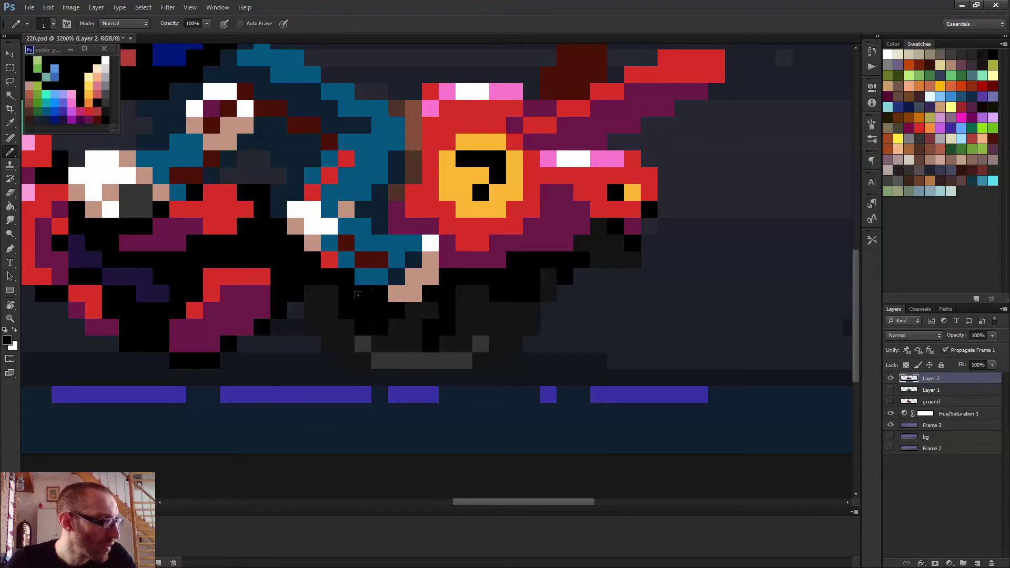
{"action": "scroll", "coordinate": [446, 313], "scroll_direction": "down", "scroll_amount": 2}
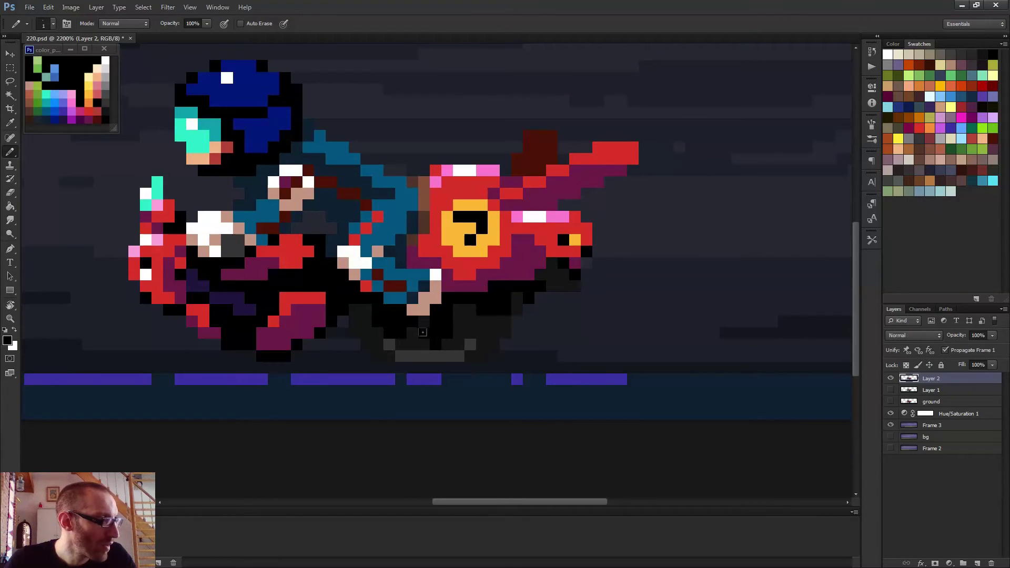
- Play the animation at several zoom levels to check how the rear wheel appears to spin
{"action": "scroll", "coordinate": [421, 338], "scroll_direction": "down", "scroll_amount": 4}
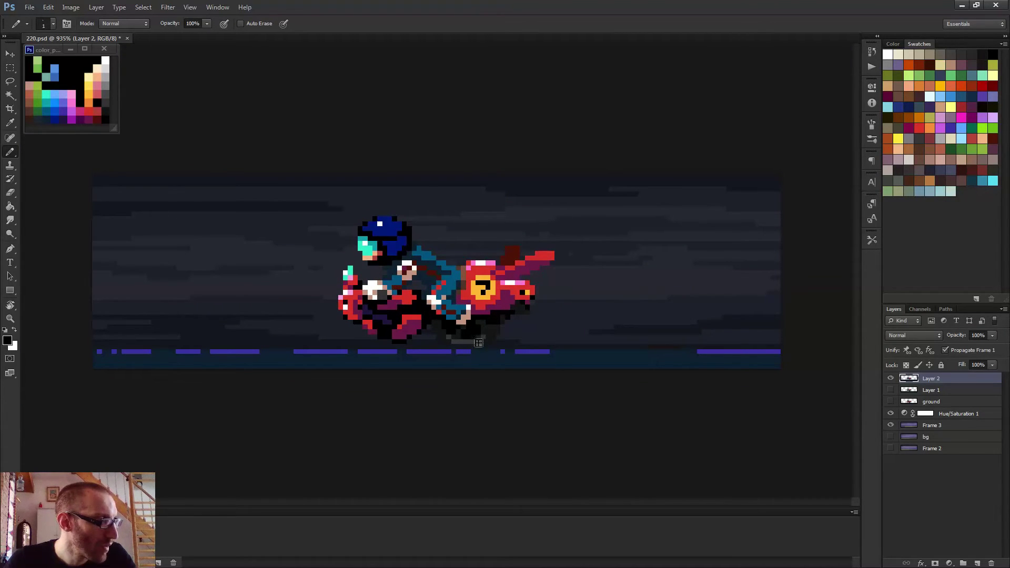
{"action": "scroll", "coordinate": [513, 355], "scroll_direction": "down", "scroll_amount": 2}
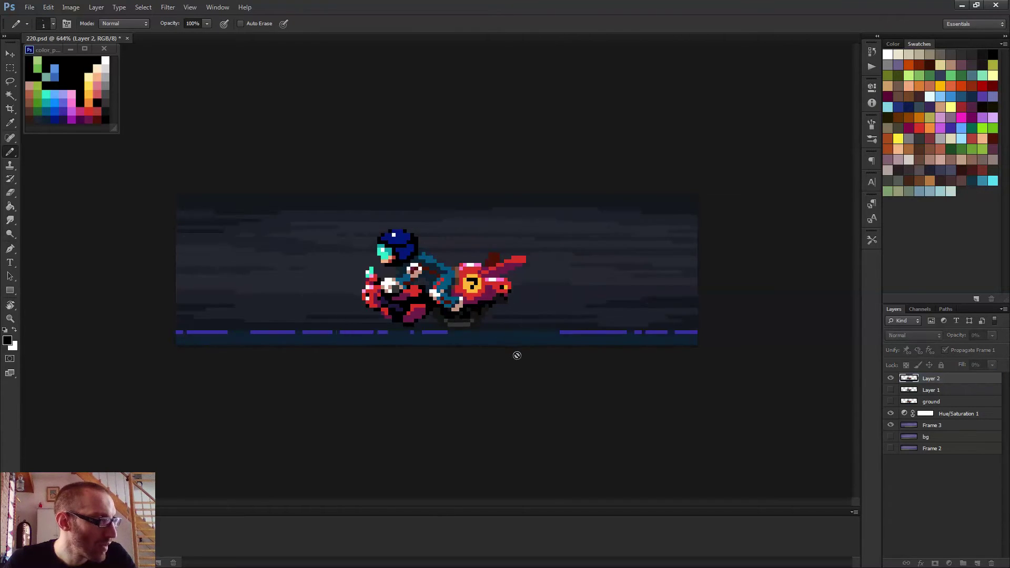
{"action": "scroll", "coordinate": [520, 362], "scroll_direction": "down", "scroll_amount": 2}
{"action": "scroll", "coordinate": [501, 347], "scroll_direction": "up", "scroll_amount": 2}
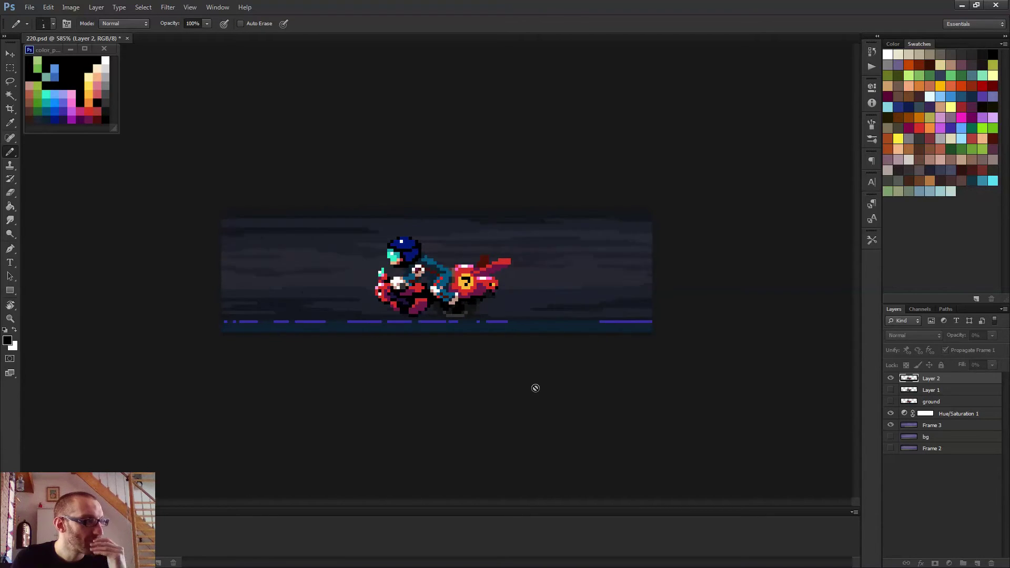
{"action": "key", "text": "space"}
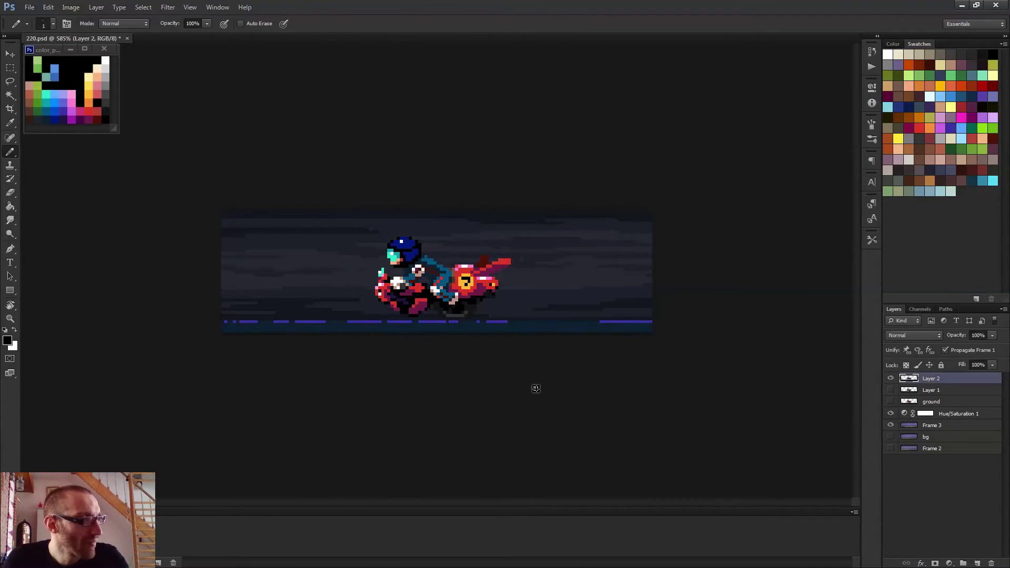
{"action": "key", "text": "space"}
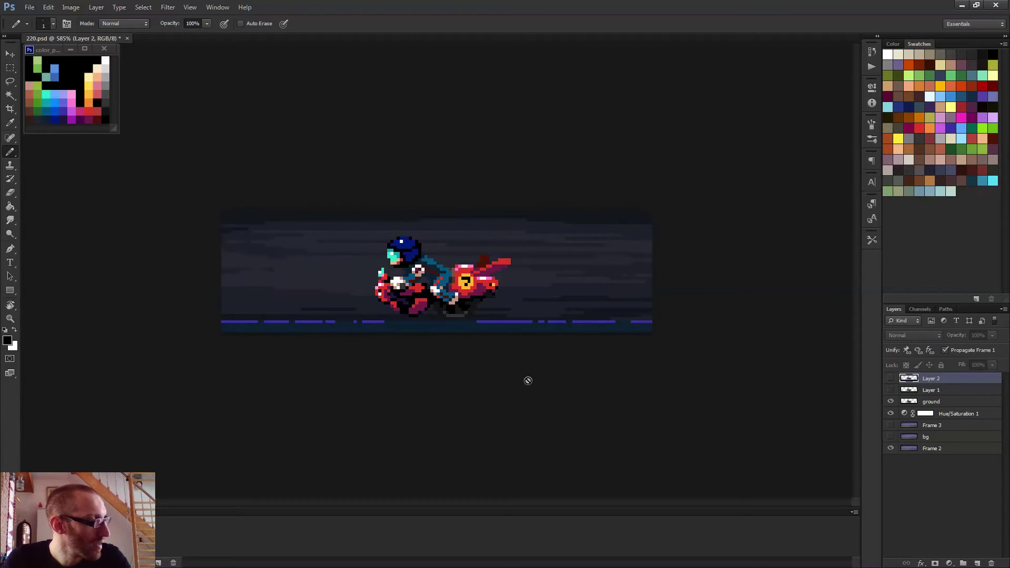
{"action": "key", "text": "ctrl+minus"}
{"action": "key", "text": "ctrl+minus"}
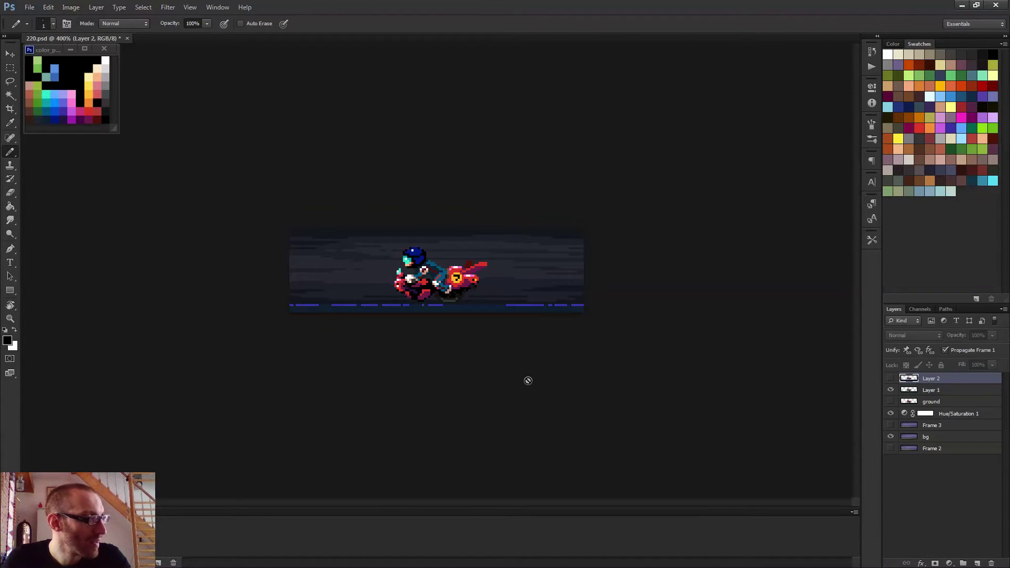
{"action": "key", "text": "space"}
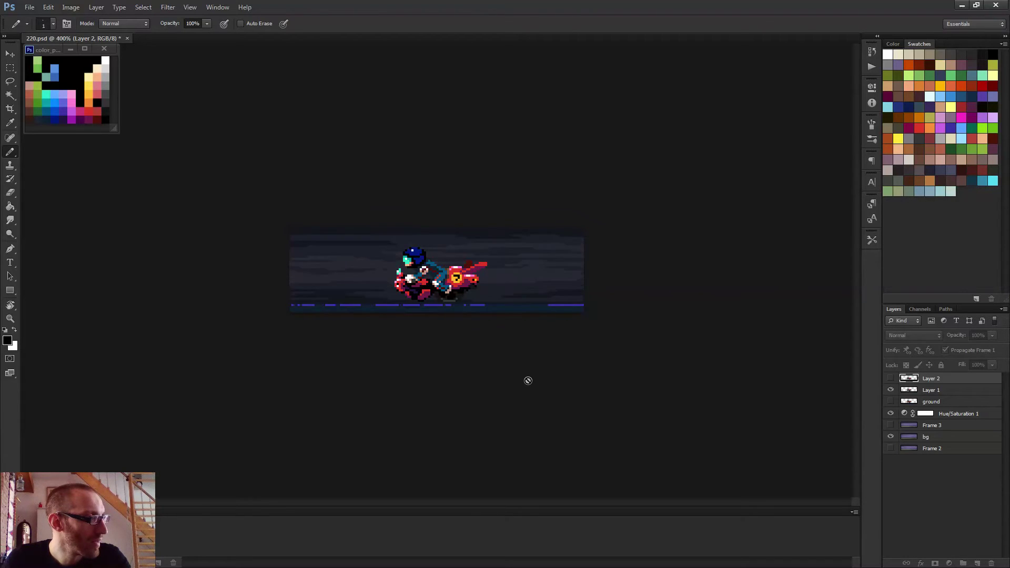
{"action": "key", "text": "space"}
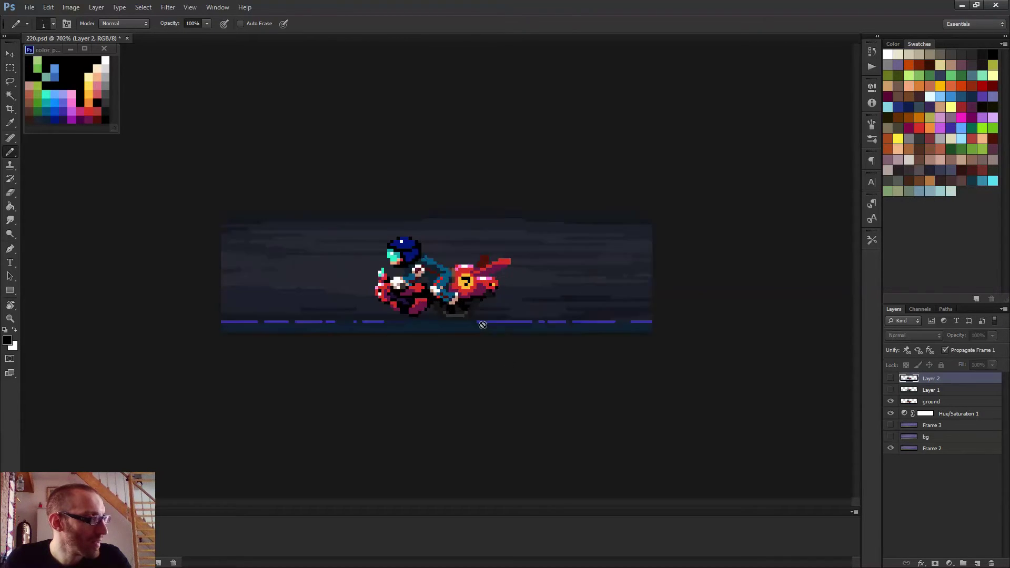
- Paint over the black spokes inside the rear wheel on Layer 1 with dark grey
{"action": "scroll", "coordinate": [480, 322], "scroll_direction": "up", "scroll_amount": 7}
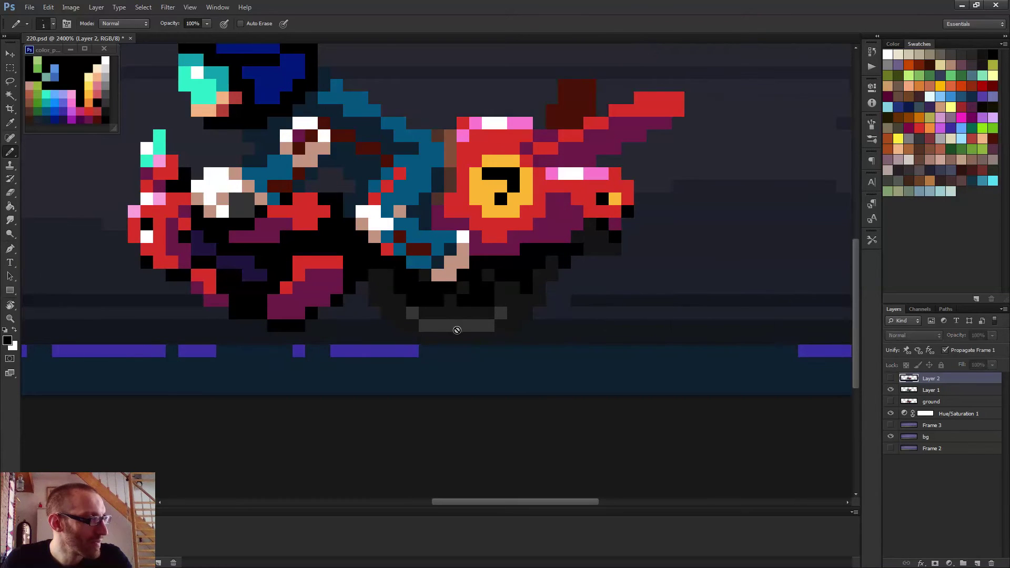
{"action": "scroll", "coordinate": [715, 376], "scroll_direction": "up", "scroll_amount": 1}
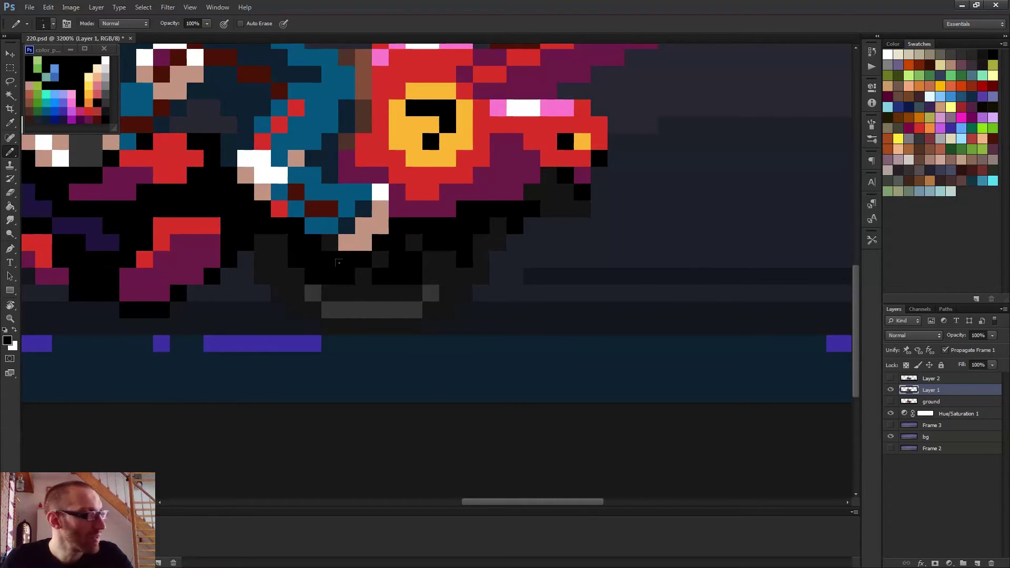
{"action": "mouse_move", "coordinate": [308, 260]}
{"action": "left_mouse_down"}
{"action": "mouse_move", "coordinate": [407, 262]}
{"action": "mouse_move", "coordinate": [457, 238]}
{"action": "mouse_move", "coordinate": [432, 233]}
{"action": "left_mouse_up"}
{"action": "left_click", "coordinate": [480, 225]}
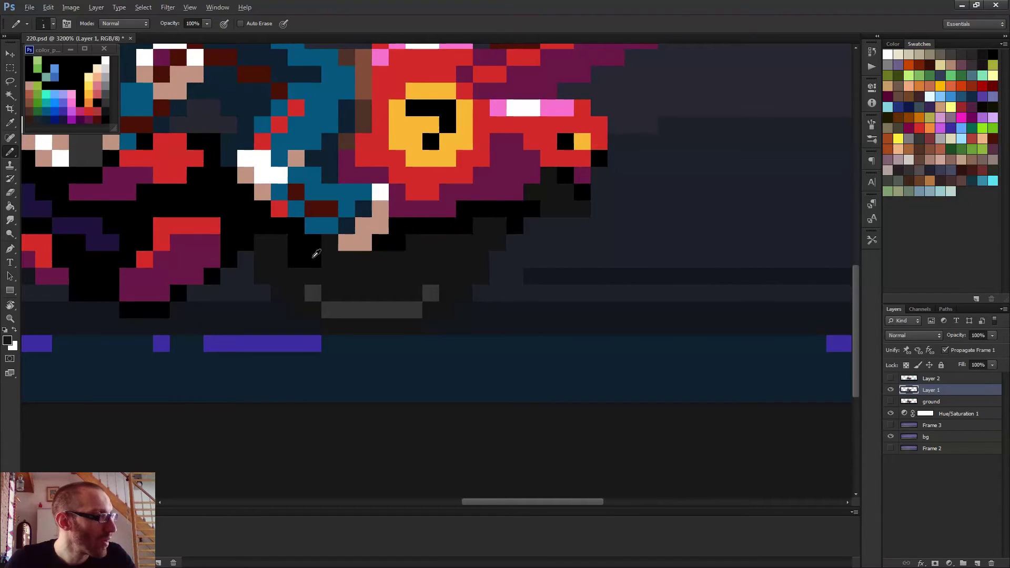
- Redraw the rear wheel's spokes on Layer 1 as separate black shapes at the front and centre
{"action": "mouse_move", "coordinate": [370, 248]}
{"action": "left_mouse_down"}
{"action": "mouse_move", "coordinate": [405, 292]}
{"action": "mouse_move", "coordinate": [430, 276]}
{"action": "mouse_move", "coordinate": [392, 244]}
{"action": "mouse_move", "coordinate": [464, 243]}
{"action": "mouse_move", "coordinate": [480, 227]}
{"action": "mouse_move", "coordinate": [447, 242]}
{"action": "left_mouse_up"}
{"action": "left_click_drag", "start_coordinate": [318, 254], "coordinate": [328, 277]}
{"action": "scroll", "coordinate": [369, 273], "scroll_direction": "down", "scroll_amount": 5}
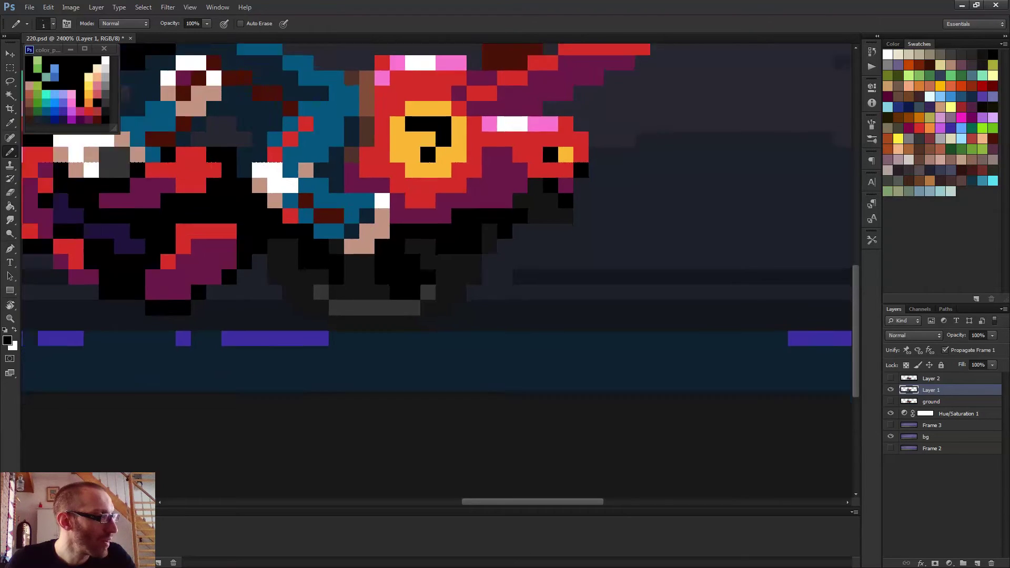
- Paint over the black spokes inside the rear wheel on Layer 2 with dark grey
{"action": "scroll", "coordinate": [421, 297], "scroll_direction": "down", "scroll_amount": 4}
{"action": "key", "text": "space"}
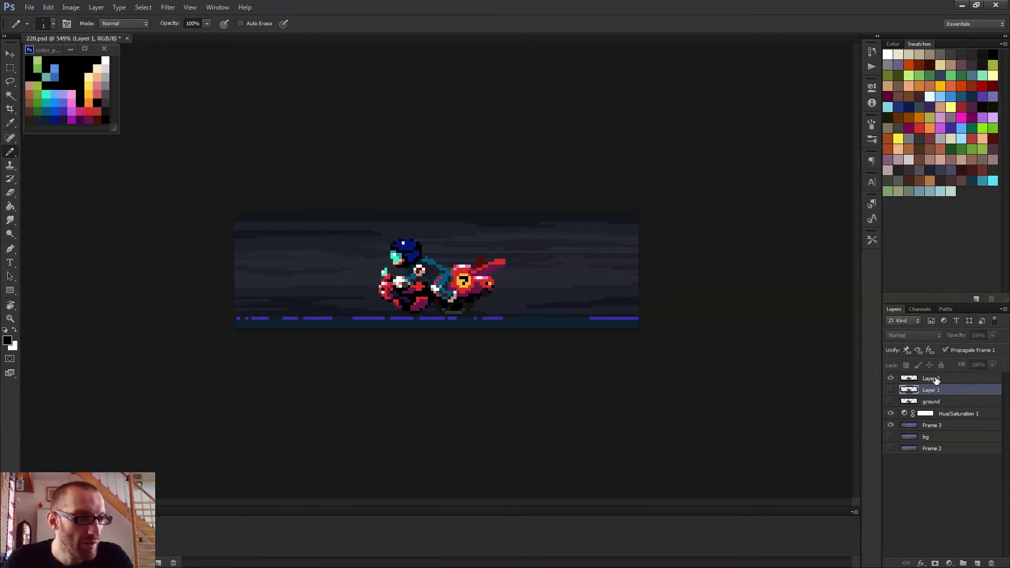
{"action": "key", "text": "space"}
{"action": "scroll", "coordinate": [487, 329], "scroll_direction": "up", "scroll_amount": 6}
{"action": "left_click", "coordinate": [535, 316], "text": "alt"}
{"action": "mouse_move", "coordinate": [482, 310]}
{"action": "left_mouse_down"}
{"action": "mouse_move", "coordinate": [497, 328]}
{"action": "mouse_move", "coordinate": [468, 342]}
{"action": "mouse_move", "coordinate": [490, 318]}
{"action": "mouse_move", "coordinate": [431, 312]}
{"action": "mouse_move", "coordinate": [415, 329]}
{"action": "mouse_move", "coordinate": [557, 294]}
{"action": "mouse_move", "coordinate": [525, 285]}
{"action": "left_mouse_up"}
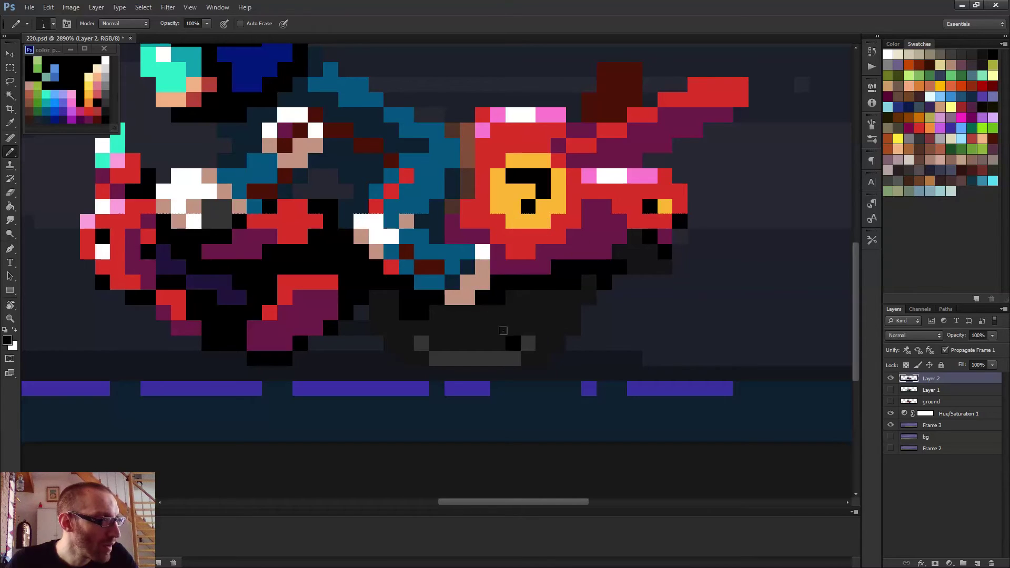
- Redraw the rear wheel's spokes on Layer 2 as black shapes at the upper rear and lower front
{"action": "key", "text": "space"}
{"action": "scroll", "coordinate": [554, 337], "scroll_direction": "down", "scroll_amount": 2}
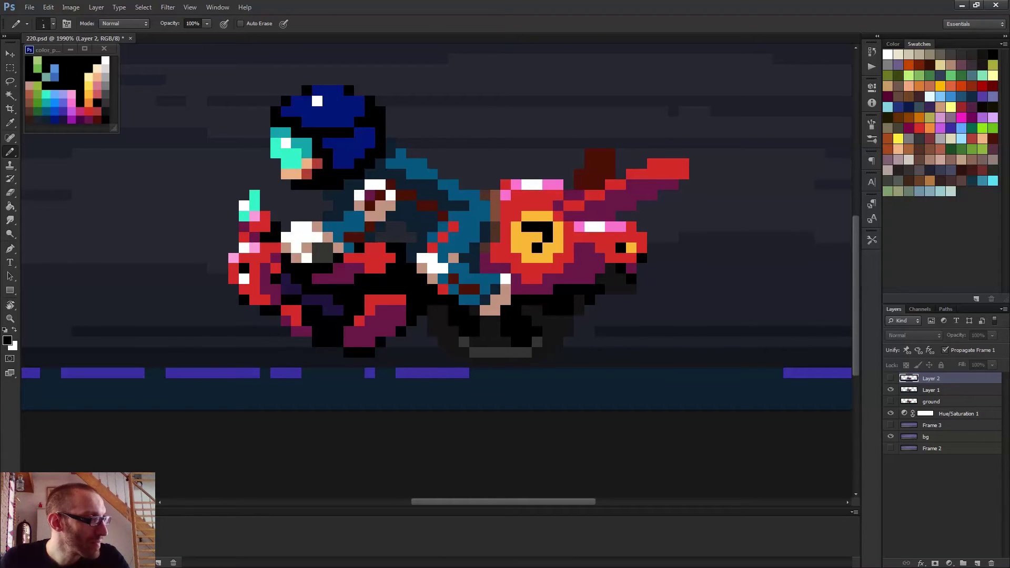
{"action": "scroll", "coordinate": [618, 317], "scroll_direction": "up", "scroll_amount": 2}
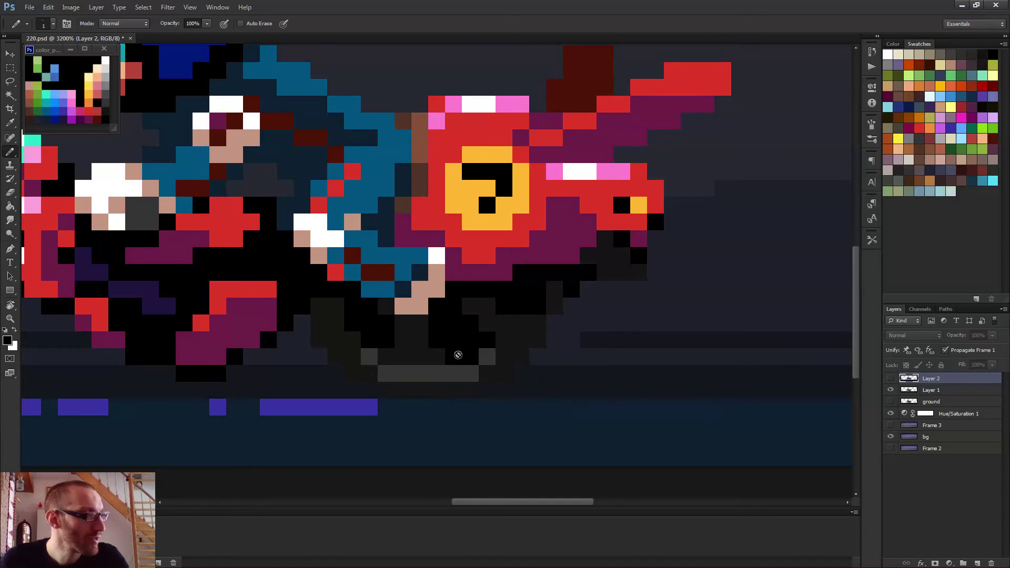
{"action": "left_click_drag", "start_coordinate": [471, 303], "coordinate": [521, 322]}
{"action": "left_click", "coordinate": [470, 305]}
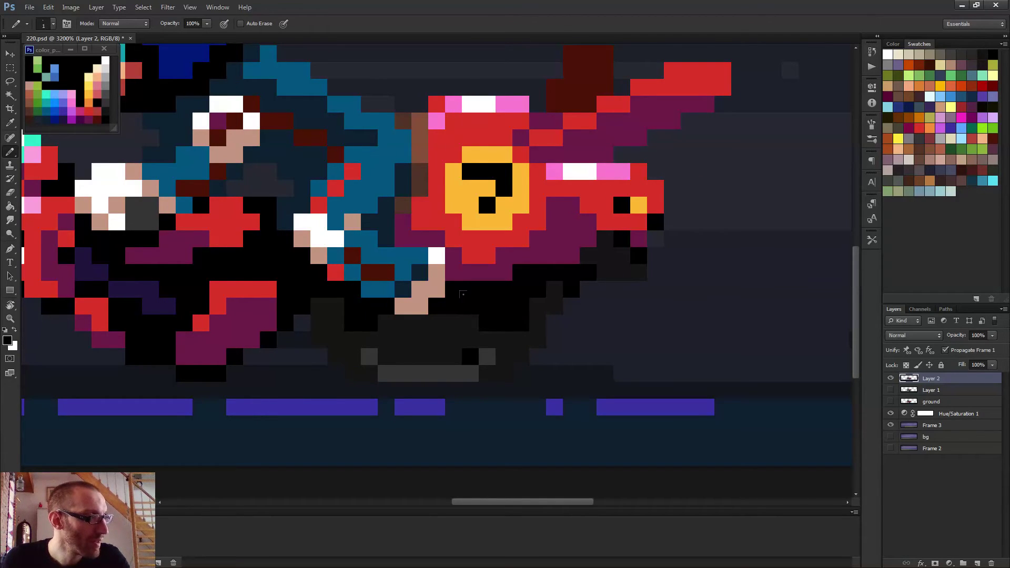
{"action": "mouse_move", "coordinate": [387, 319]}
{"action": "left_mouse_down"}
{"action": "mouse_move", "coordinate": [402, 346]}
{"action": "mouse_move", "coordinate": [403, 327]}
{"action": "mouse_move", "coordinate": [377, 340]}
{"action": "mouse_move", "coordinate": [404, 337]}
{"action": "left_mouse_up"}
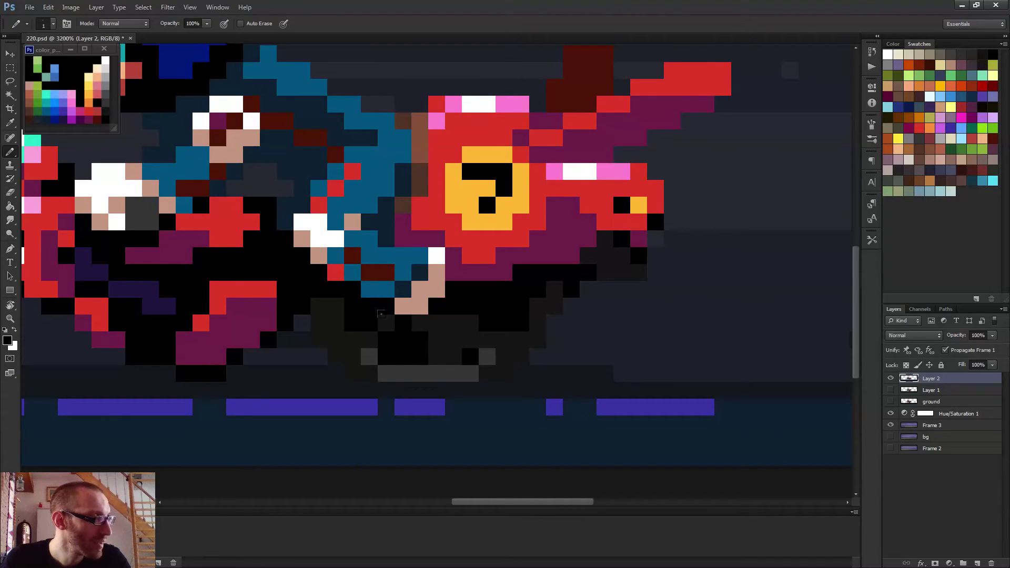
- Play the animation at several zoom levels to check the motion of the redrawn rear wheel spokes
{"action": "scroll", "coordinate": [359, 297], "scroll_direction": "down", "scroll_amount": 6}
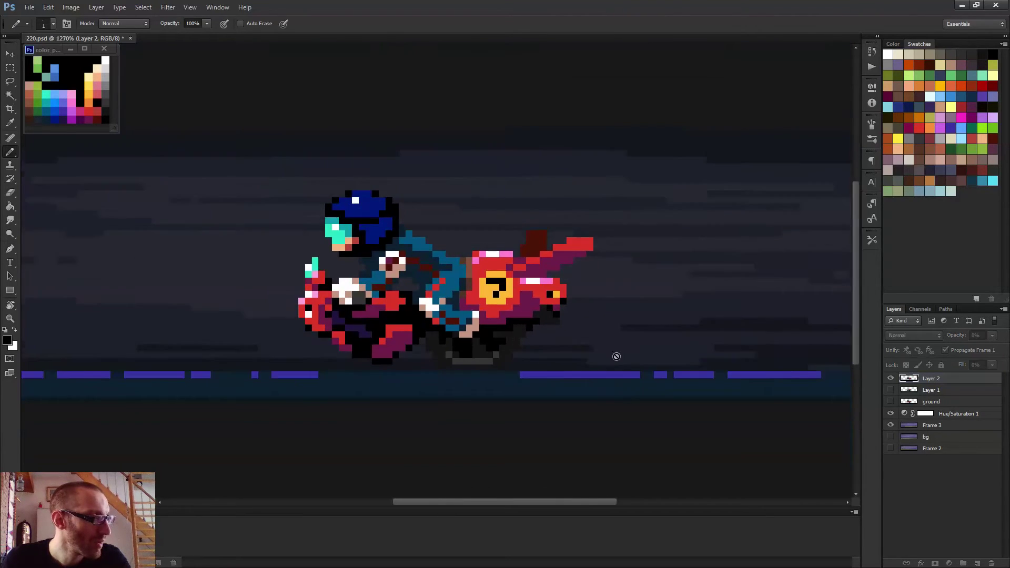
{"action": "scroll", "coordinate": [618, 356], "scroll_direction": "down", "scroll_amount": 2}
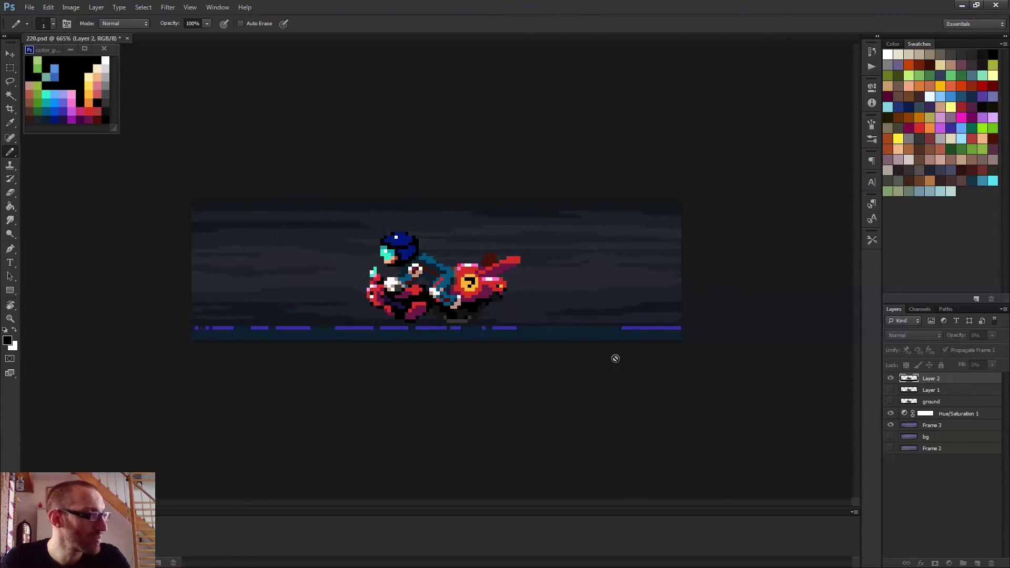
{"action": "scroll", "coordinate": [613, 356], "scroll_direction": "down", "scroll_amount": 1}
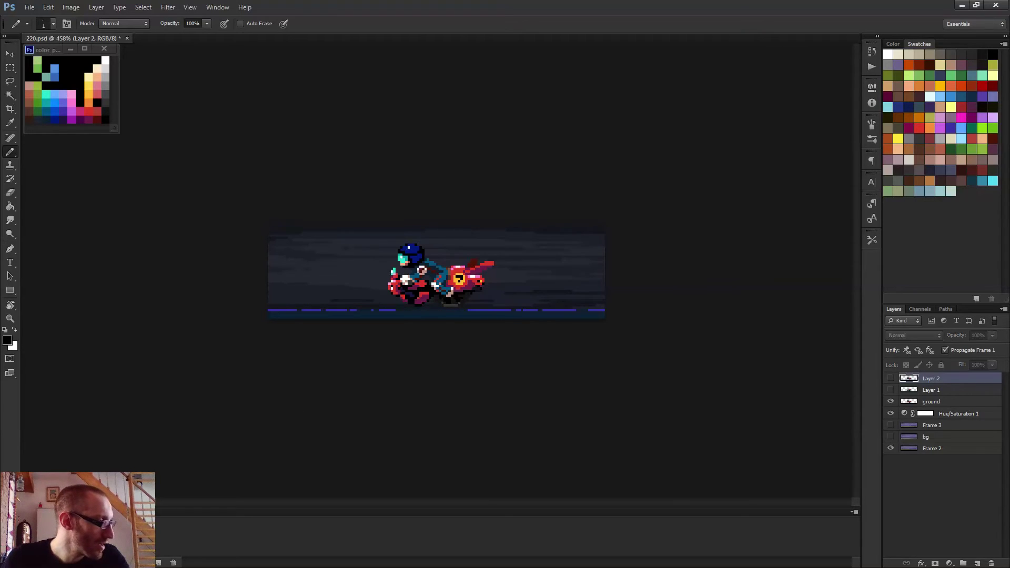
{"action": "left_click", "coordinate": [91, 550]}
{"action": "left_click", "coordinate": [127, 524]}
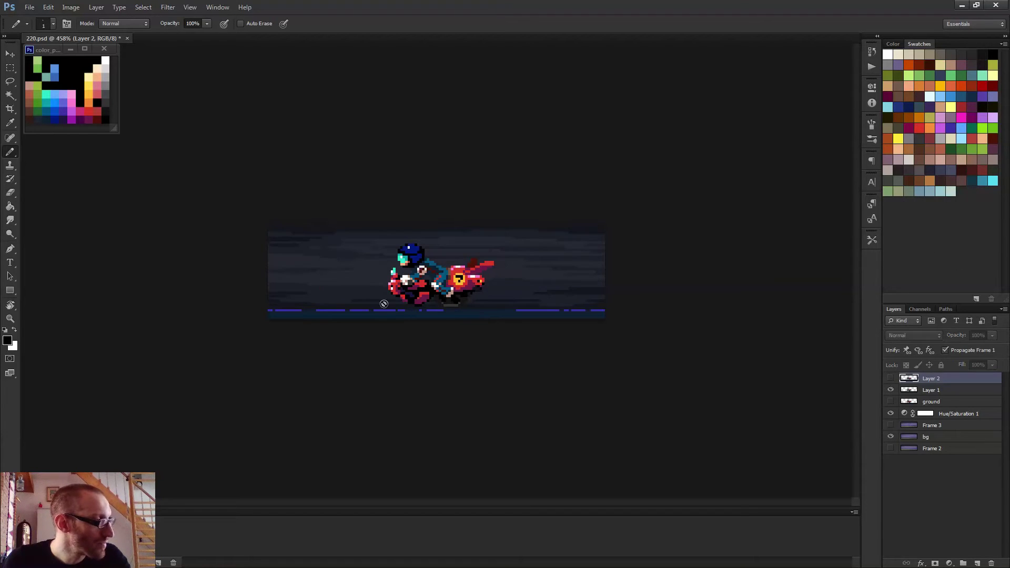
{"action": "scroll", "coordinate": [446, 294], "scroll_direction": "up", "scroll_amount": 8}
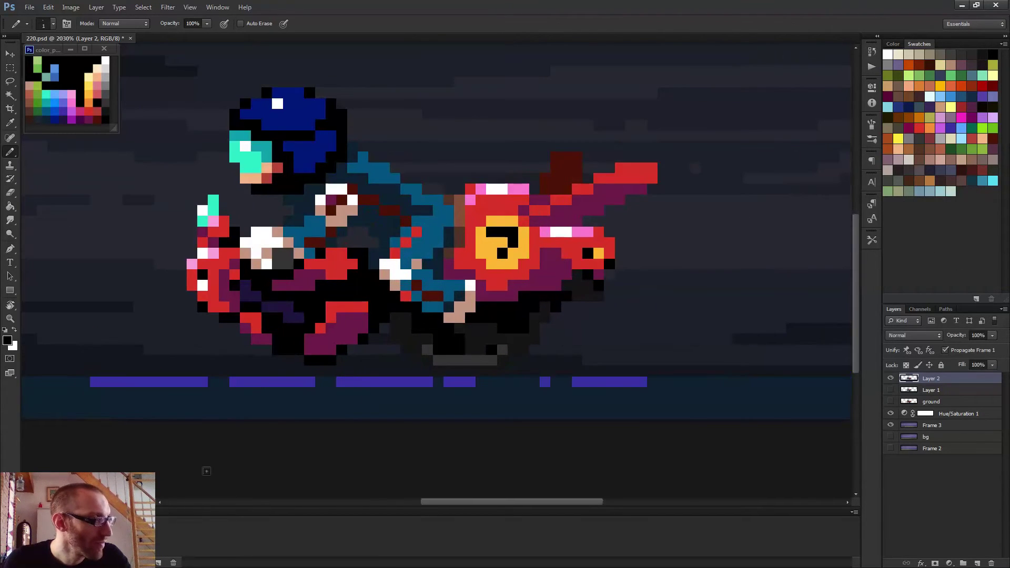
{"action": "scroll", "coordinate": [579, 336], "scroll_direction": "up", "scroll_amount": 2}
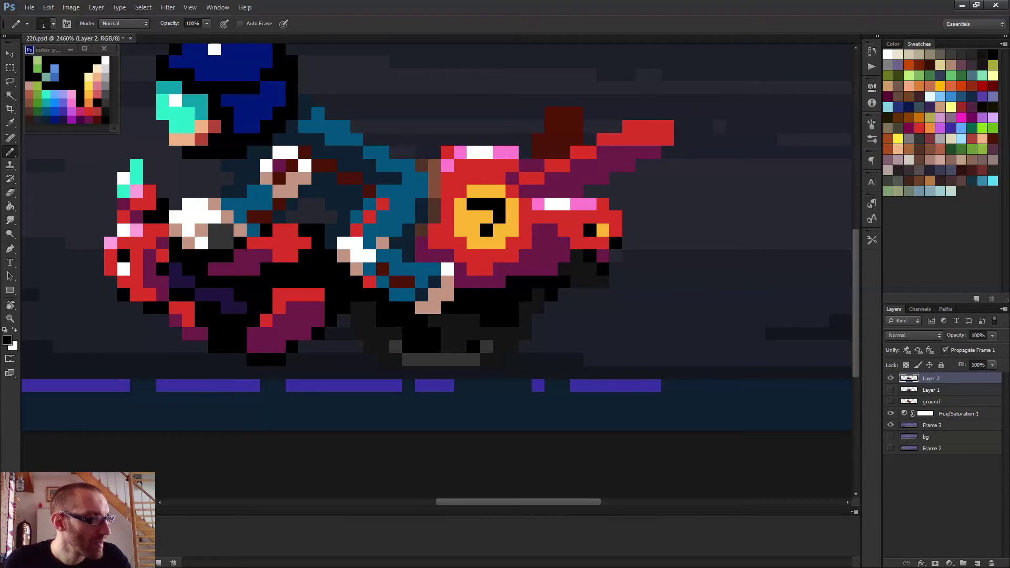
{"action": "scroll", "coordinate": [431, 311], "scroll_direction": "up", "scroll_amount": 2}
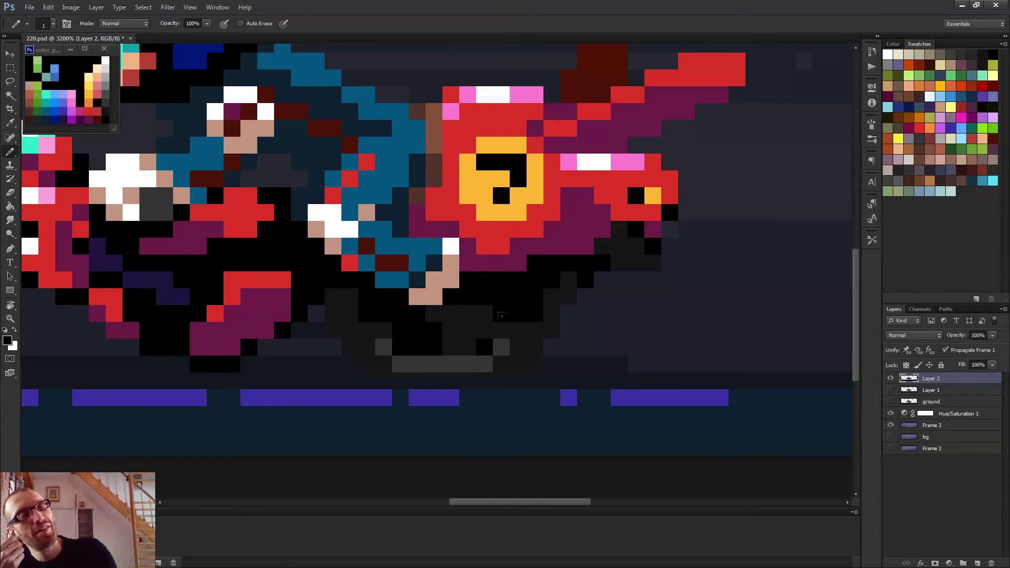
{"action": "scroll", "coordinate": [514, 329], "scroll_direction": "down", "scroll_amount": 3}
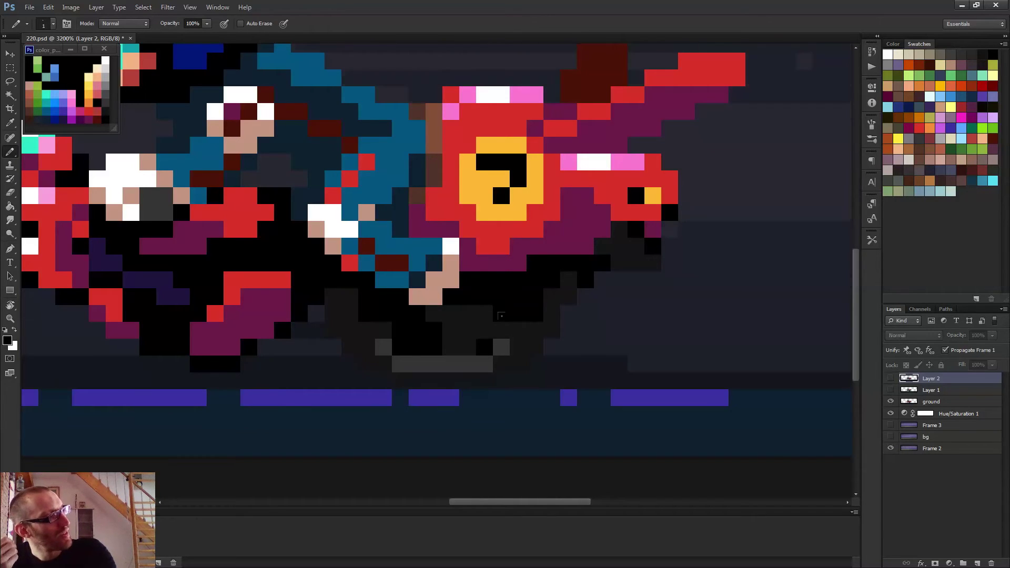
{"action": "scroll", "coordinate": [579, 324], "scroll_direction": "down", "scroll_amount": 2}
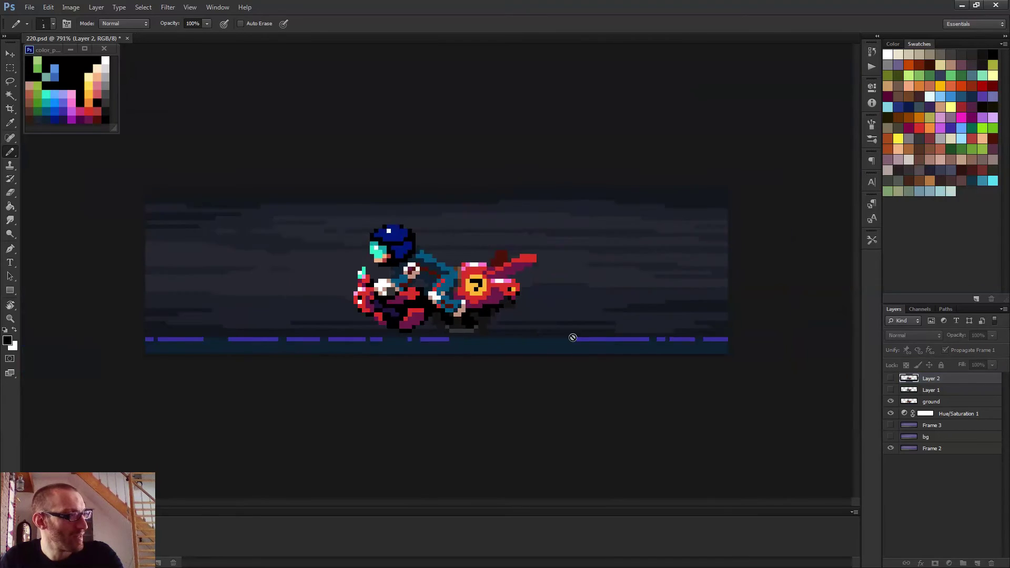
{"action": "scroll", "coordinate": [559, 347], "scroll_direction": "down", "scroll_amount": 2}
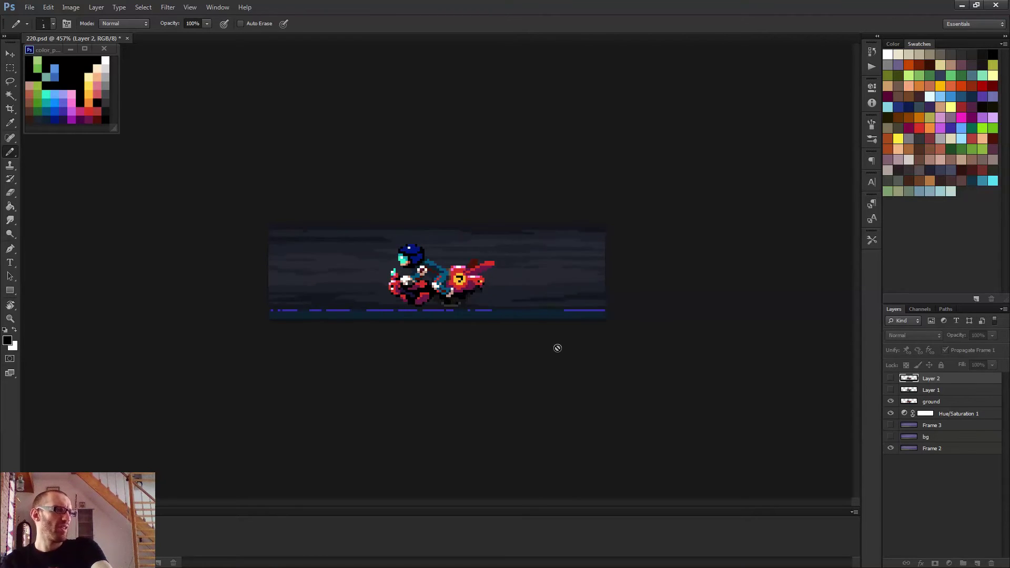
- Darken the rear end of the light grey rim highlight on the rear wheel in Layer 1 and Layer 2
{"action": "key", "text": "space"}
{"action": "scroll", "coordinate": [435, 312], "scroll_direction": "up", "scroll_amount": 6}
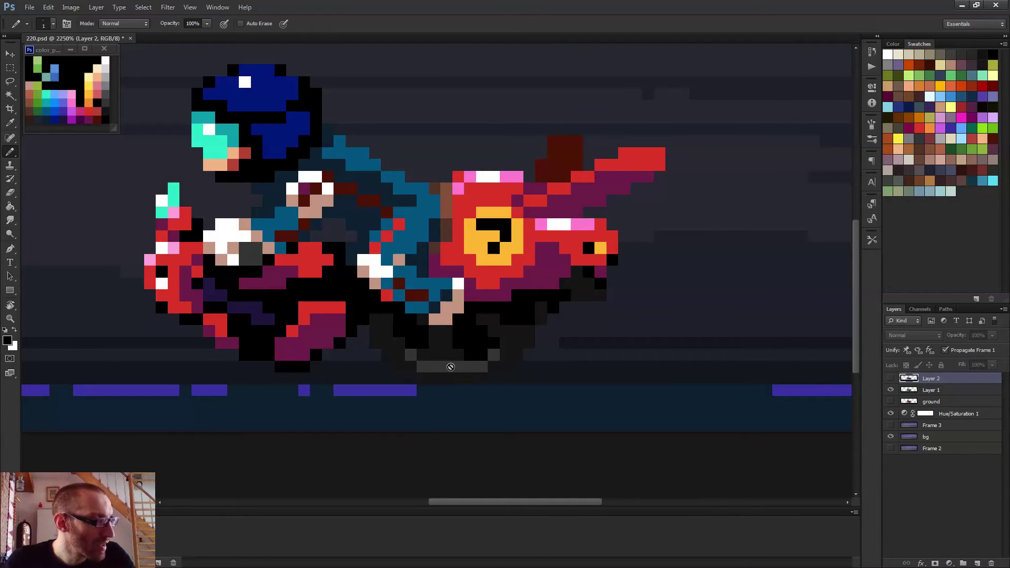
{"action": "scroll", "coordinate": [453, 361], "scroll_direction": "up", "scroll_amount": 1}
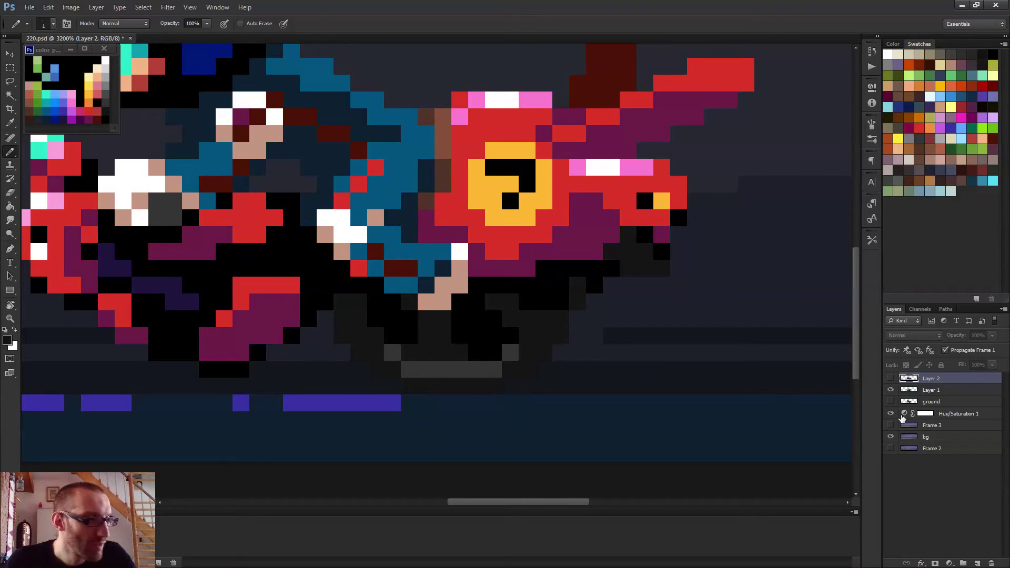
{"action": "left_click", "coordinate": [932, 391]}
{"action": "left_click_drag", "start_coordinate": [497, 338], "coordinate": [475, 356]}
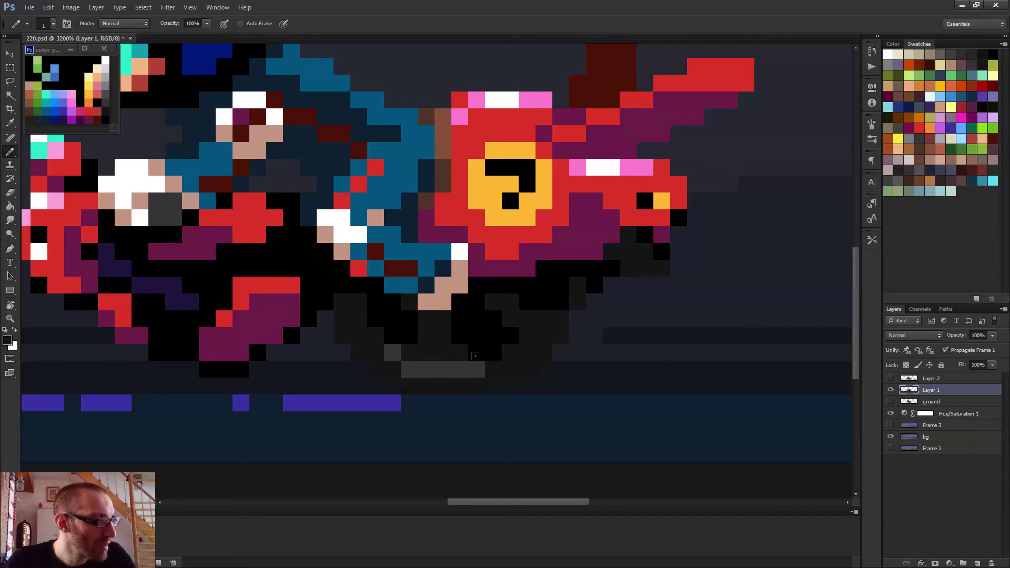
{"action": "key", "text": "Right"}
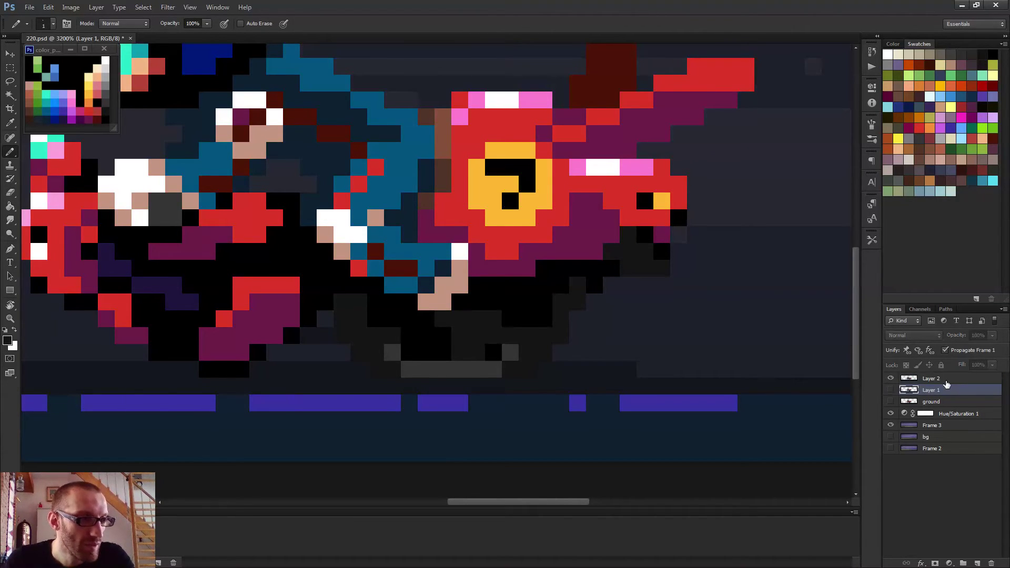
{"action": "left_click", "coordinate": [932, 379]}
- Play the animation zoomed out to check the rim highlight, and select the ground layer on its frame
{"action": "scroll", "coordinate": [605, 352], "scroll_direction": "down", "scroll_amount": 5}
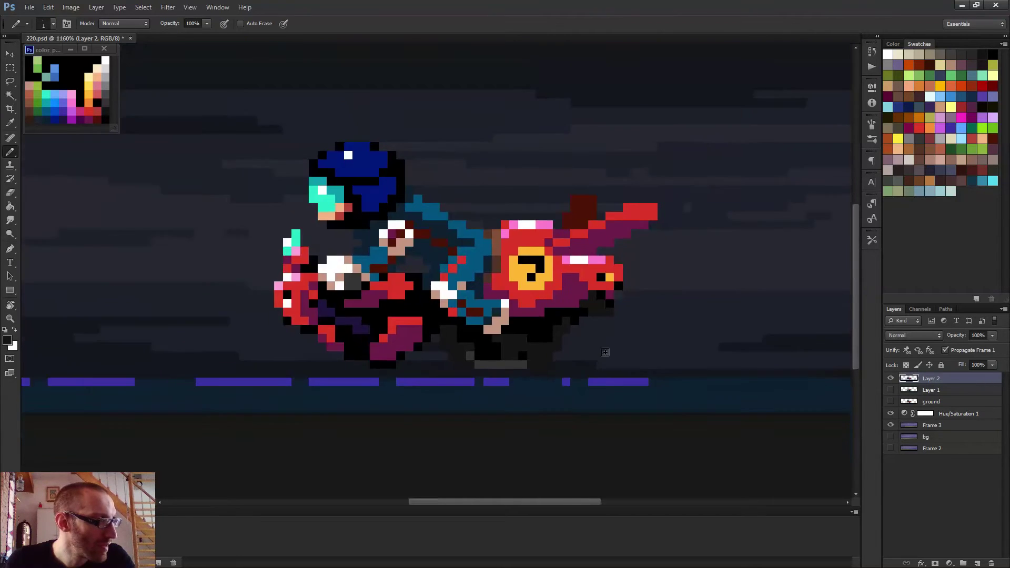
{"action": "scroll", "coordinate": [605, 352], "scroll_direction": "down", "scroll_amount": 3}
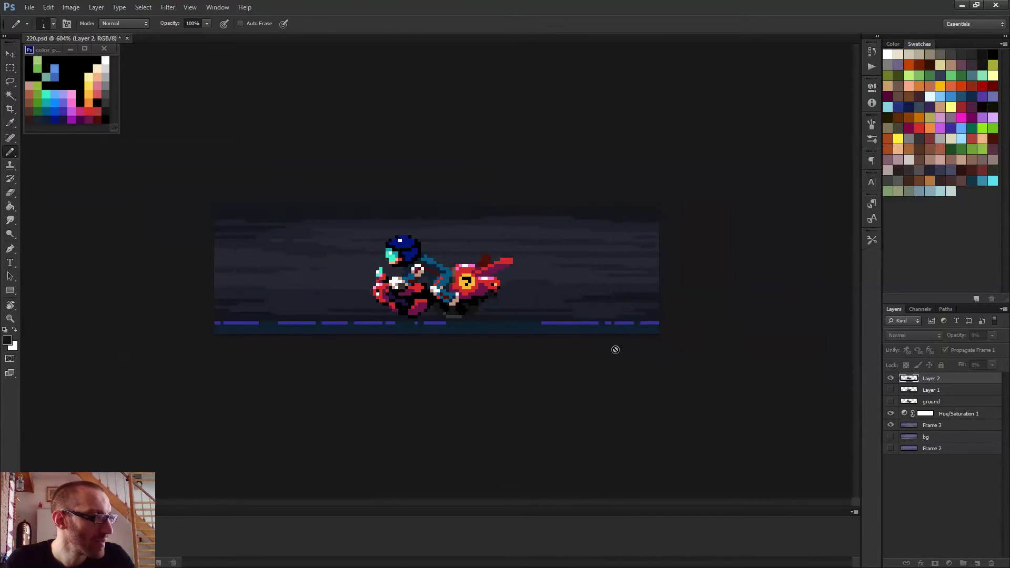
{"action": "key", "text": "space"}
{"action": "key", "text": "space"}
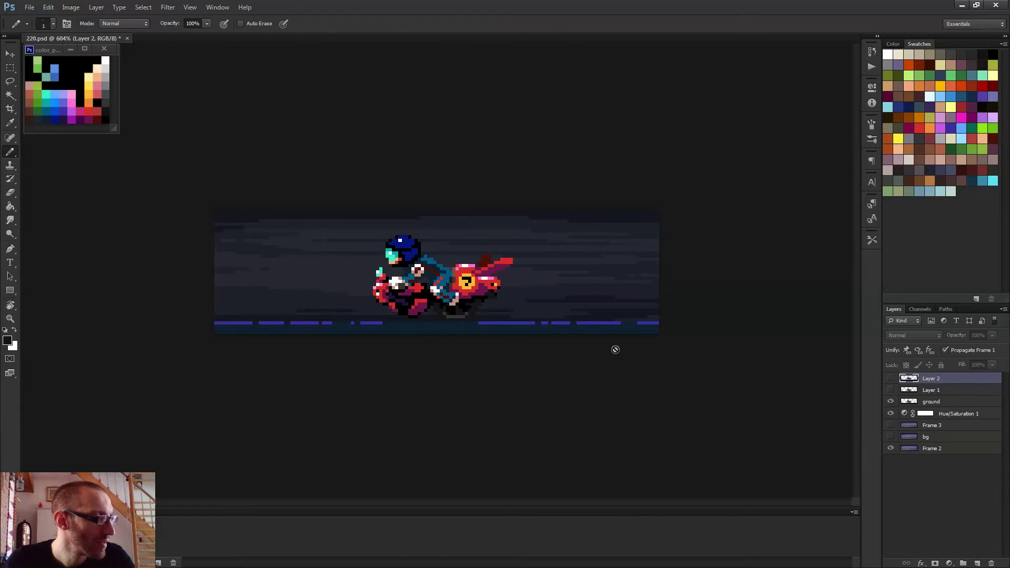
{"action": "left_click", "coordinate": [935, 402]}
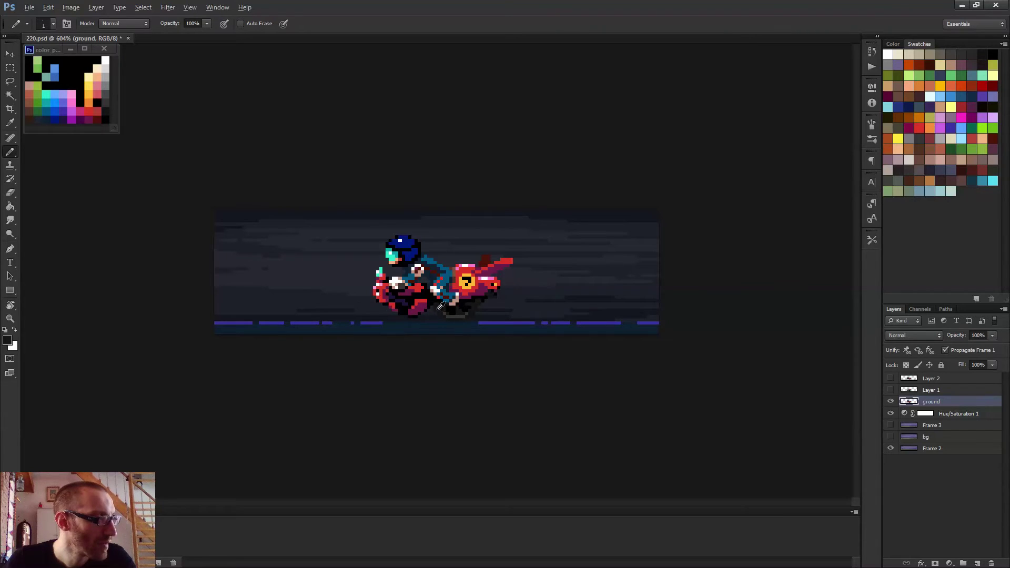
{"action": "key", "text": "space"}
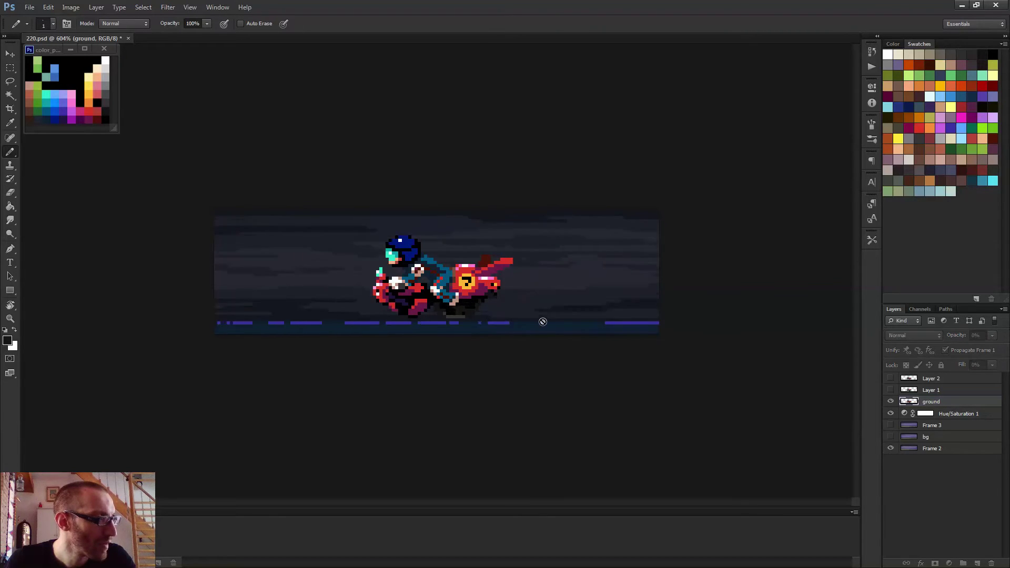
{"action": "scroll", "coordinate": [542, 321], "scroll_direction": "down", "scroll_amount": 3}
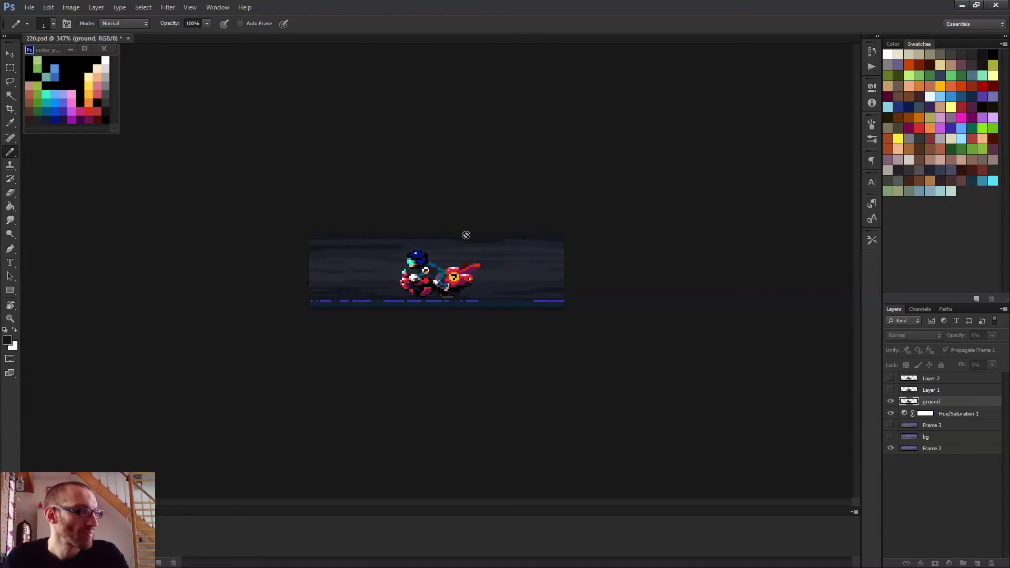
{"action": "key", "text": "space"}
{"action": "scroll", "coordinate": [447, 274], "scroll_direction": "up", "scroll_amount": 5}
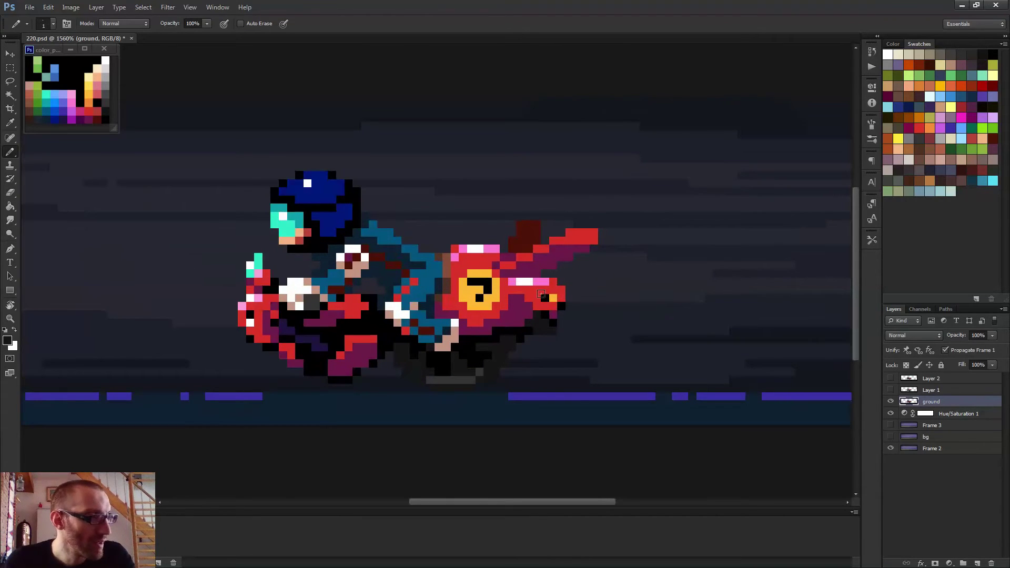
- Extend the white highlight above the motorcycle's tail light one pixel rearward on Layer 1
{"action": "key", "text": "space"}
{"action": "scroll", "coordinate": [514, 276], "scroll_direction": "up", "scroll_amount": 2}
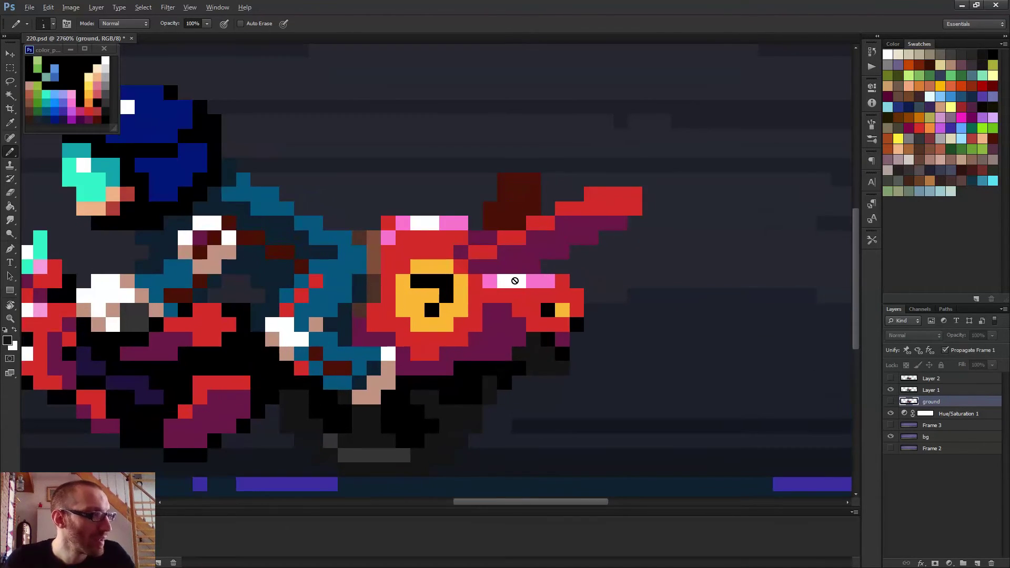
{"action": "left_click", "coordinate": [515, 281], "text": "alt"}
{"action": "left_click", "coordinate": [933, 391]}
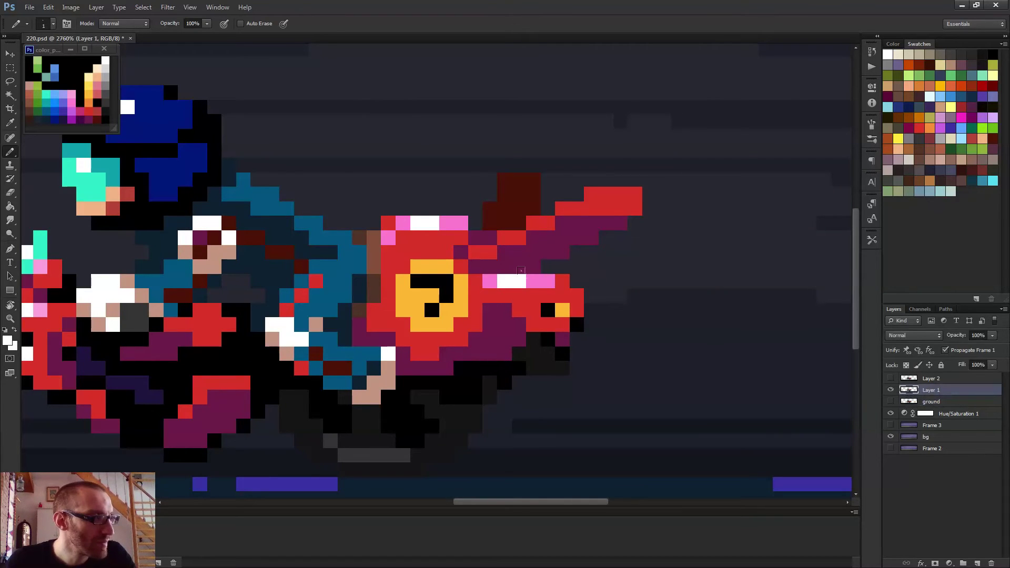
{"action": "left_click", "coordinate": [527, 278]}
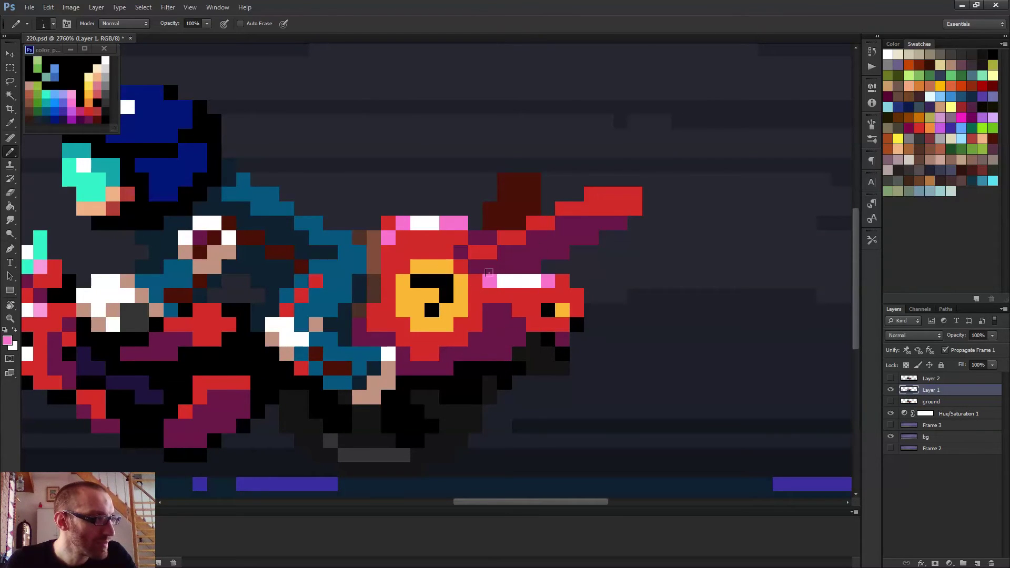
- Shift the white highlight above the tail light one pixel rearward on Layer 2, with pink in front, and preview the animation
{"action": "key", "text": "Right"}
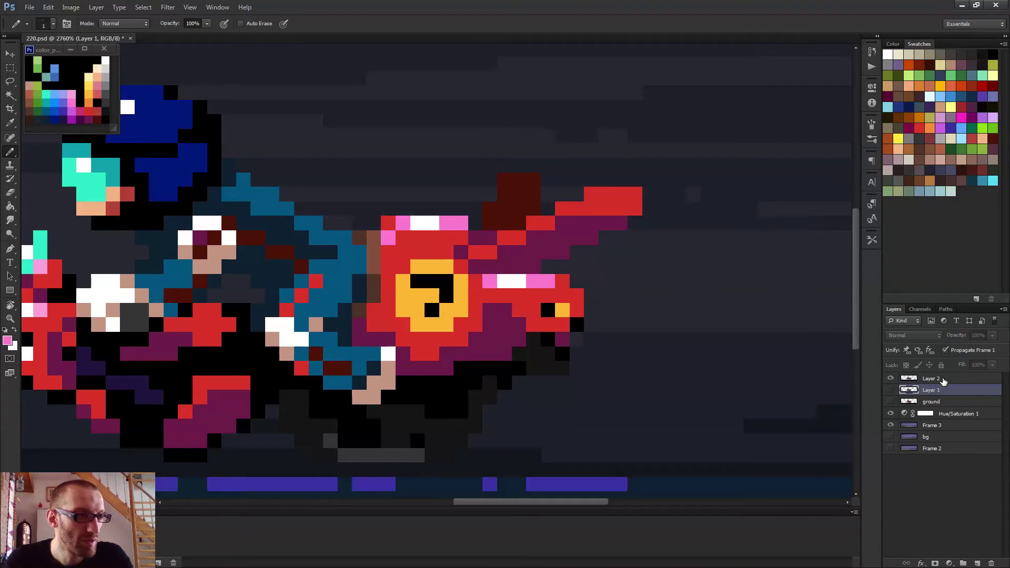
{"action": "left_click", "coordinate": [944, 379]}
{"action": "left_click", "coordinate": [499, 280], "text": "alt"}
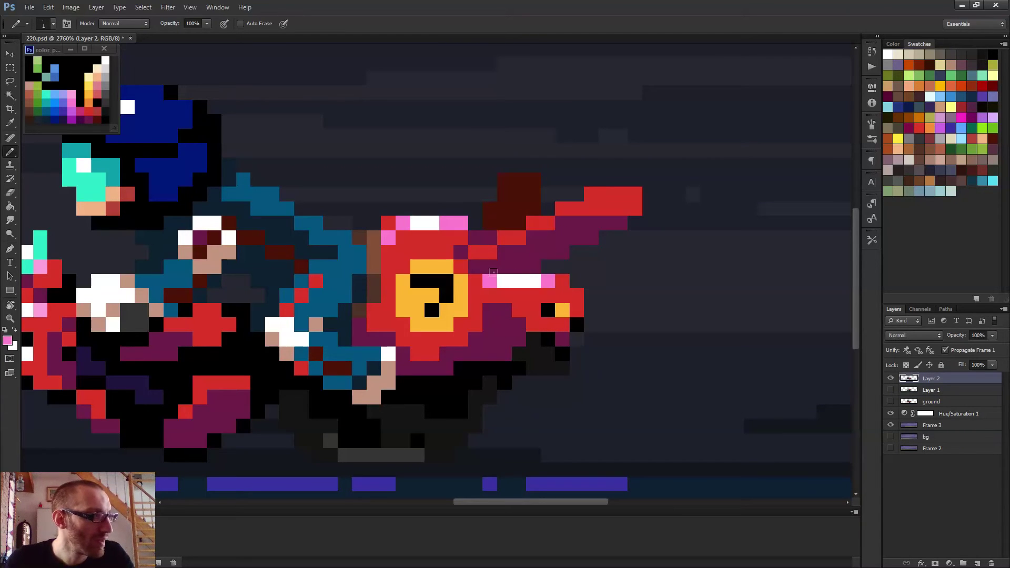
{"action": "scroll", "coordinate": [499, 280], "scroll_direction": "down", "scroll_amount": 4}
{"action": "scroll", "coordinate": [591, 260], "scroll_direction": "down", "scroll_amount": 2}
{"action": "key", "text": "space"}
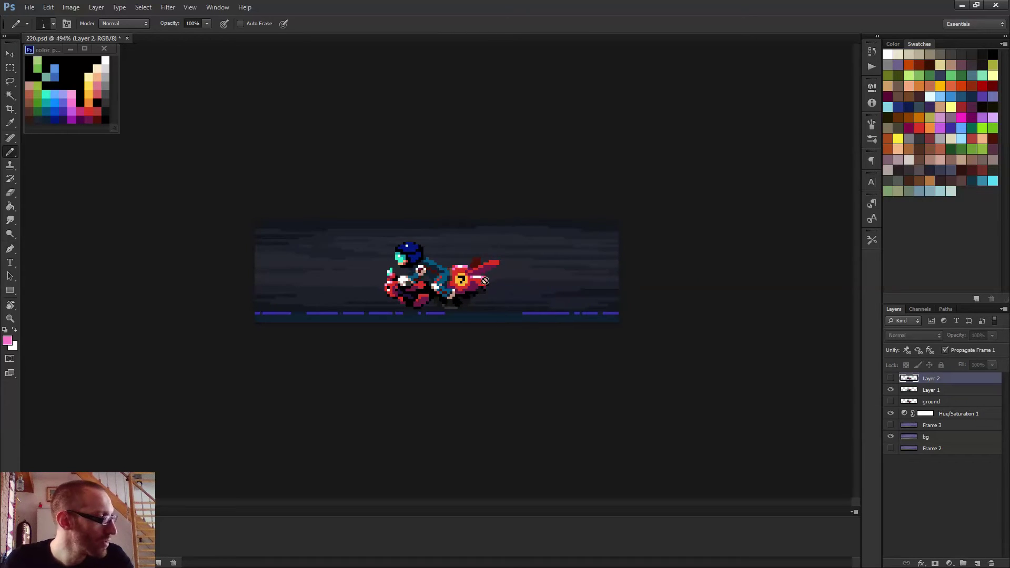
- Extend the white highlight above the yellow number circle one pixel rearward on Layer 1
{"action": "scroll", "coordinate": [453, 271], "scroll_direction": "up", "scroll_amount": 5}
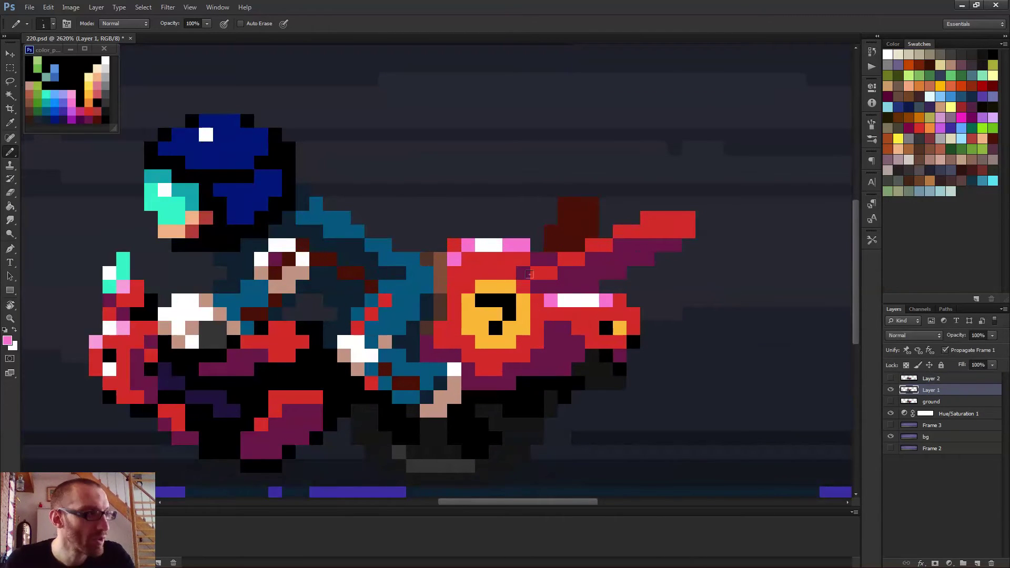
{"action": "left_click", "coordinate": [500, 247], "text": "alt"}
{"action": "left_click", "coordinate": [508, 245]}
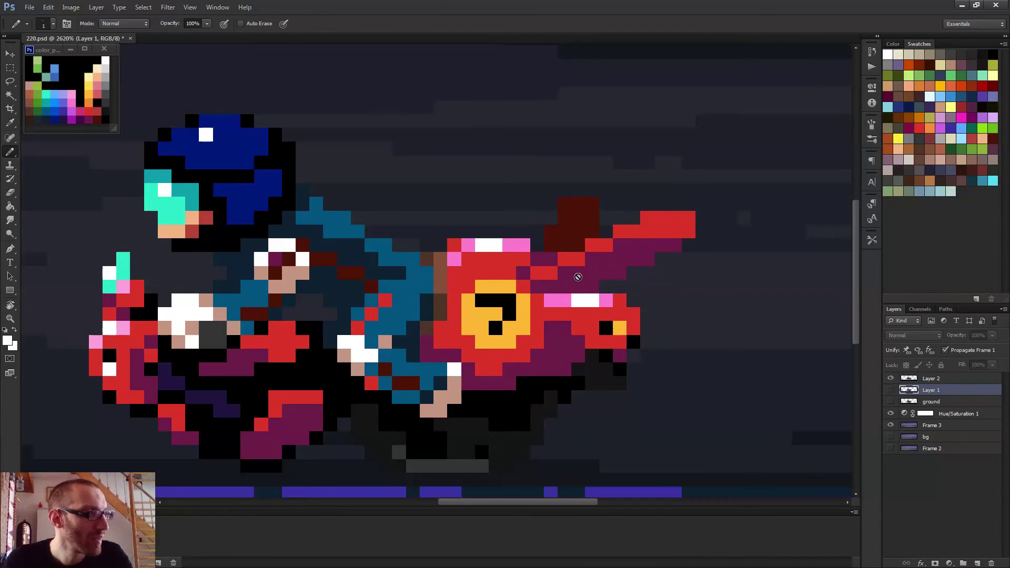
- Shift the white highlight above the yellow number circle one pixel rearward on Layer 2, with pink in front
{"action": "left_click", "coordinate": [930, 380]}
{"action": "left_click", "coordinate": [508, 245]}
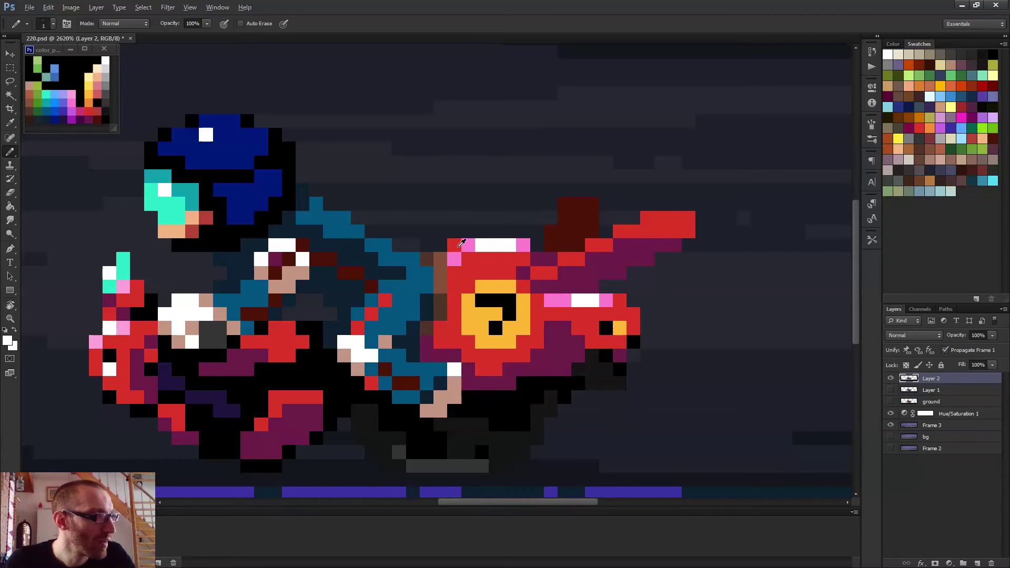
{"action": "left_click", "coordinate": [467, 245], "text": "alt"}
{"action": "left_click", "coordinate": [480, 245]}
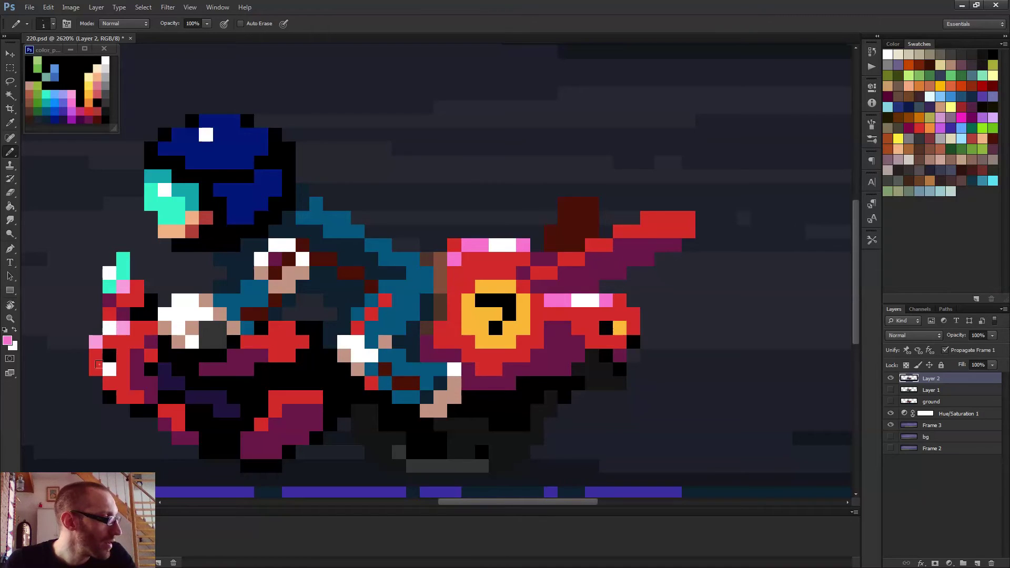
- Extend the white highlight on the rider's helmet one pixel rearward on Layer 1
{"action": "left_click_drag", "start_coordinate": [132, 349], "coordinate": [288, 314]}
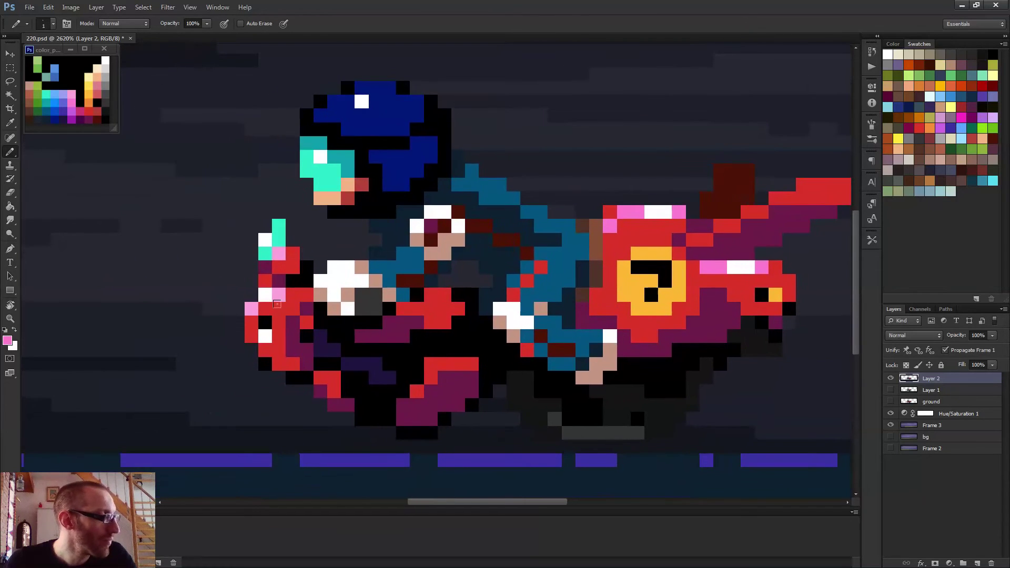
{"action": "left_click", "coordinate": [364, 98], "text": "alt"}
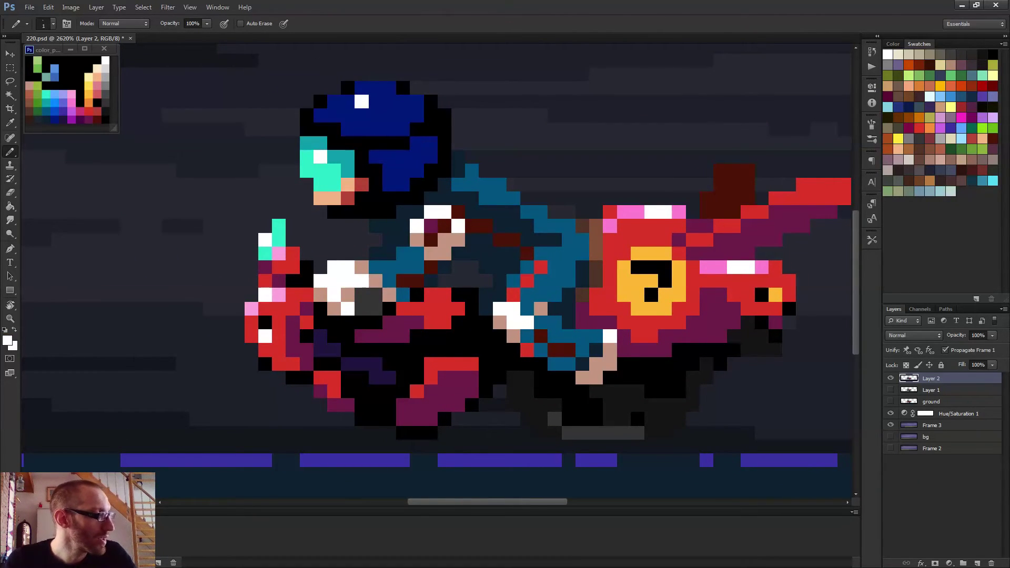
{"action": "key", "text": "space"}
{"action": "left_click", "coordinate": [941, 390]}
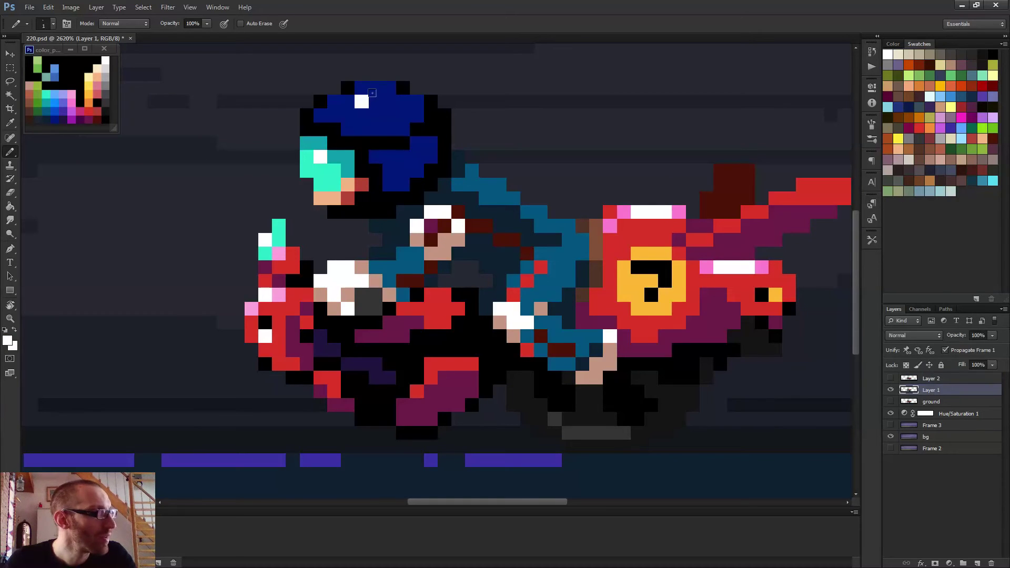
{"action": "left_click", "coordinate": [373, 101]}
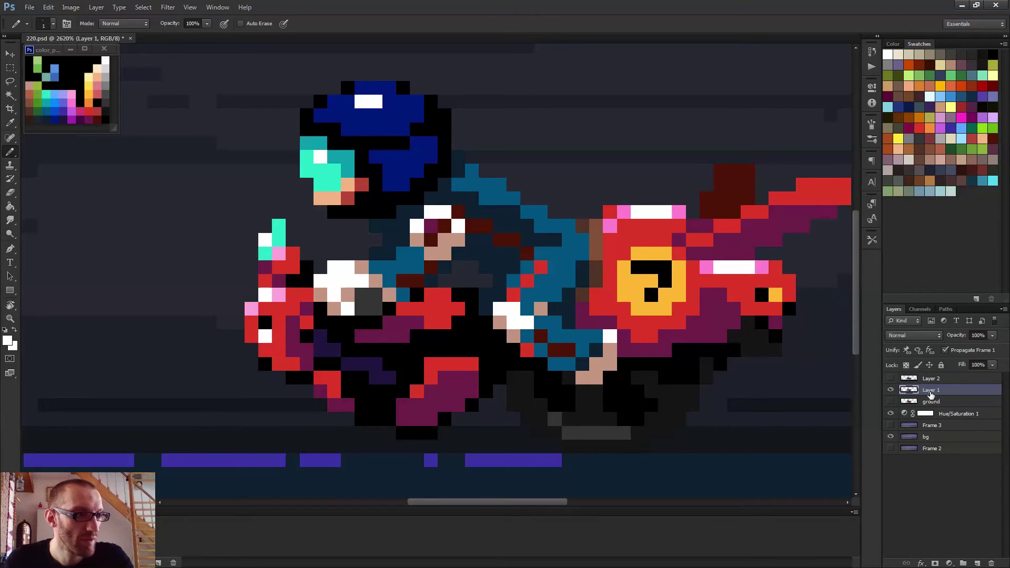
- Shift the helmet's white highlight one pixel rearward on Layer 2, with blue in front, and preview the animation
{"action": "left_click", "coordinate": [932, 379]}
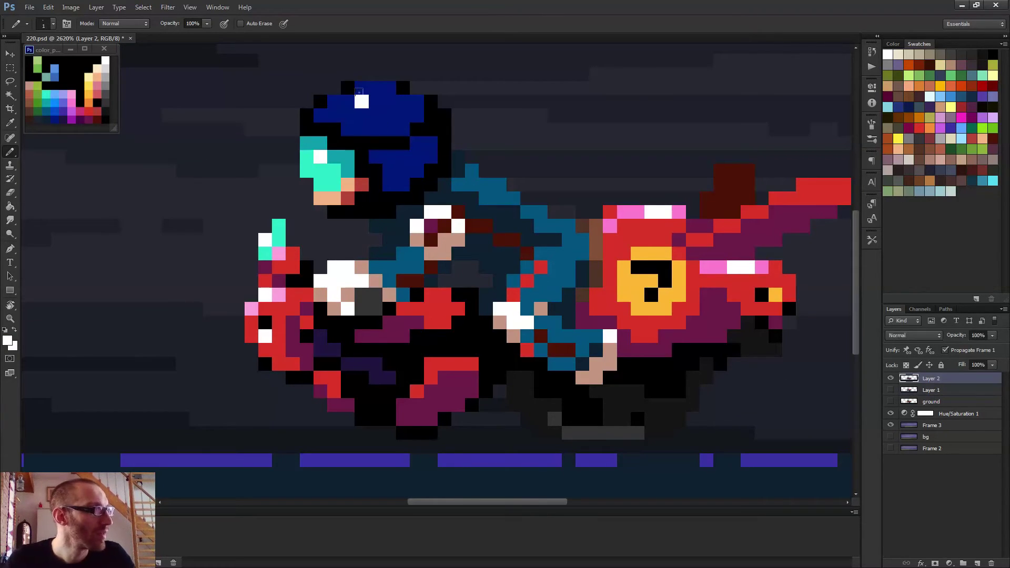
{"action": "left_click", "coordinate": [368, 106], "text": "alt"}
{"action": "scroll", "coordinate": [397, 263], "scroll_direction": "down", "scroll_amount": 5}
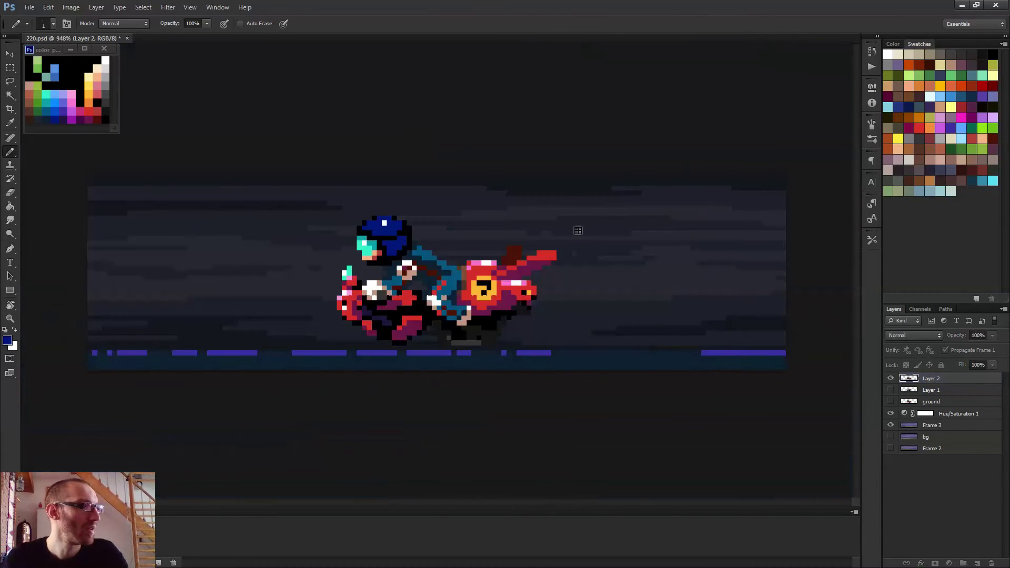
{"action": "scroll", "coordinate": [576, 231], "scroll_direction": "down", "scroll_amount": 3}
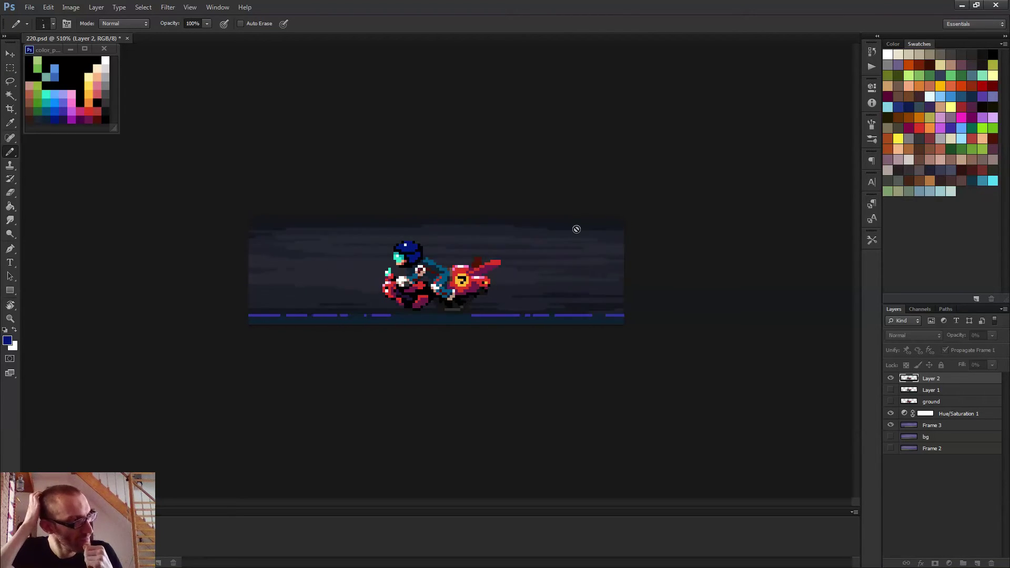
{"action": "key", "text": "space"}
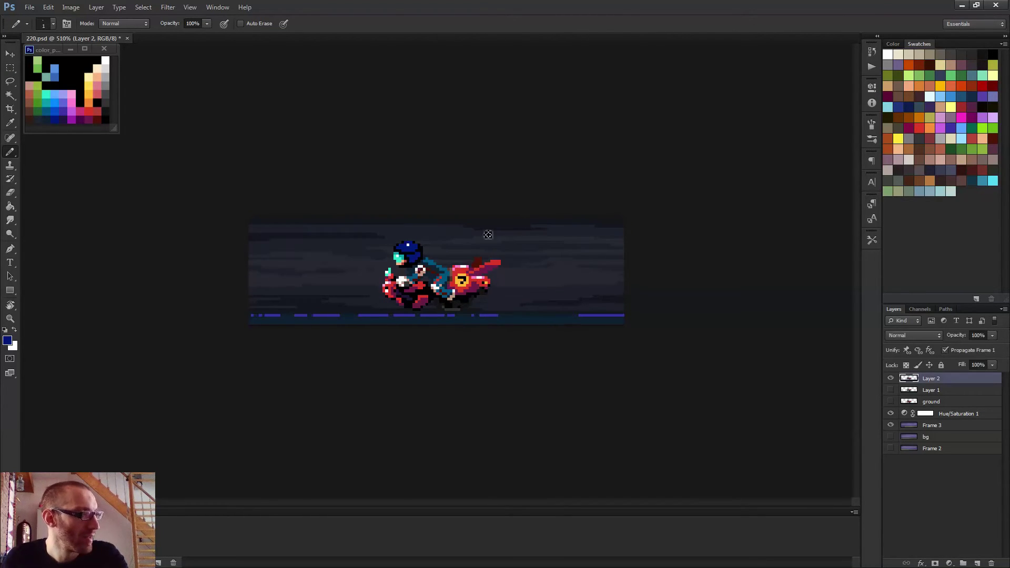
{"action": "key", "text": "space"}
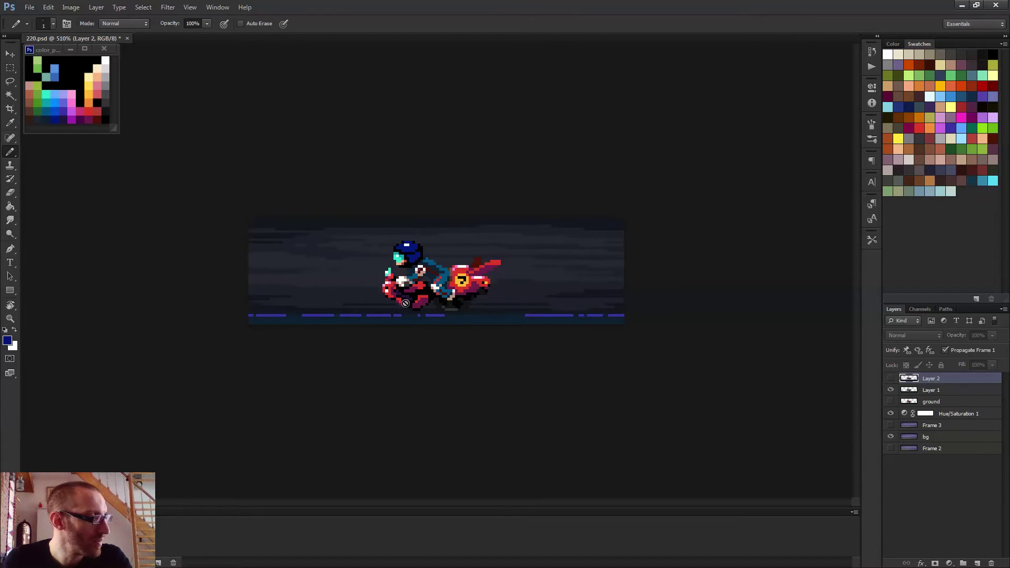
- Recolour the white pixel on the motorcycle's windshield pink on Layer 1 and preview the animation
{"action": "key", "text": "ctrl+plus"}
{"action": "scroll", "coordinate": [395, 303], "scroll_direction": "up", "scroll_amount": 5}
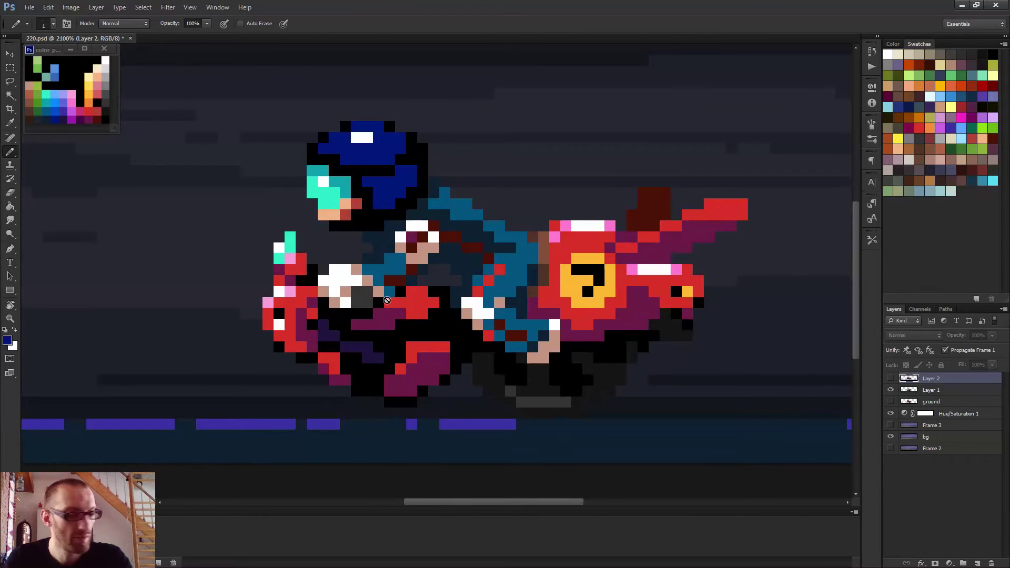
{"action": "scroll", "coordinate": [388, 299], "scroll_direction": "up", "scroll_amount": 3}
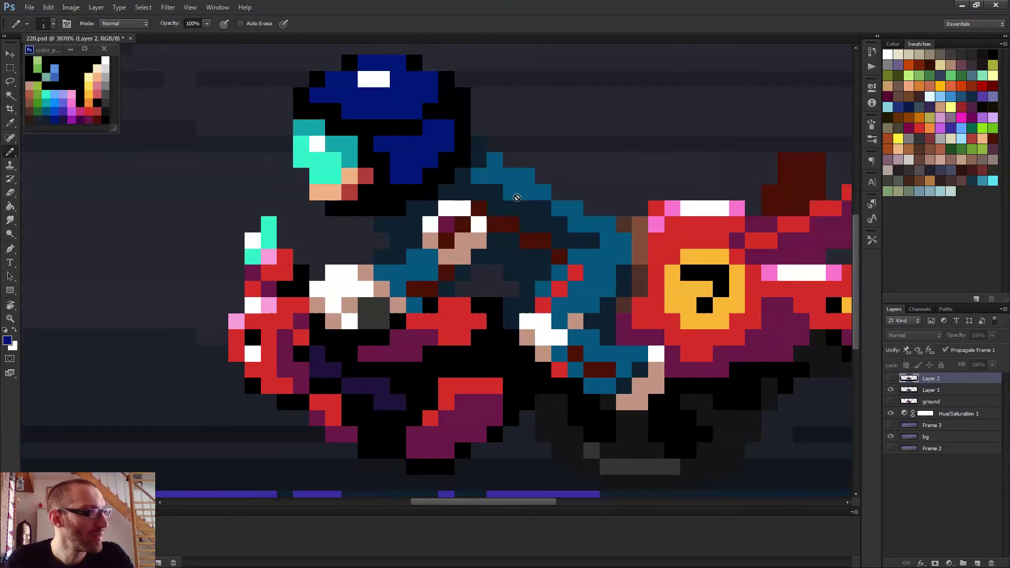
{"action": "left_click", "coordinate": [929, 391]}
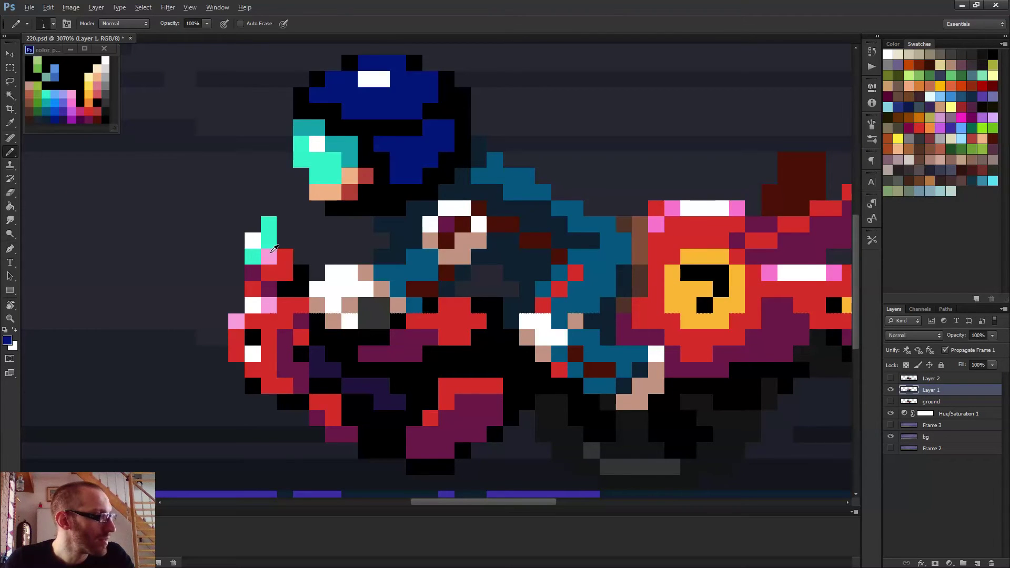
{"action": "left_click", "coordinate": [272, 251], "text": "alt"}
{"action": "left_click", "coordinate": [253, 240]}
{"action": "scroll", "coordinate": [355, 248], "scroll_direction": "down", "scroll_amount": 5}
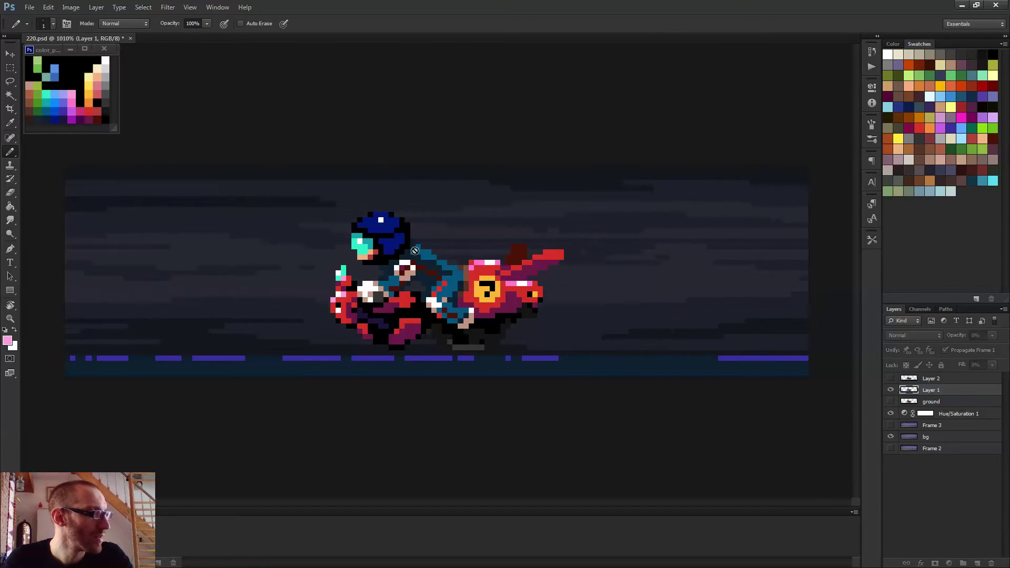
{"action": "scroll", "coordinate": [415, 251], "scroll_direction": "down", "scroll_amount": 2}
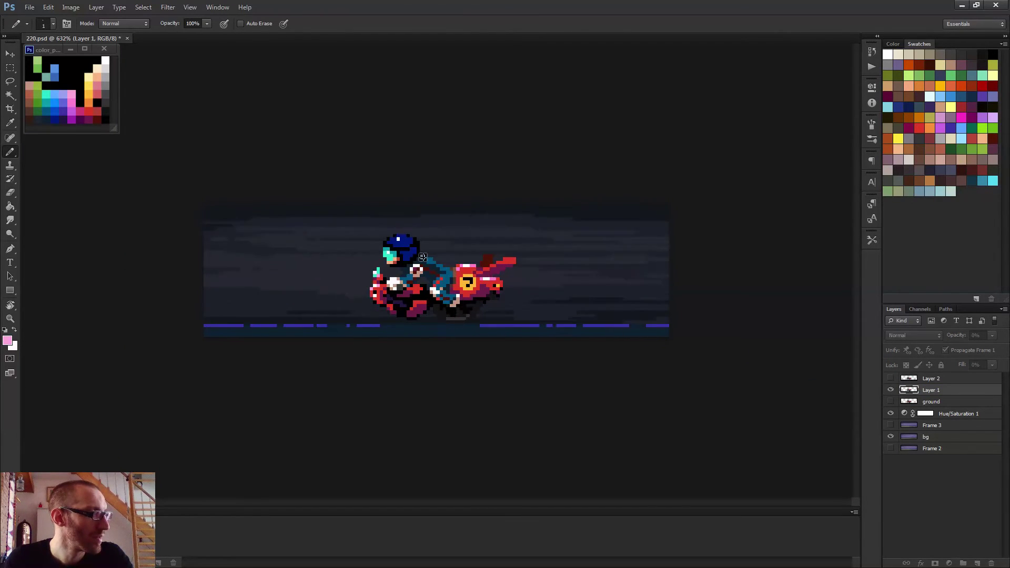
{"action": "scroll", "coordinate": [350, 308], "scroll_direction": "up", "scroll_amount": 3}
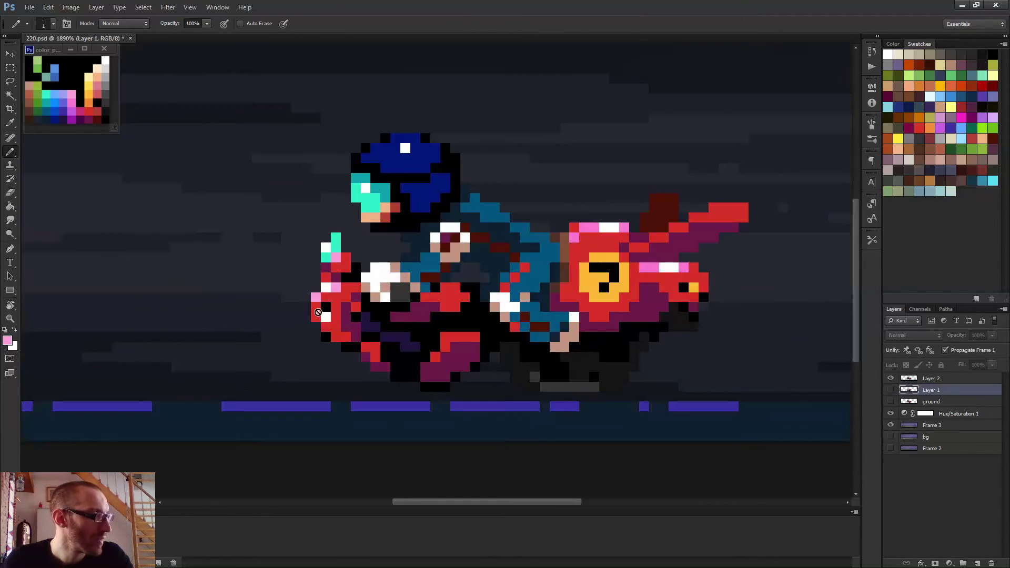
{"action": "scroll", "coordinate": [318, 312], "scroll_direction": "up", "scroll_amount": 2}
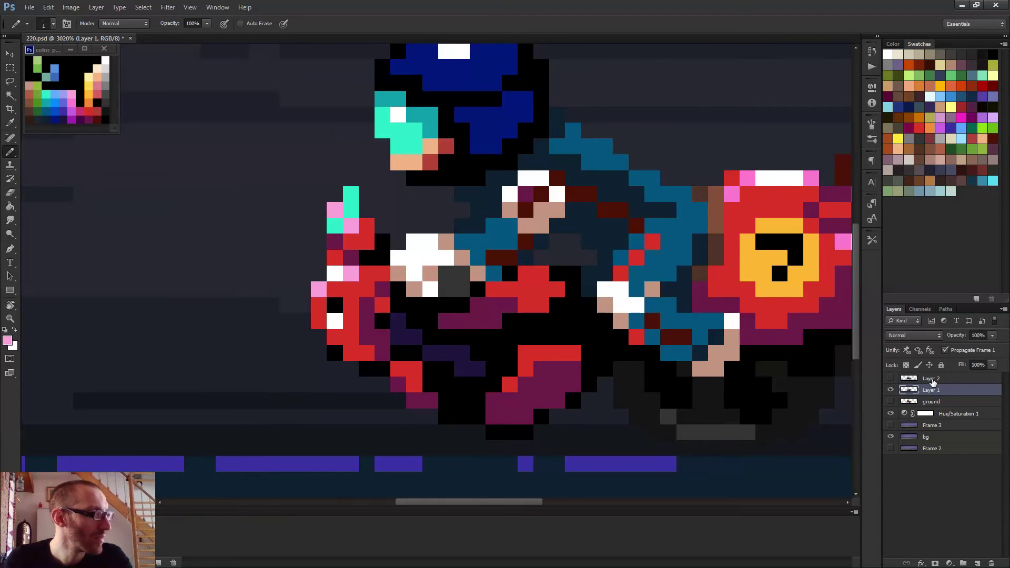
- Recolour the white pixels on the rider's visor and the lower front fairing pink on Layer 2, and preview the animation
{"action": "left_click", "coordinate": [931, 378]}
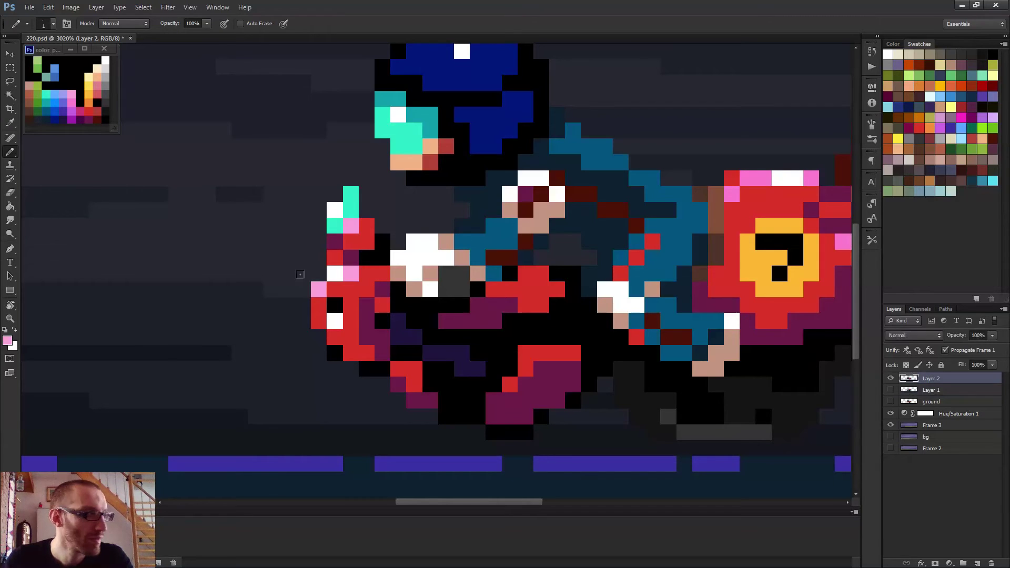
{"action": "scroll", "coordinate": [532, 279], "scroll_direction": "down", "scroll_amount": 5}
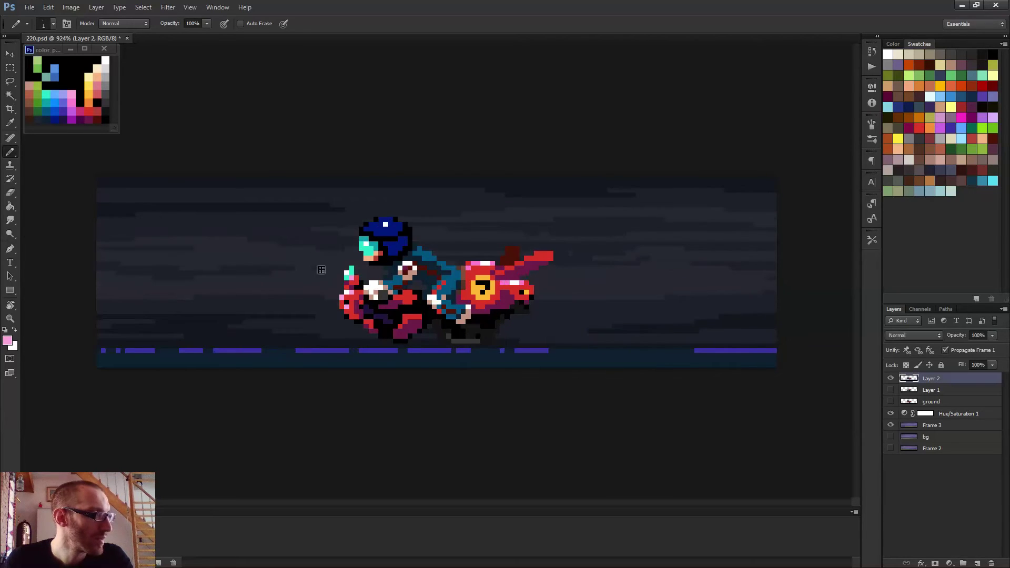
{"action": "scroll", "coordinate": [340, 211], "scroll_direction": "up", "scroll_amount": 5}
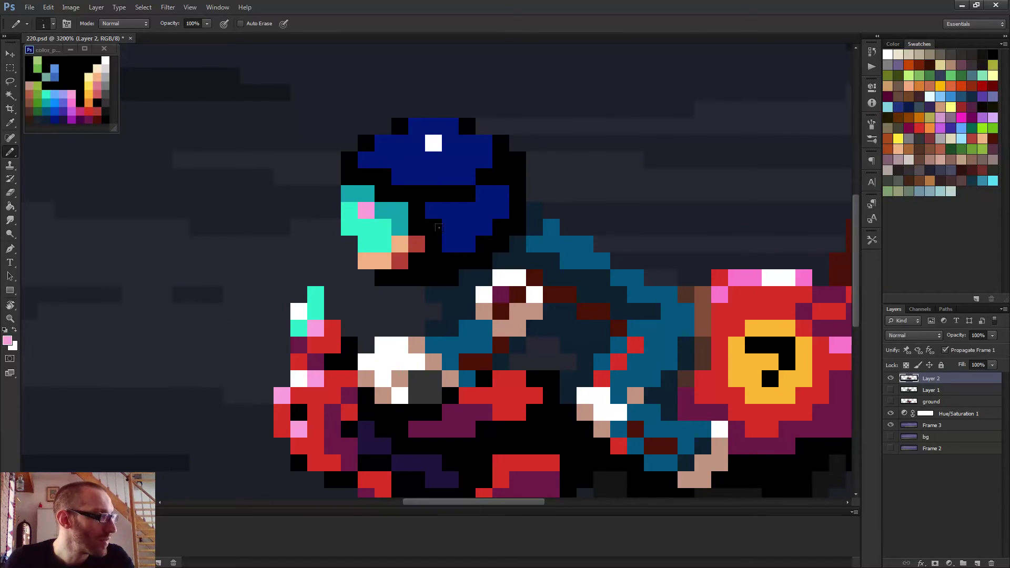
{"action": "scroll", "coordinate": [352, 202], "scroll_direction": "down", "scroll_amount": 4}
{"action": "scroll", "coordinate": [492, 251], "scroll_direction": "down", "scroll_amount": 3}
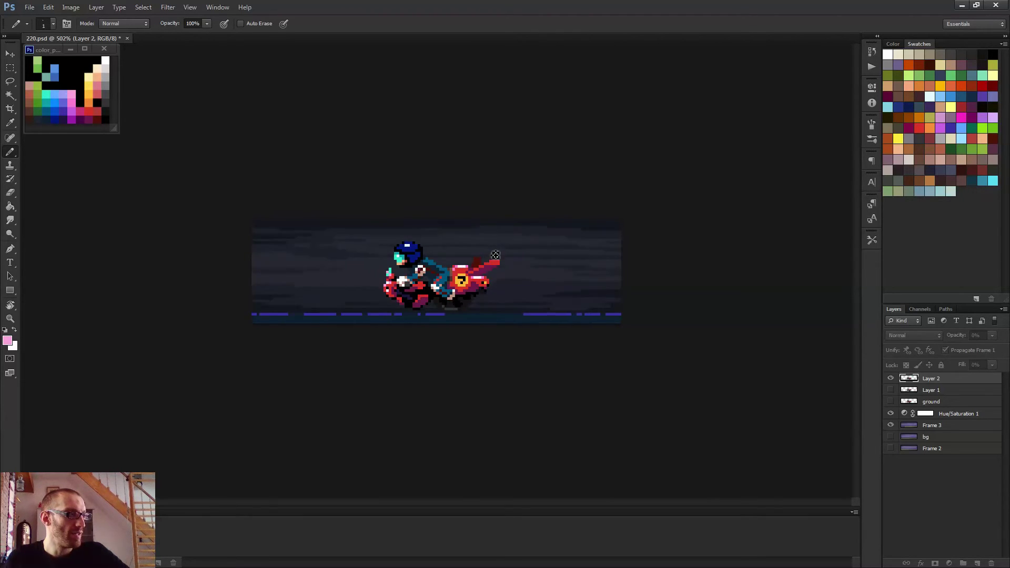
{"action": "scroll", "coordinate": [495, 255], "scroll_direction": "down", "scroll_amount": 2}
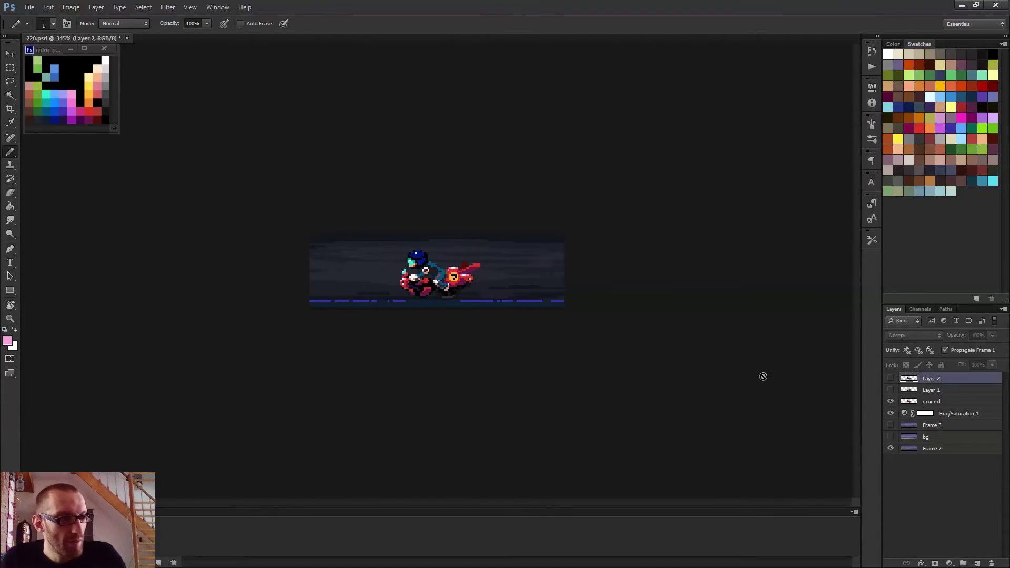
- Draw a long white horizontal streak across the motorcycle on the ground layer and advance to the Layer 1 frame
{"action": "left_click", "coordinate": [936, 392]}
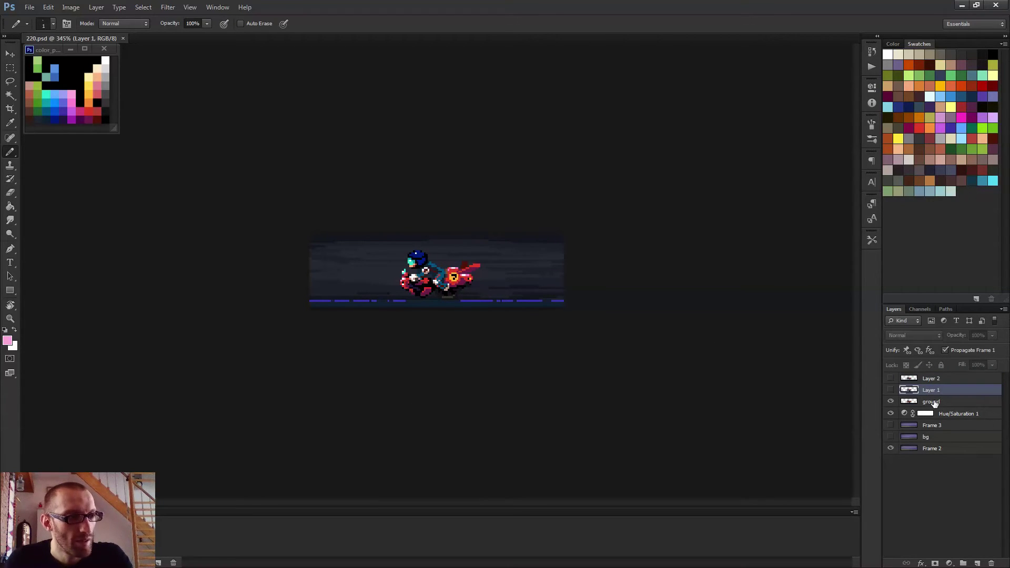
{"action": "left_click", "coordinate": [934, 402]}
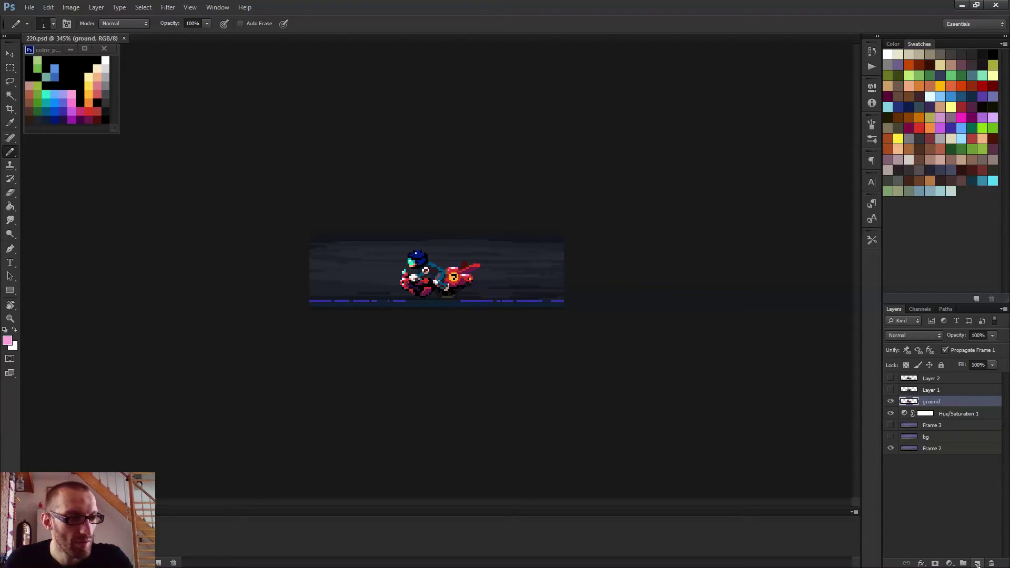
{"action": "scroll", "coordinate": [650, 251], "scroll_direction": "up", "scroll_amount": 5}
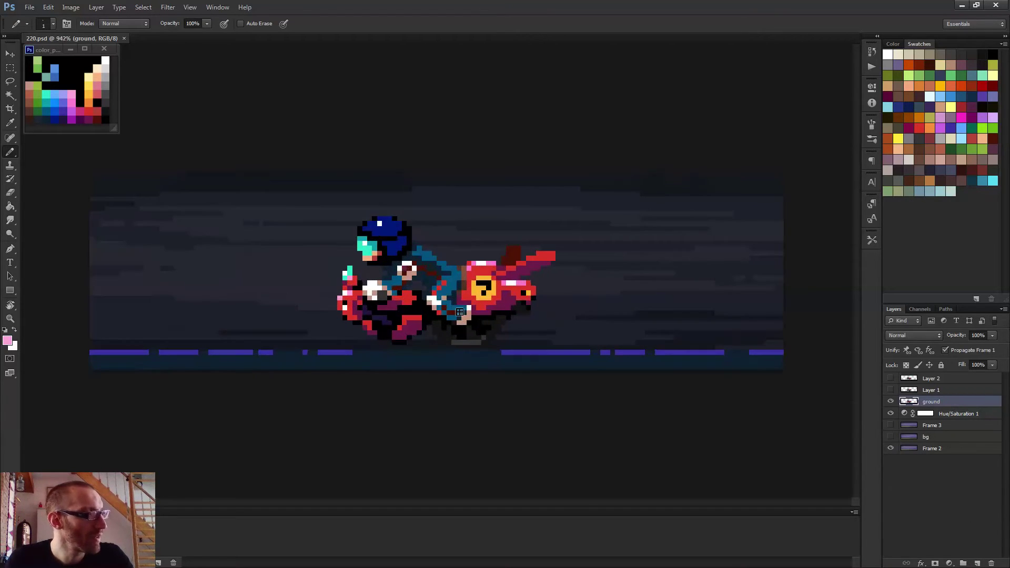
{"action": "left_click", "coordinate": [345, 293], "text": "alt"}
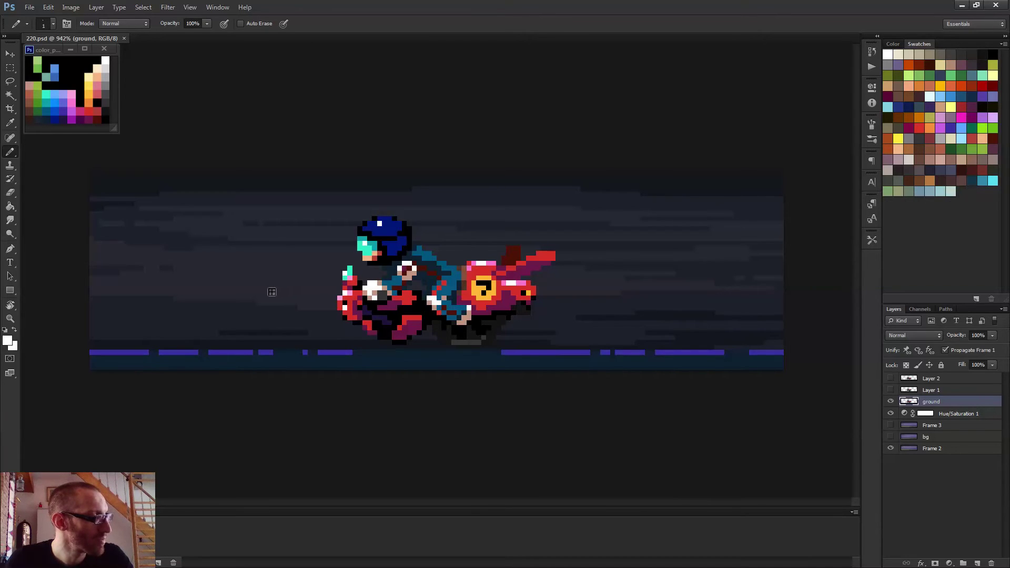
{"action": "left_click_drag", "start_coordinate": [205, 279], "coordinate": [603, 266]}
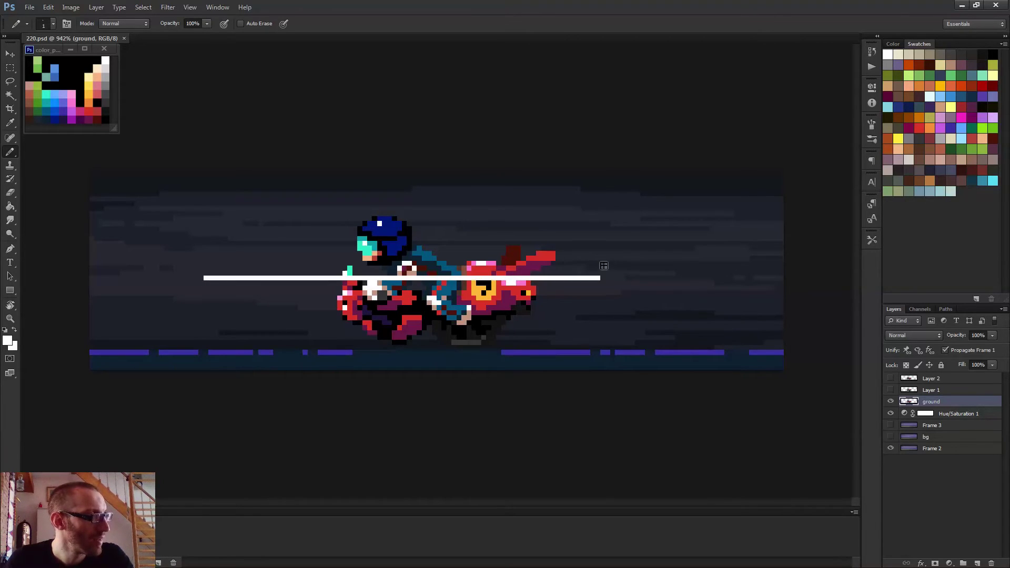
{"action": "key", "text": "Right"}
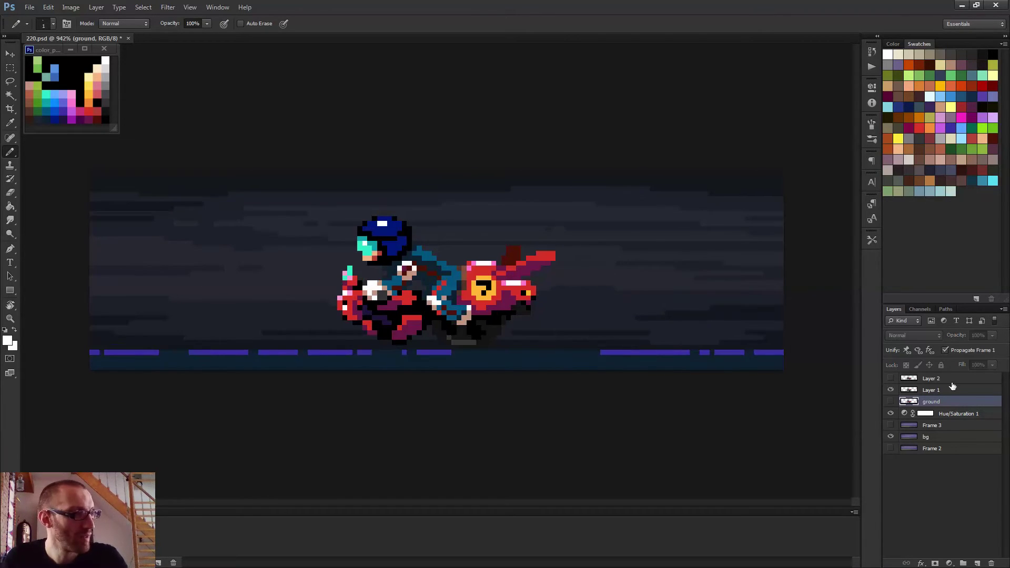
- Try out a broken white streak behind the motorcycle on Layer 1 and play through the frames
{"action": "left_click", "coordinate": [942, 395]}
{"action": "left_click_drag", "start_coordinate": [560, 283], "coordinate": [764, 283]}
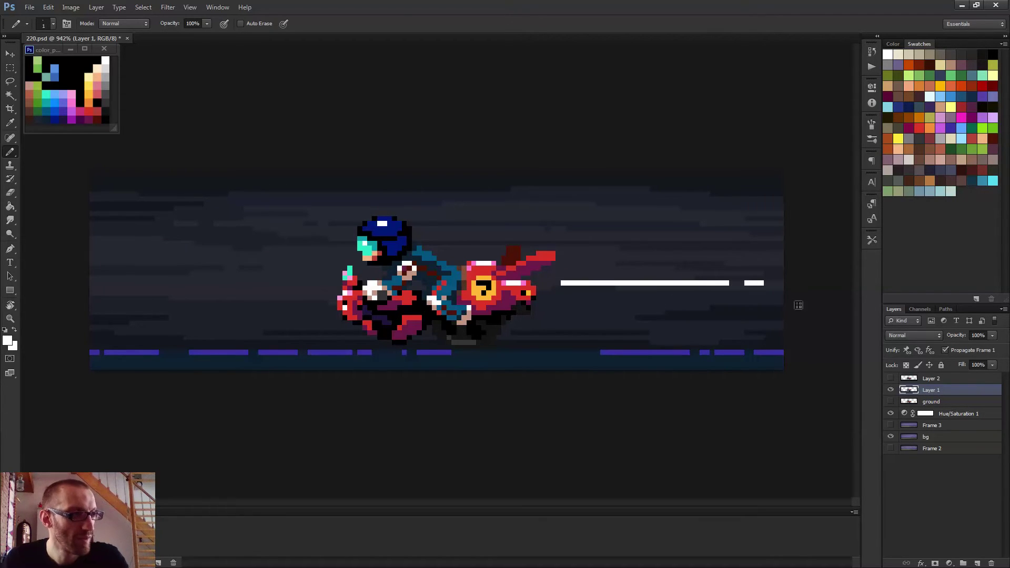
{"action": "key", "text": "ctrl+z"}
{"action": "left_click", "coordinate": [546, 284]}
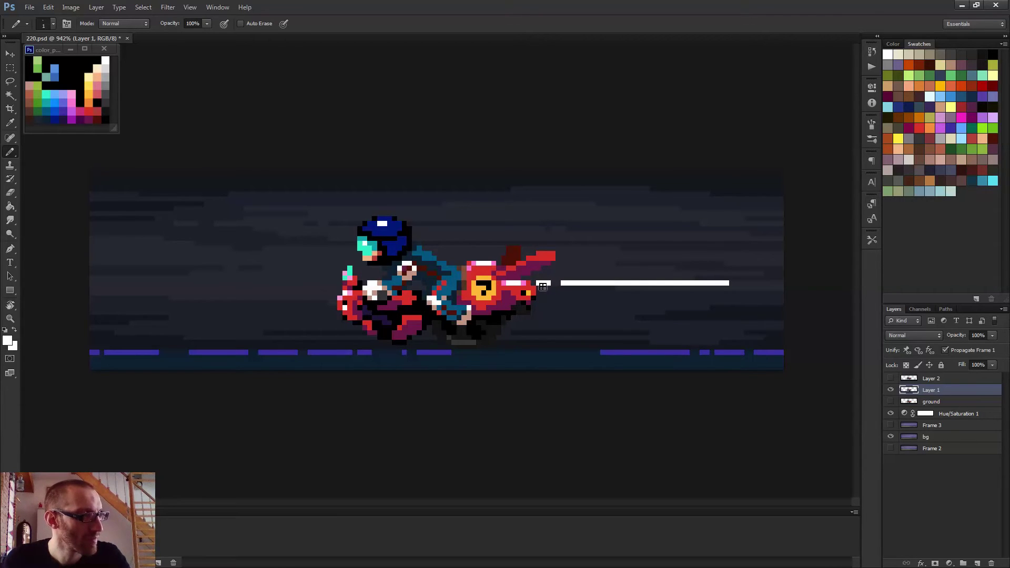
{"action": "key", "text": "space"}
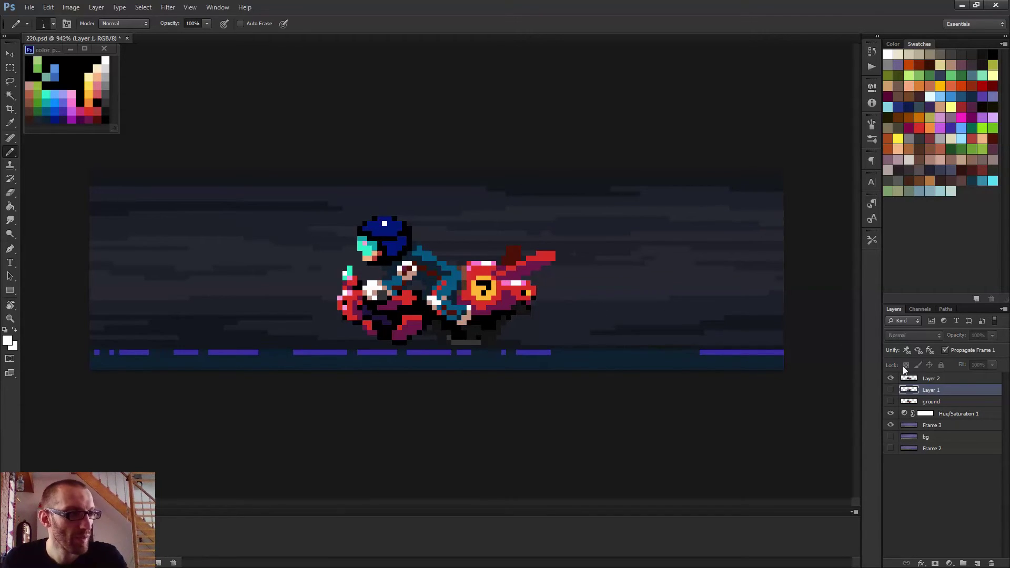
{"action": "left_click", "coordinate": [927, 378]}
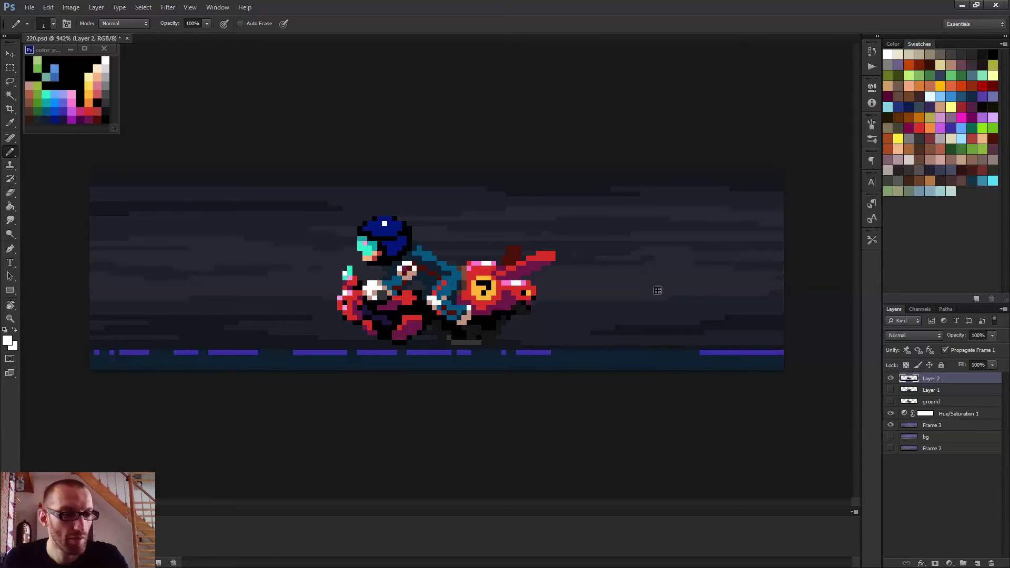
{"action": "key", "text": "space"}
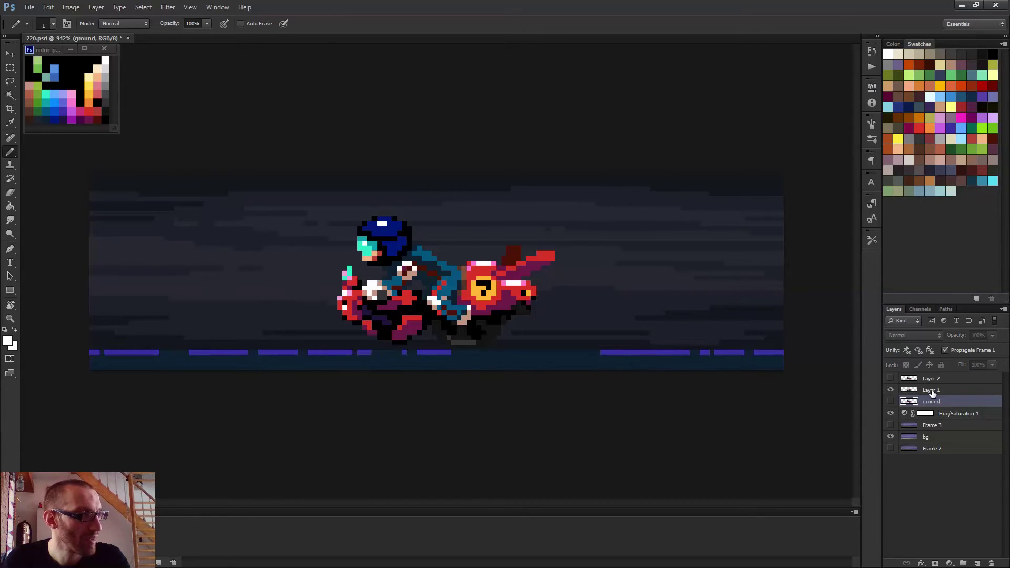
- Try out a broken white horizontal streak behind the motorcycle on Layer 1
{"action": "left_click", "coordinate": [931, 390]}
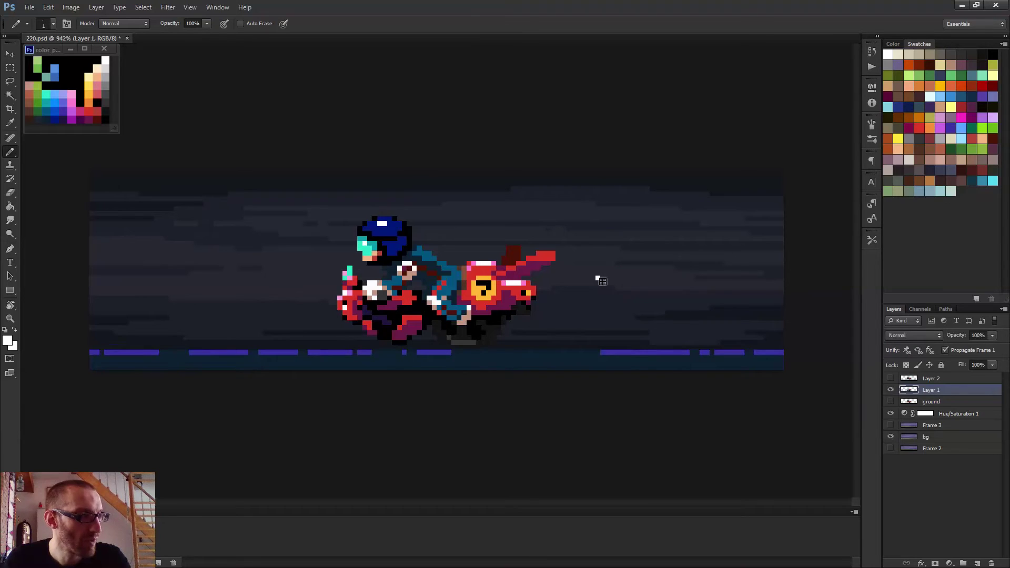
{"action": "left_click_drag", "start_coordinate": [600, 279], "coordinate": [734, 289]}
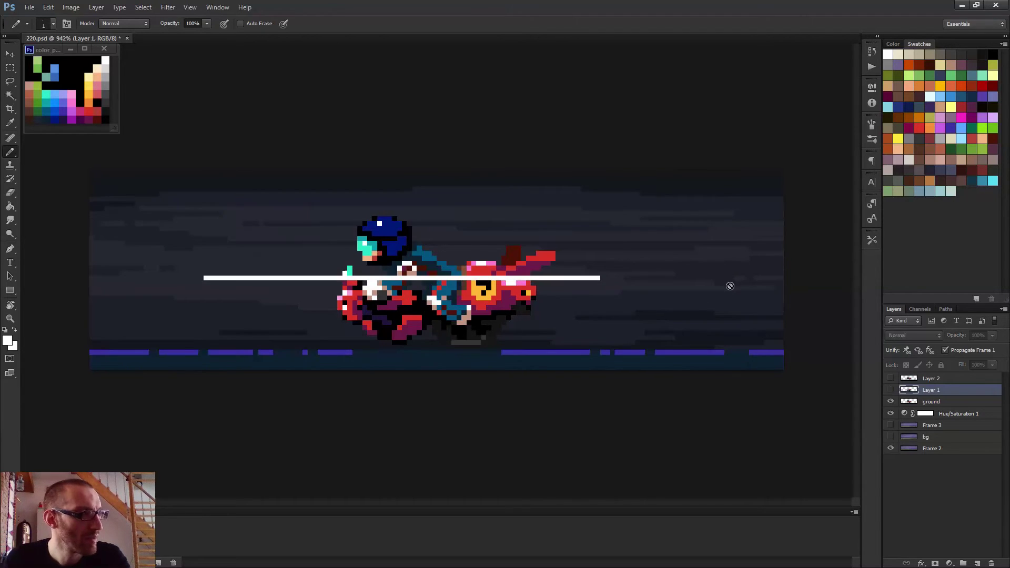
{"action": "left_click_drag", "start_coordinate": [580, 281], "coordinate": [570, 281]}
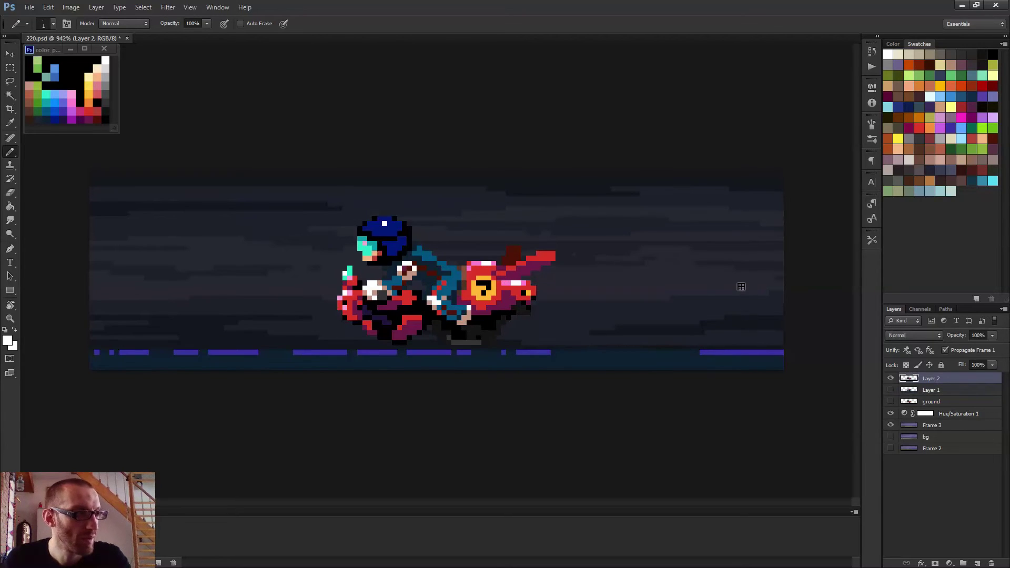
- Try out a white horizontal streak well behind the motorcycle on Layer 2, erasing parts of it
{"action": "left_click_drag", "start_coordinate": [676, 278], "coordinate": [764, 277]}
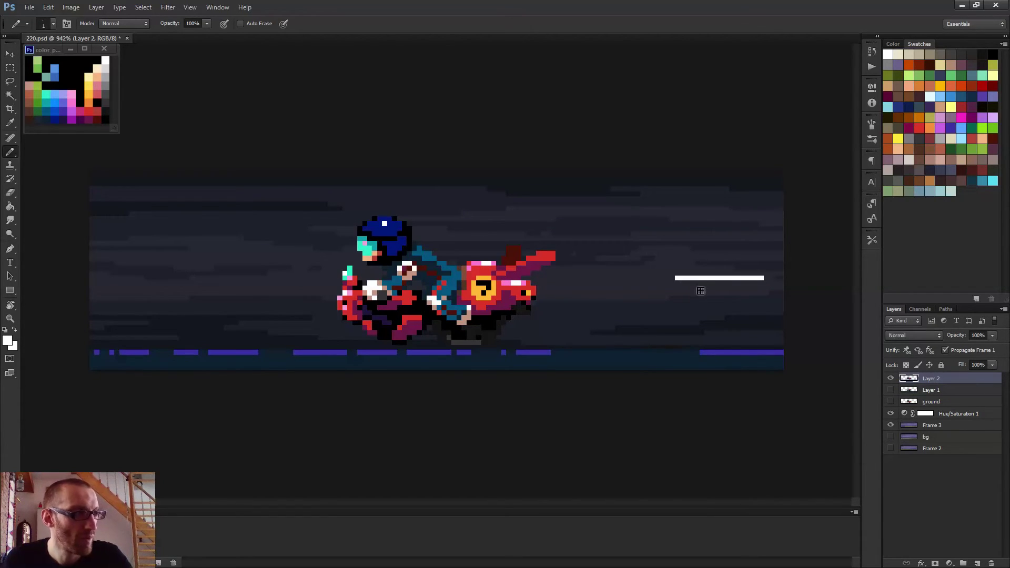
{"action": "key", "text": "e"}
{"action": "left_click_drag", "start_coordinate": [681, 283], "coordinate": [798, 283]}
{"action": "left_click", "coordinate": [722, 278]}
{"action": "key", "text": "b"}
- Play the animation to judge the white streaks, and undo the streaks on all frames
{"action": "scroll", "coordinate": [798, 283], "scroll_direction": "down", "scroll_amount": 6}
{"action": "key", "text": "space"}
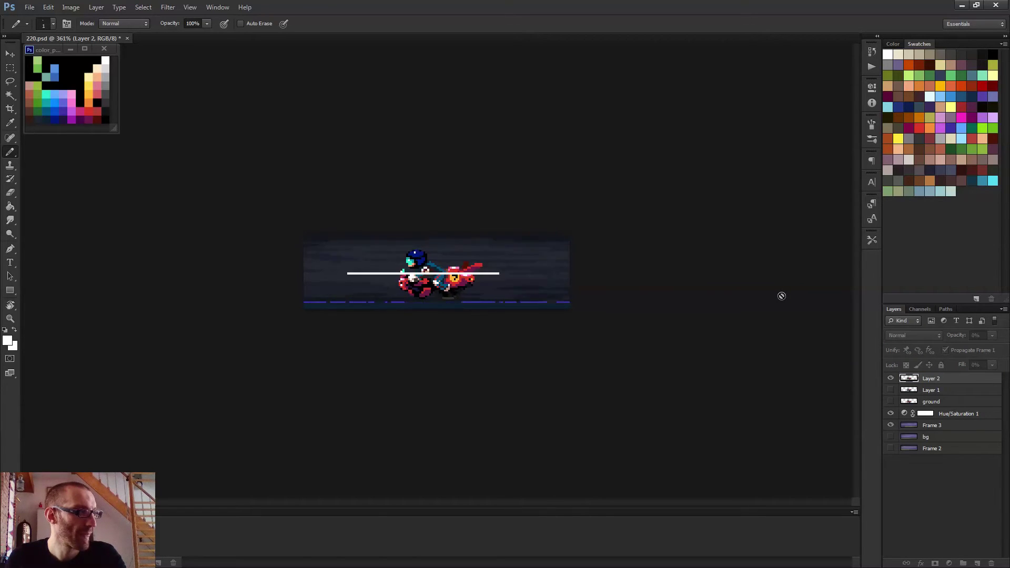
{"action": "scroll", "coordinate": [784, 299], "scroll_direction": "down", "scroll_amount": 1}
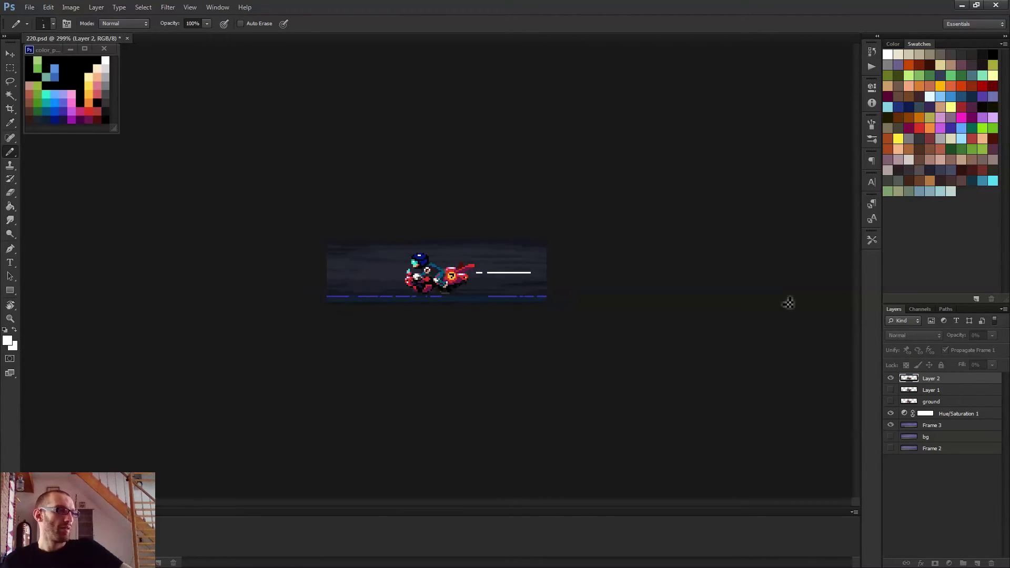
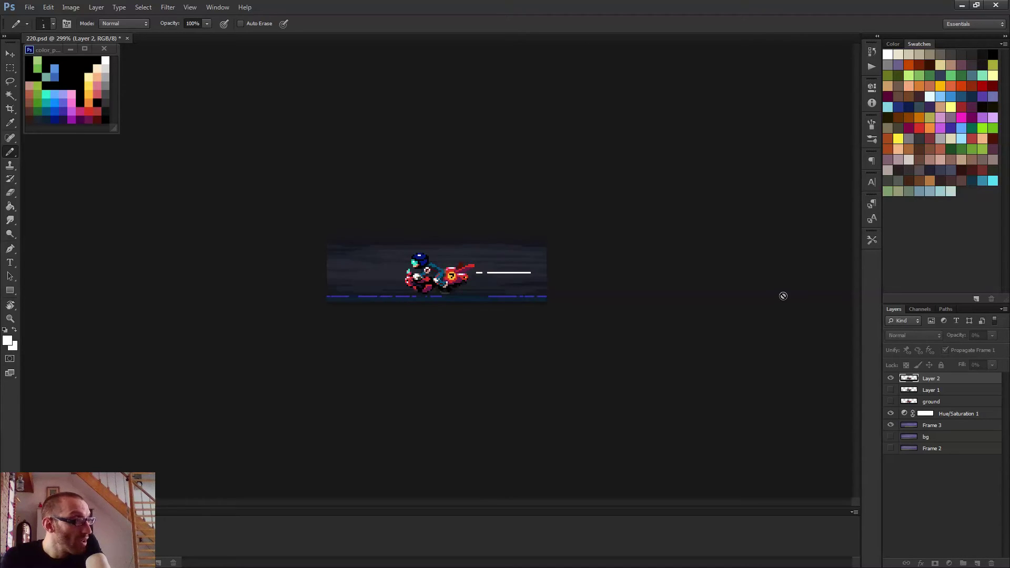
{"action": "key", "text": "space"}
{"action": "key", "text": "space"}
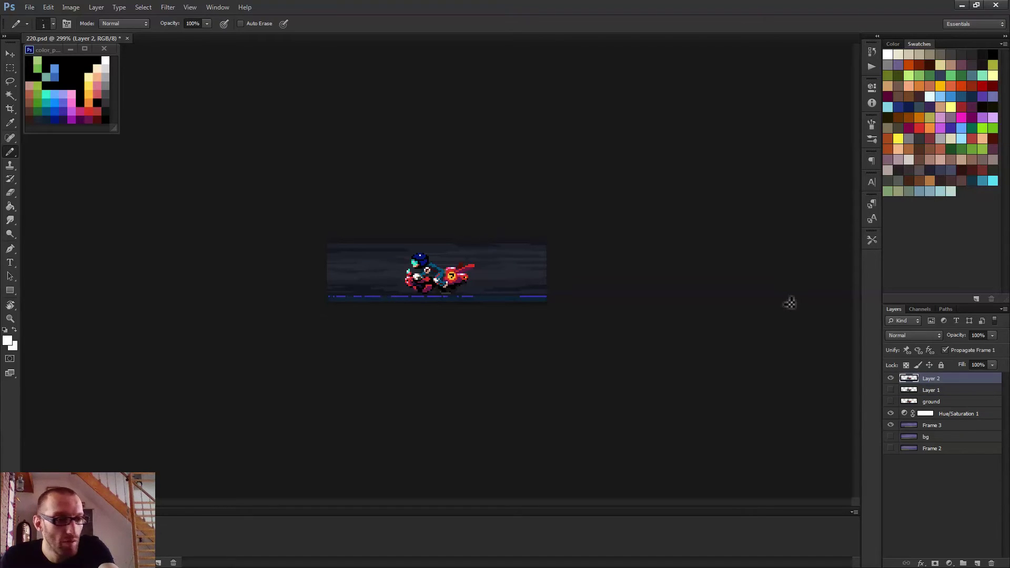
{"action": "key", "text": "space"}
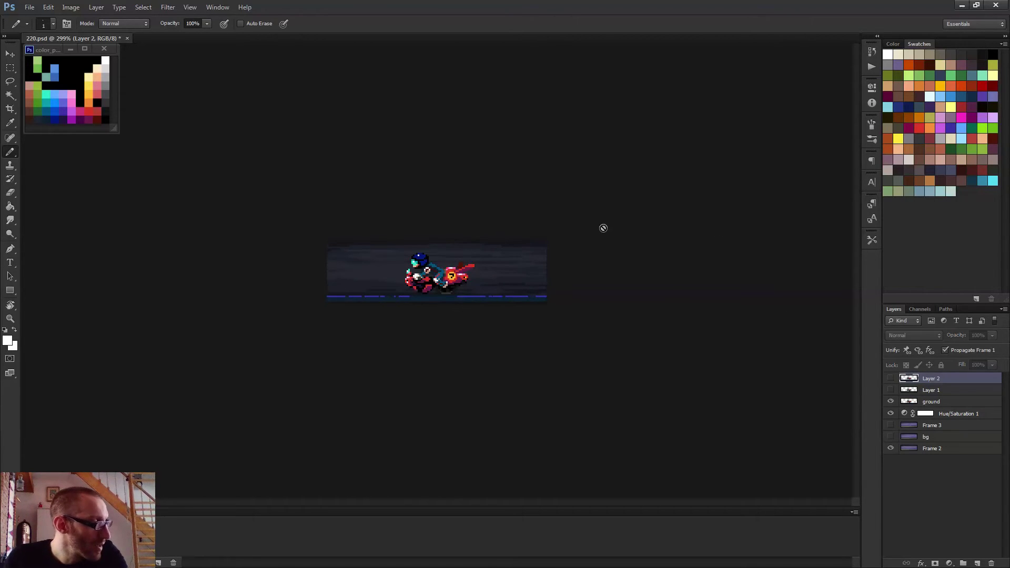
- Try out a long turquoise horizontal streak across the lower part of the motorcycle on the ground layer
{"action": "left_click", "coordinate": [940, 402]}
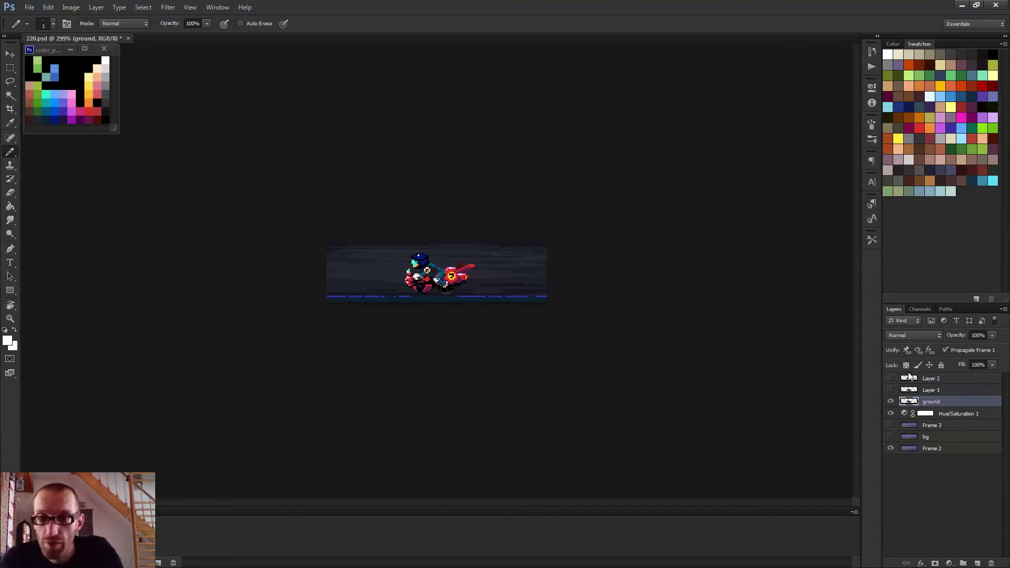
{"action": "scroll", "coordinate": [363, 263], "scroll_direction": "up", "scroll_amount": 5}
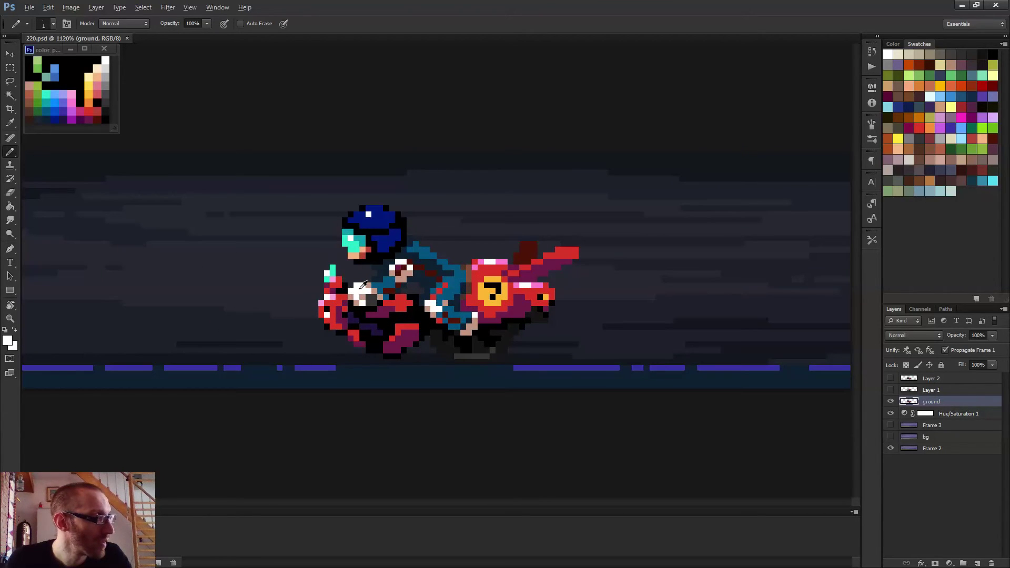
{"action": "left_click", "coordinate": [363, 285], "text": "alt"}
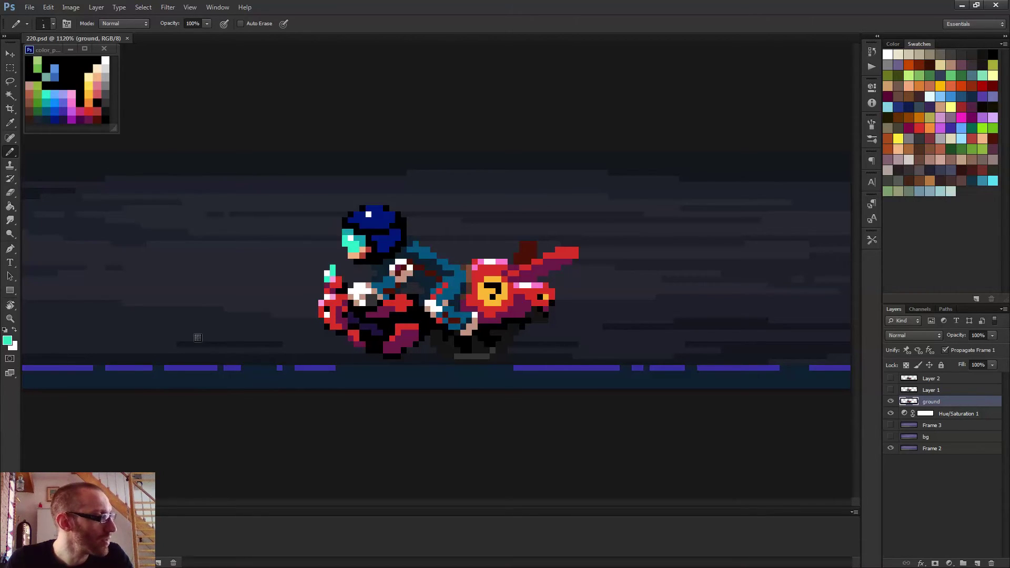
{"action": "mouse_move", "coordinate": [198, 337]}
{"action": "left_mouse_down"}
{"action": "mouse_move", "coordinate": [479, 355]}
{"action": "mouse_move", "coordinate": [725, 337]}
{"action": "left_mouse_up"}
{"action": "scroll", "coordinate": [705, 375], "scroll_direction": "down", "scroll_amount": 4}
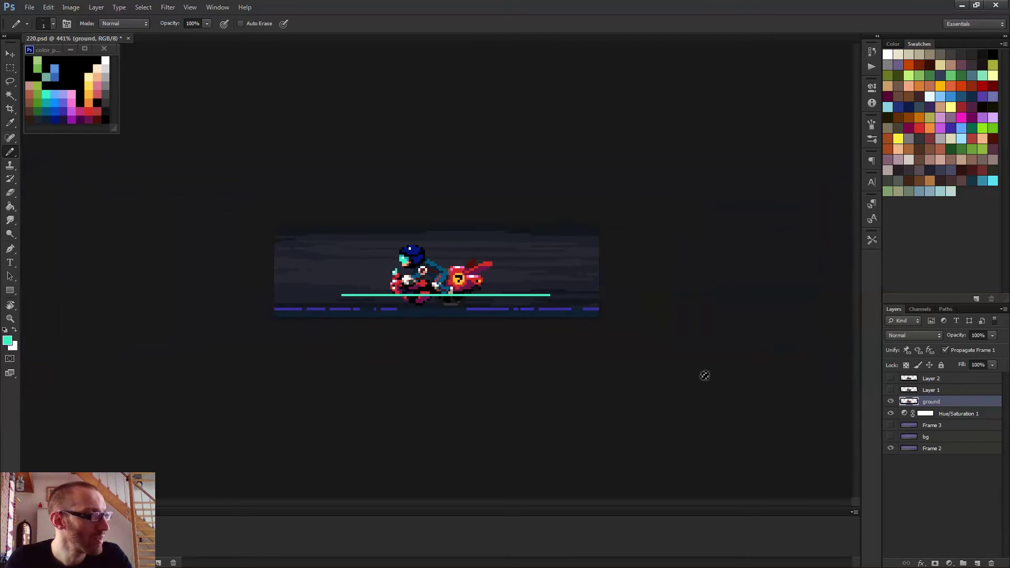
{"action": "scroll", "coordinate": [462, 338], "scroll_direction": "up", "scroll_amount": 3}
{"action": "key", "text": "period"}
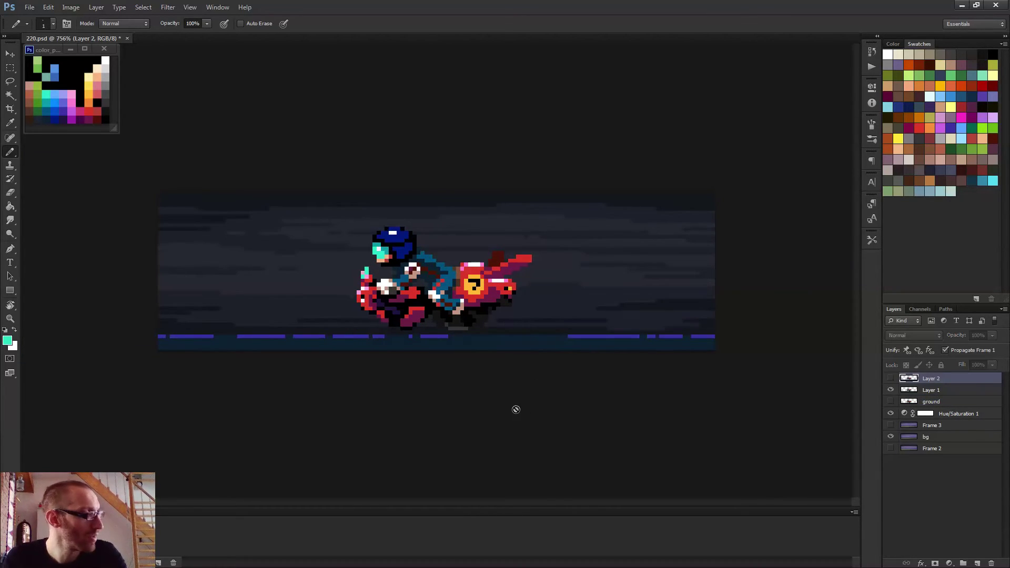
- Draw a broken turquoise streak ahead of the front wheel on the ground layer, with one short dash and one long dash
{"action": "left_click", "coordinate": [947, 403]}
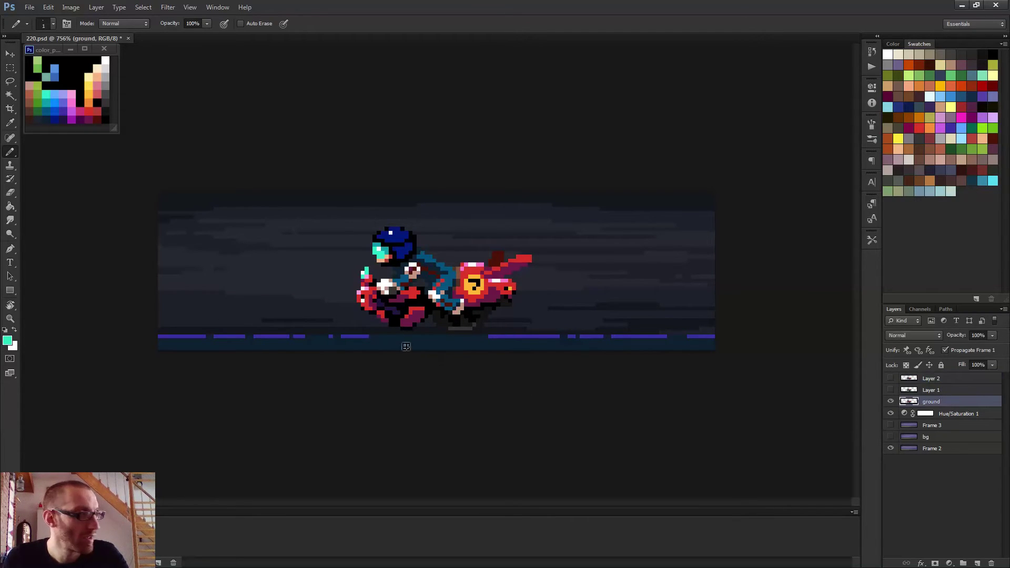
{"action": "left_click_drag", "start_coordinate": [205, 314], "coordinate": [320, 314]}
{"action": "left_click_drag", "start_coordinate": [183, 314], "coordinate": [192, 314]}
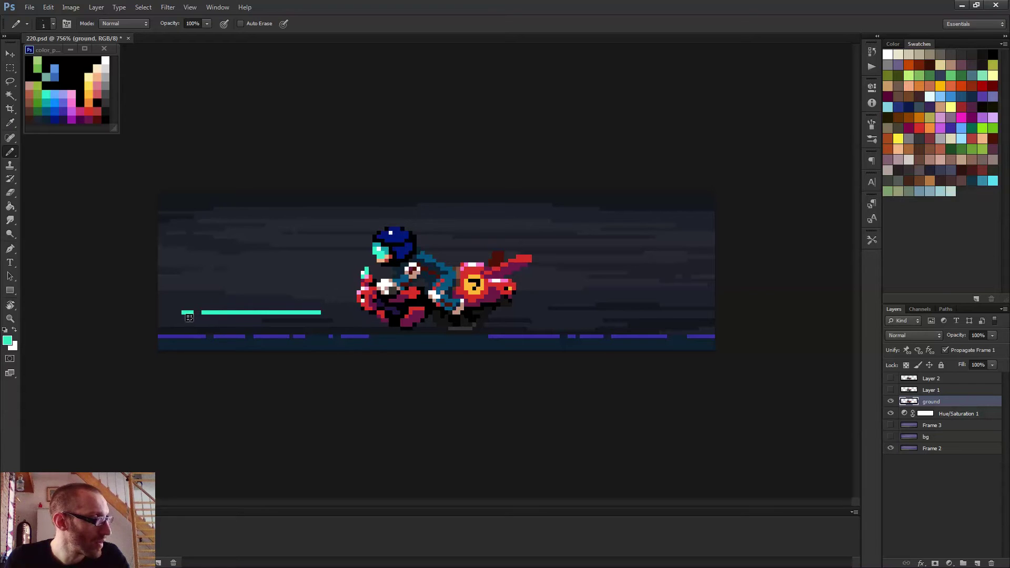
{"action": "left_click_drag", "start_coordinate": [321, 314], "coordinate": [341, 314]}
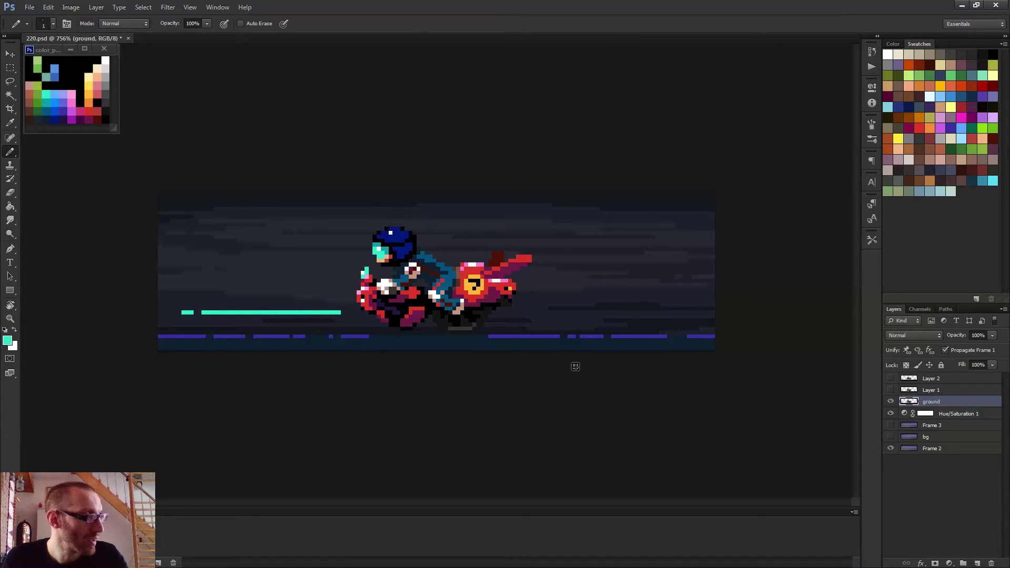
{"action": "key", "text": "space"}
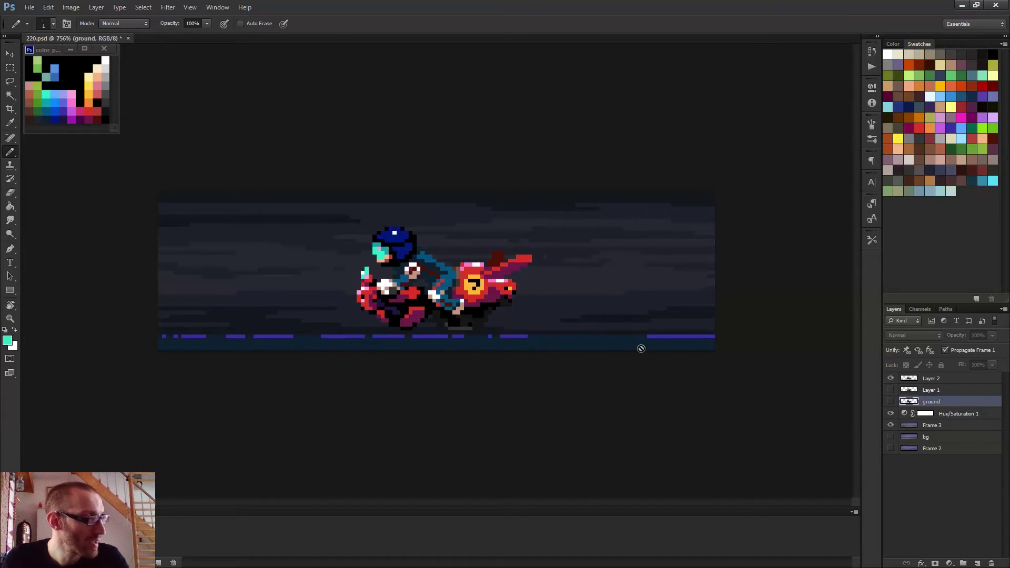
- Draw broken turquoise streaks under the motorcycle's rear on Layer 1 and at the scene's edge behind it on Layer 2, and preview the animation
{"action": "left_click", "coordinate": [944, 390]}
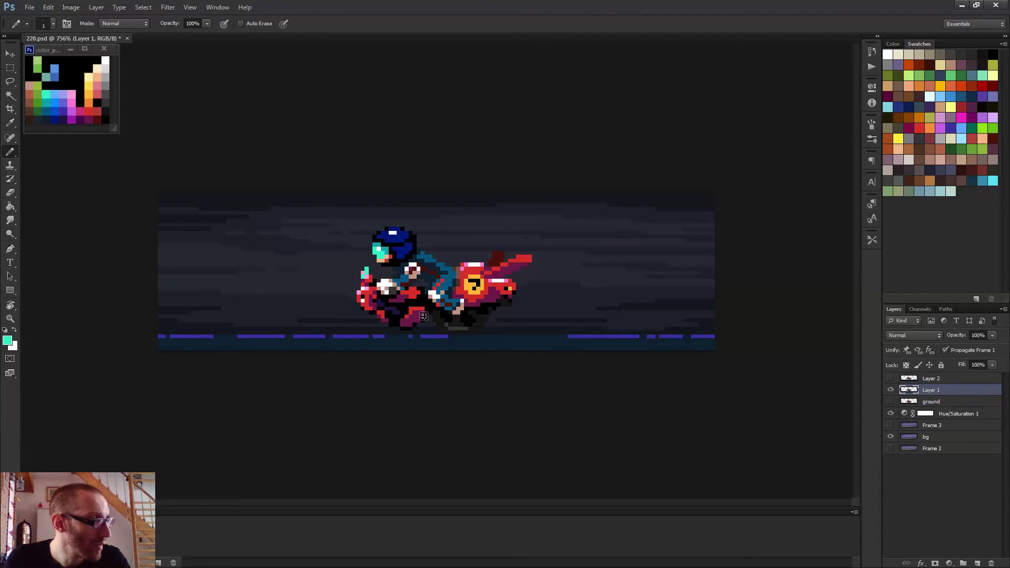
{"action": "mouse_move", "coordinate": [472, 312]}
{"action": "left_mouse_down"}
{"action": "mouse_move", "coordinate": [565, 318]}
{"action": "mouse_move", "coordinate": [441, 312]}
{"action": "left_mouse_up"}
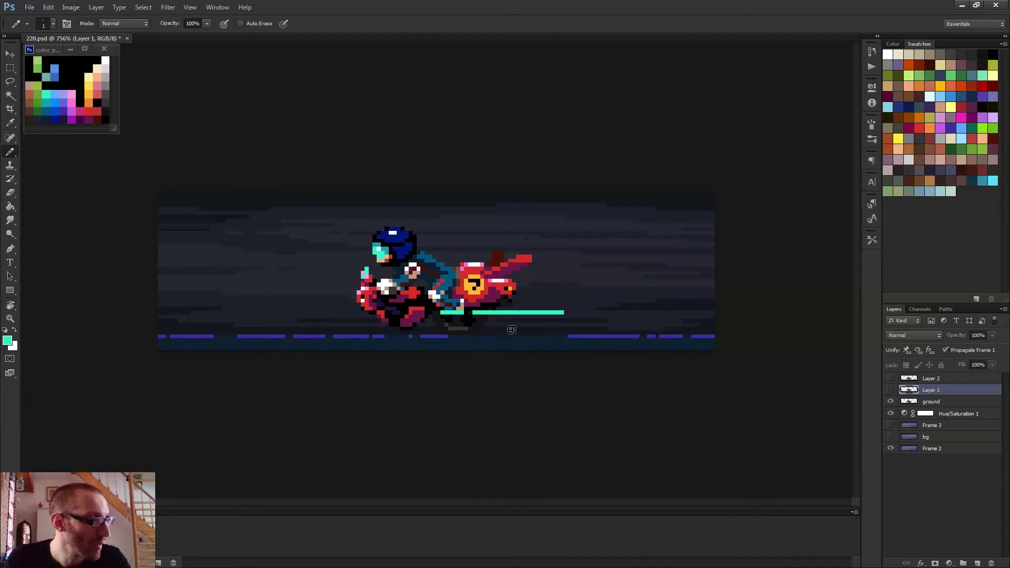
{"action": "left_click", "coordinate": [944, 379]}
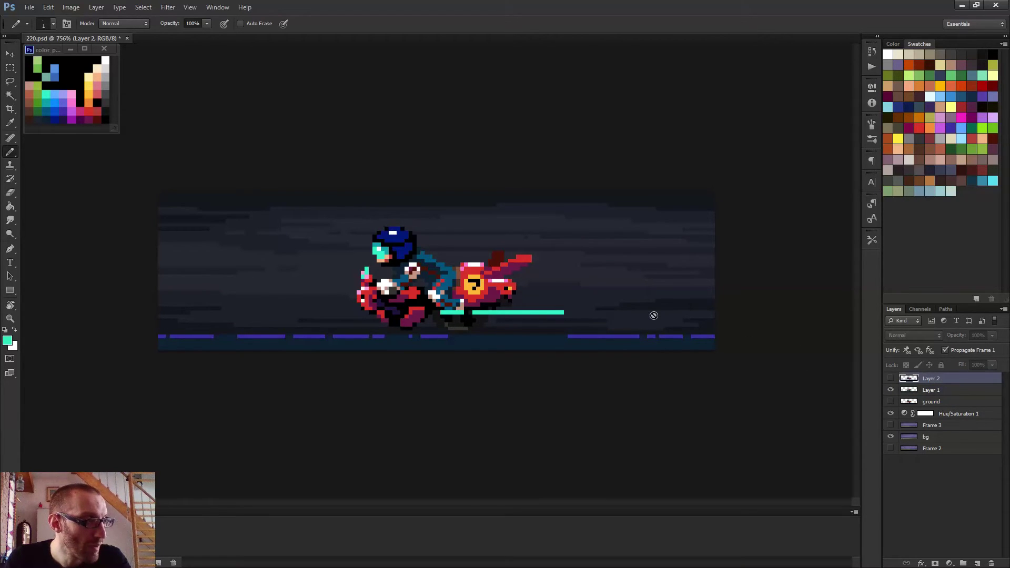
{"action": "left_click_drag", "start_coordinate": [652, 316], "coordinate": [731, 321]}
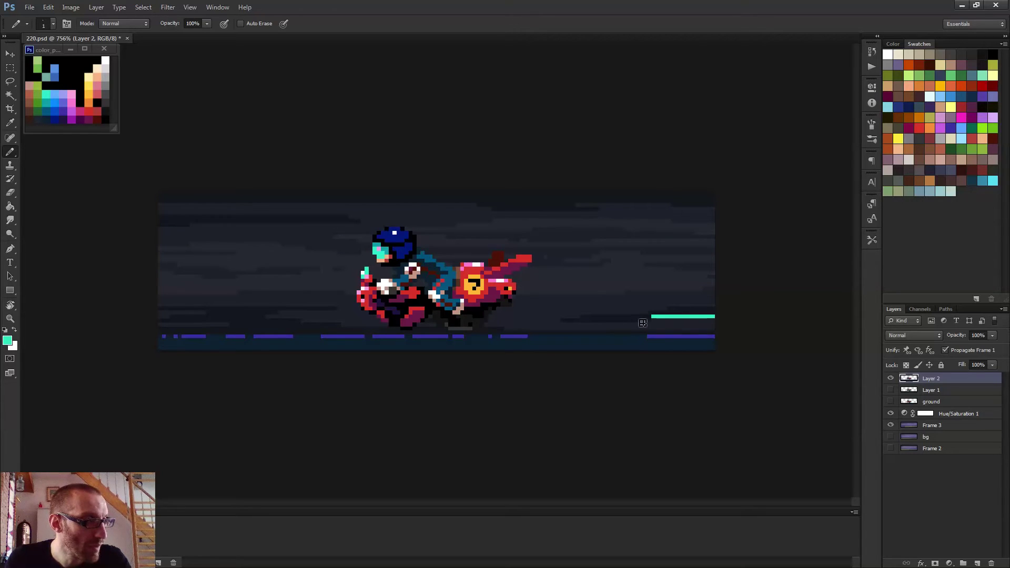
{"action": "left_click", "coordinate": [637, 316]}
{"action": "scroll", "coordinate": [684, 342], "scroll_direction": "down", "scroll_amount": 6}
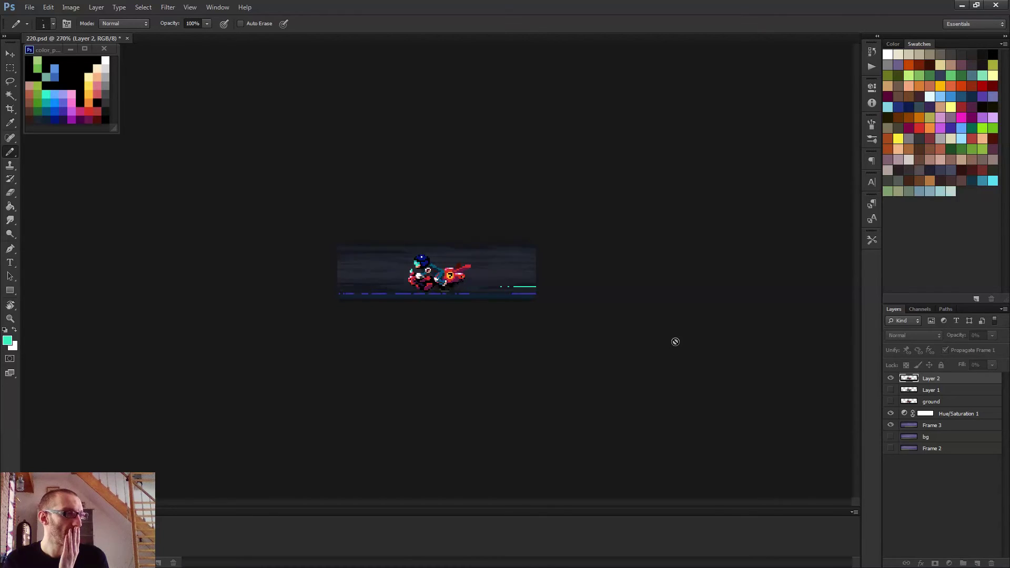
{"action": "scroll", "coordinate": [545, 335], "scroll_direction": "up", "scroll_amount": 1}
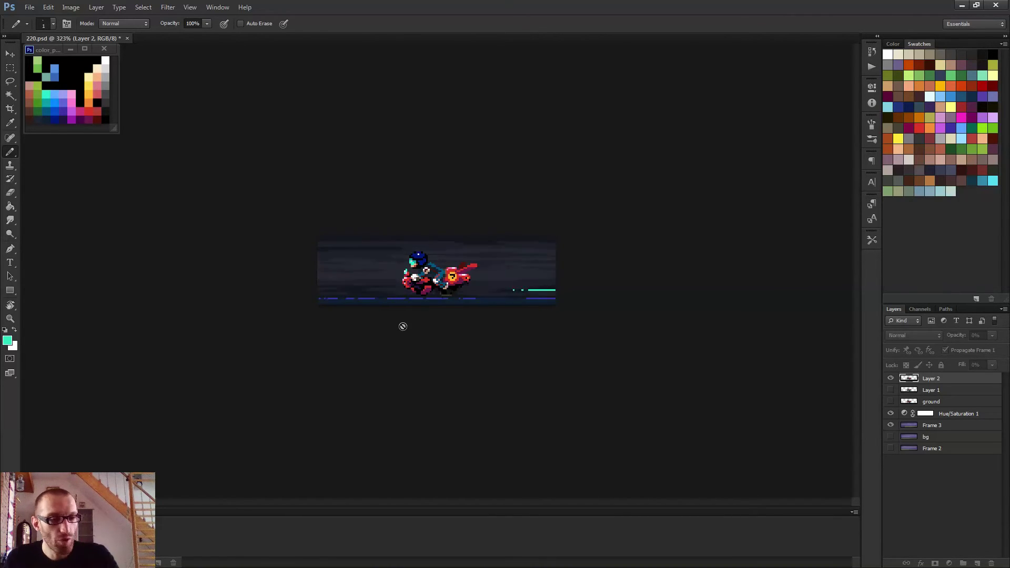
- Shorten the turquoise streak near the front wheel on the ground layer, split its short dash in two, and preview the animation
{"action": "scroll", "coordinate": [356, 337], "scroll_direction": "up", "scroll_amount": 5}
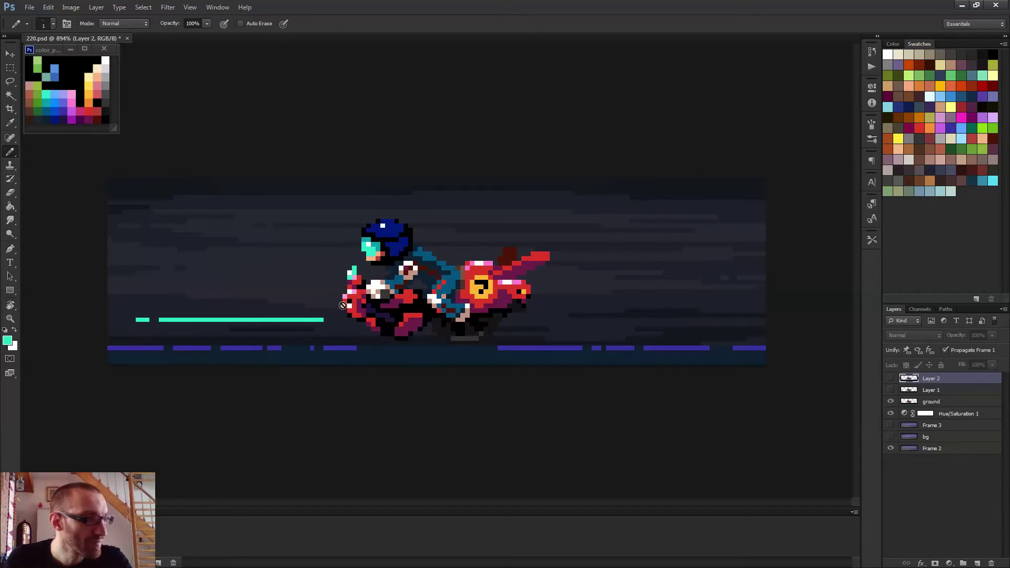
{"action": "key", "text": "e"}
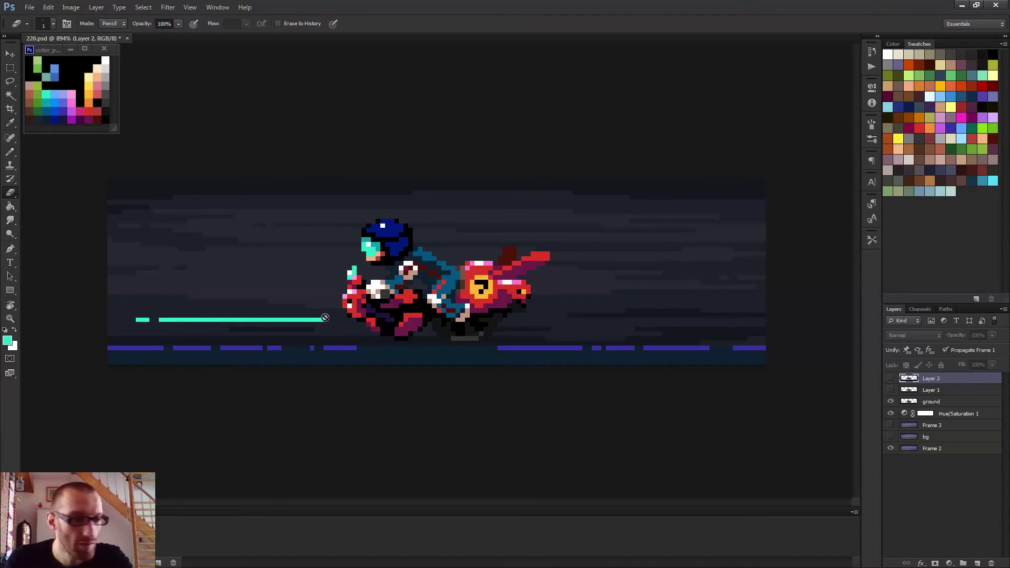
{"action": "left_click", "coordinate": [935, 402]}
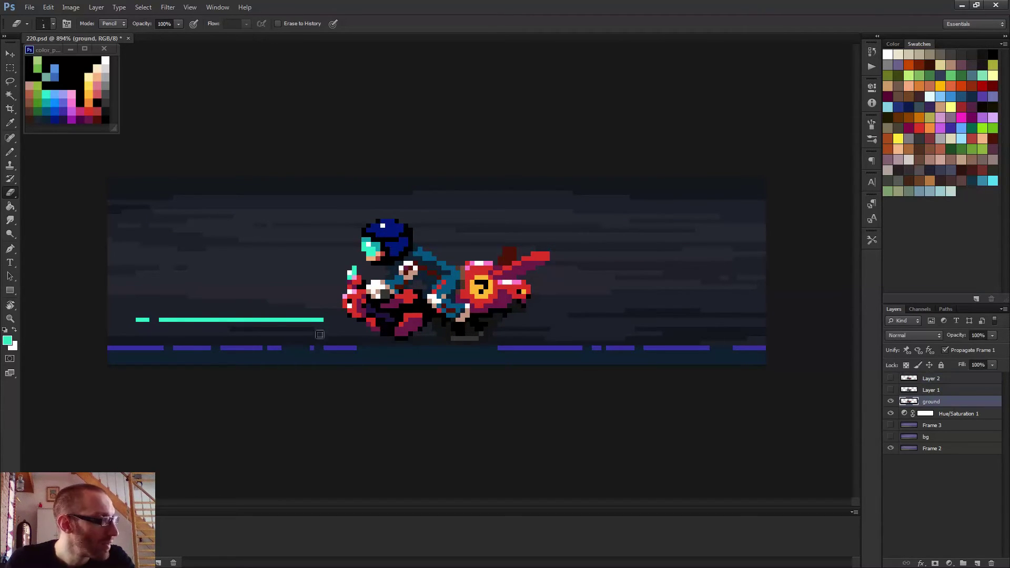
{"action": "left_click_drag", "start_coordinate": [327, 322], "coordinate": [288, 322]}
{"action": "left_click", "coordinate": [143, 322]}
{"action": "key", "text": "ctrl+minus"}
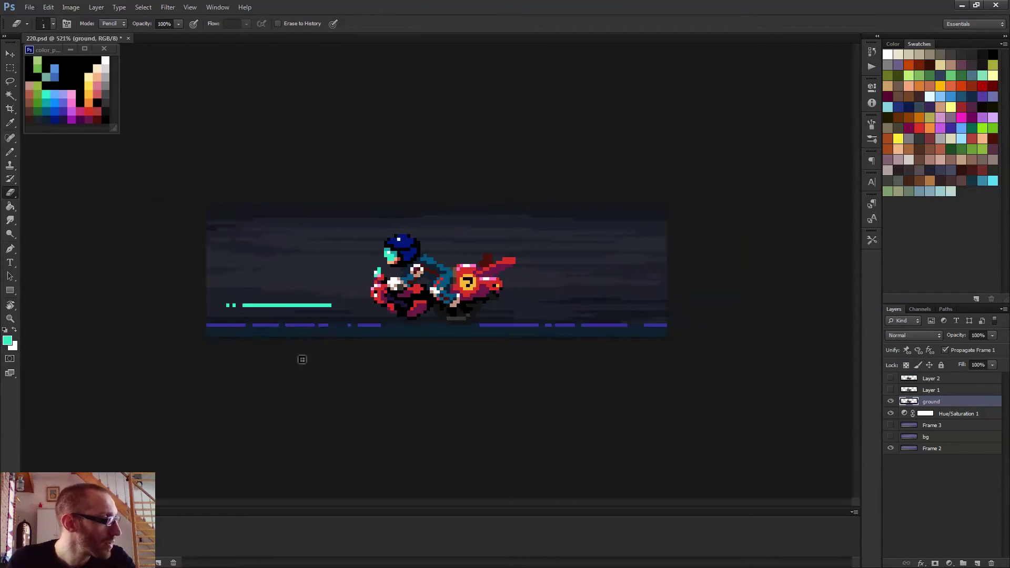
{"action": "key", "text": "space"}
{"action": "key", "text": "ctrl+minus"}
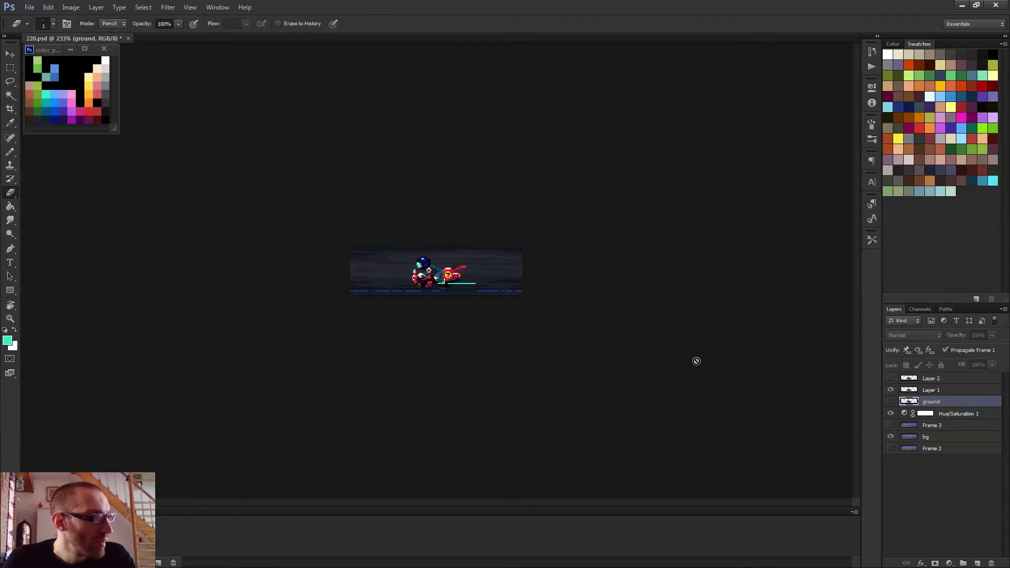
- On Layer 1, darken the inner edge of the blue highlight along the rider's back and add a light-blue pixel on the lower back
{"action": "scroll", "coordinate": [532, 340], "scroll_direction": "up", "scroll_amount": 3}
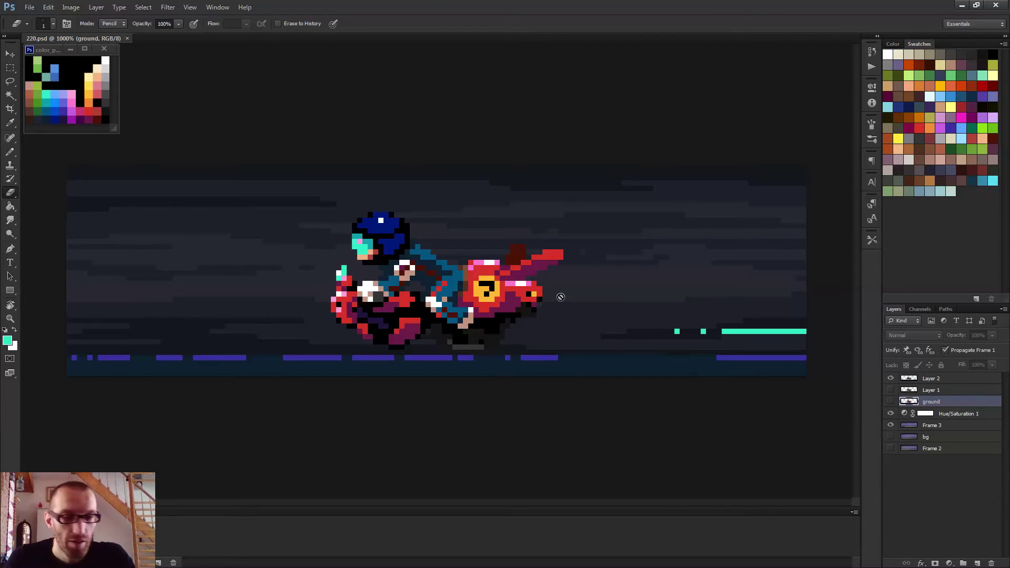
{"action": "key", "text": "m"}
{"action": "key", "text": "b"}
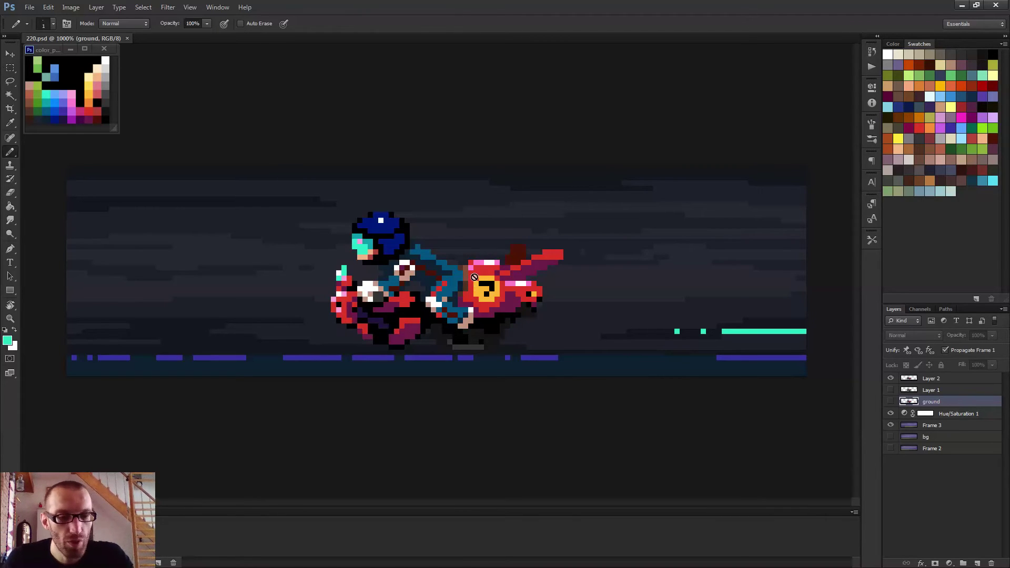
{"action": "left_click", "coordinate": [926, 389]}
{"action": "left_click", "coordinate": [931, 379]}
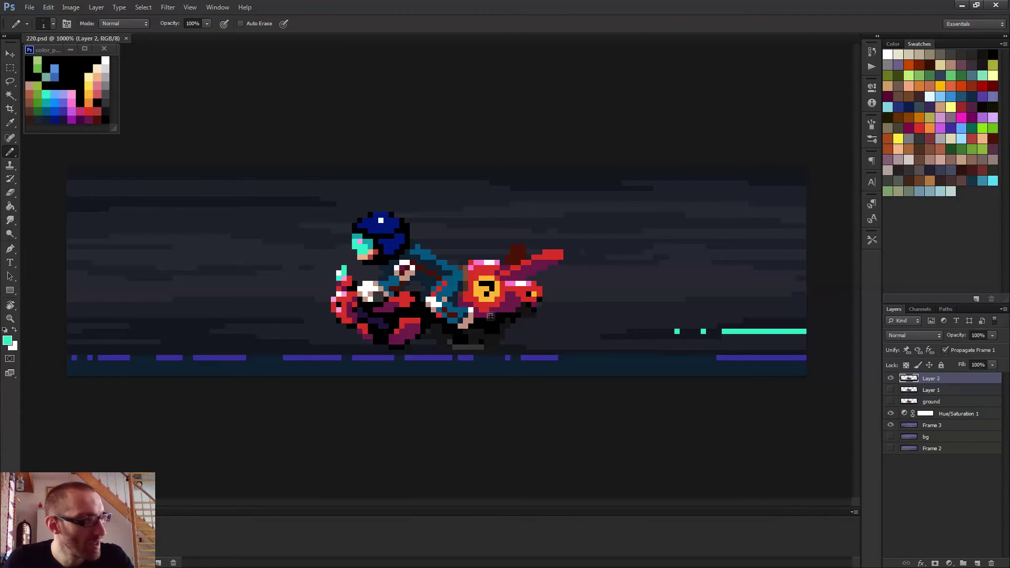
{"action": "scroll", "coordinate": [423, 257], "scroll_direction": "up", "scroll_amount": 1}
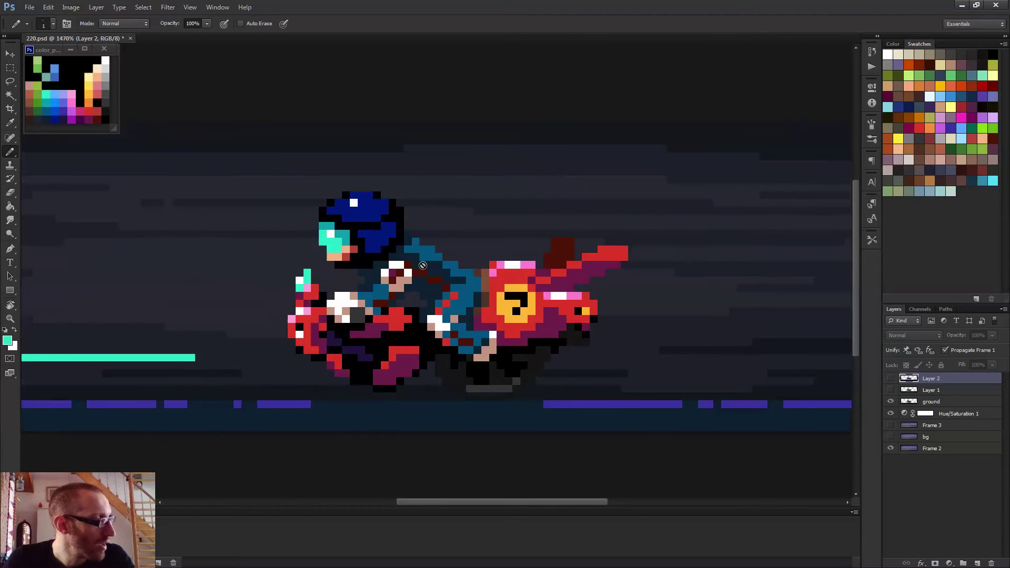
{"action": "scroll", "coordinate": [423, 257], "scroll_direction": "up", "scroll_amount": 3}
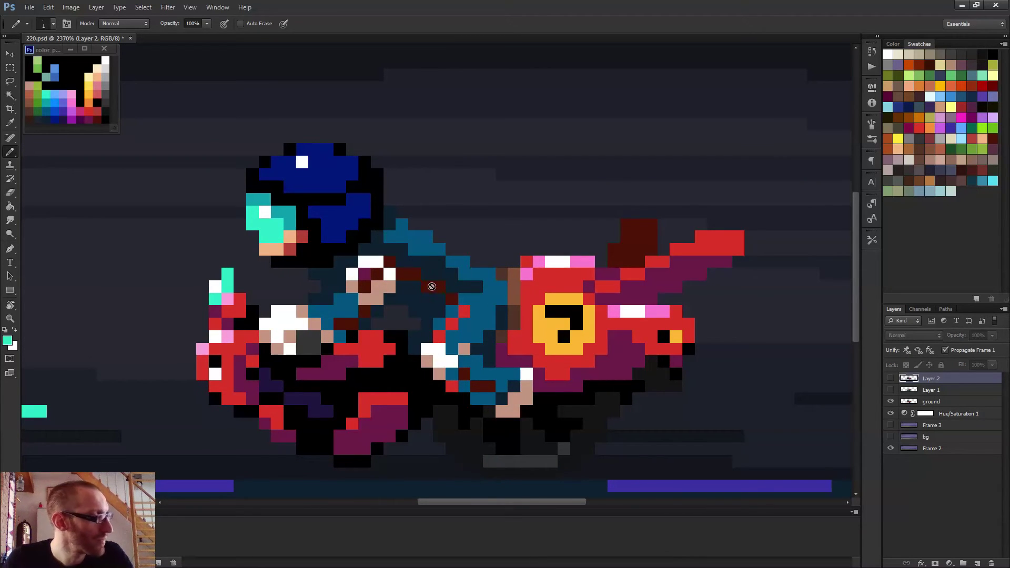
{"action": "left_click", "coordinate": [925, 389]}
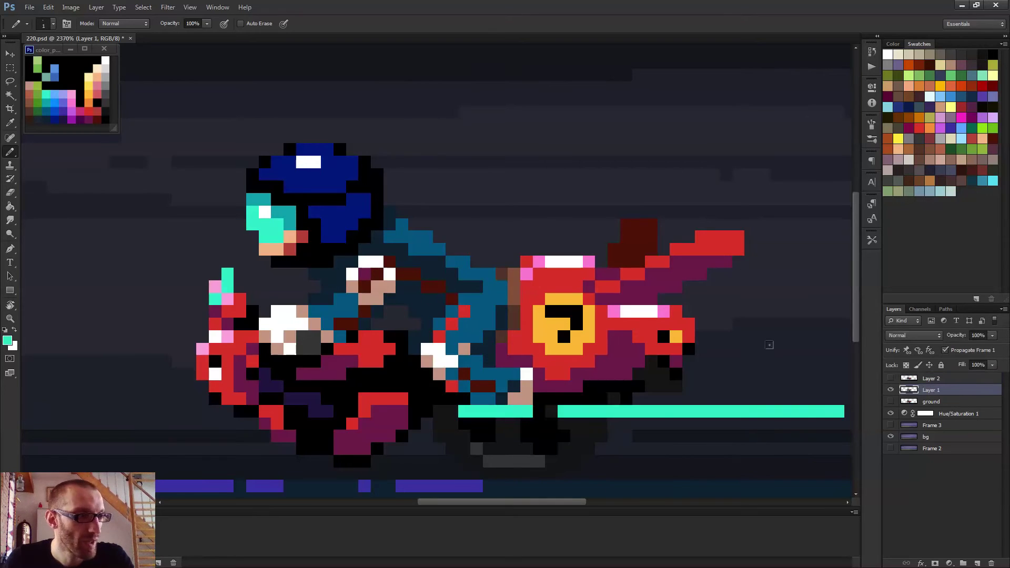
{"action": "key", "text": "ctrl+plus"}
{"action": "left_click", "coordinate": [390, 249], "text": "alt"}
{"action": "mouse_move", "coordinate": [367, 215]}
{"action": "left_mouse_down"}
{"action": "mouse_move", "coordinate": [440, 265]}
{"action": "mouse_move", "coordinate": [424, 239]}
{"action": "mouse_move", "coordinate": [464, 258]}
{"action": "mouse_move", "coordinate": [482, 292]}
{"action": "left_mouse_up"}
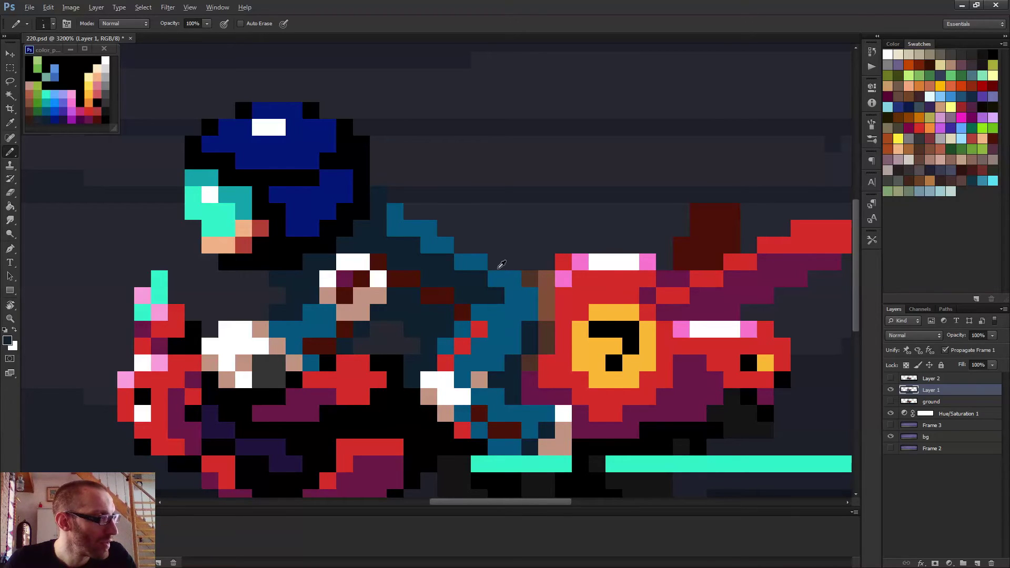
{"action": "left_click", "coordinate": [501, 264], "text": "alt"}
{"action": "left_click", "coordinate": [495, 263]}
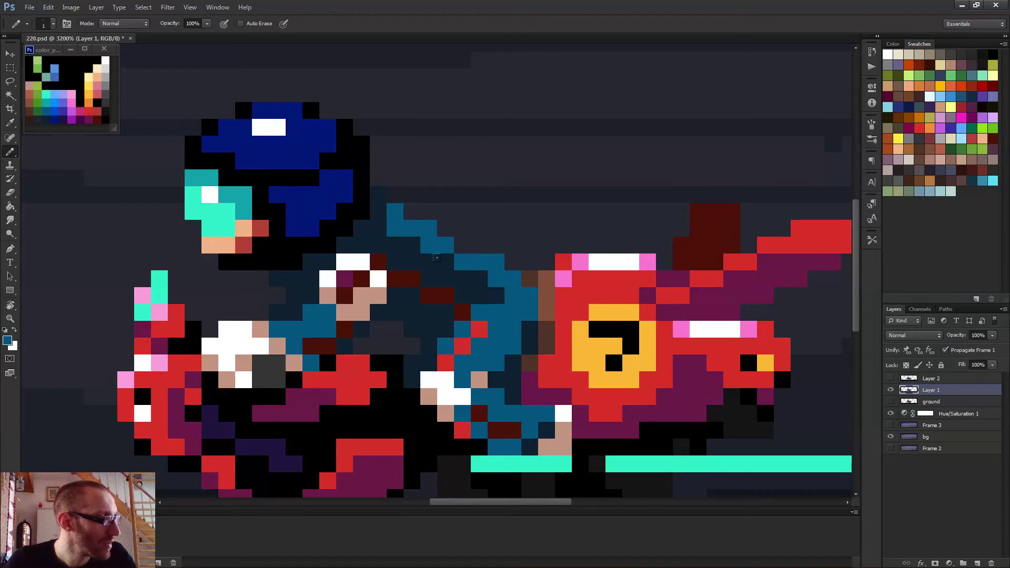
- On Layer 2, shift the rider's back highlight outward with light-blue pixels, darken its inner edge, and preview the animation
{"action": "key", "text": "space"}
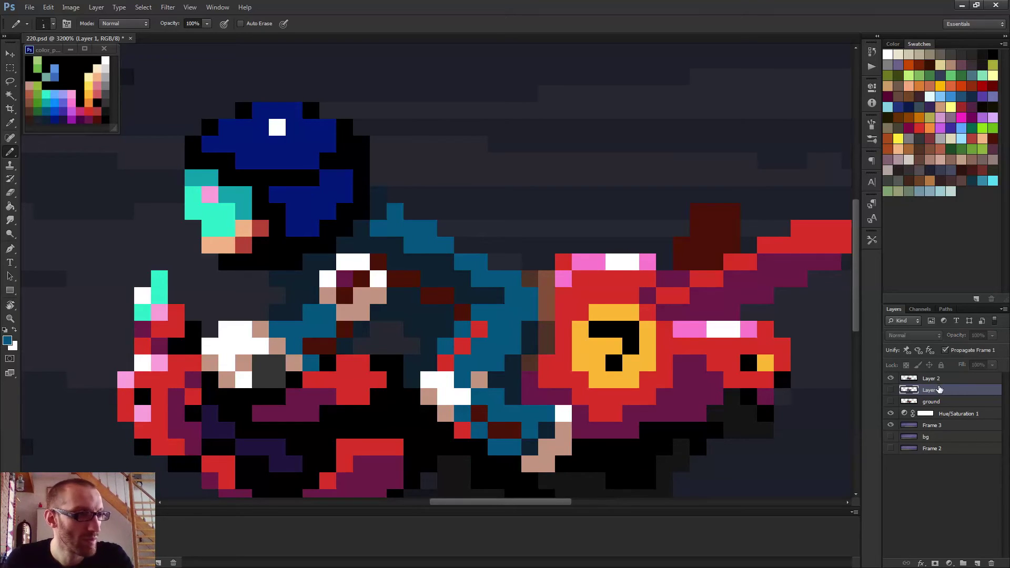
{"action": "left_click", "coordinate": [935, 379]}
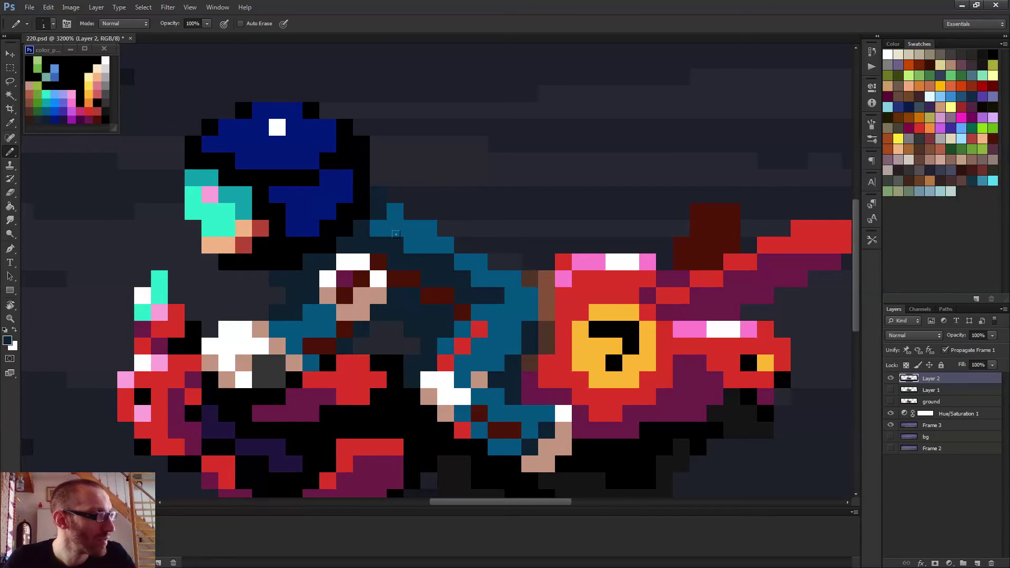
{"action": "left_click", "coordinate": [412, 245]}
{"action": "left_click", "coordinate": [429, 228], "text": "alt"}
{"action": "left_click", "coordinate": [445, 228]}
{"action": "left_click", "coordinate": [462, 246]}
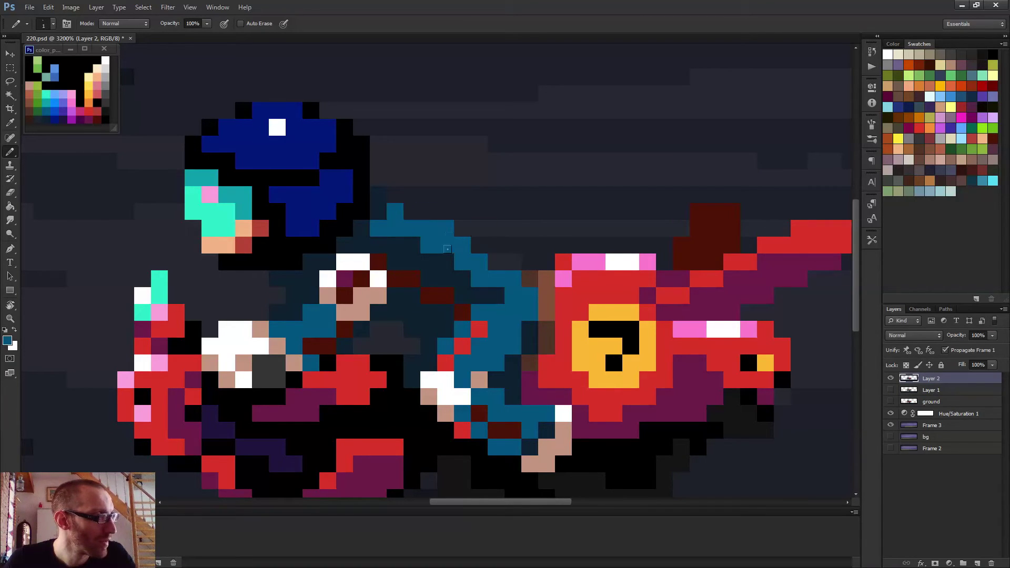
{"action": "left_click", "coordinate": [412, 211]}
{"action": "left_click", "coordinate": [383, 247], "text": "alt"}
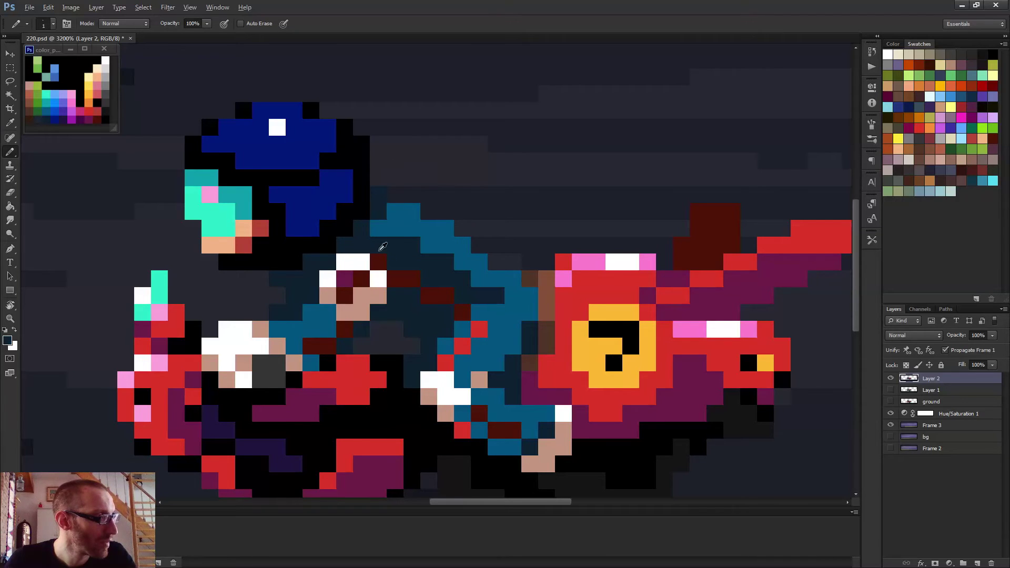
{"action": "left_click", "coordinate": [378, 229]}
{"action": "left_click", "coordinate": [395, 228]}
{"action": "left_click", "coordinate": [476, 276]}
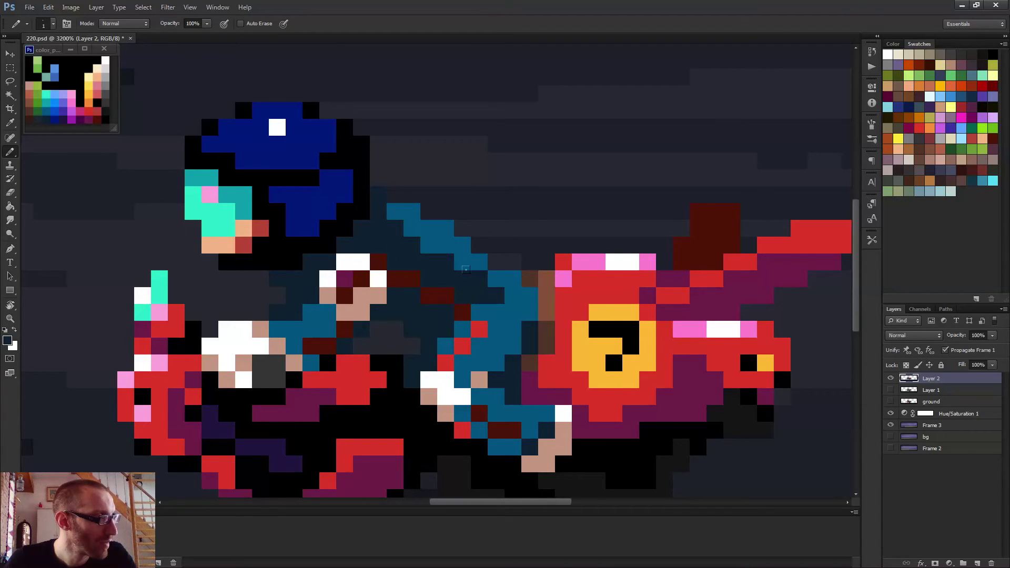
{"action": "scroll", "coordinate": [466, 269], "scroll_direction": "down", "scroll_amount": 6}
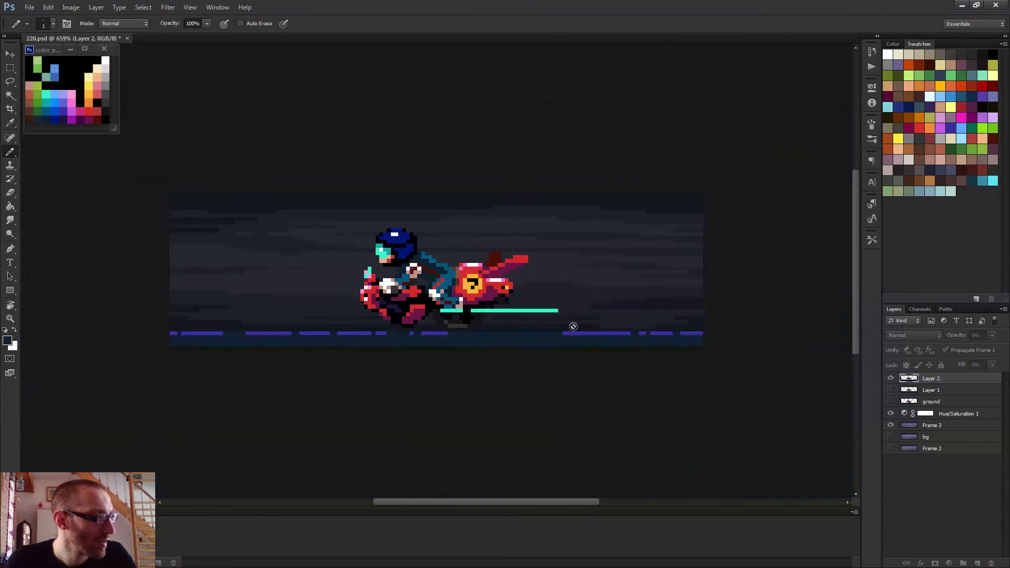
{"action": "scroll", "coordinate": [552, 338], "scroll_direction": "down", "scroll_amount": 2}
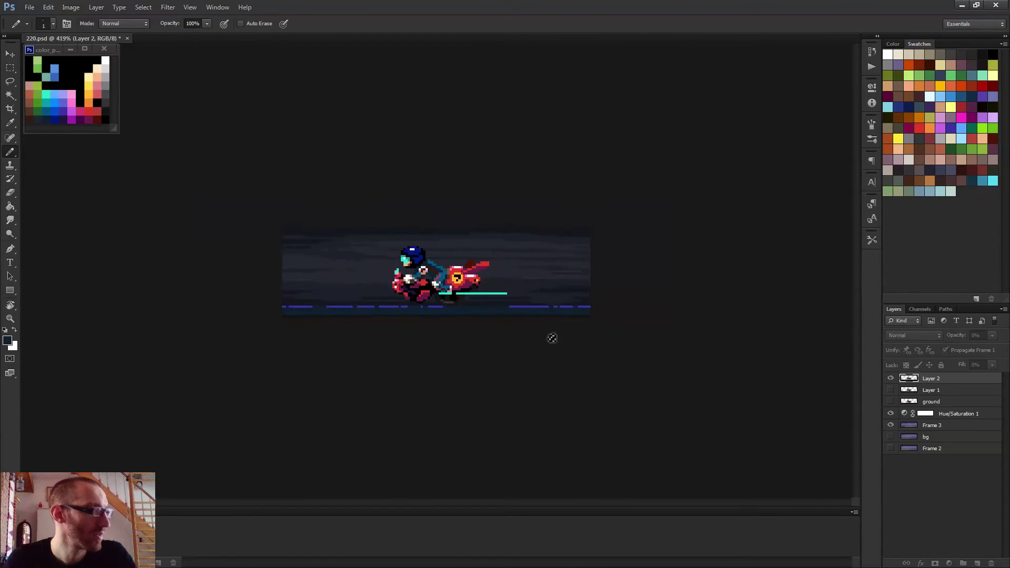
{"action": "key", "text": "space"}
- Trim the light-blue sleeve highlight on Layer 1 with dark-blue pixels at the rider's forearm
{"action": "scroll", "coordinate": [436, 272], "scroll_direction": "up", "scroll_amount": 2}
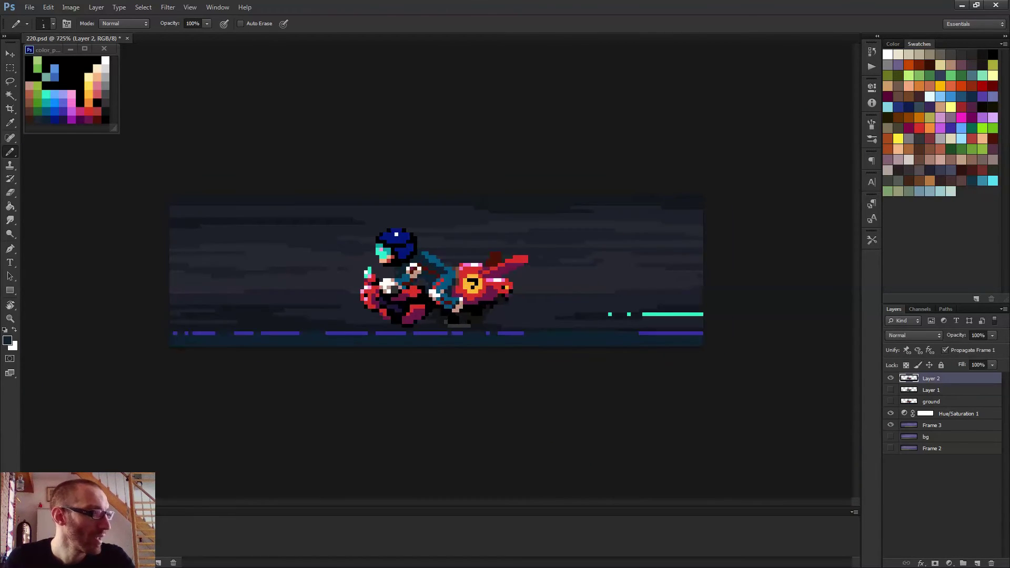
{"action": "scroll", "coordinate": [359, 258], "scroll_direction": "up", "scroll_amount": 4}
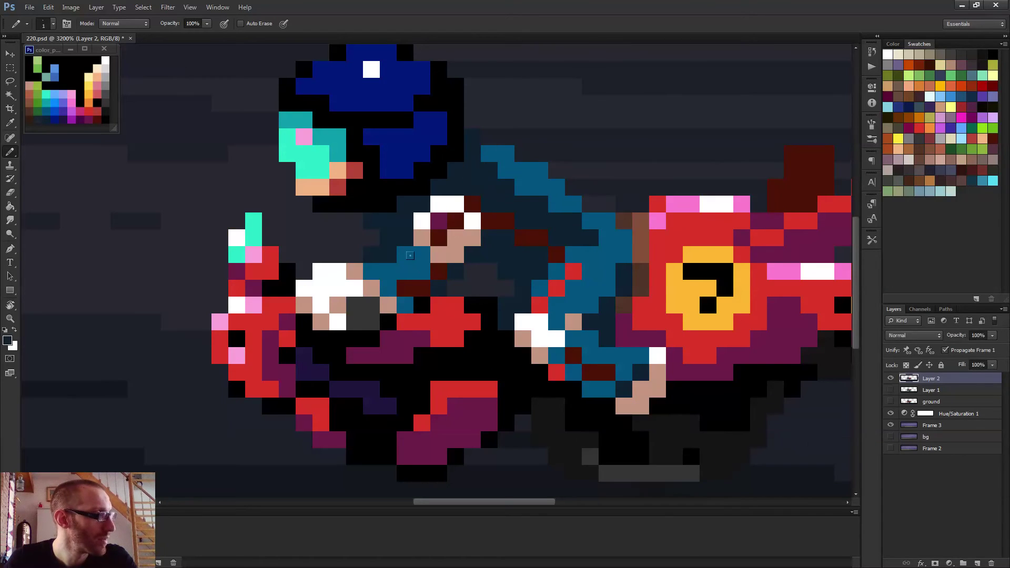
{"action": "left_click", "coordinate": [935, 393]}
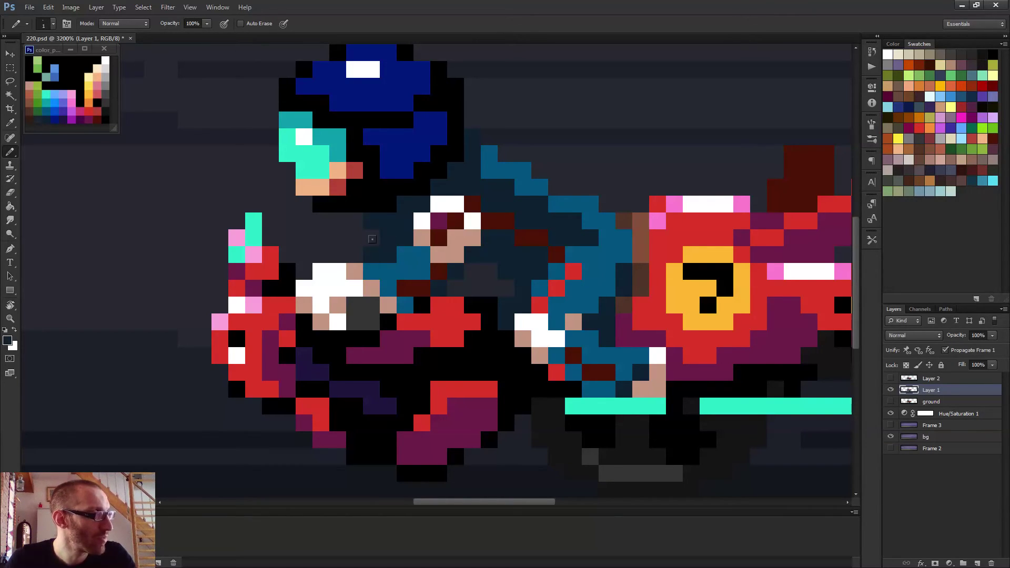
{"action": "left_click", "coordinate": [371, 272]}
{"action": "left_click", "coordinate": [405, 254]}
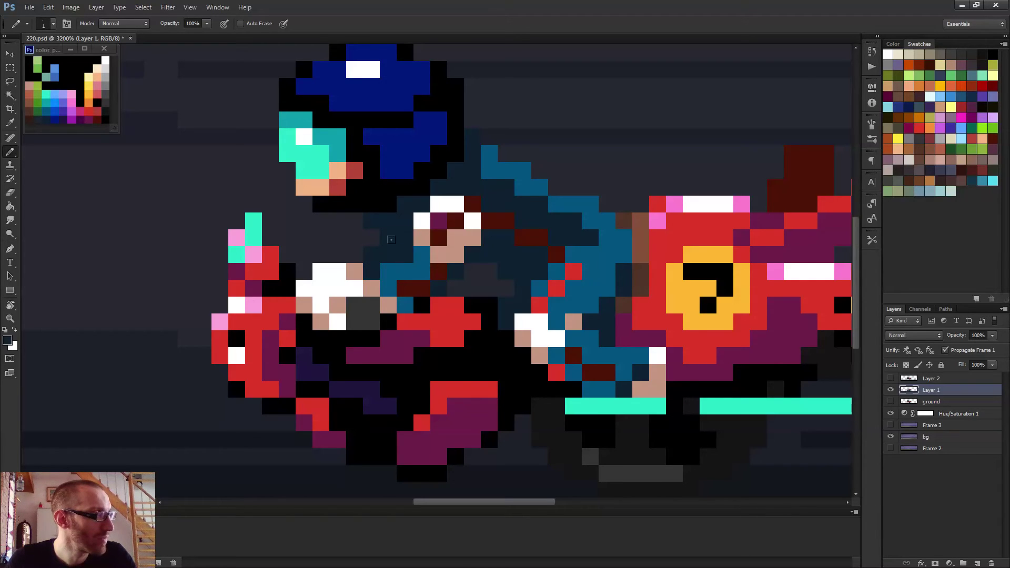
- On Layer 2, extend the dark-red sleeve shading, darken part of the forearm's blue highlight, and preview the animation
{"action": "key", "text": "Right"}
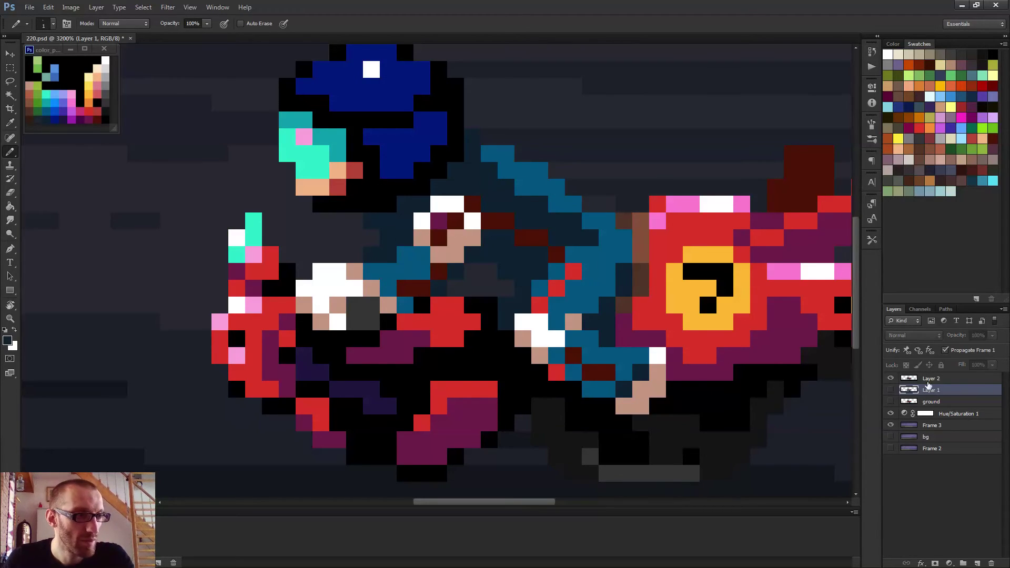
{"action": "left_click", "coordinate": [940, 380]}
{"action": "left_click", "coordinate": [421, 267], "text": "alt"}
{"action": "left_click", "coordinate": [444, 270], "text": "alt"}
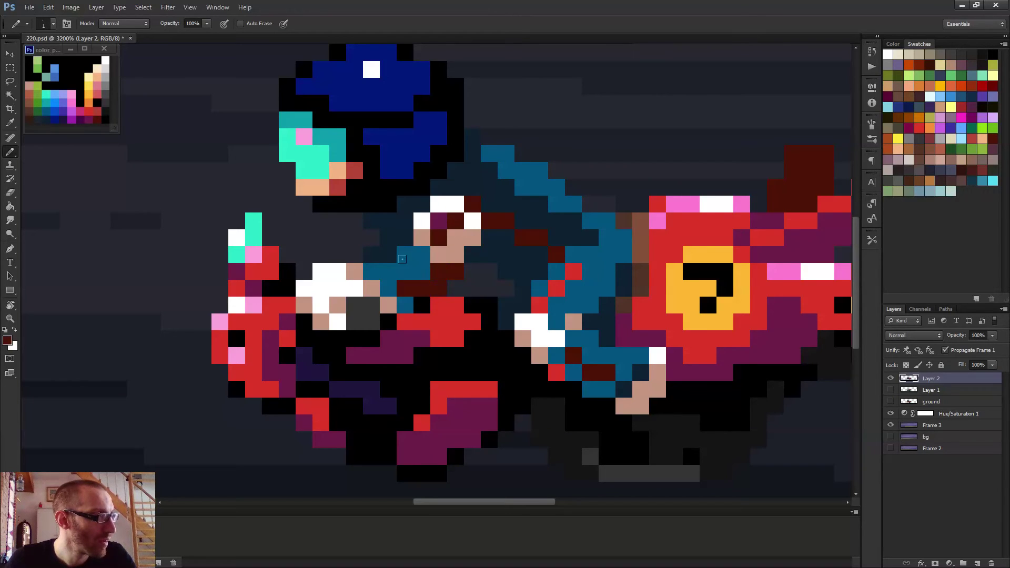
{"action": "left_click", "coordinate": [404, 243], "text": "alt"}
{"action": "left_click", "coordinate": [422, 271]}
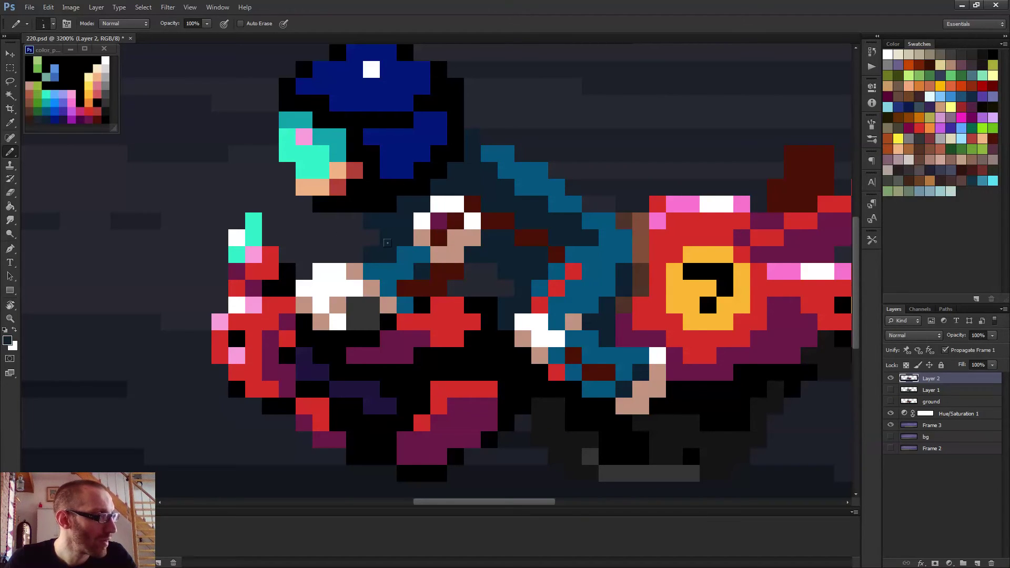
{"action": "key", "text": "space"}
{"action": "key", "text": "ctrl+0"}
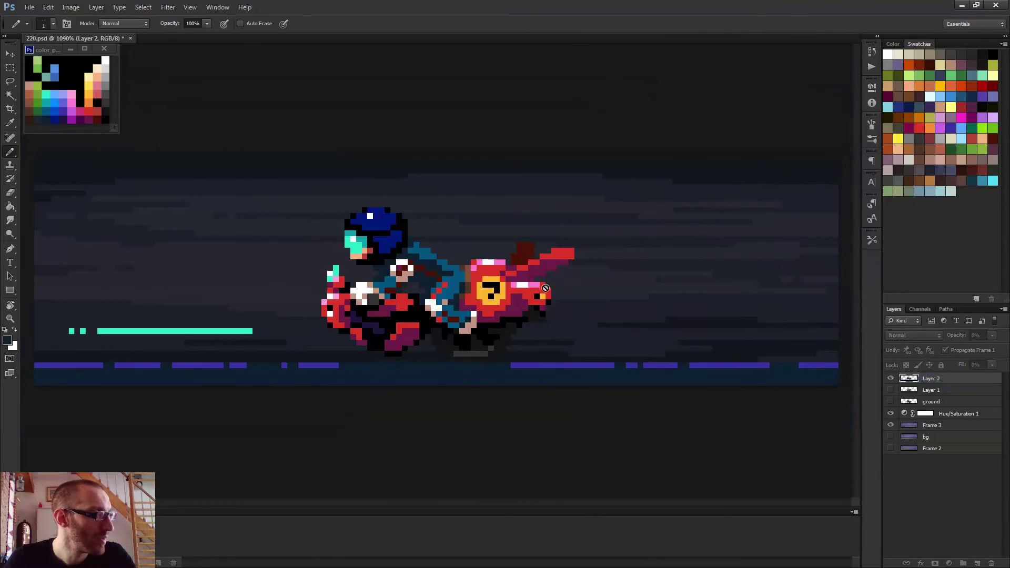
{"action": "scroll", "coordinate": [545, 288], "scroll_direction": "down", "scroll_amount": 4}
{"action": "key", "text": "space"}
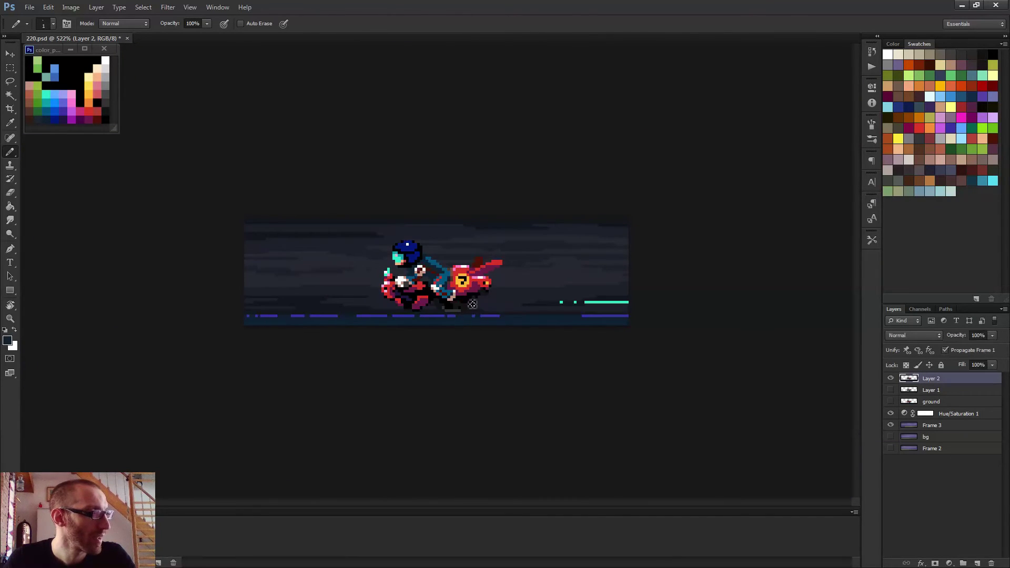
- Recolour the white-edged patch on the rider's arm on Layer 2, widening its purple area and extending the tan shading
{"action": "scroll", "coordinate": [472, 303], "scroll_direction": "up", "scroll_amount": 7}
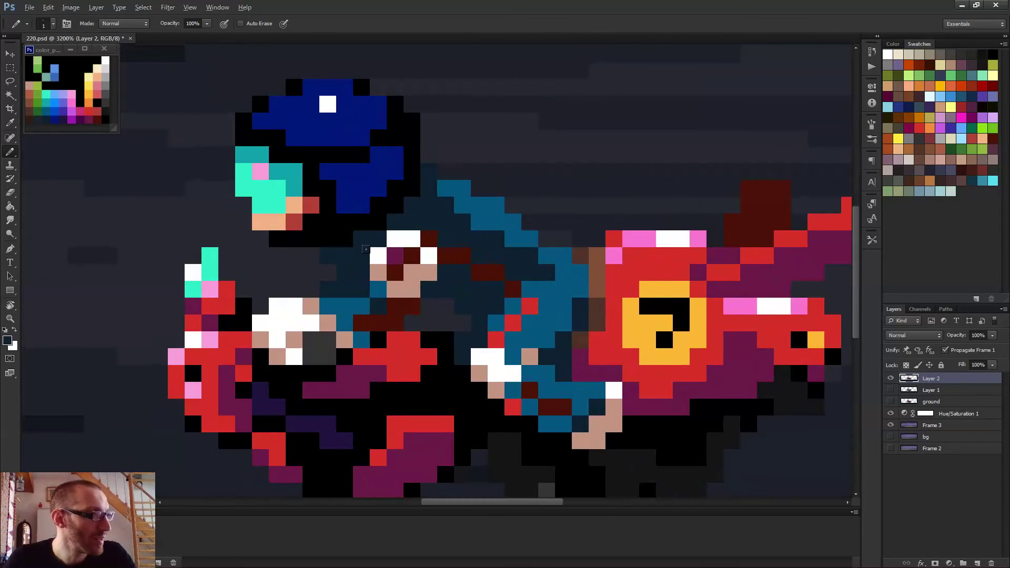
{"action": "left_click", "coordinate": [406, 252]}
{"action": "left_click", "coordinate": [429, 256], "text": "alt"}
{"action": "left_click", "coordinate": [428, 272]}
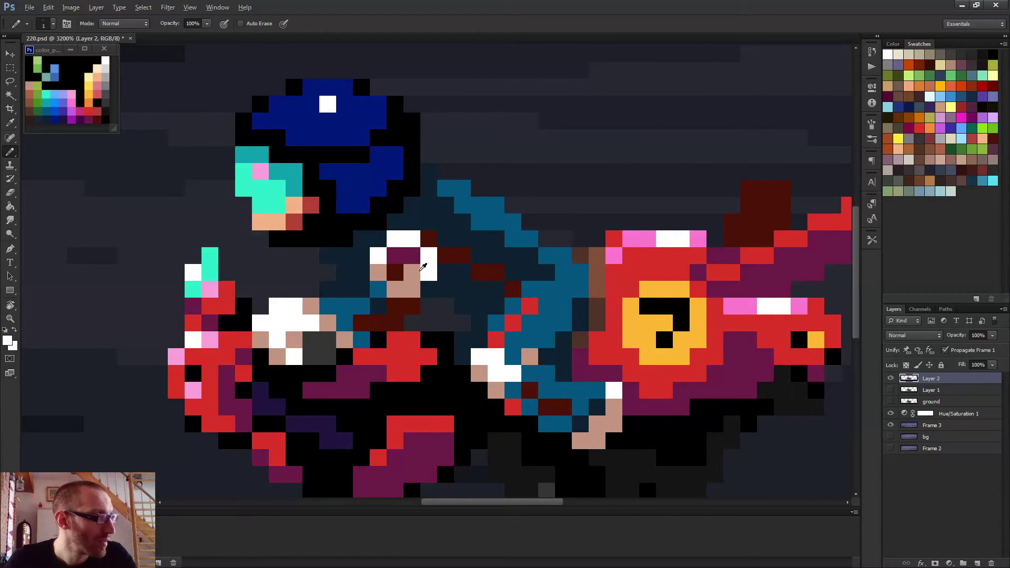
{"action": "left_click", "coordinate": [420, 270], "text": "alt"}
{"action": "left_click", "coordinate": [423, 268]}
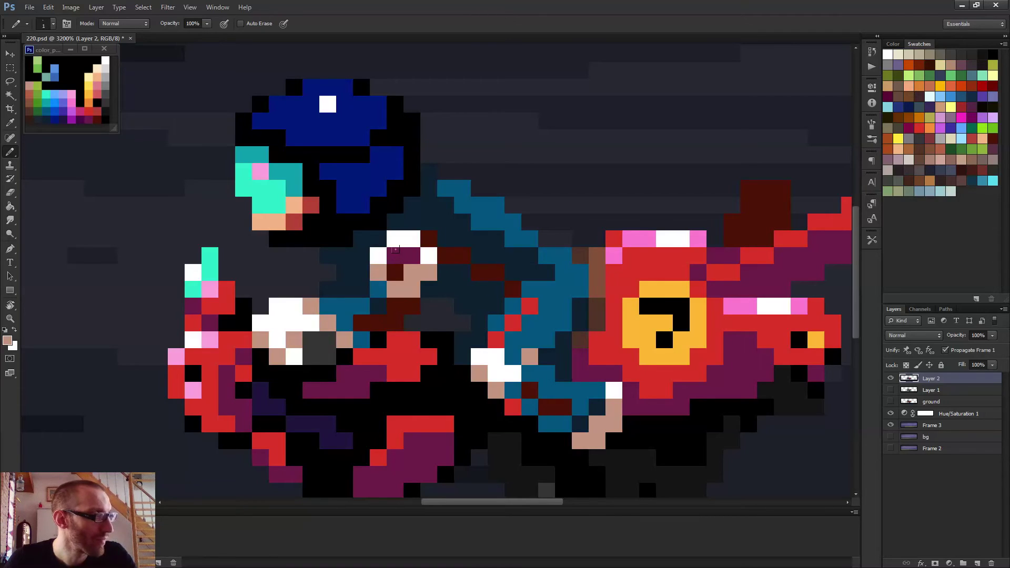
- Extend the purple area downward in the white-edged patch on the rider's arm on Layer 1, and preview the animation
{"action": "key", "text": "space"}
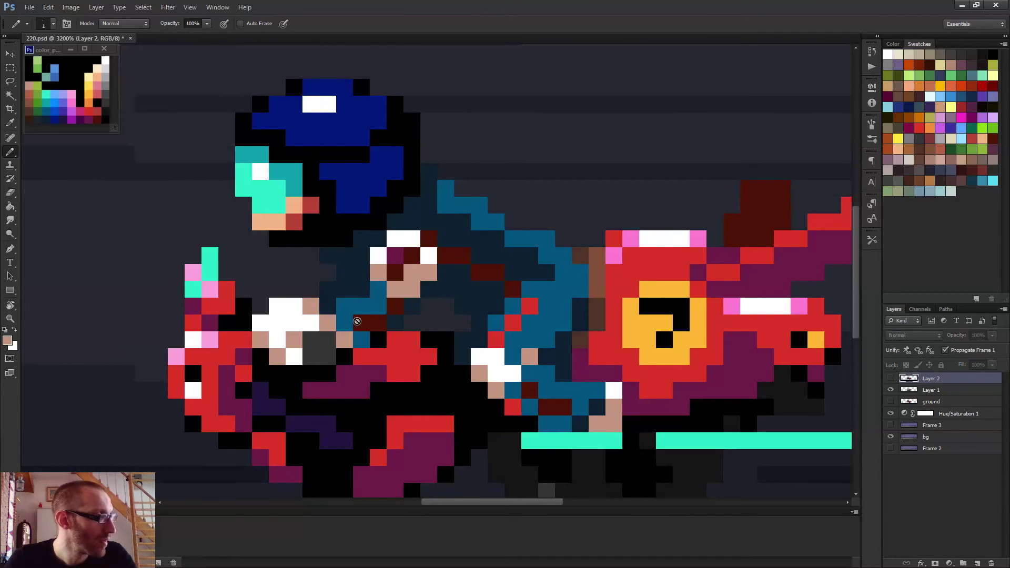
{"action": "left_click", "coordinate": [931, 392]}
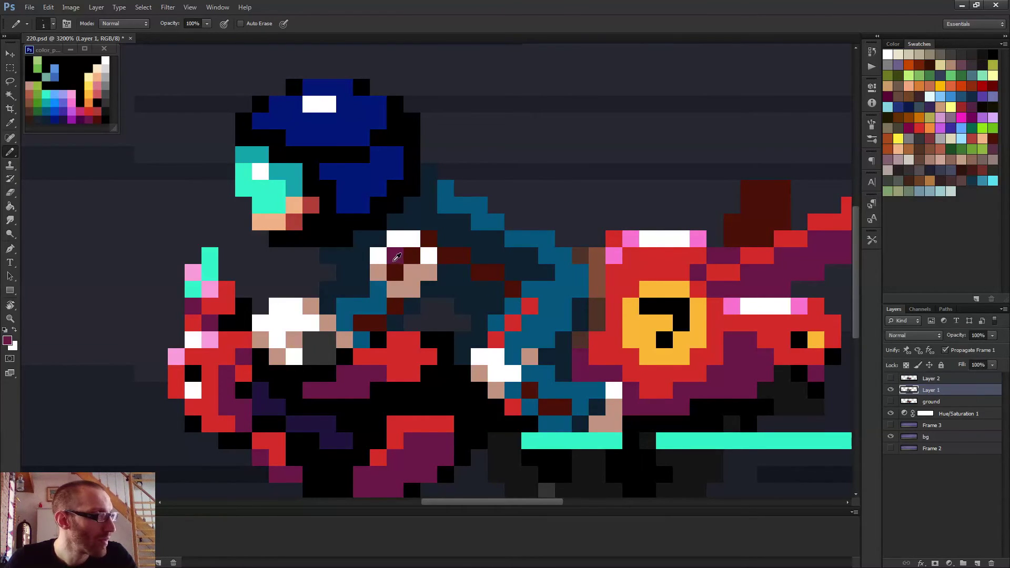
{"action": "left_click", "coordinate": [395, 258], "text": "alt"}
{"action": "scroll", "coordinate": [402, 268], "scroll_direction": "down", "scroll_amount": 5}
{"action": "scroll", "coordinate": [575, 354], "scroll_direction": "down", "scroll_amount": 3}
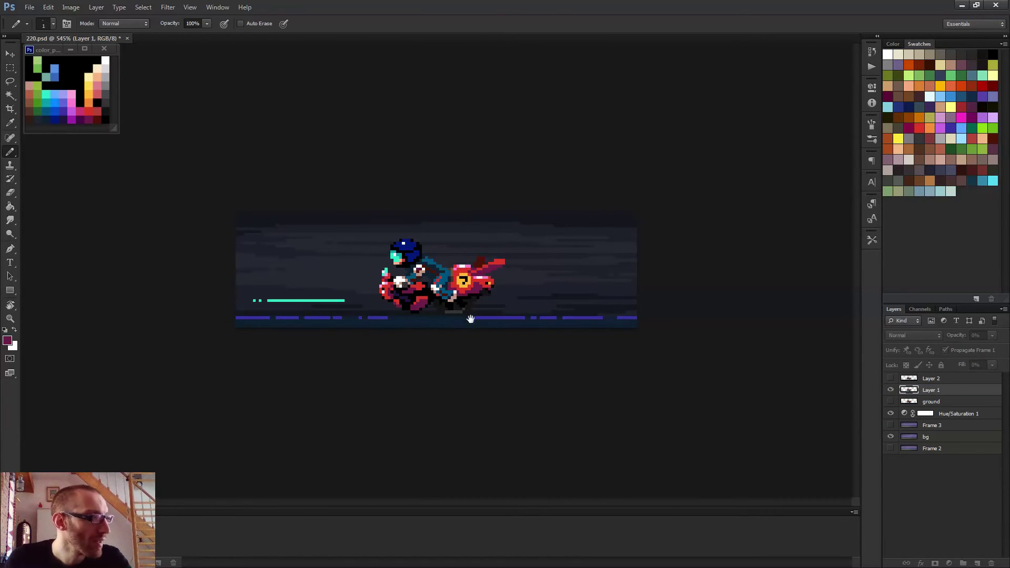
{"action": "scroll", "coordinate": [413, 295], "scroll_direction": "up", "scroll_amount": 3}
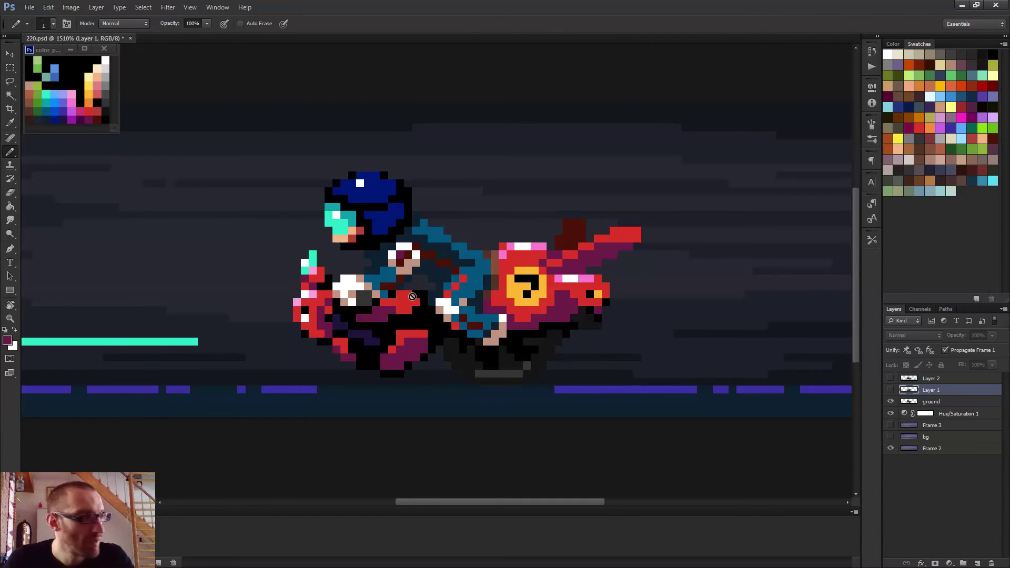
{"action": "scroll", "coordinate": [413, 296], "scroll_direction": "down", "scroll_amount": 2}
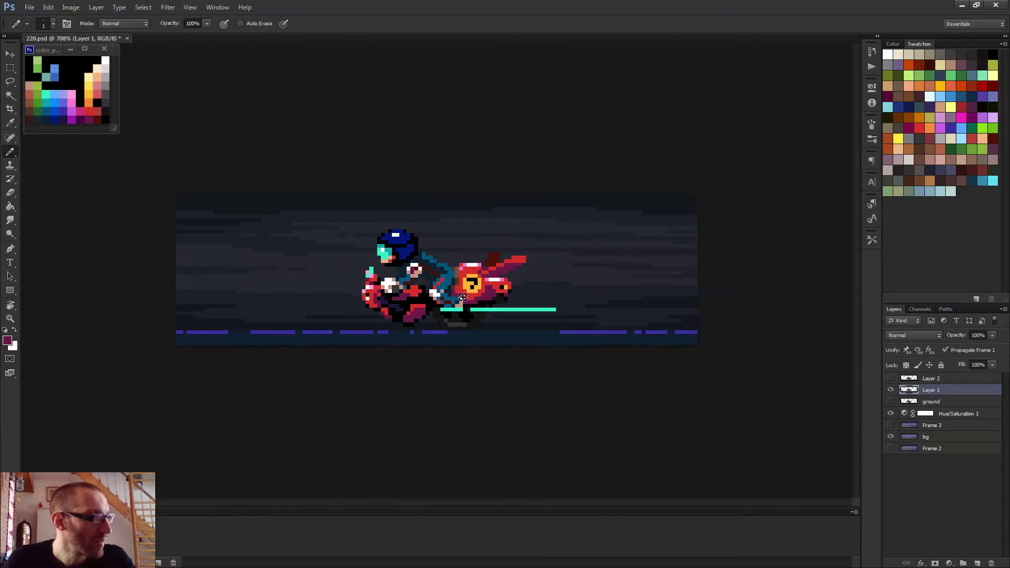
- Widen the red stripe above the rider's knee on Layer 1 with extra red pixels
{"action": "scroll", "coordinate": [462, 297], "scroll_direction": "up", "scroll_amount": 4}
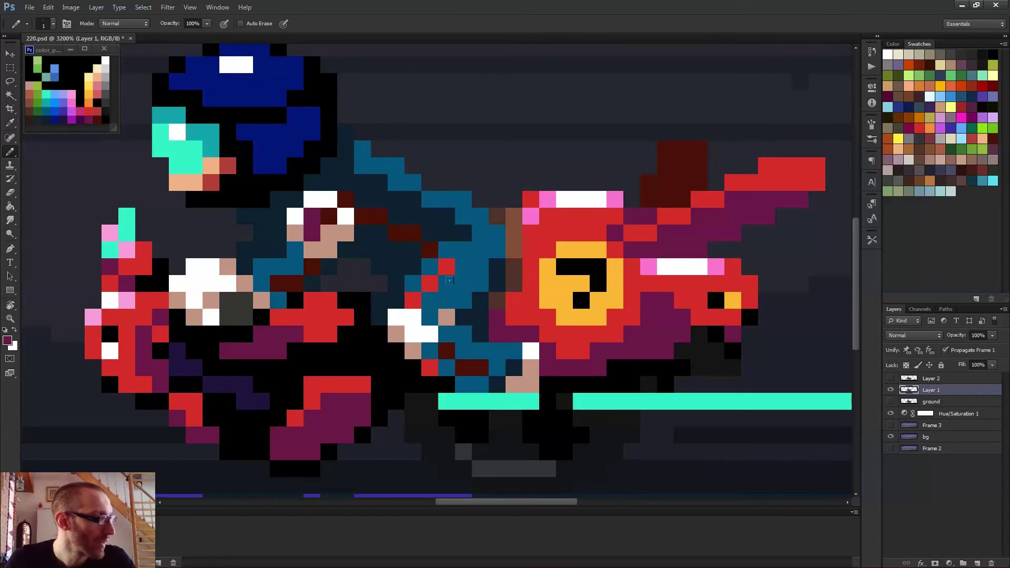
{"action": "left_click", "coordinate": [405, 232], "text": "alt"}
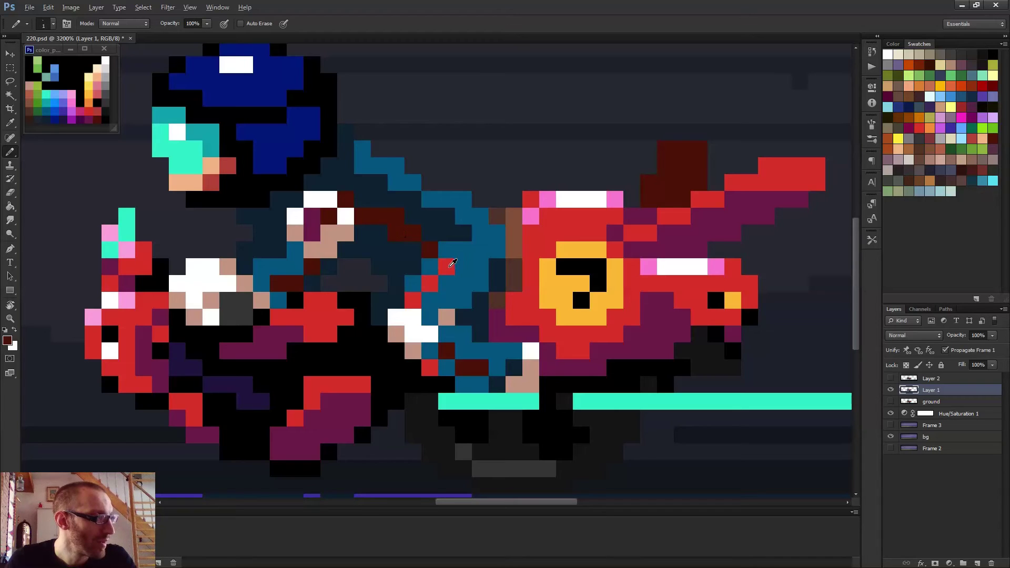
{"action": "left_click", "coordinate": [451, 266], "text": "alt"}
{"action": "left_click", "coordinate": [446, 283]}
{"action": "left_click", "coordinate": [463, 267]}
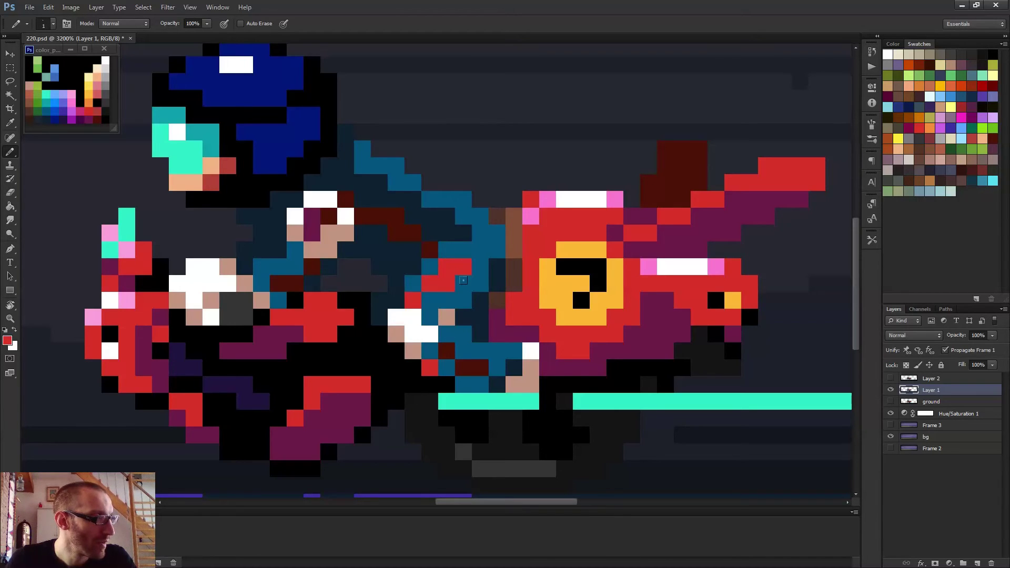
- On Layer 2, widen the red stripe above the rider's knee with extra red pixels and preview the animation
{"action": "key", "text": "Right"}
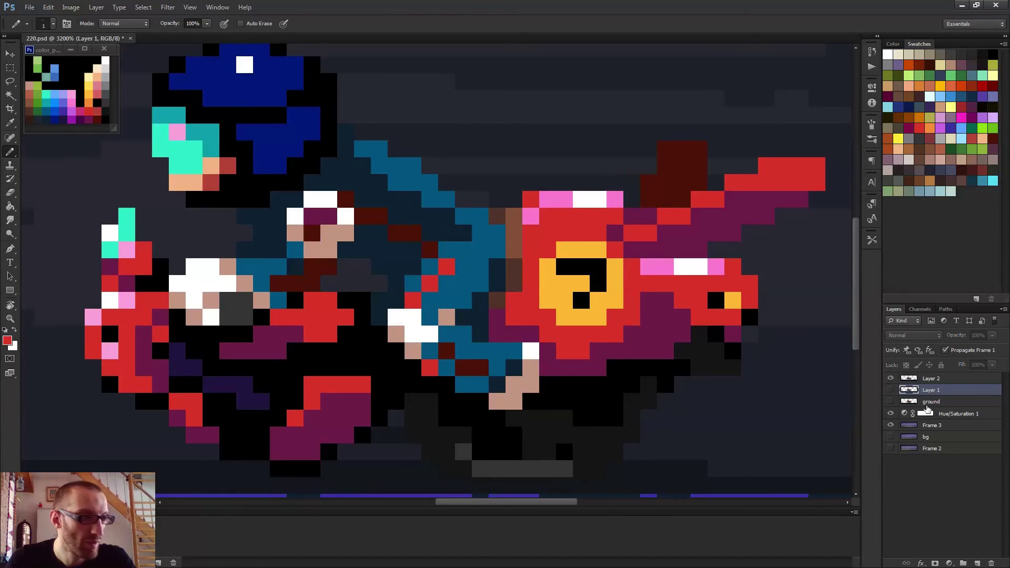
{"action": "left_click", "coordinate": [933, 381]}
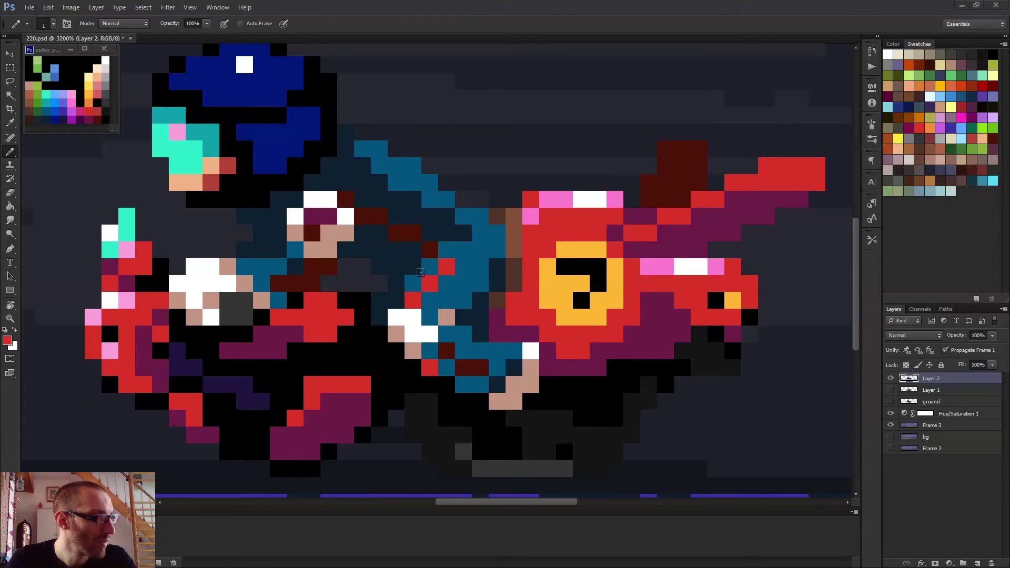
{"action": "key", "text": "alt+Tab"}
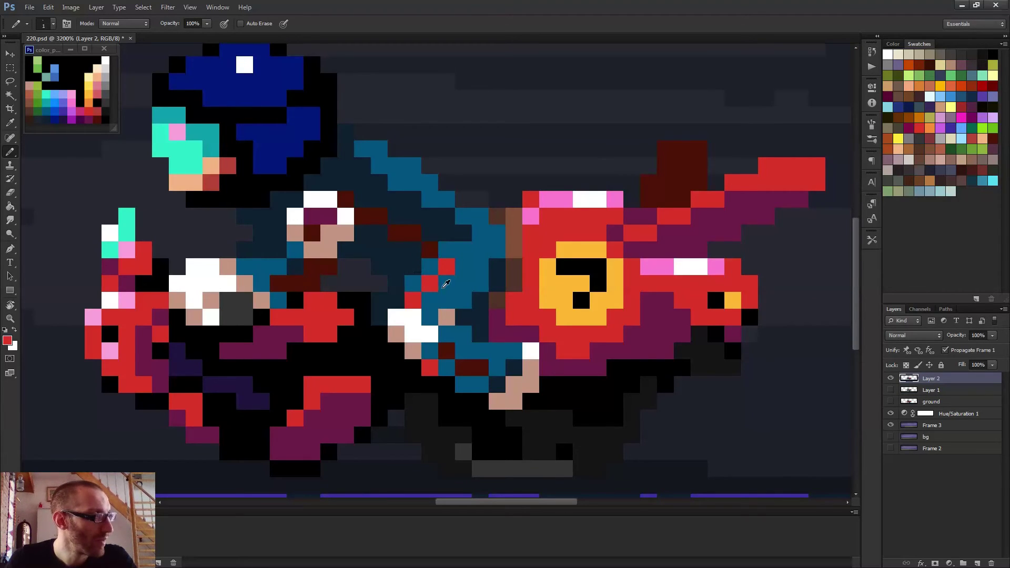
{"action": "left_click", "coordinate": [447, 270]}
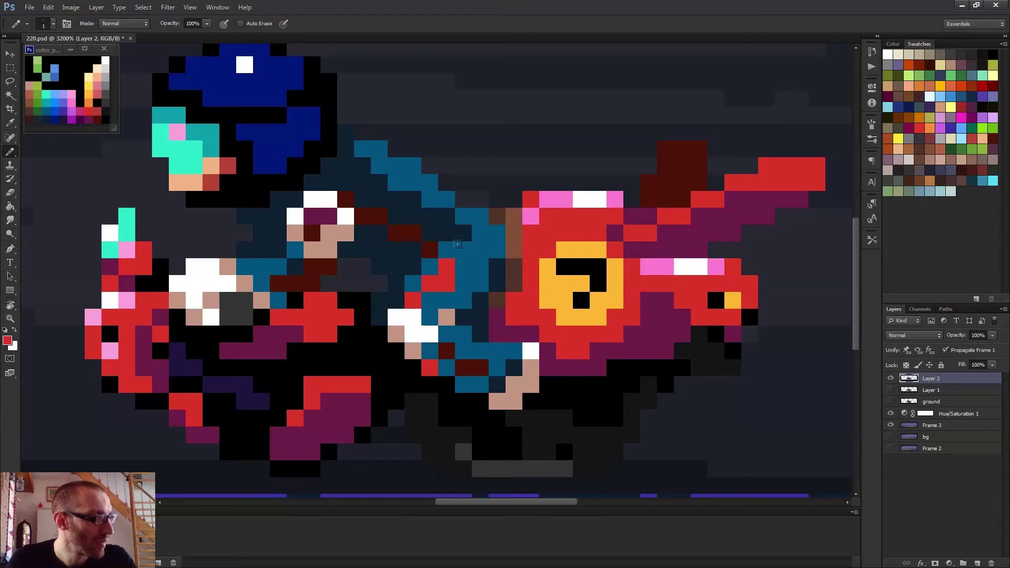
{"action": "key", "text": "ctrl+0"}
{"action": "key", "text": "space"}
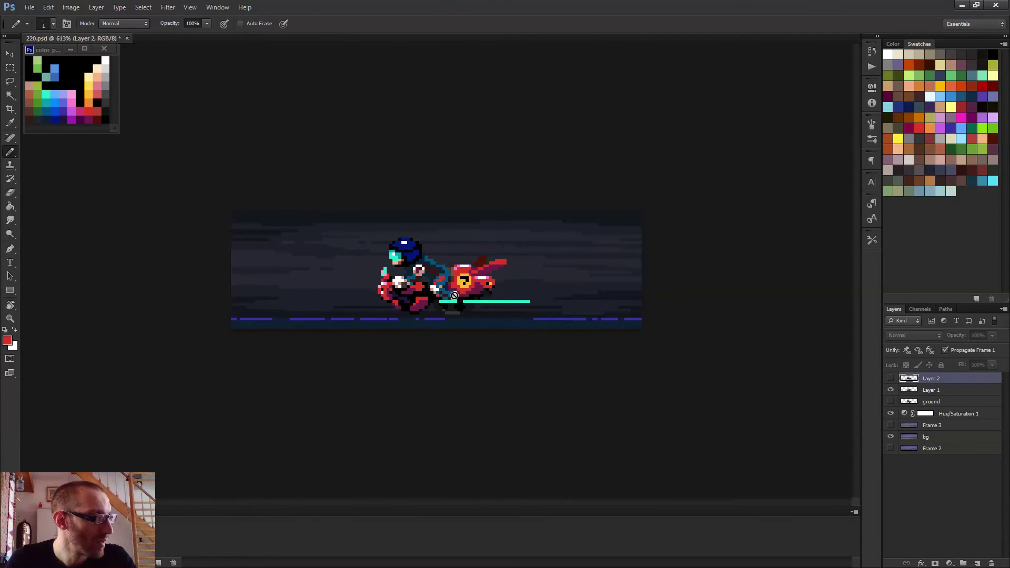
{"action": "key", "text": "space"}
- Recolour the lowest pixel of the red knee stripe dark red on Layer 2, and preview the animation
{"action": "scroll", "coordinate": [445, 300], "scroll_direction": "up", "scroll_amount": 5}
{"action": "scroll", "coordinate": [445, 300], "scroll_direction": "up", "scroll_amount": 3}
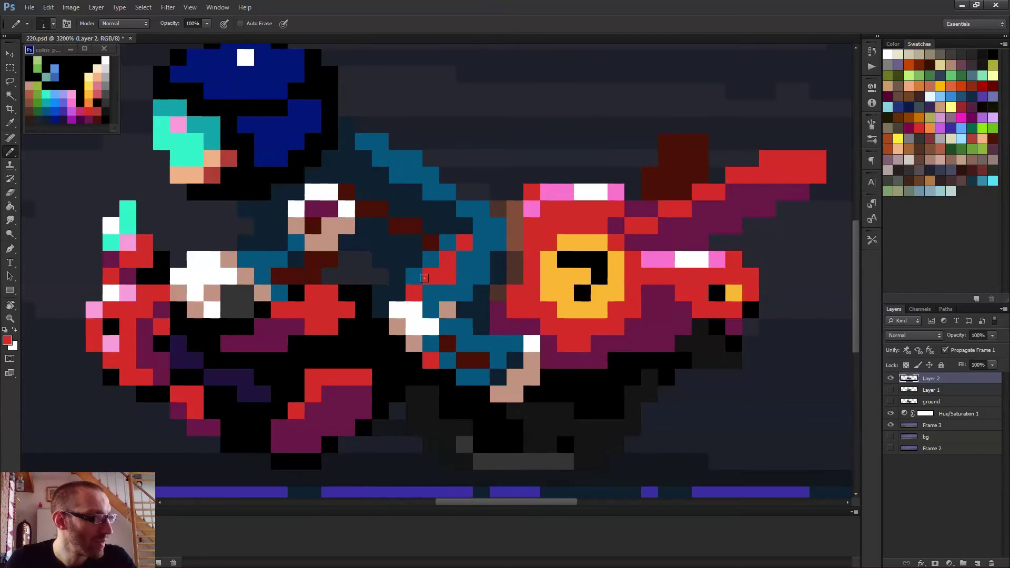
{"action": "left_click", "coordinate": [416, 279], "text": "alt"}
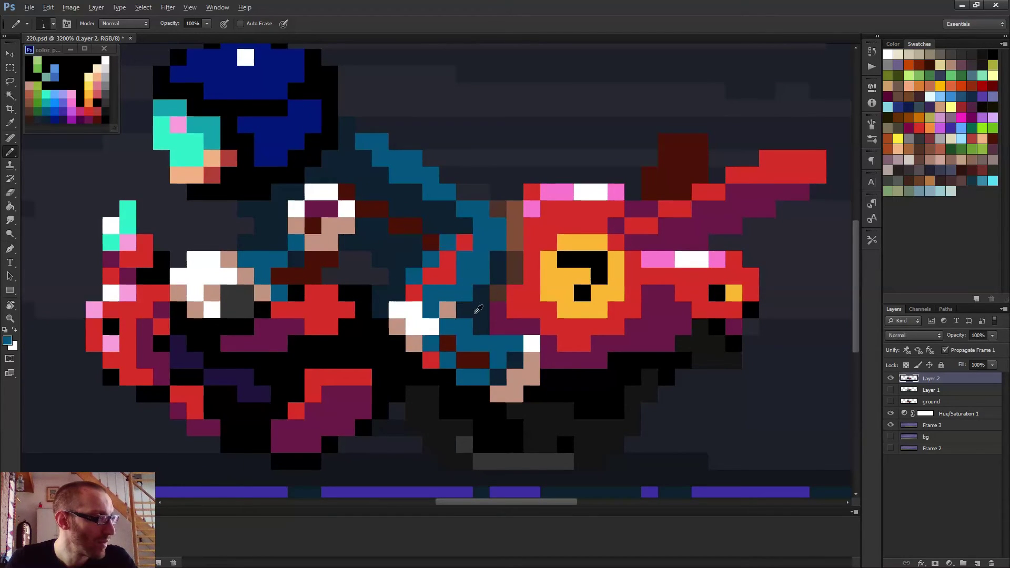
{"action": "left_click", "coordinate": [448, 340], "text": "alt"}
{"action": "left_click", "coordinate": [414, 293]}
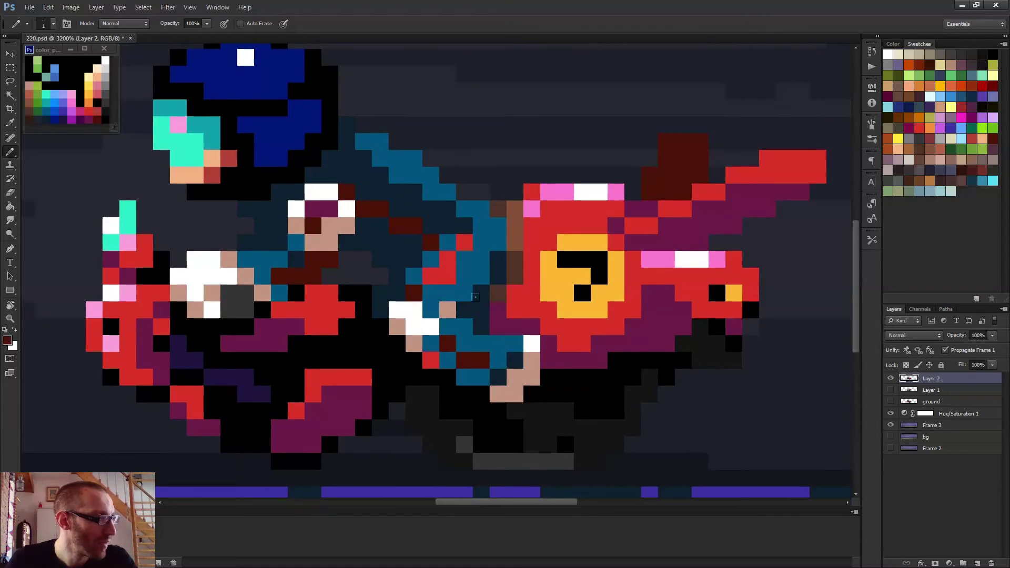
{"action": "scroll", "coordinate": [442, 293], "scroll_direction": "down", "scroll_amount": 6}
{"action": "scroll", "coordinate": [558, 328], "scroll_direction": "down", "scroll_amount": 2}
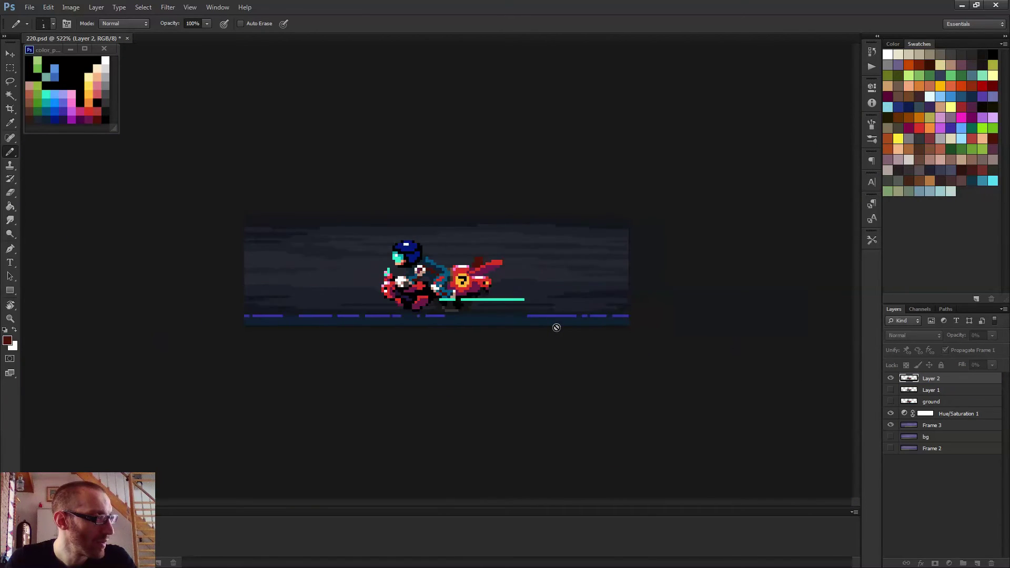
- Extend the dark-red shading on the rider's lower leg on Layer 1 with extra dark-red pixels
{"action": "scroll", "coordinate": [433, 334], "scroll_direction": "up", "scroll_amount": 5}
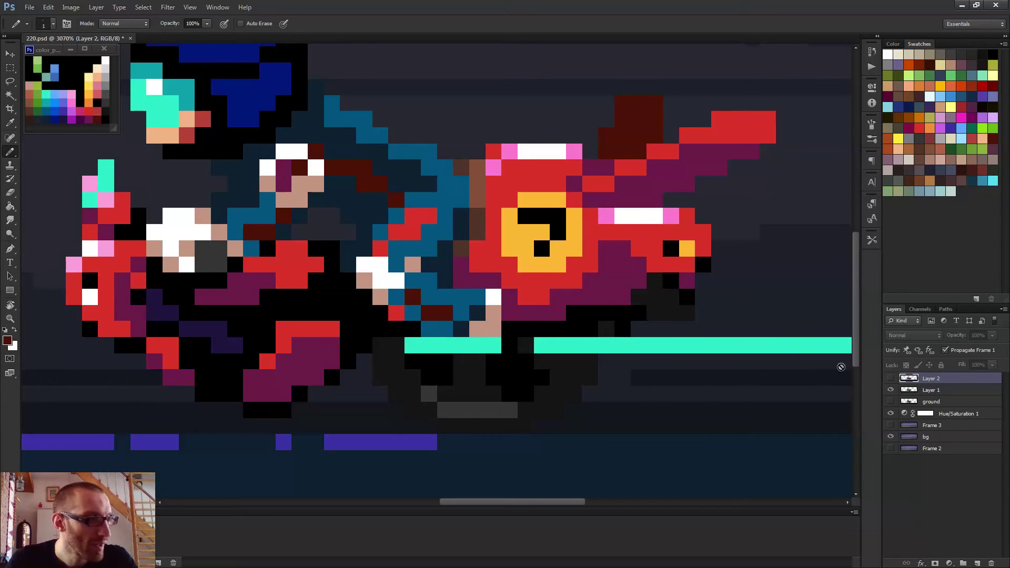
{"action": "key", "text": "alt+bracketleft"}
{"action": "left_click", "coordinate": [429, 297]}
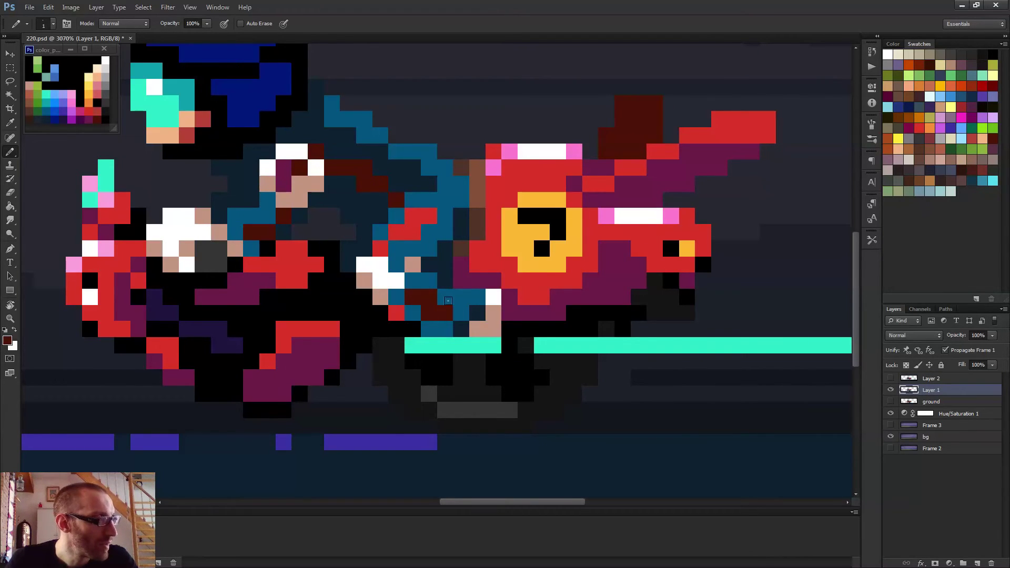
{"action": "left_click", "coordinate": [461, 313]}
{"action": "left_click", "coordinate": [448, 301], "text": "alt"}
{"action": "left_click", "coordinate": [422, 320], "text": "alt"}
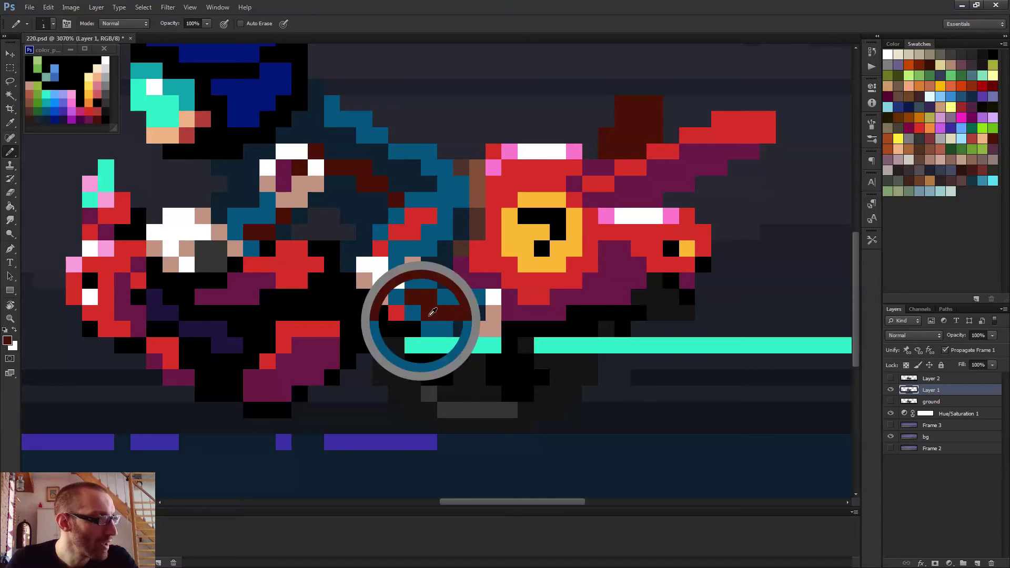
- Extend the dark-red shading on the rider's lower leg on Layer 2, and preview the animation
{"action": "key", "text": "Right"}
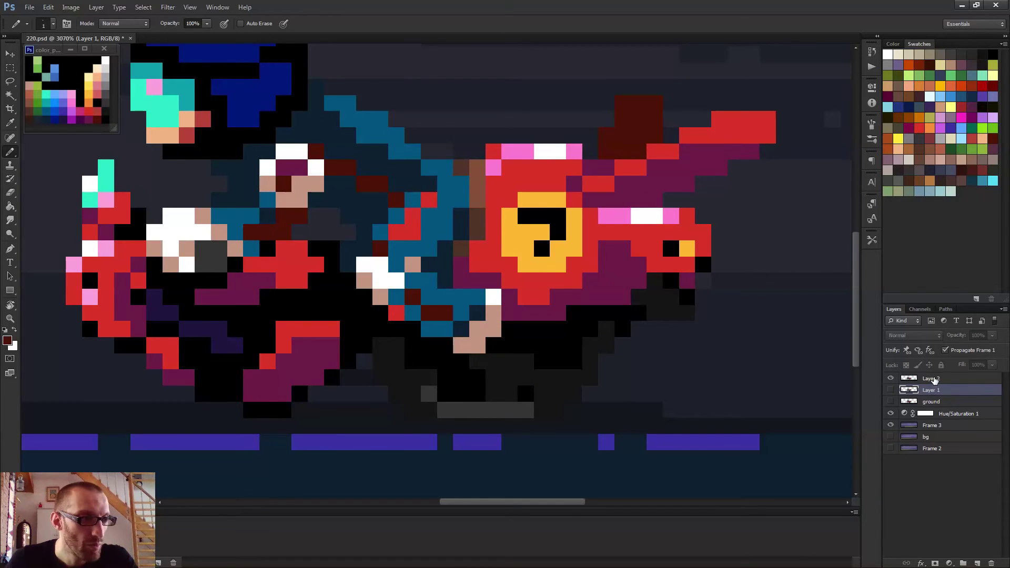
{"action": "left_click", "coordinate": [934, 379]}
{"action": "scroll", "coordinate": [522, 337], "scroll_direction": "down", "scroll_amount": 5}
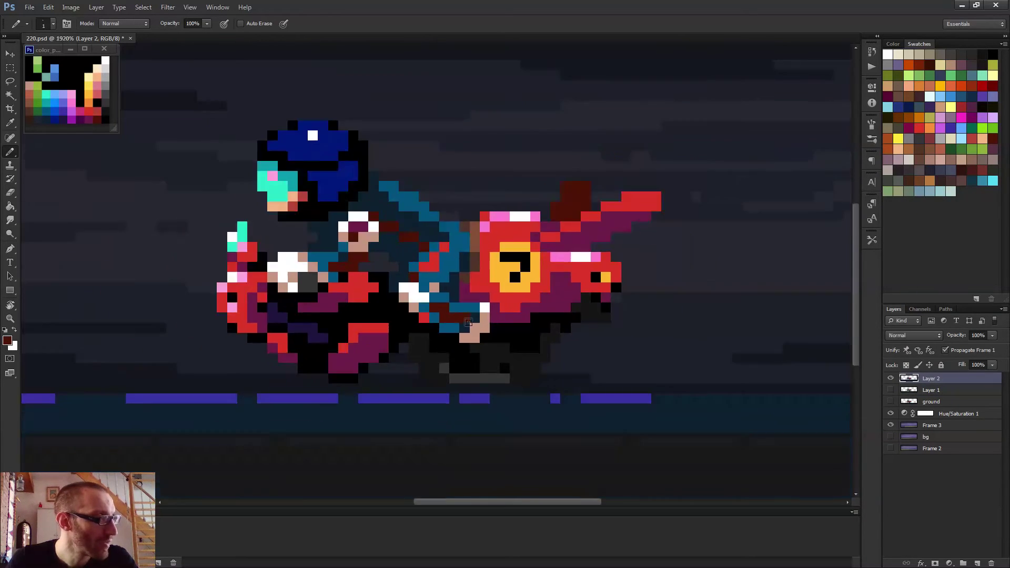
{"action": "scroll", "coordinate": [522, 337], "scroll_direction": "down", "scroll_amount": 3}
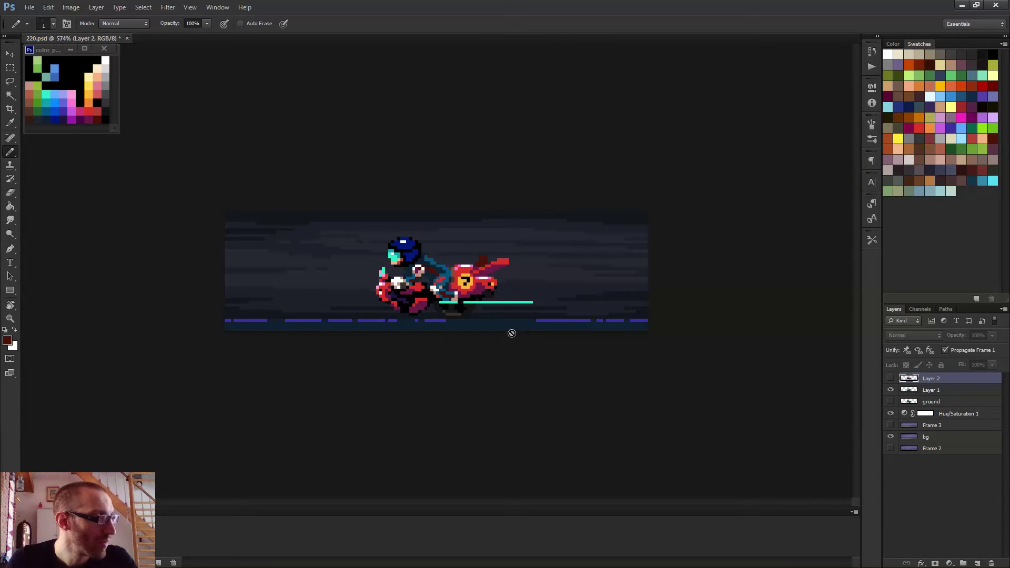
- Trim the dark-red patch on the rider's lower leg with blue on Layer 1, and preview the animation
{"action": "scroll", "coordinate": [438, 283], "scroll_direction": "up", "scroll_amount": 3}
{"action": "left_click", "coordinate": [451, 318], "text": "alt"}
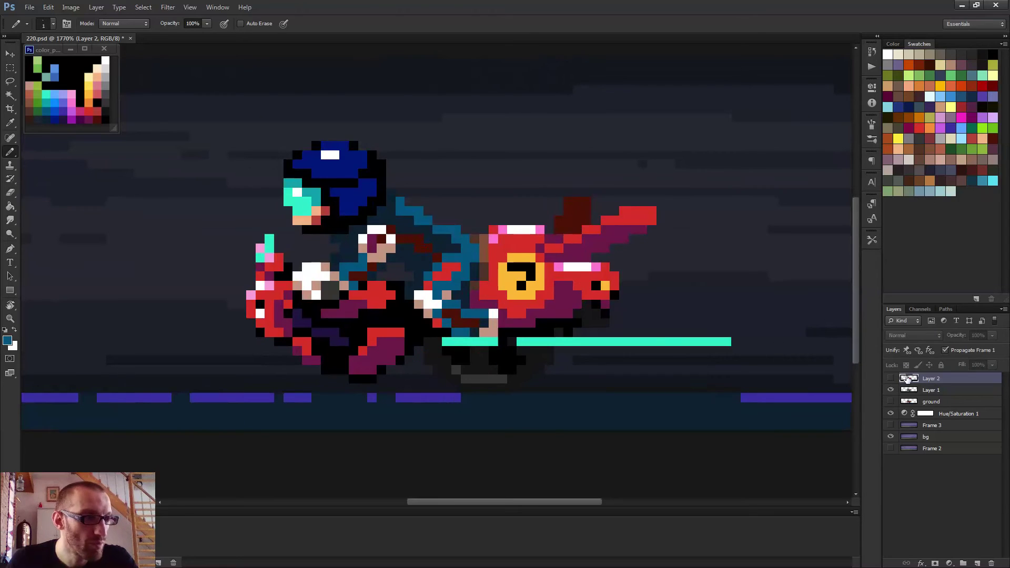
{"action": "left_click", "coordinate": [932, 390]}
{"action": "scroll", "coordinate": [533, 336], "scroll_direction": "down", "scroll_amount": 4}
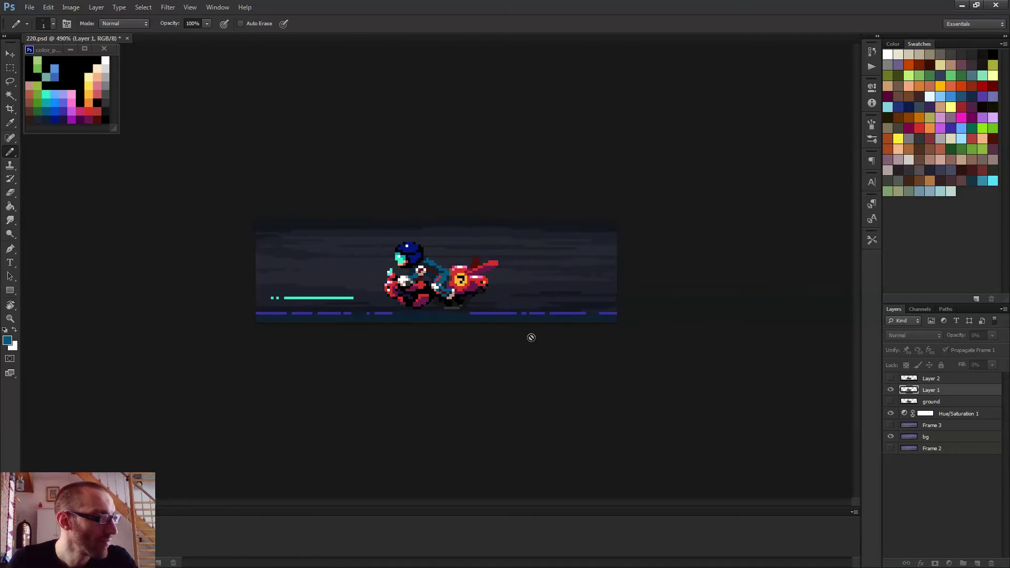
- Add dark-navy shading beside the ankle on the rider's lower leg on Layer 1, and preview the animation
{"action": "scroll", "coordinate": [532, 337], "scroll_direction": "up", "scroll_amount": 4}
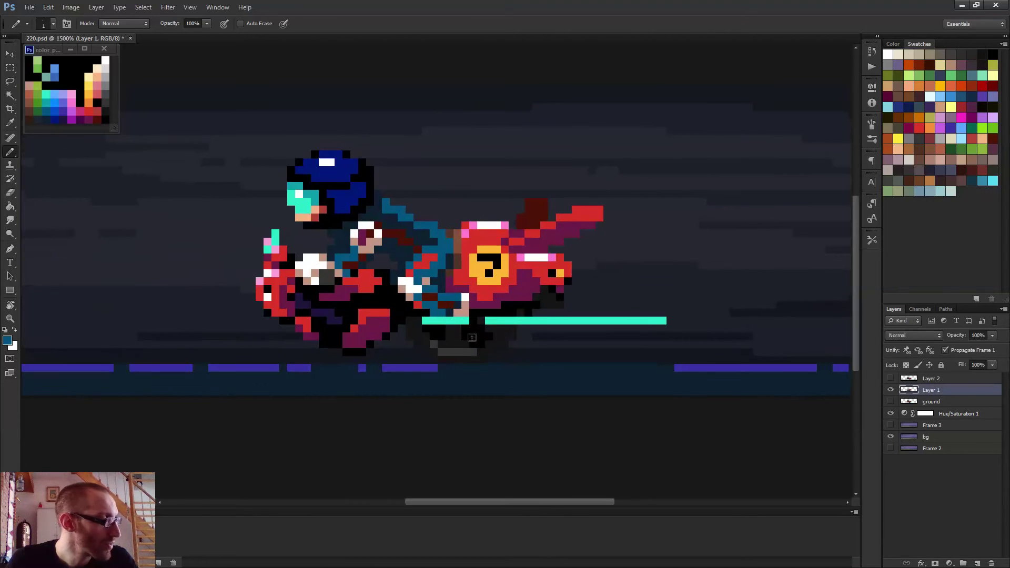
{"action": "scroll", "coordinate": [473, 337], "scroll_direction": "up", "scroll_amount": 1}
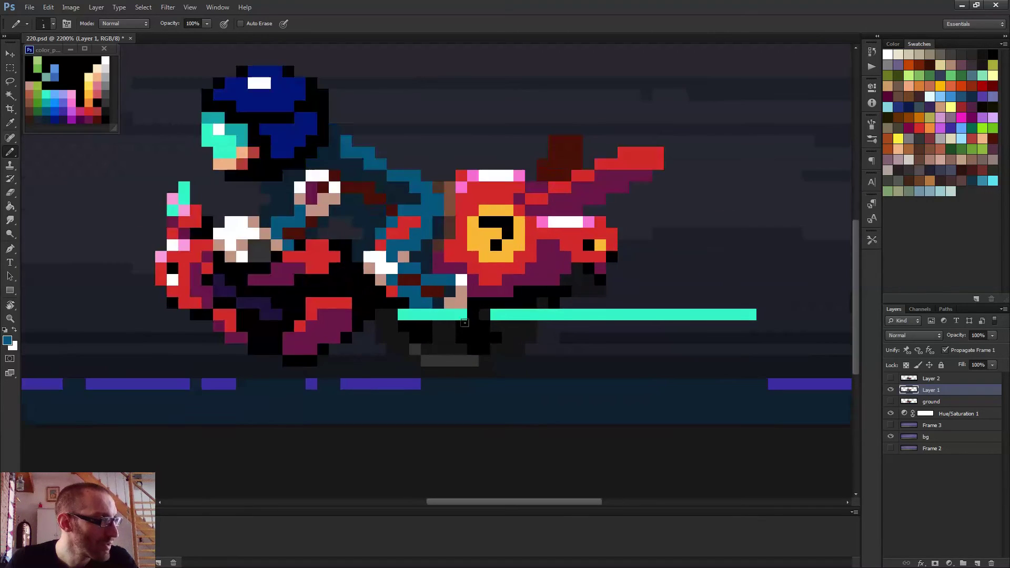
{"action": "left_click", "coordinate": [930, 378]}
{"action": "scroll", "coordinate": [441, 267], "scroll_direction": "up", "scroll_amount": 1}
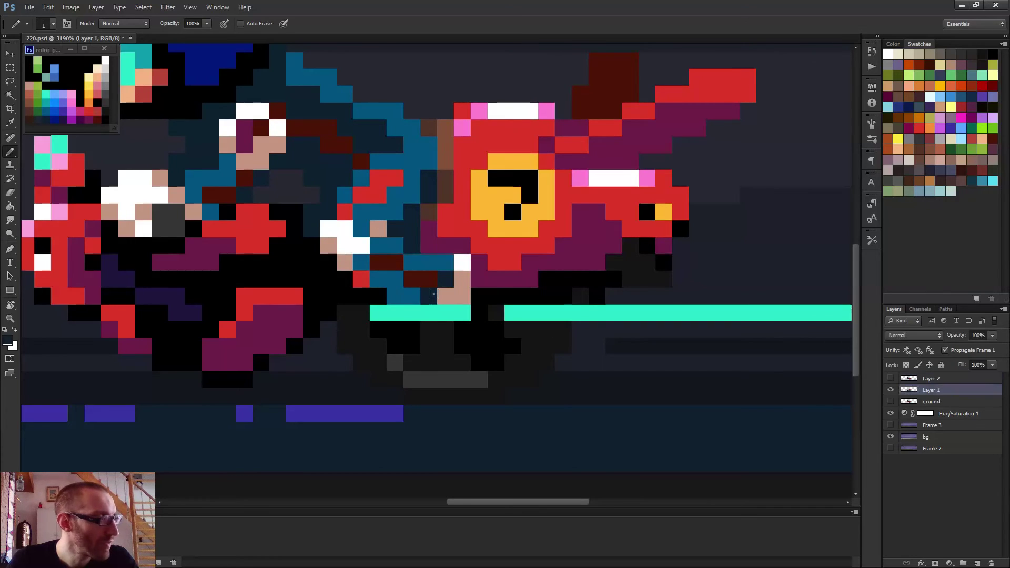
{"action": "scroll", "coordinate": [433, 294], "scroll_direction": "down", "scroll_amount": 10}
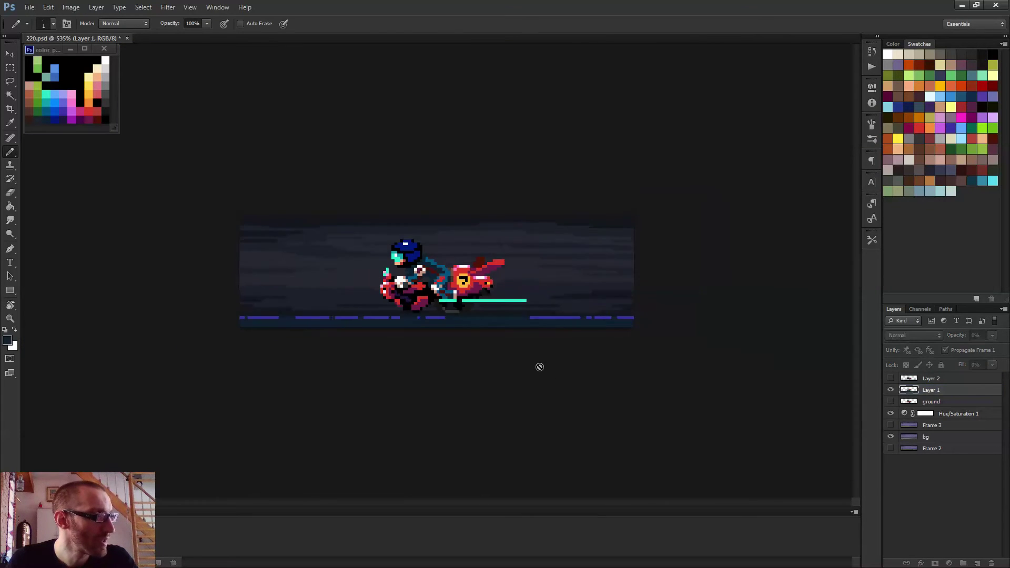
- On Layer 2, cover the white and part of the tan at the rider's ankle with dark navy, and preview the animation
{"action": "scroll", "coordinate": [537, 366], "scroll_direction": "up", "scroll_amount": 8}
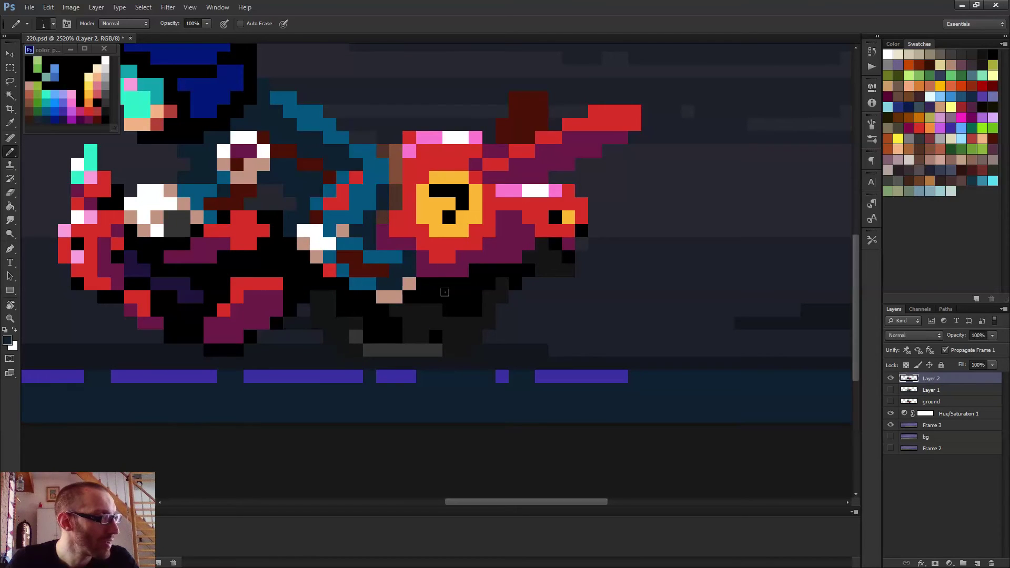
{"action": "scroll", "coordinate": [444, 292], "scroll_direction": "down", "scroll_amount": 4}
{"action": "left_click", "coordinate": [429, 279], "text": "alt"}
{"action": "scroll", "coordinate": [429, 279], "scroll_direction": "down", "scroll_amount": 2}
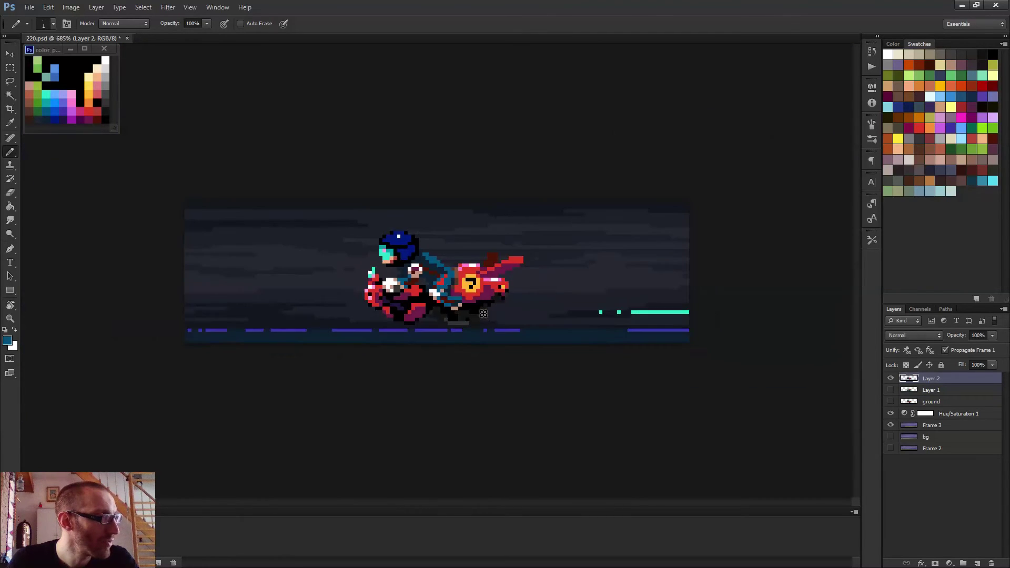
{"action": "scroll", "coordinate": [508, 323], "scroll_direction": "down", "scroll_amount": 2}
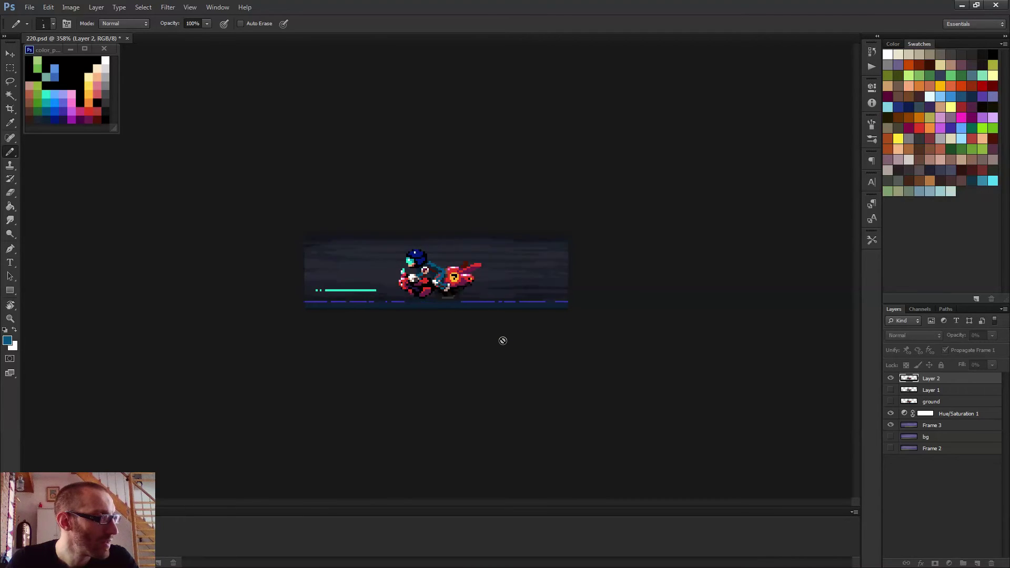
- Recolour the white pixel at the lower edge of the rider's glove tan on Layer 1, and preview the animation
{"action": "scroll", "coordinate": [452, 333], "scroll_direction": "up", "scroll_amount": 2}
{"action": "scroll", "coordinate": [415, 276], "scroll_direction": "up", "scroll_amount": 4}
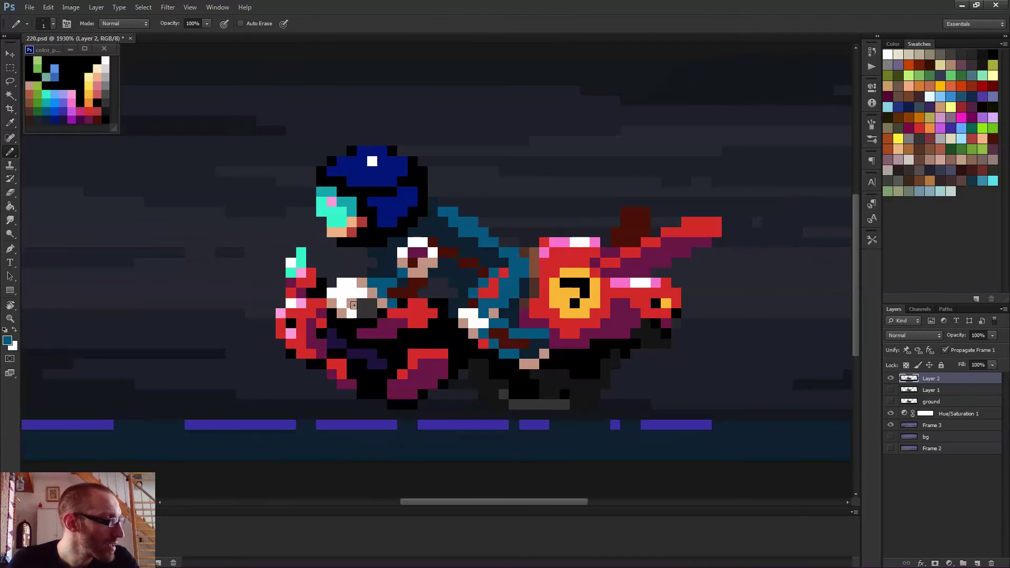
{"action": "scroll", "coordinate": [353, 305], "scroll_direction": "up", "scroll_amount": 1}
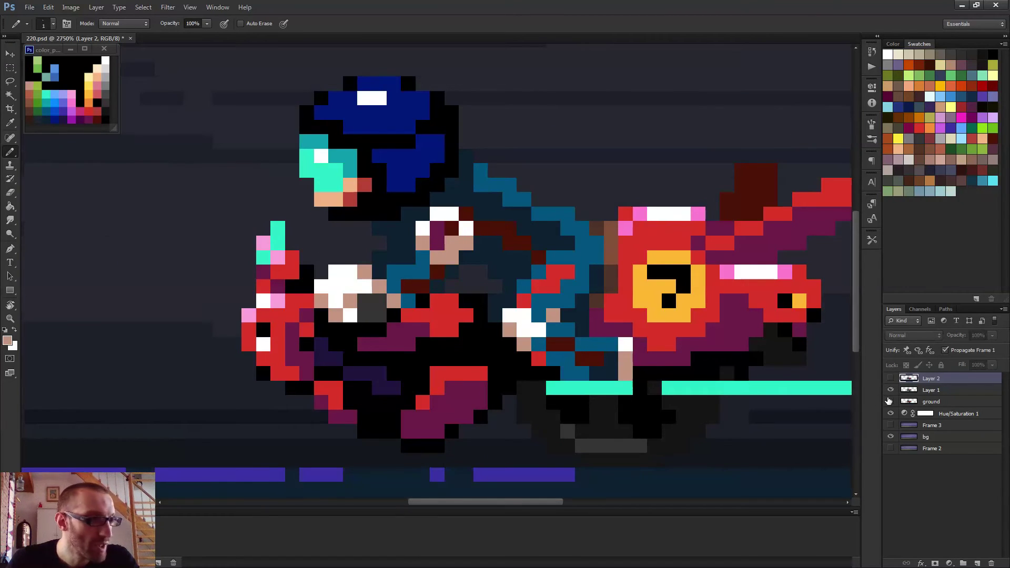
{"action": "left_click", "coordinate": [929, 390]}
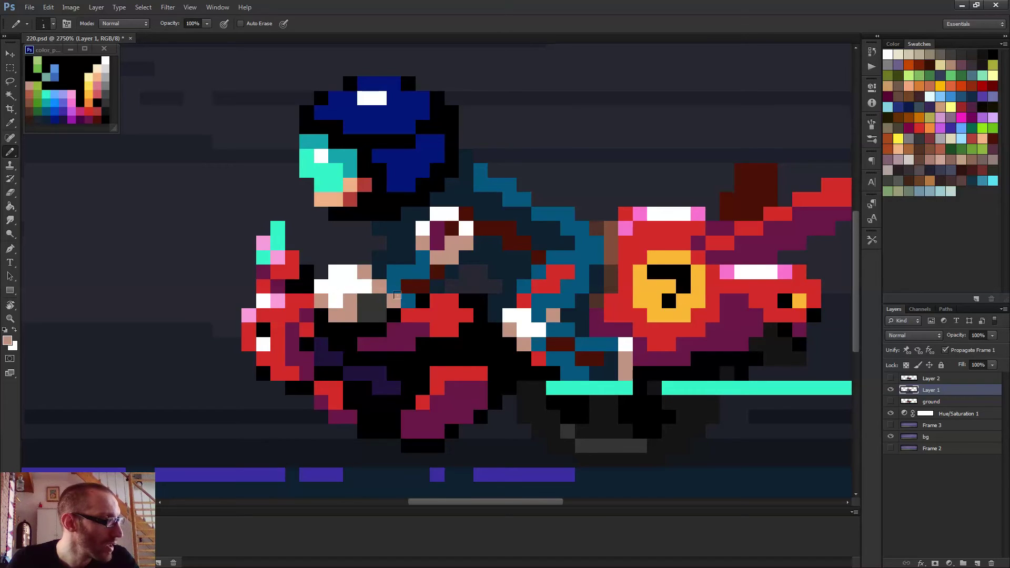
{"action": "scroll", "coordinate": [339, 294], "scroll_direction": "down", "scroll_amount": 5}
{"action": "scroll", "coordinate": [459, 328], "scroll_direction": "down", "scroll_amount": 2}
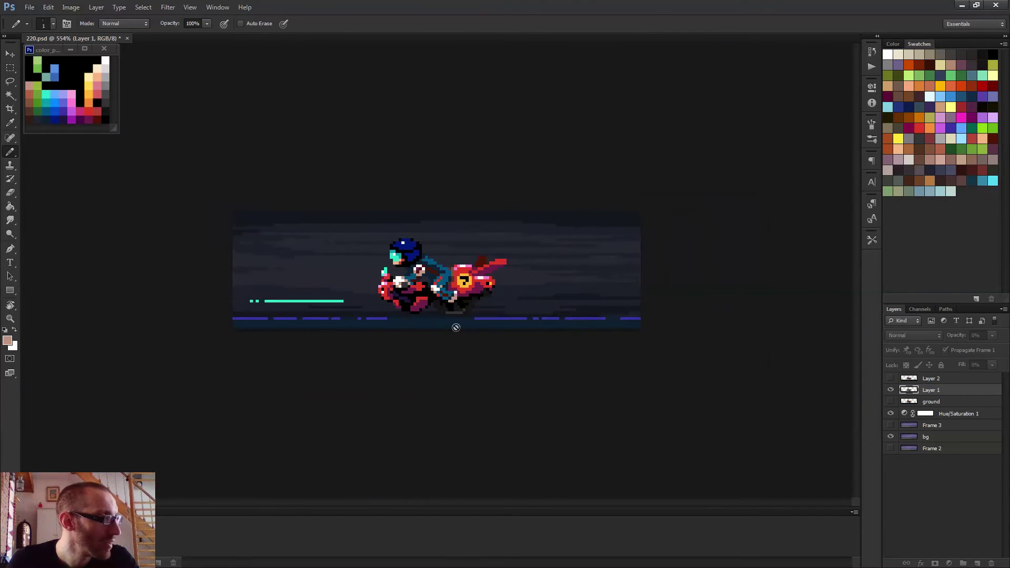
- Touch up the rider's glove in tan on Layer 2, and save the document
{"action": "scroll", "coordinate": [385, 306], "scroll_direction": "up", "scroll_amount": 4}
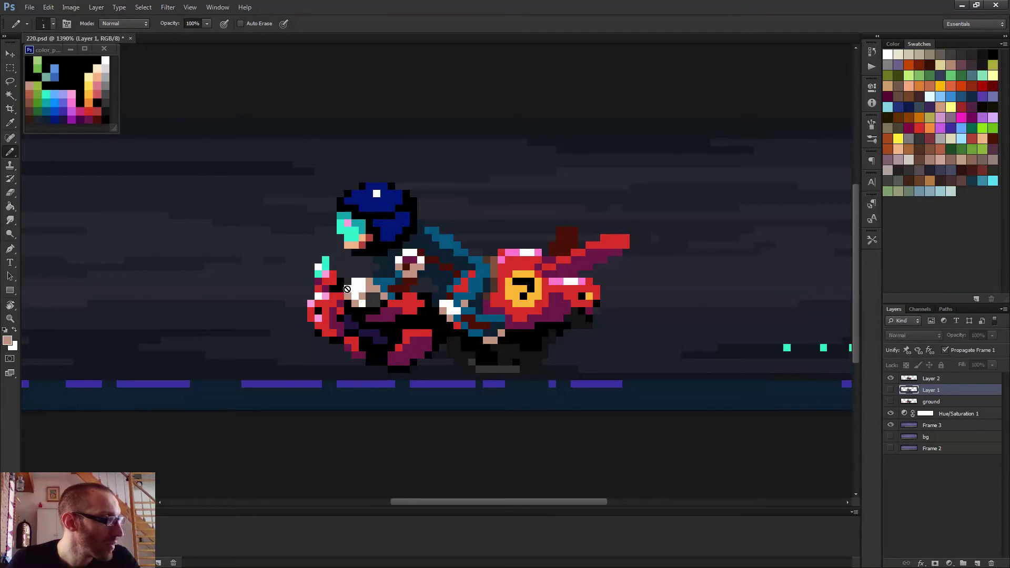
{"action": "left_click", "coordinate": [918, 377]}
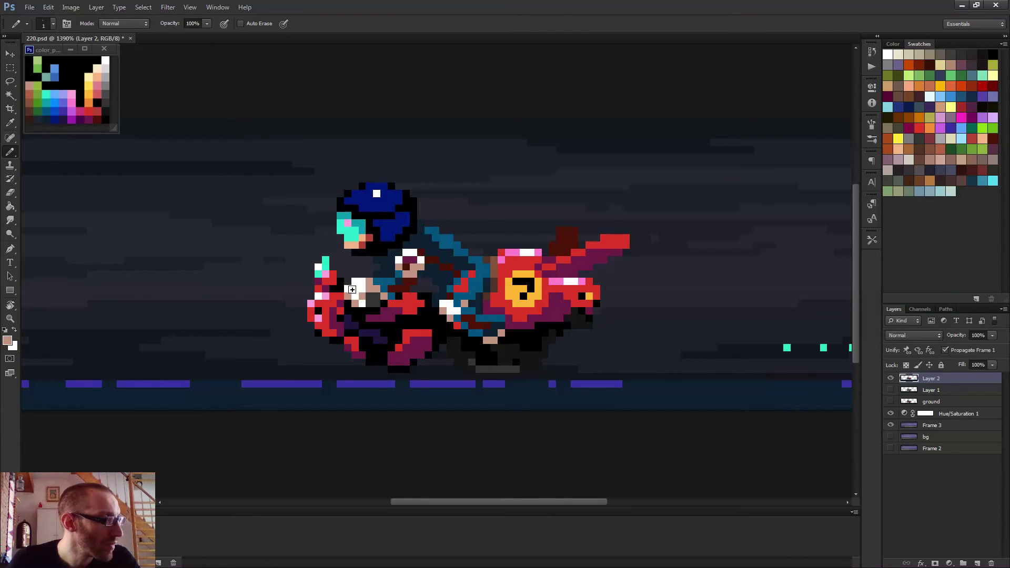
{"action": "scroll", "coordinate": [379, 290], "scroll_direction": "down", "scroll_amount": 5}
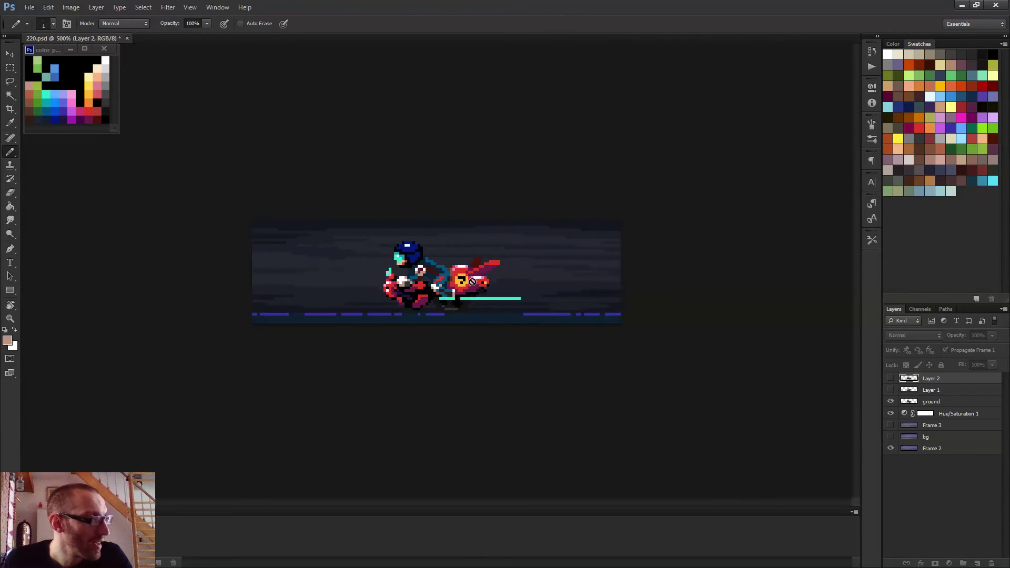
{"action": "scroll", "coordinate": [437, 271], "scroll_direction": "up", "scroll_amount": 3}
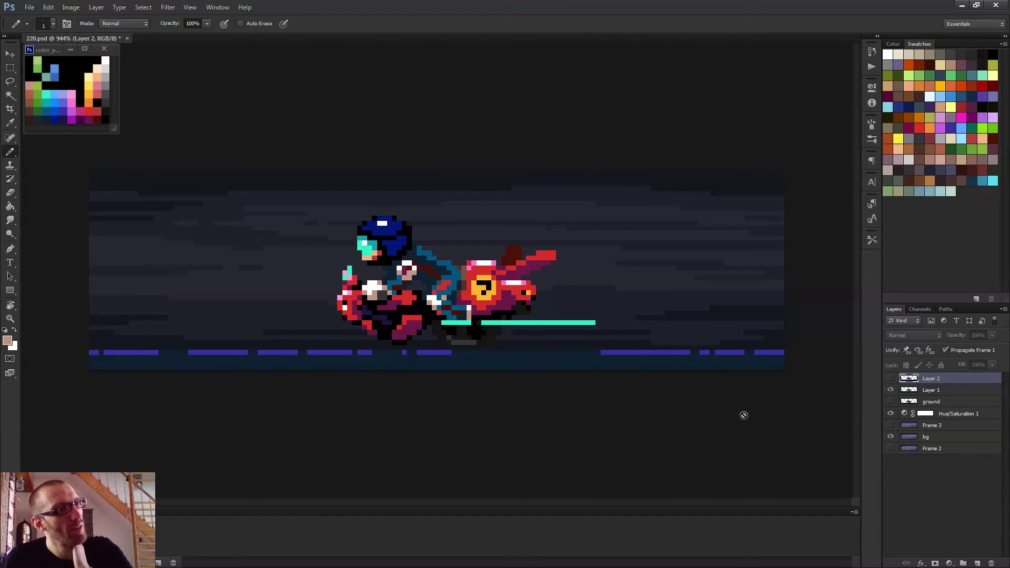
{"action": "key", "text": "ctrl+s"}
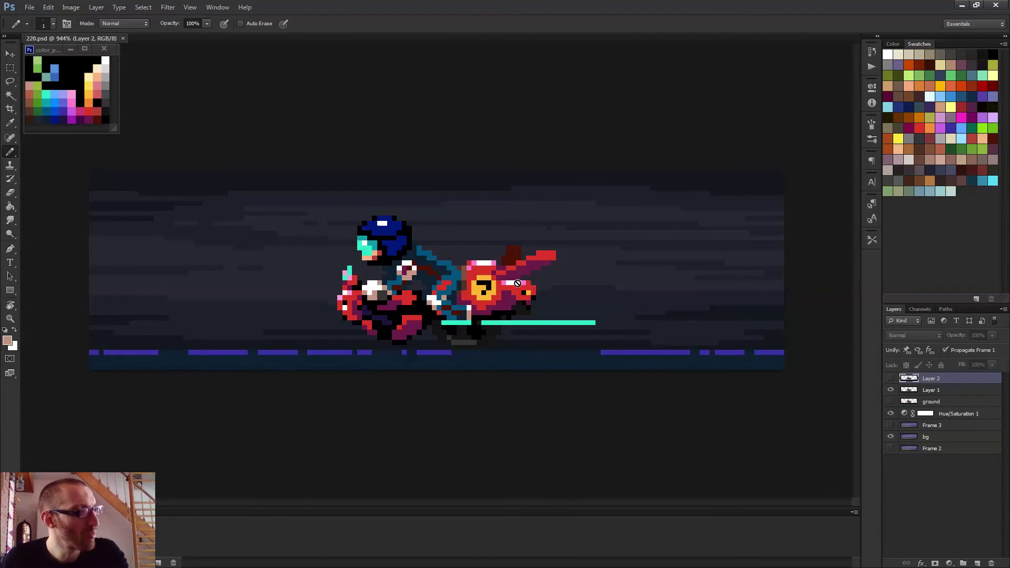
- Select the motorcycle's rear section in an area about 19 by 14 px, and shift it one pixel right on Layer 2
{"action": "key", "text": "m"}
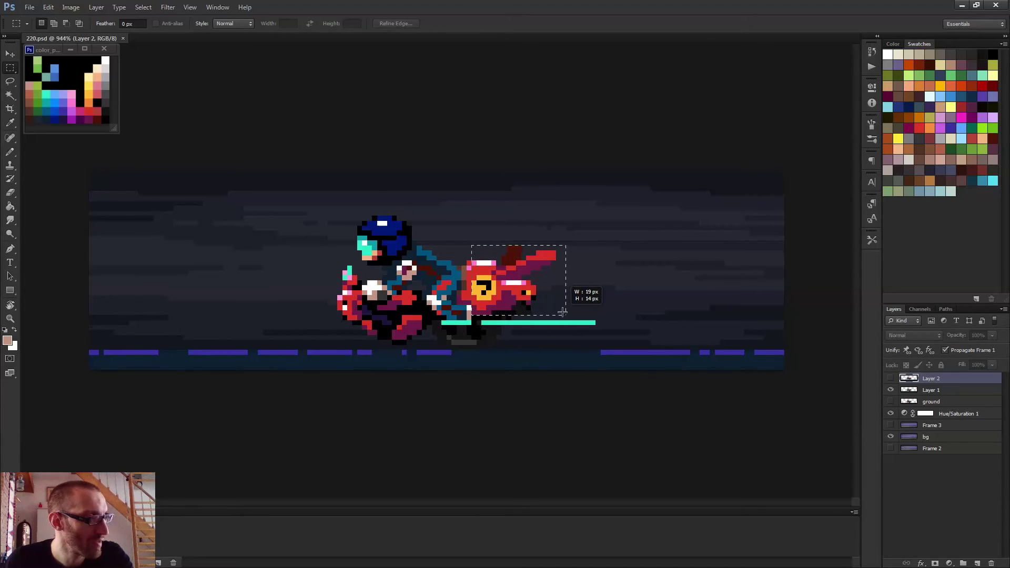
{"action": "left_click_drag", "start_coordinate": [562, 313], "coordinate": [562, 313]}
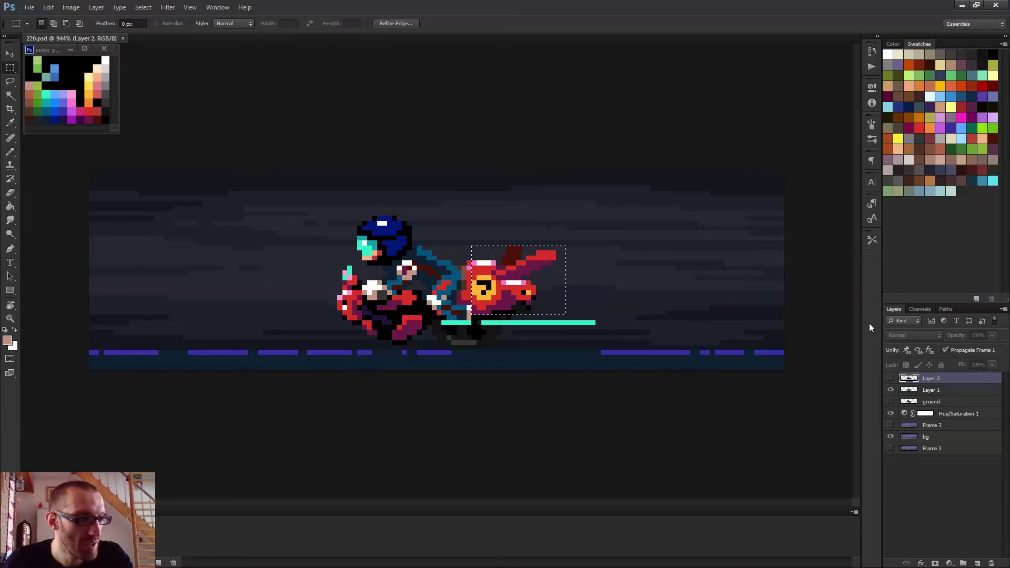
{"action": "left_click", "coordinate": [938, 392]}
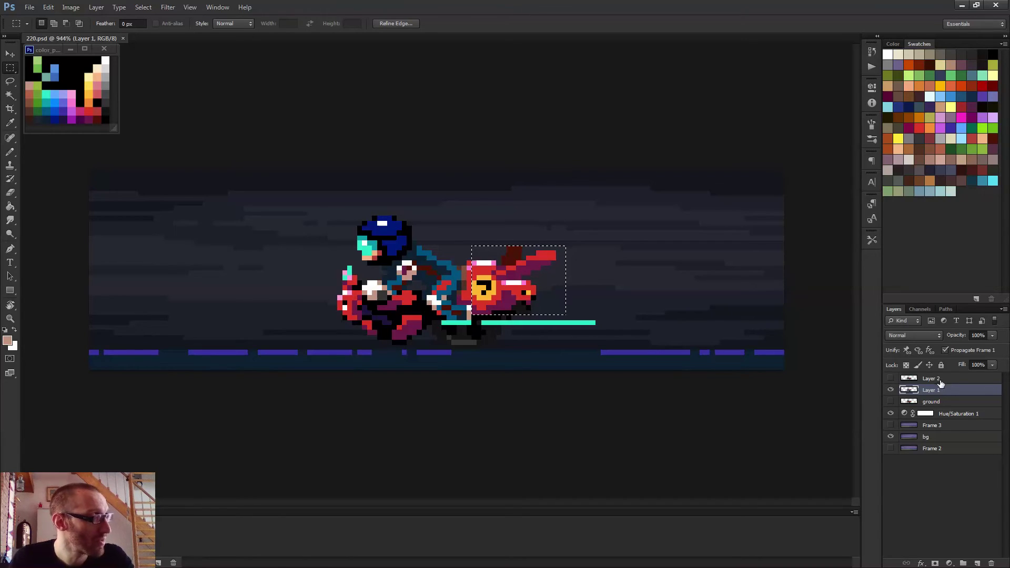
{"action": "key", "text": "space"}
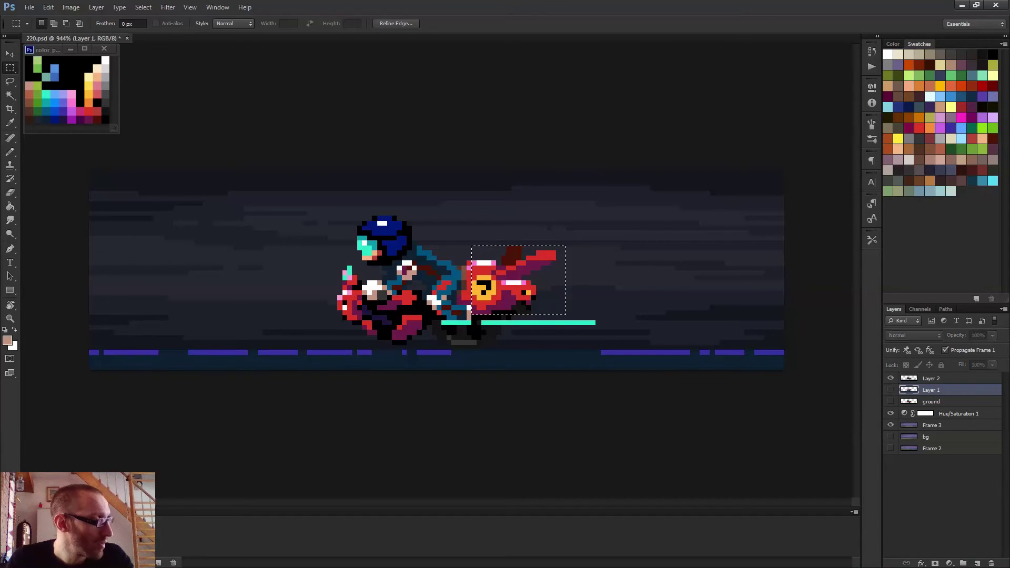
{"action": "left_click", "coordinate": [936, 380]}
{"action": "key", "text": "v"}
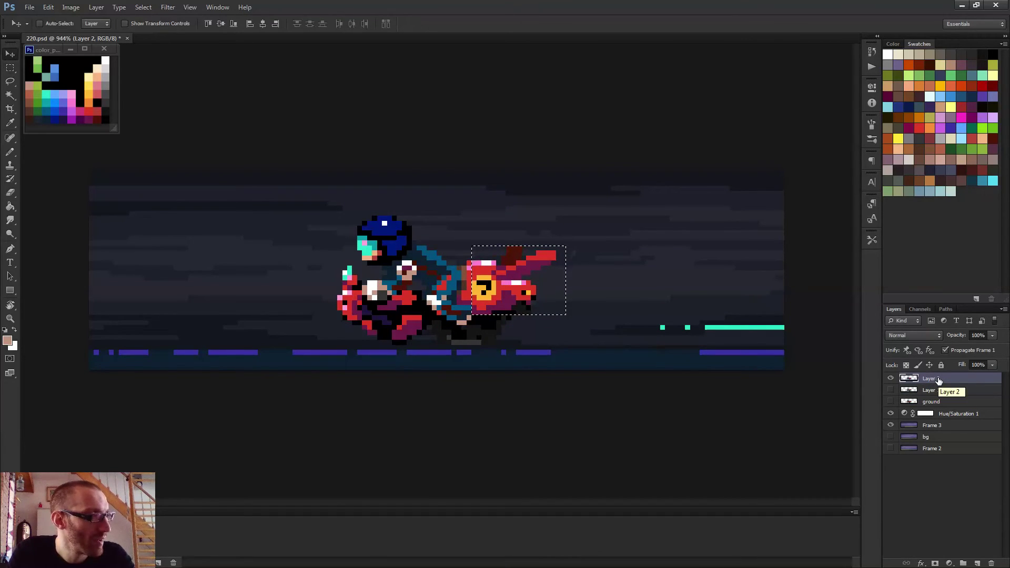
{"action": "key", "text": "Right"}
{"action": "key", "text": "ctrl+d"}
- Fill the gap column in the motorcycle's rear on Layer 2 with pink, red, dark purple and black pixels, and preview the animation
{"action": "key", "text": "b"}
{"action": "scroll", "coordinate": [585, 295], "scroll_direction": "up", "scroll_amount": 5}
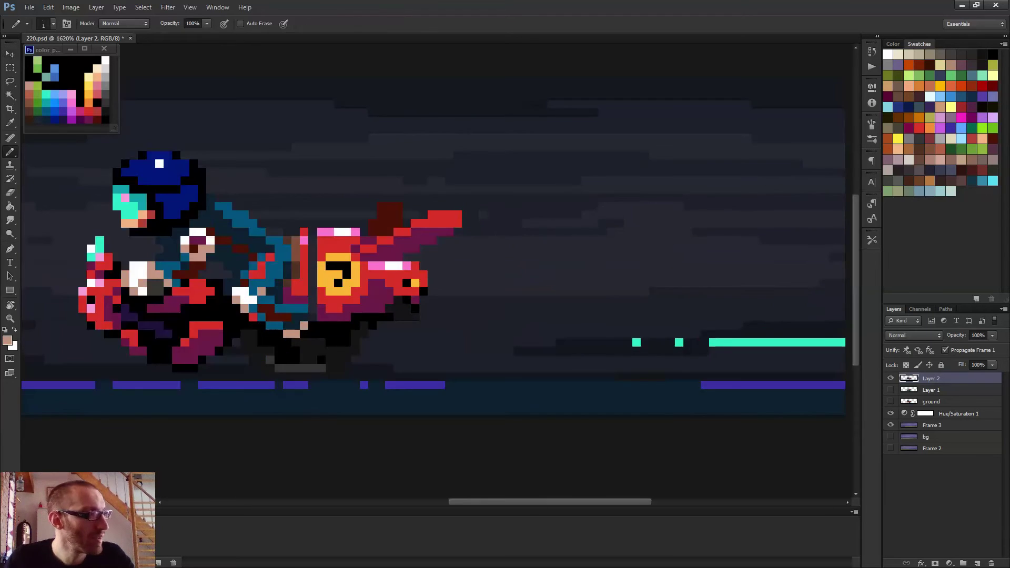
{"action": "left_click", "coordinate": [289, 200]}
{"action": "left_click", "coordinate": [299, 220], "text": "alt"}
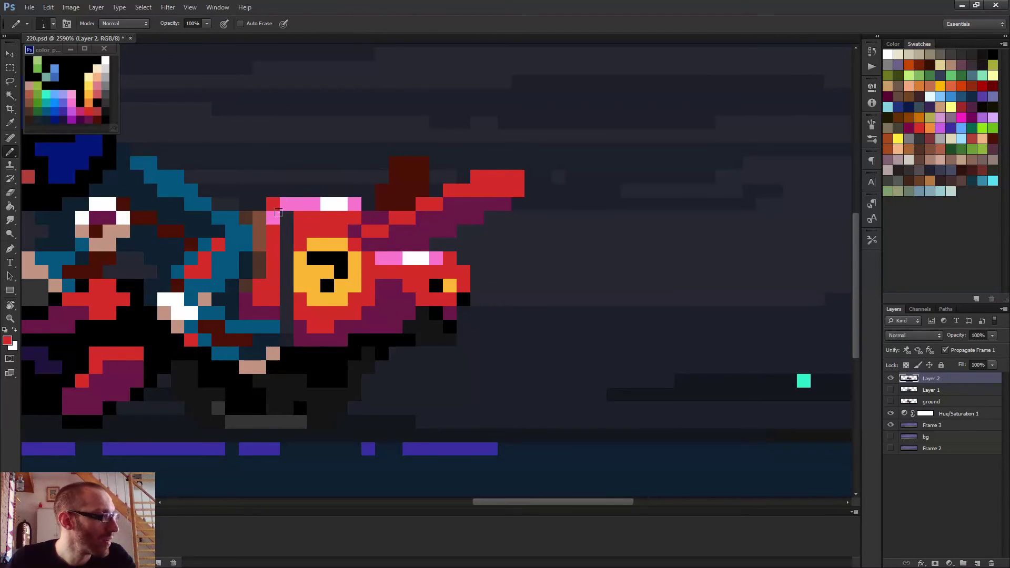
{"action": "left_click_drag", "start_coordinate": [284, 213], "coordinate": [280, 293]}
{"action": "left_click", "coordinate": [285, 309], "text": "alt"}
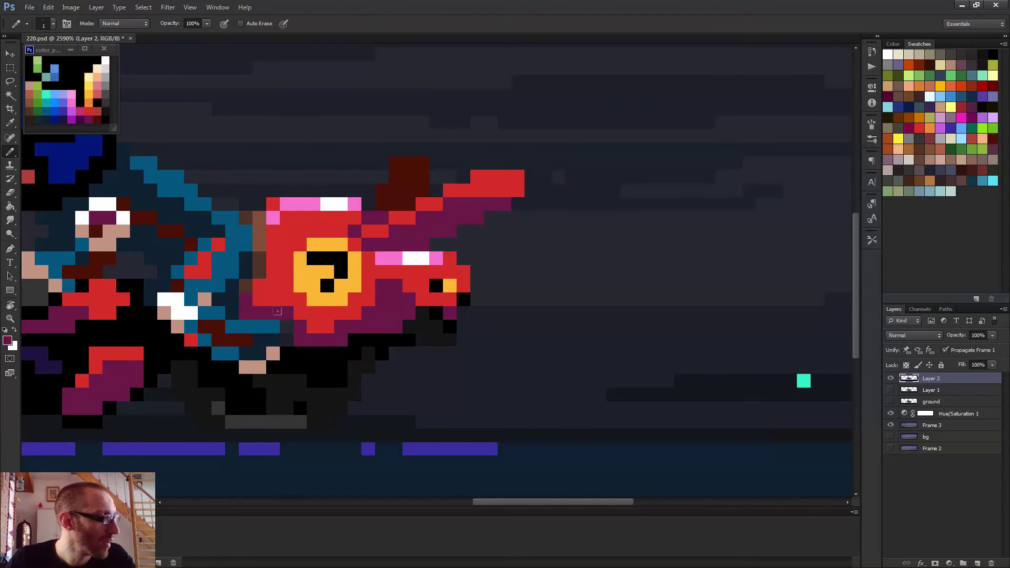
{"action": "left_click", "coordinate": [281, 323]}
{"action": "left_click", "coordinate": [296, 349], "text": "alt"}
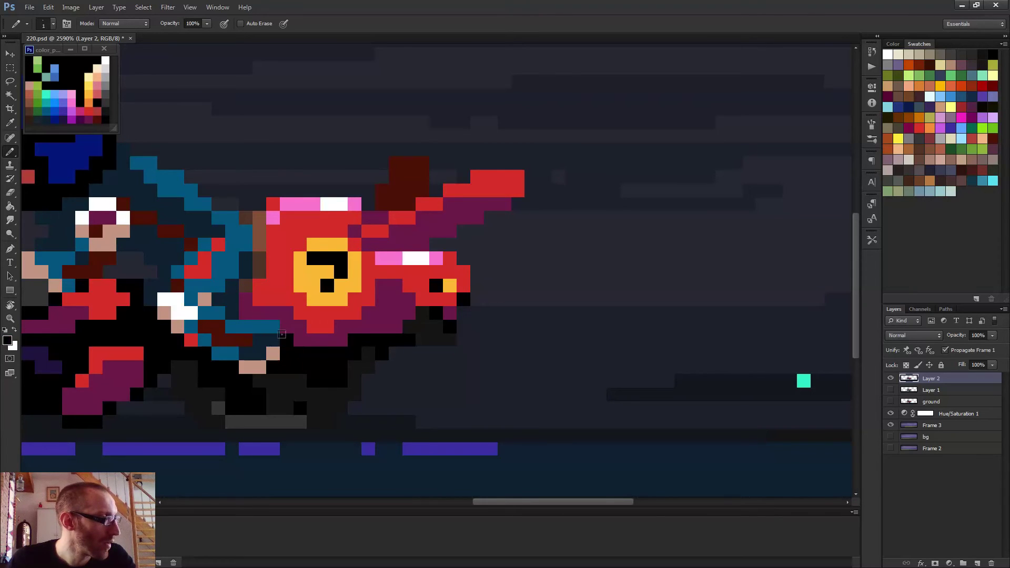
{"action": "scroll", "coordinate": [472, 303], "scroll_direction": "down", "scroll_amount": 5}
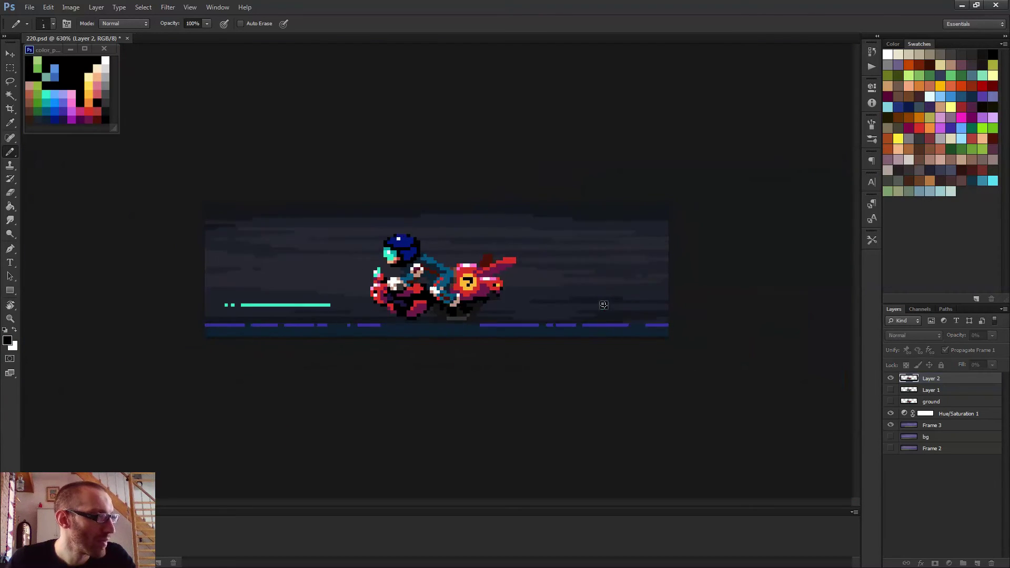
{"action": "scroll", "coordinate": [591, 304], "scroll_direction": "down", "scroll_amount": 2}
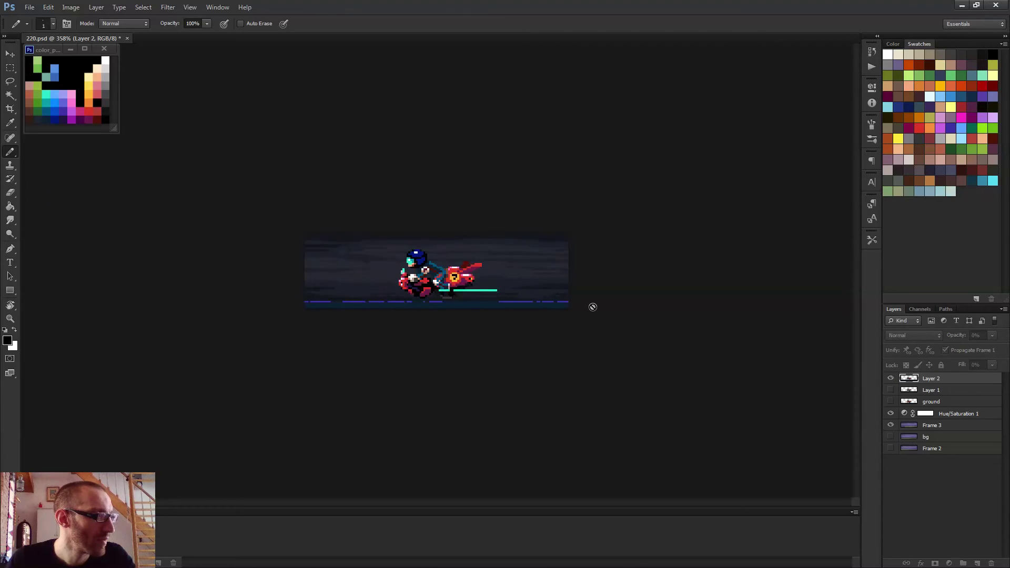
{"action": "key", "text": "space"}
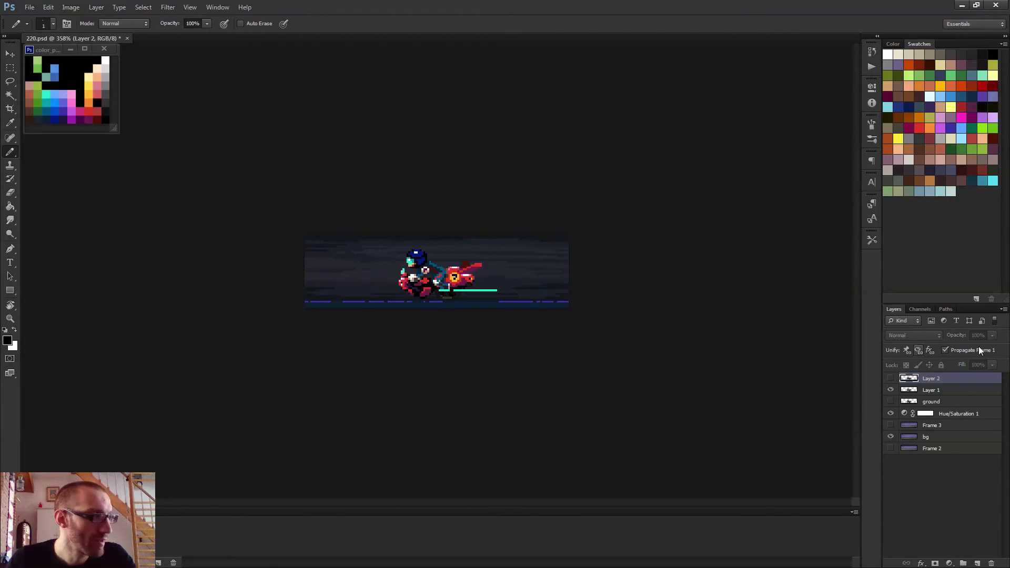
- Select the motorcycle's rear section on Layer 1 and shift it one pixel to the right
{"action": "scroll", "coordinate": [436, 272], "scroll_direction": "up", "scroll_amount": 5}
{"action": "scroll", "coordinate": [494, 277], "scroll_direction": "up", "scroll_amount": 1}
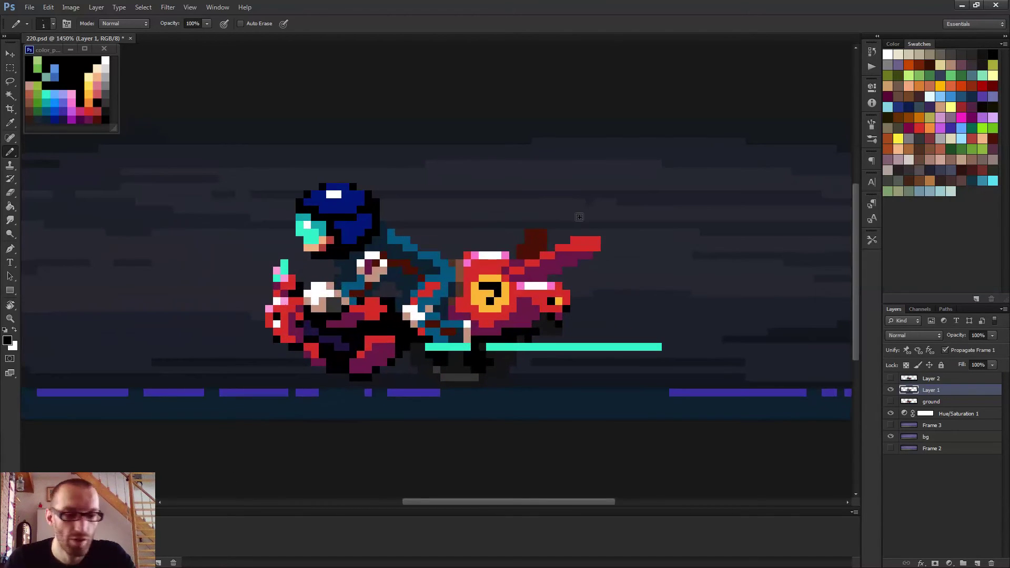
{"action": "key", "text": "m"}
{"action": "left_click_drag", "start_coordinate": [623, 222], "coordinate": [473, 340]}
{"action": "key", "text": "v"}
{"action": "key", "text": "Right"}
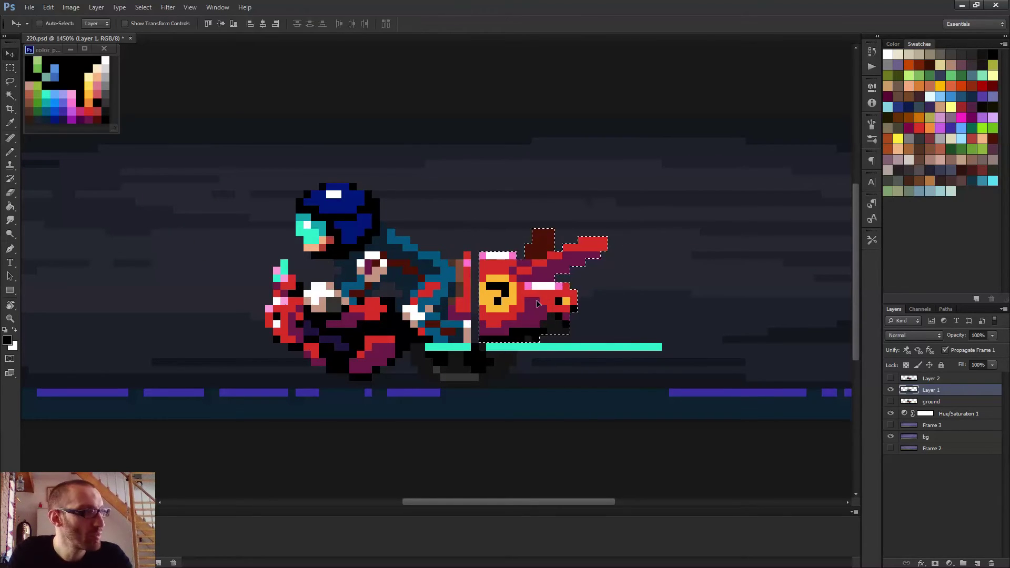
{"action": "key", "text": "ctrl+d"}
- Fill the gap column in the motorcycle's rear on Layer 1 with pink, red, dark purple and black, and preview the animation
{"action": "key", "text": "b"}
{"action": "scroll", "coordinate": [446, 248], "scroll_direction": "up", "scroll_amount": 3}
{"action": "left_click", "coordinate": [506, 263], "text": "alt"}
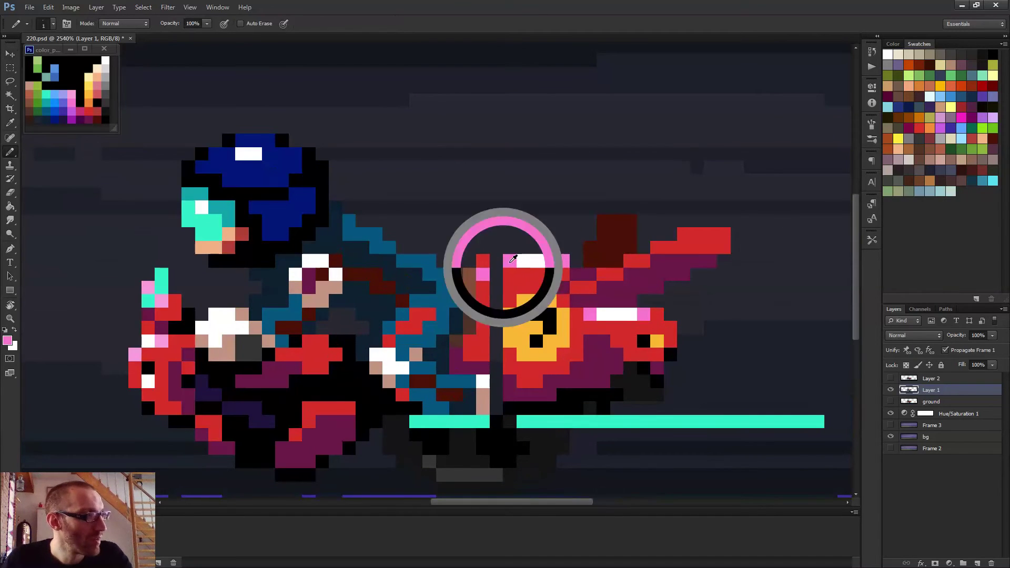
{"action": "left_click", "coordinate": [496, 261]}
{"action": "mouse_move", "coordinate": [494, 267]}
{"action": "left_mouse_down"}
{"action": "mouse_move", "coordinate": [485, 333]}
{"action": "mouse_move", "coordinate": [489, 373]}
{"action": "left_mouse_up"}
{"action": "left_click", "coordinate": [487, 362], "text": "alt"}
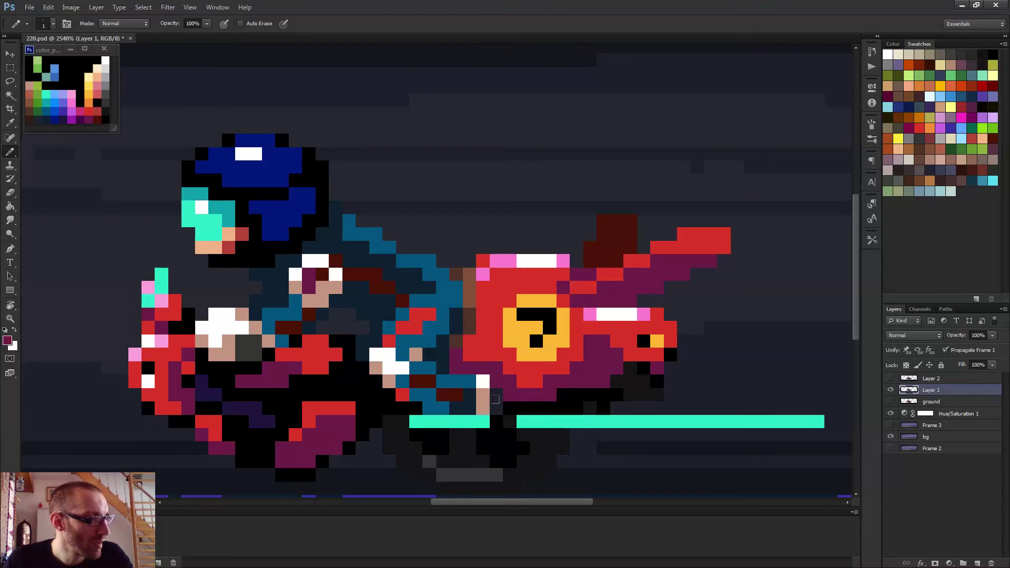
{"action": "left_click", "coordinate": [508, 405], "text": "alt"}
{"action": "left_click", "coordinate": [496, 395]}
{"action": "scroll", "coordinate": [555, 377], "scroll_direction": "down", "scroll_amount": 4}
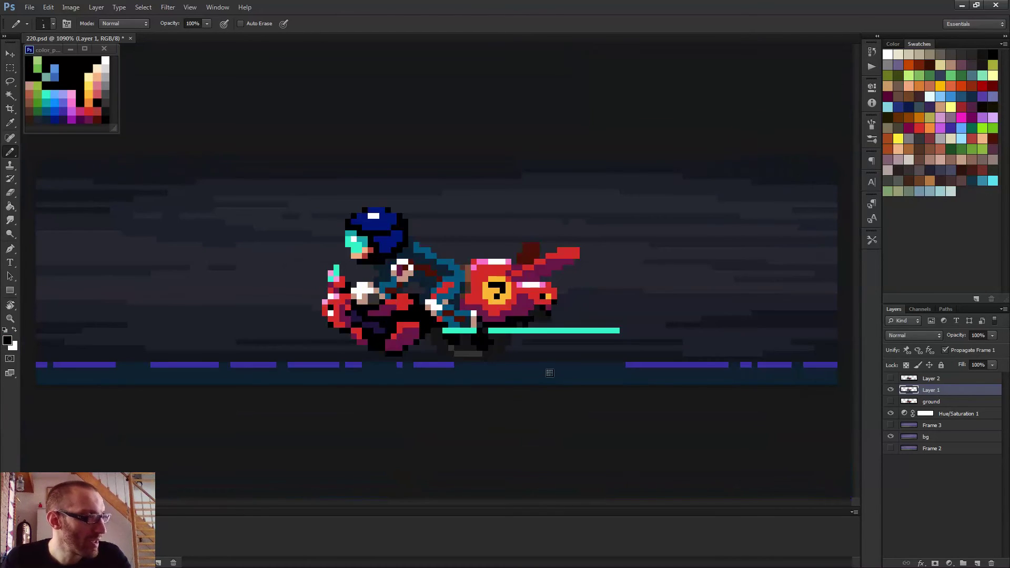
{"action": "scroll", "coordinate": [570, 320], "scroll_direction": "down", "scroll_amount": 2}
{"action": "scroll", "coordinate": [570, 321], "scroll_direction": "down", "scroll_amount": 2}
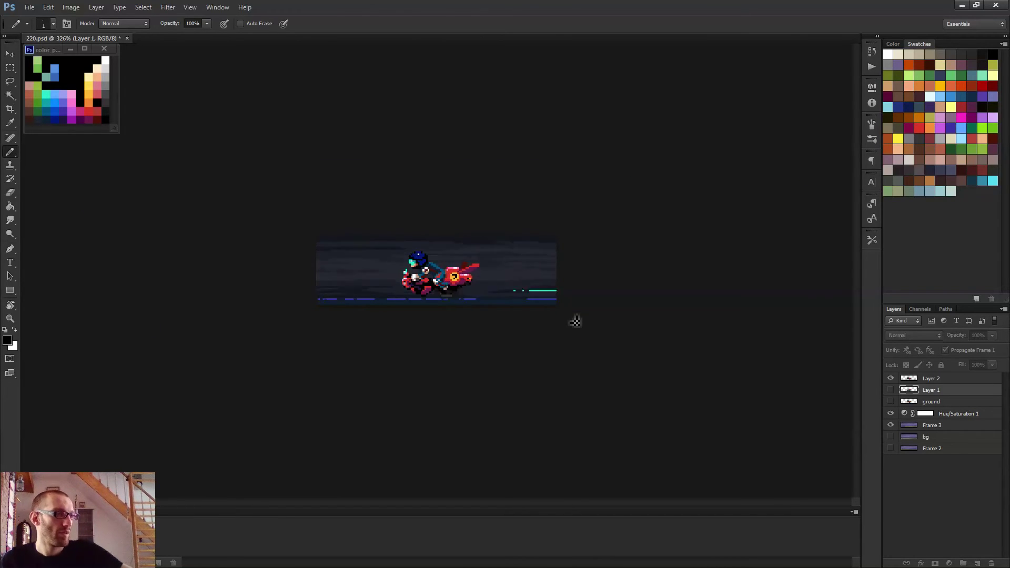
- Try to widen the yellow number circle on Layer 1 by one pixel column toward the rider
{"action": "scroll", "coordinate": [494, 290], "scroll_direction": "up", "scroll_amount": 3}
{"action": "scroll", "coordinate": [494, 291], "scroll_direction": "up", "scroll_amount": 4}
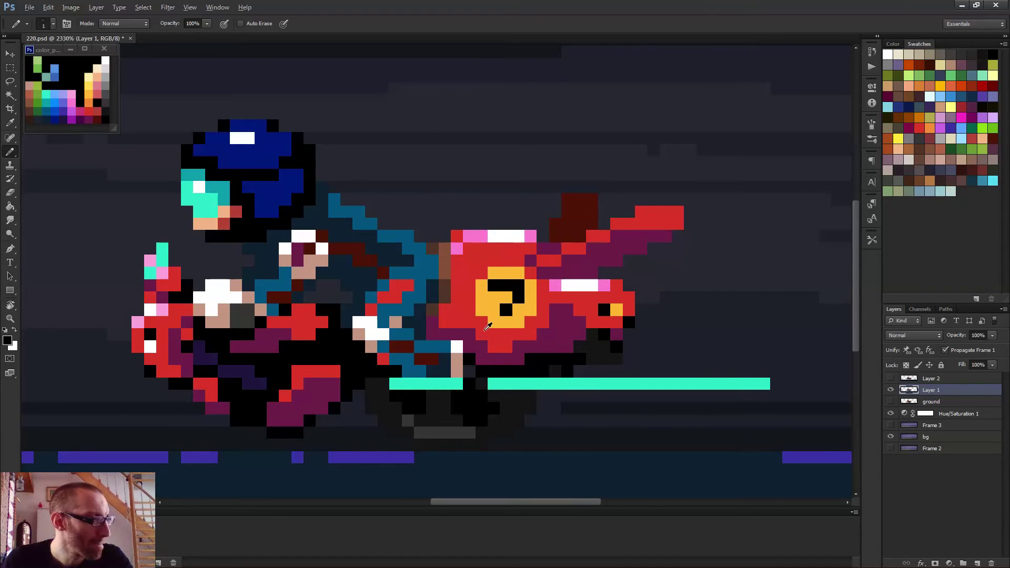
{"action": "left_click", "coordinate": [485, 329], "text": "alt"}
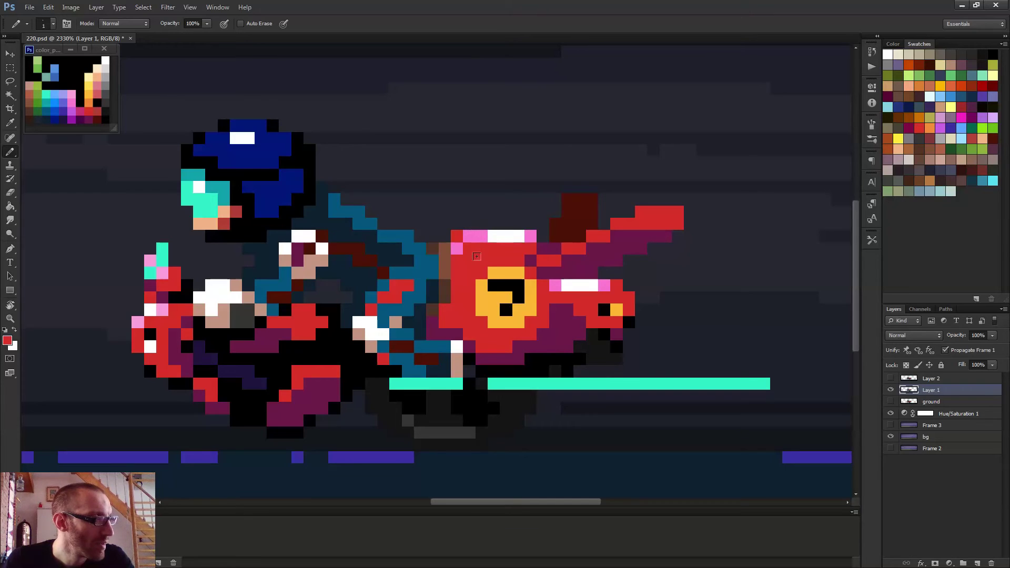
{"action": "left_click_drag", "start_coordinate": [470, 311], "coordinate": [470, 284]}
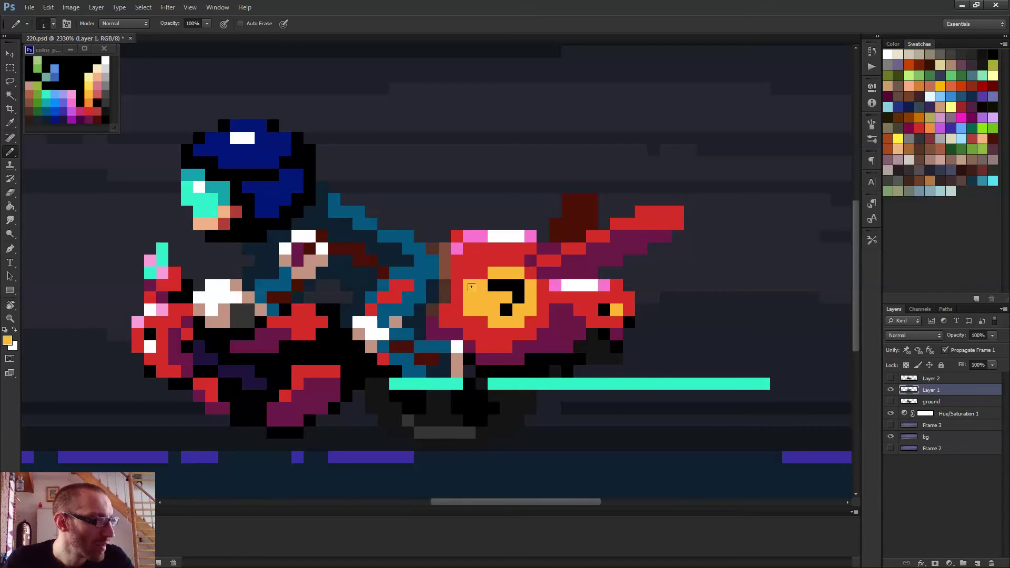
{"action": "left_click", "coordinate": [494, 260]}
{"action": "left_click", "coordinate": [510, 258], "text": "alt"}
{"action": "left_click", "coordinate": [493, 260]}
{"action": "left_click", "coordinate": [494, 273], "text": "alt"}
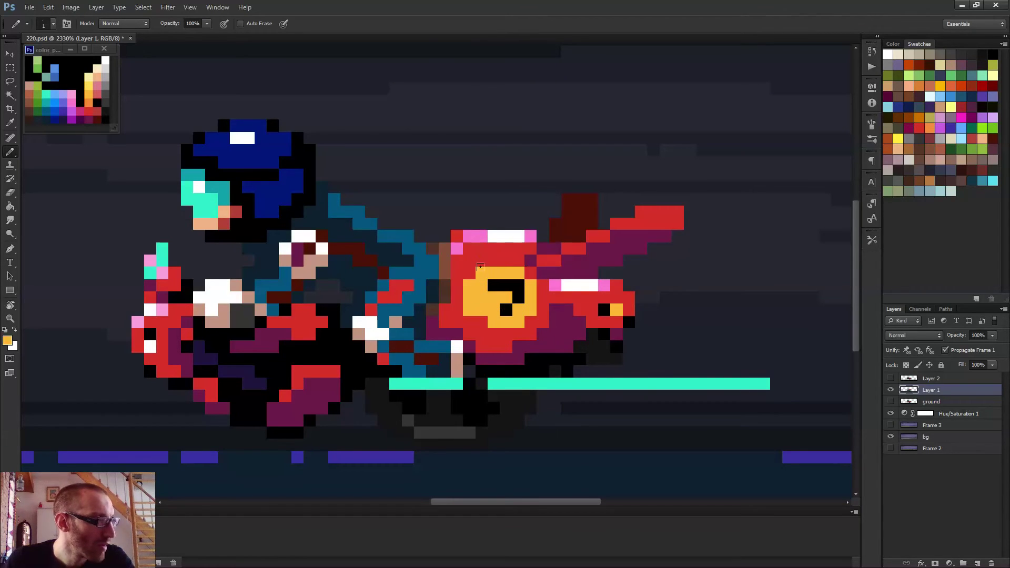
- Paint the added yellow edge of the number circle back to red on Layer 1, and preview the animation
{"action": "scroll", "coordinate": [476, 308], "scroll_direction": "down", "scroll_amount": 3}
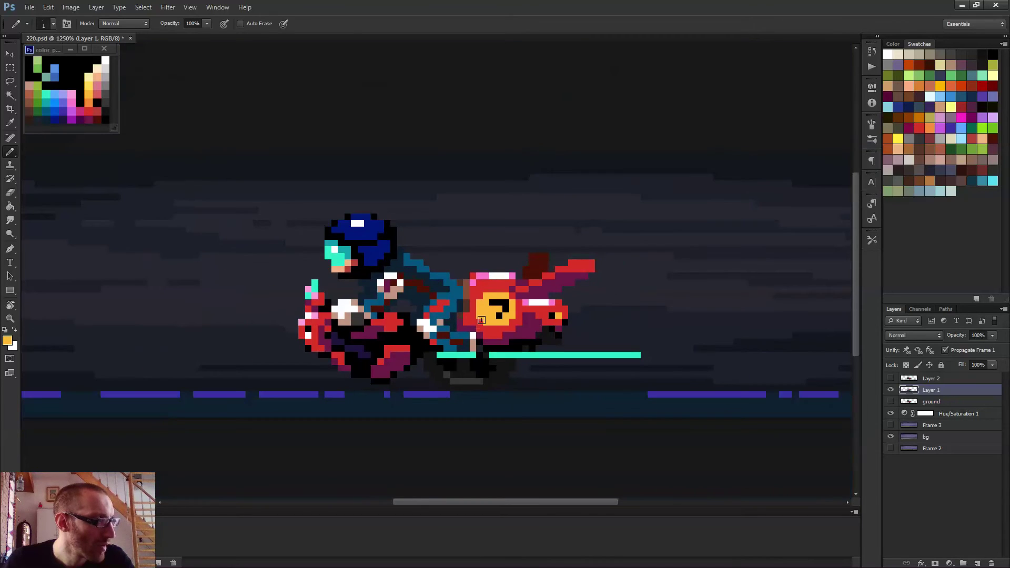
{"action": "left_click", "coordinate": [473, 311], "text": "alt"}
{"action": "scroll", "coordinate": [551, 314], "scroll_direction": "down", "scroll_amount": 3}
{"action": "scroll", "coordinate": [551, 314], "scroll_direction": "down", "scroll_amount": 1}
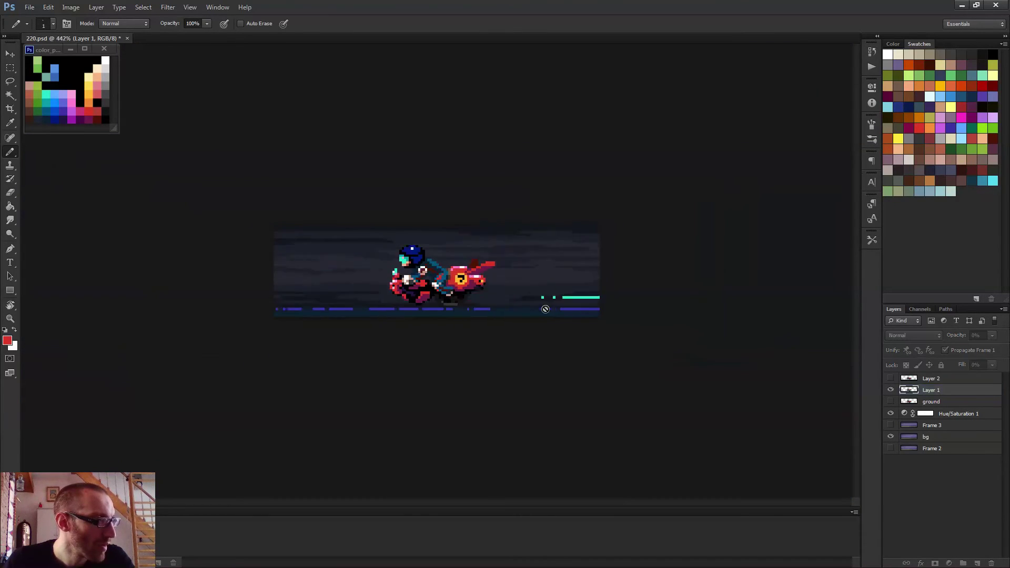
{"action": "scroll", "coordinate": [541, 310], "scroll_direction": "down", "scroll_amount": 1}
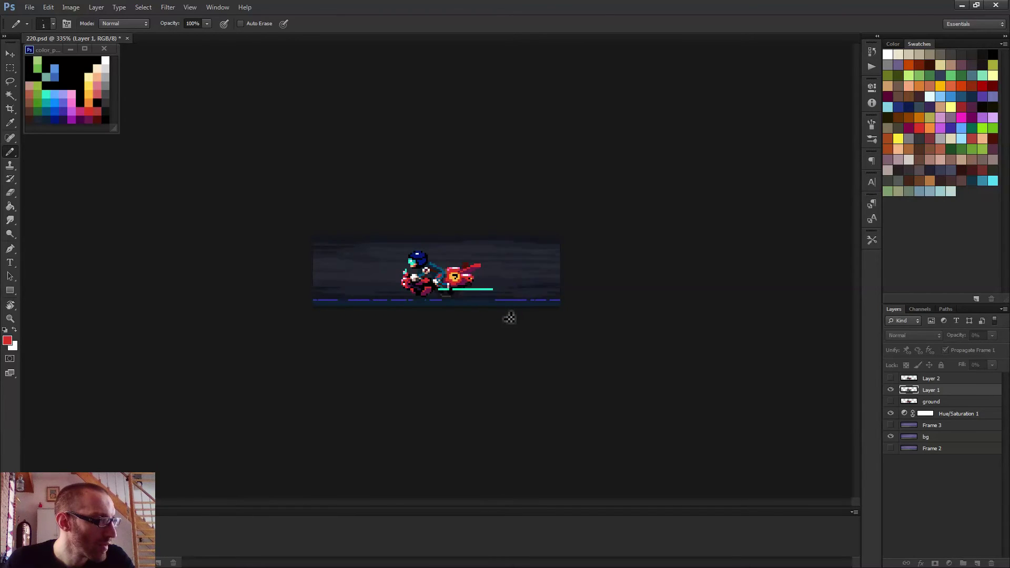
{"action": "scroll", "coordinate": [510, 317], "scroll_direction": "down", "scroll_amount": 1}
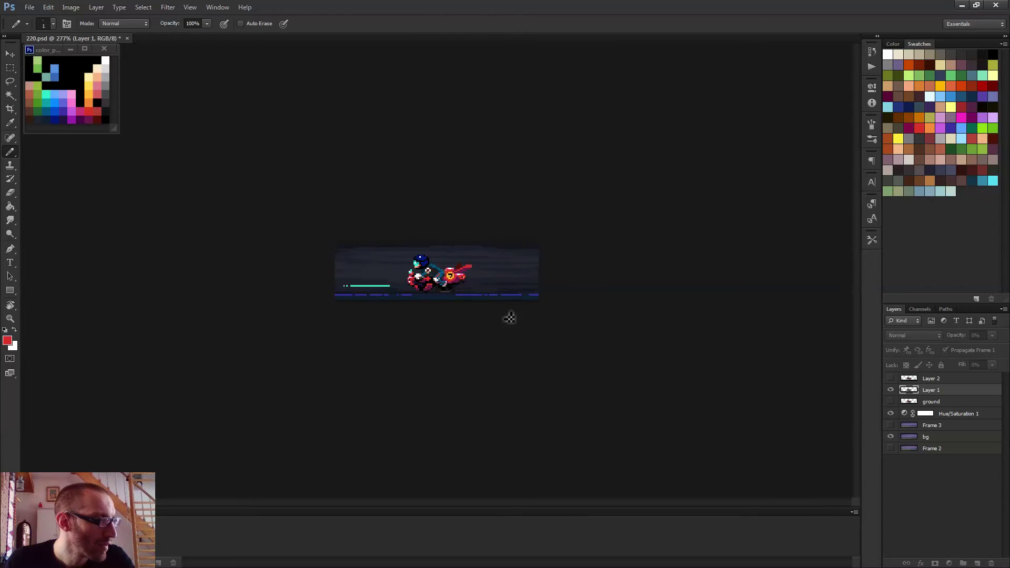
{"action": "key", "text": "space"}
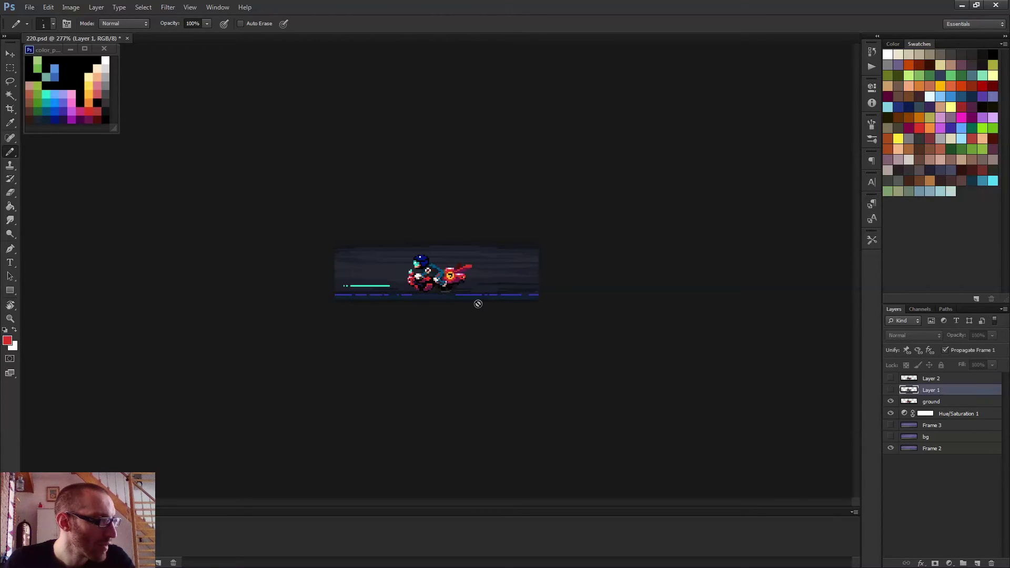
- Add a short dark-purple shading column along the front edge of the red rear section on Layer 2, and preview the animation
{"action": "scroll", "coordinate": [484, 310], "scroll_direction": "up", "scroll_amount": 8}
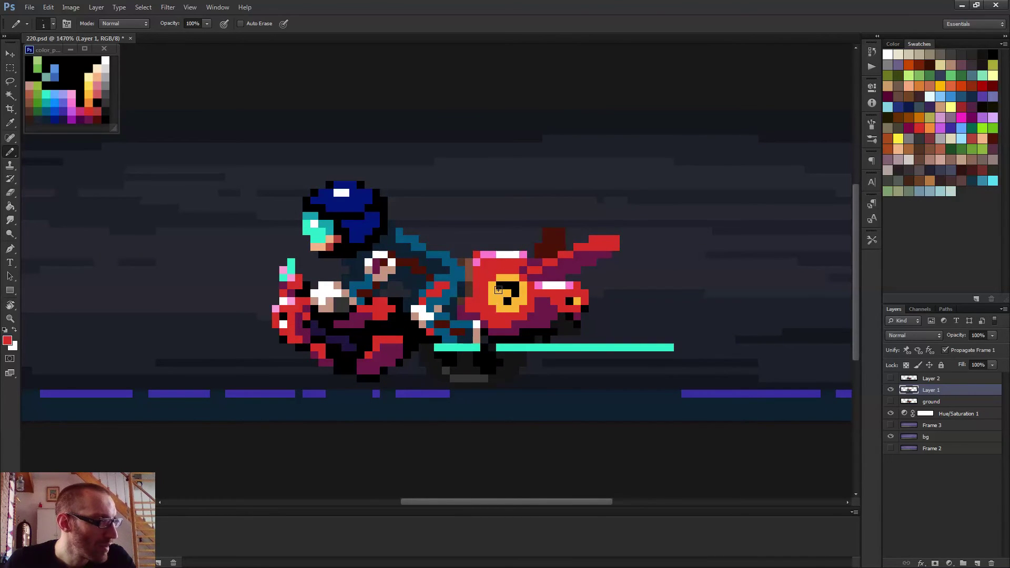
{"action": "key", "text": "space"}
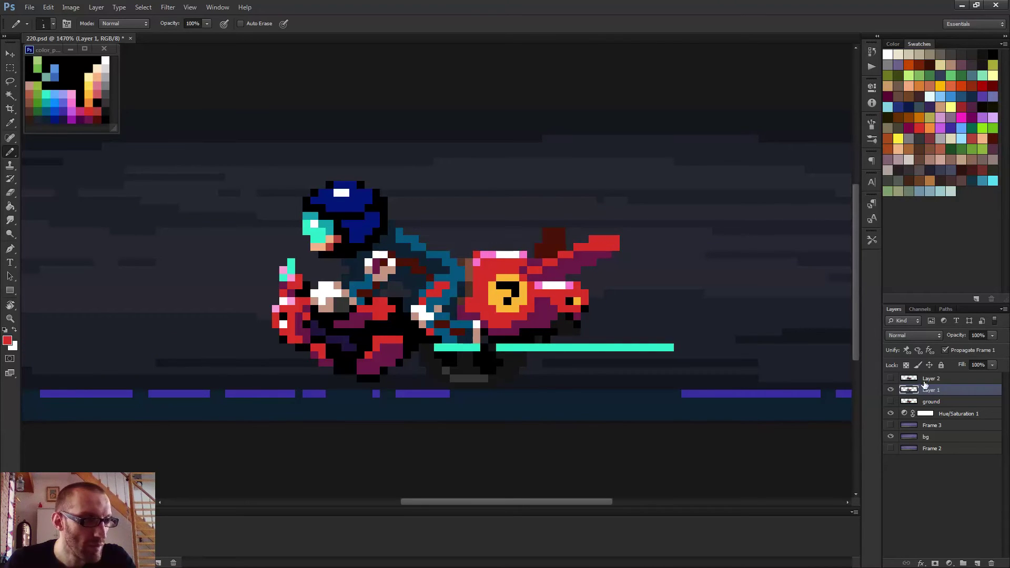
{"action": "scroll", "coordinate": [476, 308], "scroll_direction": "up", "scroll_amount": 3}
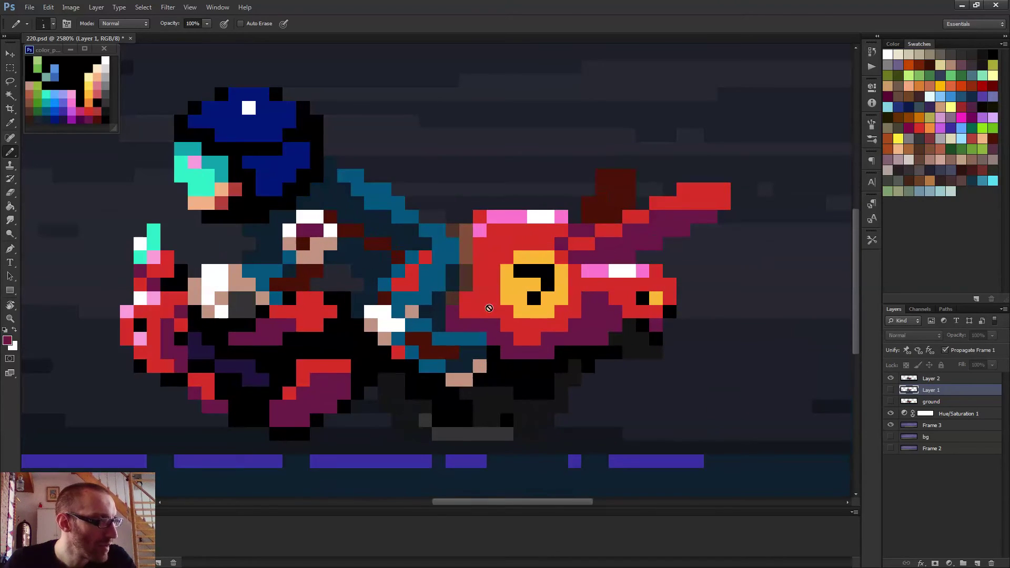
{"action": "left_click", "coordinate": [926, 379]}
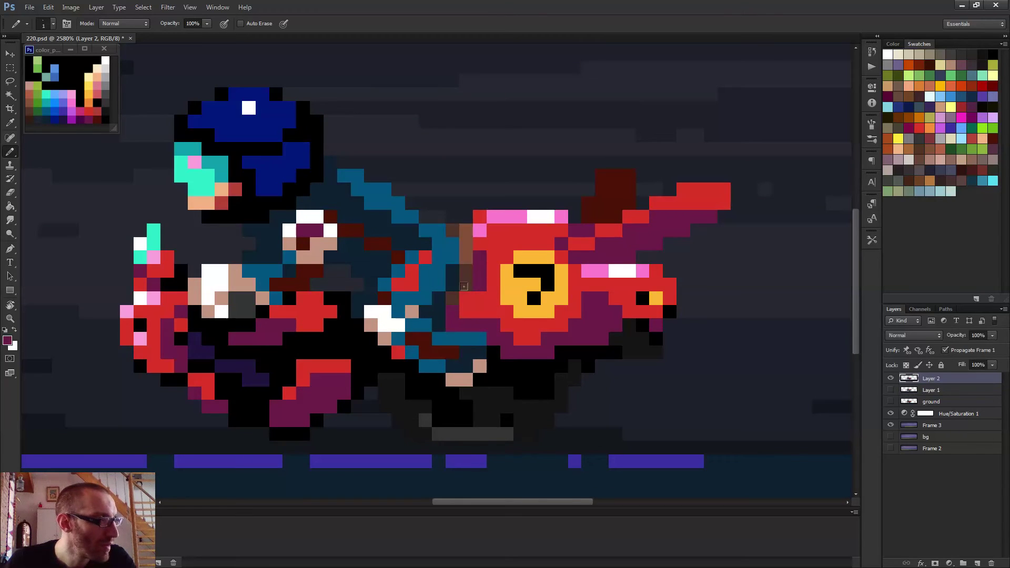
{"action": "scroll", "coordinate": [615, 288], "scroll_direction": "down", "scroll_amount": 5}
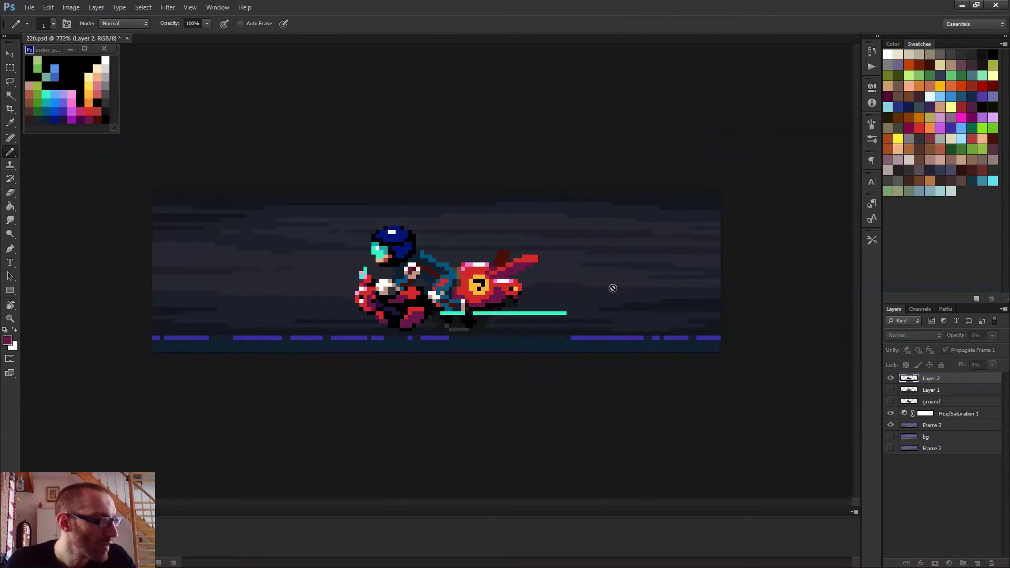
{"action": "scroll", "coordinate": [612, 289], "scroll_direction": "down", "scroll_amount": 3}
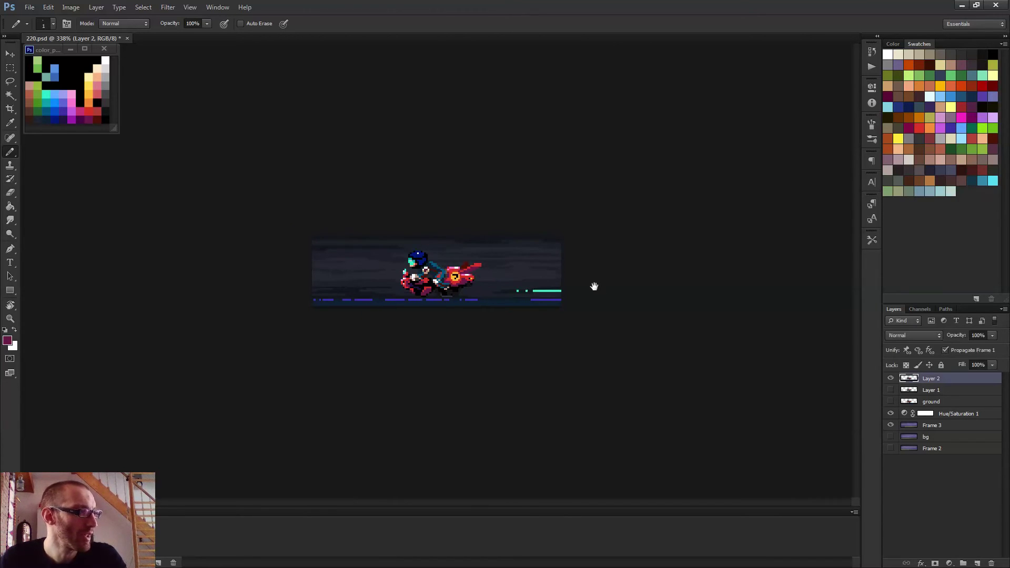
- Remove the top pixel row of the dark red piece above the motorcycle's tail on Layer 2
{"action": "scroll", "coordinate": [557, 257], "scroll_direction": "up", "scroll_amount": 3}
{"action": "scroll", "coordinate": [557, 257], "scroll_direction": "up", "scroll_amount": 1}
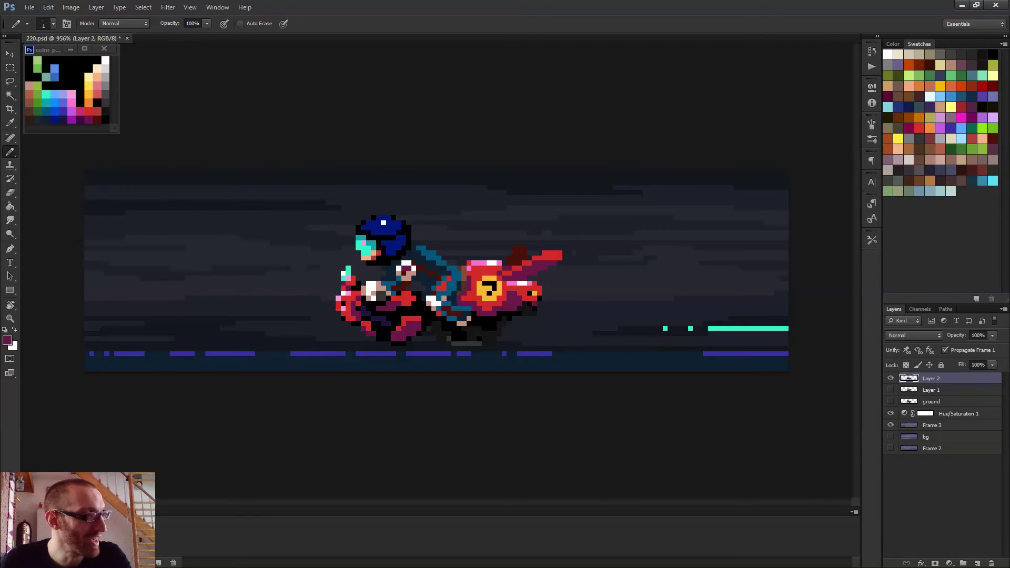
{"action": "scroll", "coordinate": [557, 256], "scroll_direction": "up", "scroll_amount": 1}
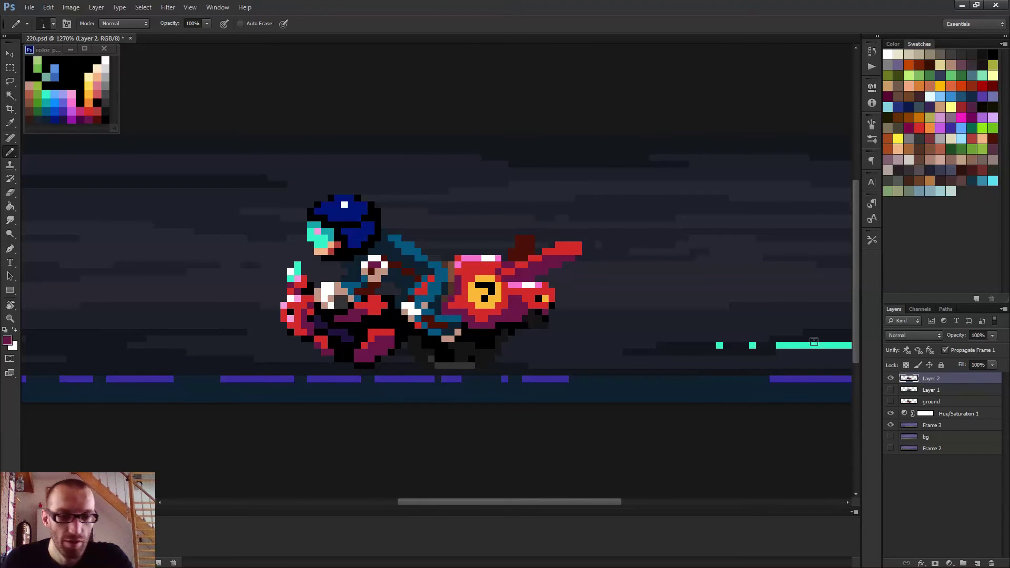
{"action": "key", "text": "m"}
{"action": "scroll", "coordinate": [573, 267], "scroll_direction": "up", "scroll_amount": 3}
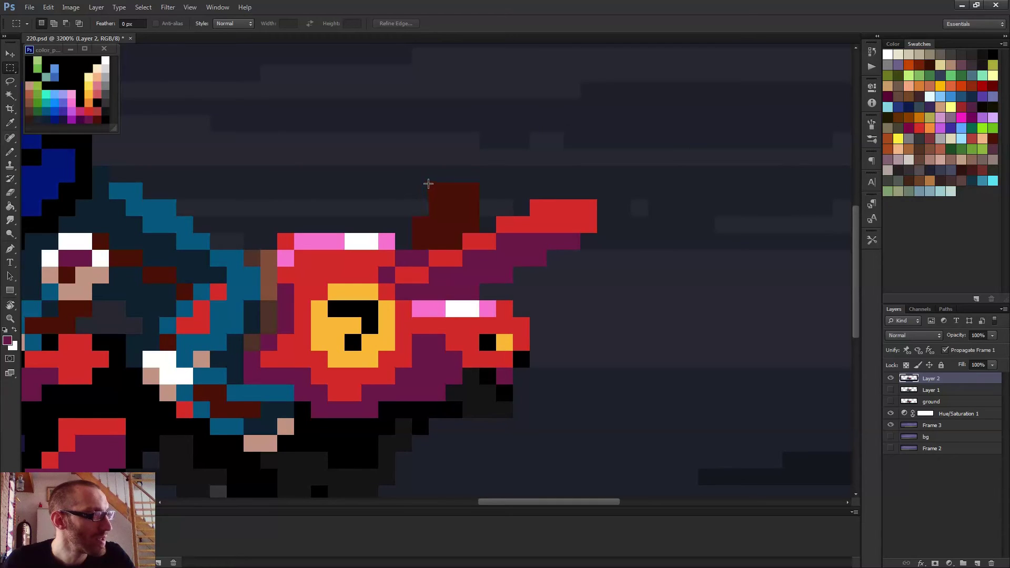
{"action": "left_click_drag", "start_coordinate": [428, 184], "coordinate": [480, 174]}
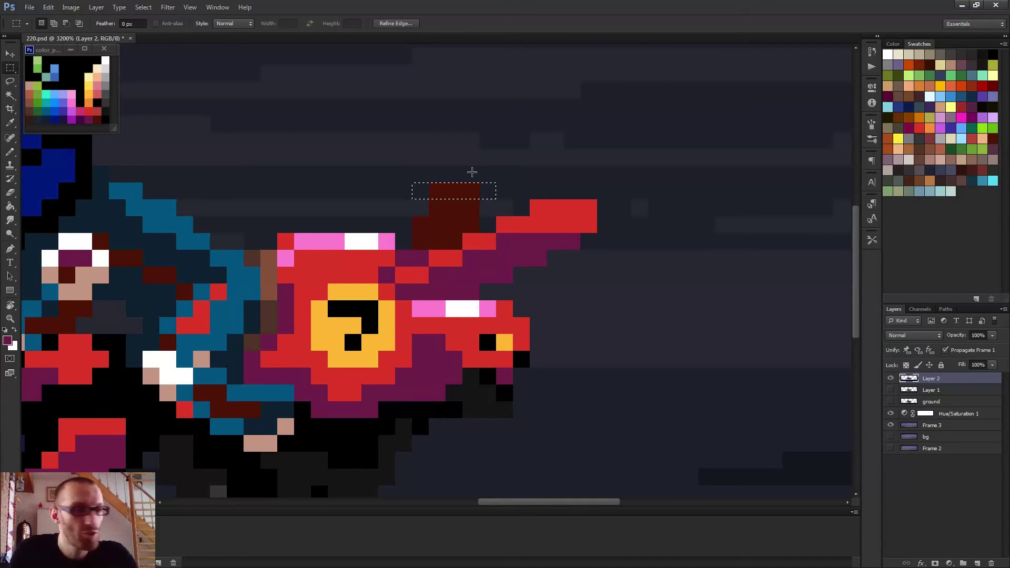
{"action": "left_click", "coordinate": [471, 180]}
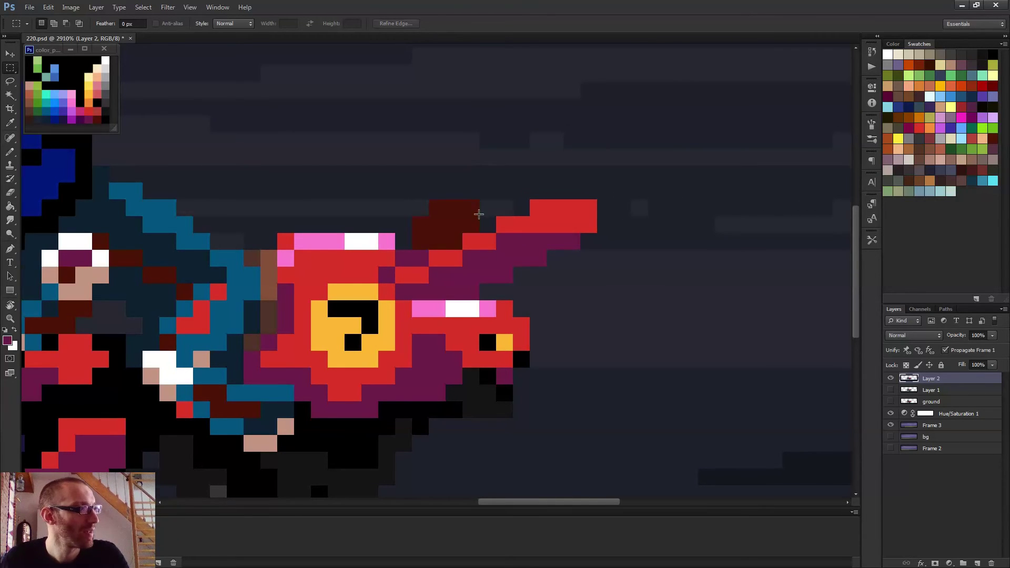
- Shift the red tip of the motorcycle's tail down one pixel on Layer 2 and sample the tail's purple shading colour
{"action": "scroll", "coordinate": [479, 214], "scroll_direction": "down", "scroll_amount": 2}
{"action": "left_click_drag", "start_coordinate": [495, 204], "coordinate": [579, 221]}
{"action": "key", "text": "v"}
{"action": "key", "text": "Down"}
{"action": "key", "text": "ctrl+d"}
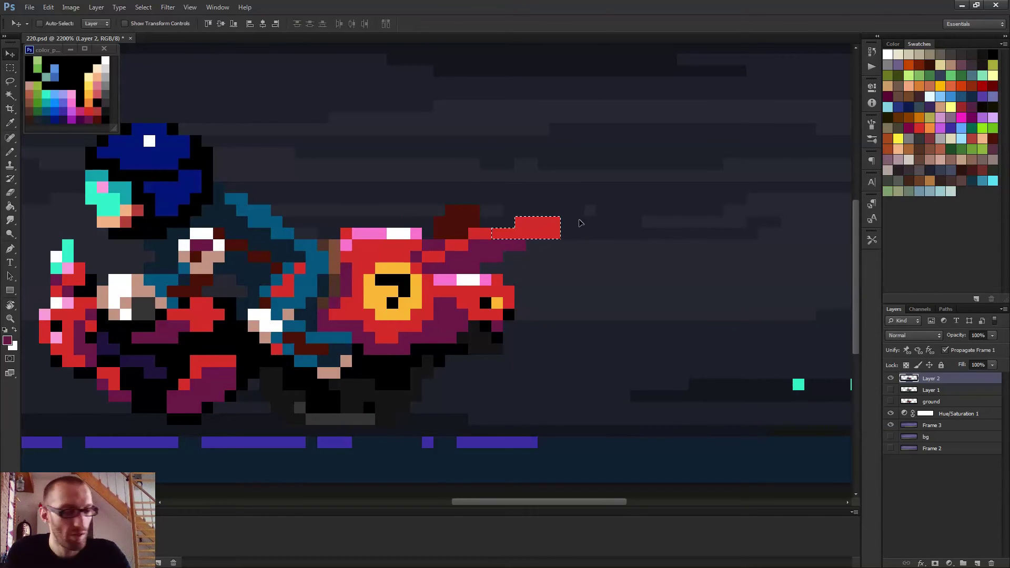
{"action": "key", "text": "b"}
{"action": "left_click", "coordinate": [499, 242], "text": "alt"}
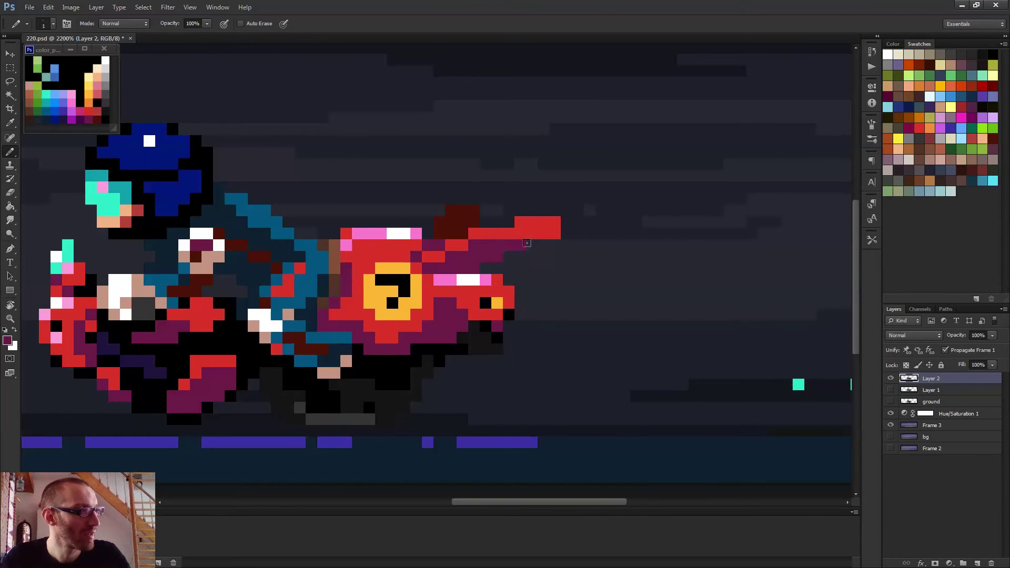
{"action": "scroll", "coordinate": [526, 243], "scroll_direction": "down", "scroll_amount": 4}
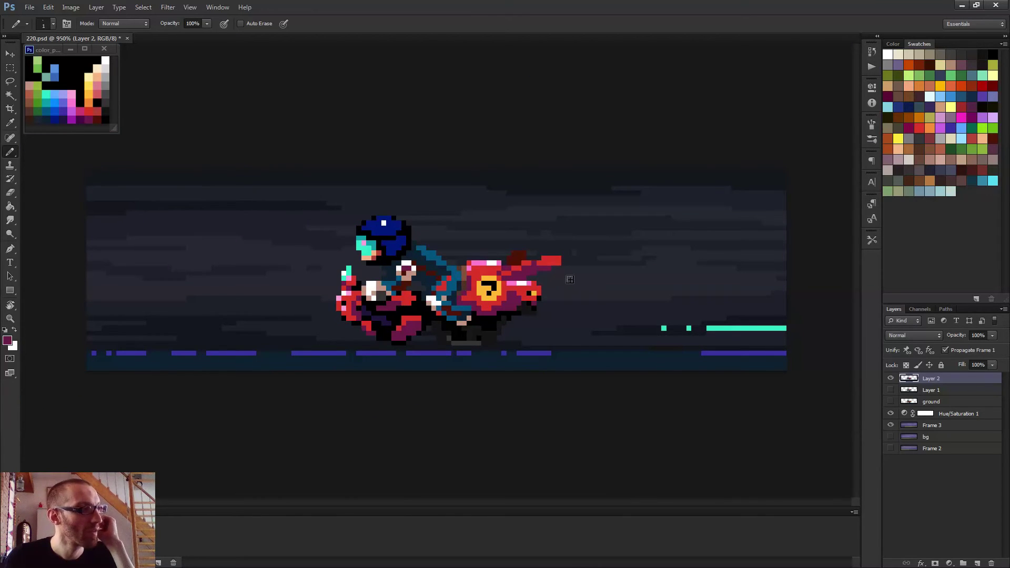
{"action": "scroll", "coordinate": [569, 279], "scroll_direction": "down", "scroll_amount": 2}
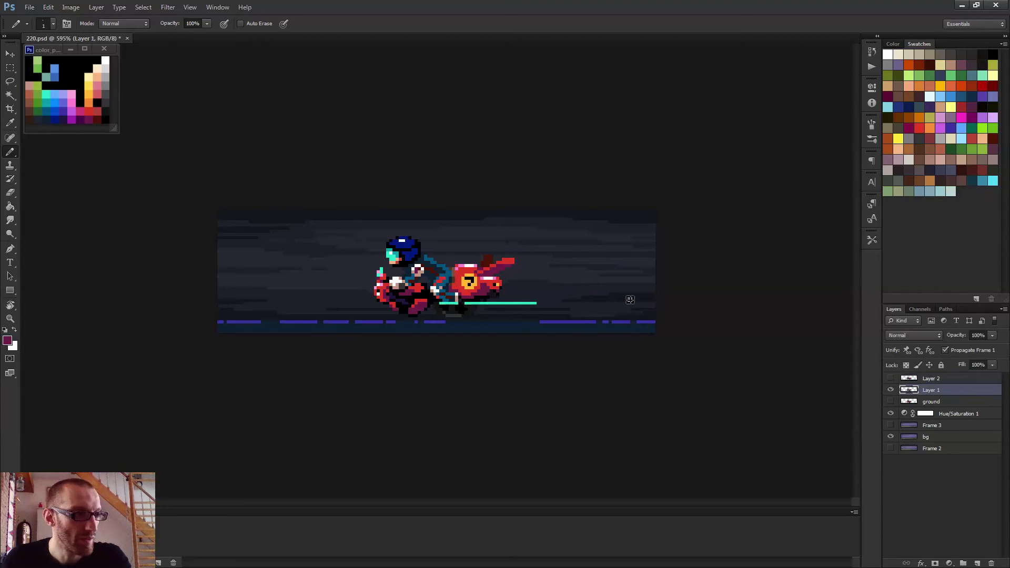
- Shift the red tip of the motorcycle's tail down one pixel on Layer 1
{"action": "scroll", "coordinate": [592, 284], "scroll_direction": "up", "scroll_amount": 3}
{"action": "scroll", "coordinate": [526, 267], "scroll_direction": "up", "scroll_amount": 3}
{"action": "key", "text": "e"}
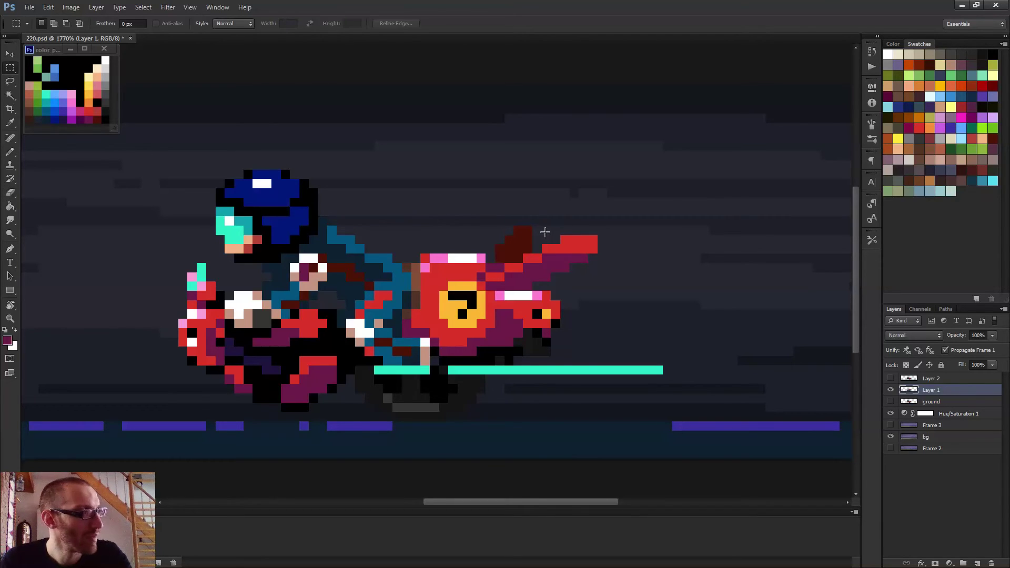
{"action": "left_click_drag", "start_coordinate": [545, 232], "coordinate": [606, 253]}
{"action": "key", "text": "v"}
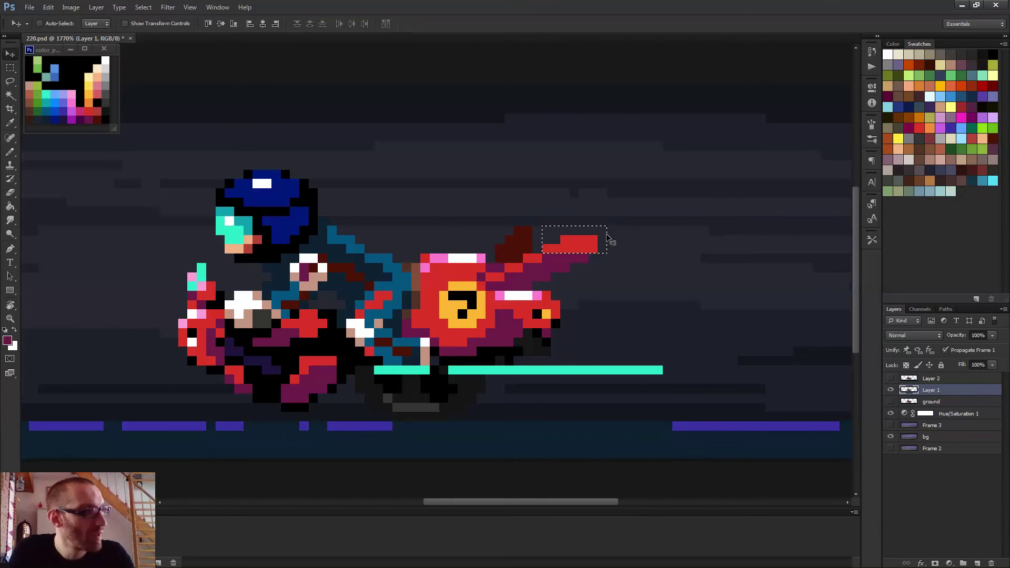
{"action": "key", "text": "Down"}
{"action": "key", "text": "ctrl+d"}
- Add a red pixel at the inner end of the tail tip and repaint the tip's lower outer pixels in the tail's purple
{"action": "key", "text": "b"}
{"action": "scroll", "coordinate": [604, 234], "scroll_direction": "up", "scroll_amount": 2}
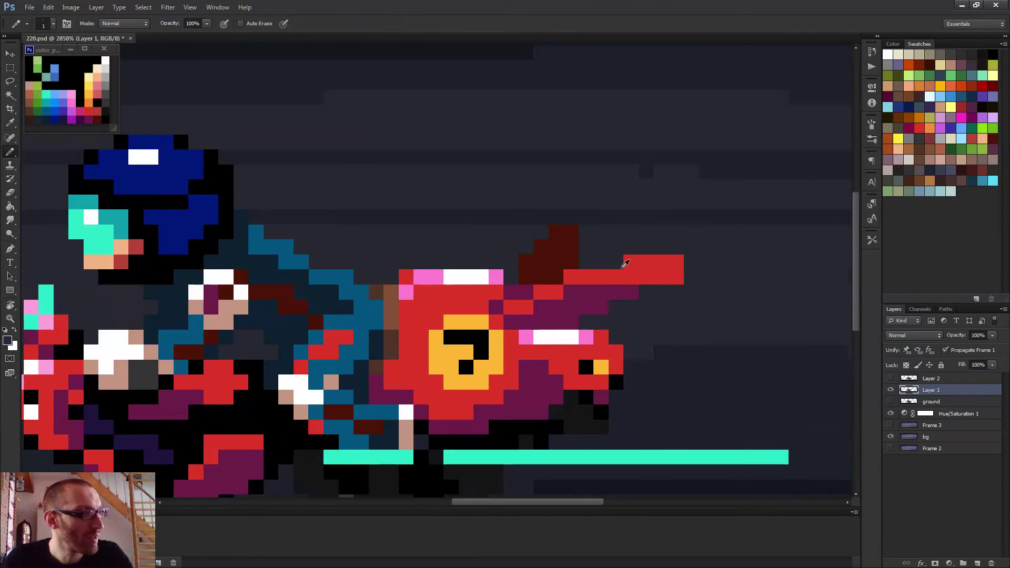
{"action": "left_click", "coordinate": [642, 271], "text": "alt"}
{"action": "left_click", "coordinate": [616, 262]}
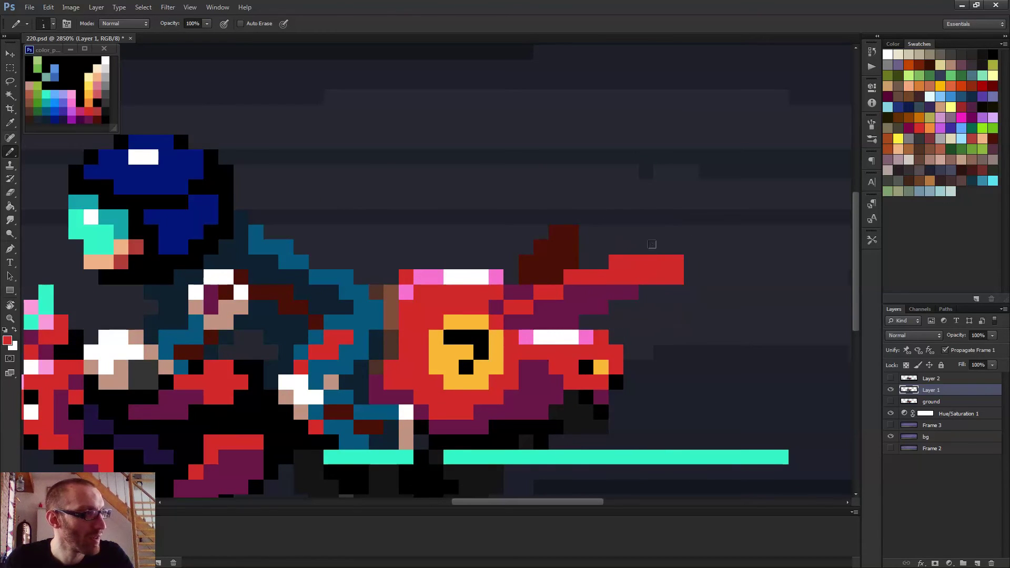
{"action": "left_click", "coordinate": [616, 288], "text": "alt"}
{"action": "left_click_drag", "start_coordinate": [645, 278], "coordinate": [678, 278]}
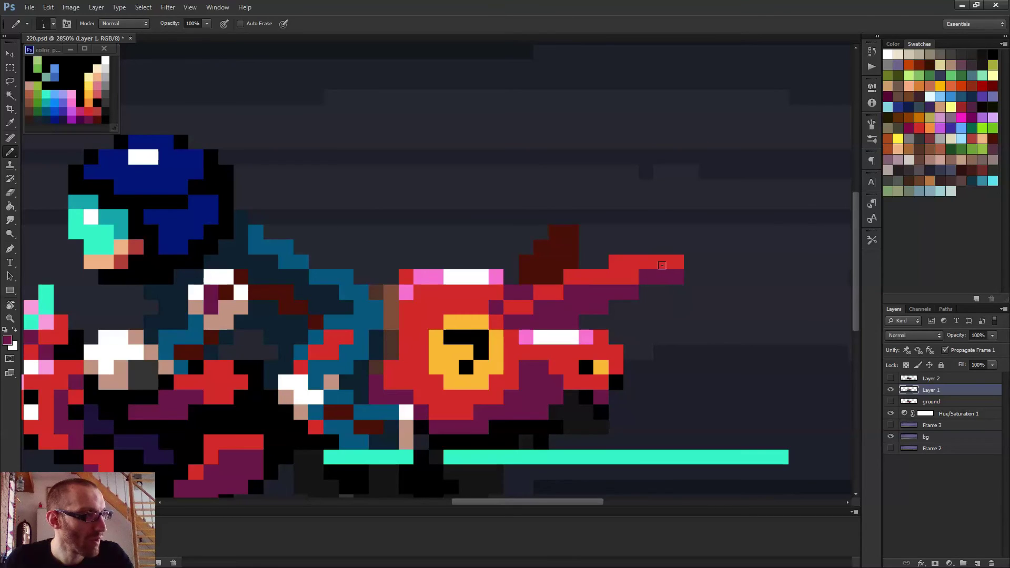
- Play the animation at different zoom levels to examine how the motorcycle's tail moves between frames
{"action": "scroll", "coordinate": [684, 276], "scroll_direction": "down", "scroll_amount": 2}
{"action": "scroll", "coordinate": [669, 284], "scroll_direction": "down", "scroll_amount": 3}
{"action": "key", "text": "space"}
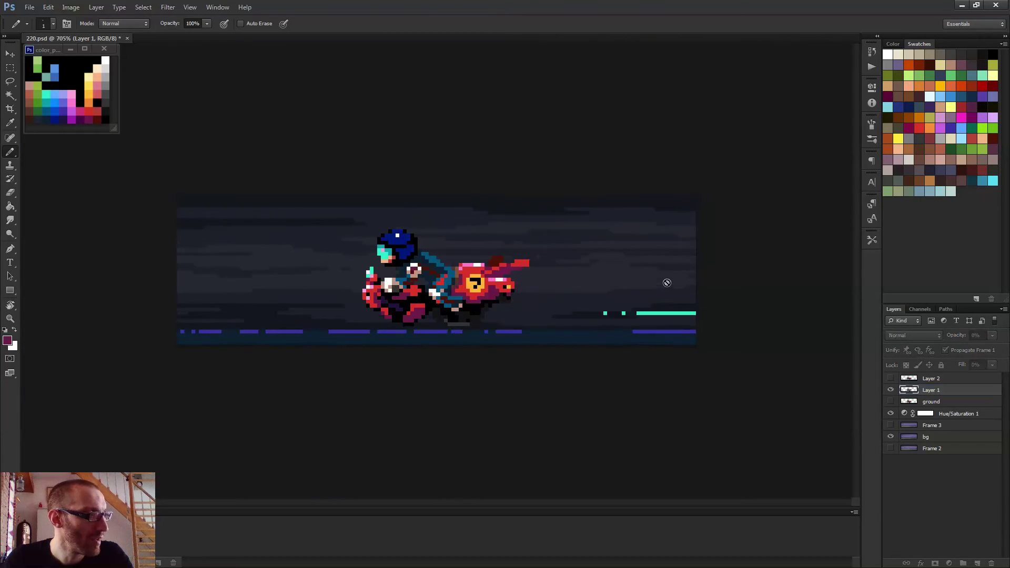
{"action": "scroll", "coordinate": [633, 300], "scroll_direction": "down", "scroll_amount": 1}
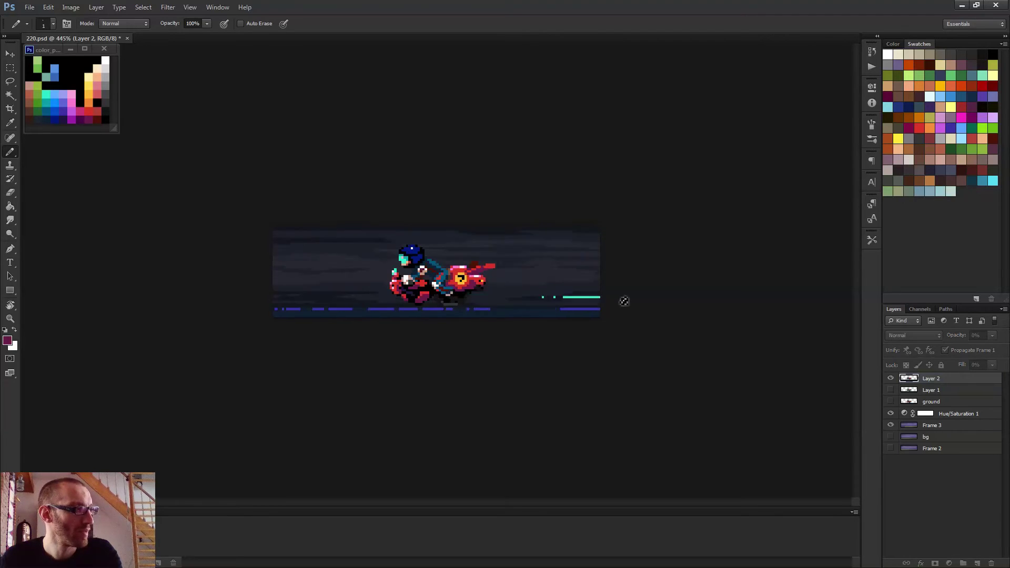
{"action": "scroll", "coordinate": [621, 300], "scroll_direction": "down", "scroll_amount": 2}
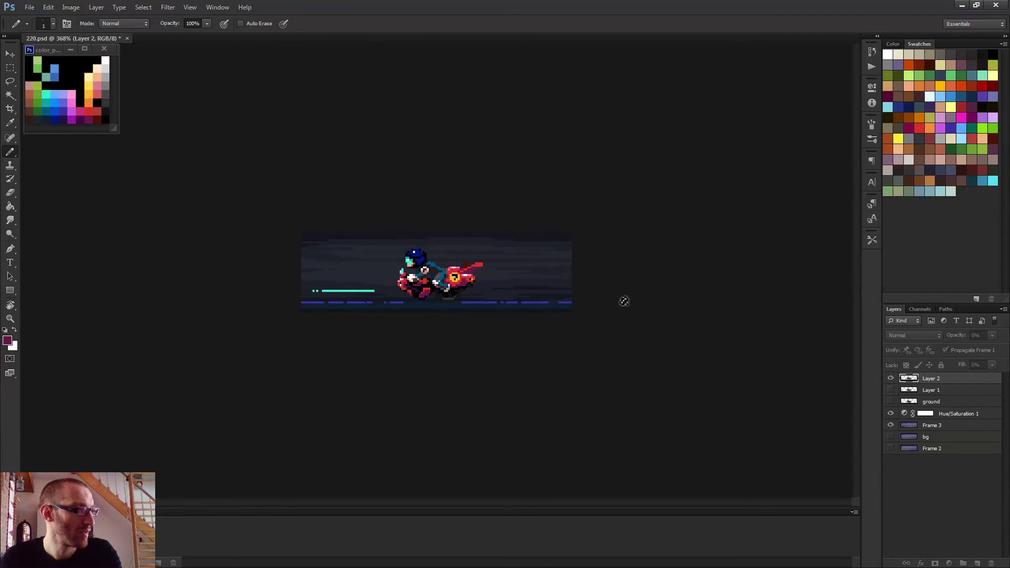
{"action": "scroll", "coordinate": [572, 303], "scroll_direction": "up", "scroll_amount": 2}
{"action": "scroll", "coordinate": [572, 303], "scroll_direction": "up", "scroll_amount": 1}
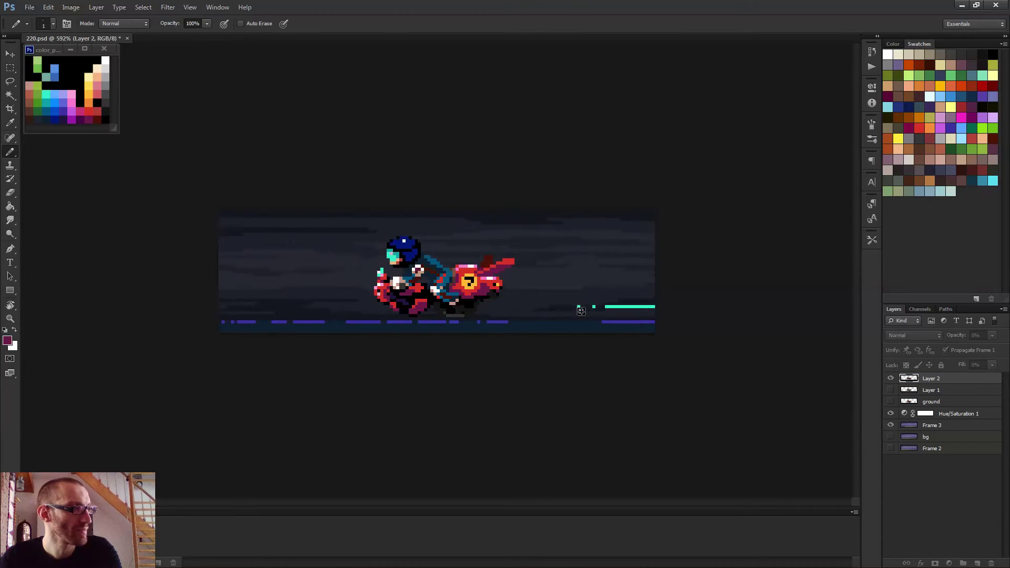
{"action": "scroll", "coordinate": [581, 311], "scroll_direction": "down", "scroll_amount": 3}
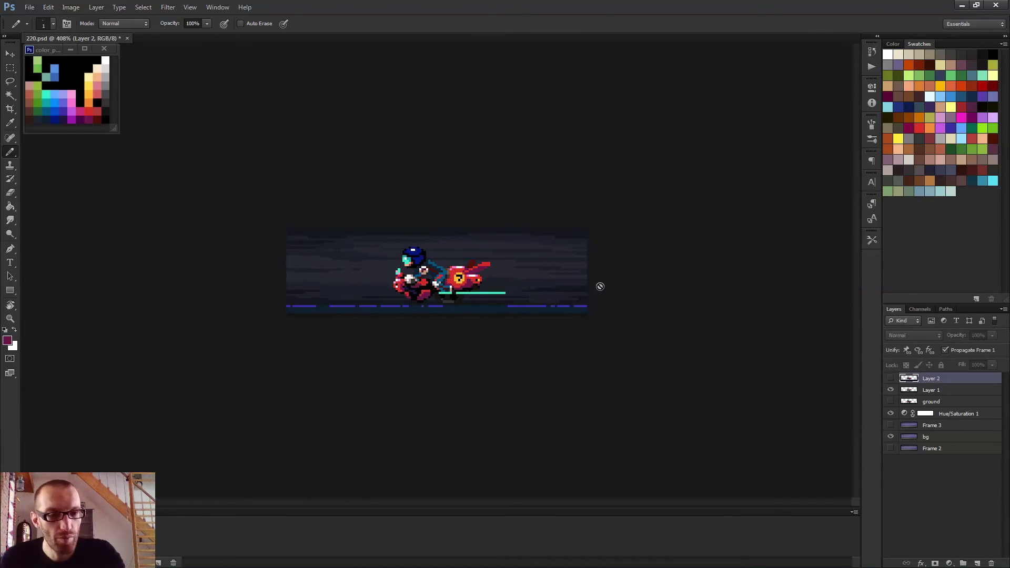
- Shift the dark red piece above the motorcycle's tail one pixel left on Layer 1
{"action": "scroll", "coordinate": [529, 228], "scroll_direction": "up", "scroll_amount": 10}
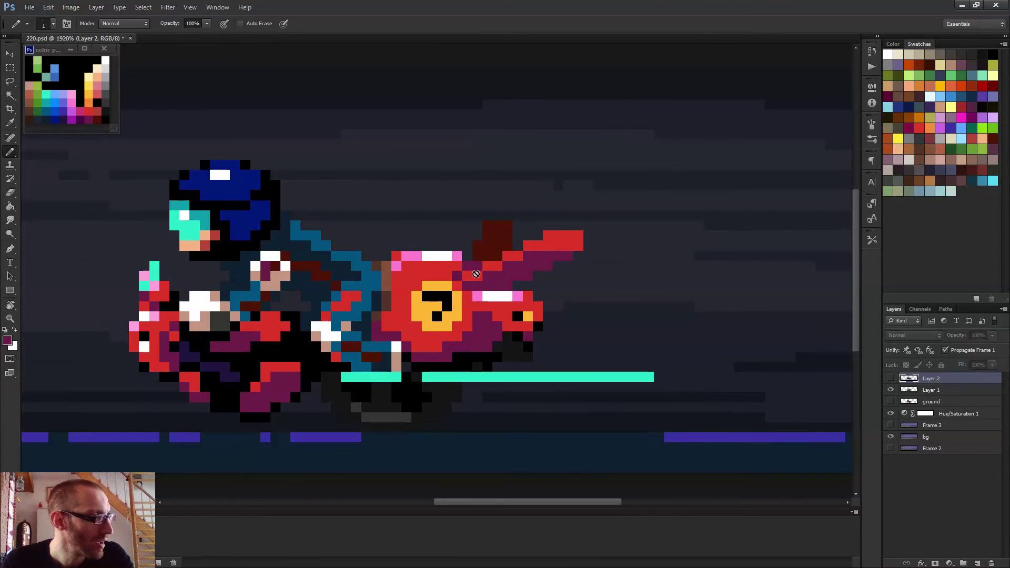
{"action": "left_click", "coordinate": [932, 392]}
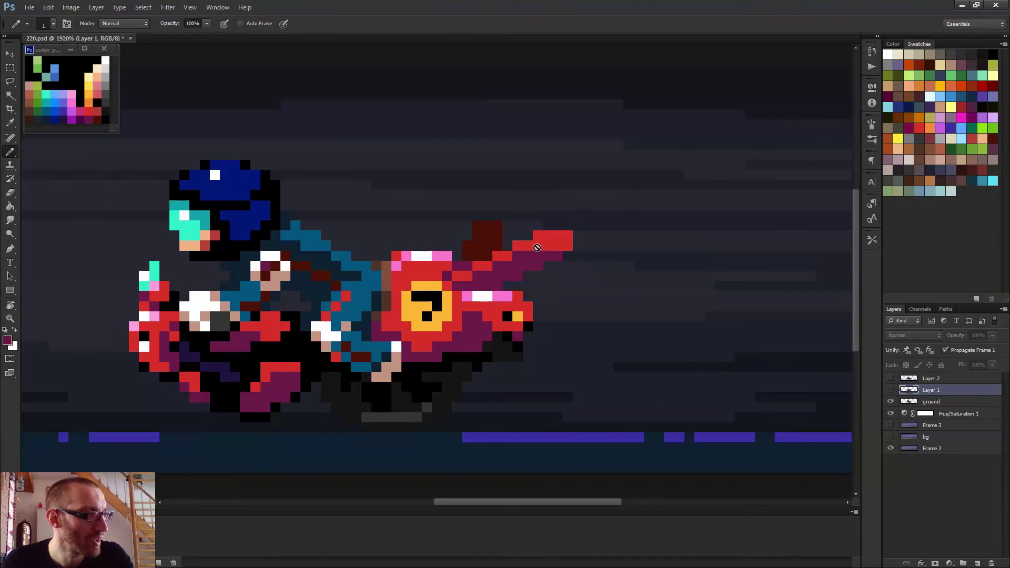
{"action": "key", "text": "m"}
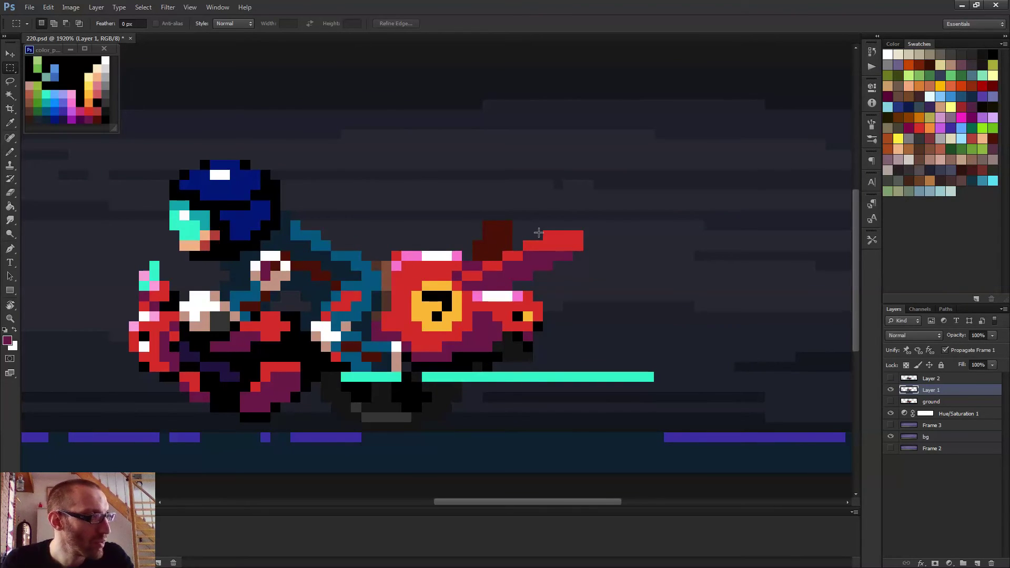
{"action": "left_click_drag", "start_coordinate": [538, 233], "coordinate": [593, 270]}
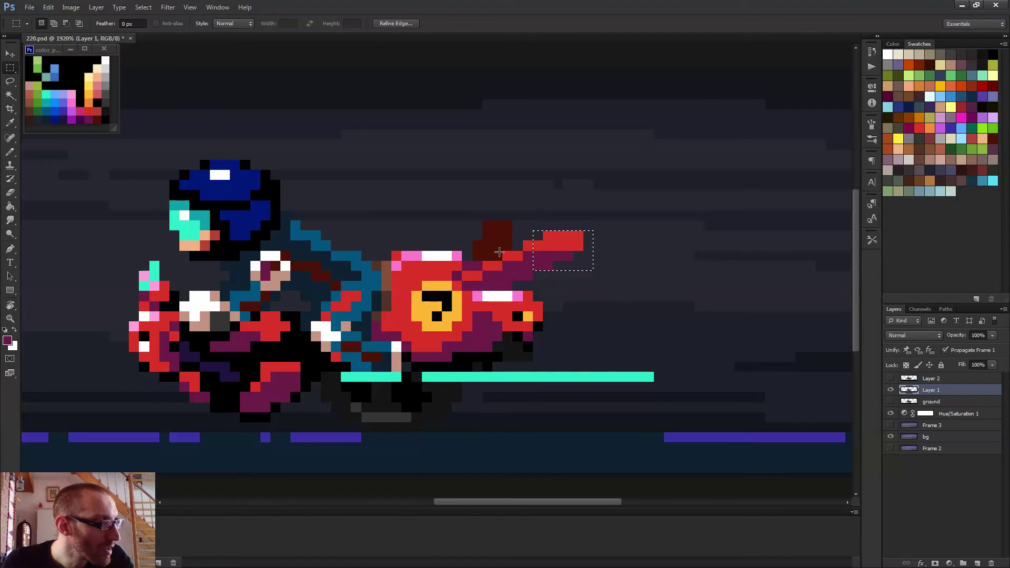
{"action": "left_click_drag", "start_coordinate": [473, 221], "coordinate": [503, 260]}
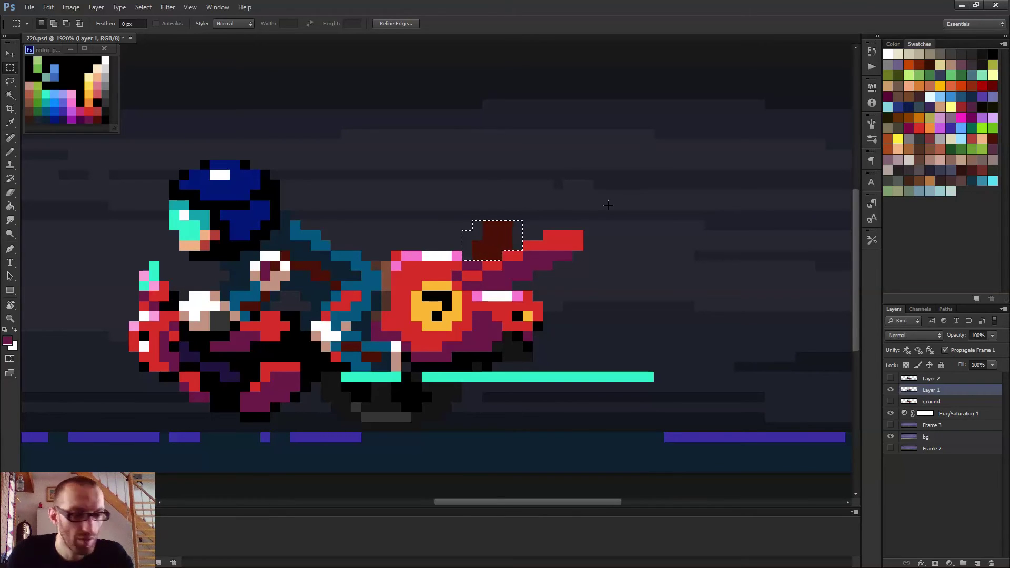
{"action": "key", "text": "v"}
{"action": "key", "text": "Left"}
{"action": "key", "text": "ctrl+d"}
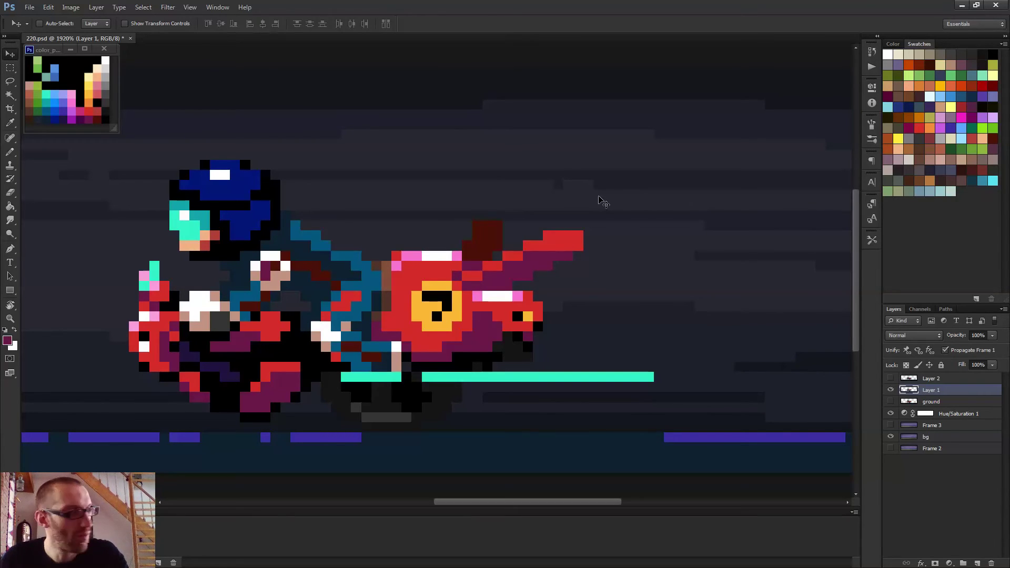
- Try shifting the outer end of the red and purple tail one pixel left on Layer 1 and preview the animation
{"action": "key", "text": "m"}
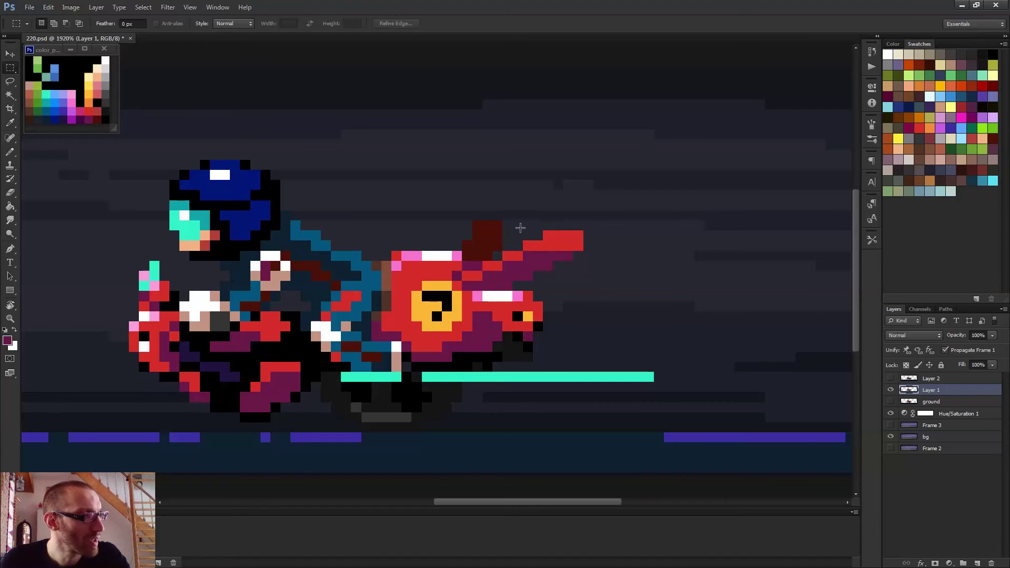
{"action": "left_click_drag", "start_coordinate": [533, 221], "coordinate": [603, 280]}
{"action": "key", "text": "v"}
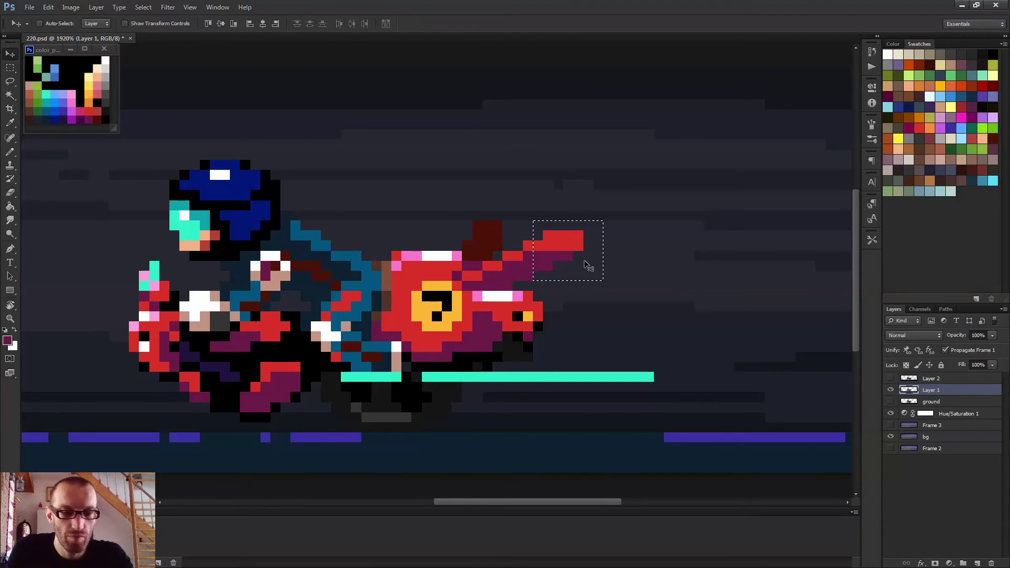
{"action": "key", "text": "Left"}
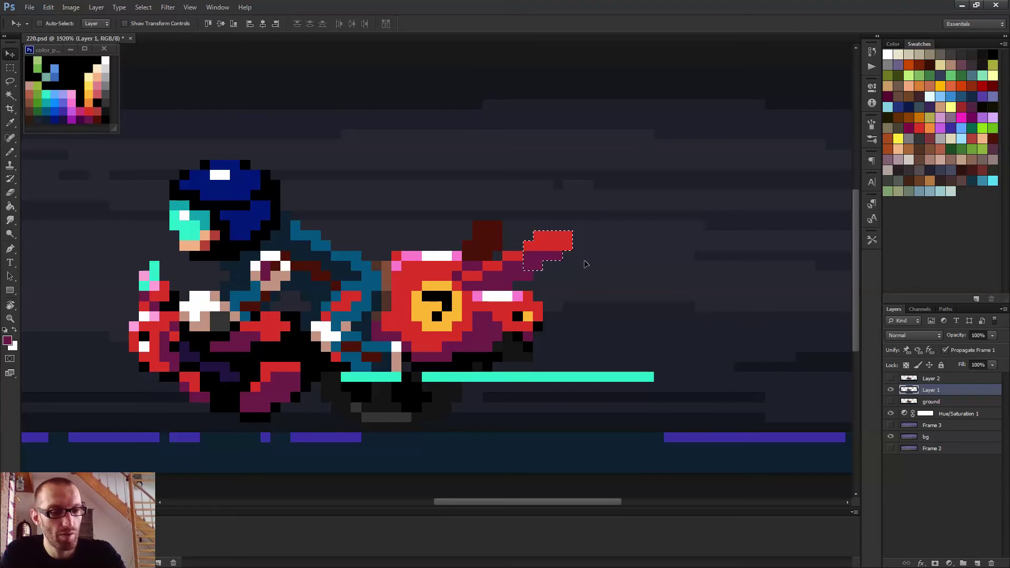
{"action": "key", "text": "ctrl+d"}
{"action": "scroll", "coordinate": [585, 266], "scroll_direction": "down", "scroll_amount": 8}
{"action": "key", "text": "space"}
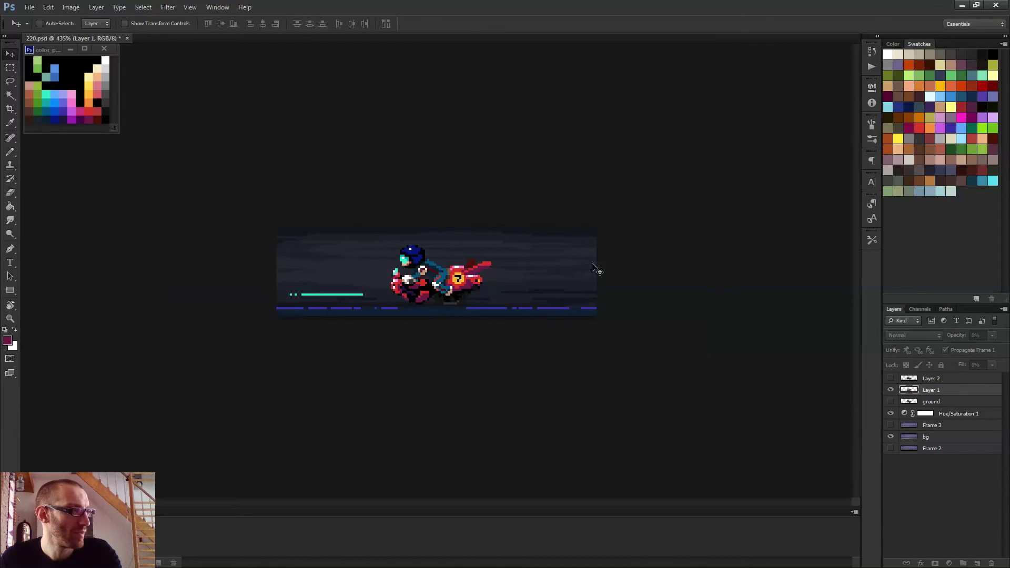
{"action": "key", "text": "space"}
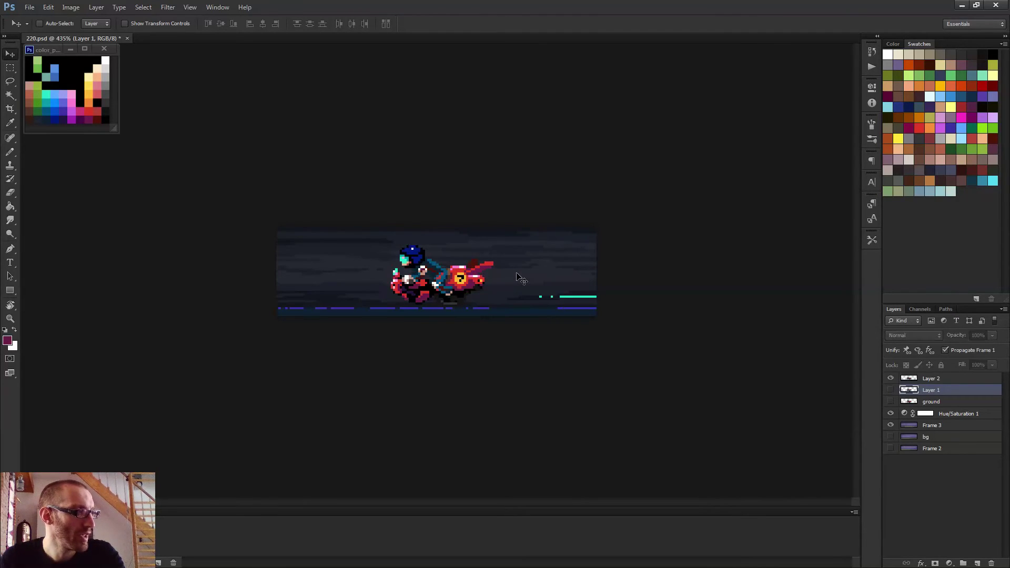
- Select the tail's outer end plus the adjoining lower pixels toward the body, and shift them one pixel left on Layer 1
{"action": "scroll", "coordinate": [521, 279], "scroll_direction": "up", "scroll_amount": 6}
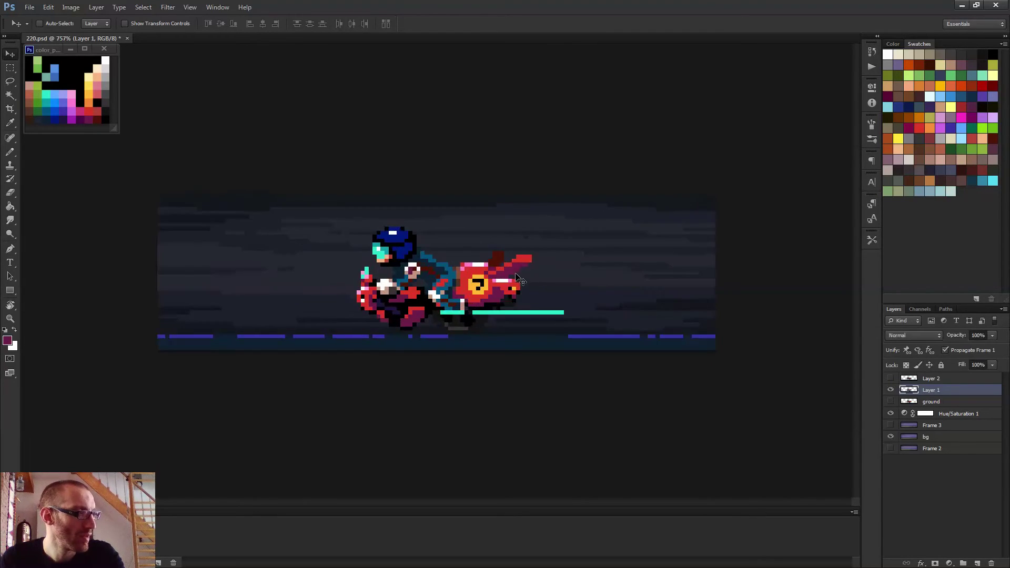
{"action": "key", "text": "m"}
{"action": "left_click_drag", "start_coordinate": [552, 236], "coordinate": [601, 276]}
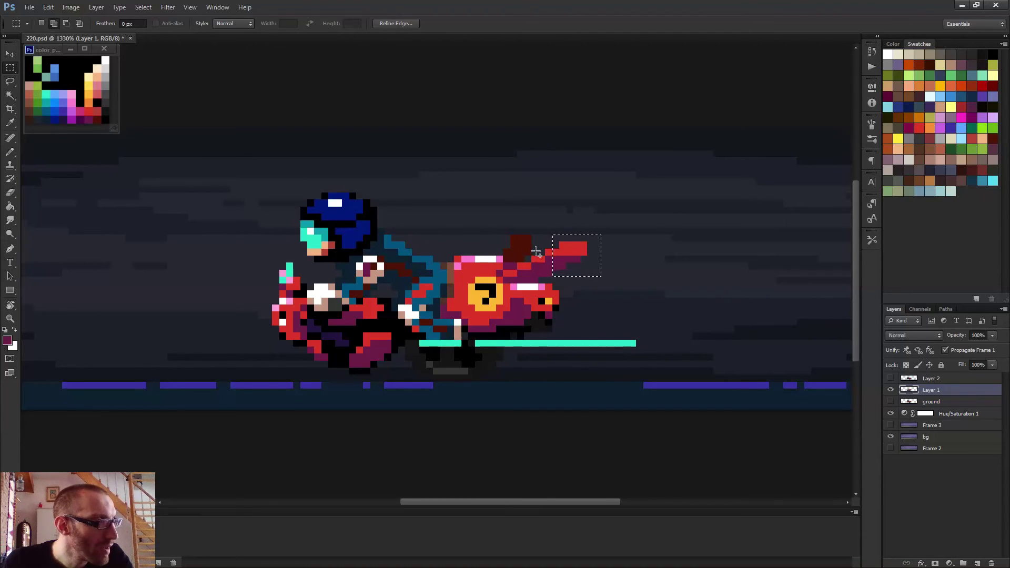
{"action": "left_click_drag", "start_coordinate": [531, 249], "coordinate": [597, 255]}
{"action": "scroll", "coordinate": [650, 259], "scroll_direction": "down", "scroll_amount": 1}
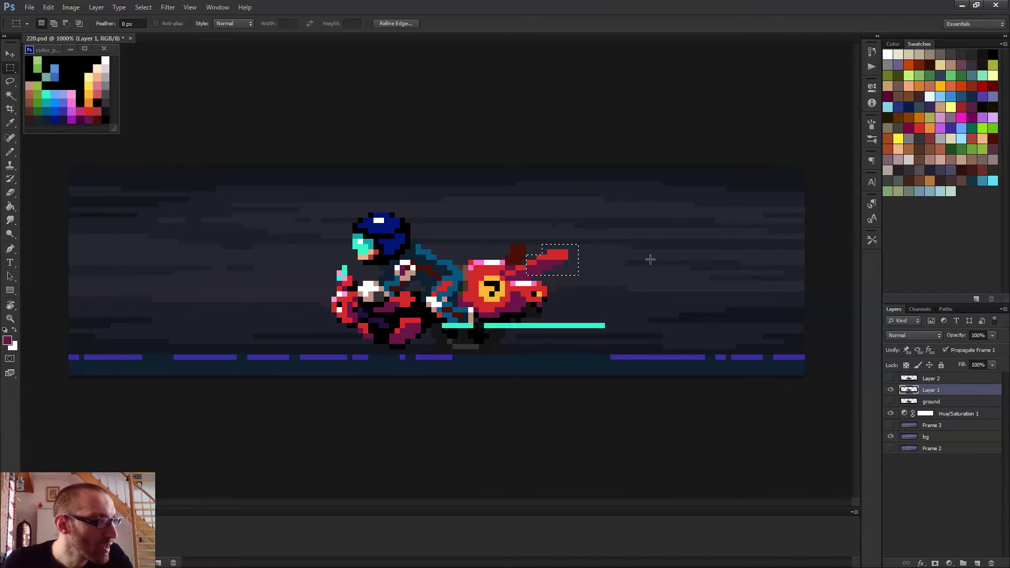
{"action": "key", "text": "v"}
{"action": "key", "text": "Left"}
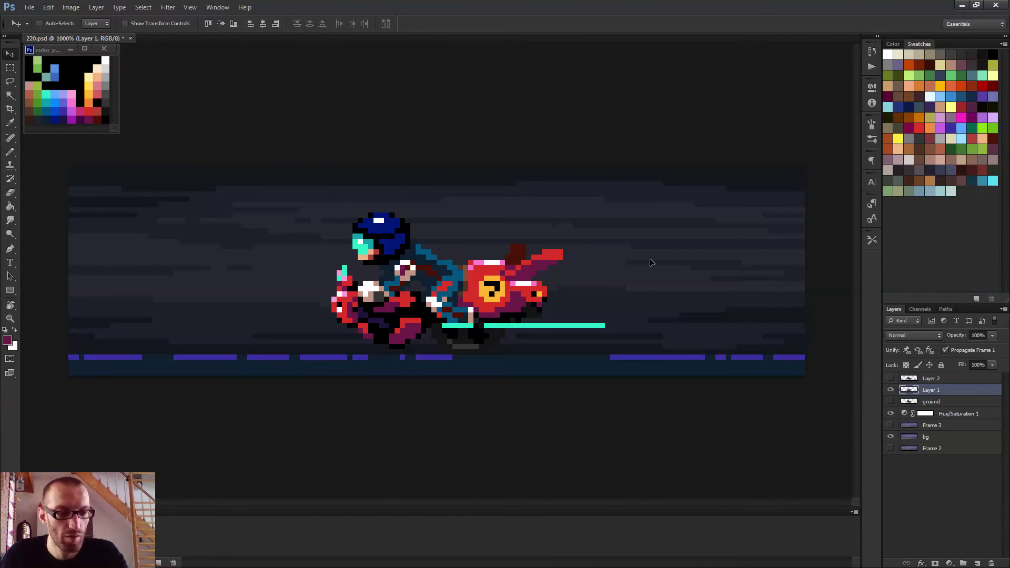
{"action": "scroll", "coordinate": [649, 257], "scroll_direction": "down", "scroll_amount": 1}
{"action": "scroll", "coordinate": [613, 288], "scroll_direction": "down", "scroll_amount": 1}
{"action": "scroll", "coordinate": [582, 295], "scroll_direction": "down", "scroll_amount": 1}
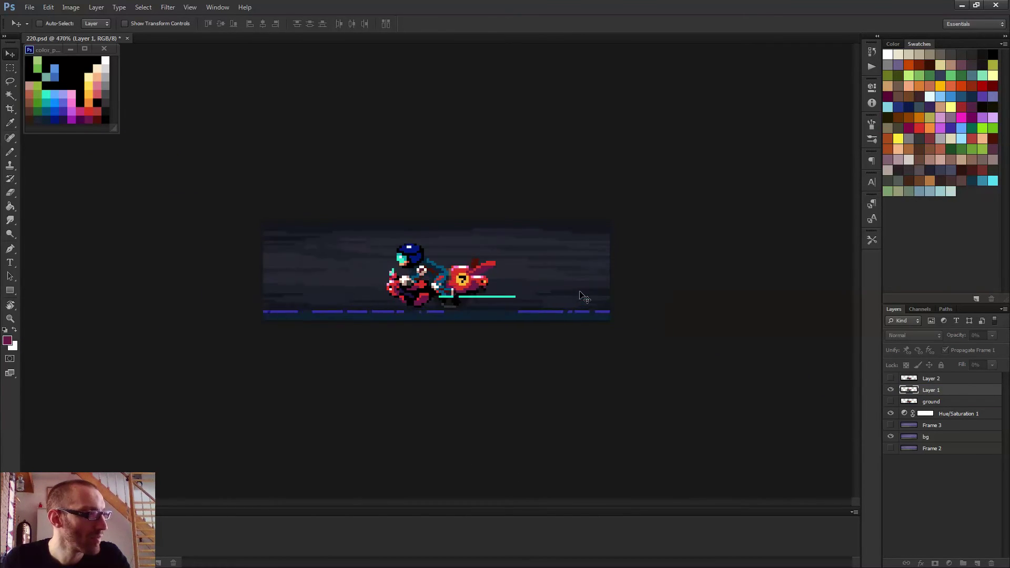
- Play and step through the animation at several zoom levels to compare the tail and the dark red piece across frames
{"action": "scroll", "coordinate": [579, 292], "scroll_direction": "down", "scroll_amount": 1}
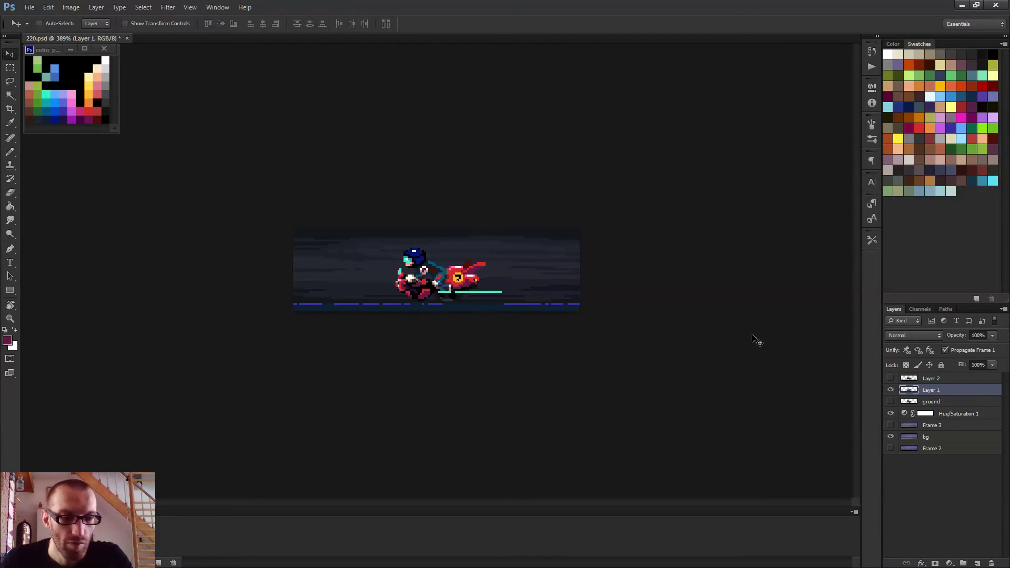
{"action": "key", "text": "b"}
{"action": "scroll", "coordinate": [752, 339], "scroll_direction": "up", "scroll_amount": 5}
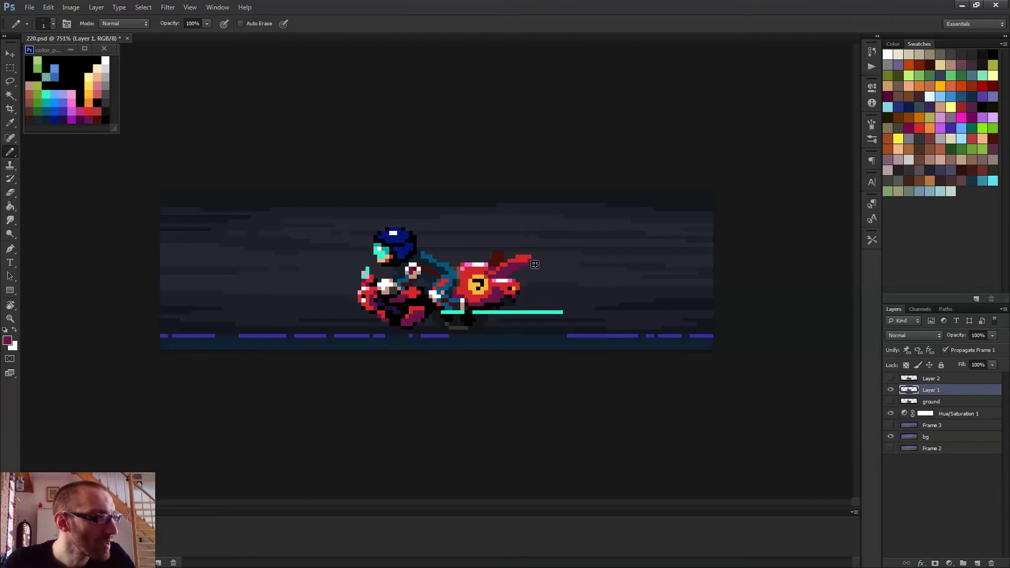
{"action": "scroll", "coordinate": [543, 270], "scroll_direction": "down", "scroll_amount": 5}
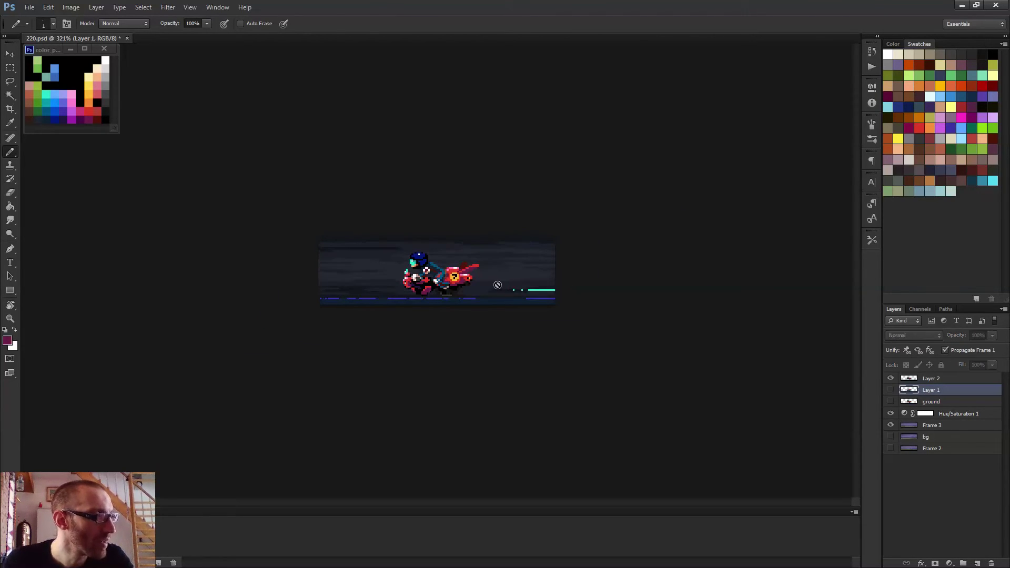
{"action": "scroll", "coordinate": [497, 285], "scroll_direction": "up", "scroll_amount": 10}
{"action": "left_click", "coordinate": [582, 256], "text": "alt"}
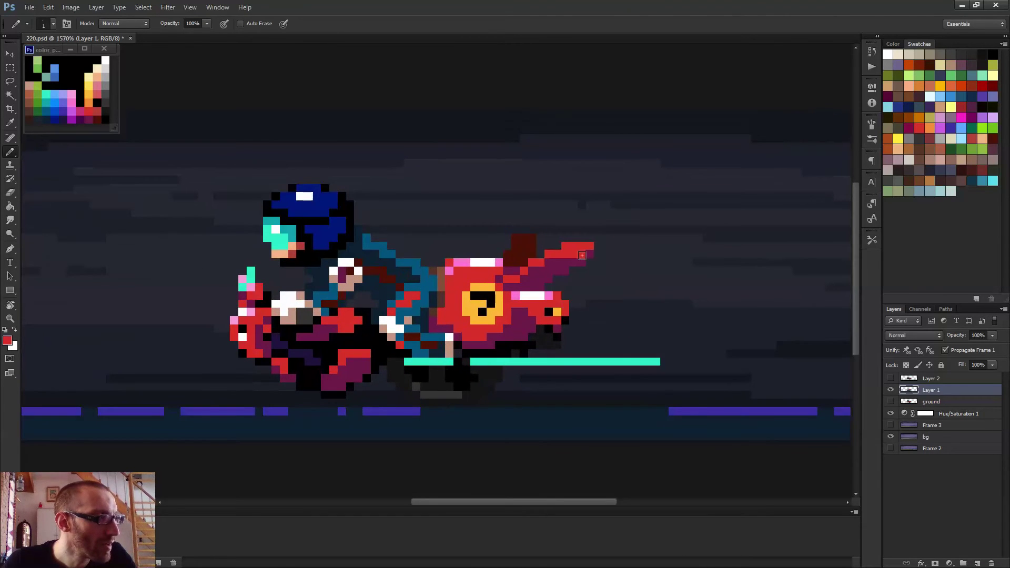
{"action": "scroll", "coordinate": [620, 271], "scroll_direction": "down", "scroll_amount": 6}
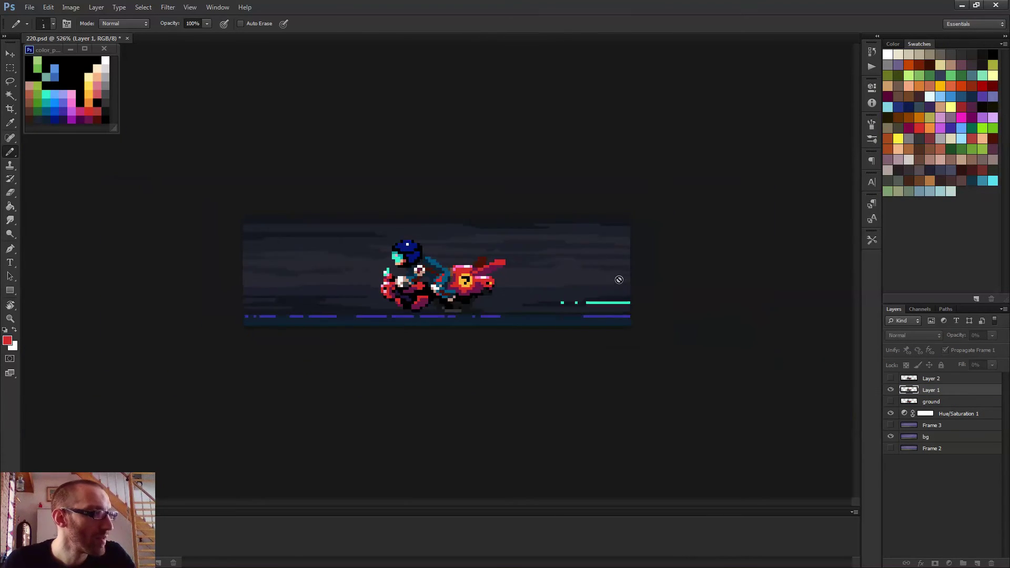
{"action": "scroll", "coordinate": [618, 282], "scroll_direction": "down", "scroll_amount": 2}
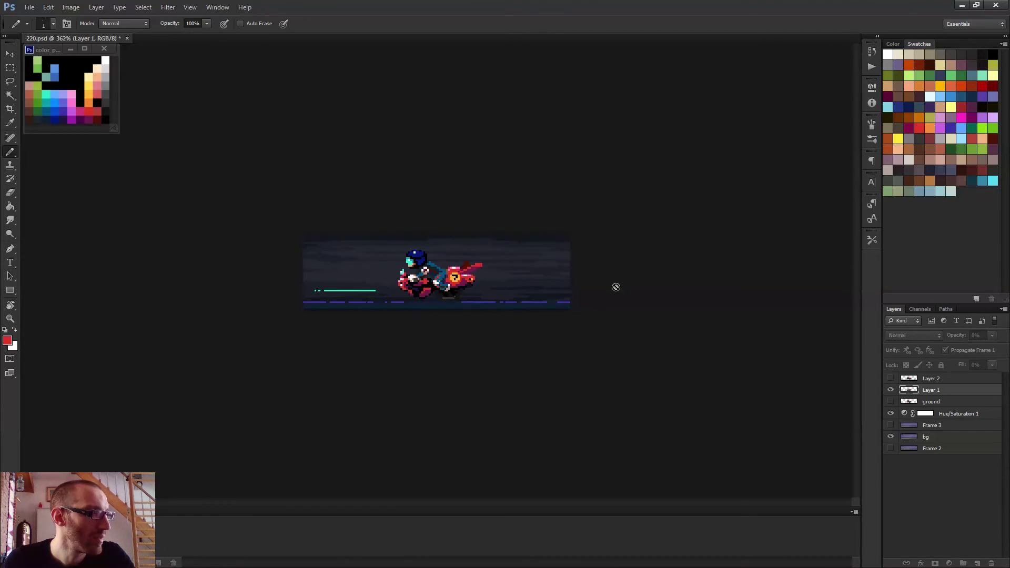
{"action": "key", "text": "space"}
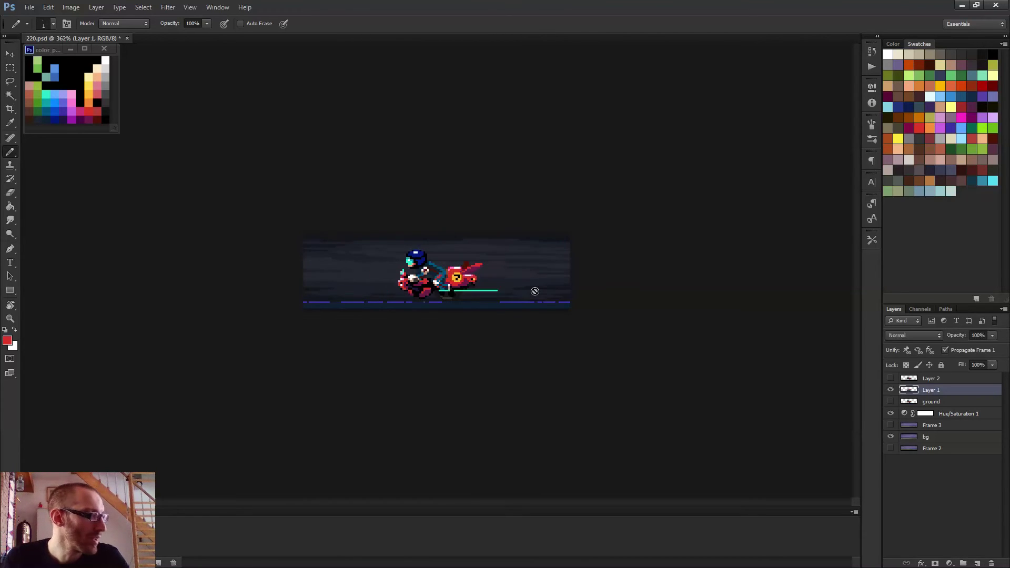
{"action": "scroll", "coordinate": [534, 291], "scroll_direction": "up", "scroll_amount": 6}
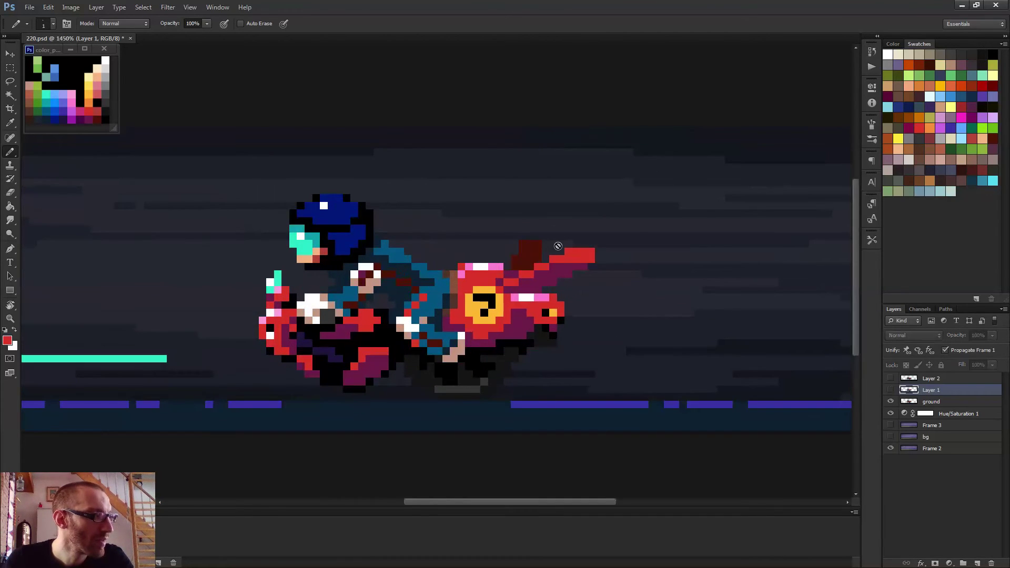
{"action": "key", "text": "space"}
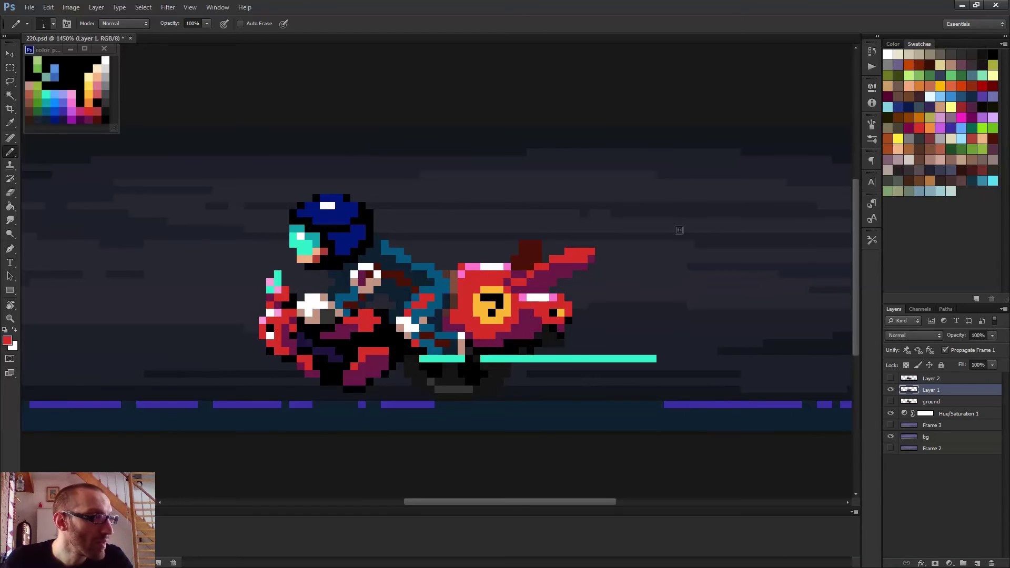
{"action": "key", "text": "space"}
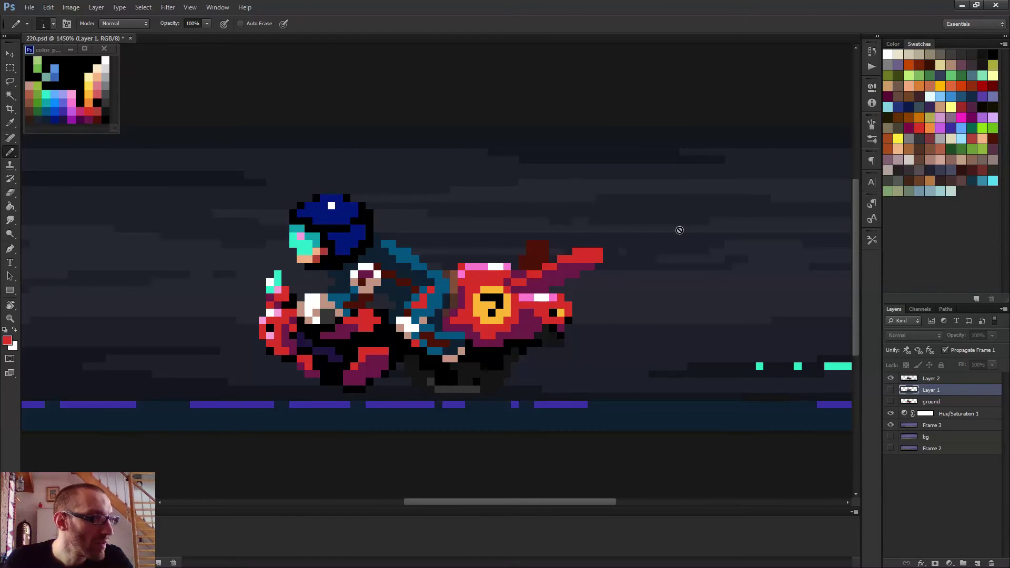
{"action": "key", "text": "space"}
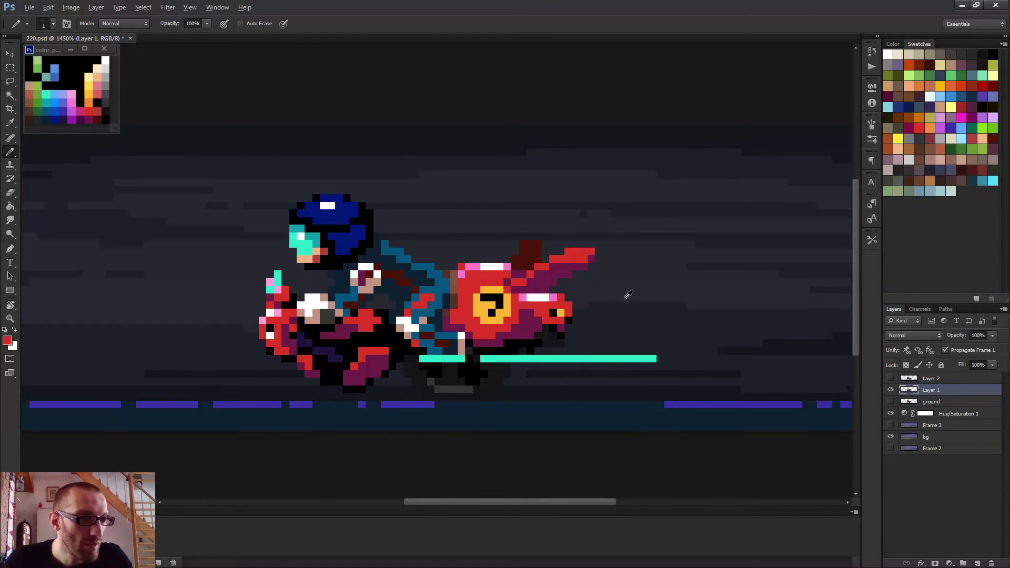
- Erase the upper front corner pixel of the dark red piece above the tail on Layer 1 and preview the animation
{"action": "left_click", "coordinate": [521, 248], "text": "alt"}
{"action": "scroll", "coordinate": [617, 268], "scroll_direction": "down", "scroll_amount": 5}
{"action": "key", "text": "space"}
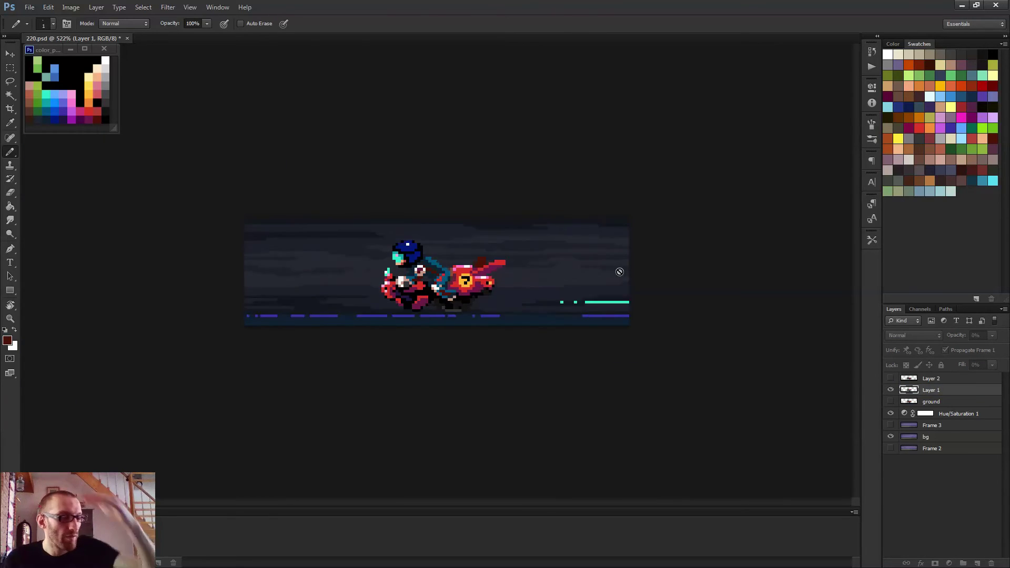
{"action": "key", "text": "space"}
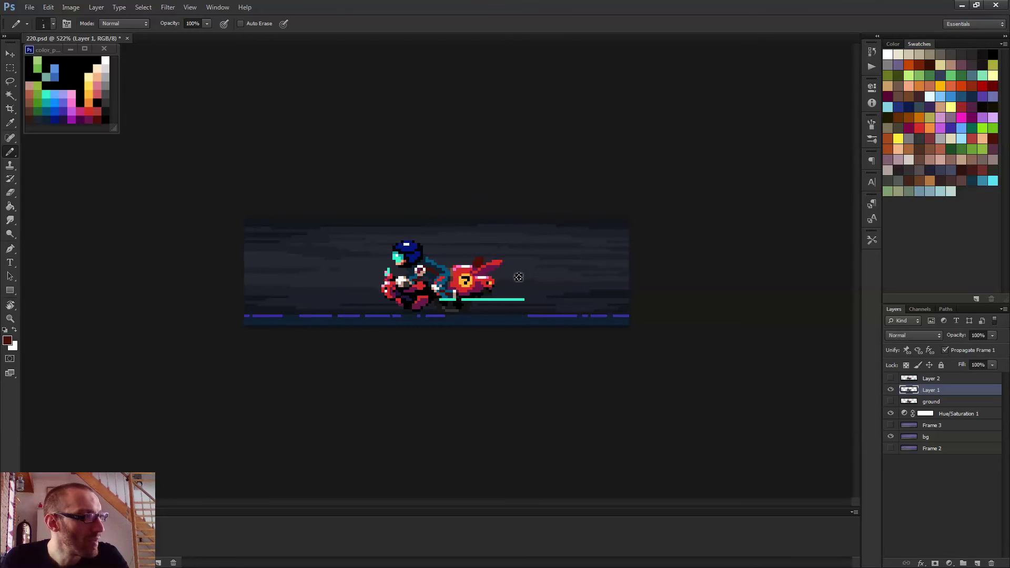
{"action": "scroll", "coordinate": [514, 253], "scroll_direction": "up", "scroll_amount": 5}
{"action": "key", "text": "e"}
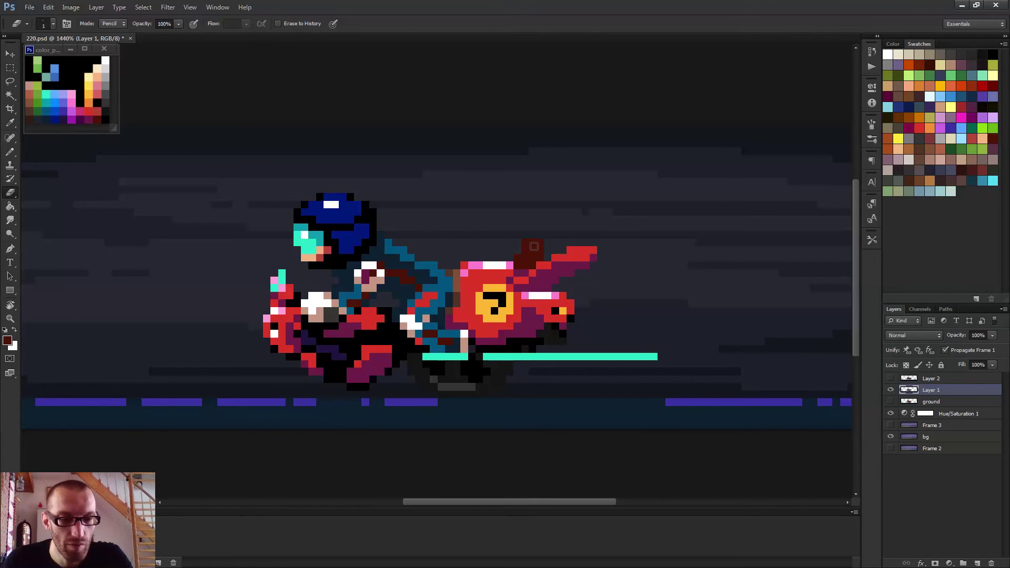
{"action": "scroll", "coordinate": [574, 247], "scroll_direction": "down", "scroll_amount": 5}
{"action": "key", "text": "space"}
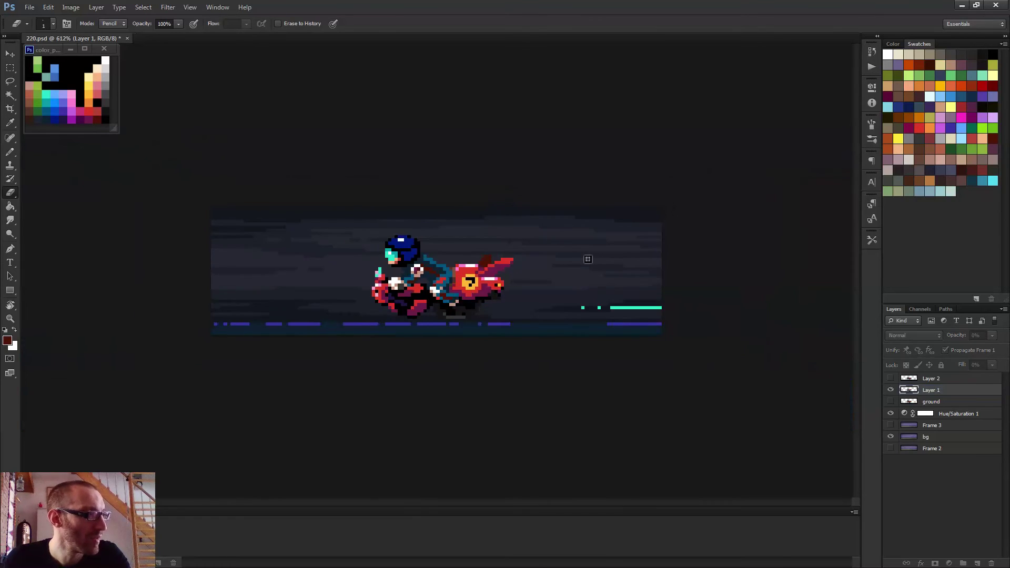
{"action": "scroll", "coordinate": [581, 255], "scroll_direction": "down", "scroll_amount": 1}
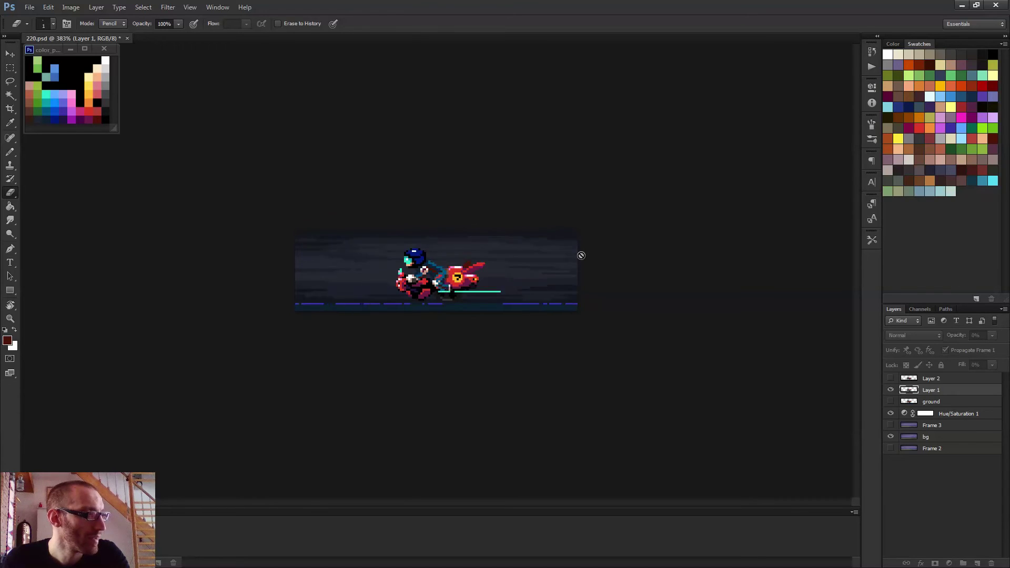
{"action": "scroll", "coordinate": [581, 255], "scroll_direction": "down", "scroll_amount": 2}
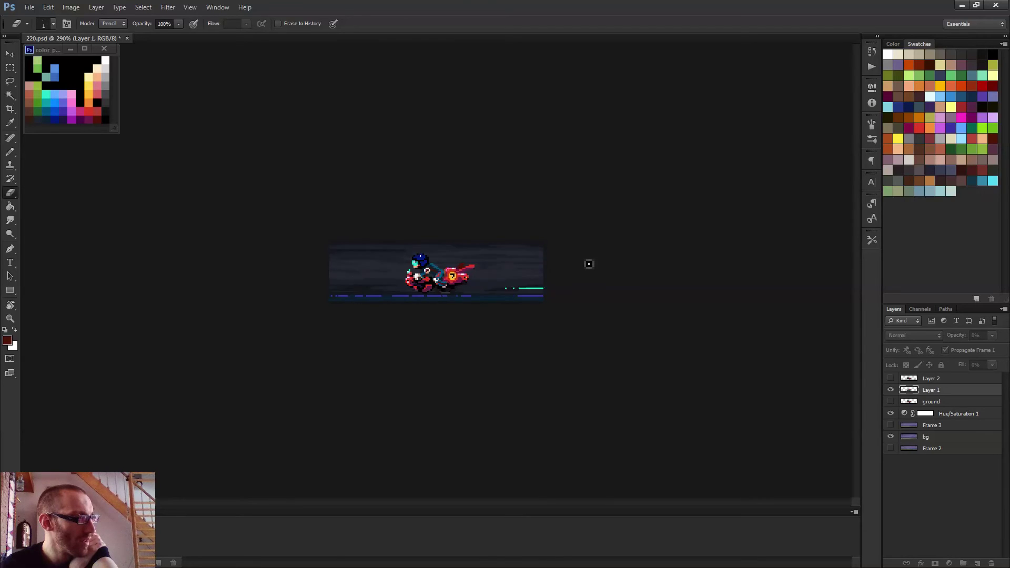
{"action": "key", "text": "space"}
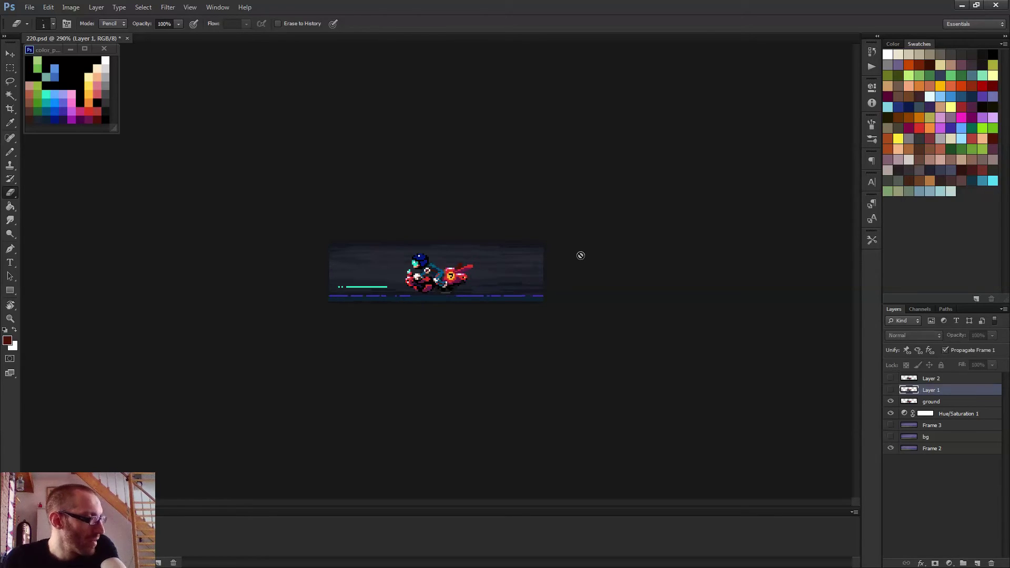
- Try a 3-pixel dark gray smoke puff behind the motorcycle's exhaust on the ground layer
{"action": "left_click", "coordinate": [931, 402]}
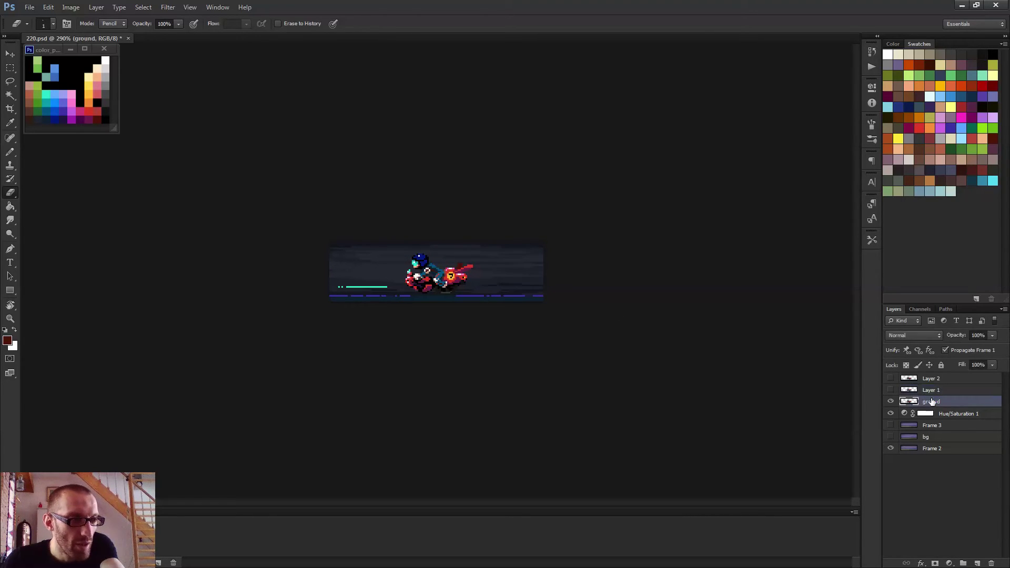
{"action": "scroll", "coordinate": [448, 272], "scroll_direction": "up", "scroll_amount": 8}
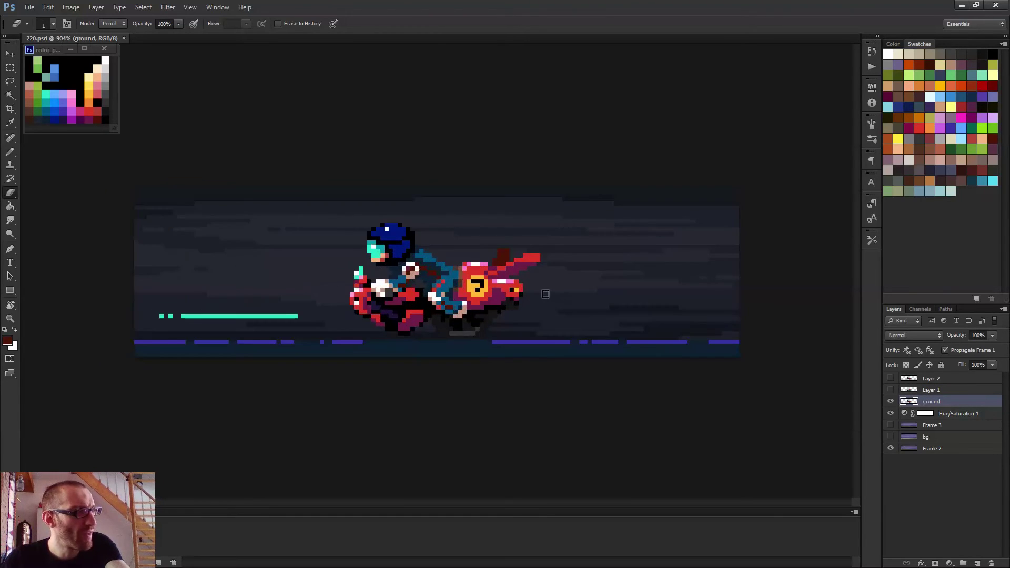
{"action": "key", "text": "b"}
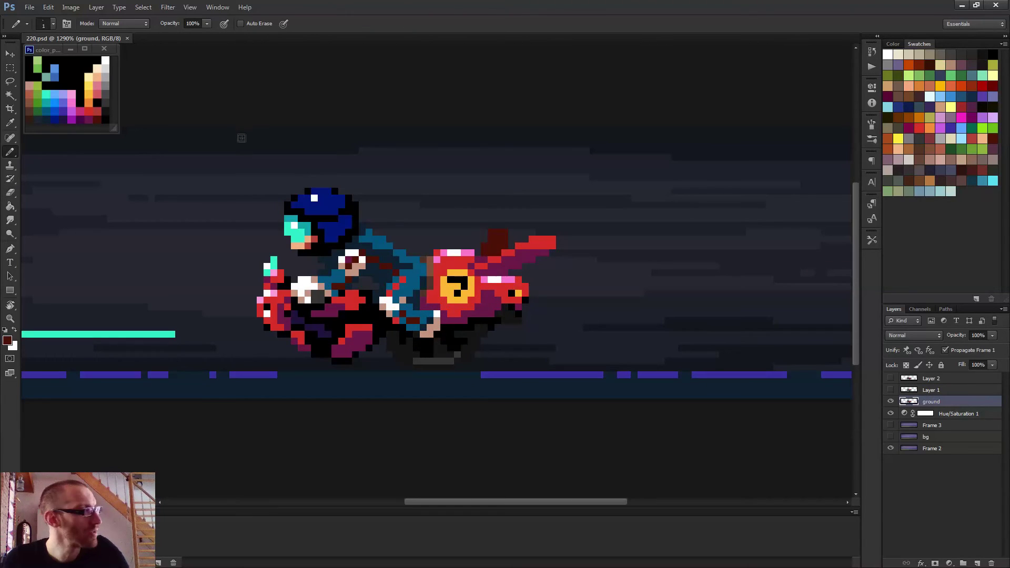
{"action": "left_click", "coordinate": [107, 101], "text": "alt"}
{"action": "left_click_drag", "start_coordinate": [571, 289], "coordinate": [575, 289]}
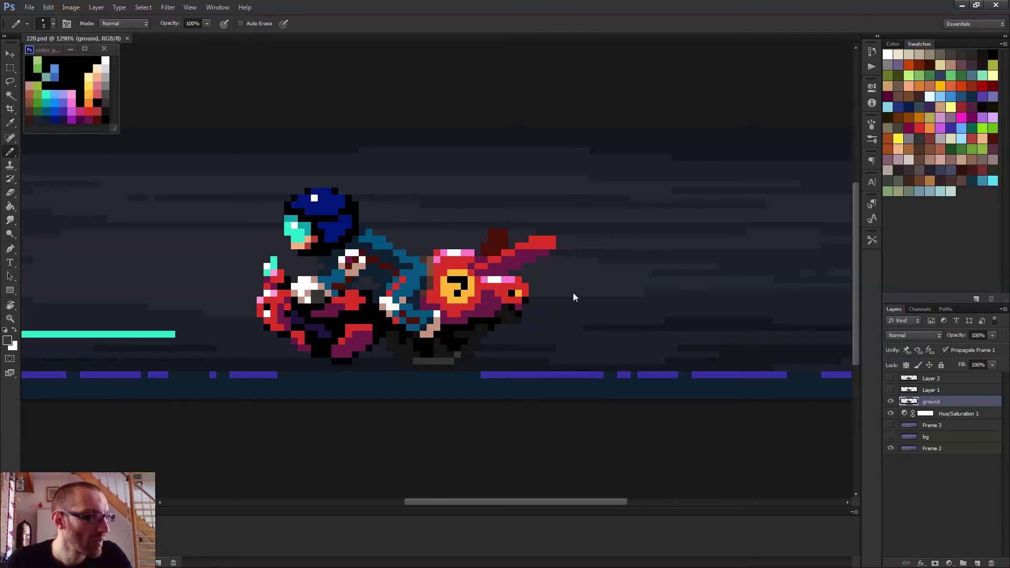
{"action": "left_click", "coordinate": [556, 293]}
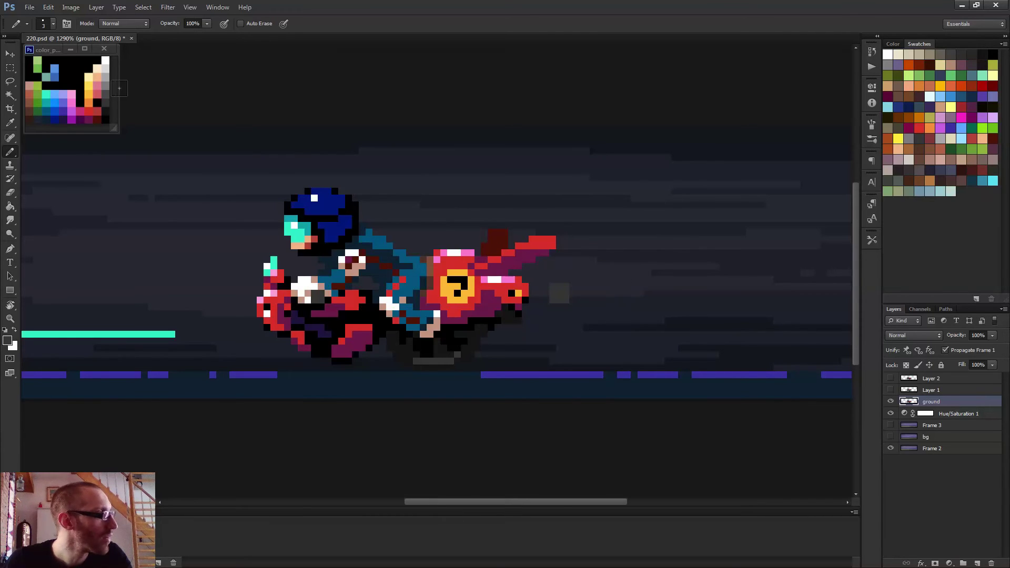
- Undo the dark gray trial and place a lighter gray 3-pixel square puff behind the exhaust on the ground layer
{"action": "left_click", "coordinate": [109, 81], "text": "alt"}
{"action": "left_click", "coordinate": [566, 292]}
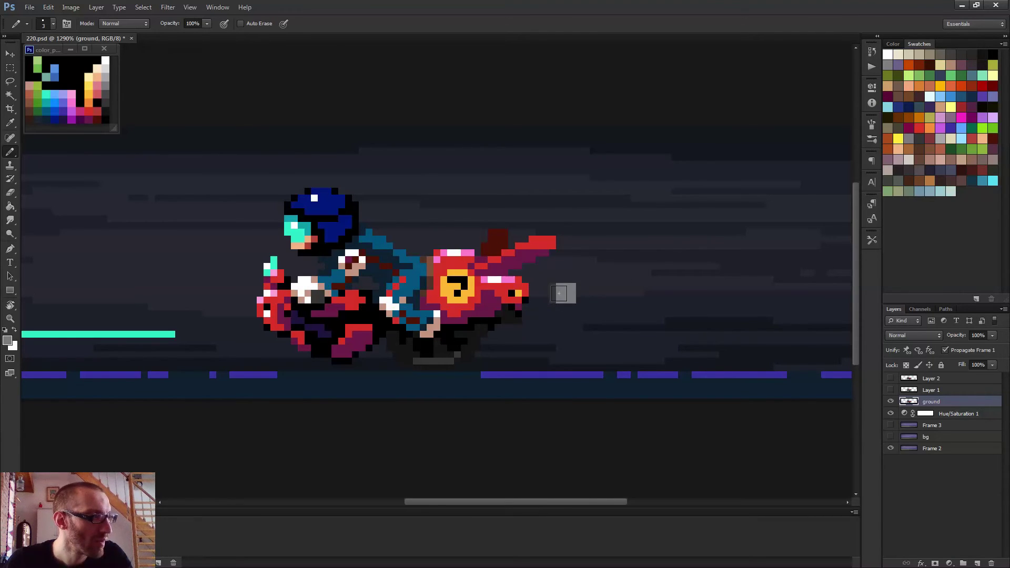
{"action": "key", "text": "ctrl+alt+z"}
{"action": "key", "text": "ctrl+alt+z"}
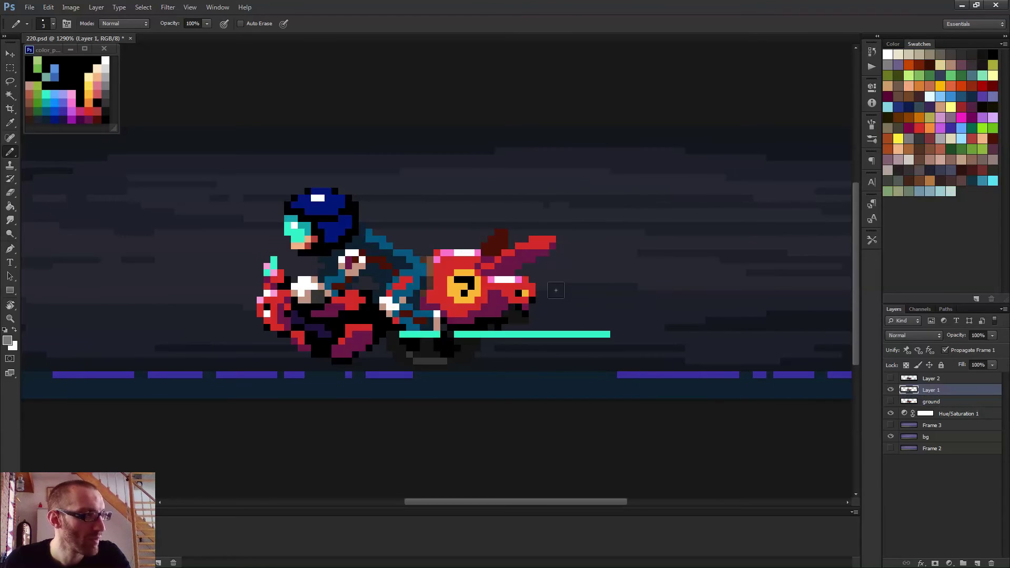
{"action": "key", "text": "space"}
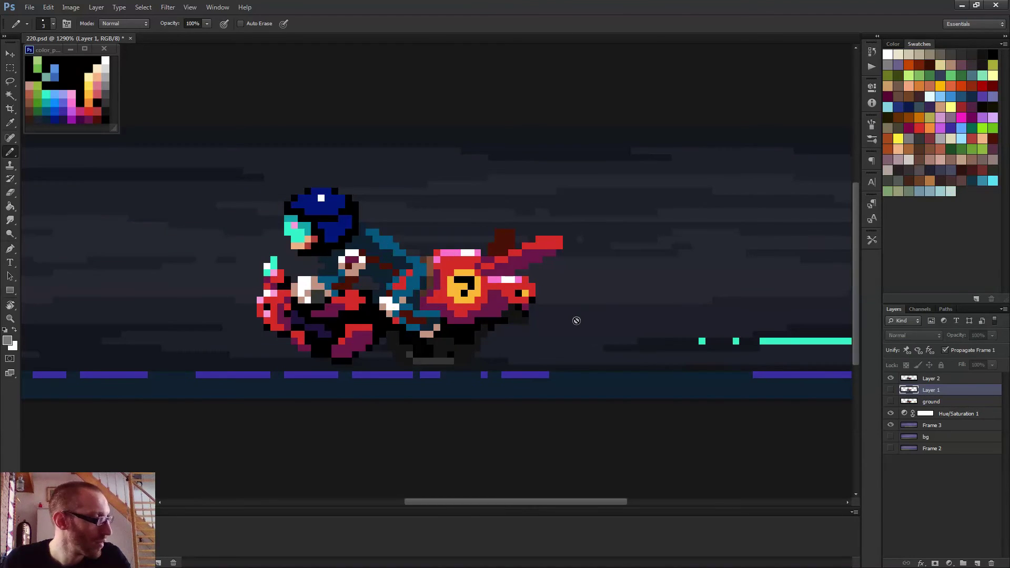
{"action": "left_click", "coordinate": [932, 402]}
{"action": "left_click", "coordinate": [552, 286]}
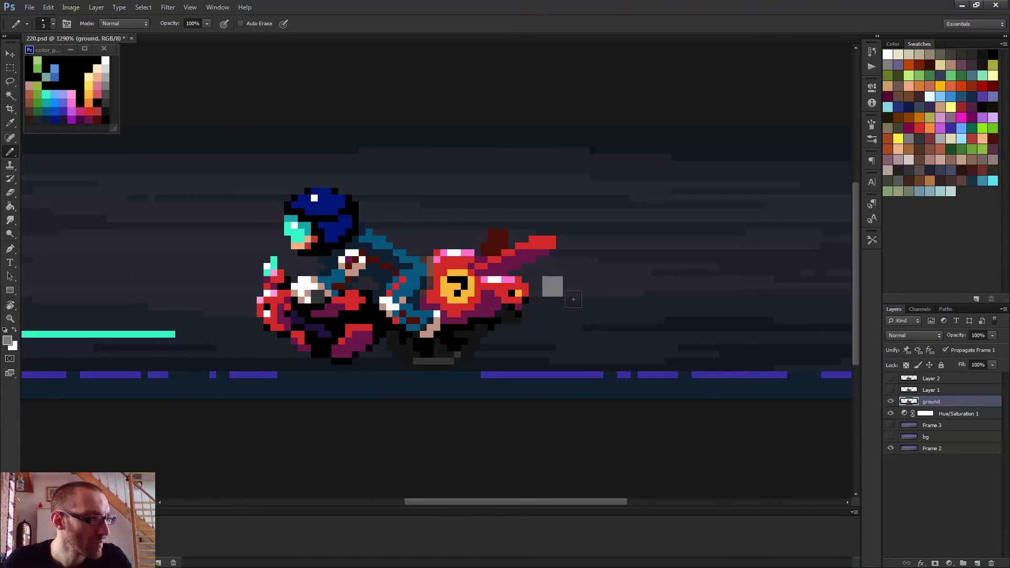
- With a 1-pixel pencil, add gray pixels between the puff and the exhaust and a single pixel above and behind the puff
{"action": "scroll", "coordinate": [562, 293], "scroll_direction": "down", "scroll_amount": 6}
{"action": "scroll", "coordinate": [549, 299], "scroll_direction": "up", "scroll_amount": 4}
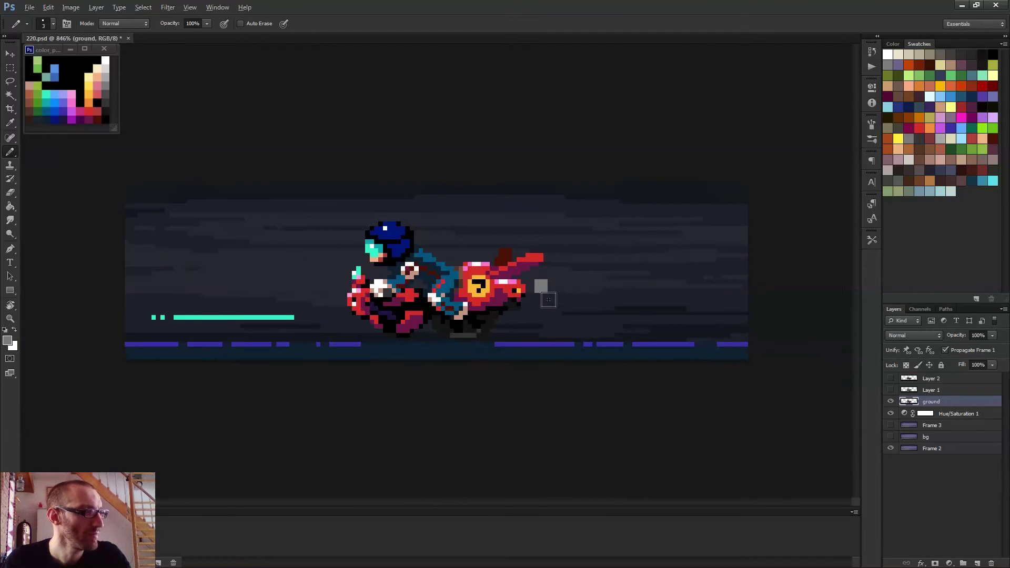
{"action": "key", "text": "["}
{"action": "key", "text": "["}
{"action": "left_click", "coordinate": [532, 290]}
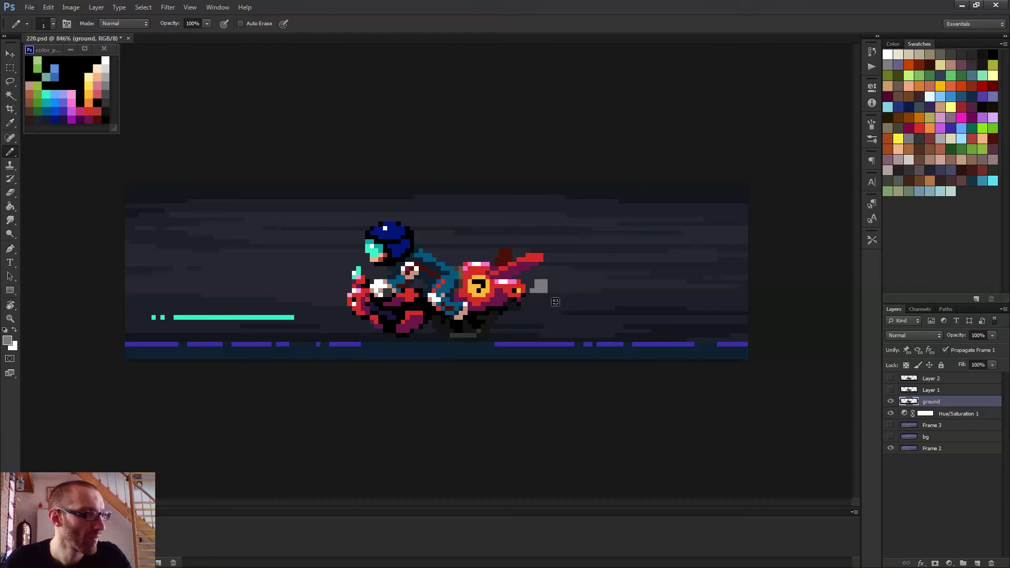
{"action": "left_click", "coordinate": [554, 276]}
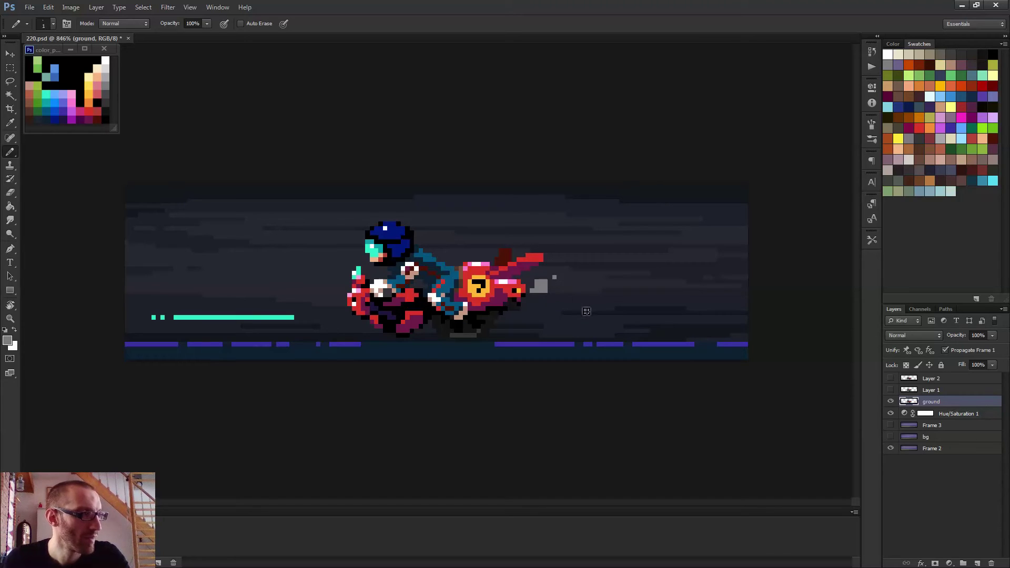
- On Layer 1, paint a three-pixel gray cluster behind the exhaust, a 2×2 puff farther back and a trailing pixel, and preview the animation
{"action": "key", "text": "Right"}
{"action": "left_click", "coordinate": [938, 392]}
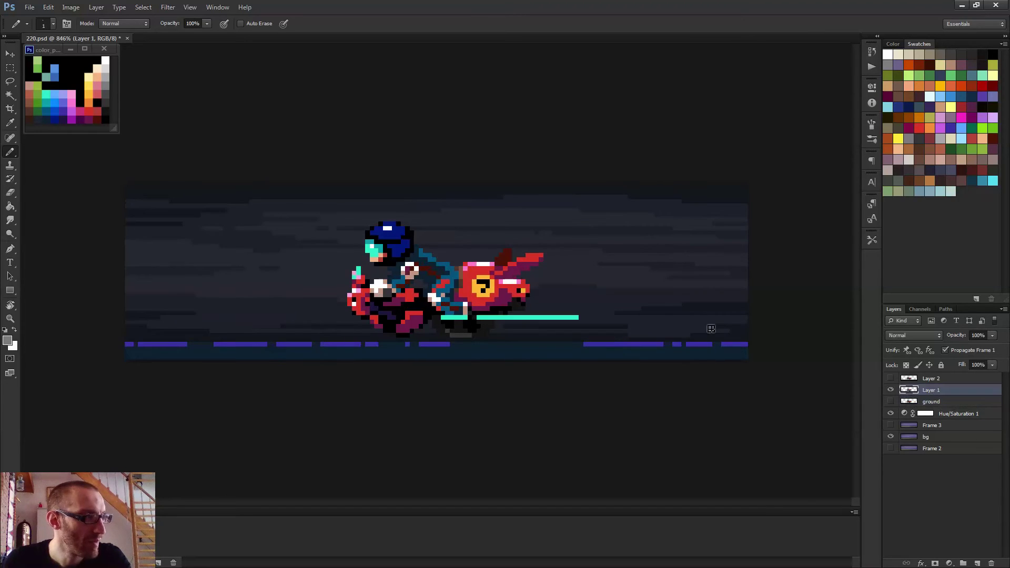
{"action": "scroll", "coordinate": [563, 287], "scroll_direction": "up", "scroll_amount": 4}
{"action": "left_click_drag", "start_coordinate": [571, 302], "coordinate": [577, 300]}
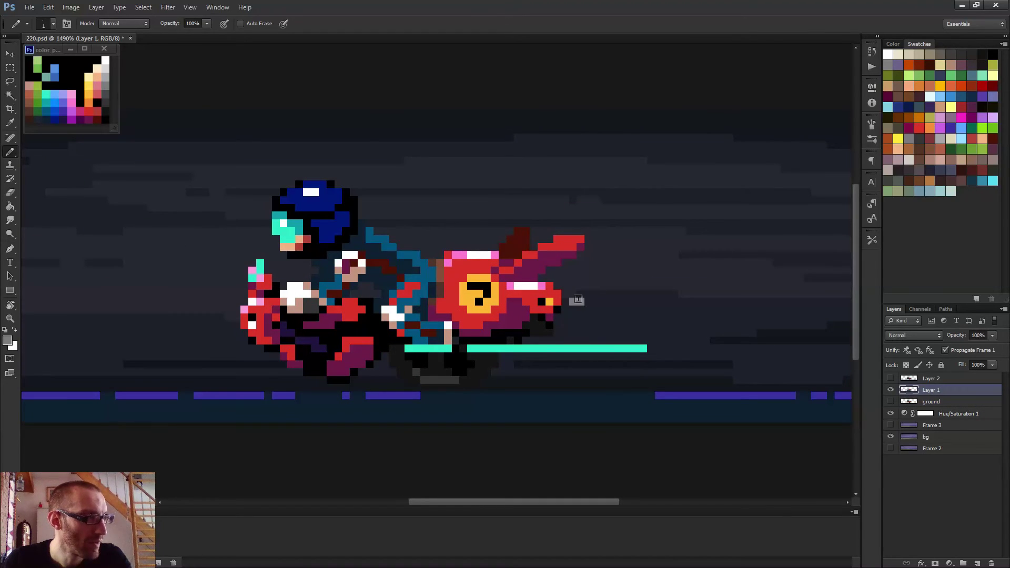
{"action": "left_click", "coordinate": [597, 277]}
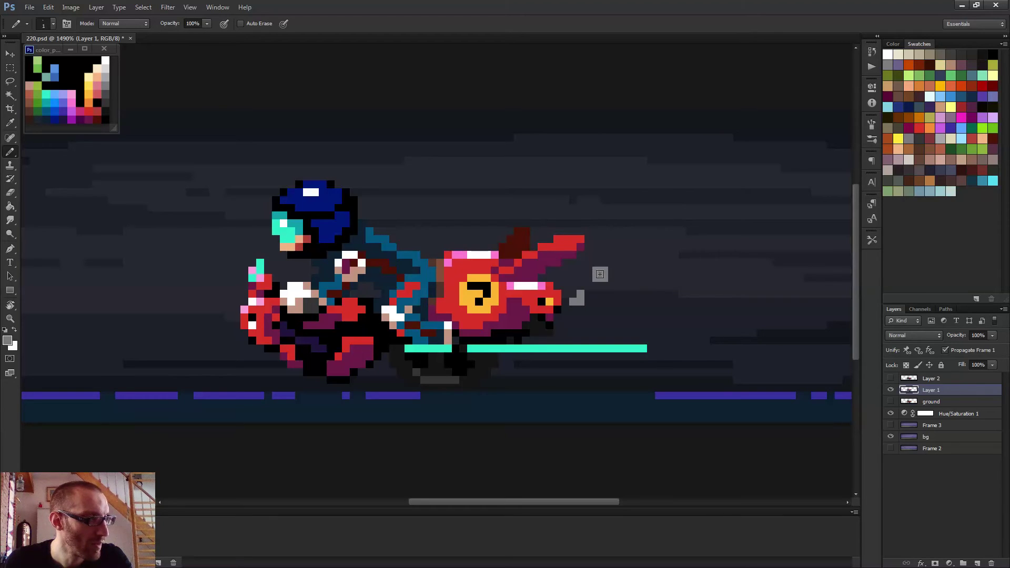
{"action": "left_click", "coordinate": [599, 274]}
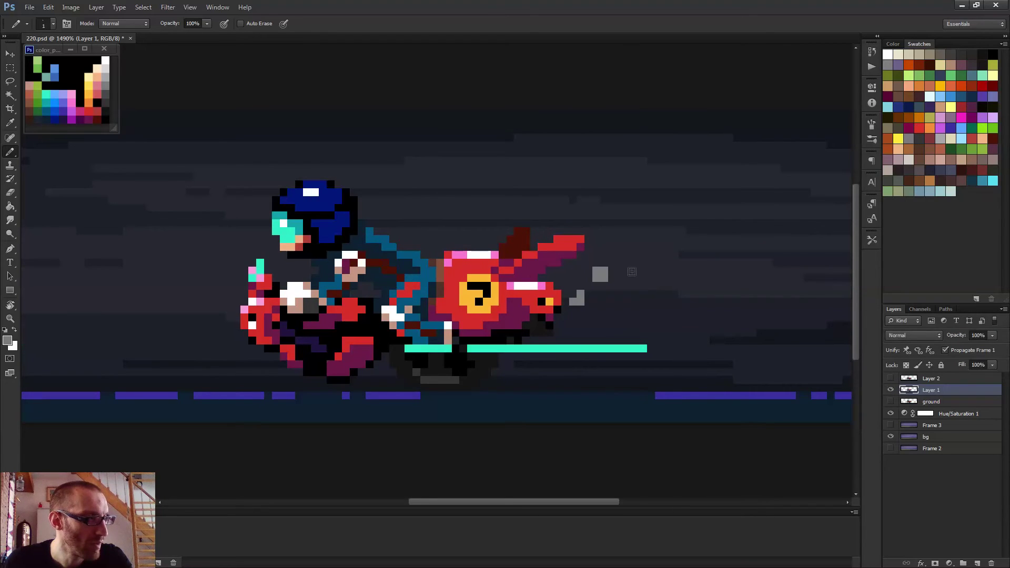
{"action": "scroll", "coordinate": [634, 273], "scroll_direction": "down", "scroll_amount": 3}
{"action": "key", "text": "space"}
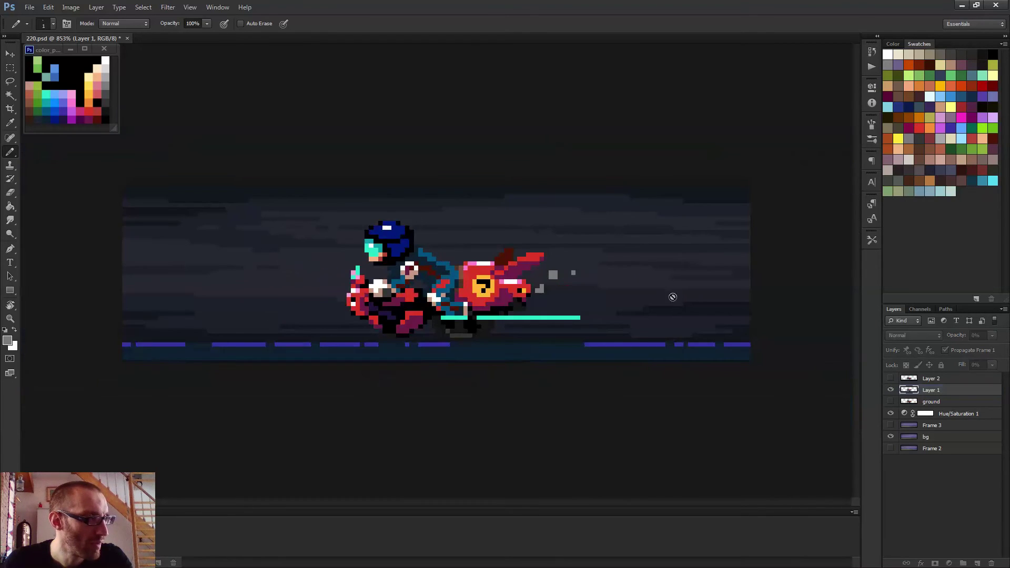
- On Layer 1, shift the 2×2 smoke puff and its trailing pixel two pixels down and two pixels farther behind the exhaust
{"action": "scroll", "coordinate": [672, 297], "scroll_direction": "down", "scroll_amount": 3}
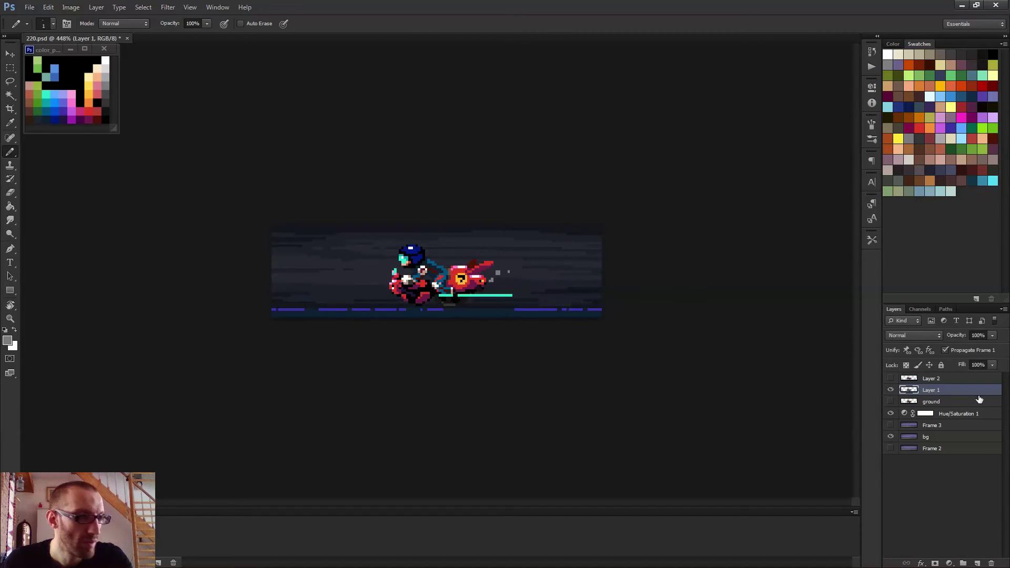
{"action": "scroll", "coordinate": [647, 347], "scroll_direction": "up", "scroll_amount": 5}
{"action": "key", "text": "m"}
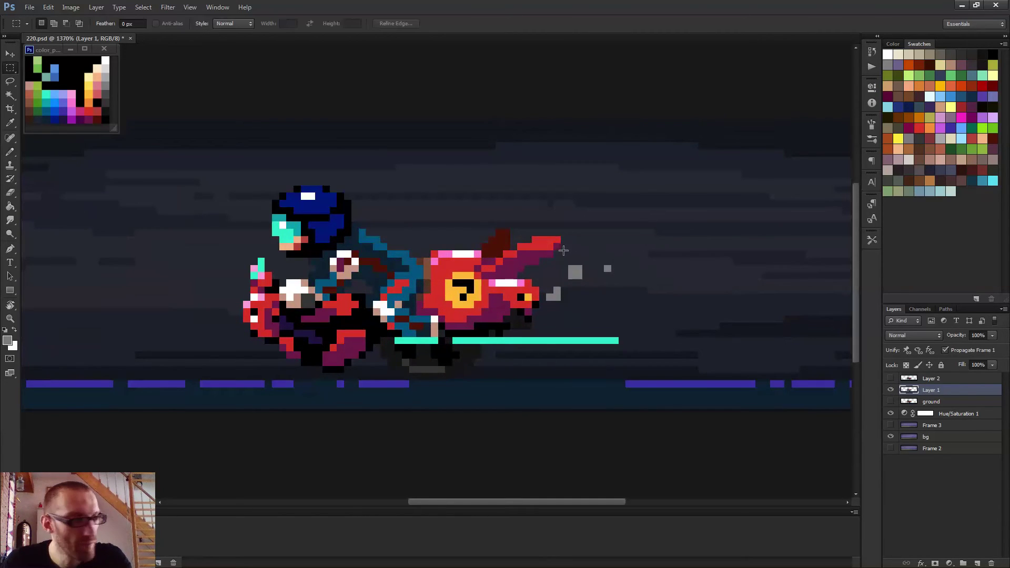
{"action": "left_click_drag", "start_coordinate": [566, 261], "coordinate": [627, 277]}
{"action": "key", "text": "v"}
{"action": "key", "text": "Down"}
{"action": "key", "text": "Down"}
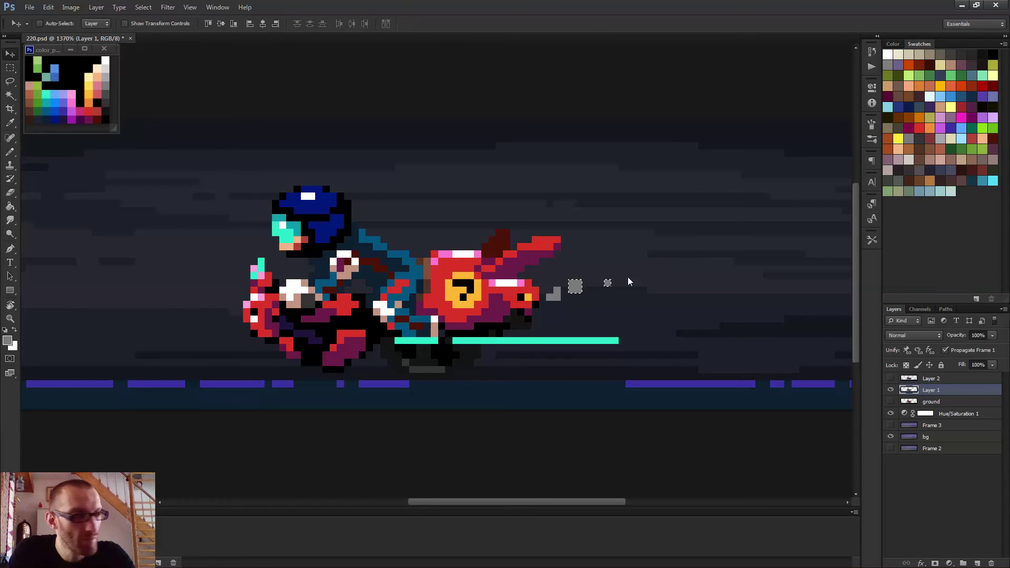
{"action": "key", "text": "Right"}
{"action": "key", "text": "Right"}
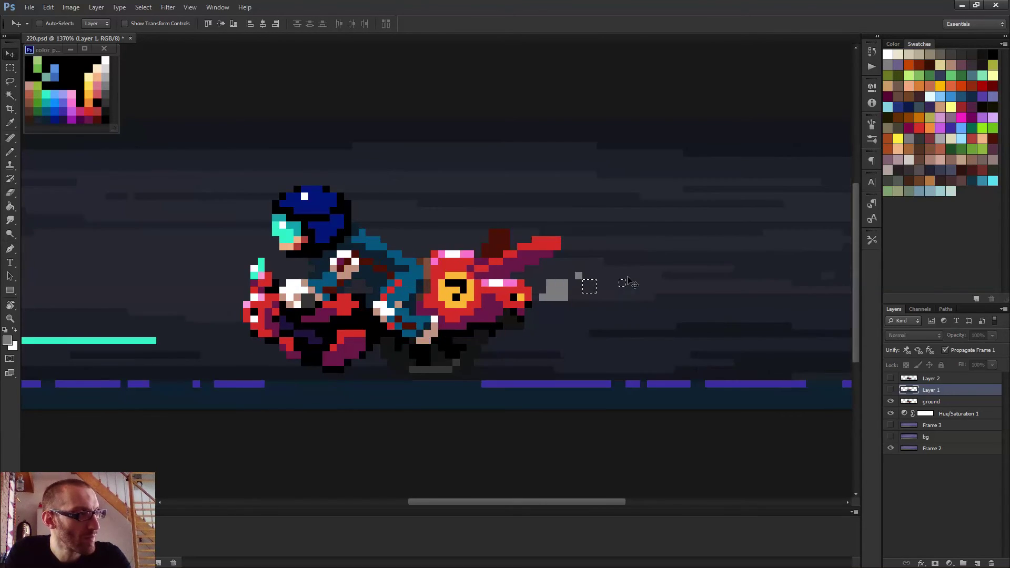
- Repaint the trailing gray smoke pixel above and behind the puff on Layer 1 and erase its shifted copy
{"action": "key", "text": "b"}
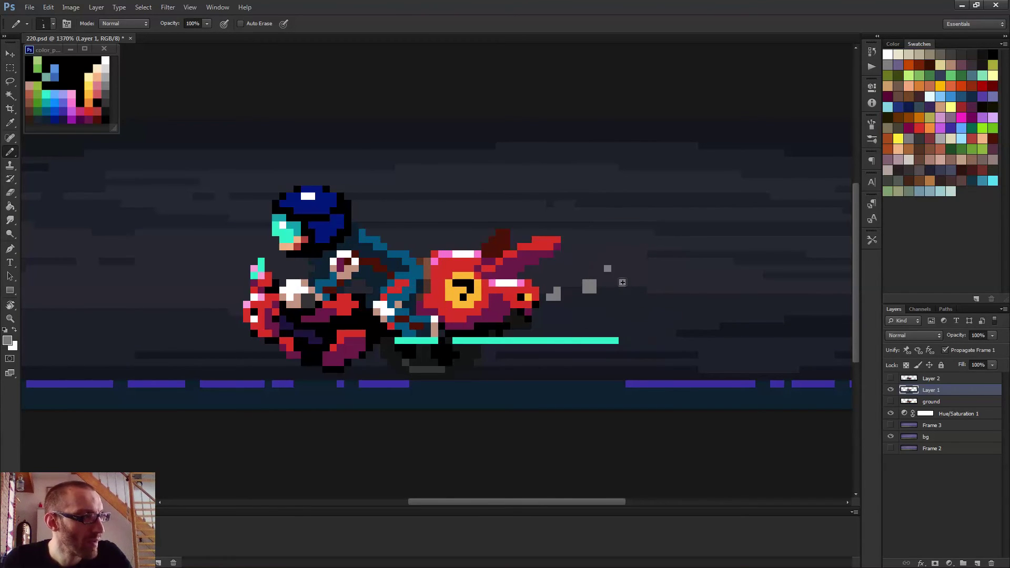
{"action": "key", "text": "e"}
{"action": "scroll", "coordinate": [683, 292], "scroll_direction": "down", "scroll_amount": 5, "text": "alt"}
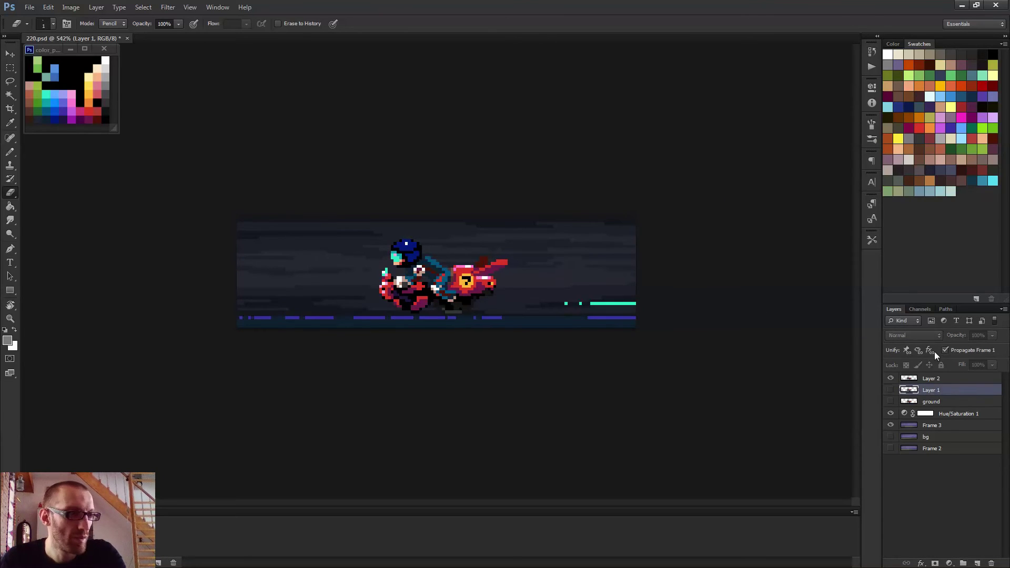
- On Layer 2, paint two gray two-pixel dashes behind the exhaust and a trailing gray pixel, and preview the animation
{"action": "left_click", "coordinate": [931, 378]}
{"action": "key", "text": "b"}
{"action": "scroll", "coordinate": [438, 282], "scroll_direction": "up", "scroll_amount": 6, "text": "alt"}
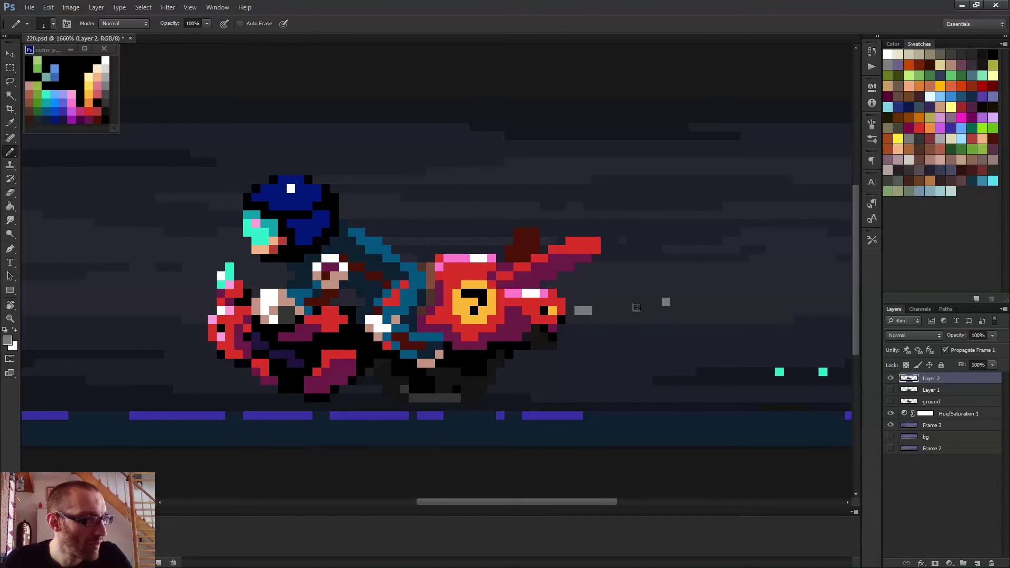
{"action": "scroll", "coordinate": [632, 308], "scroll_direction": "down", "scroll_amount": 4, "text": "alt"}
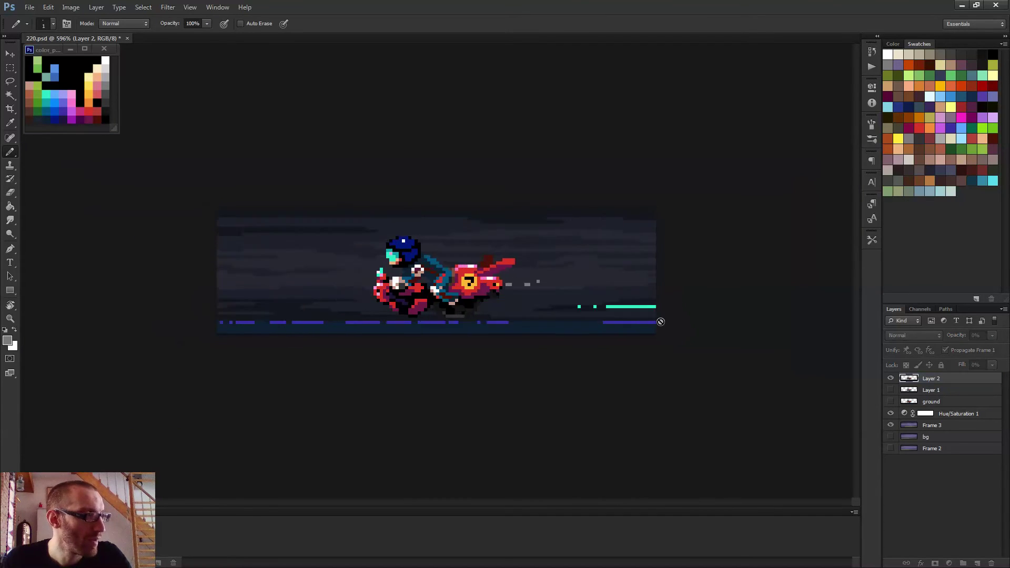
{"action": "scroll", "coordinate": [661, 322], "scroll_direction": "down", "scroll_amount": 2, "text": "alt"}
{"action": "scroll", "coordinate": [660, 321], "scroll_direction": "down", "scroll_amount": 1, "text": "alt"}
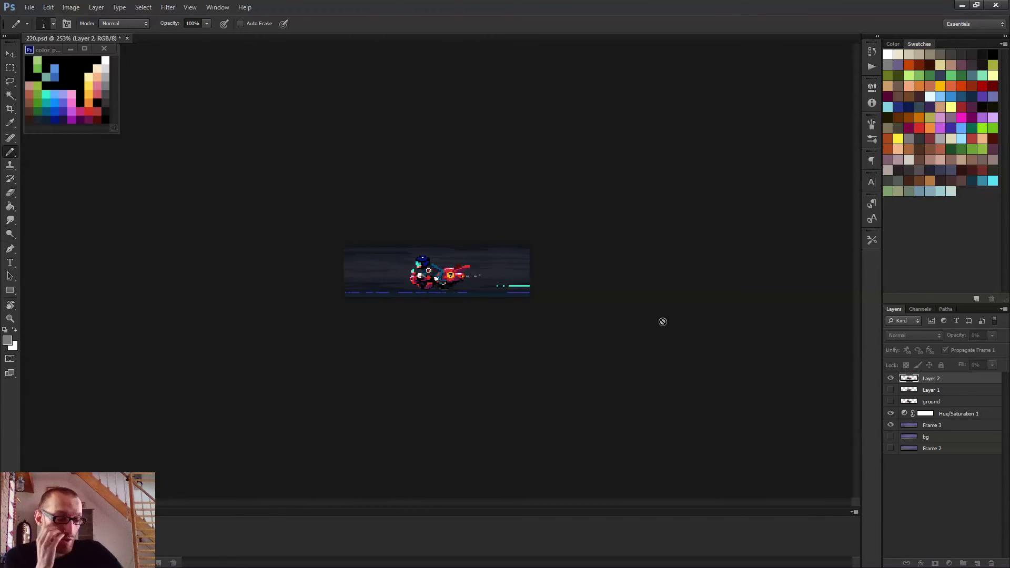
{"action": "scroll", "coordinate": [529, 310], "scroll_direction": "up", "scroll_amount": 2, "text": "alt"}
{"action": "scroll", "coordinate": [436, 270], "scroll_direction": "up", "scroll_amount": 2, "text": "alt"}
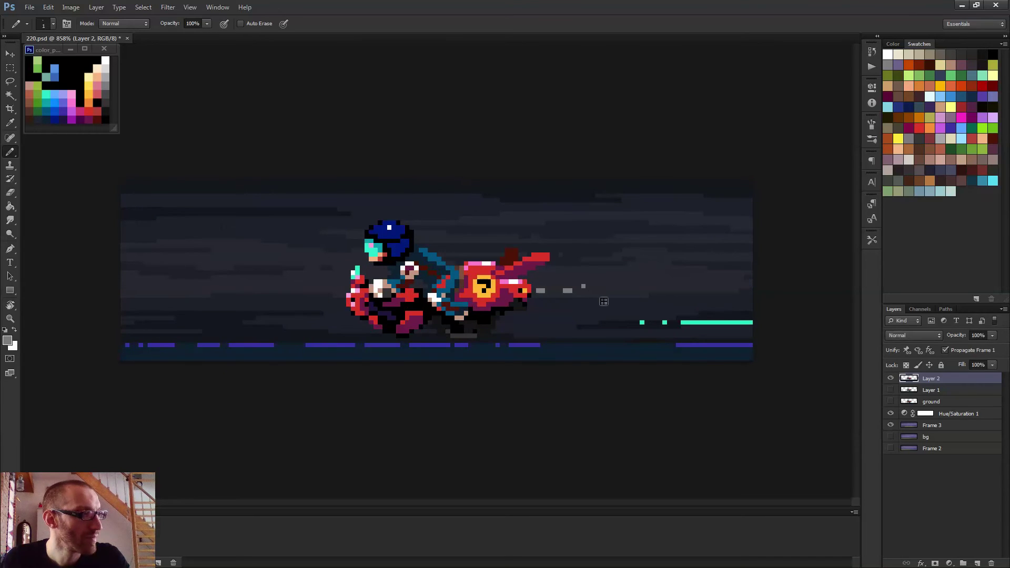
- Erase the second gray dash on Layer 2, place the trailing smoke pixel two pixels farther back, and preview the animation
{"action": "scroll", "coordinate": [563, 278], "scroll_direction": "up", "scroll_amount": 3, "text": "alt"}
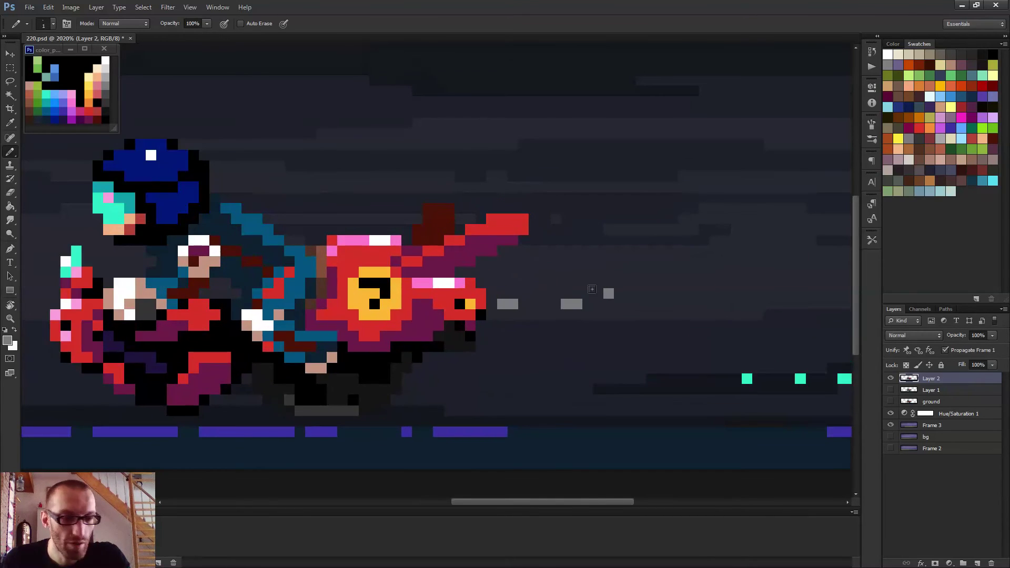
{"action": "key", "text": "e"}
{"action": "key", "text": "b"}
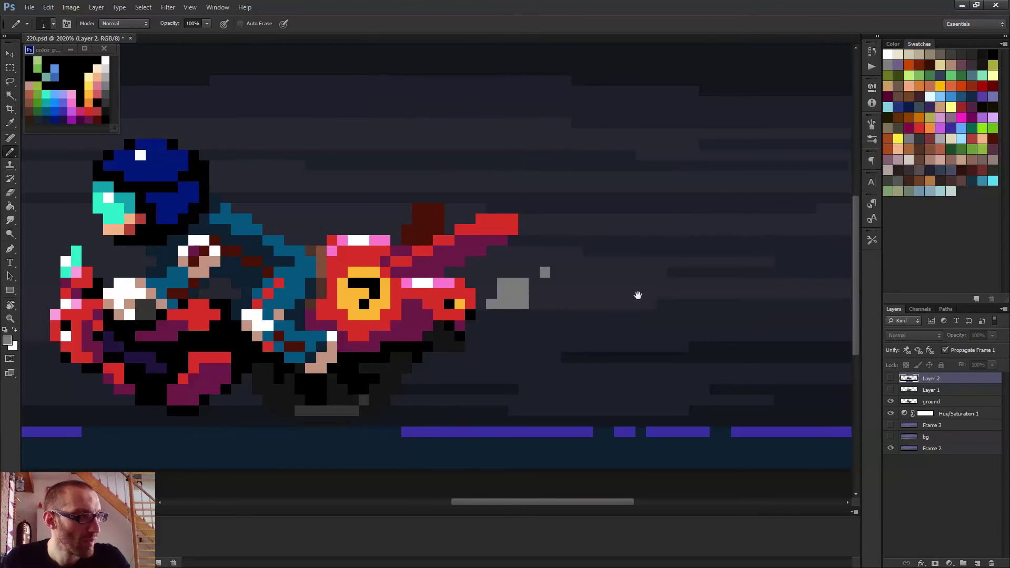
{"action": "scroll", "coordinate": [674, 282], "scroll_direction": "down", "scroll_amount": 3}
{"action": "scroll", "coordinate": [675, 285], "scroll_direction": "down", "scroll_amount": 2}
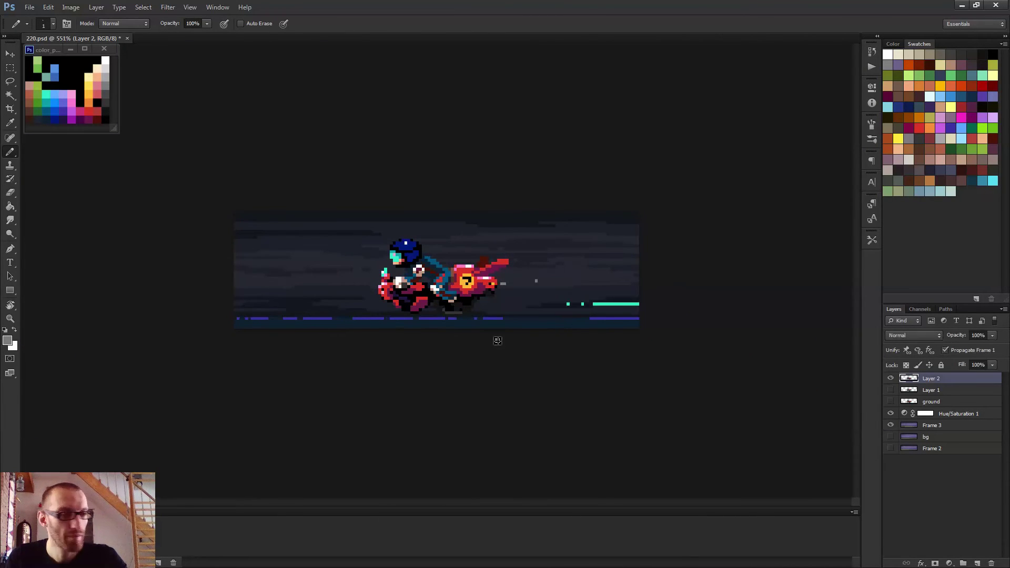
- Sample black from the motorcycle and paint two single debris pixels low behind the rear wheel on Layer 2
{"action": "scroll", "coordinate": [496, 337], "scroll_direction": "up", "scroll_amount": 3}
{"action": "left_click", "coordinate": [498, 324], "text": "alt"}
{"action": "left_click", "coordinate": [554, 342]}
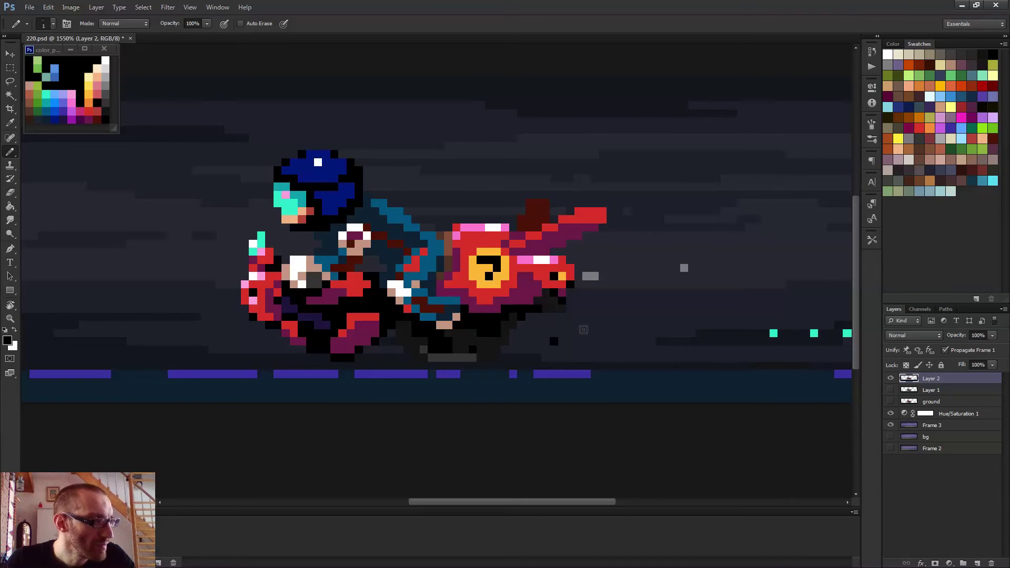
{"action": "left_click", "coordinate": [586, 333]}
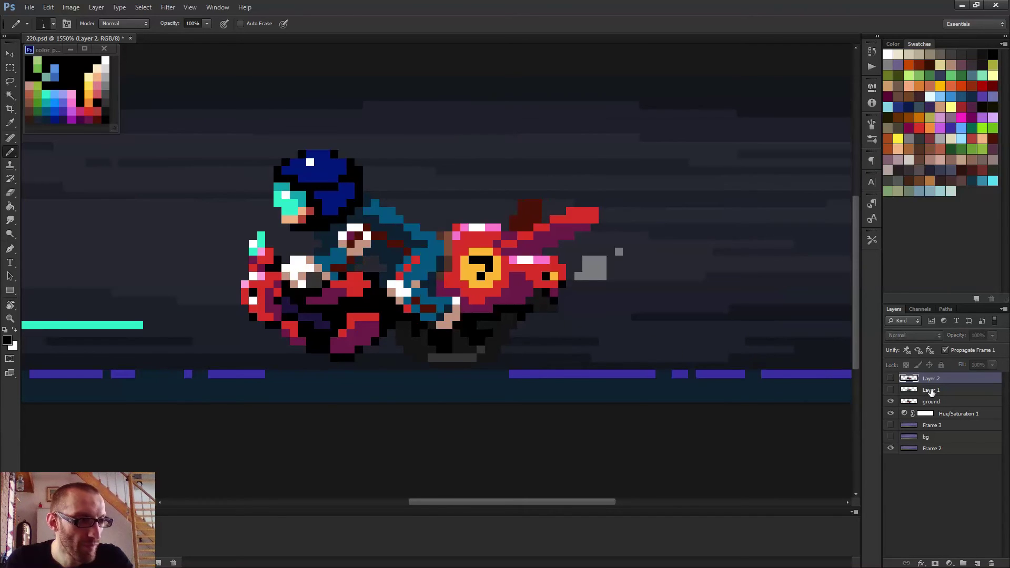
- On the ground layer, paint two single black debris pixels far behind the motorcycle near the road, and preview the animation
{"action": "left_click", "coordinate": [931, 401]}
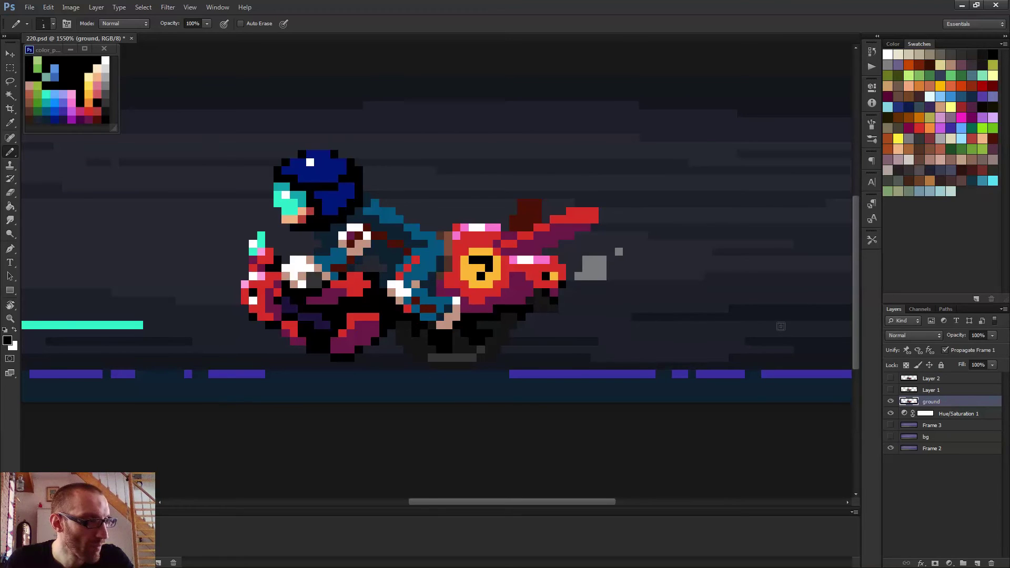
{"action": "left_click_drag", "start_coordinate": [781, 326], "coordinate": [620, 307]}
{"action": "left_click", "coordinate": [636, 308]}
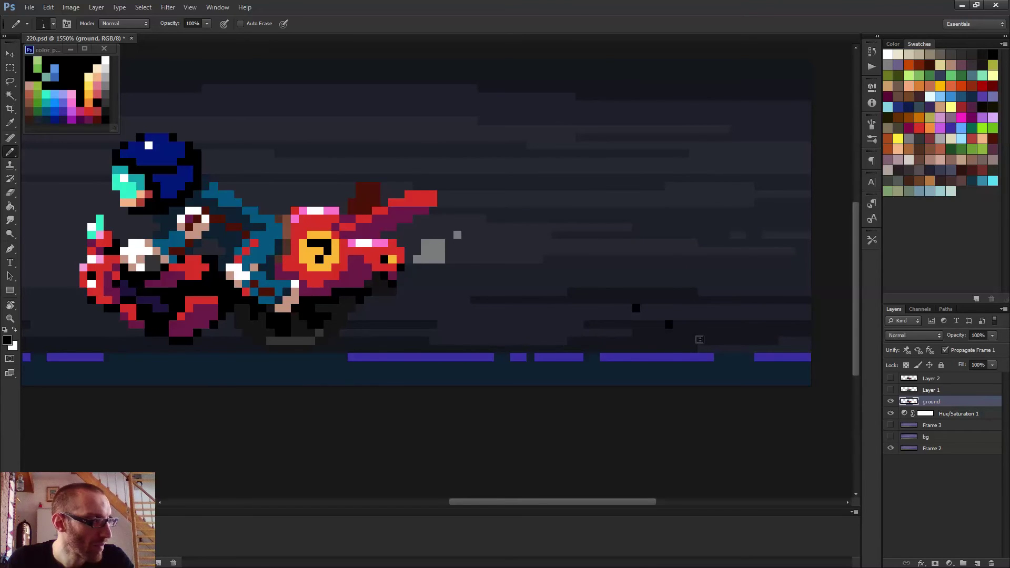
{"action": "scroll", "coordinate": [660, 268], "scroll_direction": "down", "scroll_amount": 6}
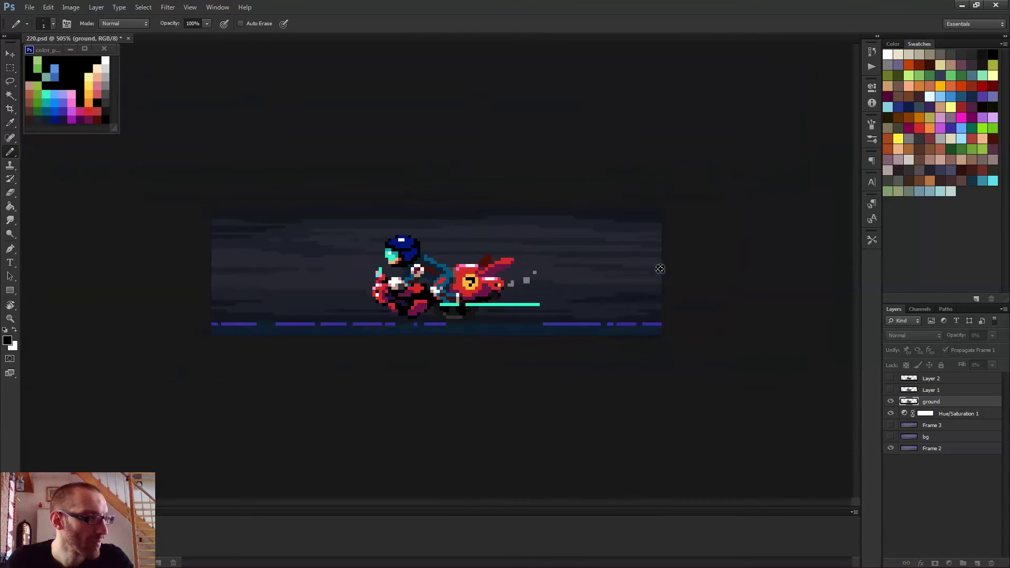
{"action": "scroll", "coordinate": [660, 269], "scroll_direction": "down", "scroll_amount": 1}
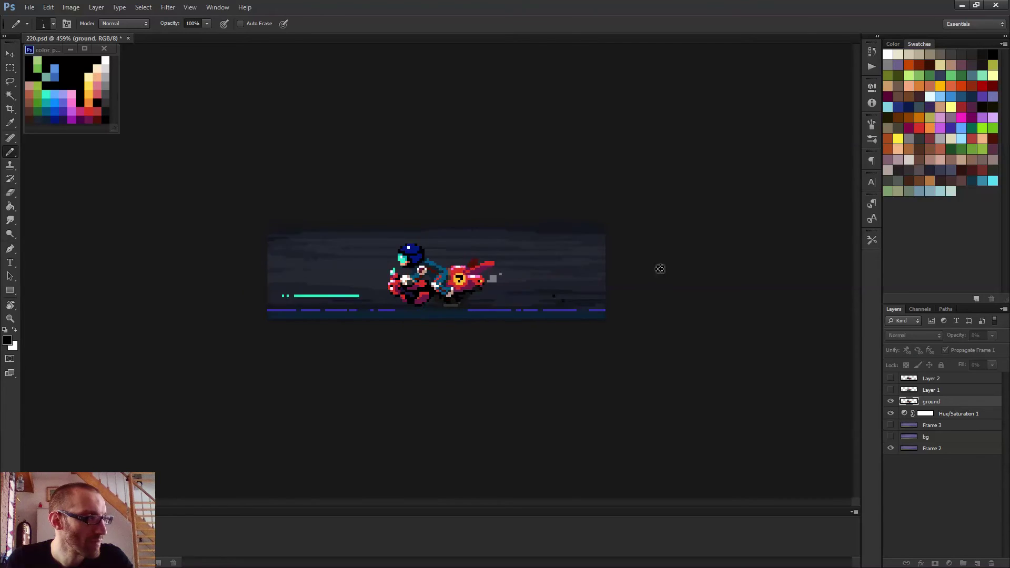
{"action": "scroll", "coordinate": [660, 269], "scroll_direction": "down", "scroll_amount": 6}
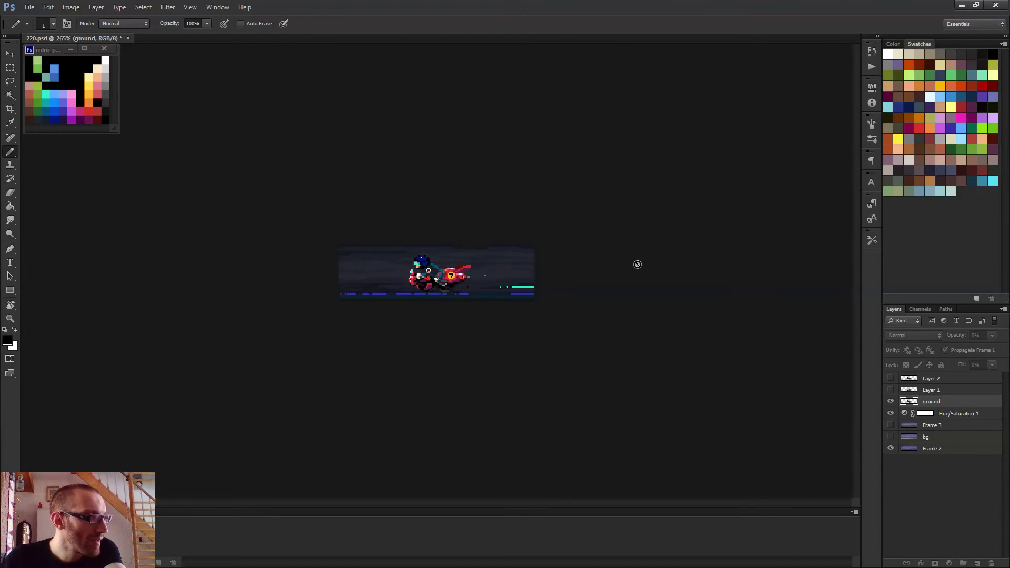
{"action": "scroll", "coordinate": [462, 316], "scroll_direction": "up", "scroll_amount": 6}
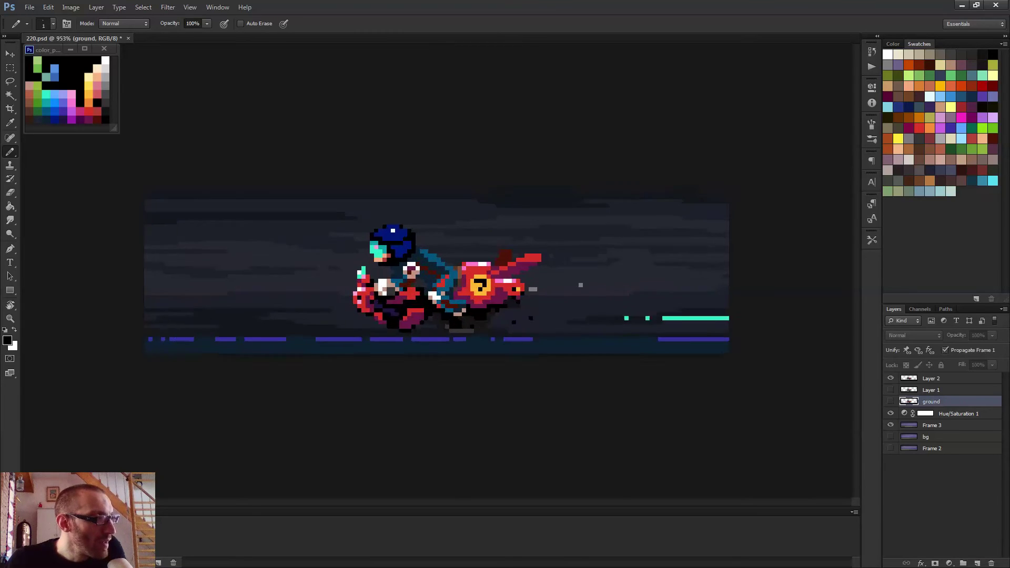
- Sample gray, save the document, and draw a gray streak along the road from the rear wheel, curving upward on the ground layer
{"action": "scroll", "coordinate": [530, 317], "scroll_direction": "up", "scroll_amount": 2}
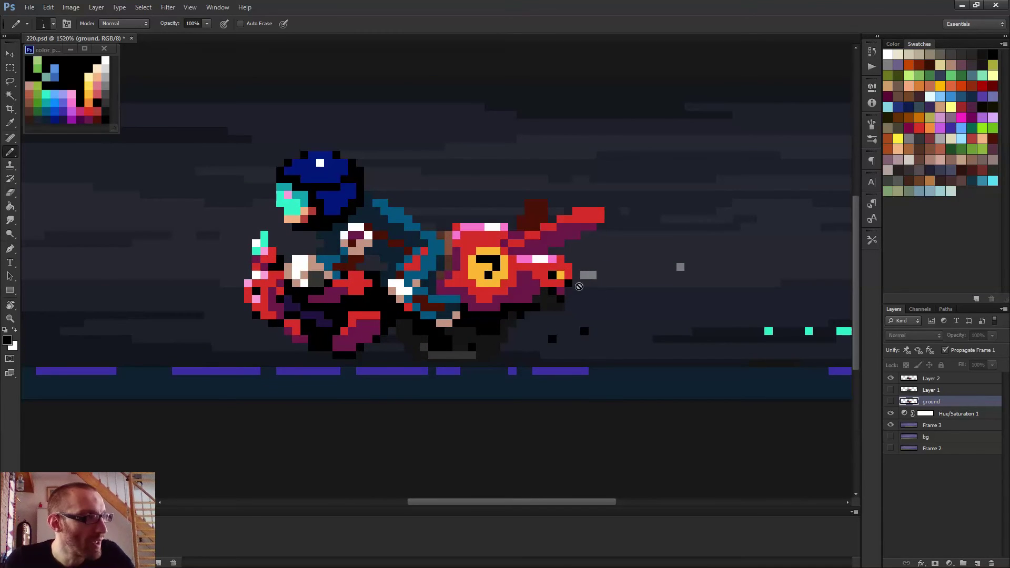
{"action": "left_click", "coordinate": [494, 353], "text": "alt"}
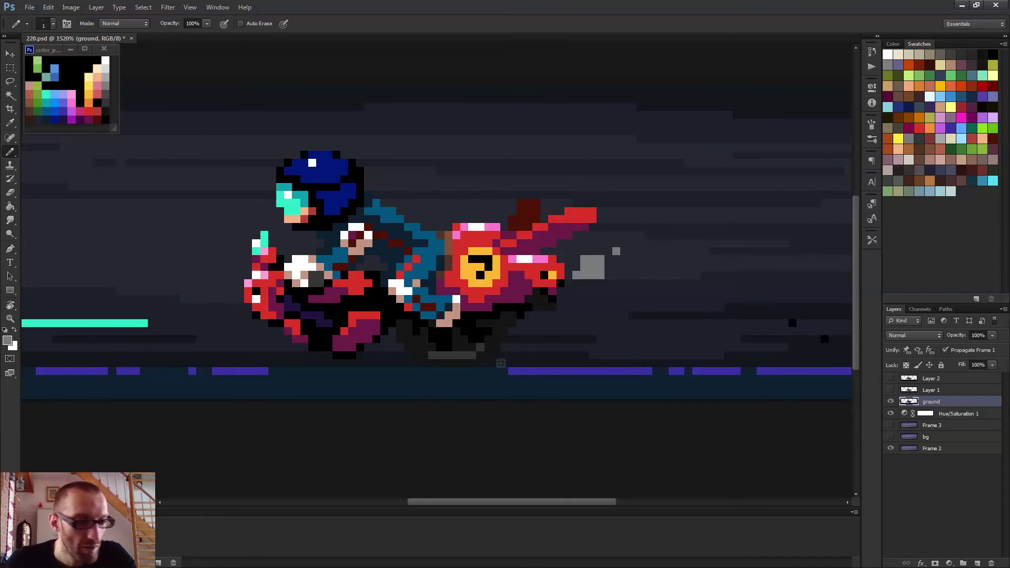
{"action": "key", "text": "ctrl+s"}
{"action": "scroll", "coordinate": [454, 345], "scroll_direction": "up", "scroll_amount": 3}
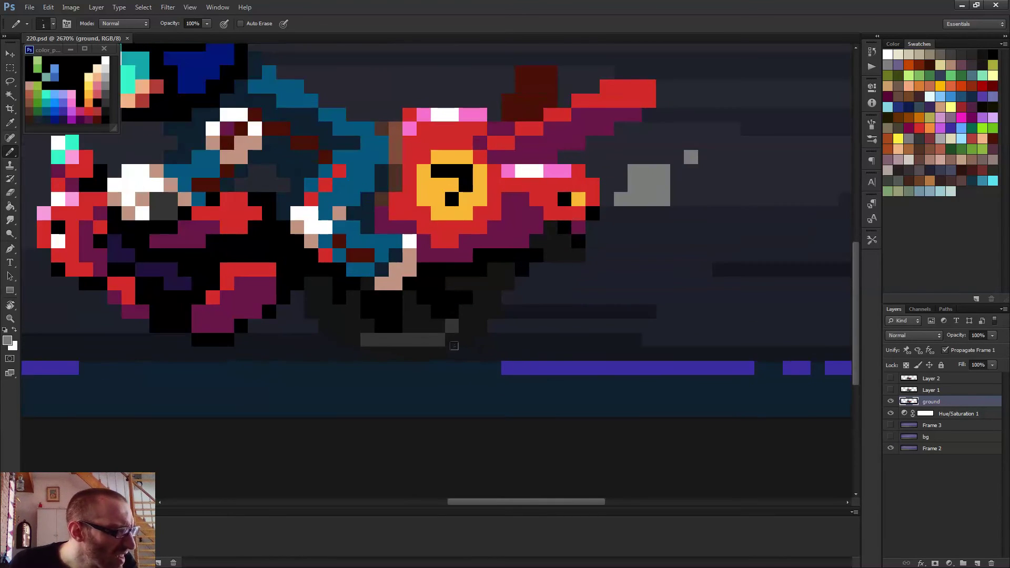
{"action": "mouse_move", "coordinate": [470, 343]}
{"action": "left_mouse_down"}
{"action": "mouse_move", "coordinate": [545, 343]}
{"action": "mouse_move", "coordinate": [558, 328]}
{"action": "mouse_move", "coordinate": [535, 330]}
{"action": "mouse_move", "coordinate": [605, 309]}
{"action": "mouse_move", "coordinate": [623, 278]}
{"action": "left_mouse_up"}
{"action": "left_click", "coordinate": [638, 284]}
{"action": "left_click", "coordinate": [649, 284]}
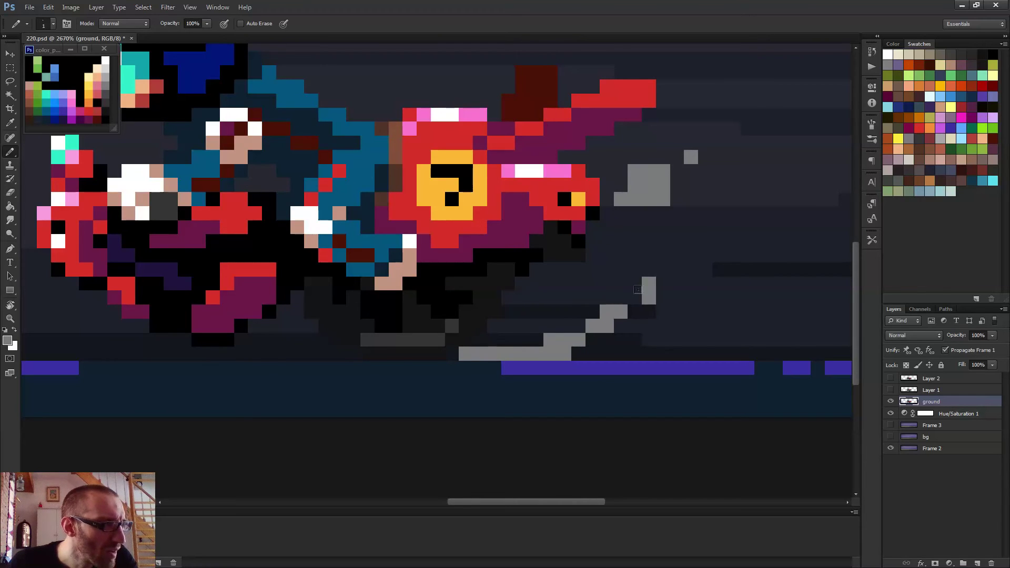
{"action": "scroll", "coordinate": [510, 356], "scroll_direction": "down", "scroll_amount": 3}
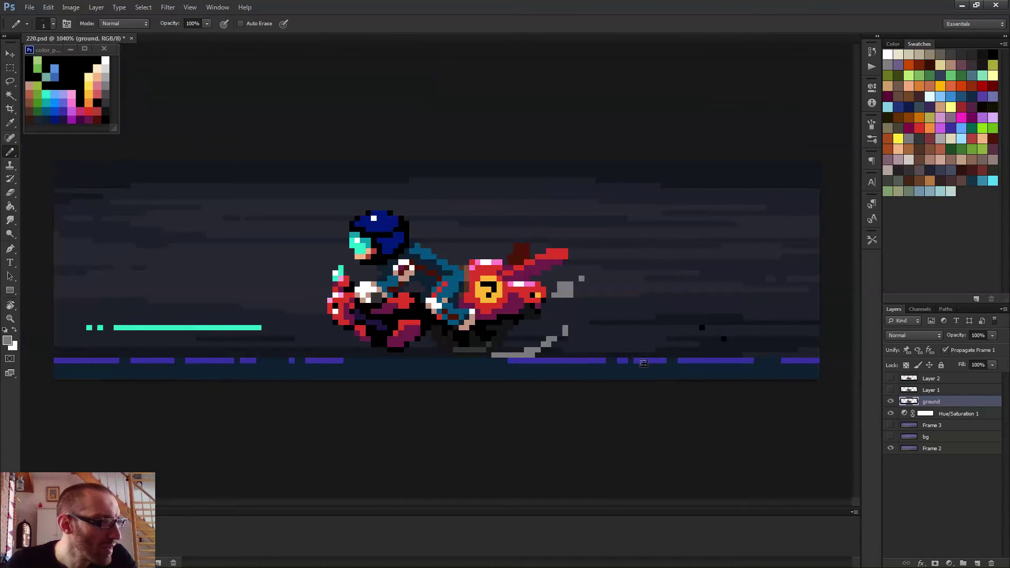
{"action": "scroll", "coordinate": [605, 356], "scroll_direction": "down", "scroll_amount": 3}
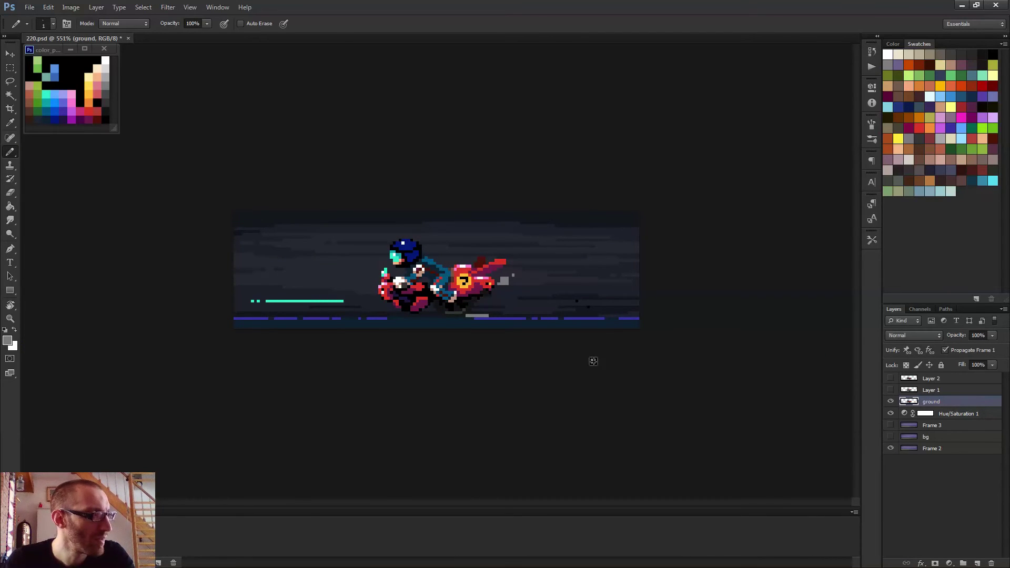
- Redraw the rising part of the gray wheel streak as a broken curve with separate end pixels, and preview the animation
{"action": "scroll", "coordinate": [592, 359], "scroll_direction": "up", "scroll_amount": 4}
{"action": "key", "text": "e"}
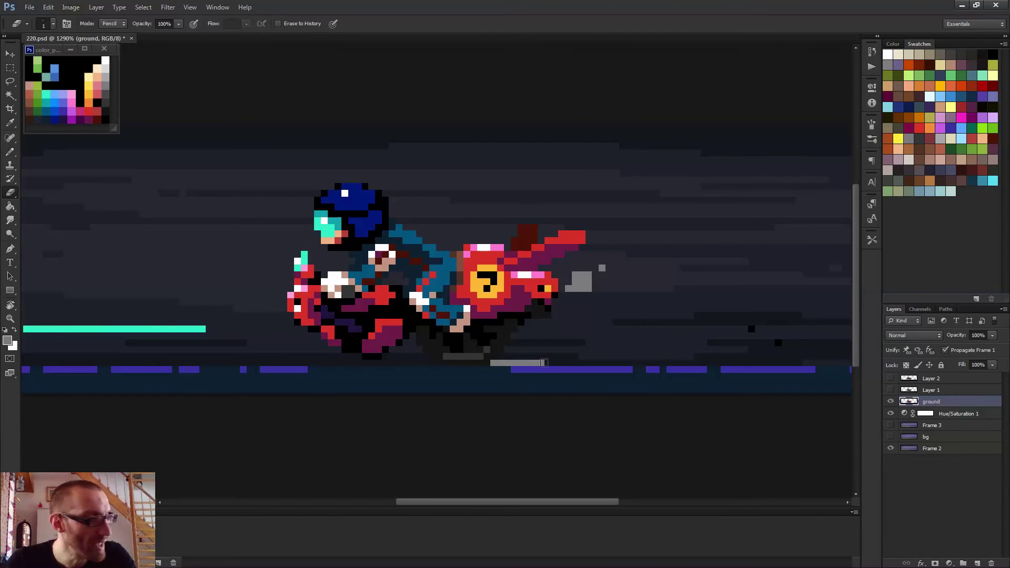
{"action": "key", "text": "b"}
{"action": "left_click_drag", "start_coordinate": [526, 359], "coordinate": [554, 341]}
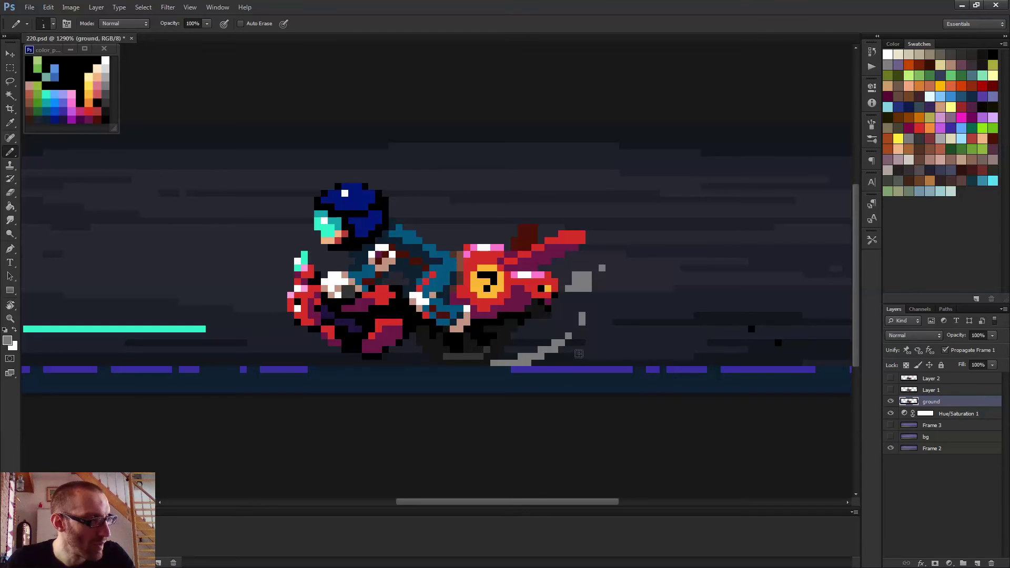
{"action": "scroll", "coordinate": [448, 278], "scroll_direction": "down", "scroll_amount": 5}
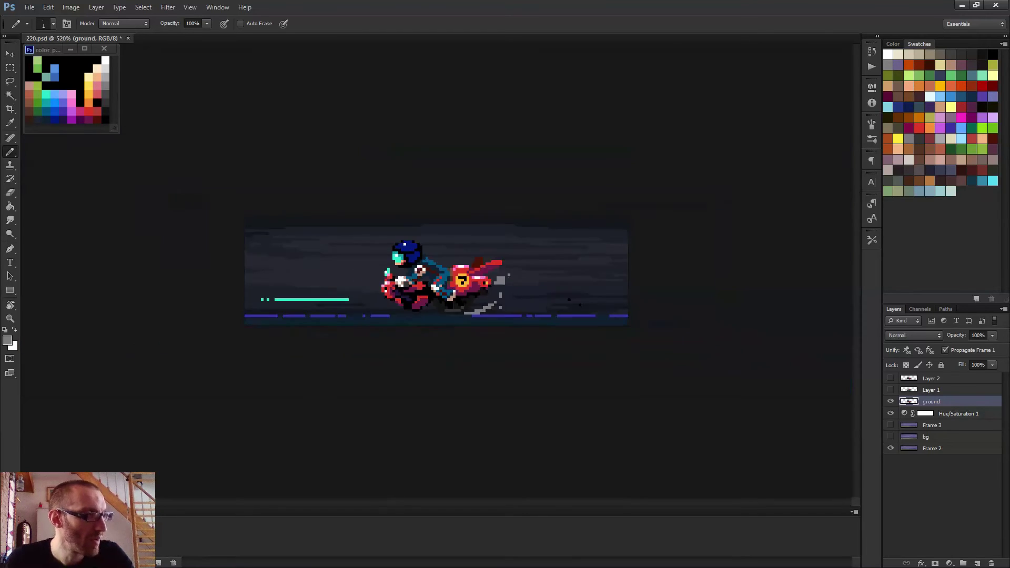
{"action": "key", "text": "space"}
{"action": "scroll", "coordinate": [605, 371], "scroll_direction": "down", "scroll_amount": 3}
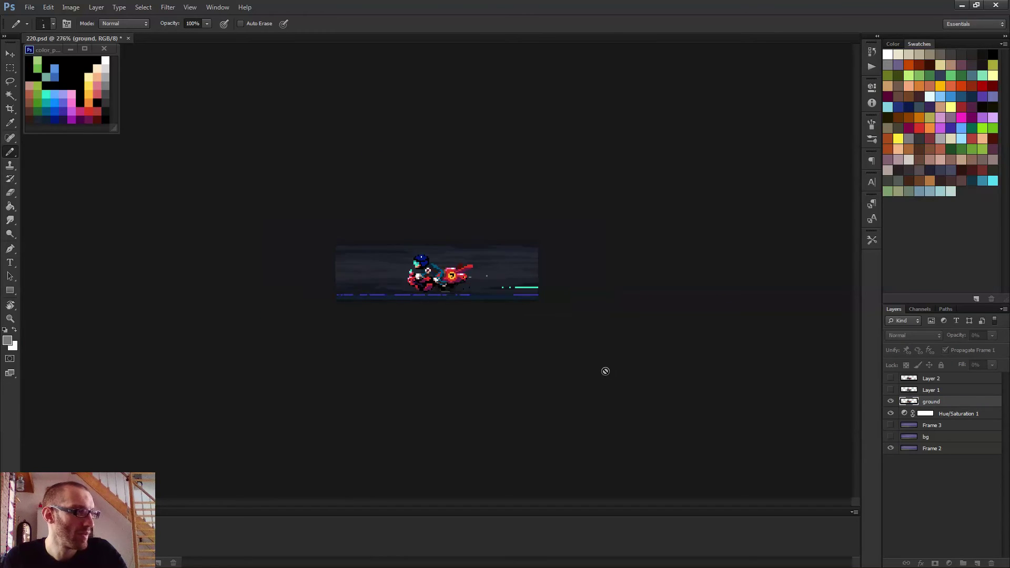
{"action": "key", "text": "space"}
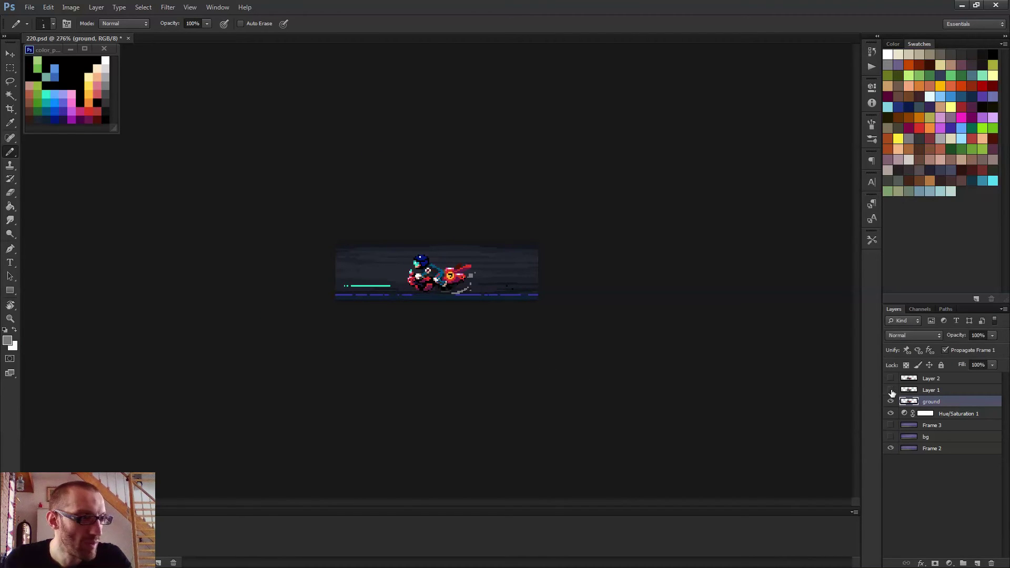
- On Layer 2, draw a short gray dust streak from the bottom of the rear wheel, stepping upward behind it
{"action": "left_click", "coordinate": [939, 379]}
{"action": "scroll", "coordinate": [605, 337], "scroll_direction": "up", "scroll_amount": 5}
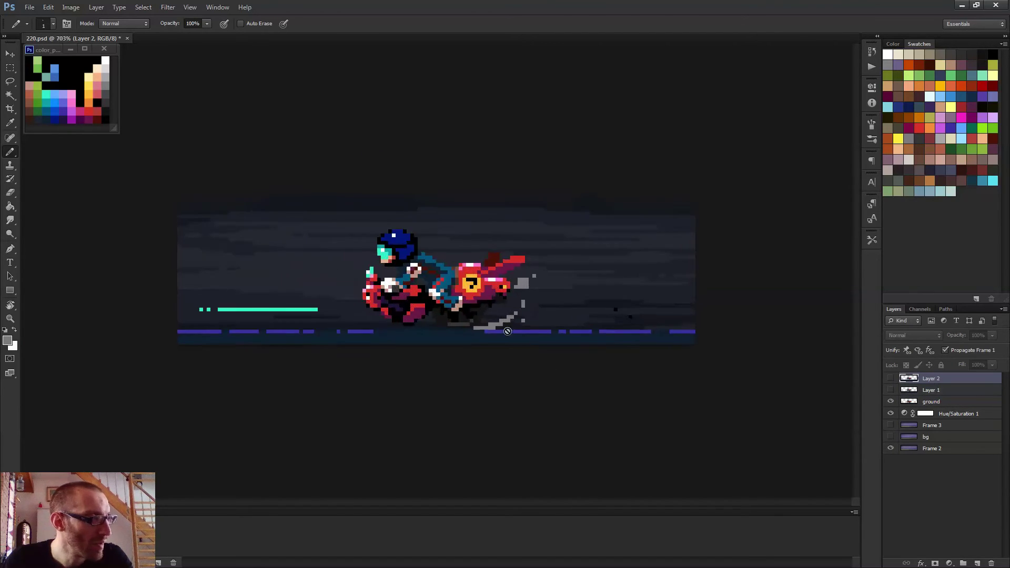
{"action": "scroll", "coordinate": [504, 356], "scroll_direction": "up", "scroll_amount": 2}
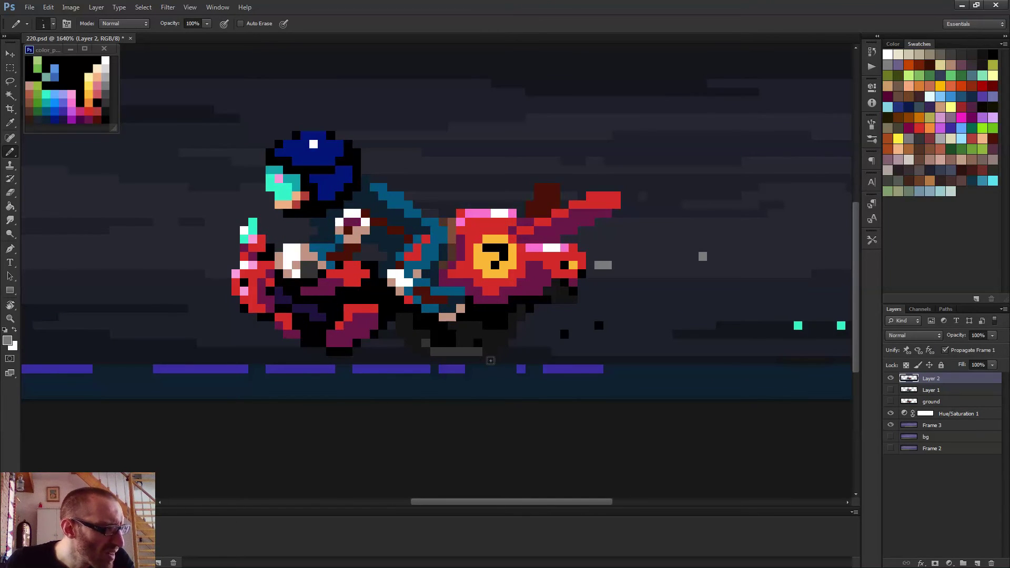
{"action": "left_click_drag", "start_coordinate": [490, 361], "coordinate": [535, 345]}
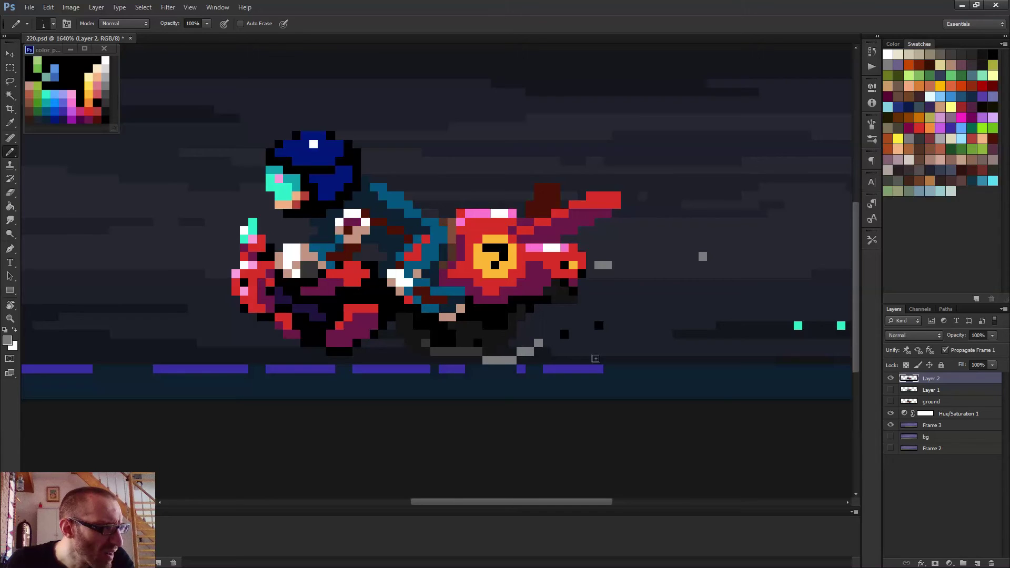
- Preview the looping animation at several reduced sizes, and remove the gray wheel dust streaks from the ground layer and Layer 2
{"action": "key", "text": "space"}
{"action": "scroll", "coordinate": [580, 355], "scroll_direction": "down", "scroll_amount": 5}
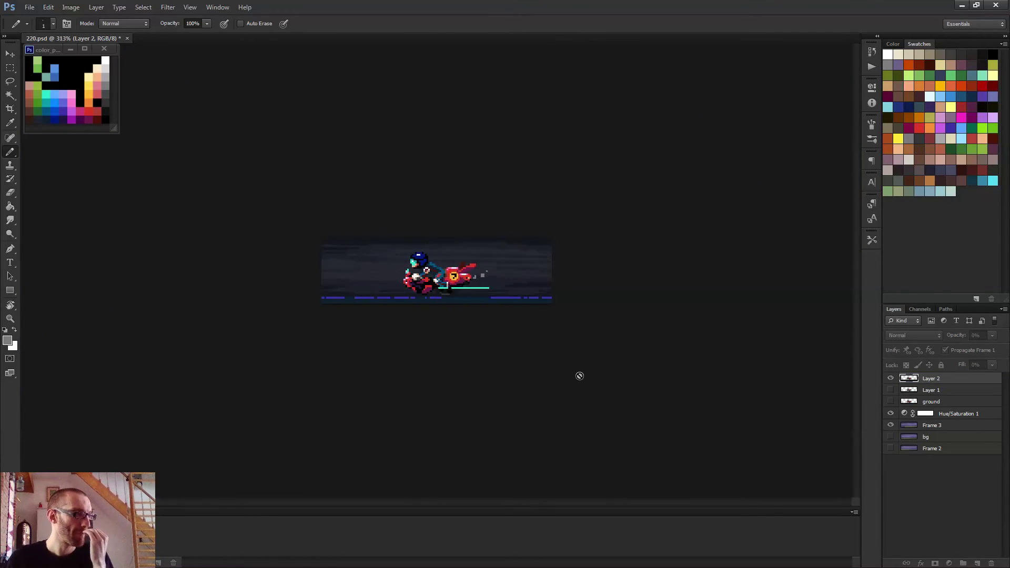
{"action": "scroll", "coordinate": [584, 380], "scroll_direction": "down", "scroll_amount": 1}
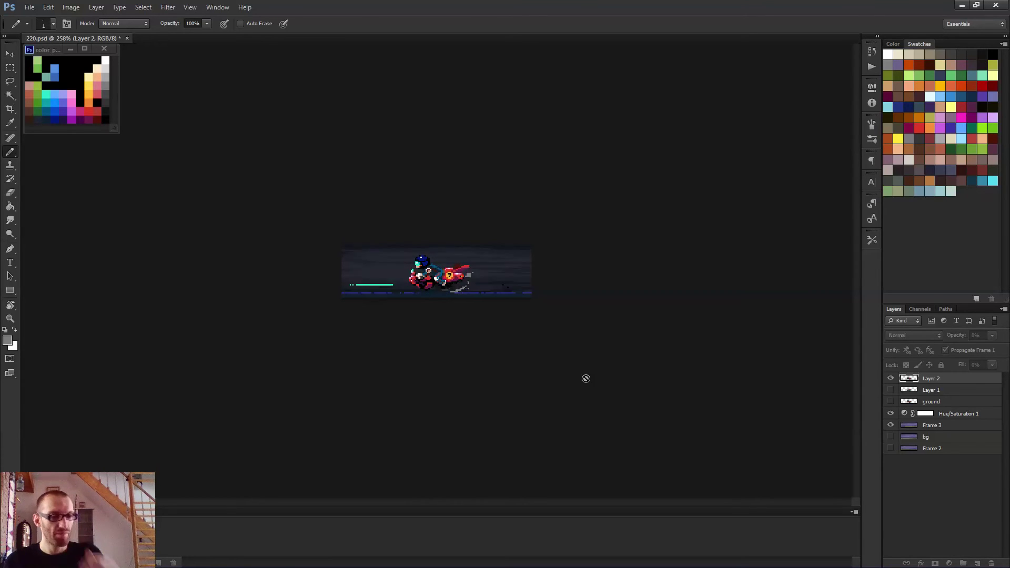
{"action": "key", "text": "space"}
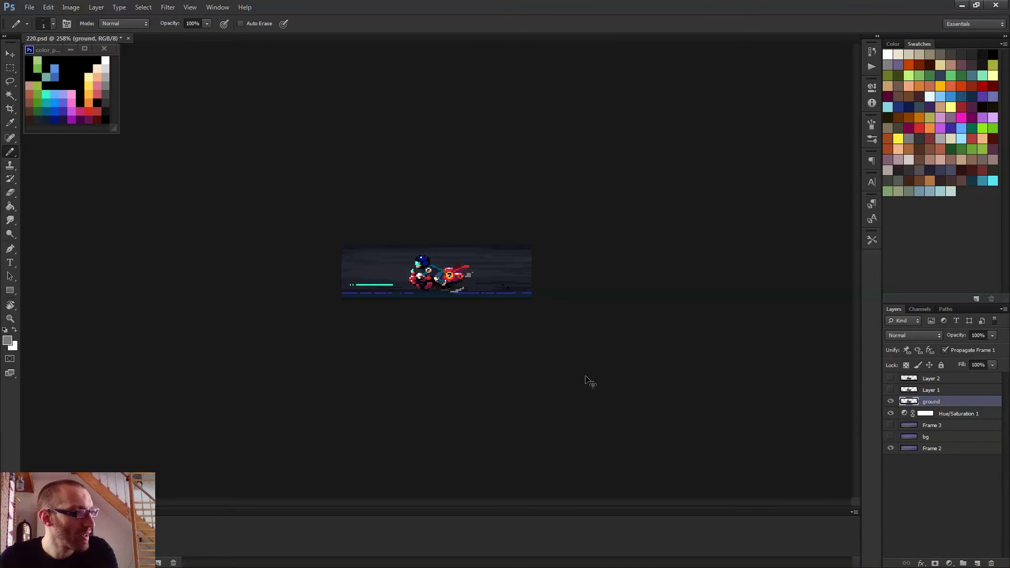
{"action": "key", "text": "ctrl+minus"}
{"action": "key", "text": "space"}
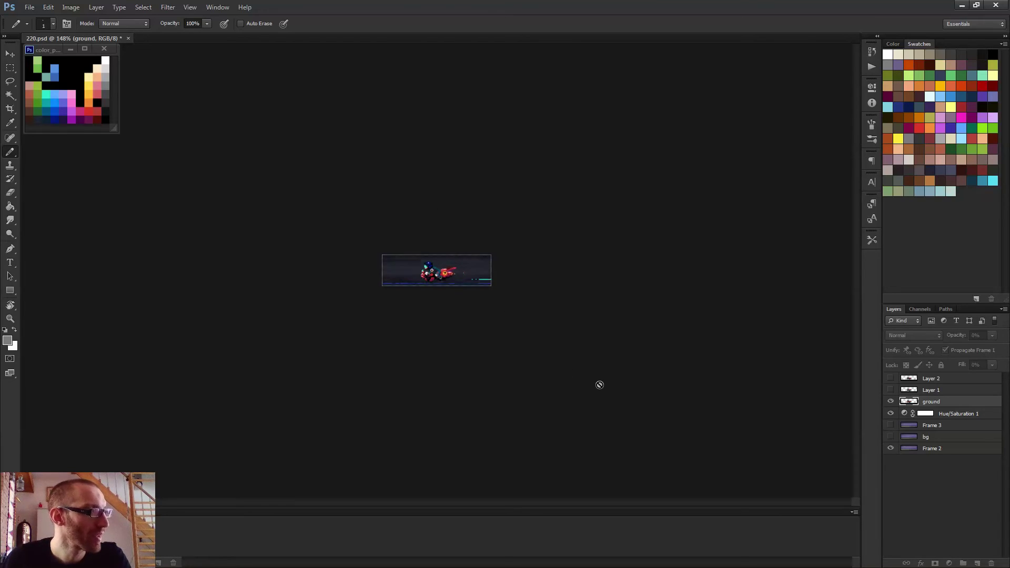
{"action": "key", "text": "ctrl+plus"}
{"action": "scroll", "coordinate": [607, 358], "scroll_direction": "up", "scroll_amount": 1}
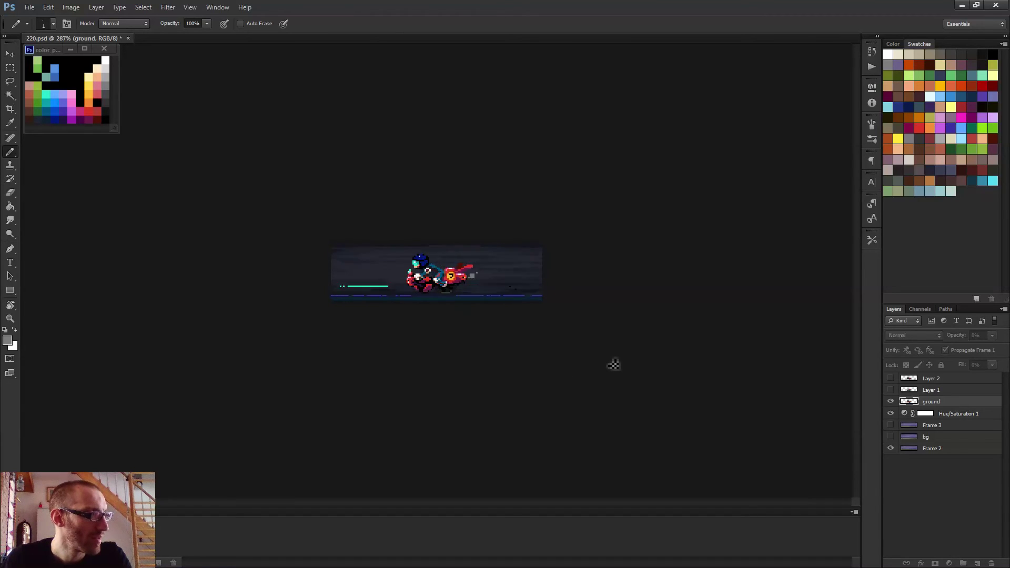
{"action": "scroll", "coordinate": [475, 323], "scroll_direction": "up", "scroll_amount": 2}
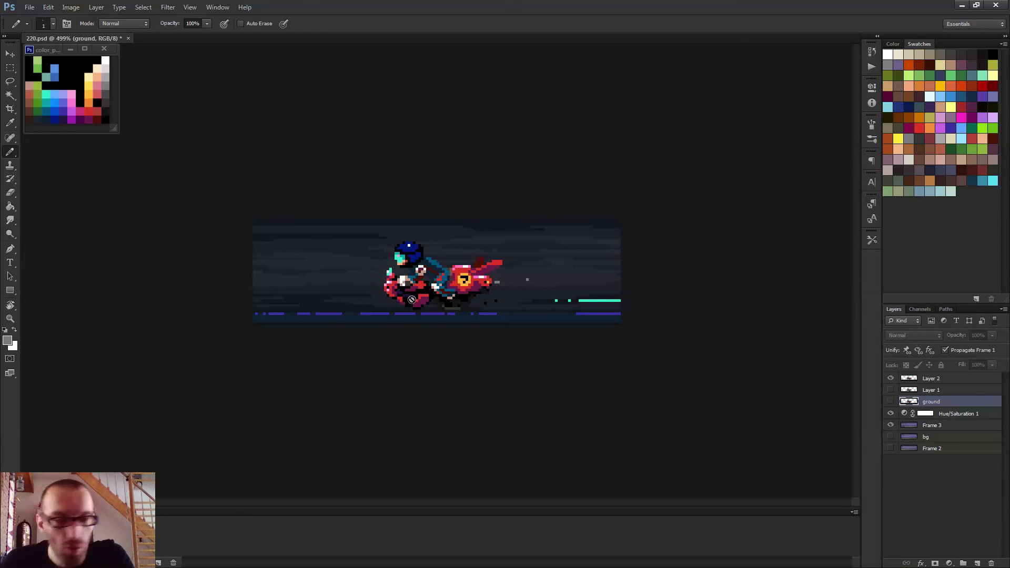
- On Layer 2, move the motorcycle's front nose section with its windshield up one pixel, and preview the animation
{"action": "key", "text": "m"}
{"action": "scroll", "coordinate": [432, 278], "scroll_direction": "up", "scroll_amount": 3}
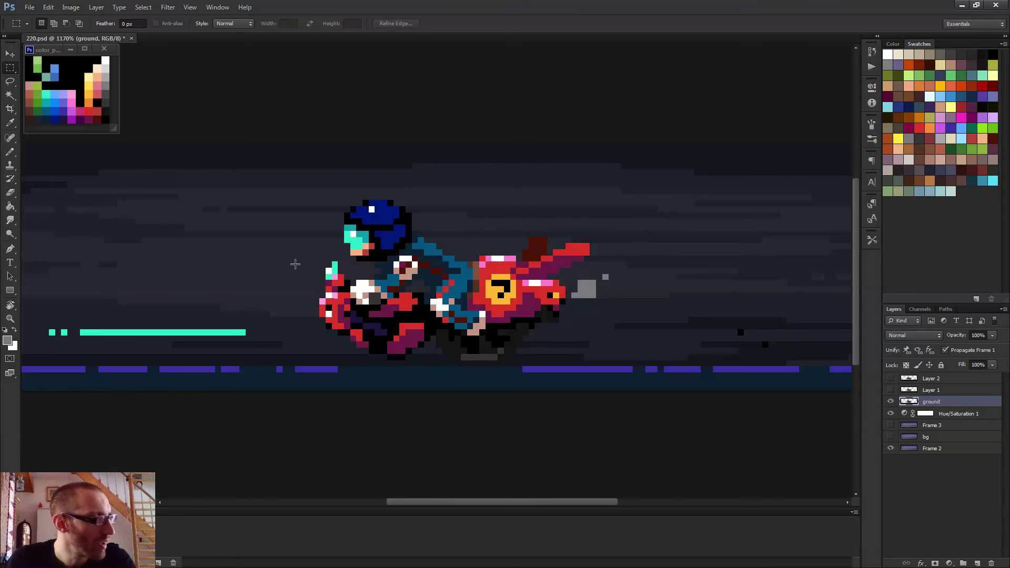
{"action": "left_click_drag", "start_coordinate": [309, 250], "coordinate": [350, 340]}
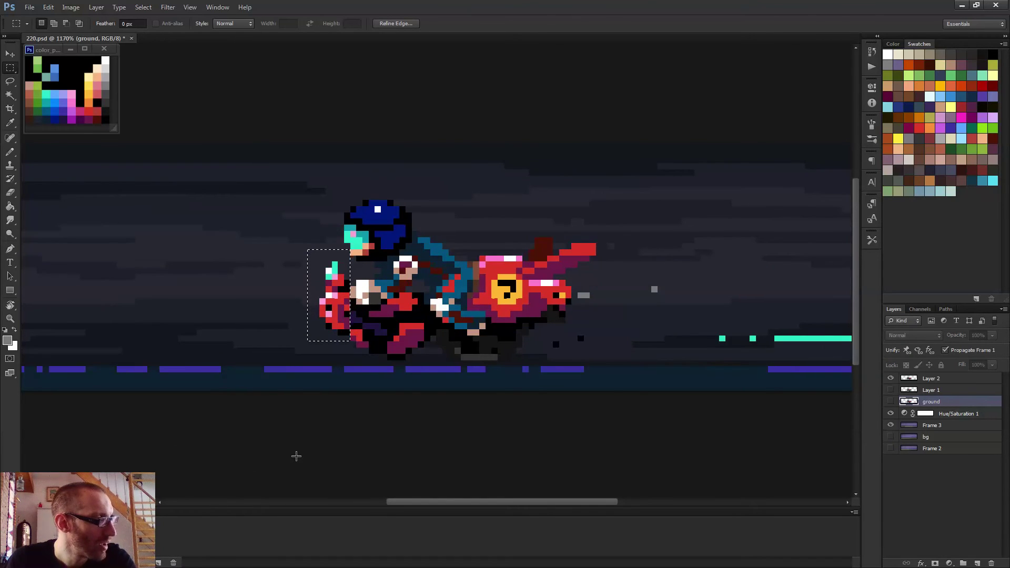
{"action": "left_click", "coordinate": [946, 379]}
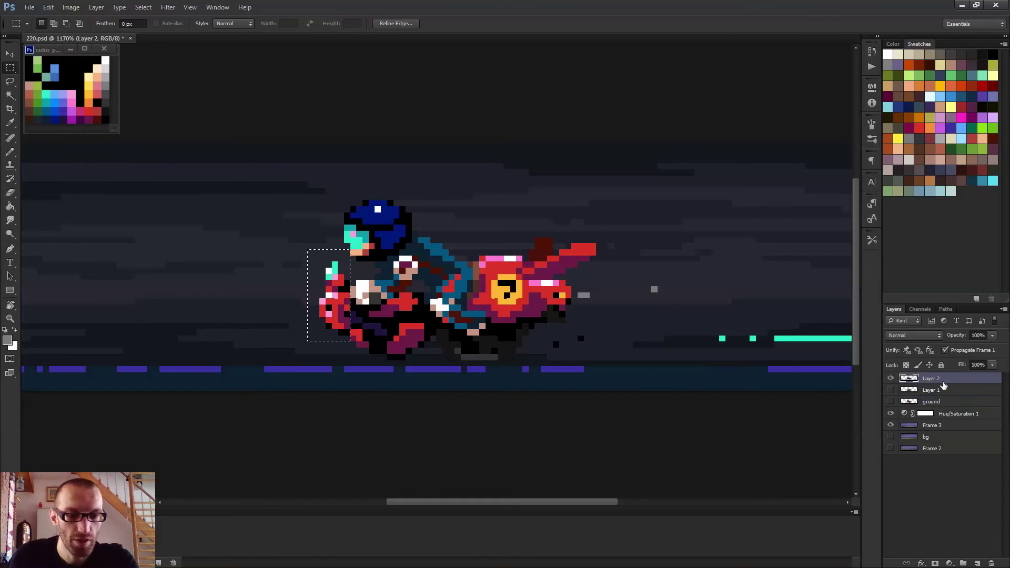
{"action": "key", "text": "v"}
{"action": "key", "text": "Up"}
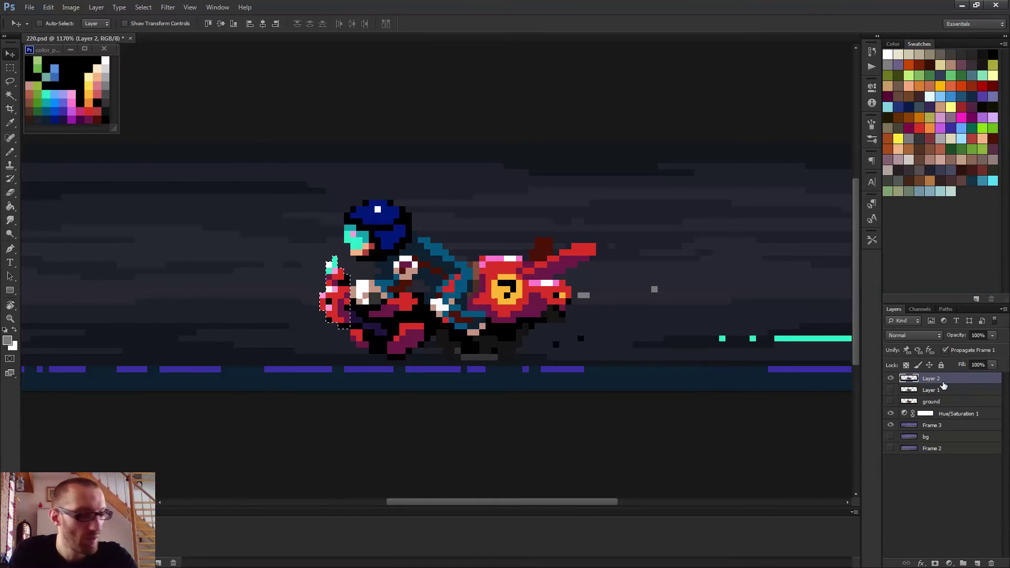
{"action": "key", "text": "ctrl+d"}
{"action": "key", "text": "ctrl+minus"}
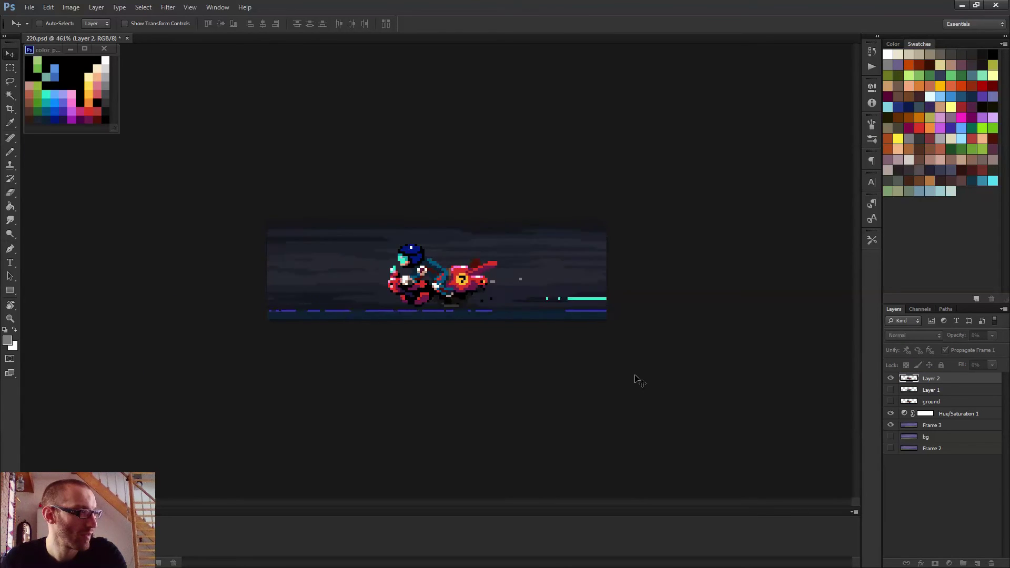
{"action": "key", "text": "ctrl+minus"}
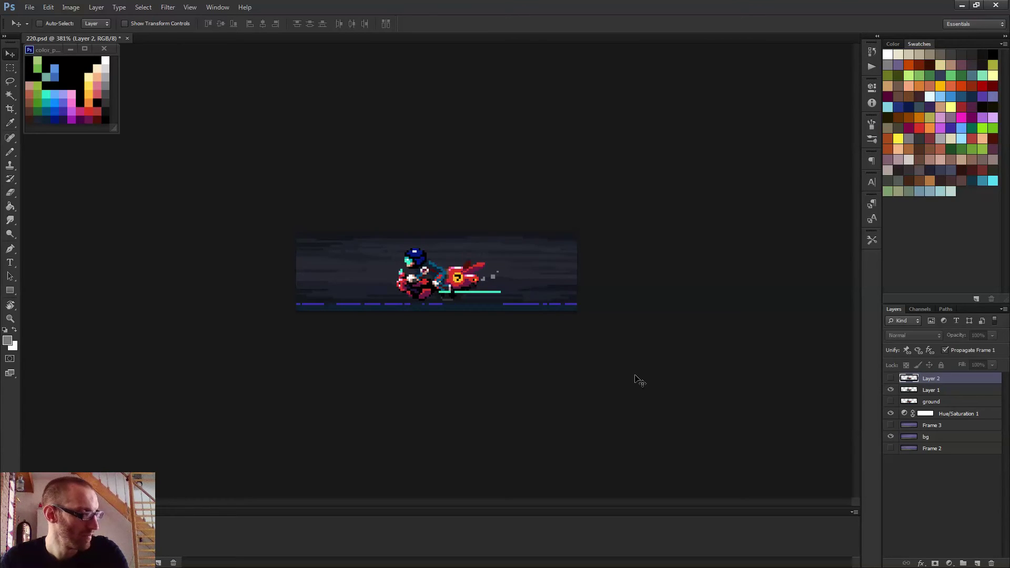
- On Layer 1, select the same front nose section of the motorcycle and move it up one pixel
{"action": "left_click", "coordinate": [934, 390]}
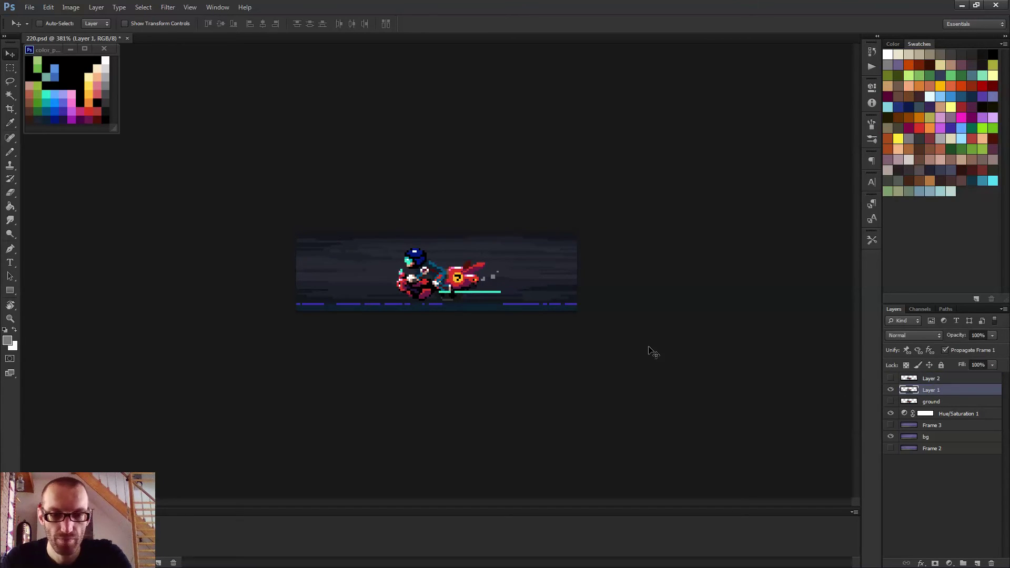
{"action": "key", "text": "m"}
{"action": "key", "text": "ctrl+0"}
{"action": "left_click_drag", "start_coordinate": [312, 259], "coordinate": [348, 332]}
{"action": "key", "text": "d"}
{"action": "key", "text": "Up"}
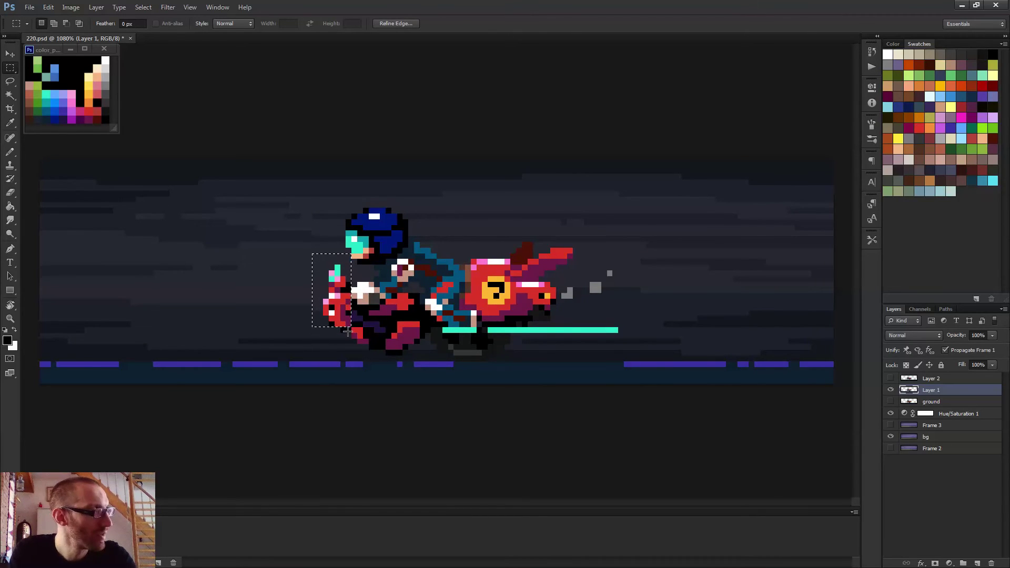
{"action": "key", "text": "Down"}
{"action": "key", "text": "v"}
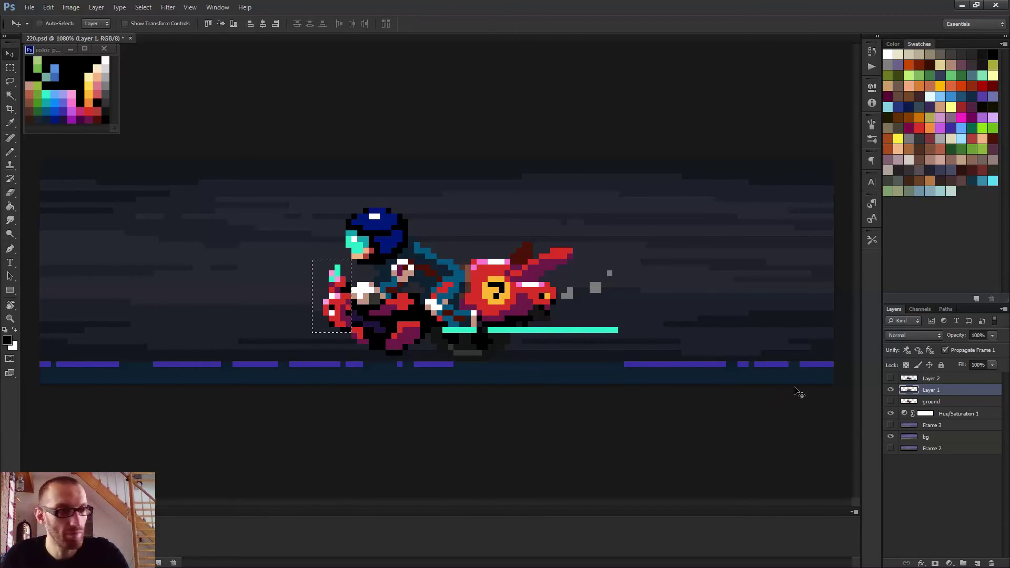
{"action": "key", "text": "Up"}
{"action": "key", "text": "ctrl+d"}
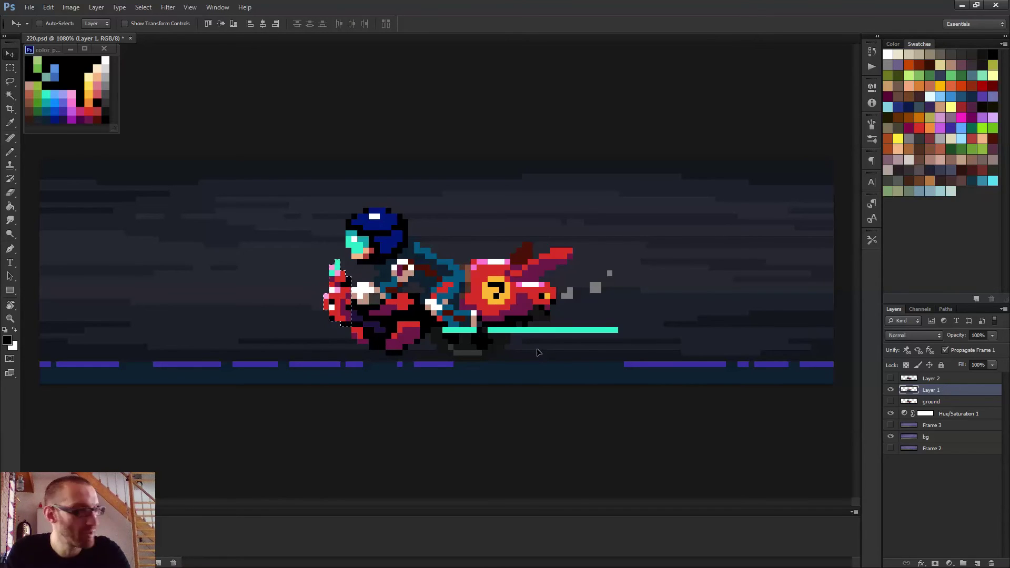
- On Layer 2, move the small red and purple piece at the front edge of the front wheel up one pixel, and check the frame at reduced size
{"action": "key", "text": "Page_Down"}
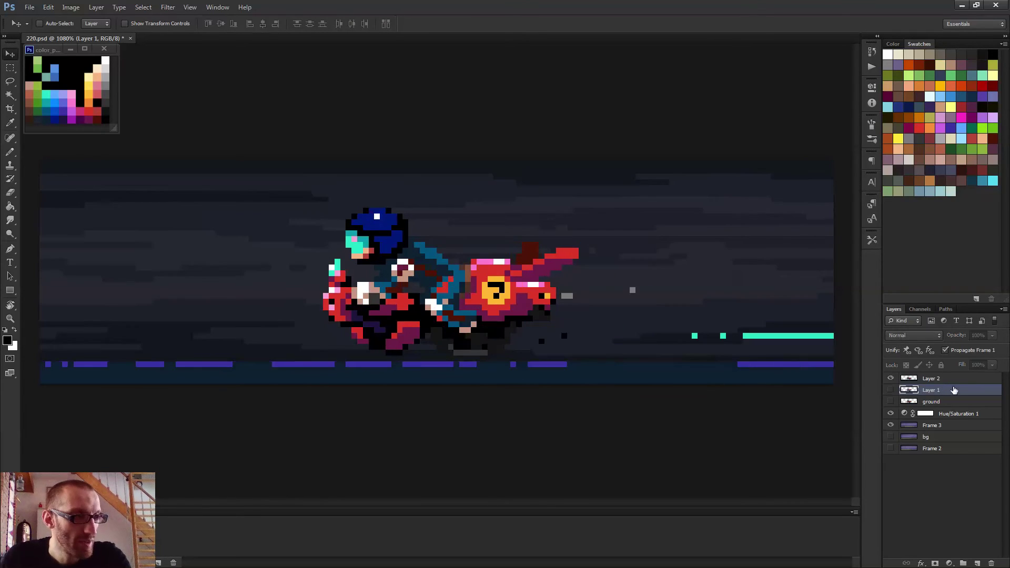
{"action": "left_click", "coordinate": [942, 381]}
{"action": "key", "text": "m"}
{"action": "scroll", "coordinate": [424, 324], "scroll_direction": "up", "scroll_amount": 5}
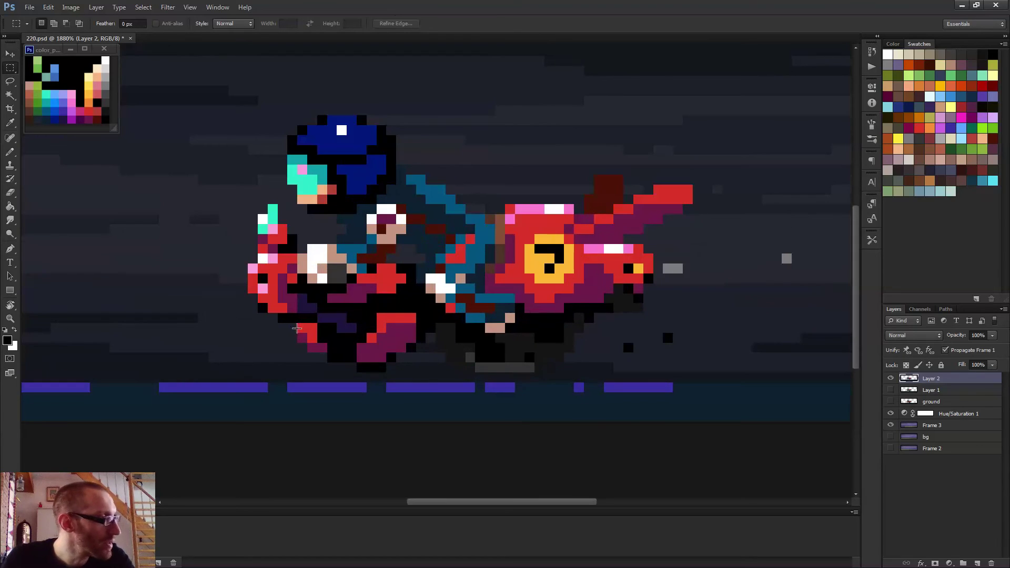
{"action": "left_click_drag", "start_coordinate": [288, 323], "coordinate": [326, 361]}
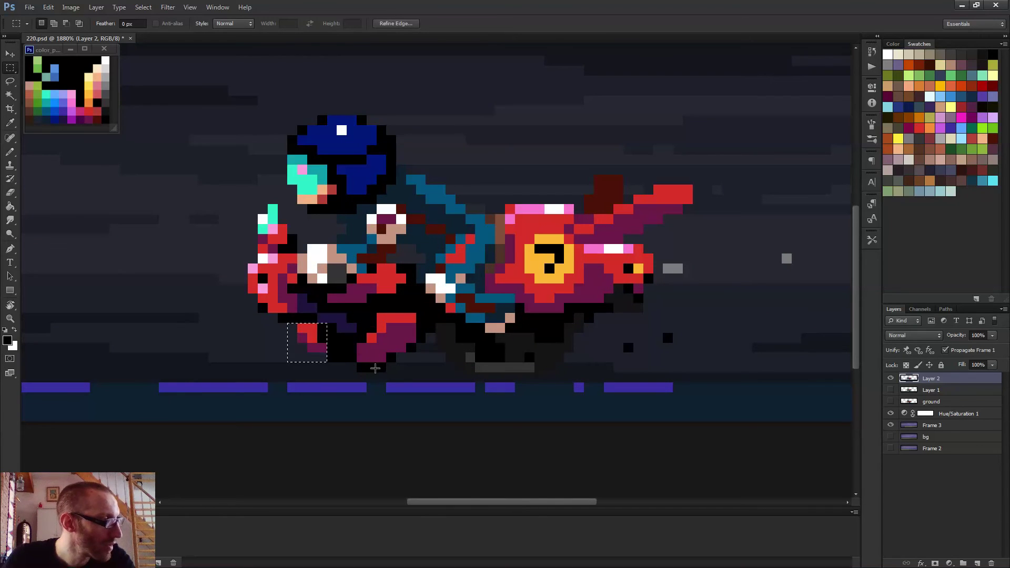
{"action": "key", "text": "v"}
{"action": "key", "text": "Up"}
{"action": "key", "text": "Right"}
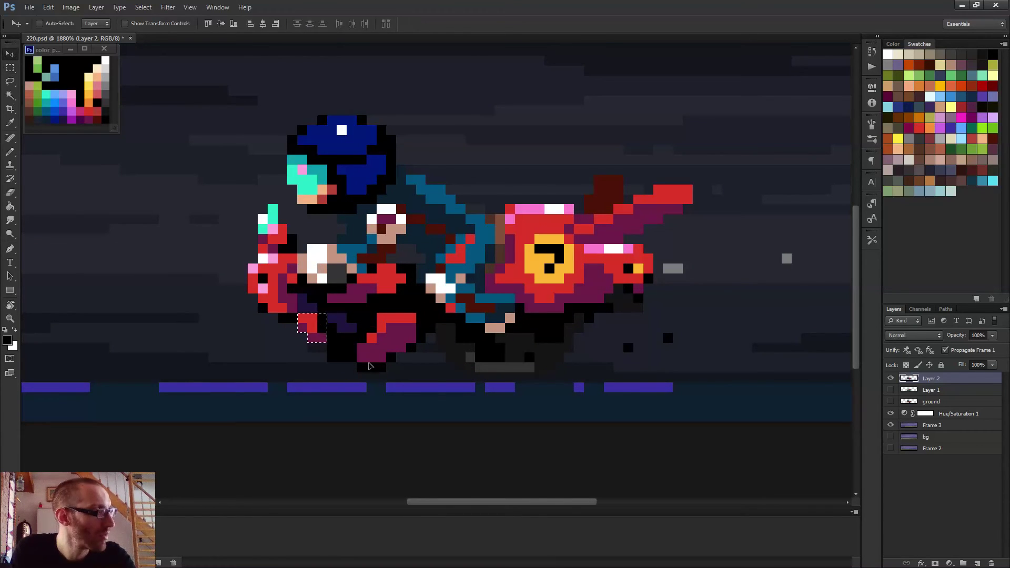
{"action": "key", "text": "ctrl+d"}
{"action": "scroll", "coordinate": [368, 366], "scroll_direction": "down", "scroll_amount": 5}
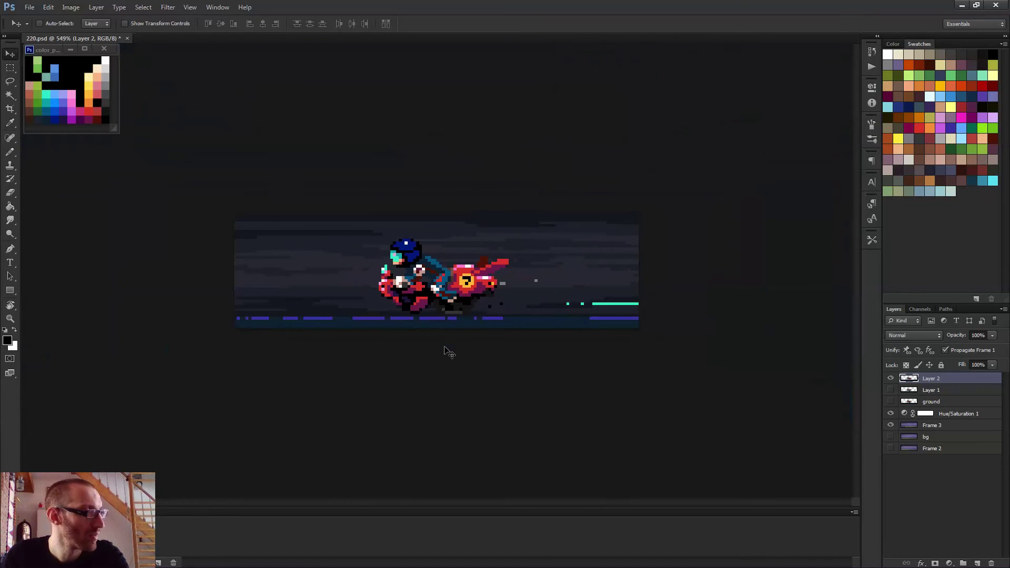
{"action": "key", "text": "e"}
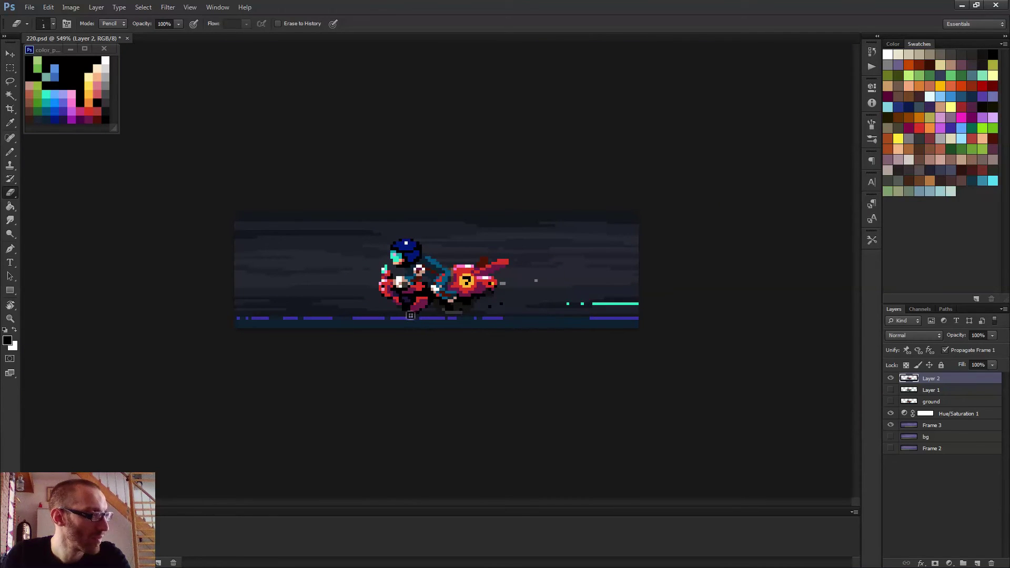
{"action": "scroll", "coordinate": [482, 349], "scroll_direction": "down", "scroll_amount": 3}
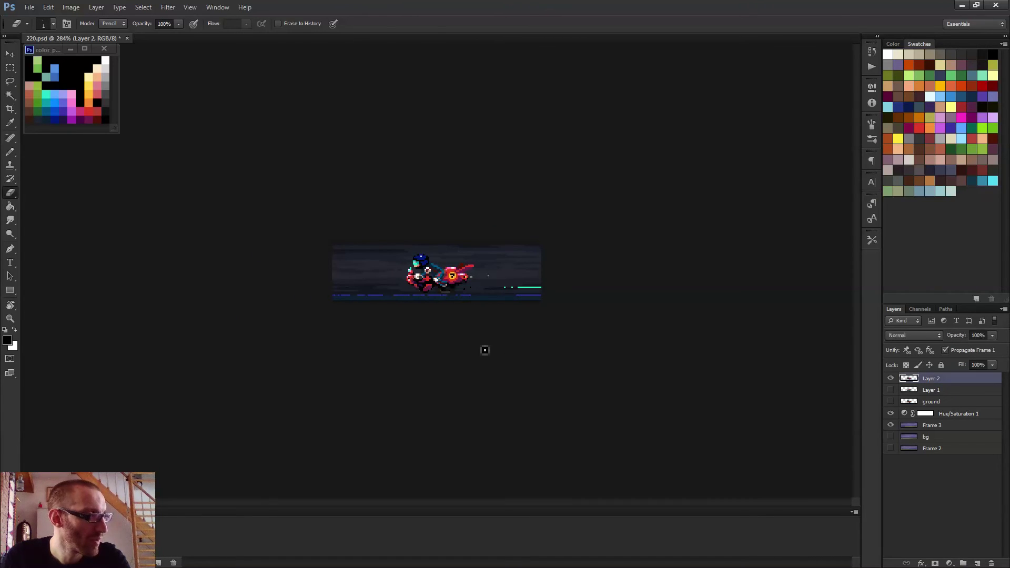
- On Layer 2, move the red and purple cover over the rear part of the front wheel up one pixel
{"action": "scroll", "coordinate": [482, 349], "scroll_direction": "up", "scroll_amount": 2}
{"action": "scroll", "coordinate": [437, 270], "scroll_direction": "up", "scroll_amount": 4}
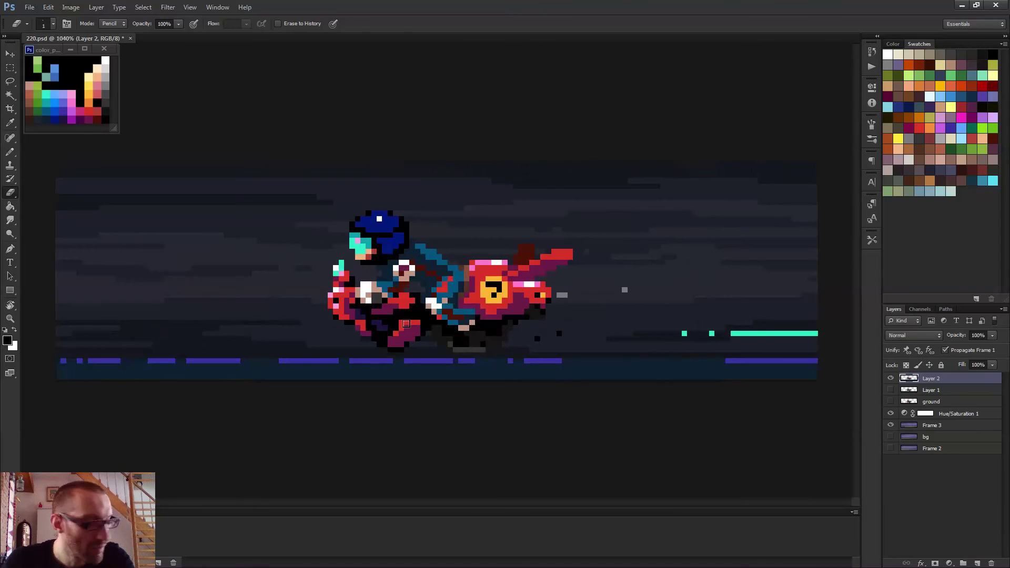
{"action": "key", "text": "m"}
{"action": "left_click_drag", "start_coordinate": [390, 316], "coordinate": [422, 348]}
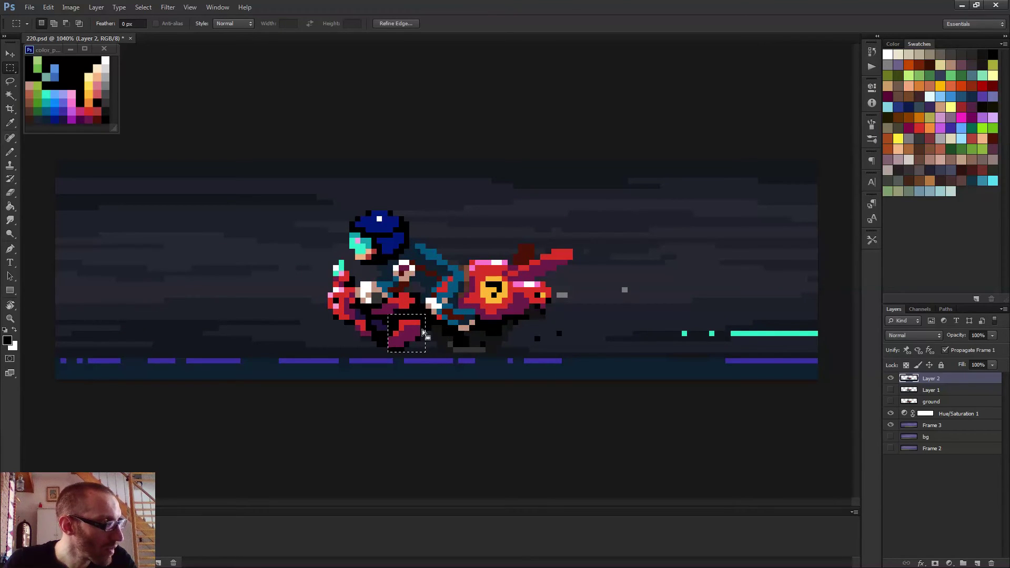
{"action": "key", "text": "ctrl+d"}
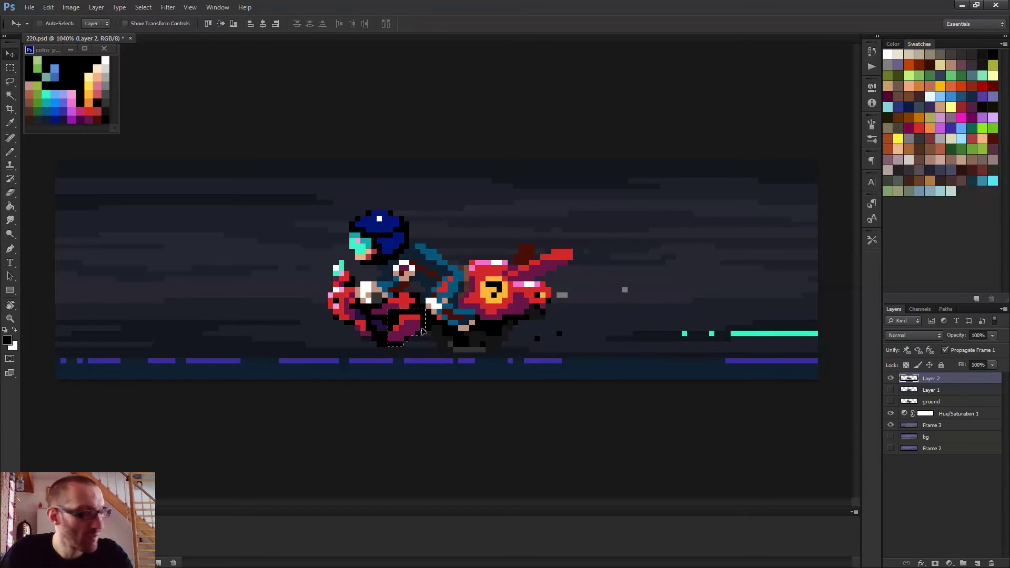
- Shade the lower and rear edges of the red engine fairing above the front wheel with the sampled dark purple
{"action": "key", "text": "b"}
{"action": "scroll", "coordinate": [305, 310], "scroll_direction": "up", "scroll_amount": 3}
{"action": "scroll", "coordinate": [305, 310], "scroll_direction": "up", "scroll_amount": 1}
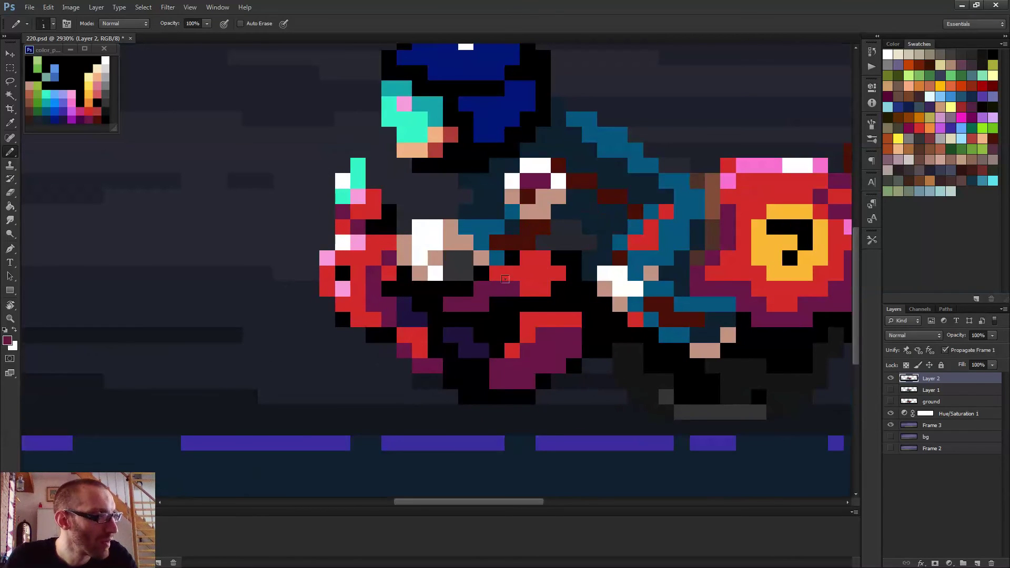
{"action": "scroll", "coordinate": [558, 296], "scroll_direction": "down", "scroll_amount": 1}
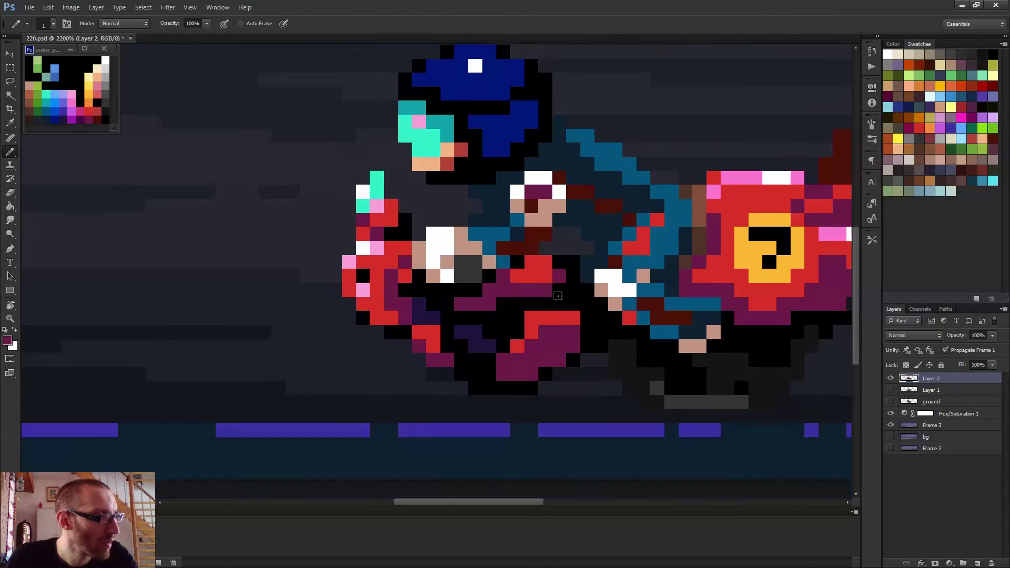
{"action": "scroll", "coordinate": [558, 295], "scroll_direction": "down", "scroll_amount": 6}
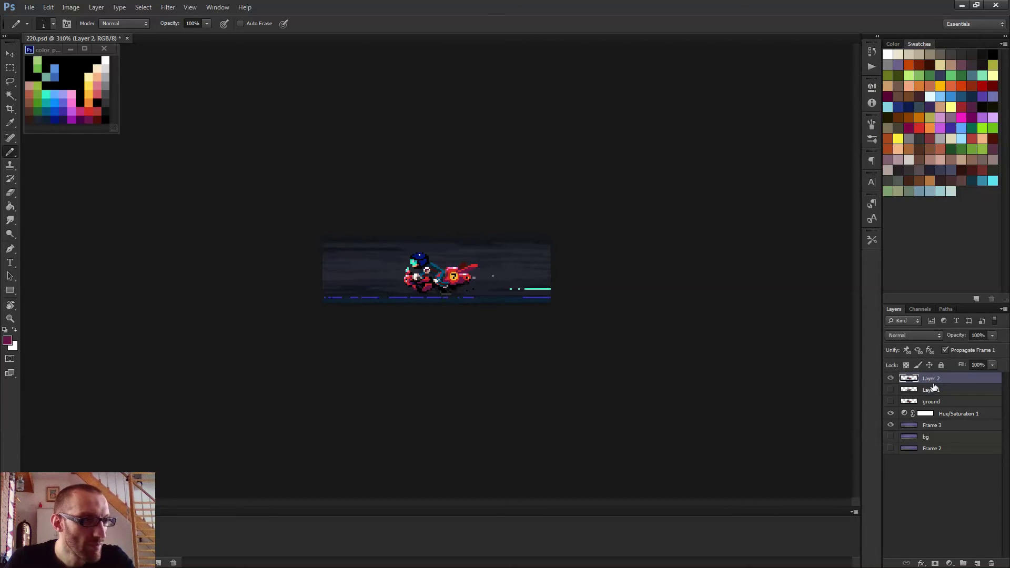
- On Layer 2, move the rider's front white glove up one pixel, and preview the animation
{"action": "key", "text": "ctrl+0"}
{"action": "scroll", "coordinate": [370, 284], "scroll_direction": "up", "scroll_amount": 3}
{"action": "key", "text": "m"}
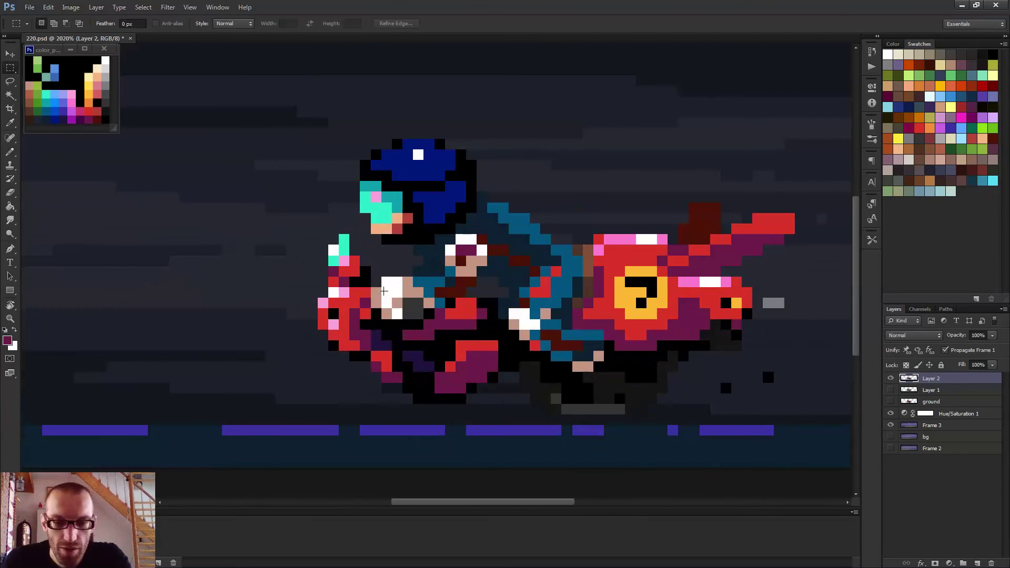
{"action": "left_click_drag", "start_coordinate": [430, 314], "coordinate": [432, 314]}
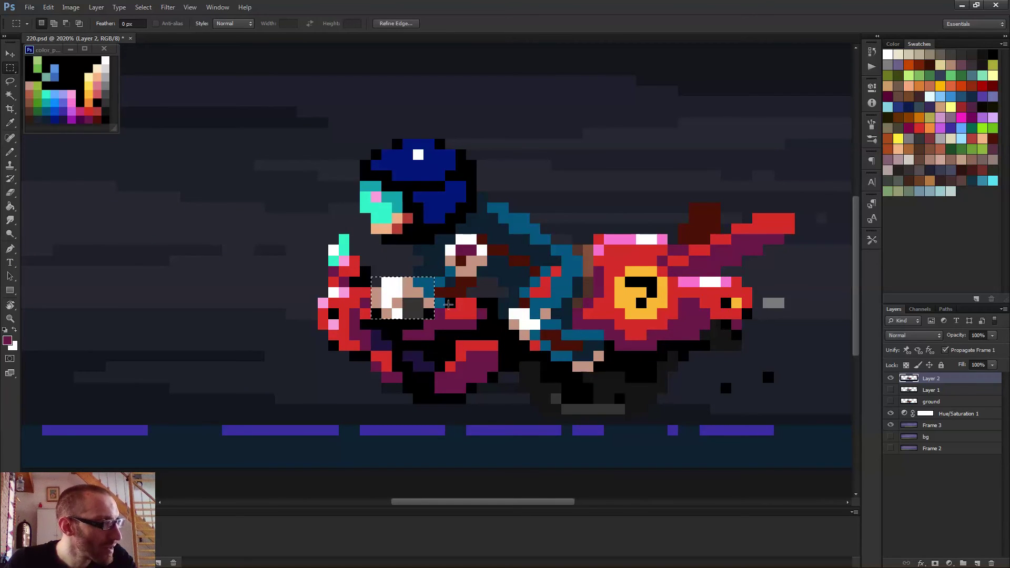
{"action": "key", "text": "v"}
{"action": "scroll", "coordinate": [599, 330], "scroll_direction": "down", "scroll_amount": 8}
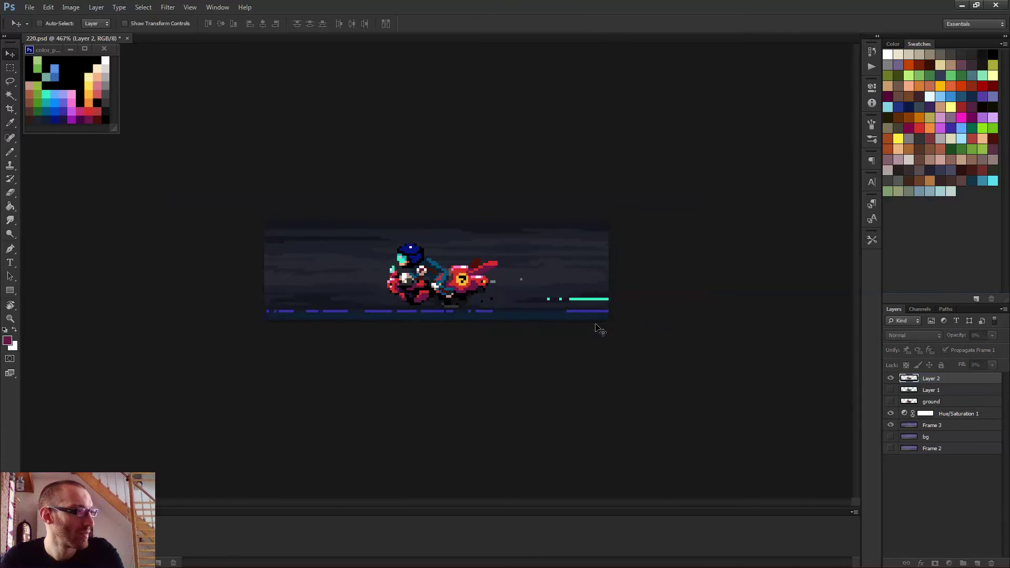
- Fill the gap beneath the raised glove with black, sample the dark purple of the engine fairing, and preview the animation
{"action": "scroll", "coordinate": [598, 330], "scroll_direction": "up", "scroll_amount": 5}
{"action": "scroll", "coordinate": [384, 314], "scroll_direction": "up", "scroll_amount": 3}
{"action": "key", "text": "b"}
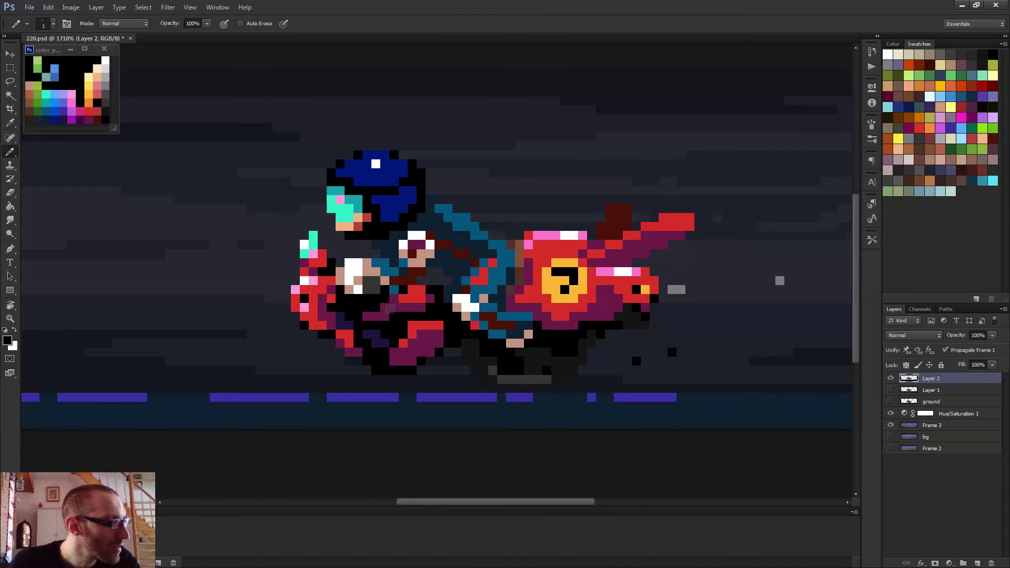
{"action": "left_click", "coordinate": [390, 309], "text": "alt"}
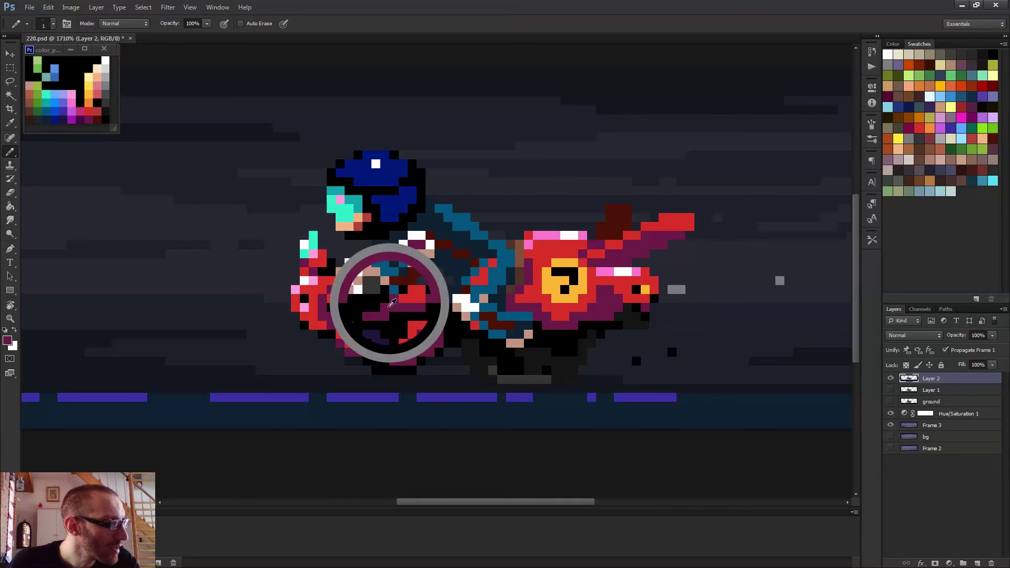
{"action": "scroll", "coordinate": [452, 314], "scroll_direction": "down", "scroll_amount": 2}
{"action": "scroll", "coordinate": [452, 314], "scroll_direction": "down", "scroll_amount": 3}
{"action": "key", "text": "space"}
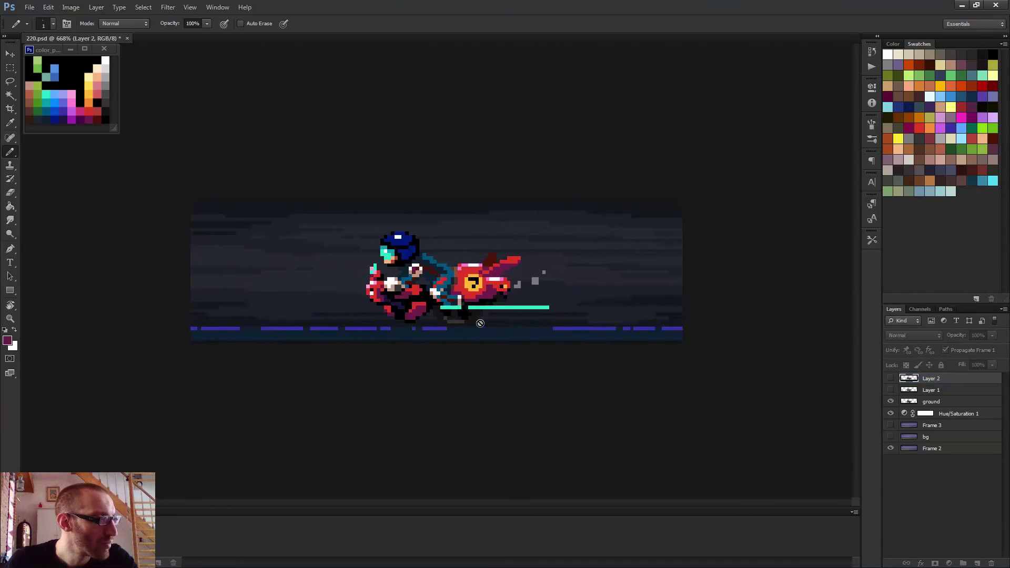
- On Layer 2, move the rider's white knee pad up one pixel
{"action": "scroll", "coordinate": [469, 319], "scroll_direction": "up", "scroll_amount": 4}
{"action": "scroll", "coordinate": [465, 331], "scroll_direction": "up", "scroll_amount": 1}
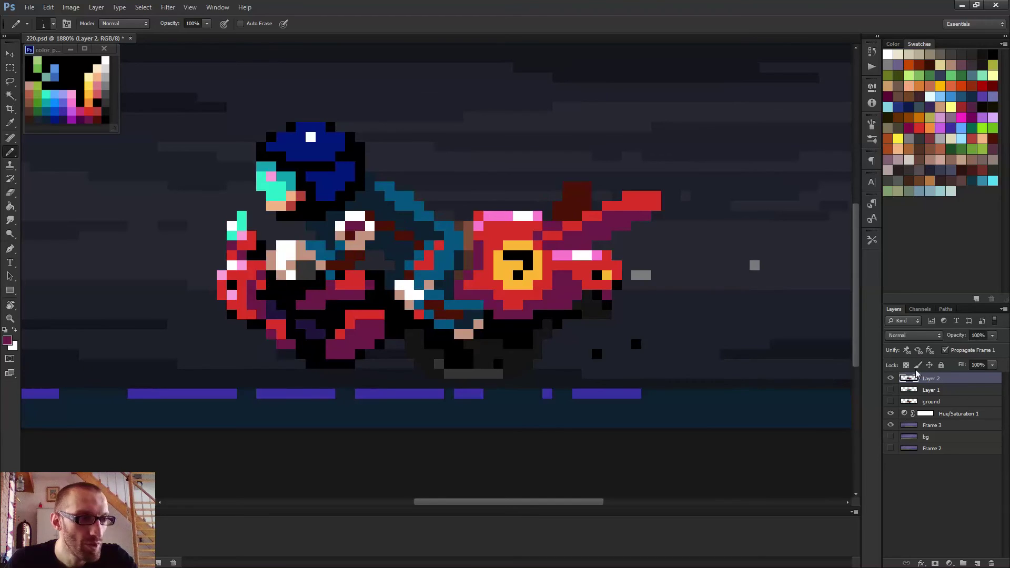
{"action": "key", "text": "m"}
{"action": "scroll", "coordinate": [635, 307], "scroll_direction": "up", "scroll_amount": 3}
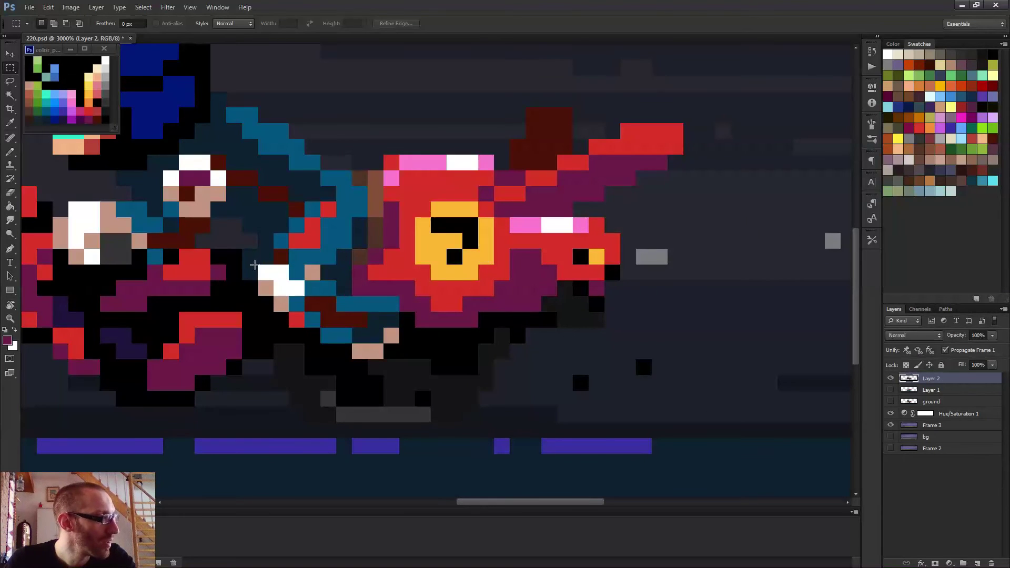
{"action": "left_click_drag", "start_coordinate": [261, 267], "coordinate": [300, 306]}
{"action": "key", "text": "ctrl+Up"}
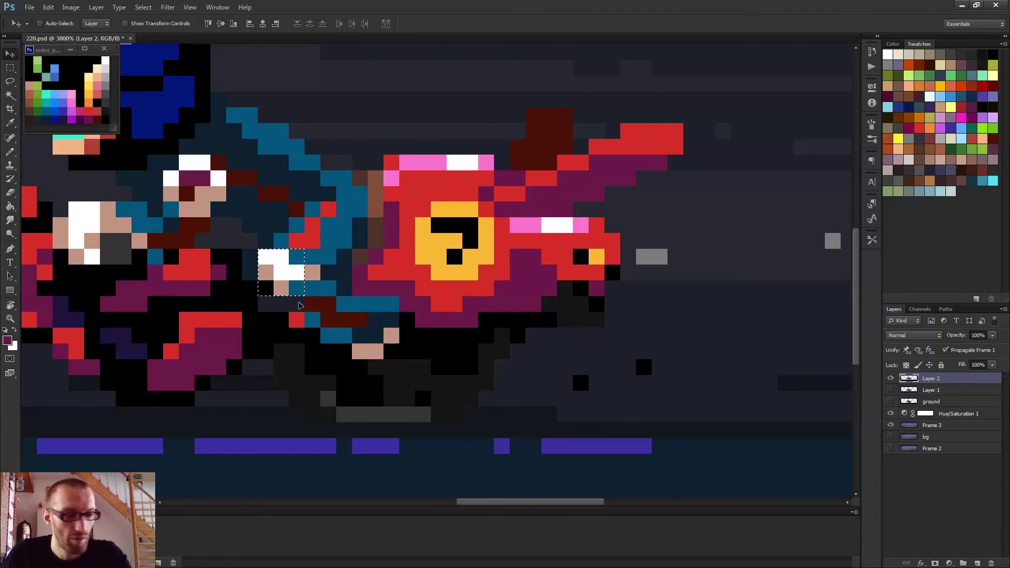
{"action": "key", "text": "ctrl+d"}
- Fill the gap beneath the raised knee pad with sampled black and dark blue, and preview the animation
{"action": "key", "text": "b"}
{"action": "left_click", "coordinate": [268, 307], "text": "alt"}
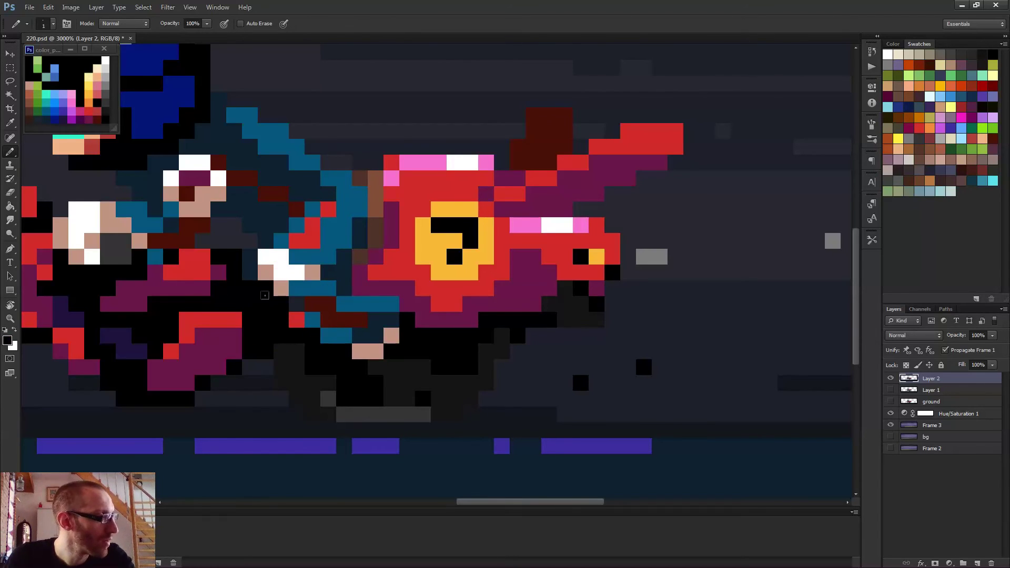
{"action": "left_click", "coordinate": [361, 317], "text": "alt"}
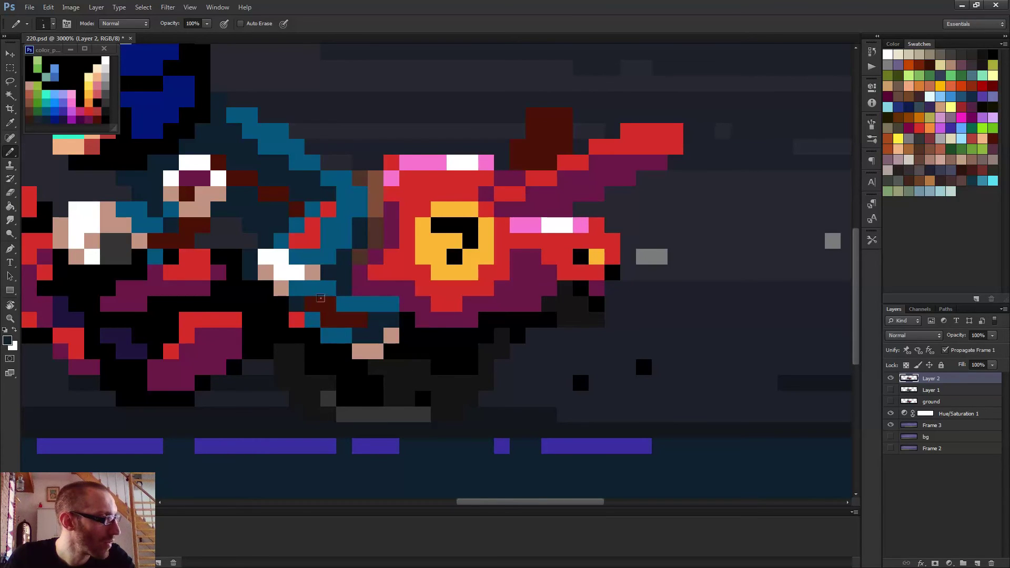
{"action": "scroll", "coordinate": [278, 289], "scroll_direction": "down", "scroll_amount": 10}
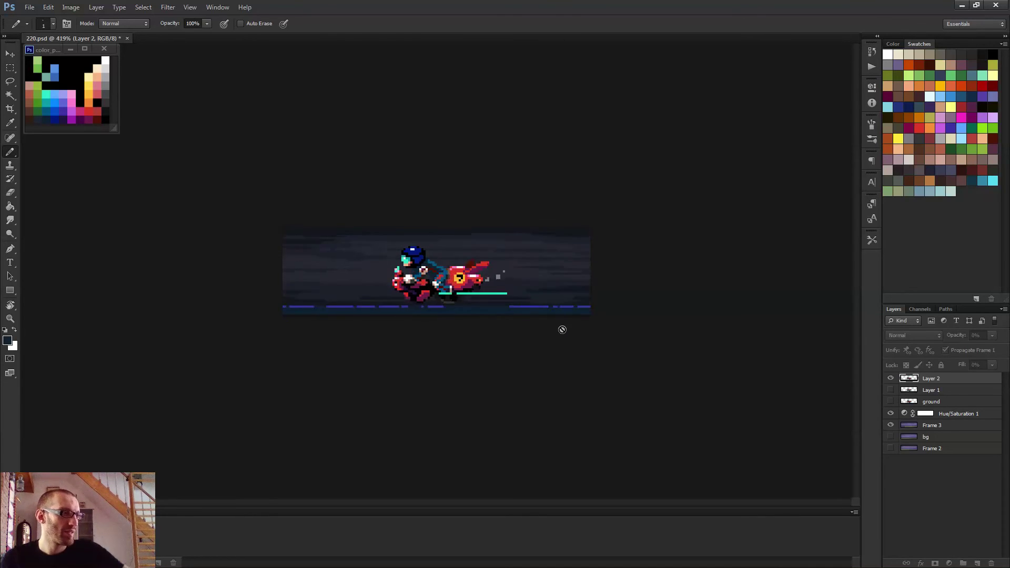
{"action": "key", "text": "space"}
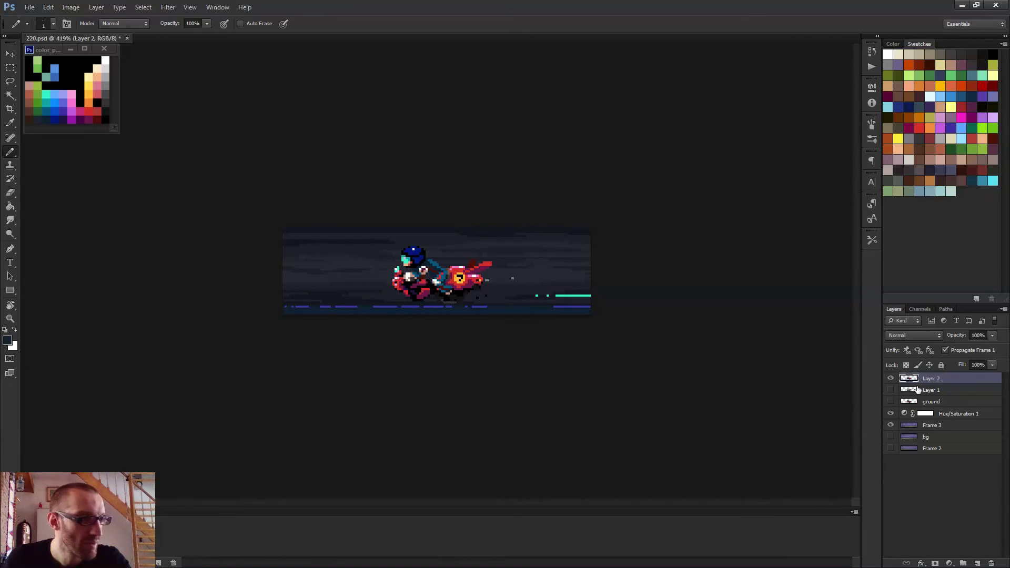
- On Layer 2, thicken the red highlight of the cover behind the front wheel with the sampled red, and preview the animation
{"action": "scroll", "coordinate": [473, 342], "scroll_direction": "up", "scroll_amount": 5}
{"action": "left_click", "coordinate": [421, 317], "text": "alt"}
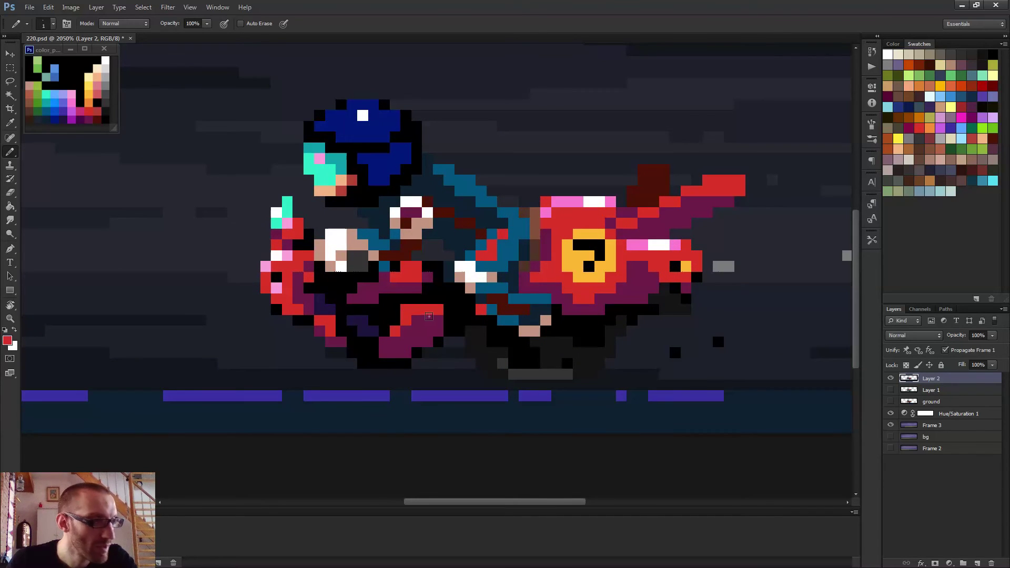
{"action": "left_click", "coordinate": [401, 331]}
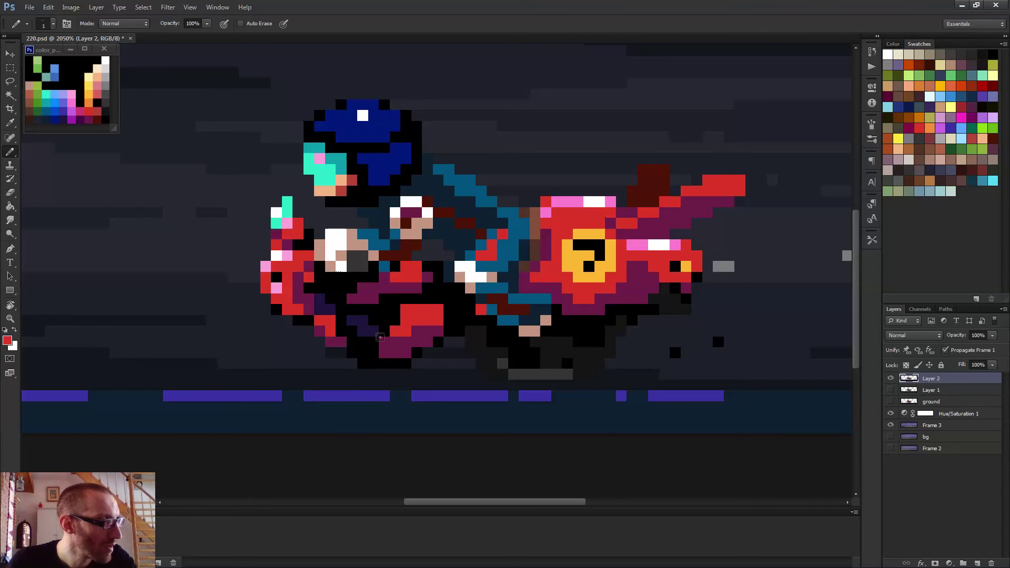
{"action": "scroll", "coordinate": [378, 337], "scroll_direction": "down", "scroll_amount": 5}
{"action": "key", "text": "space"}
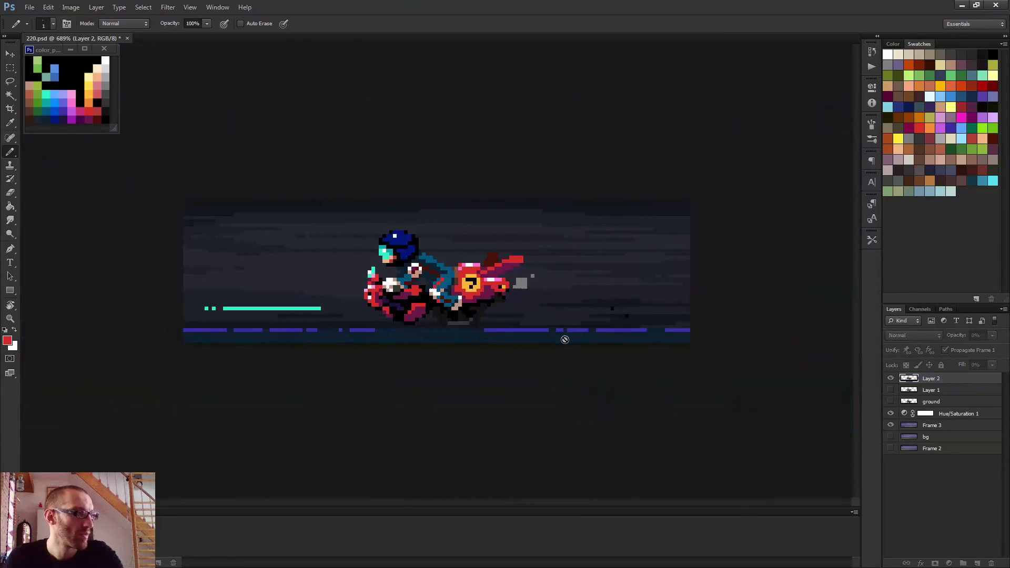
{"action": "scroll", "coordinate": [568, 342], "scroll_direction": "down", "scroll_amount": 2}
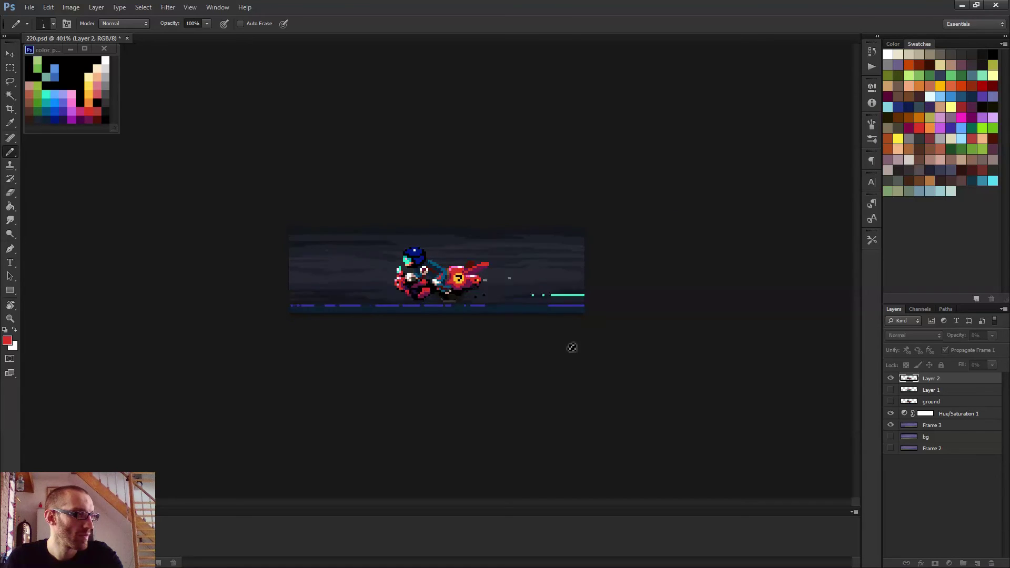
{"action": "key", "text": "space"}
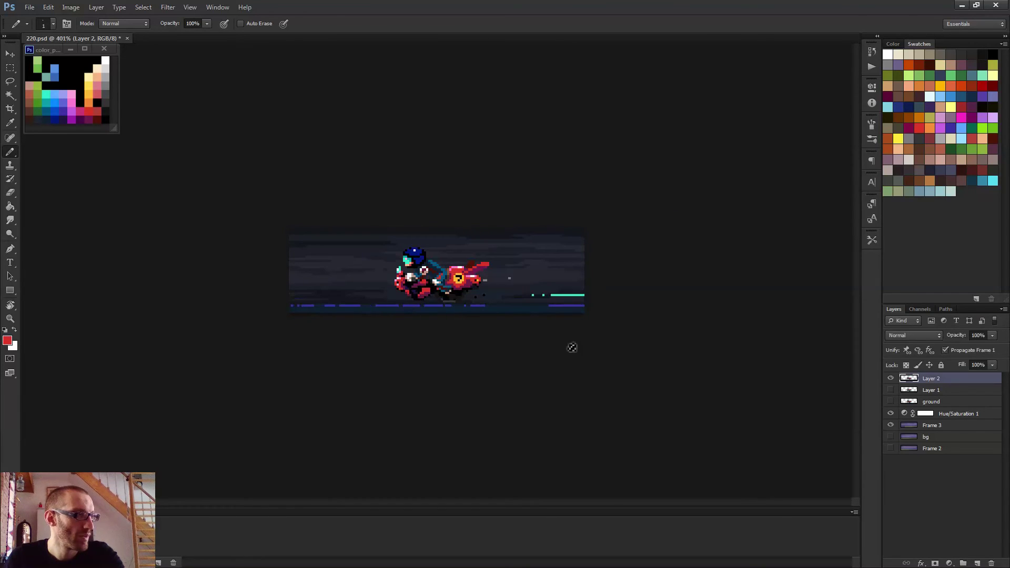
{"action": "key", "text": "space"}
- On Layer 1, extend the red of the tail section over the purple beneath its highlight with the sampled red, and preview the animation
{"action": "scroll", "coordinate": [573, 335], "scroll_direction": "up", "scroll_amount": 5}
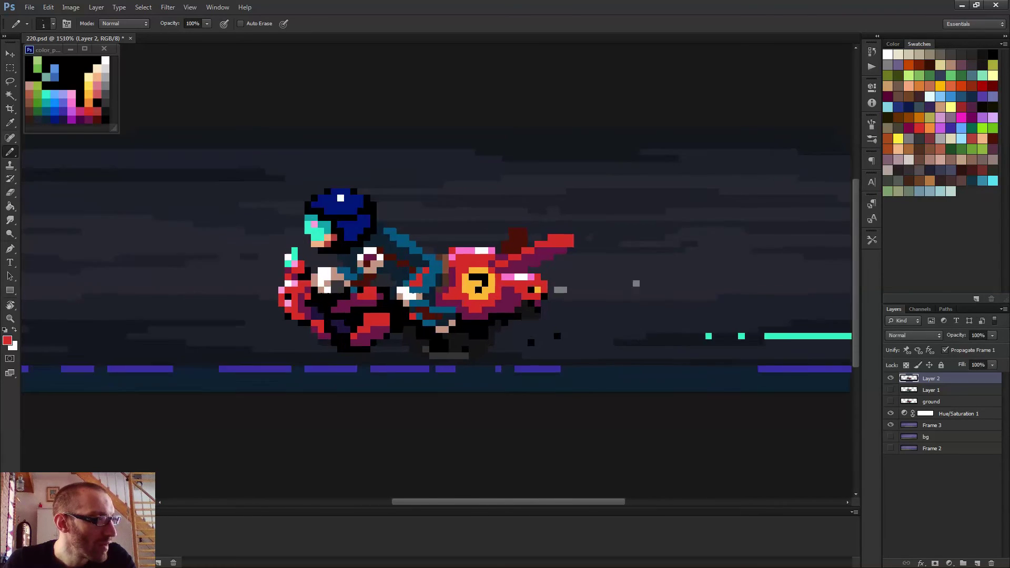
{"action": "key", "text": "space"}
{"action": "scroll", "coordinate": [484, 282], "scroll_direction": "up", "scroll_amount": 3}
{"action": "key", "text": "space"}
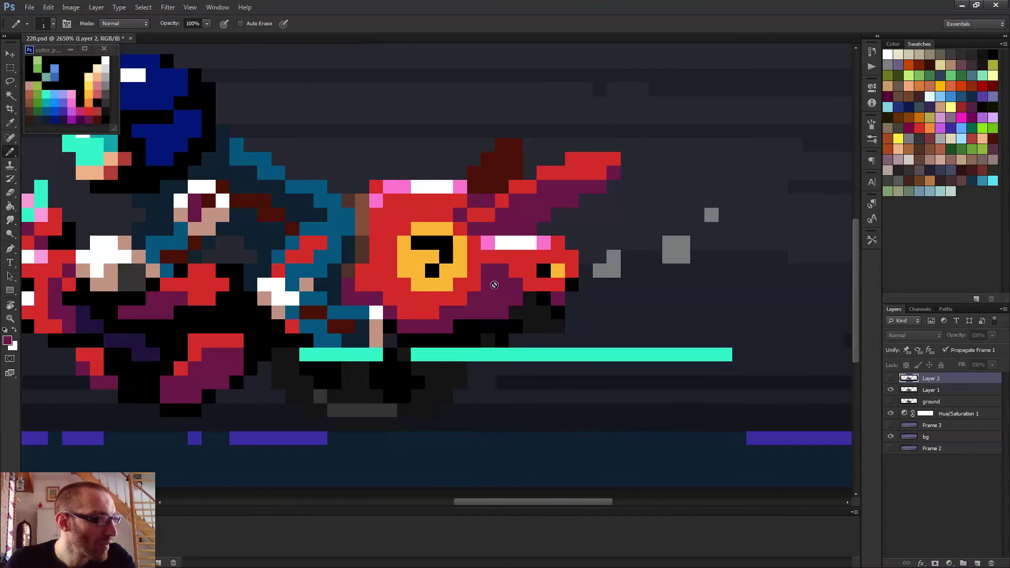
{"action": "left_click", "coordinate": [524, 262], "text": "alt"}
{"action": "key", "text": "space"}
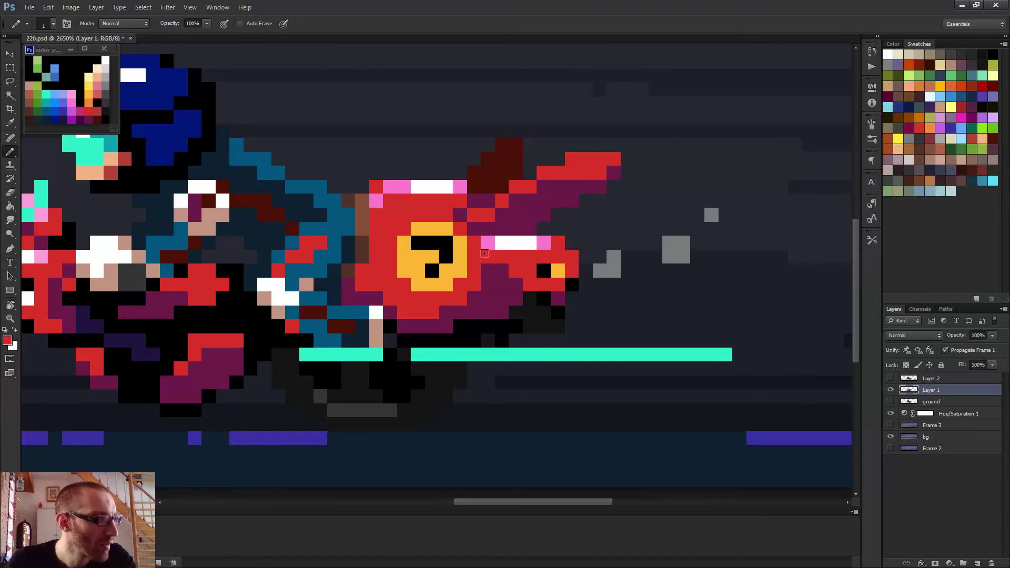
{"action": "mouse_move", "coordinate": [494, 260]}
{"action": "left_mouse_down"}
{"action": "mouse_move", "coordinate": [506, 286]}
{"action": "mouse_move", "coordinate": [498, 298]}
{"action": "left_mouse_up"}
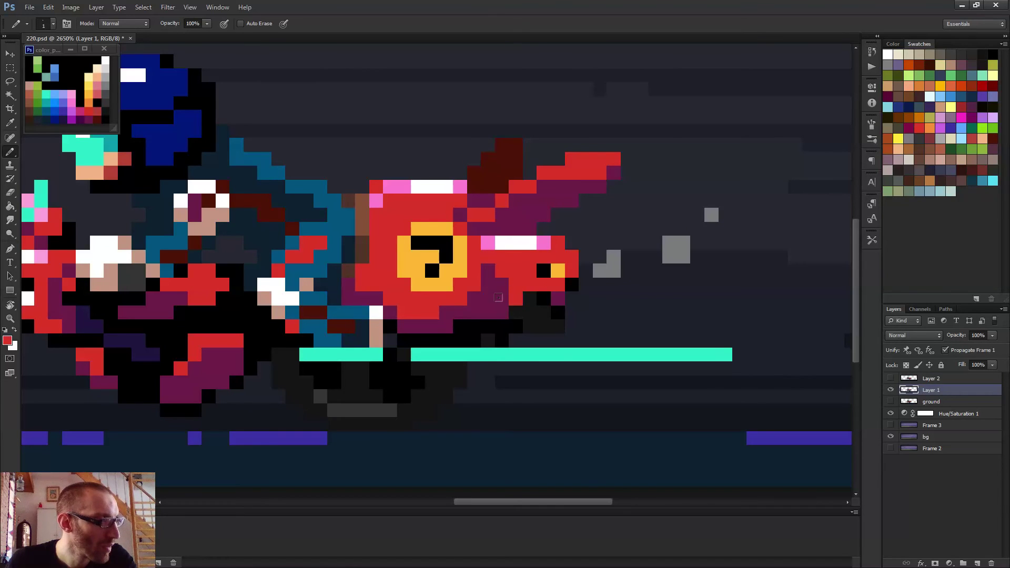
{"action": "scroll", "coordinate": [510, 298], "scroll_direction": "down", "scroll_amount": 8}
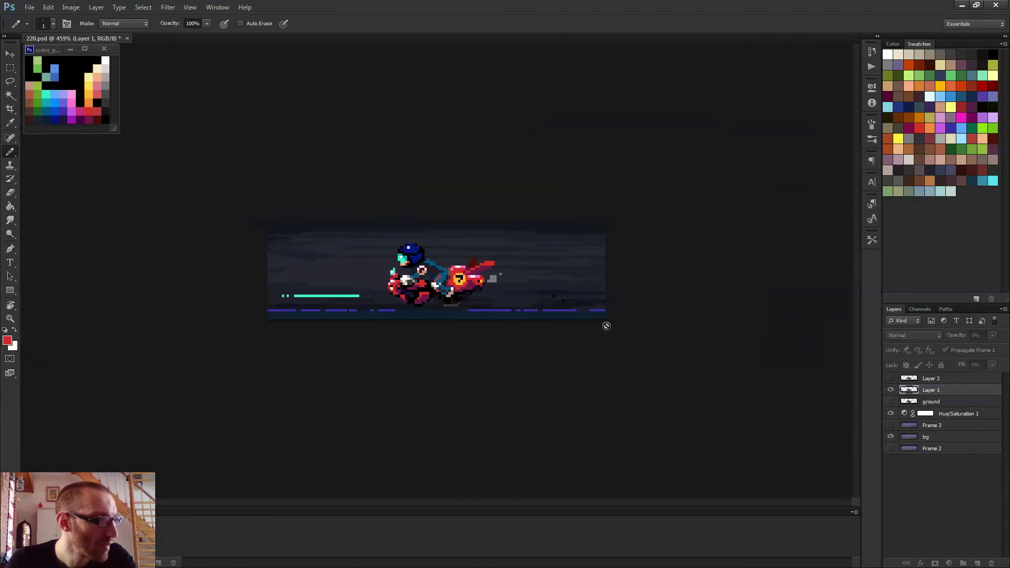
{"action": "key", "text": "space"}
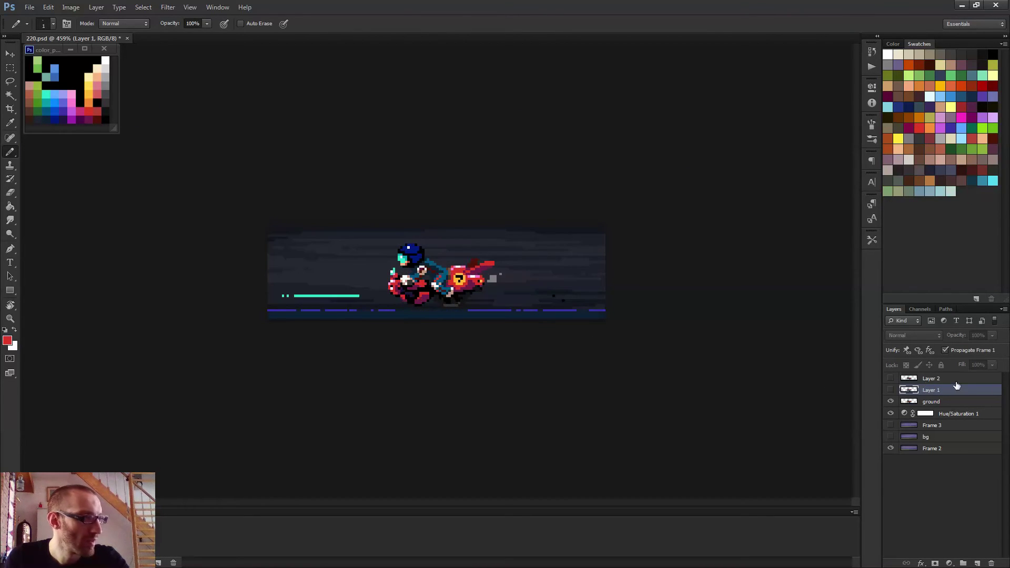
- On the ground layer, move the rider's white elbow pad up one pixel
{"action": "left_click", "coordinate": [938, 399]}
{"action": "scroll", "coordinate": [431, 274], "scroll_direction": "up", "scroll_amount": 5}
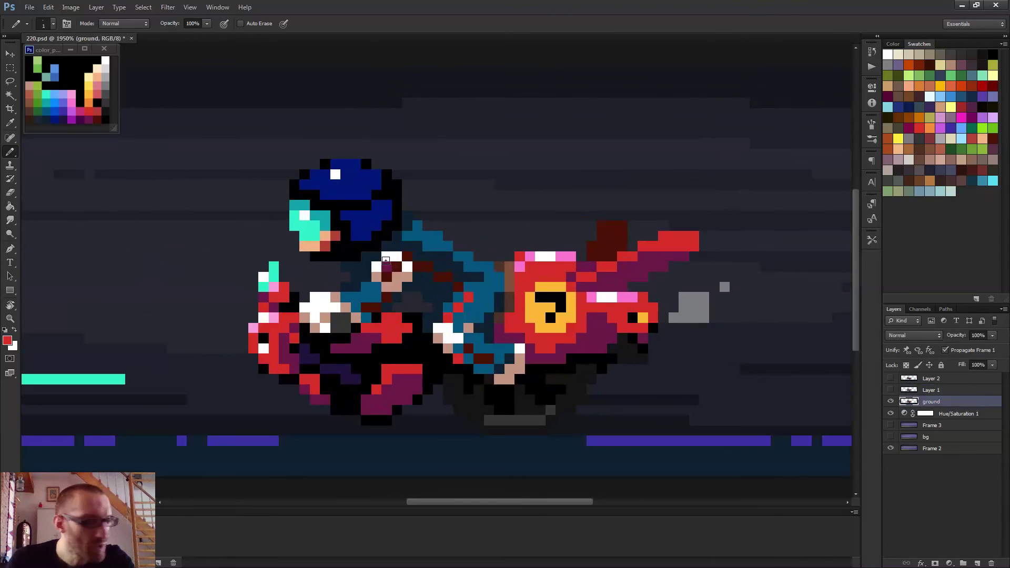
{"action": "key", "text": "m"}
{"action": "left_click_drag", "start_coordinate": [396, 276], "coordinate": [409, 288]}
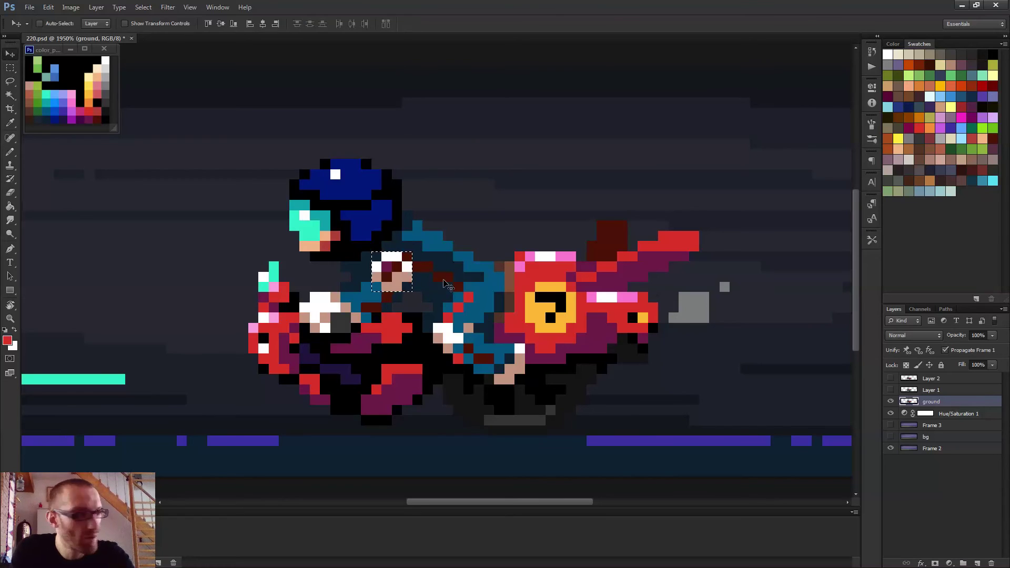
{"action": "key", "text": "ctrl+d"}
- Touch up the sleeve beneath the elbow pad with the sampled dark red, and preview the animation at a small size
{"action": "key", "text": "b"}
{"action": "scroll", "coordinate": [352, 281], "scroll_direction": "up", "scroll_amount": 2}
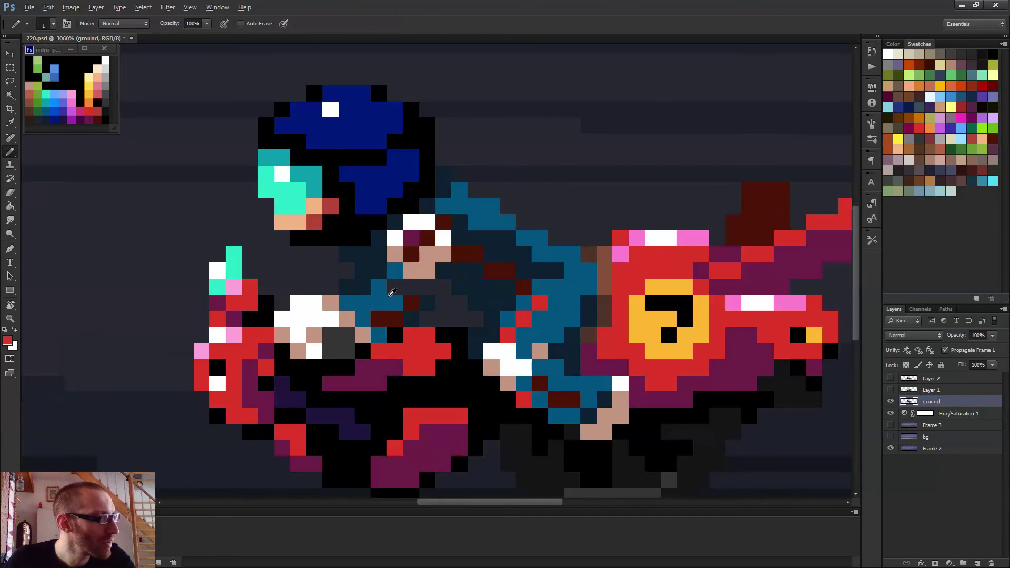
{"action": "left_click", "coordinate": [412, 301], "text": "alt"}
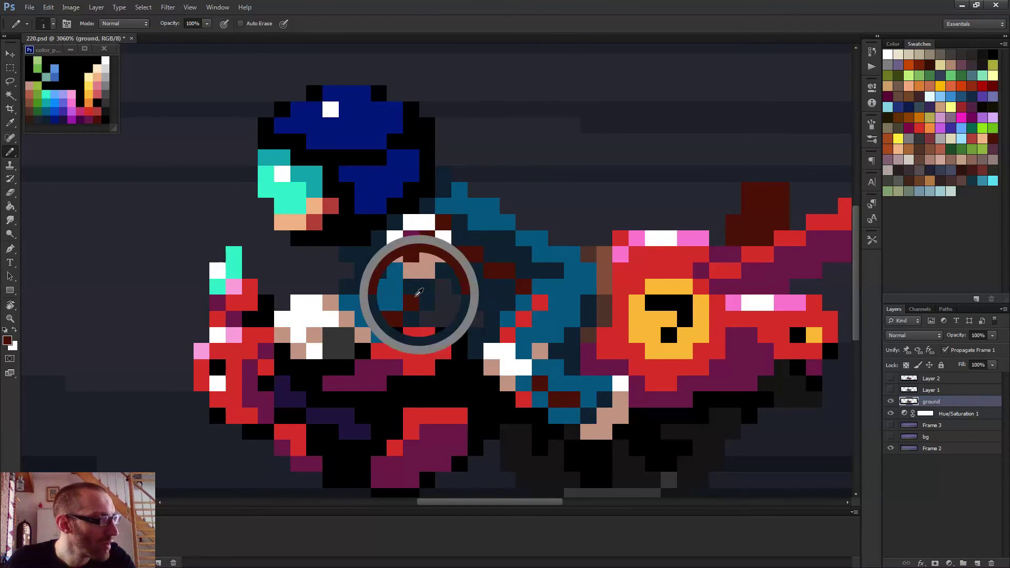
{"action": "scroll", "coordinate": [593, 297], "scroll_direction": "down", "scroll_amount": 7}
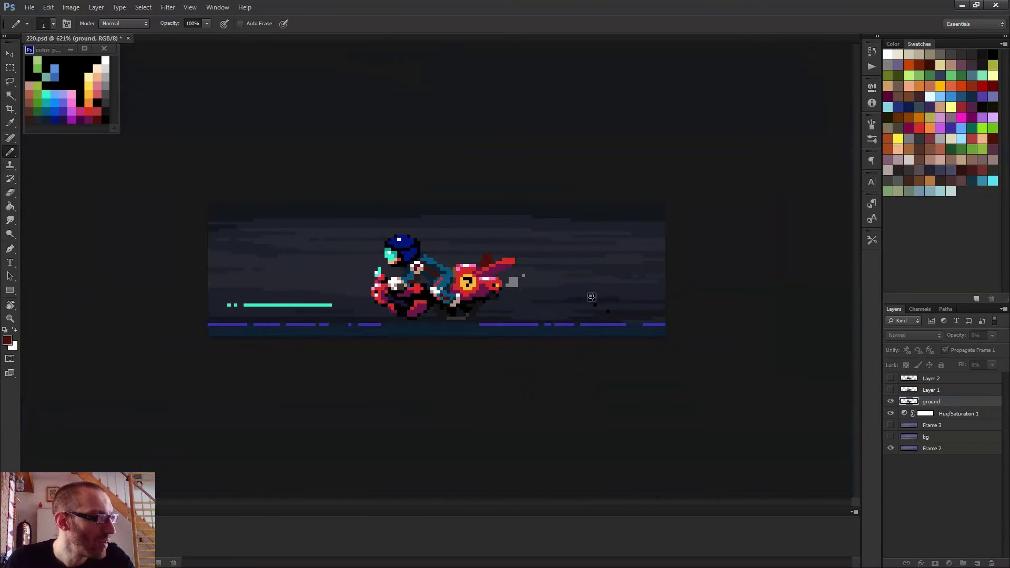
{"action": "scroll", "coordinate": [588, 295], "scroll_direction": "down", "scroll_amount": 3}
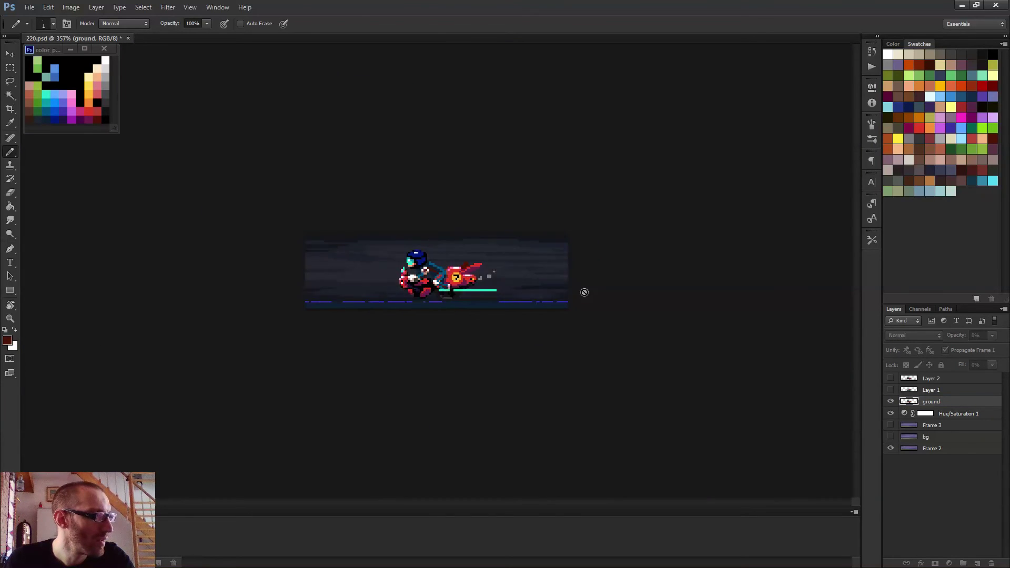
{"action": "key", "text": "space"}
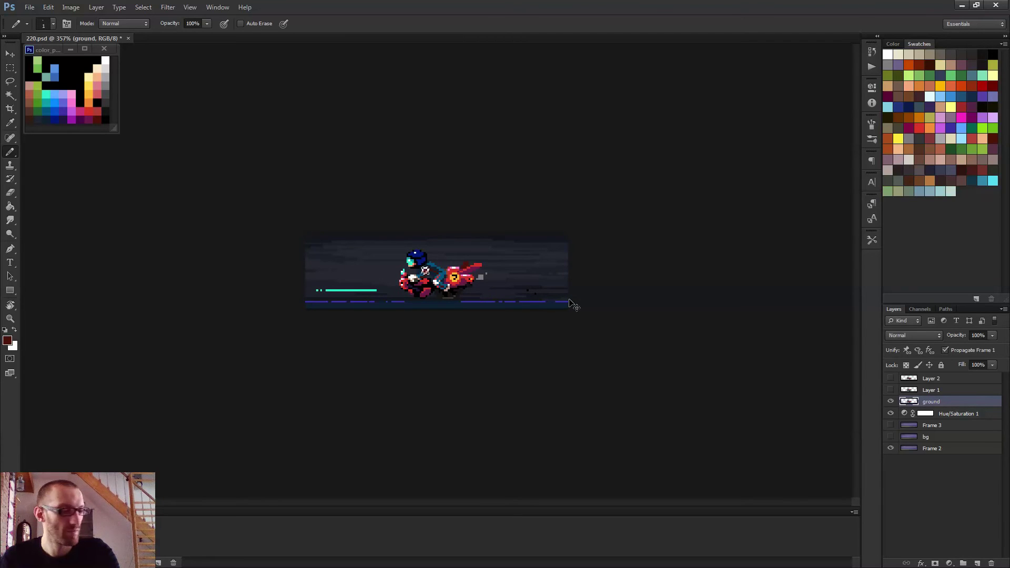
{"action": "key", "text": "space"}
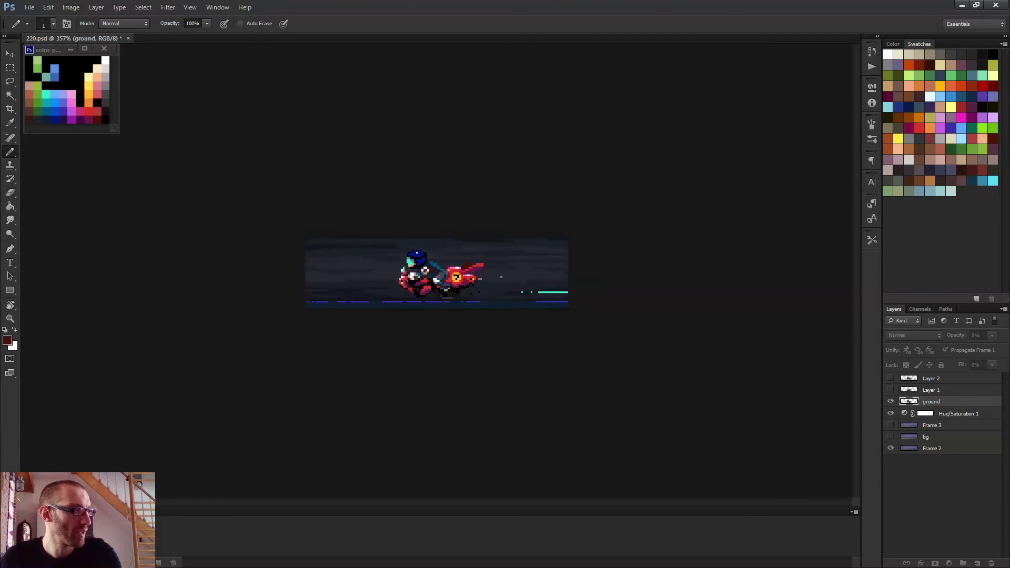
{"action": "scroll", "coordinate": [569, 300], "scroll_direction": "down", "scroll_amount": 1}
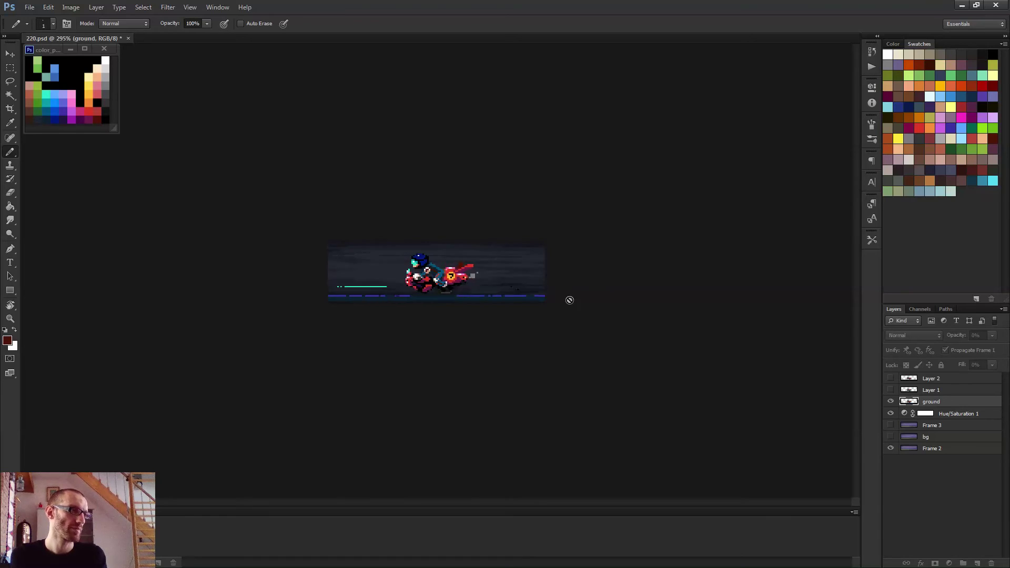
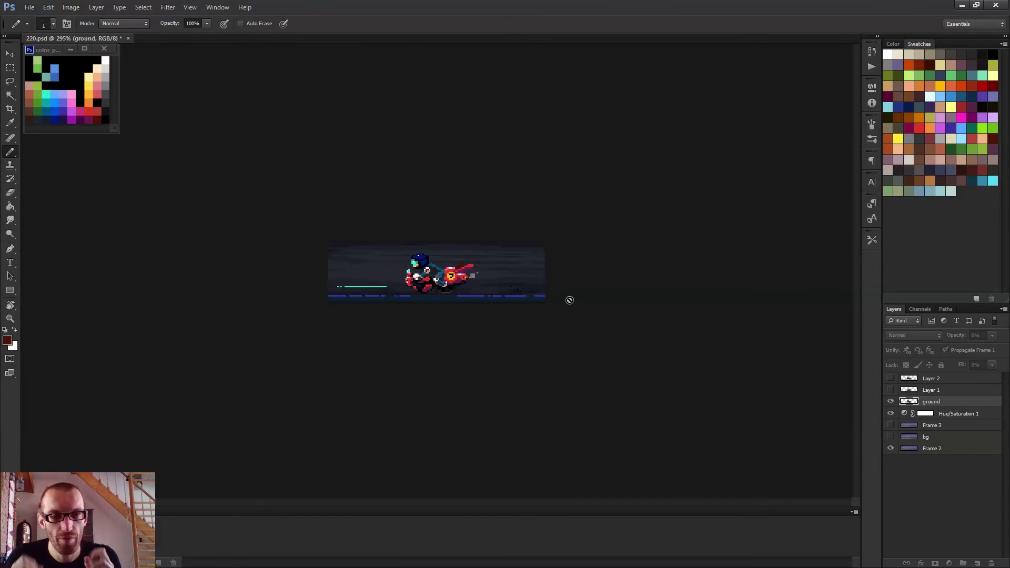
{"action": "key", "text": "space"}
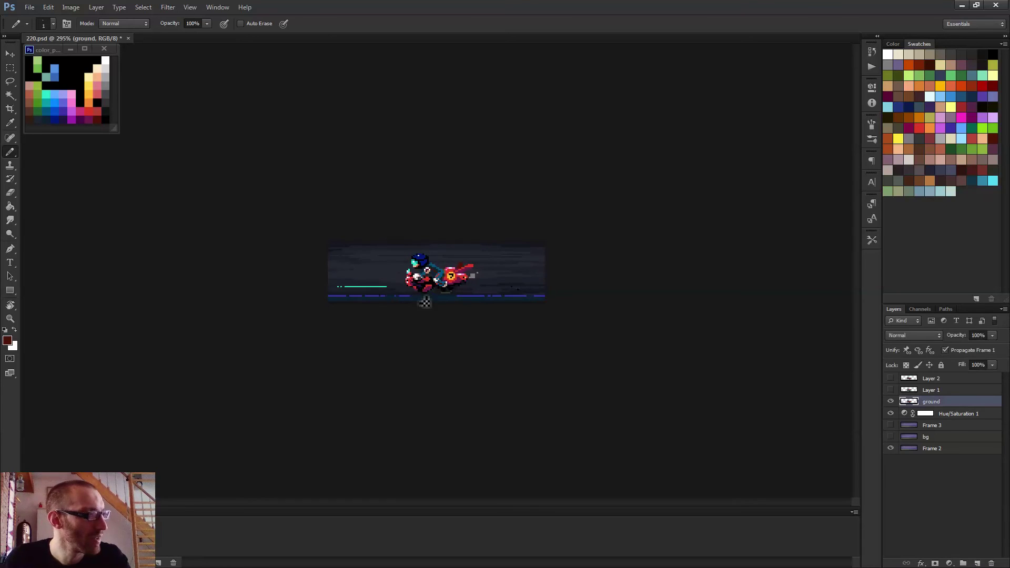
- Save 220.psd and review the full animation loop at a reduced size
{"action": "scroll", "coordinate": [425, 301], "scroll_direction": "up", "scroll_amount": 9}
{"action": "scroll", "coordinate": [380, 242], "scroll_direction": "up", "scroll_amount": 3}
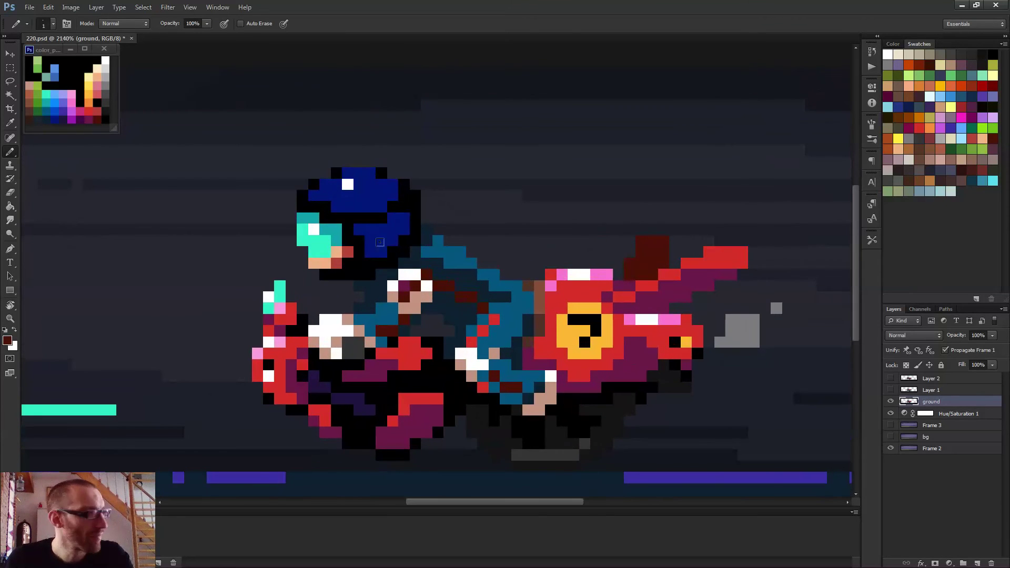
{"action": "scroll", "coordinate": [458, 296], "scroll_direction": "down", "scroll_amount": 6}
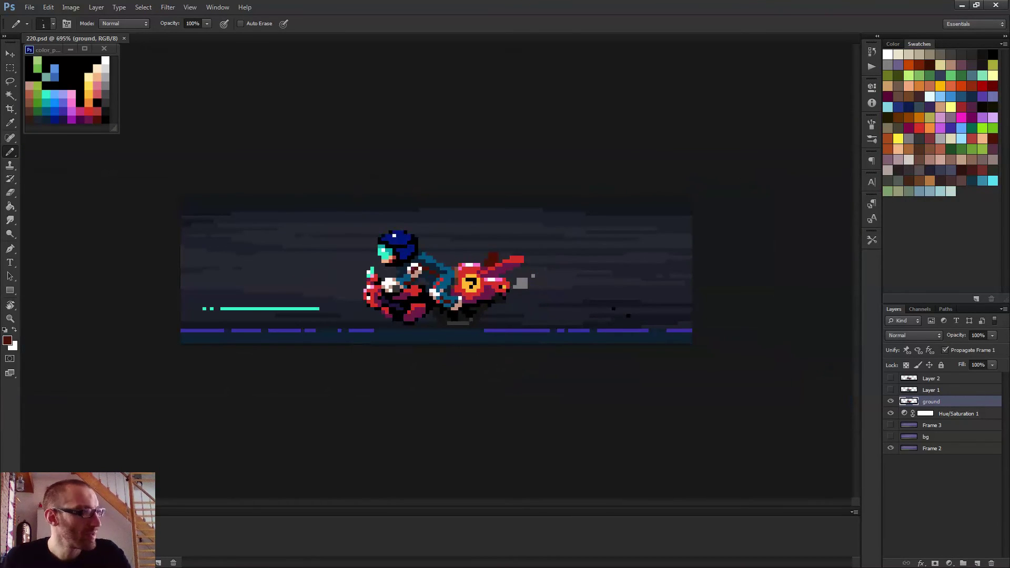
{"action": "scroll", "coordinate": [437, 271], "scroll_direction": "down", "scroll_amount": 2}
{"action": "key", "text": "space"}
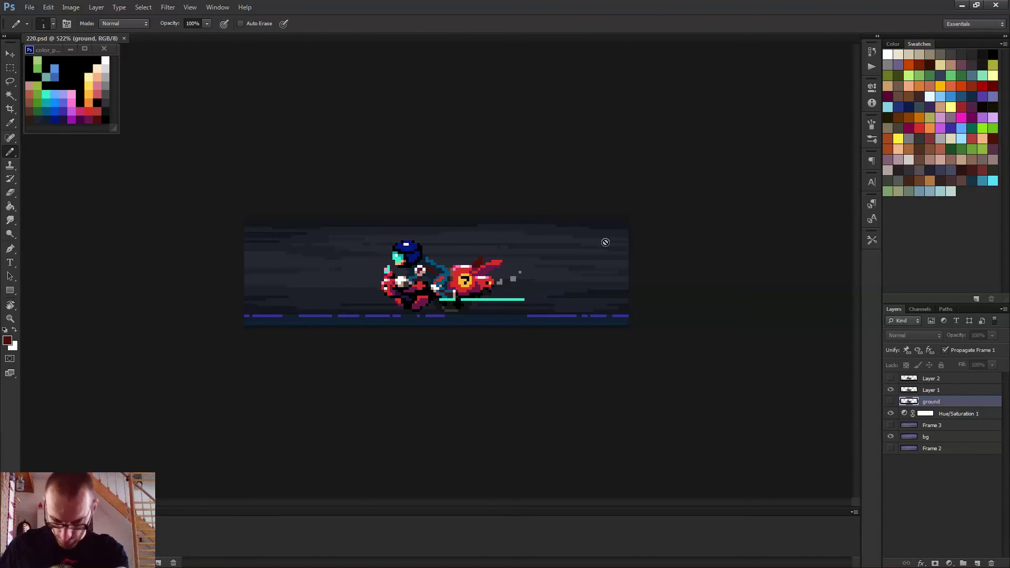
{"action": "scroll", "coordinate": [582, 322], "scroll_direction": "down", "scroll_amount": 5}
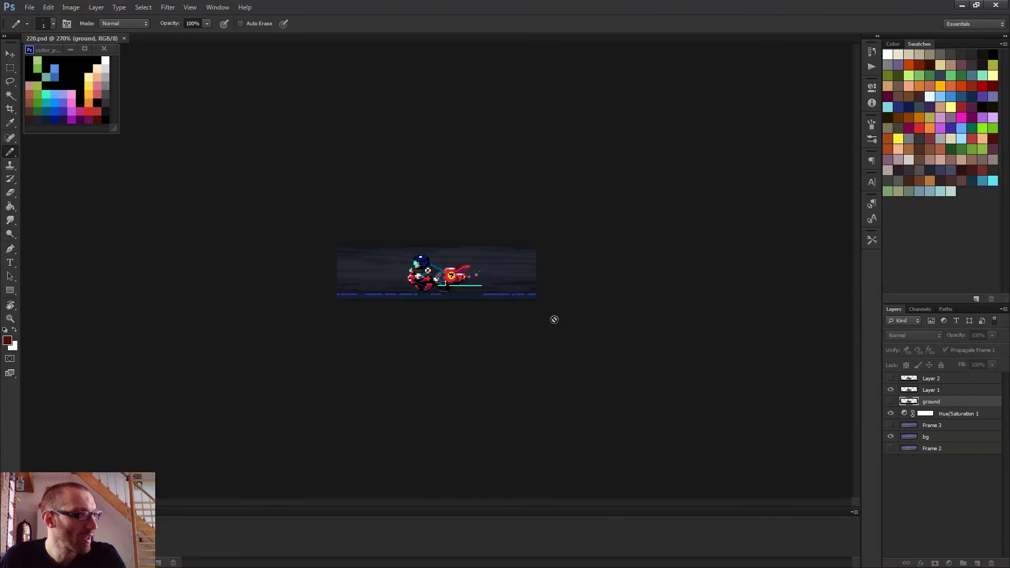
{"action": "key", "text": "space"}
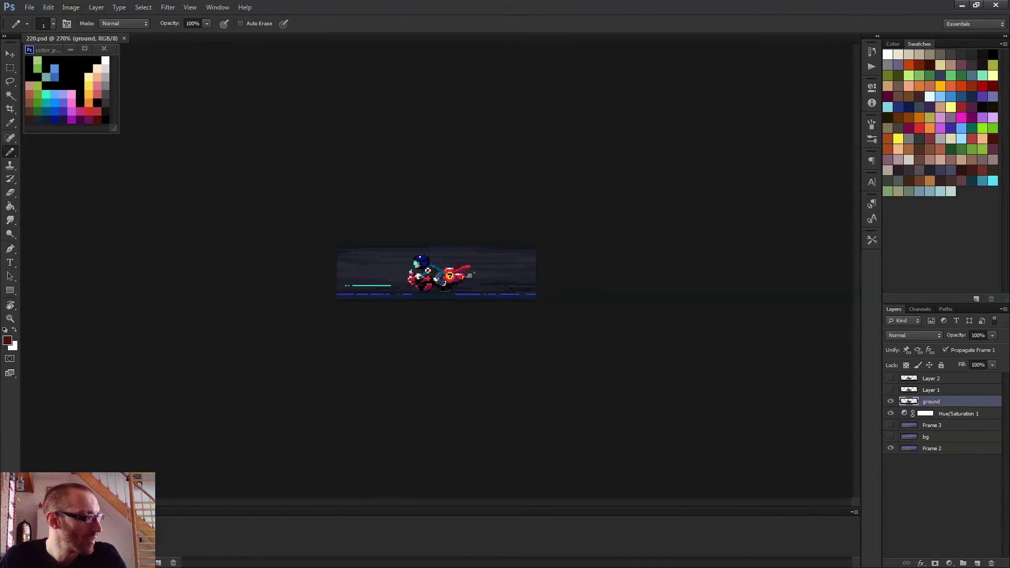
- Compare the background with the Hue/Saturation 1 adjustment layer hidden and shown
{"action": "left_click", "coordinate": [960, 415]}
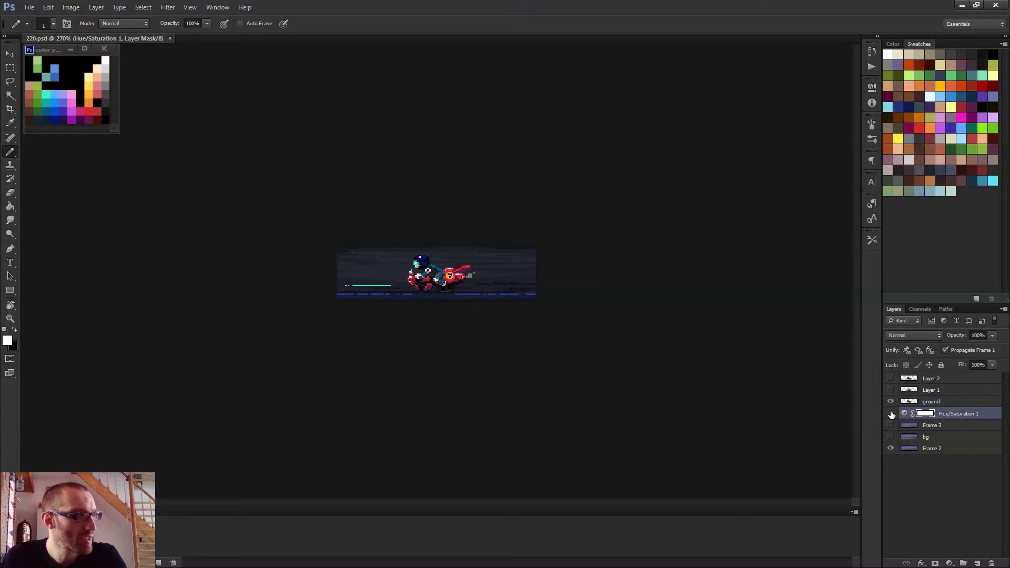
{"action": "left_click", "coordinate": [890, 414]}
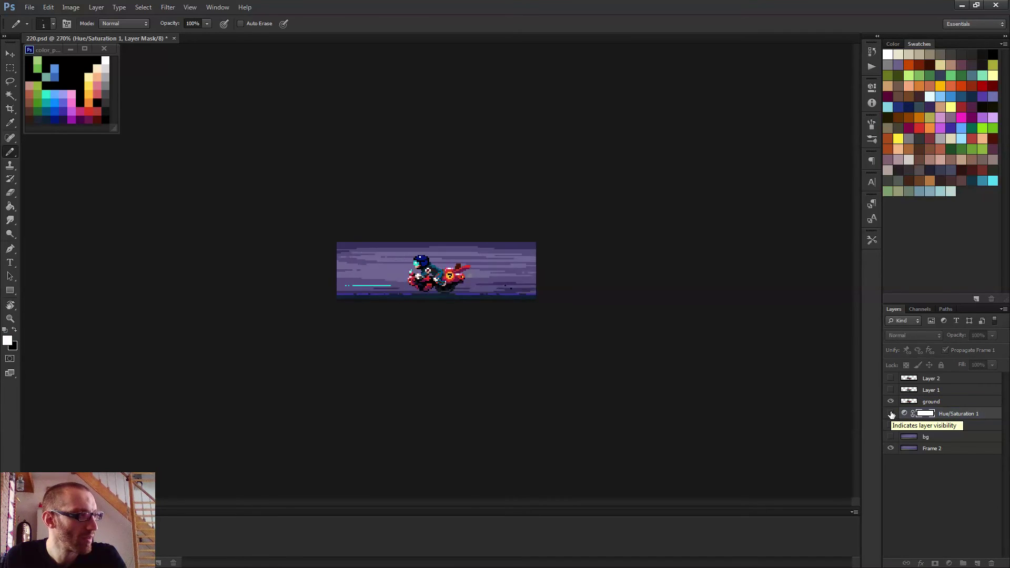
{"action": "left_click", "coordinate": [890, 414]}
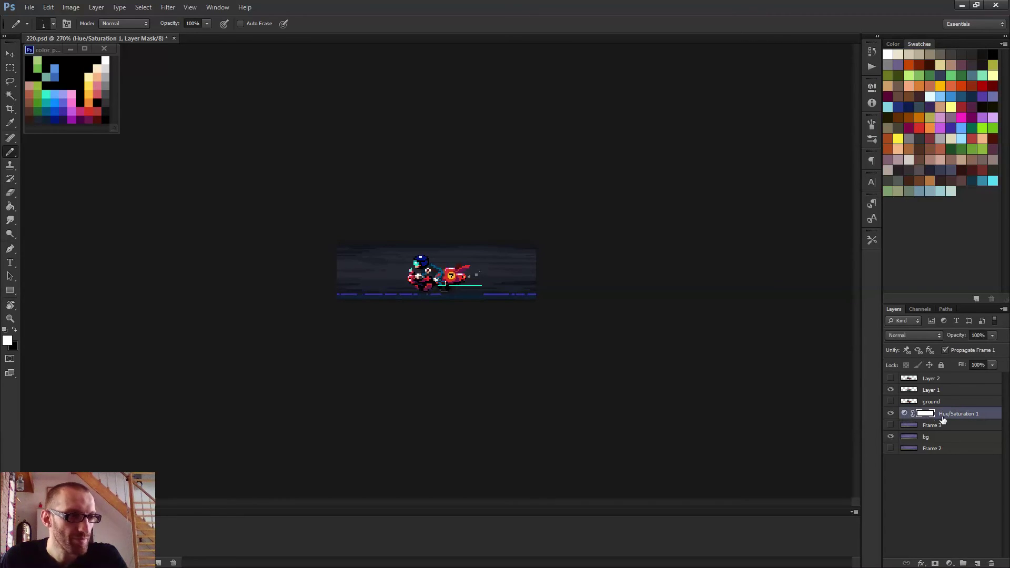
- Set the Hue/Saturation 1 adjustment's Lightness to -86 and preview the animation
{"action": "double_click", "coordinate": [960, 415]}
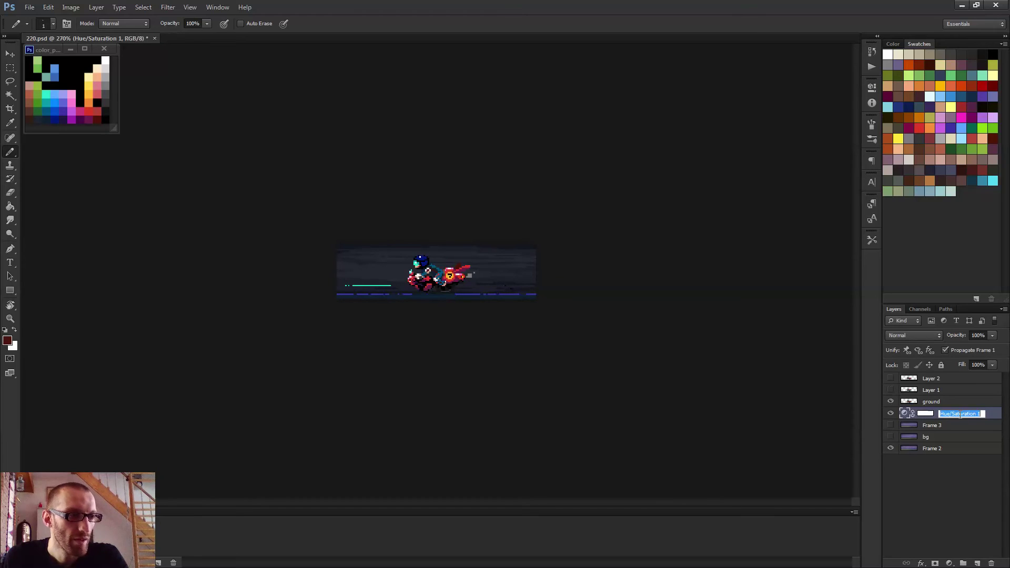
{"action": "left_click", "coordinate": [925, 415]}
{"action": "left_click", "coordinate": [905, 415]}
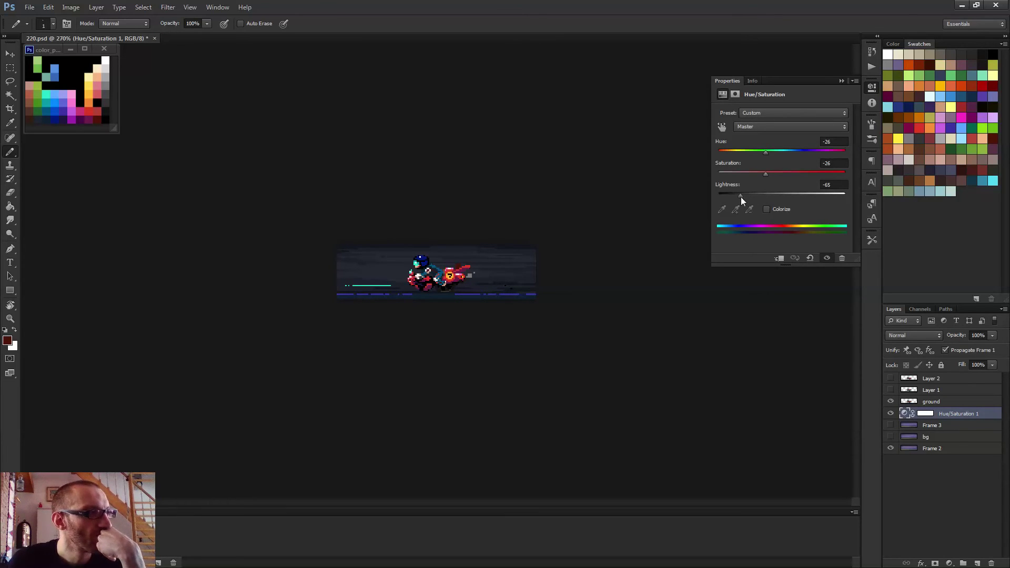
{"action": "left_click_drag", "start_coordinate": [740, 197], "coordinate": [728, 198]}
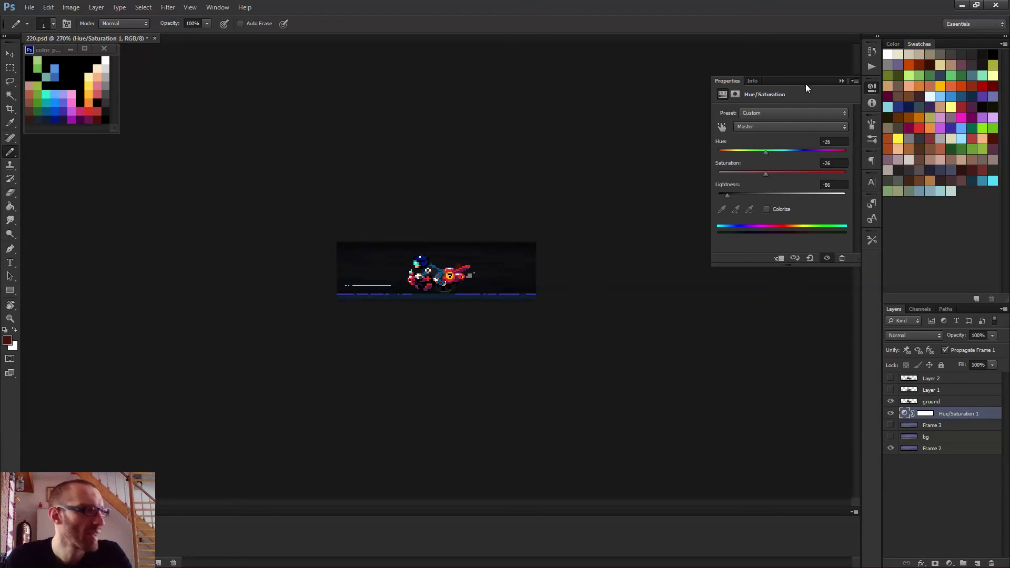
{"action": "key", "text": "space"}
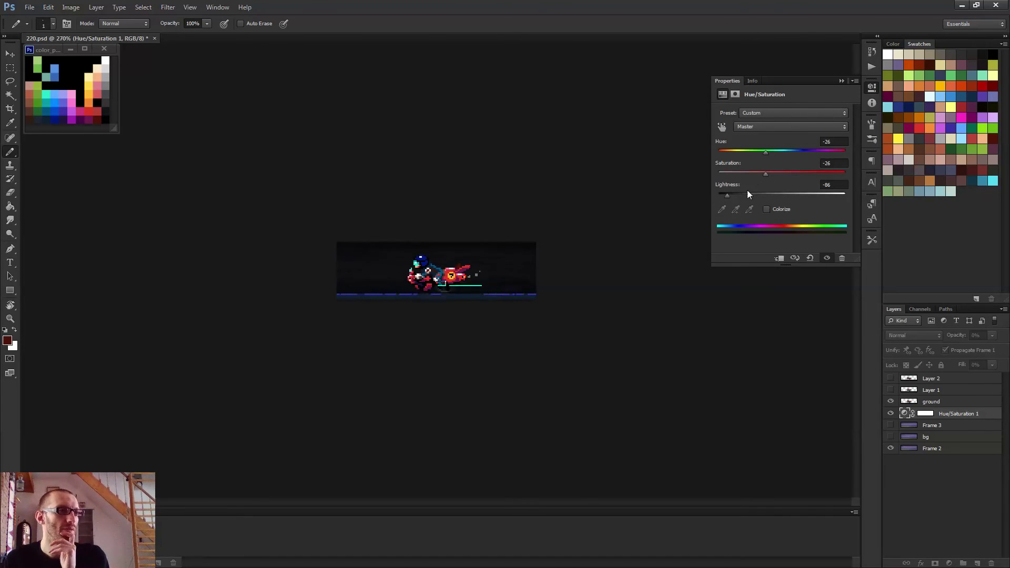
- Set the Hue/Saturation 1 adjustment's Lightness to -83 and preview the animation at several zoom levels
{"action": "left_click_drag", "start_coordinate": [729, 194], "coordinate": [737, 195]}
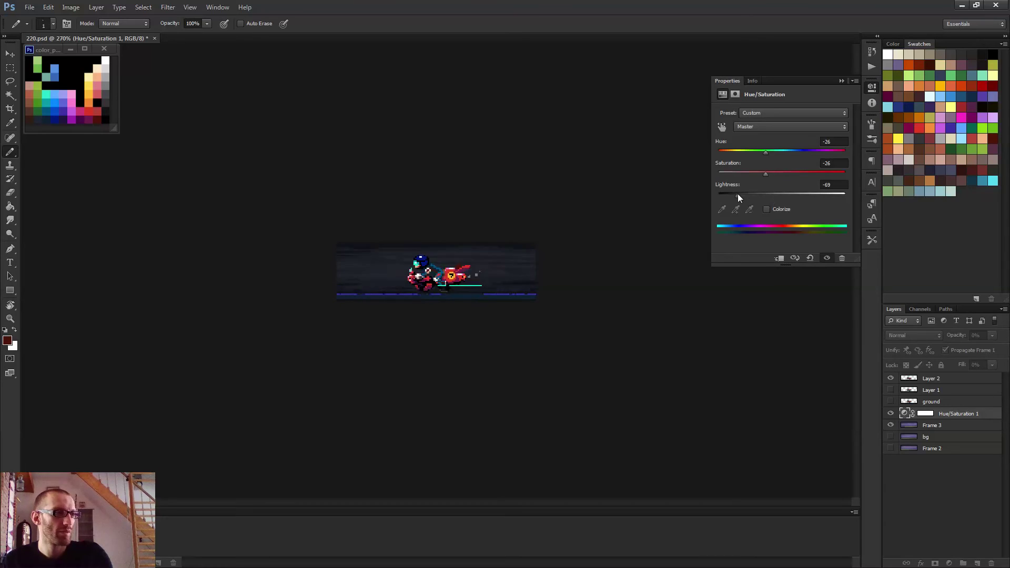
{"action": "left_click_drag", "start_coordinate": [737, 195], "coordinate": [728, 196]}
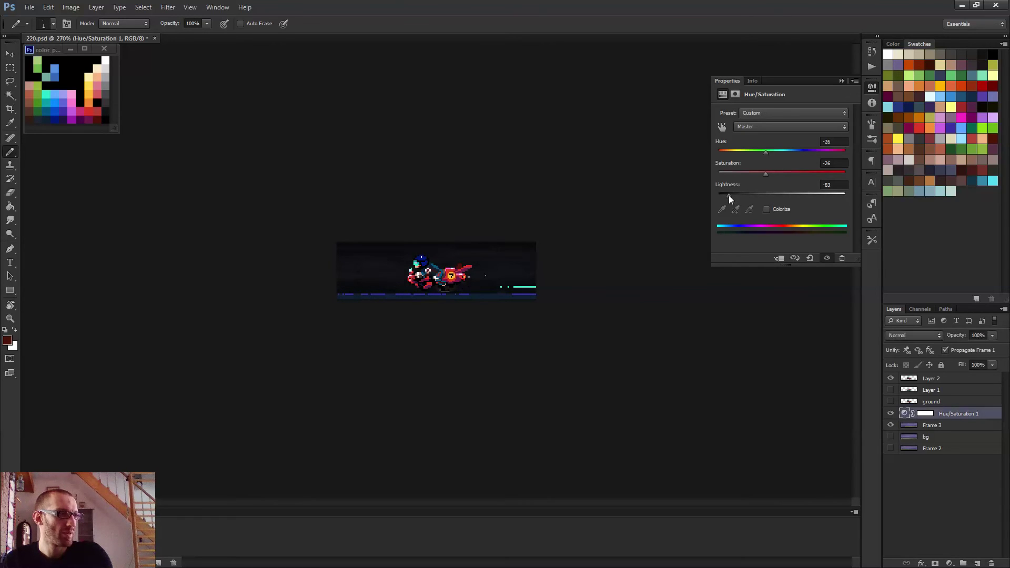
{"action": "left_click", "coordinate": [840, 81]}
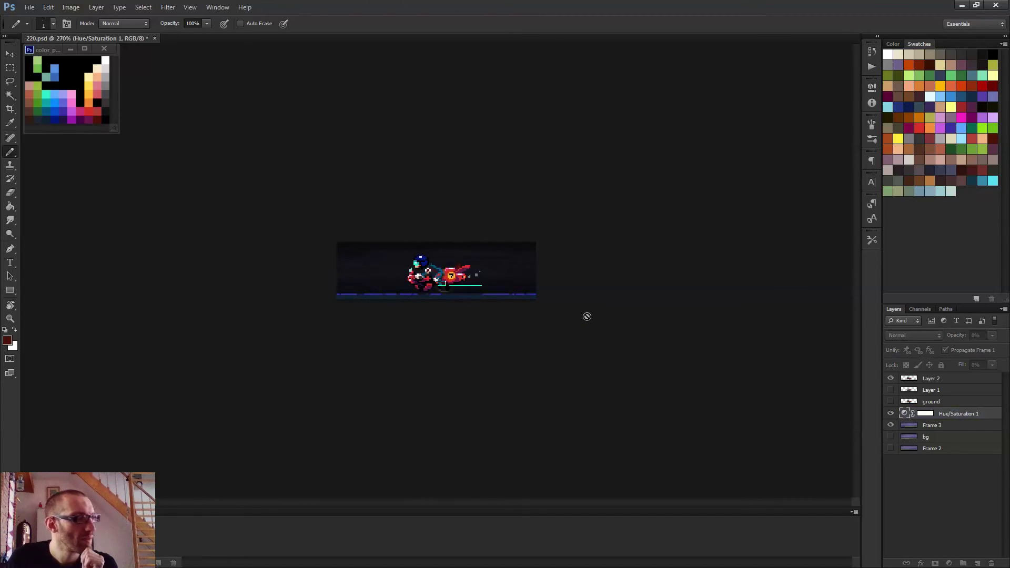
{"action": "scroll", "coordinate": [588, 317], "scroll_direction": "down", "scroll_amount": 1}
{"action": "scroll", "coordinate": [587, 318], "scroll_direction": "up", "scroll_amount": 3}
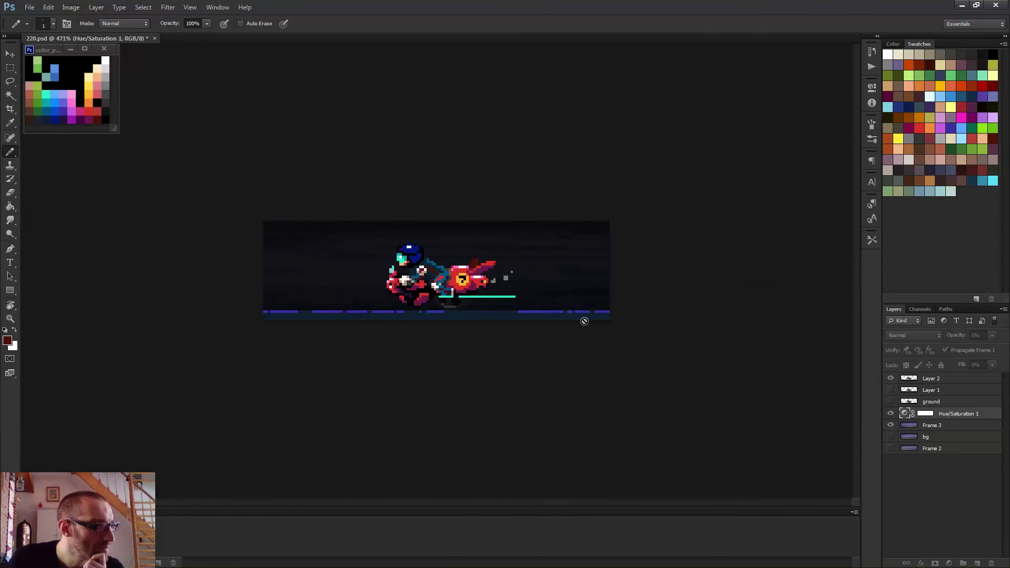
{"action": "key", "text": "space"}
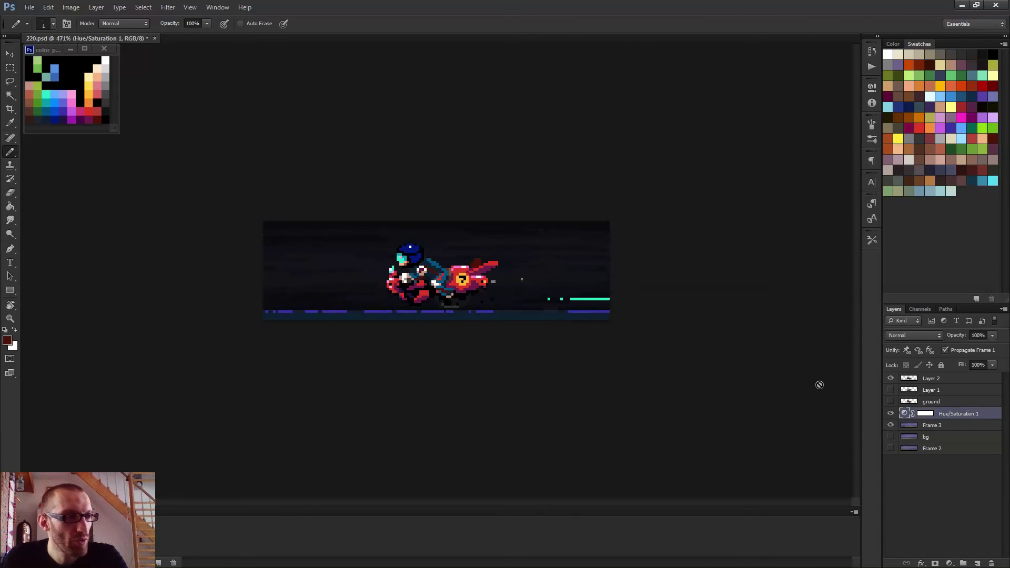
- Set the Hue/Saturation 1 adjustment's Lightness to -79 and its Saturation to -13
{"action": "double_click", "coordinate": [904, 414]}
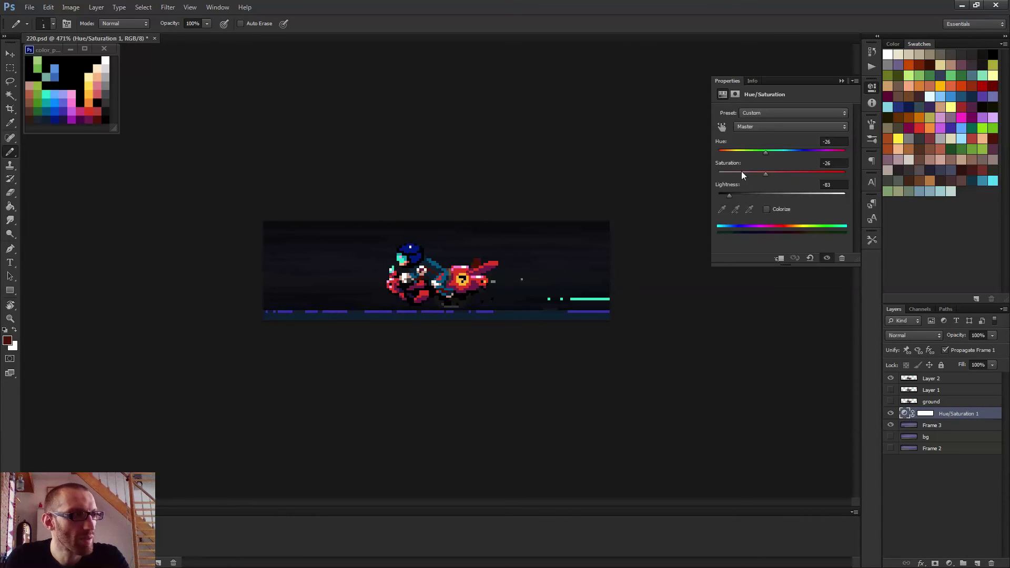
{"action": "mouse_move", "coordinate": [730, 195]}
{"action": "left_mouse_down"}
{"action": "mouse_move", "coordinate": [809, 195]}
{"action": "mouse_move", "coordinate": [731, 194]}
{"action": "left_mouse_up"}
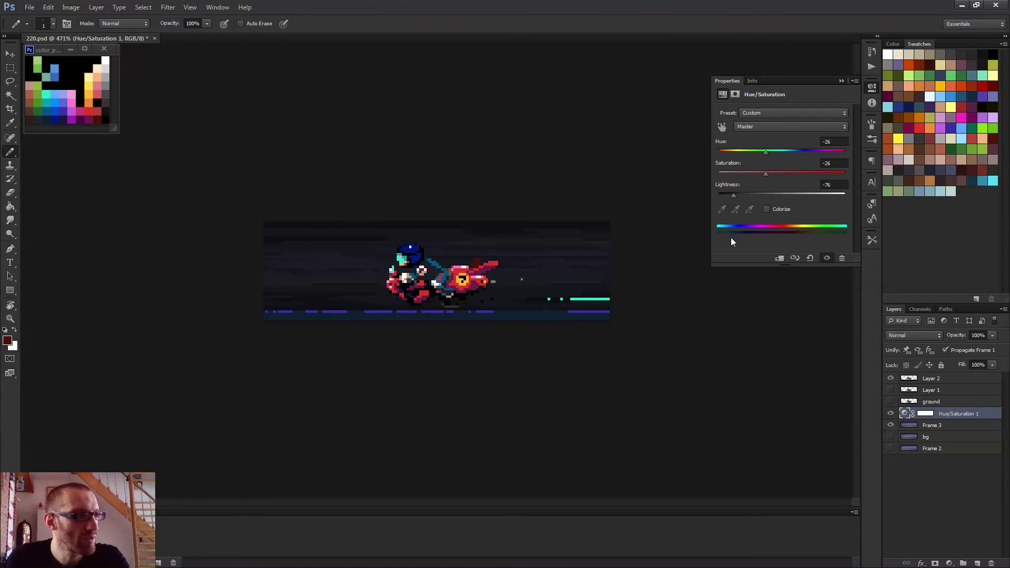
{"action": "left_click_drag", "start_coordinate": [733, 196], "coordinate": [737, 197]}
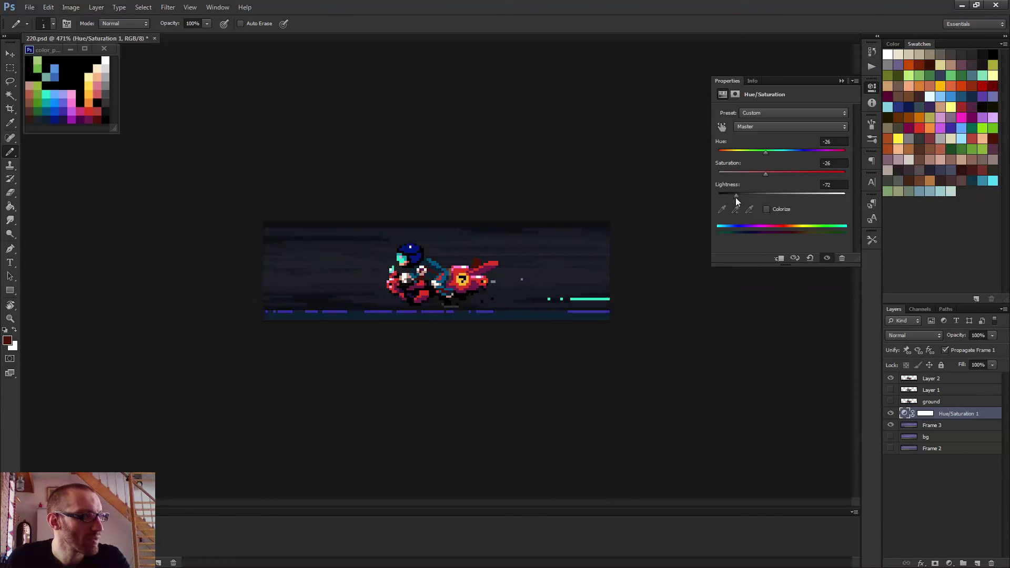
{"action": "mouse_move", "coordinate": [734, 197]}
{"action": "left_mouse_down"}
{"action": "mouse_move", "coordinate": [746, 196]}
{"action": "mouse_move", "coordinate": [738, 197]}
{"action": "left_mouse_up"}
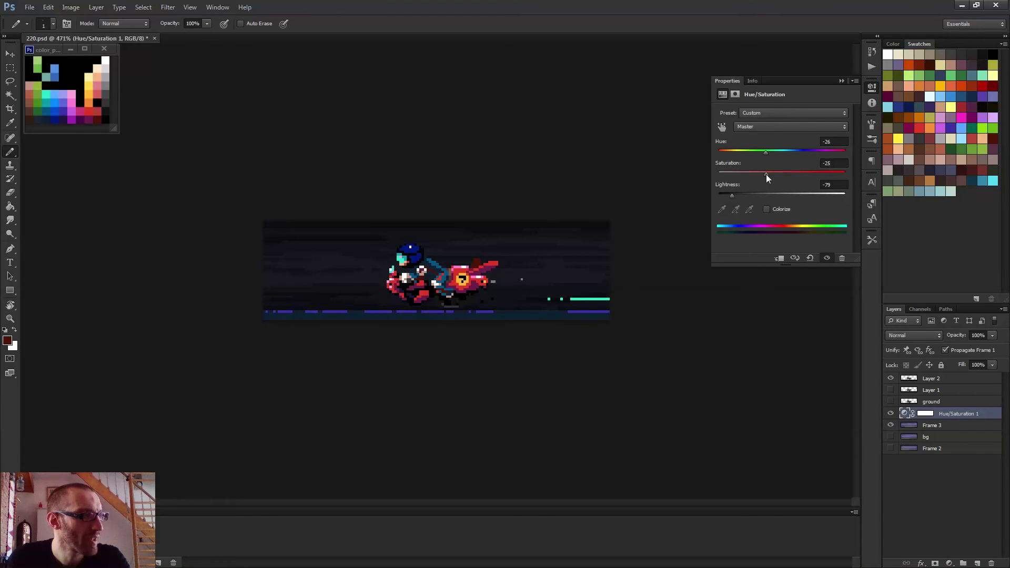
{"action": "mouse_move", "coordinate": [765, 175]}
{"action": "left_mouse_down"}
{"action": "mouse_move", "coordinate": [844, 175]}
{"action": "mouse_move", "coordinate": [718, 172]}
{"action": "mouse_move", "coordinate": [775, 177]}
{"action": "left_mouse_up"}
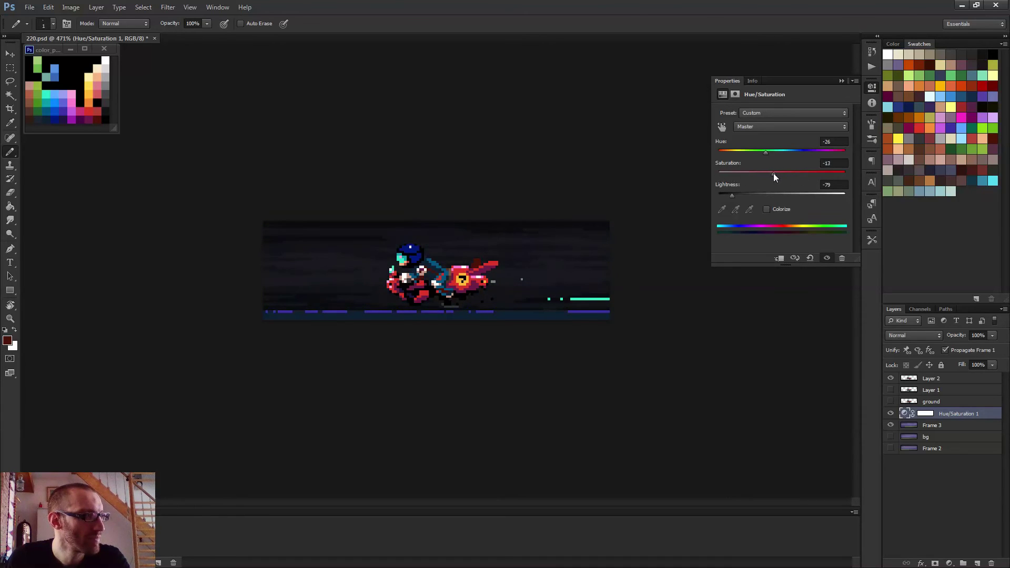
- Review the animation loop with the adjusted background at small and enlarged sizes
{"action": "left_click", "coordinate": [842, 81]}
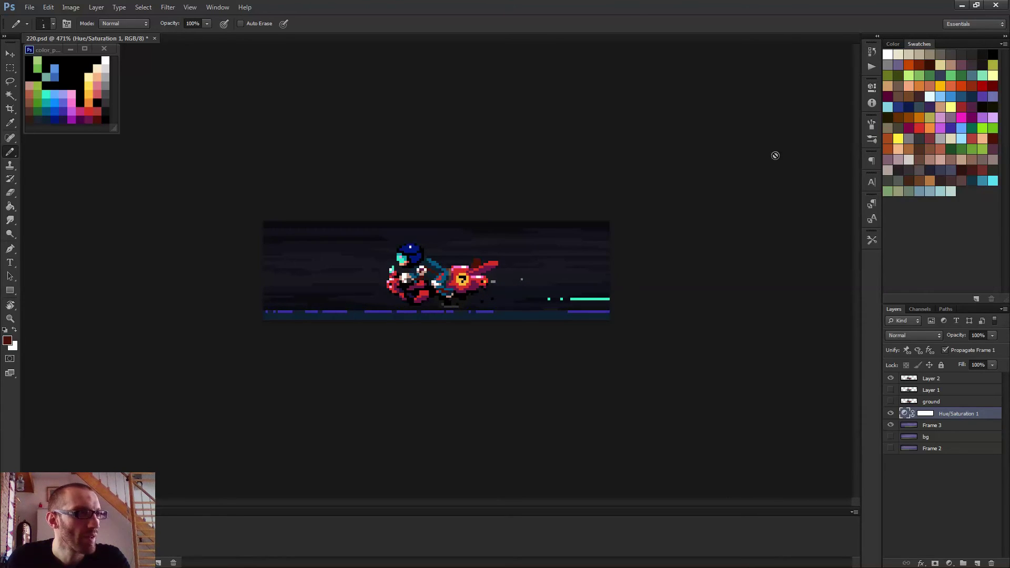
{"action": "scroll", "coordinate": [584, 322], "scroll_direction": "down", "scroll_amount": 4}
{"action": "key", "text": "space"}
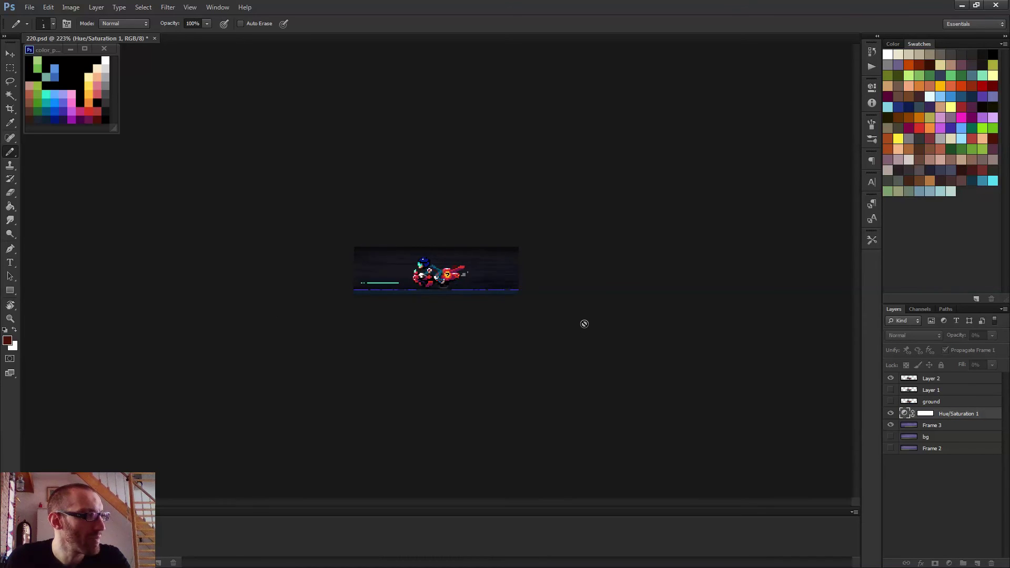
{"action": "key", "text": "space"}
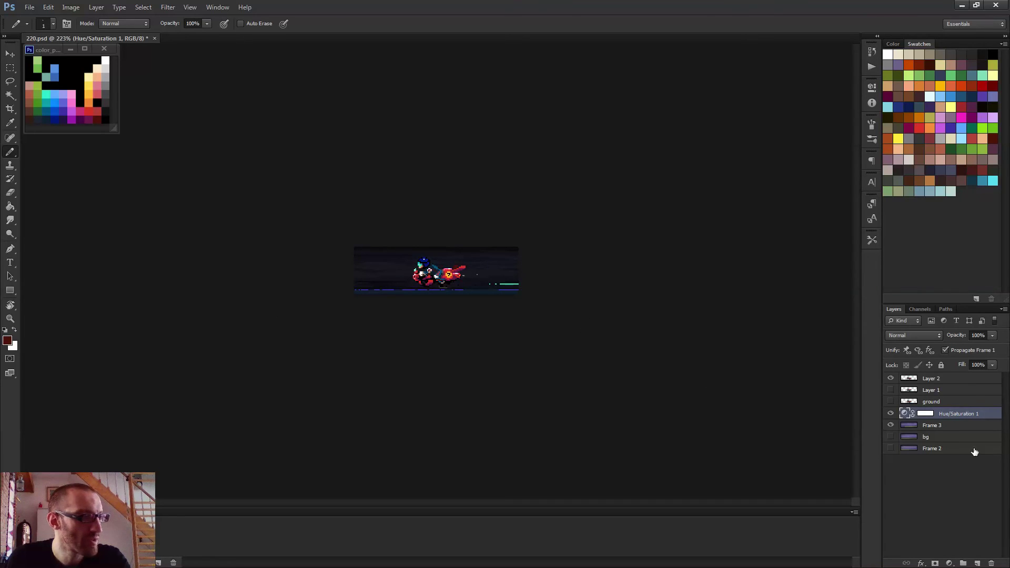
{"action": "left_click", "coordinate": [932, 425]}
{"action": "scroll", "coordinate": [274, 277], "scroll_direction": "up", "scroll_amount": 5}
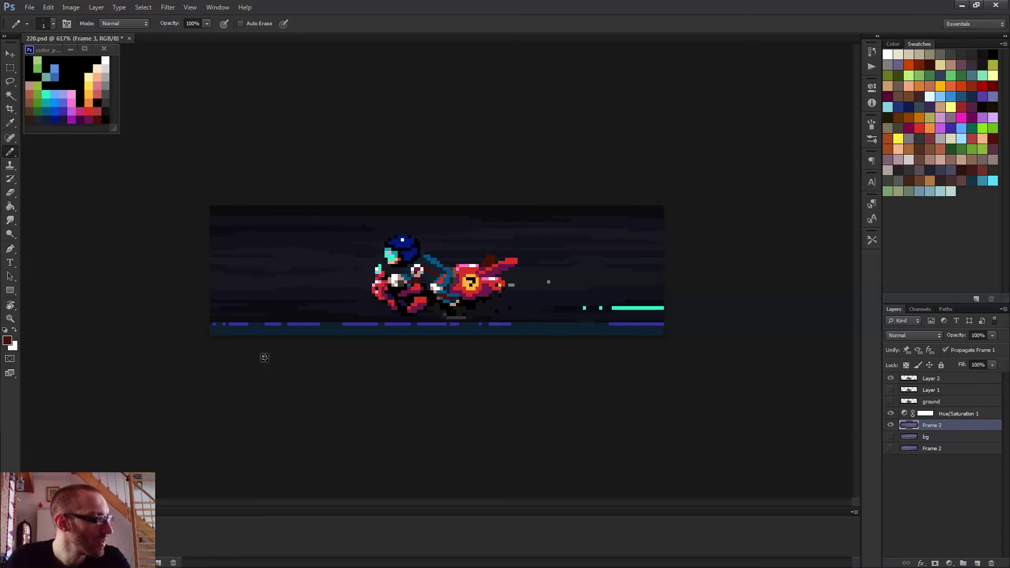
{"action": "key", "text": "space"}
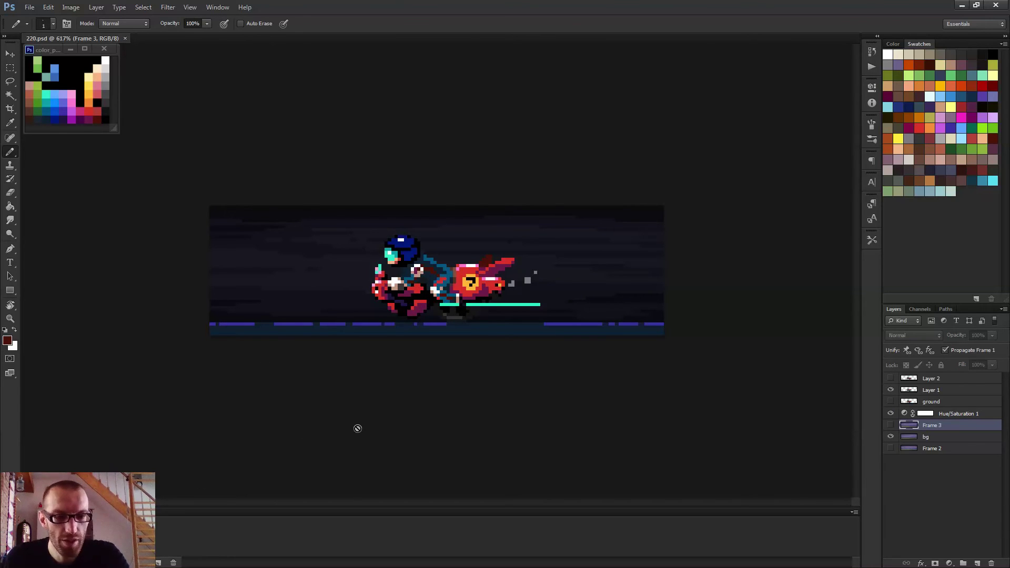
{"action": "scroll", "coordinate": [320, 383], "scroll_direction": "up", "scroll_amount": 3}
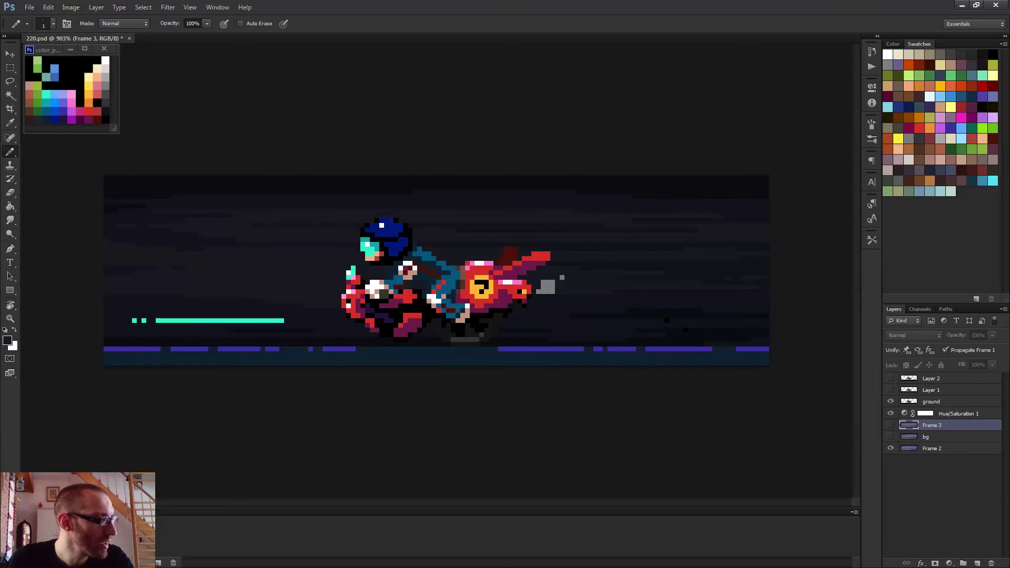
- Try to paint over the background streaks in front of the rider on the Frame 2 layer with the sampled dark color
{"action": "left_click", "coordinate": [931, 450]}
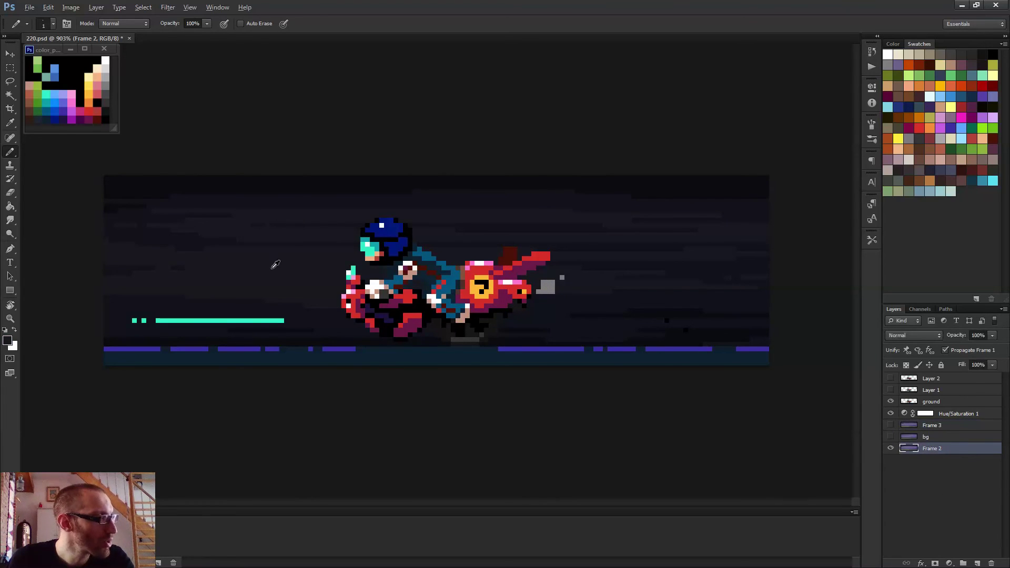
{"action": "mouse_move", "coordinate": [275, 265]}
{"action": "left_mouse_down"}
{"action": "mouse_move", "coordinate": [308, 267]}
{"action": "mouse_move", "coordinate": [263, 266]}
{"action": "mouse_move", "coordinate": [276, 268]}
{"action": "mouse_move", "coordinate": [280, 239]}
{"action": "mouse_move", "coordinate": [193, 239]}
{"action": "left_mouse_up"}
{"action": "left_click_drag", "start_coordinate": [290, 249], "coordinate": [225, 240]}
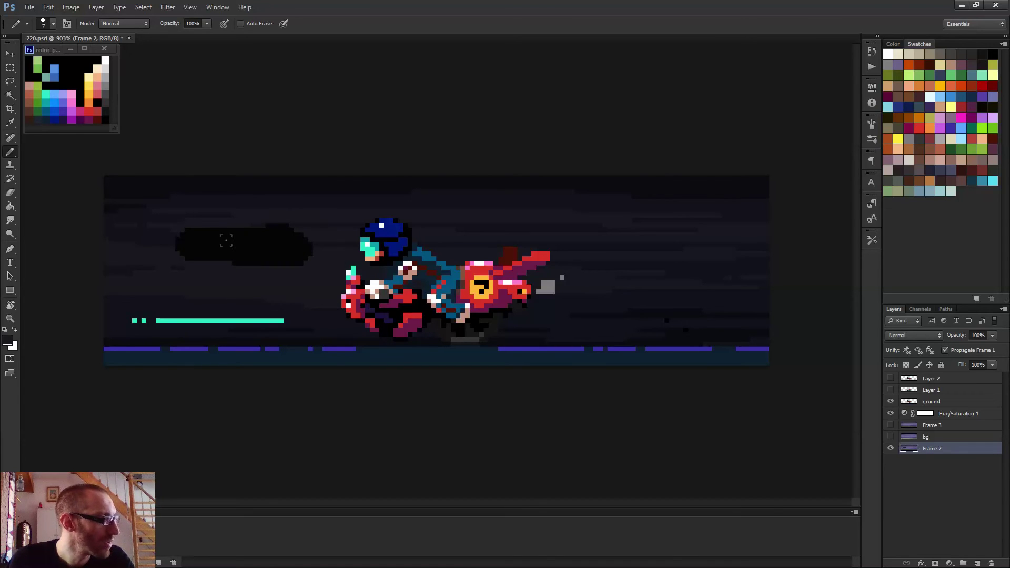
{"action": "key", "text": "ctrl+alt+z"}
{"action": "key", "text": "ctrl+alt+z"}
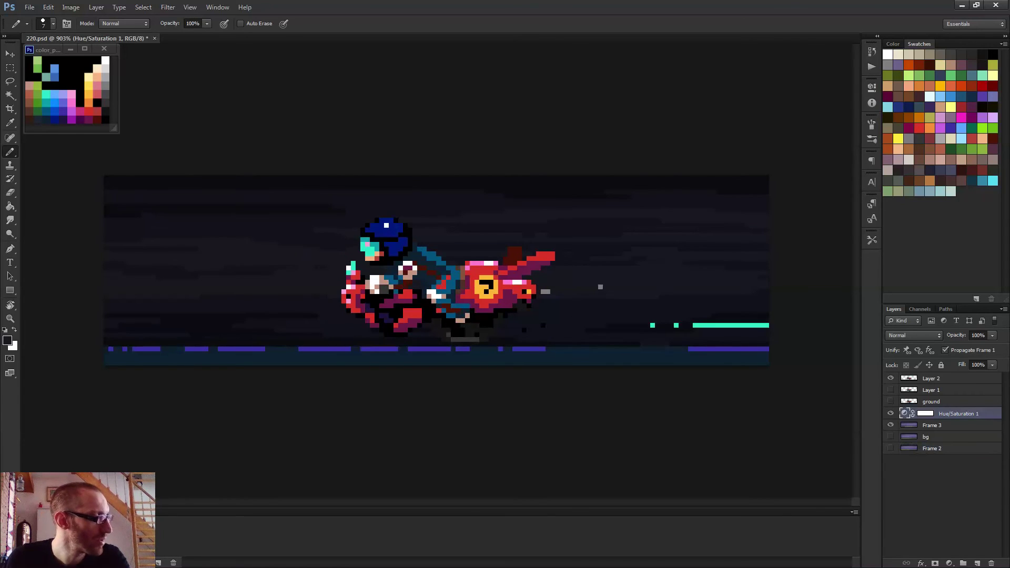
- Hide Hue/Saturation 1 and paint out the darker streaks in Frame 2's light purple band with a large pencil in the sampled light purple
{"action": "left_click", "coordinate": [891, 413]}
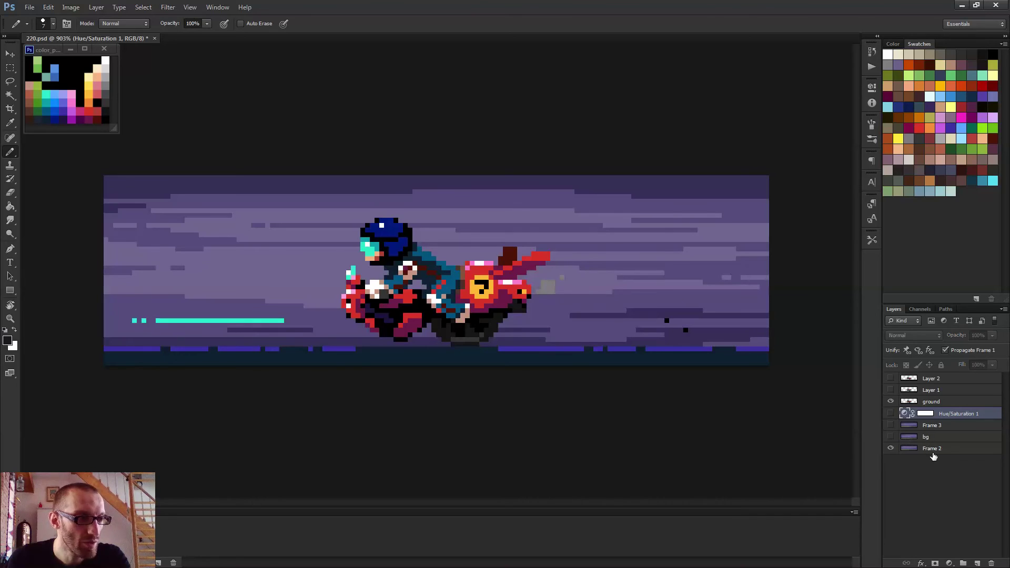
{"action": "left_click", "coordinate": [933, 452]}
{"action": "left_click", "coordinate": [254, 255], "text": "alt"}
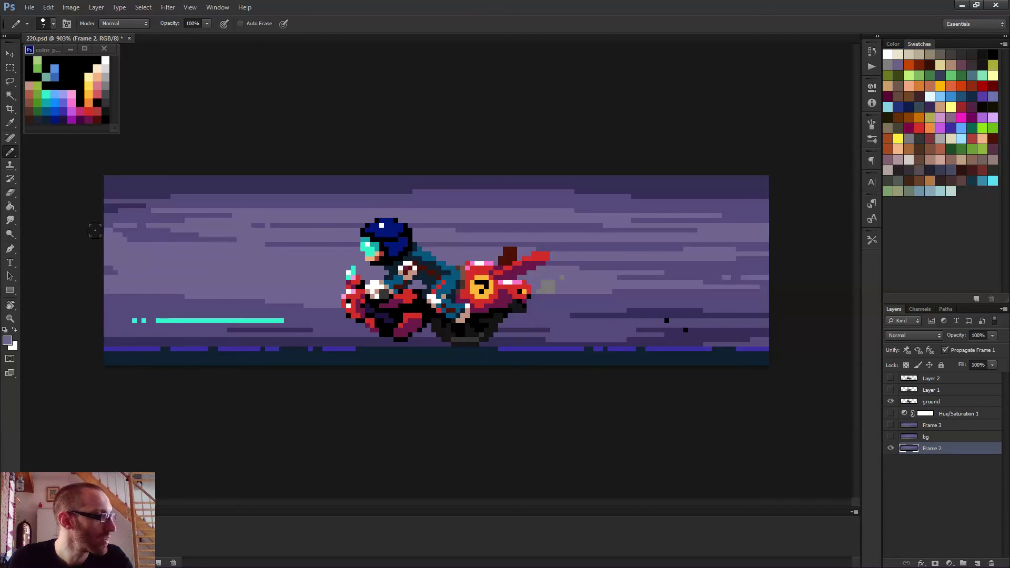
{"action": "left_click_drag", "start_coordinate": [94, 230], "coordinate": [444, 222]}
{"action": "mouse_move", "coordinate": [313, 223]}
{"action": "left_mouse_down"}
{"action": "mouse_move", "coordinate": [505, 223]}
{"action": "mouse_move", "coordinate": [489, 256]}
{"action": "left_mouse_up"}
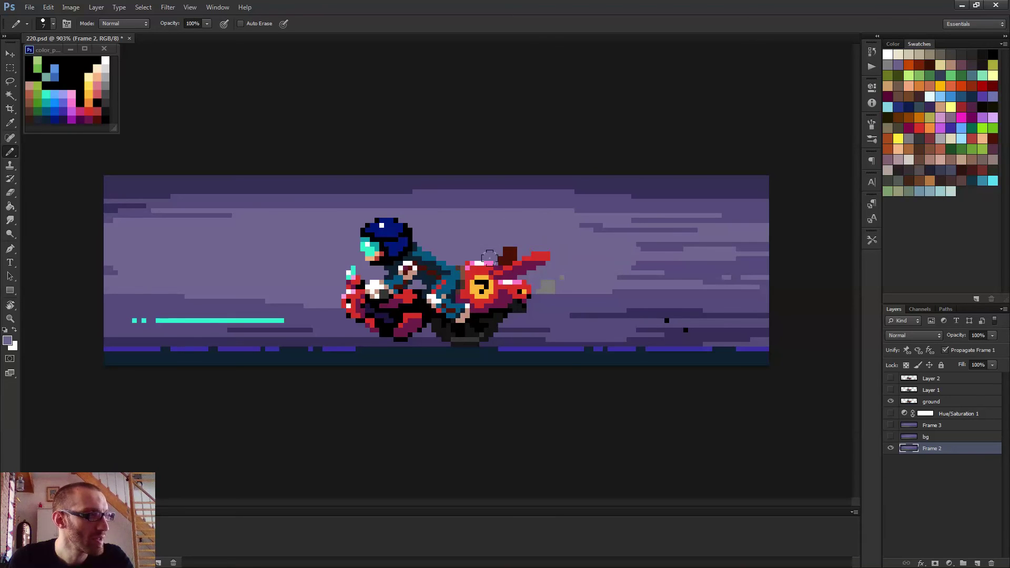
{"action": "mouse_move", "coordinate": [620, 263]}
{"action": "left_mouse_down"}
{"action": "mouse_move", "coordinate": [763, 263]}
{"action": "mouse_move", "coordinate": [638, 246]}
{"action": "left_mouse_up"}
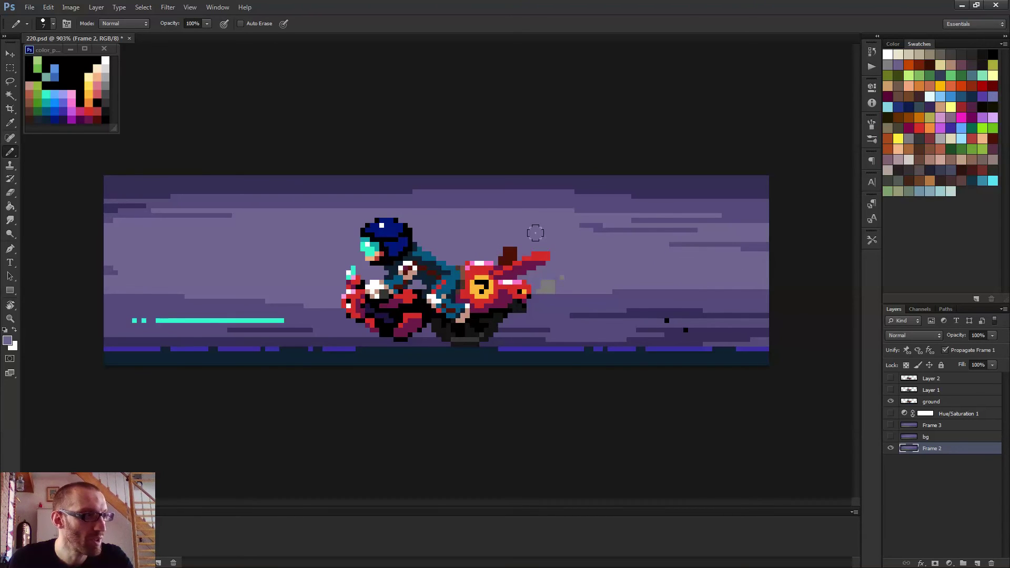
{"action": "left_click_drag", "start_coordinate": [536, 233], "coordinate": [647, 228]}
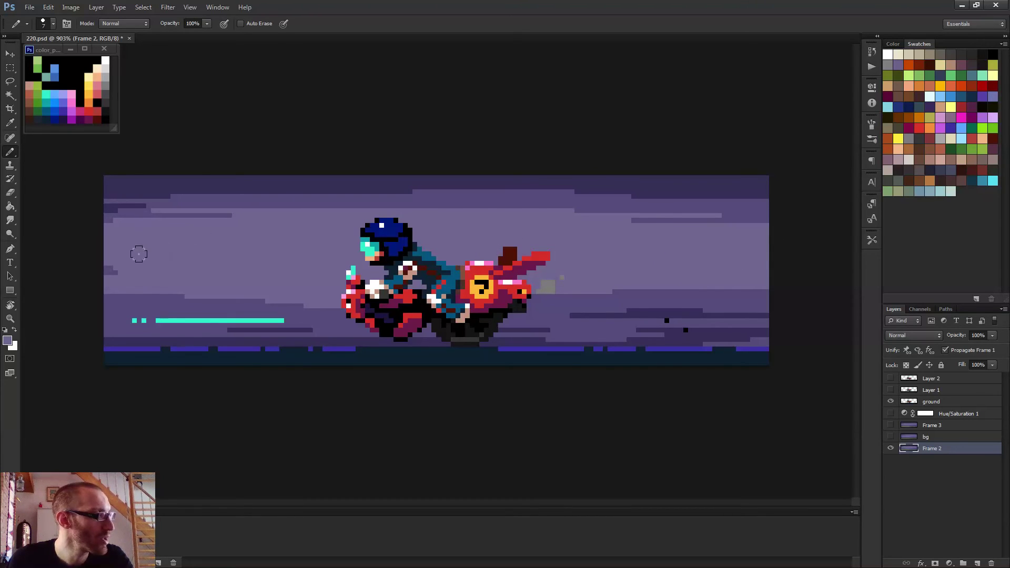
- Extend the thin streak at Frame 2's left edge with a 1-pixel pencil in the sampled darker purple, and show Hue/Saturation 1 again
{"action": "left_click", "coordinate": [107, 264], "text": "alt"}
{"action": "left_click_drag", "start_coordinate": [111, 273], "coordinate": [144, 275]}
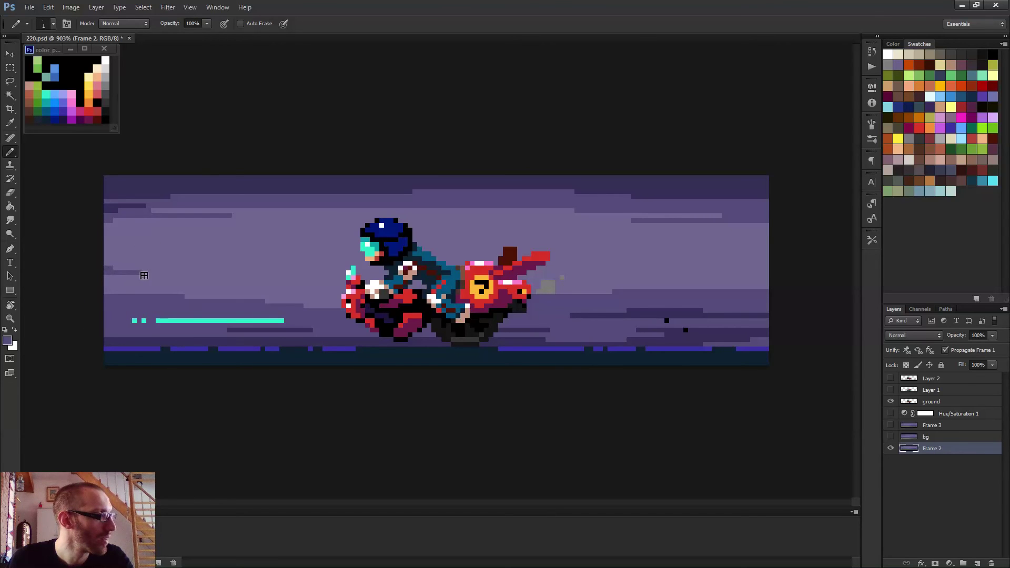
{"action": "scroll", "coordinate": [216, 331], "scroll_direction": "down", "scroll_amount": 2}
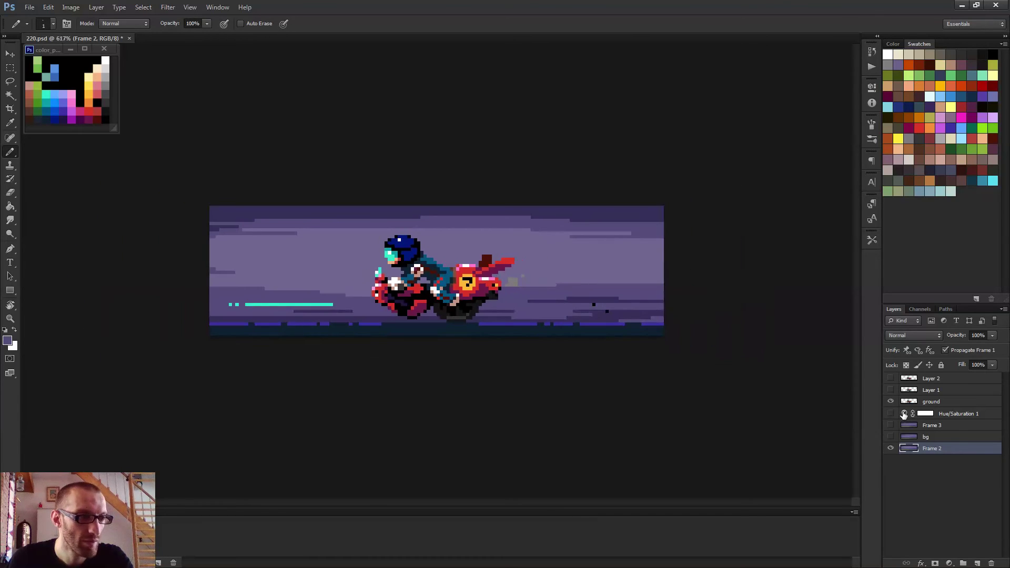
{"action": "left_click", "coordinate": [893, 415]}
{"action": "scroll", "coordinate": [629, 291], "scroll_direction": "down", "scroll_amount": 4}
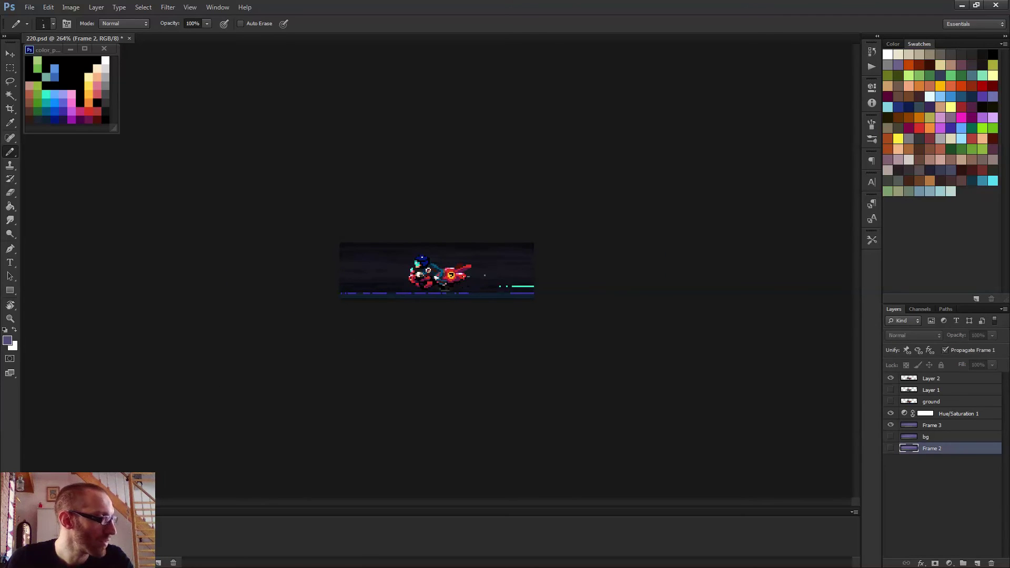
- With Hue/Saturation 1 hidden, paint out the streaks in the bg layer's light purple band with a large light purple pencil, and return it to 1 pixel
{"action": "left_click", "coordinate": [925, 435]}
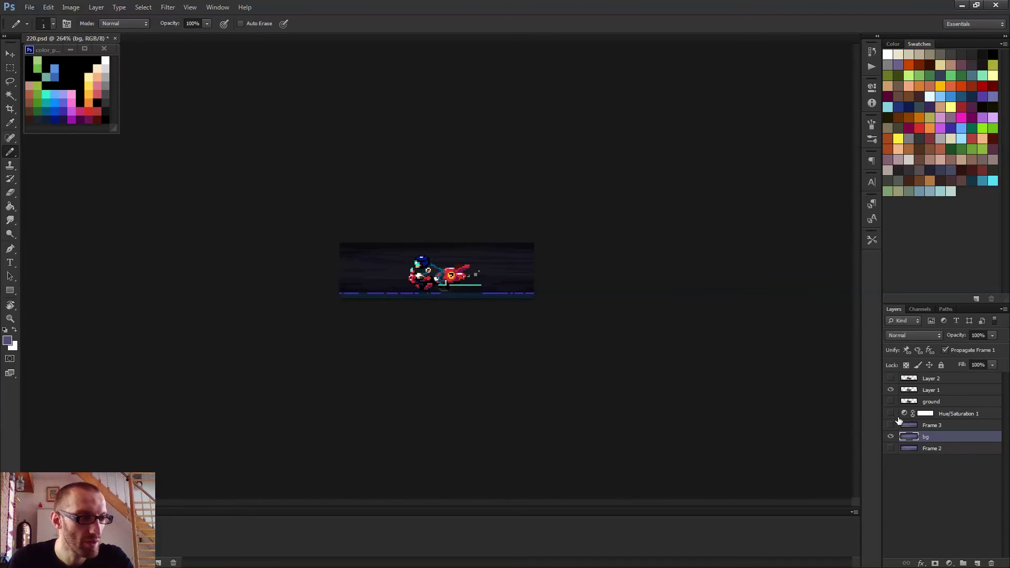
{"action": "scroll", "coordinate": [345, 296], "scroll_direction": "up", "scroll_amount": 5}
{"action": "mouse_move", "coordinate": [334, 278]}
{"action": "left_mouse_down"}
{"action": "mouse_move", "coordinate": [312, 278]}
{"action": "mouse_move", "coordinate": [349, 279]}
{"action": "left_mouse_up"}
{"action": "left_click_drag", "start_coordinate": [222, 236], "coordinate": [689, 243]}
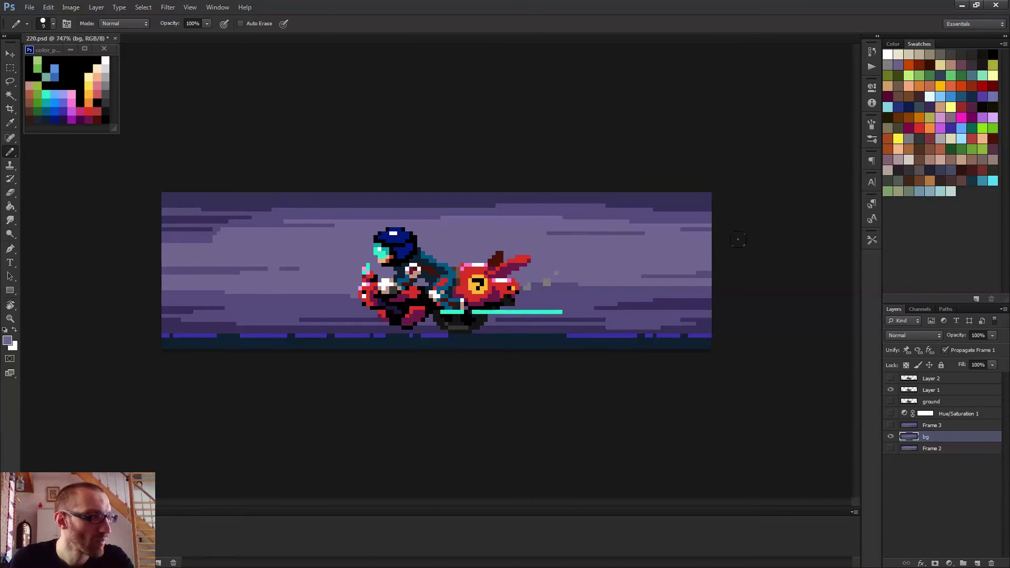
{"action": "key", "text": "bracketleft"}
{"action": "key", "text": "bracketleft"}
{"action": "key", "text": "bracketleft"}
{"action": "key", "text": "bracketleft"}
{"action": "key", "text": "bracketleft"}
{"action": "key", "text": "bracketleft"}
{"action": "key", "text": "bracketleft"}
{"action": "key", "text": "bracketleft"}
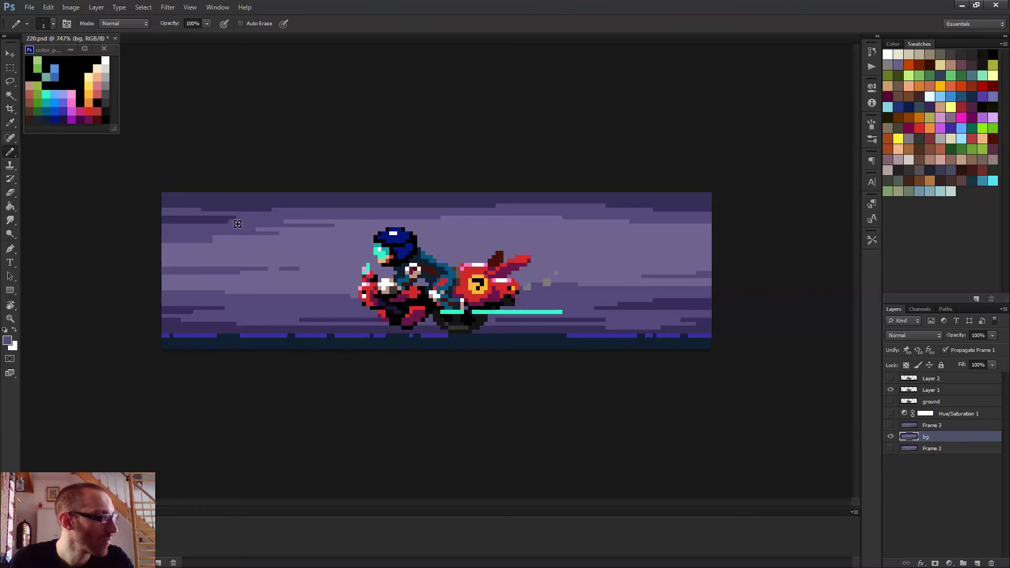
- Play the animation loop and compare the cleaned backgrounds at reduced and enlarged sizes
{"action": "scroll", "coordinate": [369, 284], "scroll_direction": "down", "scroll_amount": 5}
{"action": "key", "text": "space"}
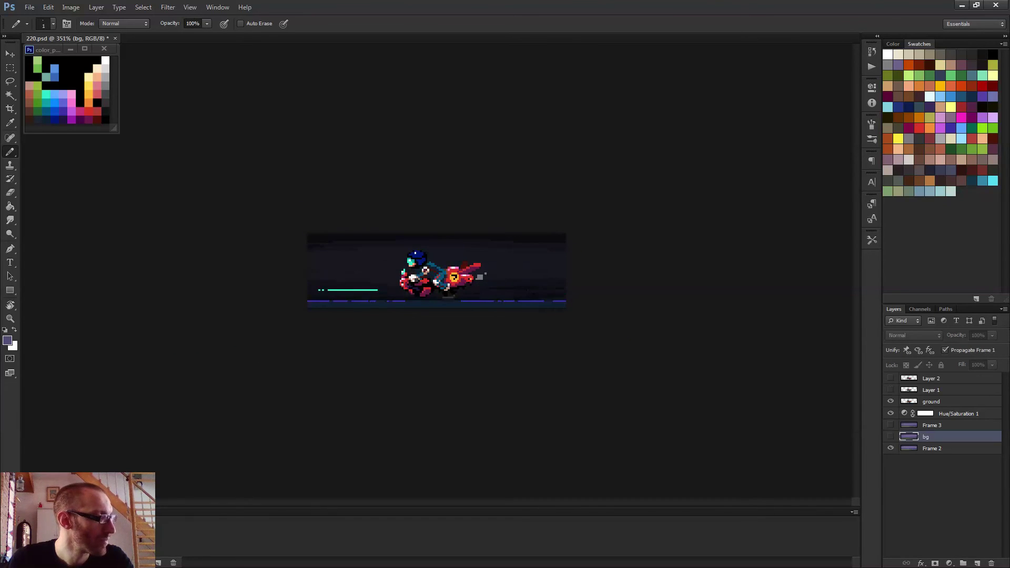
{"action": "key", "text": "space"}
{"action": "key", "text": "space"}
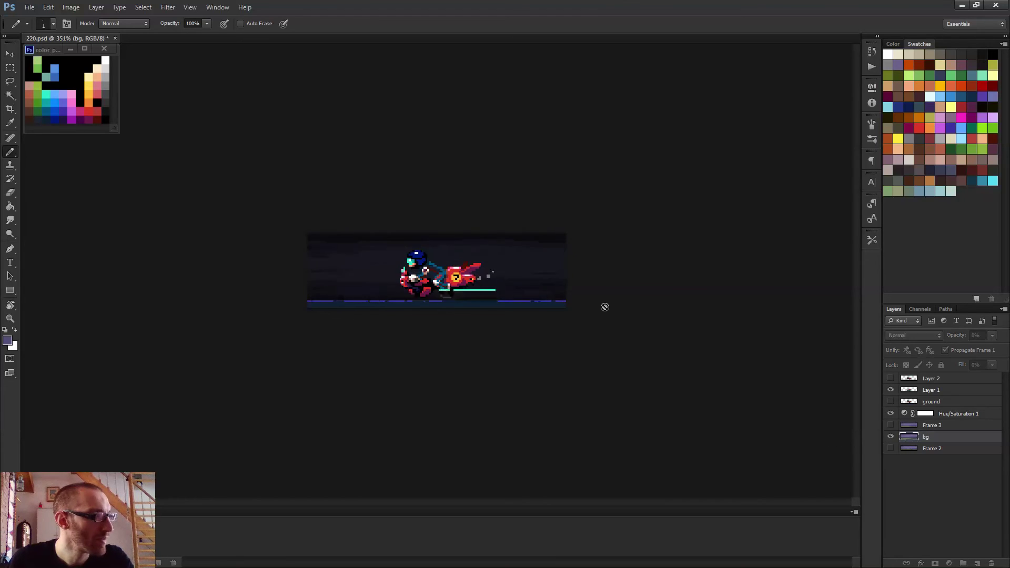
{"action": "scroll", "coordinate": [611, 318], "scroll_direction": "down", "scroll_amount": 2}
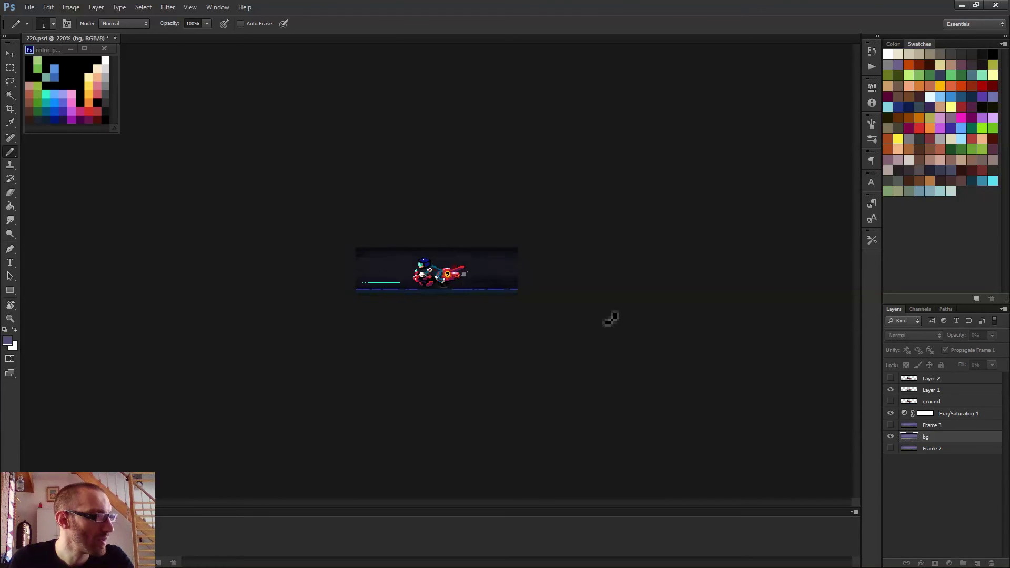
{"action": "scroll", "coordinate": [600, 327], "scroll_direction": "up", "scroll_amount": 2}
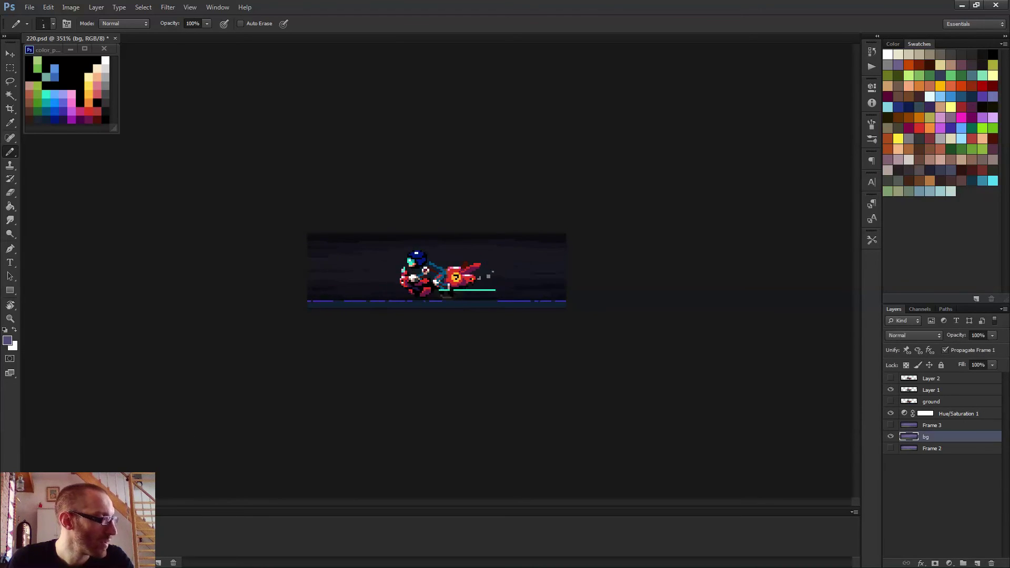
- Paint out the darker streaks in the Frame 3 layer's light purple band with a 4-pixel pencil in the sampled light purple
{"action": "left_click", "coordinate": [931, 426]}
{"action": "scroll", "coordinate": [324, 288], "scroll_direction": "up", "scroll_amount": 4}
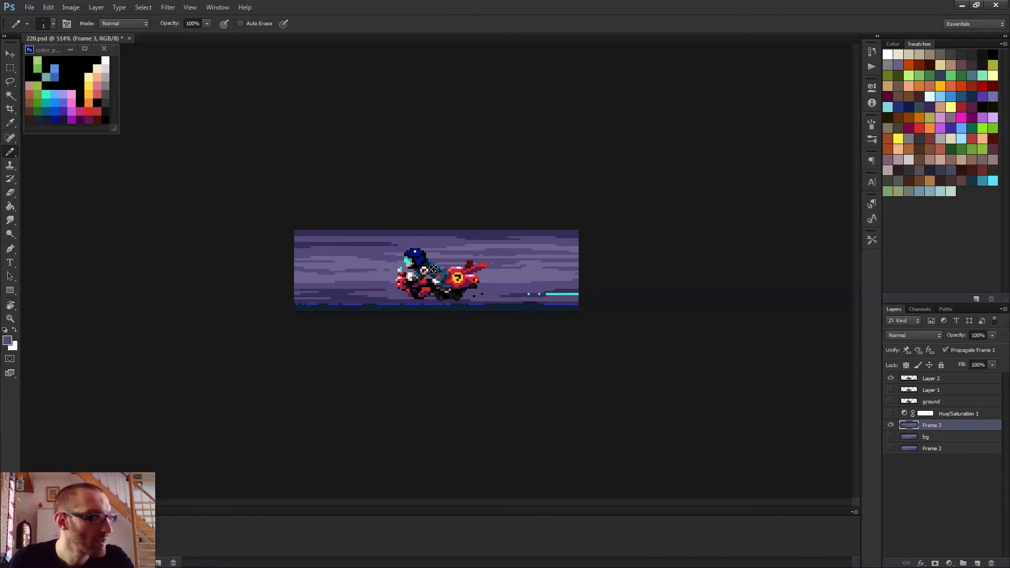
{"action": "right_click", "coordinate": [323, 288]}
{"action": "key", "text": "Escape"}
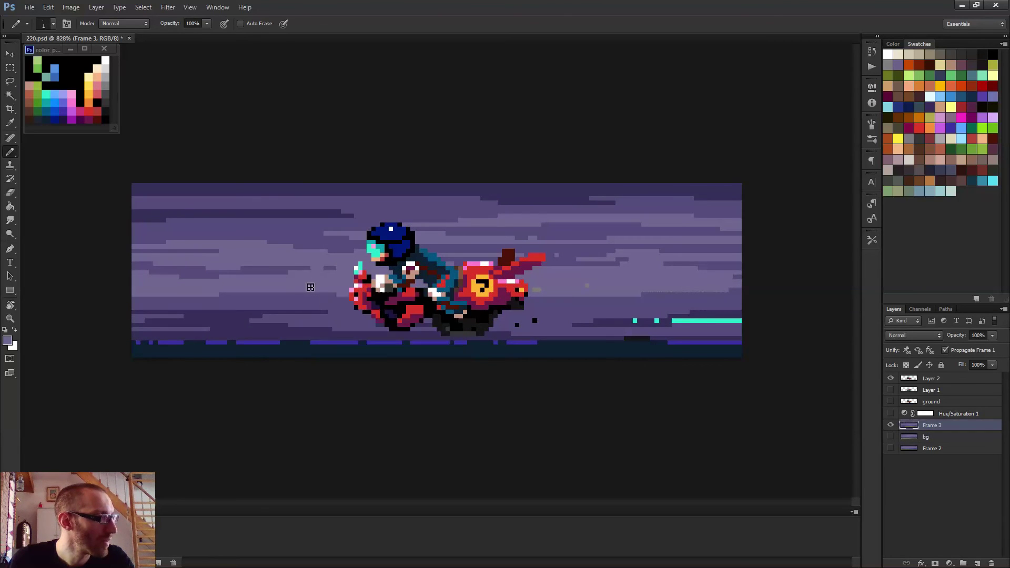
{"action": "right_click", "coordinate": [319, 285], "text": "alt"}
{"action": "left_click_drag", "start_coordinate": [318, 284], "coordinate": [336, 279]}
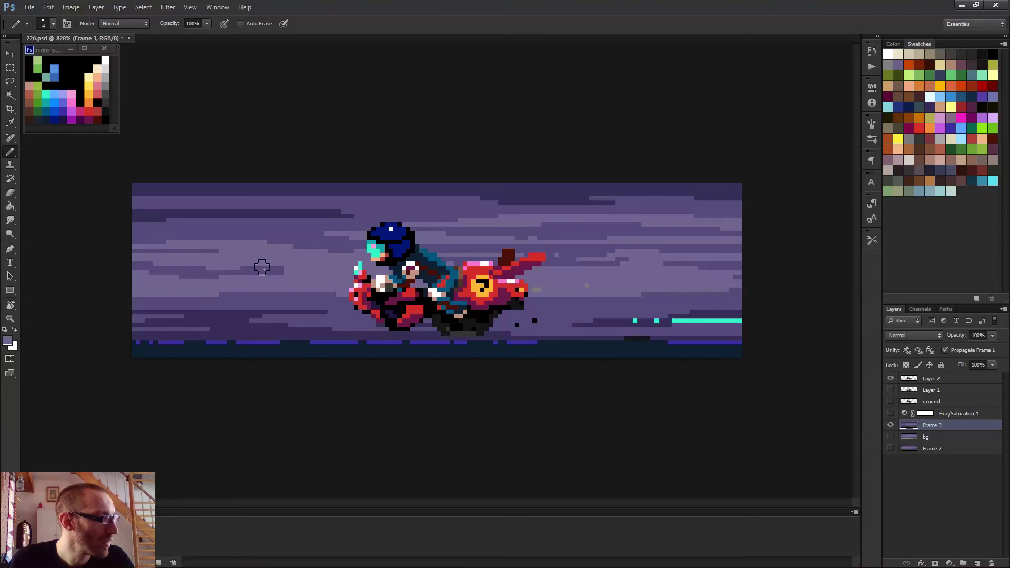
{"action": "mouse_move", "coordinate": [248, 238]}
{"action": "left_mouse_down"}
{"action": "mouse_move", "coordinate": [474, 248]}
{"action": "mouse_move", "coordinate": [586, 270]}
{"action": "mouse_move", "coordinate": [779, 268]}
{"action": "mouse_move", "coordinate": [750, 250]}
{"action": "mouse_move", "coordinate": [423, 237]}
{"action": "mouse_move", "coordinate": [803, 234]}
{"action": "left_mouse_up"}
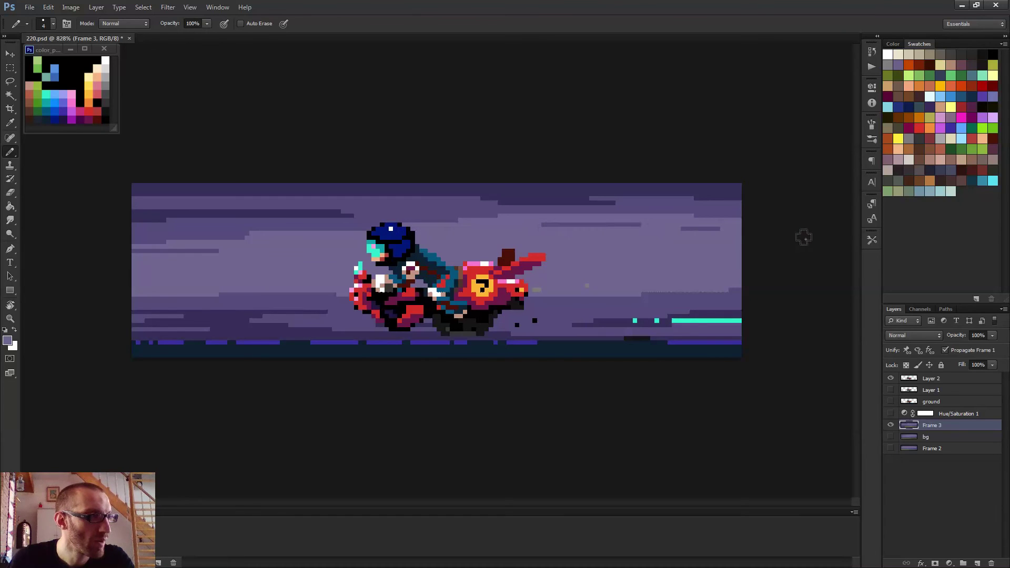
- Rework the thin streaks near Frame 3's left edge with a 1-pixel pencil in the sampled dark and light purples, and show Hue/Saturation 1 again
{"action": "left_click_drag", "start_coordinate": [271, 213], "coordinate": [58, 213]}
{"action": "key", "text": "bracketleft"}
{"action": "key", "text": "bracketleft"}
{"action": "key", "text": "bracketleft"}
{"action": "left_click", "coordinate": [296, 213], "text": "alt"}
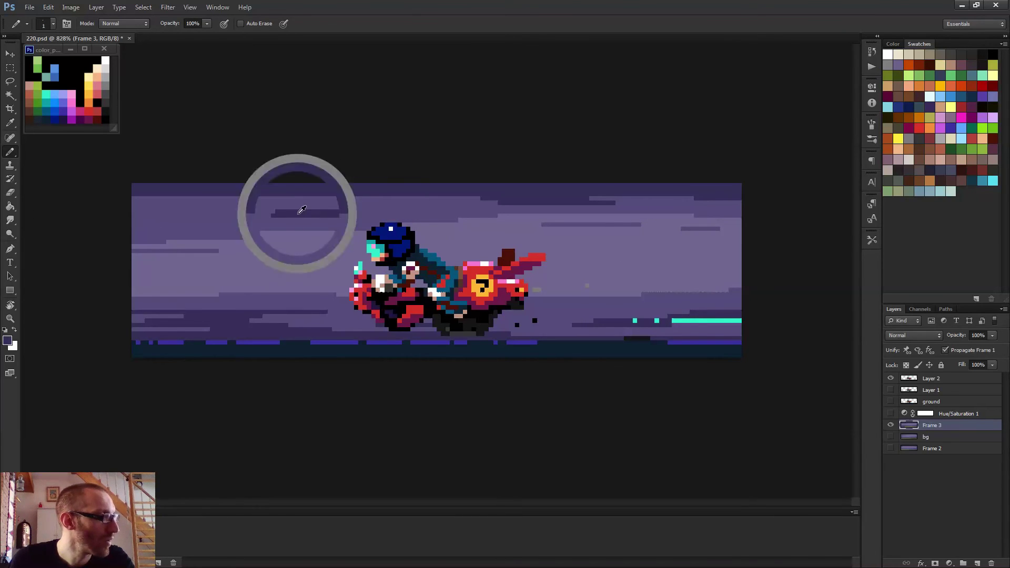
{"action": "mouse_move", "coordinate": [270, 214]}
{"action": "left_mouse_down"}
{"action": "mouse_move", "coordinate": [206, 214]}
{"action": "mouse_move", "coordinate": [179, 234]}
{"action": "mouse_move", "coordinate": [132, 237]}
{"action": "left_mouse_up"}
{"action": "left_click", "coordinate": [274, 239], "text": "alt"}
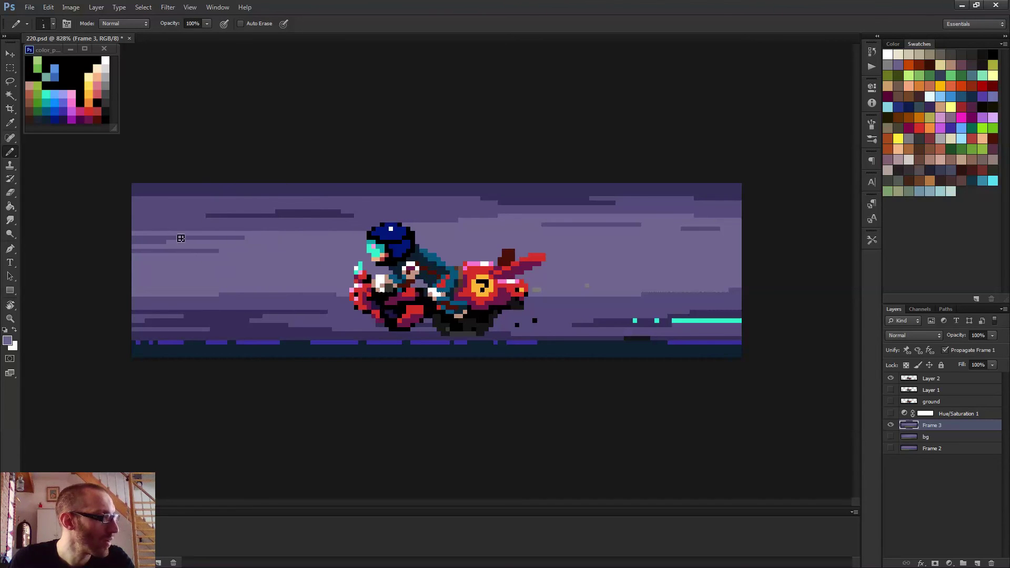
{"action": "left_click_drag", "start_coordinate": [249, 229], "coordinate": [122, 236]}
{"action": "left_click_drag", "start_coordinate": [208, 256], "coordinate": [94, 256]}
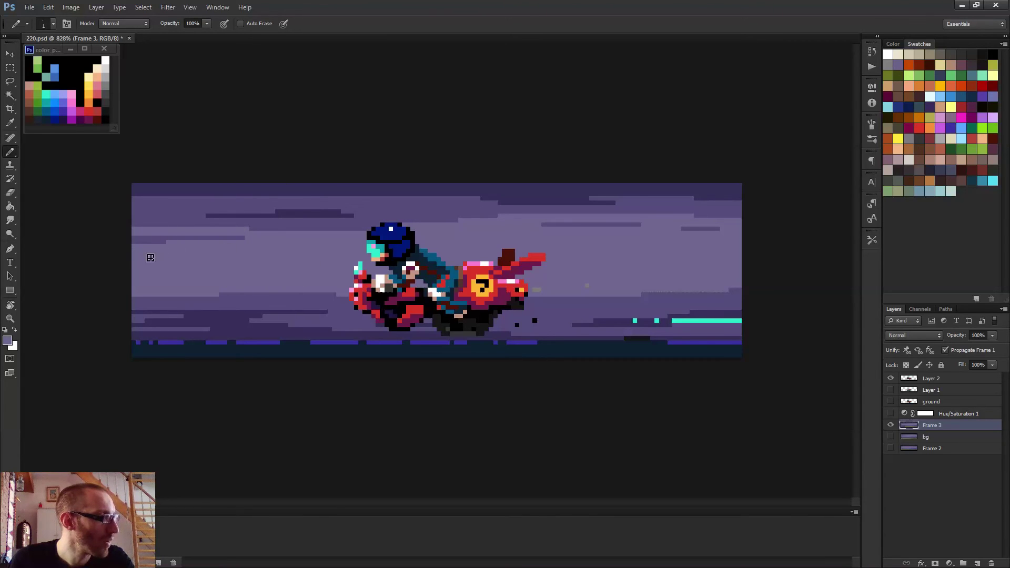
{"action": "scroll", "coordinate": [474, 304], "scroll_direction": "down", "scroll_amount": 3}
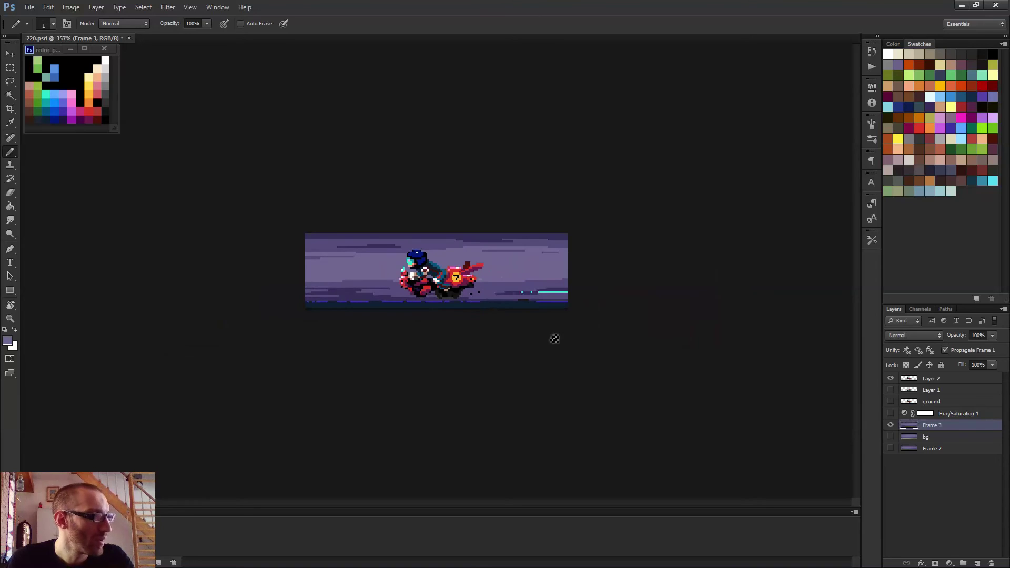
{"action": "left_click", "coordinate": [890, 413]}
- Play the animation loop with the darkened background and check its motion at different sizes
{"action": "key", "text": "space"}
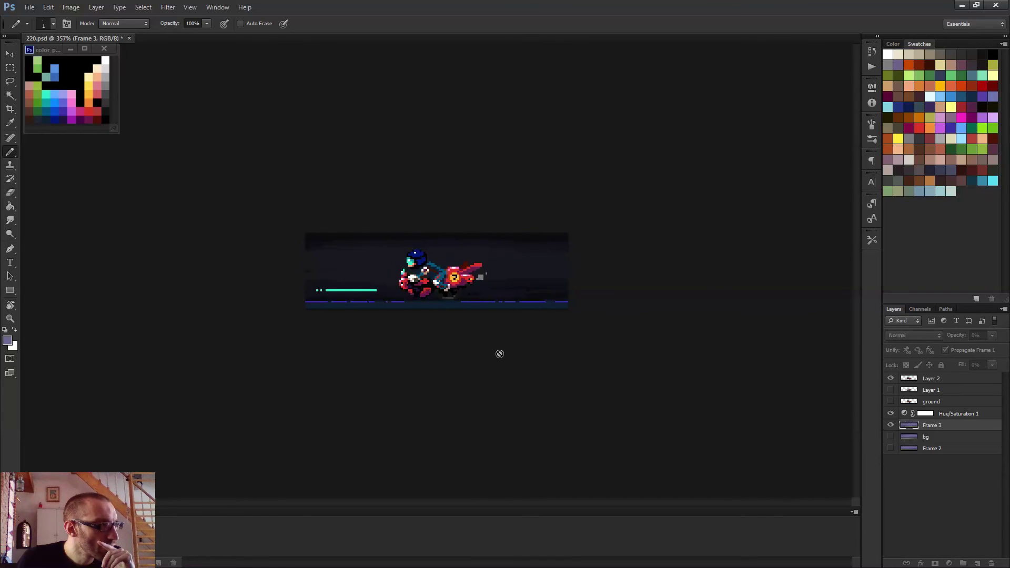
{"action": "scroll", "coordinate": [503, 357], "scroll_direction": "down", "scroll_amount": 2}
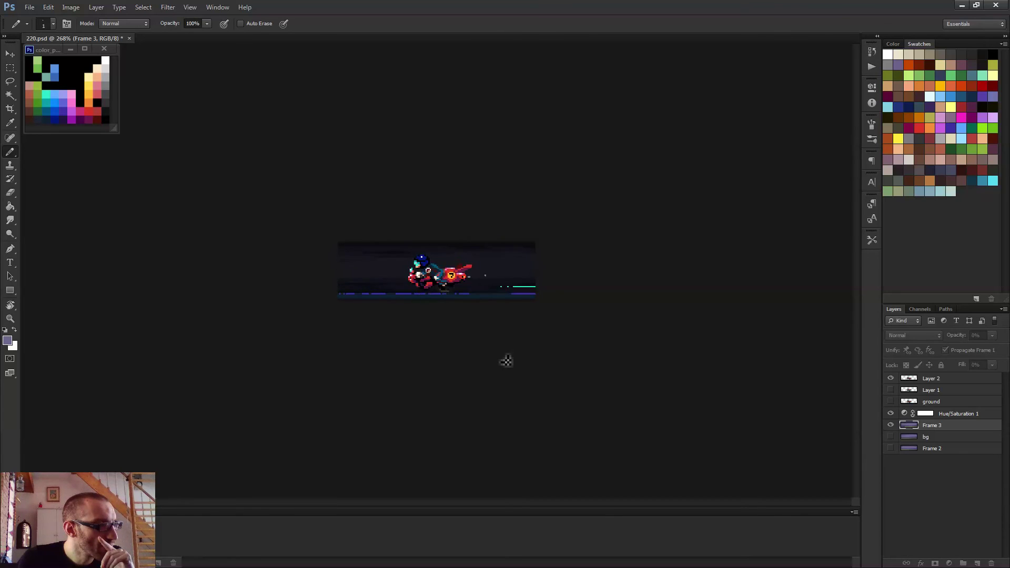
{"action": "scroll", "coordinate": [506, 360], "scroll_direction": "up", "scroll_amount": 2}
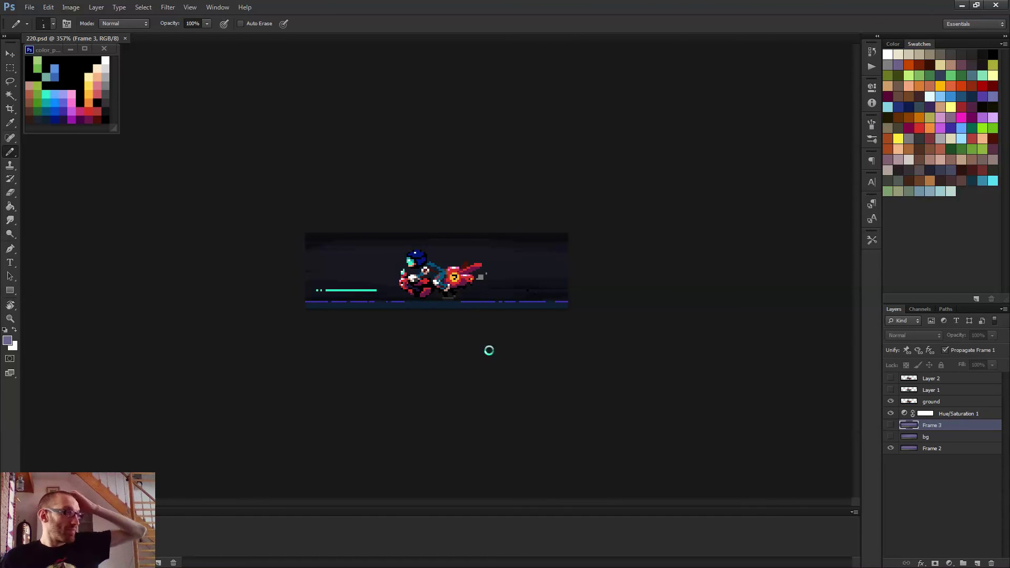
{"action": "left_click", "coordinate": [489, 351]}
{"action": "left_click", "coordinate": [510, 215]}
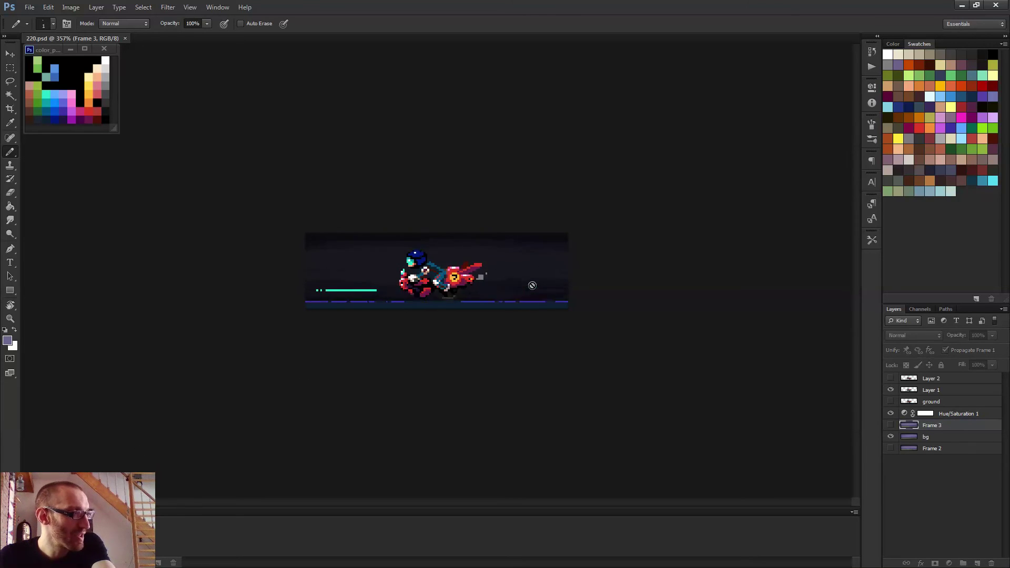
{"action": "scroll", "coordinate": [532, 285], "scroll_direction": "down", "scroll_amount": 1}
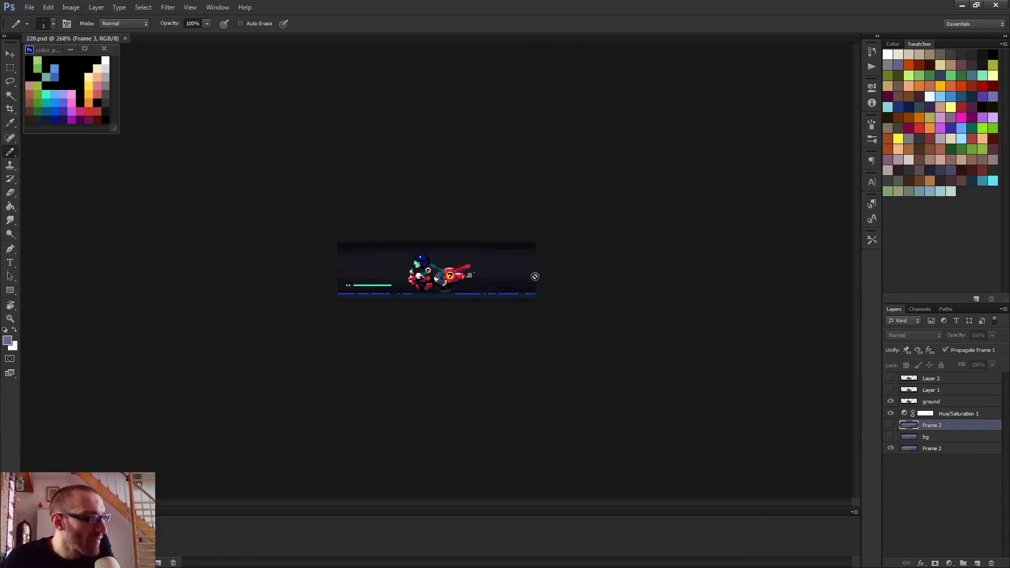
- Select the rider's helmet and face on Layer 2, move them down one pixel, and clear the selection
{"action": "scroll", "coordinate": [534, 277], "scroll_direction": "up", "scroll_amount": 6}
{"action": "scroll", "coordinate": [426, 269], "scroll_direction": "up", "scroll_amount": 2}
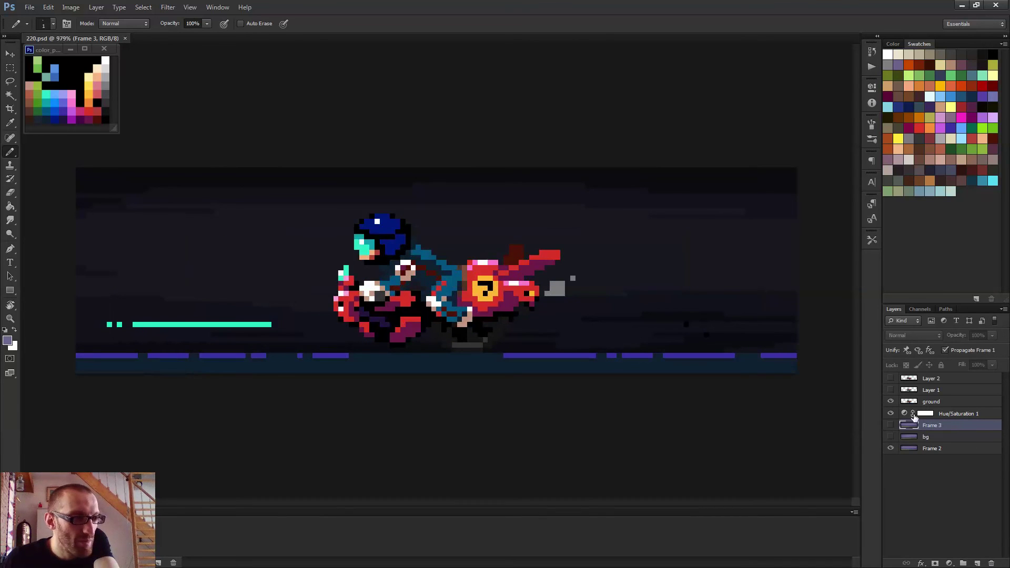
{"action": "left_click", "coordinate": [931, 393]}
{"action": "left_click", "coordinate": [932, 401]}
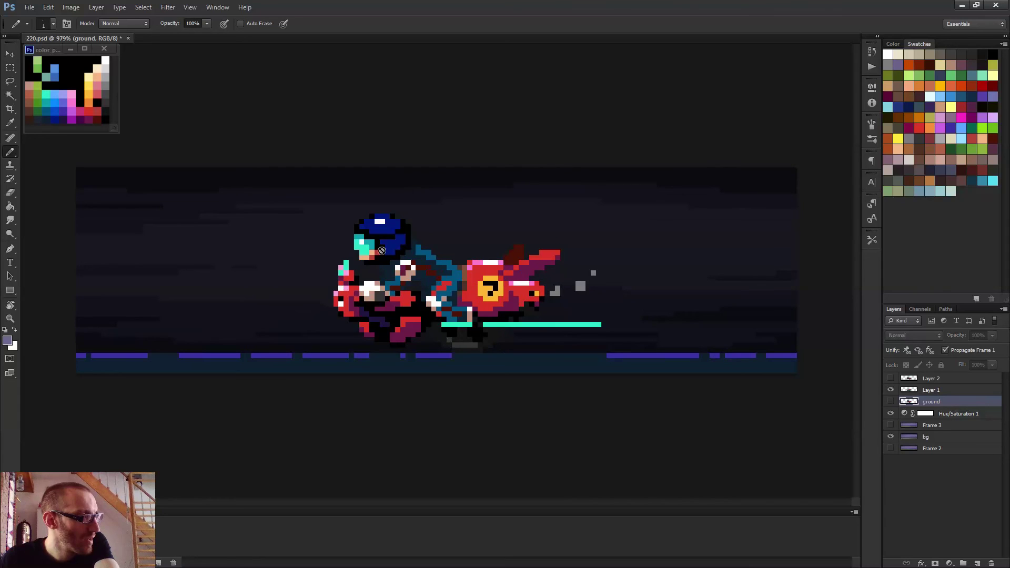
{"action": "left_click", "coordinate": [942, 381]}
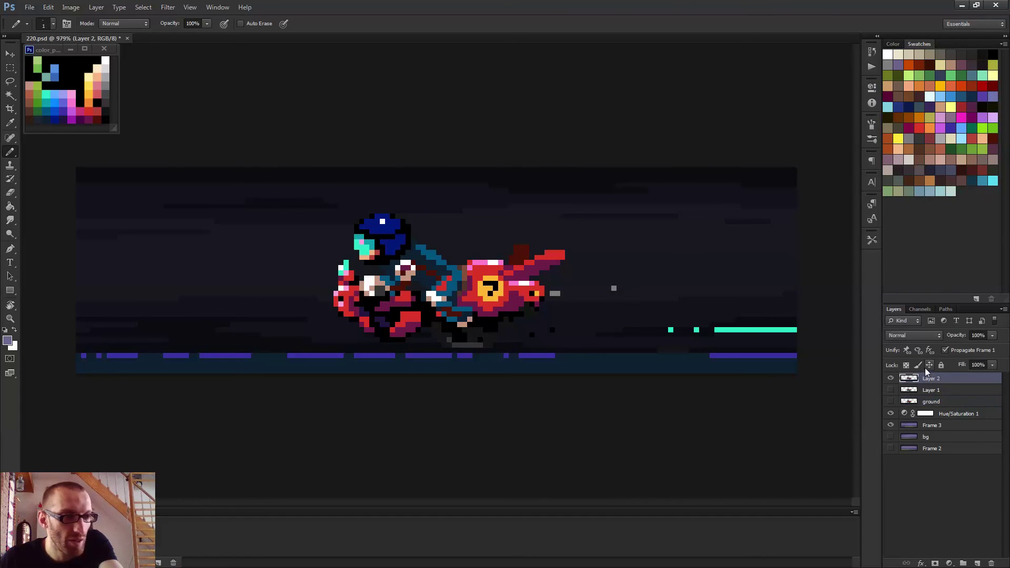
{"action": "key", "text": "m"}
{"action": "scroll", "coordinate": [544, 255], "scroll_direction": "up", "scroll_amount": 2}
{"action": "left_click_drag", "start_coordinate": [192, 163], "coordinate": [310, 244]}
{"action": "left_click_drag", "start_coordinate": [219, 236], "coordinate": [292, 263]}
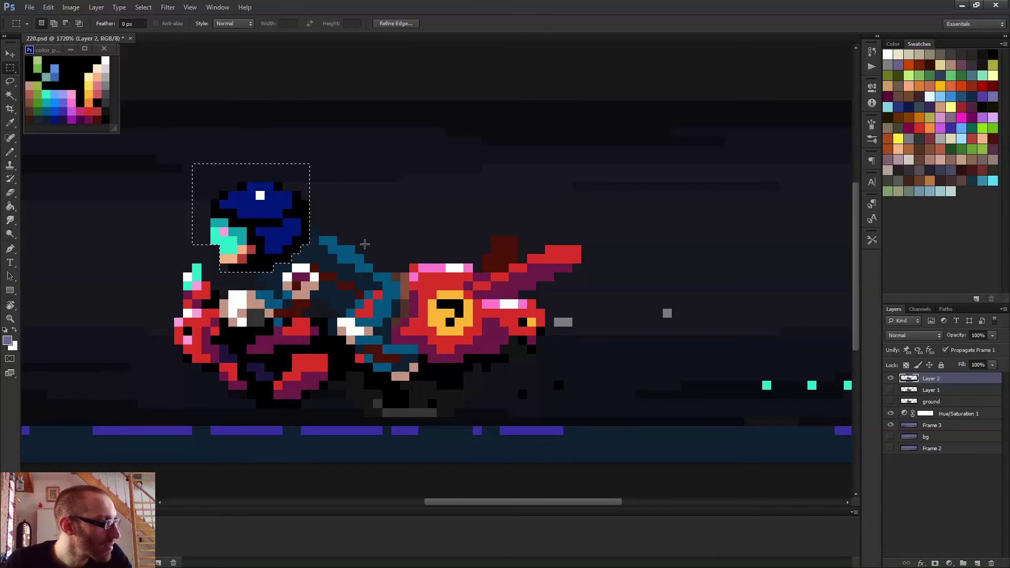
{"action": "scroll", "coordinate": [508, 226], "scroll_direction": "down", "scroll_amount": 2}
{"action": "key", "text": "v"}
{"action": "key", "text": "ctrl+d"}
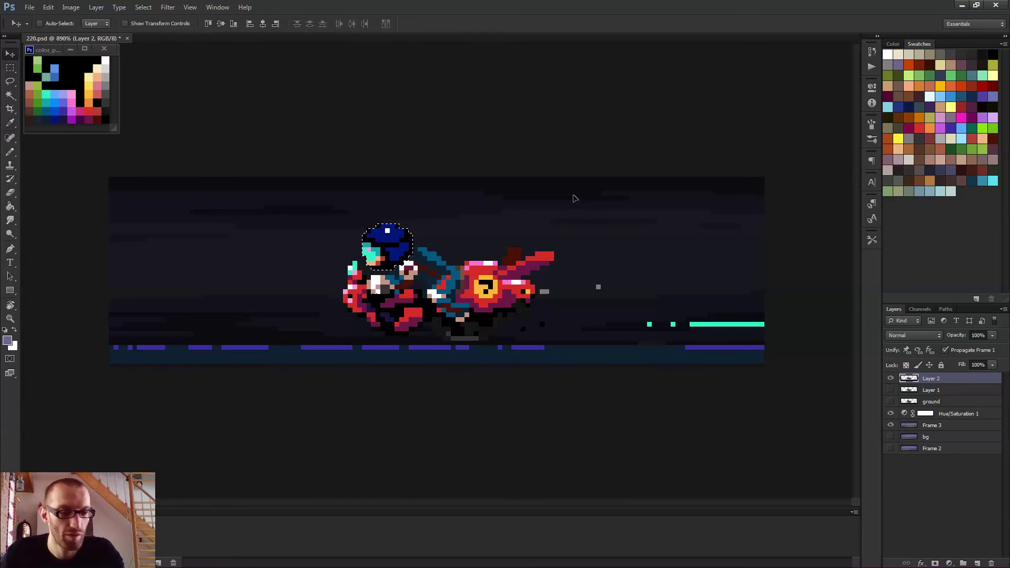
- Play the animation loop and check the helmet's movement between frames at a small size
{"action": "scroll", "coordinate": [573, 199], "scroll_direction": "down", "scroll_amount": 2}
{"action": "key", "text": "space"}
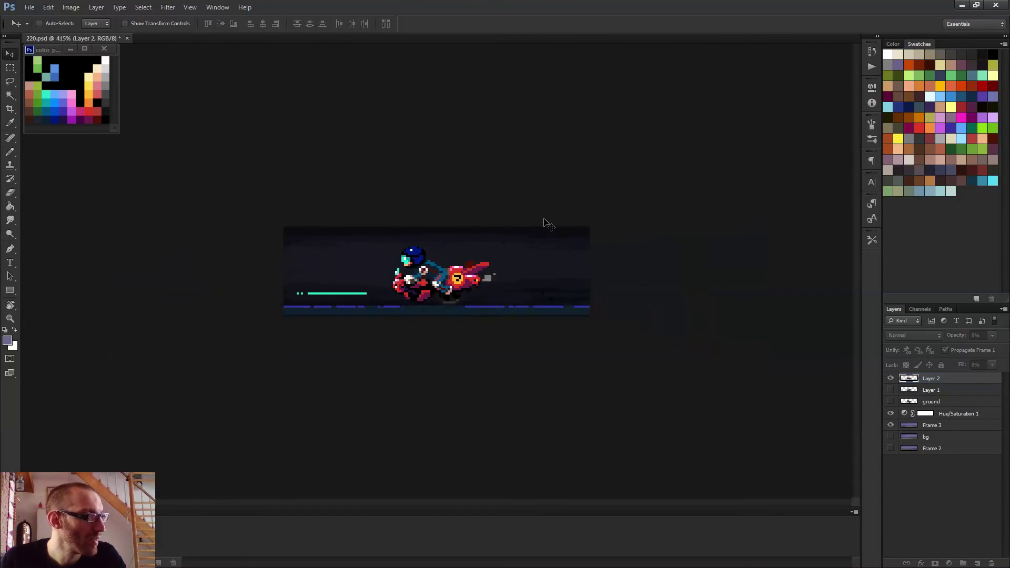
{"action": "scroll", "coordinate": [548, 226], "scroll_direction": "down", "scroll_amount": 1}
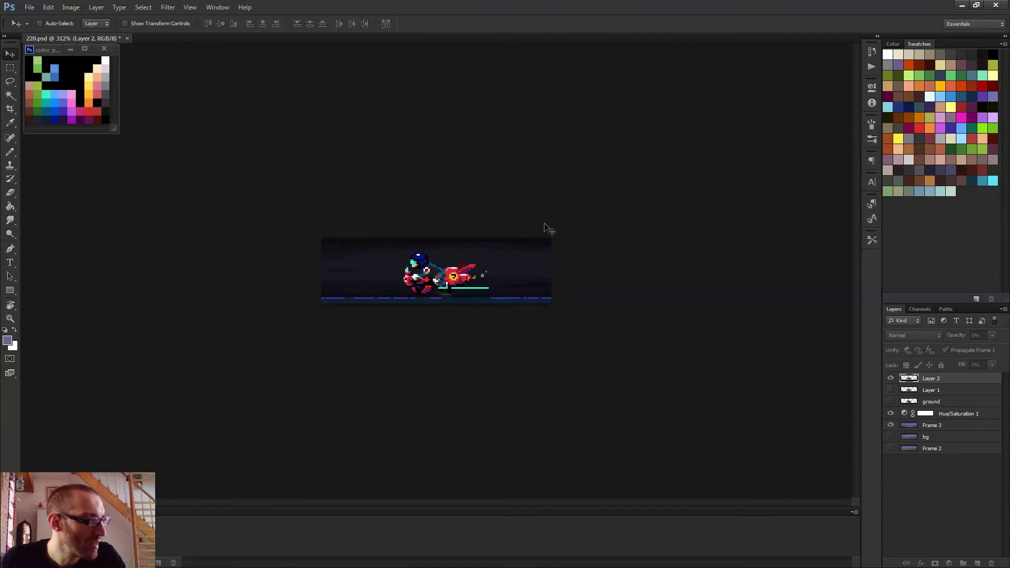
{"action": "key", "text": "space"}
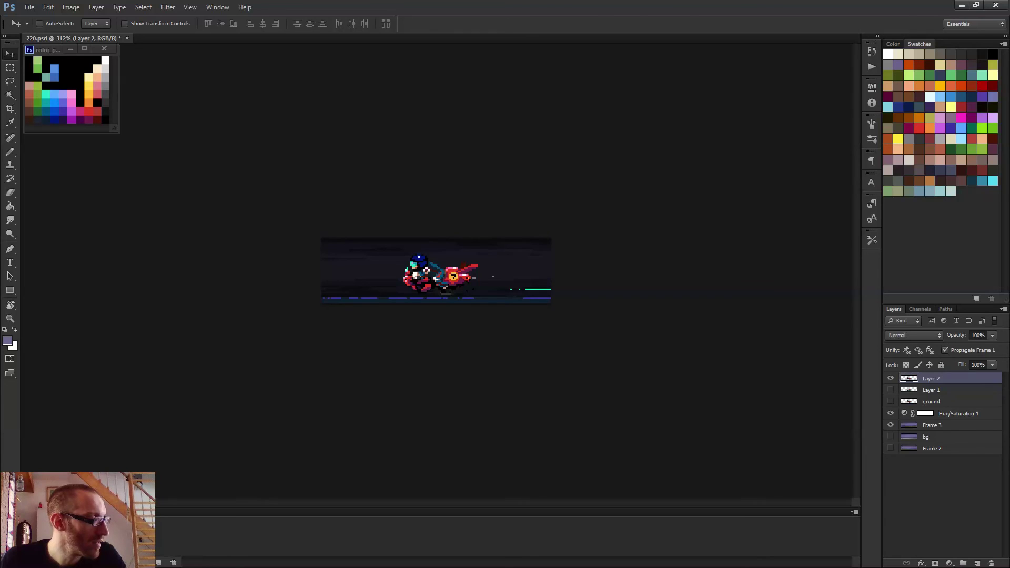
{"action": "key", "text": "space"}
{"action": "key", "text": "space"}
{"action": "key", "text": "space"}
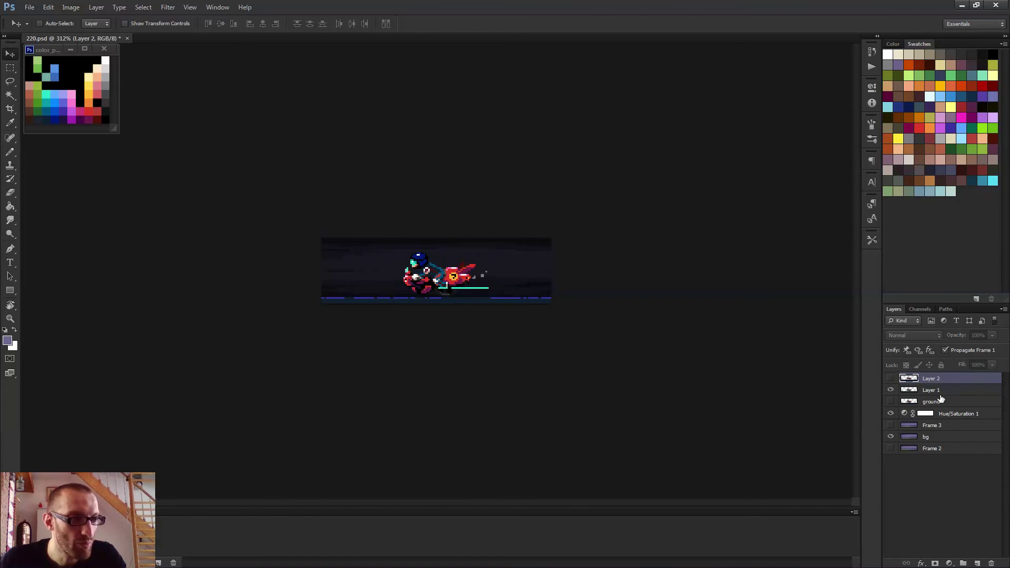
{"action": "key", "text": "space"}
- Select the lower part of the helmet and the face on Layer 1, move them down one pixel, and clear the selection
{"action": "scroll", "coordinate": [383, 288], "scroll_direction": "up", "scroll_amount": 6}
{"action": "scroll", "coordinate": [383, 290], "scroll_direction": "up", "scroll_amount": 5}
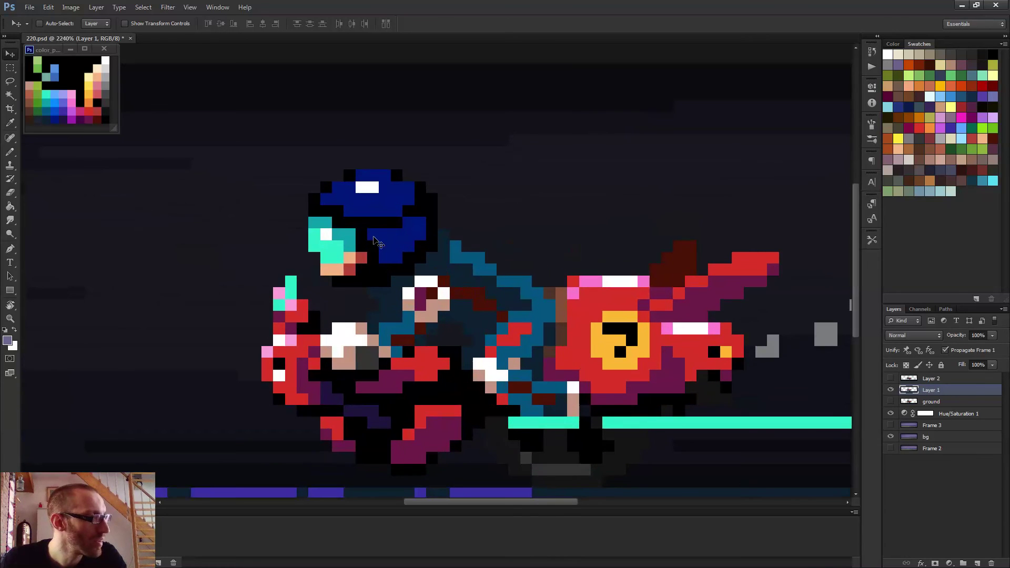
{"action": "key", "text": "m"}
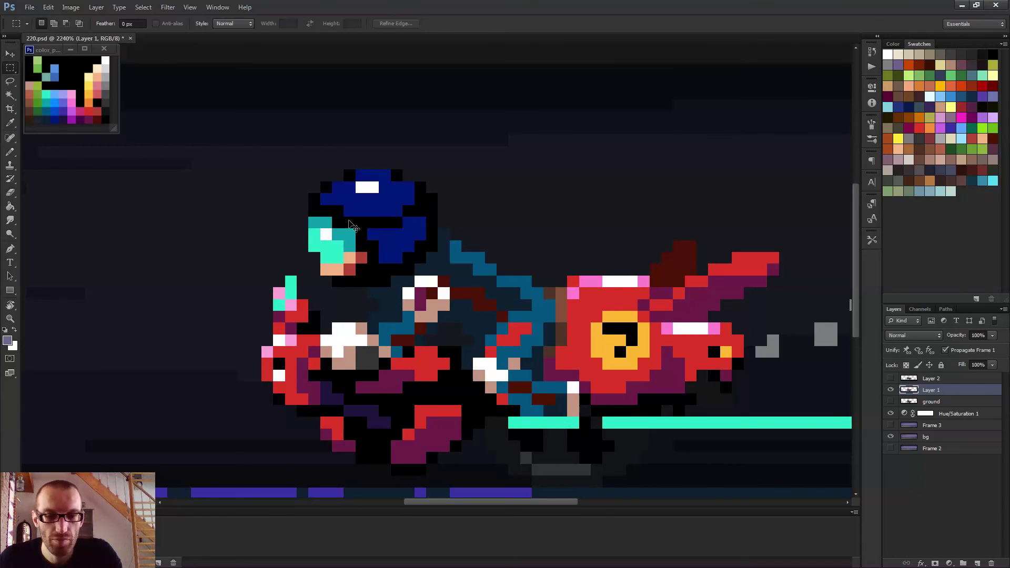
{"action": "left_click_drag", "start_coordinate": [298, 205], "coordinate": [425, 263]}
{"action": "left_click_drag", "start_coordinate": [438, 217], "coordinate": [421, 251]}
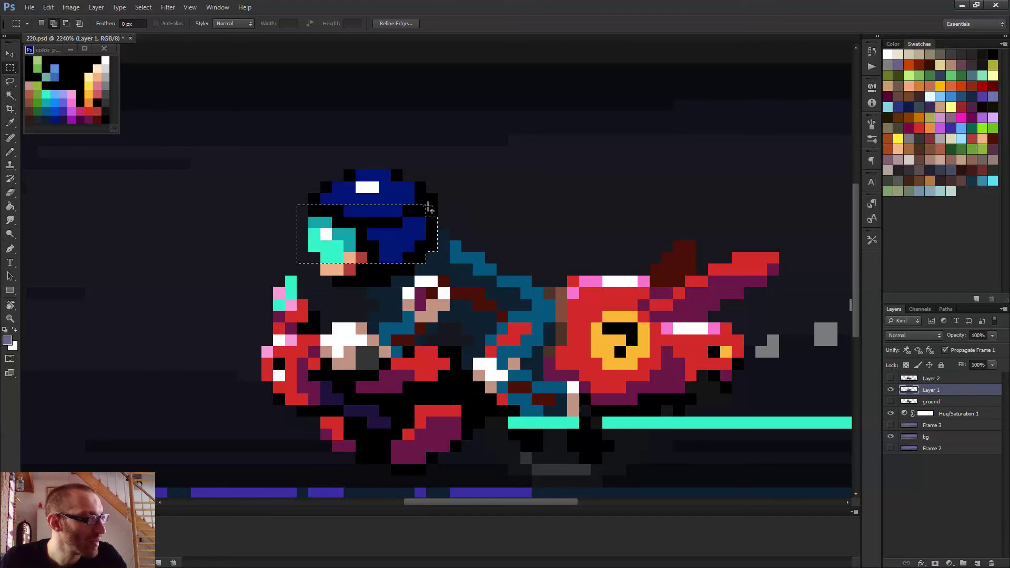
{"action": "left_click_drag", "start_coordinate": [320, 252], "coordinate": [387, 283]}
{"action": "left_click_drag", "start_coordinate": [391, 263], "coordinate": [412, 273]}
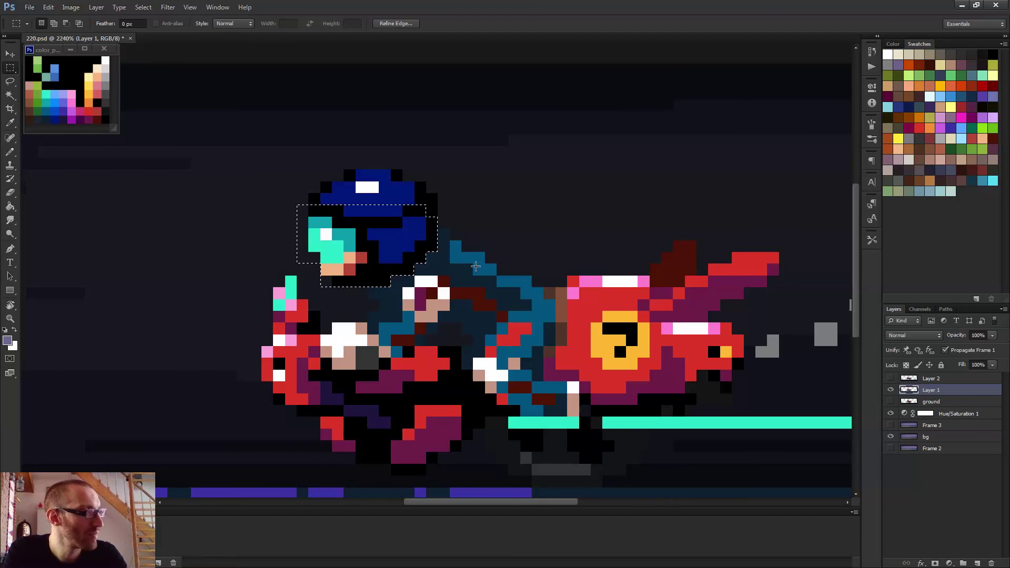
{"action": "key", "text": "ctrl+Down"}
{"action": "key", "text": "ctrl+d"}
- Repaint the gap in the helmet on Layer 1 with its own dark blue and black, and check the animation loop
{"action": "key", "text": "b"}
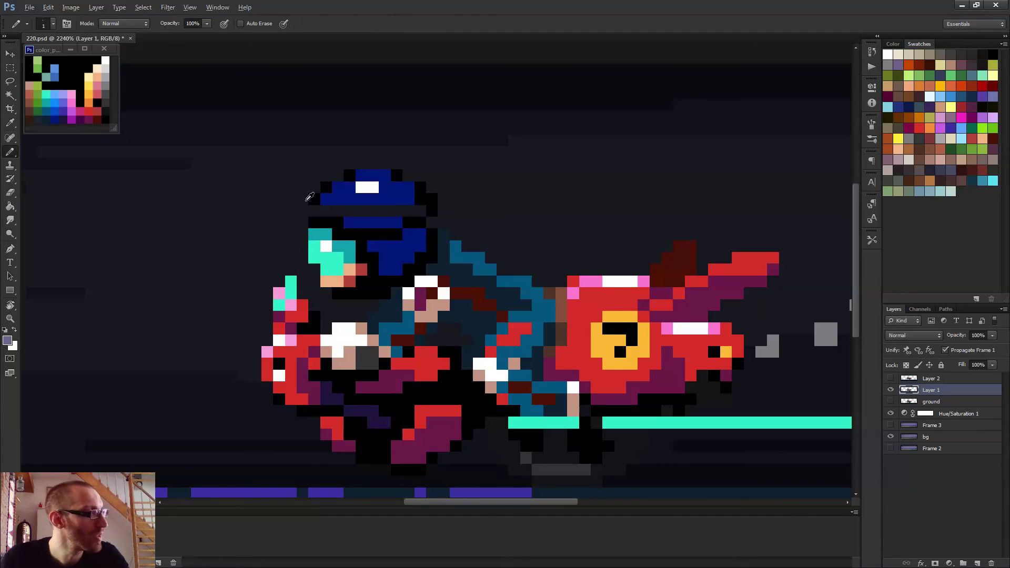
{"action": "left_click", "coordinate": [357, 215], "text": "alt"}
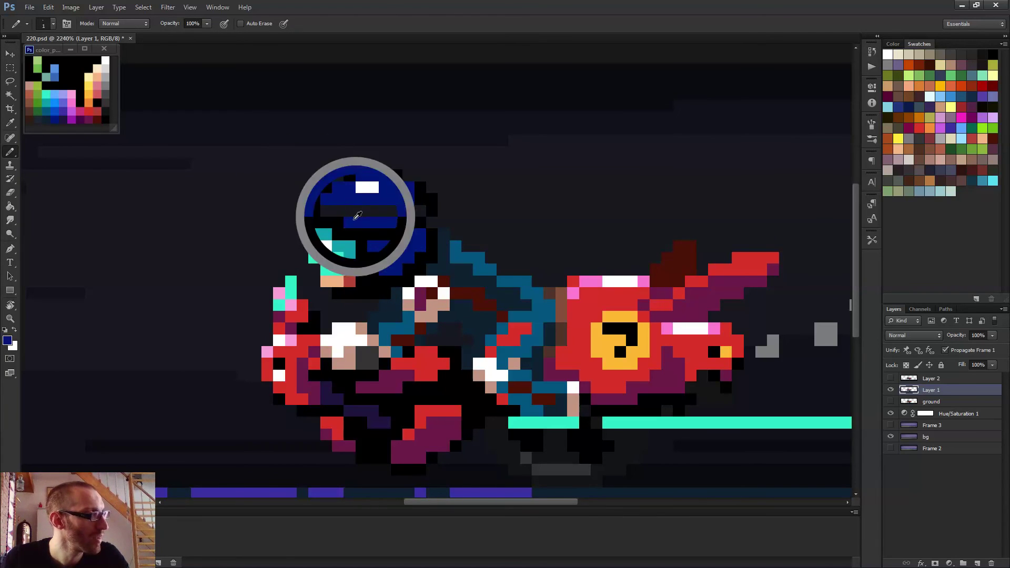
{"action": "left_click", "coordinate": [415, 210], "text": "alt"}
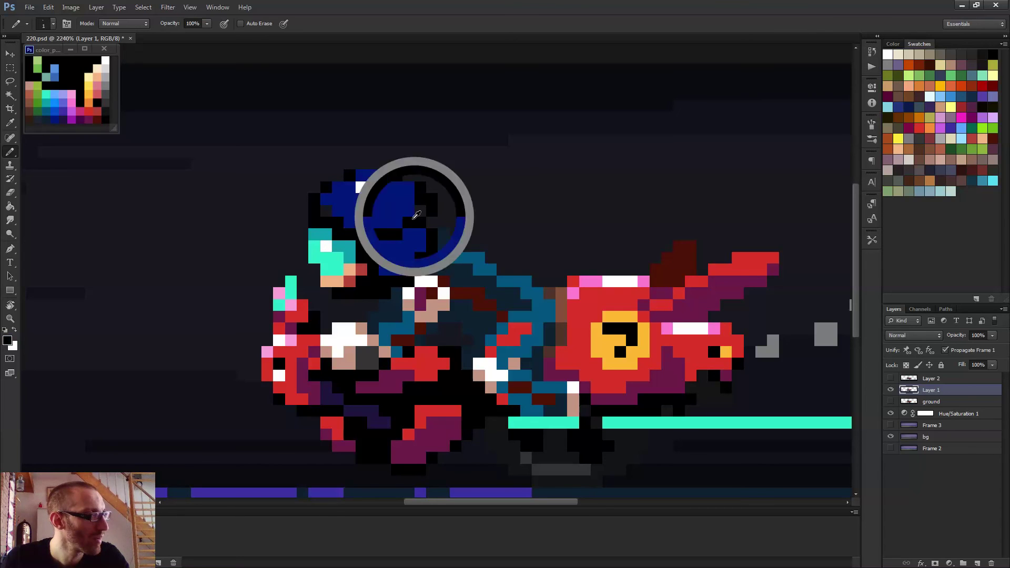
{"action": "scroll", "coordinate": [422, 235], "scroll_direction": "down", "scroll_amount": 1}
{"action": "scroll", "coordinate": [423, 235], "scroll_direction": "down", "scroll_amount": 1}
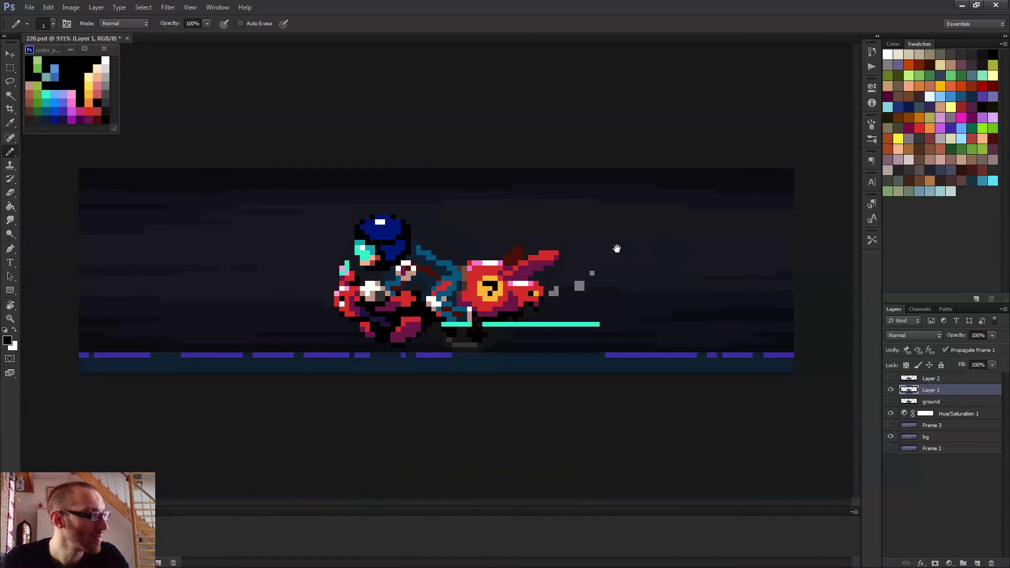
{"action": "scroll", "coordinate": [439, 279], "scroll_direction": "down", "scroll_amount": 1}
{"action": "scroll", "coordinate": [609, 268], "scroll_direction": "down", "scroll_amount": 1}
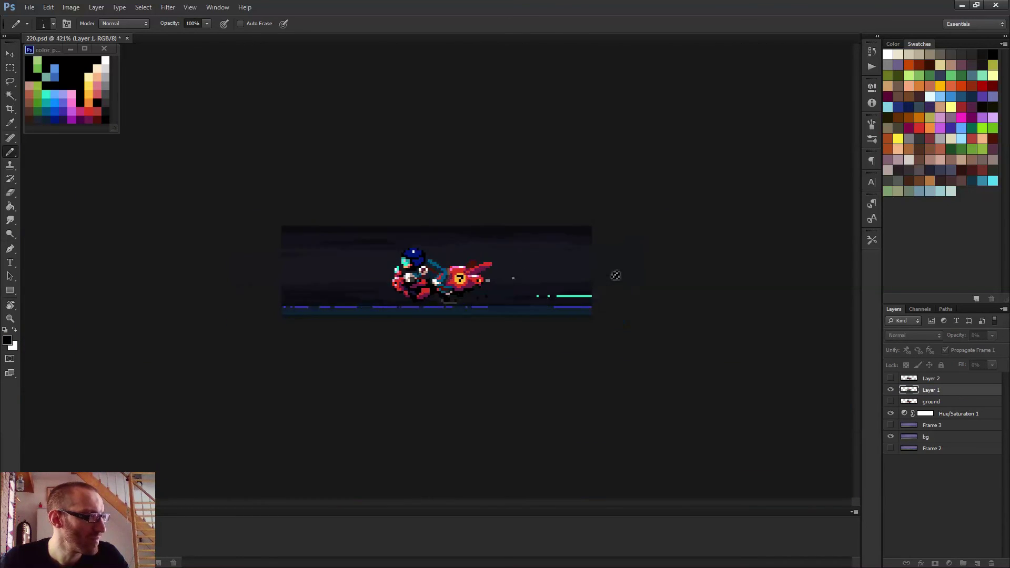
{"action": "scroll", "coordinate": [607, 271], "scroll_direction": "down", "scroll_amount": 2}
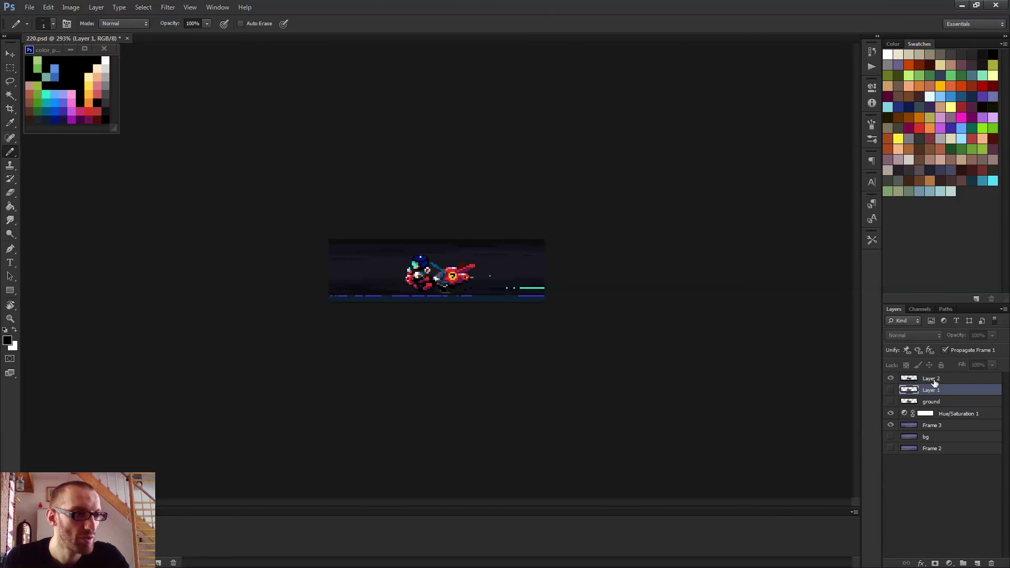
- On Layer 2, select the rider's white-edged shoulder detail below the helmet, move it one pixel right, and clear the selection
{"action": "left_click", "coordinate": [930, 379]}
{"action": "scroll", "coordinate": [431, 271], "scroll_direction": "up", "scroll_amount": 10}
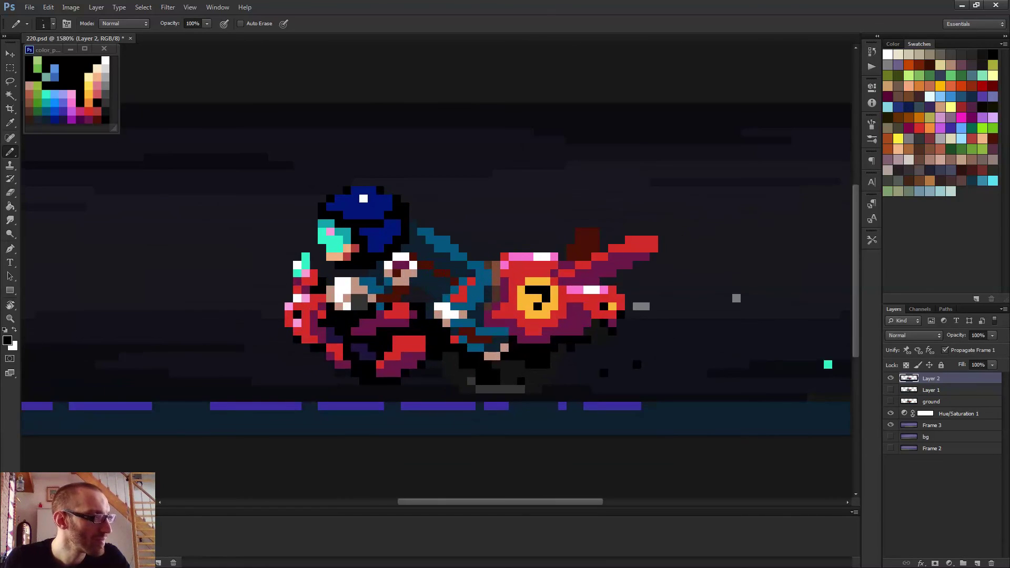
{"action": "key", "text": "m"}
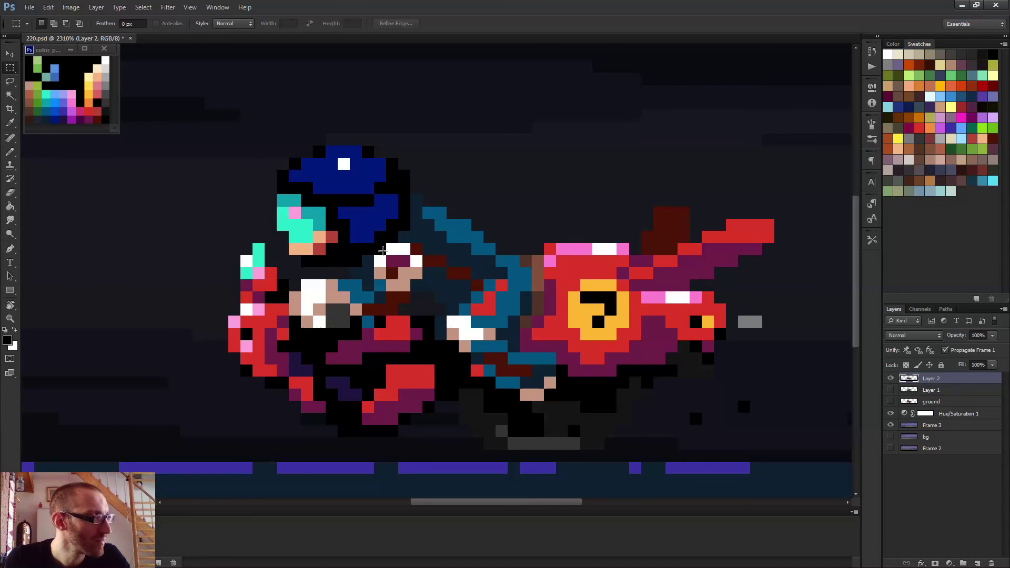
{"action": "left_click_drag", "start_coordinate": [414, 283], "coordinate": [387, 269]}
{"action": "key", "text": "v"}
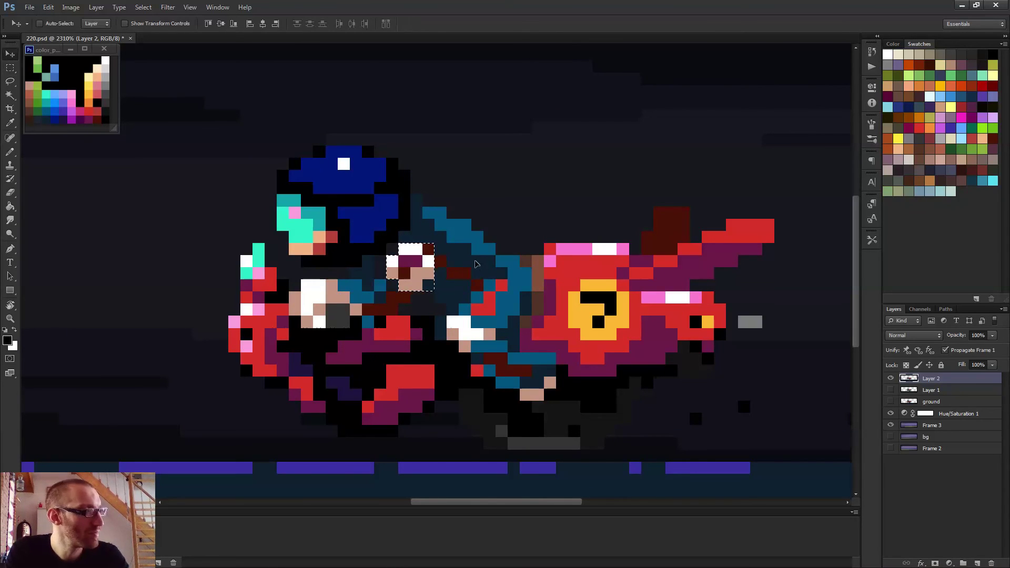
{"action": "key", "text": "ctrl+d"}
- Fill the gap beside the moved shoulder detail on Layer 2 with the jacket's dark blue using the Pencil
{"action": "key", "text": "b"}
{"action": "scroll", "coordinate": [400, 260], "scroll_direction": "up", "scroll_amount": 4}
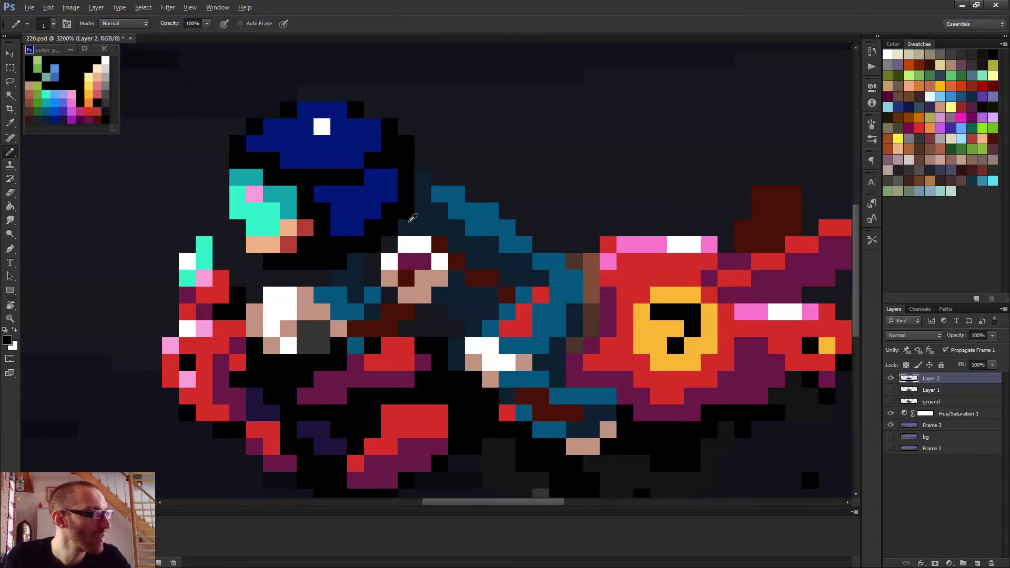
{"action": "left_click", "coordinate": [407, 223], "text": "alt"}
{"action": "left_click", "coordinate": [389, 245]}
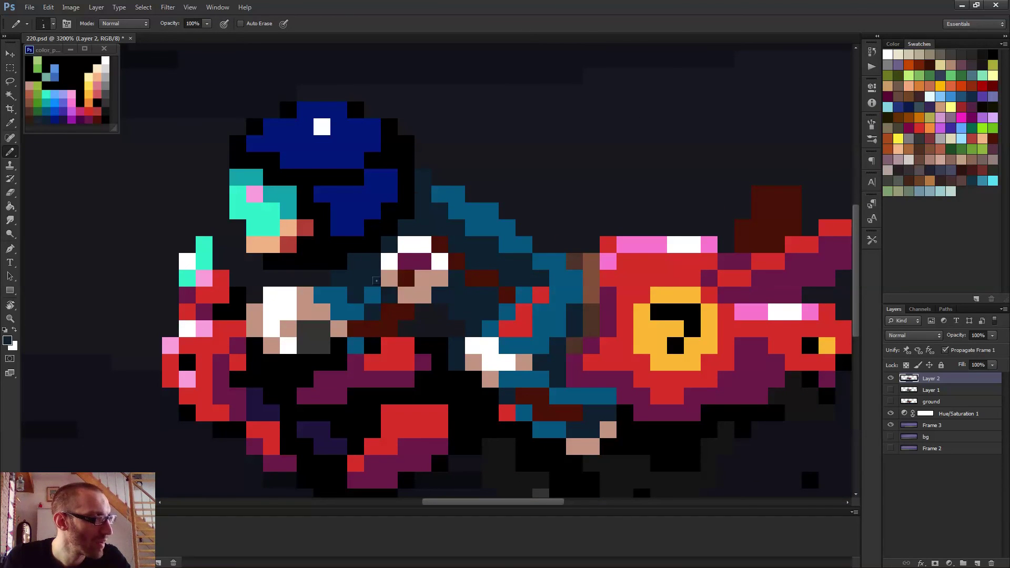
- Play the animation loop at a small size to check the shoulder movement, and save the file
{"action": "scroll", "coordinate": [461, 292], "scroll_direction": "down", "scroll_amount": 6}
{"action": "key", "text": "space"}
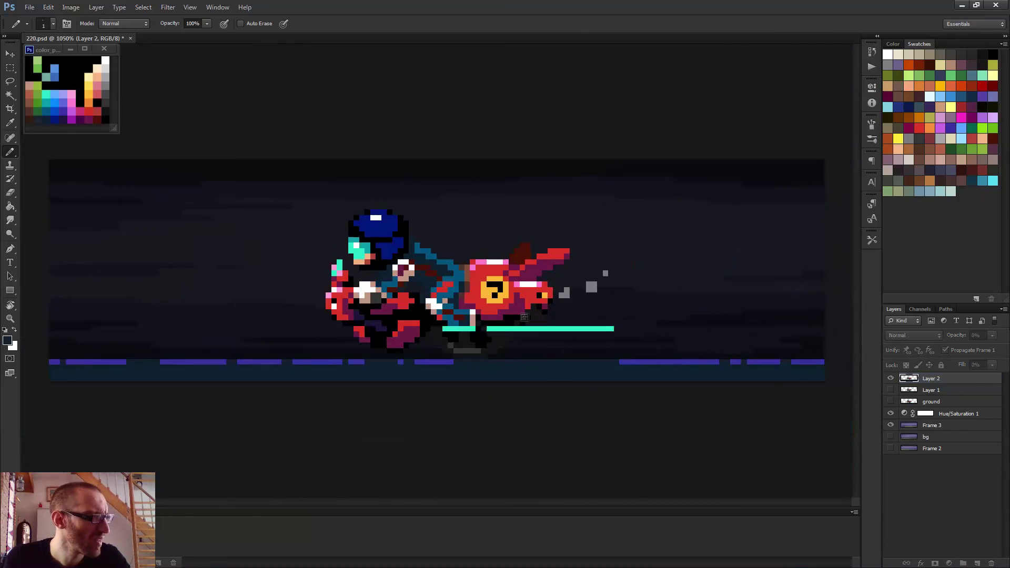
{"action": "scroll", "coordinate": [513, 323], "scroll_direction": "down", "scroll_amount": 2}
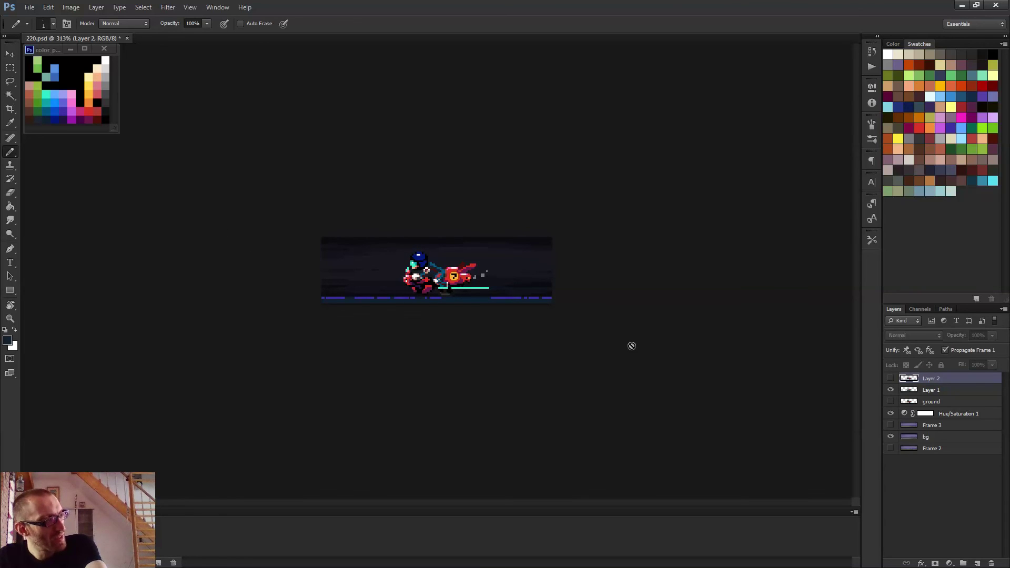
{"action": "key", "text": "ctrl+s"}
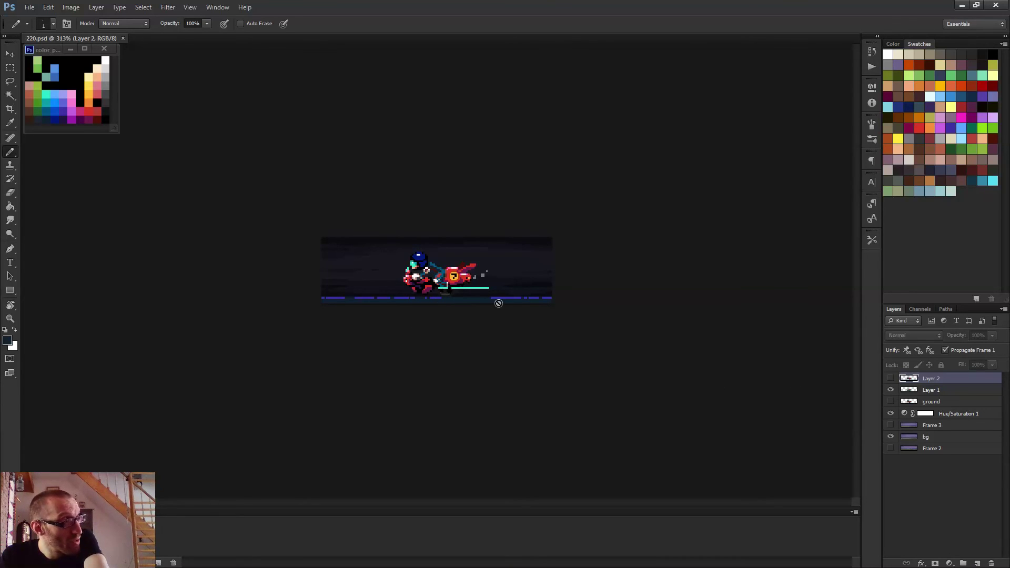
- Fill the blue road strip on the ground layer with dark grey sampled from the colour palette image
{"action": "left_click", "coordinate": [926, 403]}
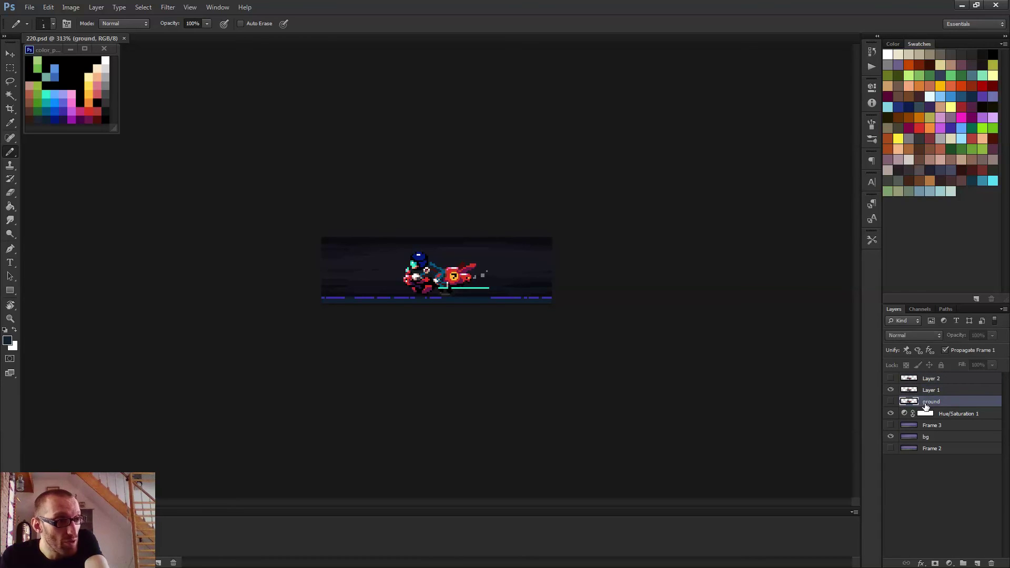
{"action": "key", "text": "space"}
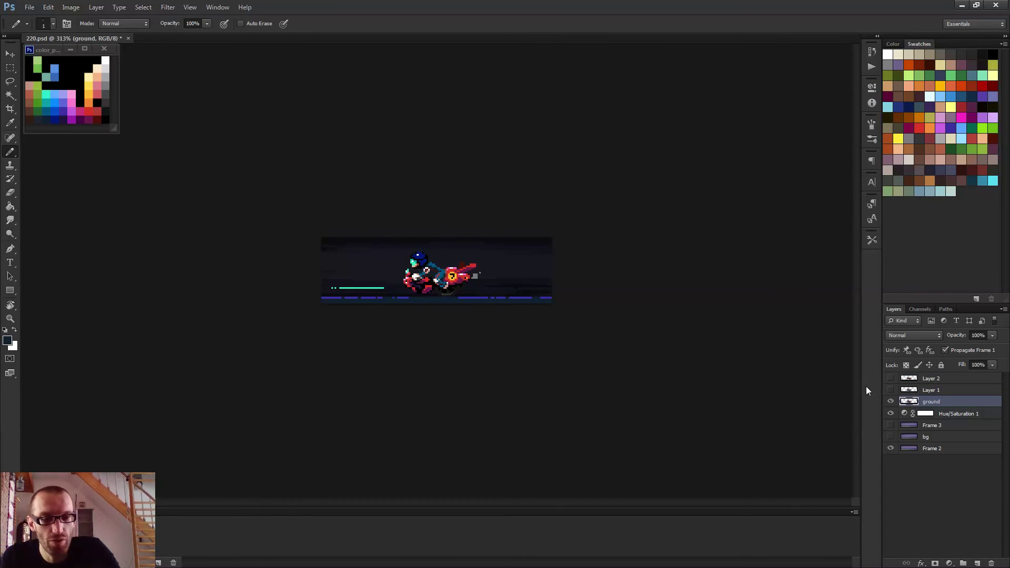
{"action": "scroll", "coordinate": [436, 270], "scroll_direction": "up", "scroll_amount": 5}
{"action": "key", "text": "g"}
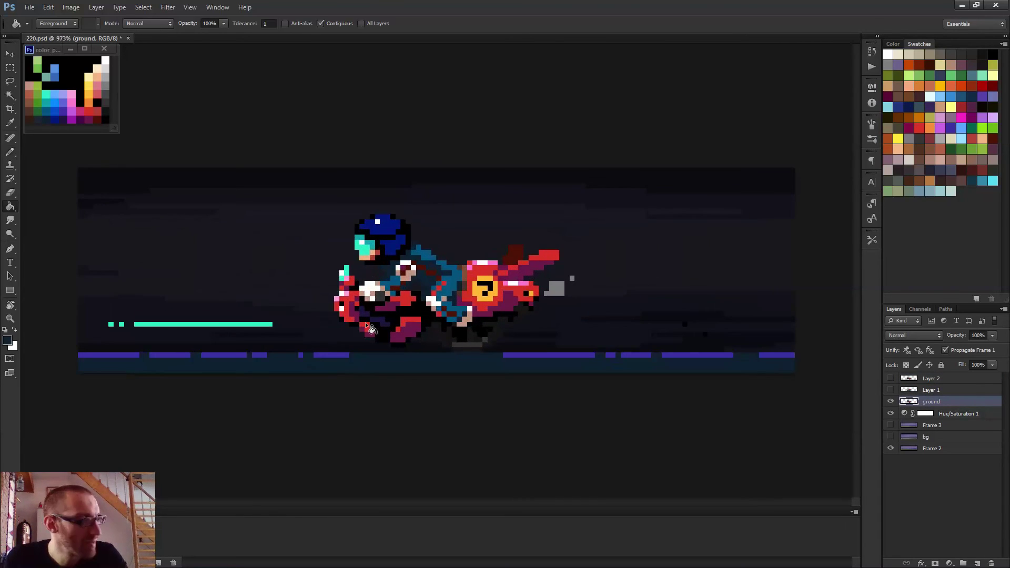
{"action": "key", "text": "ctrl+s"}
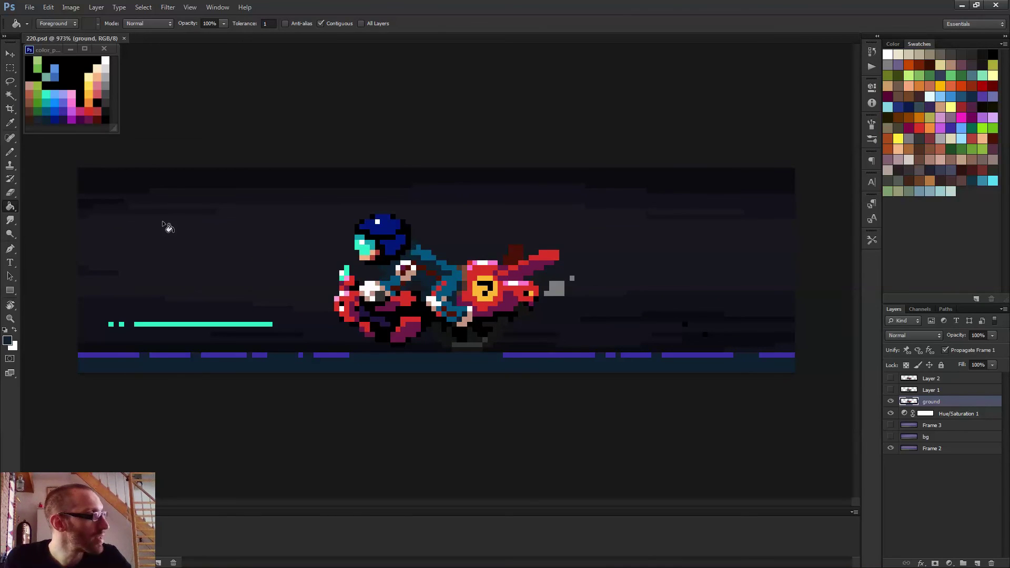
{"action": "left_click", "coordinate": [107, 93], "text": "alt"}
{"action": "left_click", "coordinate": [271, 369]}
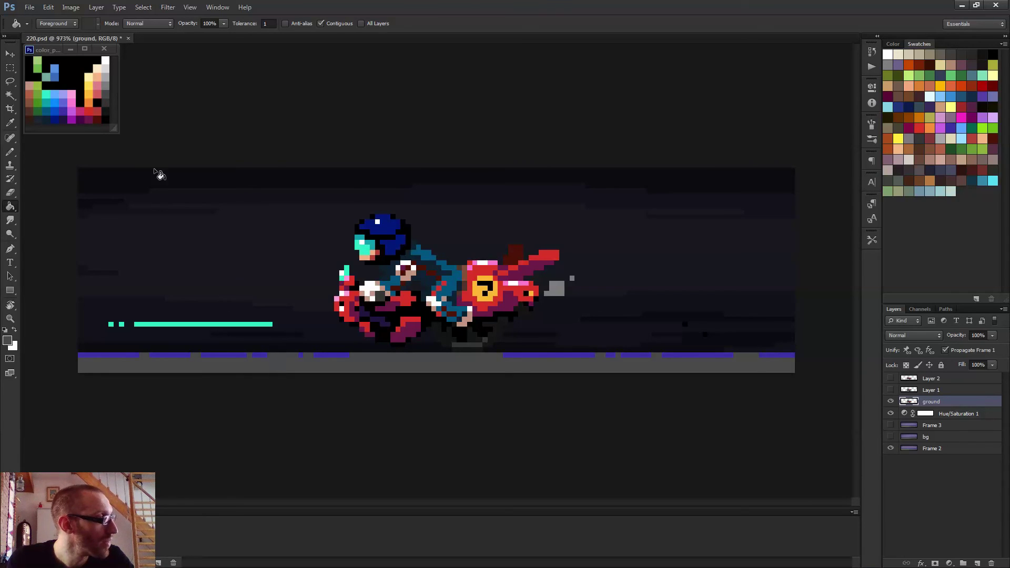
{"action": "left_click", "coordinate": [111, 104], "text": "alt"}
{"action": "left_click", "coordinate": [261, 364]}
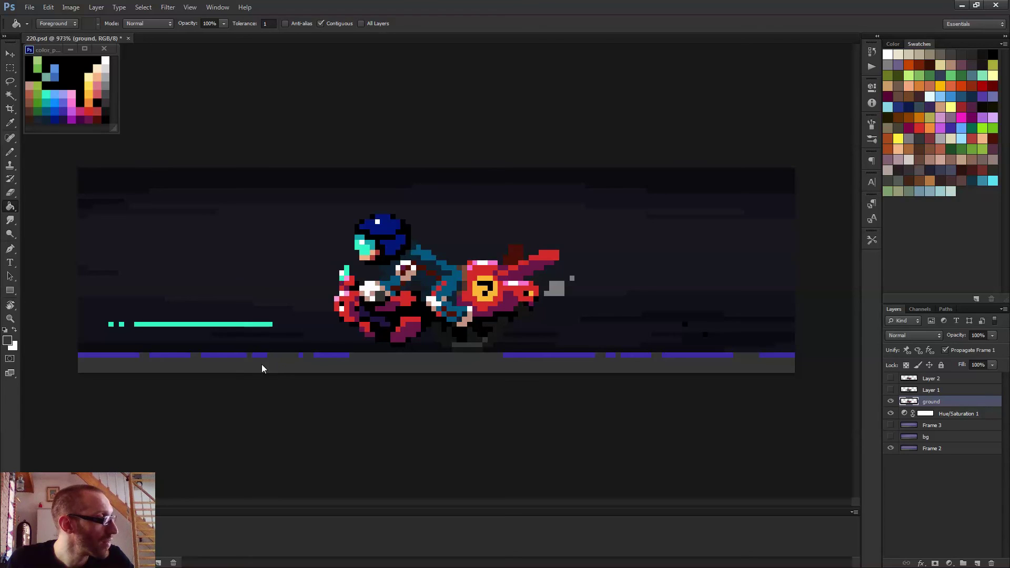
- Recolour the purple dashes along the road's edge on the ground layer with a lighter grey from the palette image
{"action": "left_click", "coordinate": [108, 85], "text": "alt"}
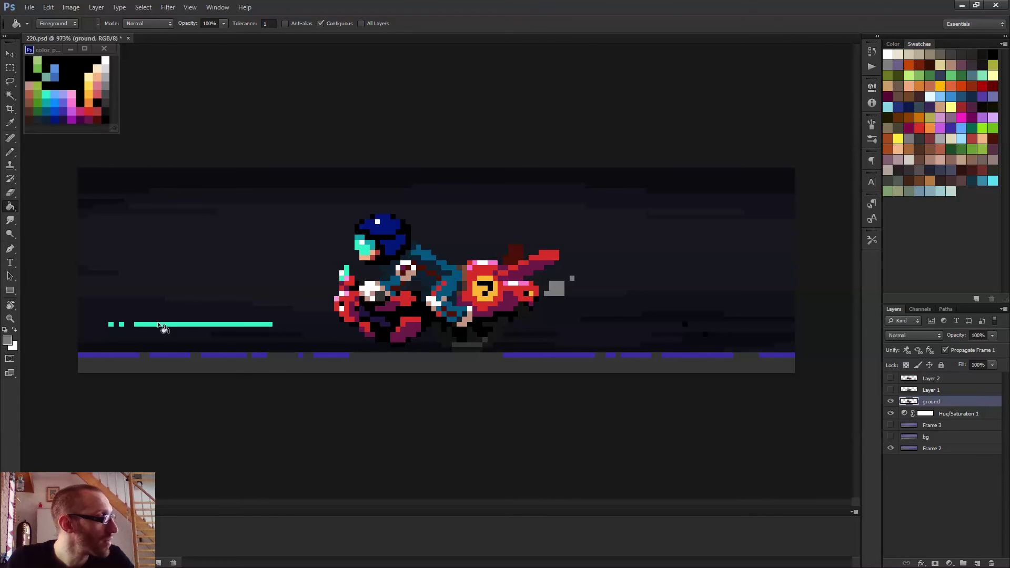
{"action": "left_click", "coordinate": [126, 354]}
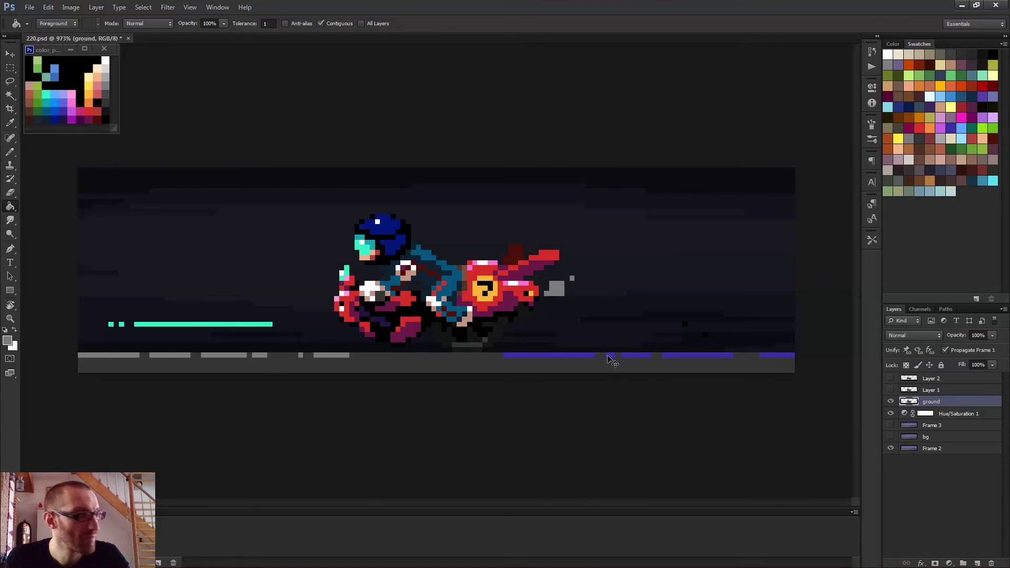
{"action": "left_click", "coordinate": [588, 354]}
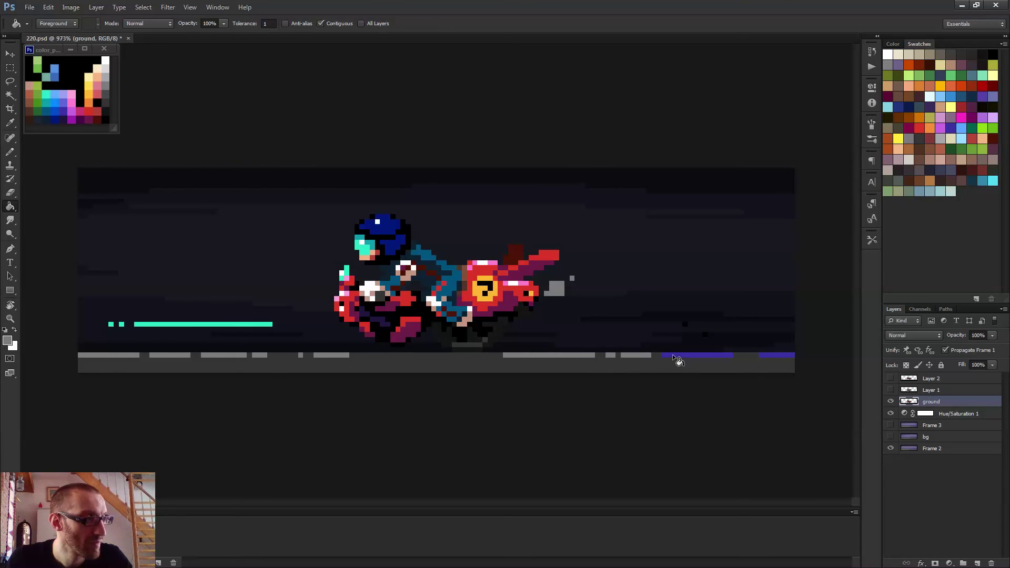
{"action": "scroll", "coordinate": [606, 412], "scroll_direction": "down", "scroll_amount": 5}
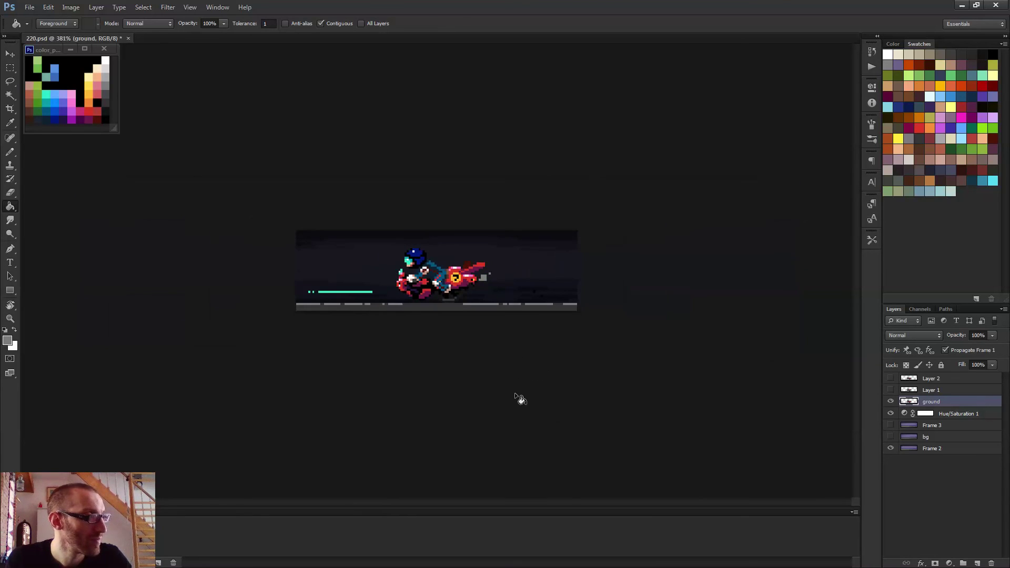
{"action": "scroll", "coordinate": [503, 401], "scroll_direction": "up", "scroll_amount": 4}
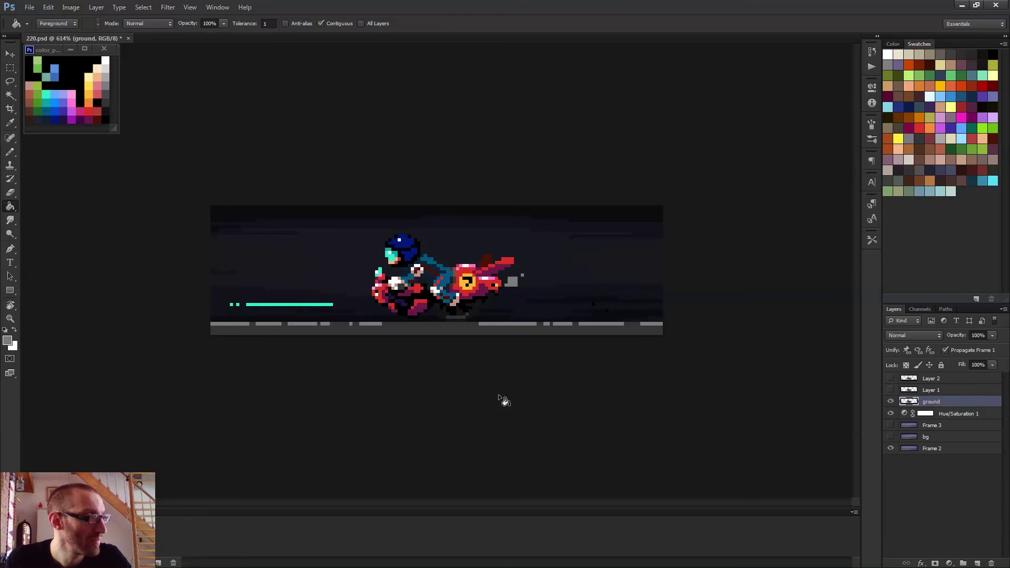
- Fill every purple dash along the road's edge on Layer 1 with the same light grey
{"action": "key", "text": "space"}
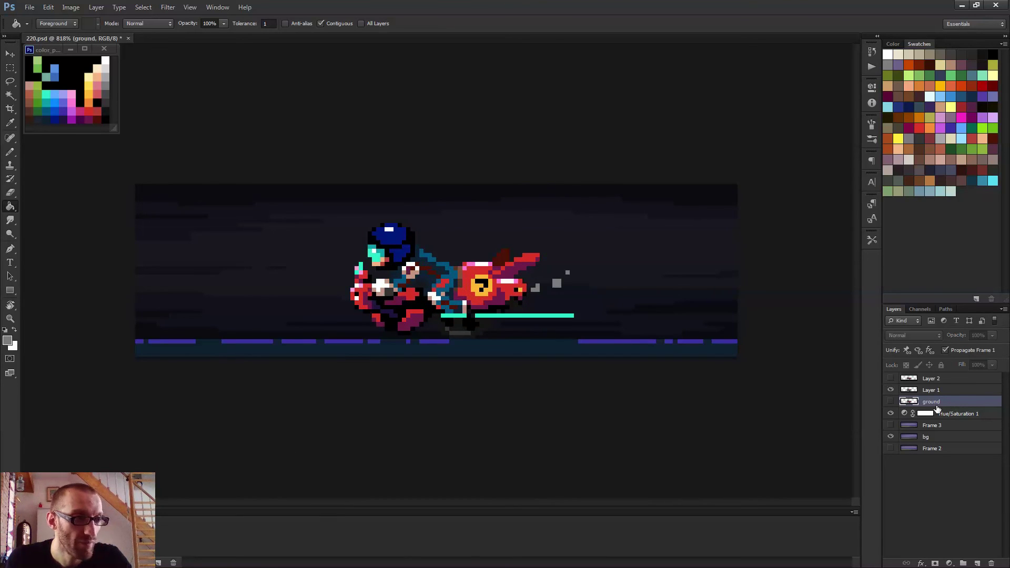
{"action": "left_click", "coordinate": [927, 392]}
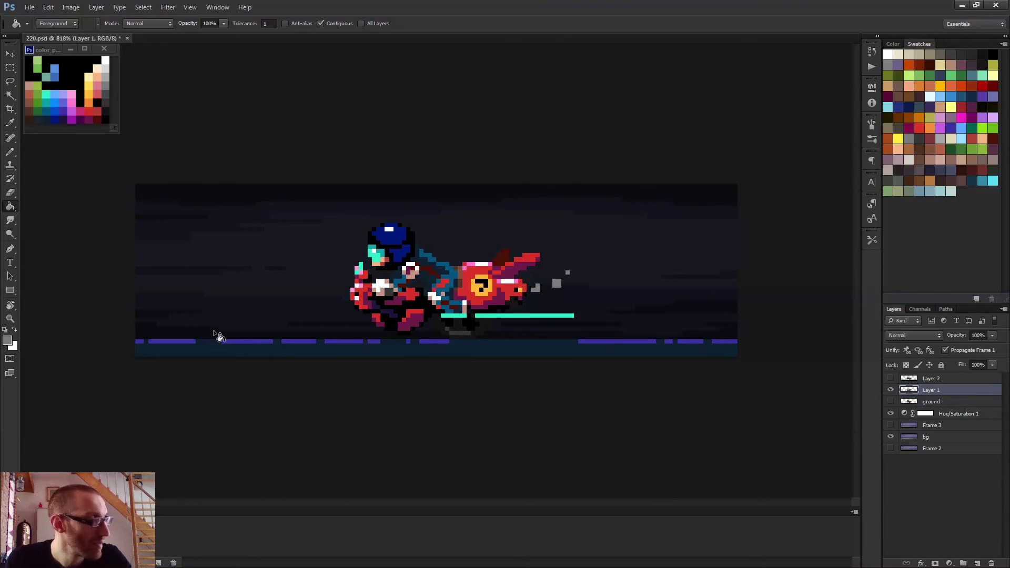
{"action": "left_click", "coordinate": [140, 342]}
{"action": "left_click", "coordinate": [161, 341]}
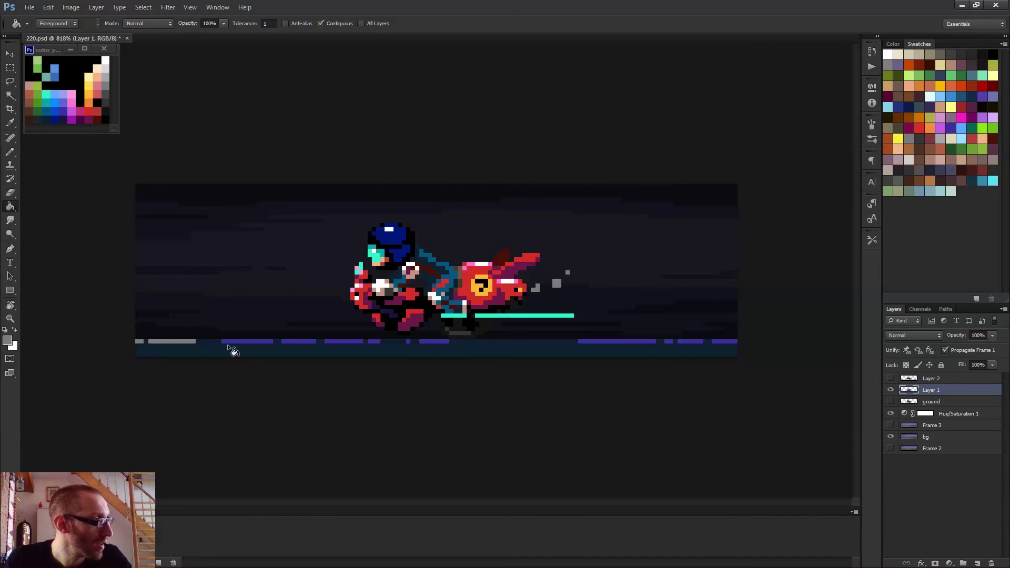
{"action": "left_click", "coordinate": [247, 343]}
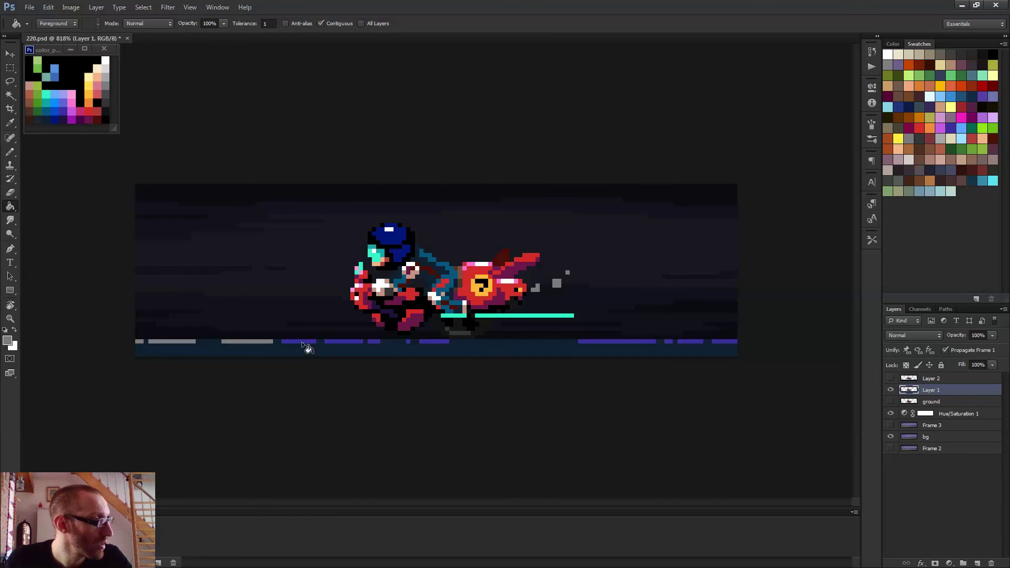
{"action": "left_click", "coordinate": [375, 342]}
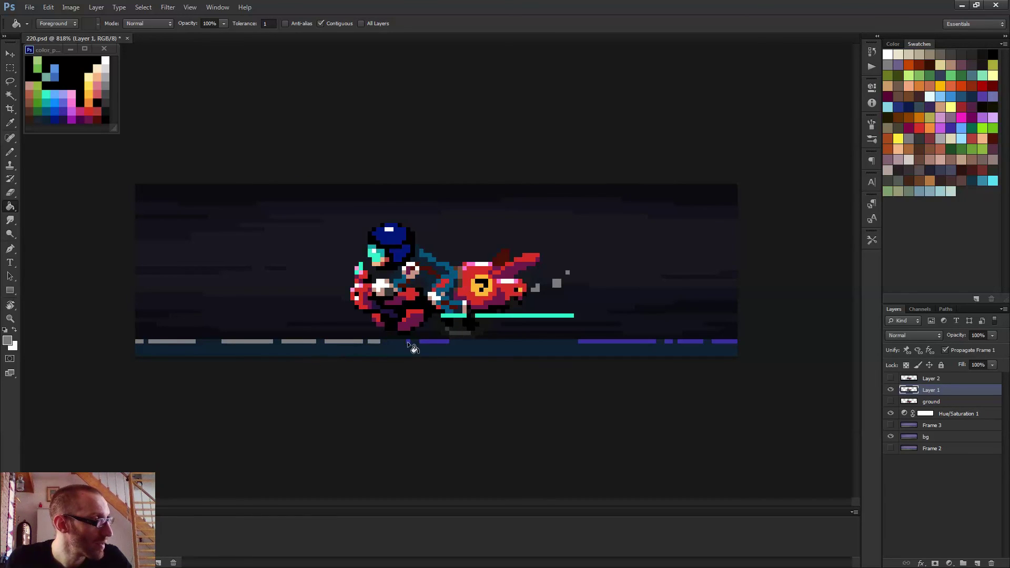
{"action": "left_click", "coordinate": [440, 343]}
{"action": "left_click", "coordinate": [620, 343]}
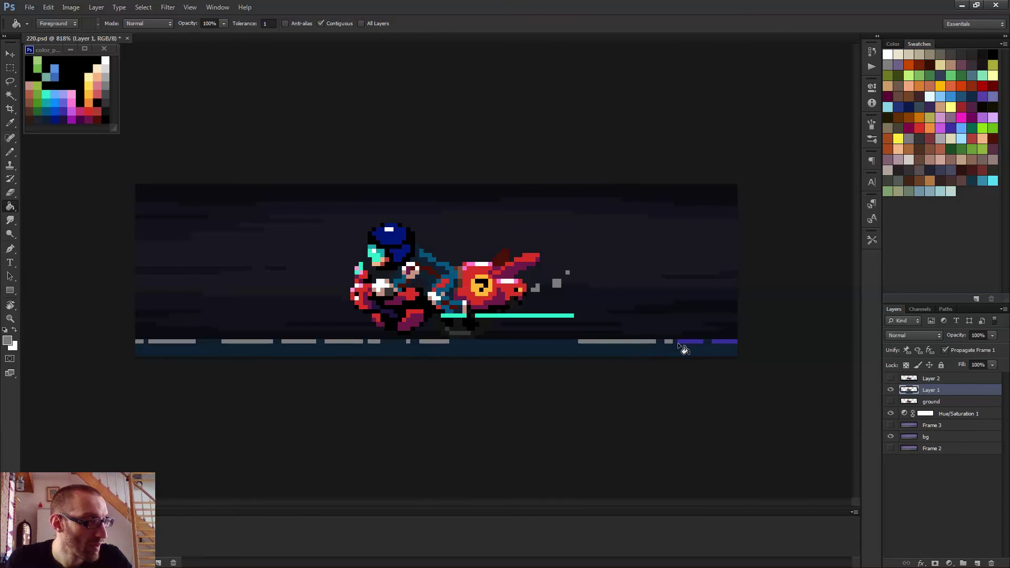
- Fill every purple dash along the road's edge on Layer 2 with the same light grey
{"action": "left_click", "coordinate": [966, 378]}
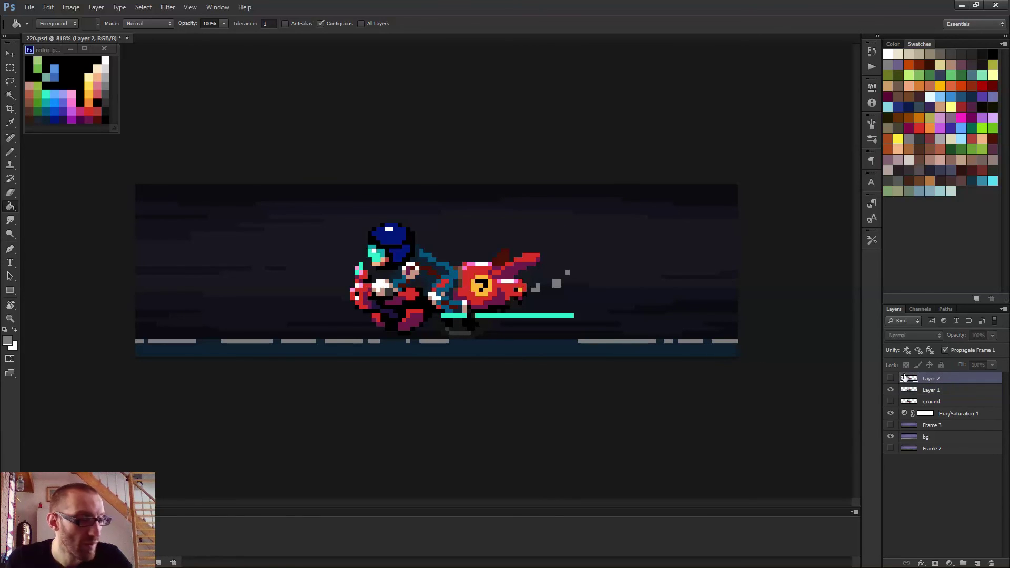
{"action": "key", "text": "period"}
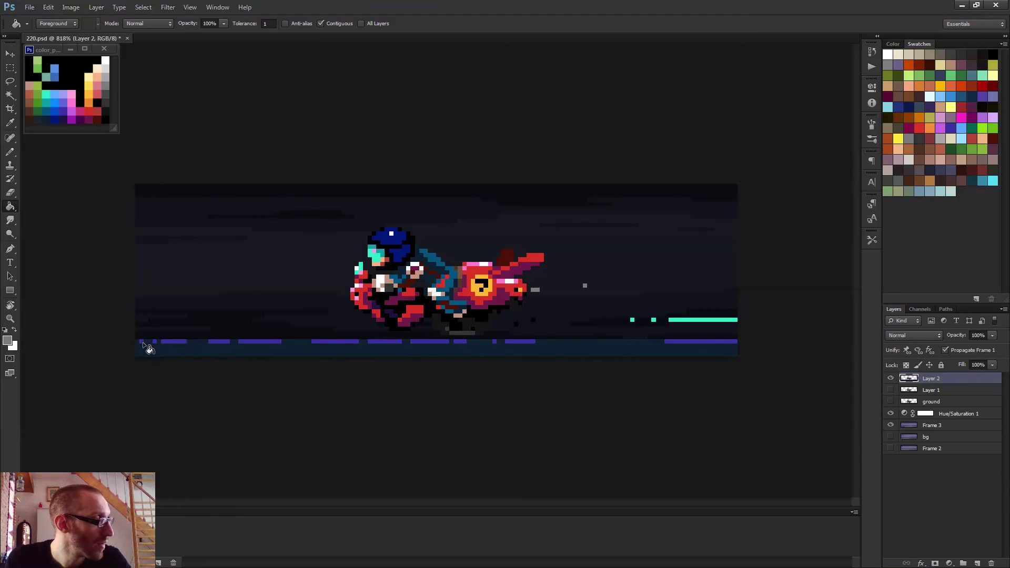
{"action": "left_click", "coordinate": [174, 350]}
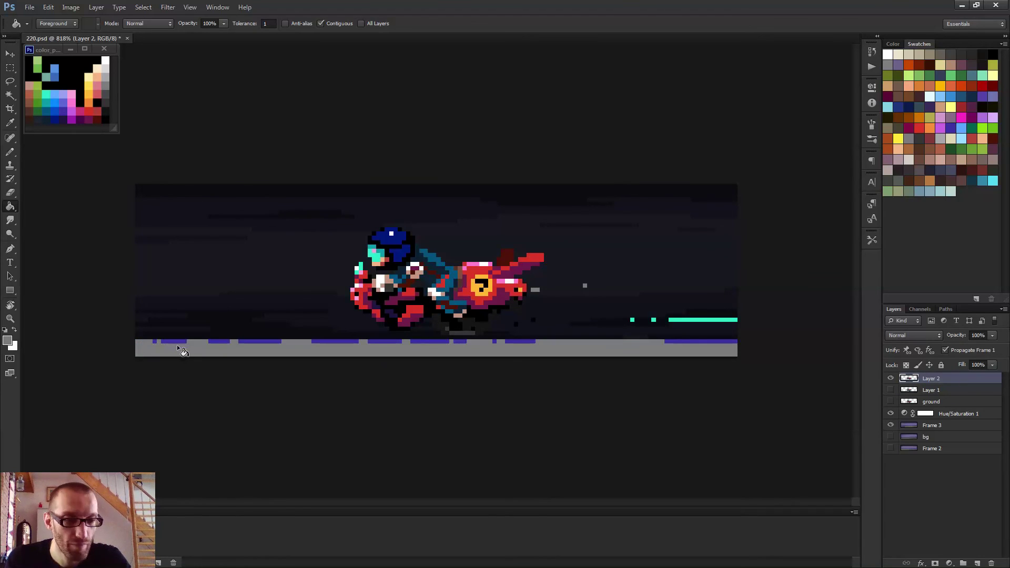
{"action": "key", "text": "ctrl+z"}
{"action": "left_click", "coordinate": [155, 342]}
{"action": "left_click", "coordinate": [173, 341]}
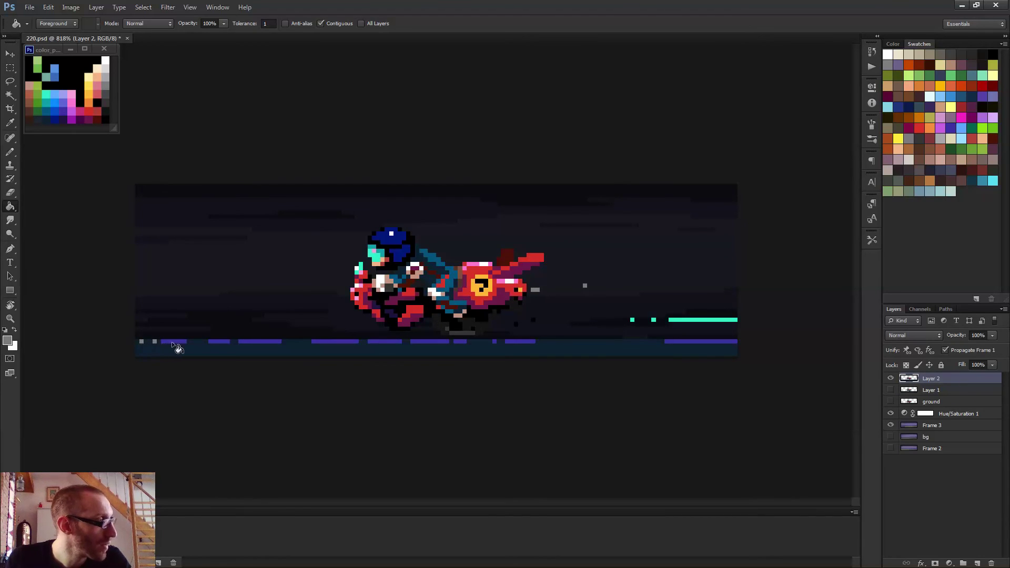
{"action": "left_click", "coordinate": [223, 341]}
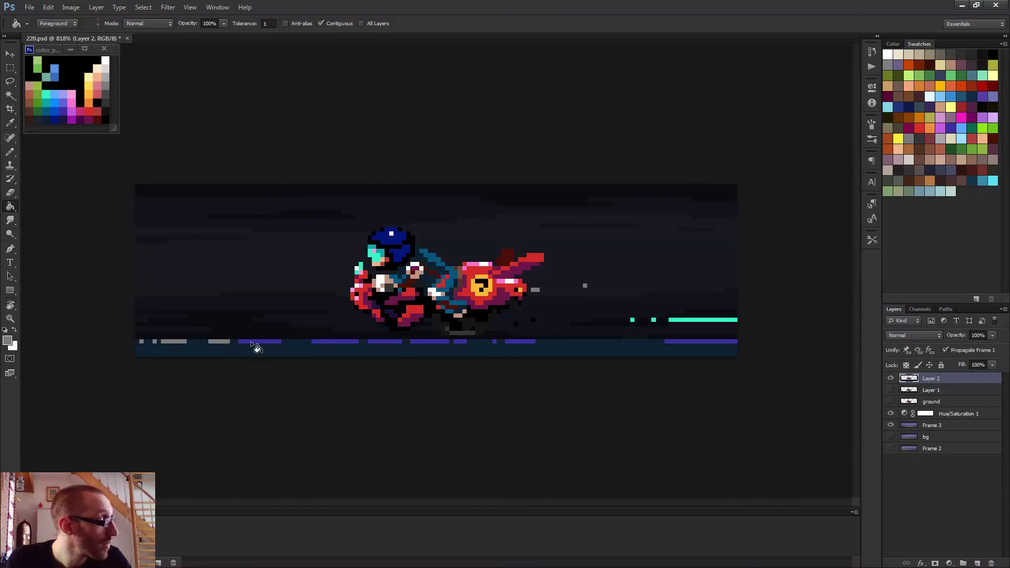
{"action": "left_click", "coordinate": [348, 342]}
{"action": "left_click", "coordinate": [375, 341]}
{"action": "left_click", "coordinate": [437, 341]}
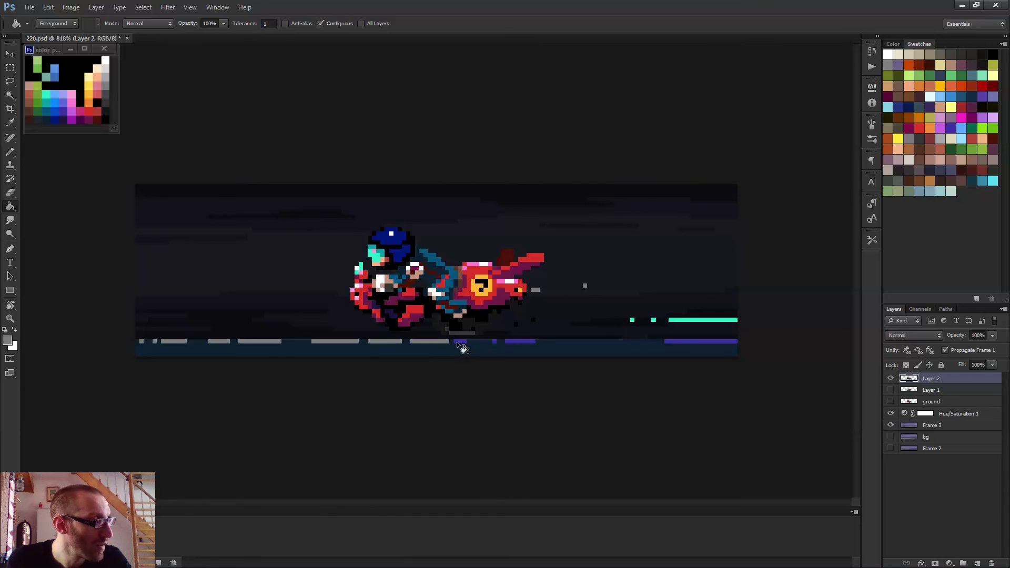
{"action": "left_click", "coordinate": [459, 342]}
{"action": "left_click", "coordinate": [523, 342]}
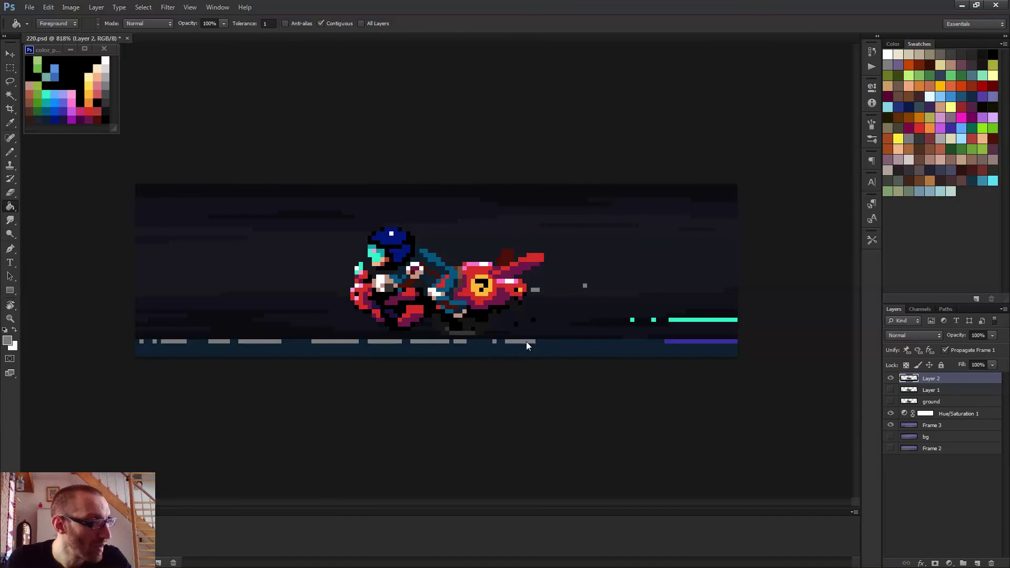
{"action": "left_click", "coordinate": [689, 343]}
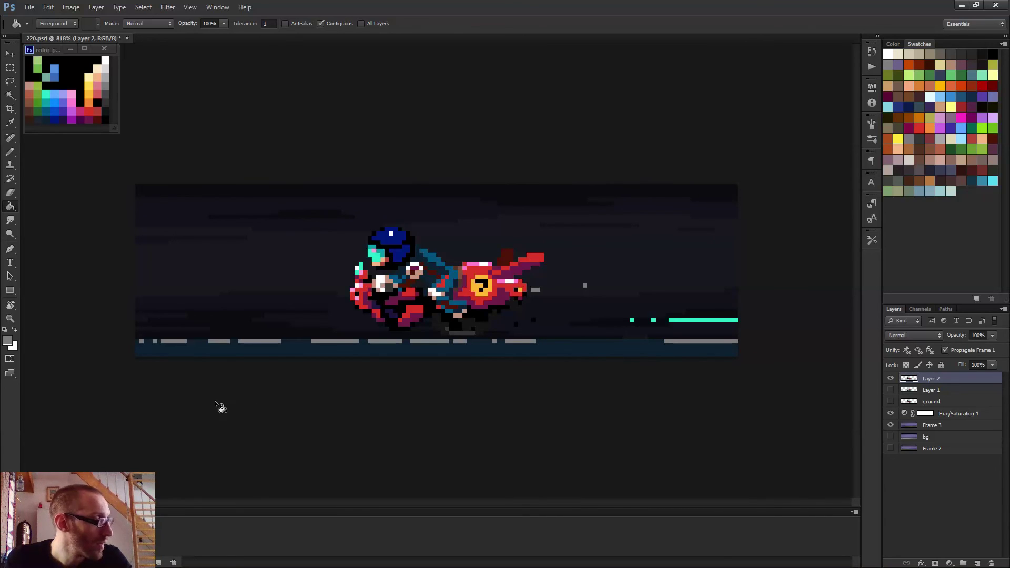
- Sample the dark grey road colour from the ground frame and fill the blue road strips on Layer 1 and Layer 2 with it
{"action": "left_click", "coordinate": [58, 534]}
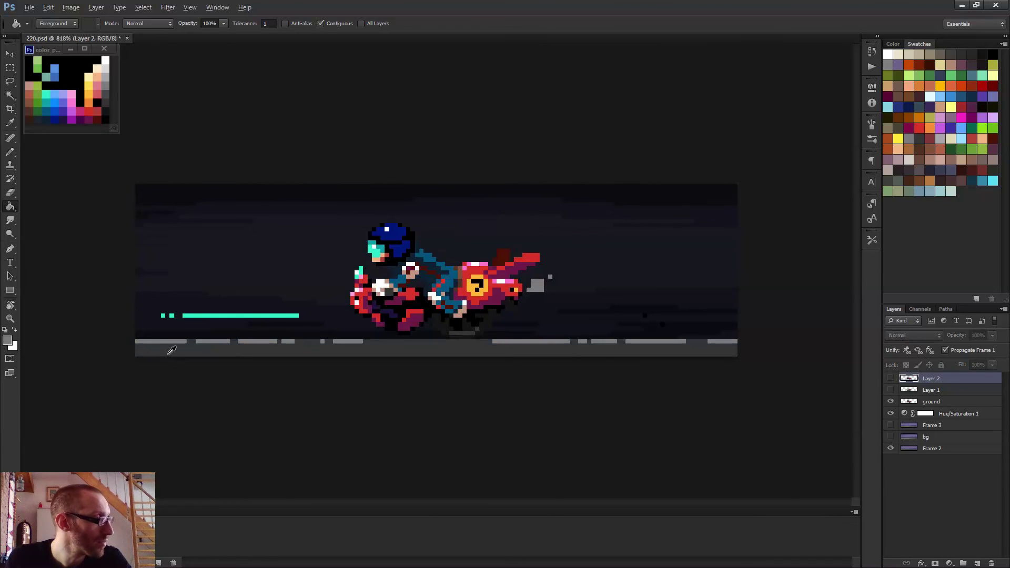
{"action": "left_click", "coordinate": [168, 354], "text": "alt"}
{"action": "left_click", "coordinate": [928, 390]}
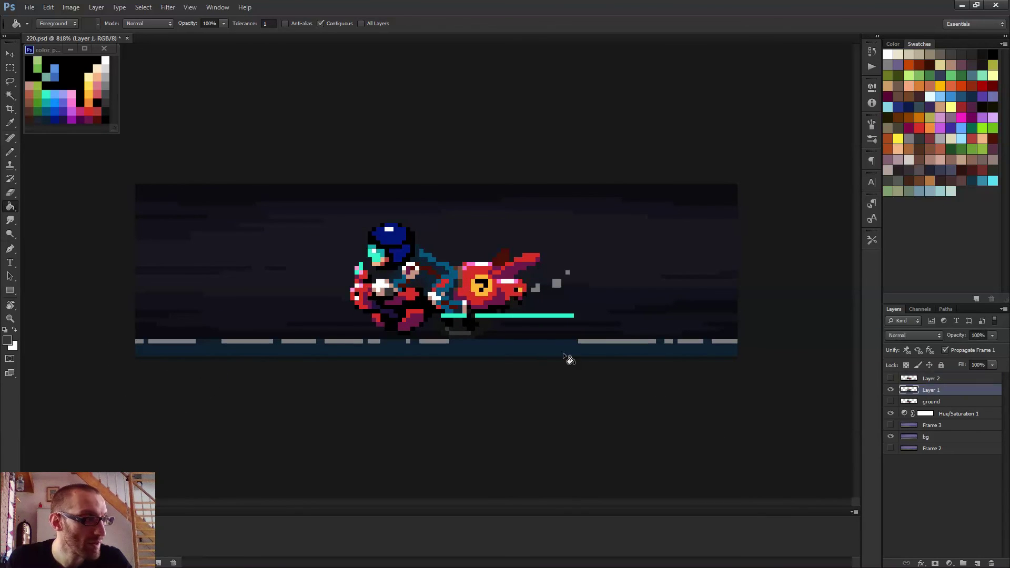
{"action": "left_click", "coordinate": [921, 379]}
{"action": "left_click", "coordinate": [583, 351]}
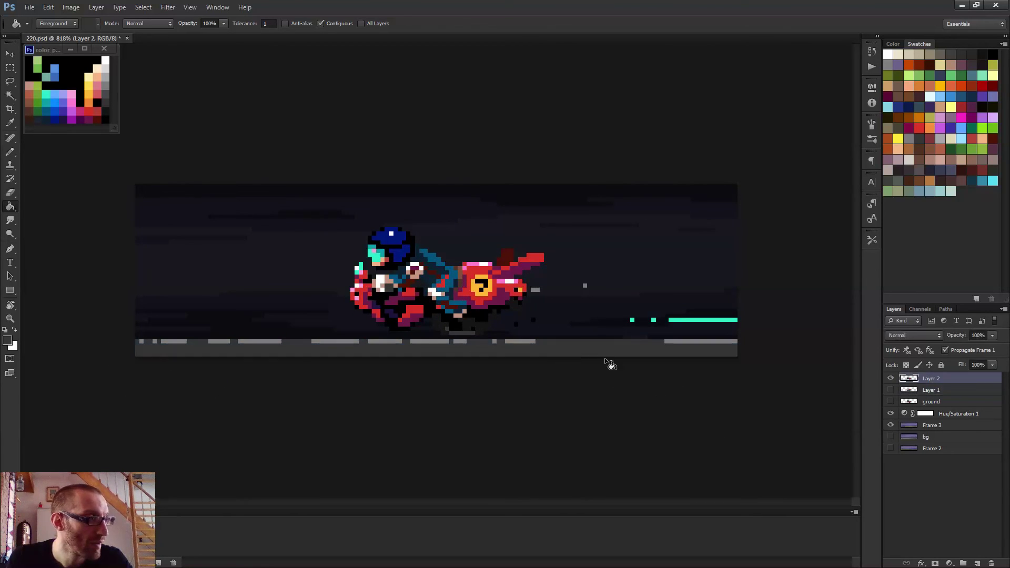
- Play the animation at a small size to check the grey road across the frames
{"action": "scroll", "coordinate": [615, 371], "scroll_direction": "down", "scroll_amount": 5}
{"action": "key", "text": "space"}
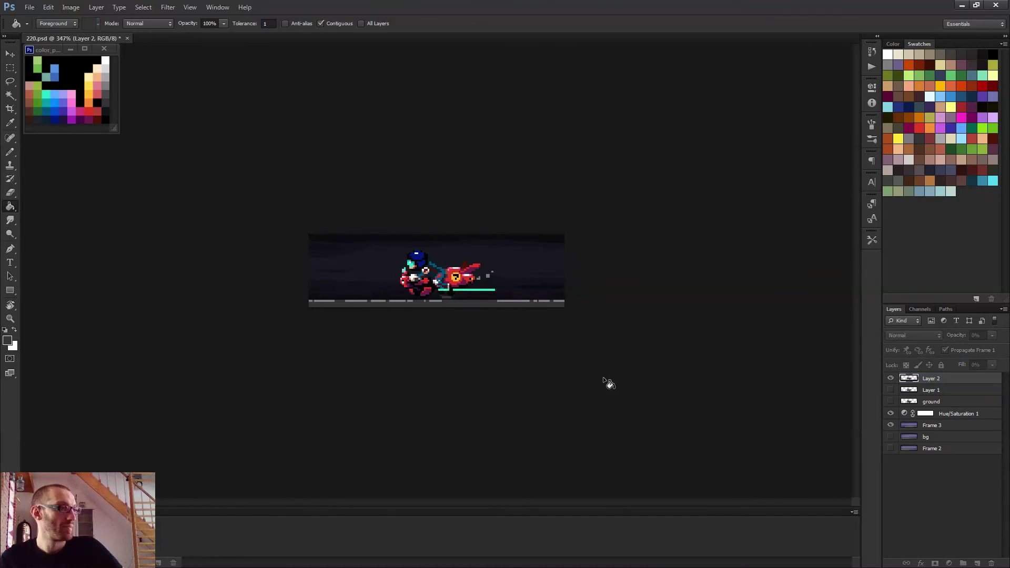
{"action": "scroll", "coordinate": [607, 384], "scroll_direction": "down", "scroll_amount": 1}
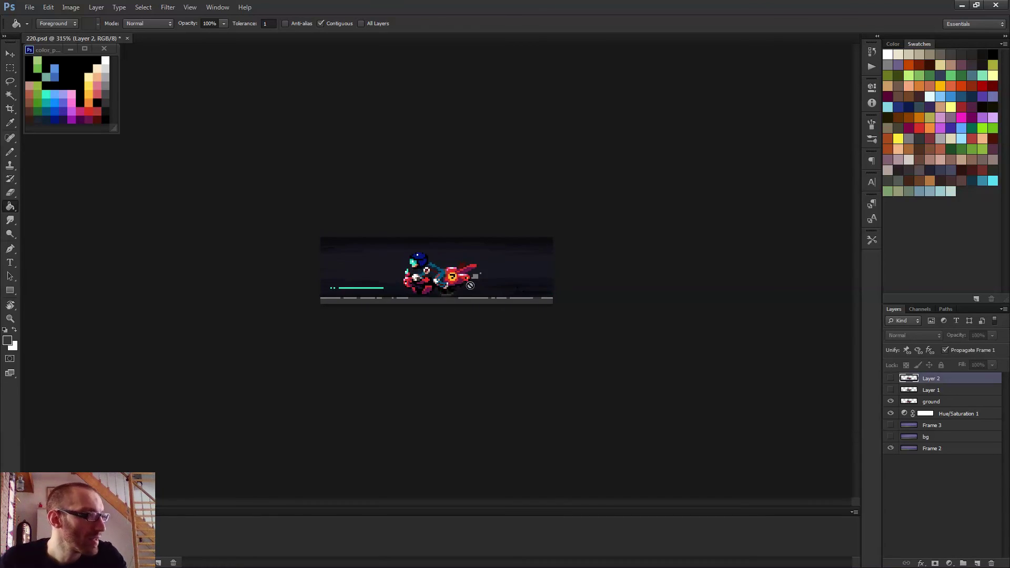
- Draw a one-pixel-high black shadow line along the road's edge beneath the motorcycle on the ground layer, breaking it up behind the rear wheel
{"action": "scroll", "coordinate": [462, 325], "scroll_direction": "up", "scroll_amount": 2}
{"action": "scroll", "coordinate": [452, 331], "scroll_direction": "up", "scroll_amount": 2}
{"action": "key", "text": "b"}
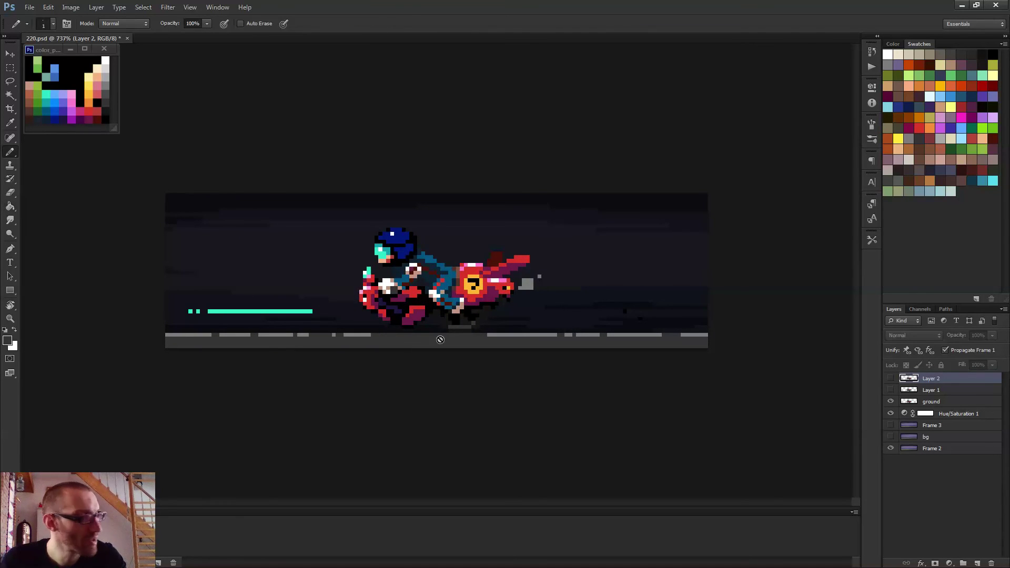
{"action": "scroll", "coordinate": [442, 343], "scroll_direction": "up", "scroll_amount": 2}
{"action": "scroll", "coordinate": [457, 355], "scroll_direction": "up", "scroll_amount": 2}
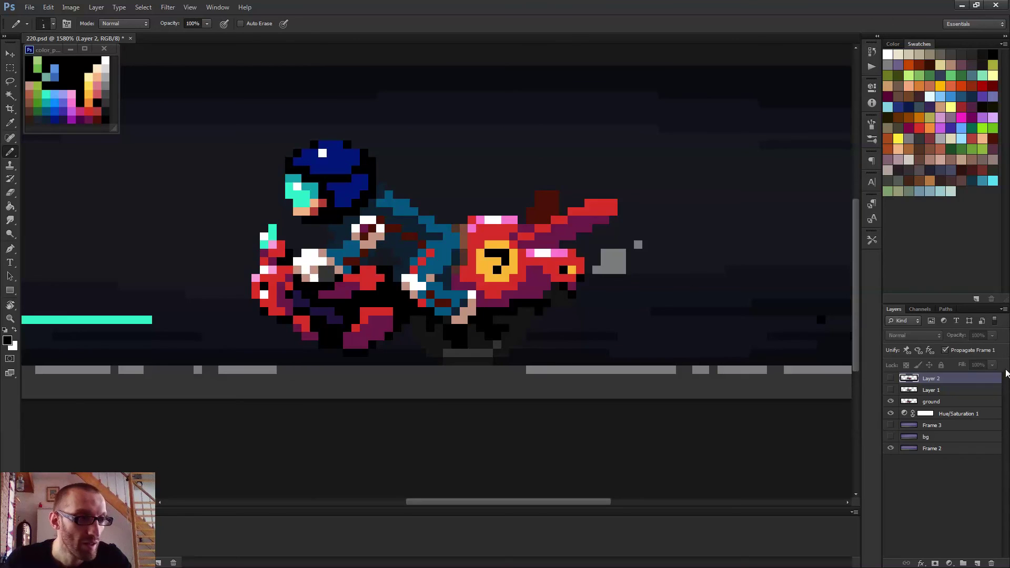
{"action": "left_click", "coordinate": [937, 402]}
{"action": "left_click_drag", "start_coordinate": [282, 369], "coordinate": [523, 365]}
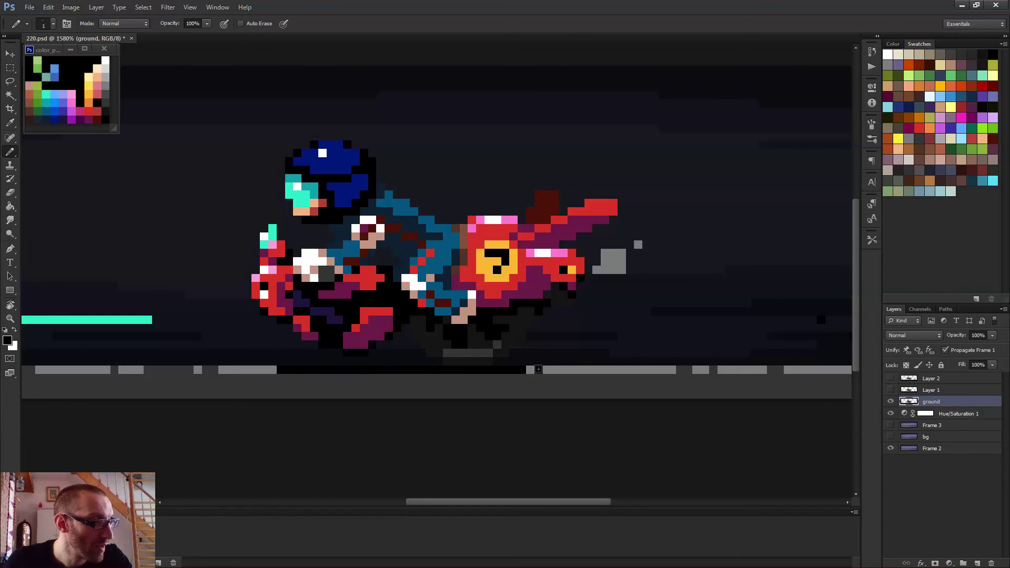
{"action": "left_click", "coordinate": [539, 369]}
{"action": "left_click_drag", "start_coordinate": [547, 370], "coordinate": [555, 369]}
{"action": "left_click", "coordinate": [580, 370]}
{"action": "left_click", "coordinate": [588, 370]}
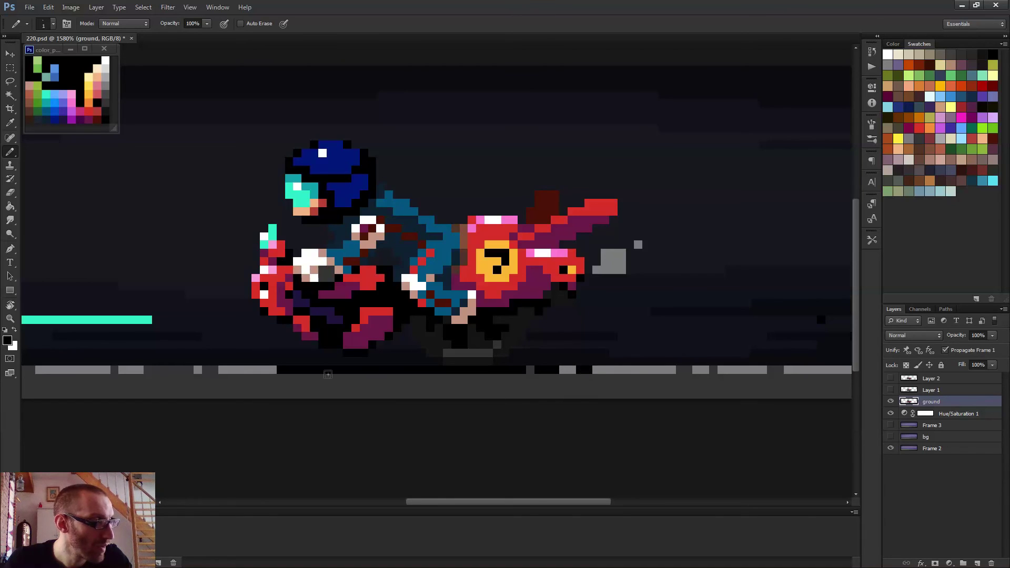
- Add separate black pixels at the shadow's front end, trim the adjoining light grey dash with dark grey, and play the animation
{"action": "left_click", "coordinate": [272, 370]}
{"action": "left_click", "coordinate": [264, 370]}
{"action": "left_click", "coordinate": [275, 368], "text": "alt"}
{"action": "left_click", "coordinate": [258, 370]}
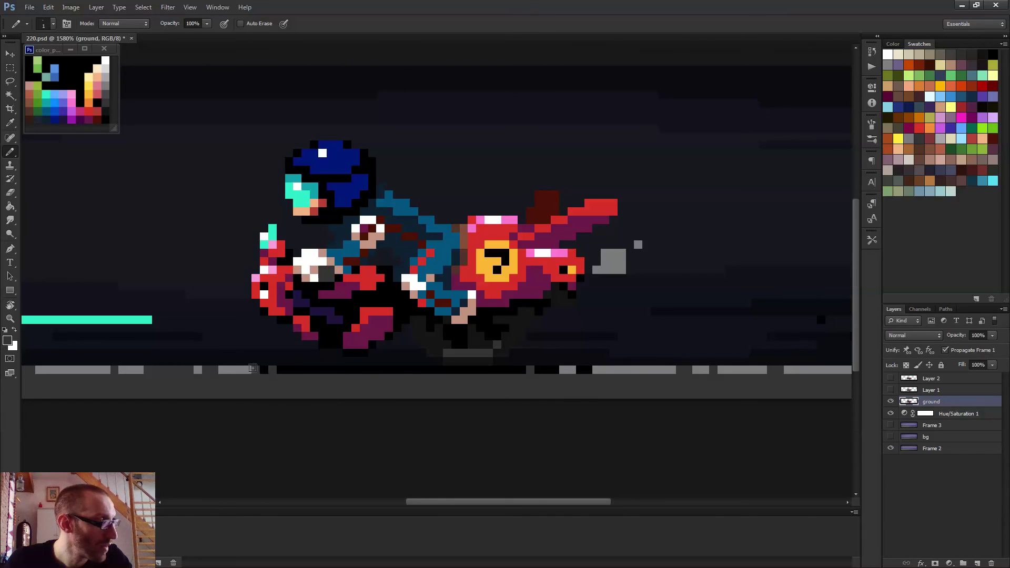
{"action": "scroll", "coordinate": [401, 405], "scroll_direction": "down", "scroll_amount": 6}
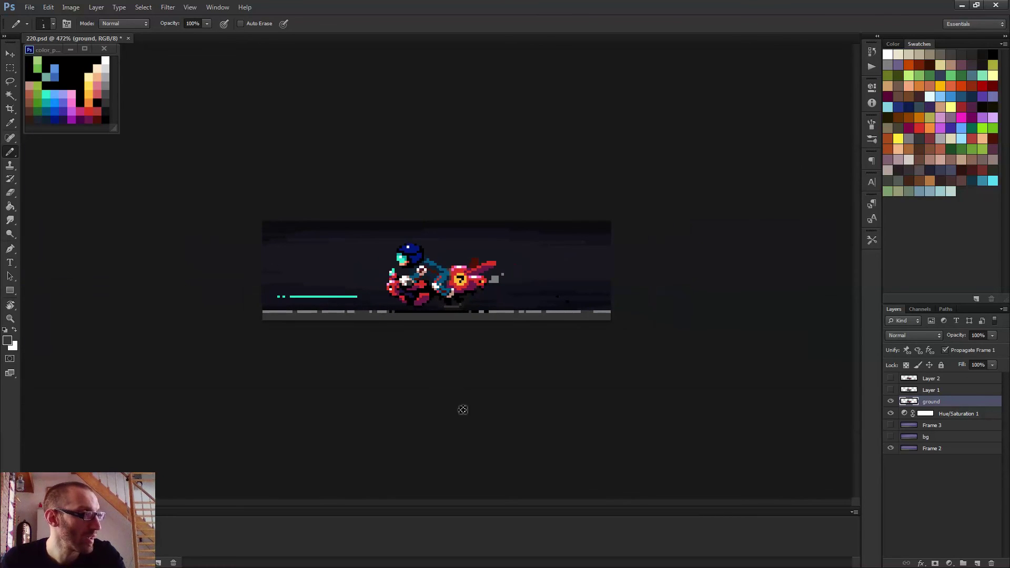
{"action": "key", "text": "space"}
- Paint out the separate black pixels at the shadow's front end on the ground layer and make its rear end one continuous line
{"action": "left_click", "coordinate": [968, 391]}
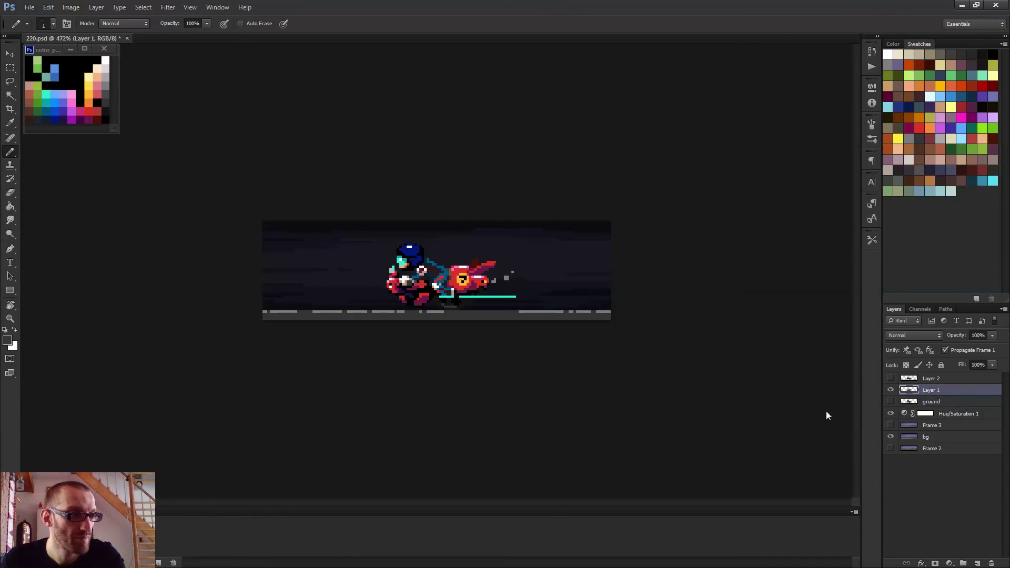
{"action": "scroll", "coordinate": [441, 366], "scroll_direction": "up", "scroll_amount": 4}
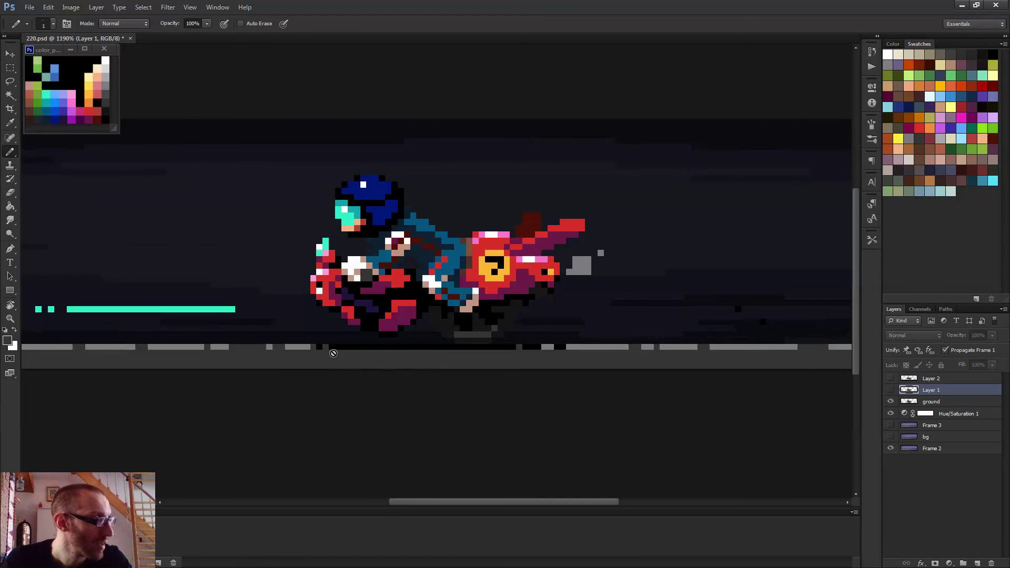
{"action": "left_click", "coordinate": [928, 403]}
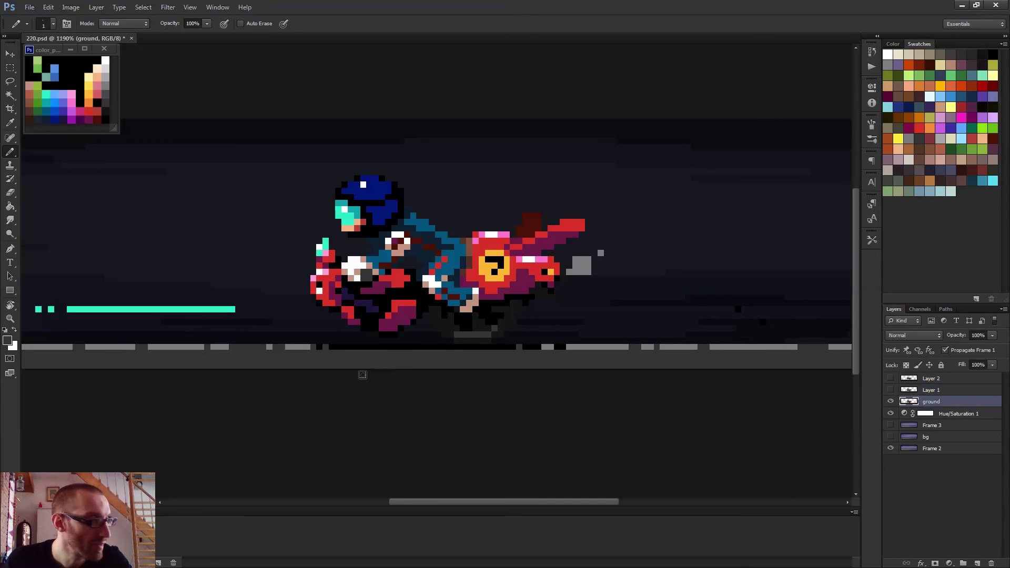
{"action": "left_click", "coordinate": [320, 351]}
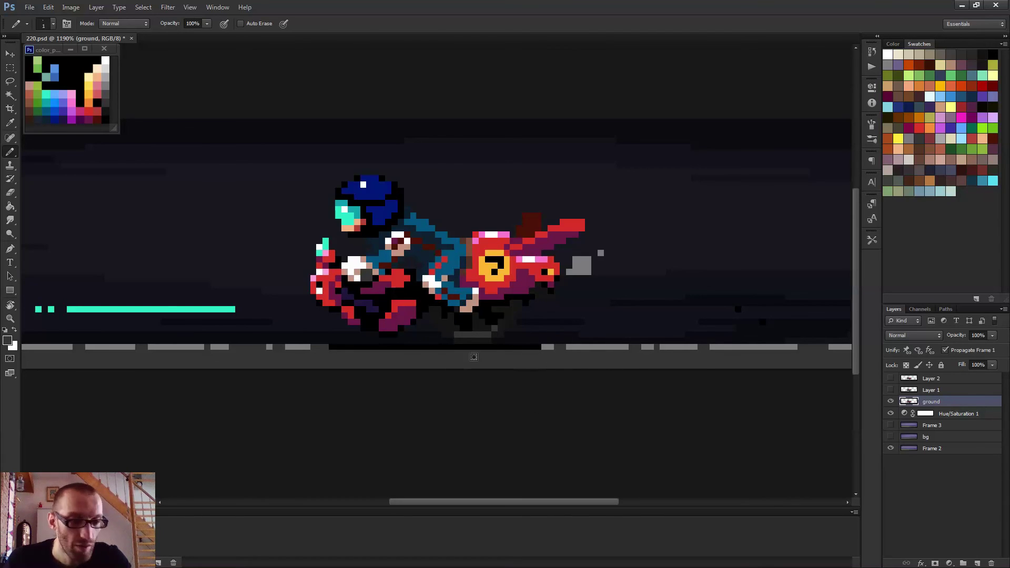
- Select the black shadow line on the ground layer and fill the same area with palette black on Layer 1 and Layer 2
{"action": "key", "text": "w"}
{"action": "left_click", "coordinate": [474, 347]}
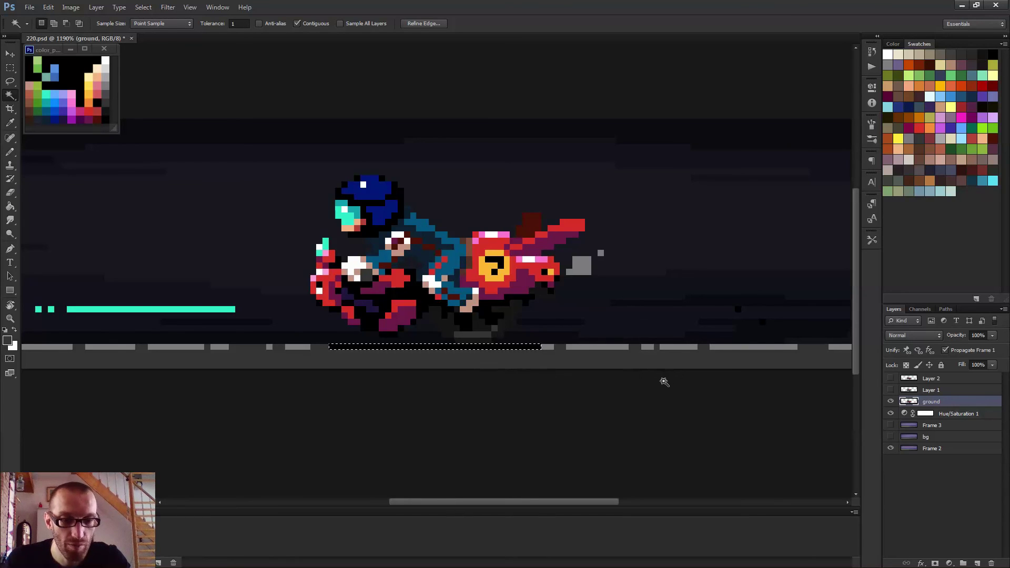
{"action": "key", "text": "space"}
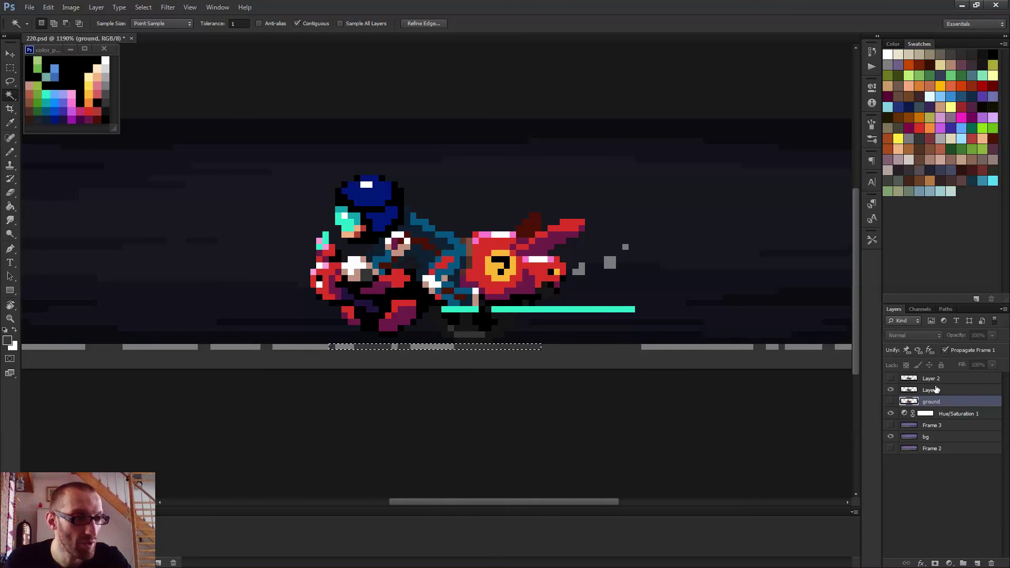
{"action": "left_click", "coordinate": [935, 390]}
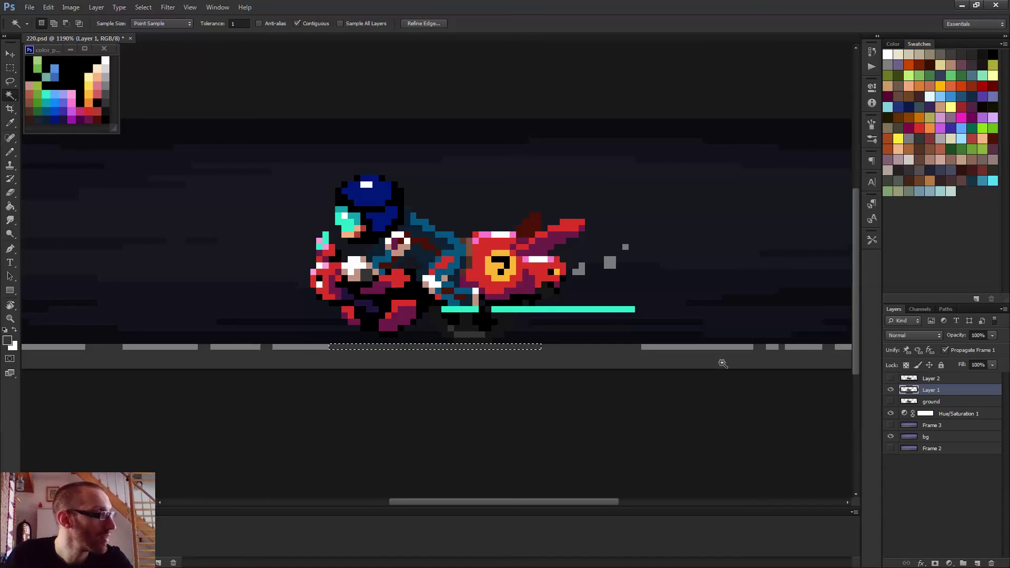
{"action": "key", "text": "b"}
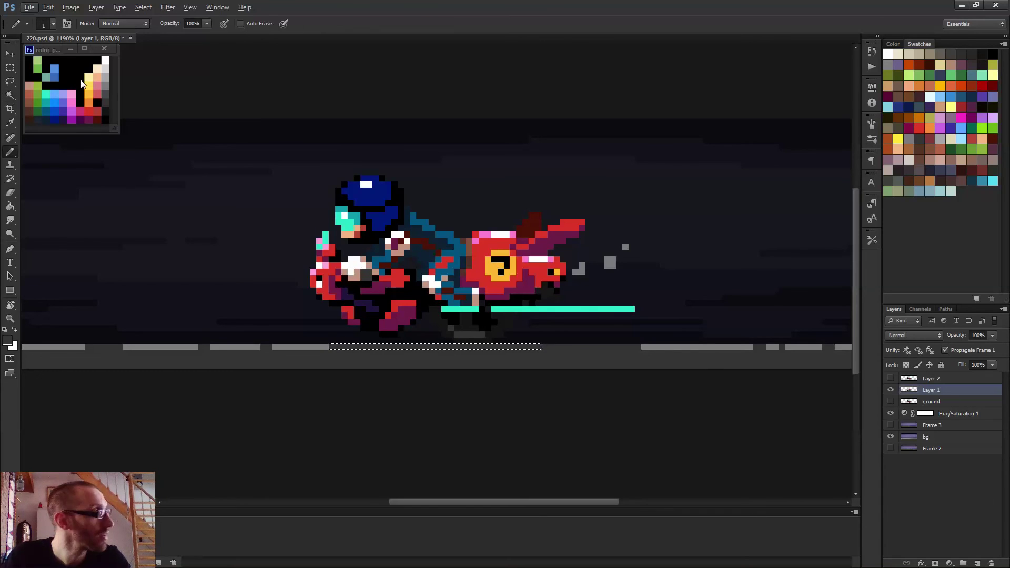
{"action": "left_click", "coordinate": [78, 82], "text": "alt"}
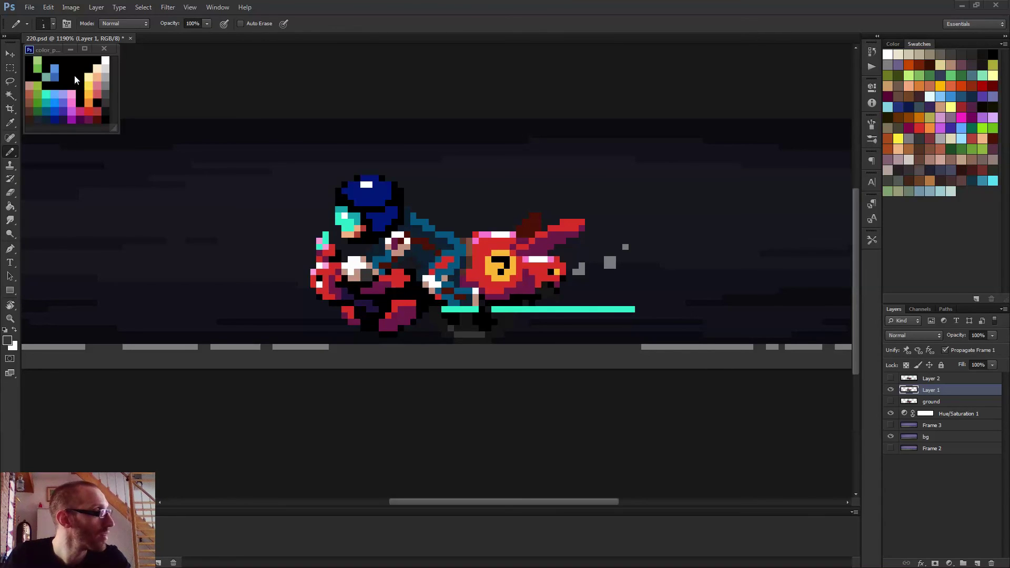
{"action": "left_click", "coordinate": [74, 79]}
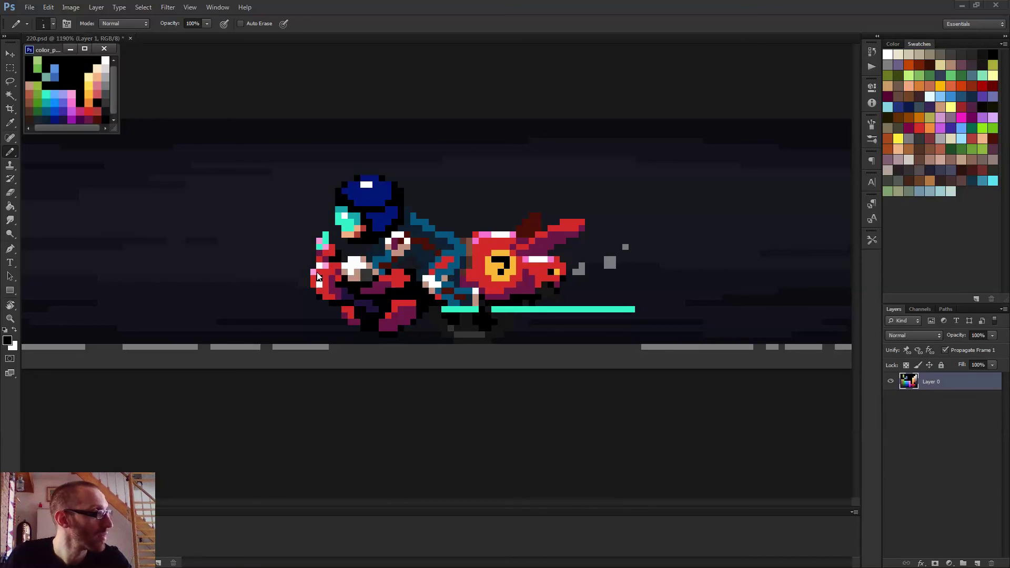
{"action": "left_click", "coordinate": [475, 408]}
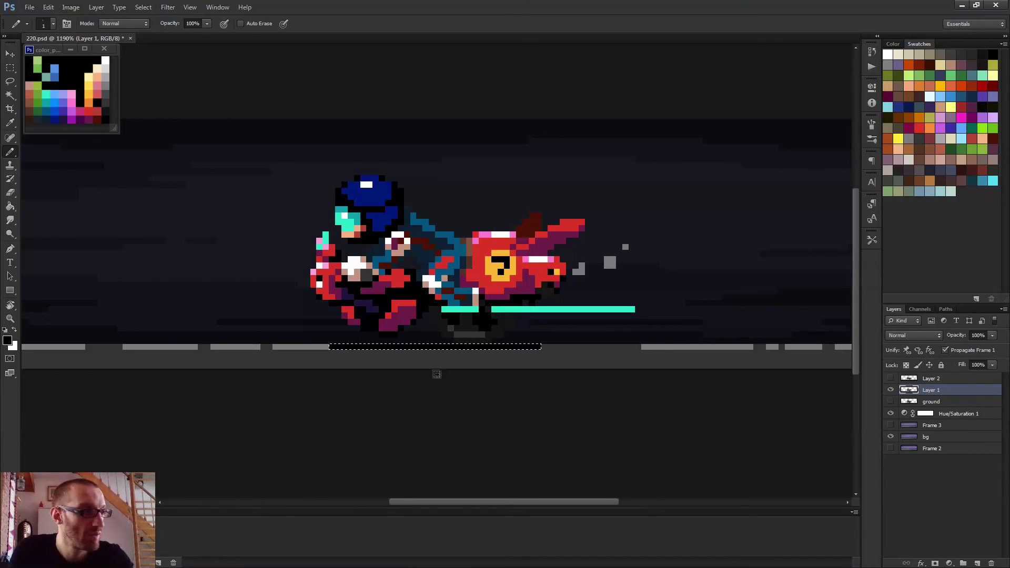
{"action": "key", "text": "space"}
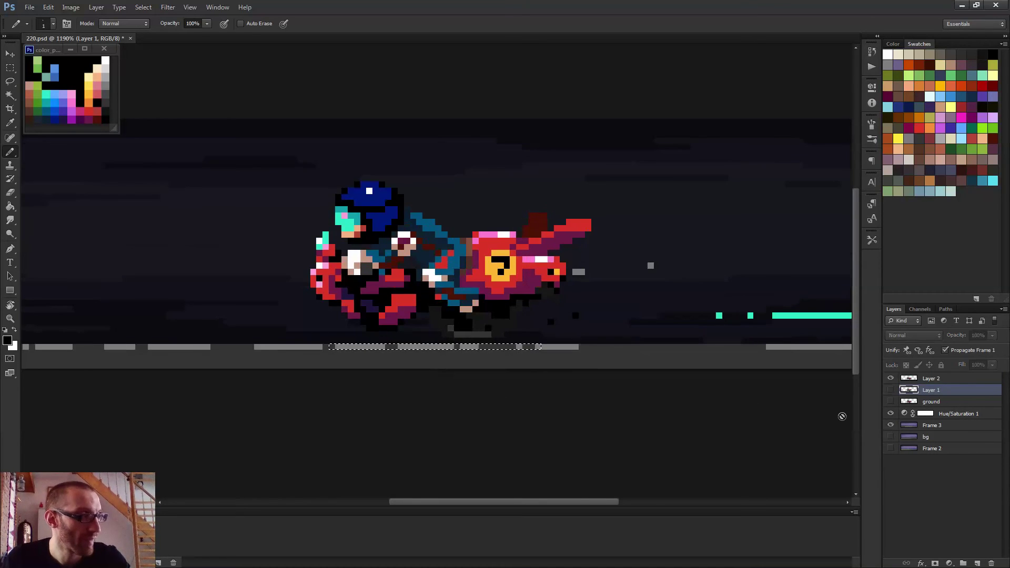
{"action": "left_click", "coordinate": [916, 382]}
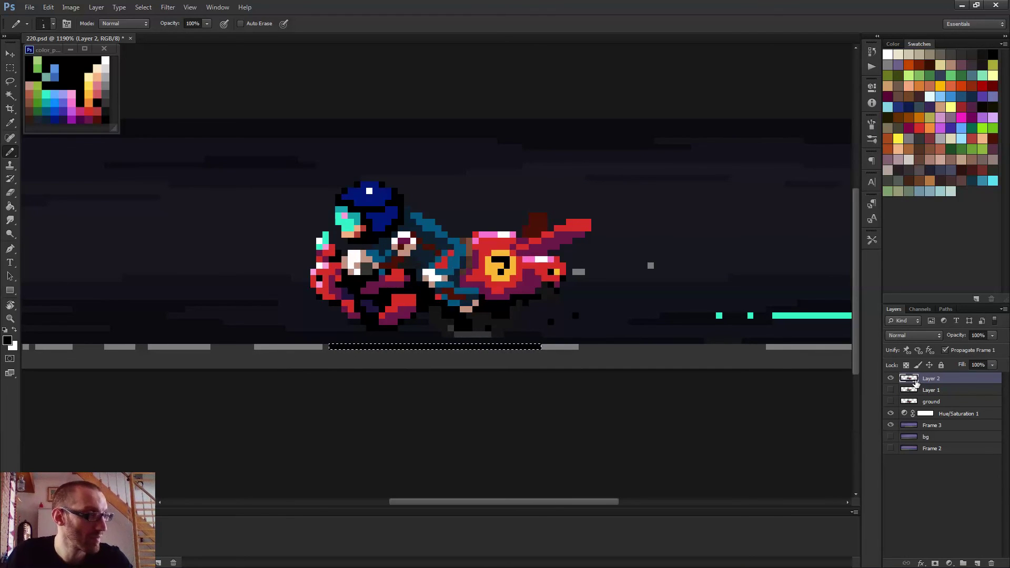
- Deselect, separate the light grey dash from the shadow's rear end with dark grey on Layer 2, and add a light grey pixel behind the dash
{"action": "left_click", "coordinate": [532, 362], "text": "alt"}
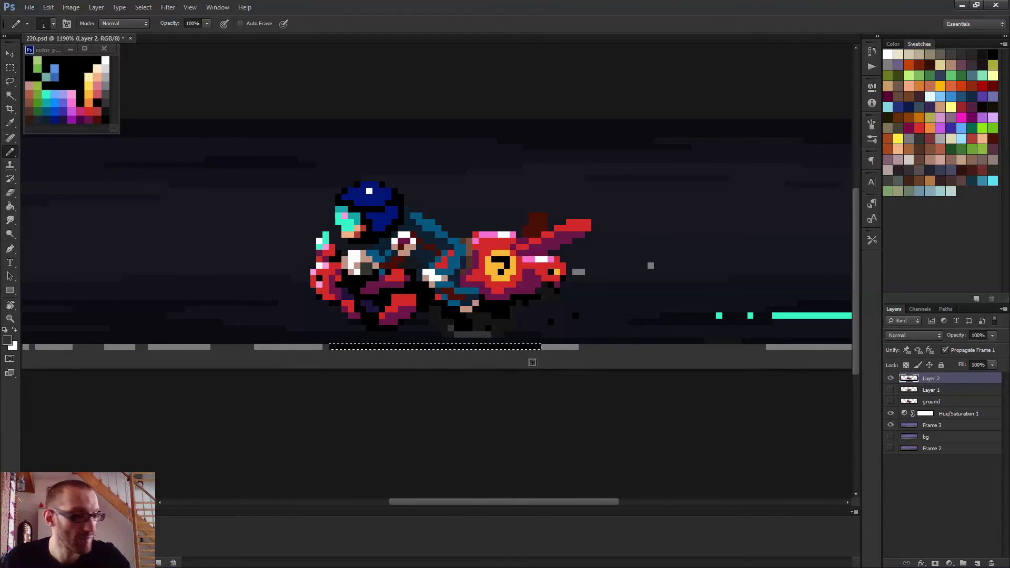
{"action": "key", "text": "ctrl+d"}
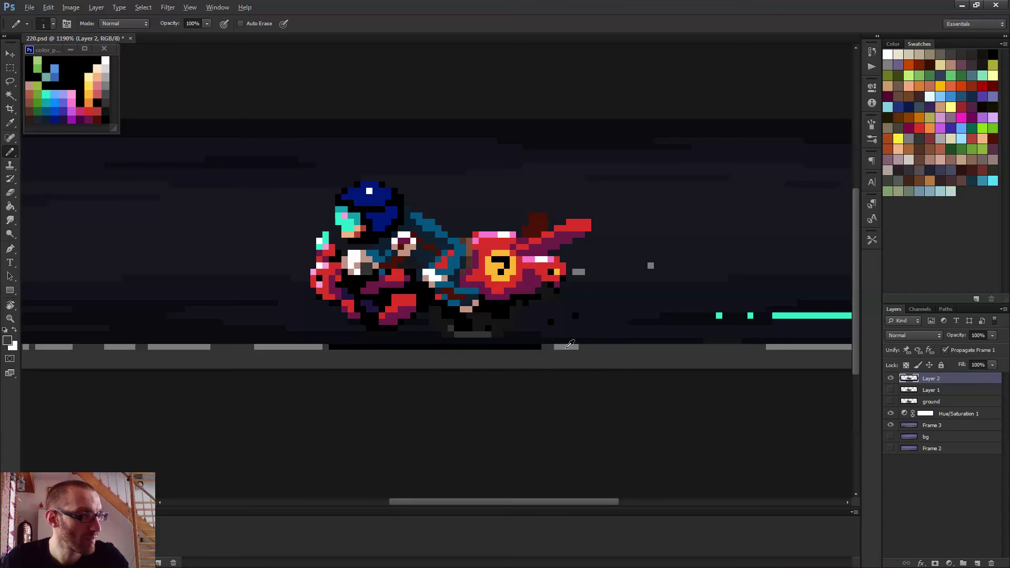
{"action": "left_click", "coordinate": [569, 344], "text": "alt"}
{"action": "left_click", "coordinate": [587, 347]}
{"action": "scroll", "coordinate": [599, 372], "scroll_direction": "down", "scroll_amount": 3}
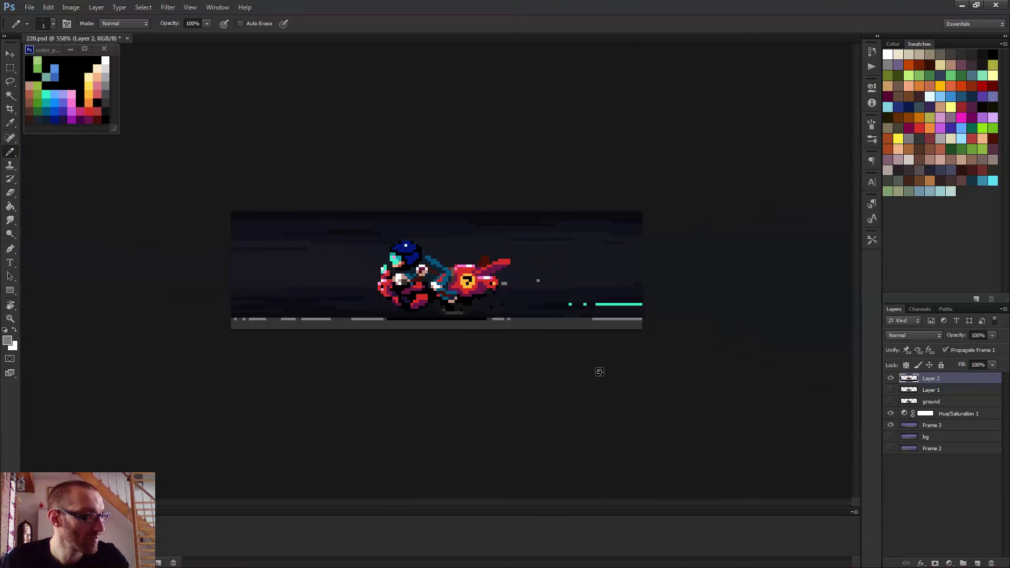
- Play the animation and watch how the shadow and the road dashes run beneath the bike
{"action": "scroll", "coordinate": [599, 372], "scroll_direction": "down", "scroll_amount": 2}
{"action": "key", "text": "space"}
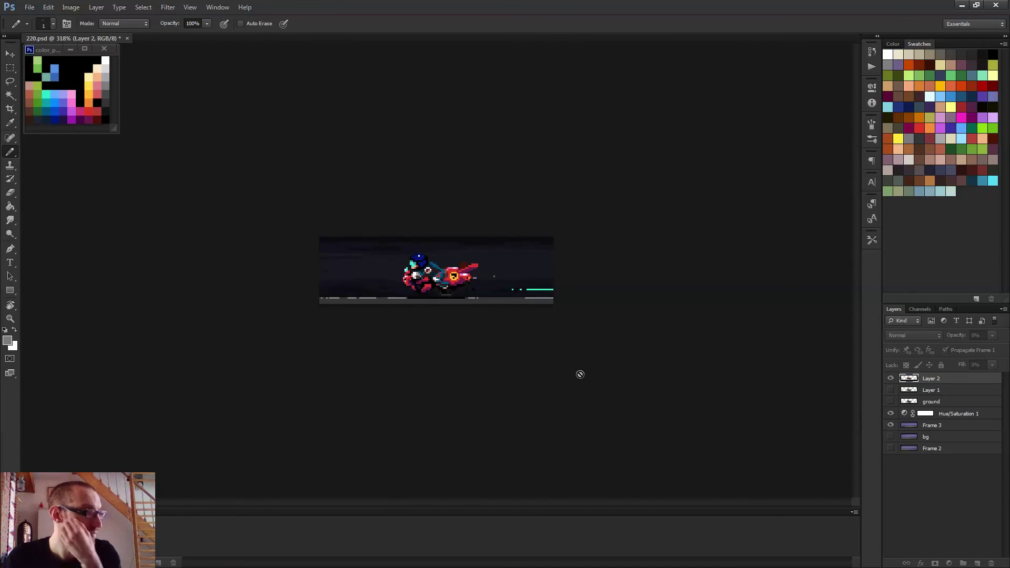
{"action": "scroll", "coordinate": [446, 315], "scroll_direction": "up", "scroll_amount": 1}
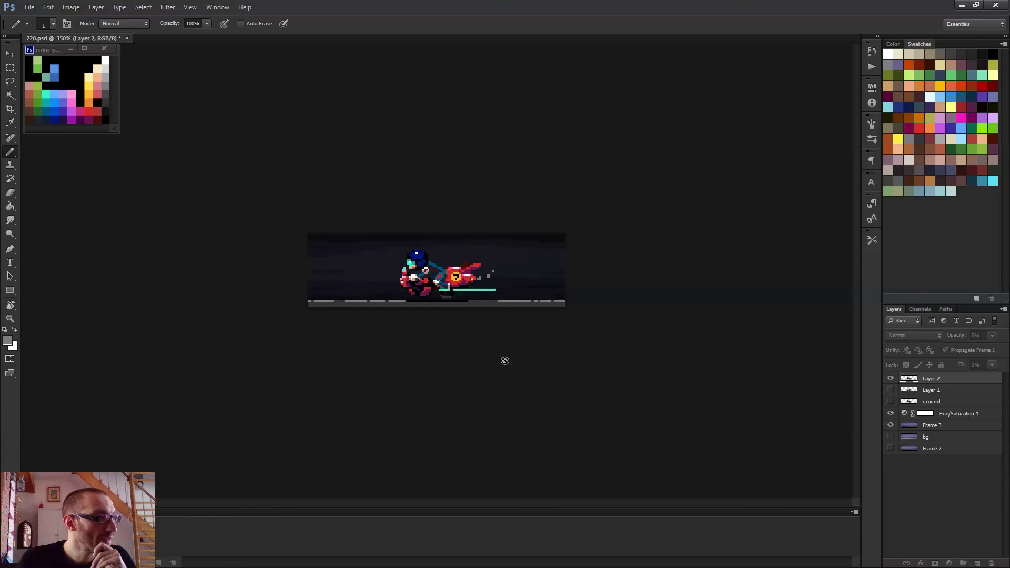
{"action": "scroll", "coordinate": [506, 363], "scroll_direction": "down", "scroll_amount": 2}
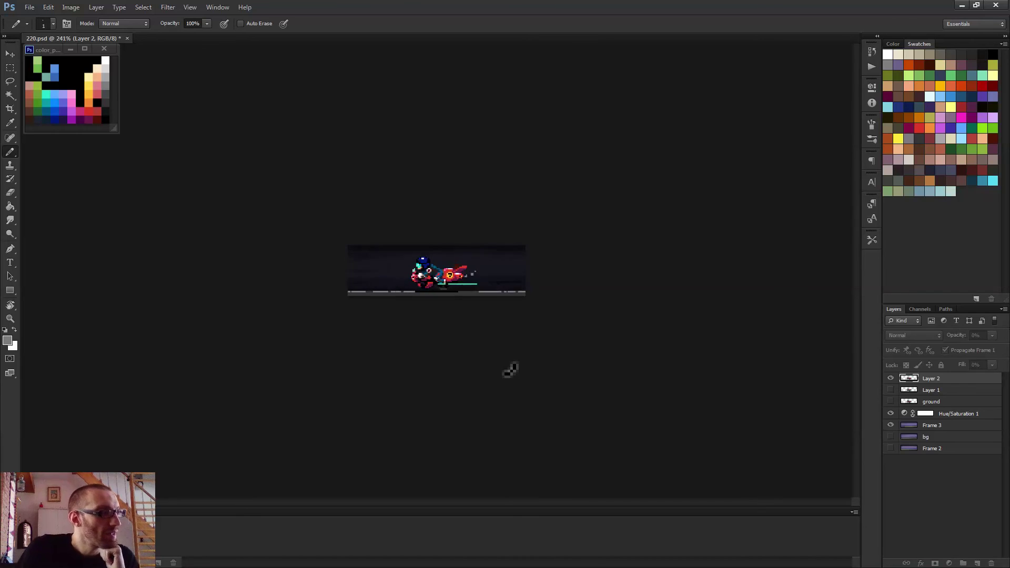
{"action": "scroll", "coordinate": [475, 326], "scroll_direction": "up", "scroll_amount": 5}
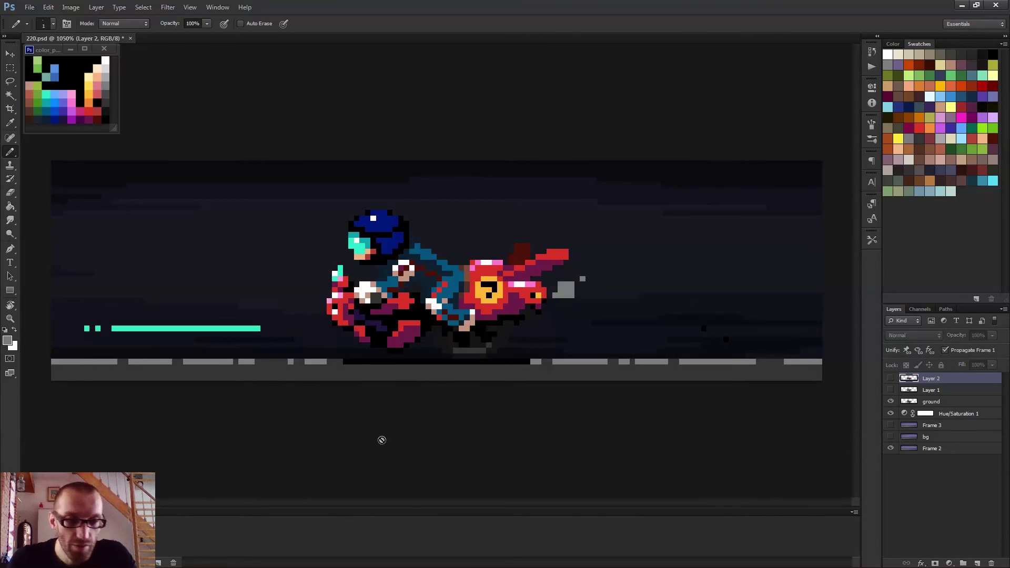
- Extend the black shadow line by one pixel at its front end on the ground layer and at its rear end on Layer 2
{"action": "scroll", "coordinate": [363, 421], "scroll_direction": "up", "scroll_amount": 2}
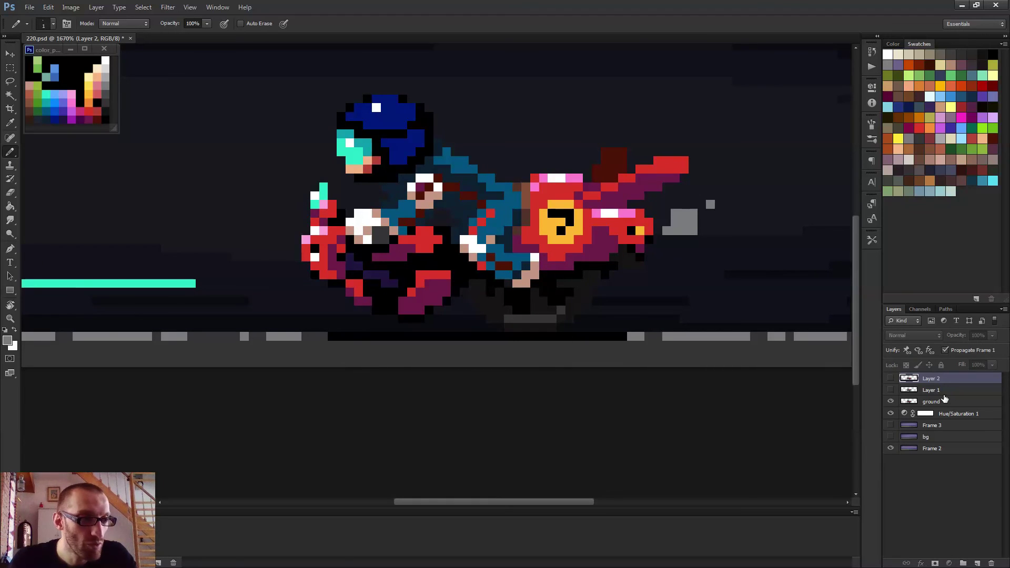
{"action": "key", "text": "alt+bracketleft"}
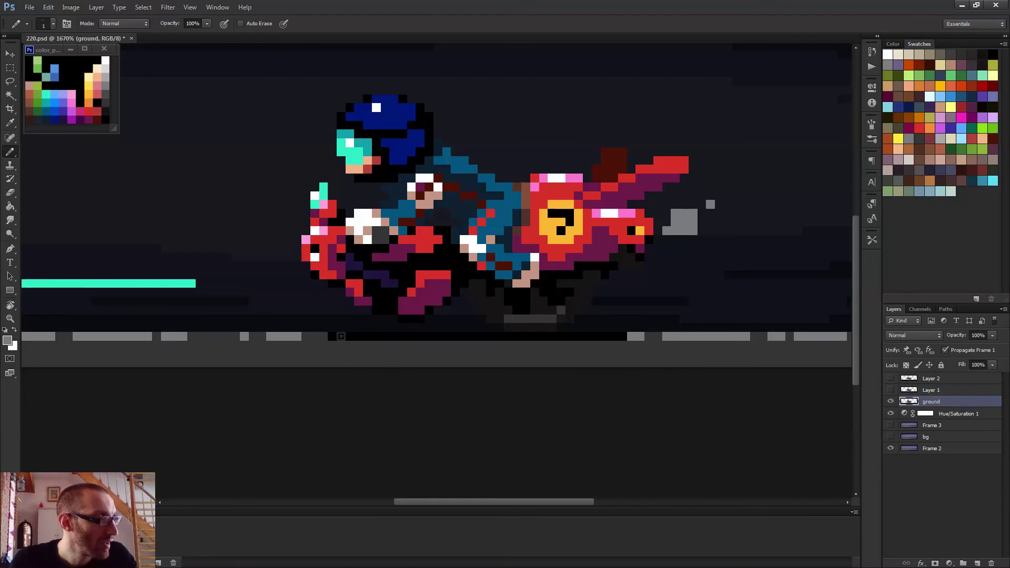
{"action": "key", "text": "d"}
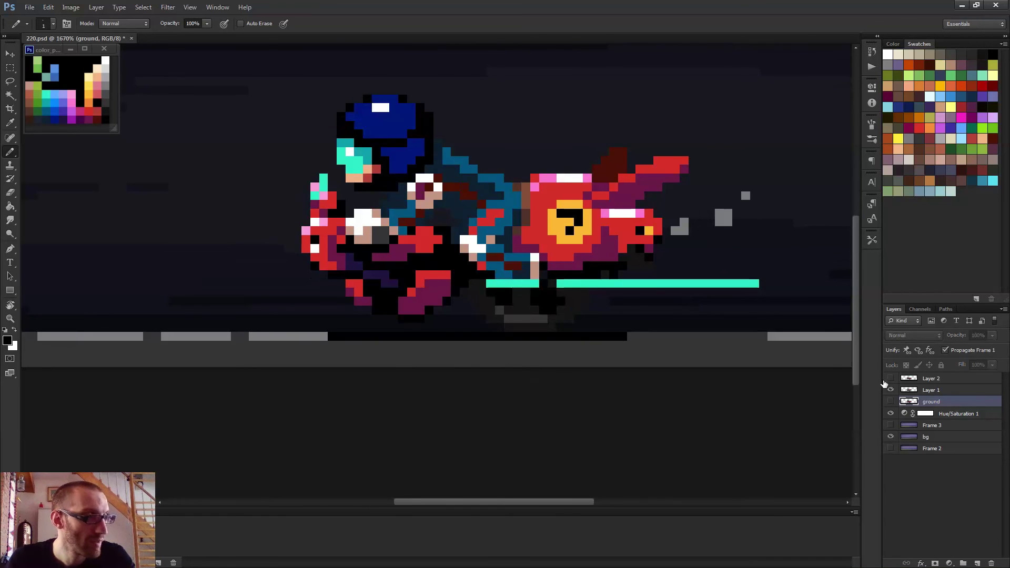
{"action": "key", "text": "alt+bracketright"}
{"action": "key", "text": "alt+bracketright"}
{"action": "scroll", "coordinate": [470, 221], "scroll_direction": "down", "scroll_amount": 3}
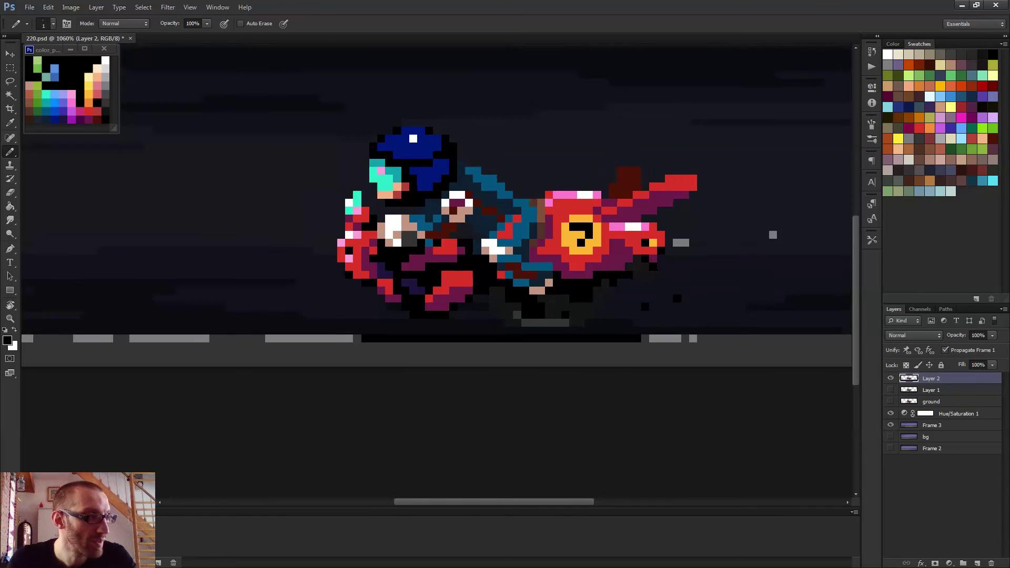
- Select Layer 1, switch to the animation frame that shows the ground layer, and save the document
{"action": "scroll", "coordinate": [772, 235], "scroll_direction": "down", "scroll_amount": 3}
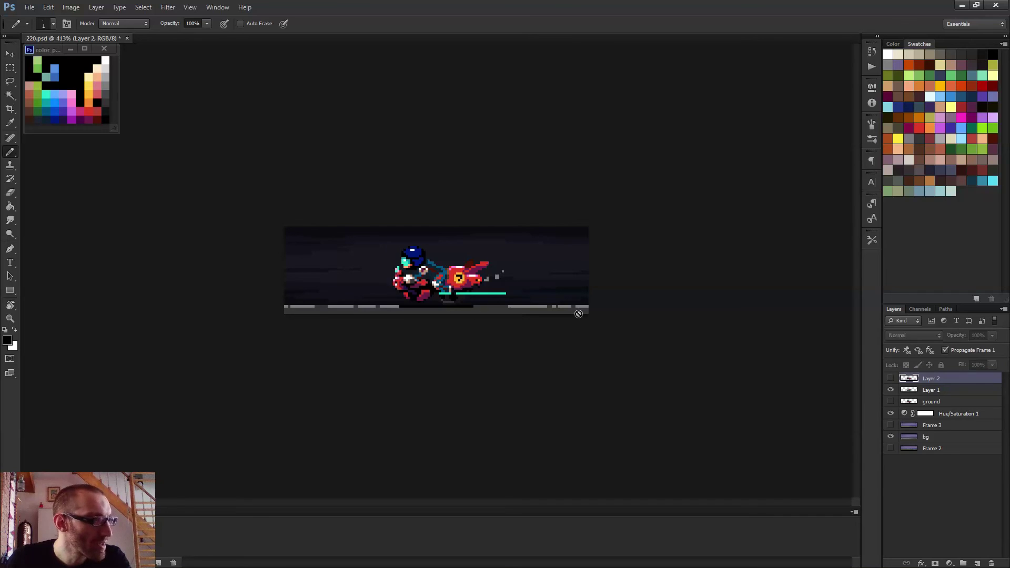
{"action": "left_click", "coordinate": [949, 391]}
{"action": "left_click", "coordinate": [26, 550]}
{"action": "left_click", "coordinate": [216, 529]}
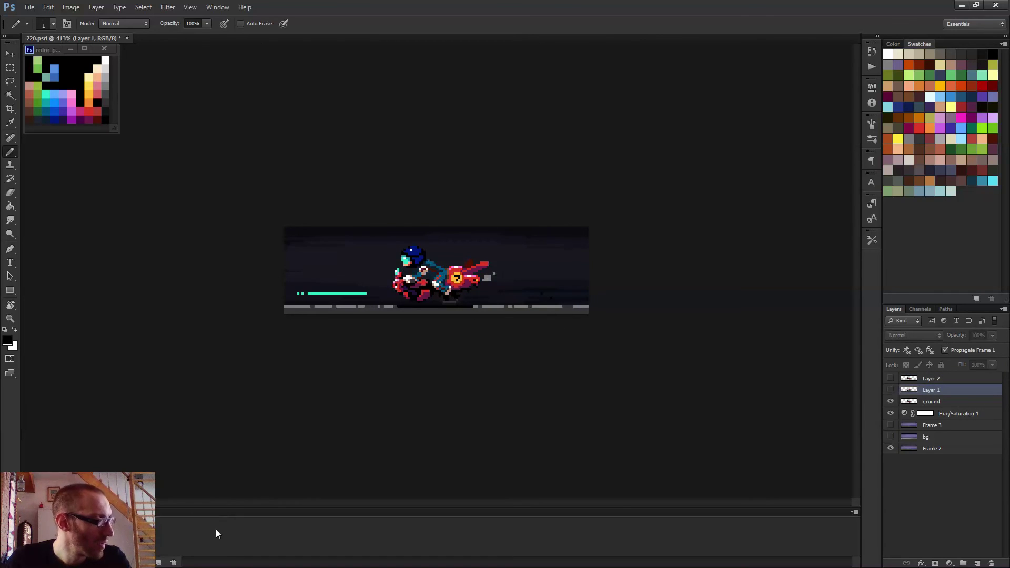
- Paint out the two small dashes ahead of the bike on the ground layer and join the broken dash behind it with light grey
{"action": "scroll", "coordinate": [406, 308], "scroll_direction": "up", "scroll_amount": 4}
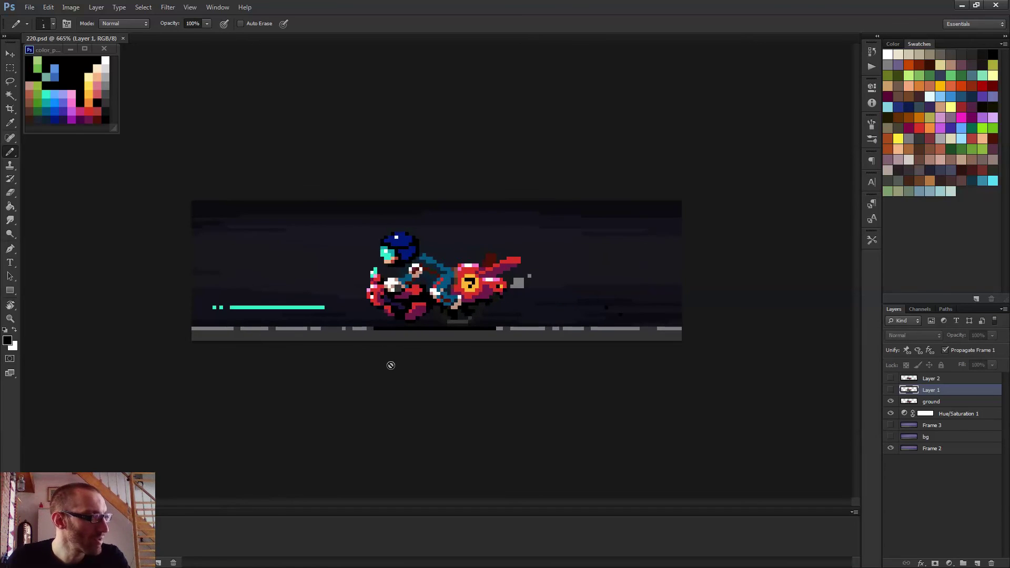
{"action": "left_click", "coordinate": [935, 402]}
{"action": "scroll", "coordinate": [323, 370], "scroll_direction": "up", "scroll_amount": 2}
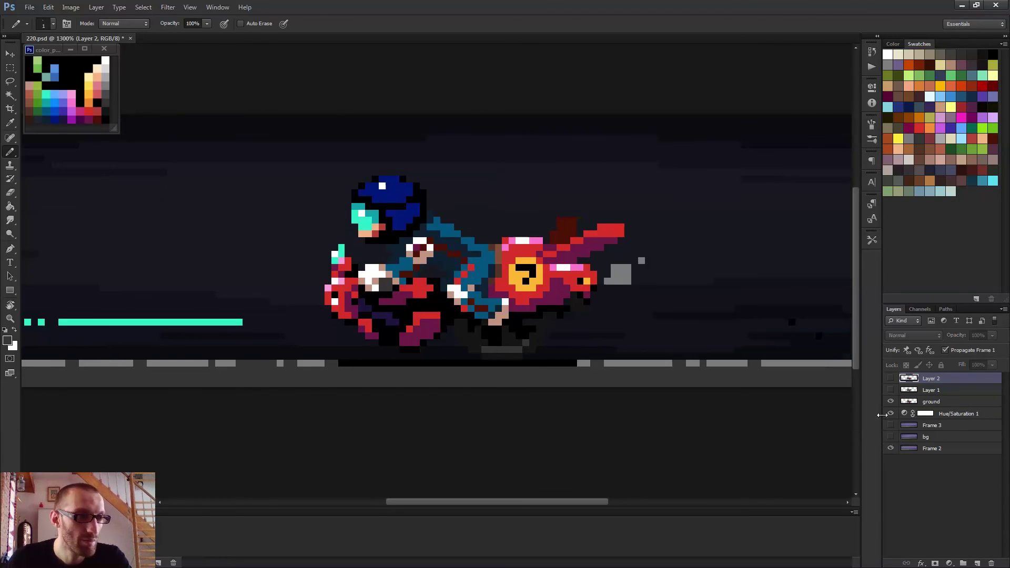
{"action": "left_click", "coordinate": [938, 404]}
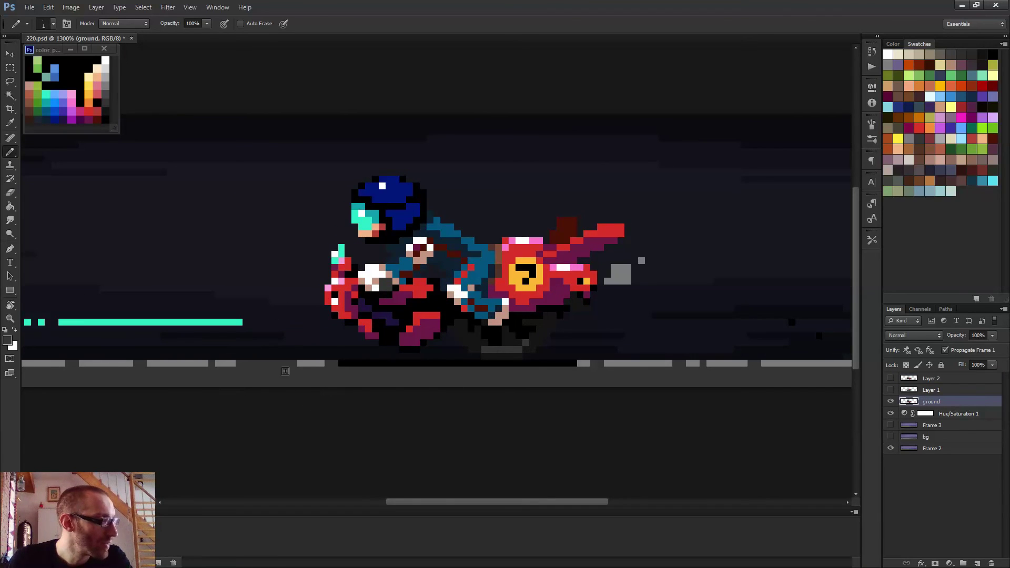
{"action": "left_click", "coordinate": [220, 364], "text": "alt"}
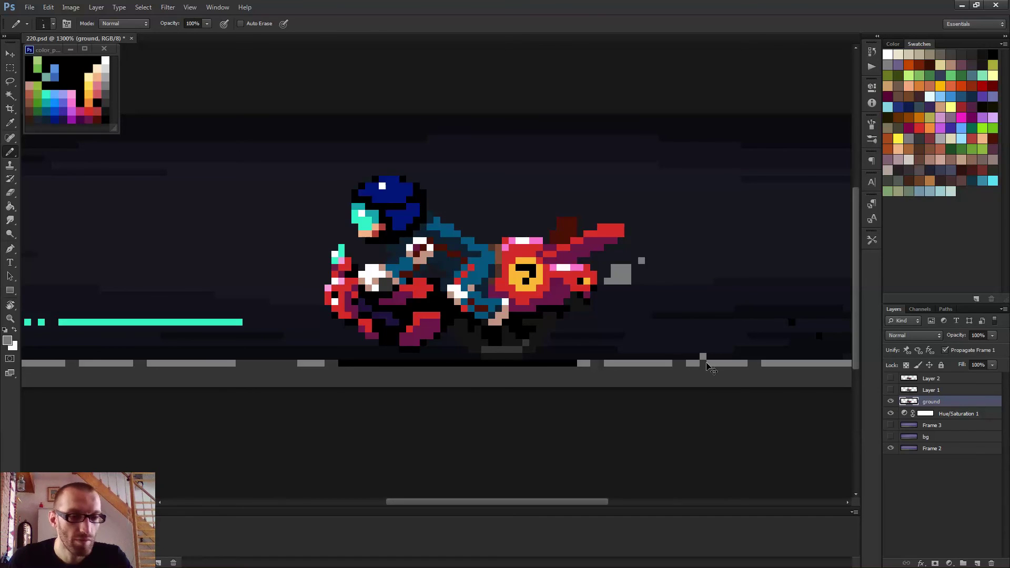
{"action": "scroll", "coordinate": [751, 392], "scroll_direction": "down", "scroll_amount": 3}
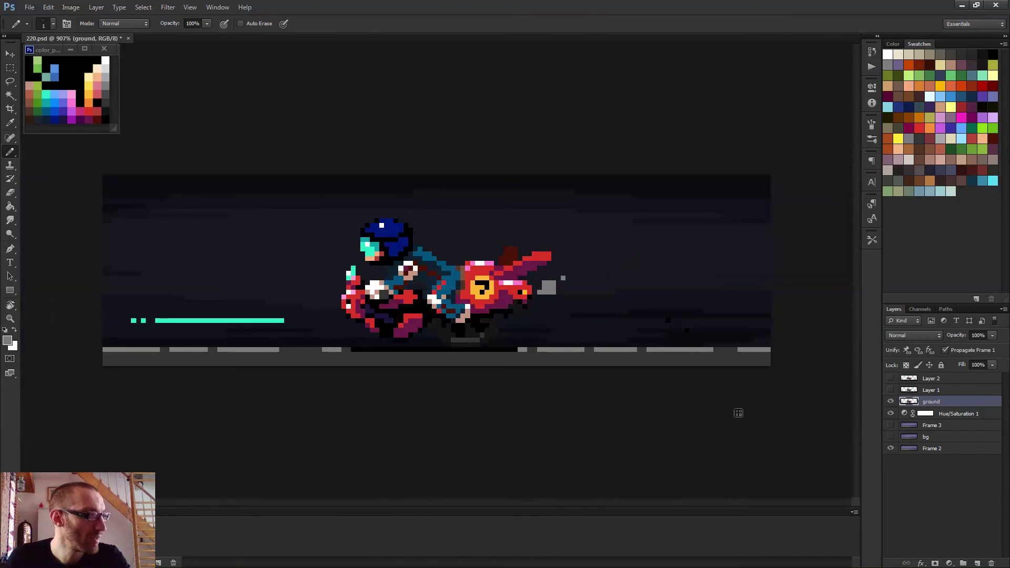
{"action": "key", "text": "space"}
- Close the small gaps in Layer 1's light grey dashes and paint out the tiny separate dashes on Layer 2 with dark grey
{"action": "left_click", "coordinate": [928, 391]}
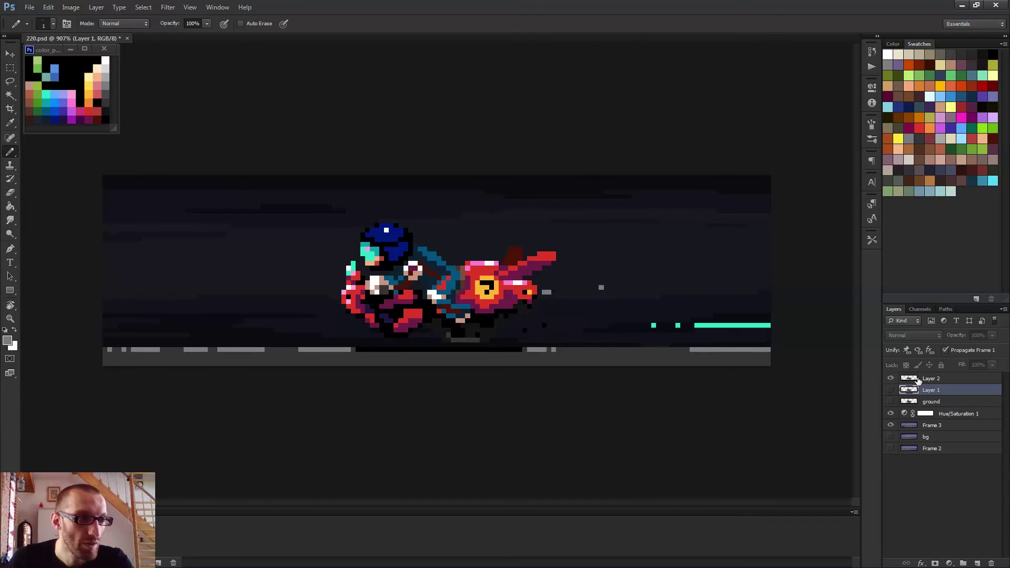
{"action": "left_click", "coordinate": [917, 380]}
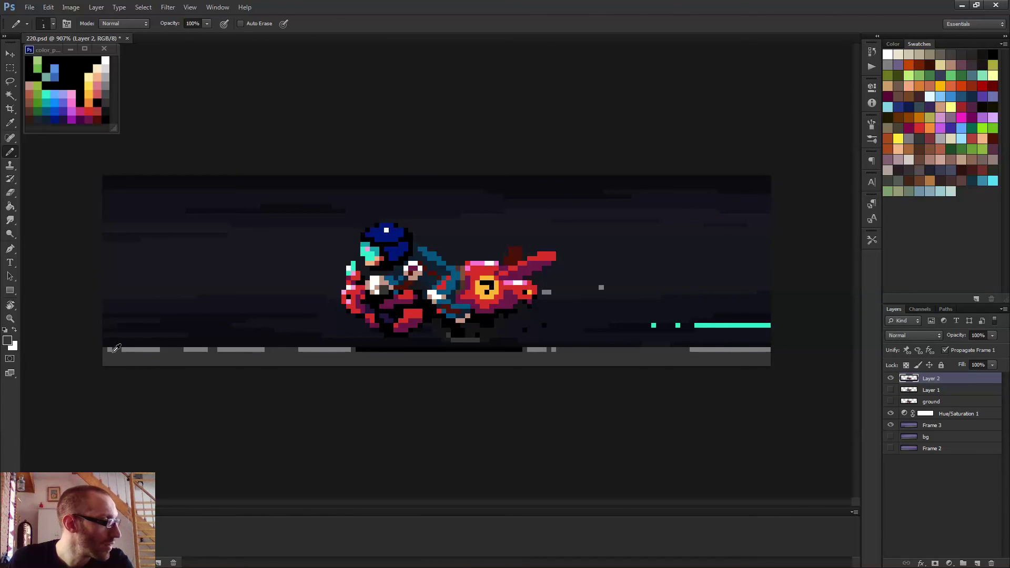
{"action": "left_click", "coordinate": [109, 349]}
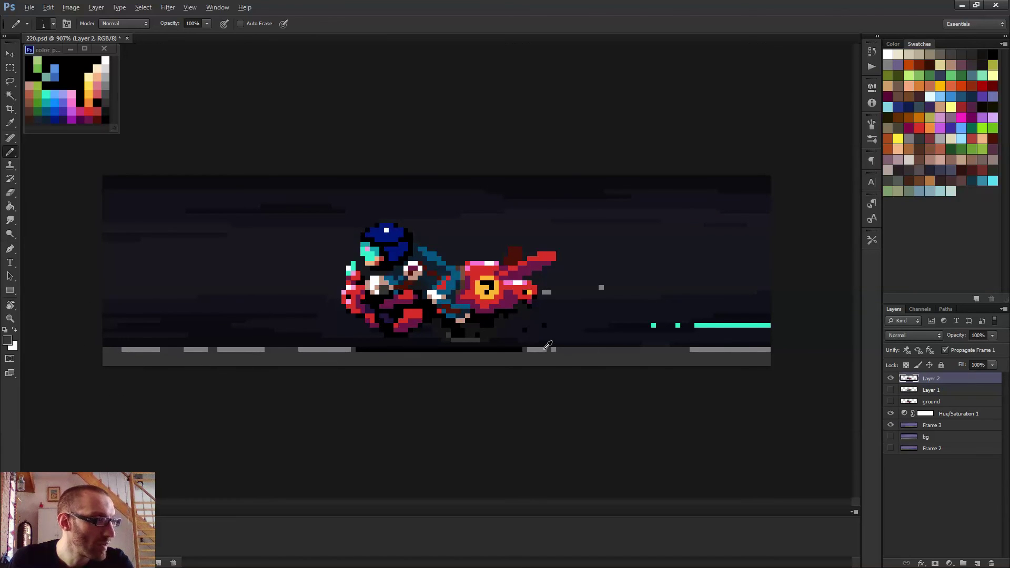
{"action": "scroll", "coordinate": [591, 368], "scroll_direction": "down", "scroll_amount": 5}
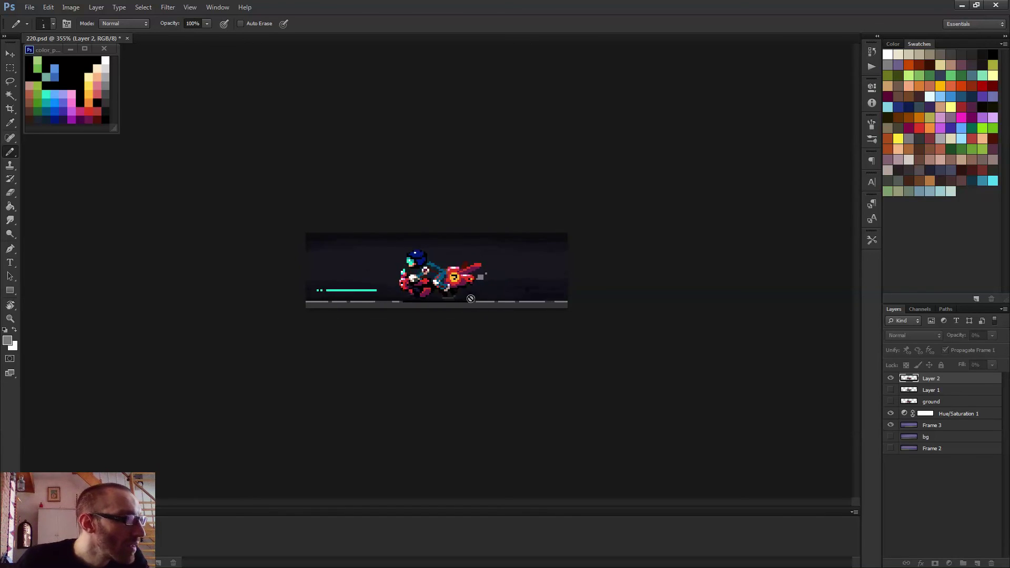
- Paint the helmet visor's highlight white on Layer 1 and replace its pink highlight pixel with white on Layer 2
{"action": "scroll", "coordinate": [342, 280], "scroll_direction": "up", "scroll_amount": 4}
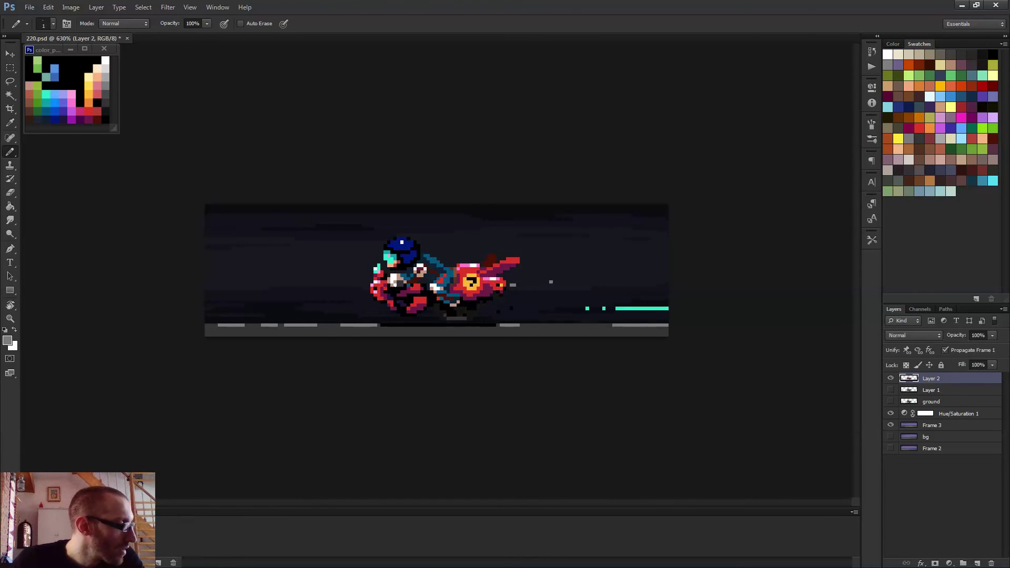
{"action": "left_click", "coordinate": [936, 392]}
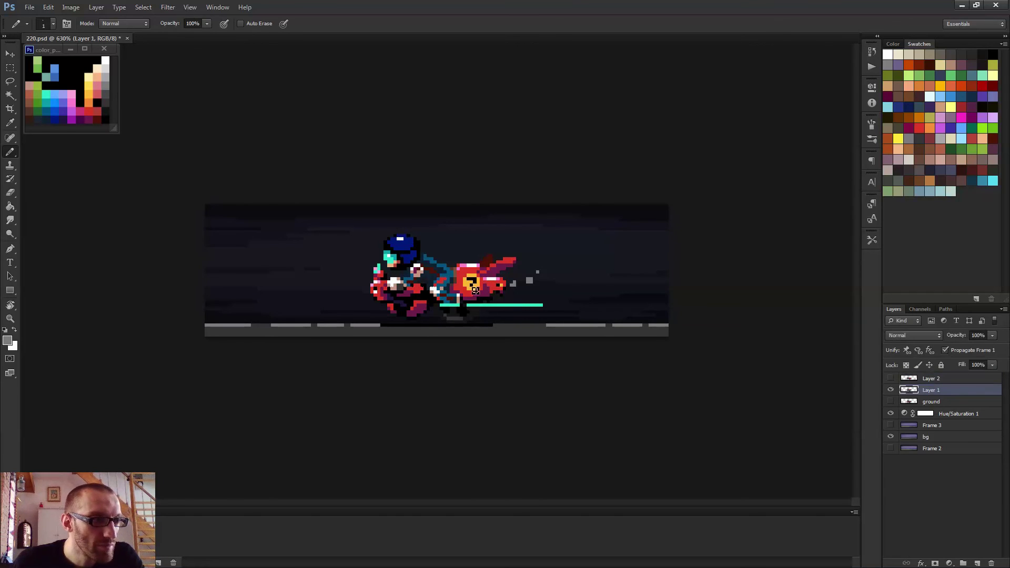
{"action": "scroll", "coordinate": [396, 256], "scroll_direction": "up", "scroll_amount": 5}
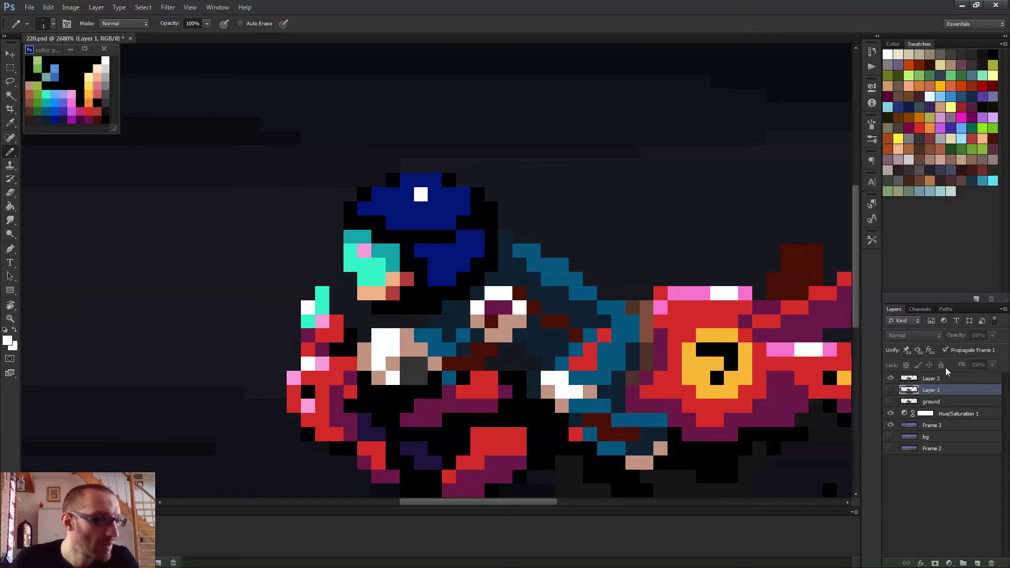
{"action": "left_click", "coordinate": [931, 378]}
{"action": "left_click", "coordinate": [364, 251]}
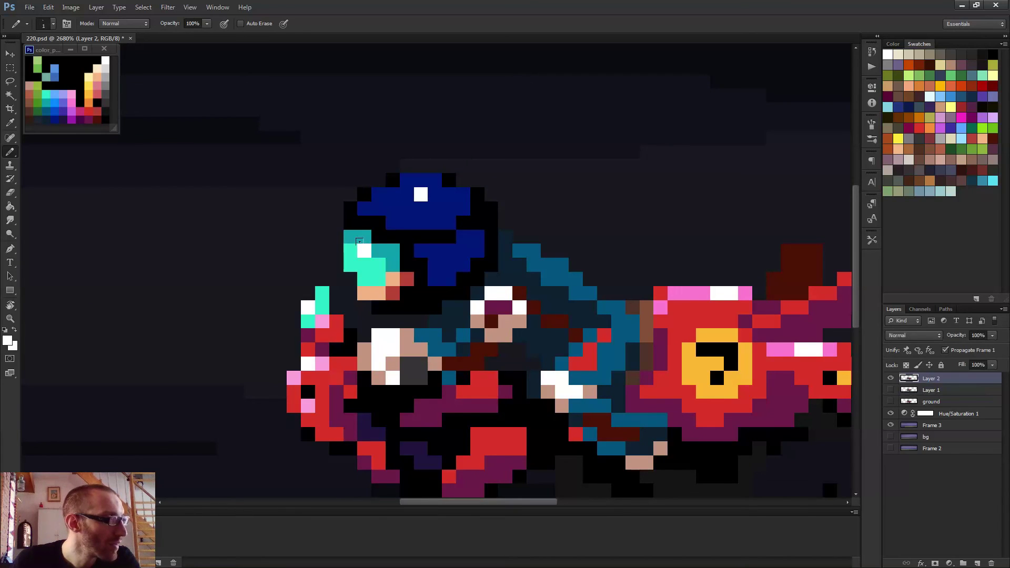
{"action": "left_click", "coordinate": [361, 239]}
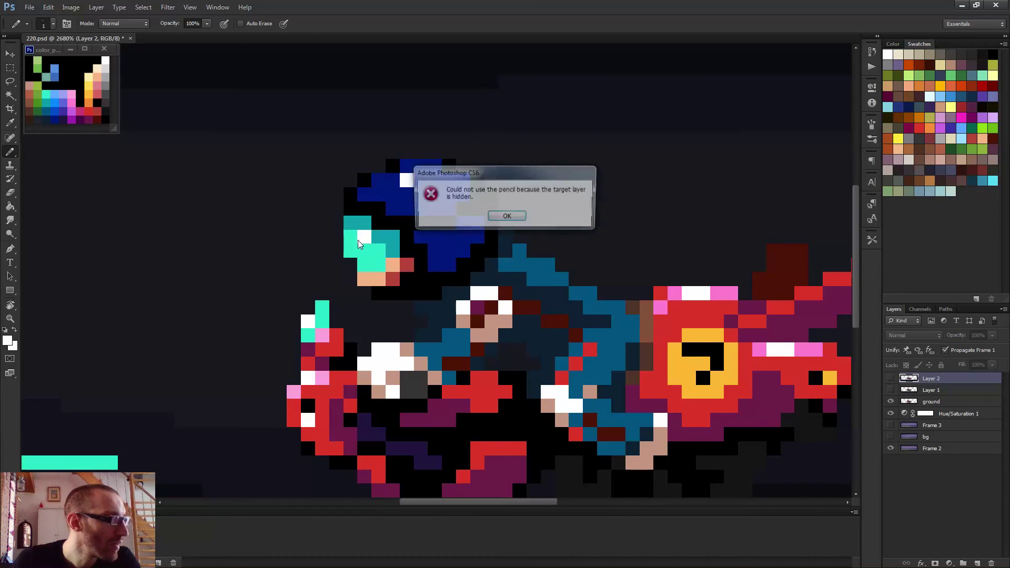
{"action": "key", "text": "Return"}
- Retouch the visor highlight with the visor's turquoise and white on the ground layer, and enlarge it with white on Layer 1
{"action": "left_click", "coordinate": [915, 401]}
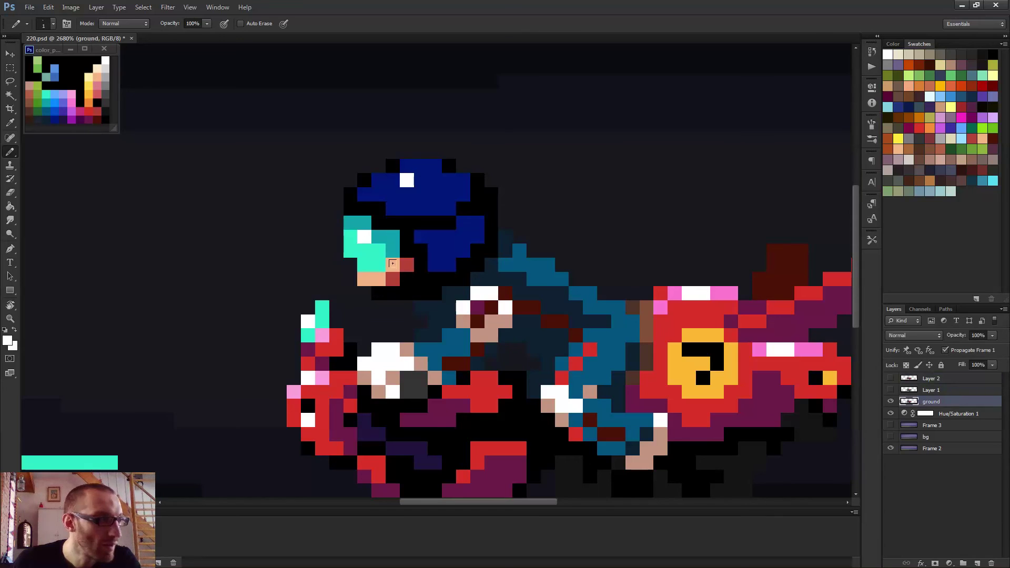
{"action": "left_click", "coordinate": [350, 236], "text": "alt"}
{"action": "scroll", "coordinate": [461, 248], "scroll_direction": "down", "scroll_amount": 2}
{"action": "scroll", "coordinate": [461, 249], "scroll_direction": "down", "scroll_amount": 3}
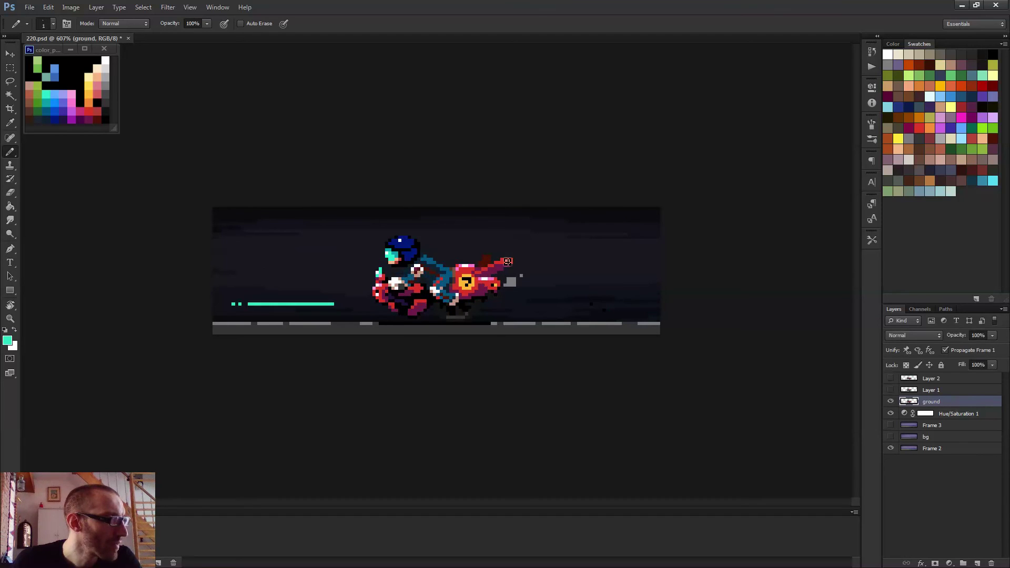
{"action": "scroll", "coordinate": [410, 249], "scroll_direction": "up", "scroll_amount": 10}
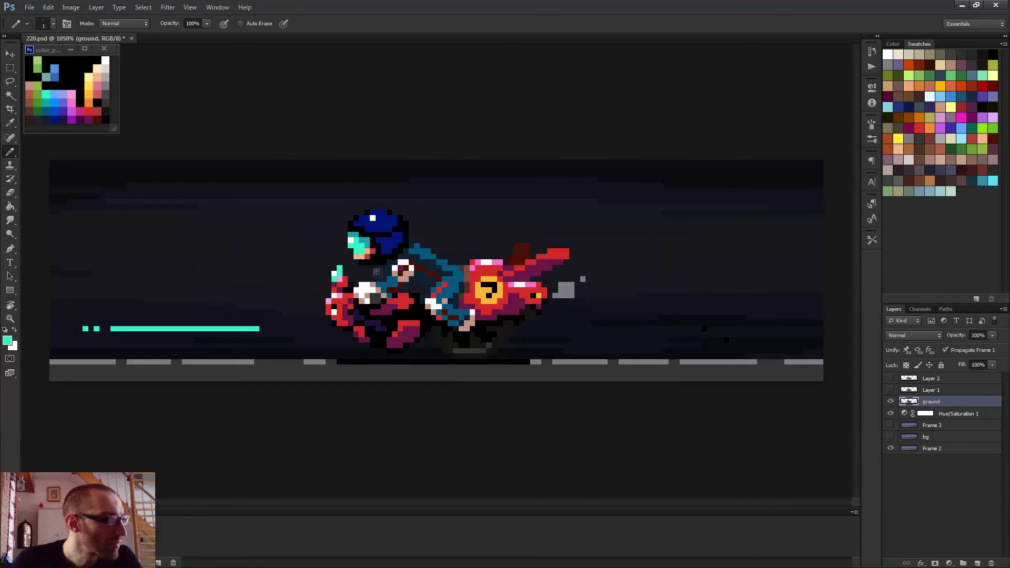
{"action": "left_click", "coordinate": [354, 232], "text": "alt"}
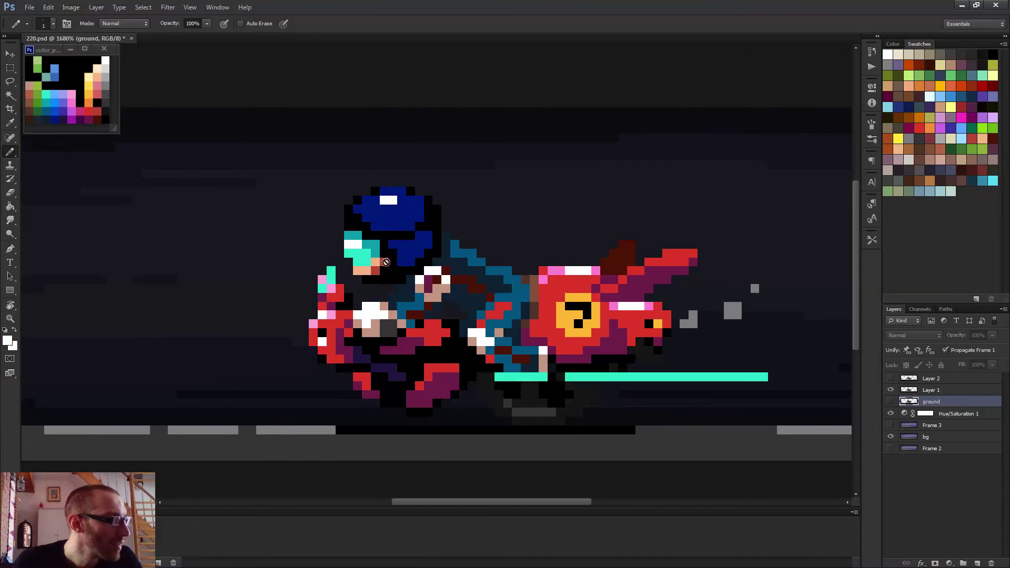
{"action": "left_click", "coordinate": [931, 390]}
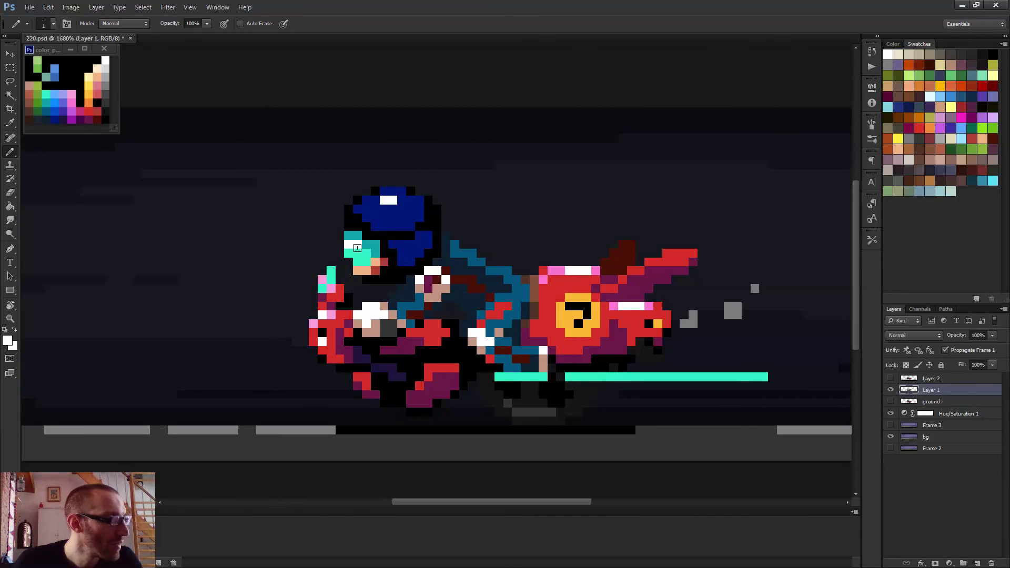
{"action": "key", "text": "alt+bracketright"}
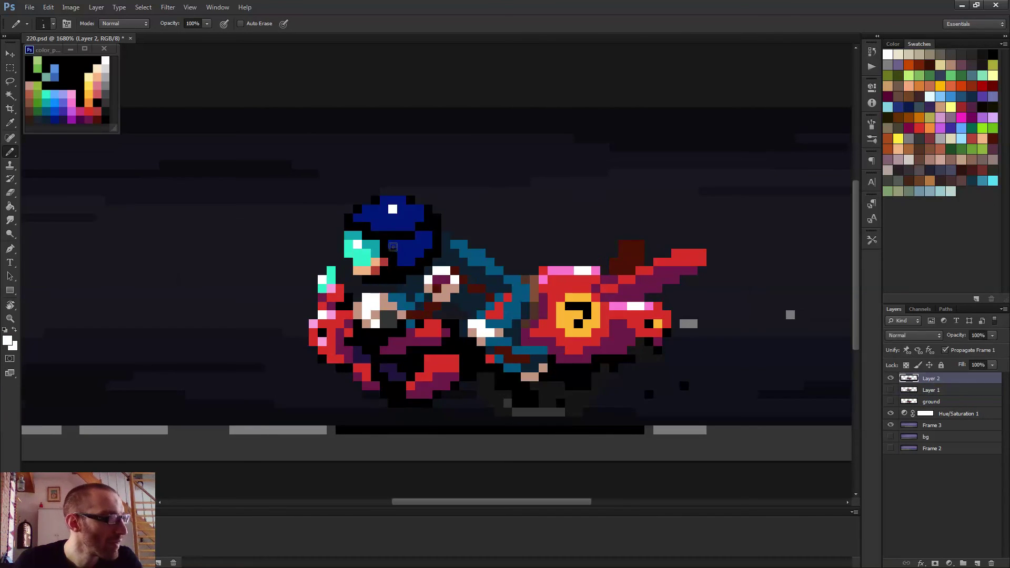
- Play the animation to check the helmet visor's highlight across the frames
{"action": "scroll", "coordinate": [459, 238], "scroll_direction": "down", "scroll_amount": 5}
{"action": "key", "text": "space"}
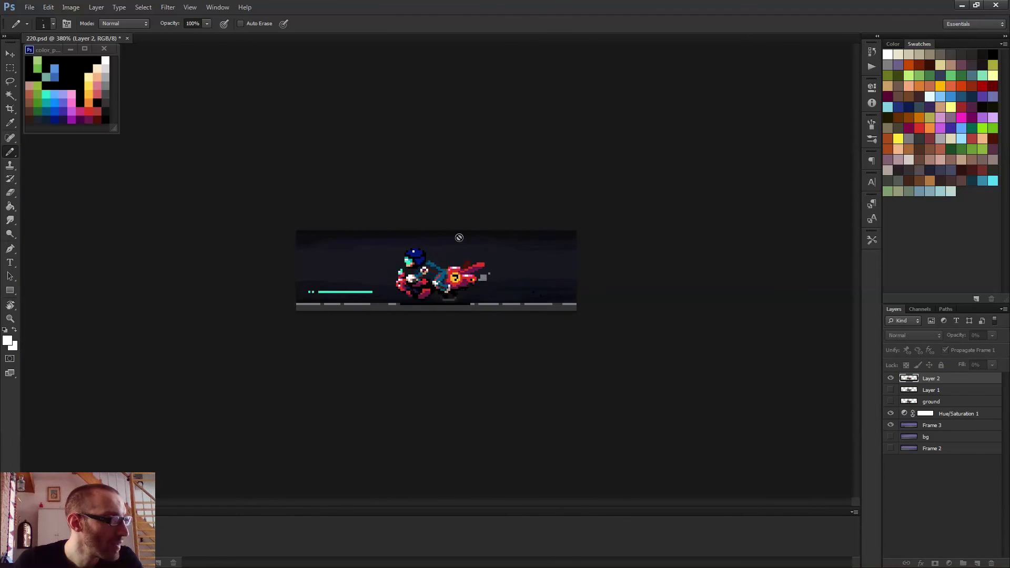
{"action": "scroll", "coordinate": [463, 241], "scroll_direction": "down", "scroll_amount": 1}
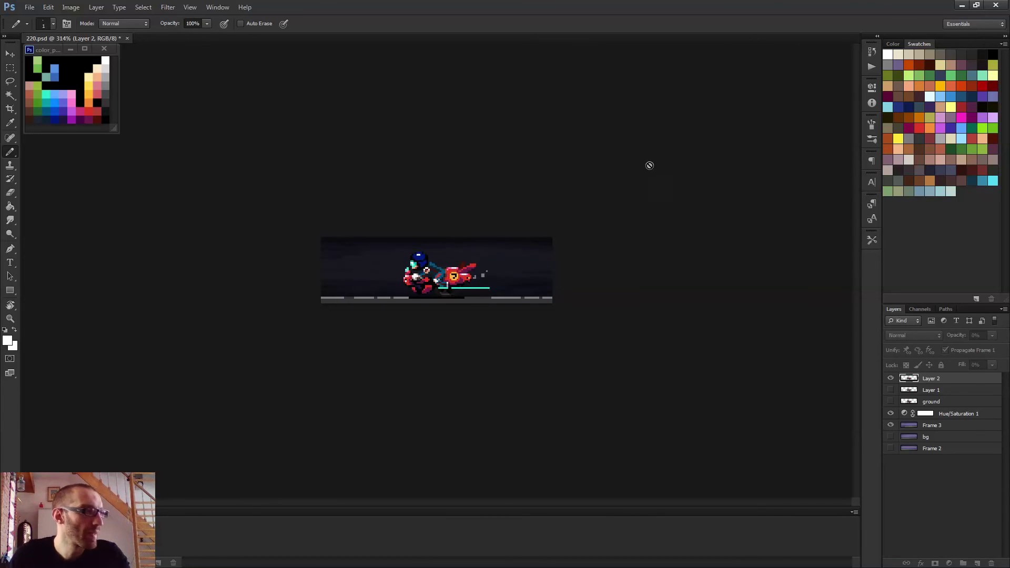
{"action": "scroll", "coordinate": [419, 284], "scroll_direction": "up", "scroll_amount": 2}
{"action": "scroll", "coordinate": [419, 283], "scroll_direction": "up", "scroll_amount": 2}
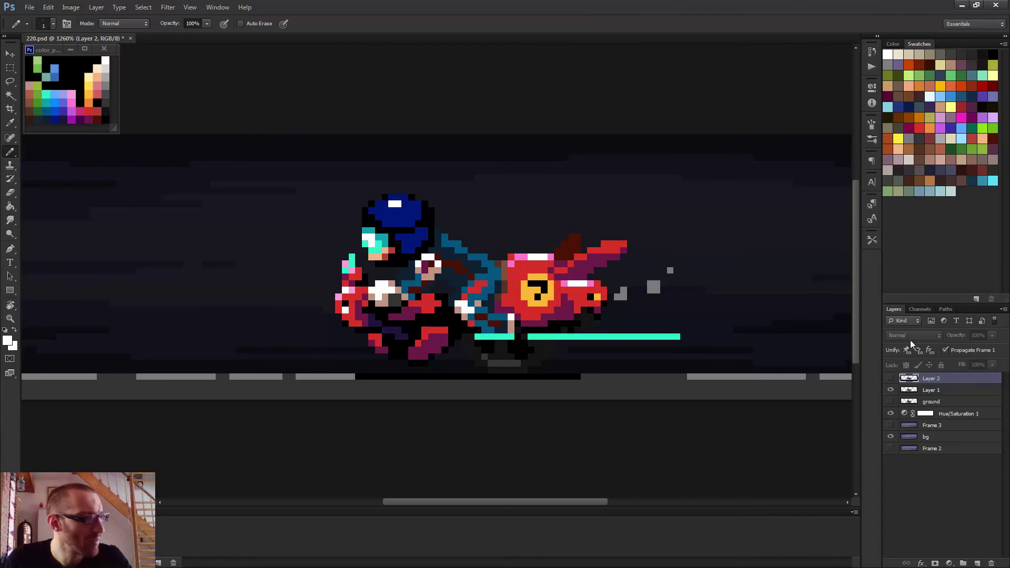
- Move the windscreen on Layer 1 down one pixel and play the animation to check its position
{"action": "left_click", "coordinate": [930, 394]}
{"action": "key", "text": "m"}
{"action": "scroll", "coordinate": [571, 267], "scroll_direction": "up", "scroll_amount": 3}
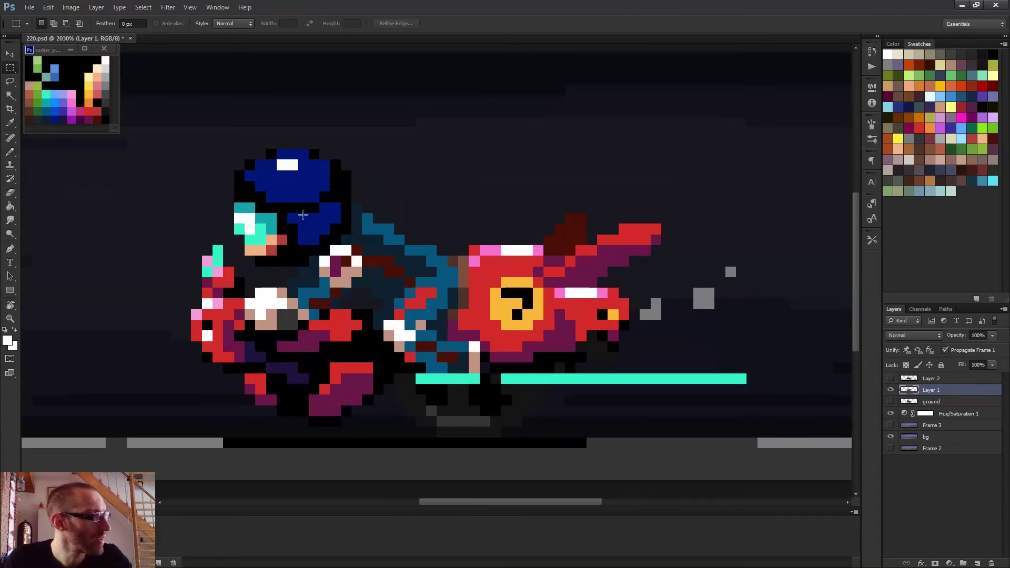
{"action": "left_click_drag", "start_coordinate": [192, 240], "coordinate": [230, 289]}
{"action": "key", "text": "v"}
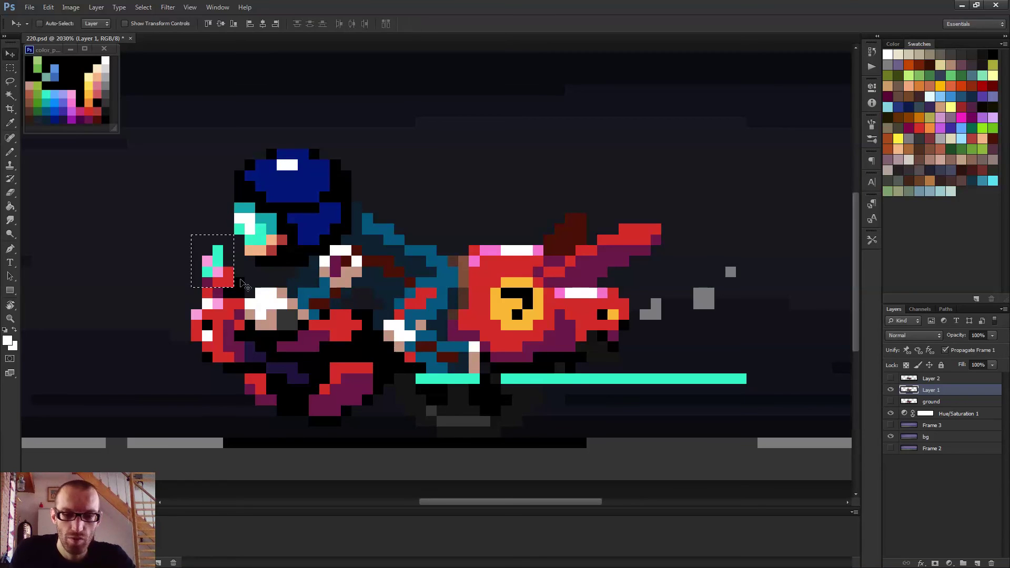
{"action": "key", "text": "Down"}
{"action": "scroll", "coordinate": [240, 283], "scroll_direction": "down", "scroll_amount": 5}
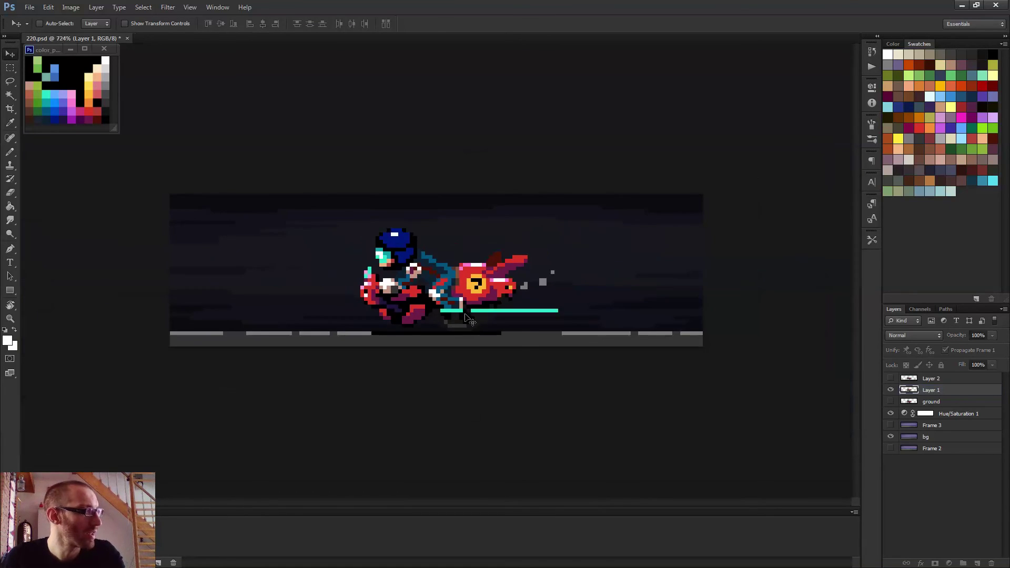
{"action": "key", "text": "space"}
{"action": "scroll", "coordinate": [526, 311], "scroll_direction": "down", "scroll_amount": 2}
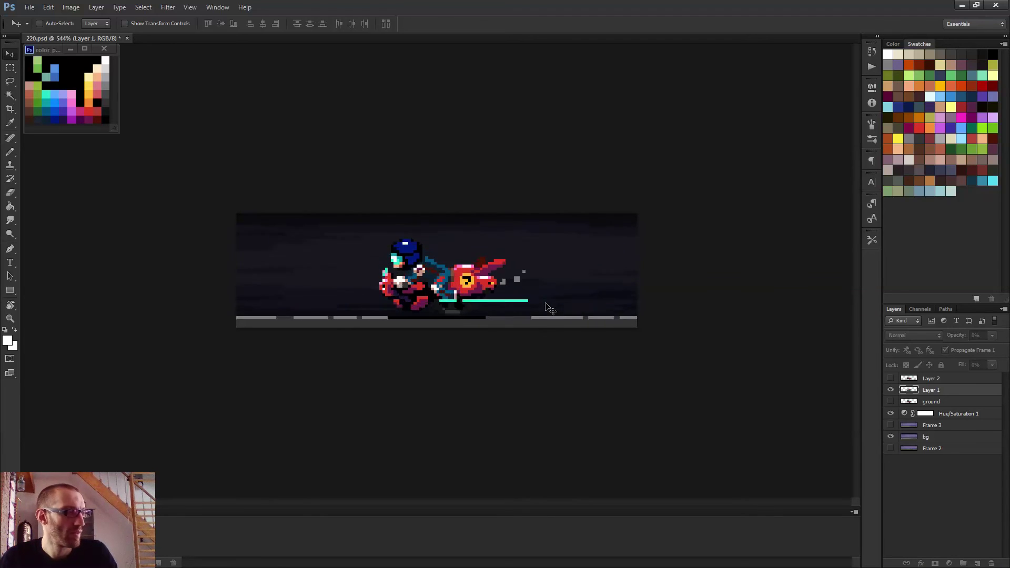
{"action": "key", "text": "space"}
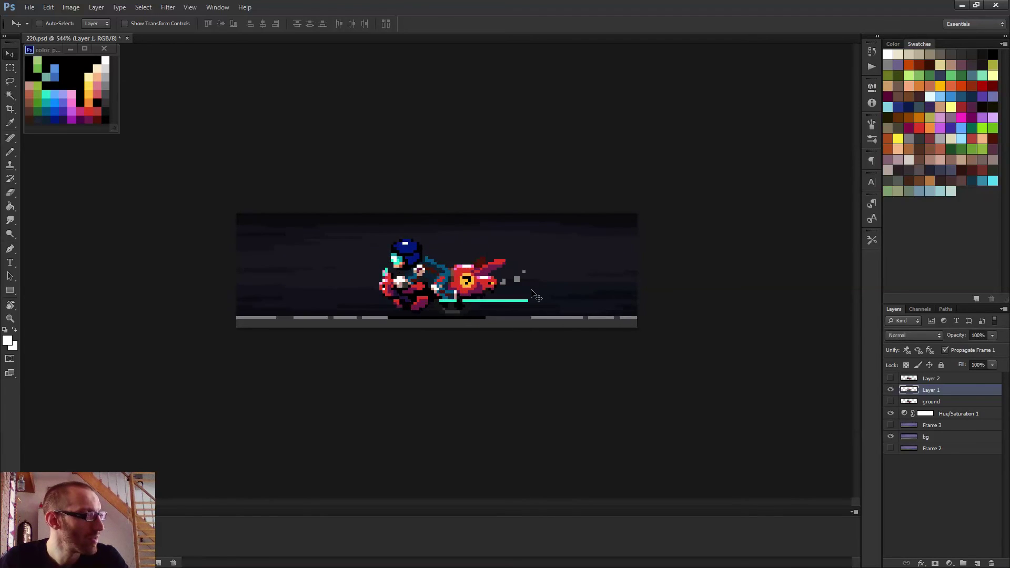
- Extend Layer 1's windscreen with its own turquoise, erase its upper pink pixel and turquoise tip, and check the playback
{"action": "scroll", "coordinate": [535, 295], "scroll_direction": "up", "scroll_amount": 4}
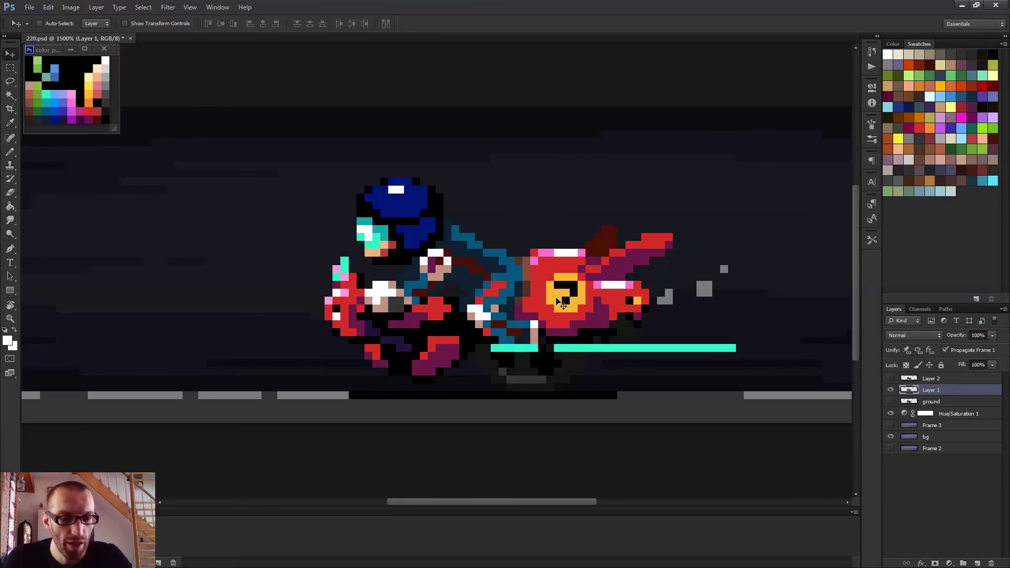
{"action": "key", "text": "b"}
{"action": "scroll", "coordinate": [363, 285], "scroll_direction": "up", "scroll_amount": 2}
{"action": "left_click", "coordinate": [332, 255], "text": "alt"}
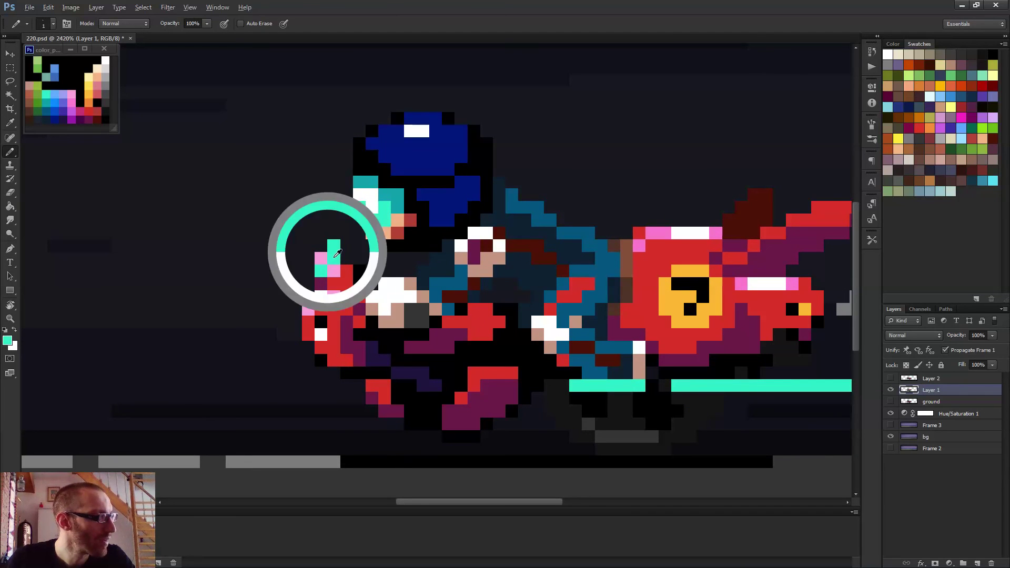
{"action": "left_click_drag", "start_coordinate": [334, 258], "coordinate": [346, 258]}
{"action": "key", "text": "e"}
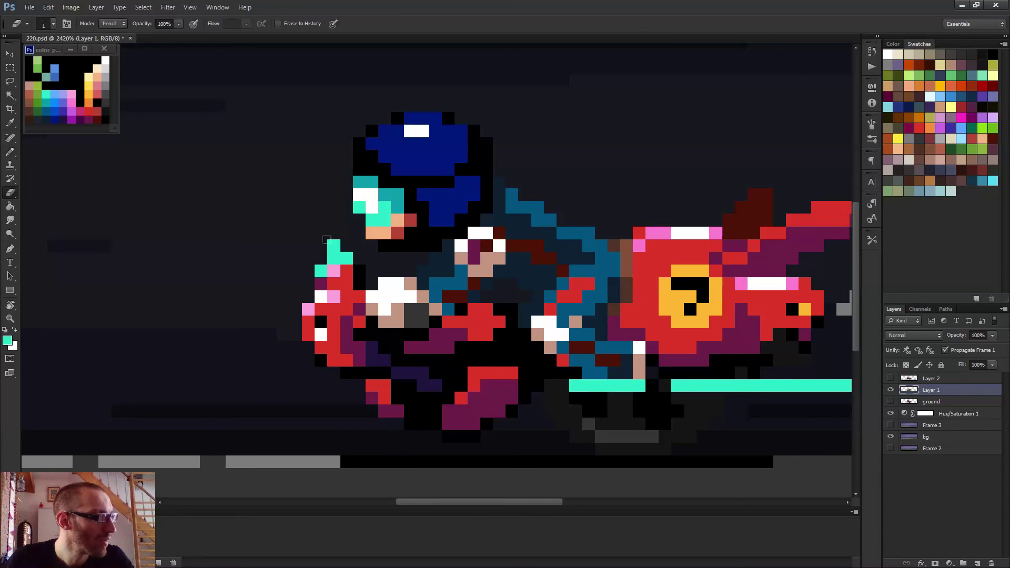
{"action": "scroll", "coordinate": [360, 281], "scroll_direction": "down", "scroll_amount": 4}
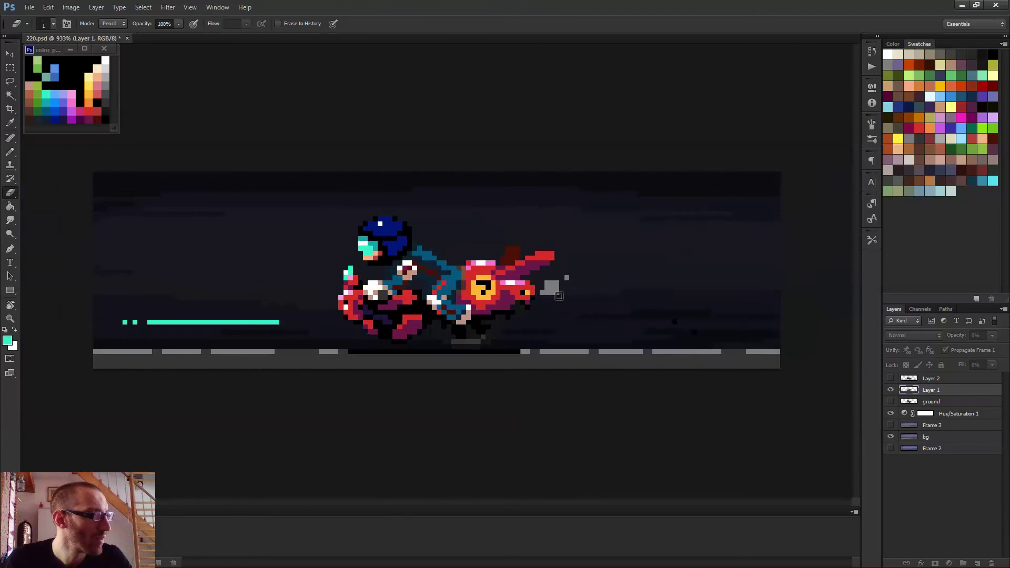
{"action": "scroll", "coordinate": [559, 296], "scroll_direction": "down", "scroll_amount": 3}
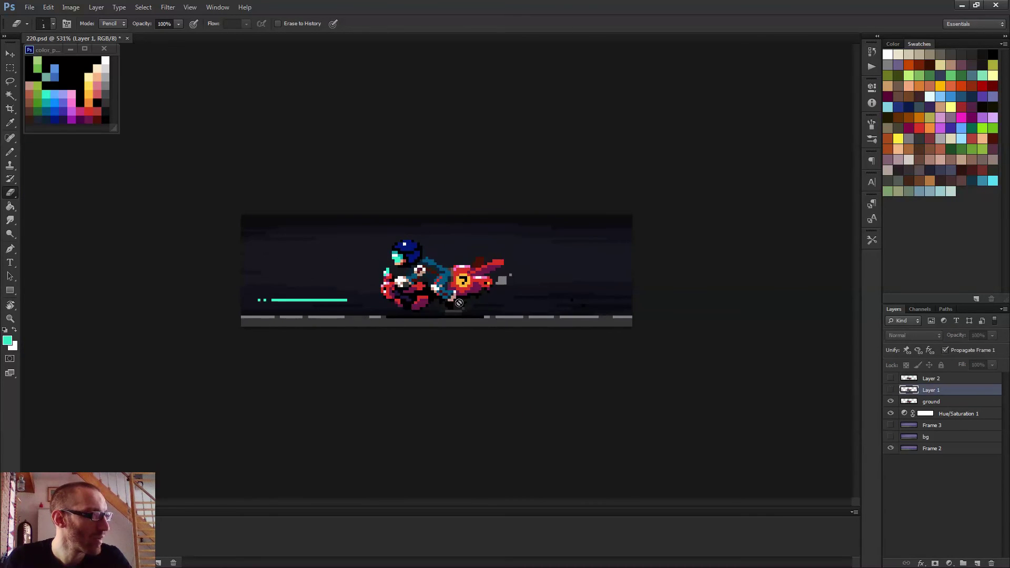
- Repaint the windscreen's turquoise tip on Layer 1 and replay the animation to compare the frames
{"action": "scroll", "coordinate": [427, 271], "scroll_direction": "up", "scroll_amount": 5}
{"action": "key", "text": "b"}
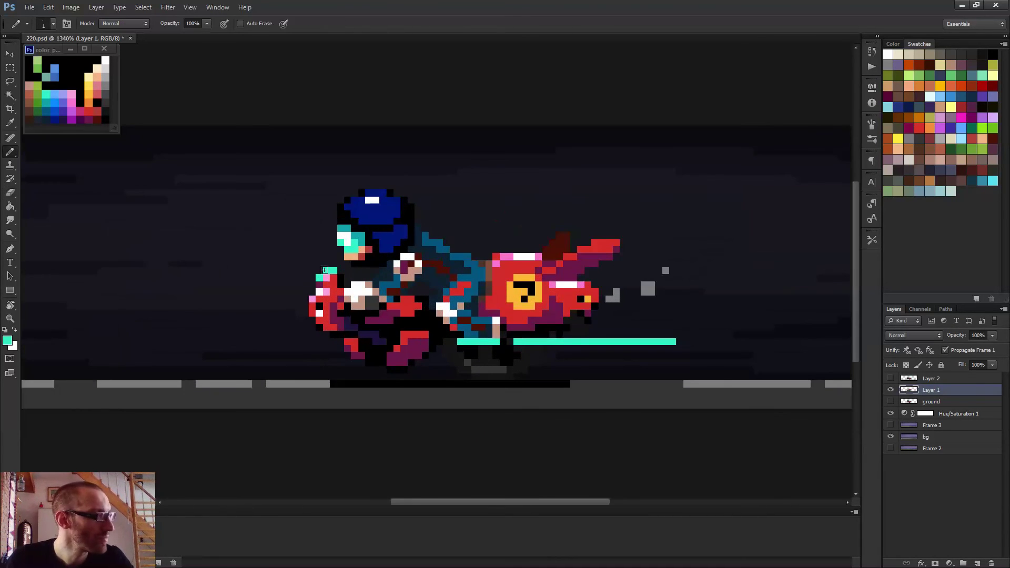
{"action": "scroll", "coordinate": [329, 268], "scroll_direction": "down", "scroll_amount": 4}
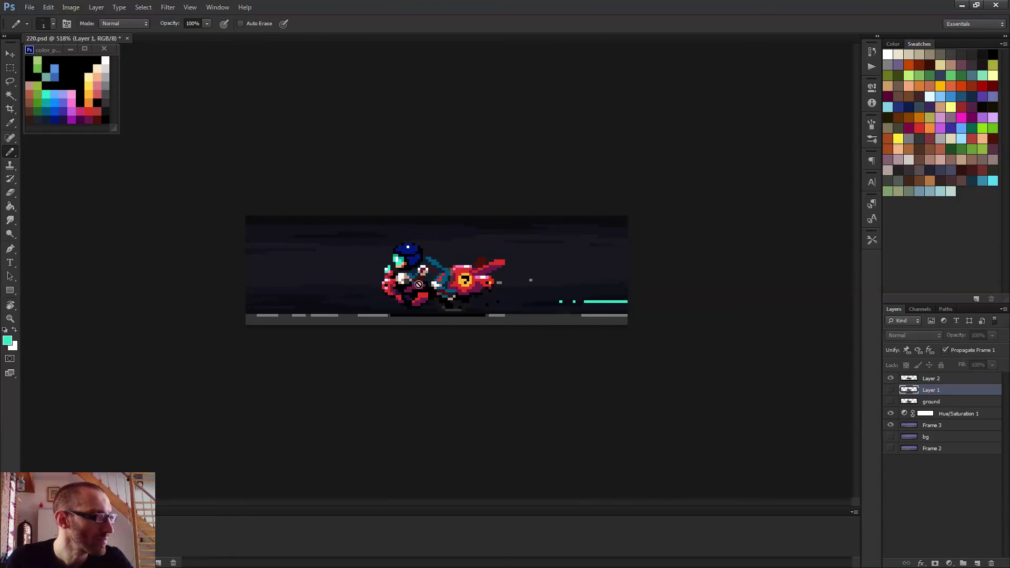
{"action": "scroll", "coordinate": [396, 289], "scroll_direction": "up", "scroll_amount": 2}
{"action": "scroll", "coordinate": [396, 289], "scroll_direction": "up", "scroll_amount": 2}
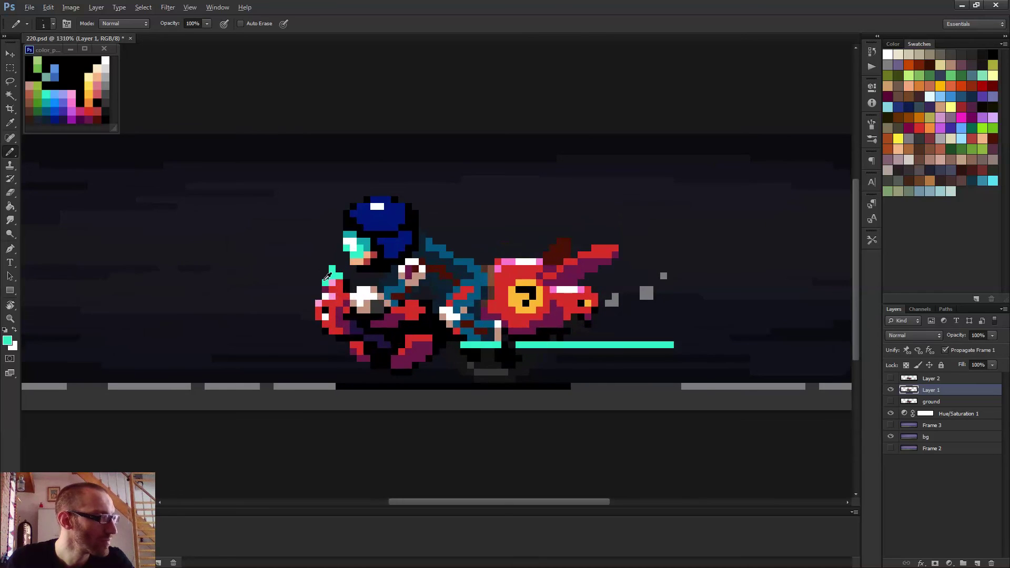
{"action": "scroll", "coordinate": [355, 282], "scroll_direction": "down", "scroll_amount": 3}
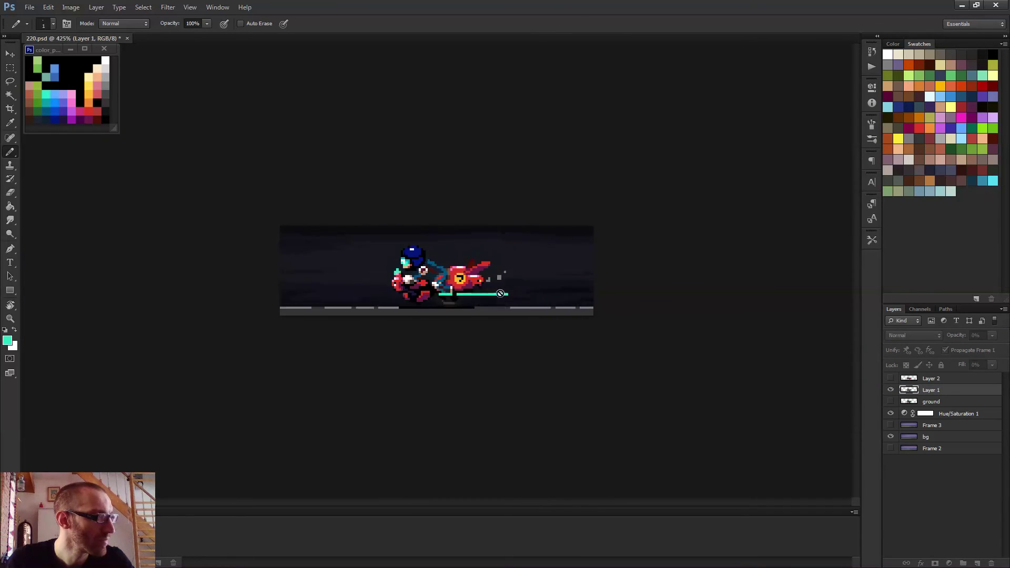
{"action": "scroll", "coordinate": [499, 292], "scroll_direction": "down", "scroll_amount": 1}
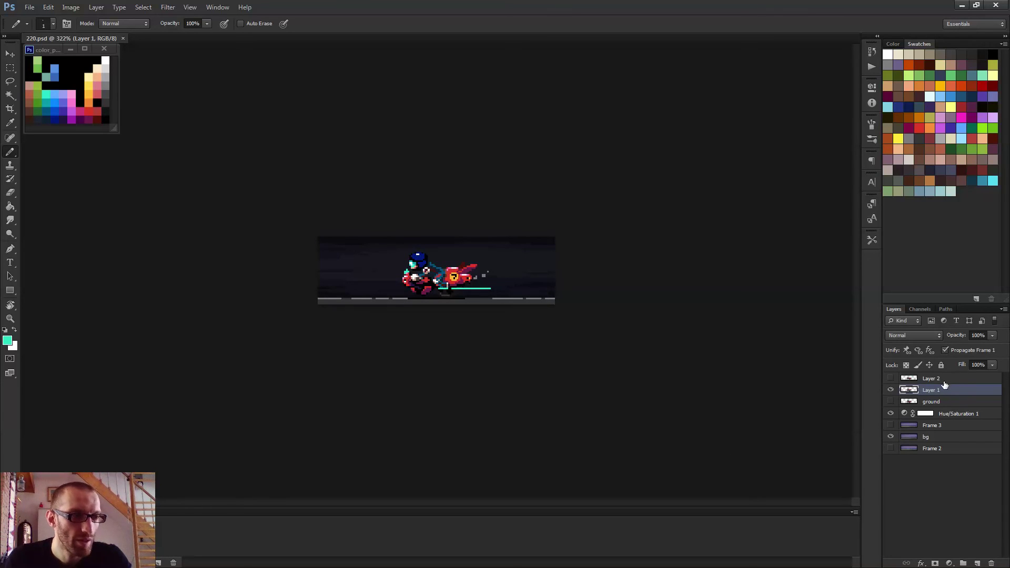
- Shift Layer 1's artwork one pixel left and fill the exposed end of the road with its light and dark grey
{"action": "key", "text": "v"}
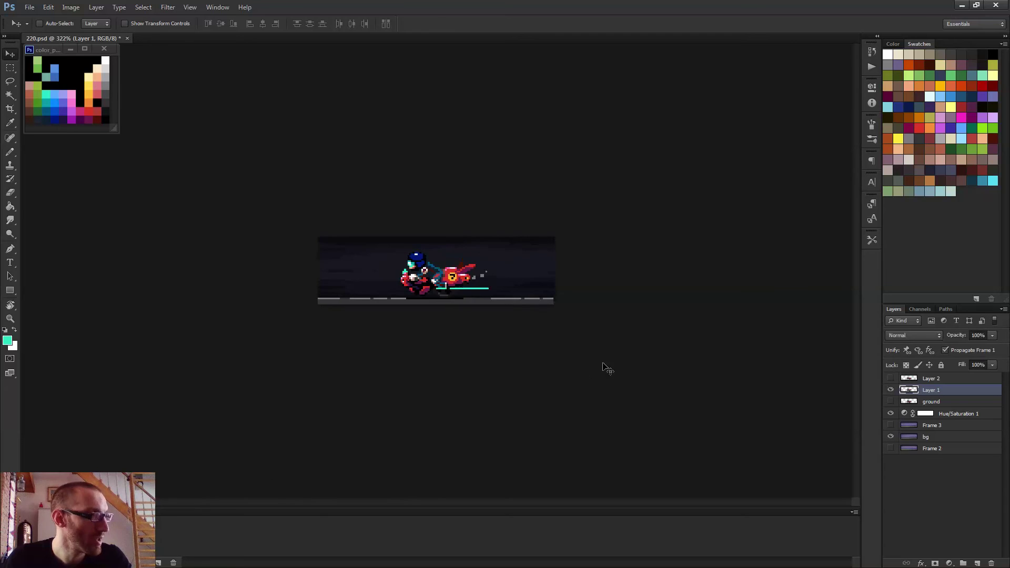
{"action": "mouse_move", "coordinate": [602, 365]}
{"action": "left_mouse_down"}
{"action": "mouse_move", "coordinate": [783, 335]}
{"action": "mouse_move", "coordinate": [487, 329]}
{"action": "left_mouse_up"}
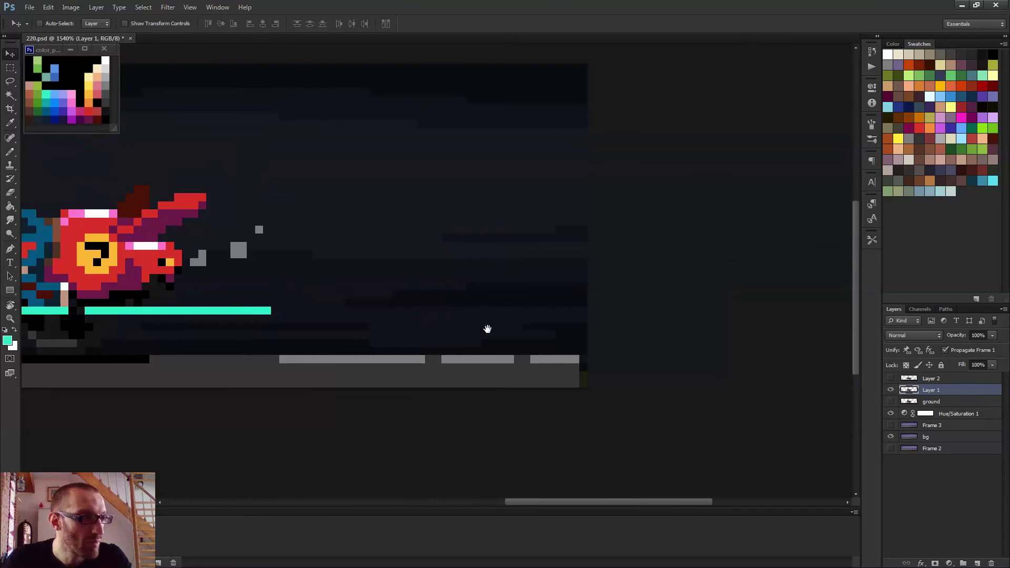
{"action": "left_click", "coordinate": [573, 360], "text": "alt"}
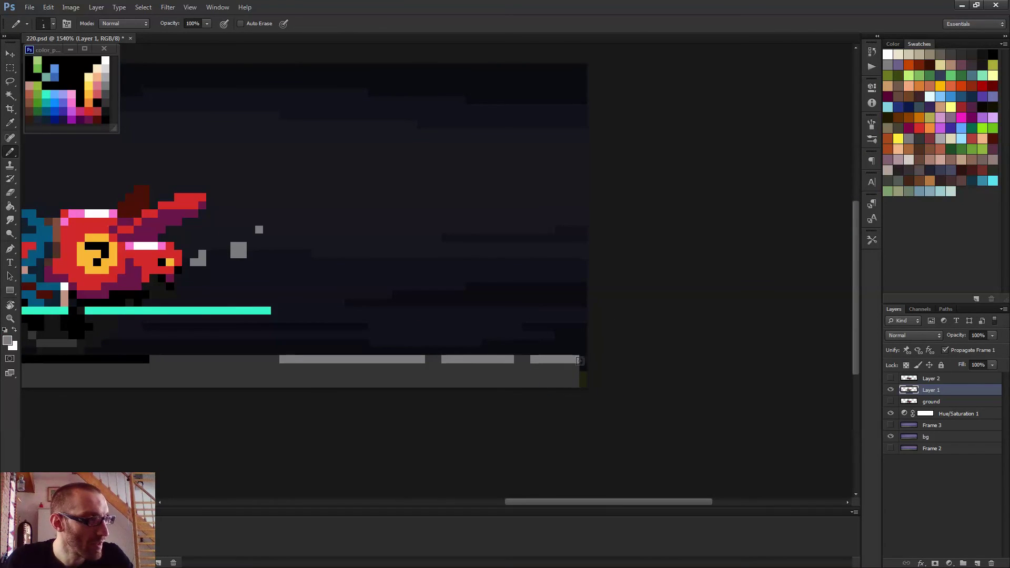
{"action": "left_click", "coordinate": [583, 359]}
{"action": "left_click", "coordinate": [562, 380], "text": "alt"}
{"action": "left_click_drag", "start_coordinate": [582, 367], "coordinate": [582, 384]}
{"action": "scroll", "coordinate": [604, 354], "scroll_direction": "down", "scroll_amount": 6}
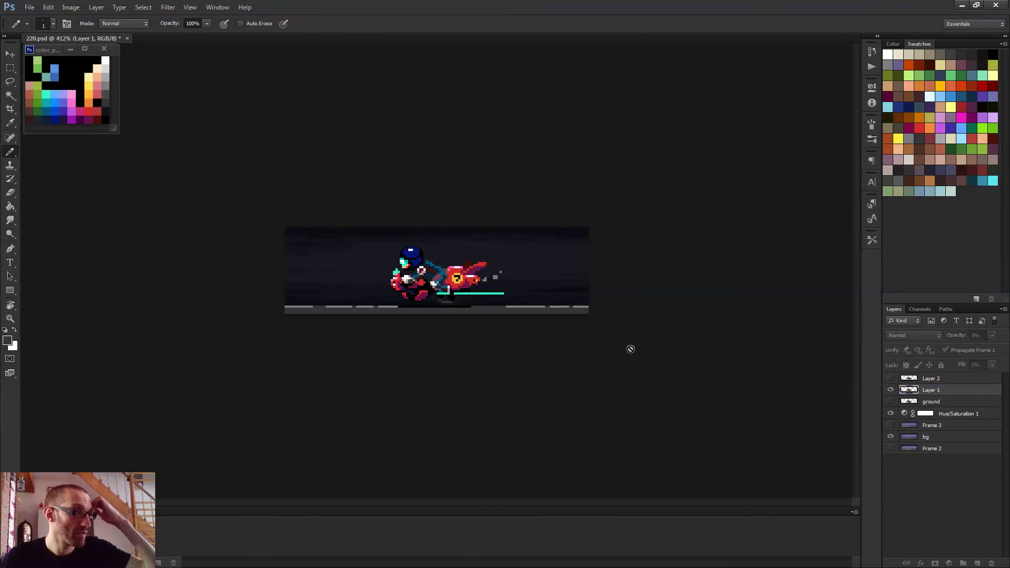
- Shift Layer 1's artwork another pixel left and play the animation to check the bike's movement
{"action": "key", "text": "space"}
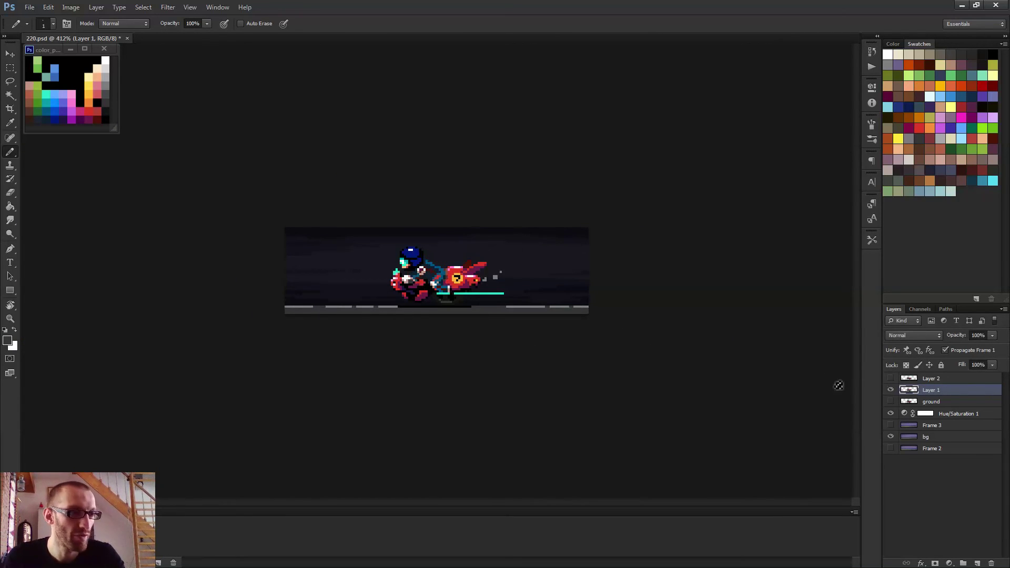
{"action": "key", "text": "v"}
{"action": "key", "text": "Left"}
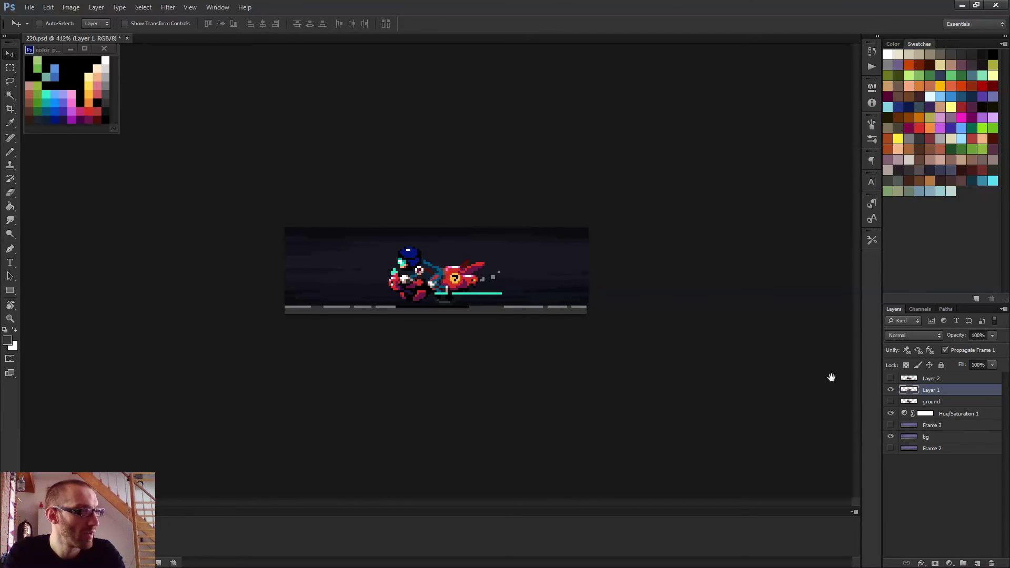
{"action": "key", "text": "space"}
{"action": "scroll", "coordinate": [614, 353], "scroll_direction": "down", "scroll_amount": 3}
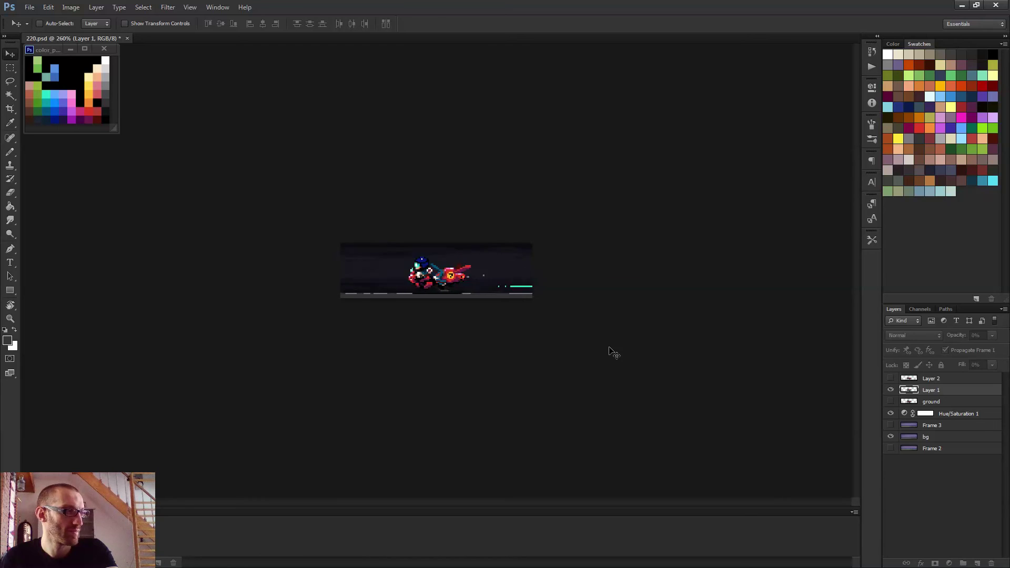
{"action": "key", "text": "space"}
{"action": "key", "text": "space"}
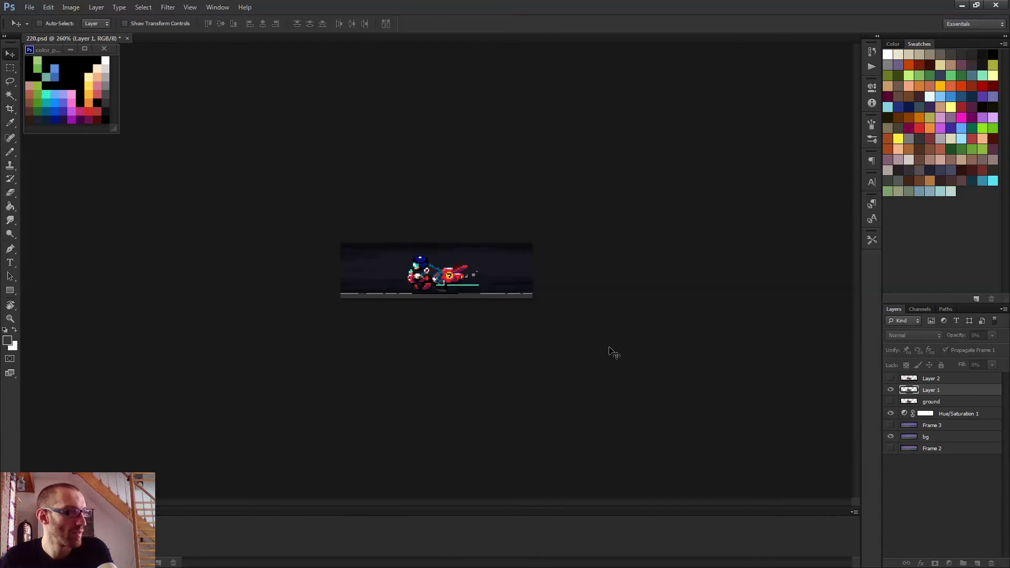
{"action": "key", "text": "space"}
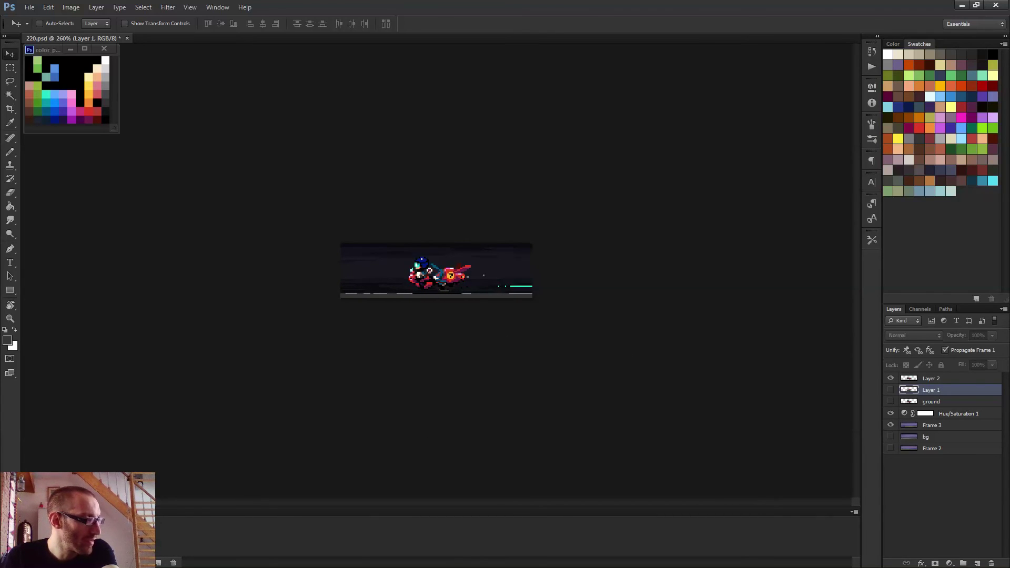
- Inspect the frame that uses Layer 2 and replay the animation to review the rider's motion across all frames
{"action": "left_click", "coordinate": [79, 530]}
{"action": "left_click", "coordinate": [119, 529]}
{"action": "left_click", "coordinate": [975, 378]}
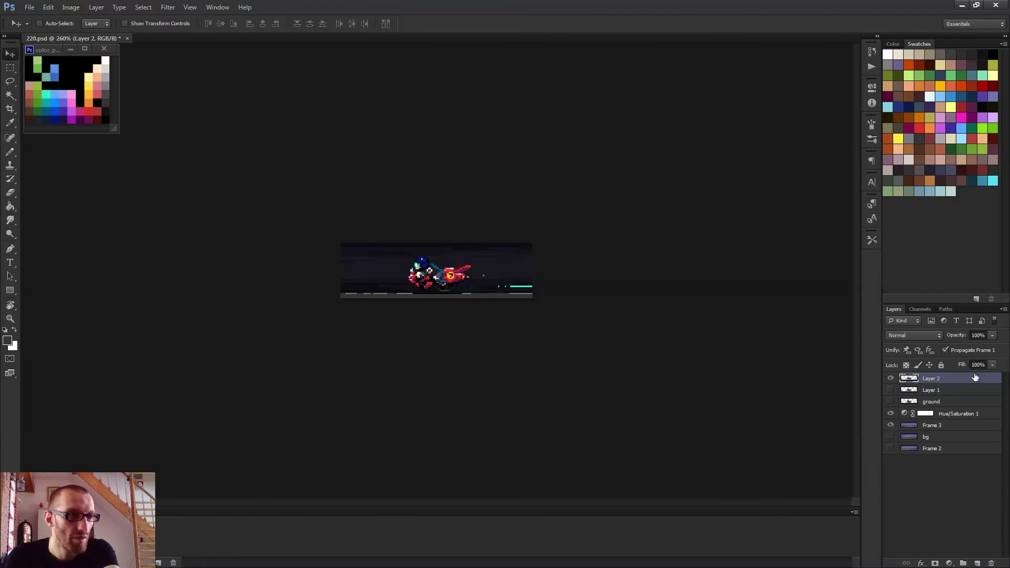
{"action": "left_click", "coordinate": [968, 377], "text": "ctrl"}
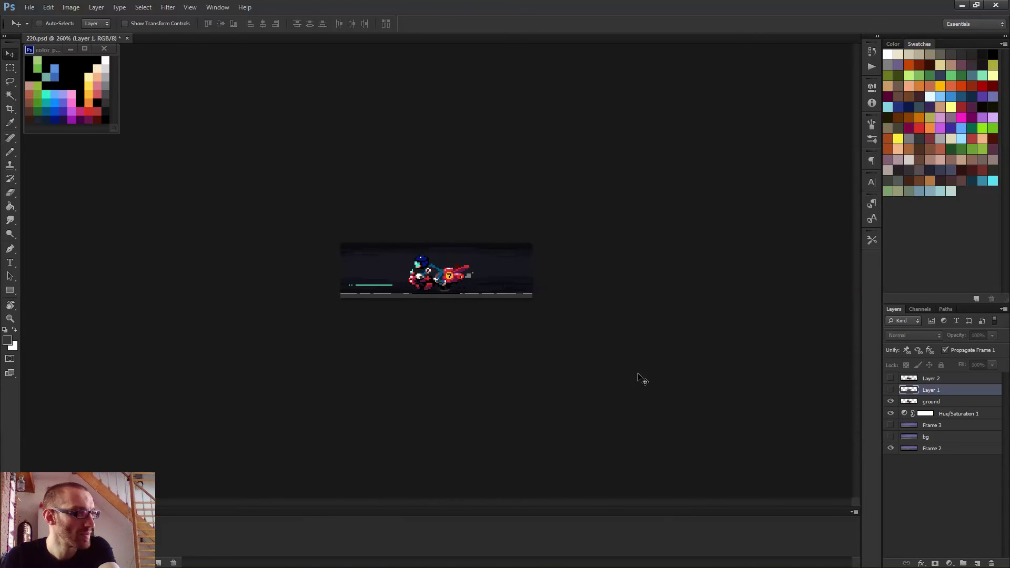
{"action": "scroll", "coordinate": [571, 340], "scroll_direction": "up", "scroll_amount": 3}
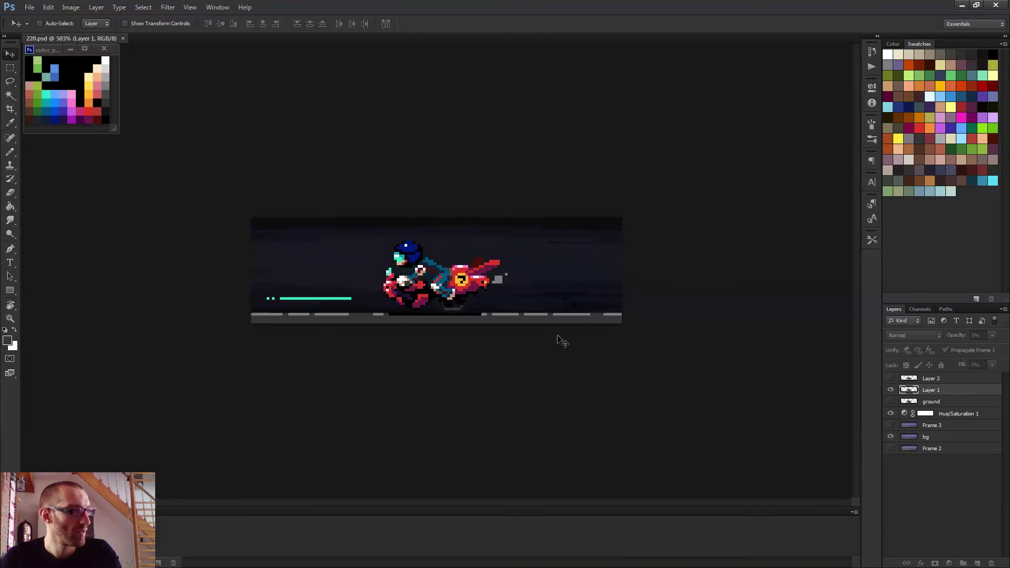
{"action": "scroll", "coordinate": [562, 341], "scroll_direction": "down", "scroll_amount": 1}
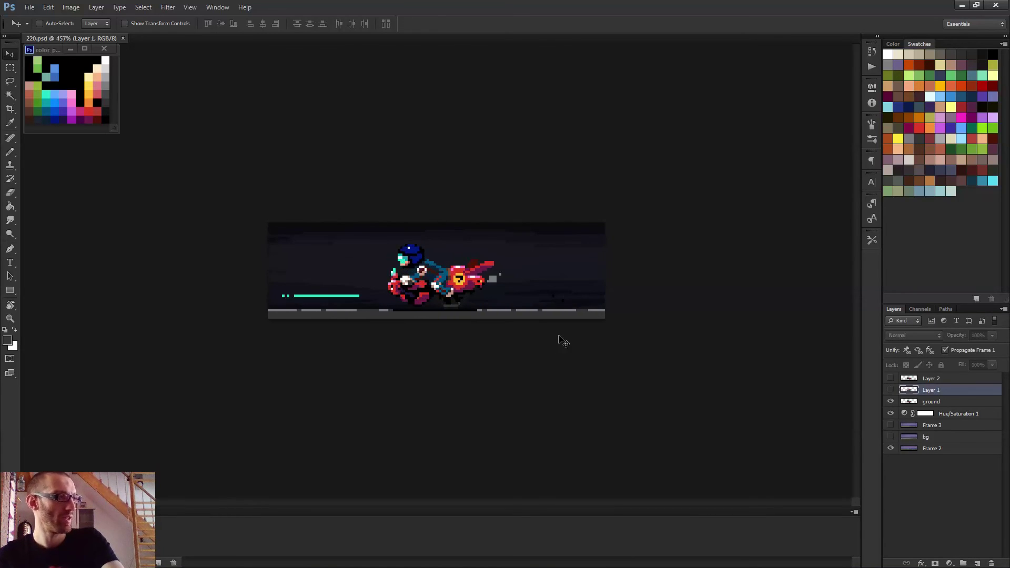